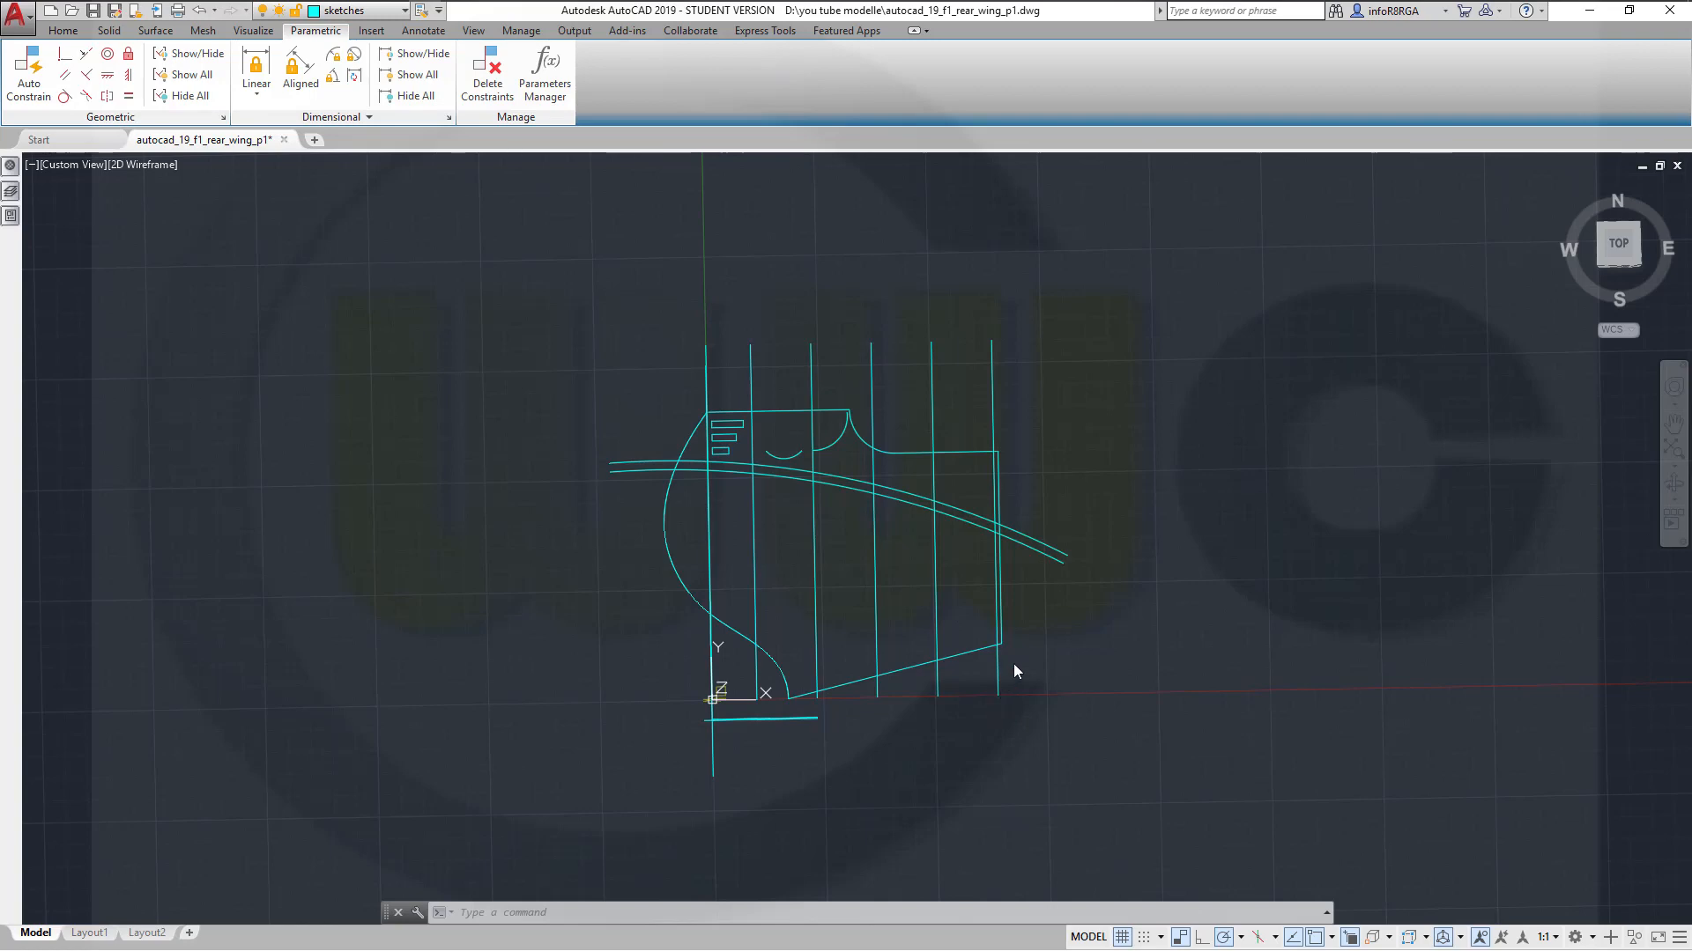
Rotate the UCS 90 degrees around its Y axis at the origin
middle_click_drag(970, 702, 670, 627, "shift")
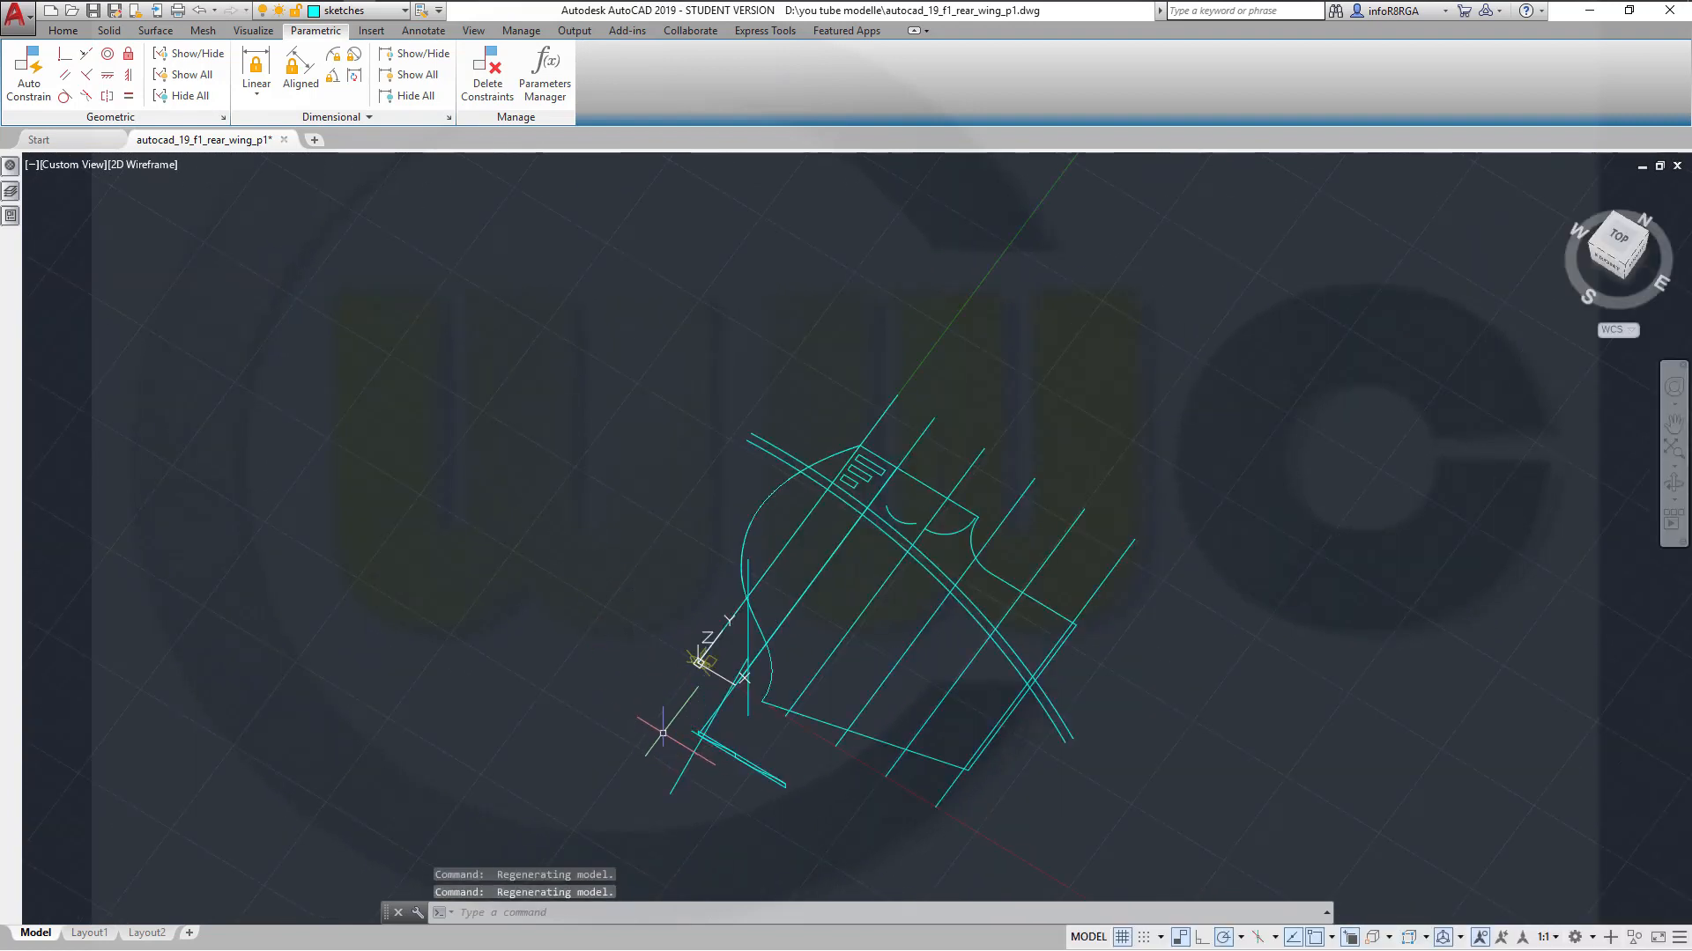
scroll(714, 701, "up", 6)
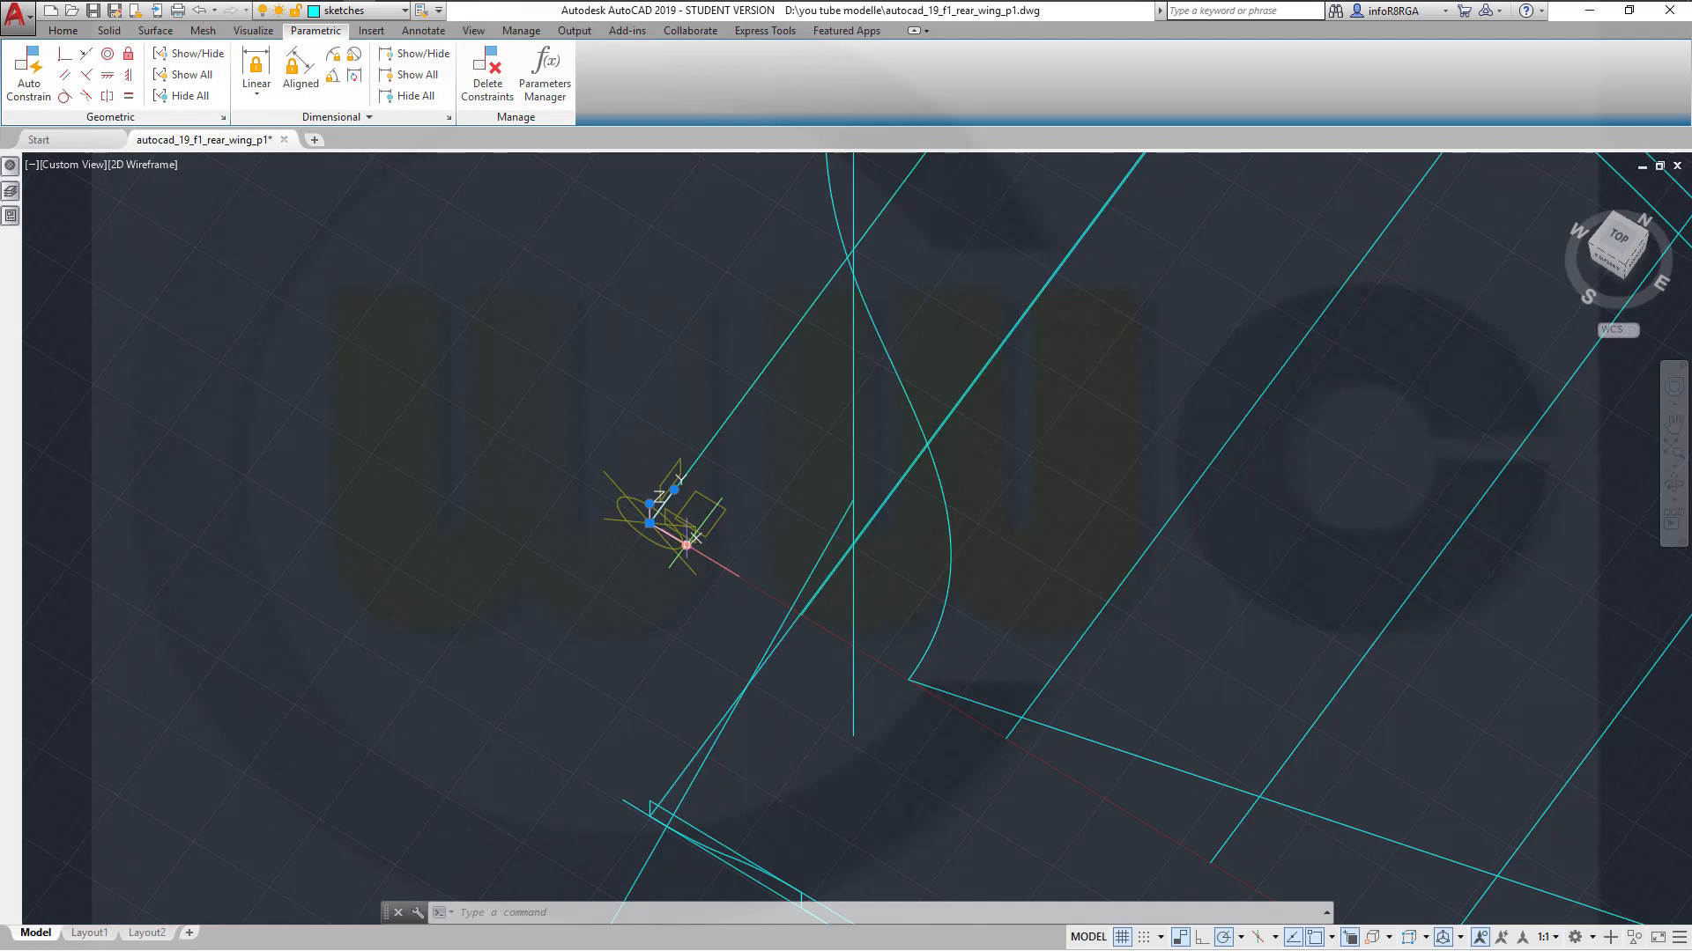
mouse_move(686, 546)
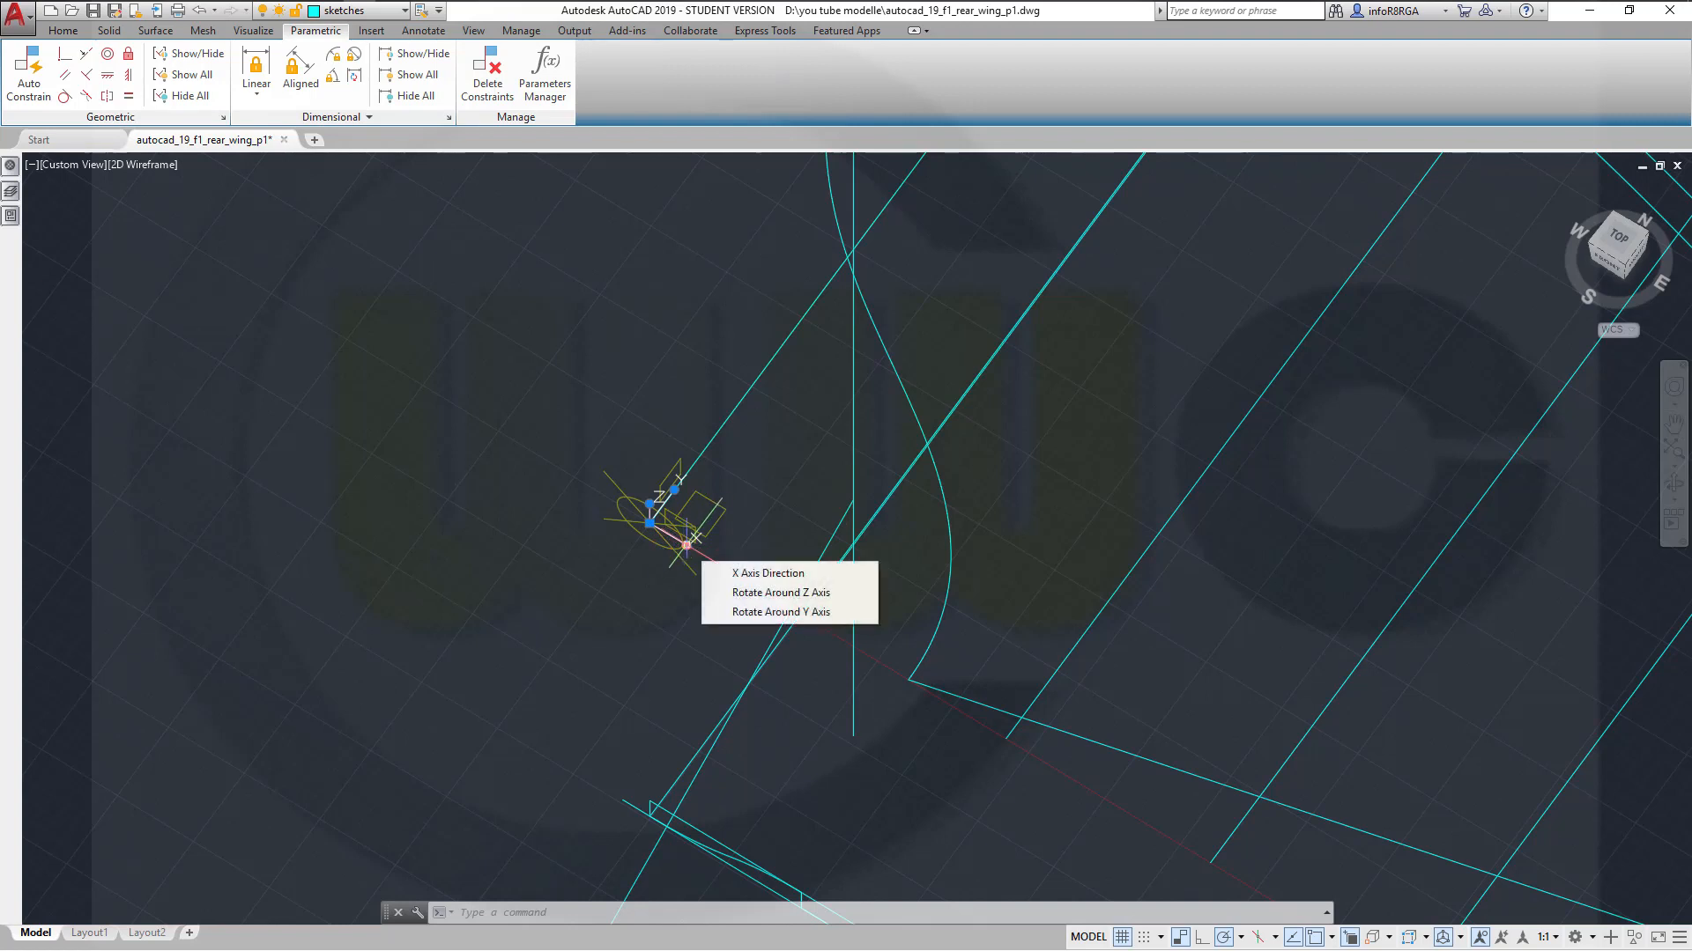
left_click(758, 609)
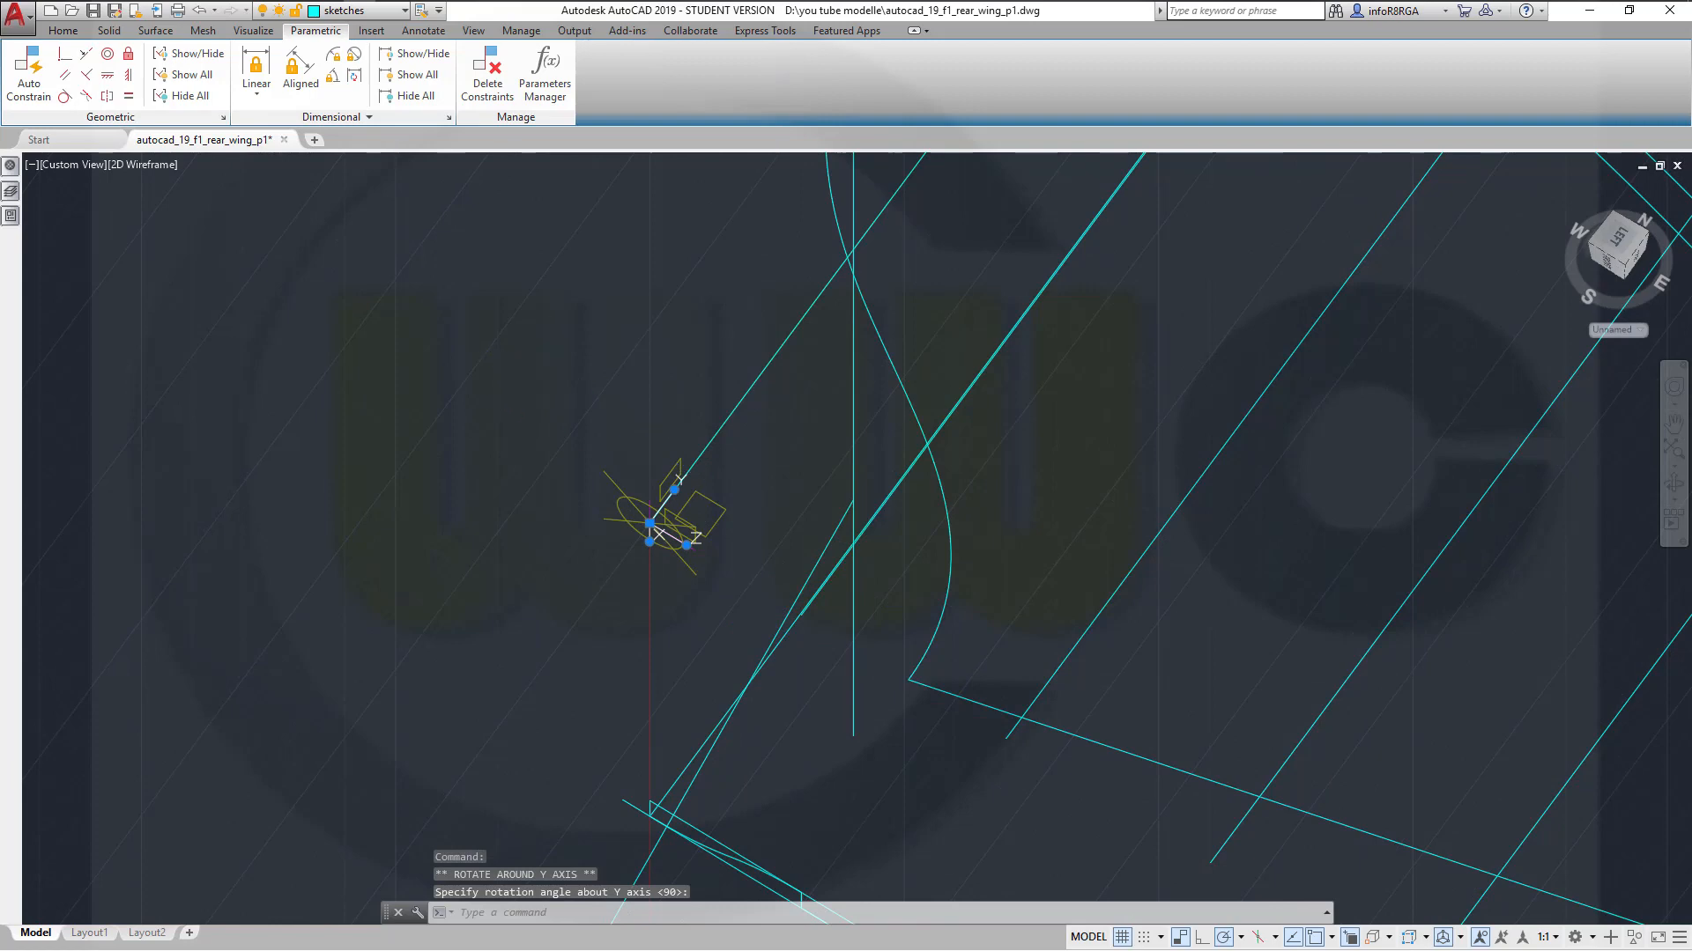
key("Escape")
Make the surfaces layer the current layer
middle_click_drag(548, 392, 696, 487, "shift")
scroll(852, 564, "up", 5)
scroll(856, 575, "down", 8)
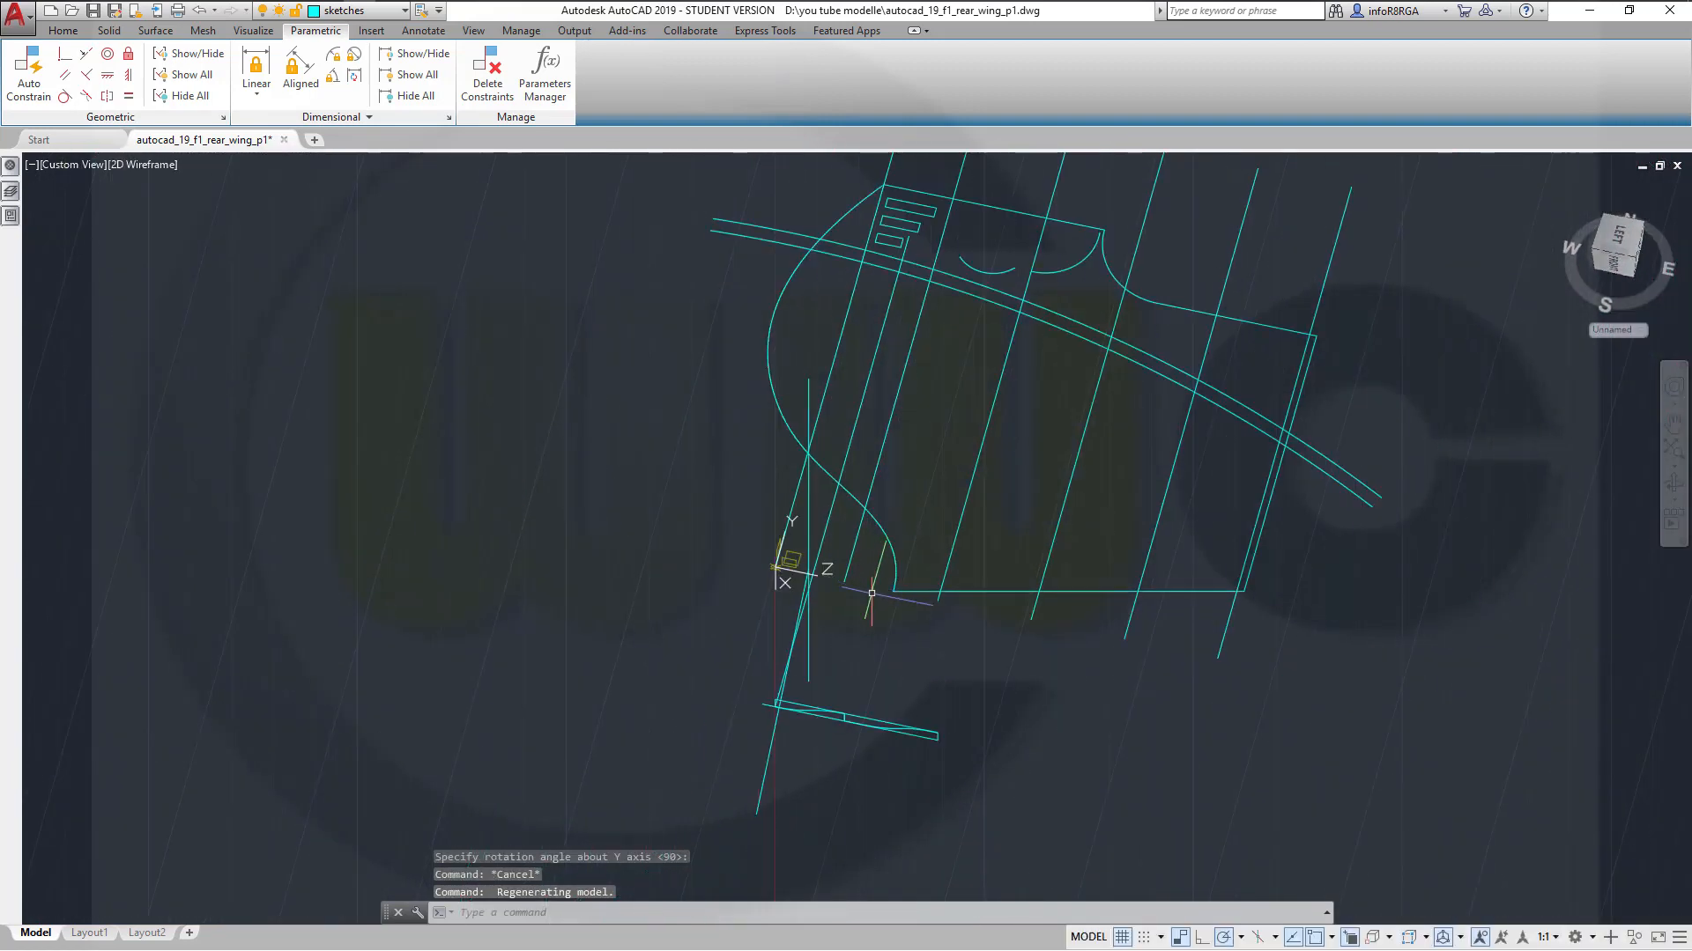
middle_click_drag(871, 593, 693, 493, "shift")
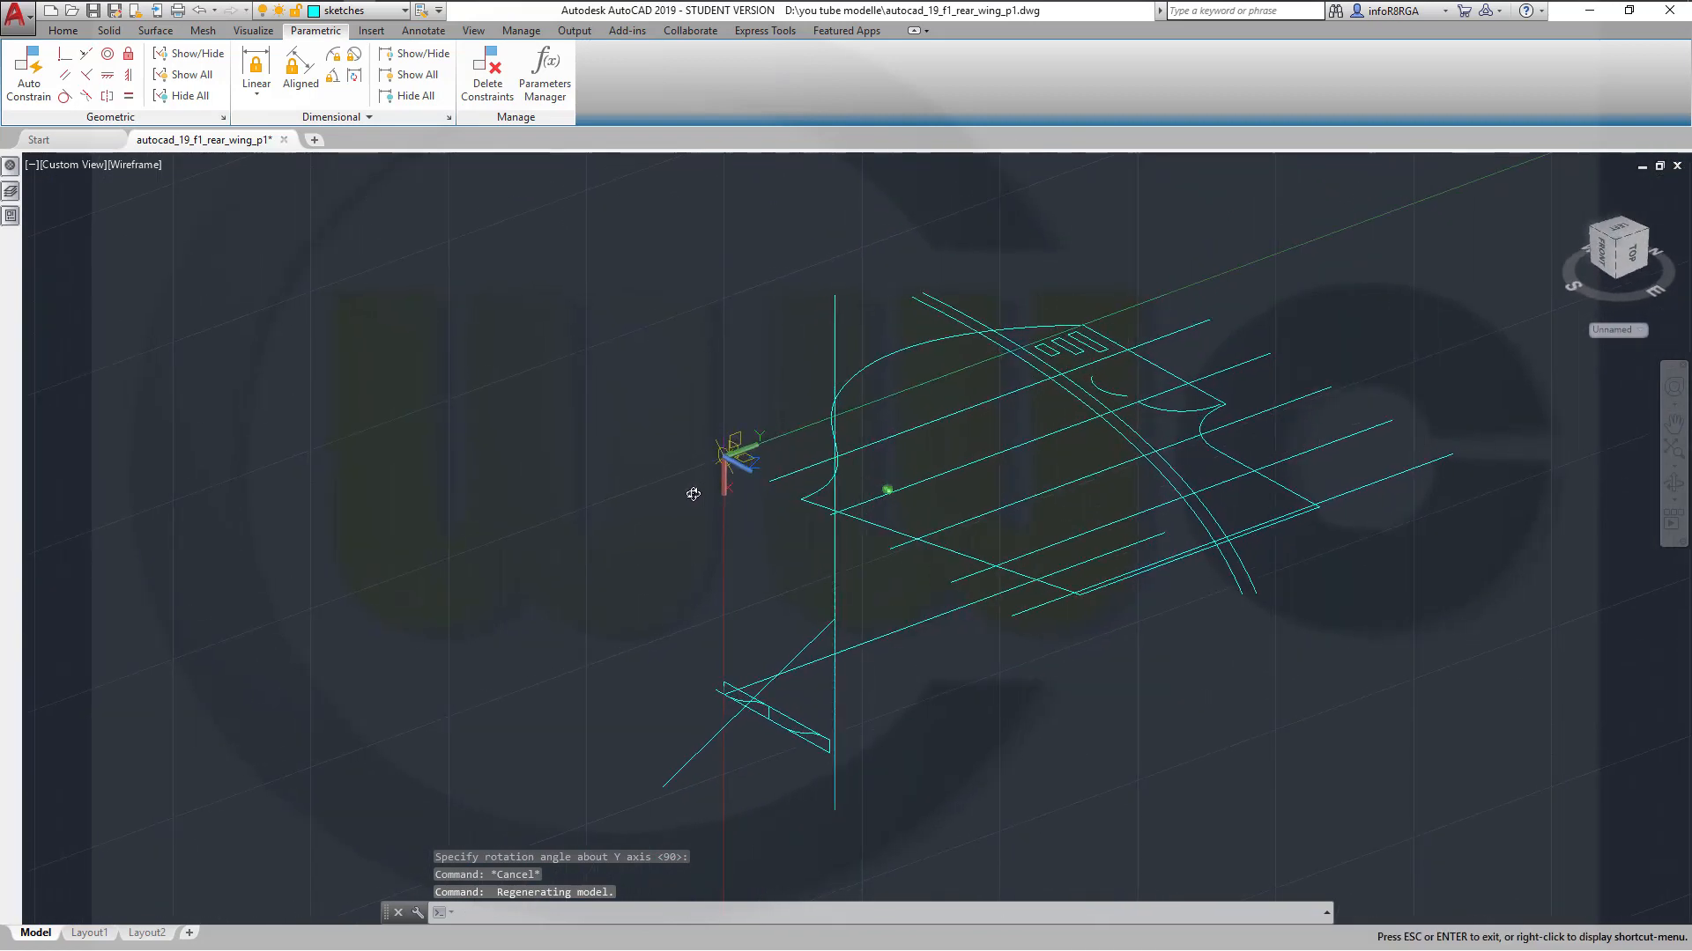
left_click(154, 32)
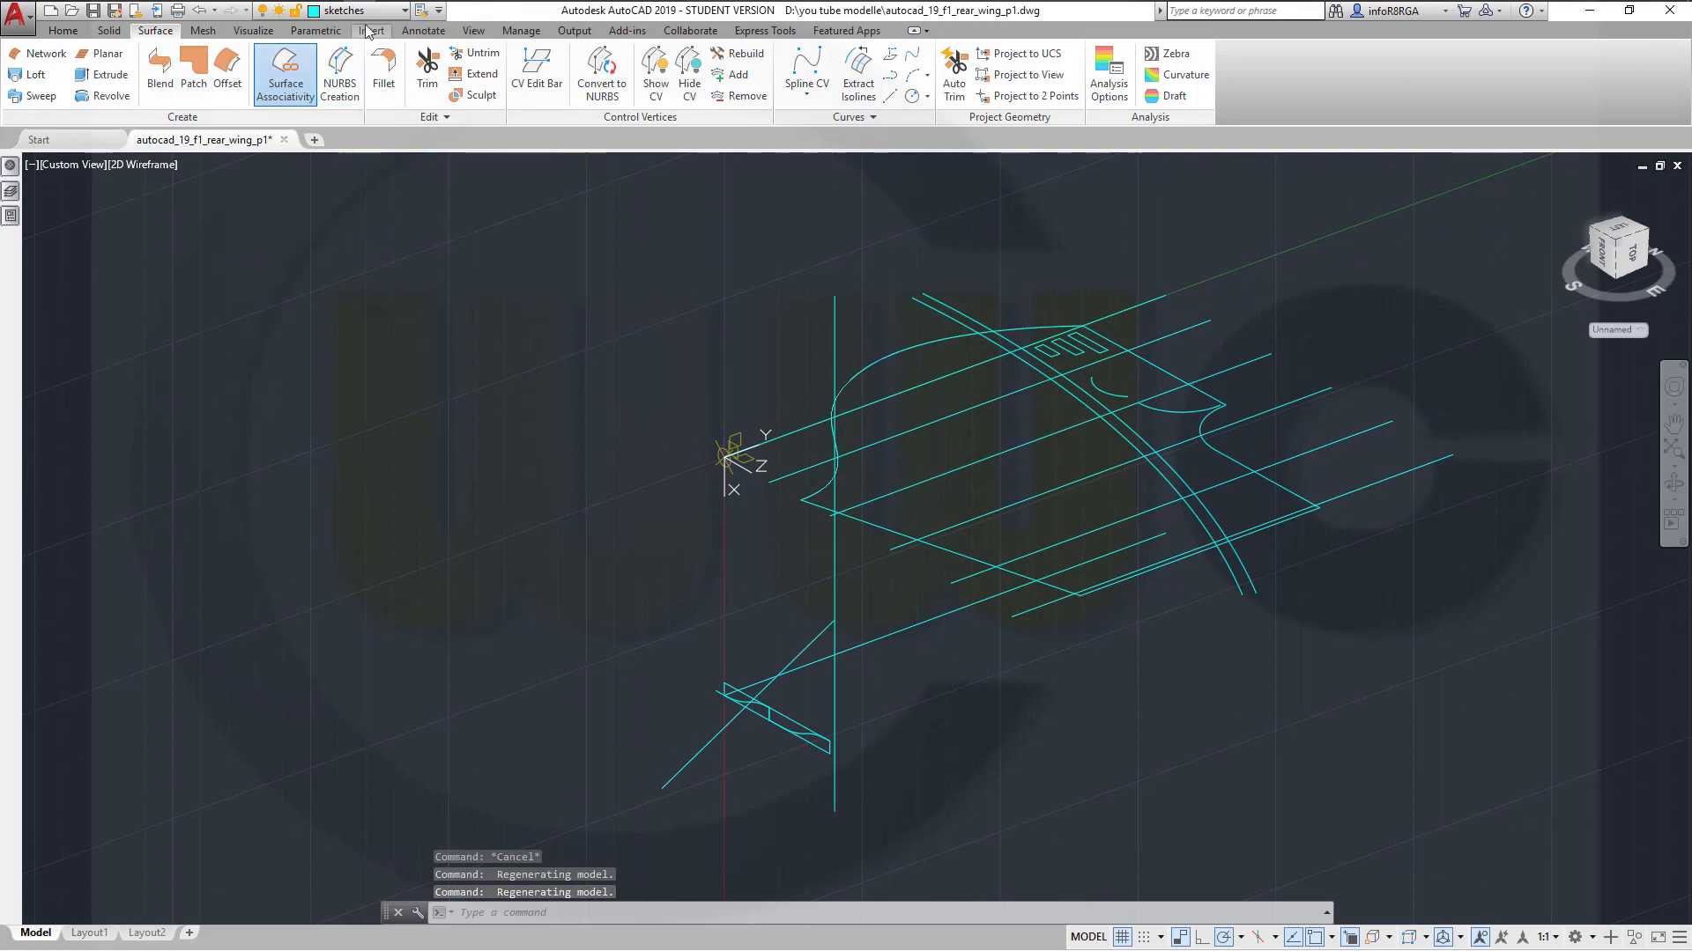
left_click(405, 11)
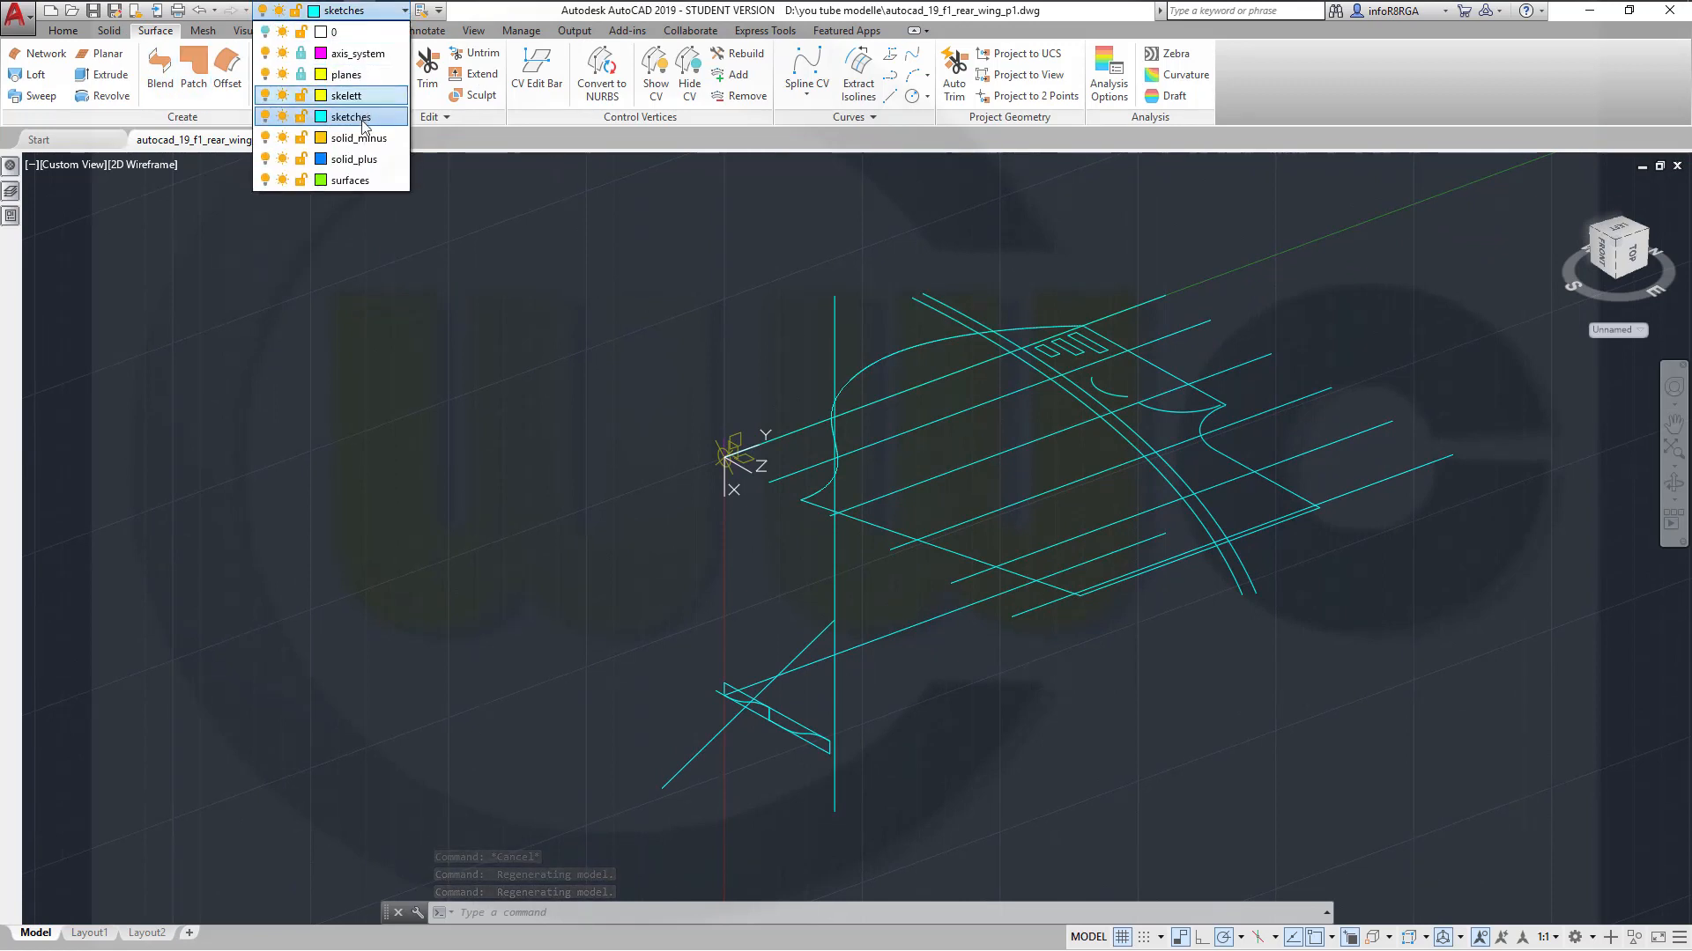
left_click(352, 180)
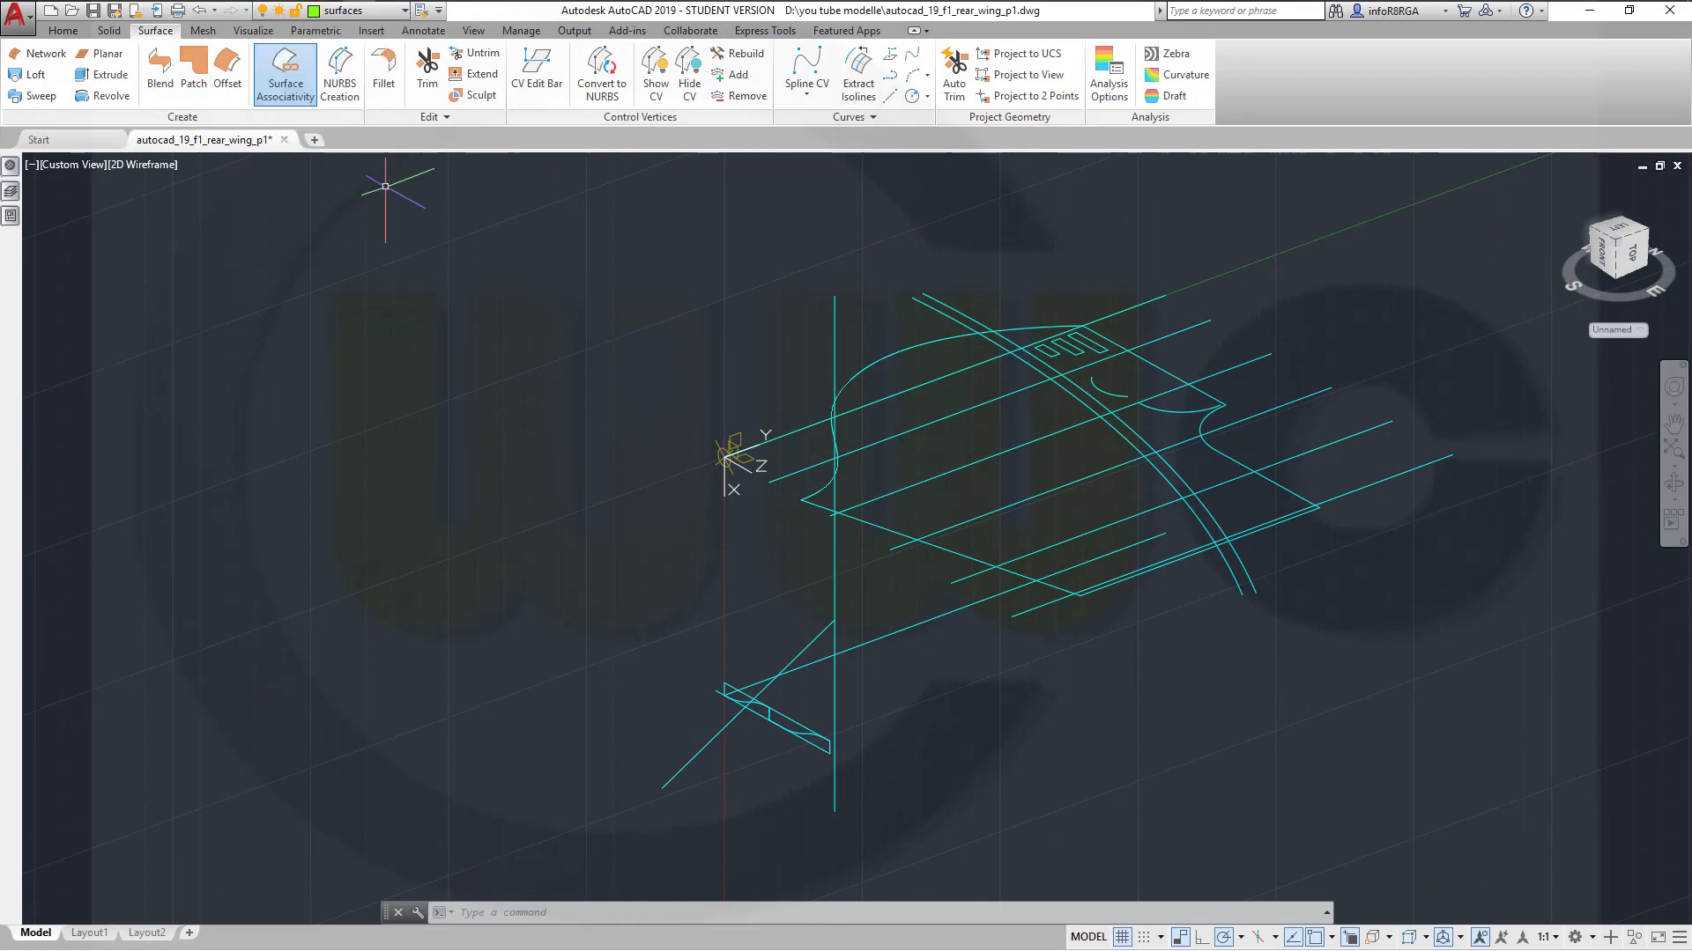
Extrude the long straight line parallel to the Y axis beneath the wing outline as a surface with a height of 900
left_click(110, 74)
mouse_move(582, 375)
middle_mouse_down("shift")
mouse_move(615, 422)
mouse_move(634, 370)
mouse_move(620, 397)
mouse_move(571, 398)
middle_mouse_up("shift")
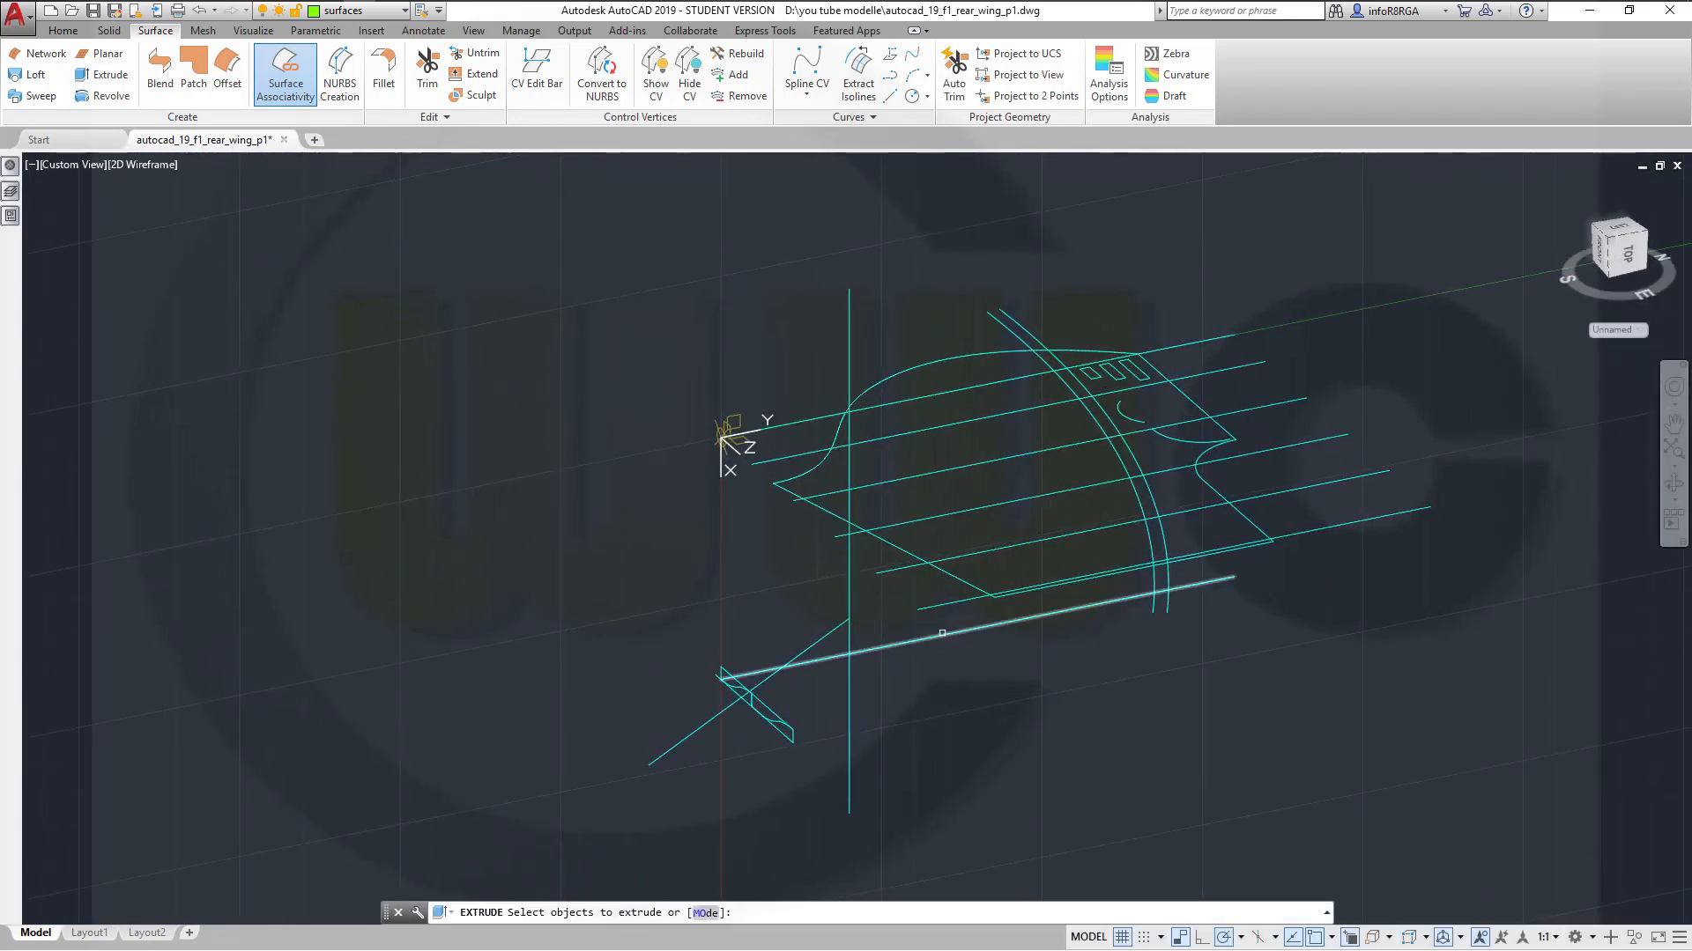
left_click(946, 636)
right_click(1015, 678)
left_click(1057, 688)
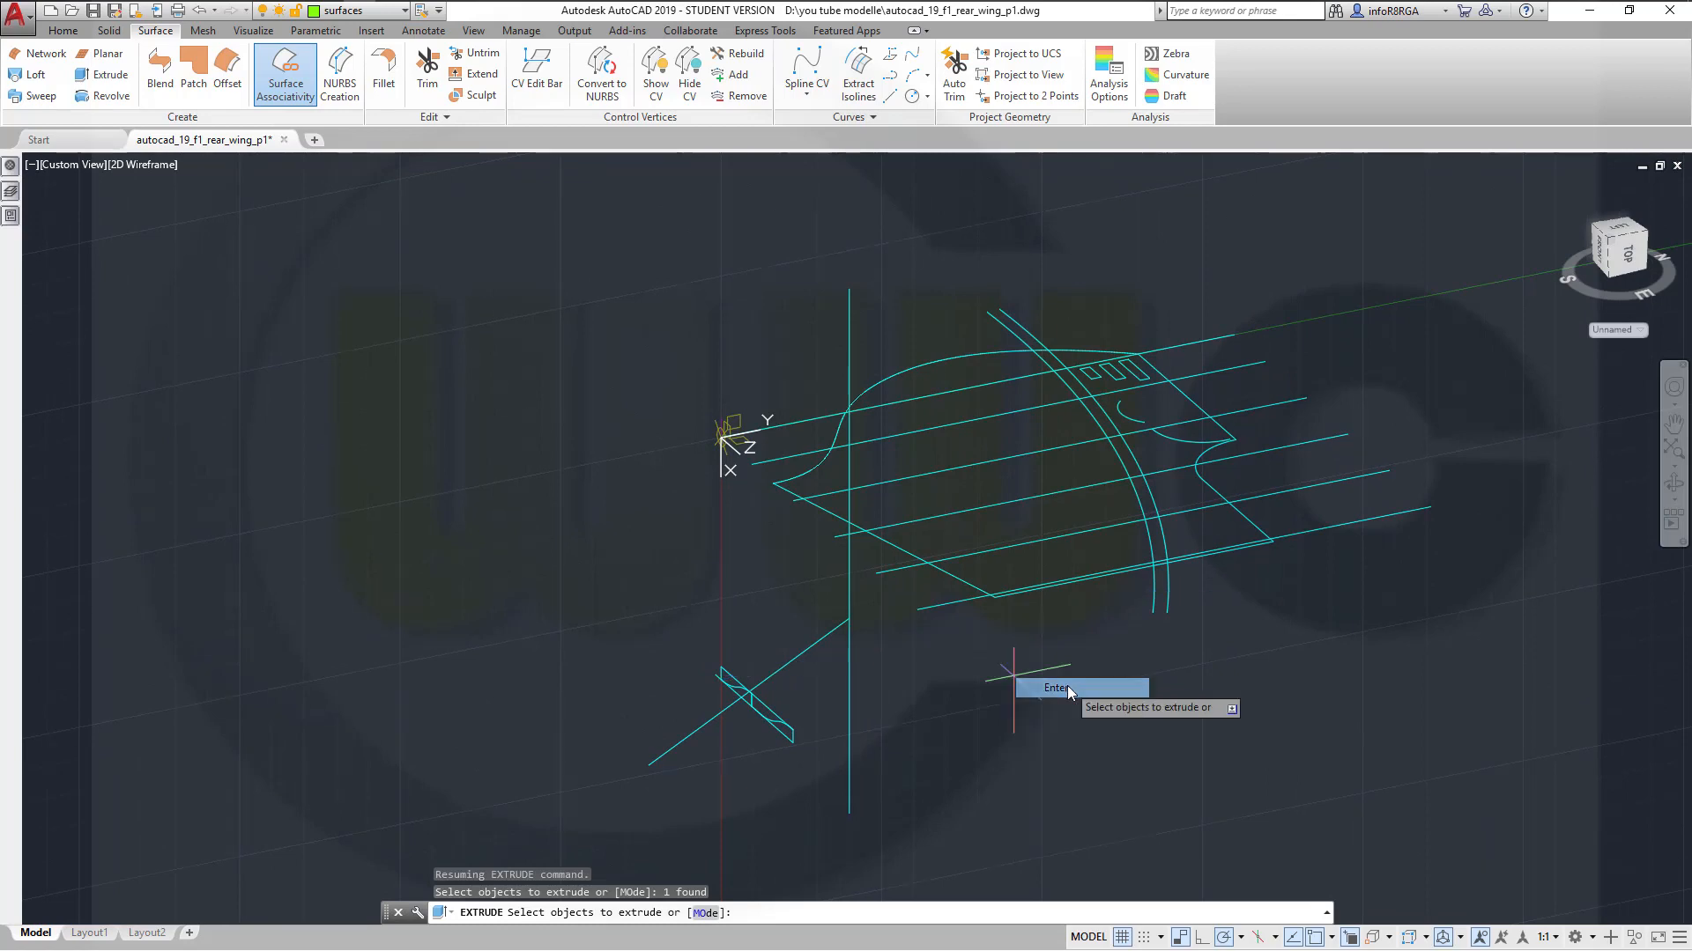
middle_click_drag(1075, 679, 1322, 694, "shift")
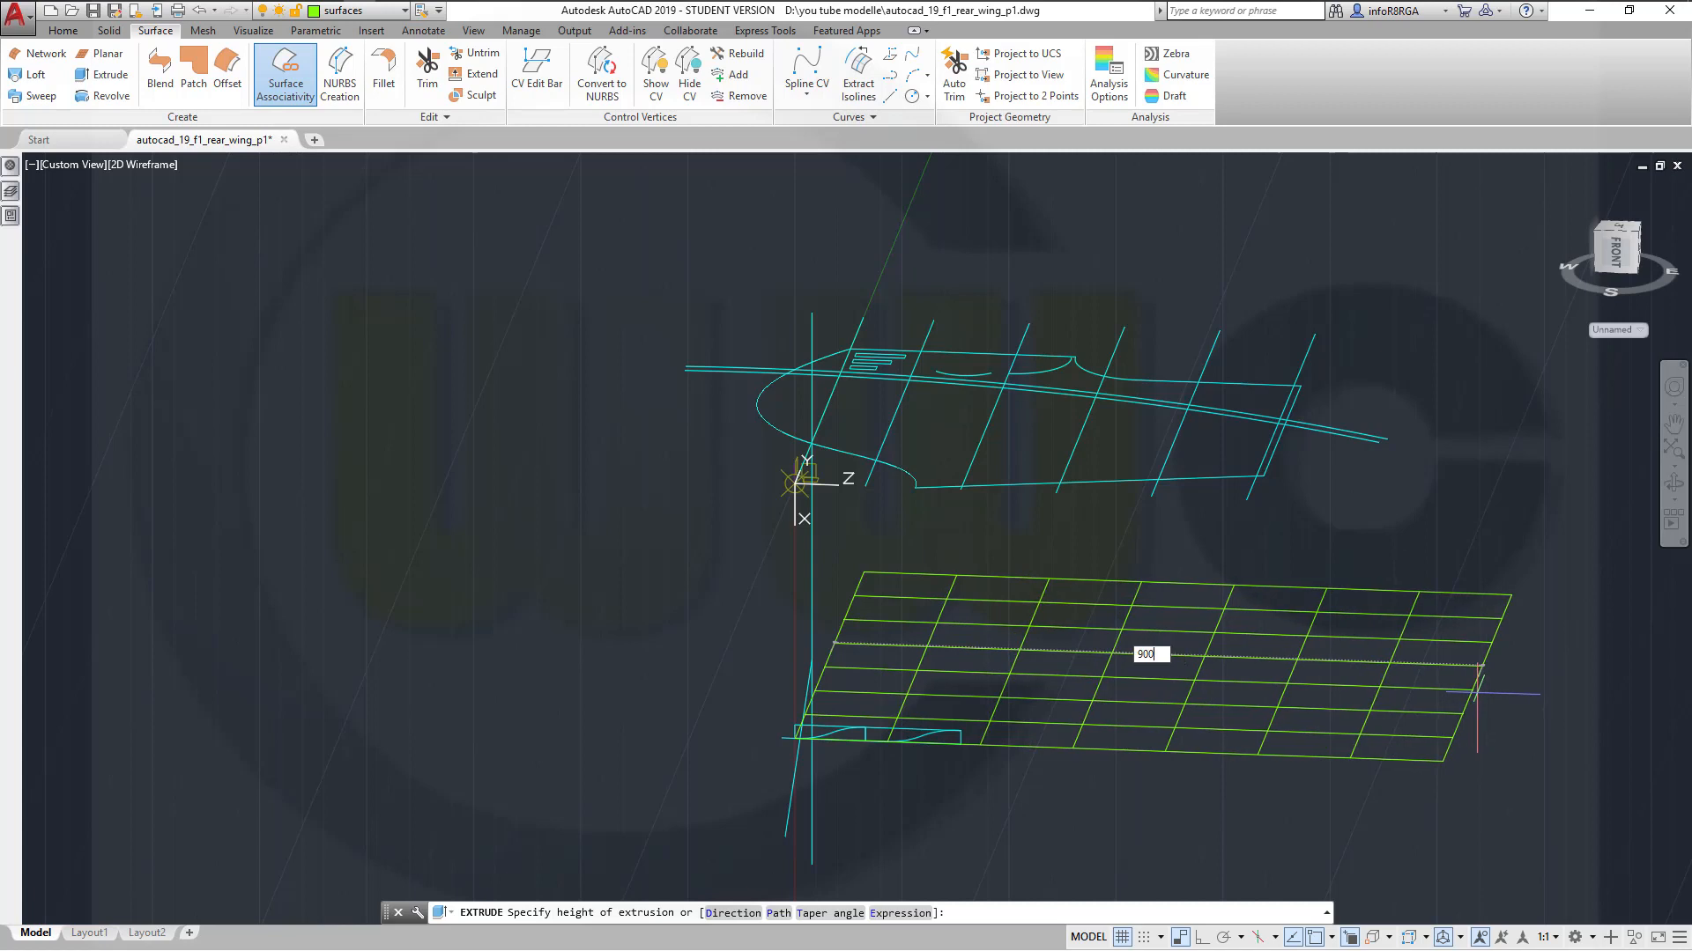
type("900")
key("Return")
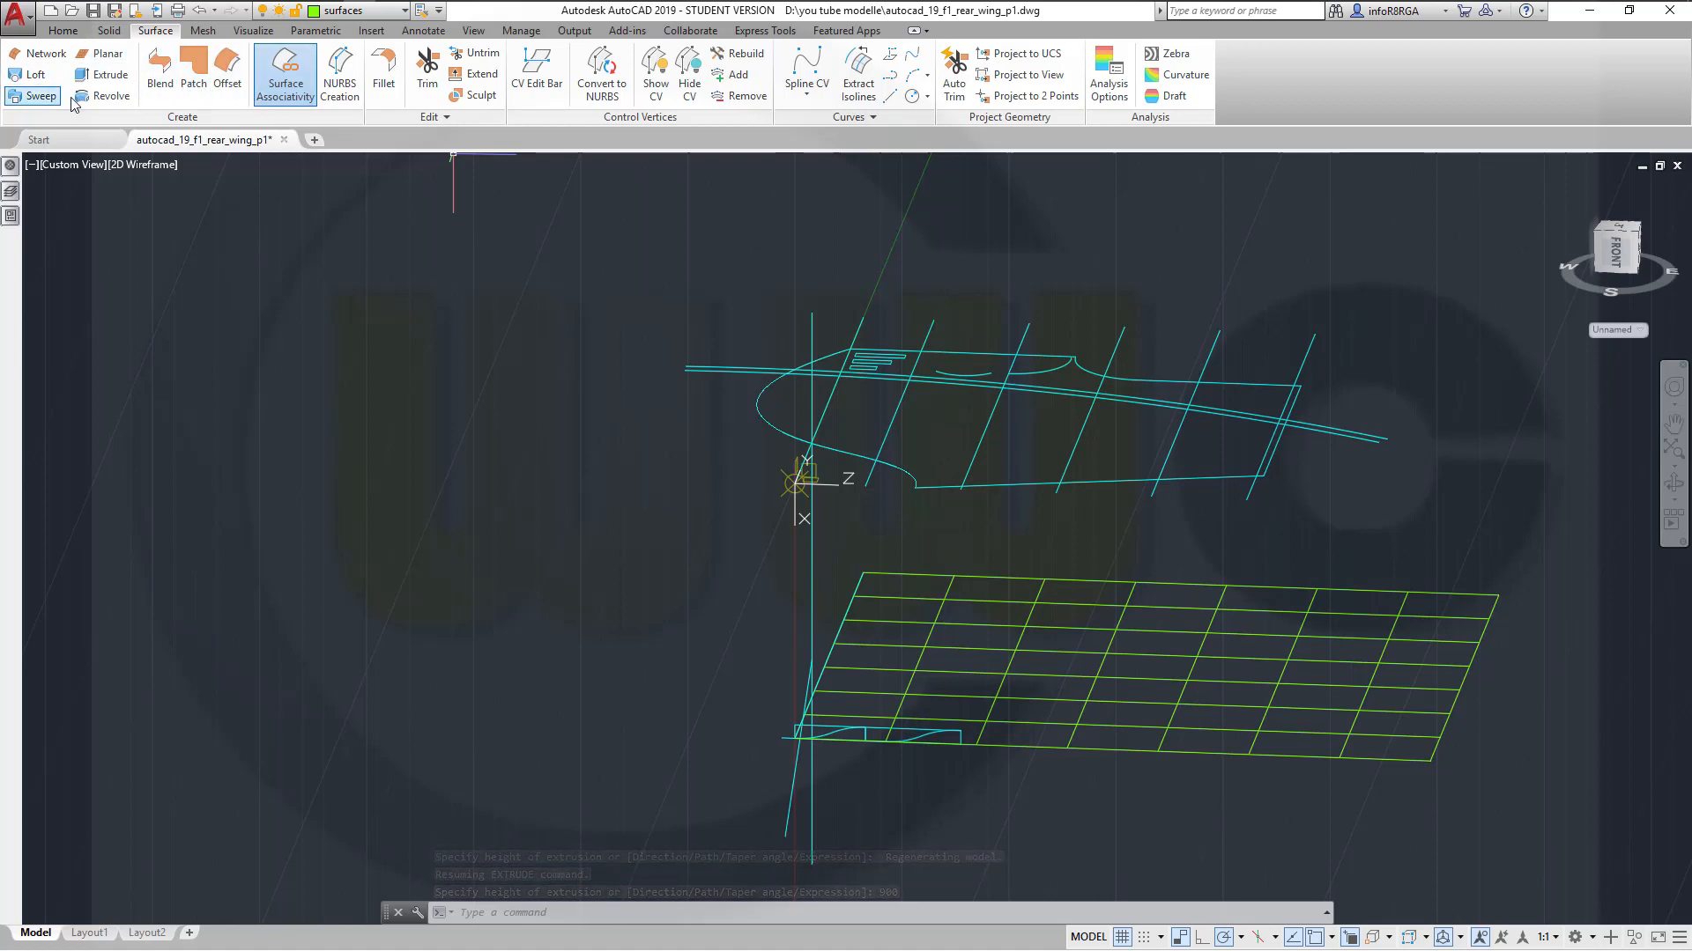
Extend the new surface by 200 from its edge along the extruded sketch line
left_click(474, 74)
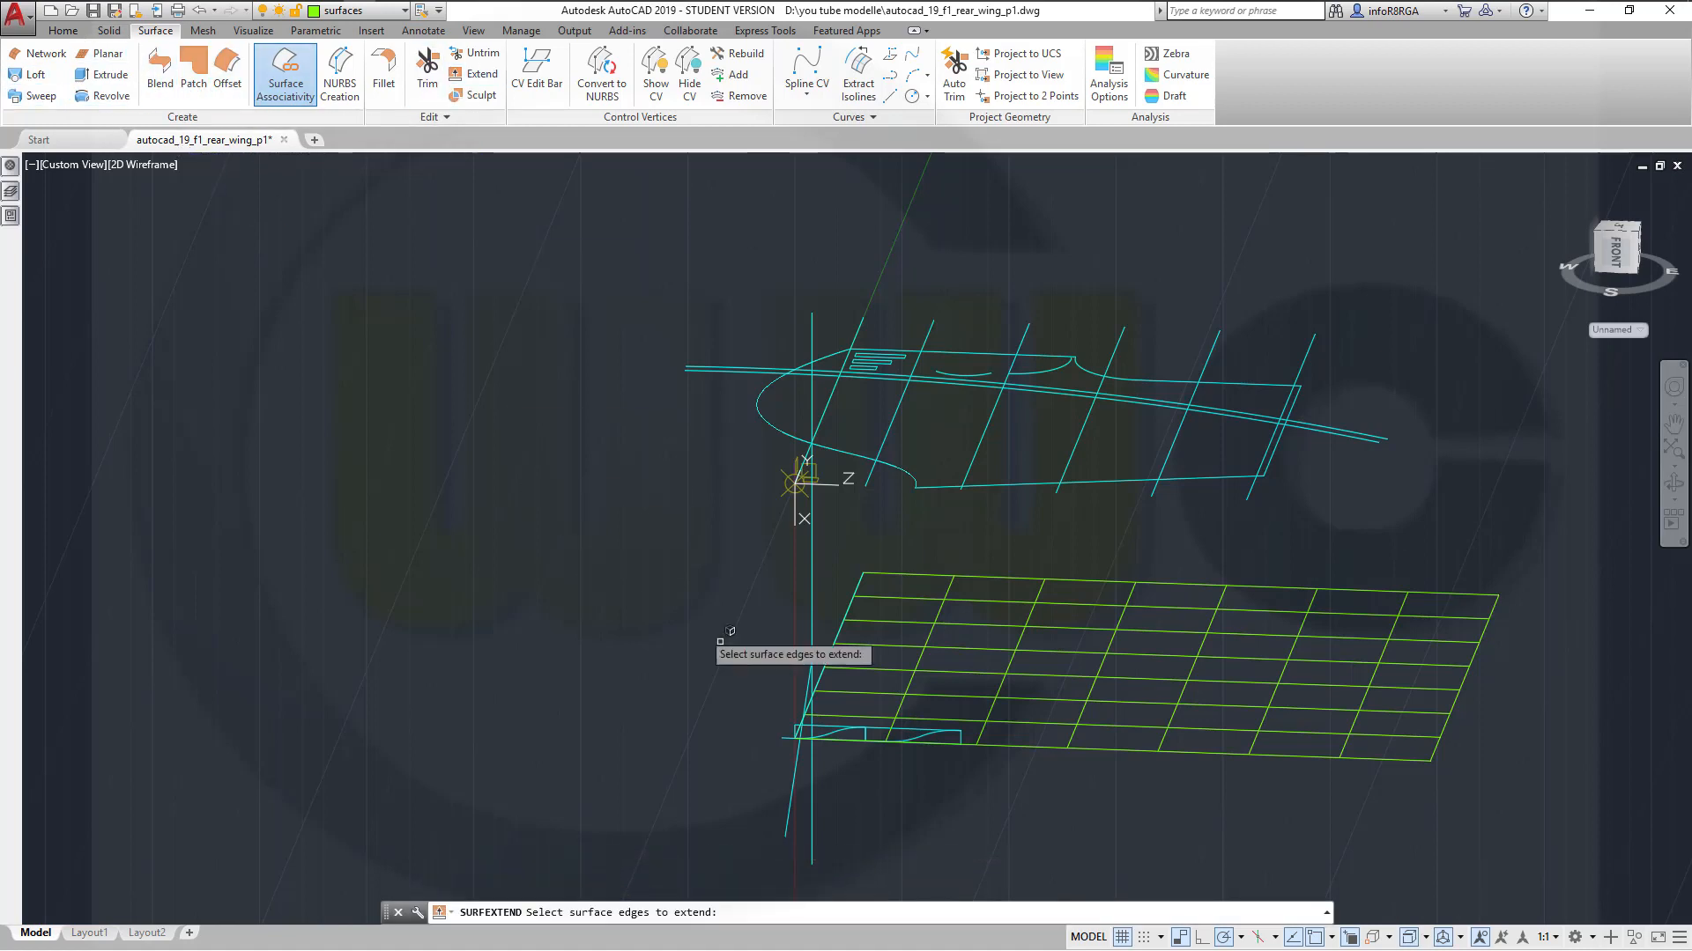
left_click(840, 633)
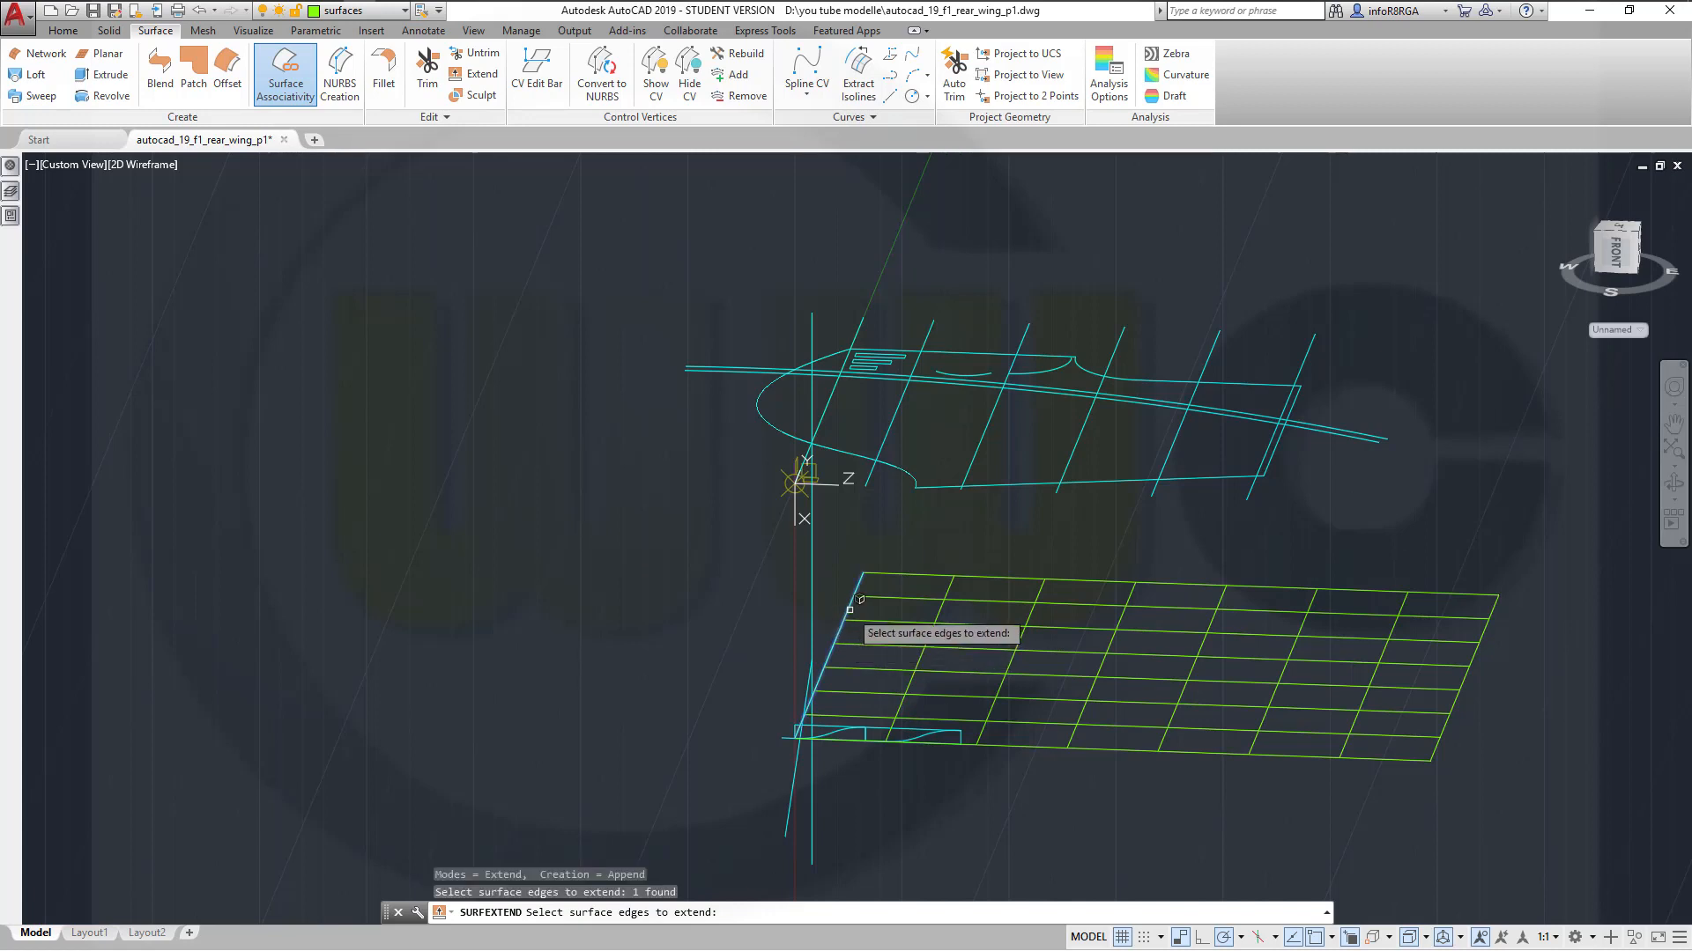
key("Return")
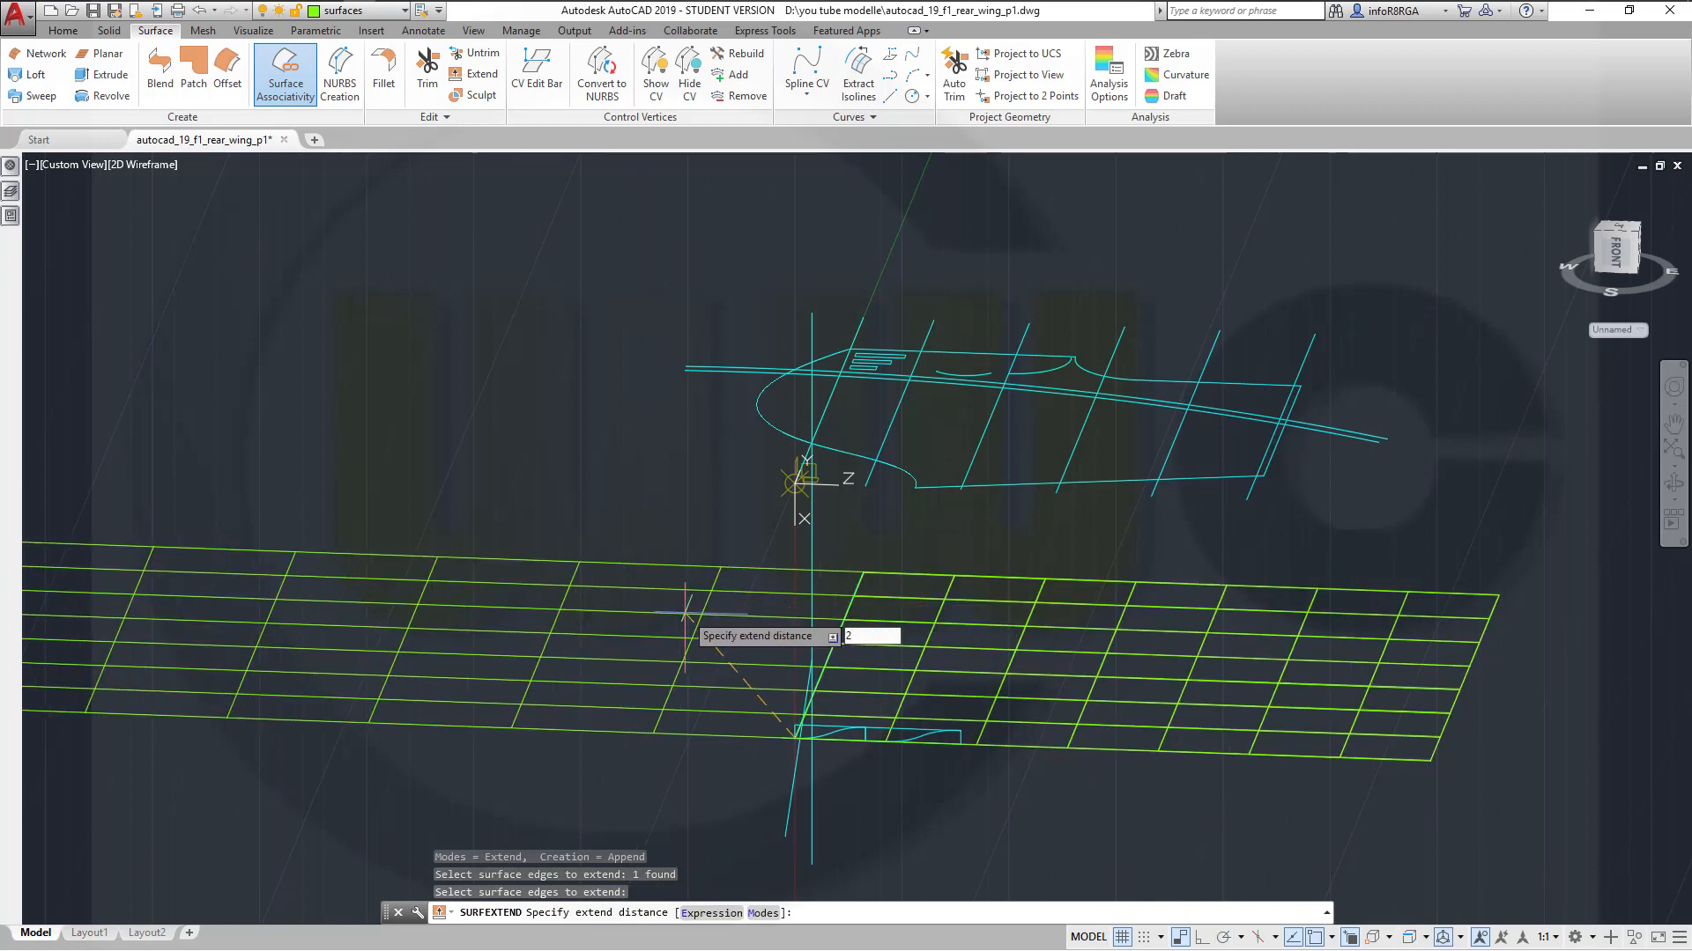
key("Return")
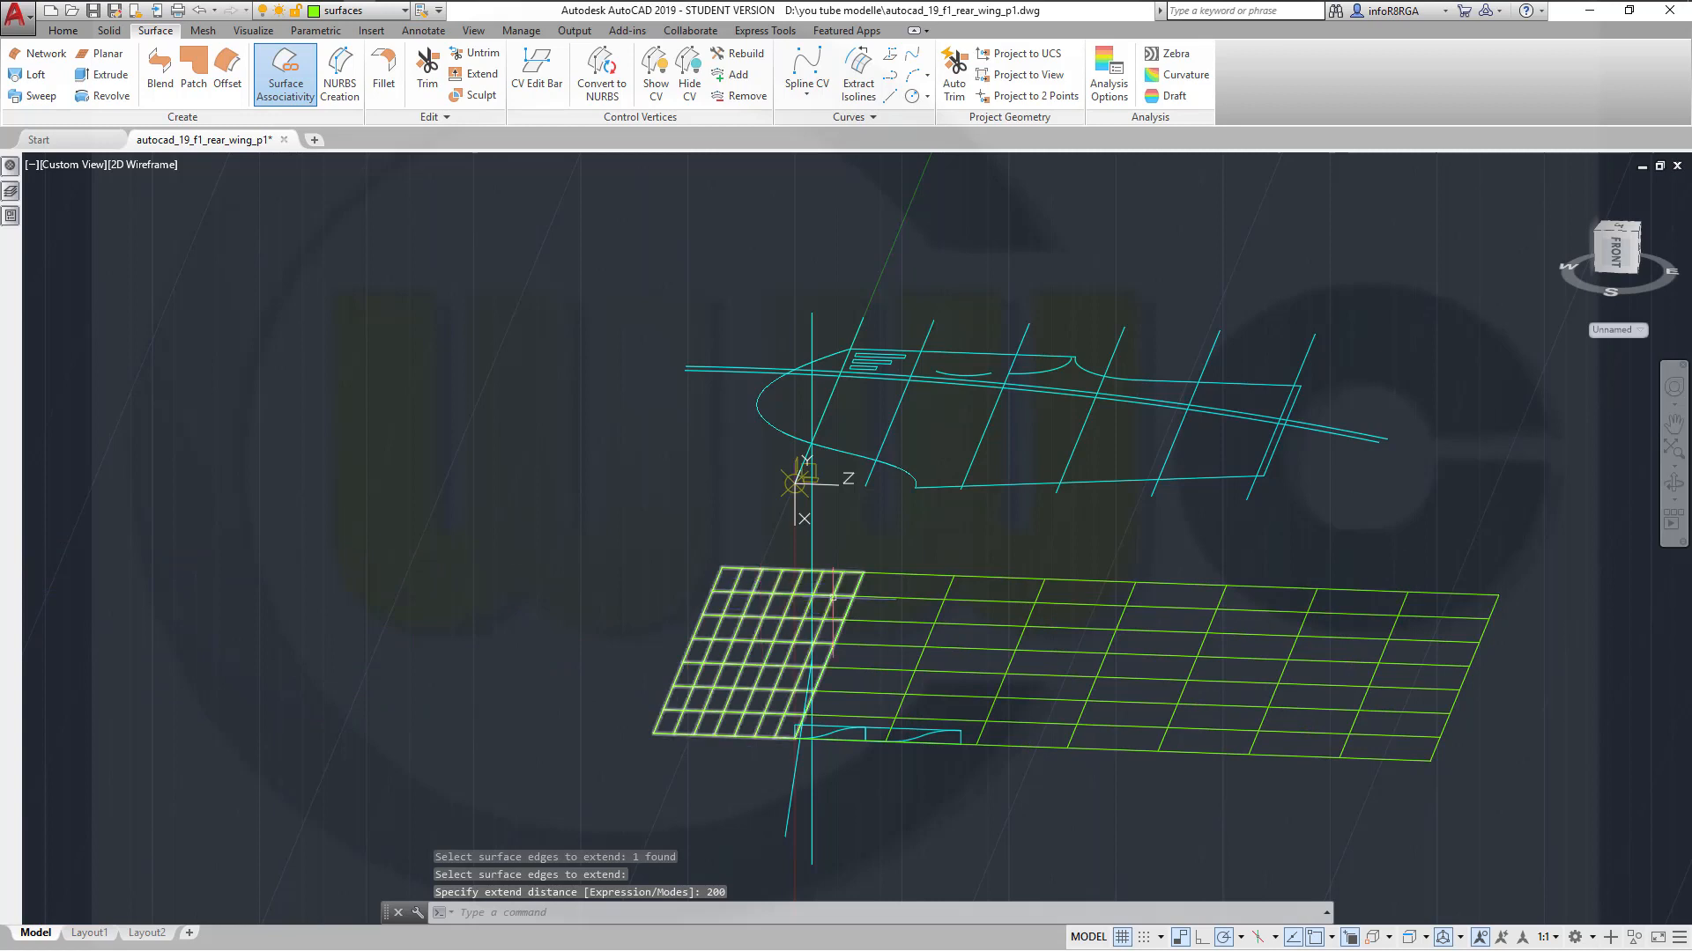
key("Escape")
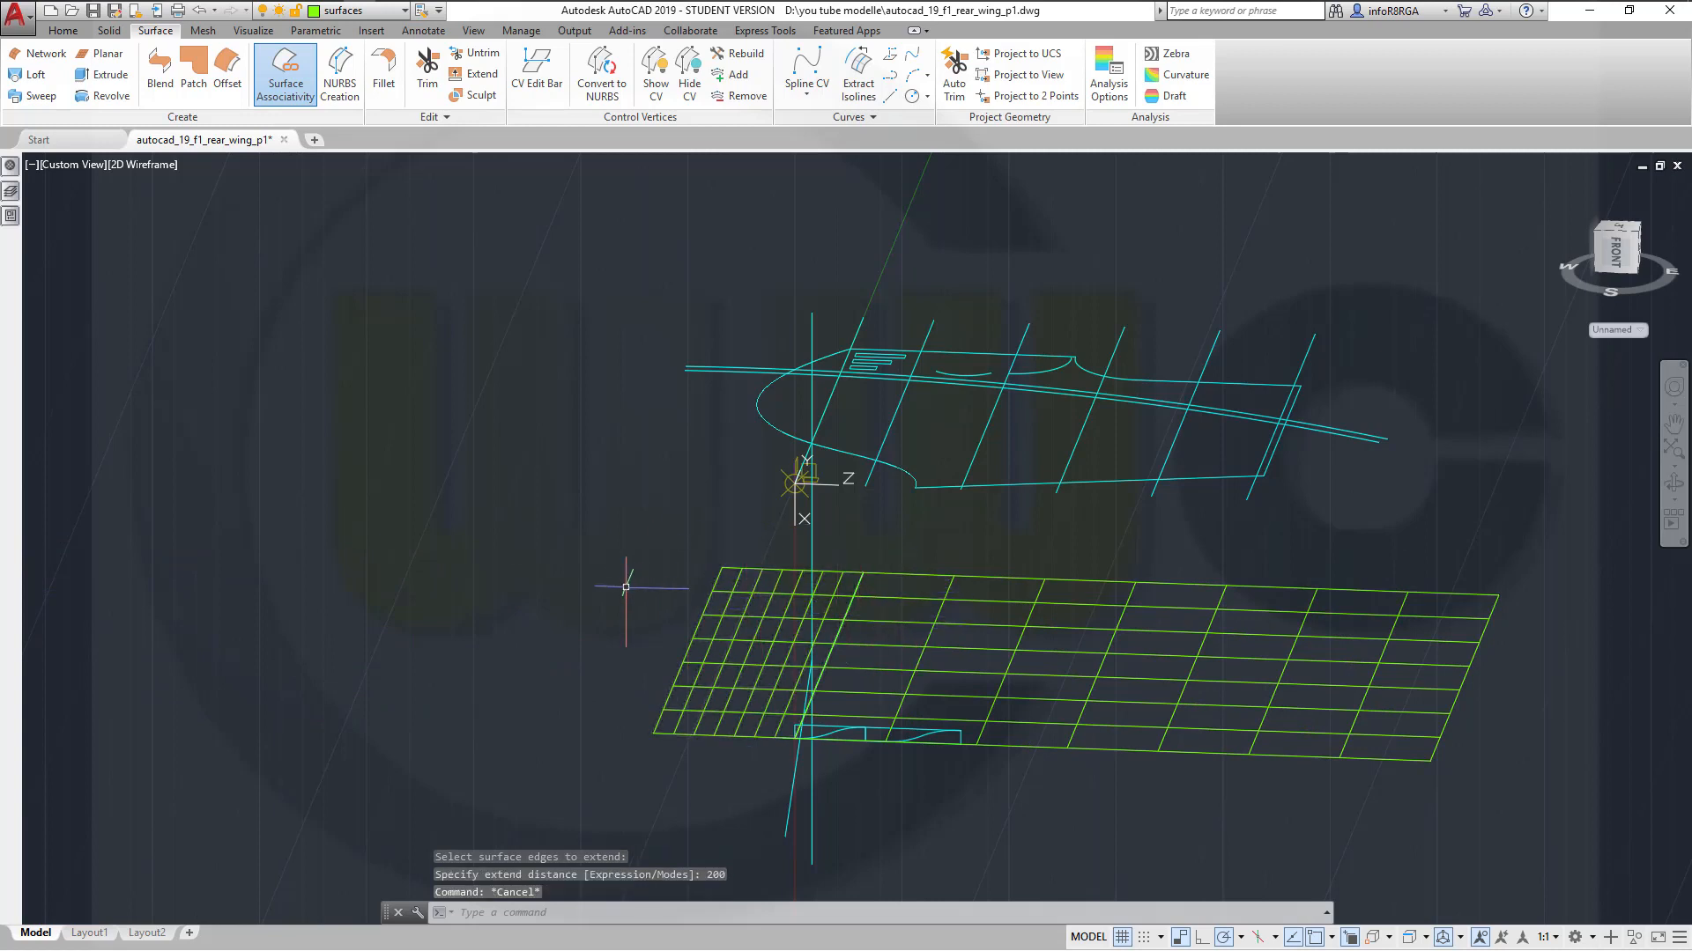
Union the 200 extension with the extruded surface, continuing the operation despite the loss of associativity
left_click(63, 31)
left_click(248, 54)
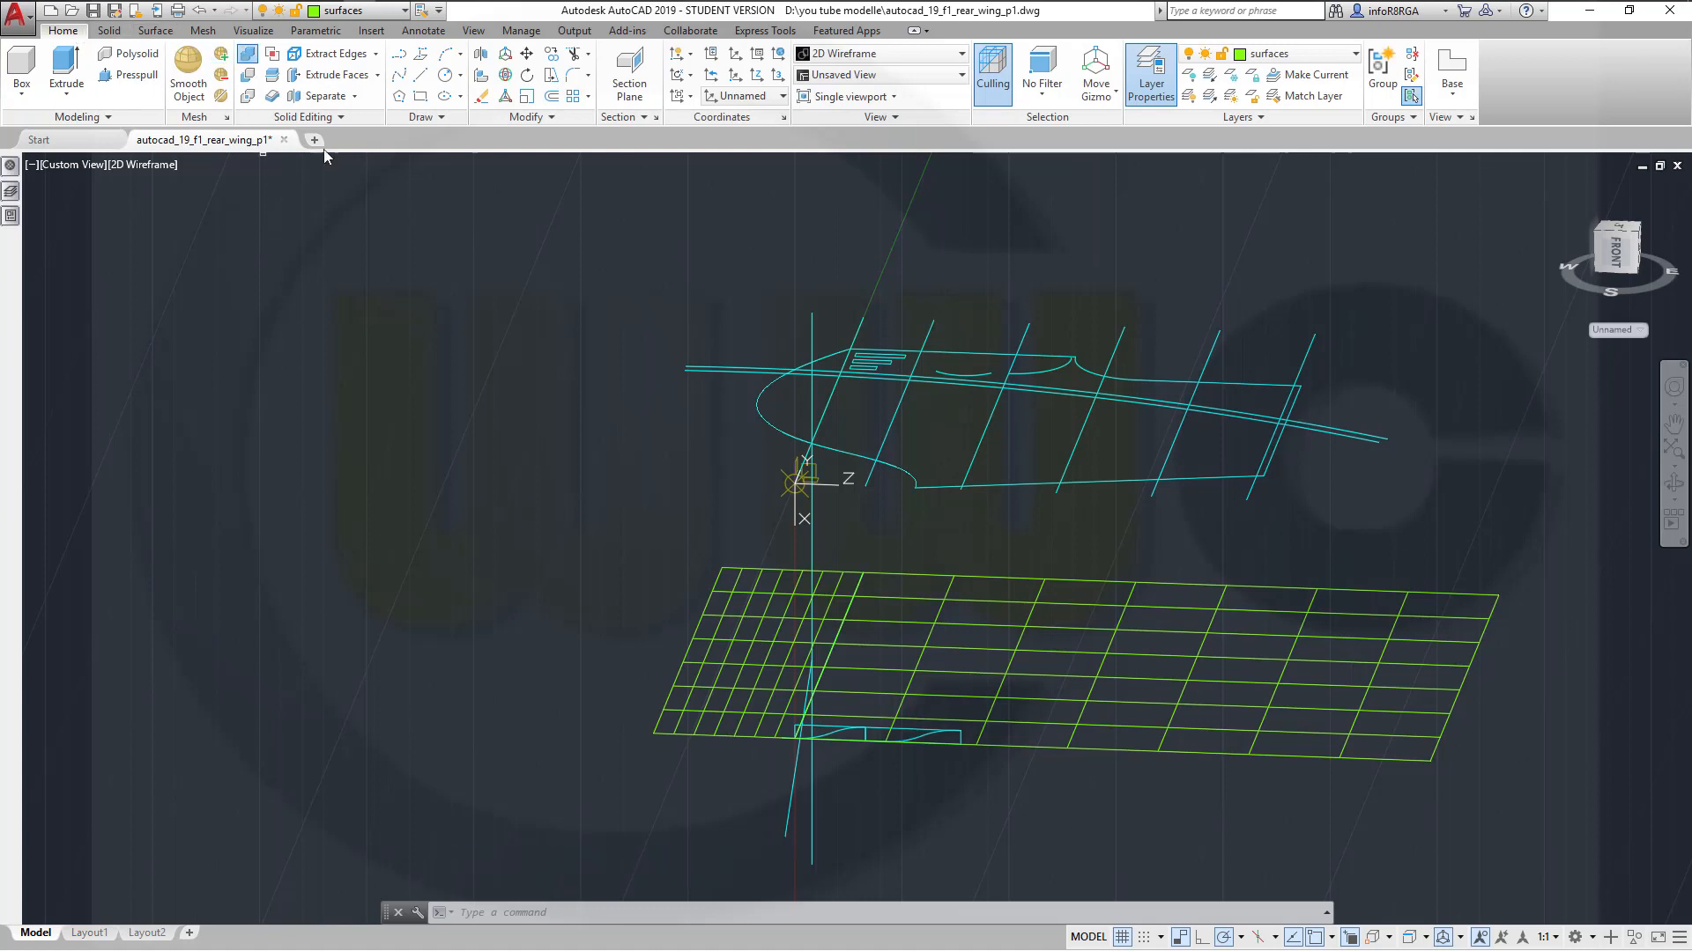
left_click(692, 690)
left_click(910, 694)
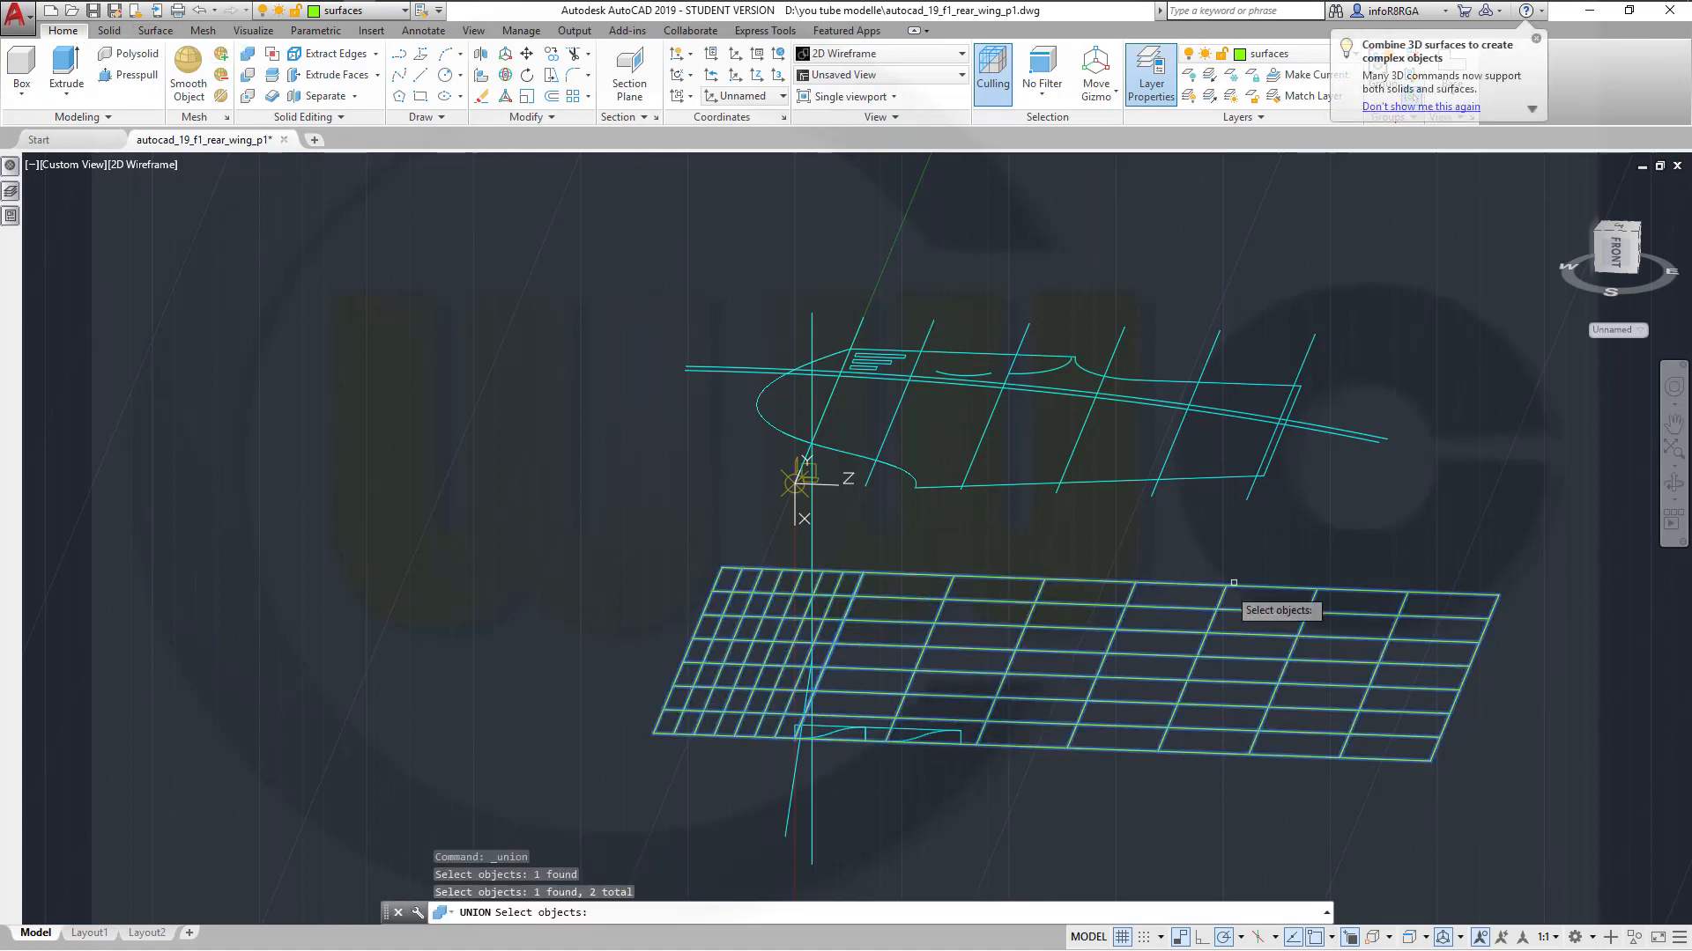
key("Return")
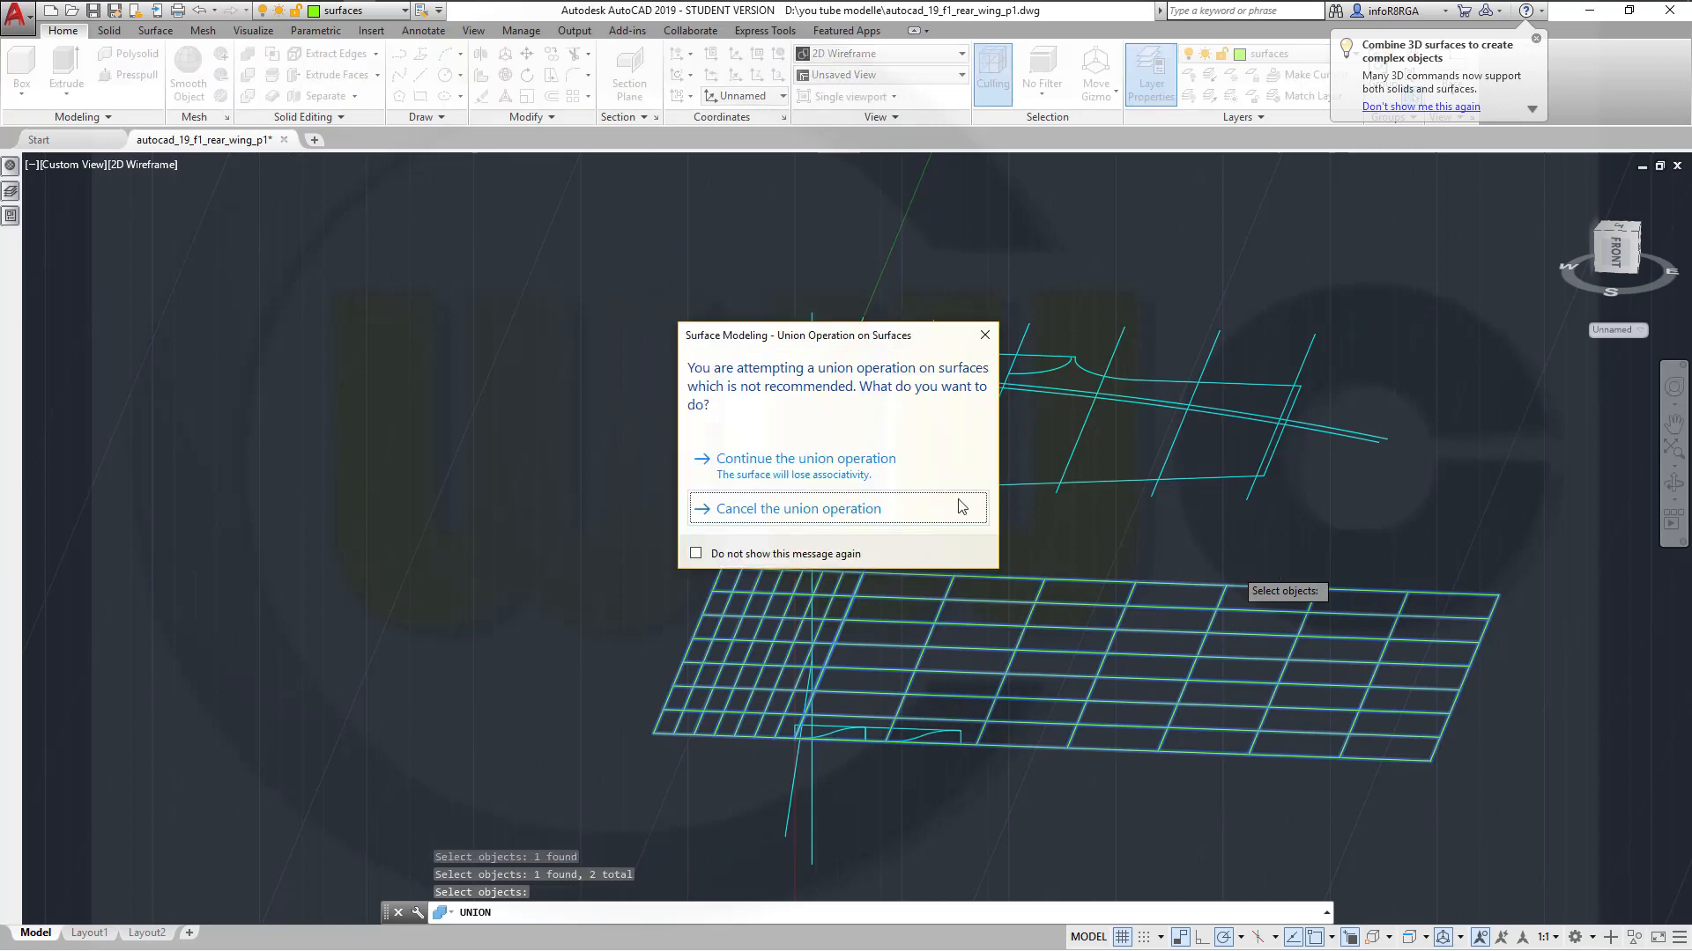
left_click(884, 459)
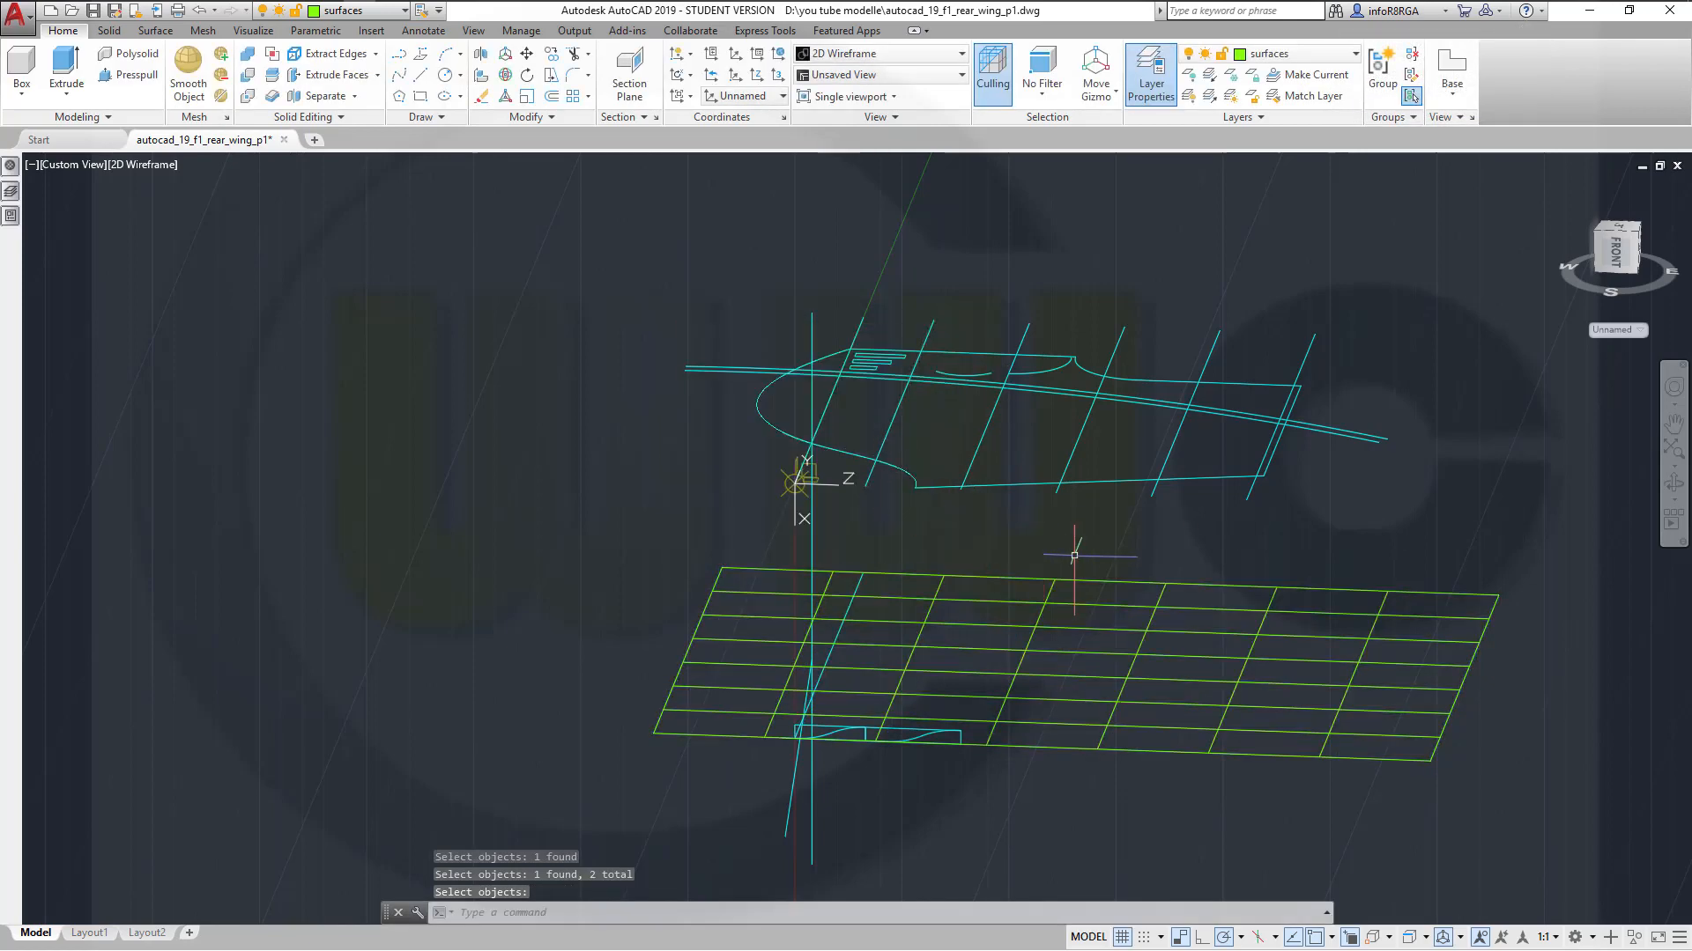
Extrude the short slanted line crossing the small lower profile sketch as a surface with a height of 900
middle_click_drag(914, 566, 852, 573, "shift")
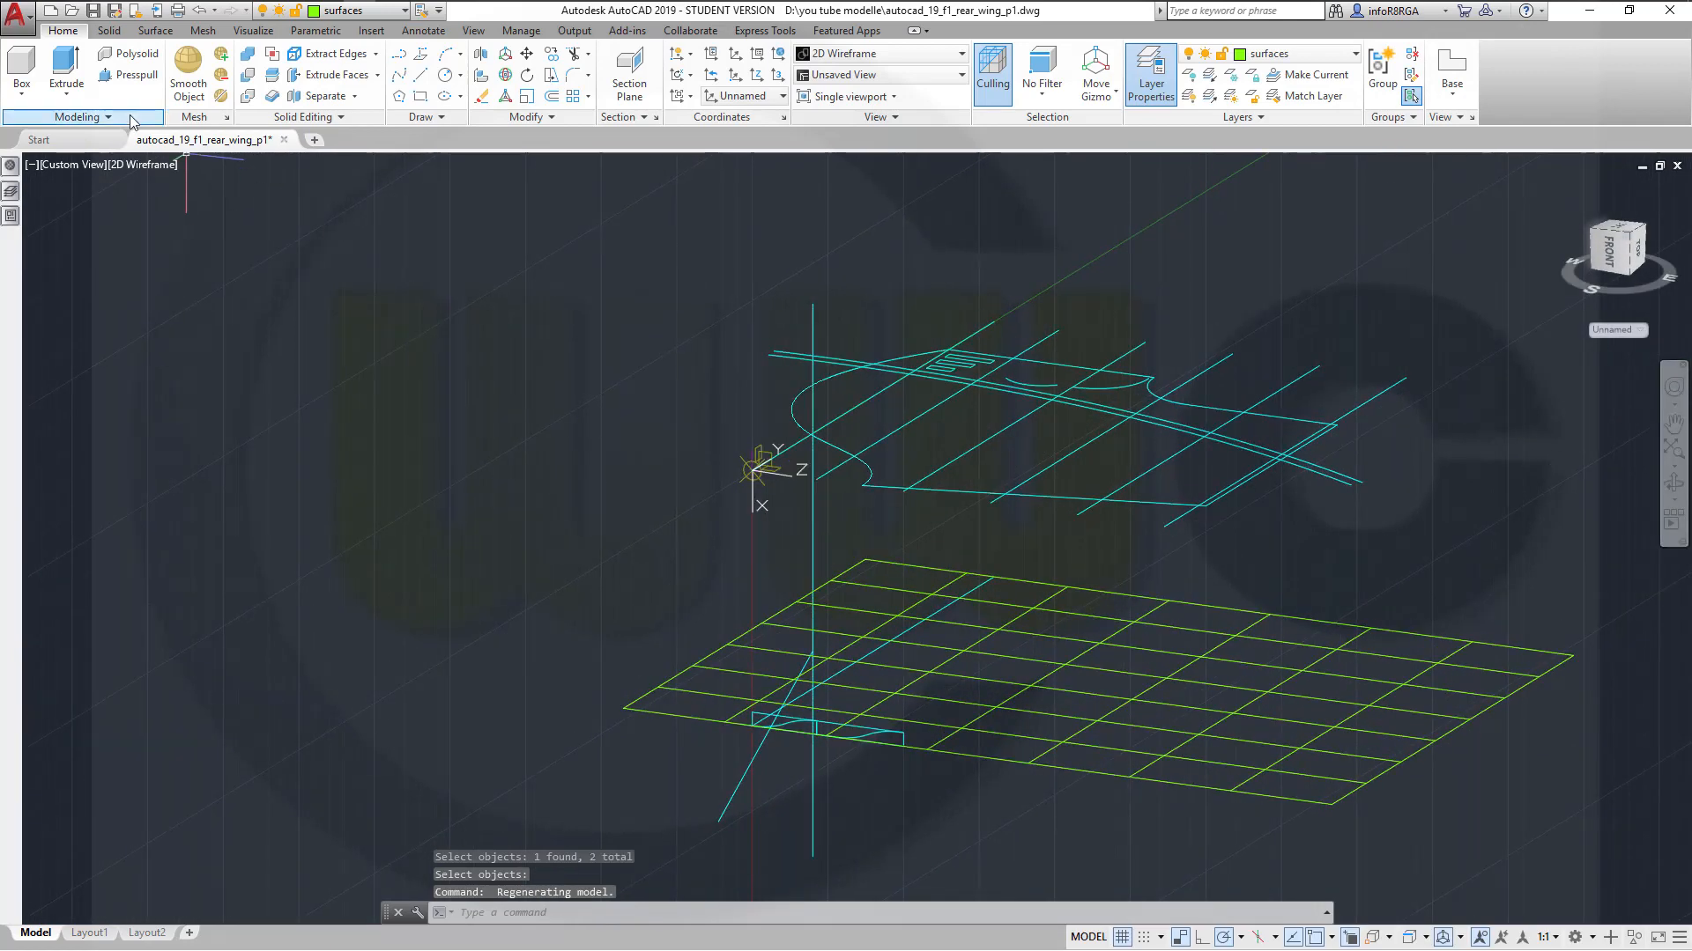
left_click(155, 31)
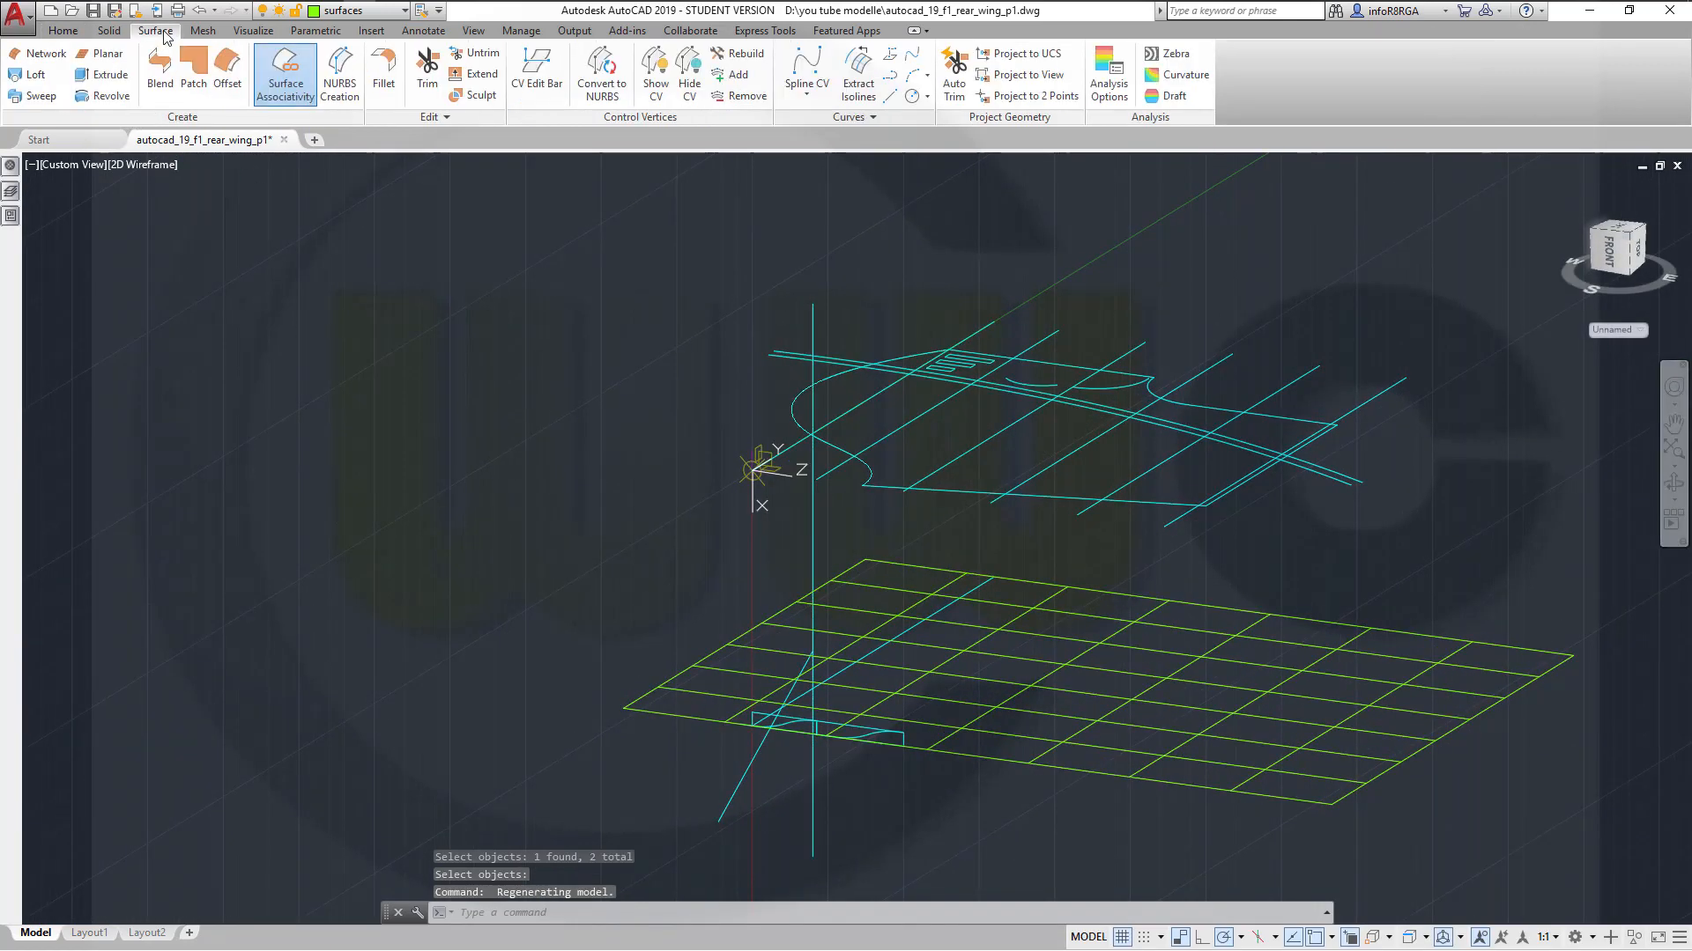
left_click(111, 76)
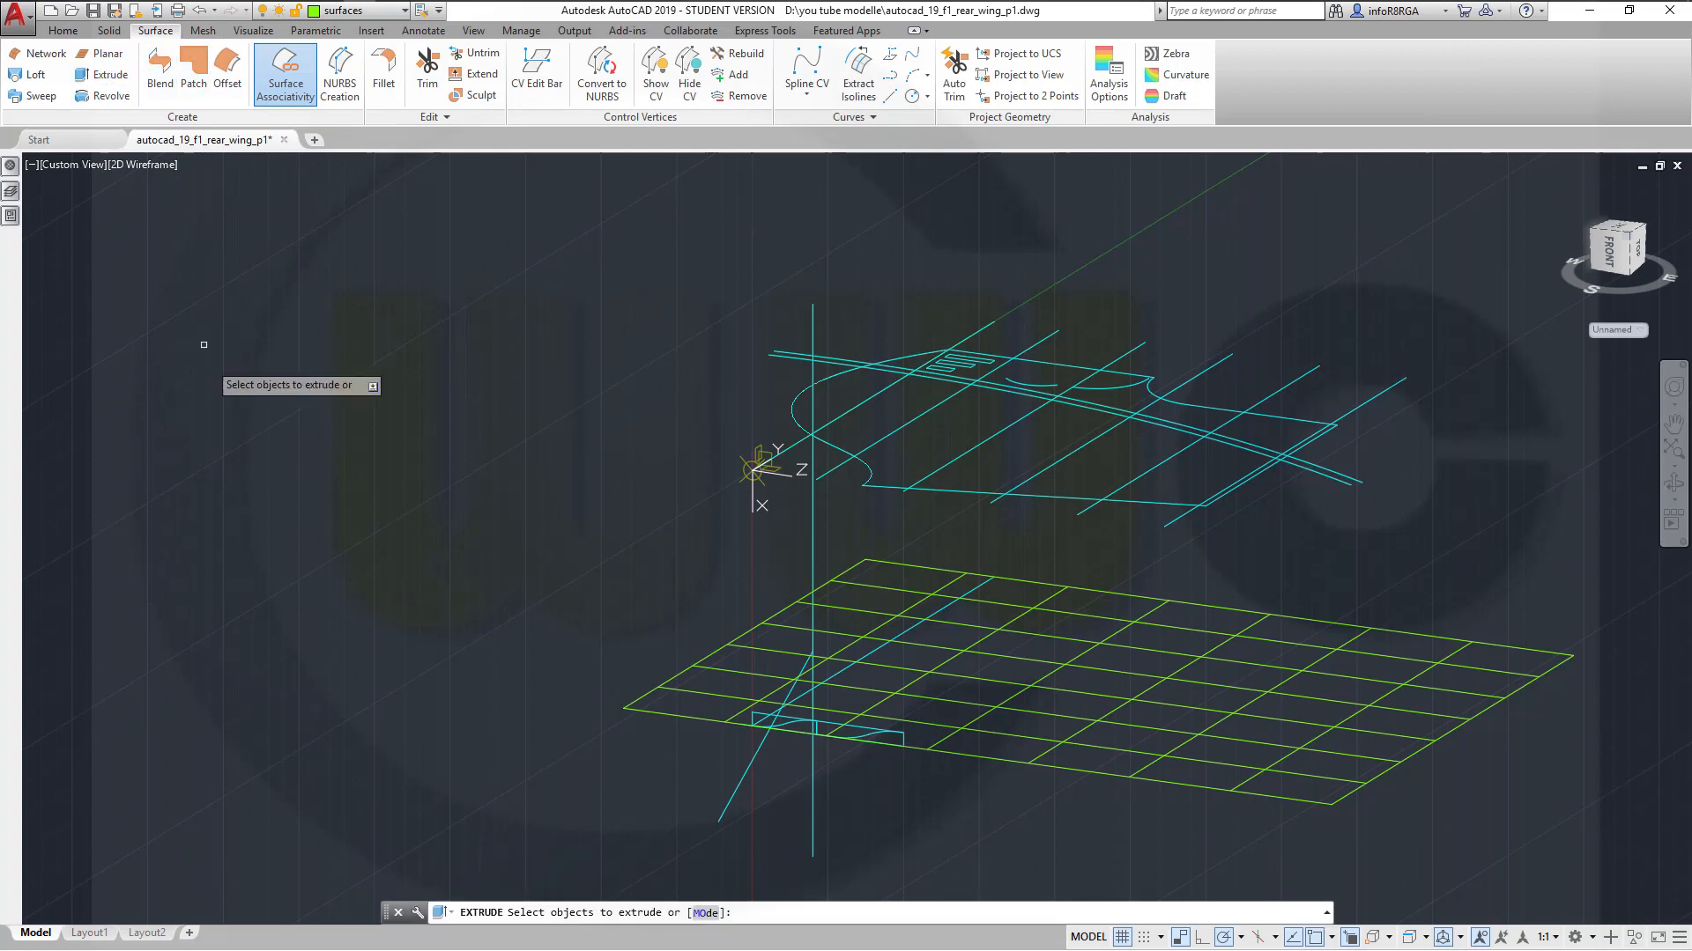
left_click(738, 783)
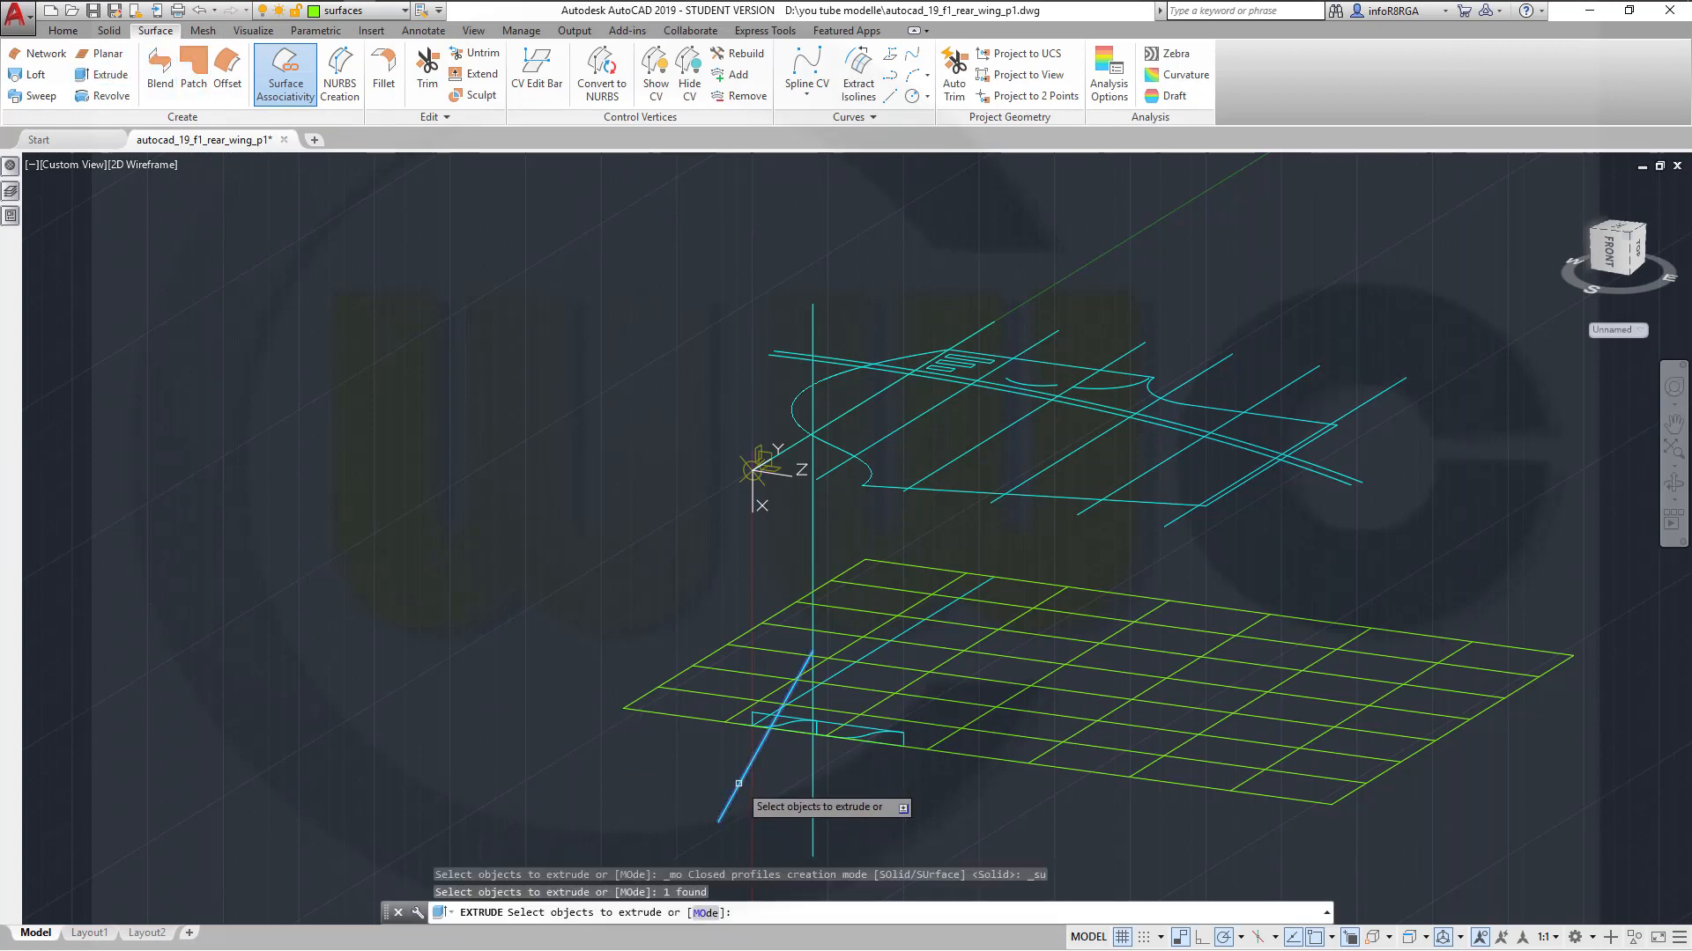
right_click(739, 783)
left_click(795, 796)
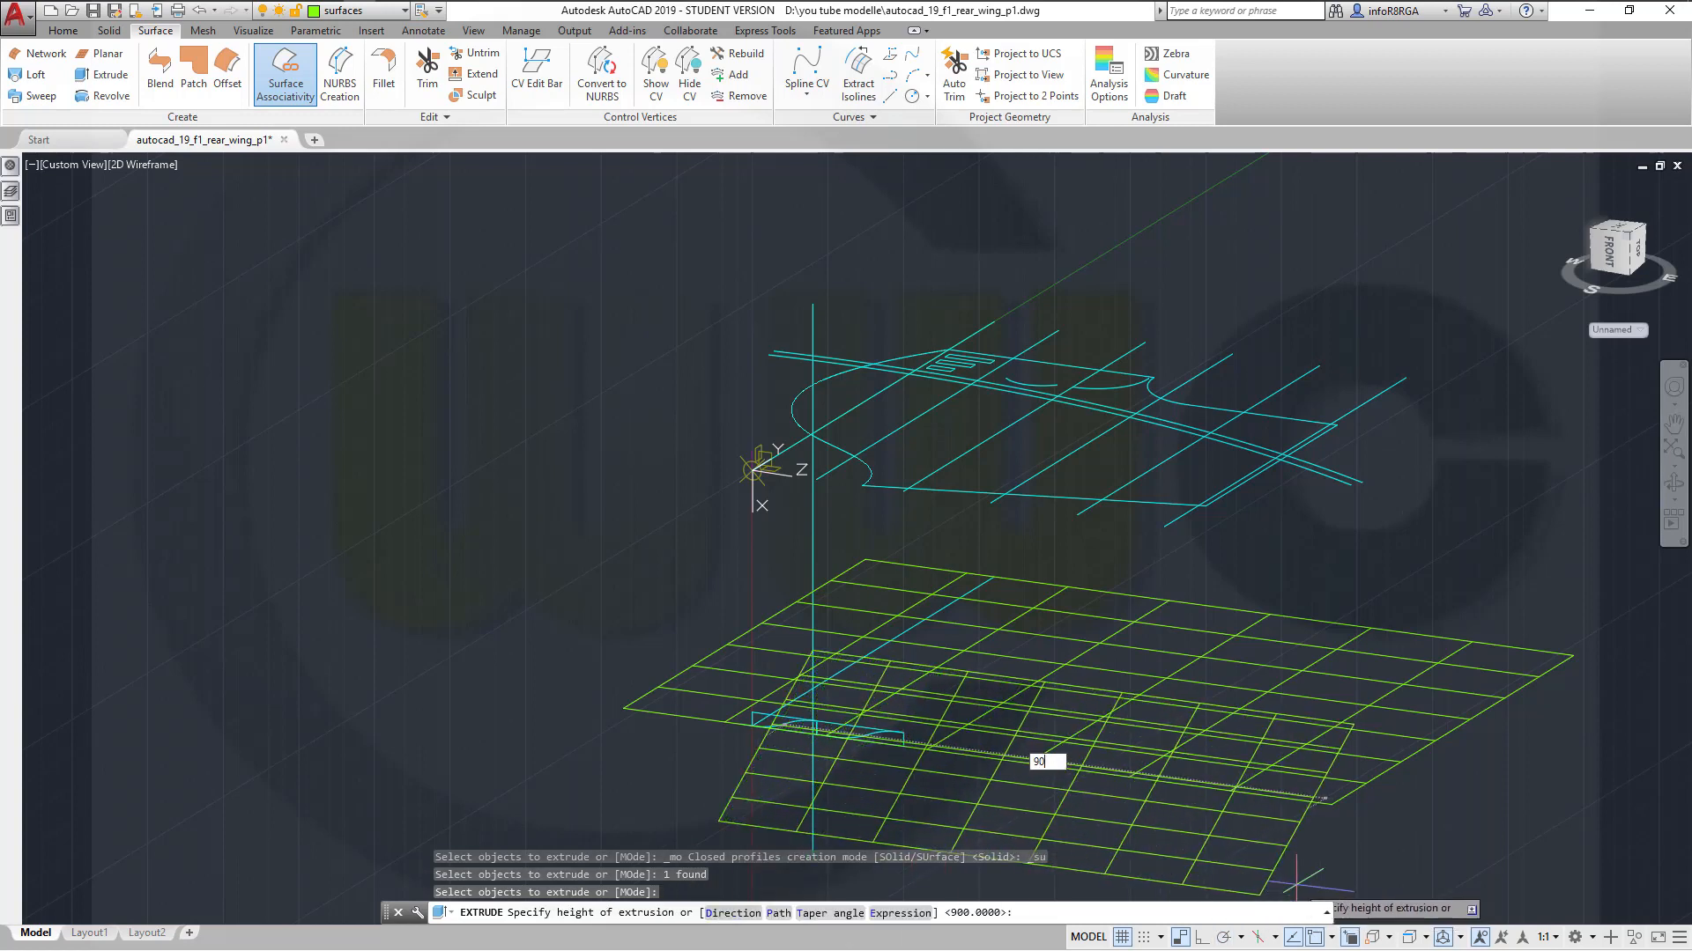
key("Return")
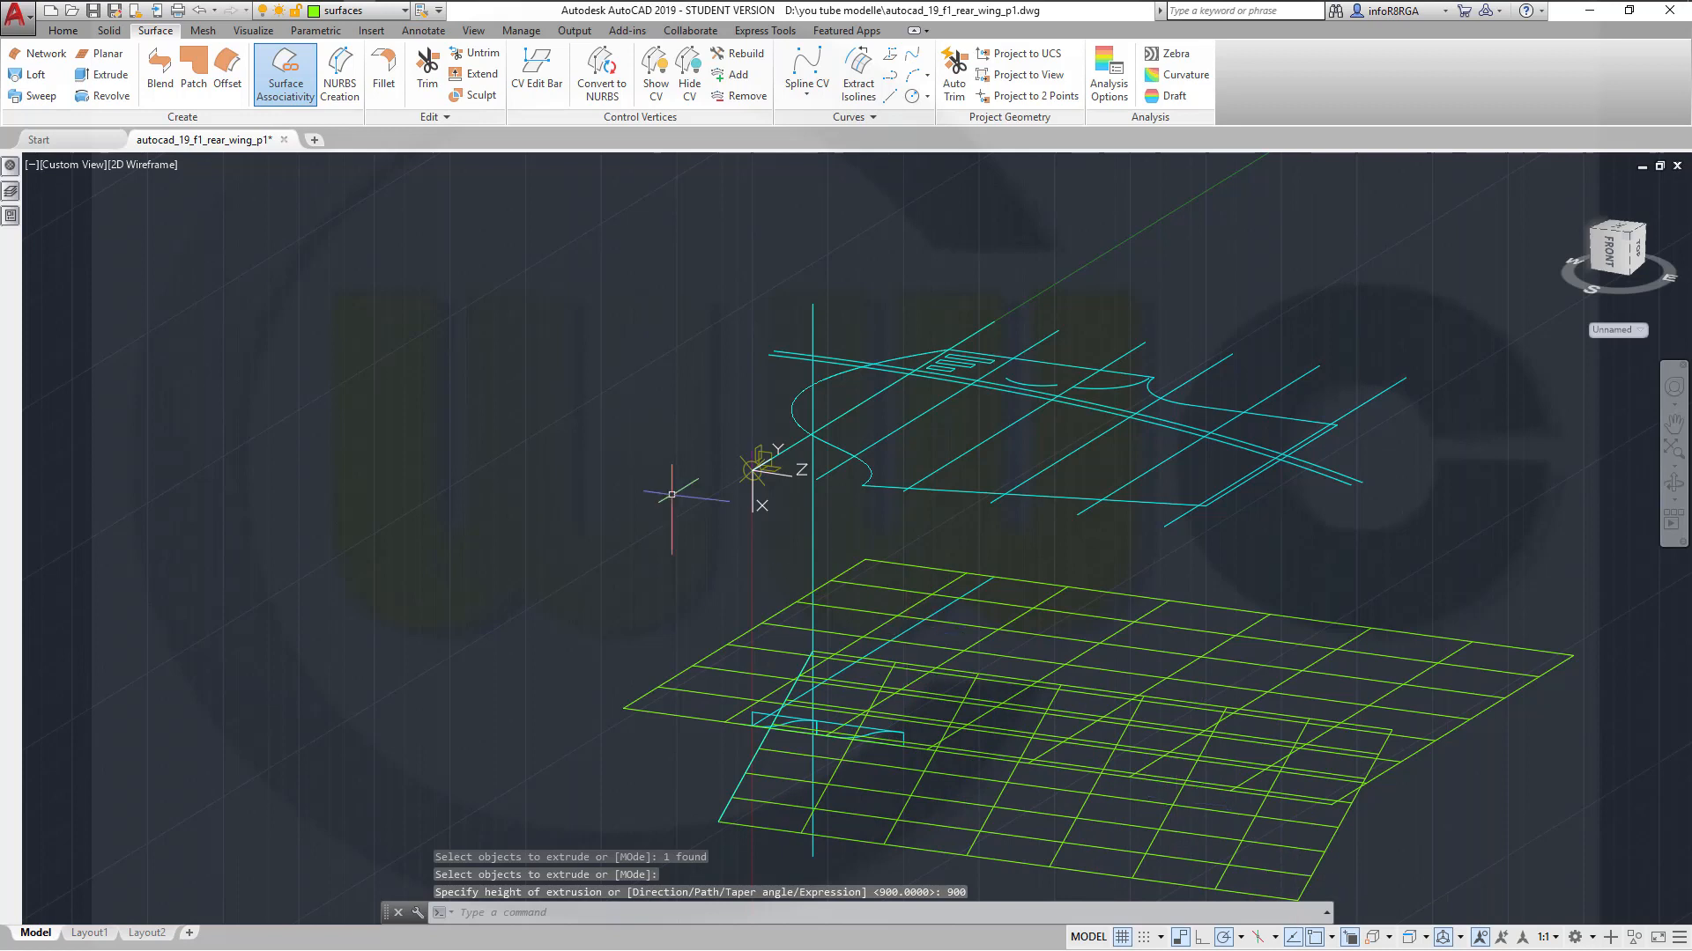
Extend the slanted surface by 200 from its edge along the extruded sketch line
left_click(474, 74)
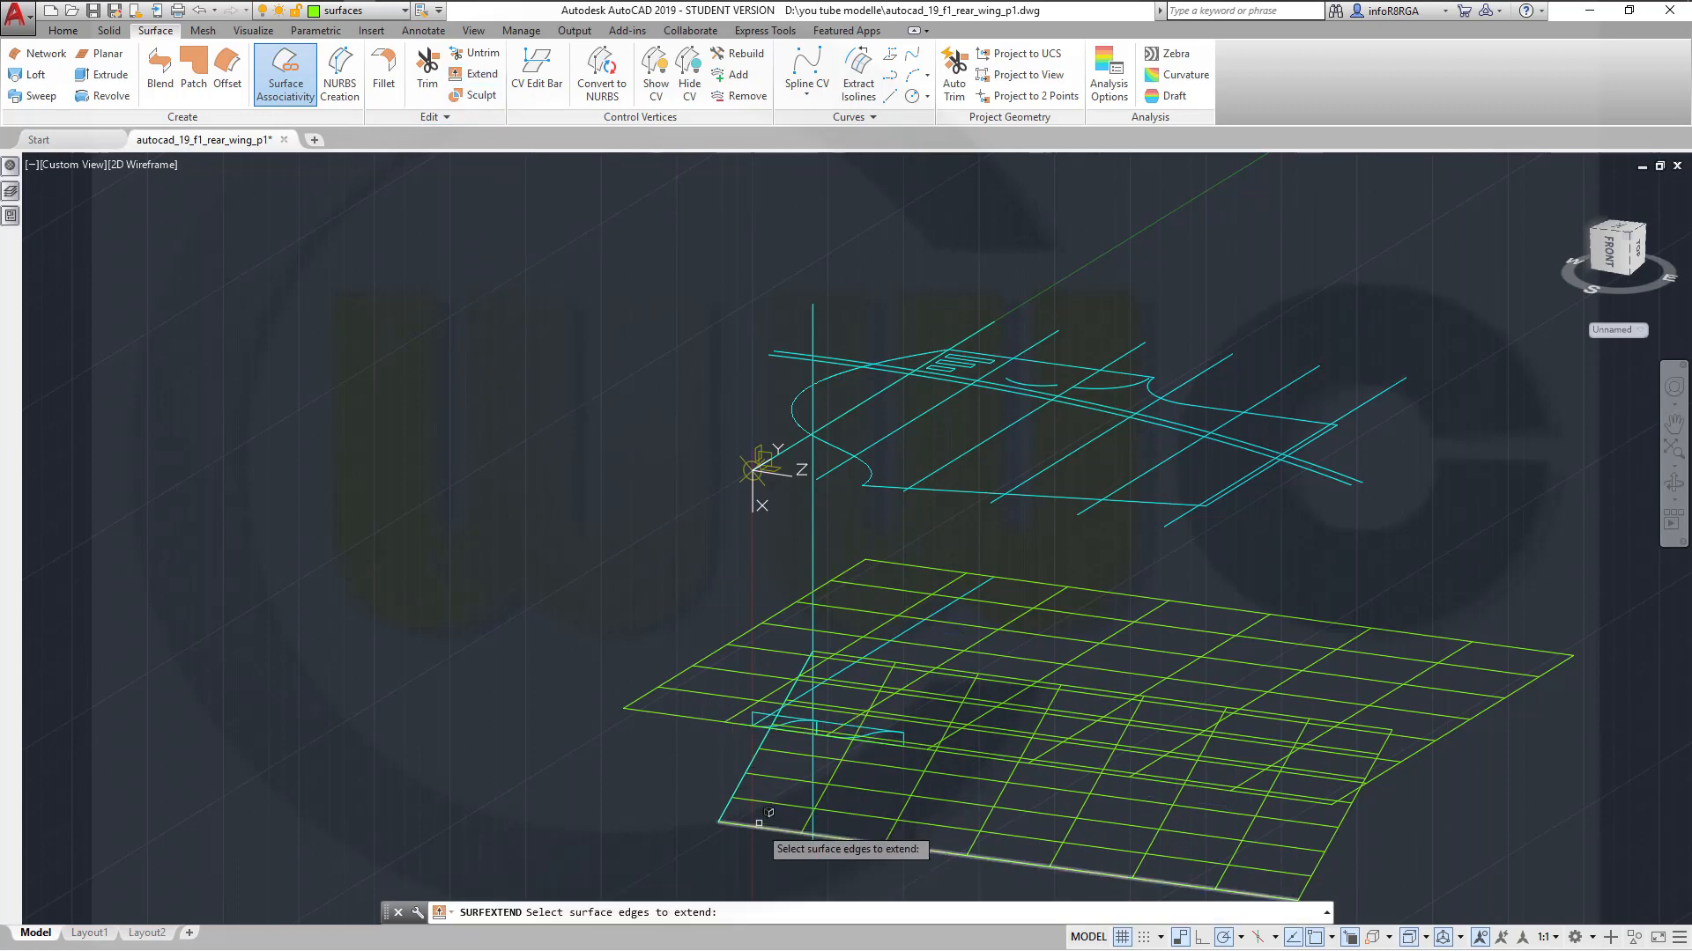
left_click(739, 787)
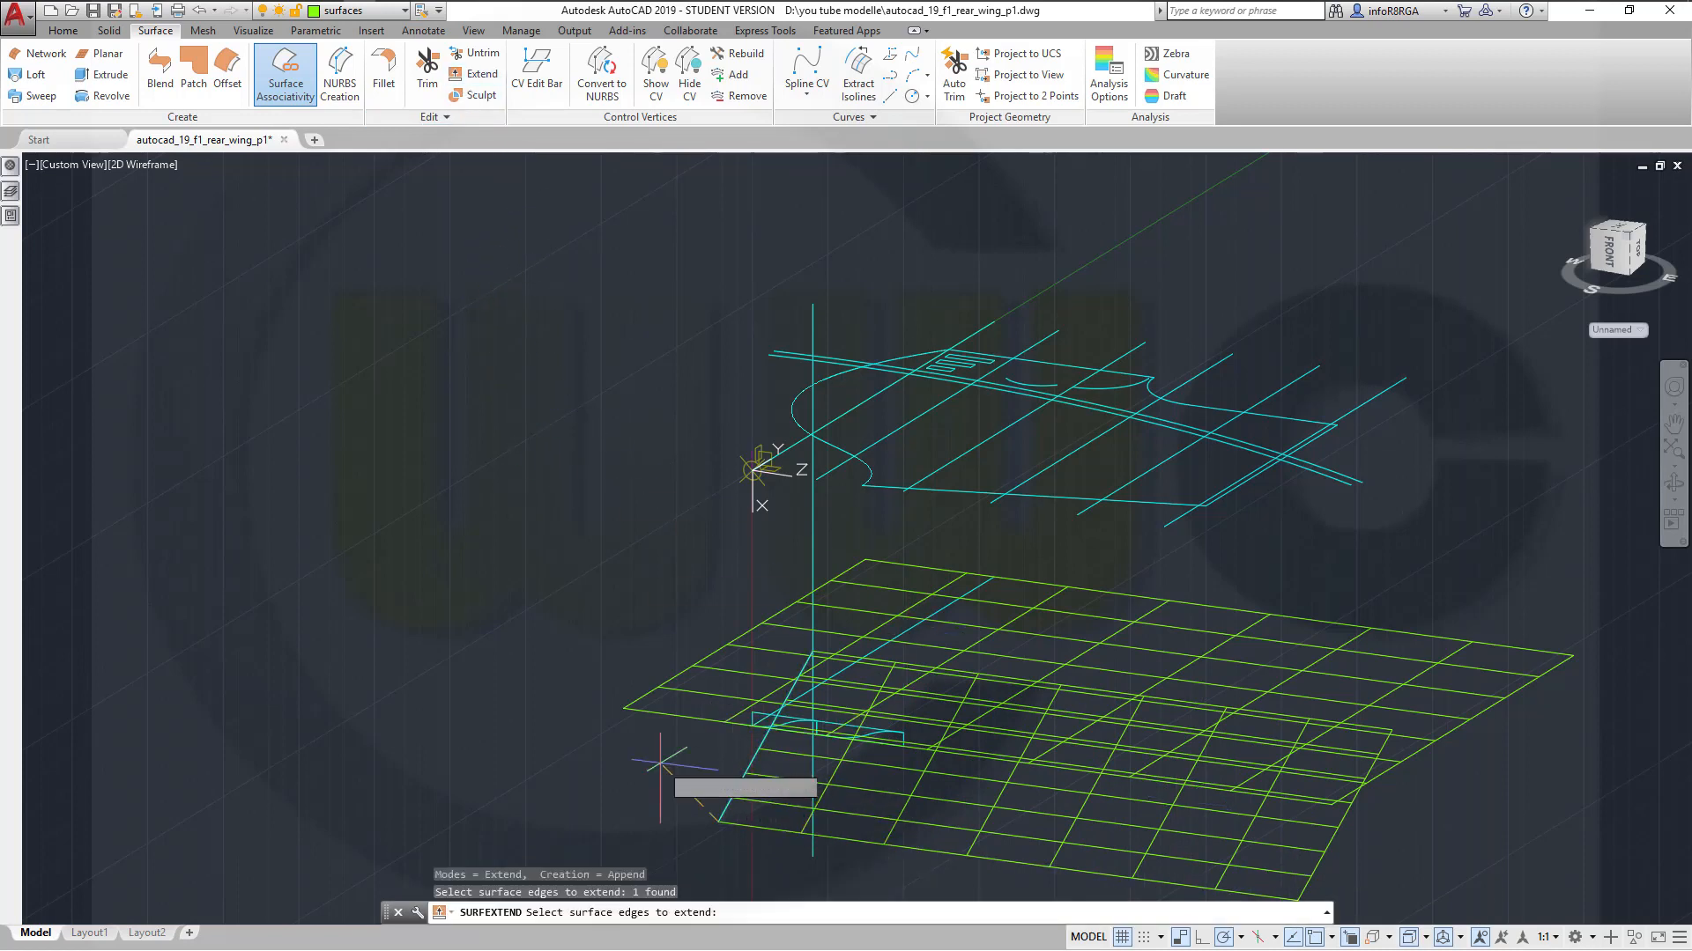
key("Return")
type("2")
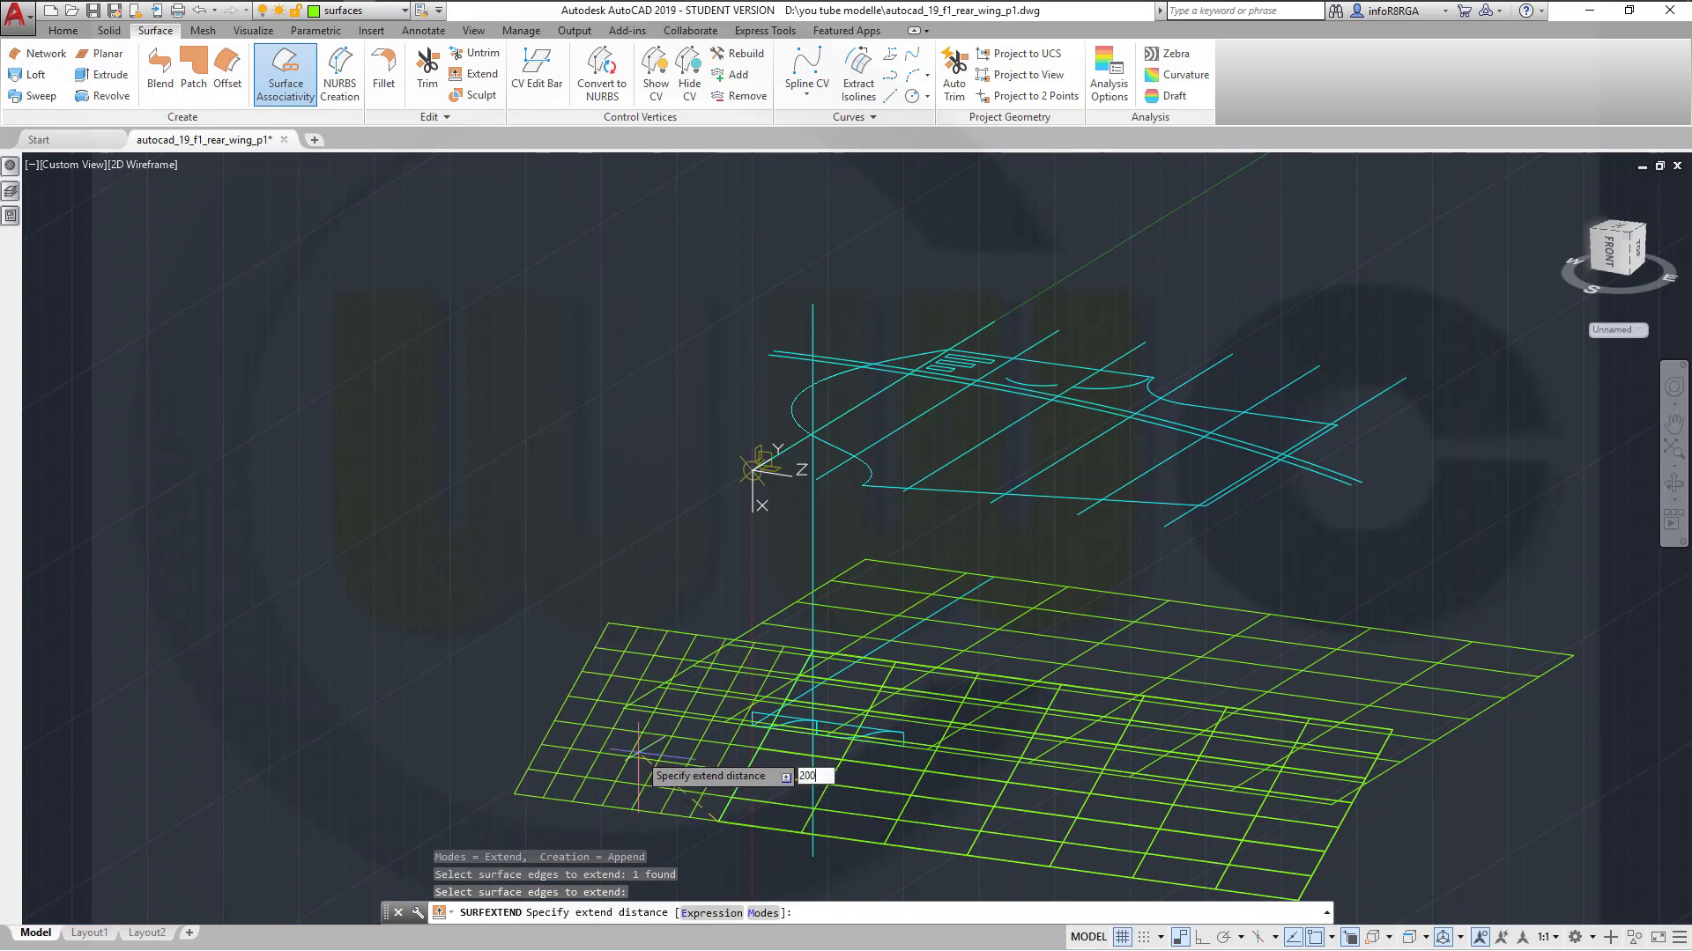
type("00")
key("Return")
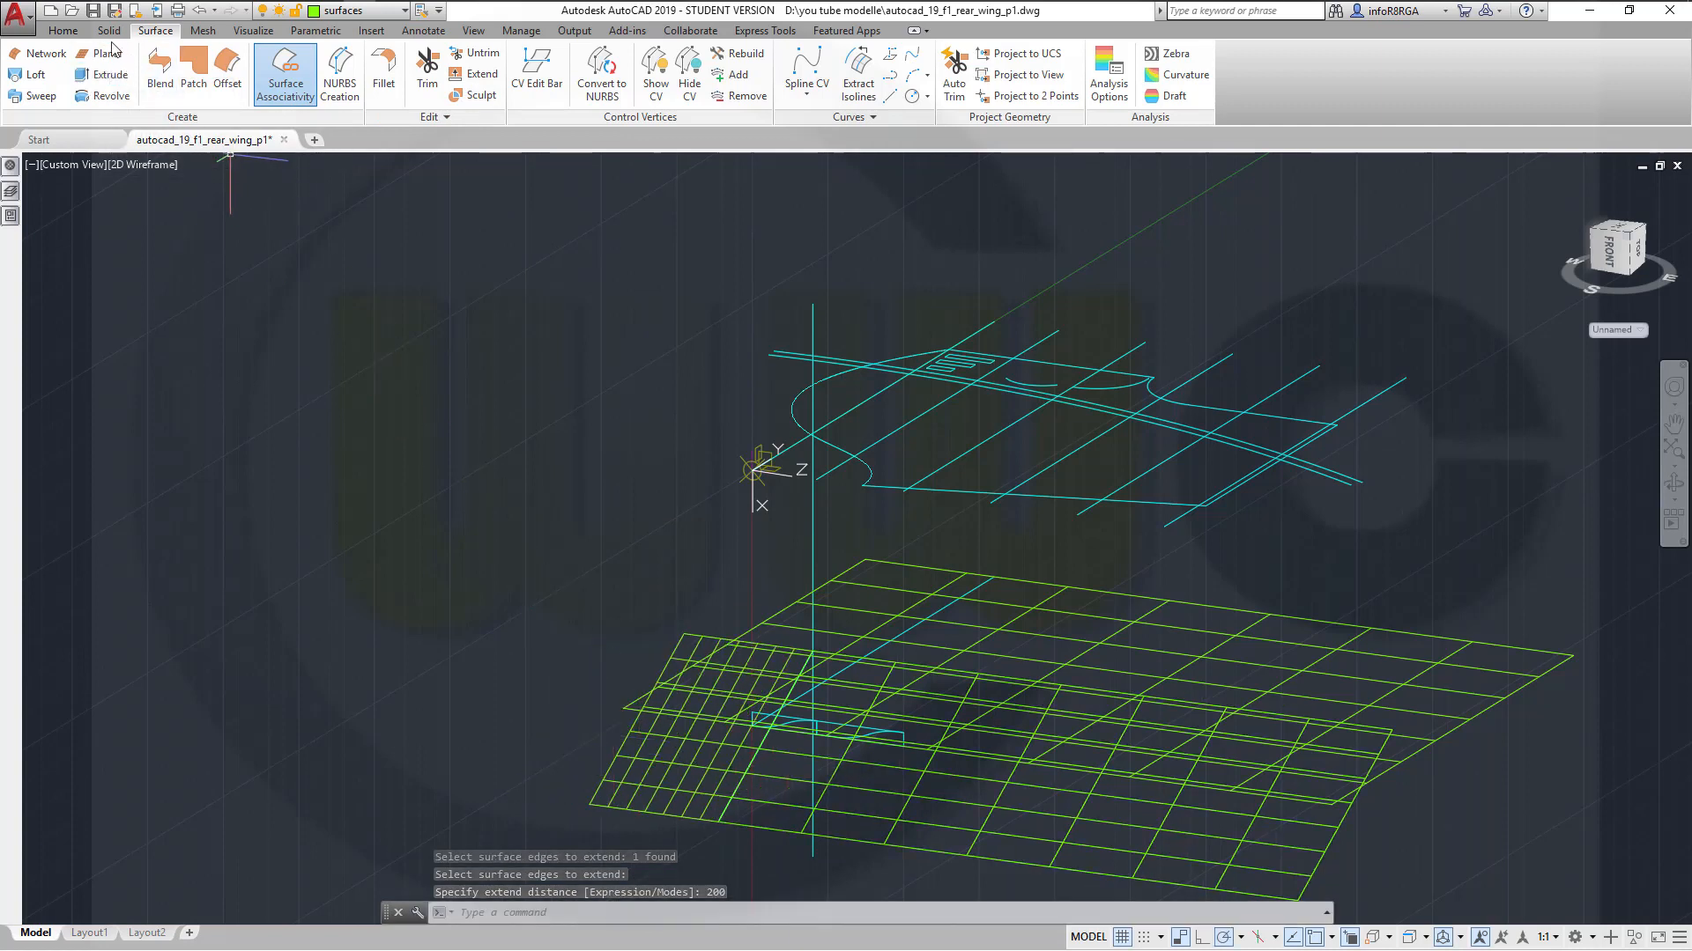
Union the slanted surface with its 200 extension, continuing the operation despite the loss of associativity
left_click(83, 36)
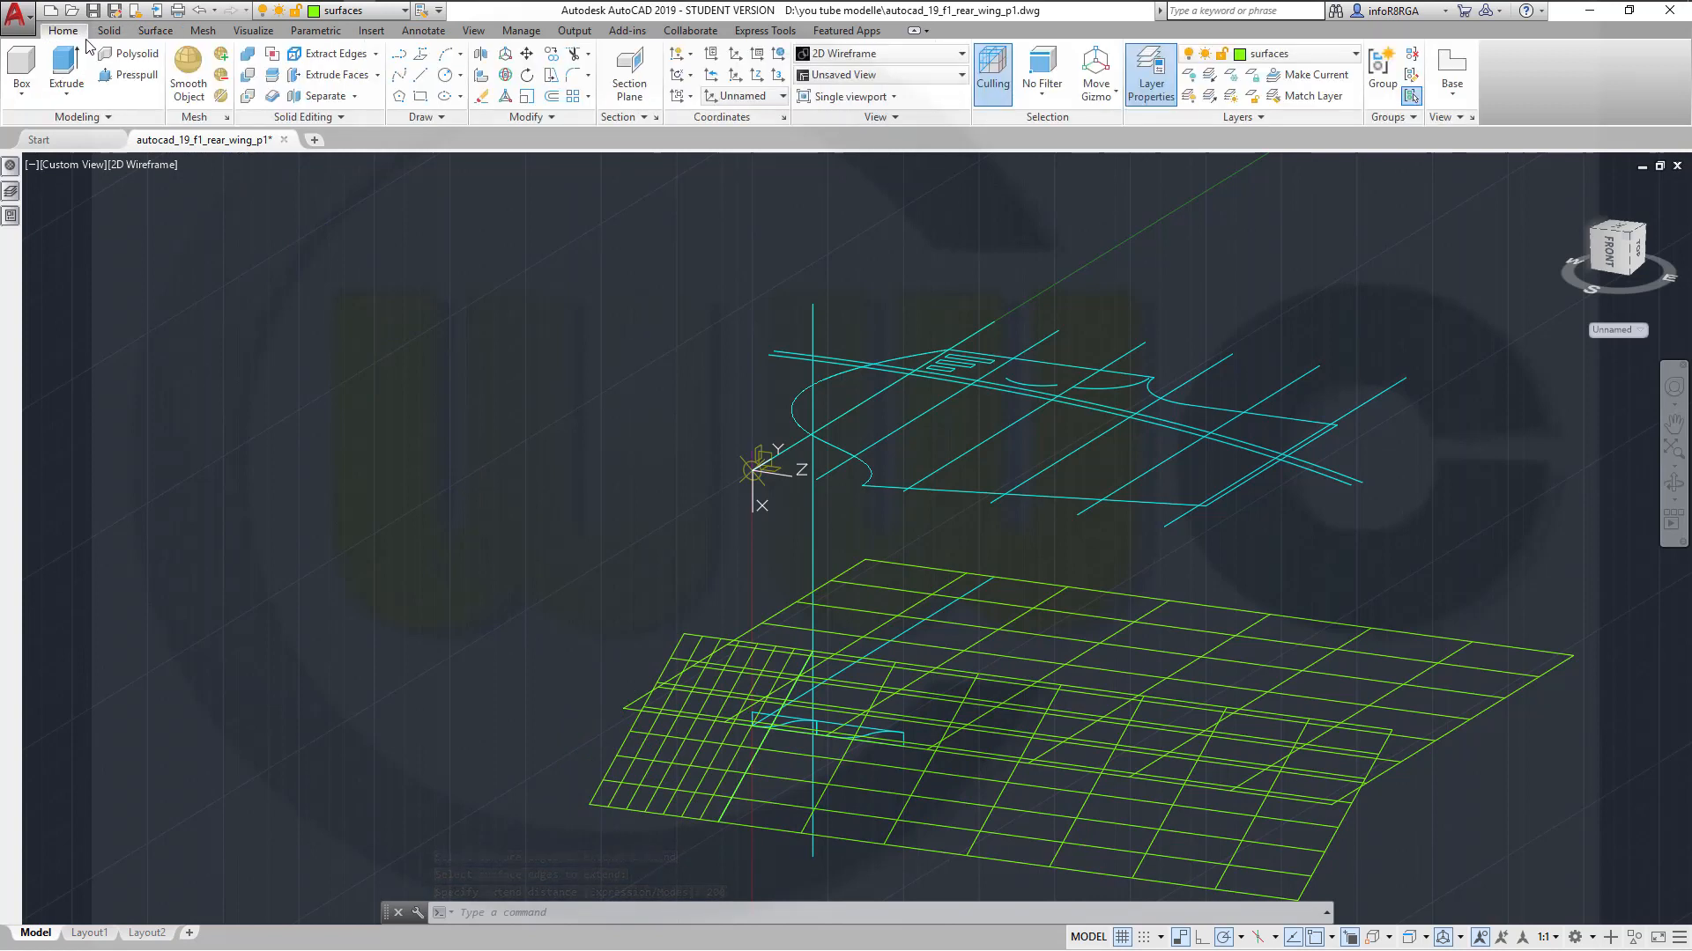
left_click(249, 59)
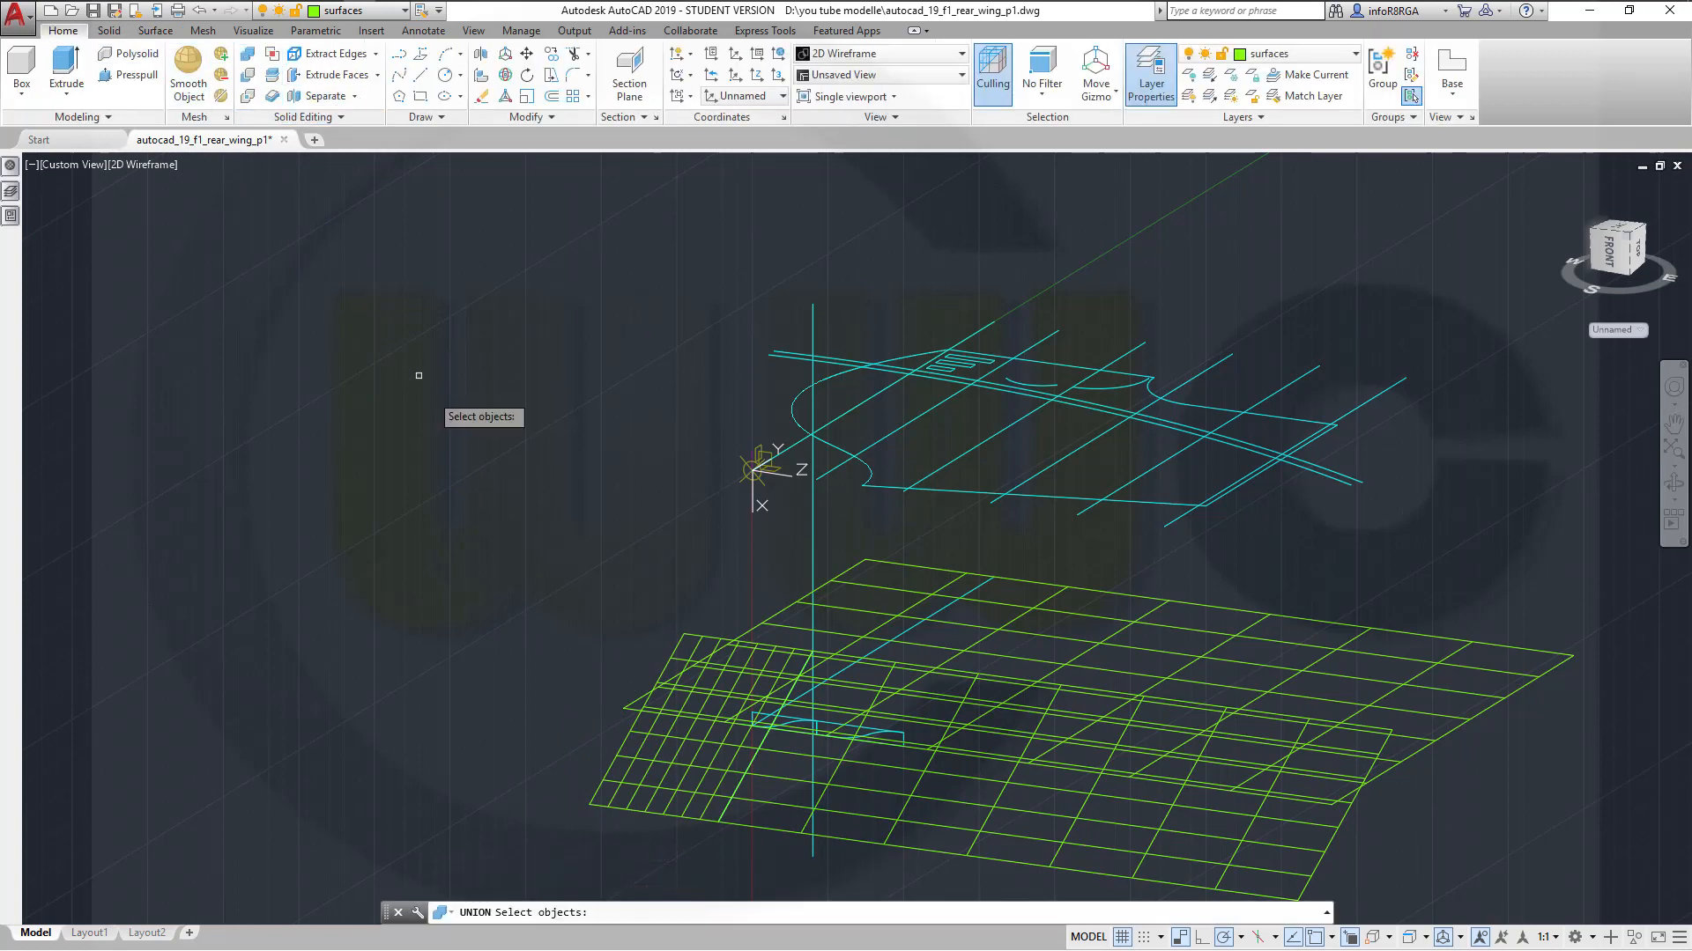
left_click(662, 799)
left_click(773, 829)
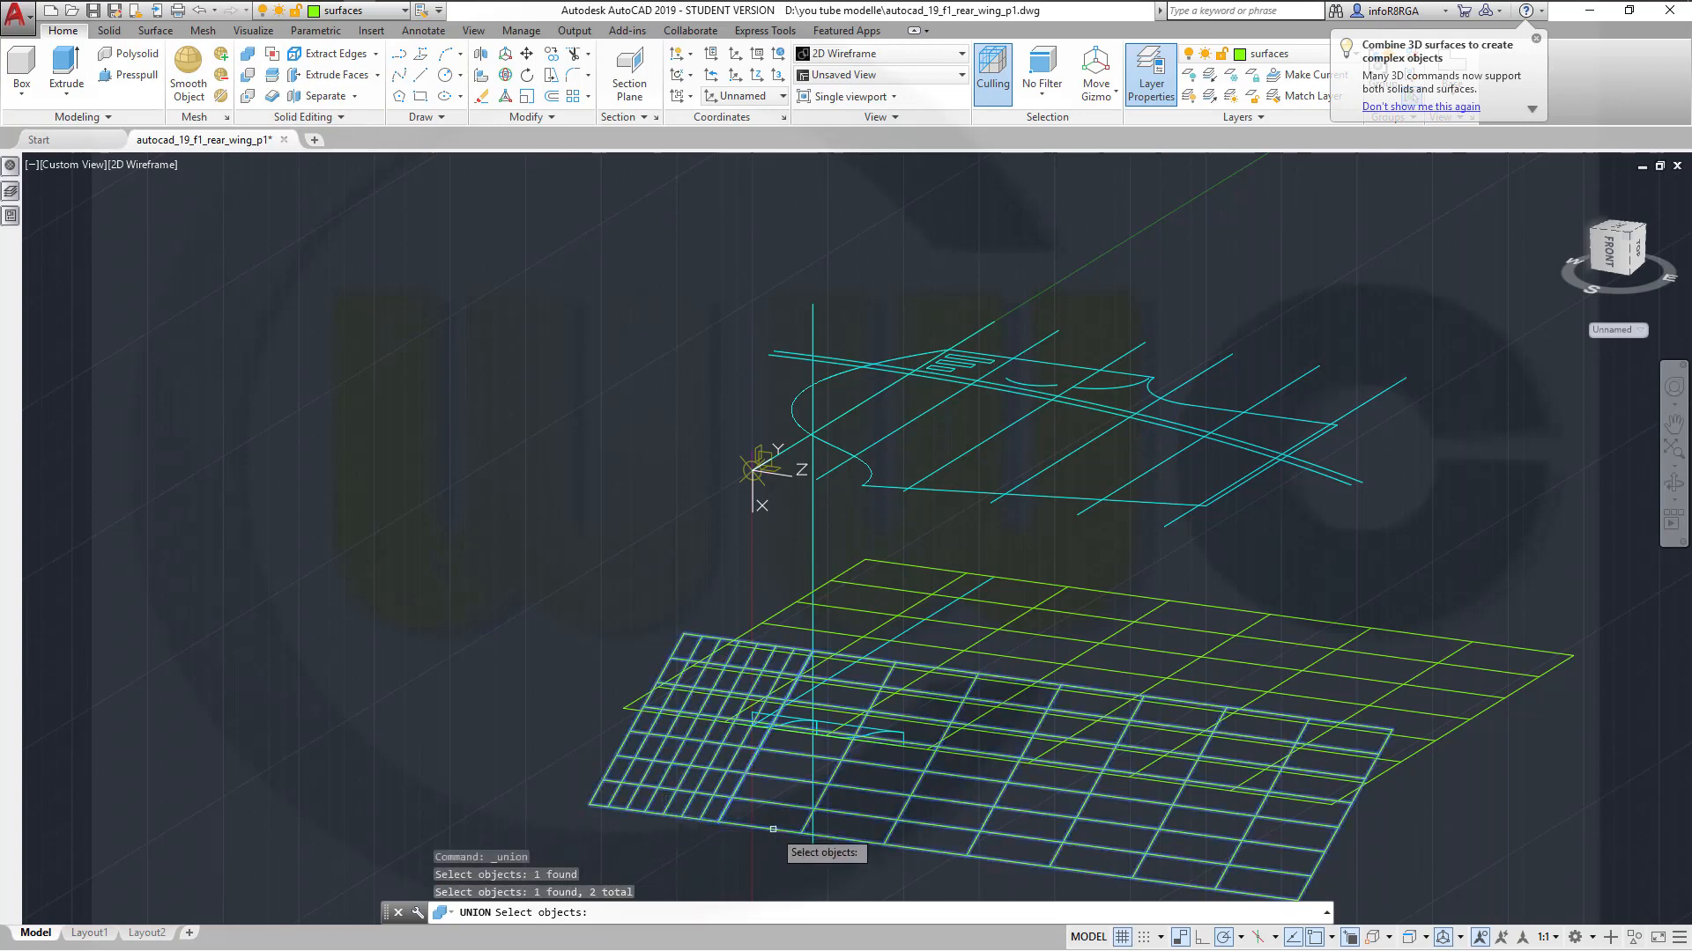
key("Return")
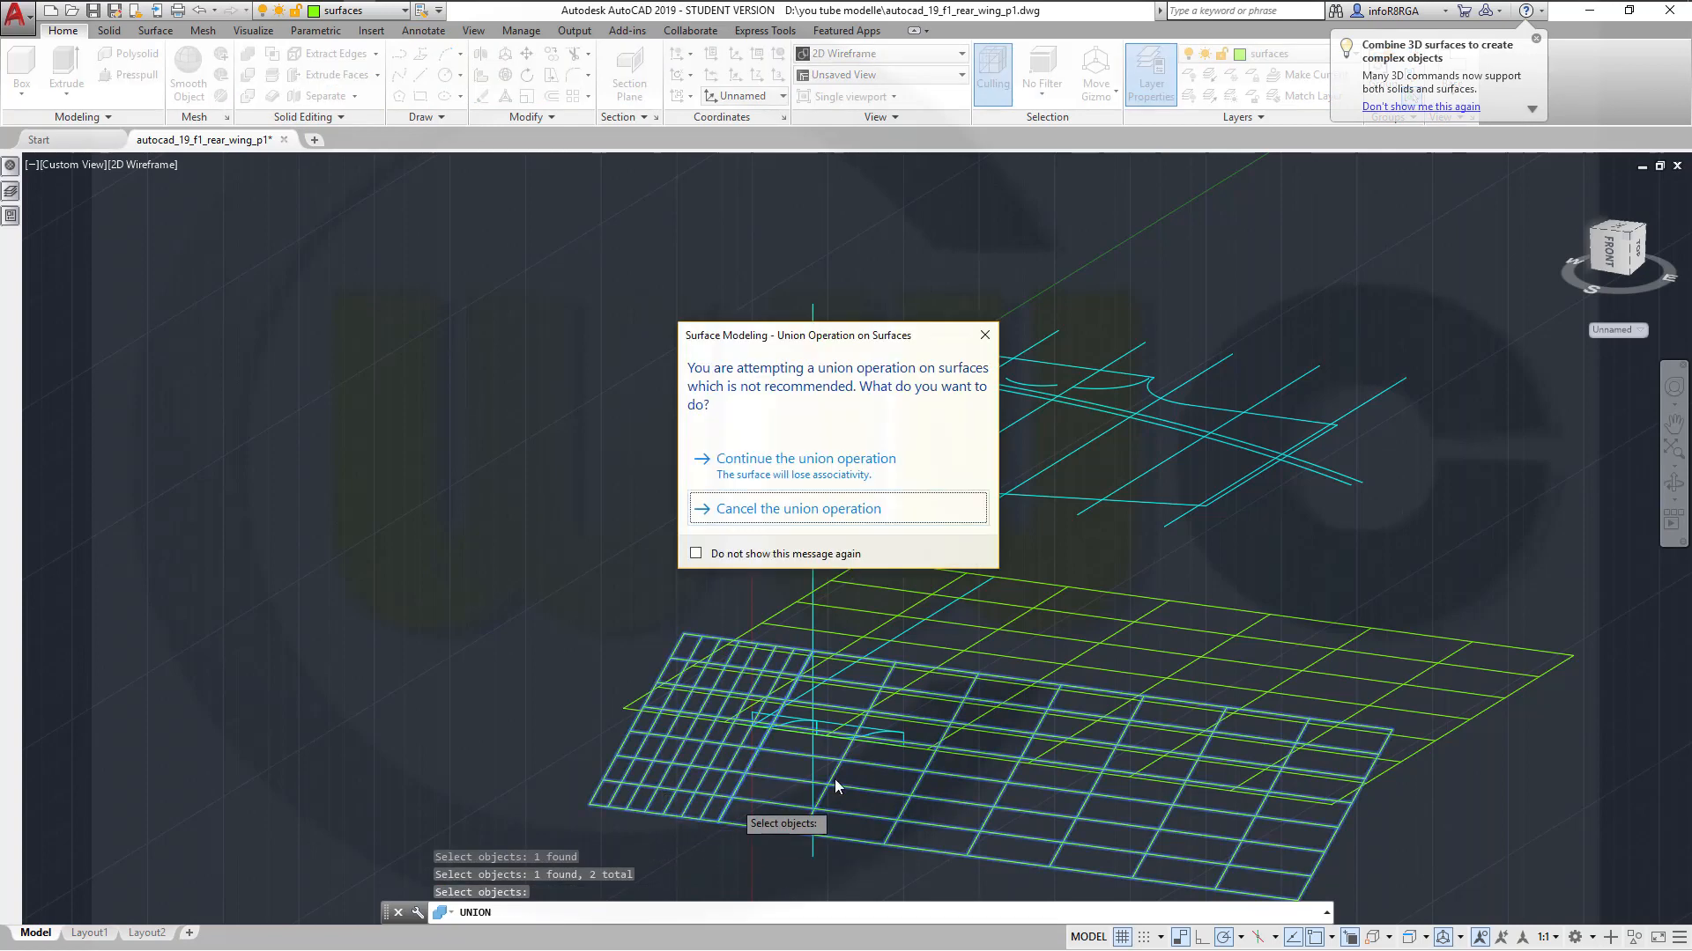
left_click(847, 470)
middle_click_drag(1038, 739, 1063, 684, "shift")
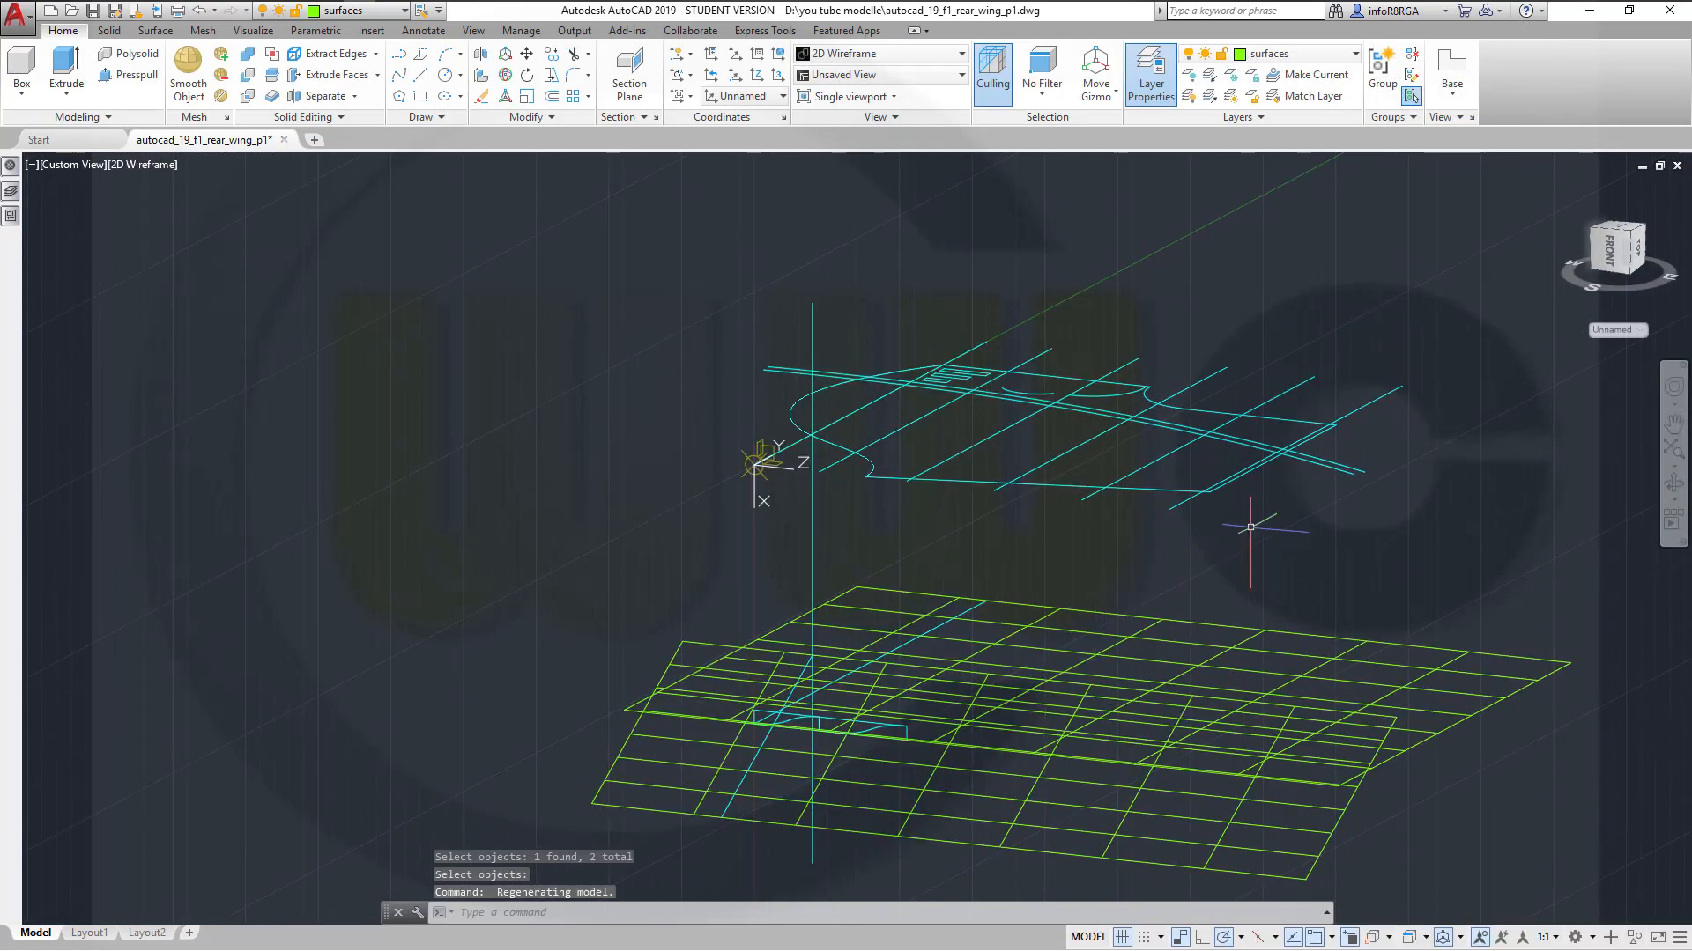
key("Escape")
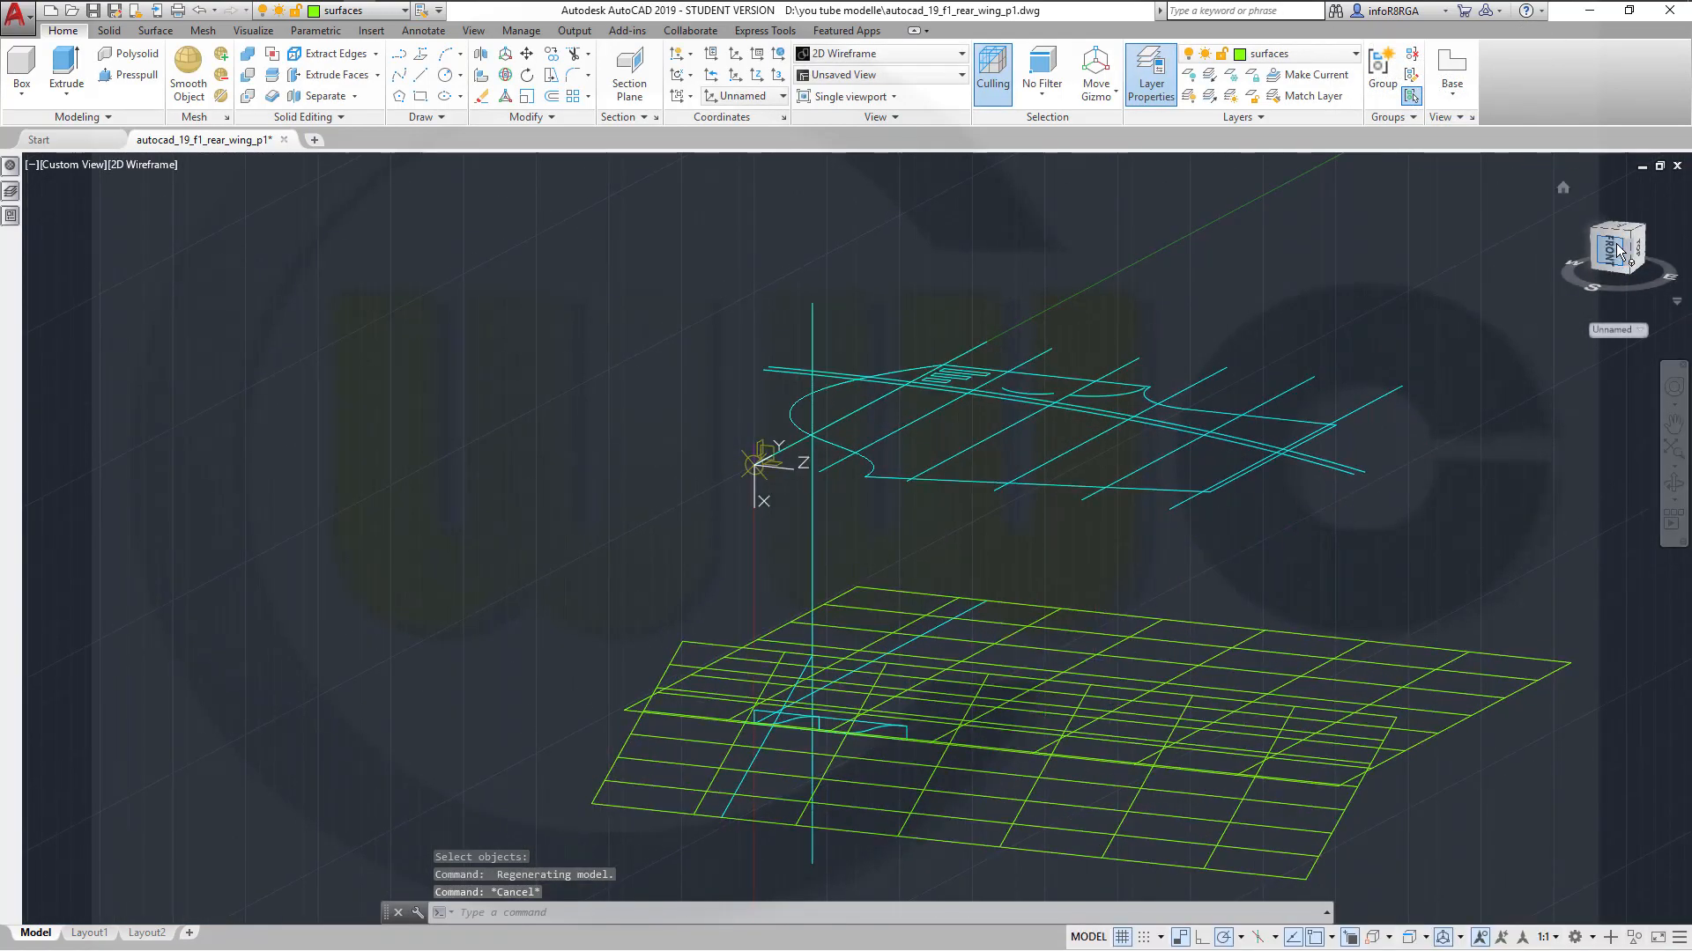
Reset the coordinate system to the world coordinate system (WCS) and orbit to see the surfaces from below
left_click(1636, 250)
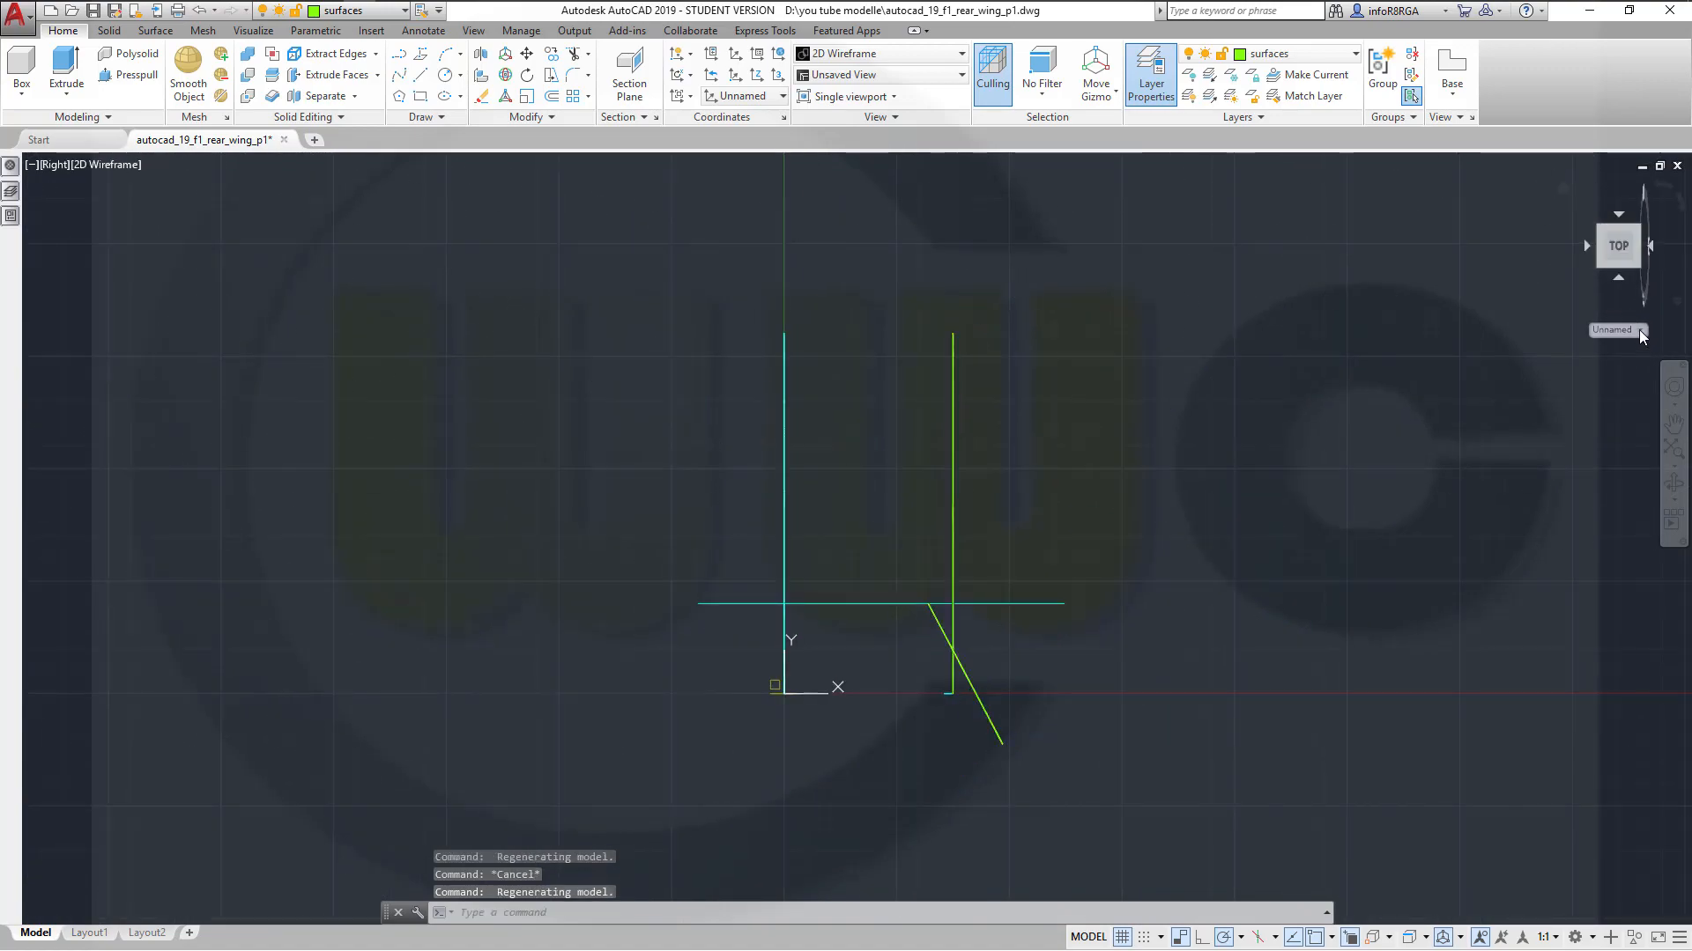
left_click(1644, 330)
left_click(1608, 348)
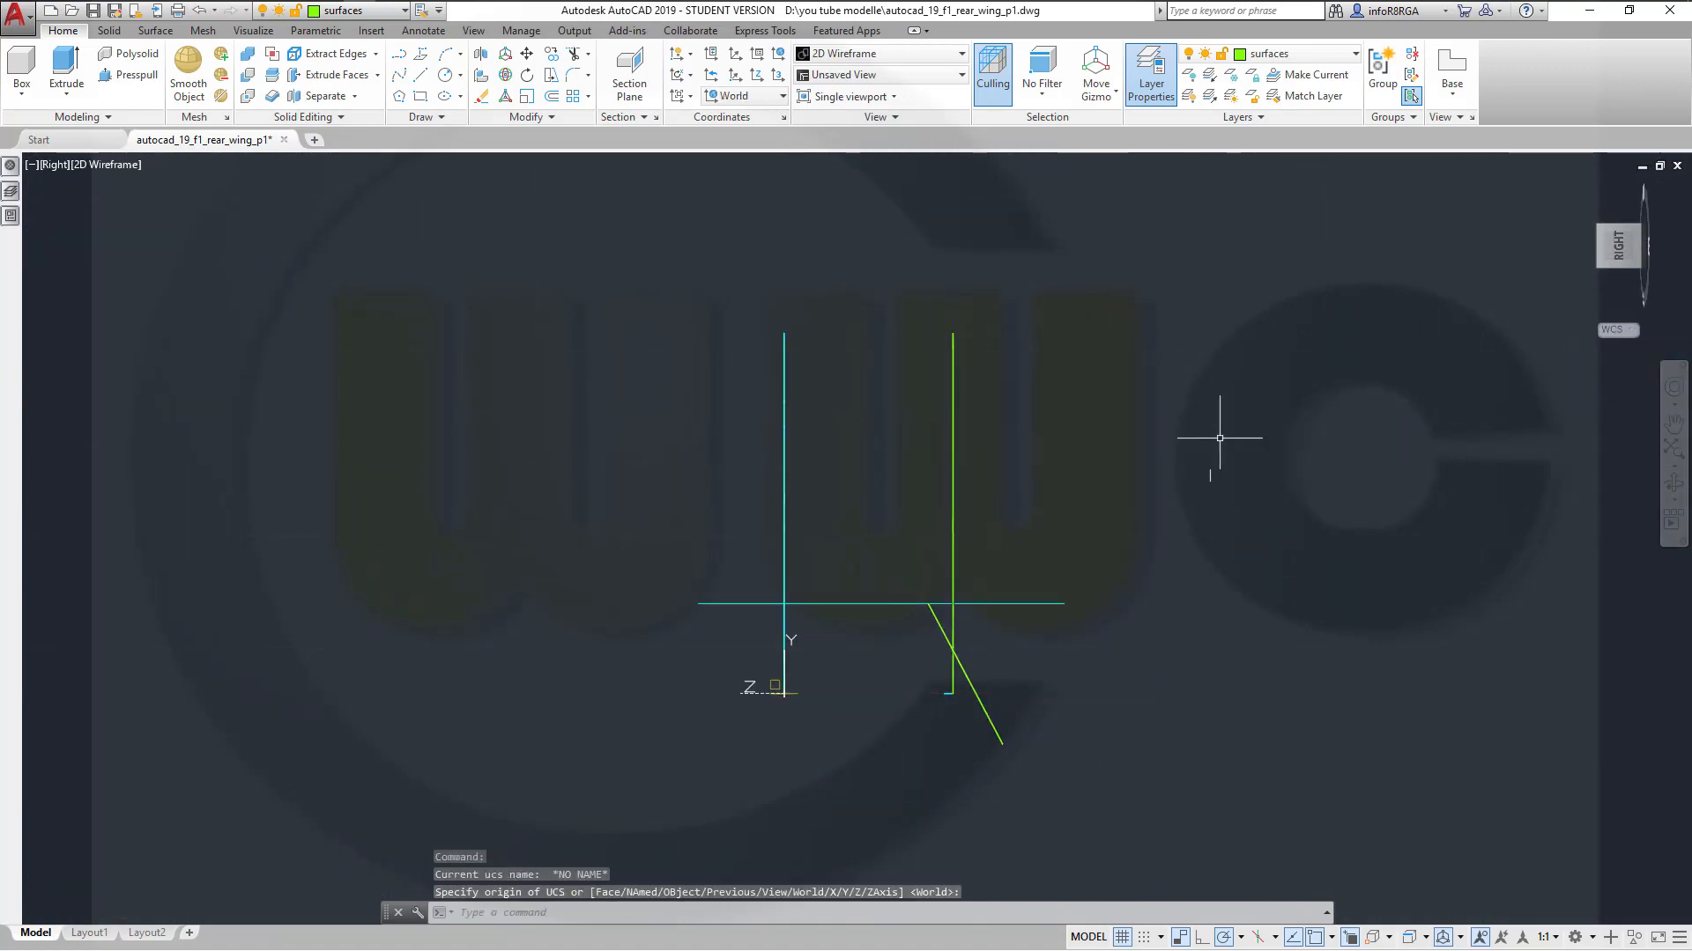
middle_click_drag(1219, 446, 785, 256, "shift")
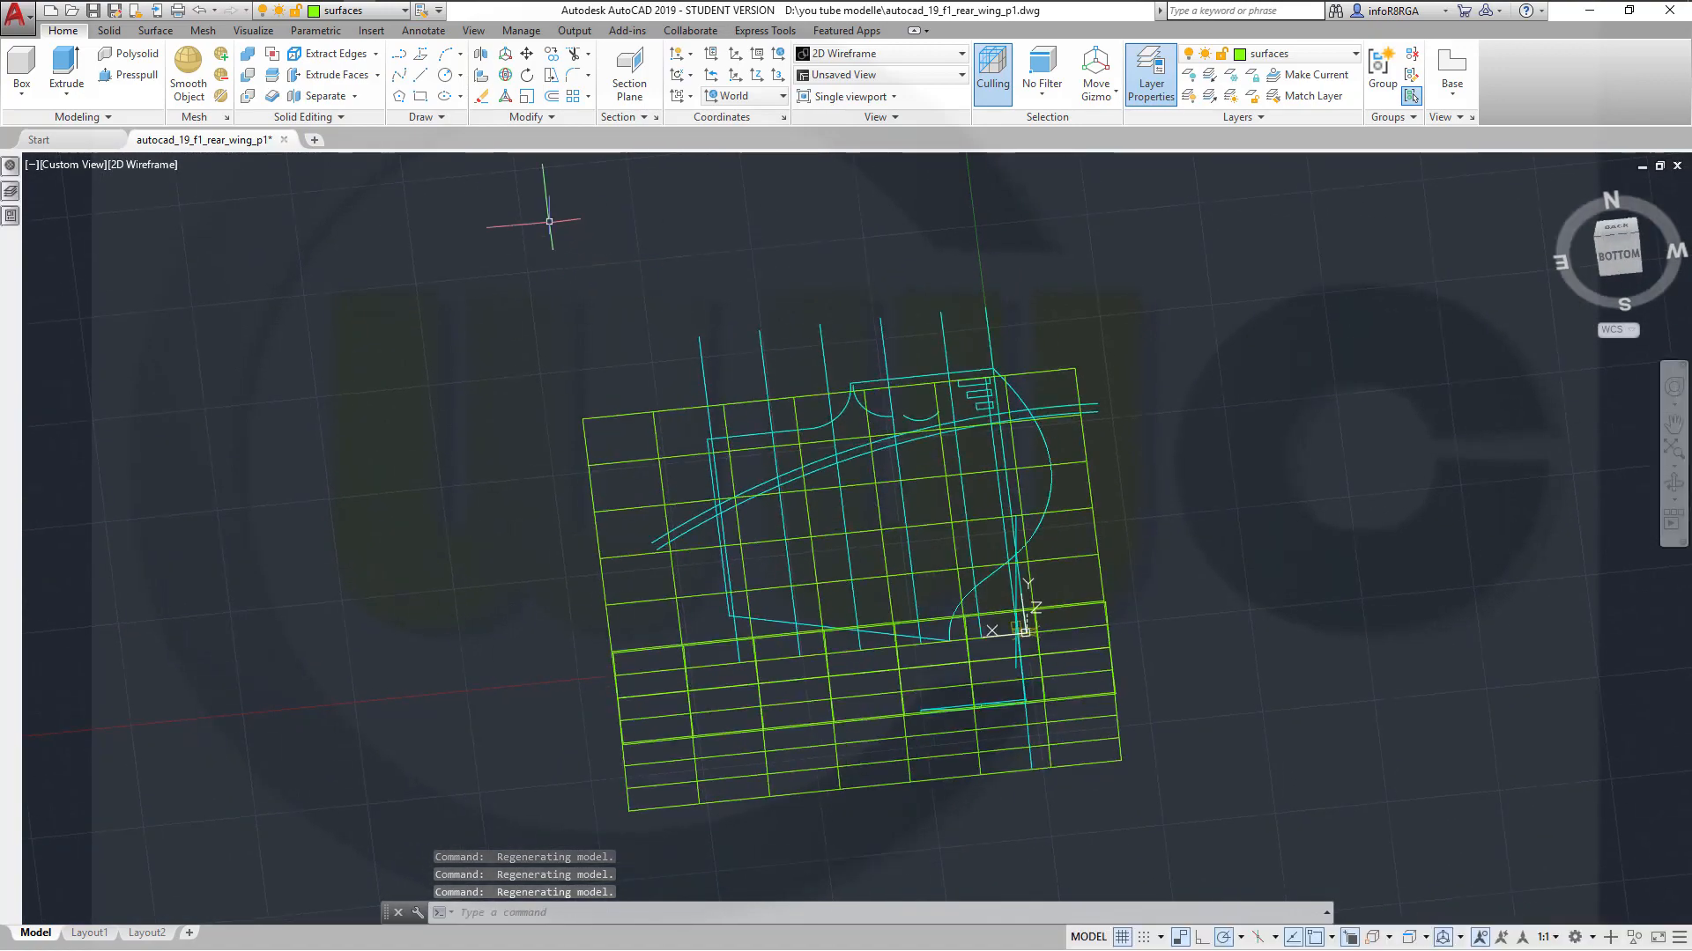
Examine the properties of the large united surface beneath the wing sketch, including its isolines, associativity and trims
left_click(160, 32)
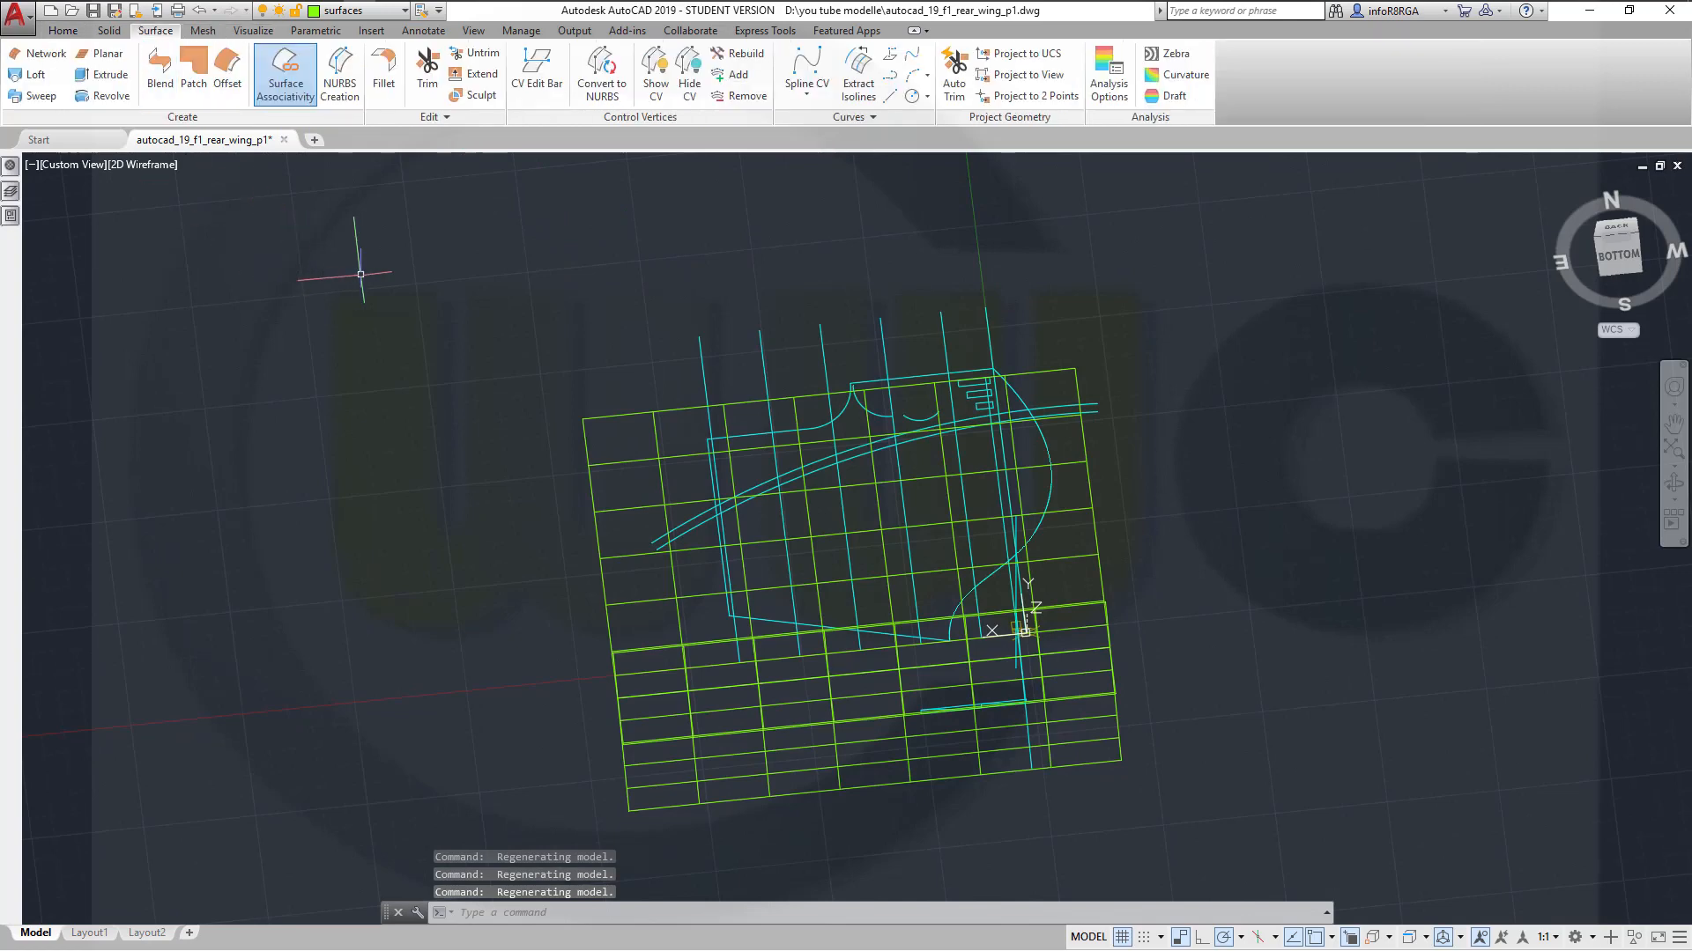
middle_click_drag(623, 343, 730, 256, "shift")
middle_click_drag(1145, 583, 1145, 529, "shift")
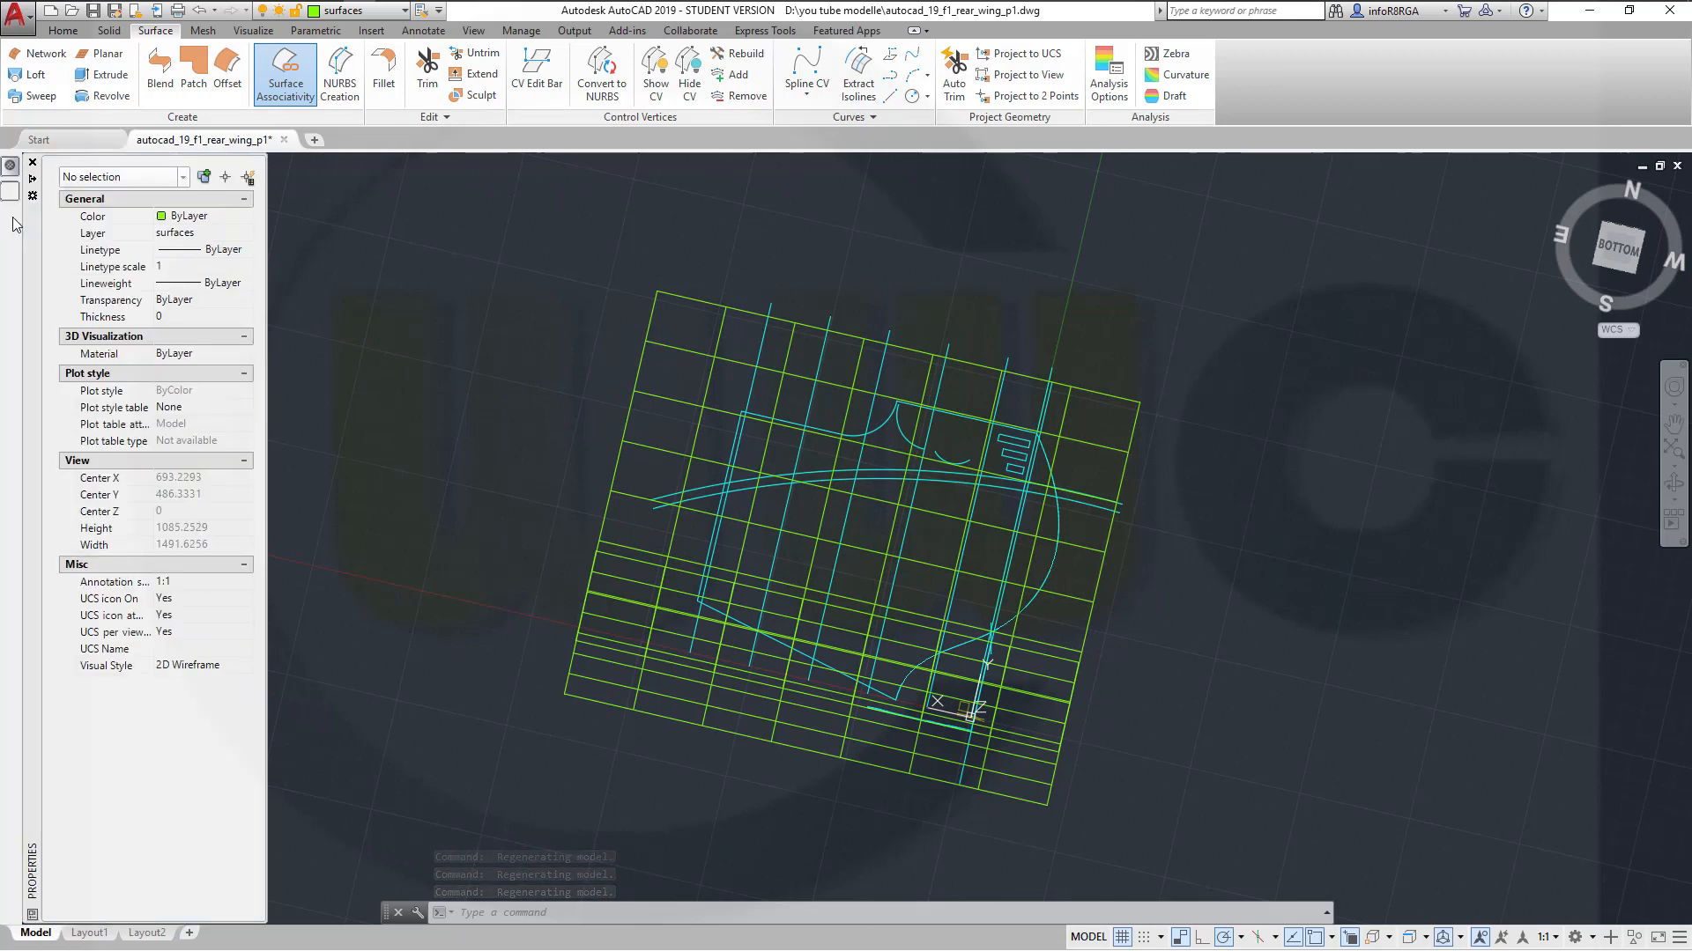
left_click(617, 468)
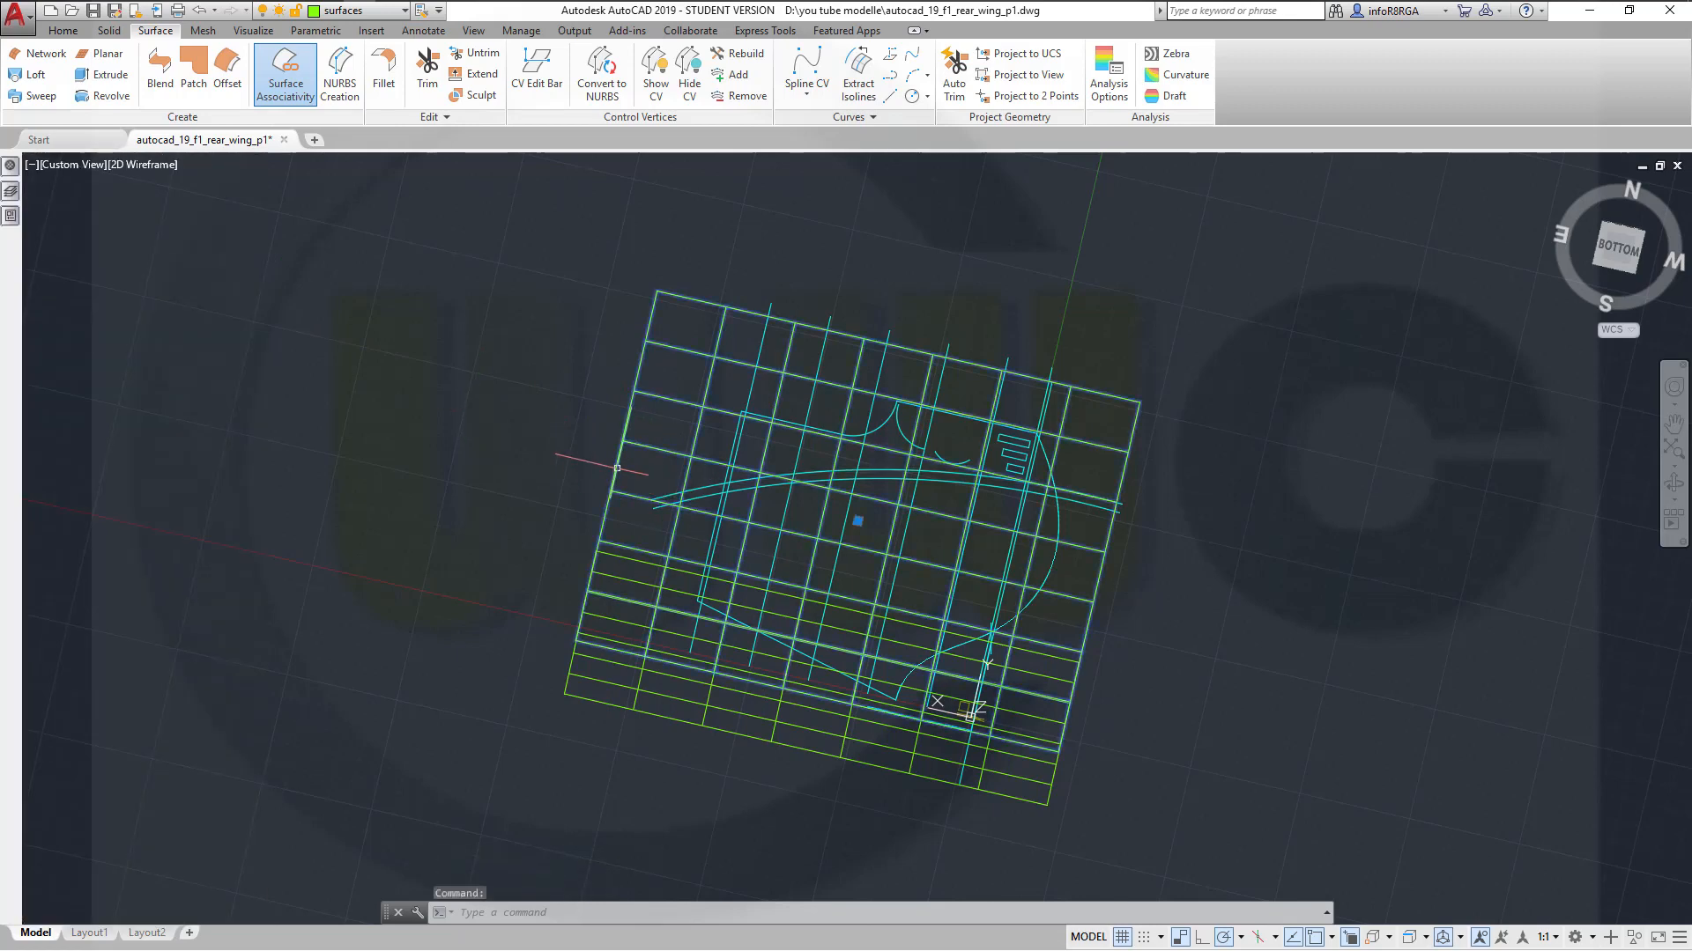
mouse_move(11, 216)
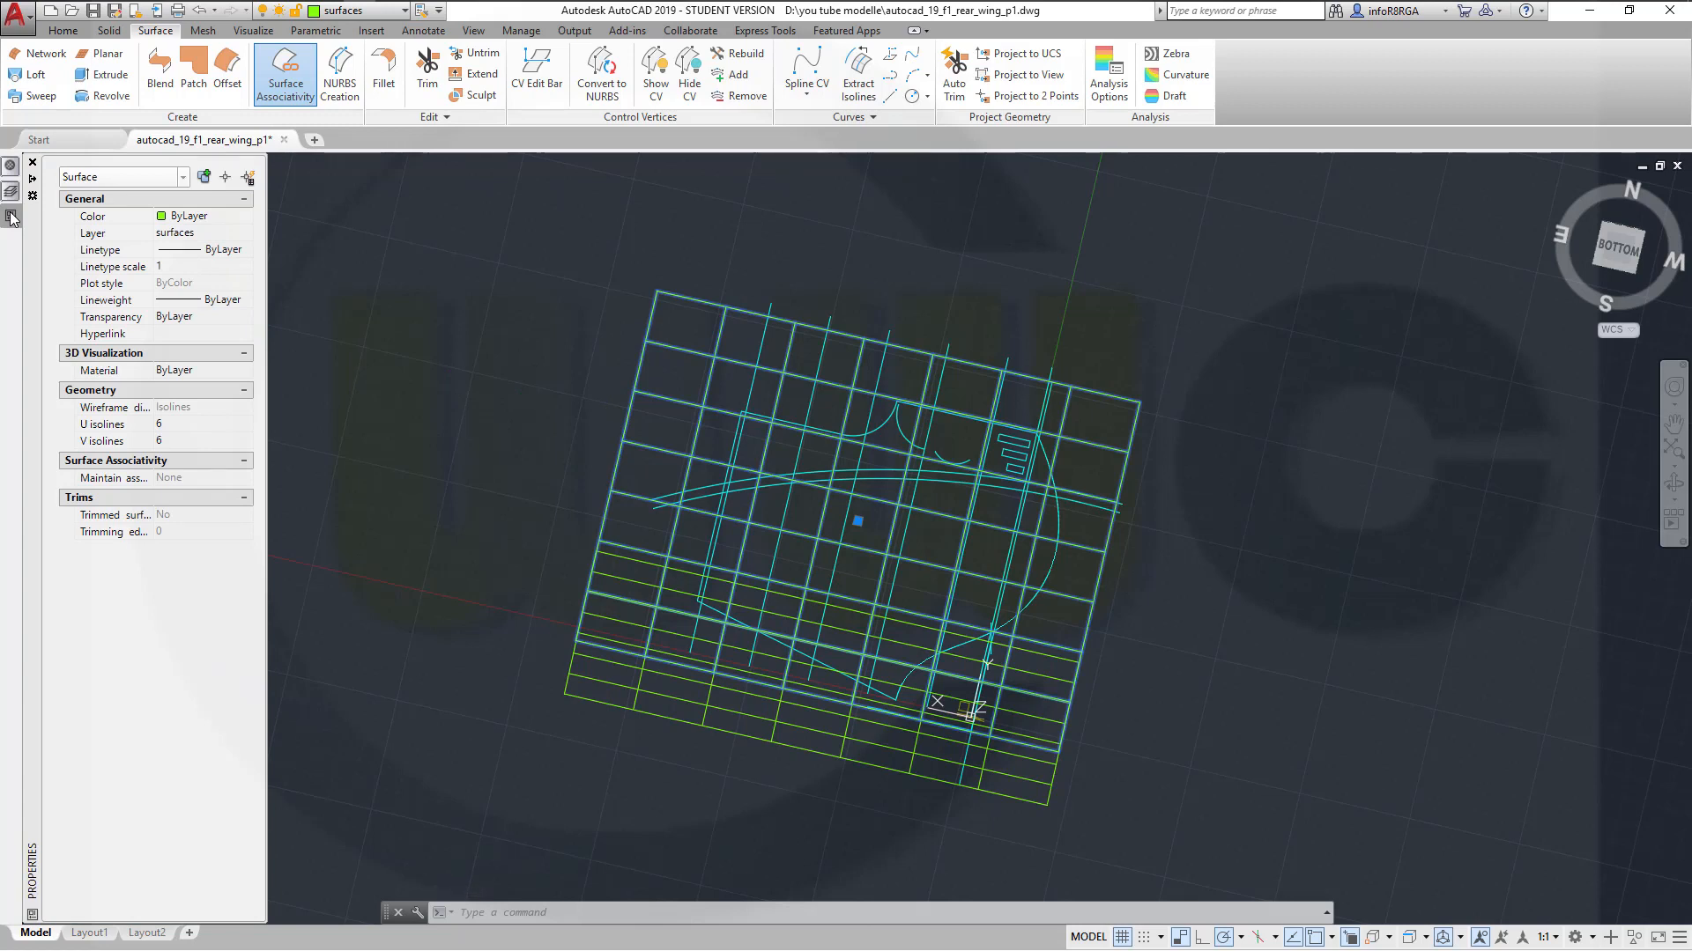
key("Escape")
key("Escape")
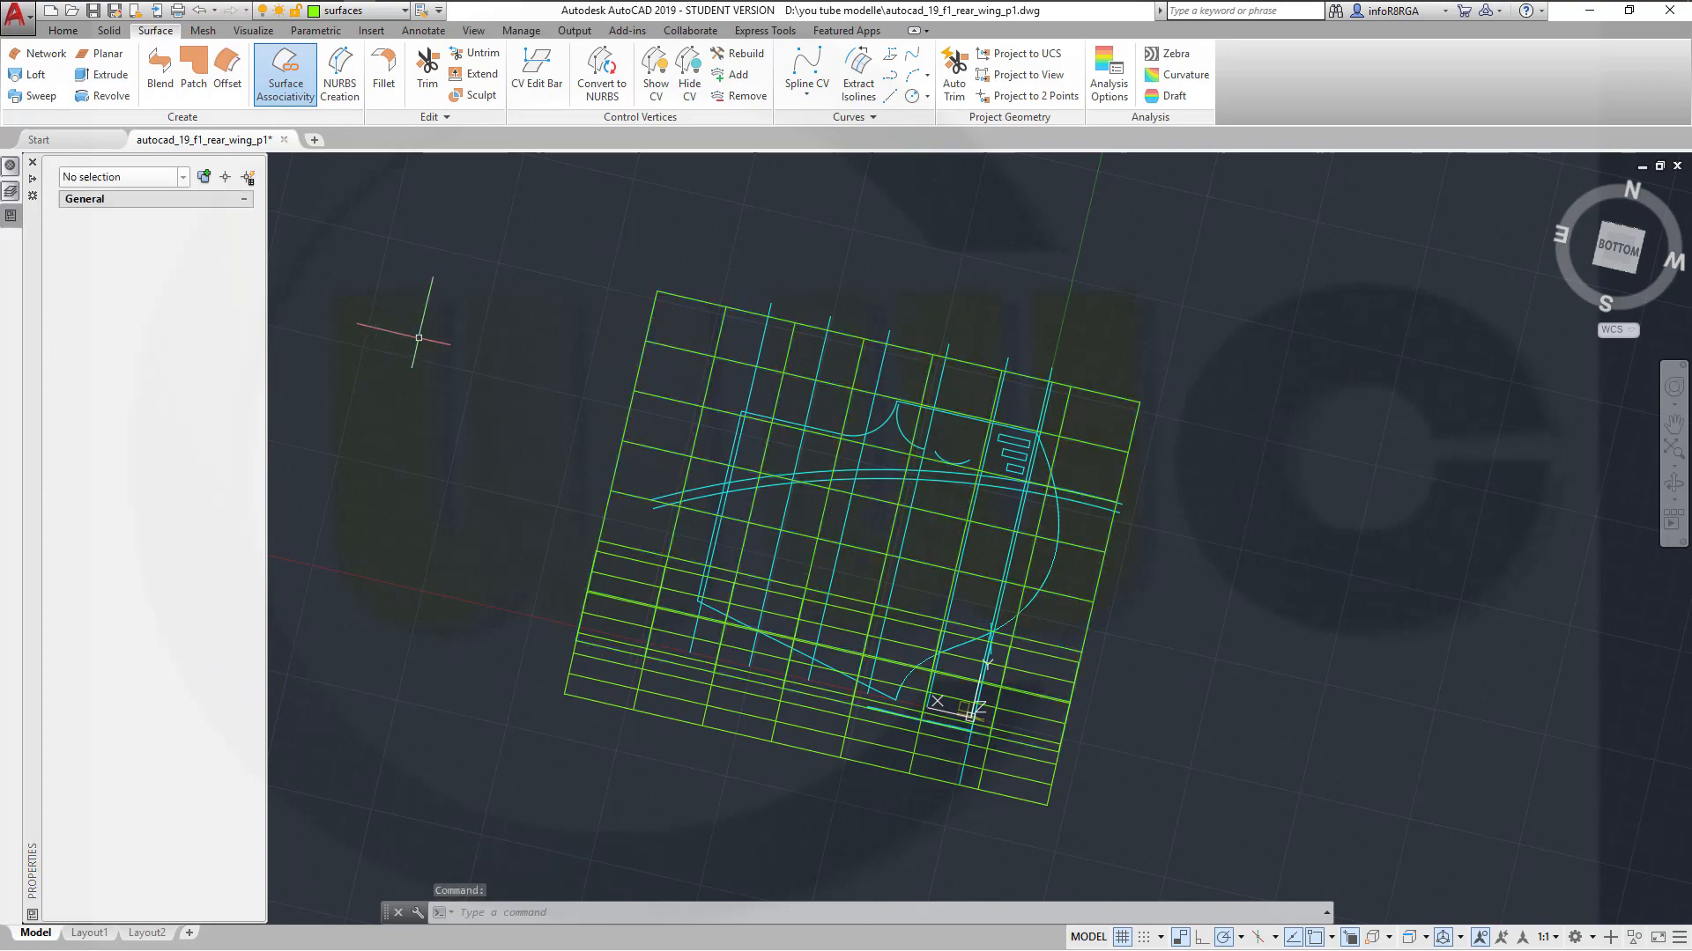
mouse_move(567, 389)
middle_mouse_down("shift")
mouse_move(714, 388)
mouse_move(629, 330)
mouse_move(597, 484)
mouse_move(573, 468)
mouse_move(567, 400)
middle_mouse_up("shift")
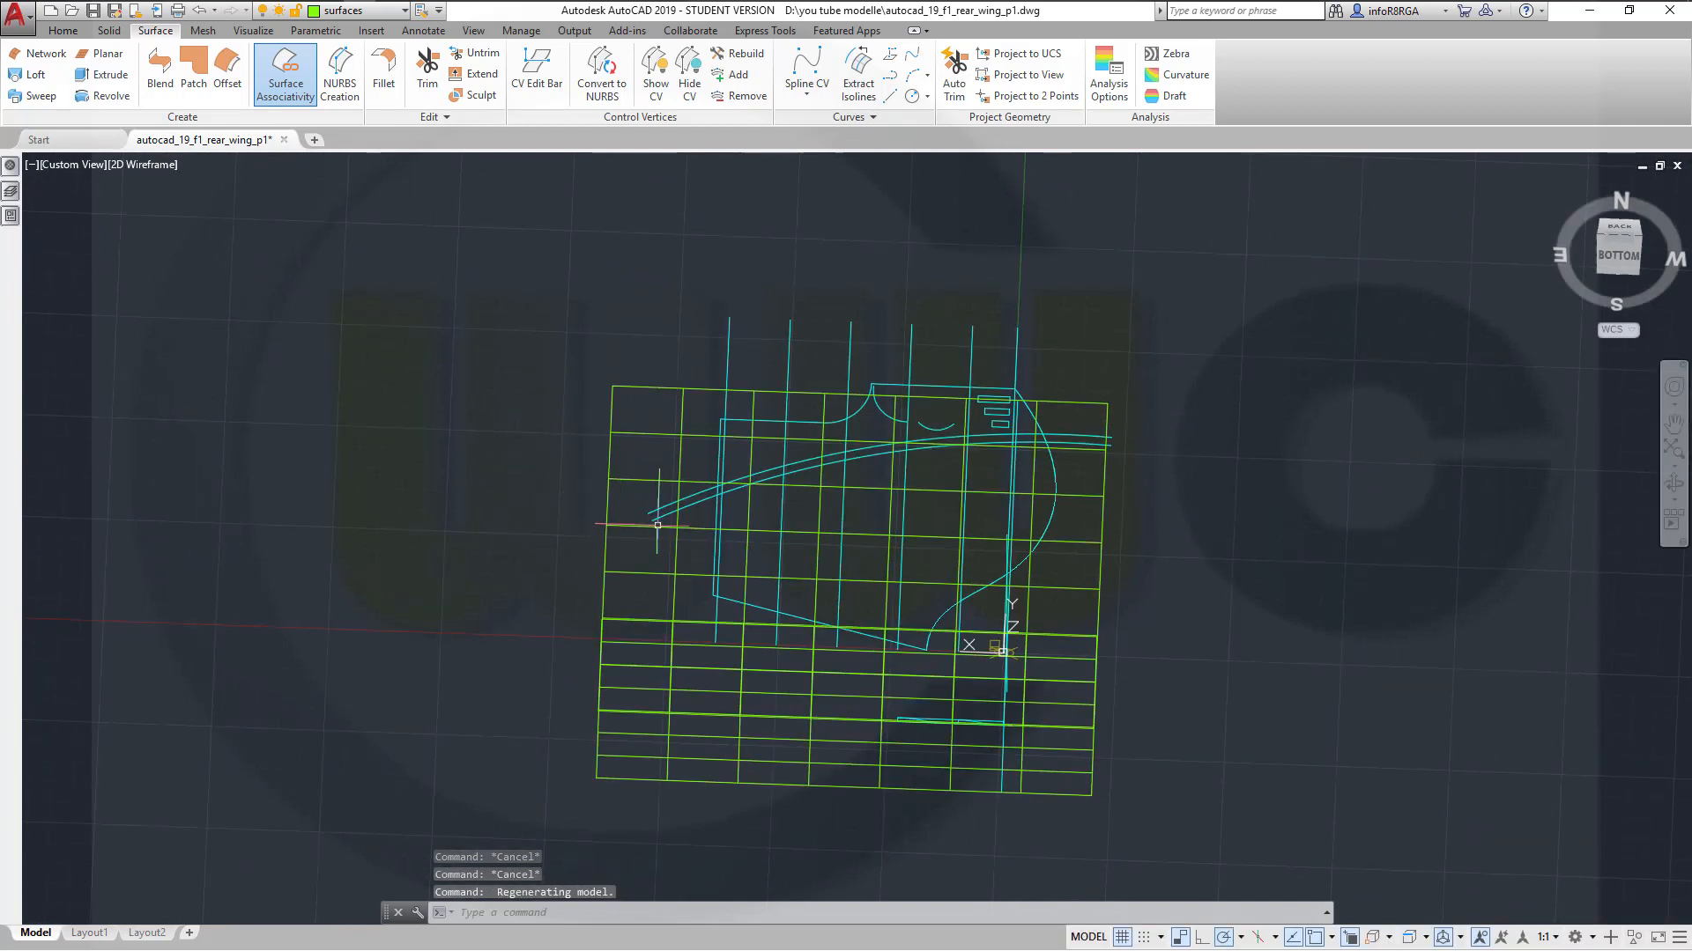
Trim the large united surface with the outer of the two parallel arc curves, removing the area on the slanted surface's side
left_click(427, 75)
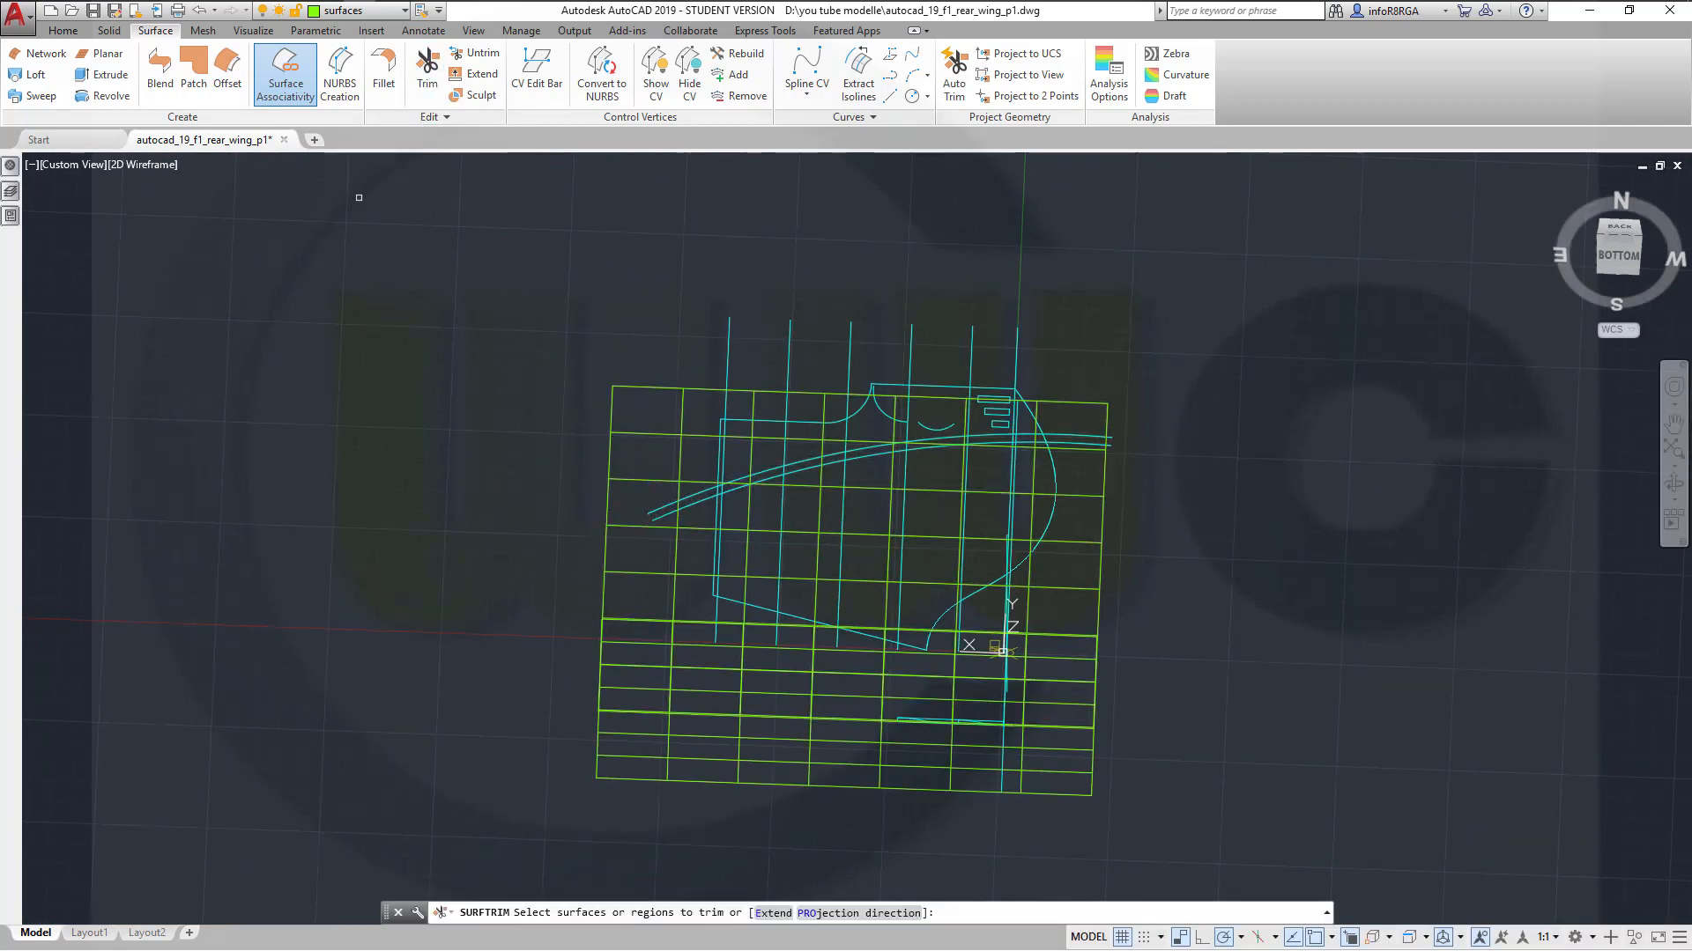
left_click(610, 470)
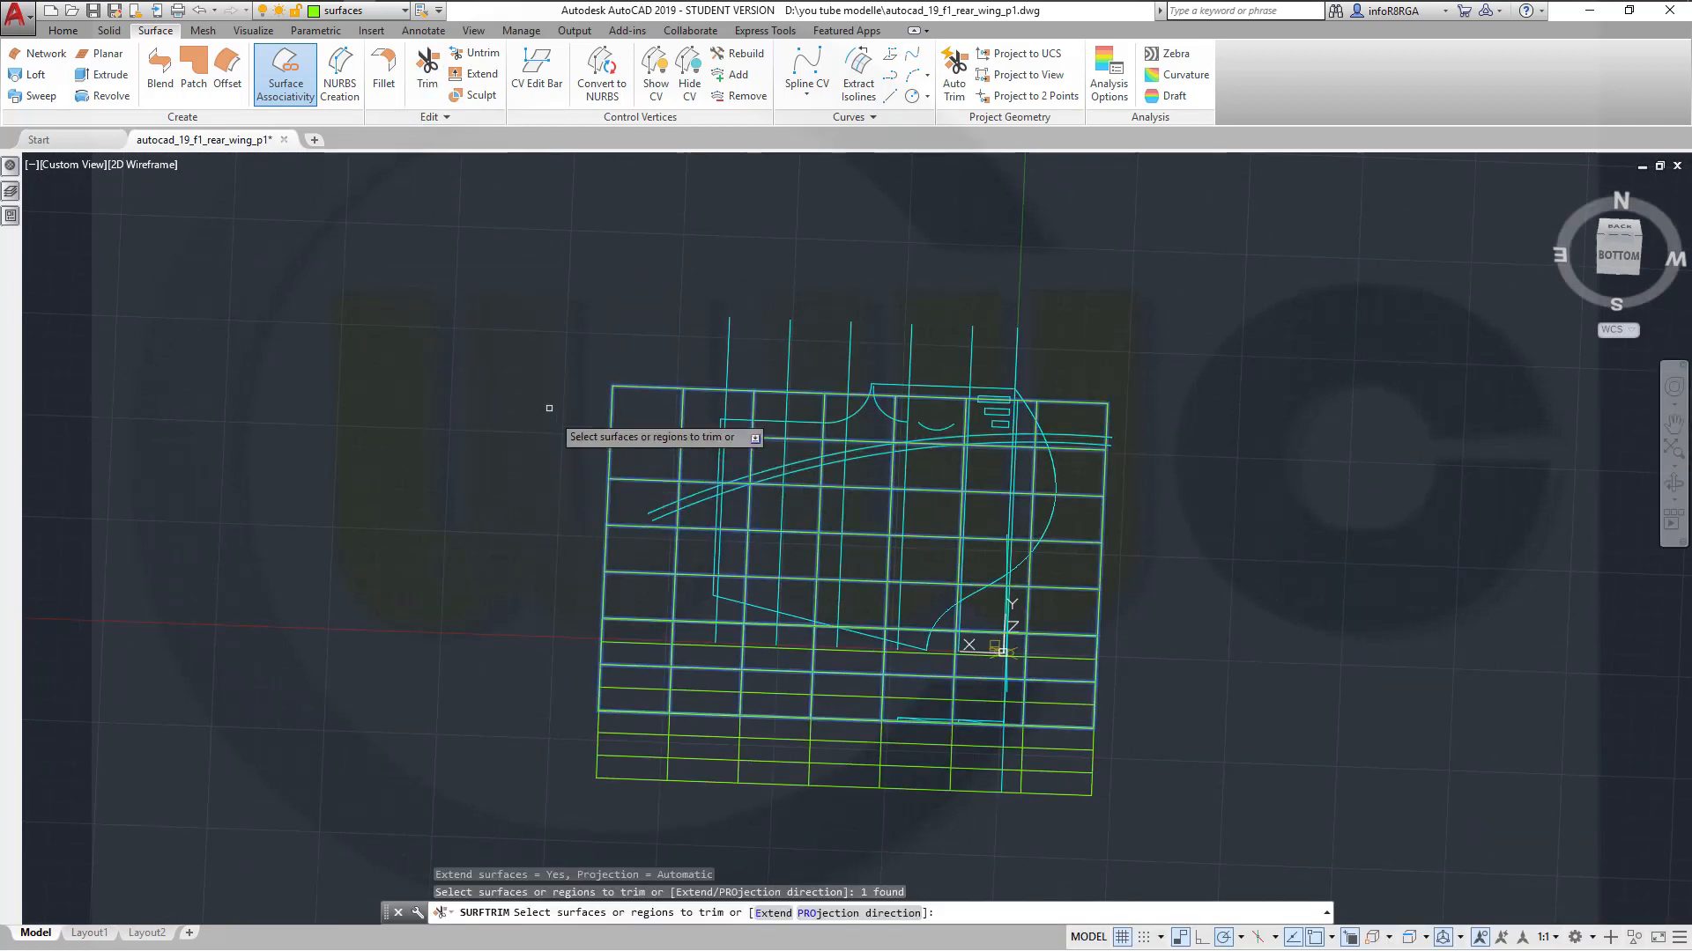
right_click(535, 397)
left_click(579, 404)
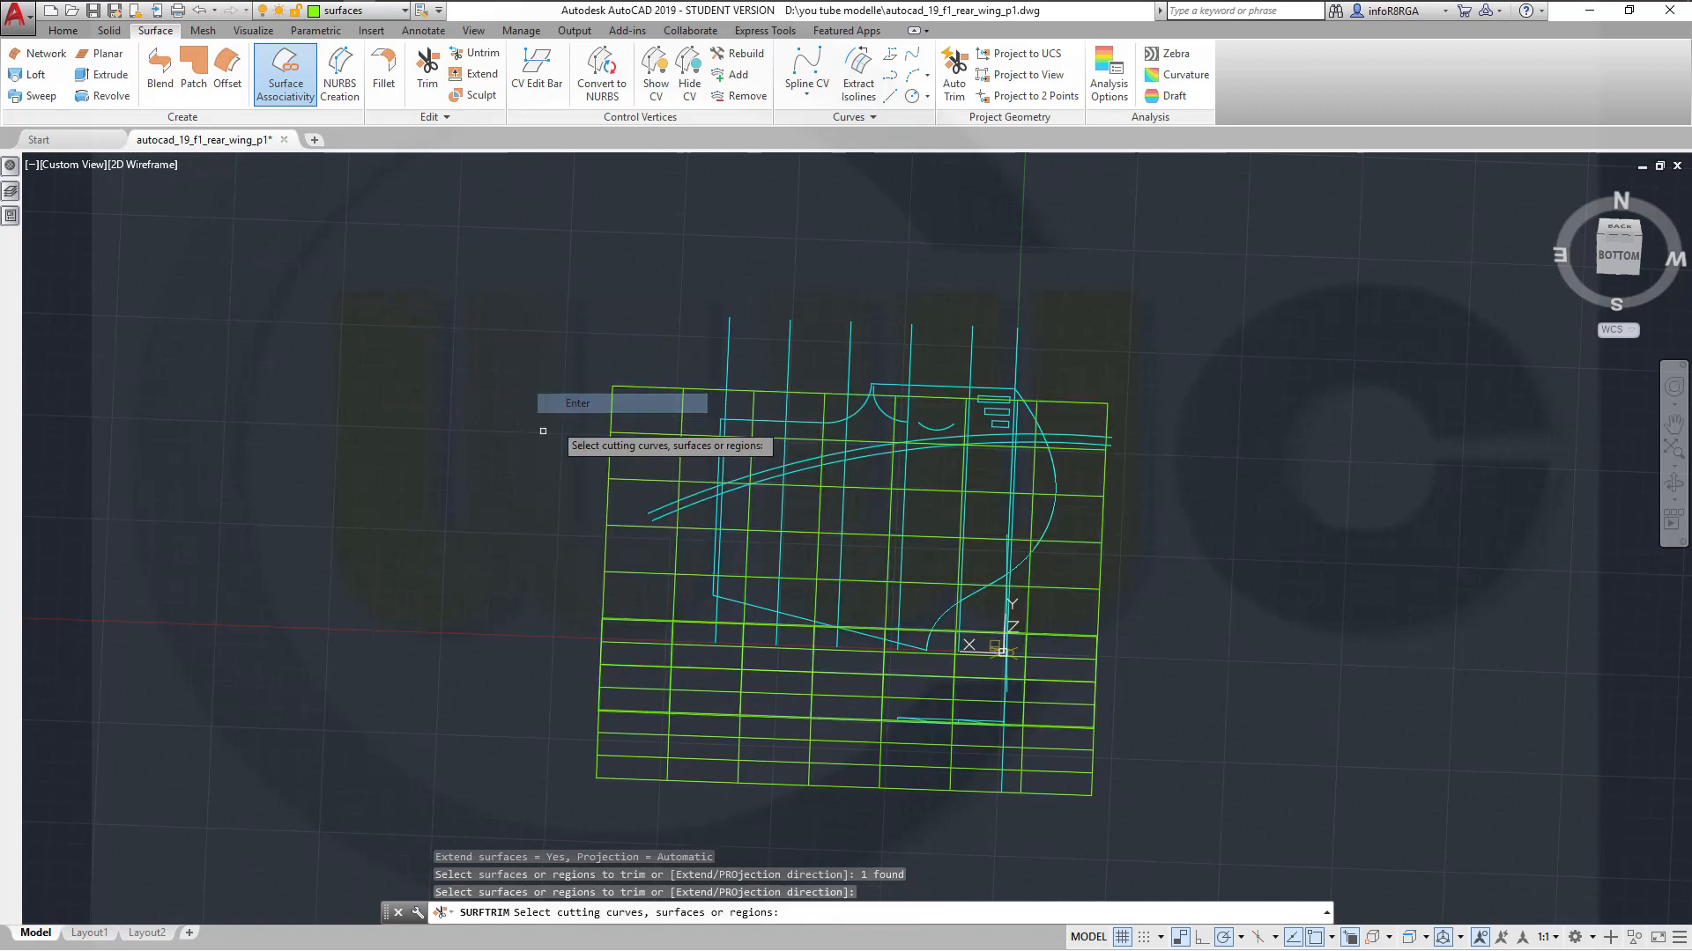
left_click(657, 507)
key("Return")
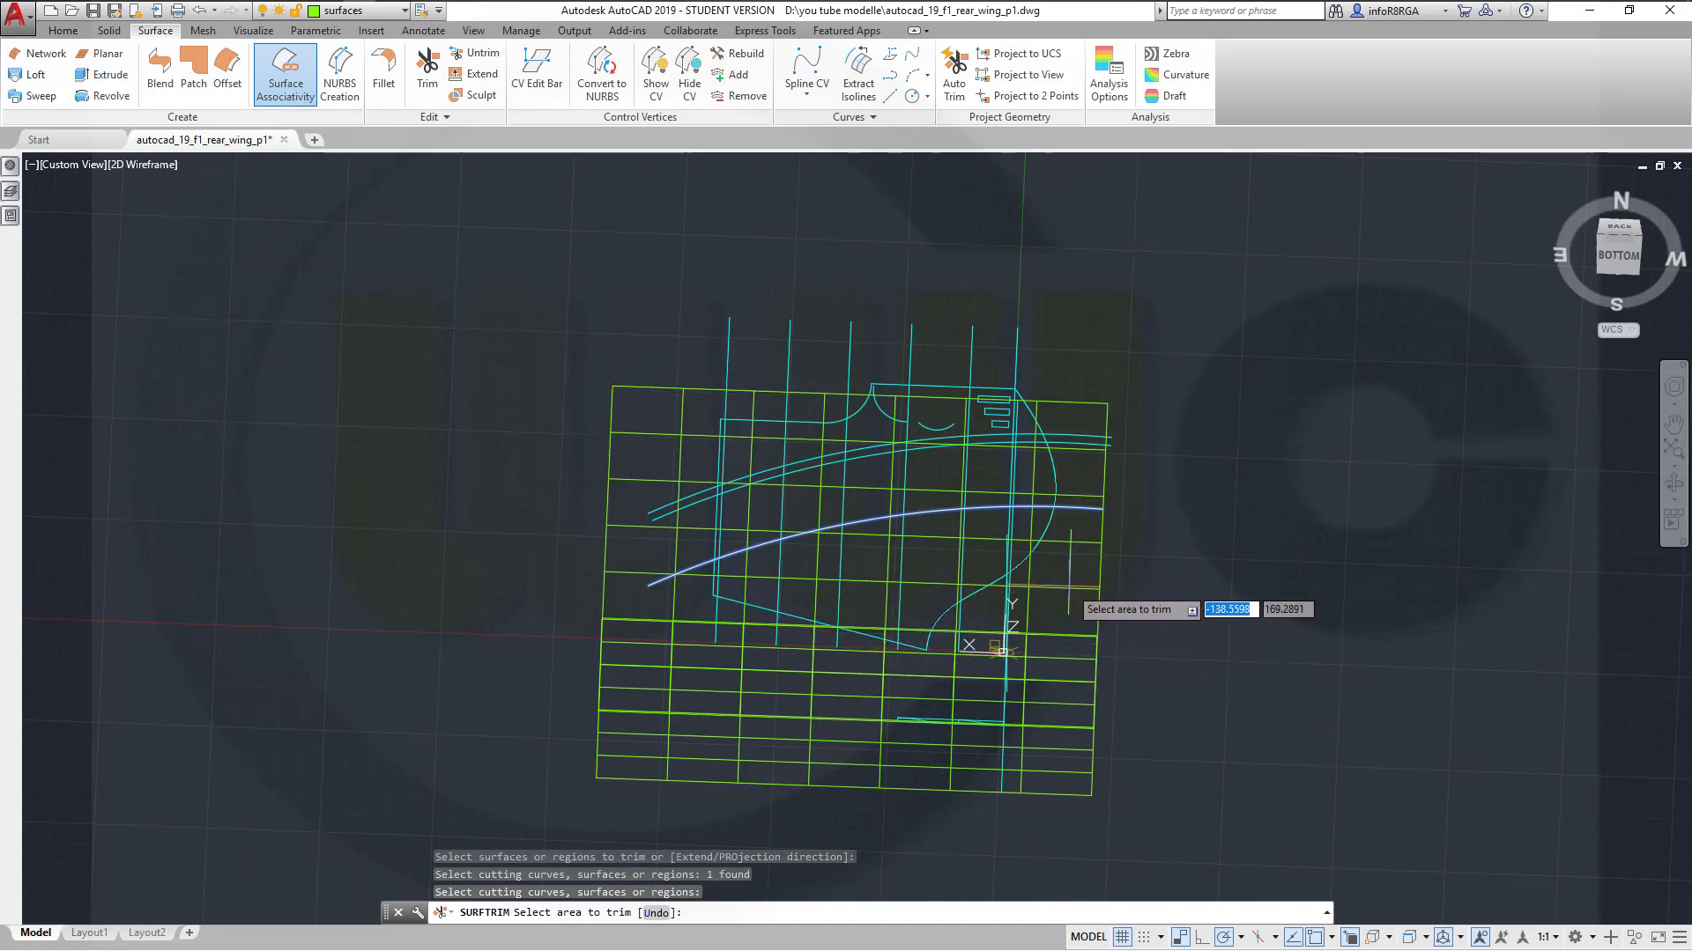
left_click(1069, 586)
Blend the curved trimmed edge of the large surface with the facing straight edge of the slanted surface
middle_click_drag(921, 494, 901, 428, "shift")
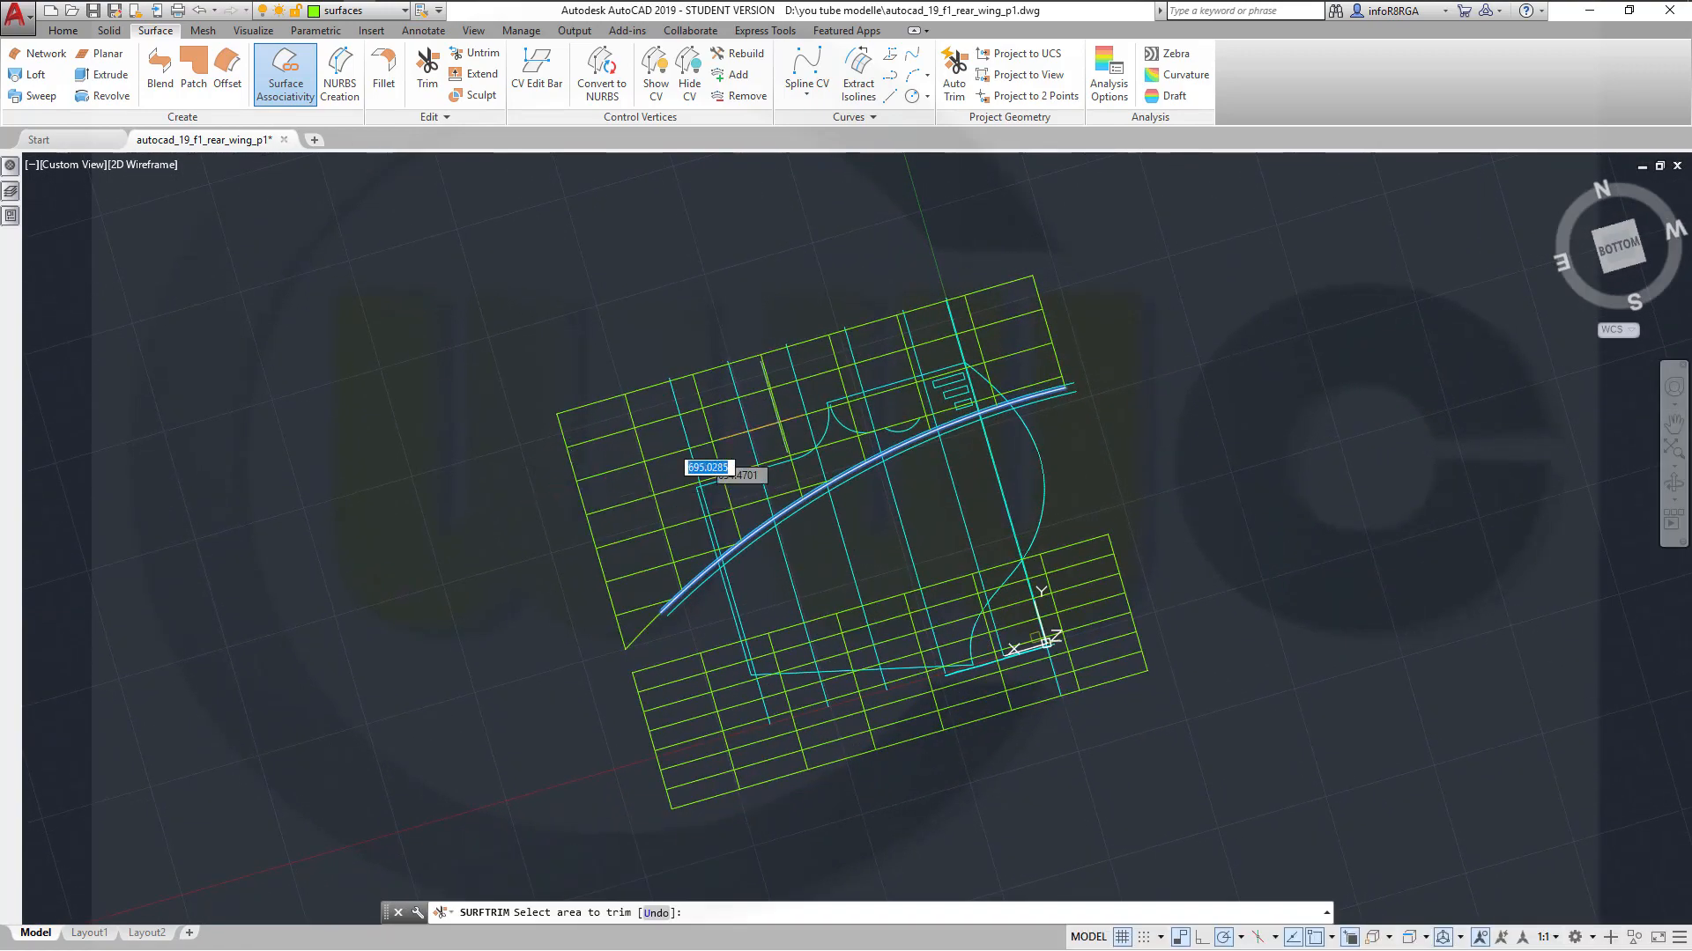
middle_click_drag(1099, 485, 1119, 560, "shift")
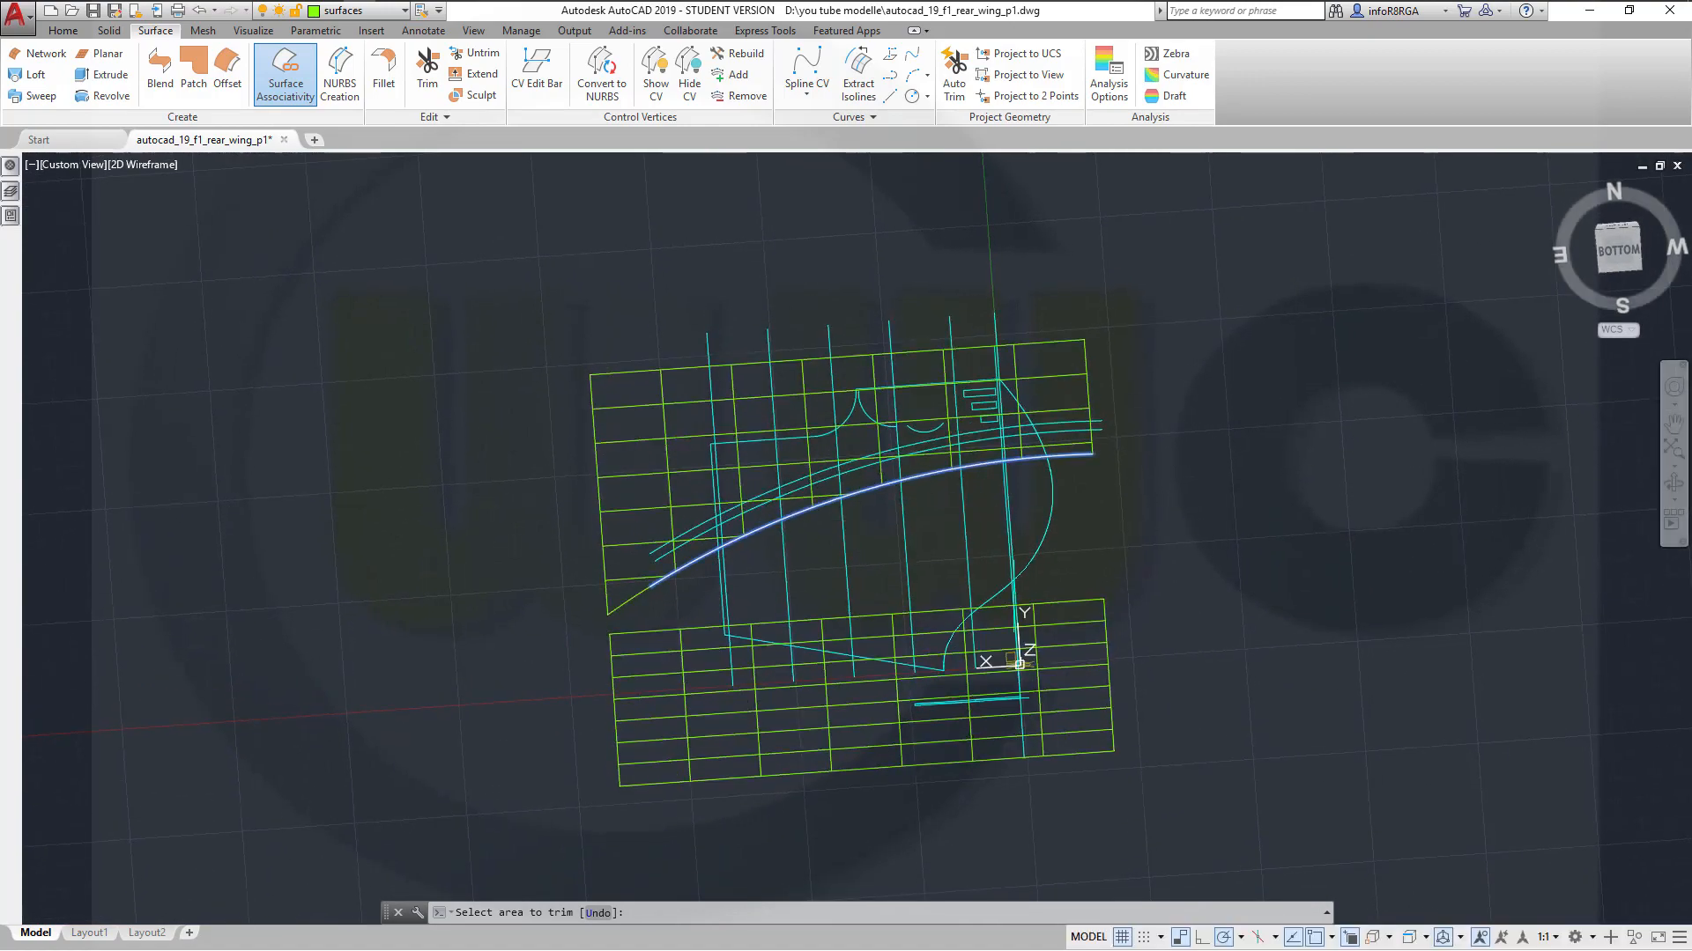
middle_click_drag(1019, 663, 1057, 581, "shift")
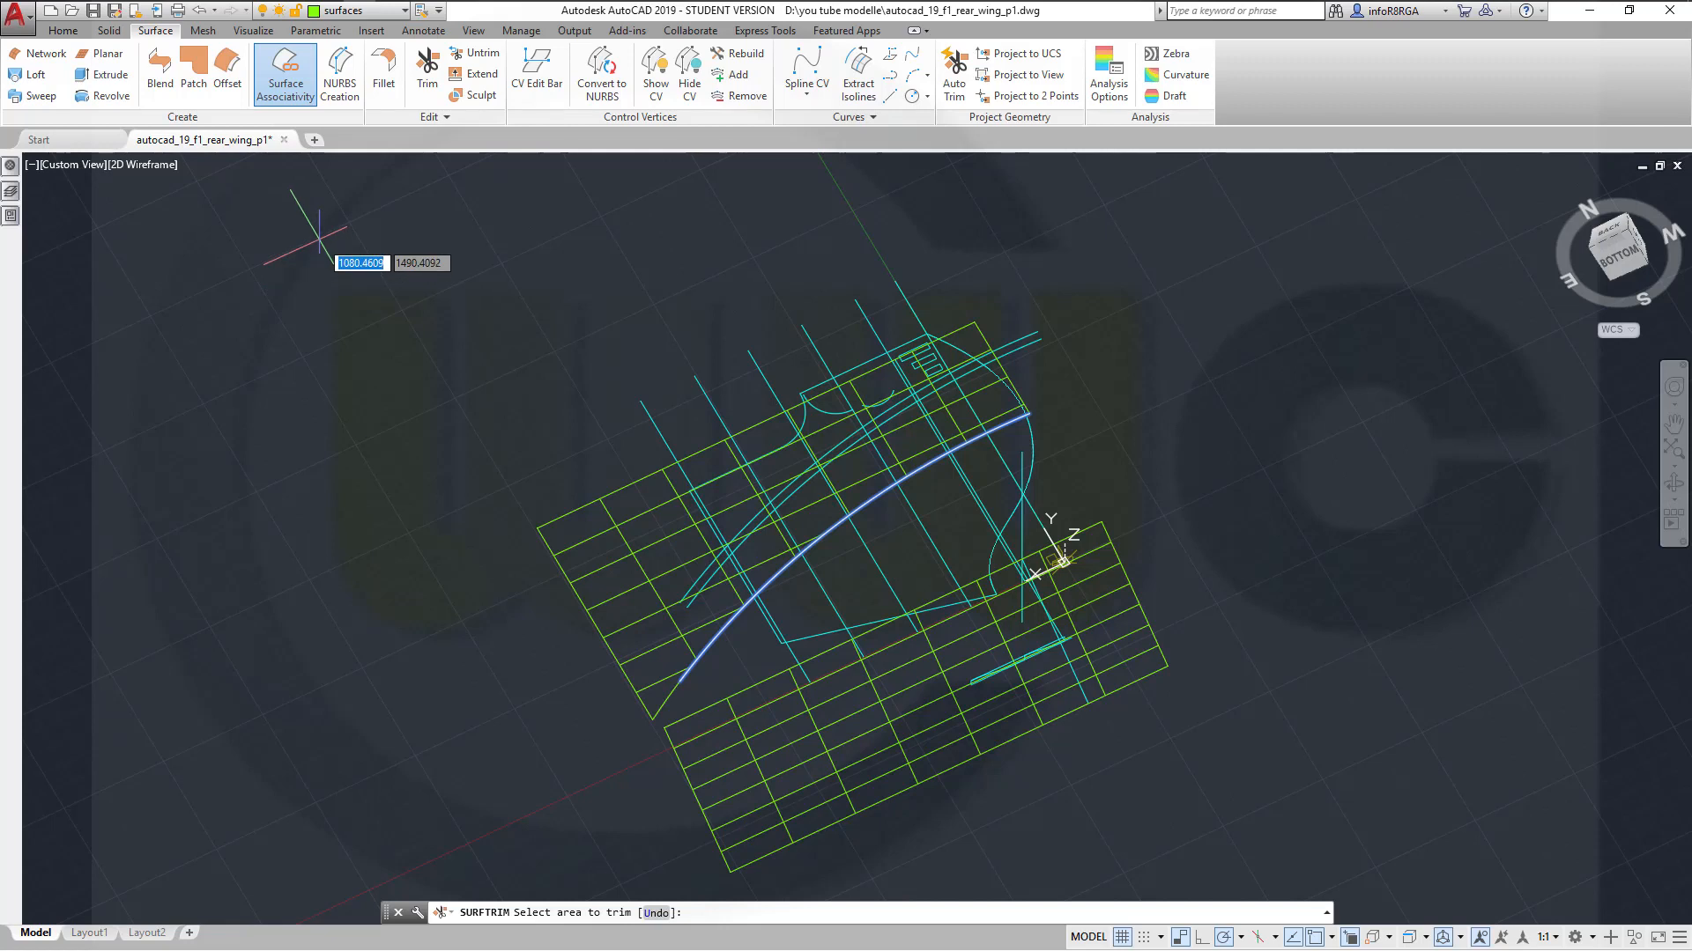
left_click(164, 75)
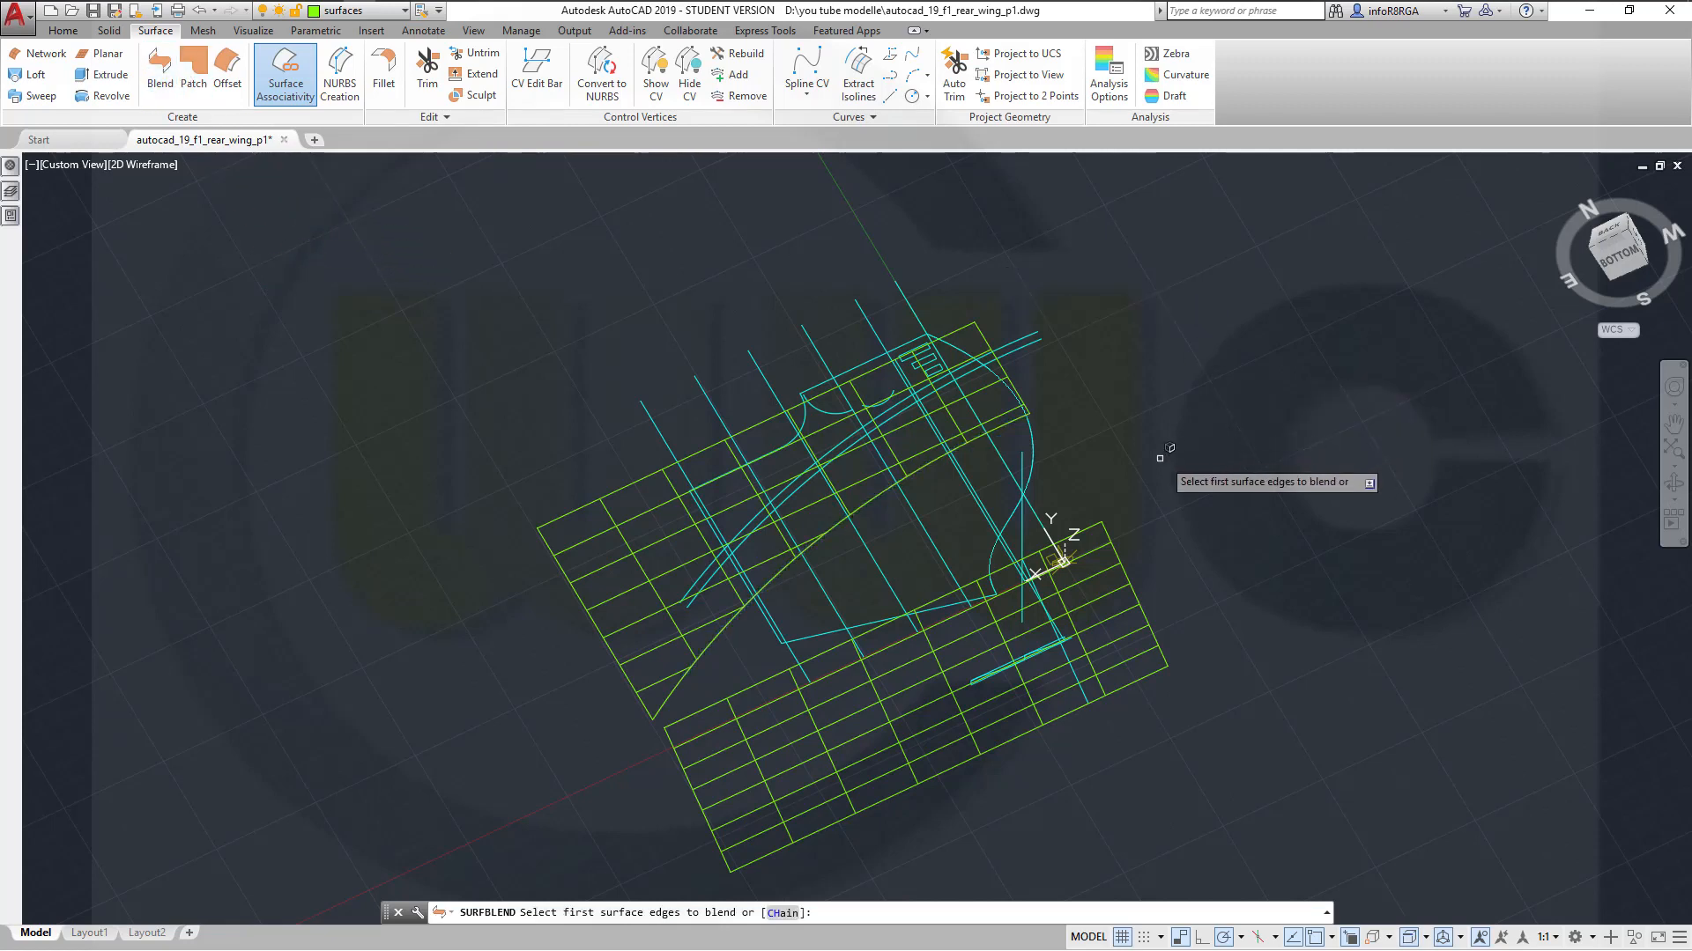
left_click(1011, 418)
right_click(1154, 452)
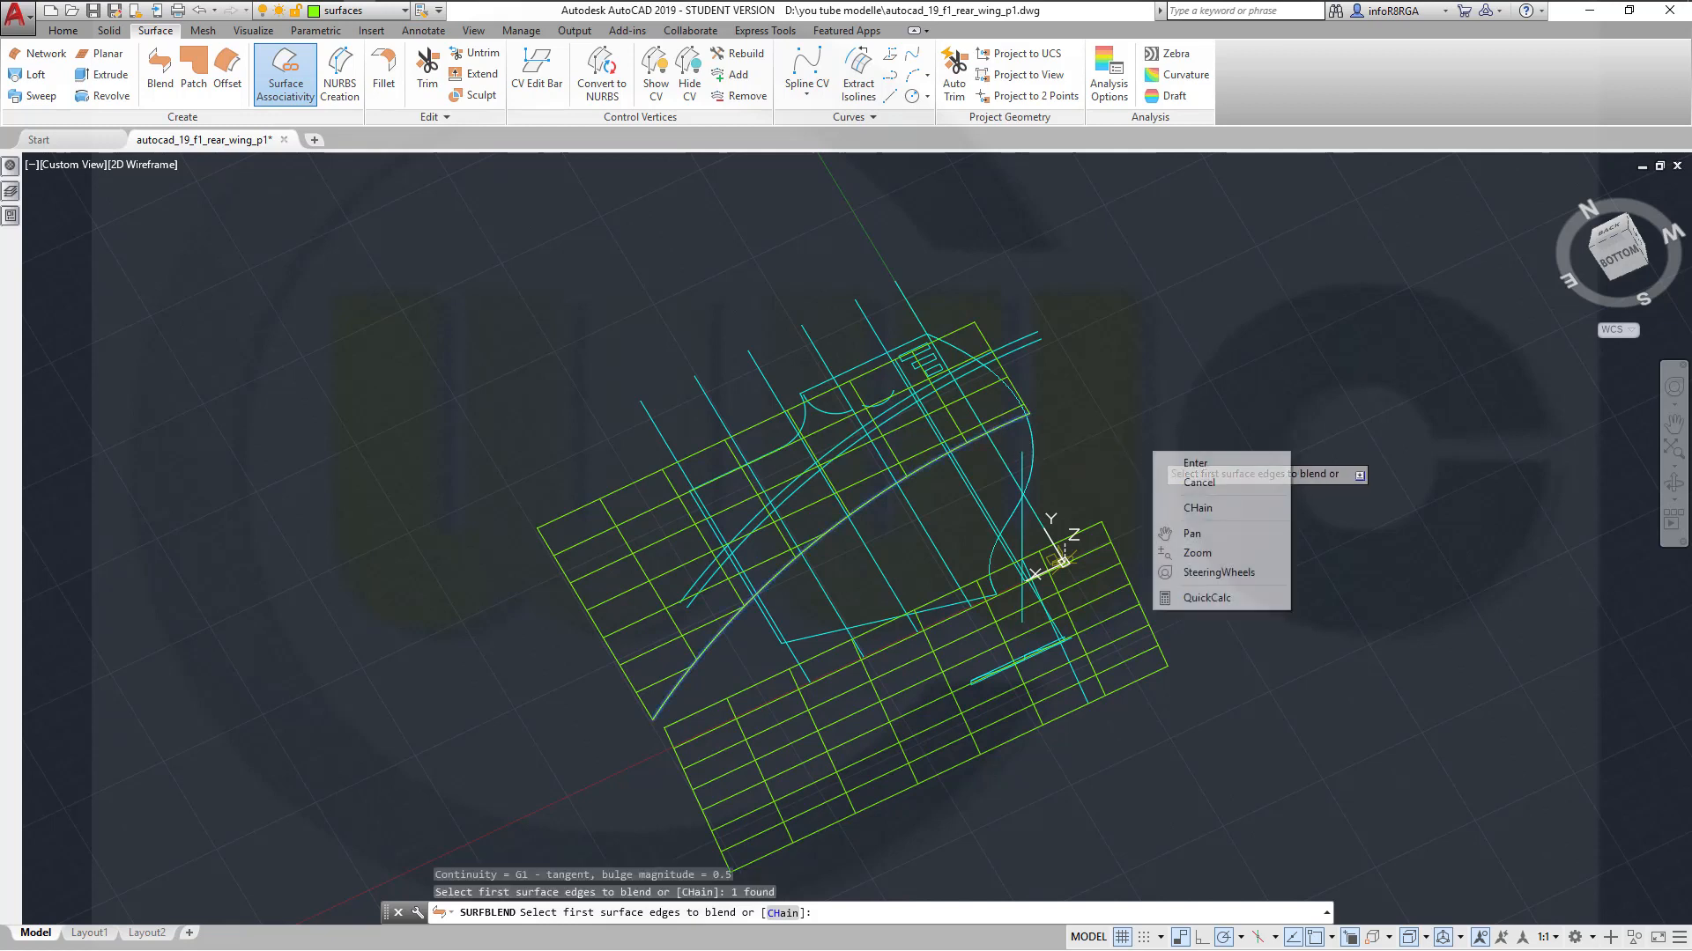
left_click(1189, 464)
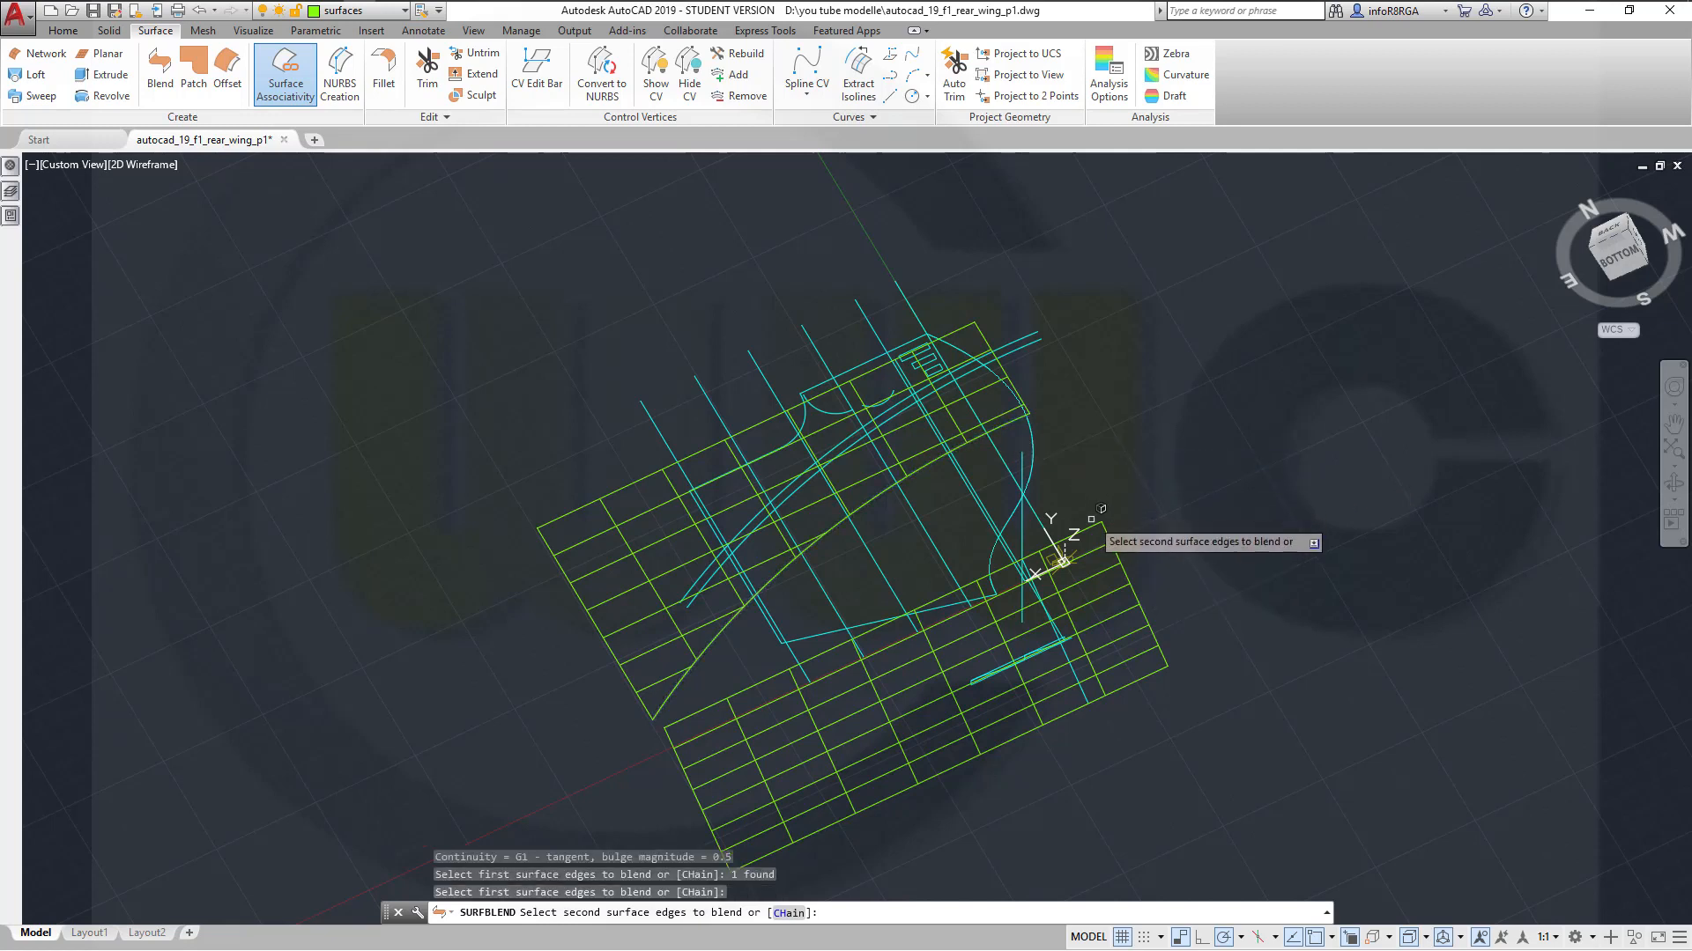
left_click(1062, 558)
right_click(1200, 456)
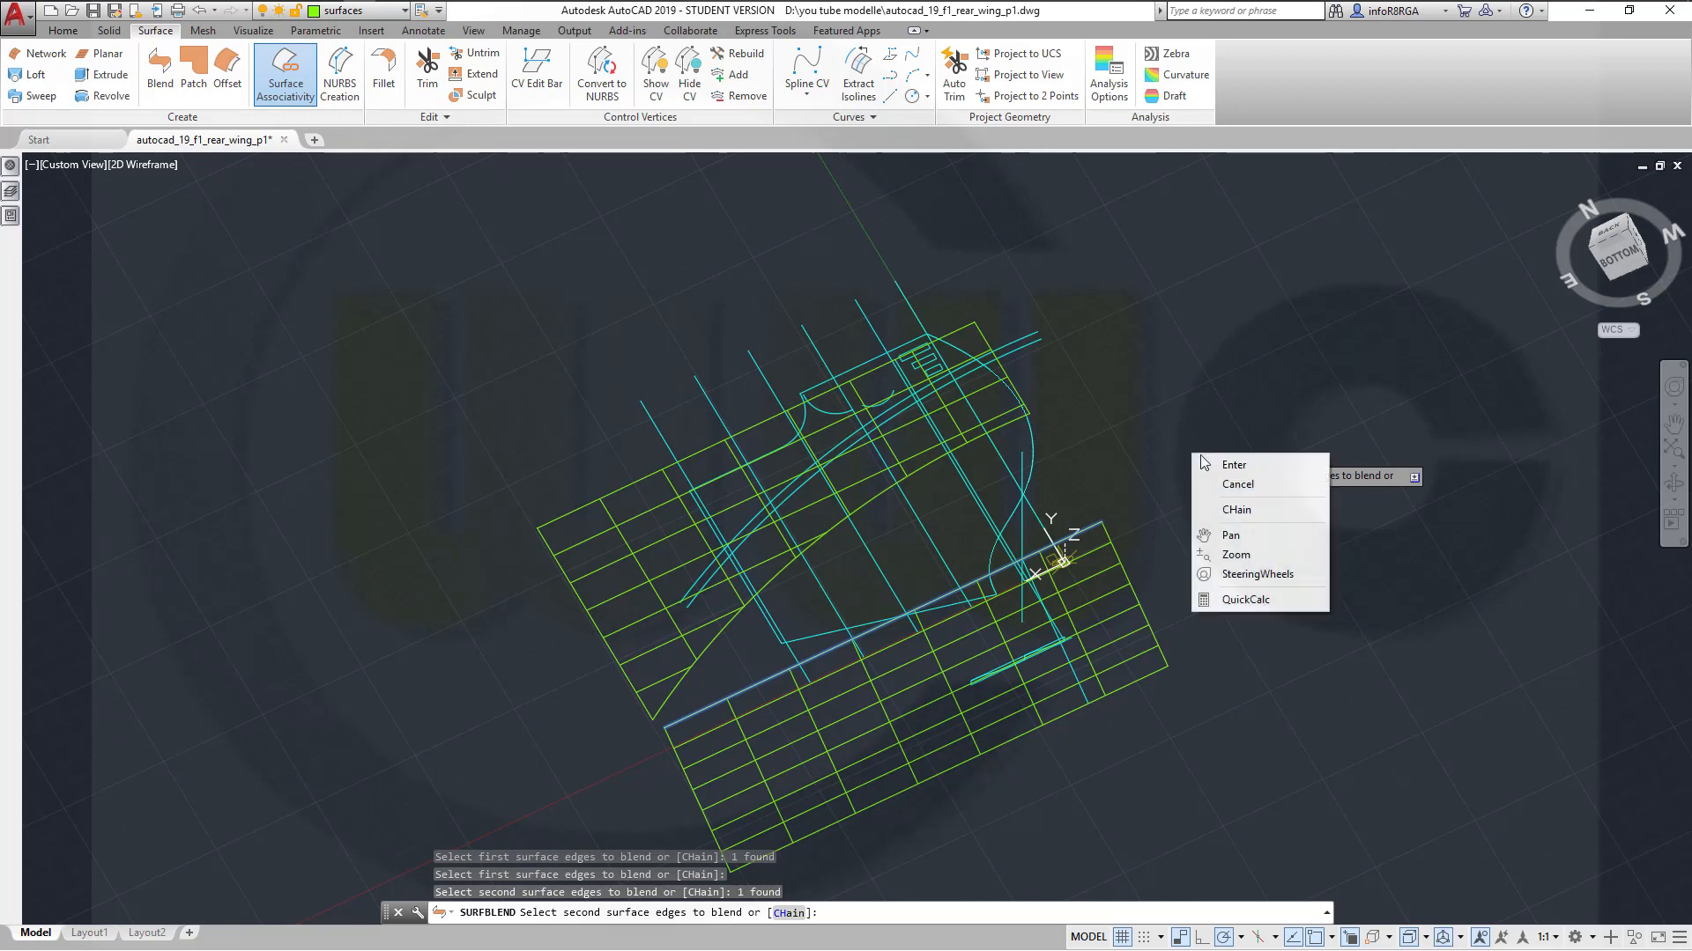
left_click(1232, 464)
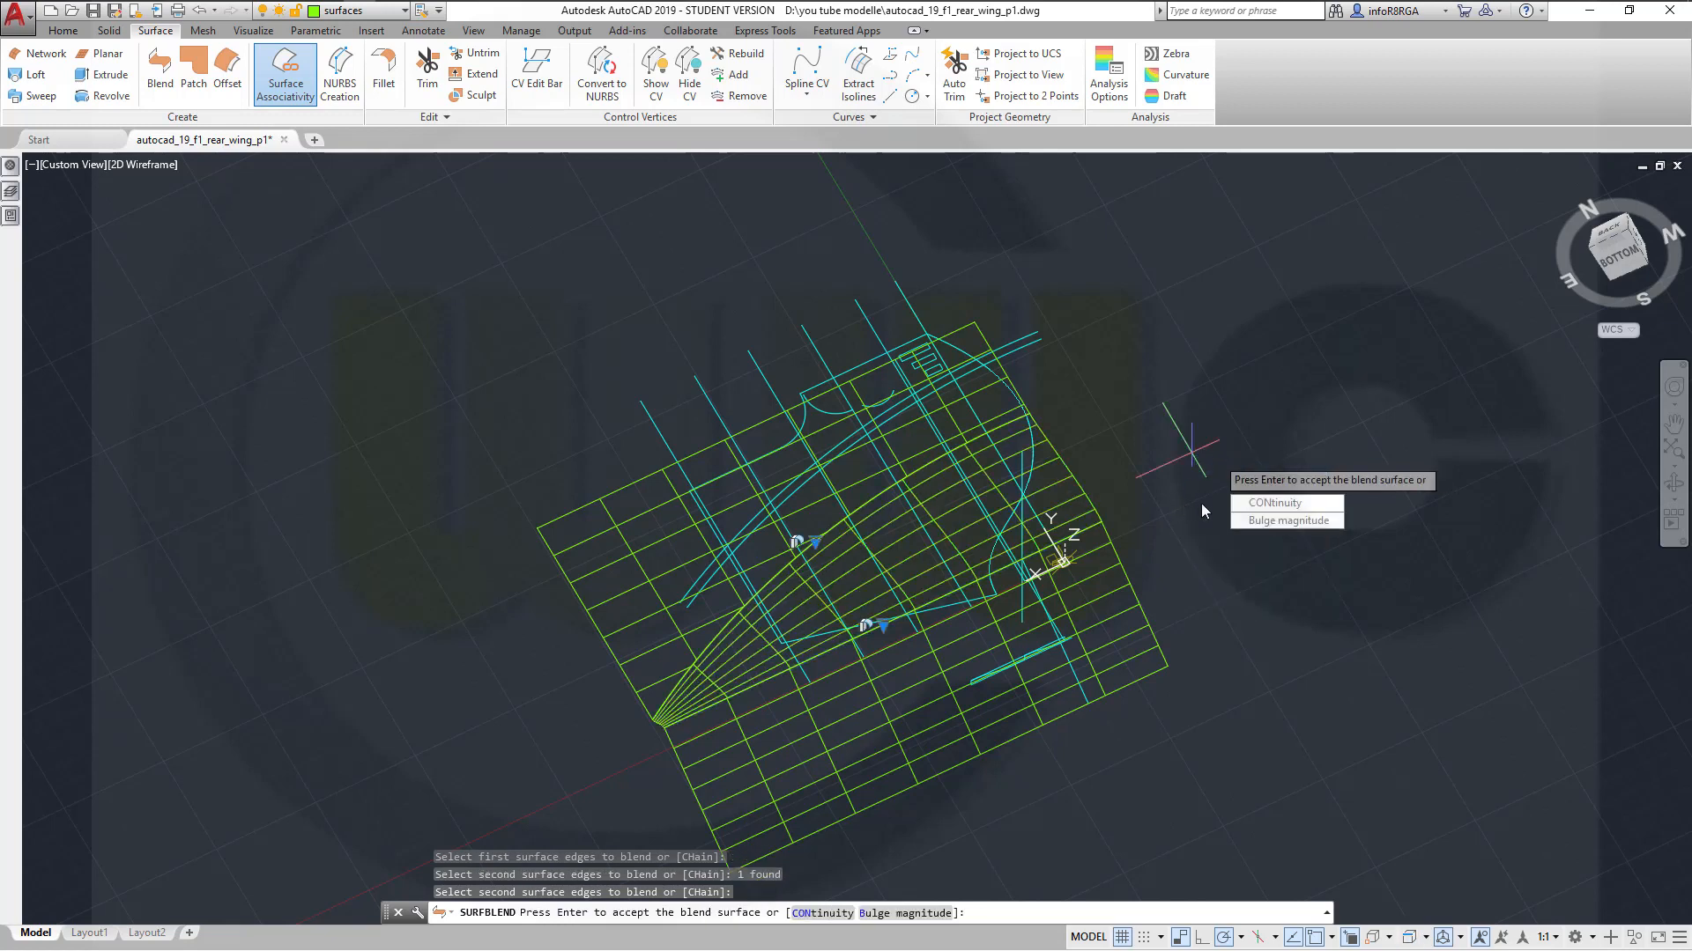
Set the blend's continuity to G1 at both the first and second edges and accept the blend surface
left_click(1249, 504)
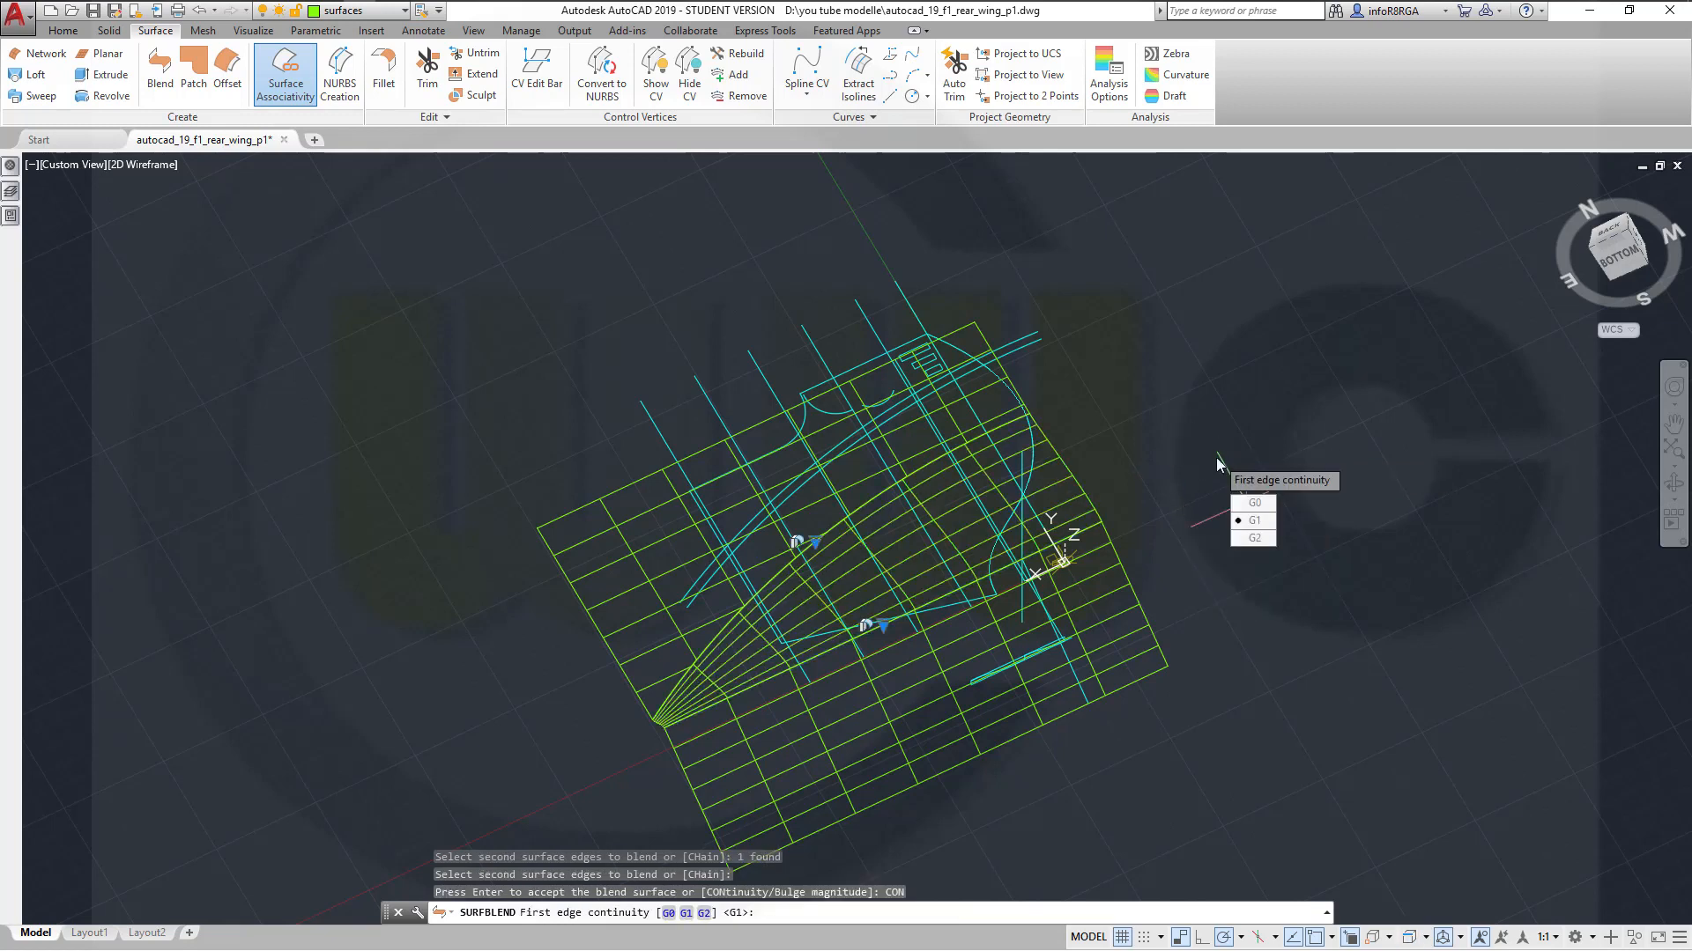
left_click(1253, 520)
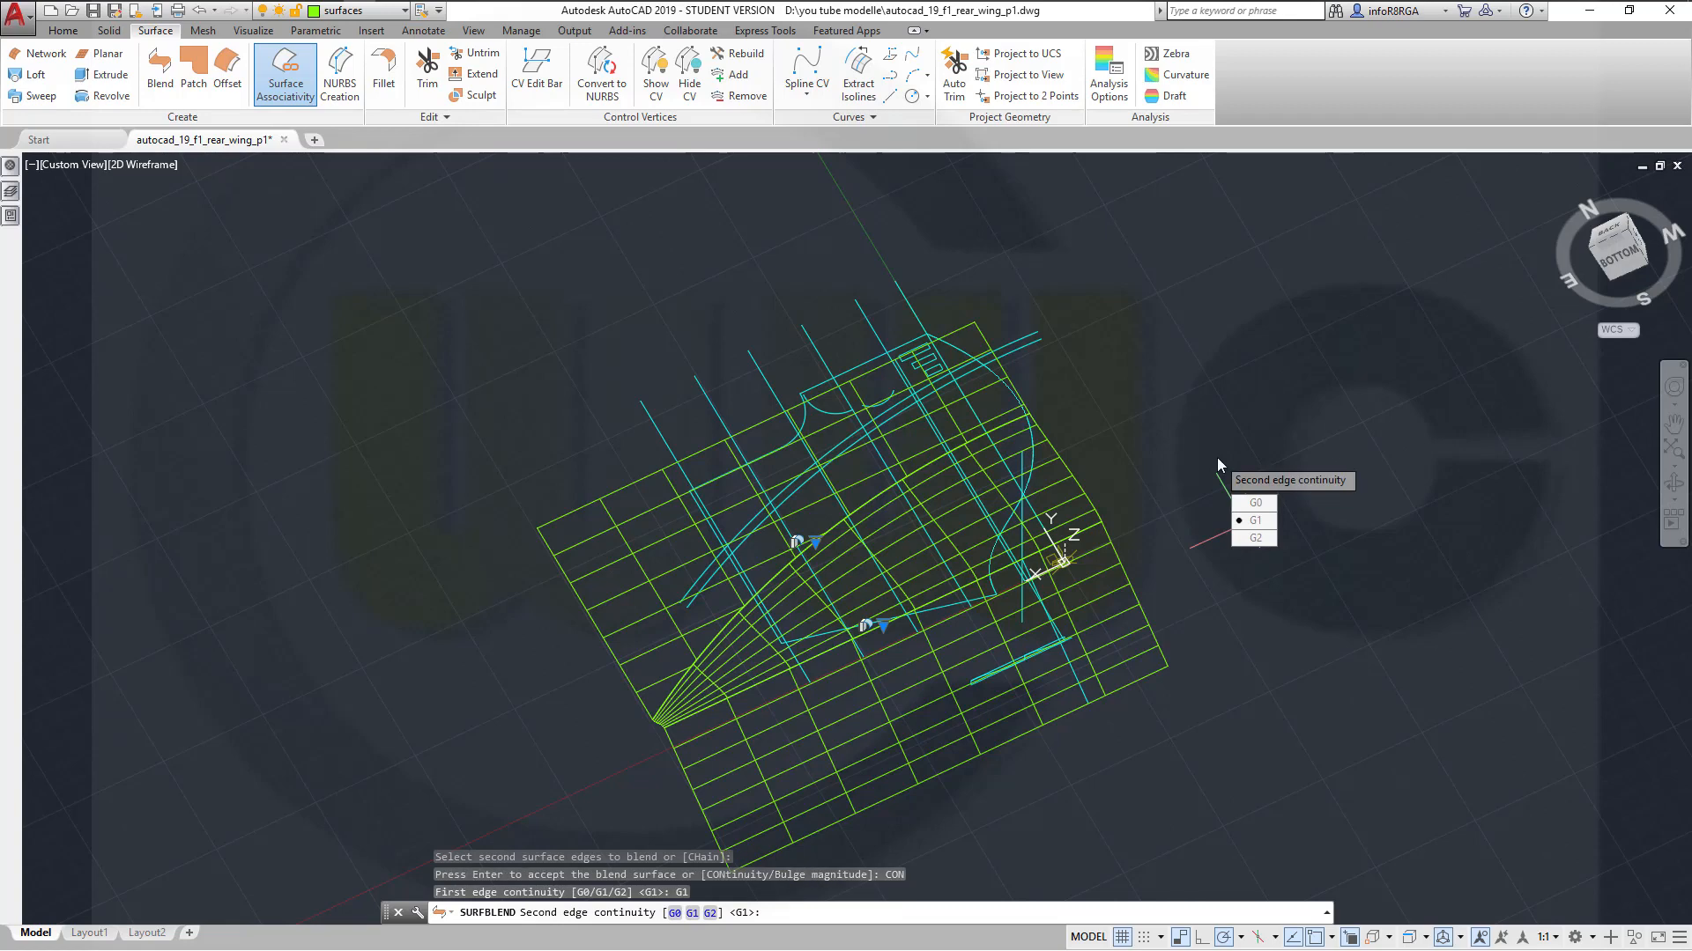
left_click(1255, 521)
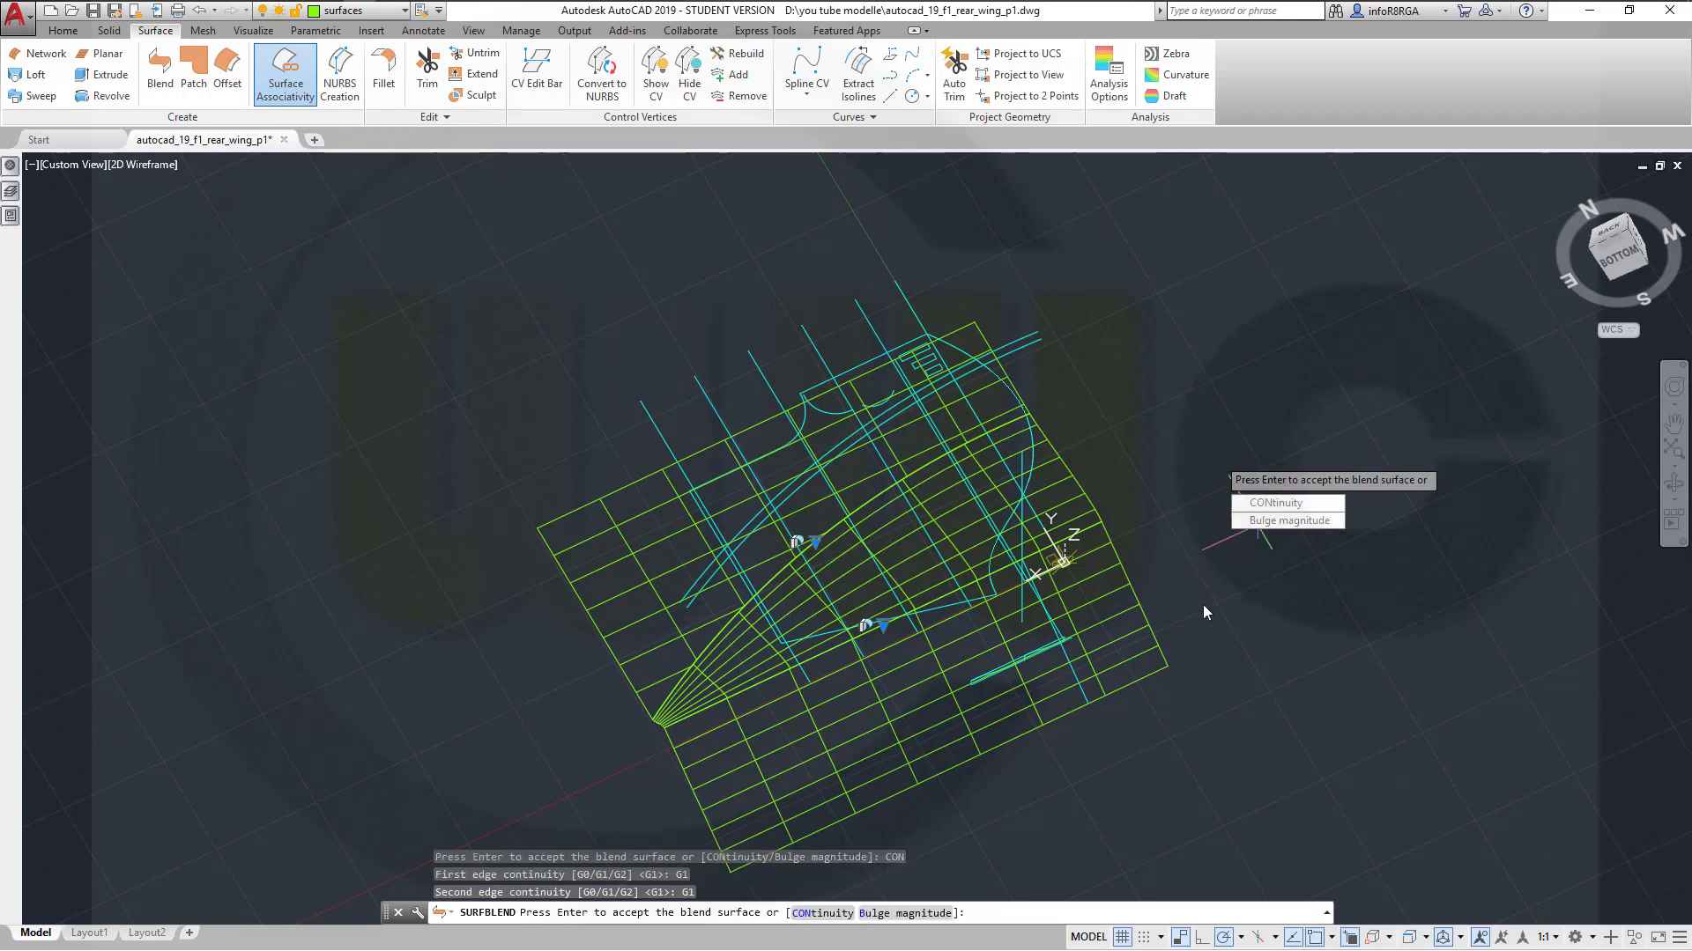
middle_click_drag(1183, 601, 848, 319, "shift")
key("Return")
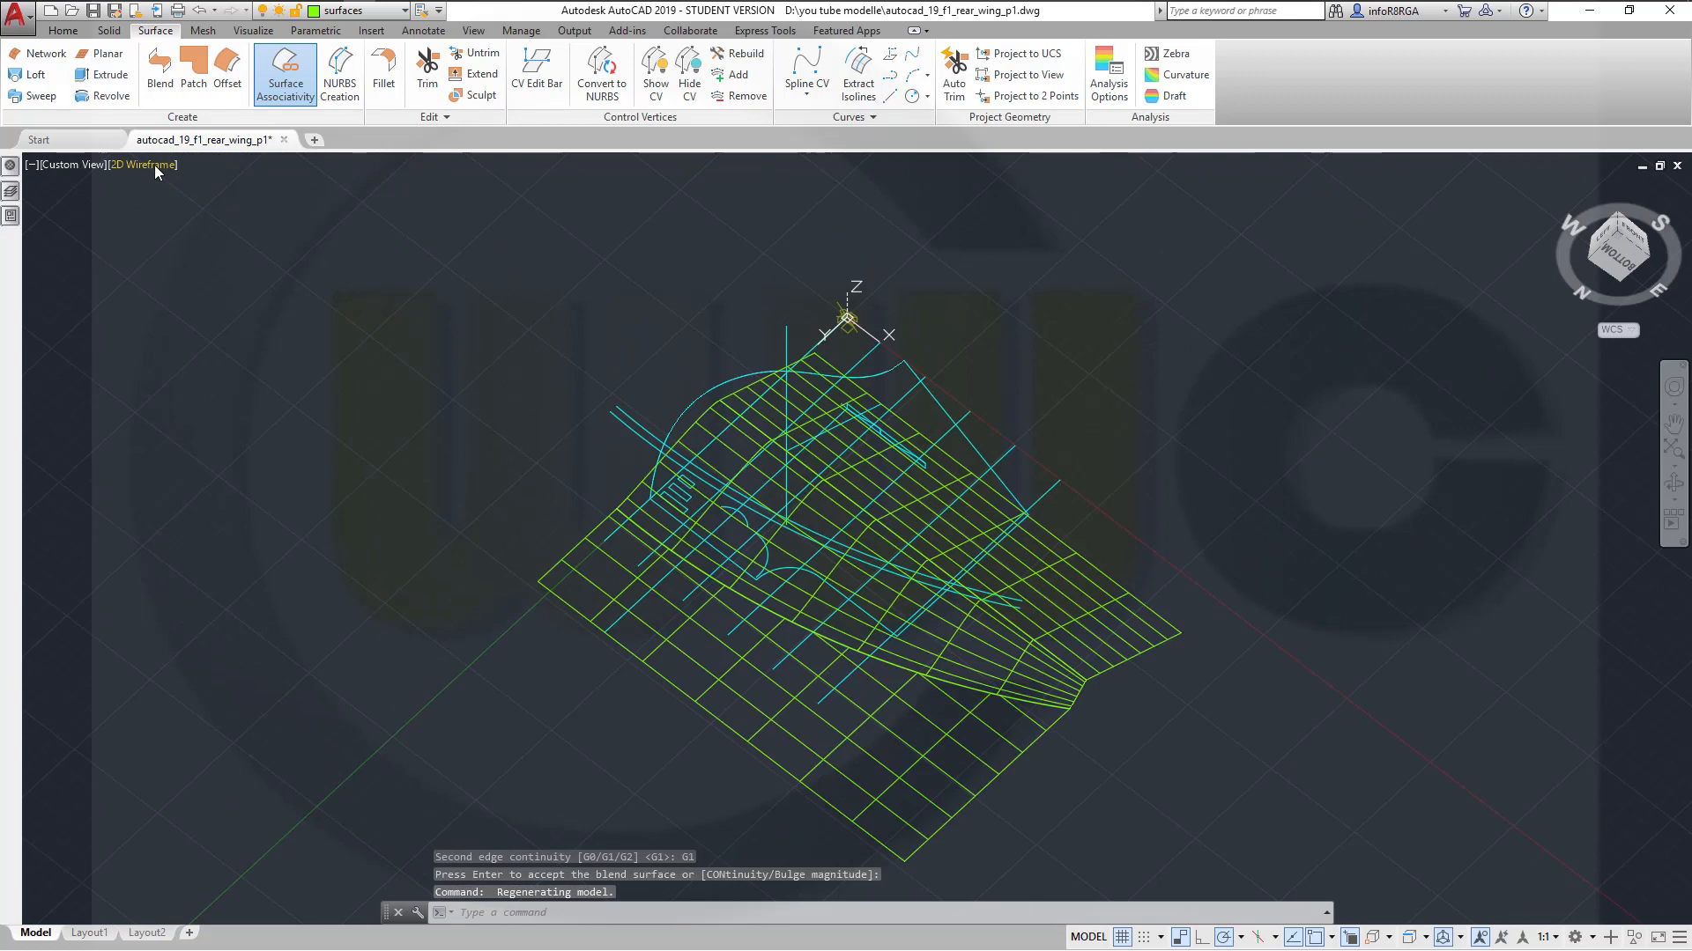
Switch the viewport's visual style to Realistic and orbit around the blended surfaces
left_click(155, 166)
left_click(199, 272)
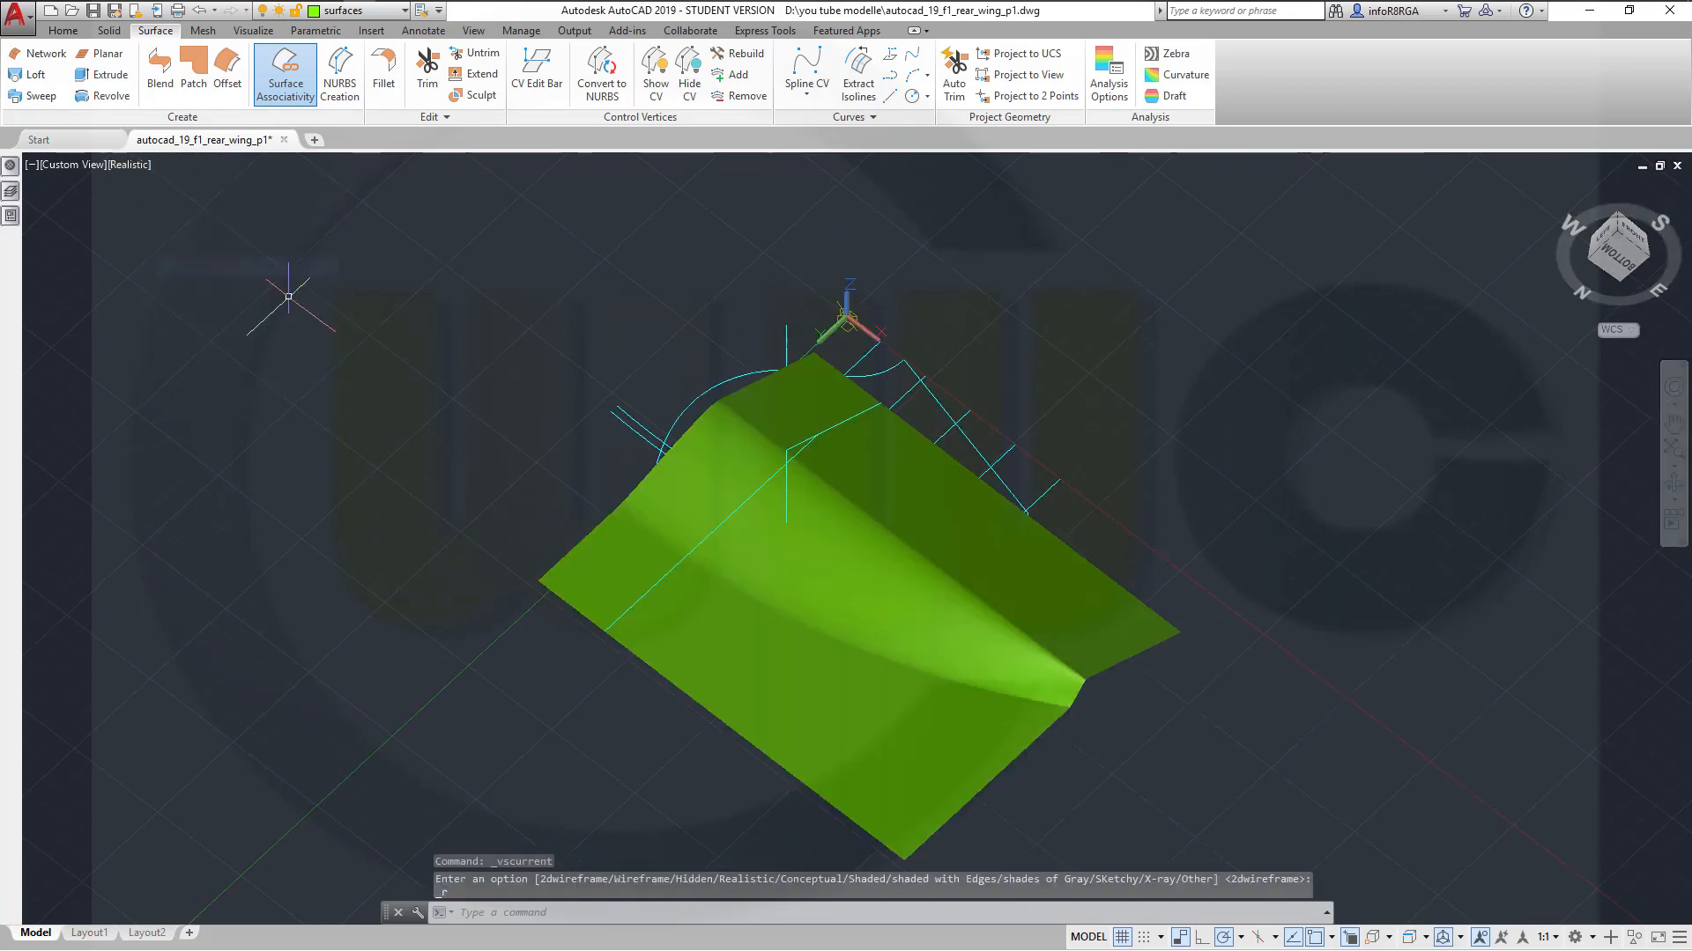
mouse_move(620, 466)
middle_mouse_down("shift")
mouse_move(619, 343)
mouse_move(596, 499)
mouse_move(464, 502)
mouse_move(415, 396)
mouse_move(423, 329)
mouse_move(453, 593)
mouse_move(497, 573)
mouse_move(574, 596)
mouse_move(666, 728)
middle_mouse_up("shift")
Select the blend surface and view the continuity options at its curved edge without changing them
left_click(807, 575)
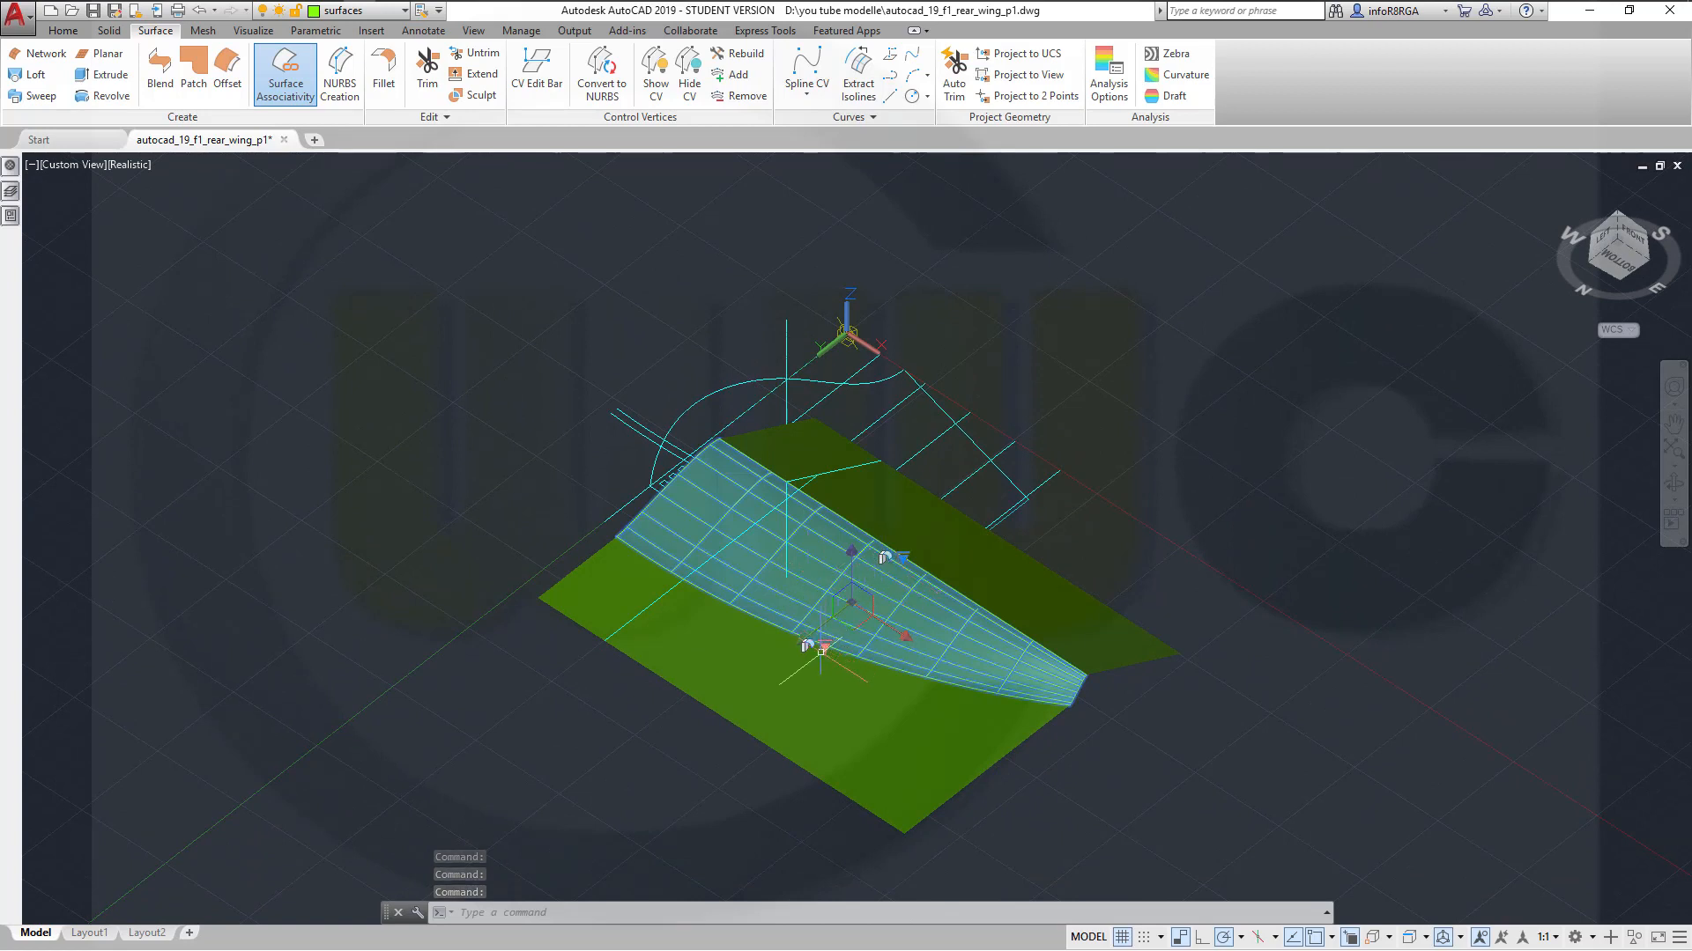
left_click(826, 647)
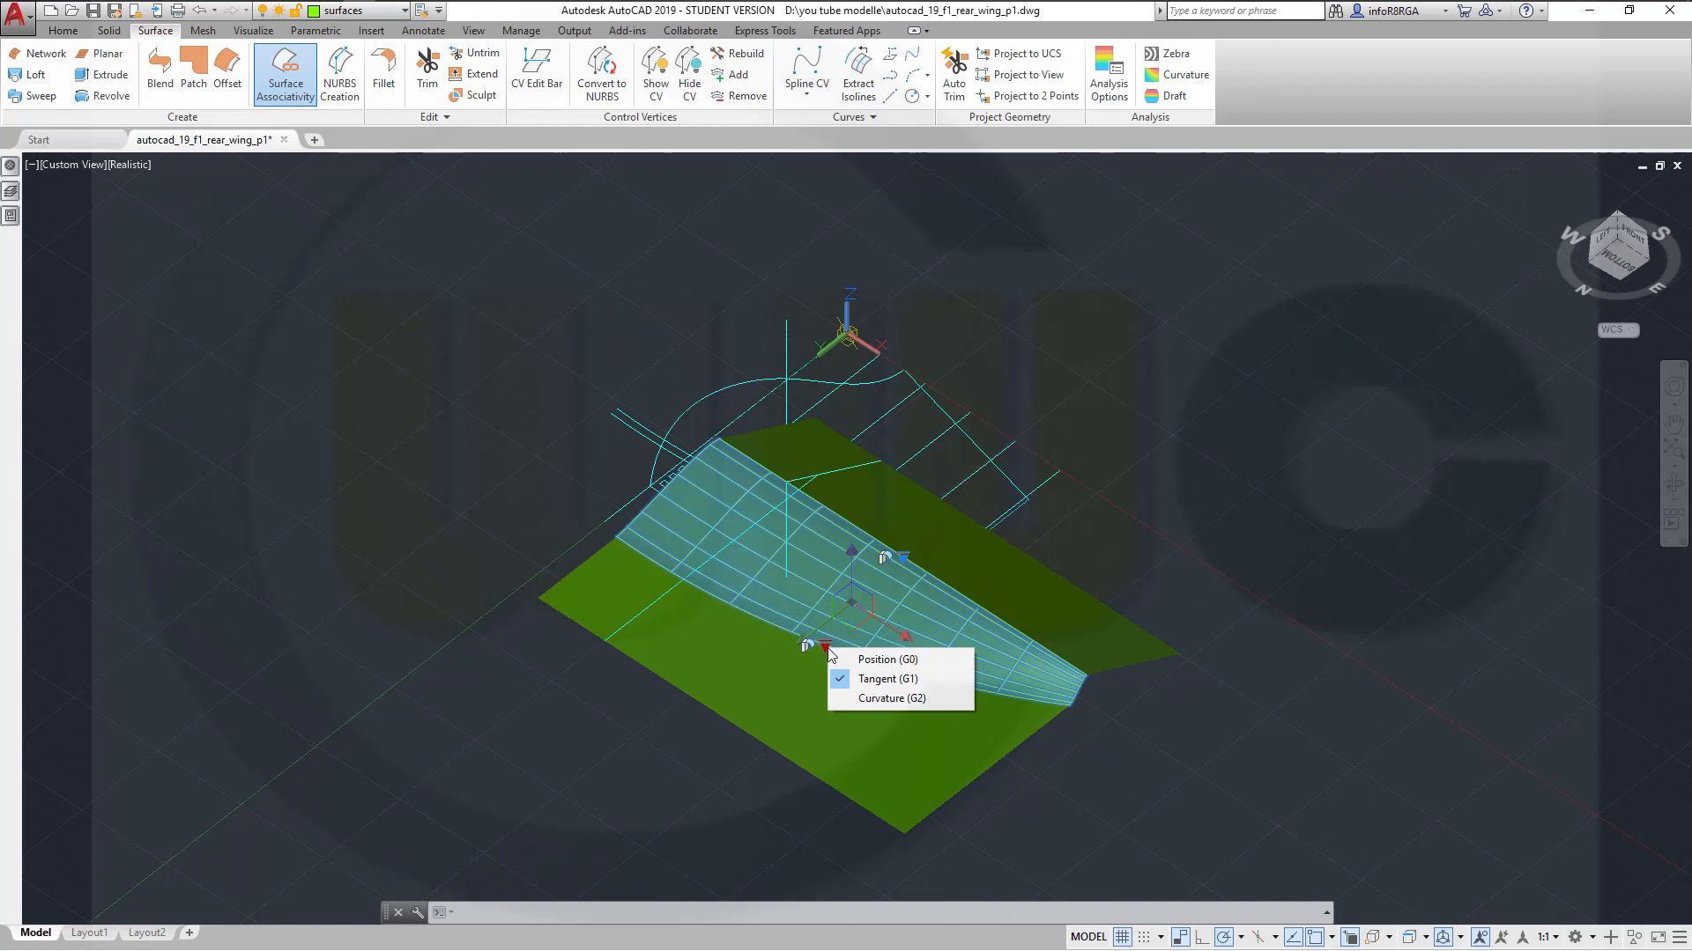
key("Escape")
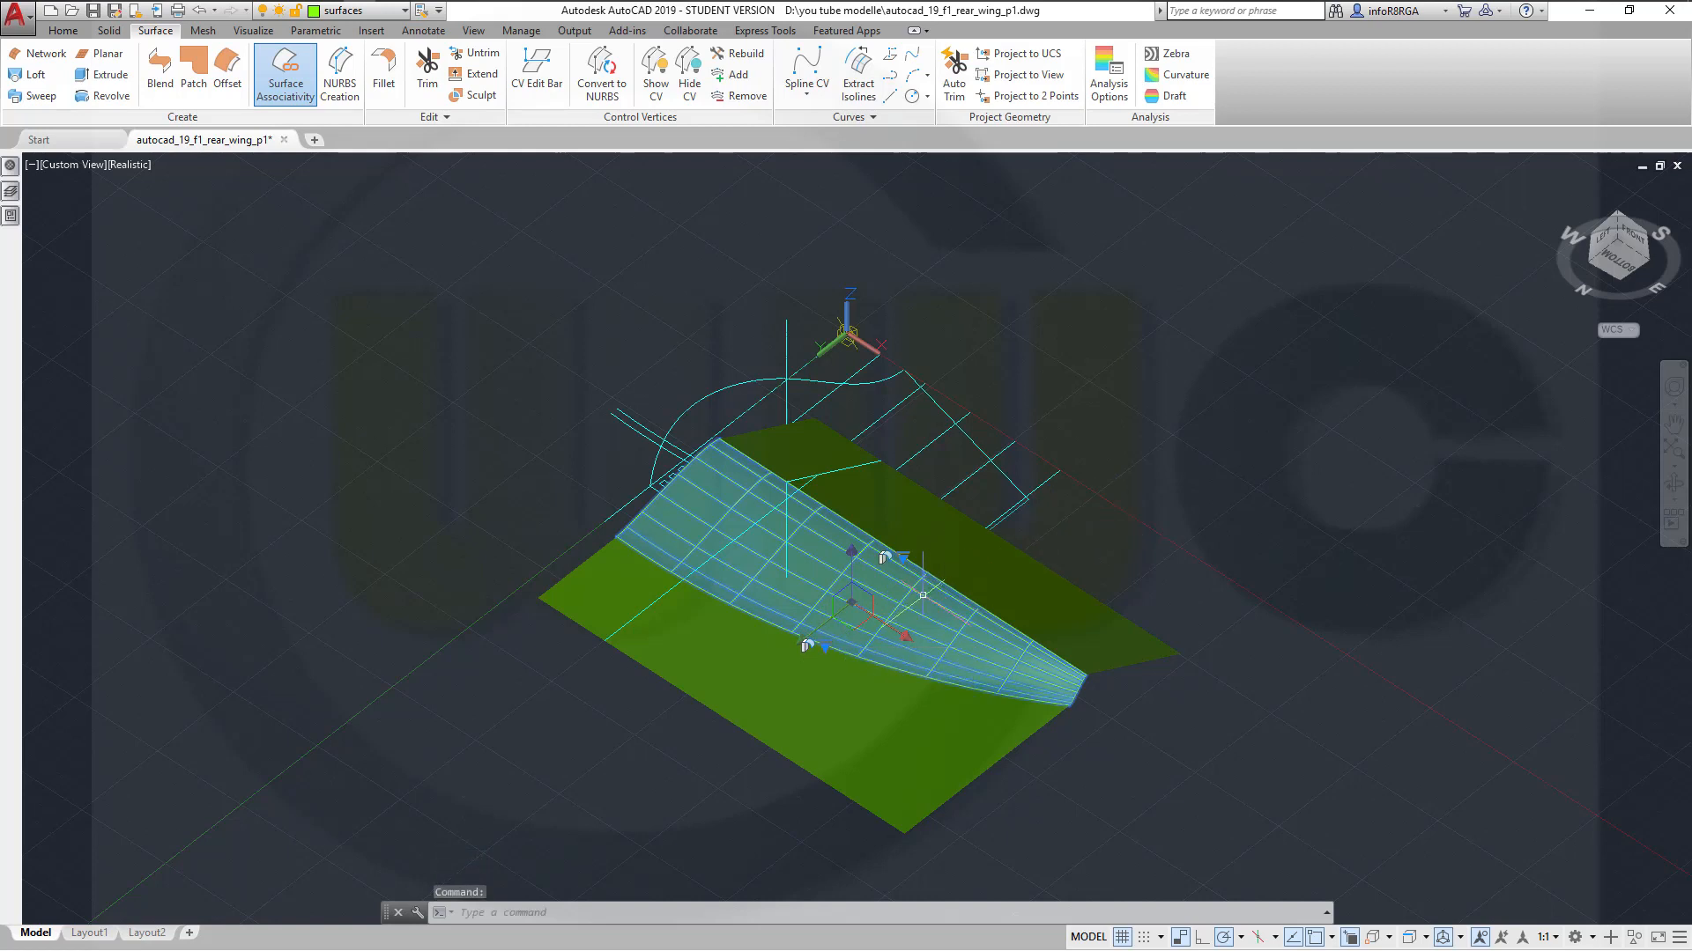
Set the blend surface's start edge and end edge bulge magnitudes to 1 and inspect the reshaped blend
left_click(9, 188)
mouse_move(8, 222)
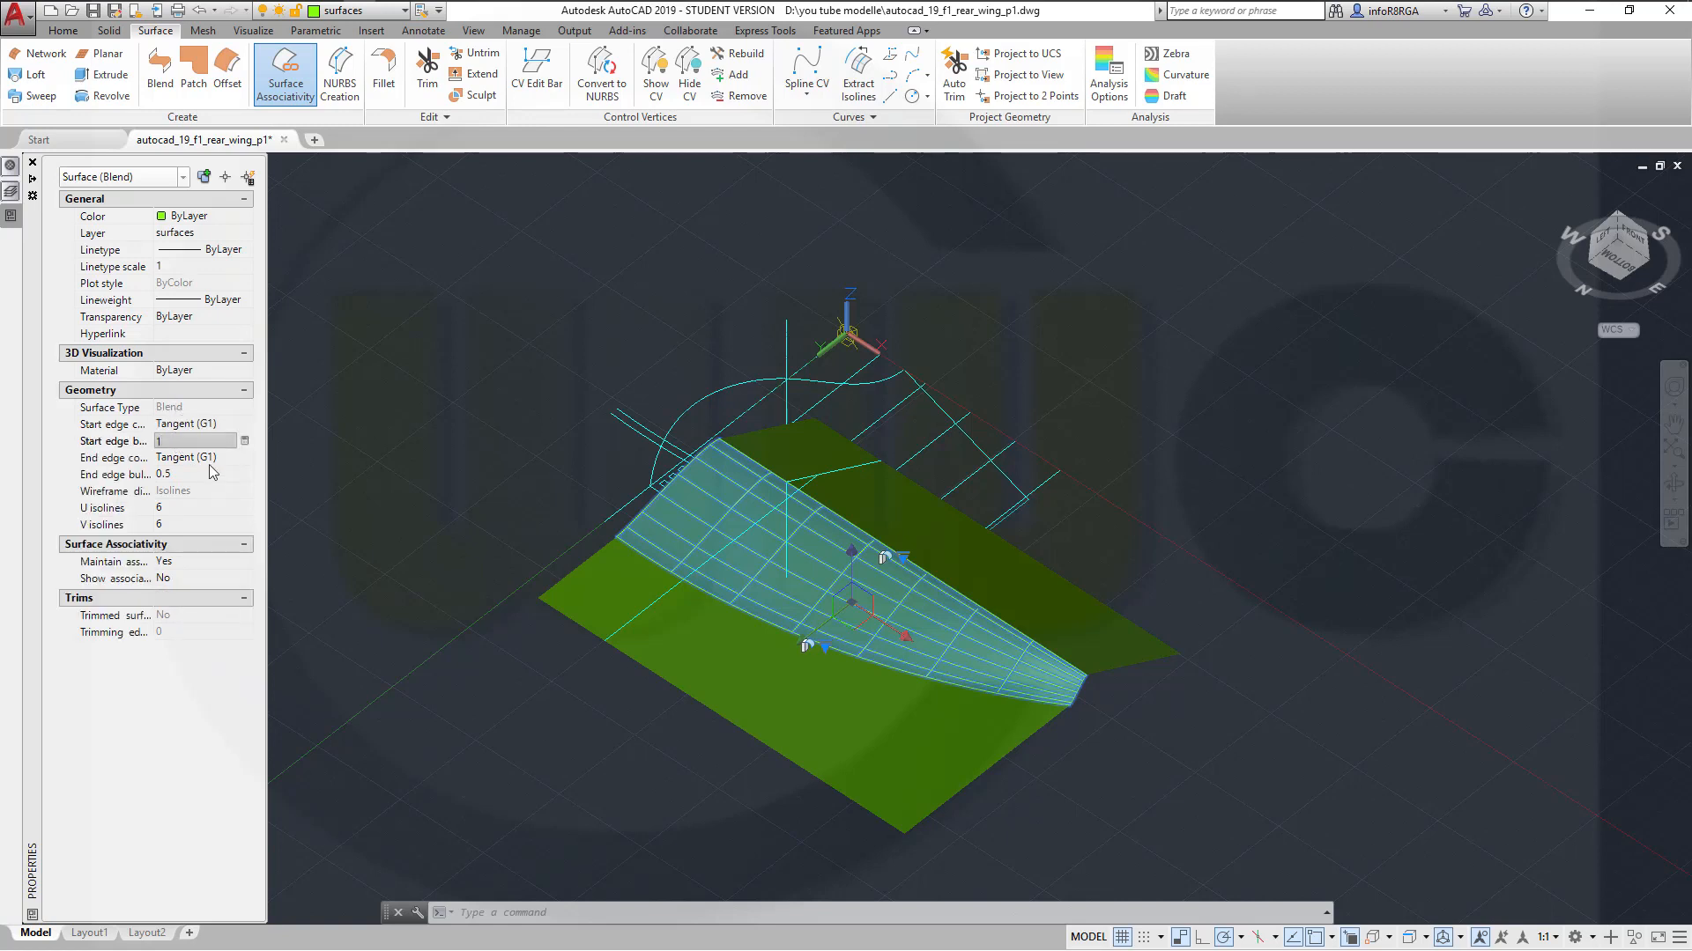
left_click(185, 475)
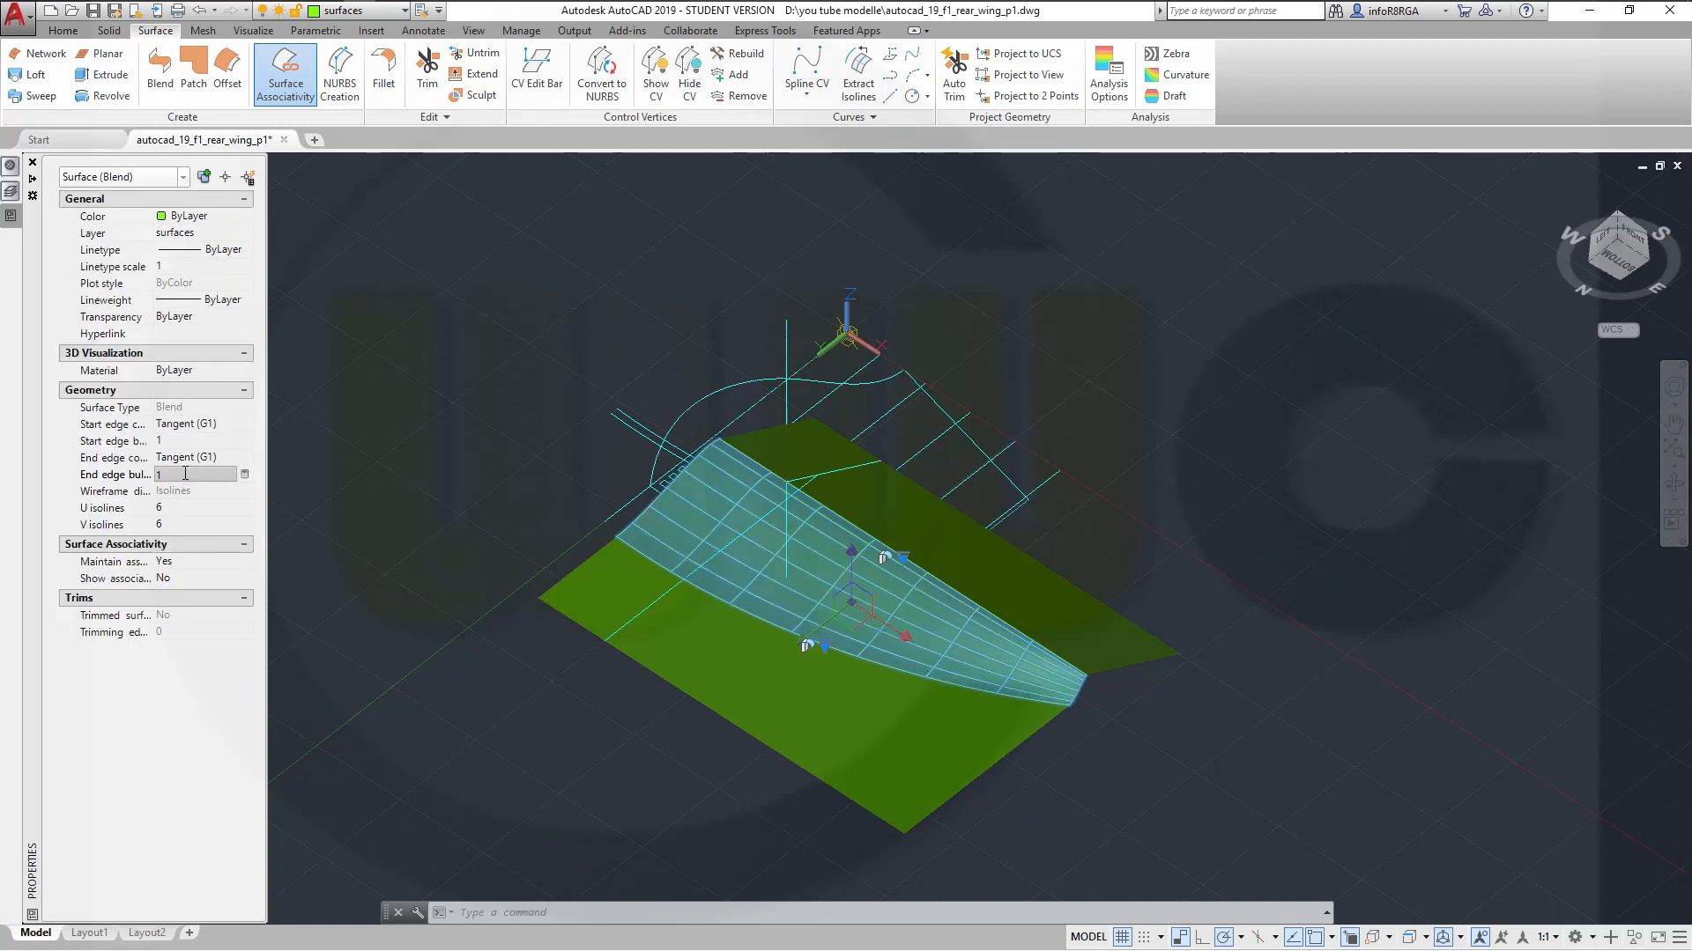
key("Return")
mouse_move(1359, 807)
middle_mouse_down("shift")
mouse_move(1313, 783)
mouse_move(1202, 780)
mouse_move(1073, 721)
mouse_move(891, 698)
mouse_move(473, 556)
mouse_move(421, 578)
mouse_move(446, 484)
mouse_move(464, 531)
middle_mouse_up("shift")
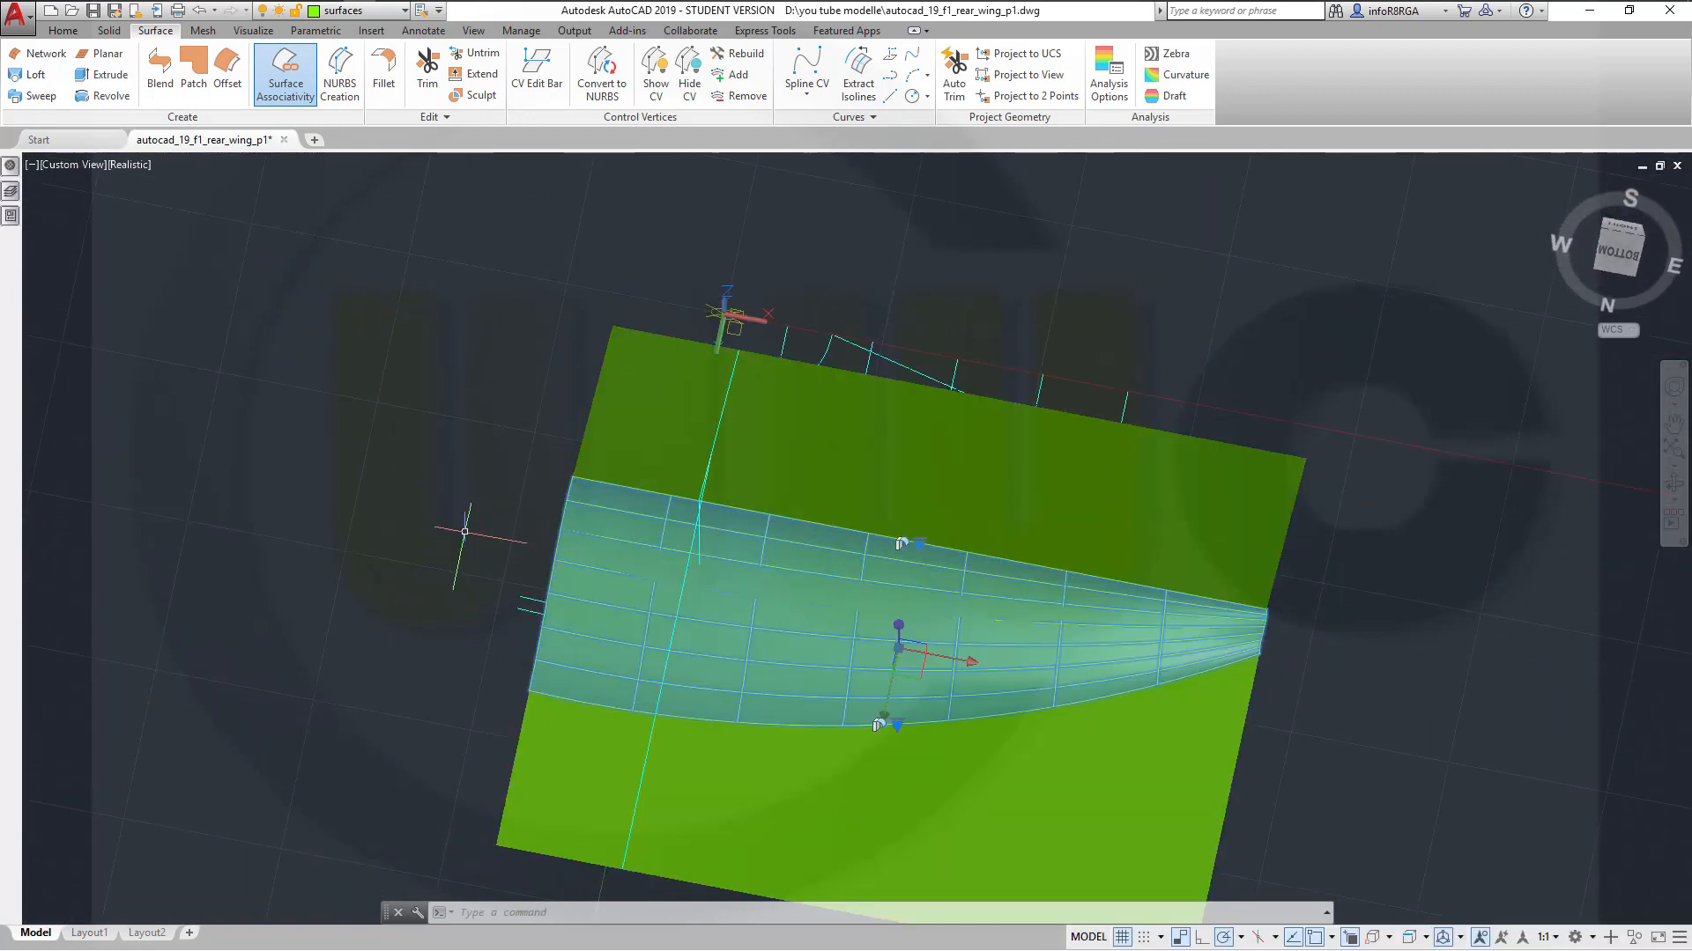
scroll(464, 532, "down", 2)
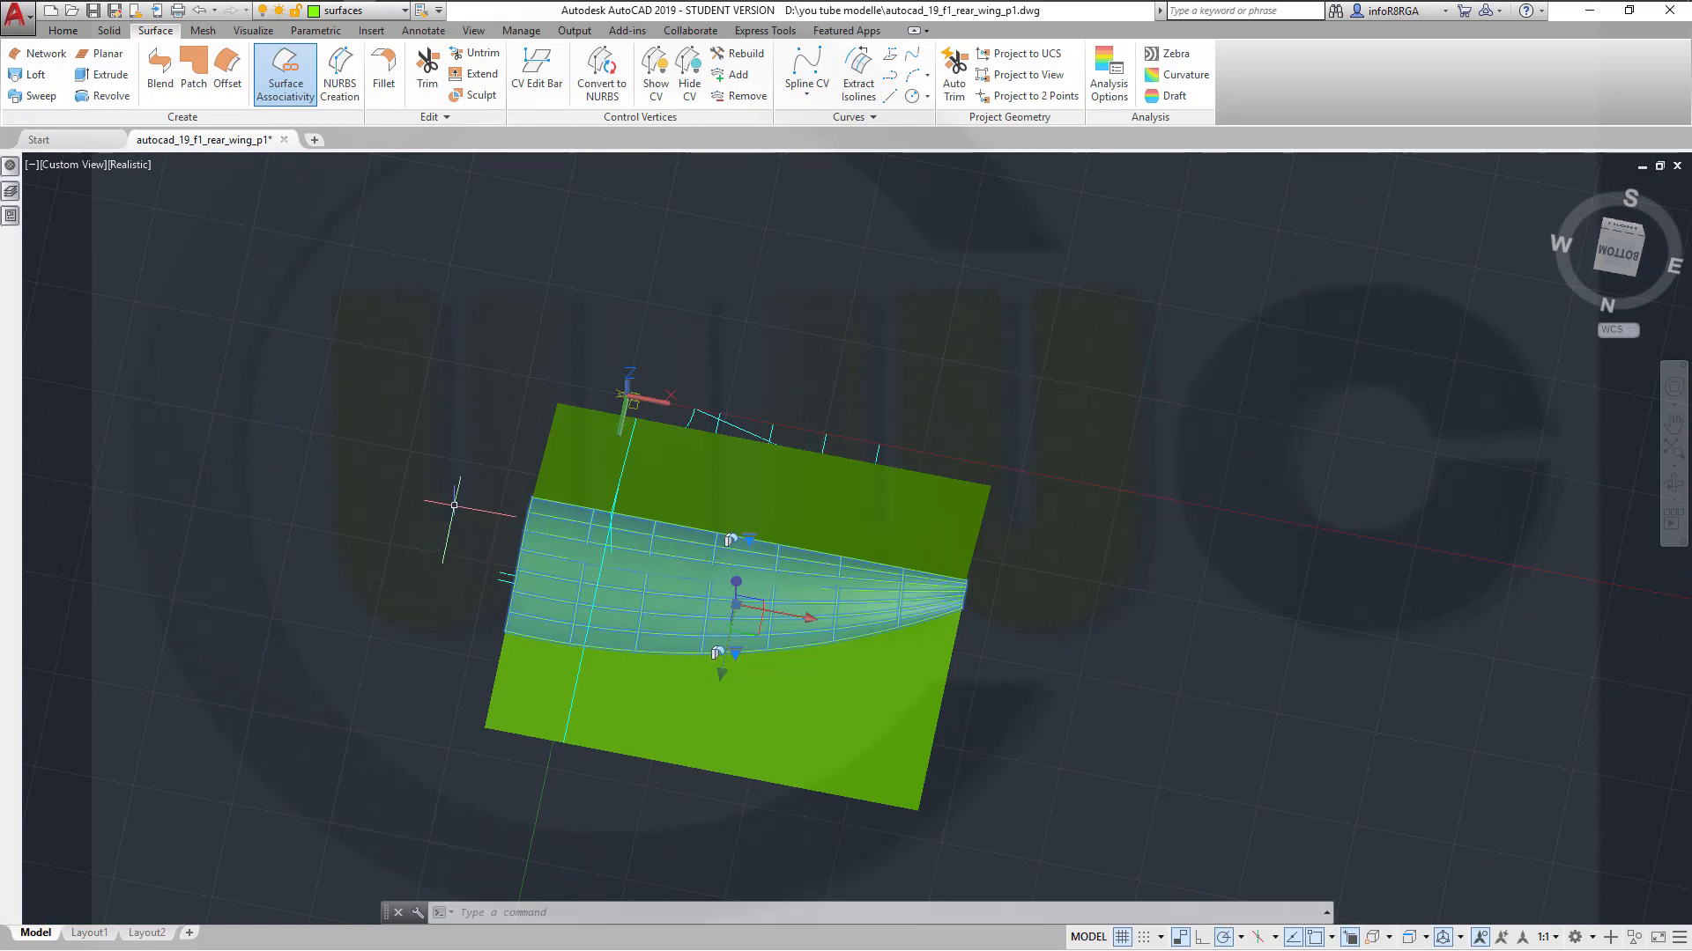
mouse_move(466, 509)
middle_mouse_down()
mouse_move(487, 563)
mouse_move(549, 550)
mouse_move(547, 600)
middle_mouse_up()
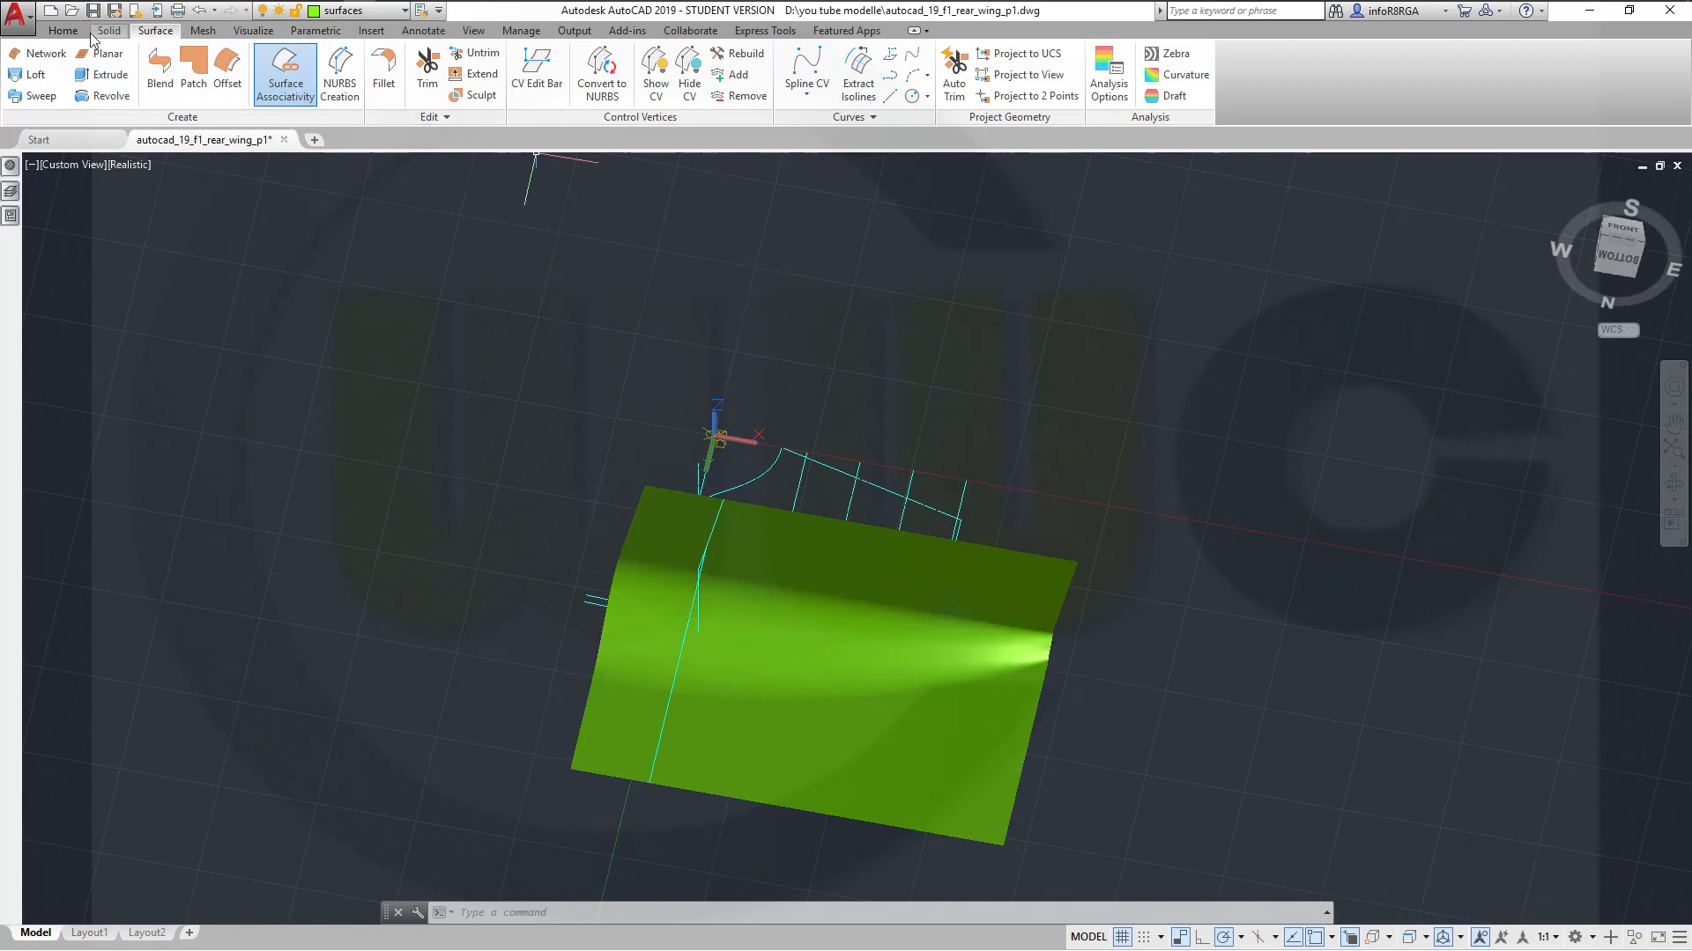
left_click(63, 31)
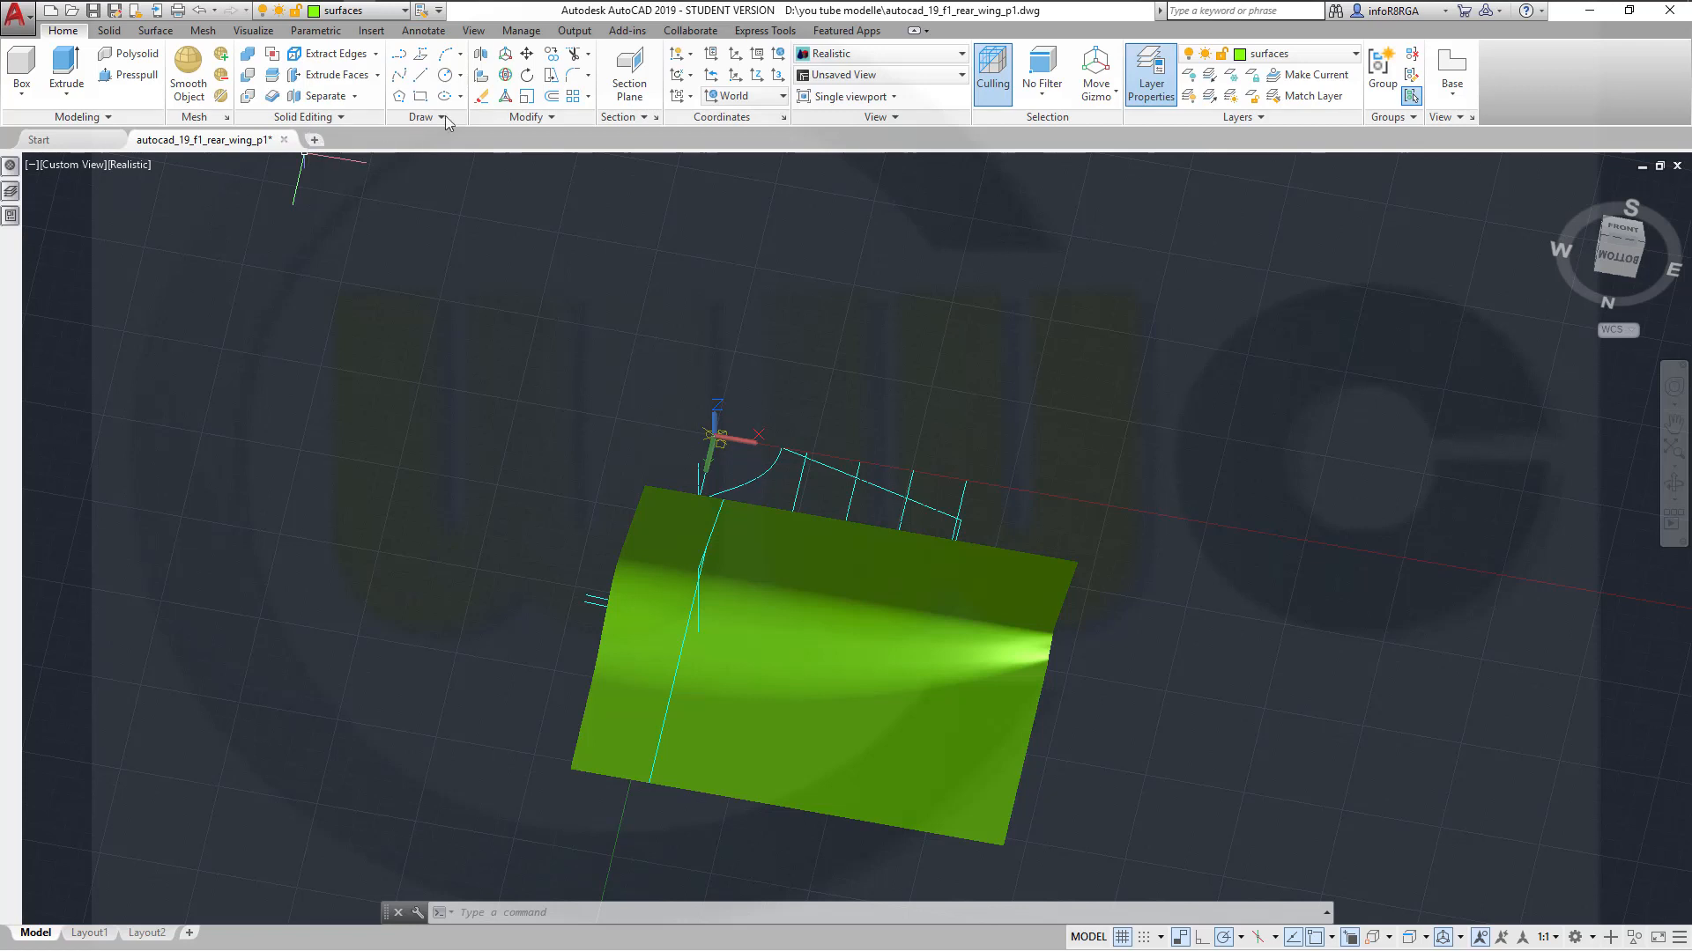
left_click(550, 97)
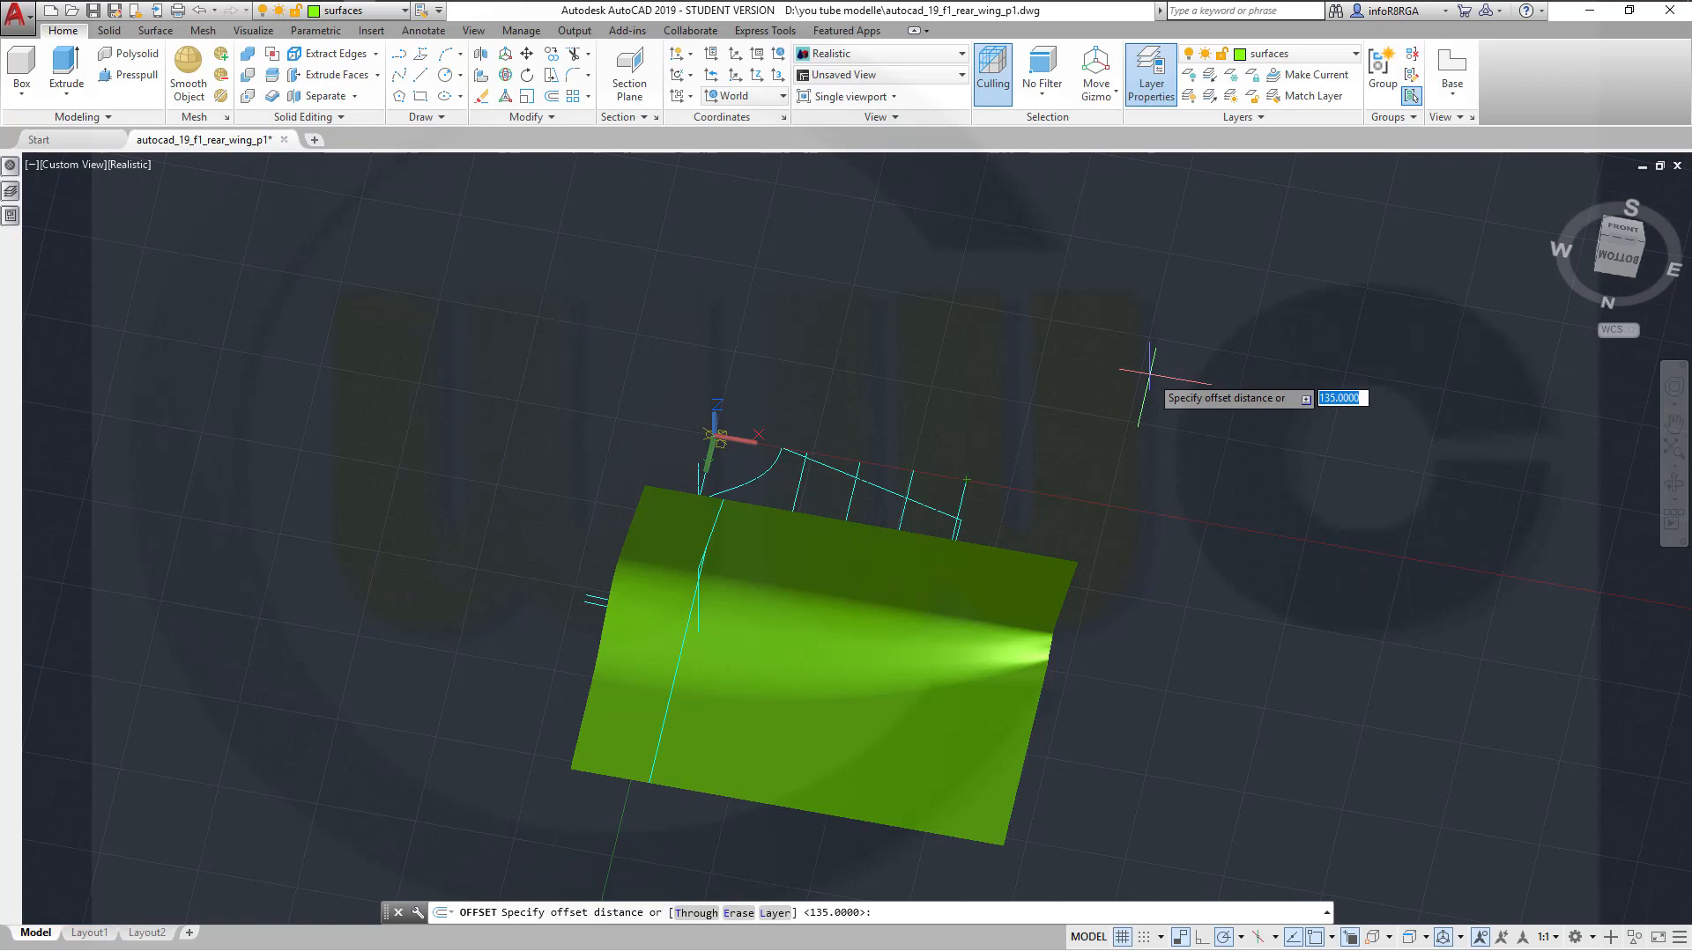
key("Escape")
Move the blend surface to layer 0
middle_click_drag(843, 438, 797, 524, "shift")
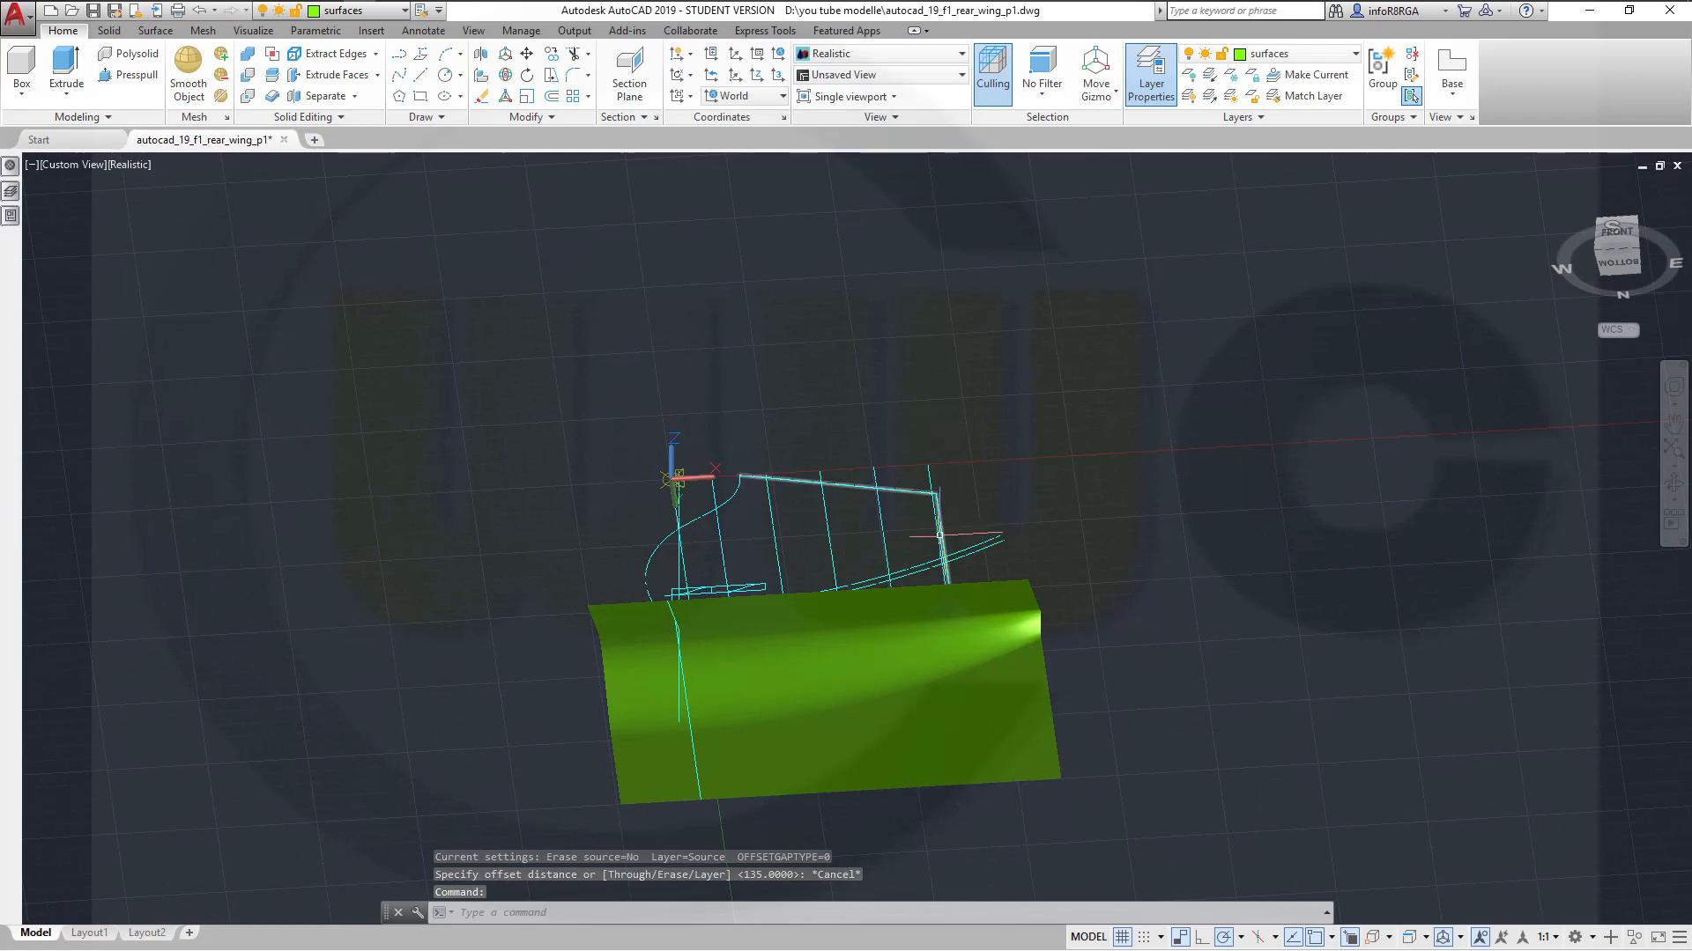
middle_click_drag(888, 385, 870, 247, "shift")
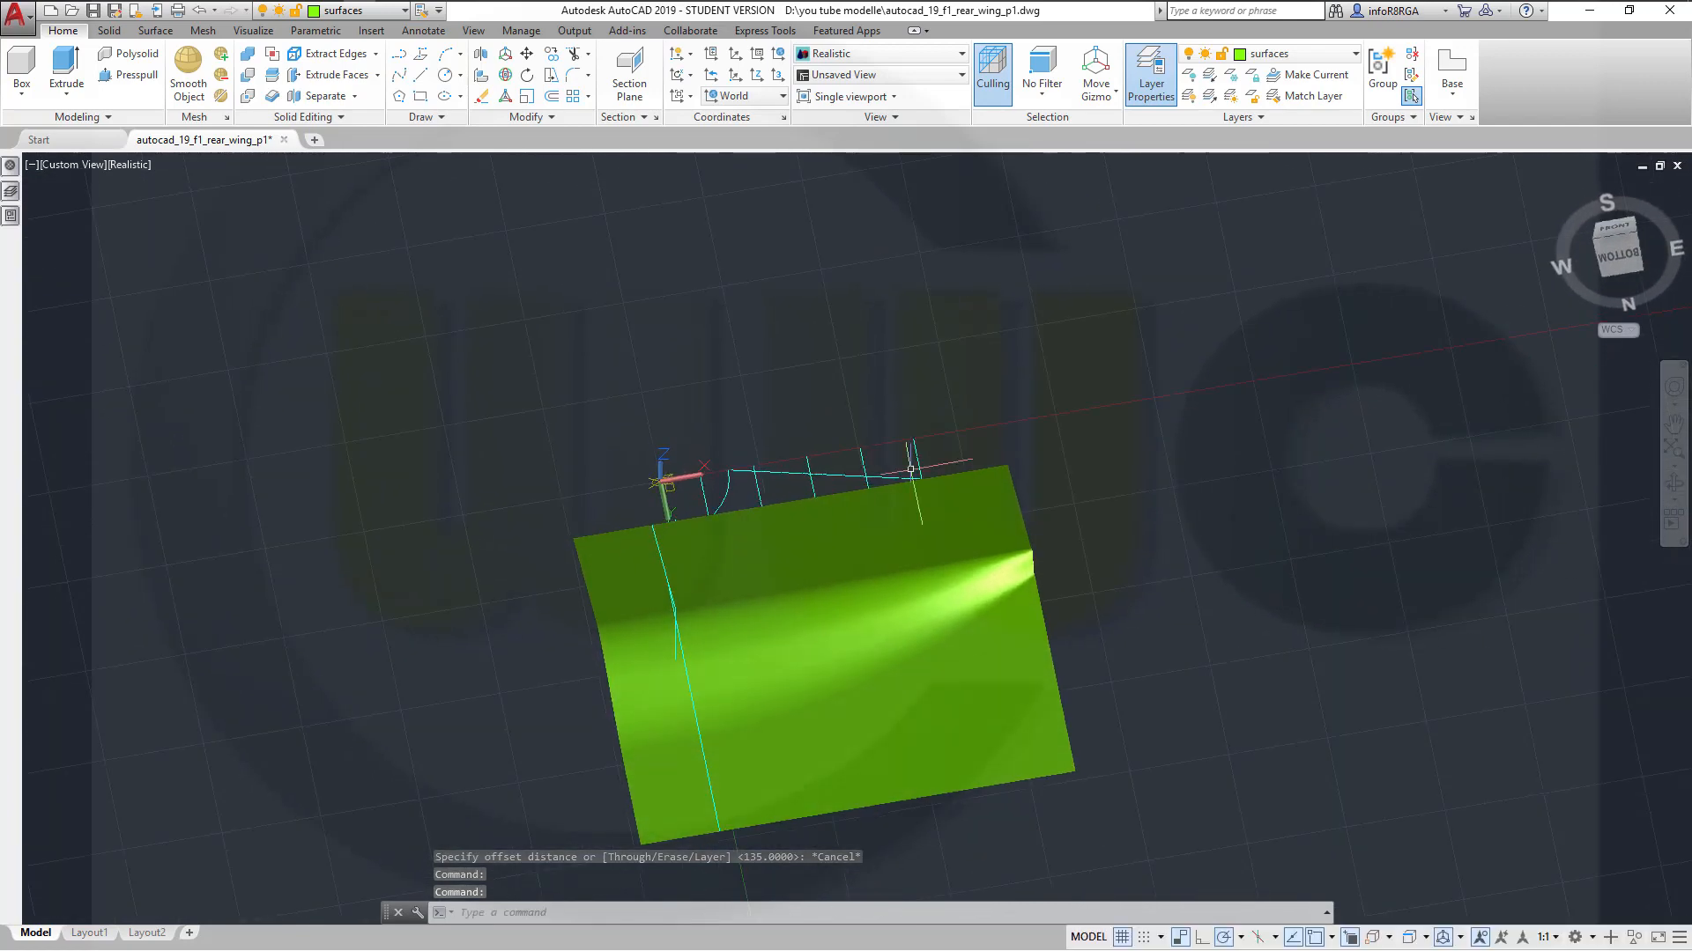
middle_click_drag(1198, 642, 1201, 525, "shift")
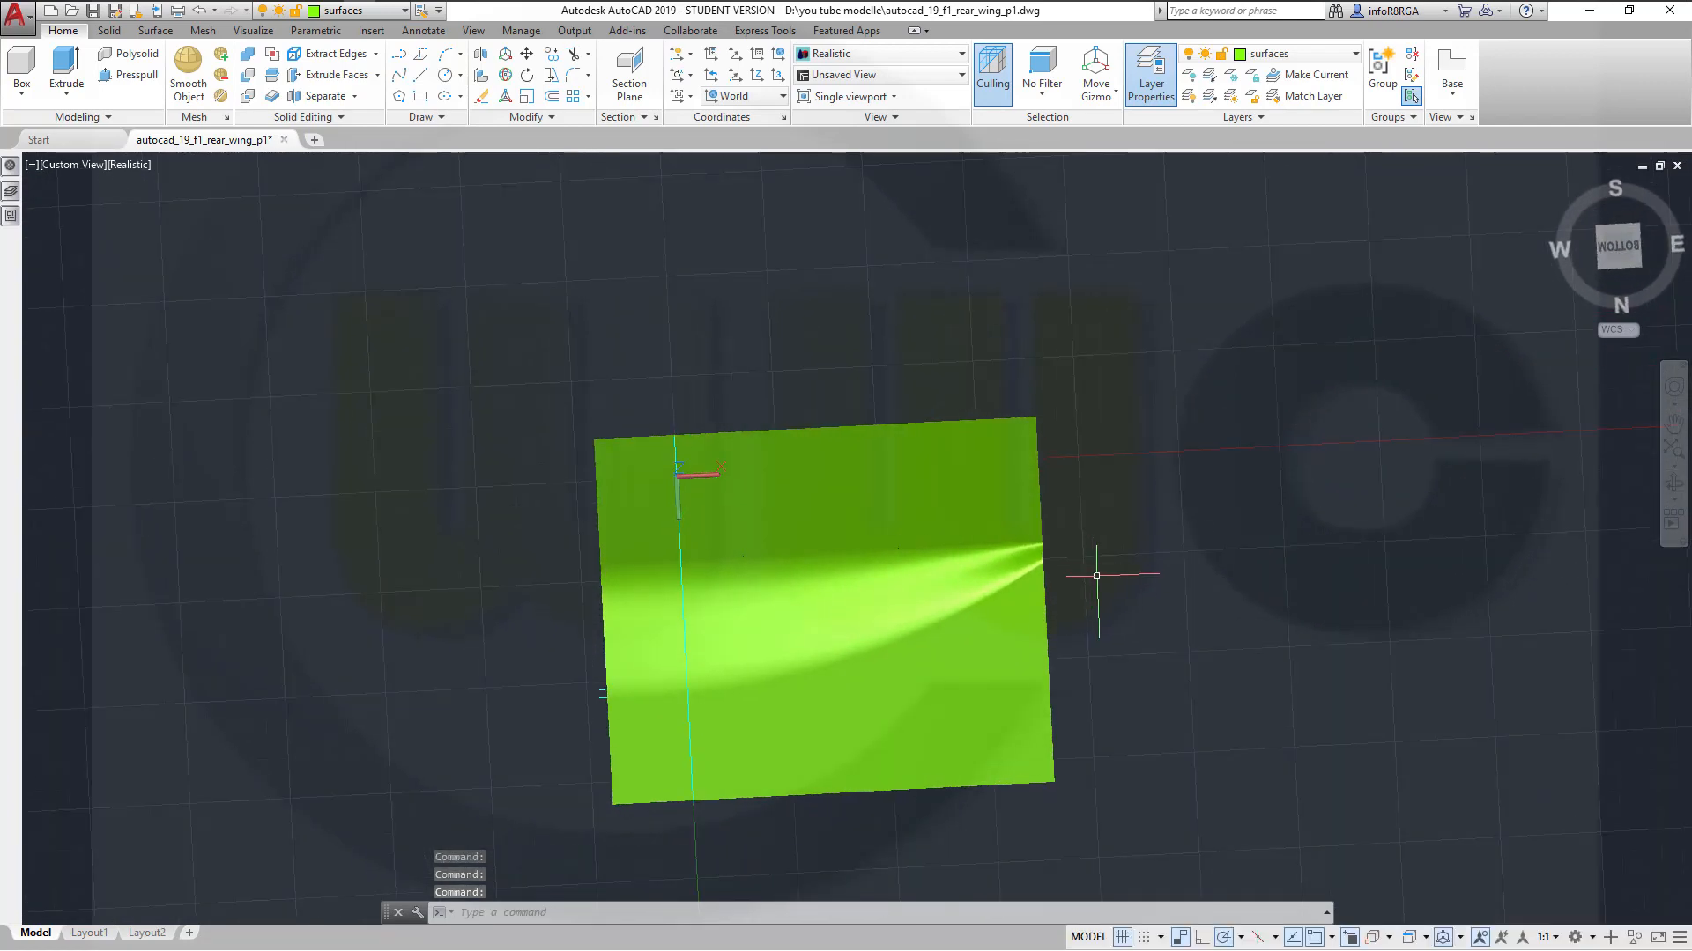
middle_click_drag(1095, 574, 827, 770)
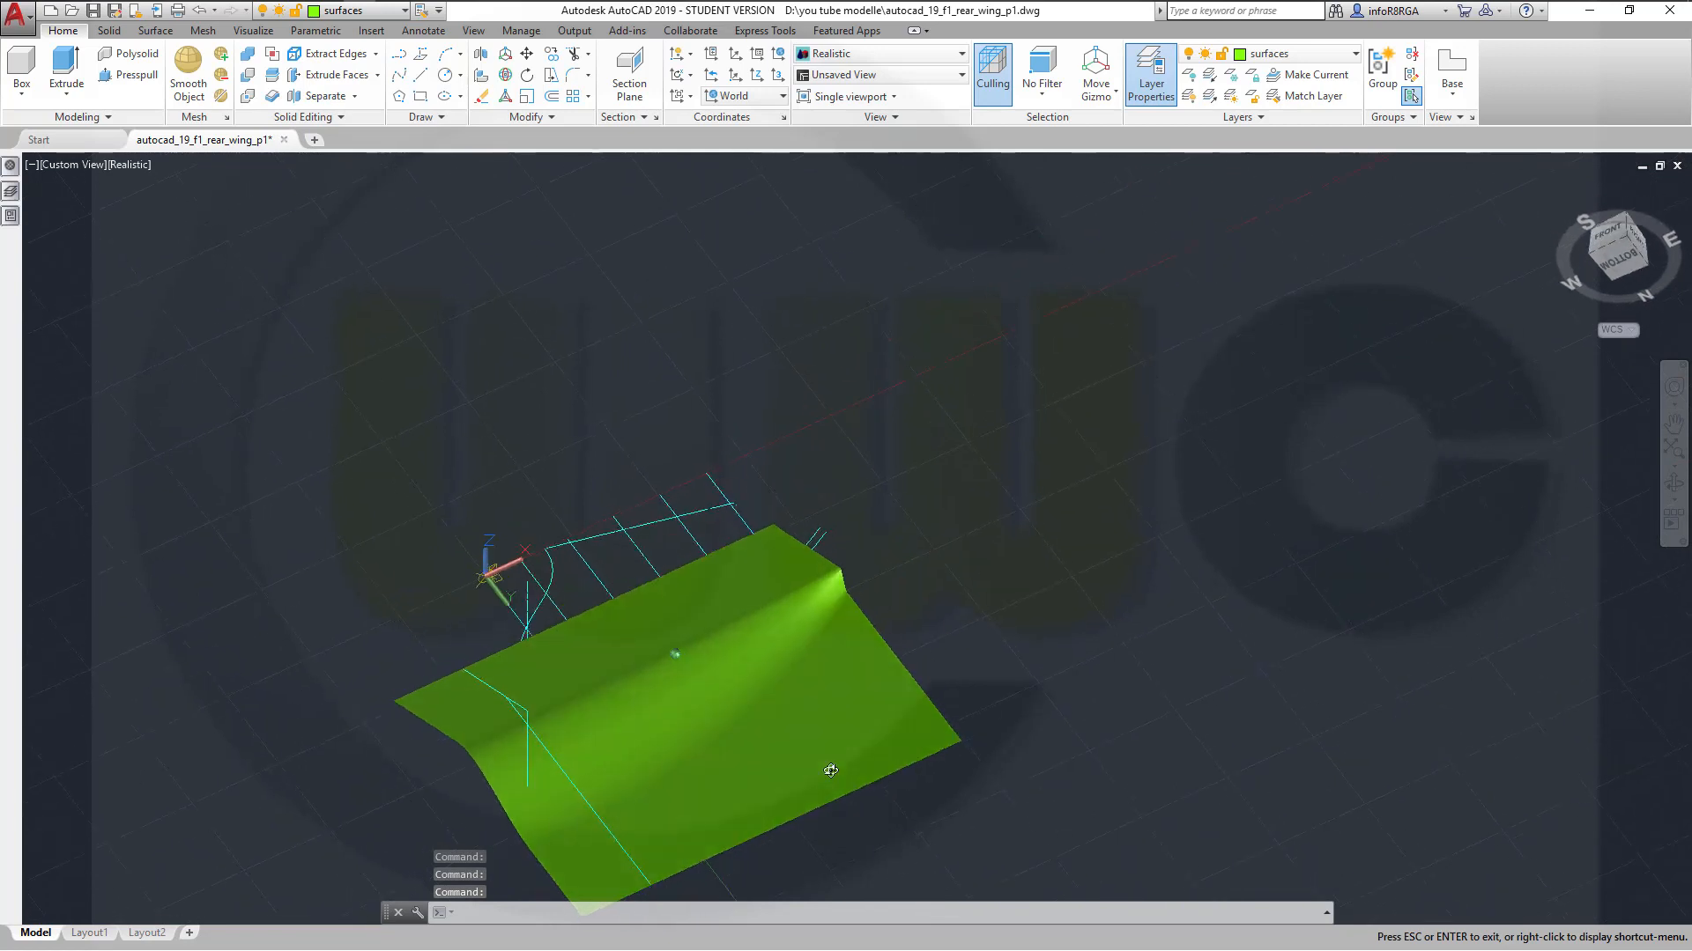
left_click(675, 653)
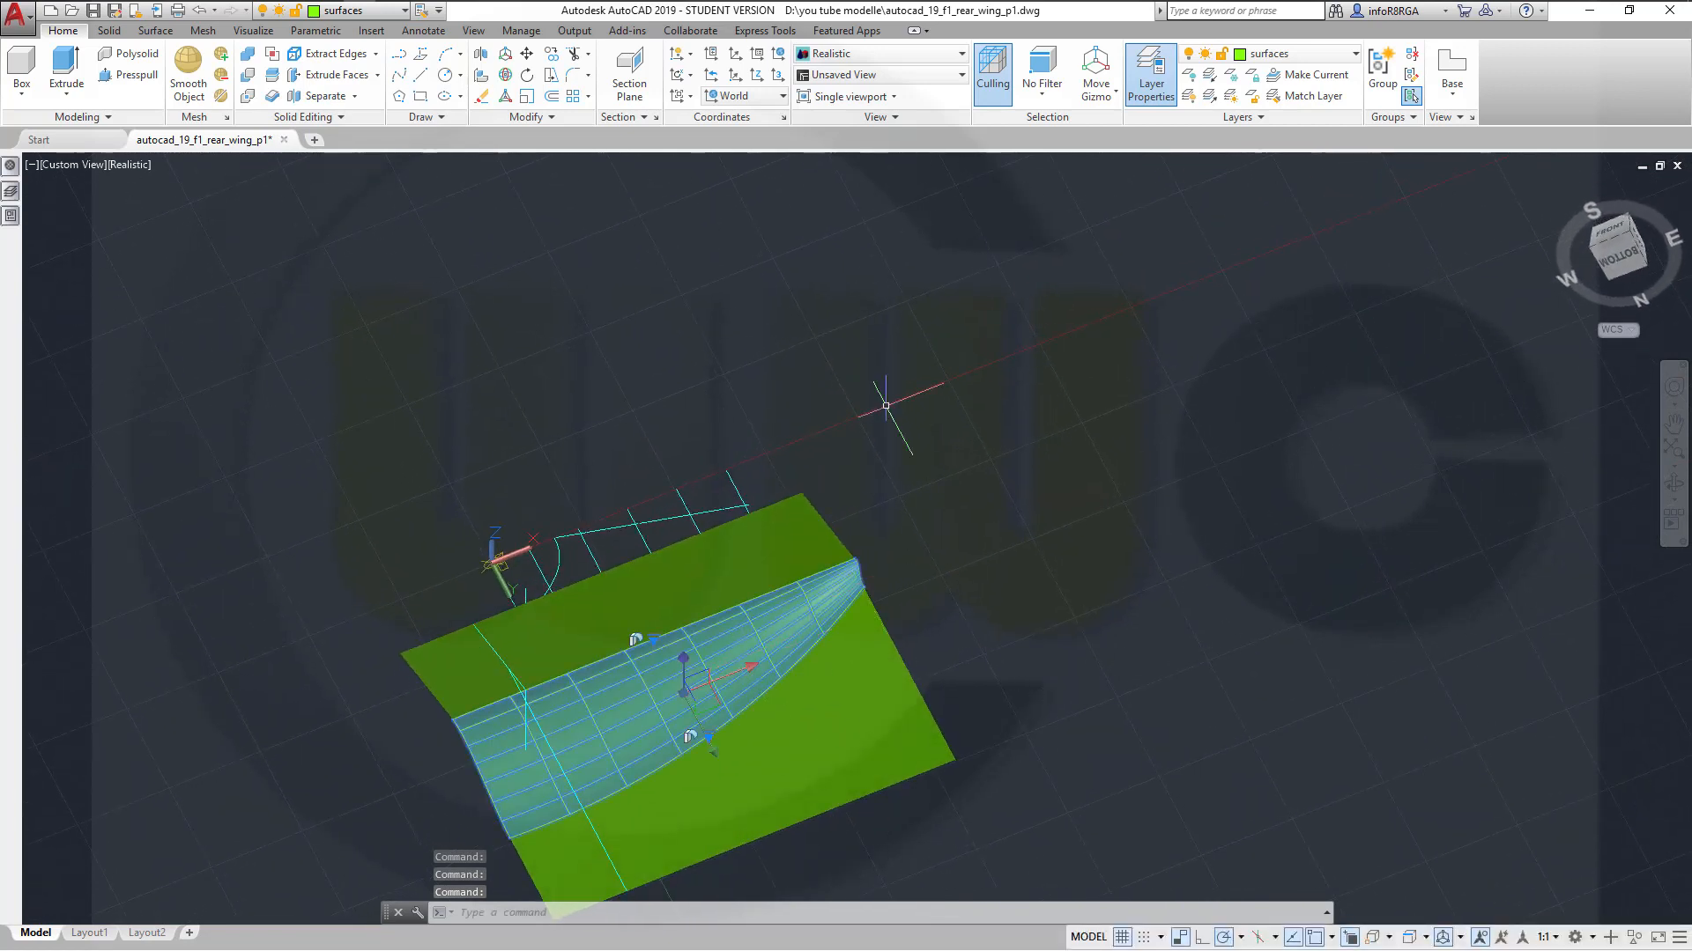
left_click(404, 10)
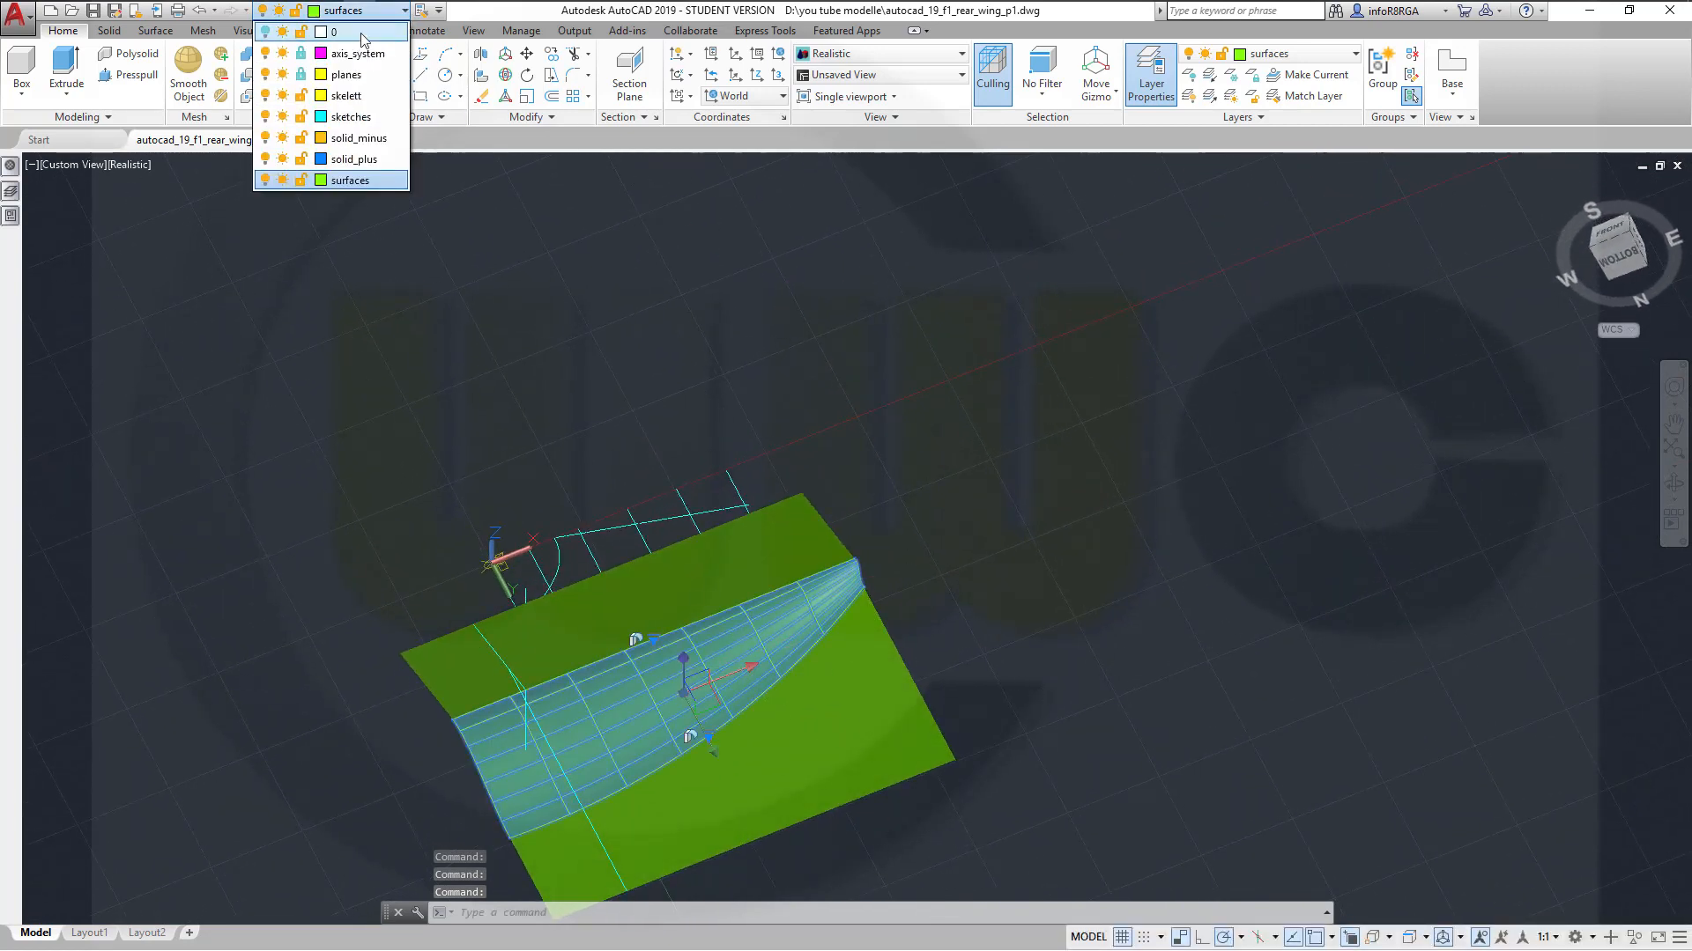
left_click(387, 33)
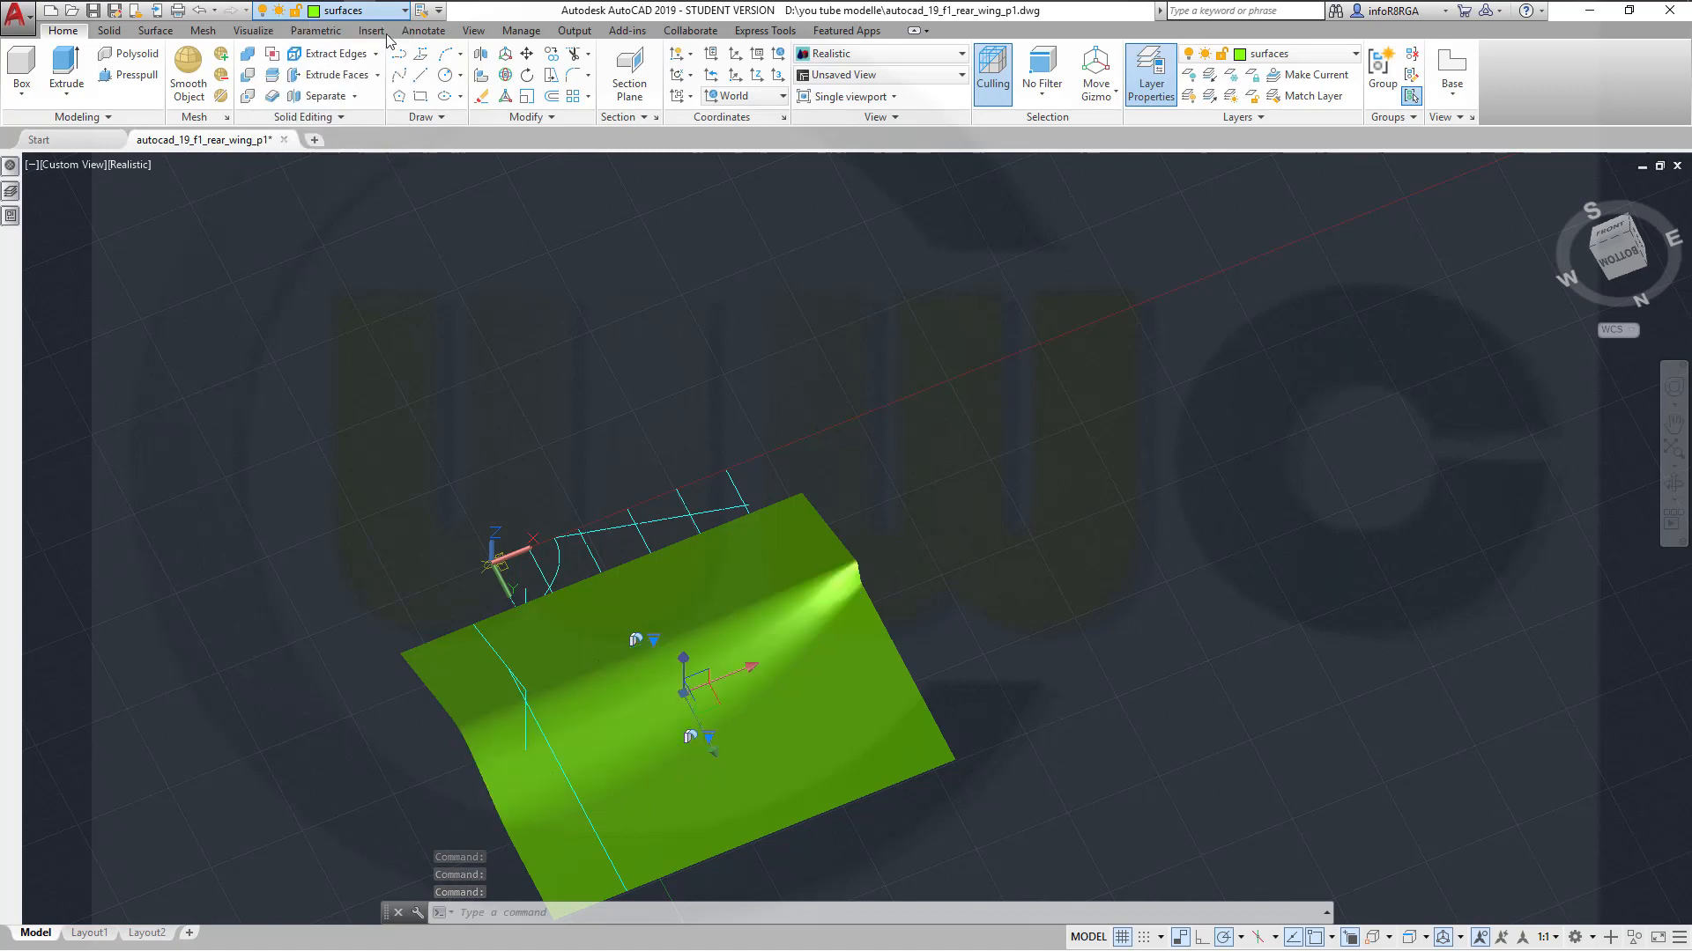
left_click(945, 501)
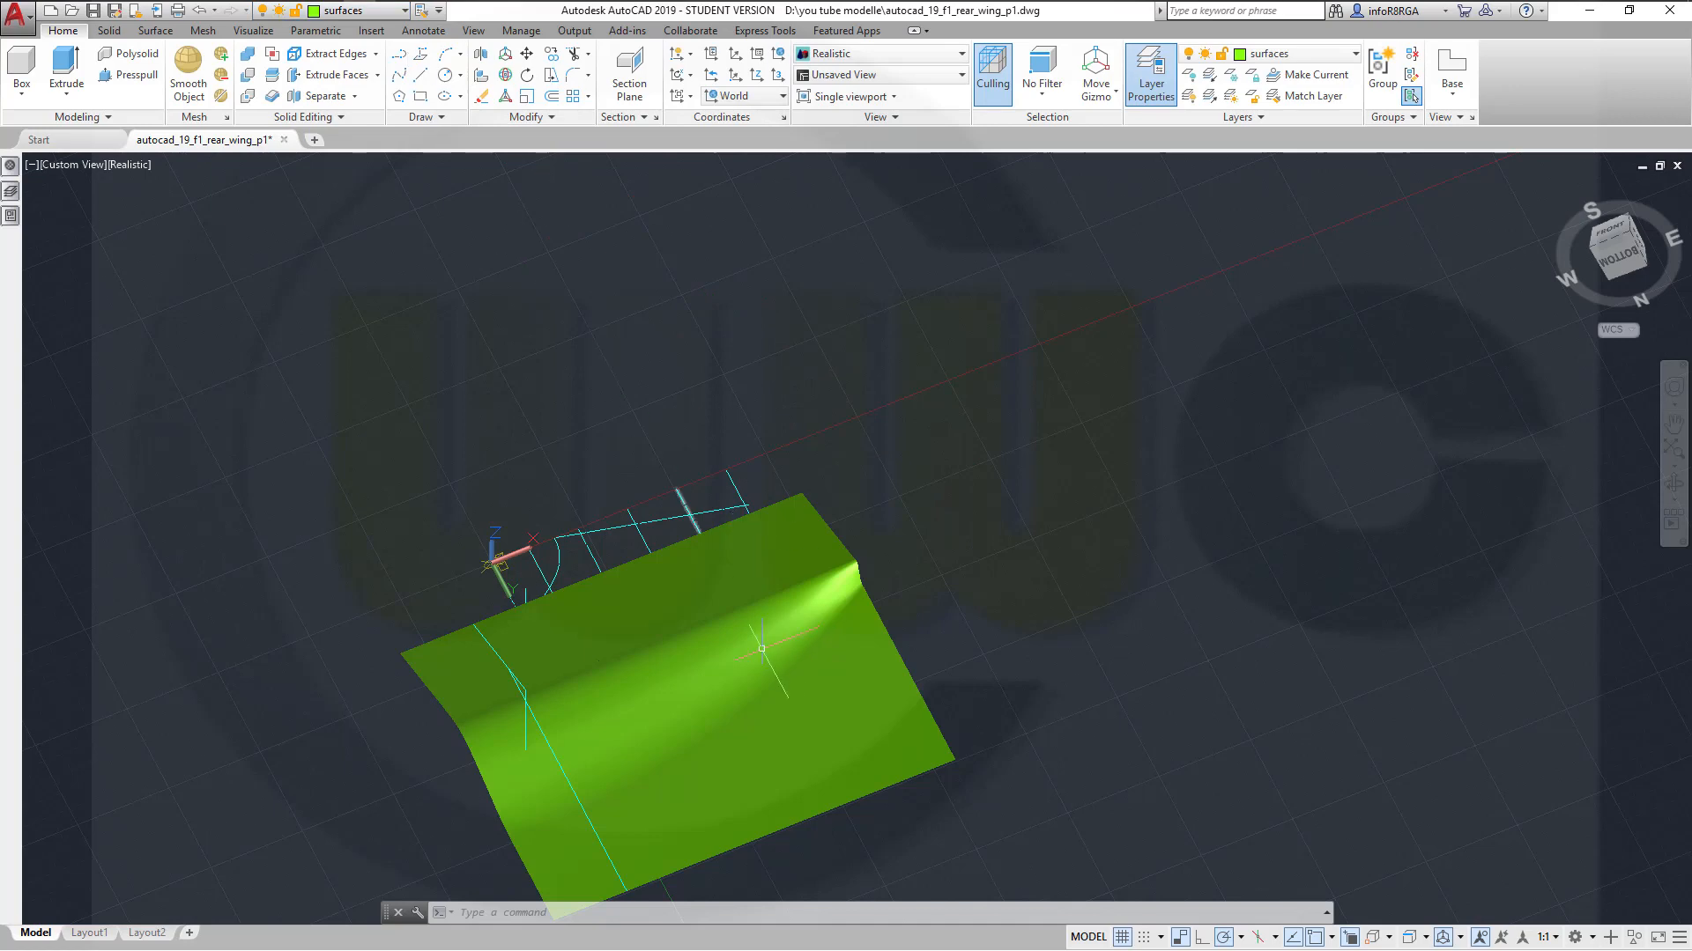
Rotate the user coordinate system 90 degrees around its X axis, using its Y axis grip
middle_click_drag(890, 568, 463, 423, "shift")
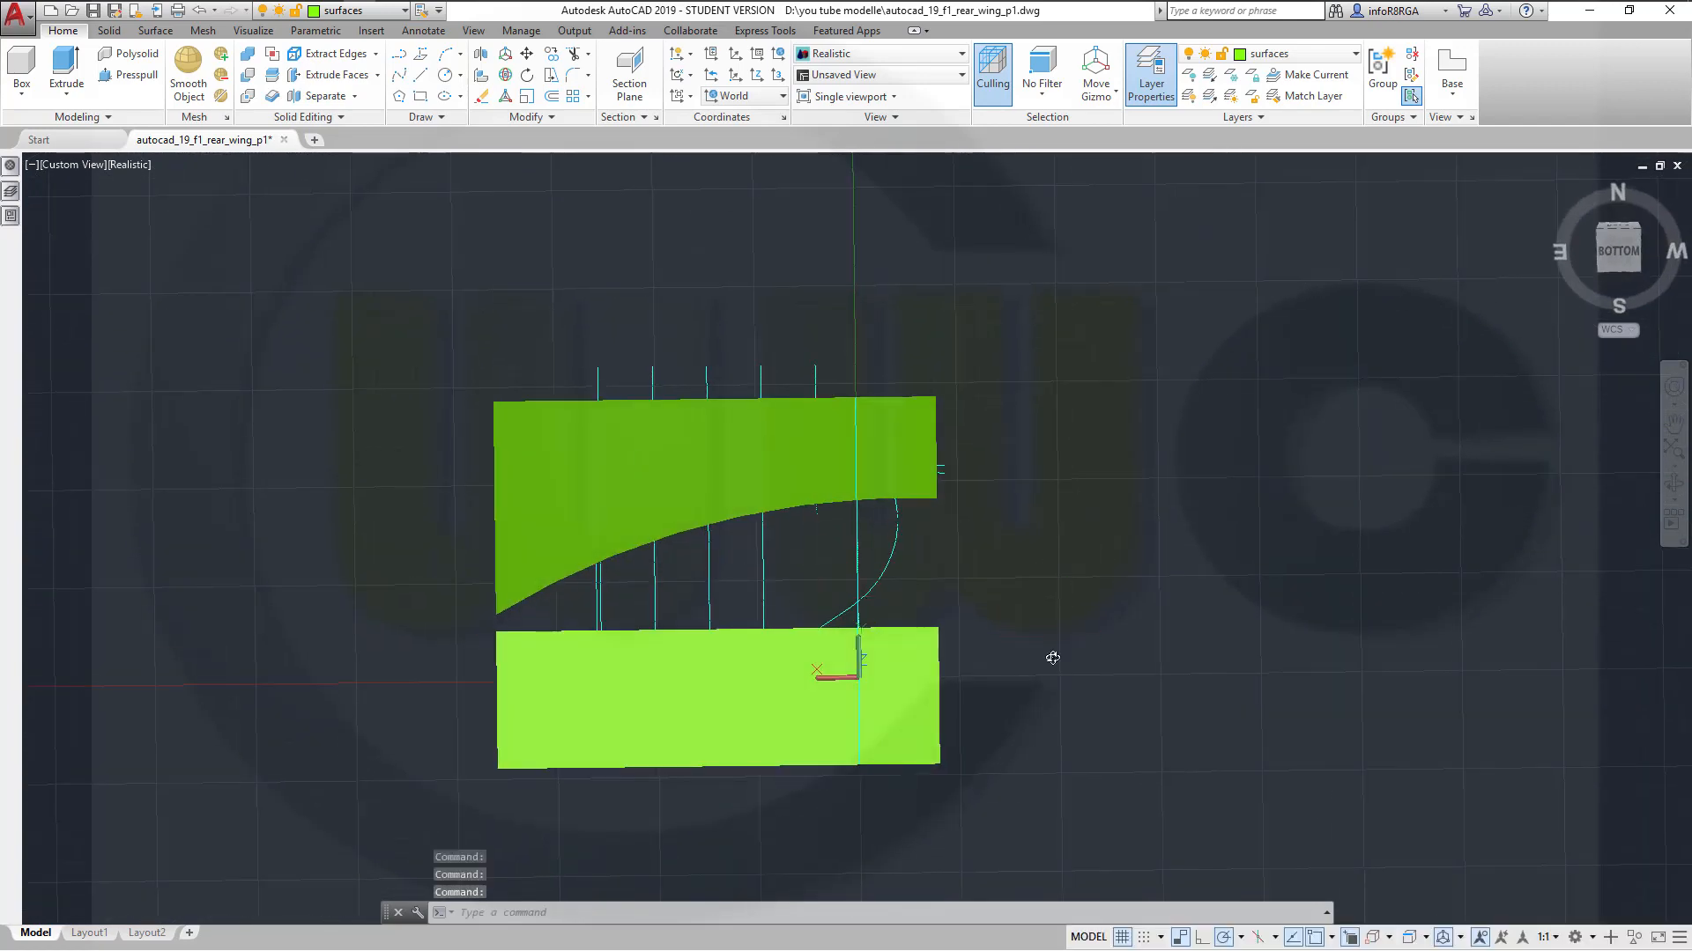
middle_click_drag(1053, 658, 456, 578, "shift")
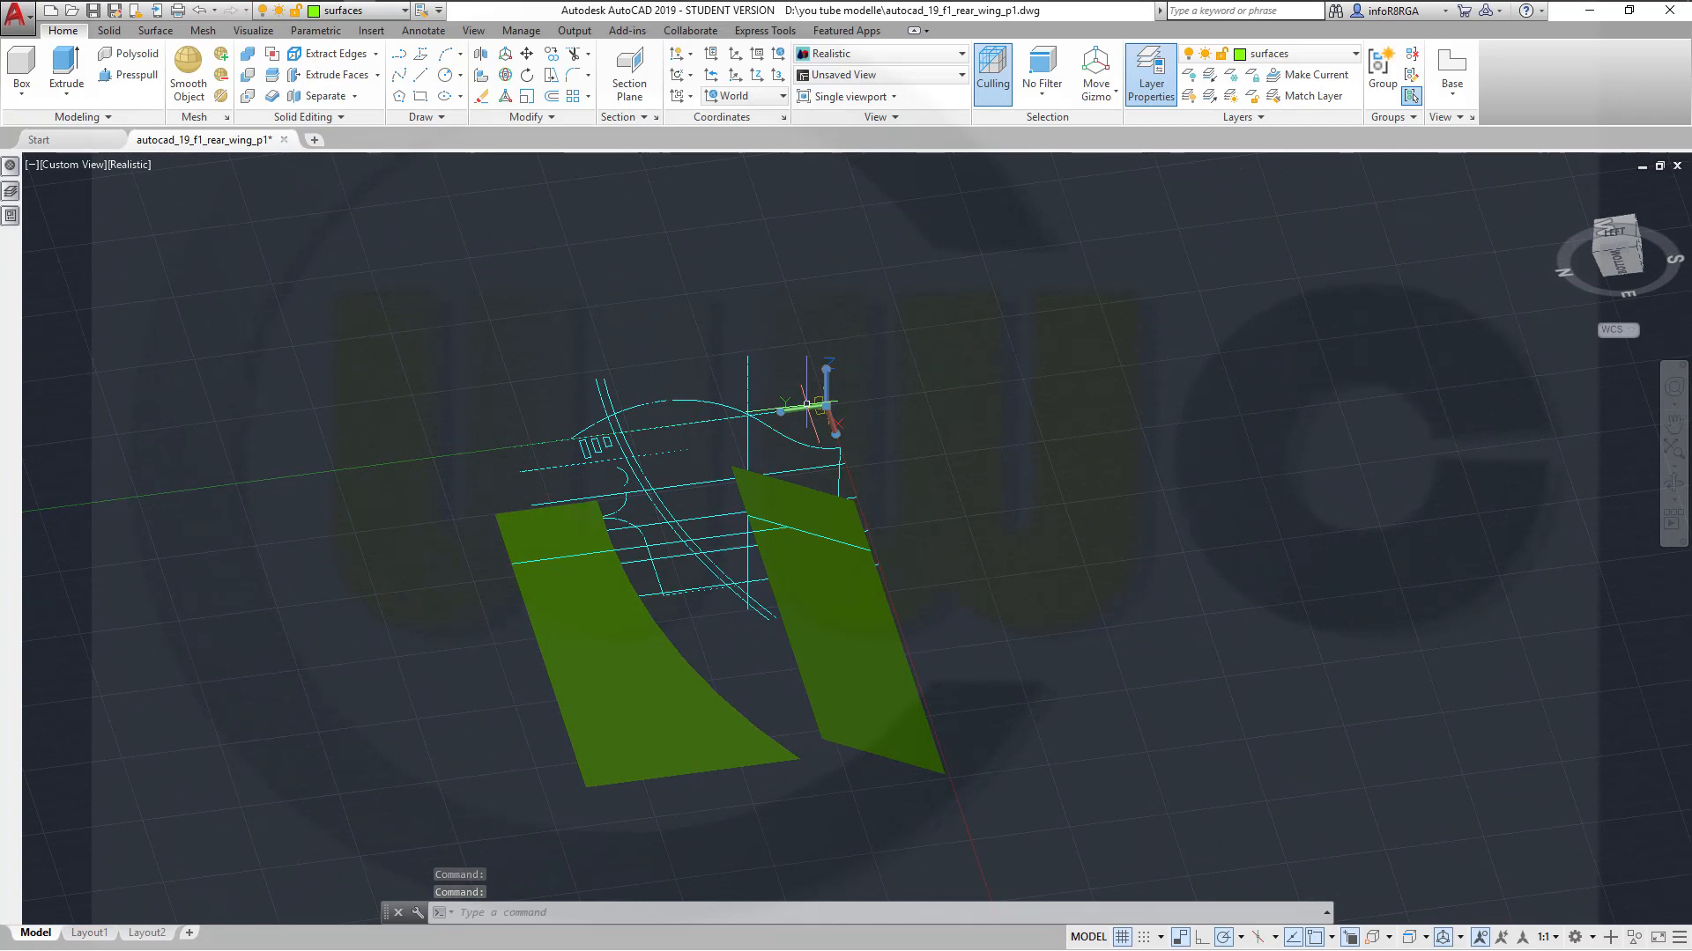
mouse_move(780, 410)
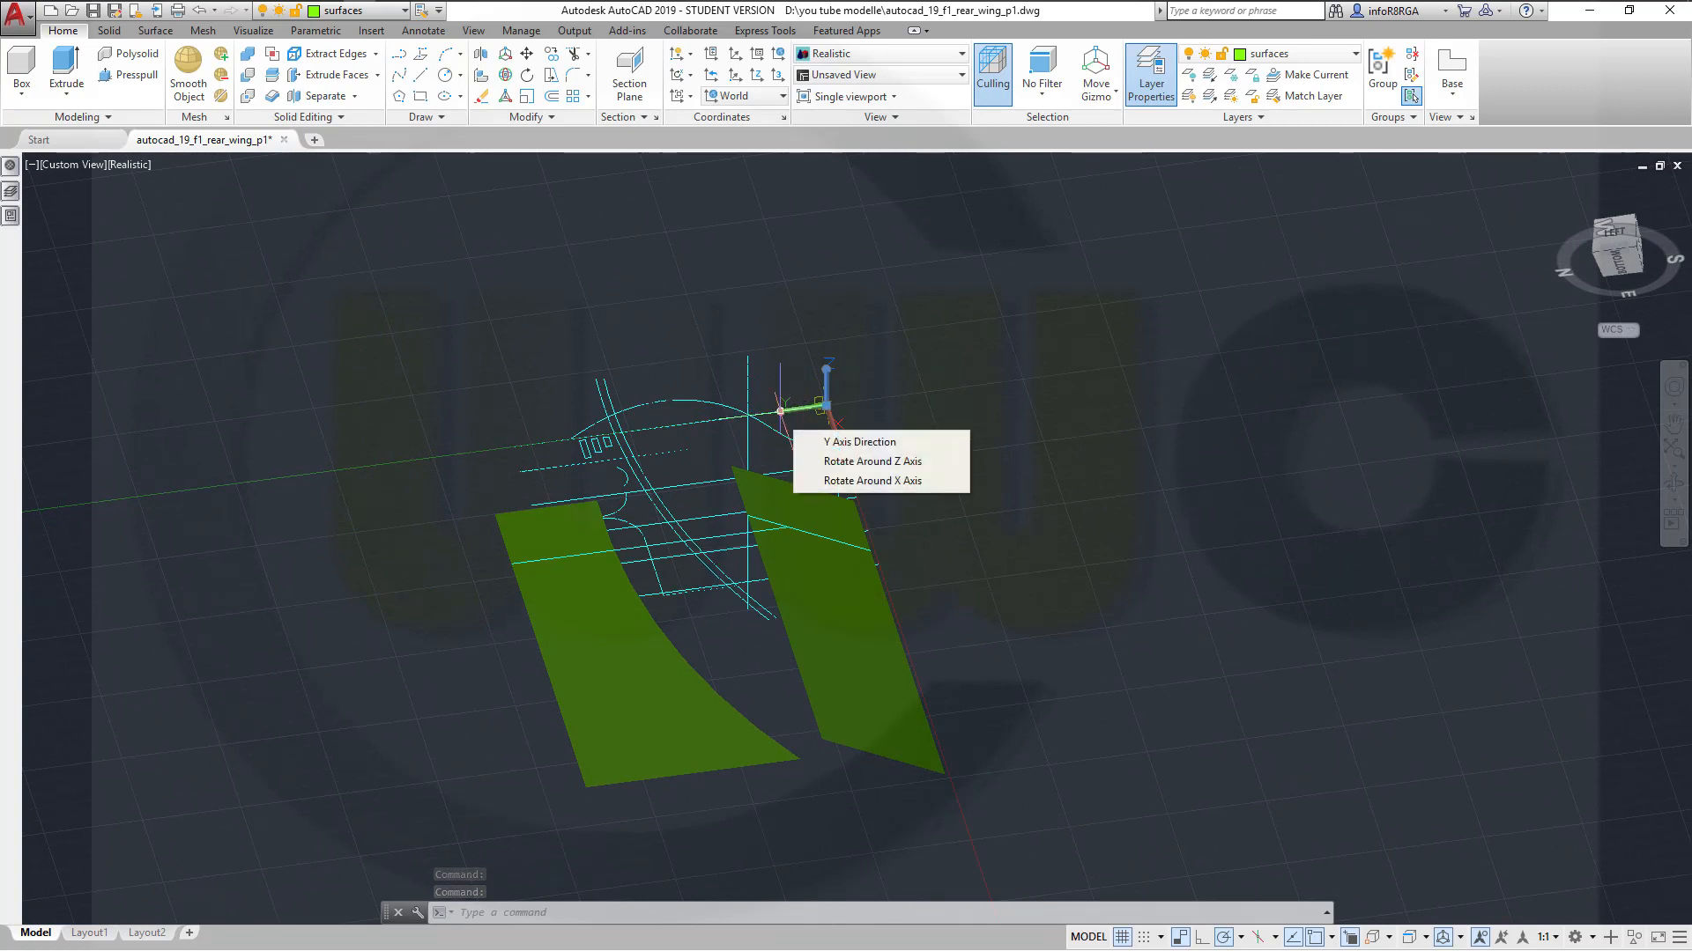
left_click(869, 480)
key("Return")
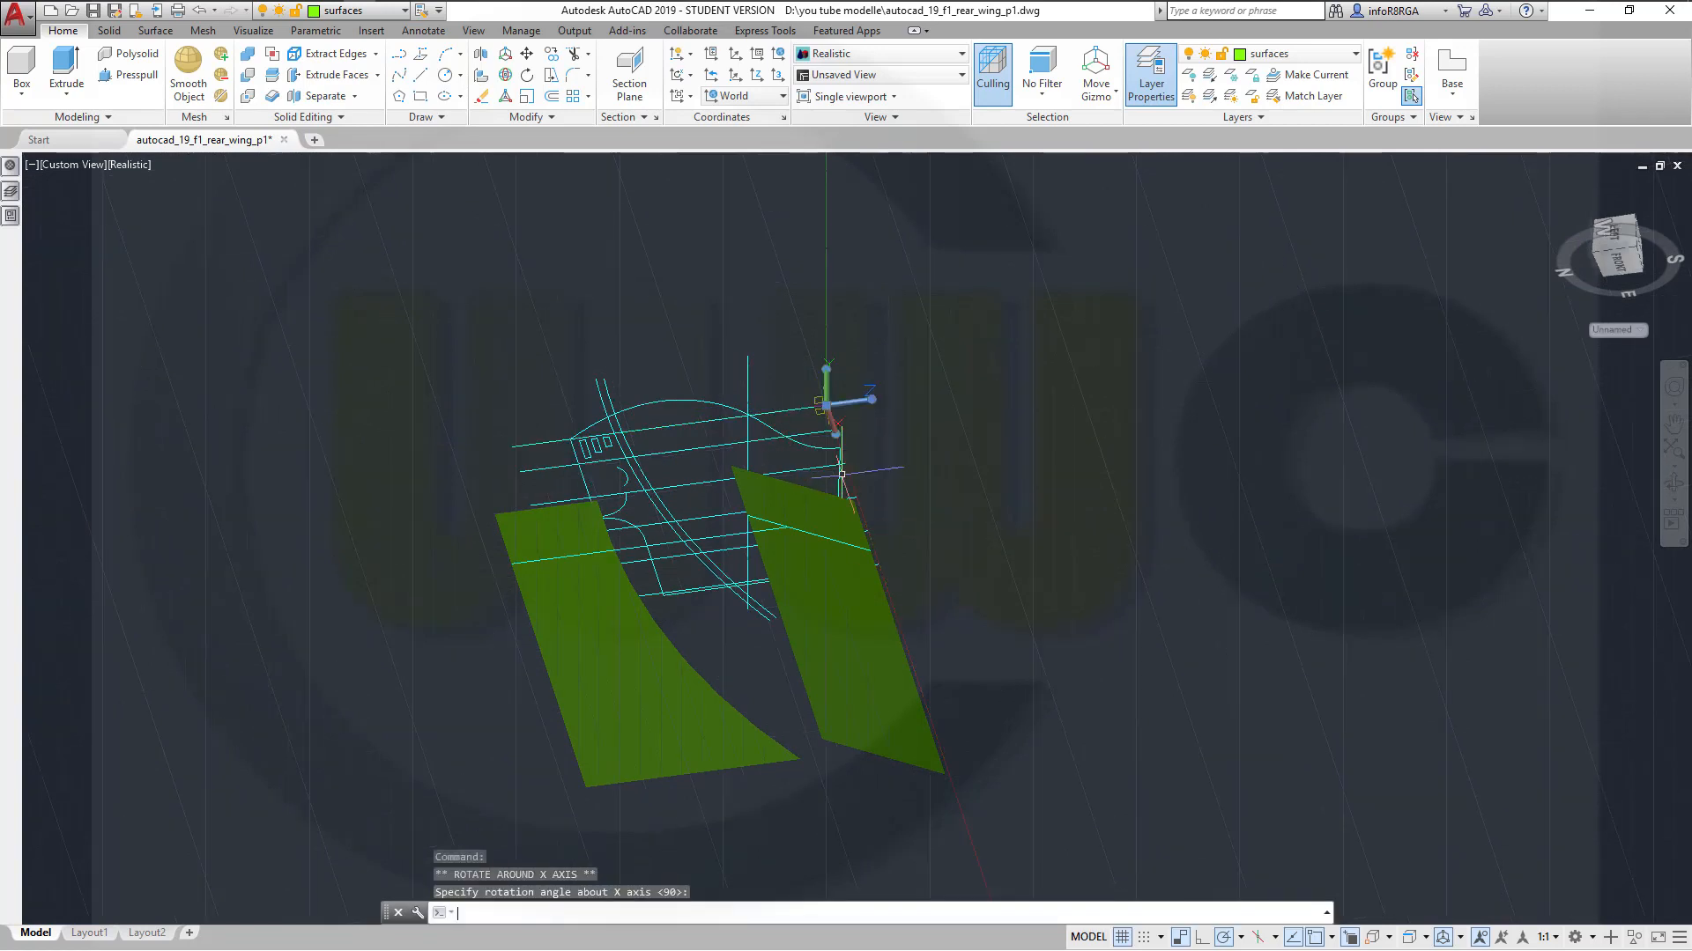
key("Escape")
Extrude the outer S-shaped curve of the small rectangular profile sketch as a surface, 700 towards the large trimmed surface
middle_click_drag(995, 441, 910, 664, "shift")
scroll(909, 665, "up", 6)
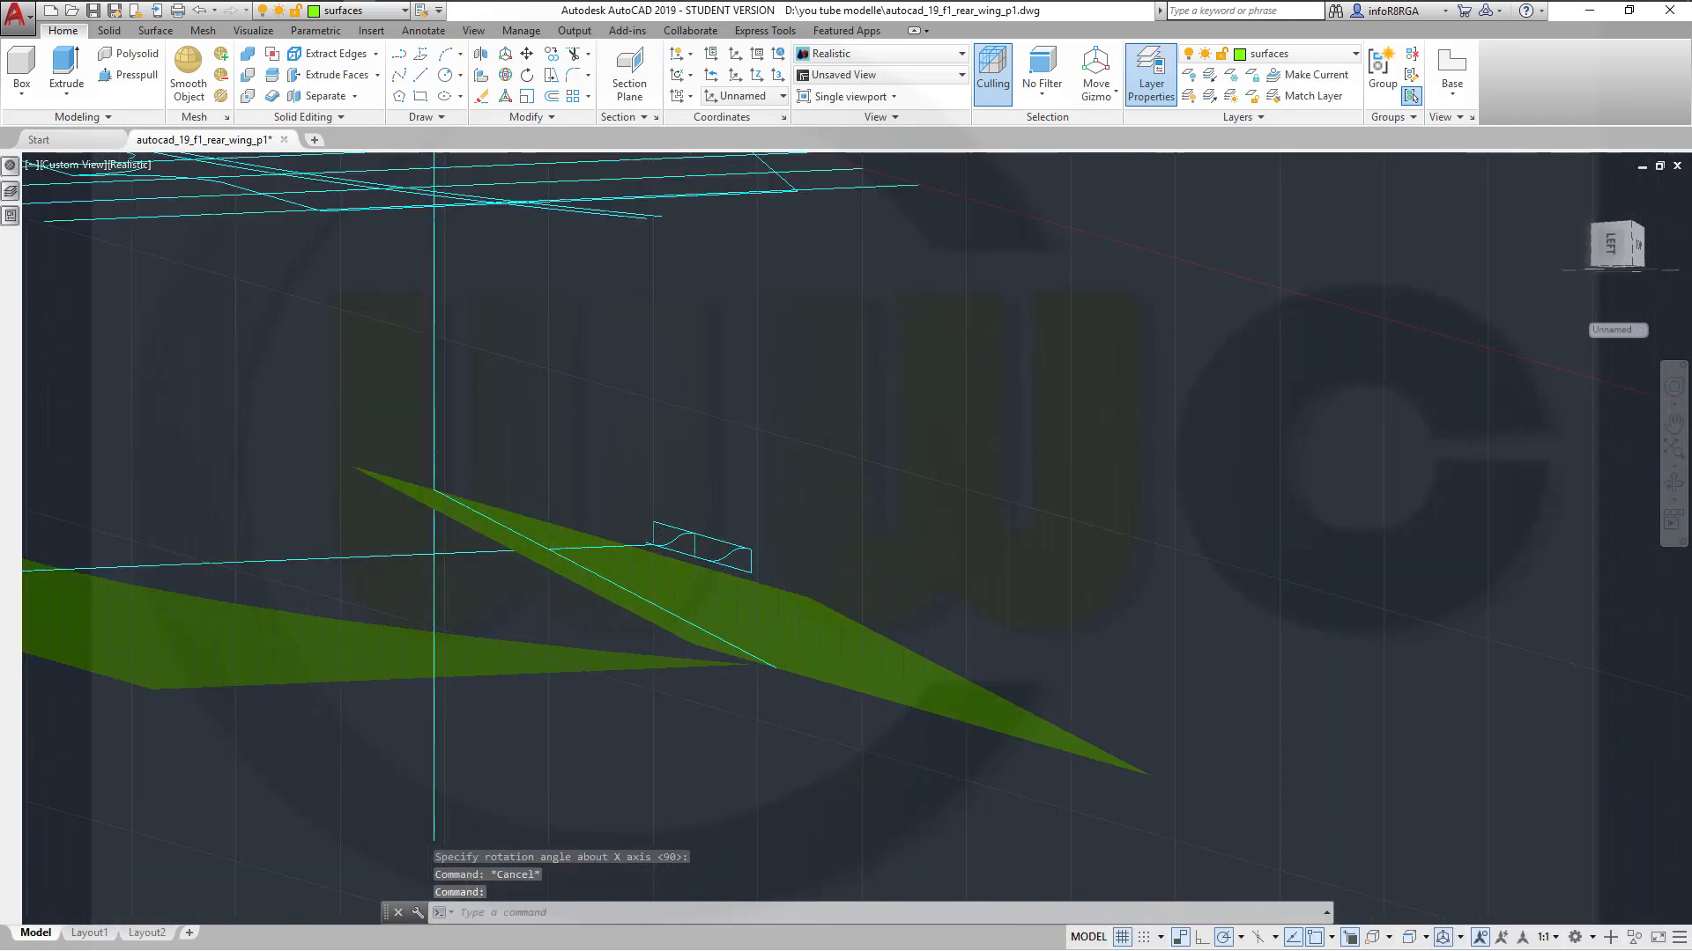
scroll(788, 436, "down", 4)
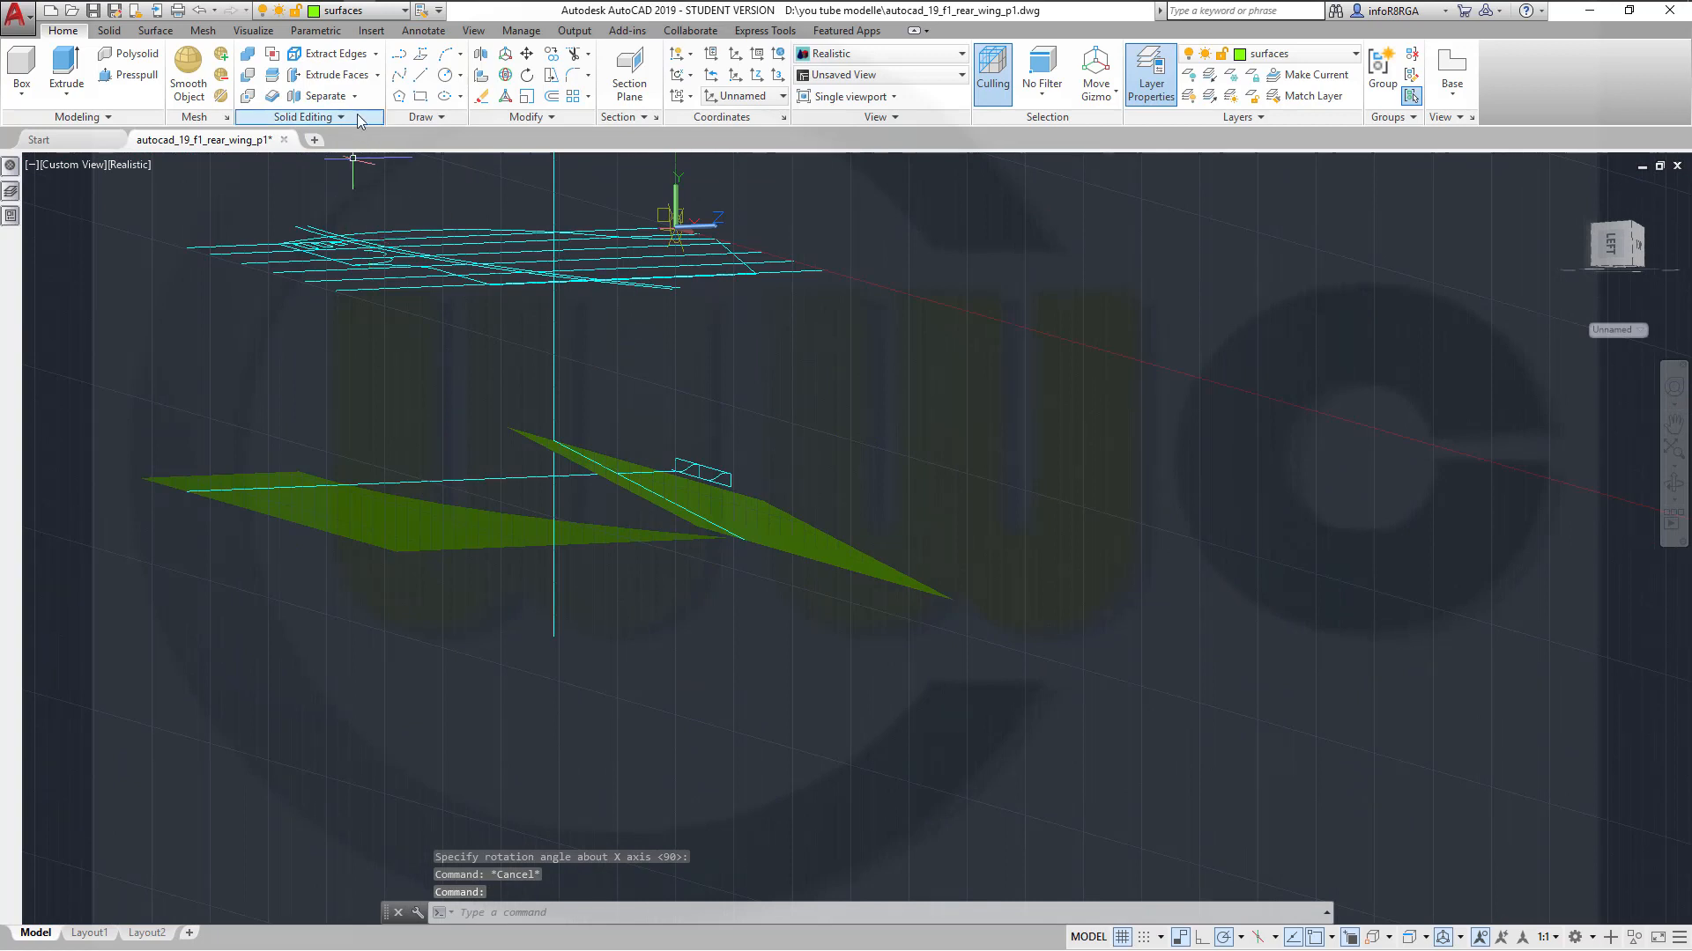
left_click(154, 34)
left_click(97, 76)
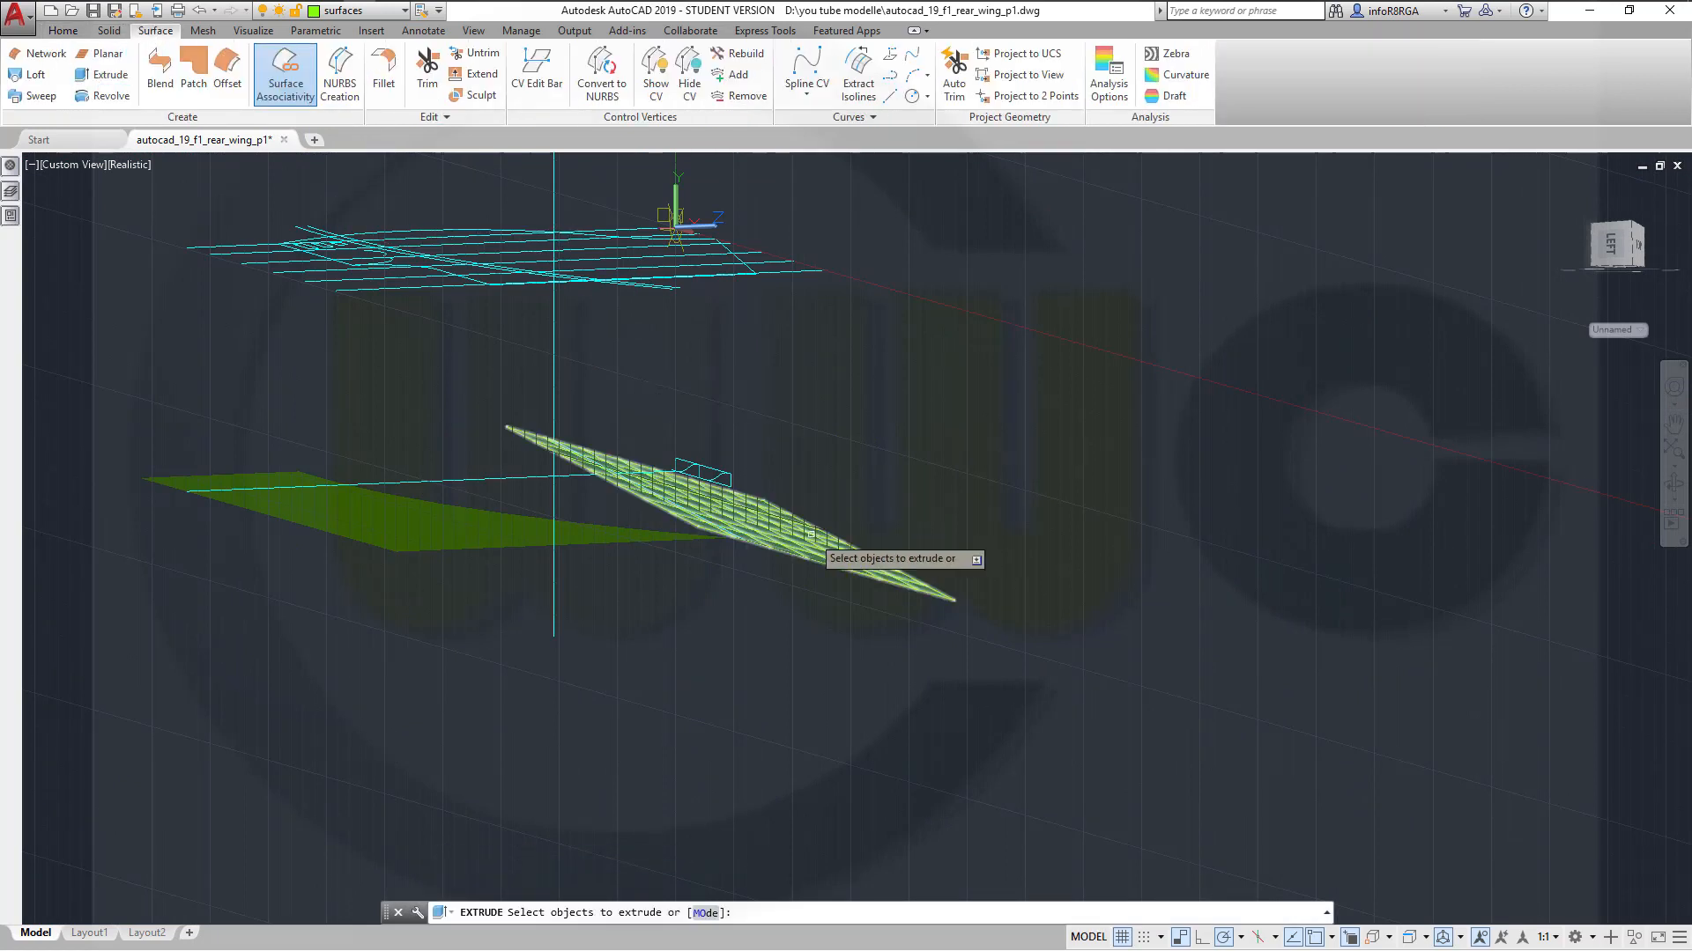
scroll(805, 520, "up", 2)
scroll(625, 437, "up", 3)
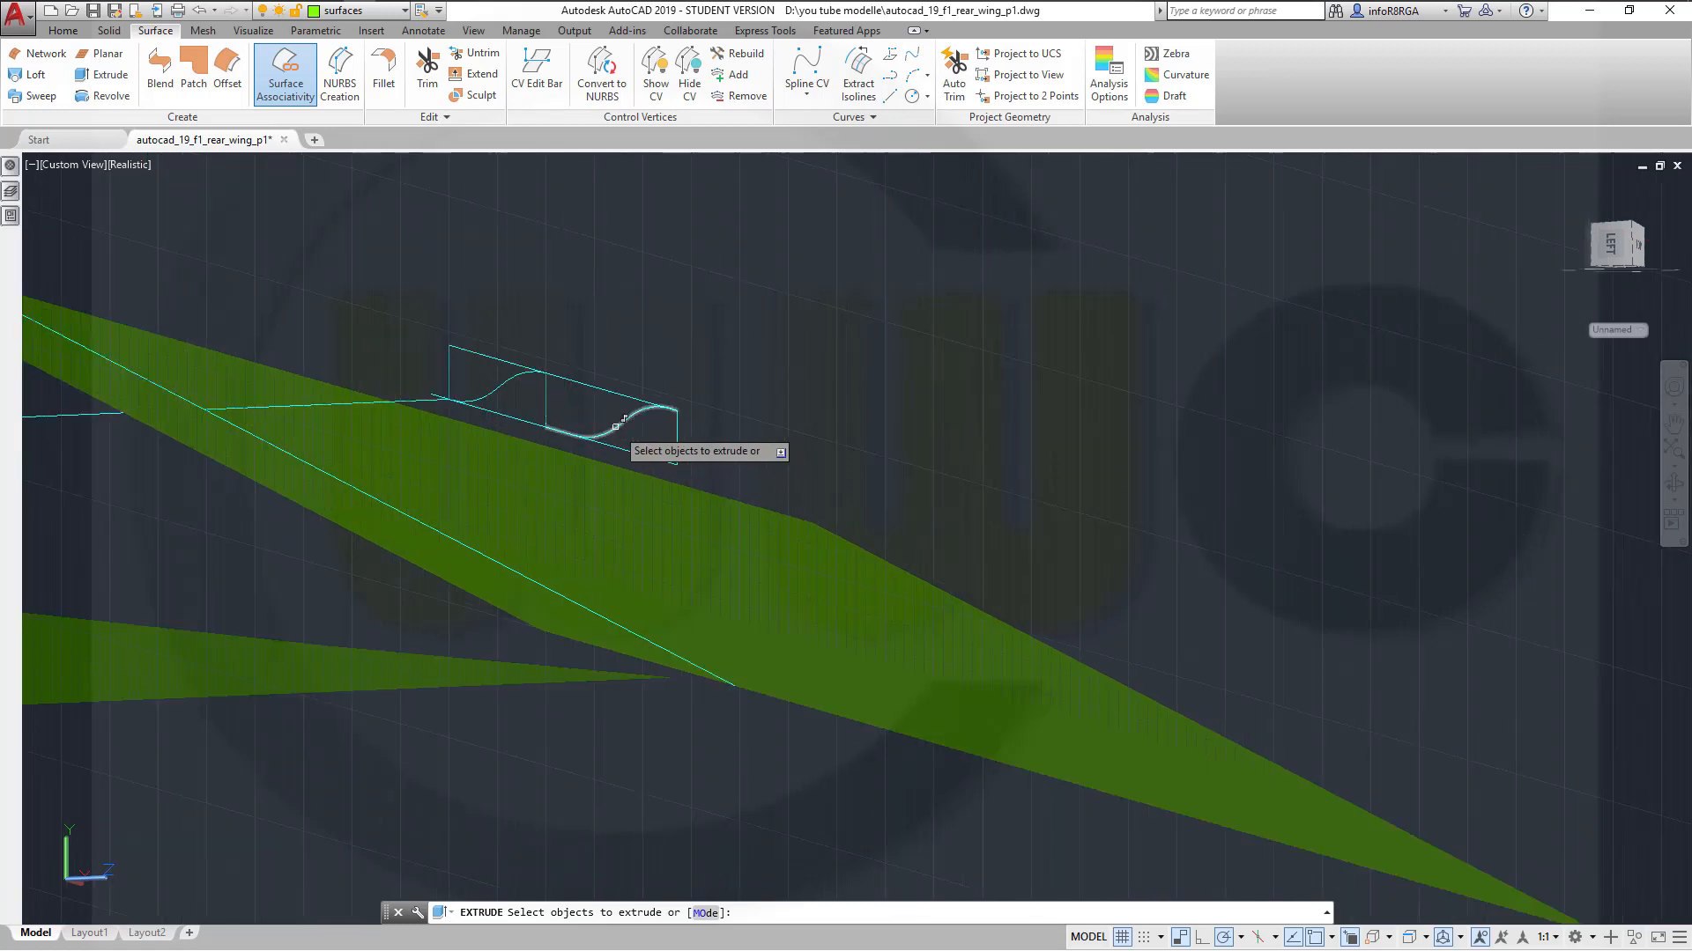
left_click(617, 430)
right_click(766, 325)
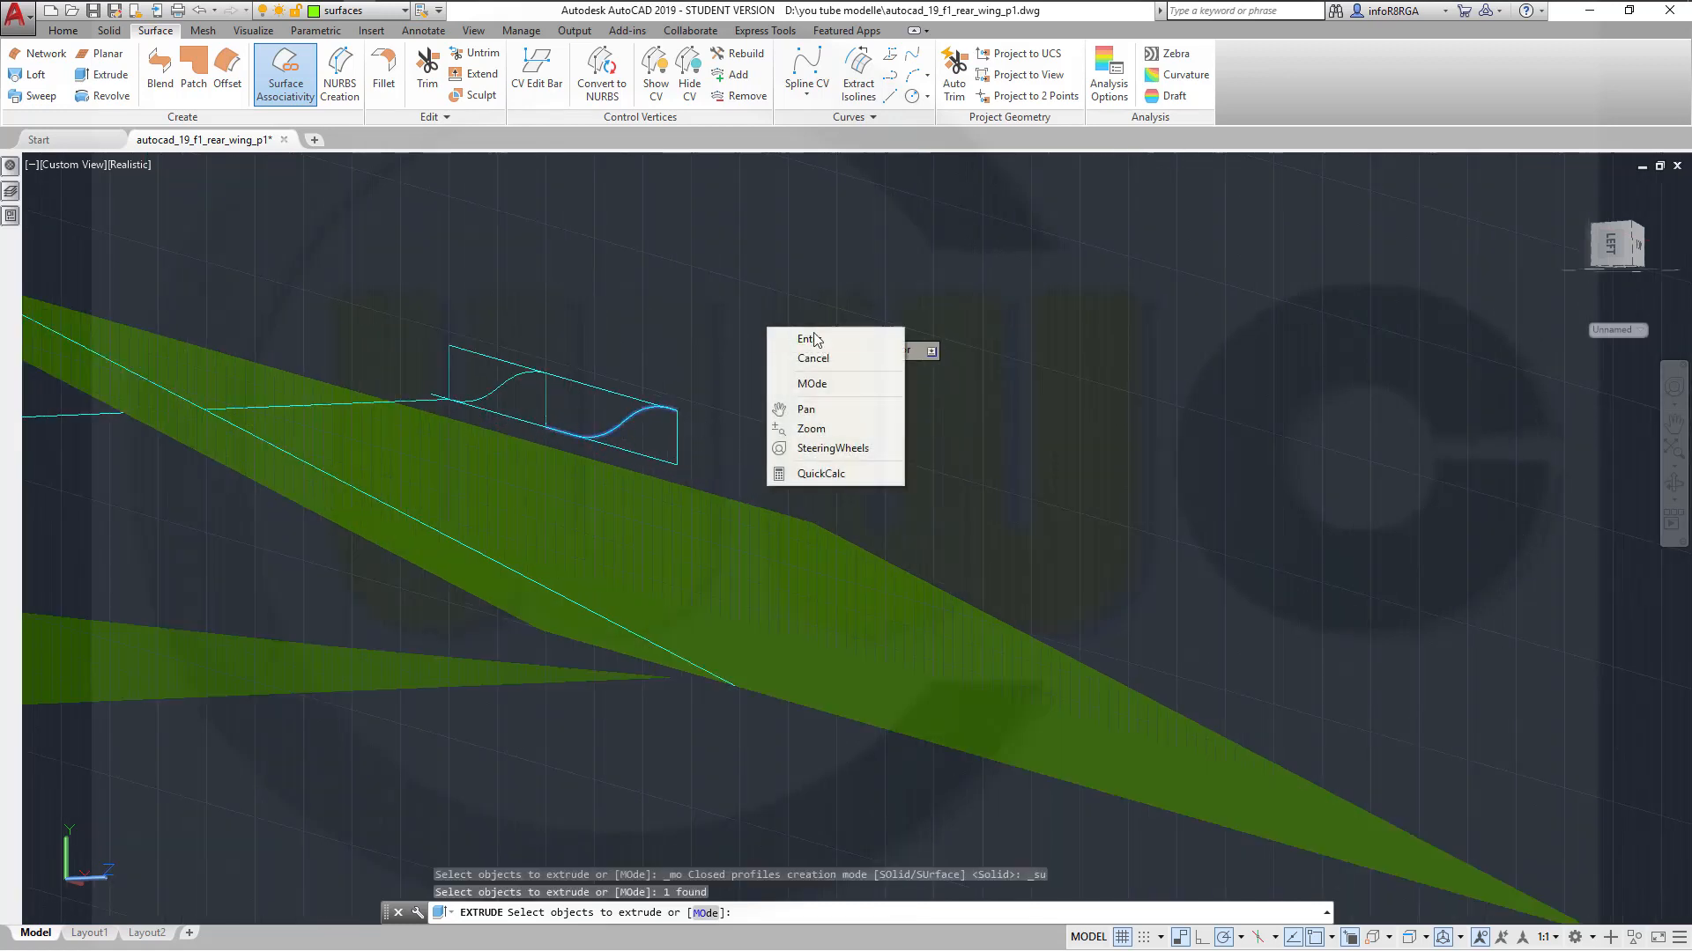
left_click(820, 339)
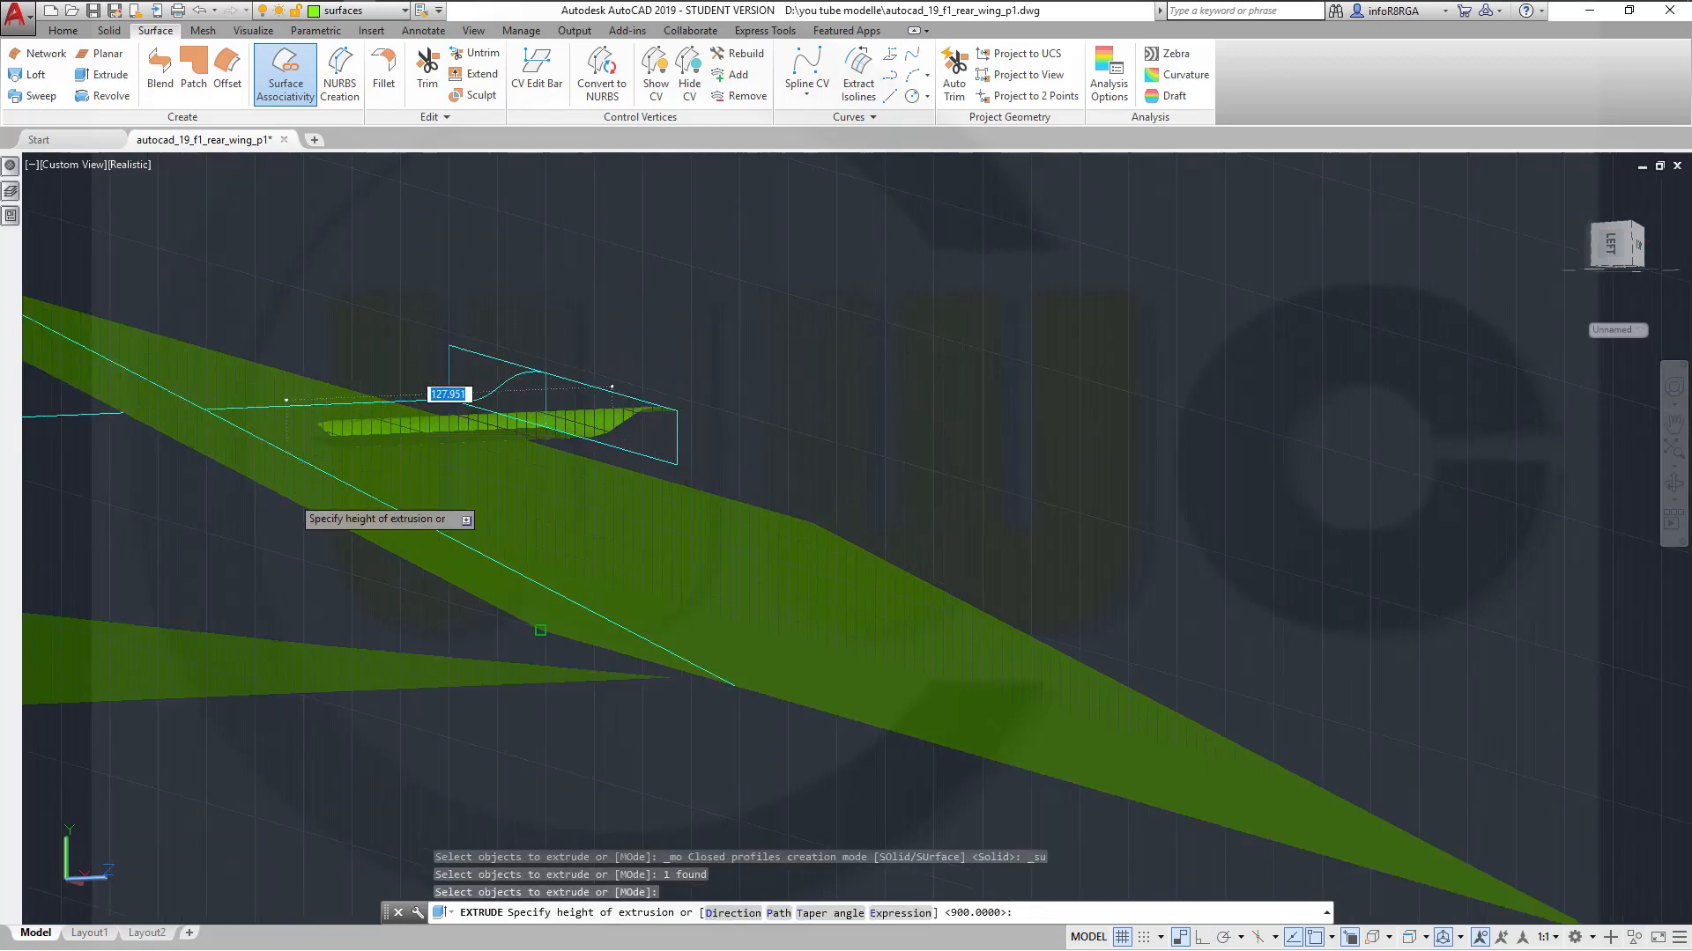
middle_click_drag(287, 500, 925, 474)
scroll(776, 582, "down", 6)
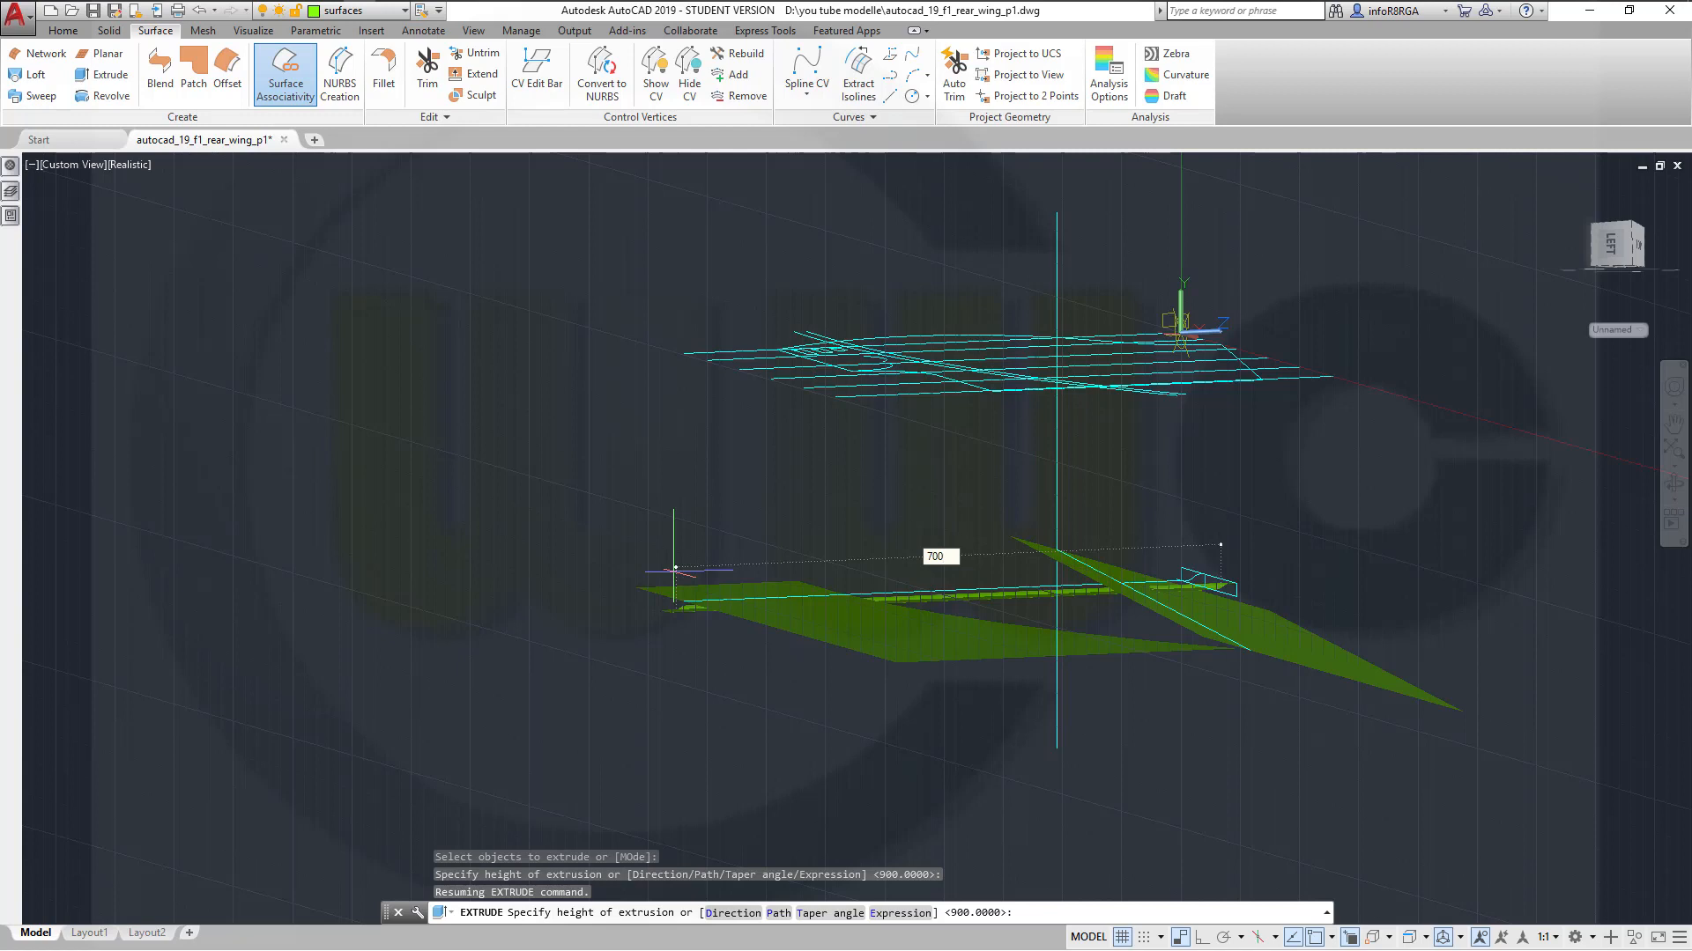
type("700")
key("Return")
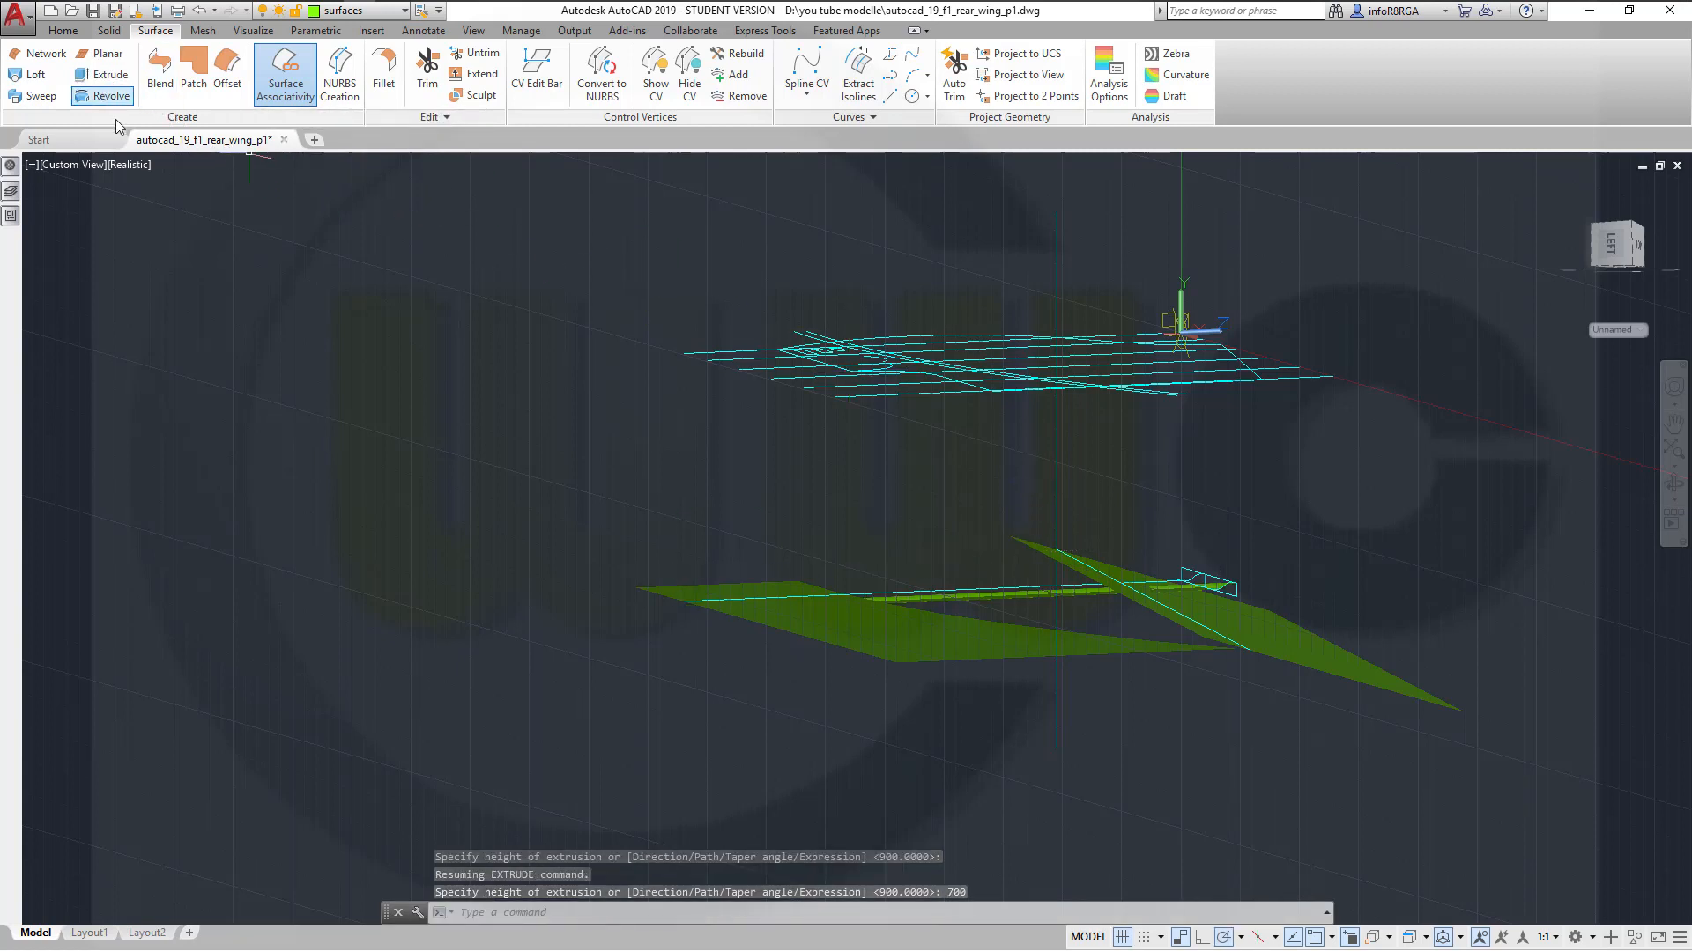
left_click(106, 75)
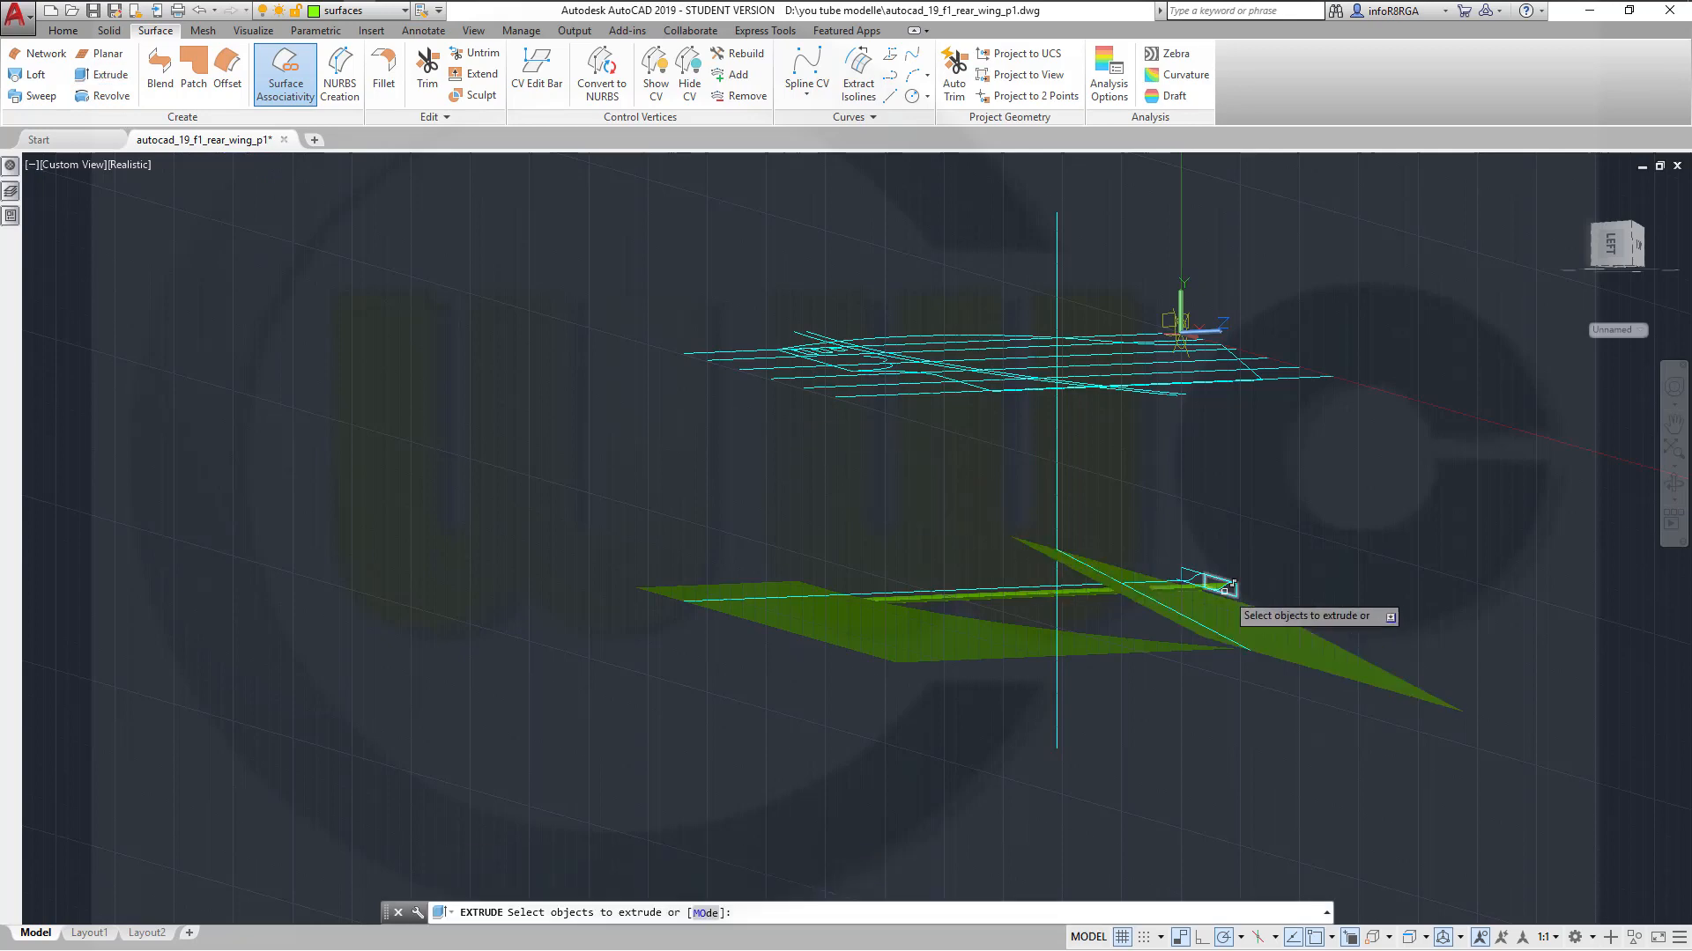
scroll(1231, 579, "up", 5)
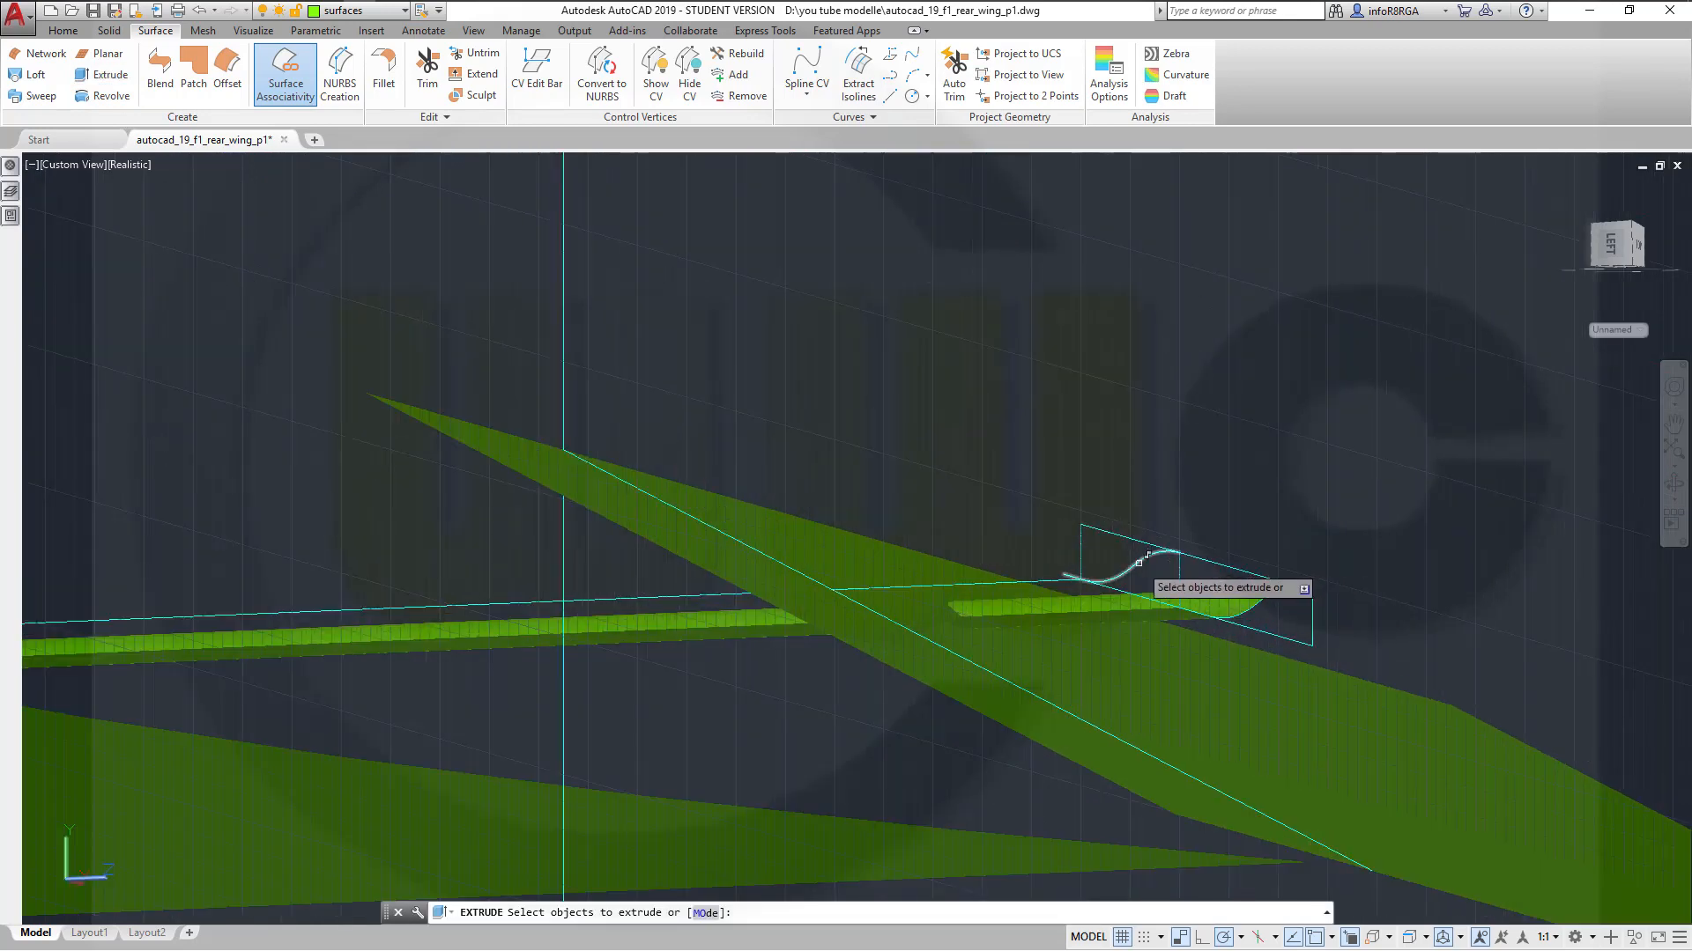
middle_click_drag(890, 520, 691, 499, "shift")
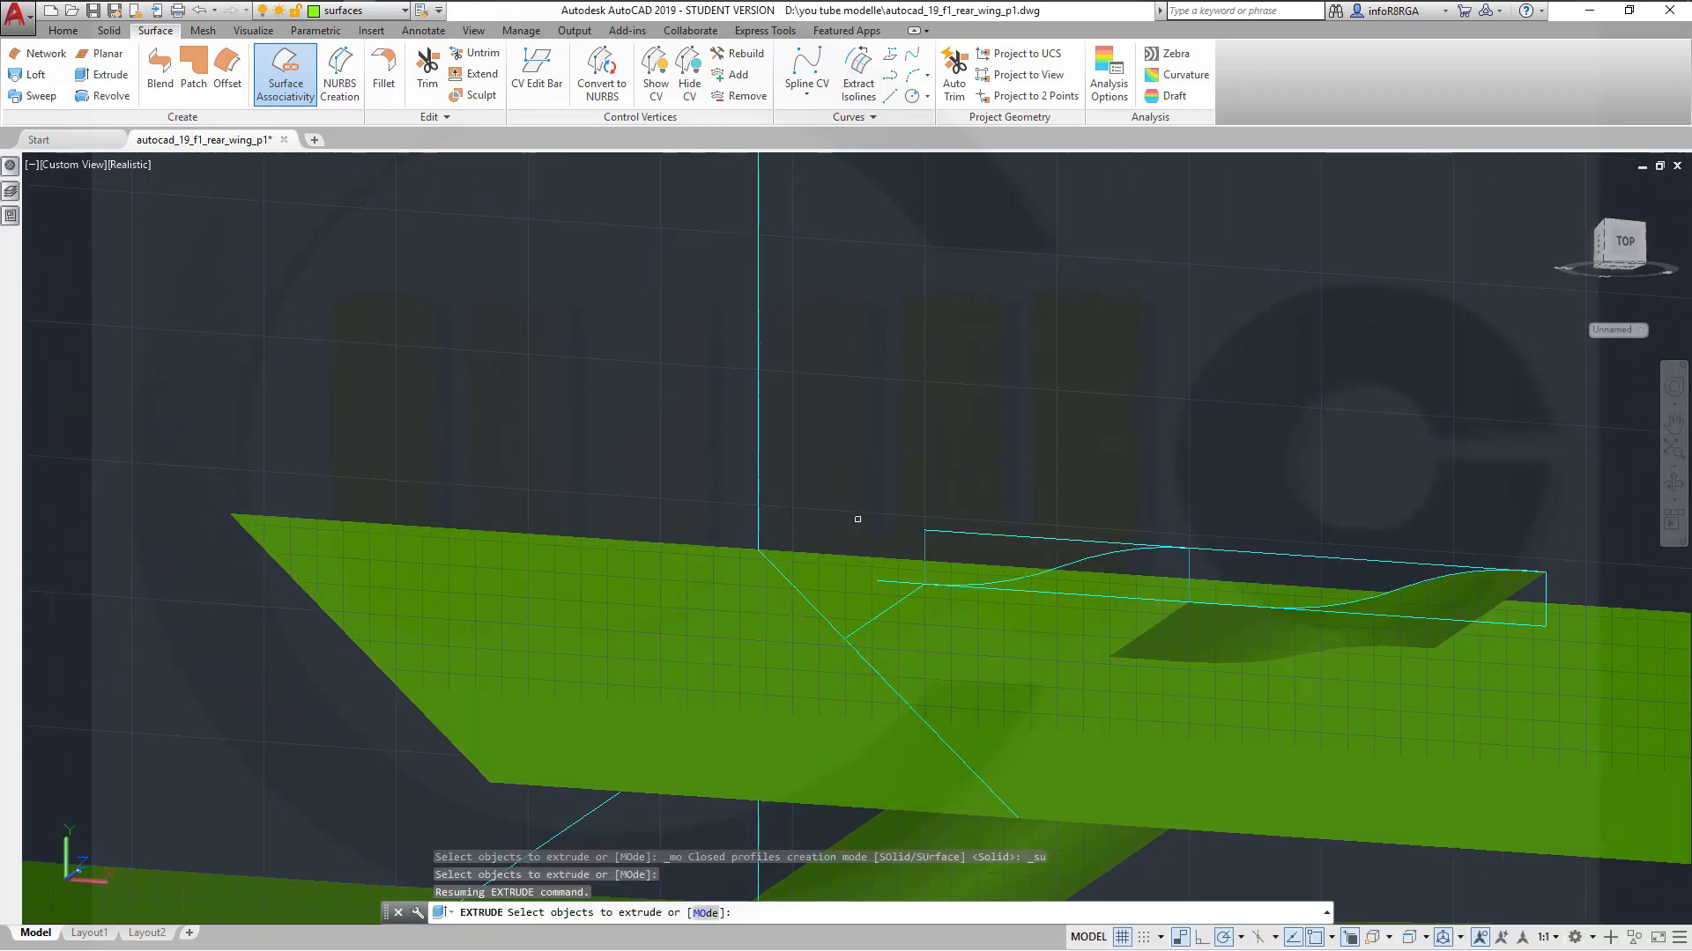
scroll(1072, 443, "up", 3)
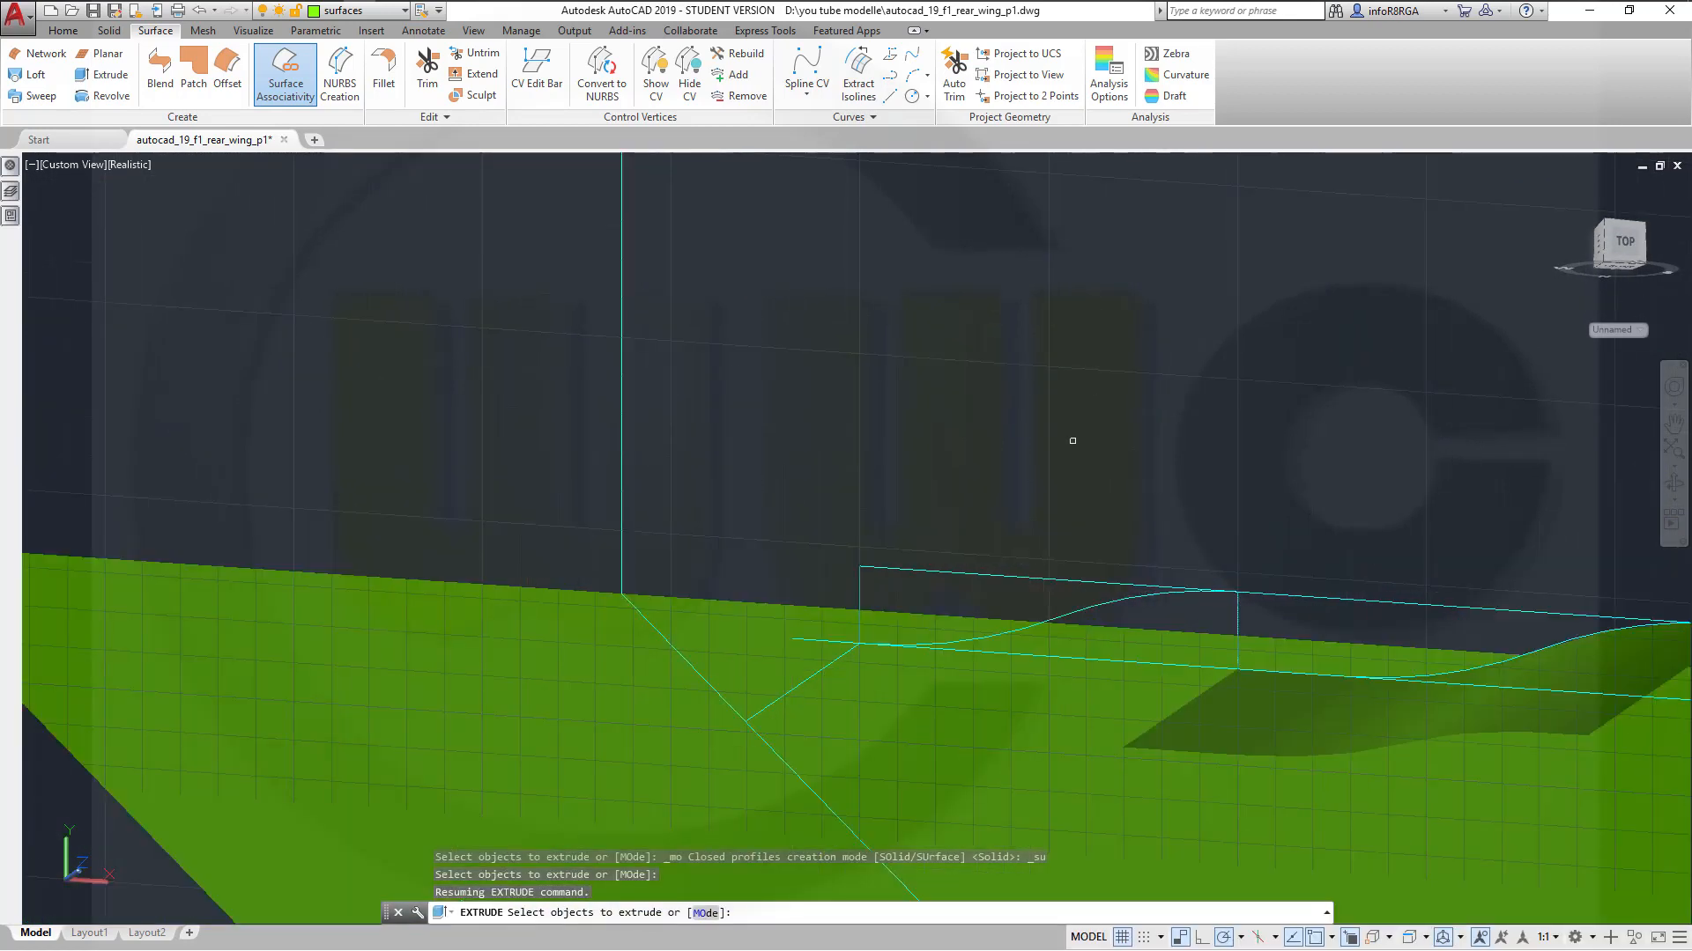
scroll(1057, 456, "down", 4)
middle_click_drag(934, 463, 823, 431, "shift")
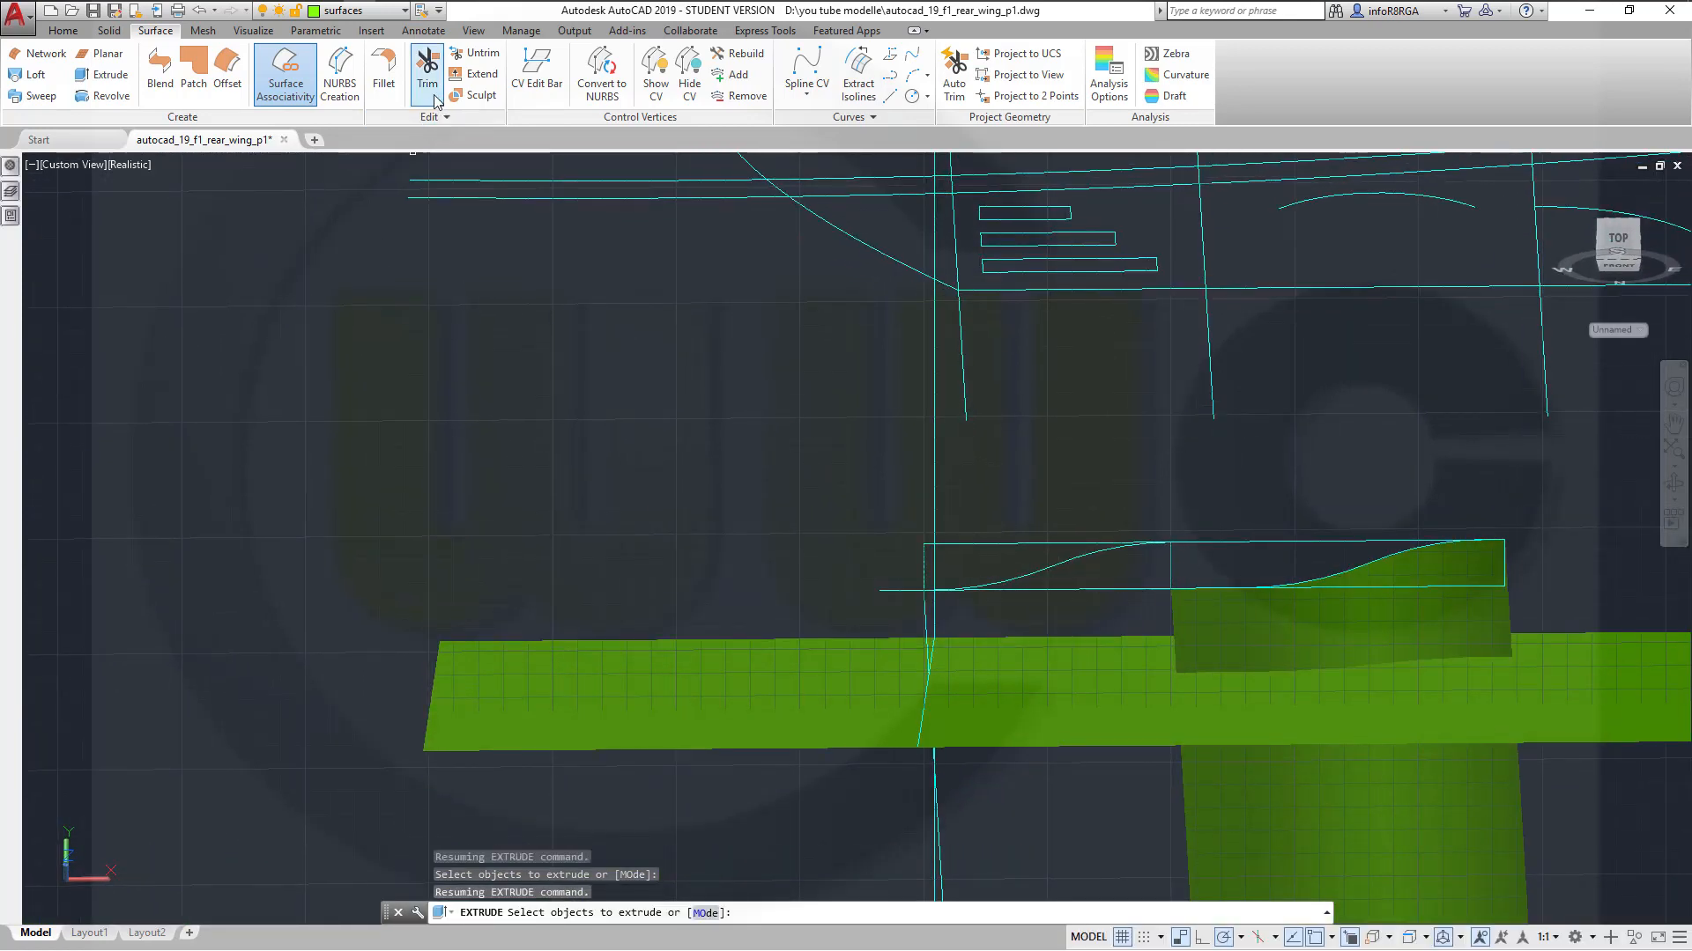
Try to trim the straight overhang of the inner S-shaped curve, using the small profile rectangle as the cutting edge
left_click(62, 34)
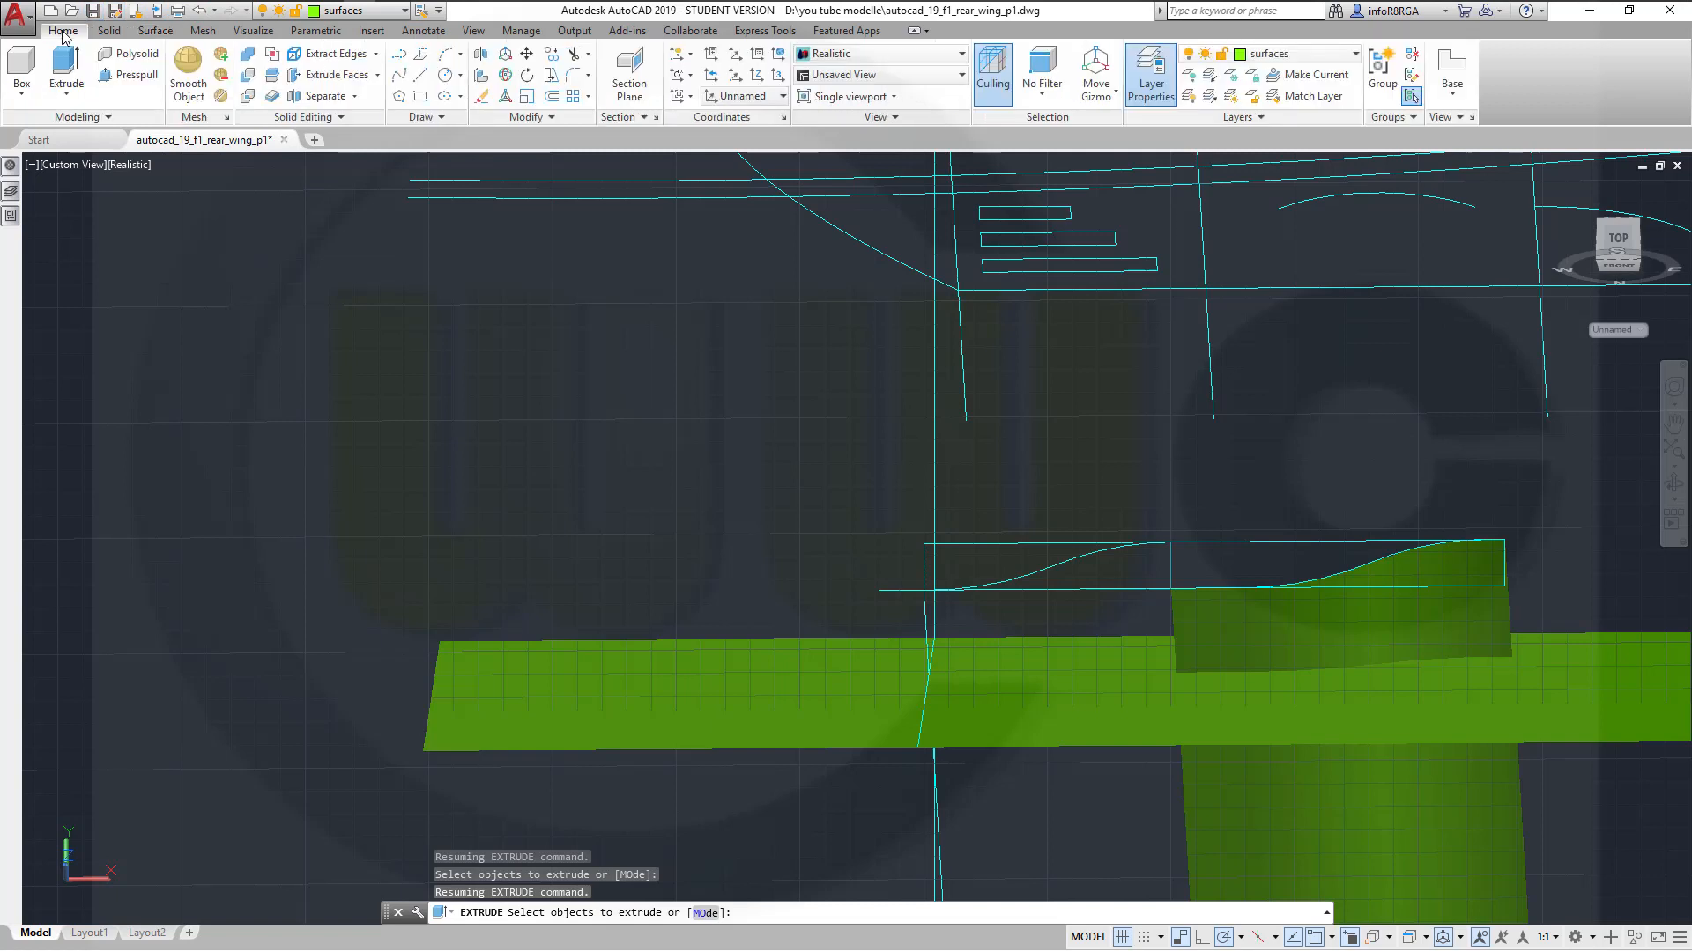
left_click(571, 60)
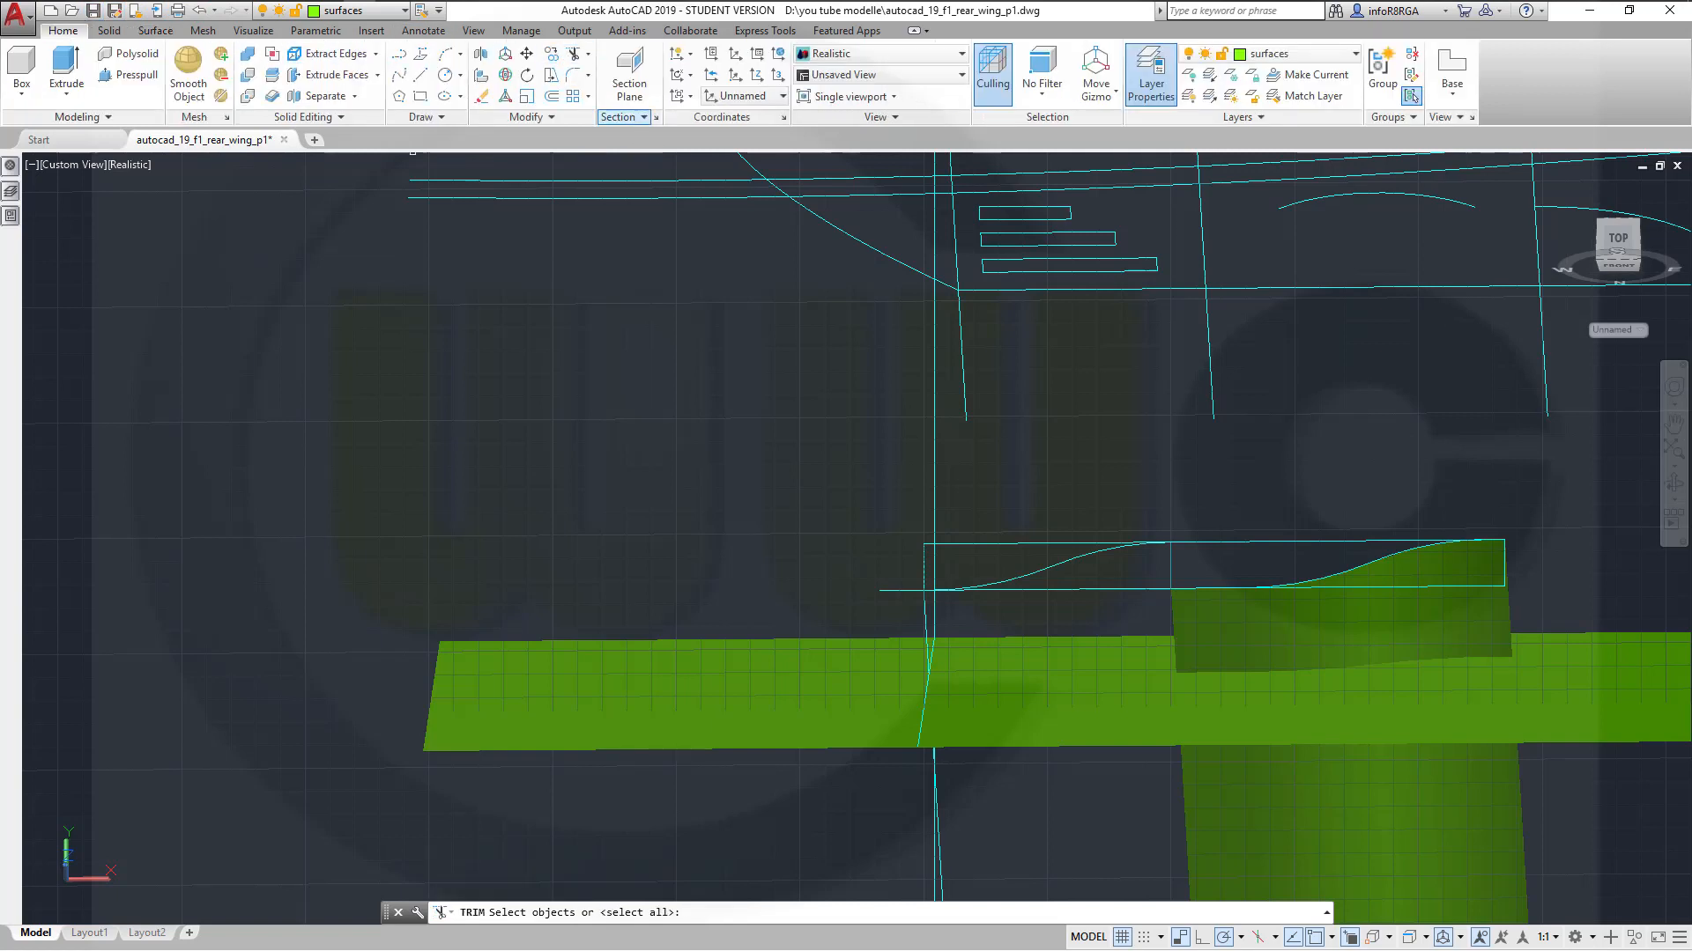
left_click(923, 557)
key("Return")
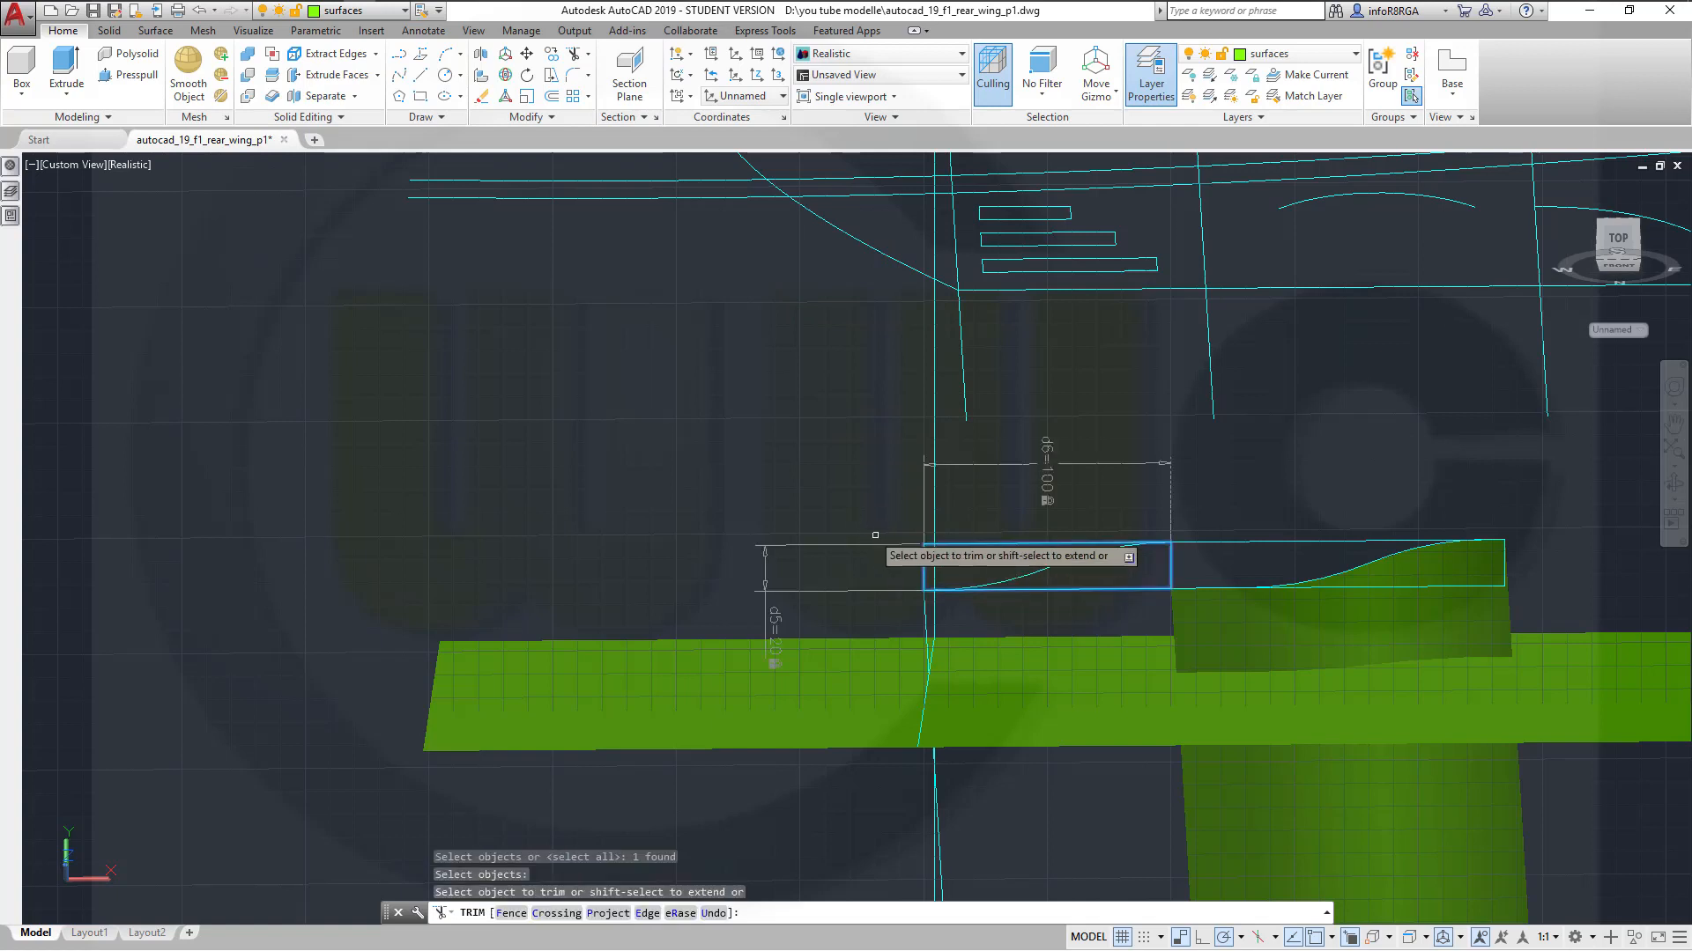
scroll(938, 614, "up", 3)
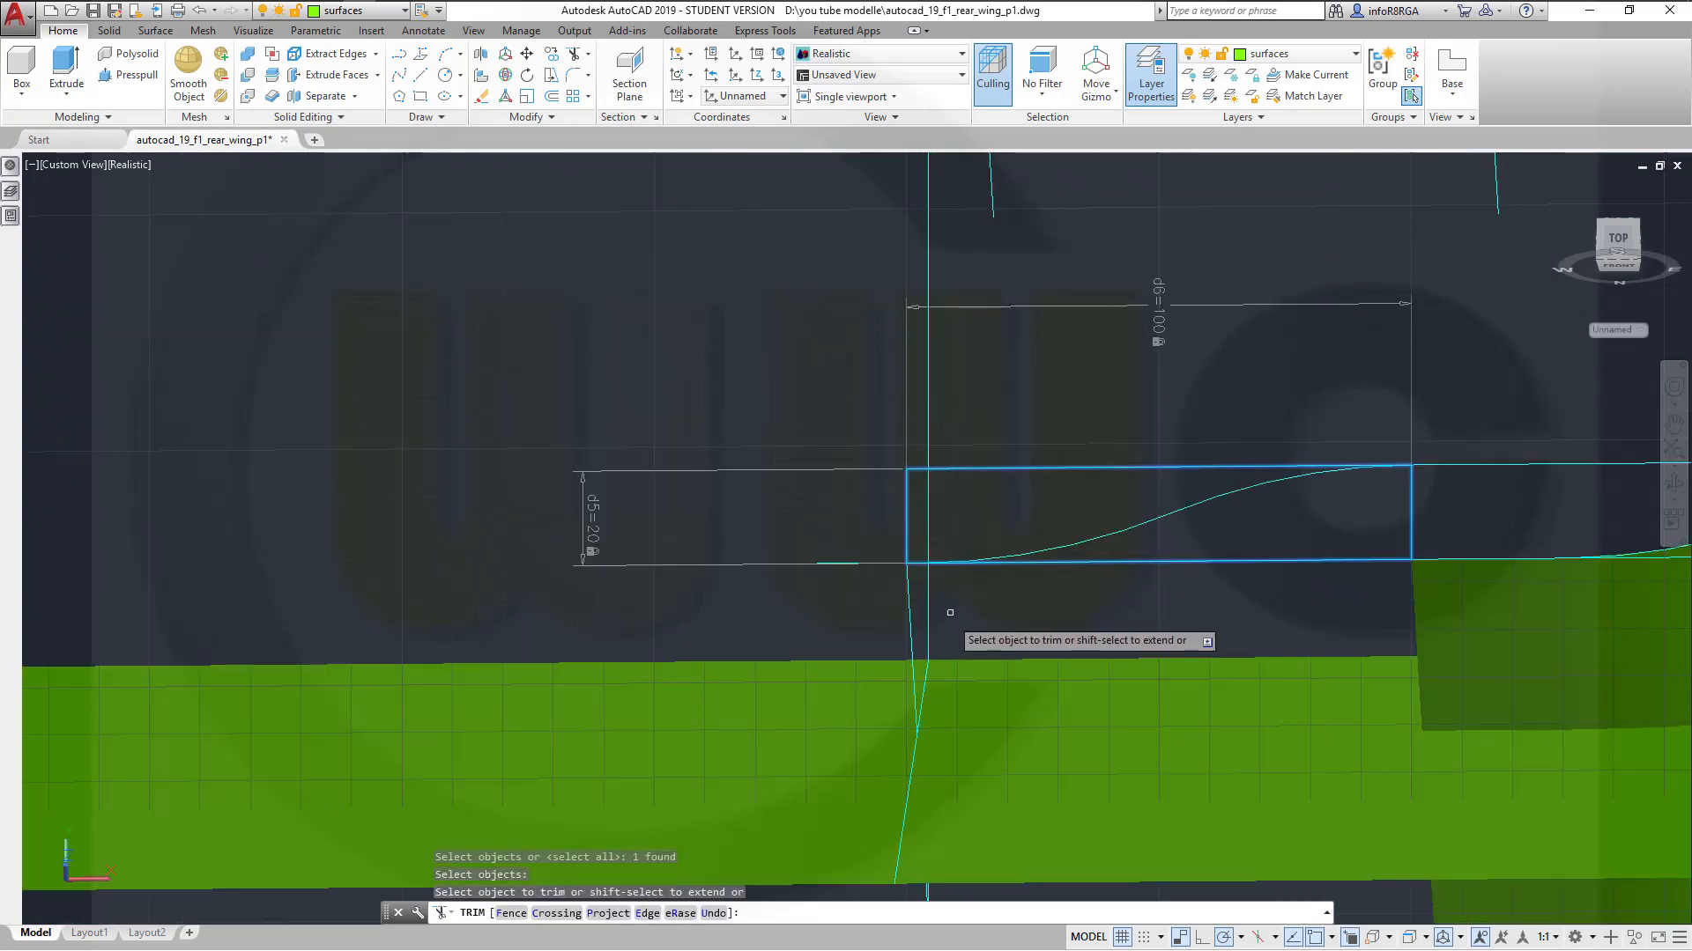
scroll(925, 572, "up", 5)
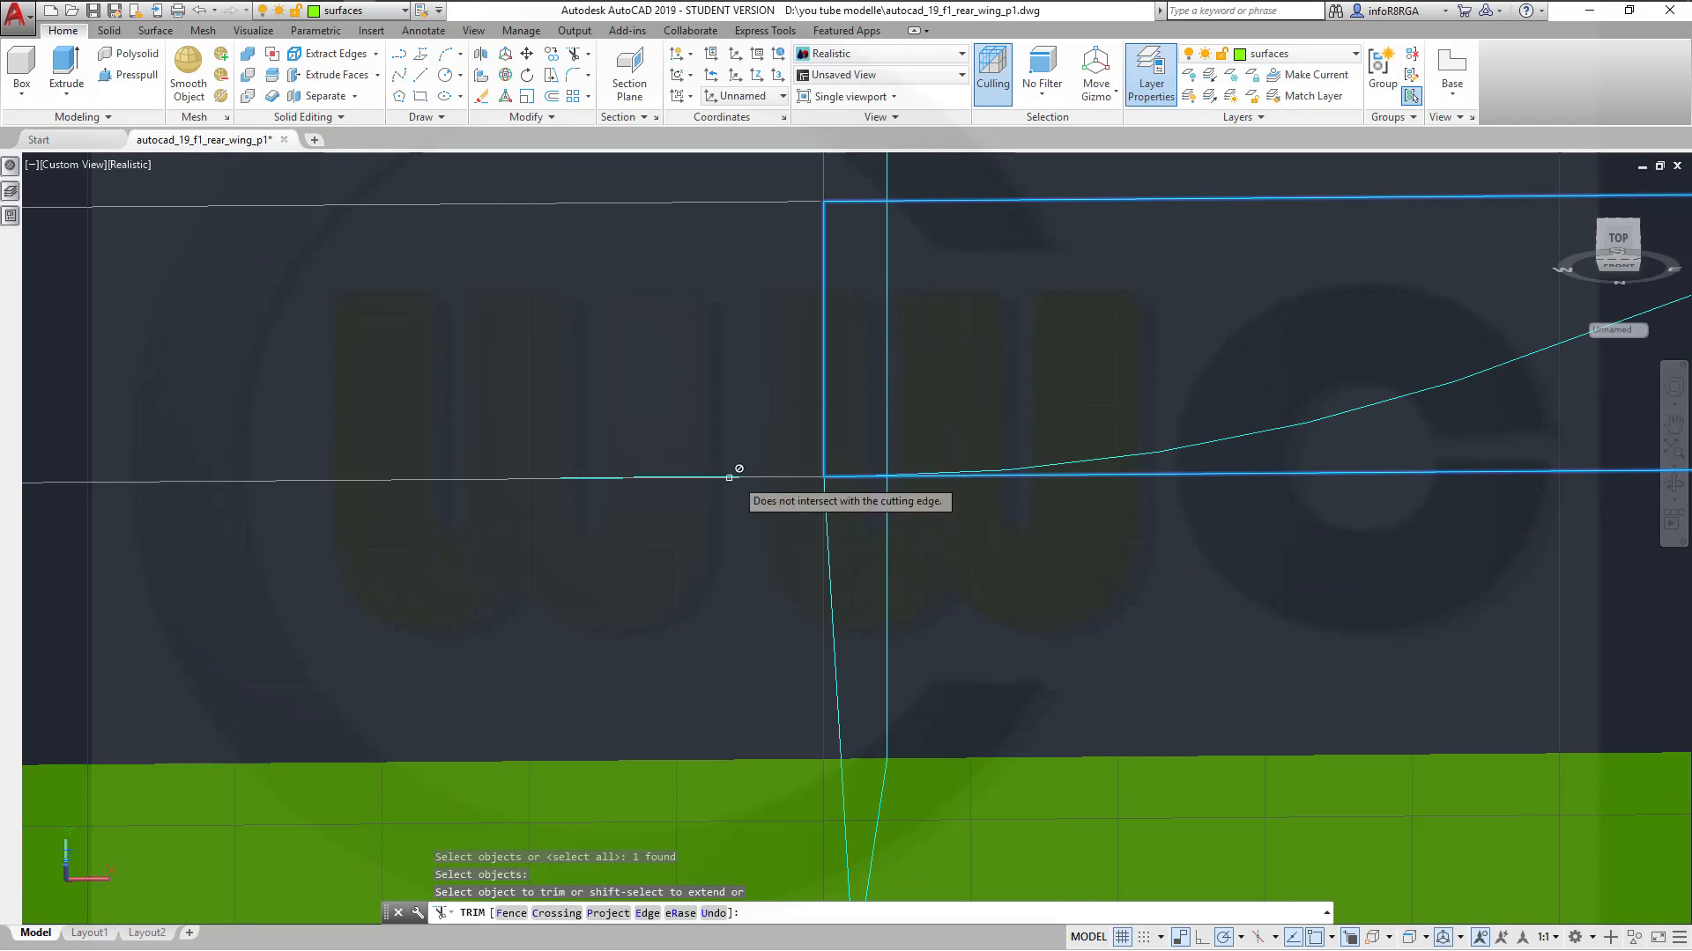
scroll(746, 474, "up", 2)
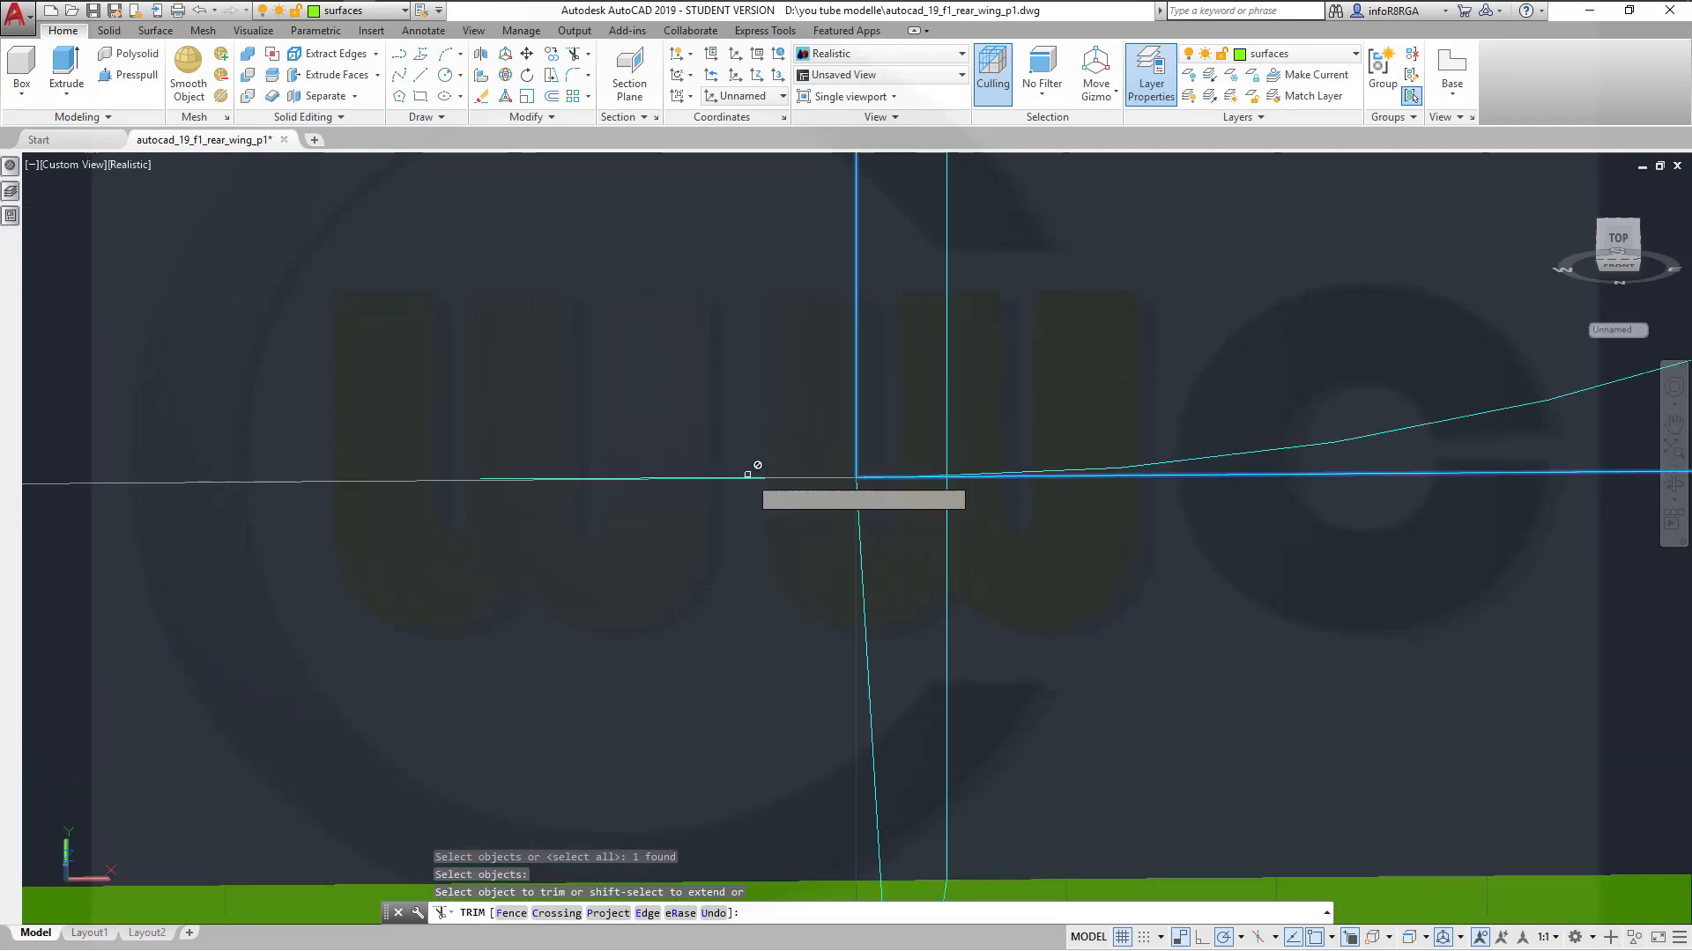
scroll(773, 500, "down", 7)
middle_click_drag(792, 547, 767, 493, "shift")
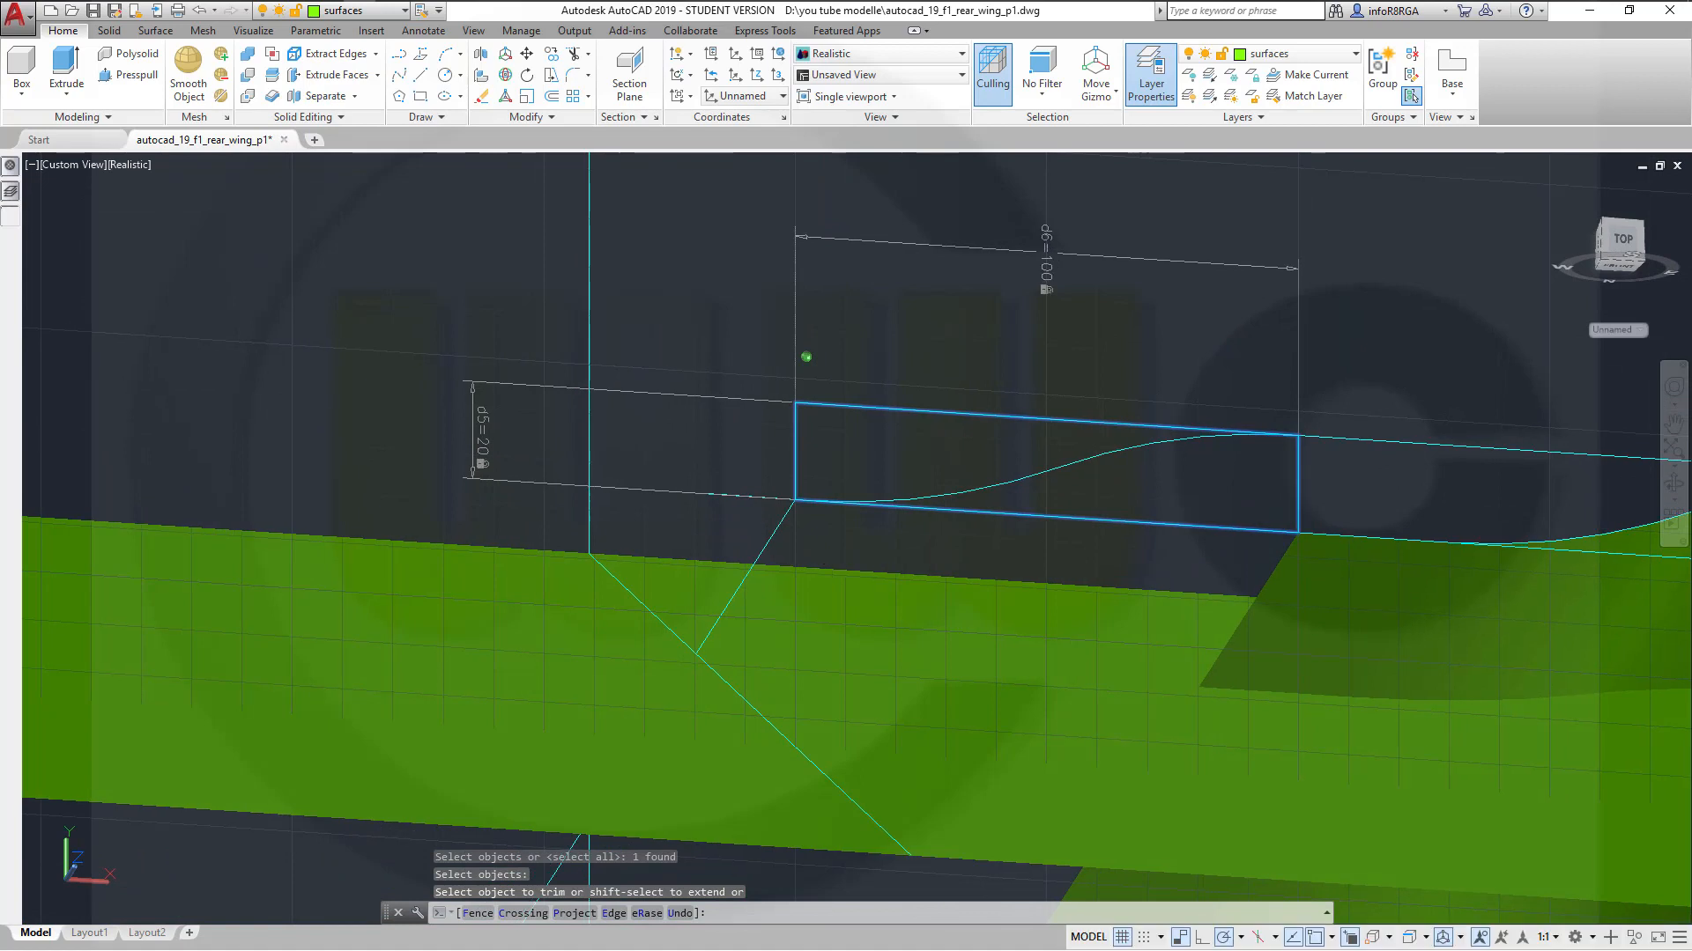
left_click(751, 495)
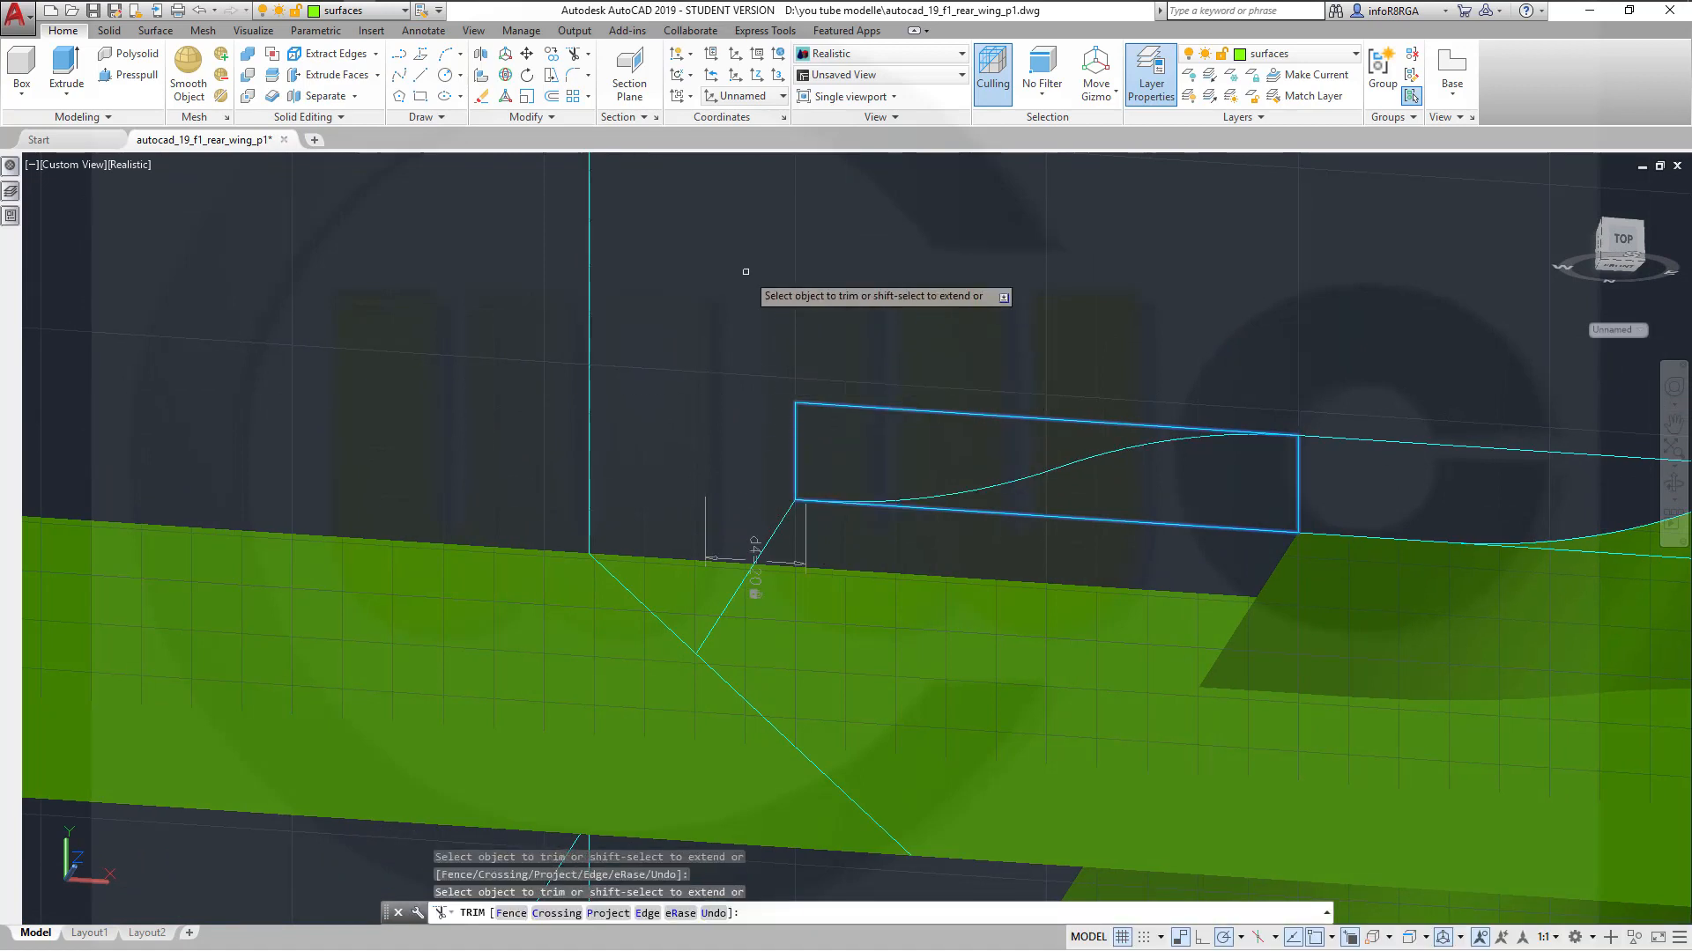
key("Escape")
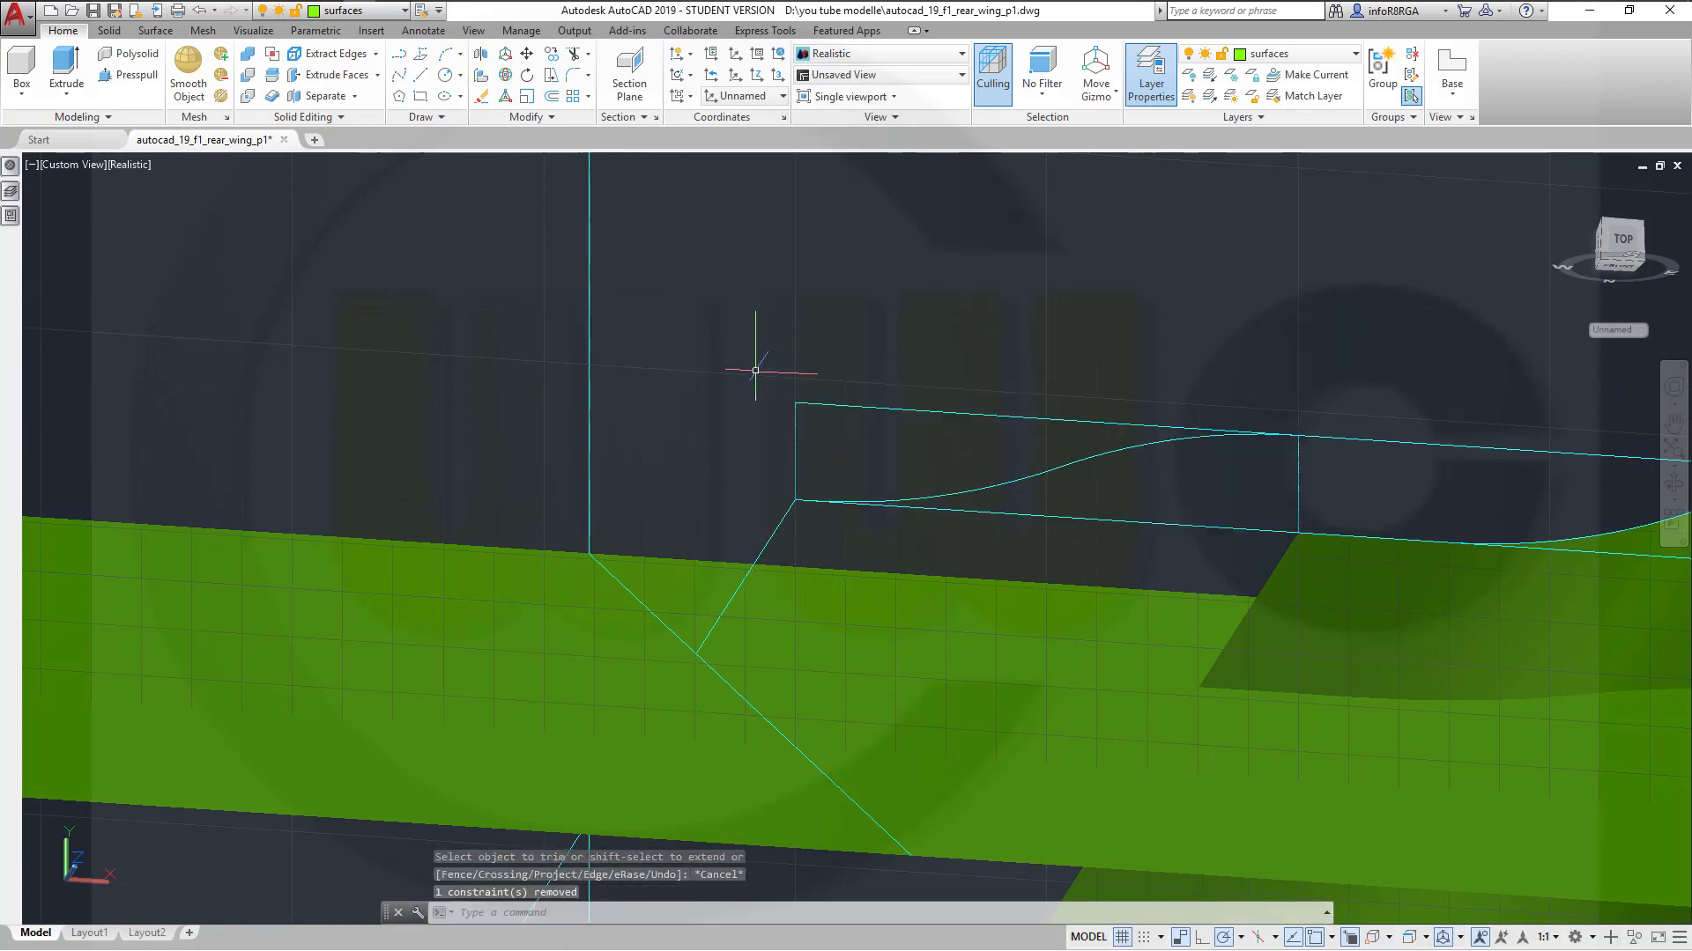
Undo the trim of the S-shaped curve's straight overhang
scroll(900, 570, "up", 2)
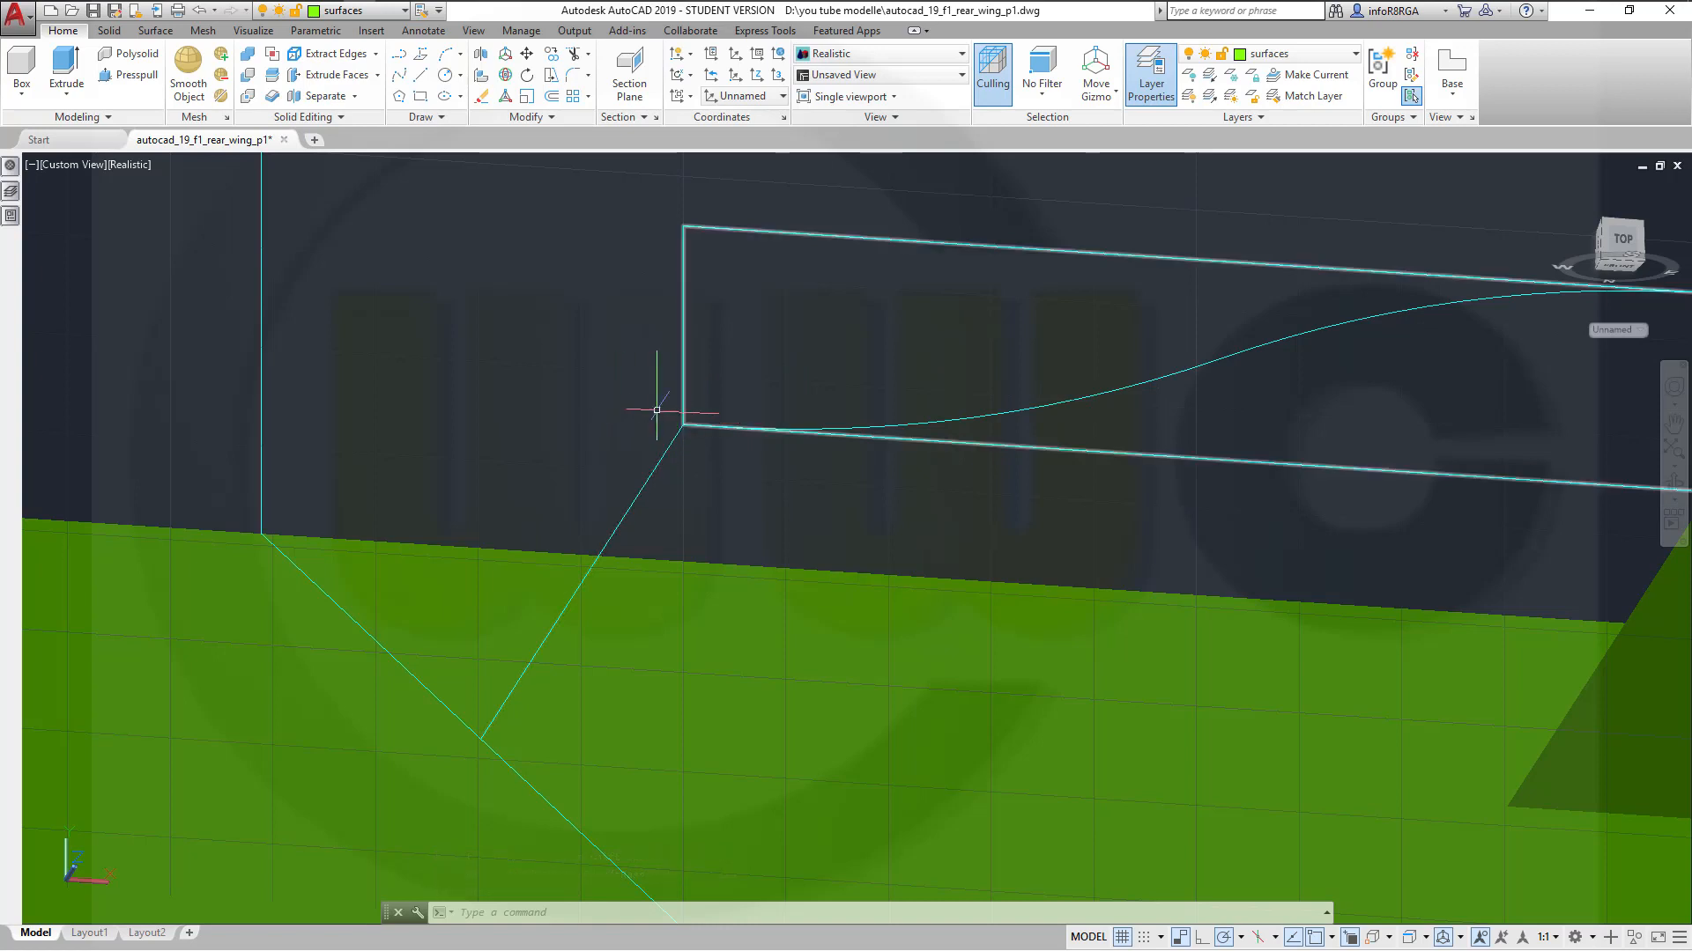
key("ctrl+z")
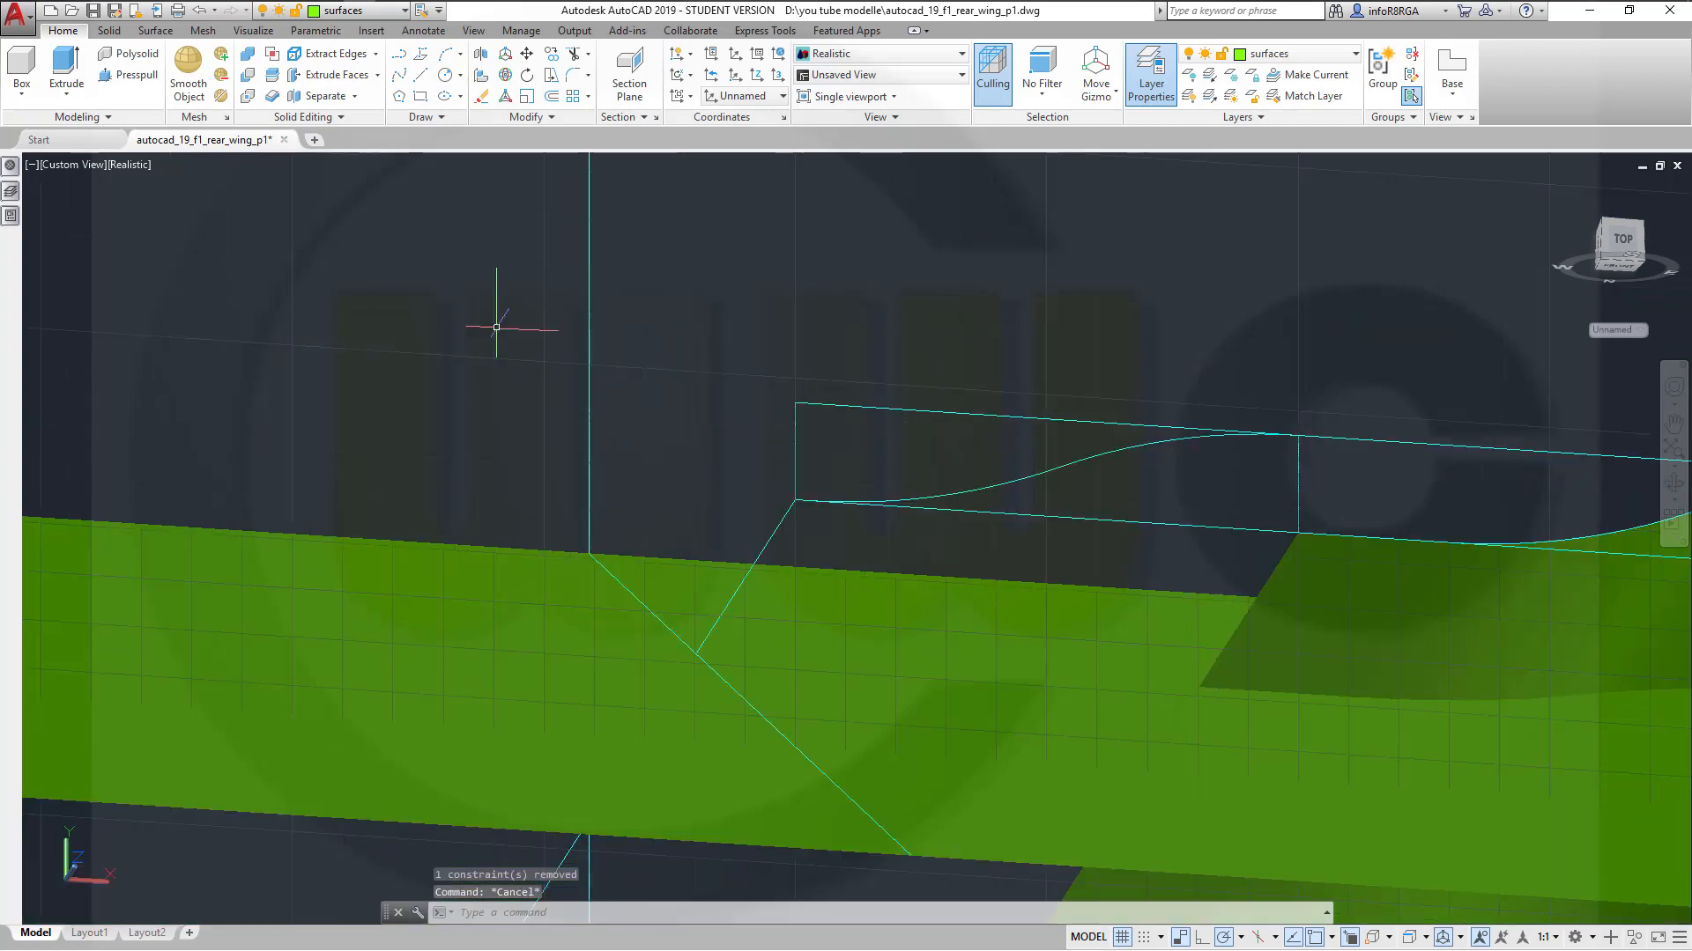
key("ctrl+z")
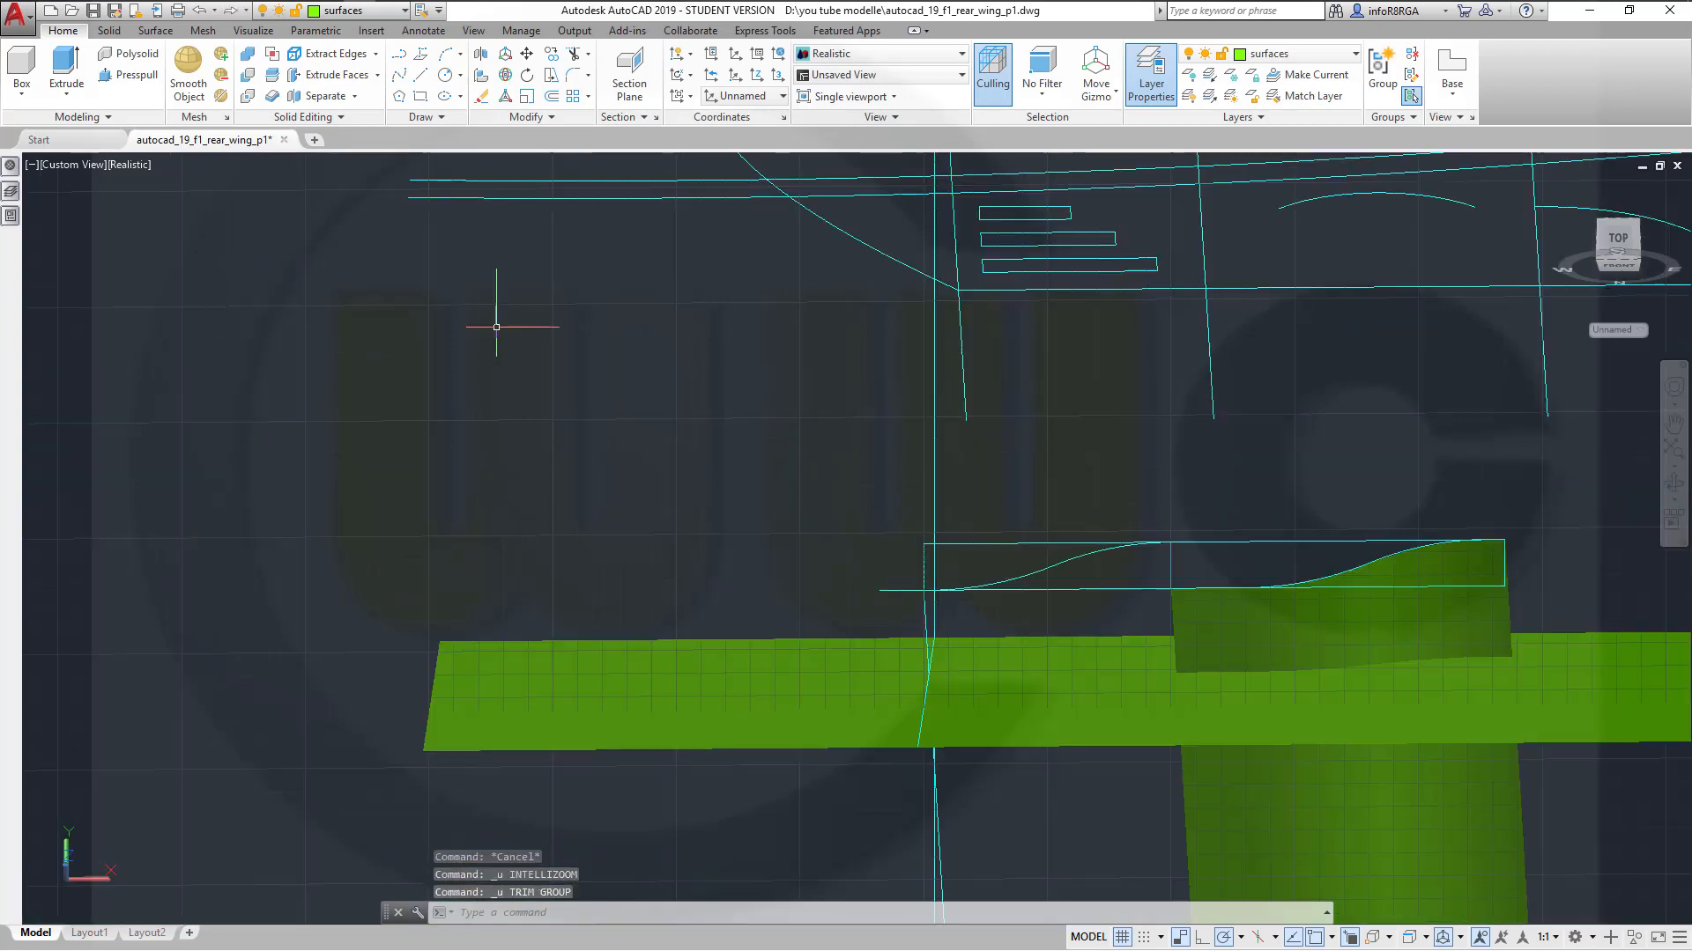
Extrude the untrimmed inner S-shaped curve as a surface, 700 towards the large trimmed surface, beside the first S-shaped strip
scroll(808, 583, "down", 8)
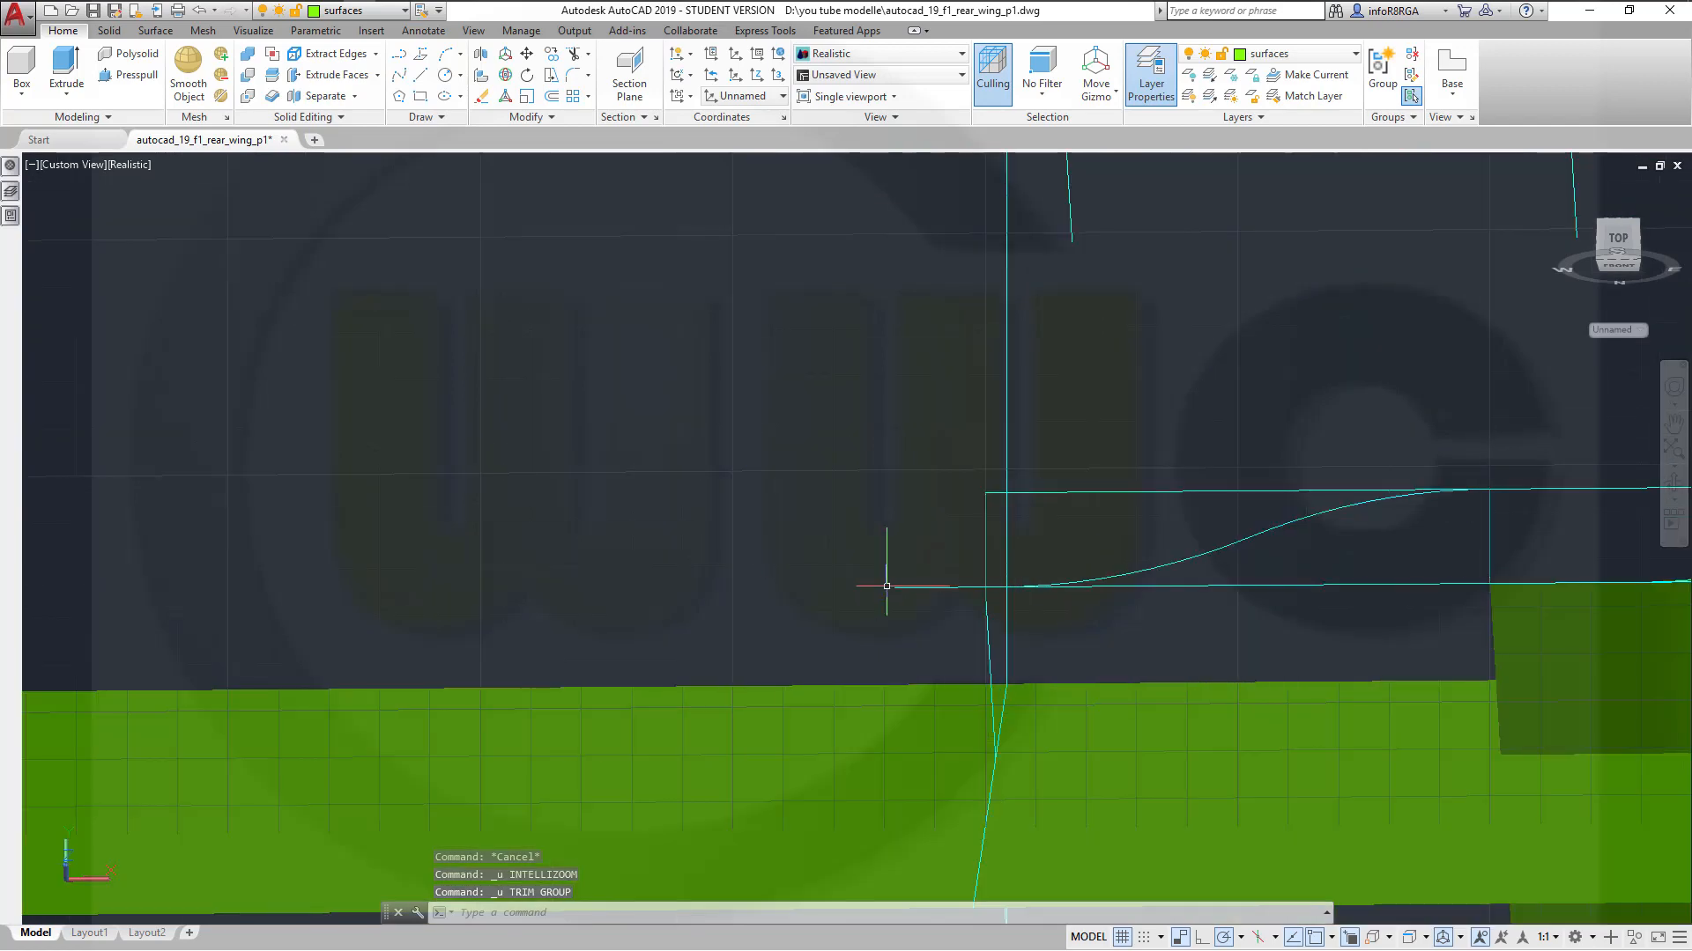
middle_click_drag(925, 491, 899, 456, "shift")
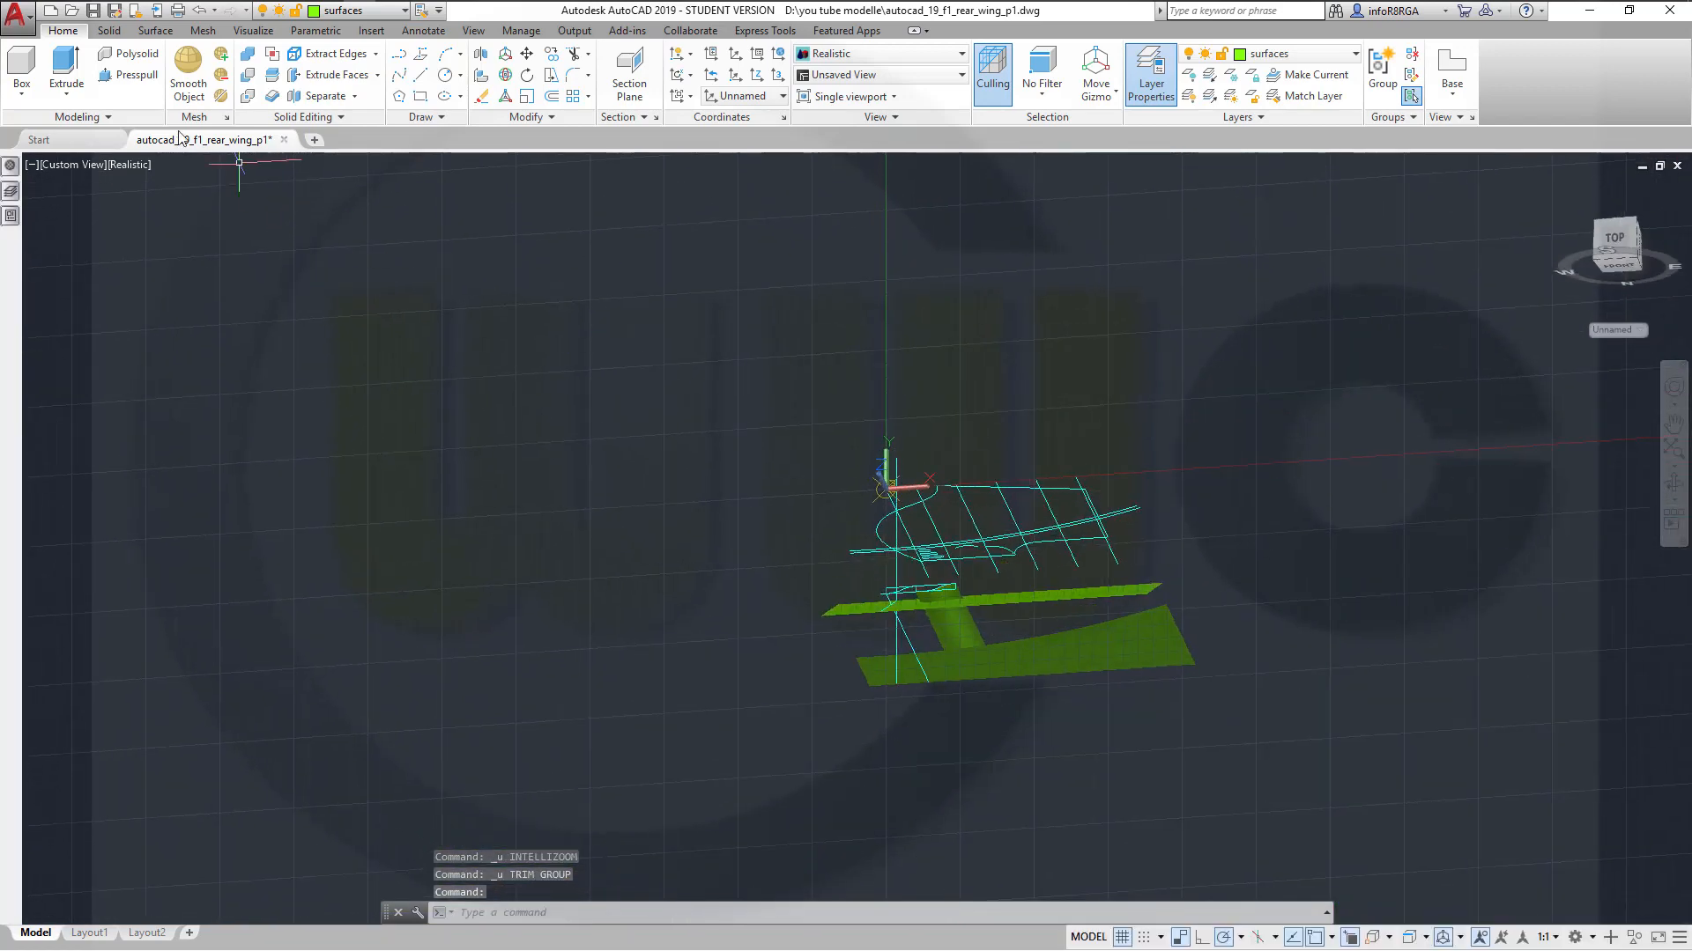
left_click(156, 32)
left_click(97, 76)
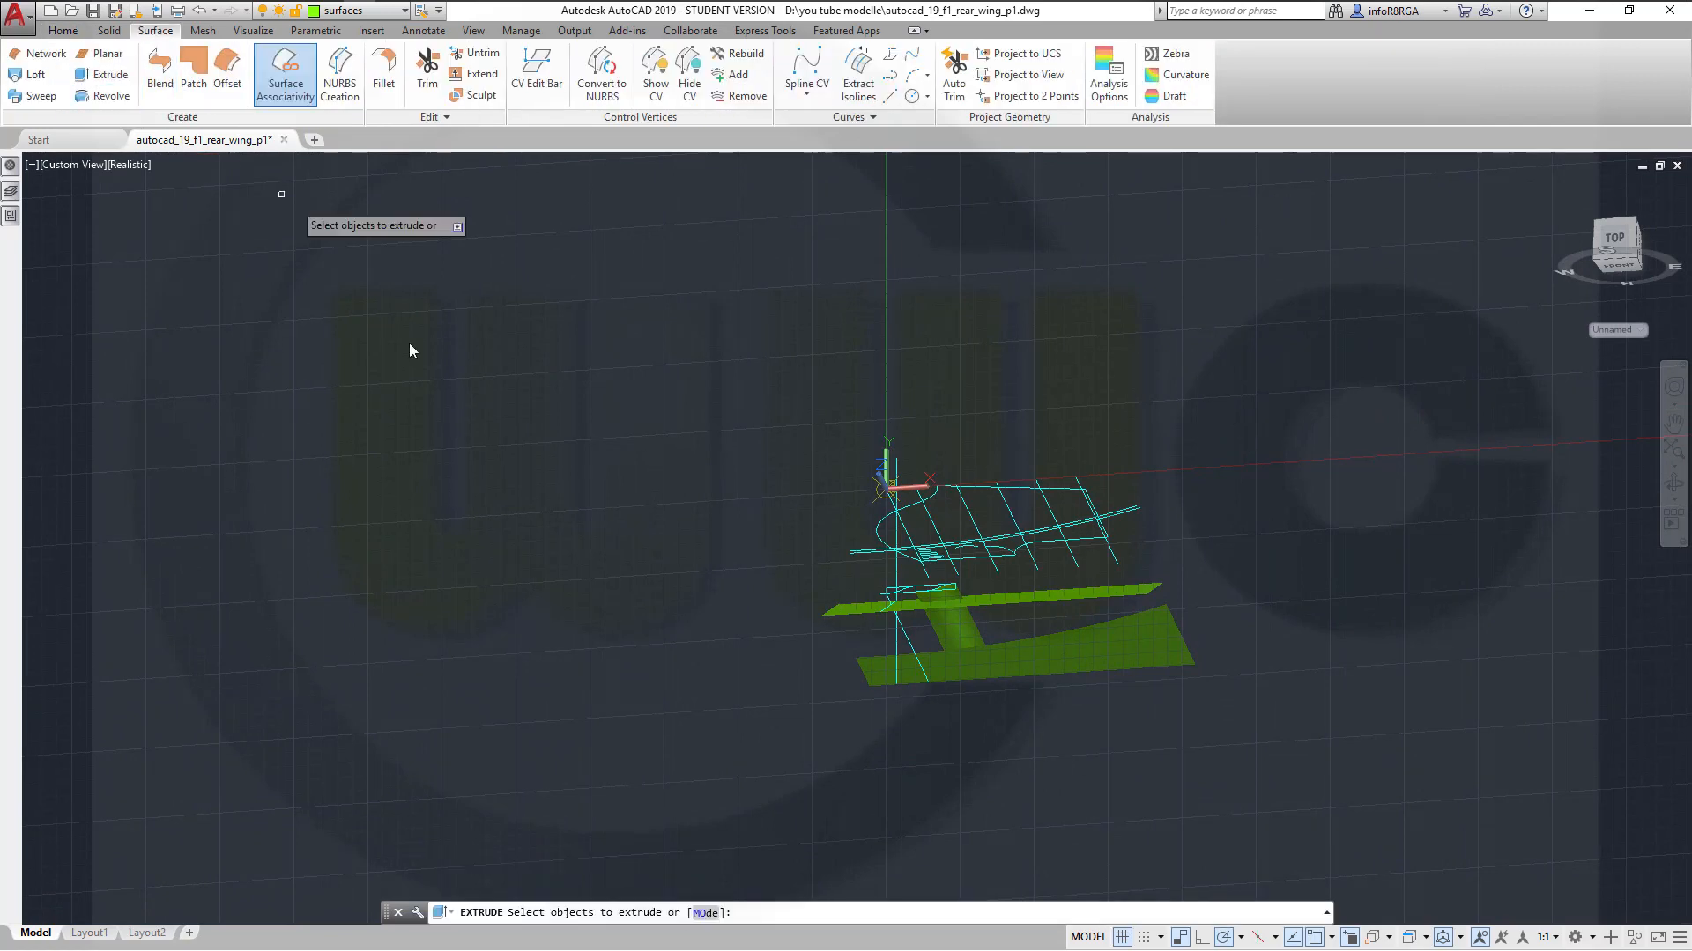
scroll(1022, 530, "up", 5)
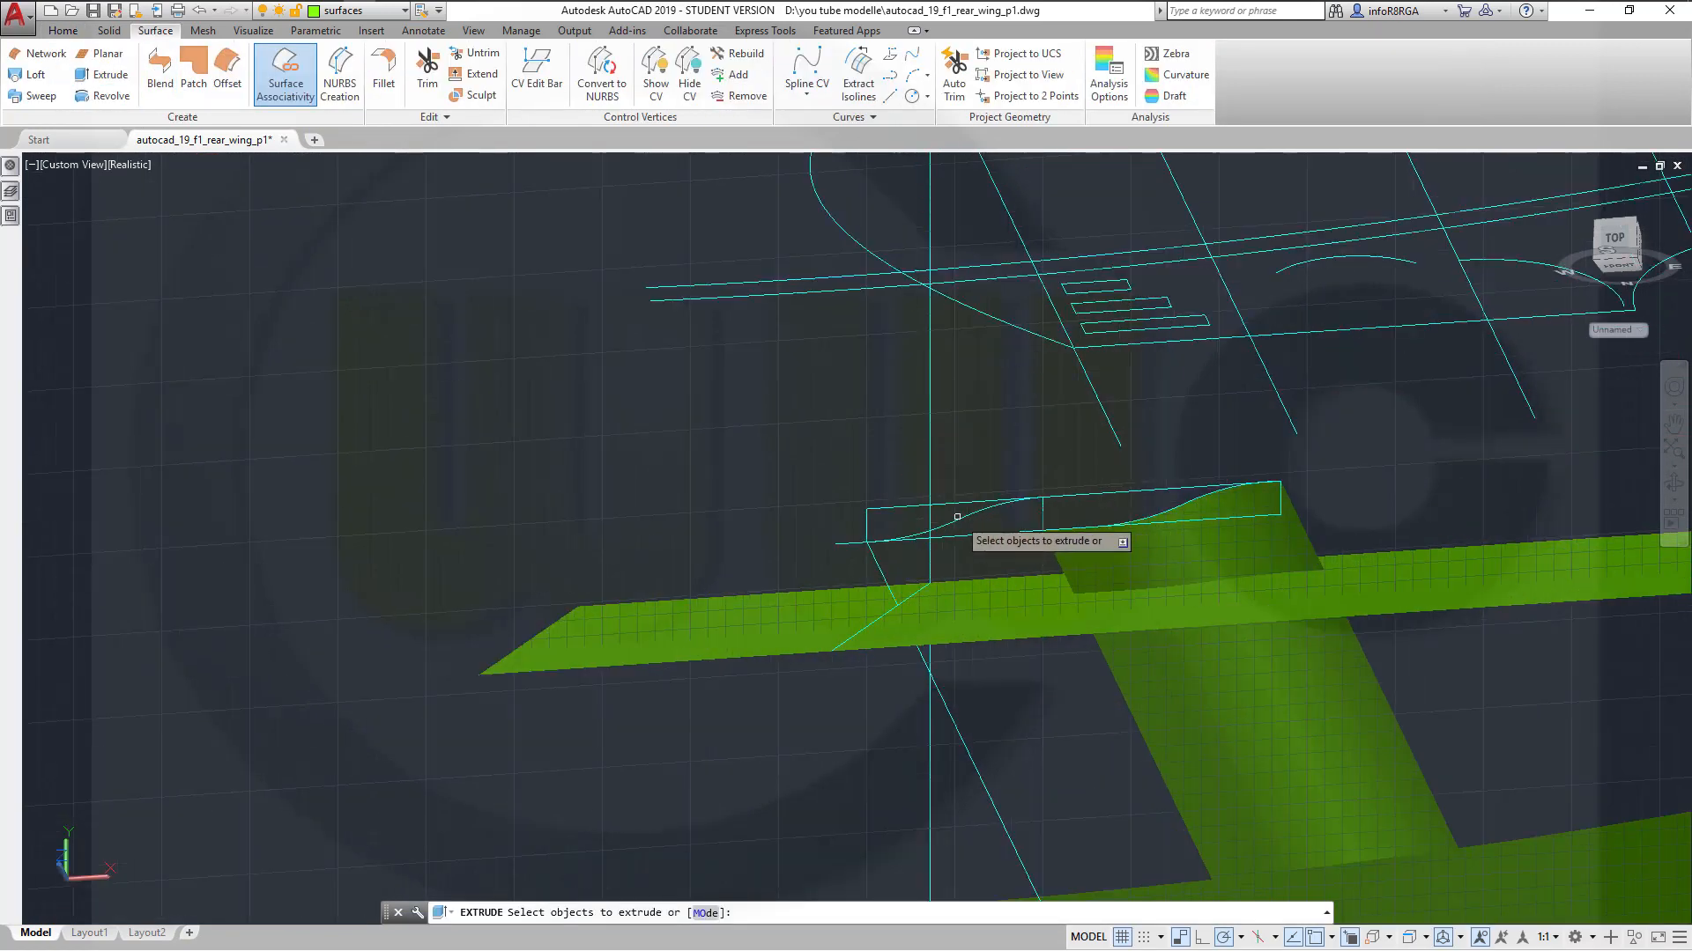
left_click(959, 519)
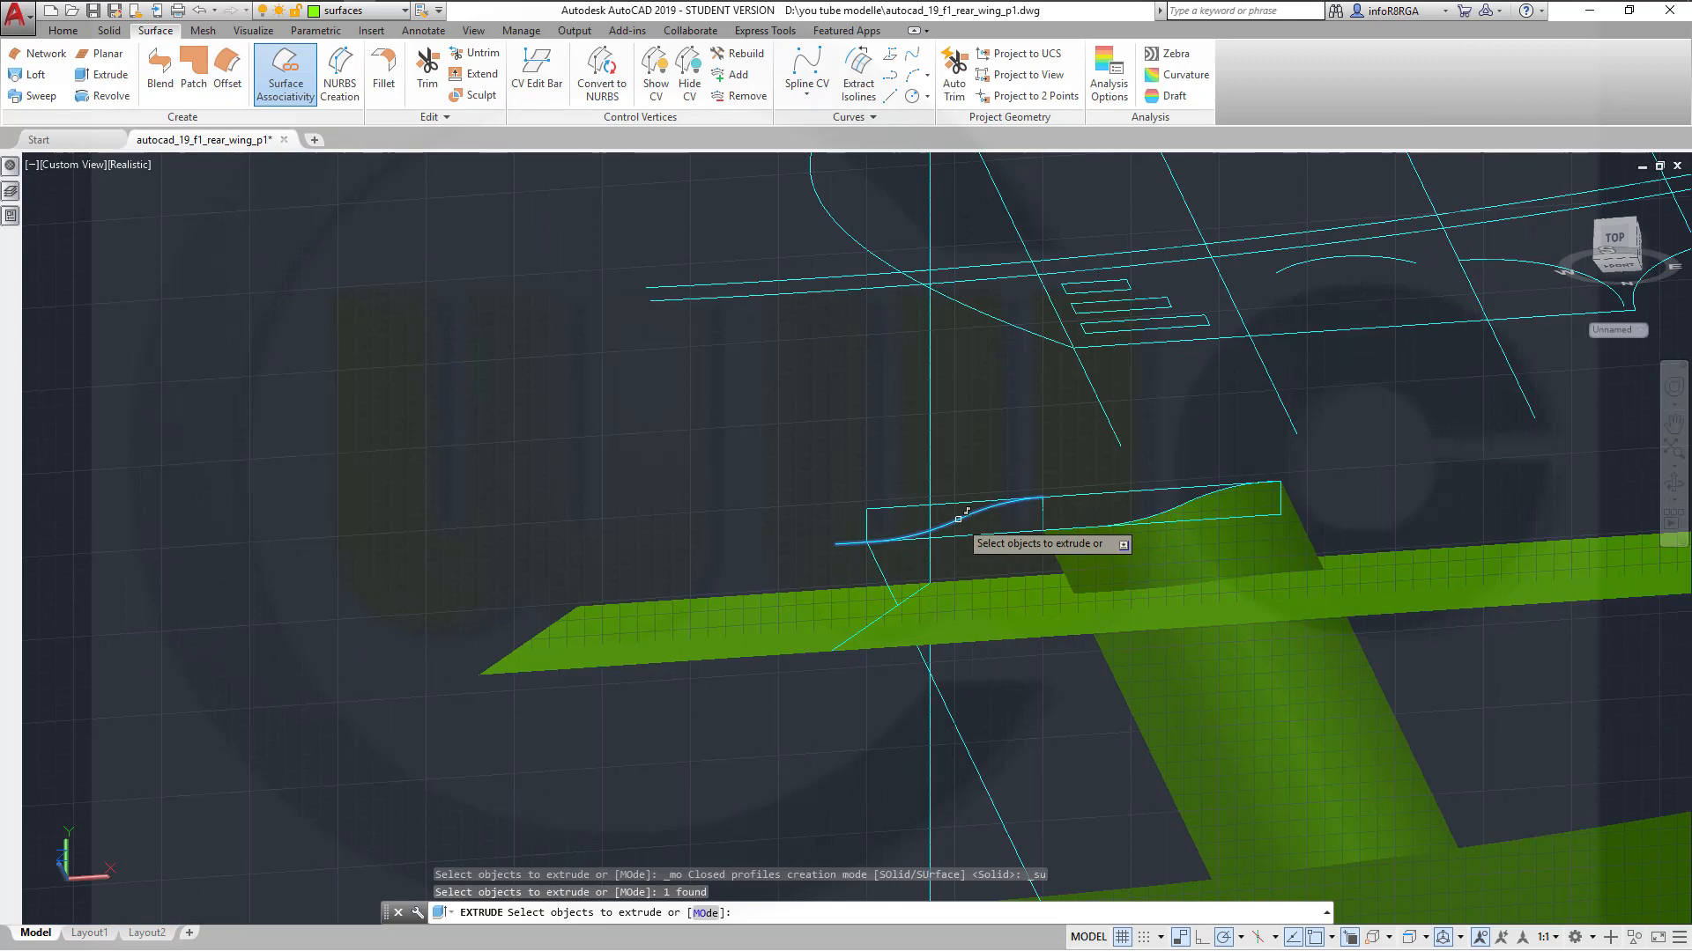
right_click(667, 474)
left_click(705, 484)
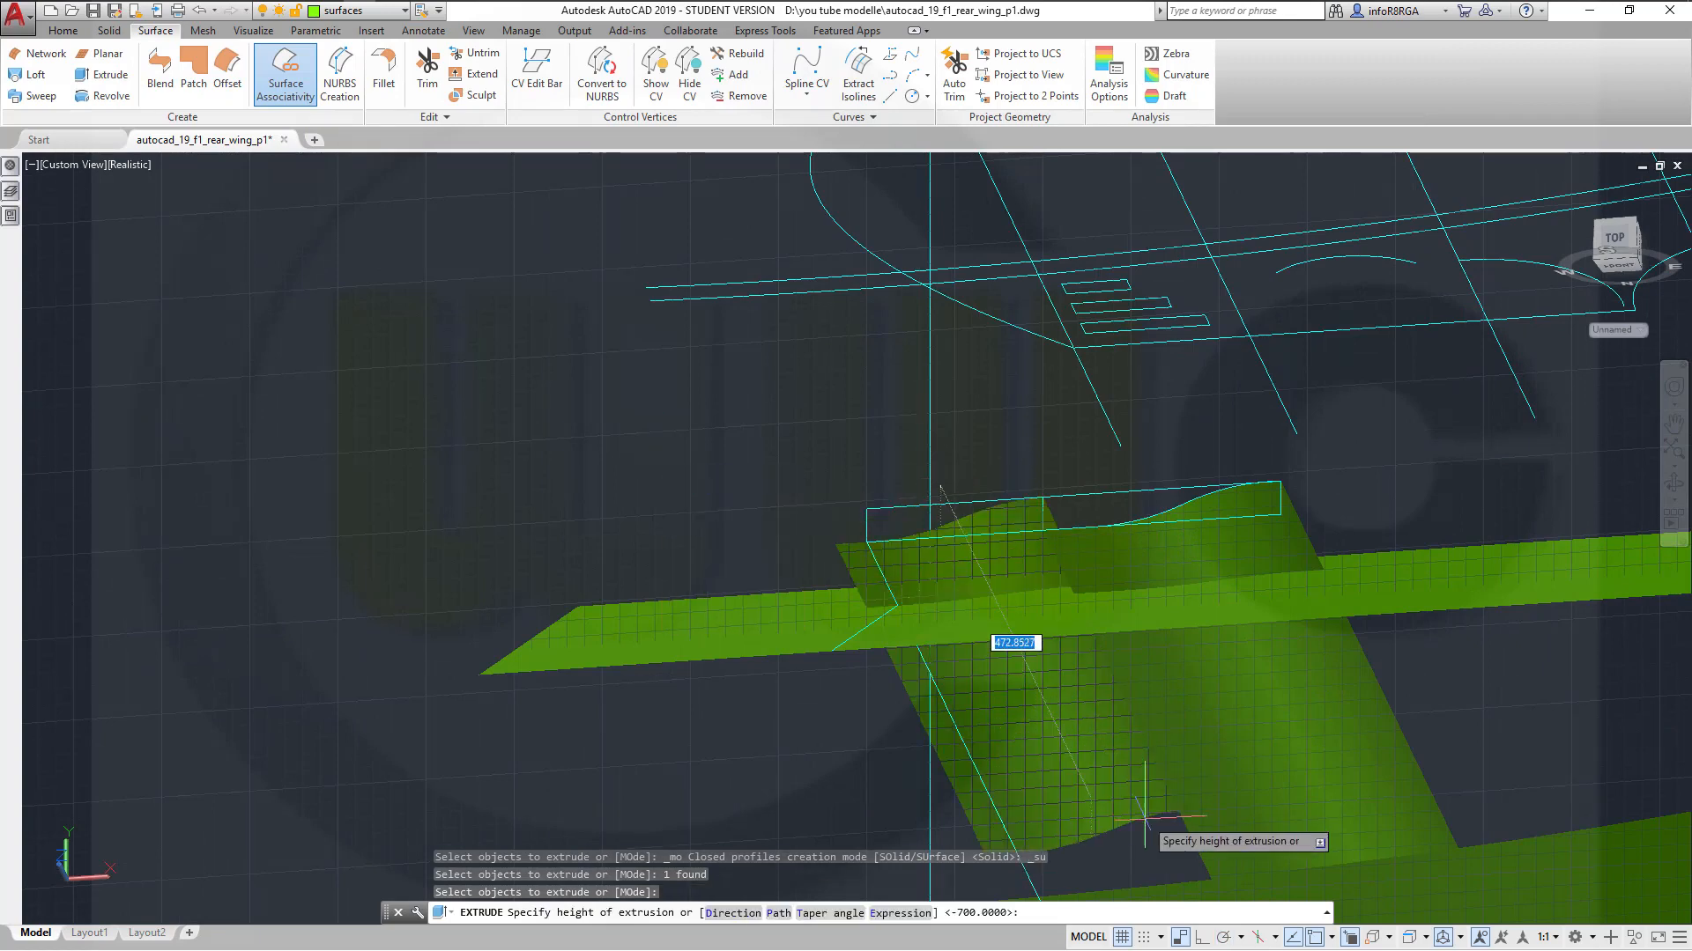
middle_click_drag(1149, 827, 934, 439)
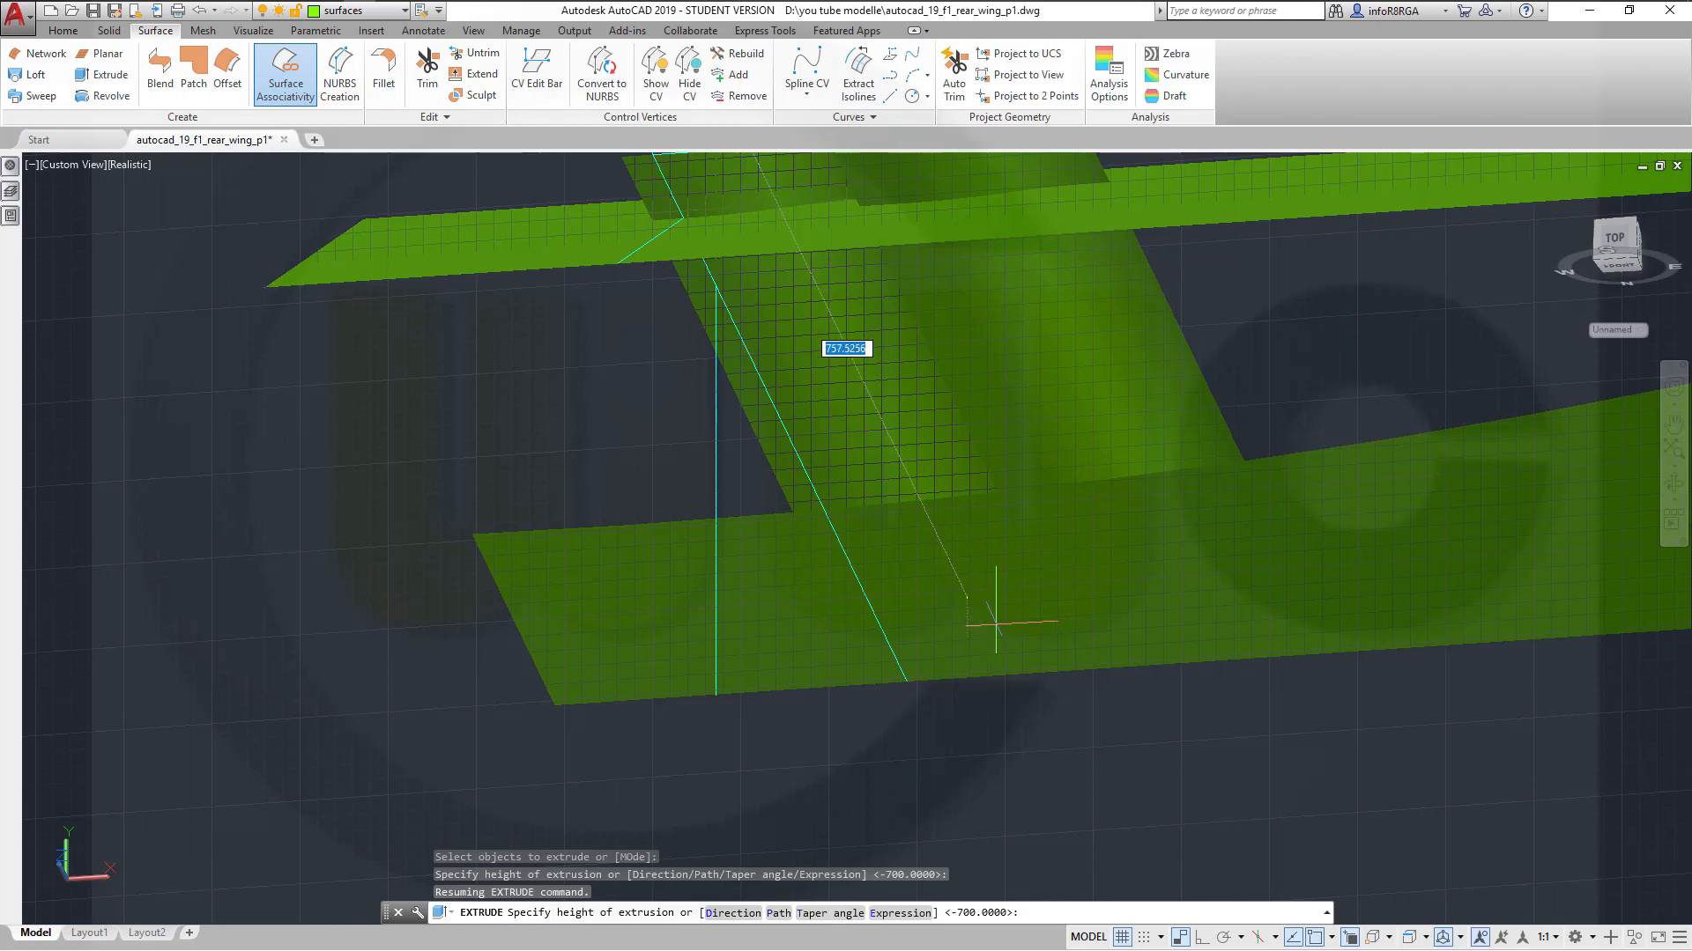
key("Return")
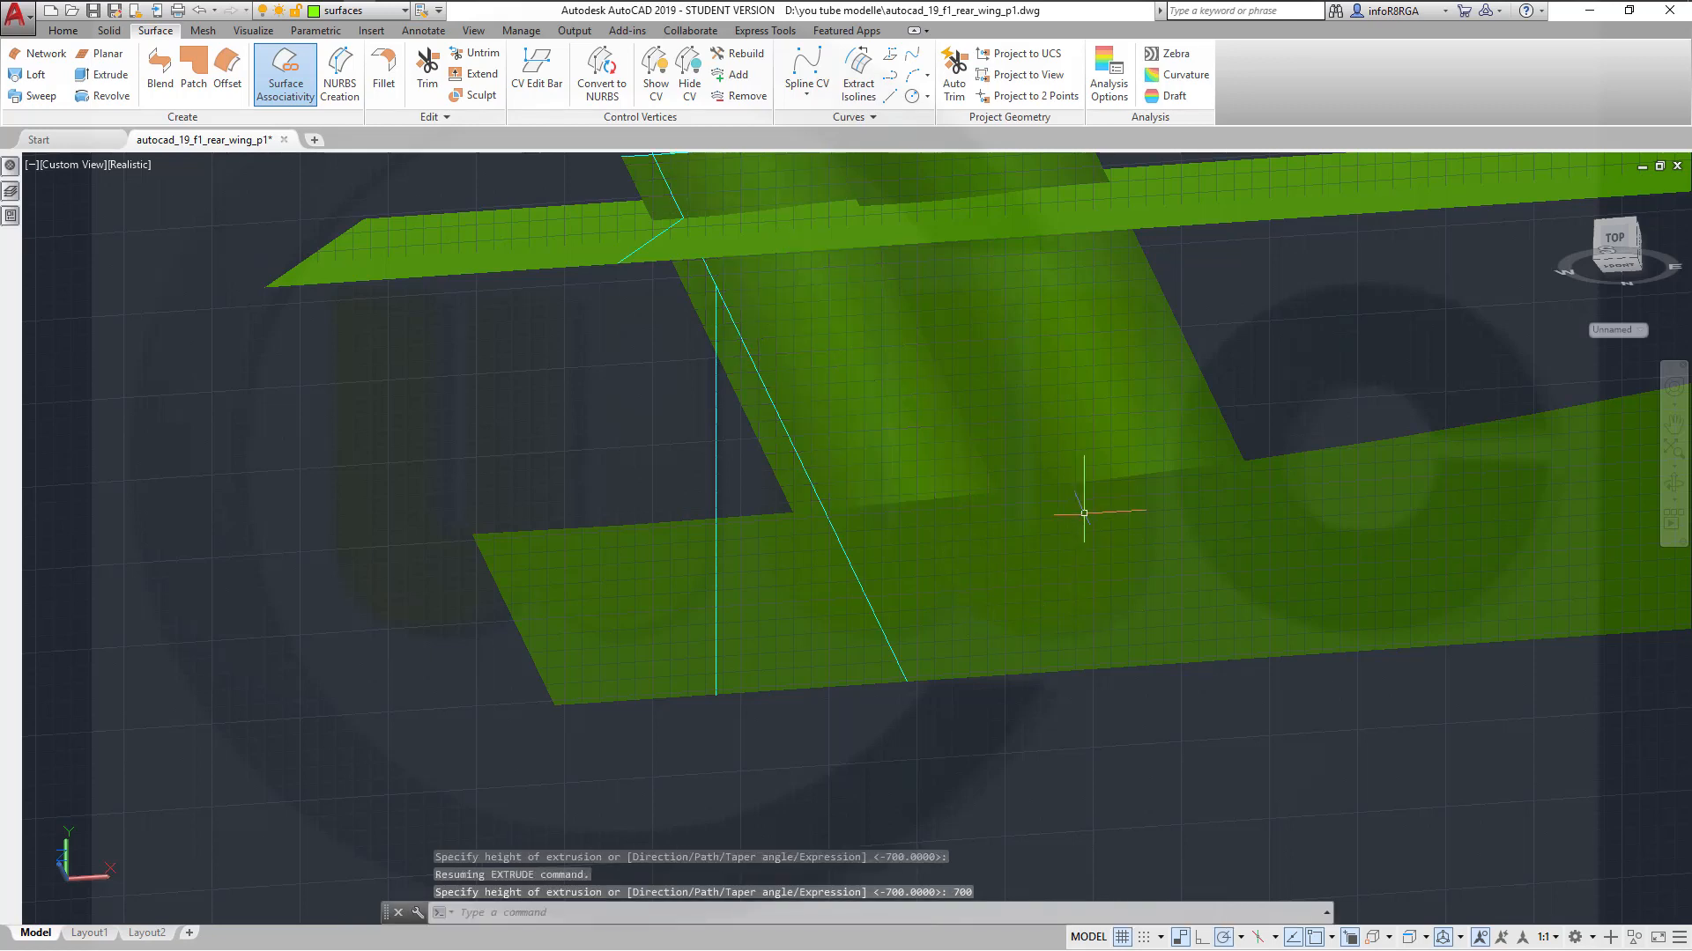
Switch the viewport's visual style to 2D Wireframe with both S-shaped strips in view
scroll(1083, 512, "down", 6)
middle_click_drag(1084, 513, 1003, 635, "shift")
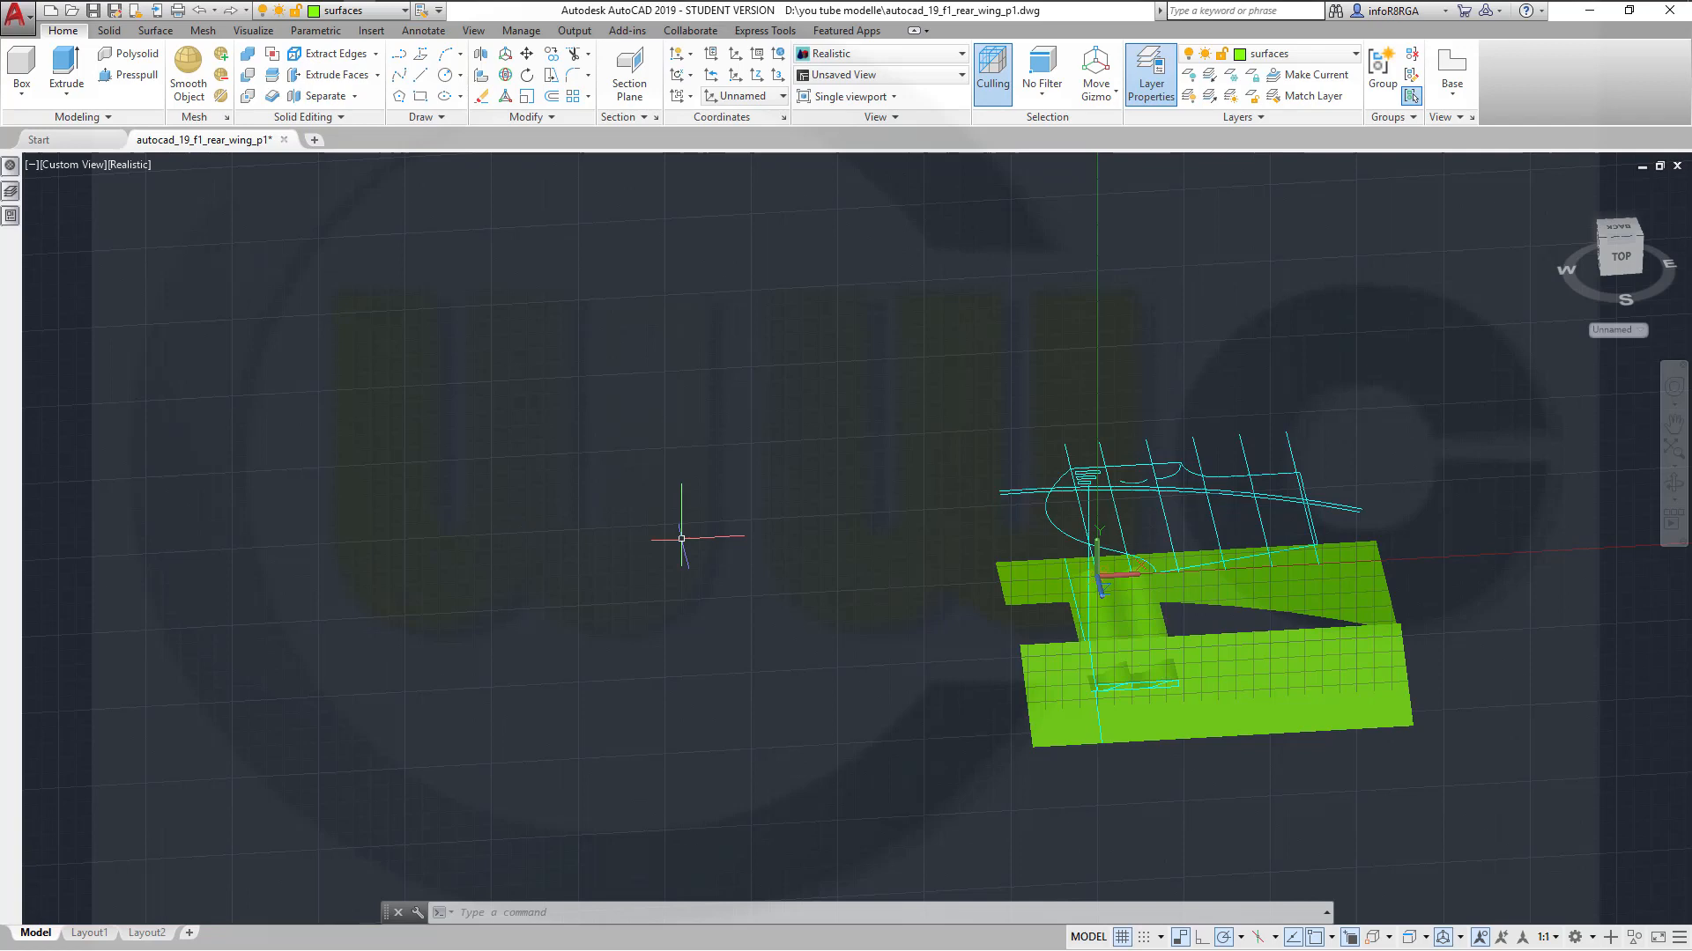
middle_click_drag(681, 538, 540, 512)
left_click(130, 166)
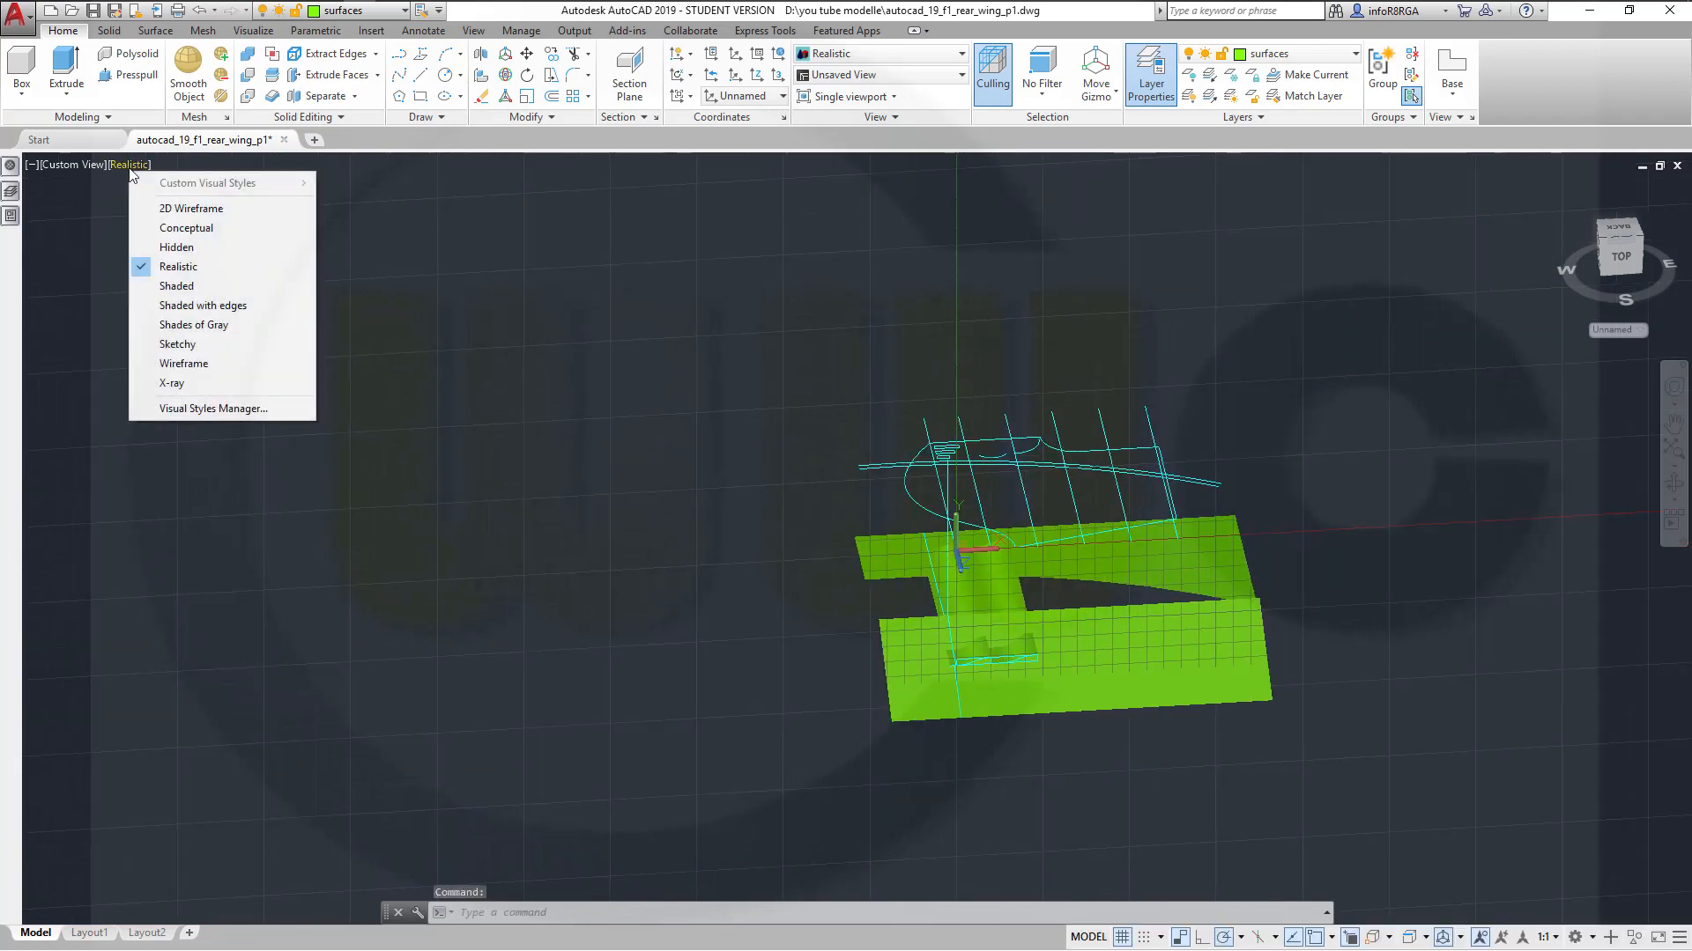
left_click(192, 208)
scroll(1008, 612, "up", 5)
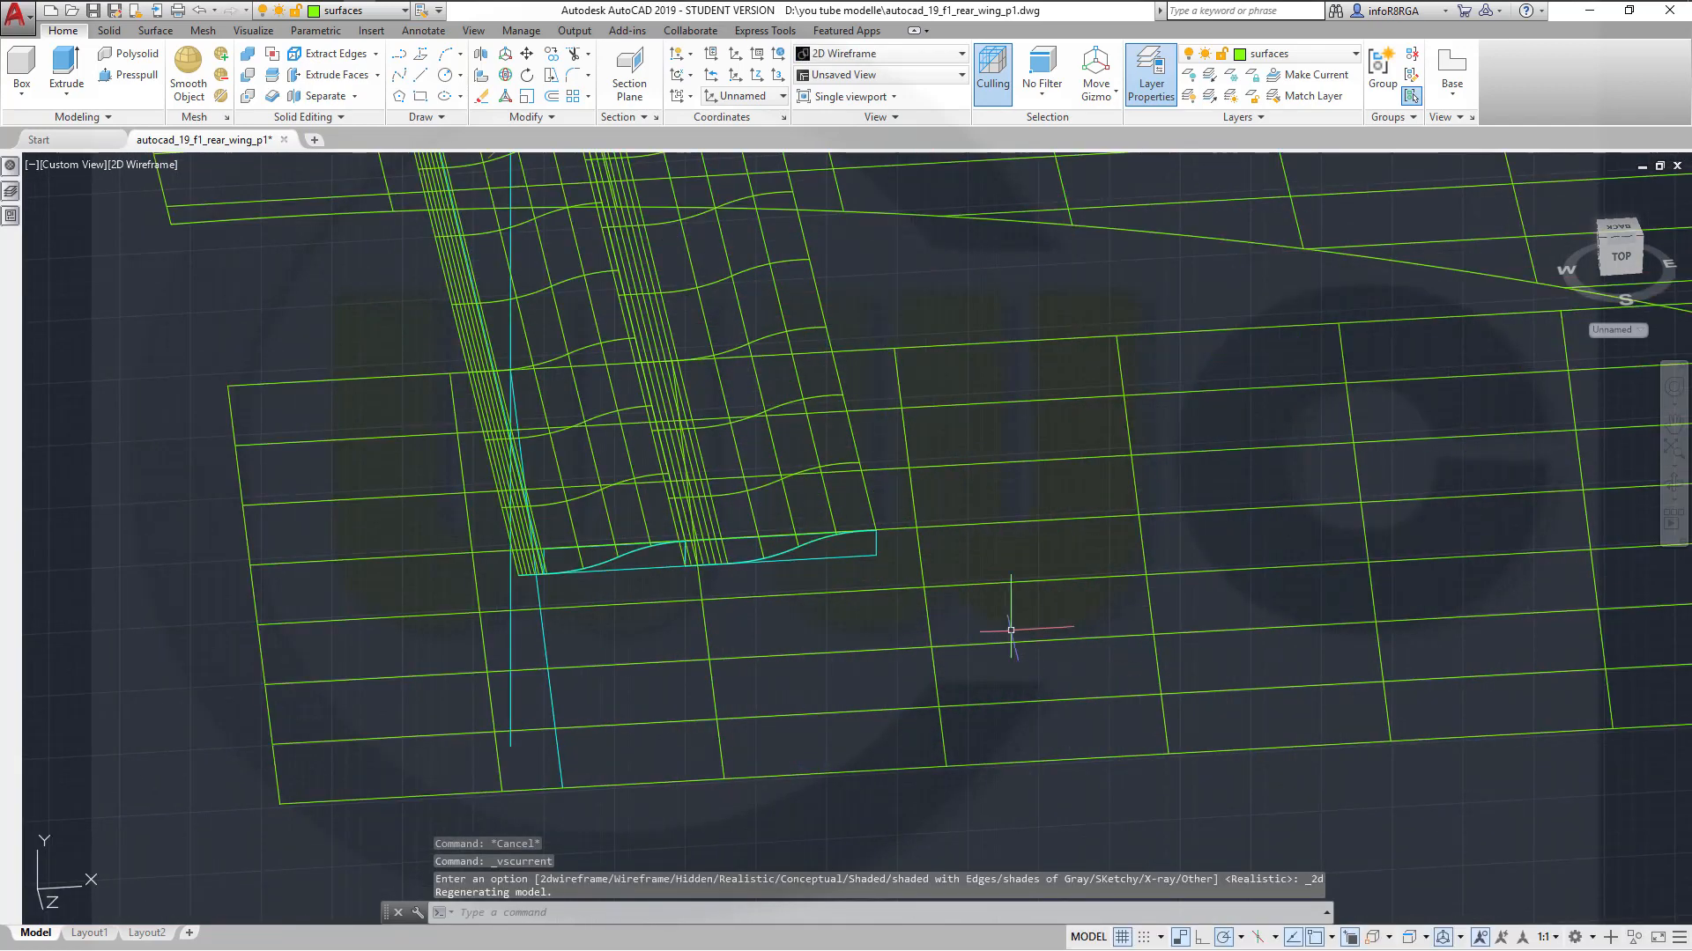
scroll(975, 578, "down", 2)
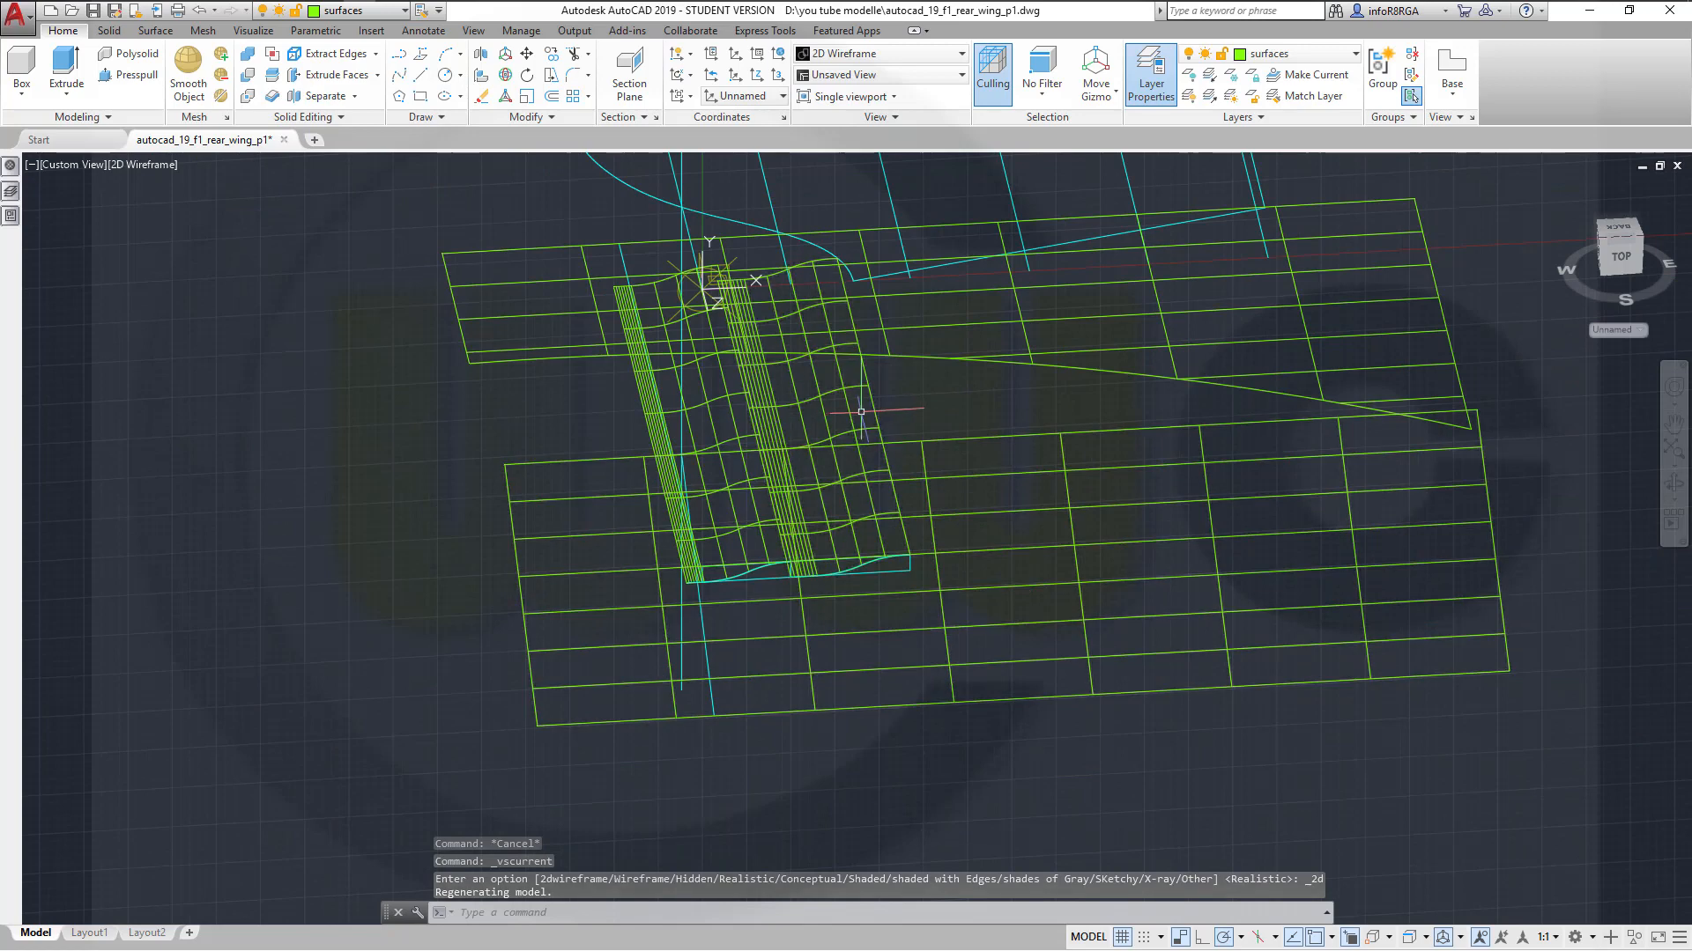
Create a rectangular array of the outer S-shaped surface strip with 4 columns spaced 135 apart and 1 row
left_click(588, 97)
left_click(603, 126)
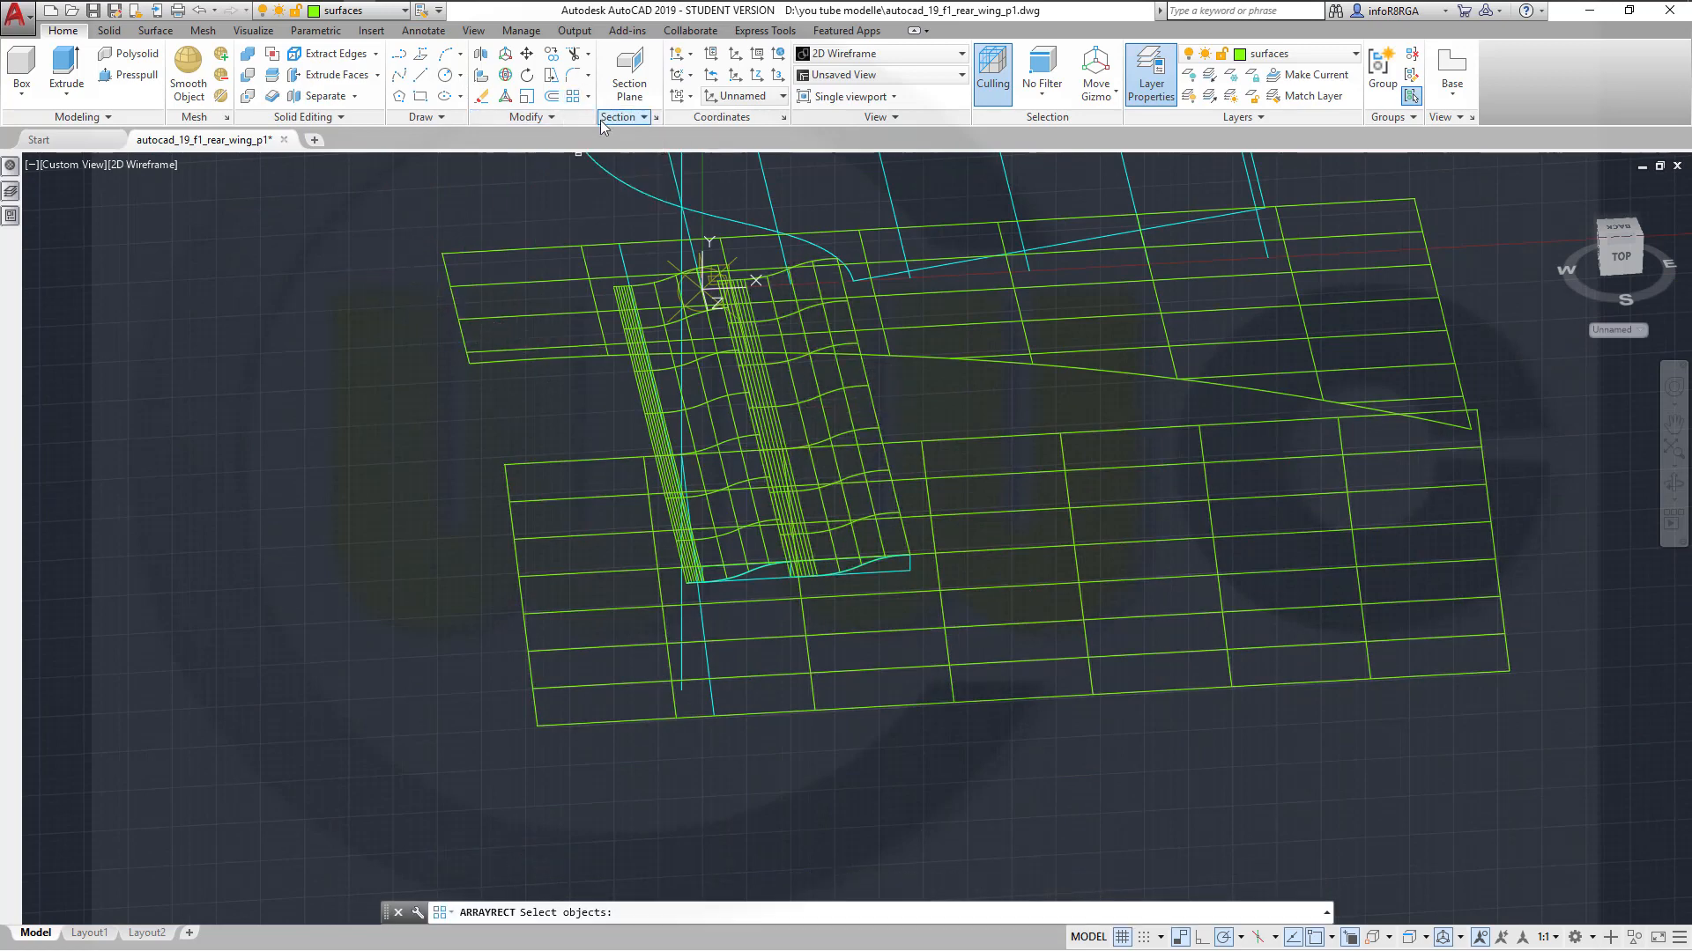
left_click(874, 403)
key("Return")
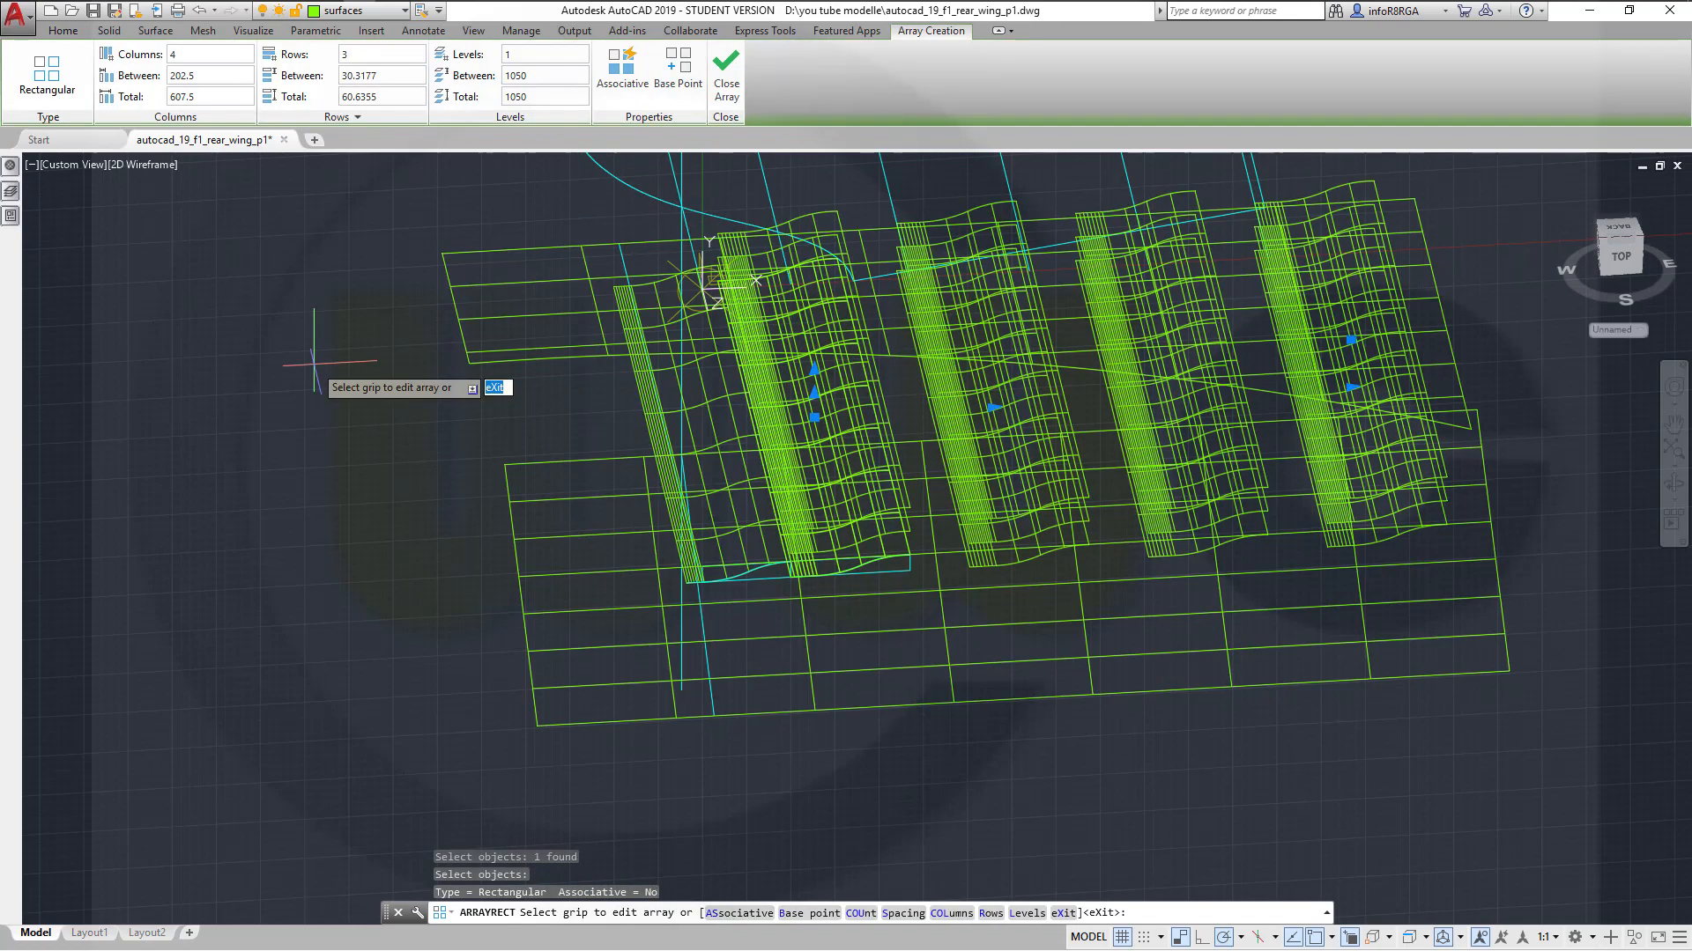
mouse_move(325, 294)
middle_mouse_down()
mouse_move(314, 245)
mouse_move(349, 370)
middle_mouse_up()
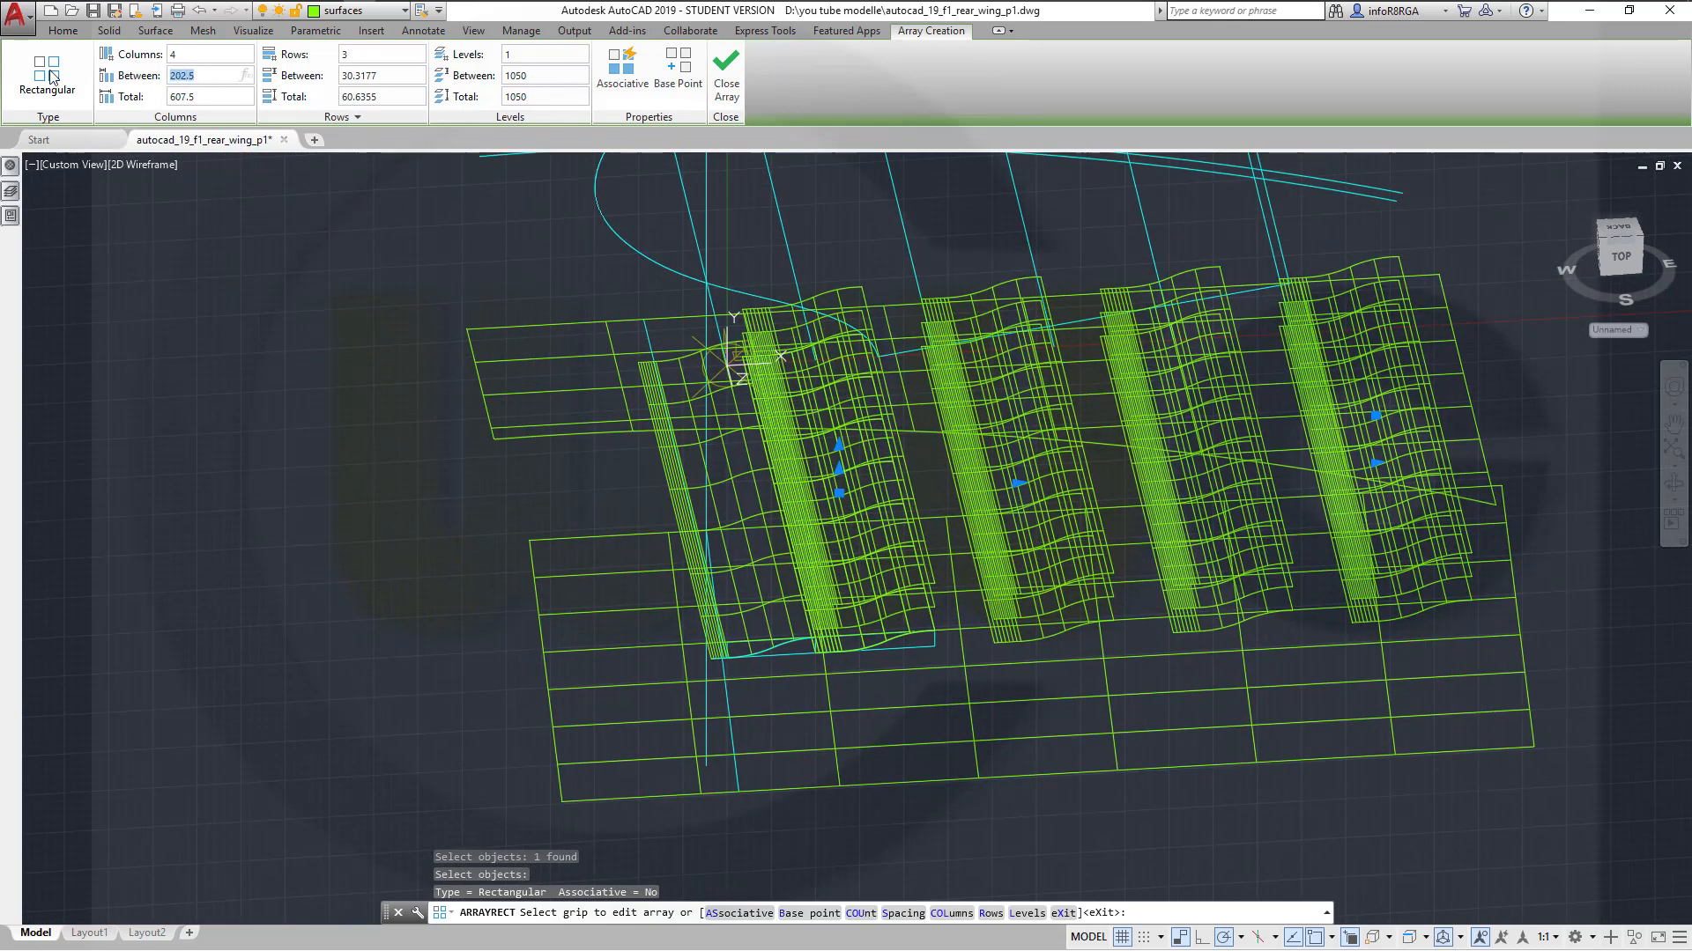
type("135")
key("Return")
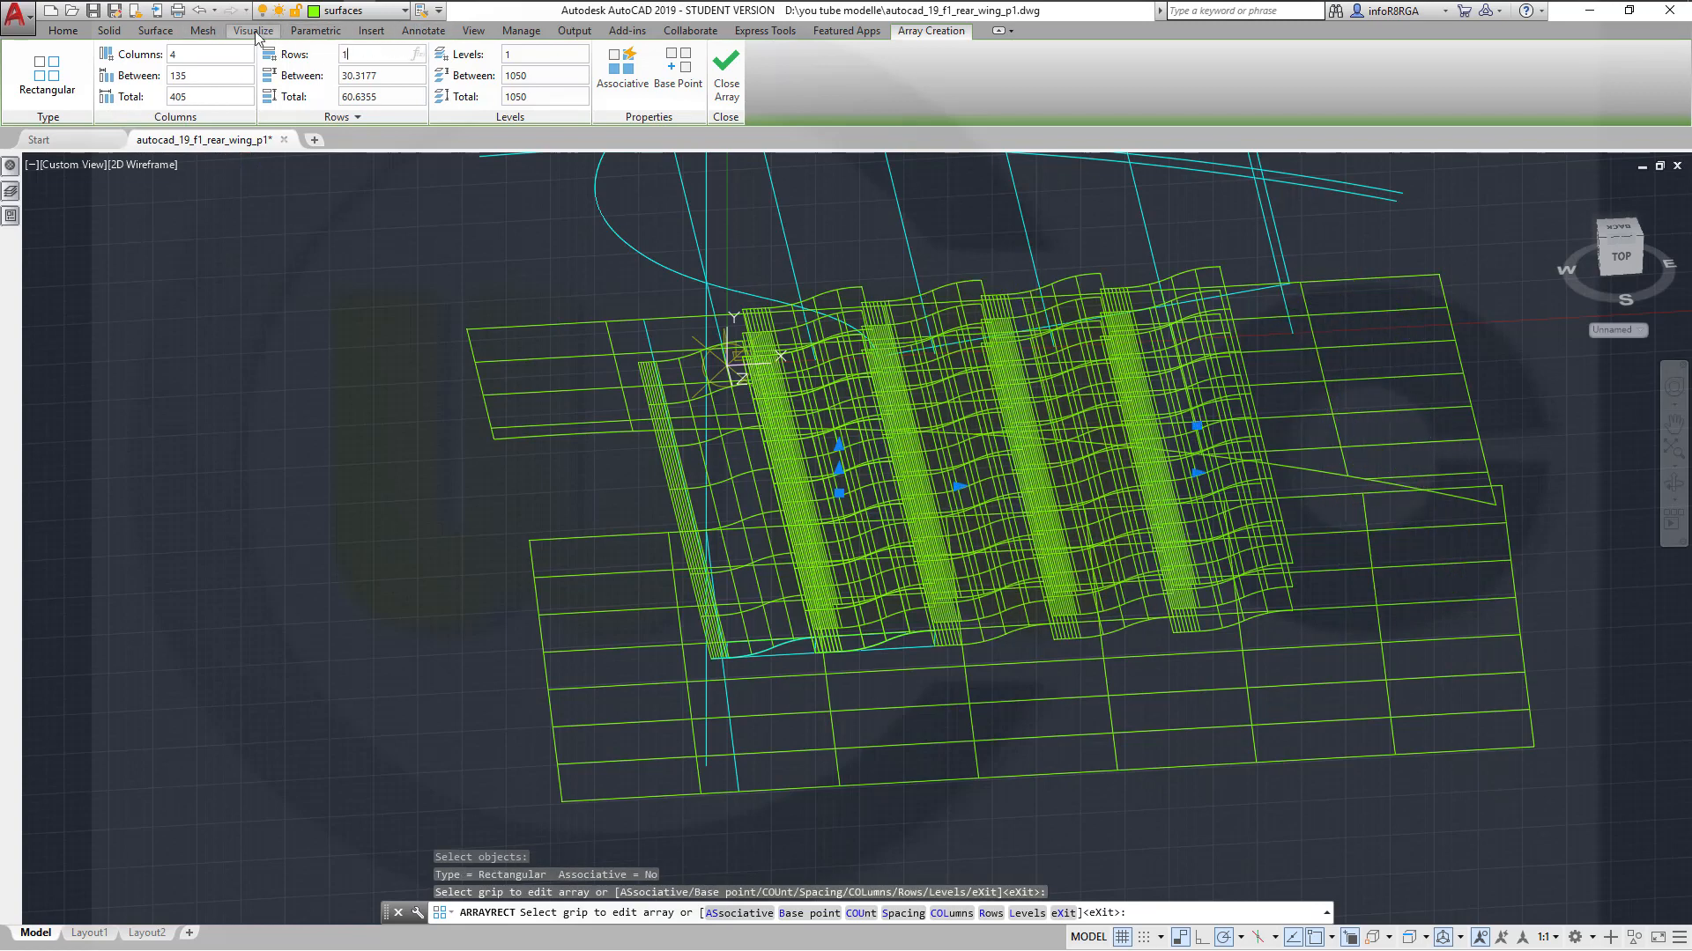
key("Return")
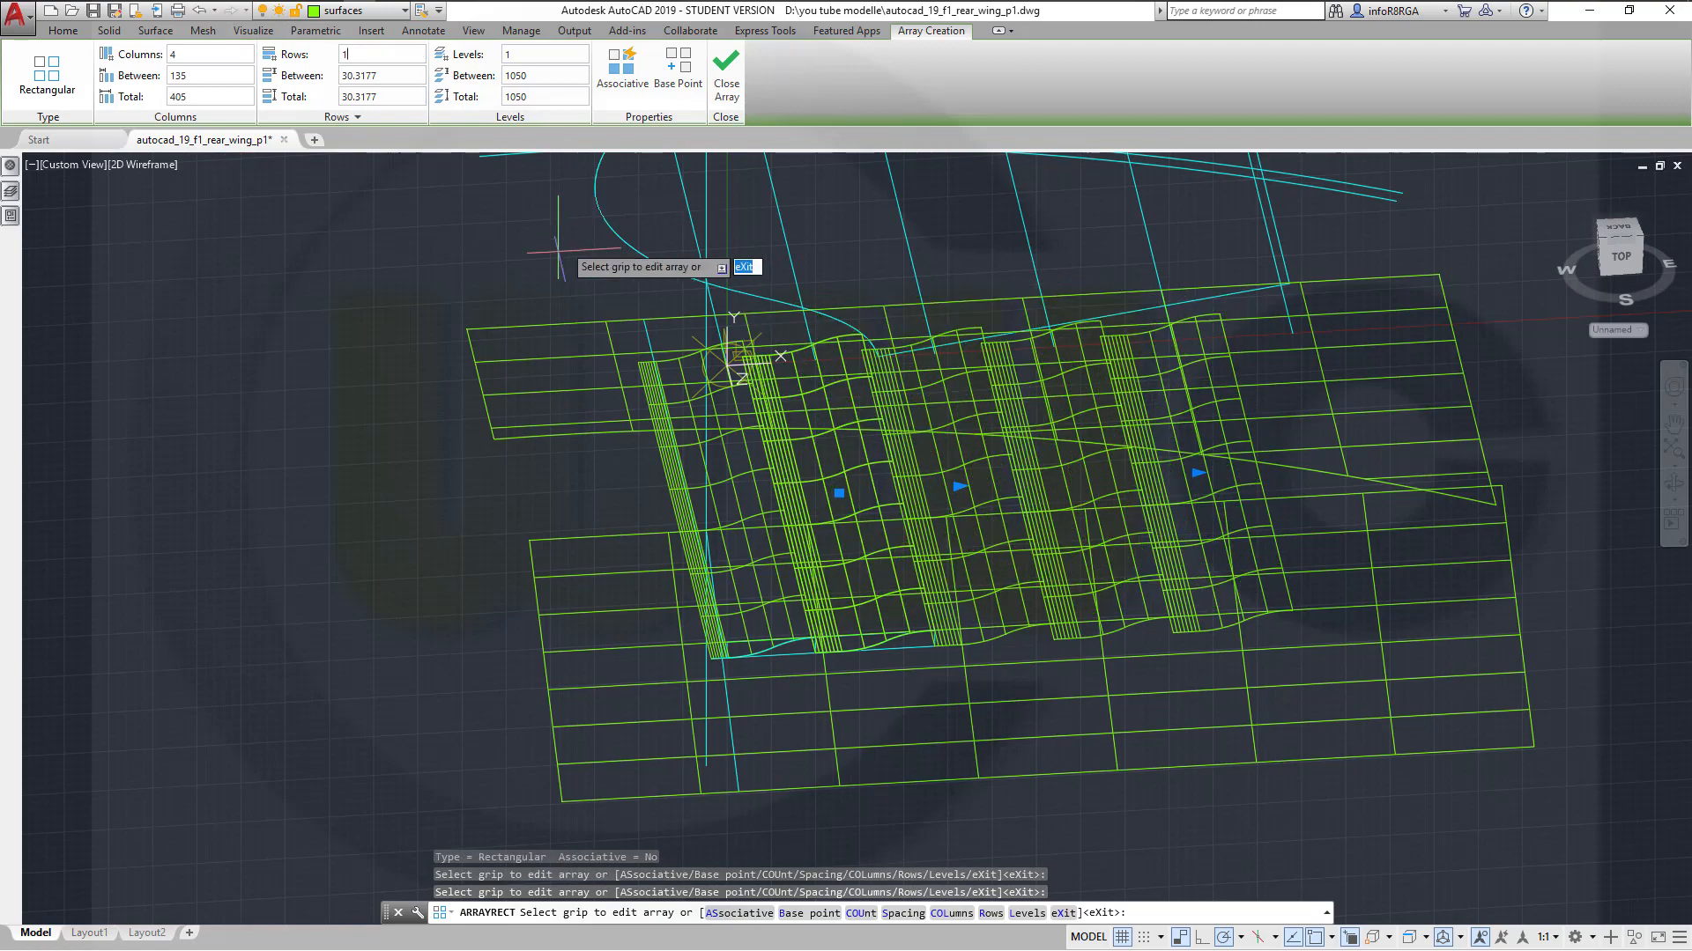
mouse_move(370, 211)
middle_mouse_down("shift")
mouse_move(369, 154)
mouse_move(371, 188)
middle_mouse_up("shift")
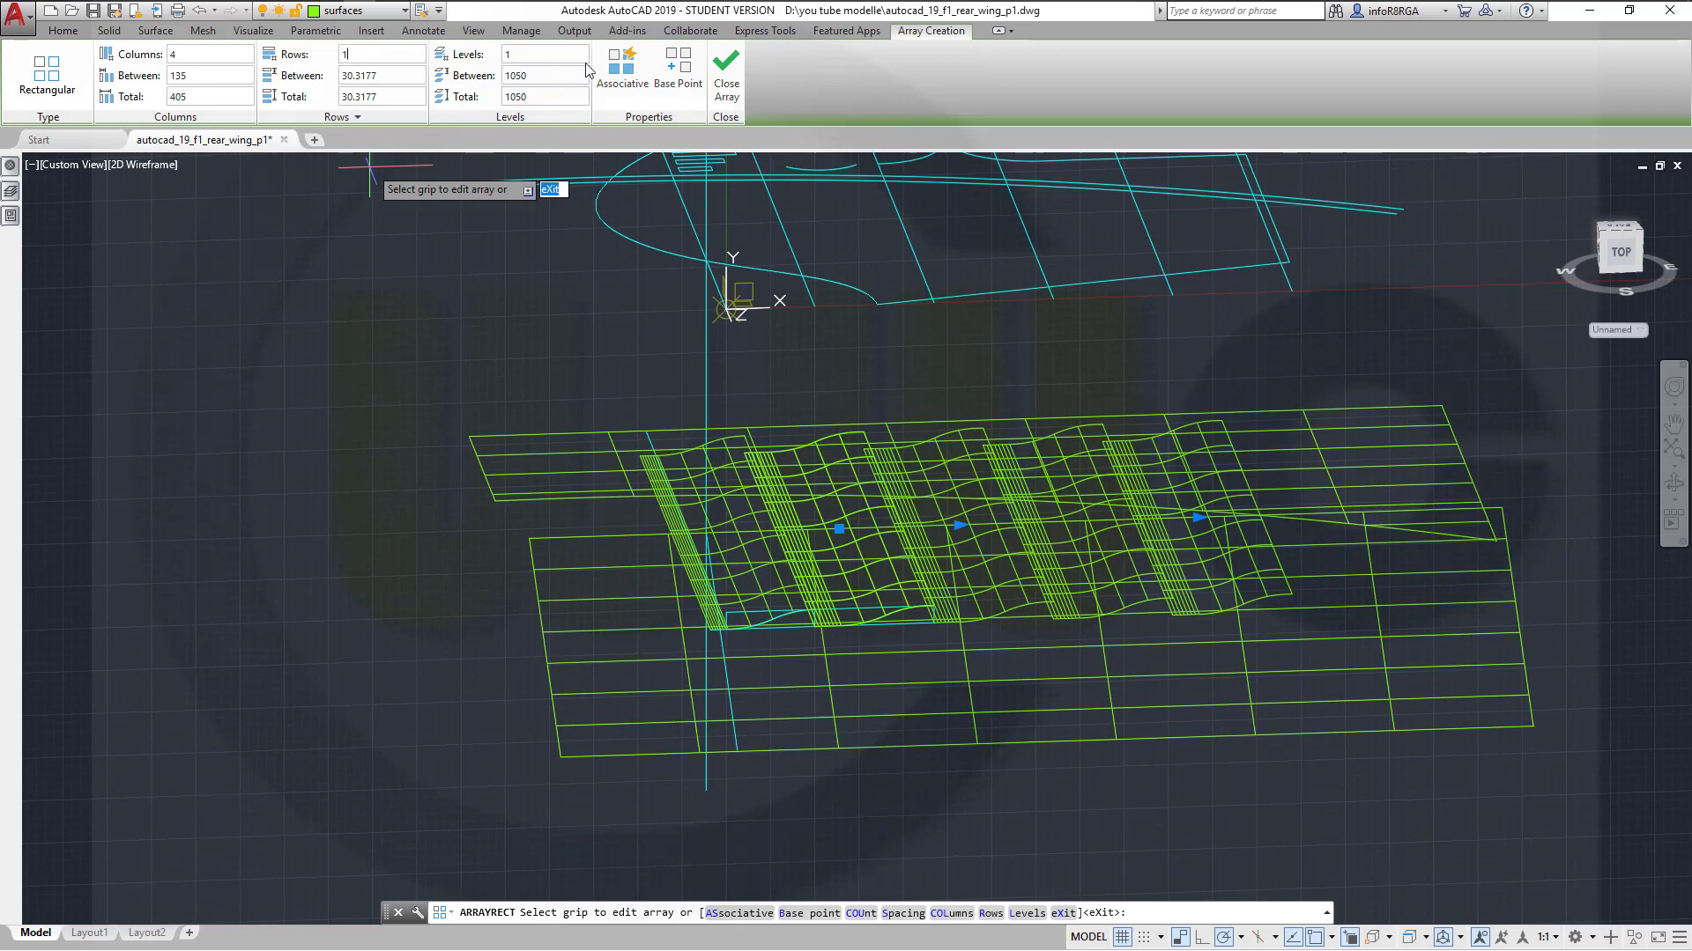
left_click(727, 85)
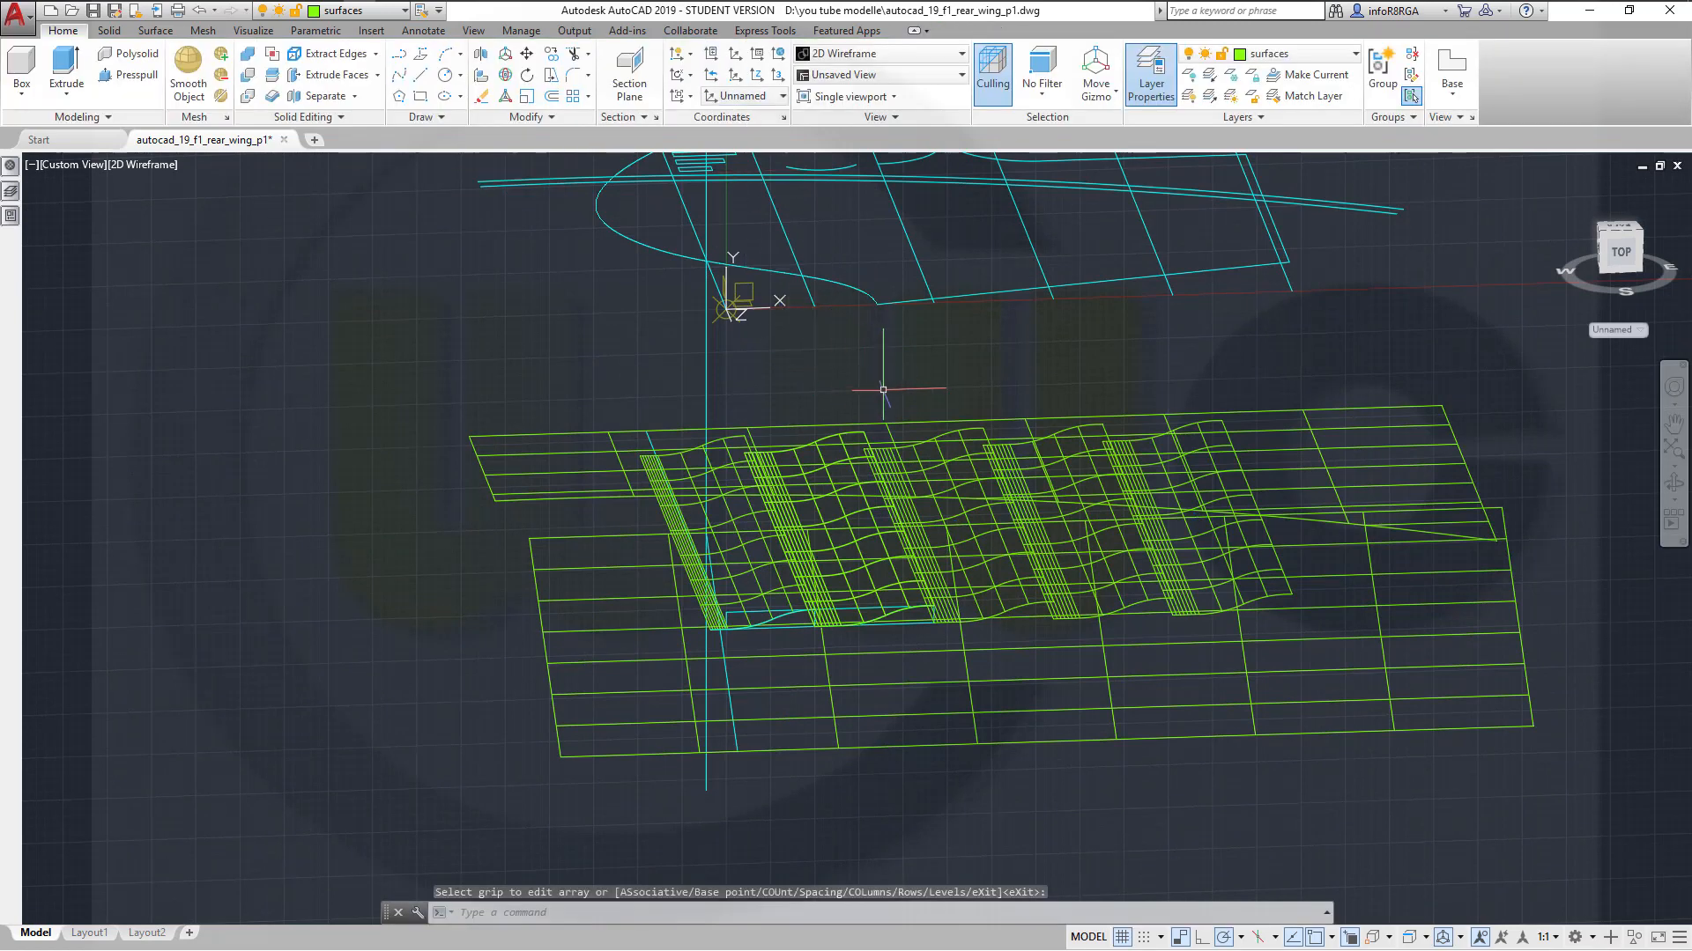
Reset the user coordinate system to WCS and inspect the arrayed strips from several directions
middle_click_drag(831, 460, 1089, 511, "shift")
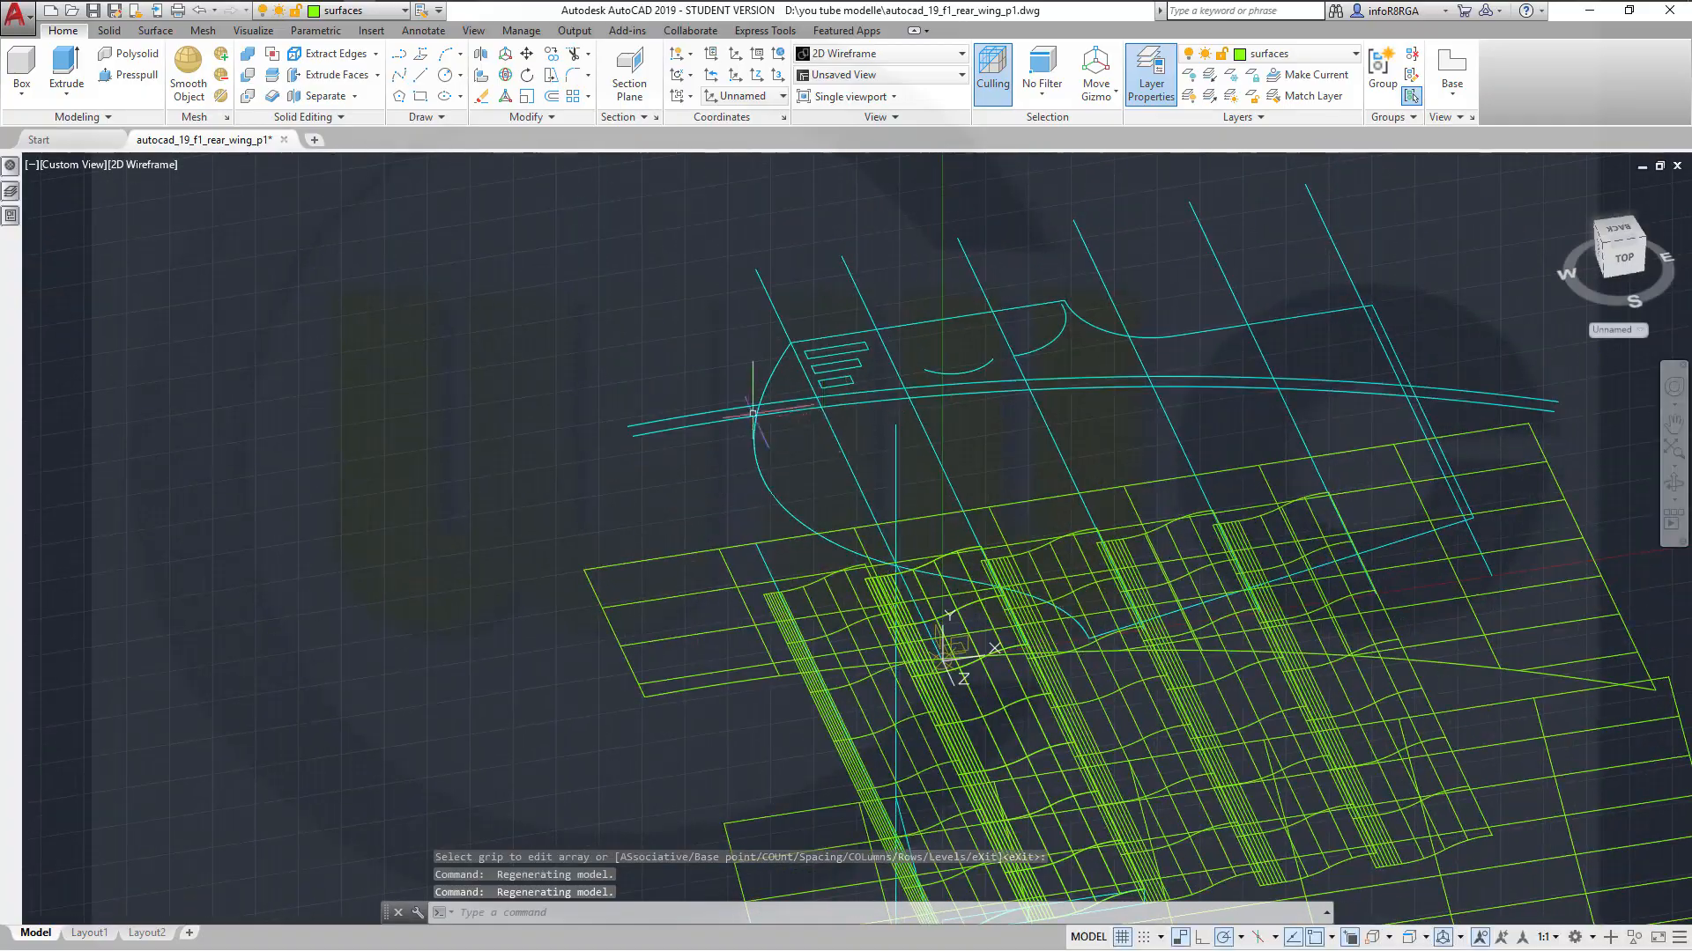
middle_click_drag(775, 484, 985, 551, "shift")
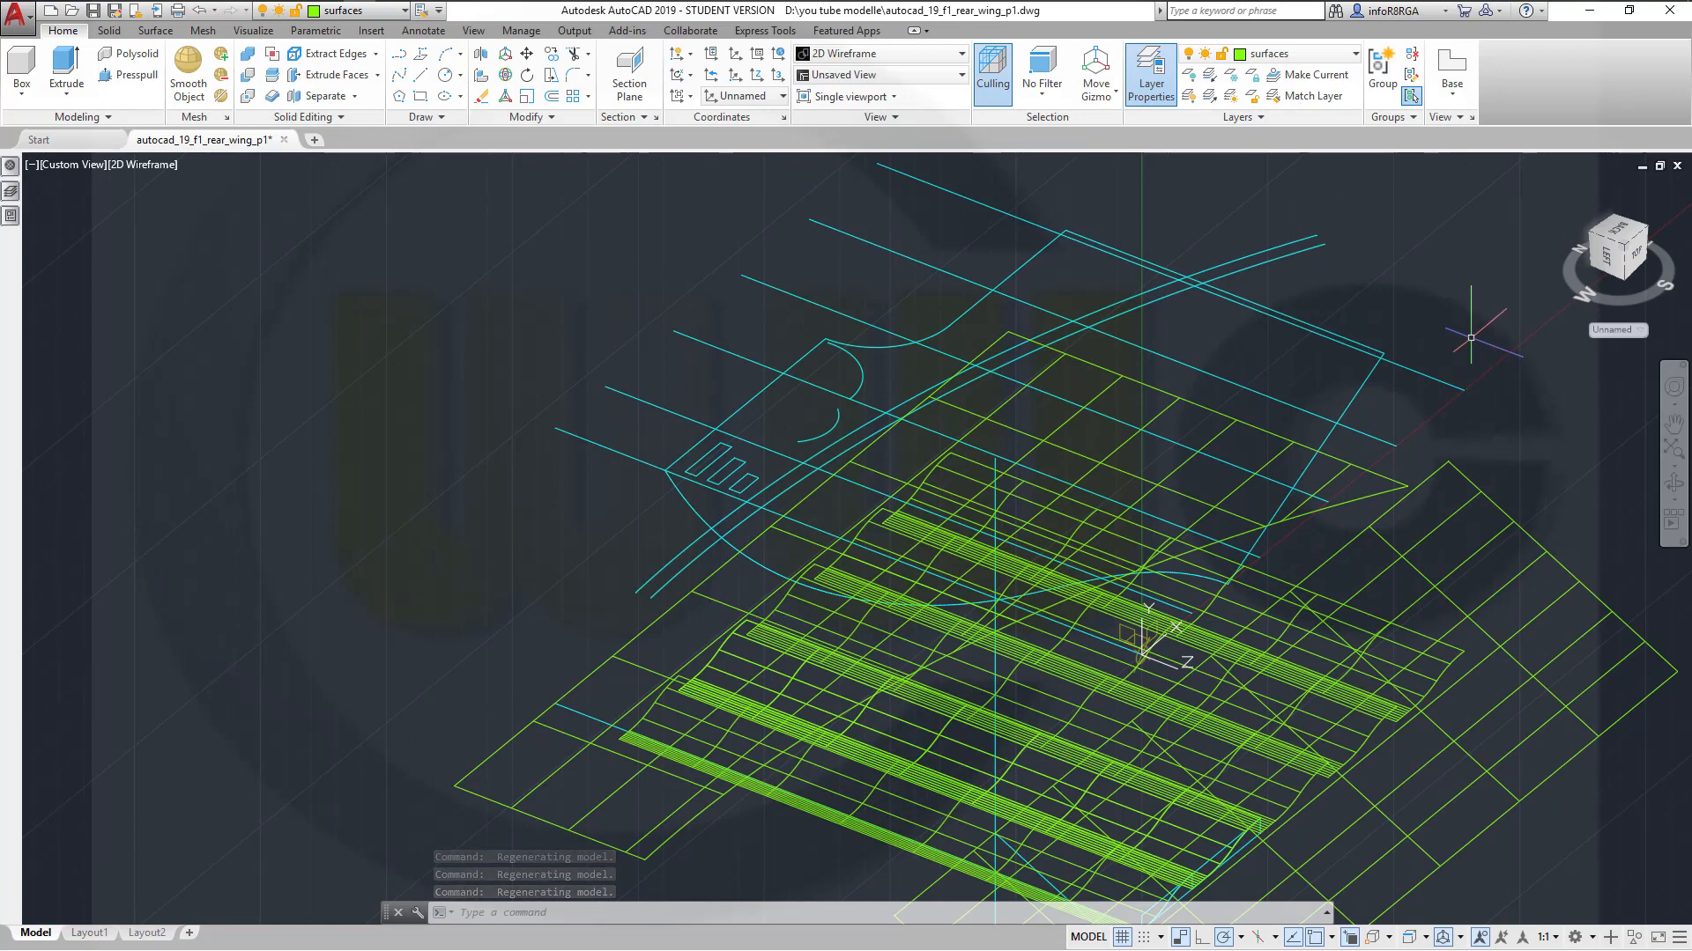
left_click(1616, 229)
left_click(1640, 329)
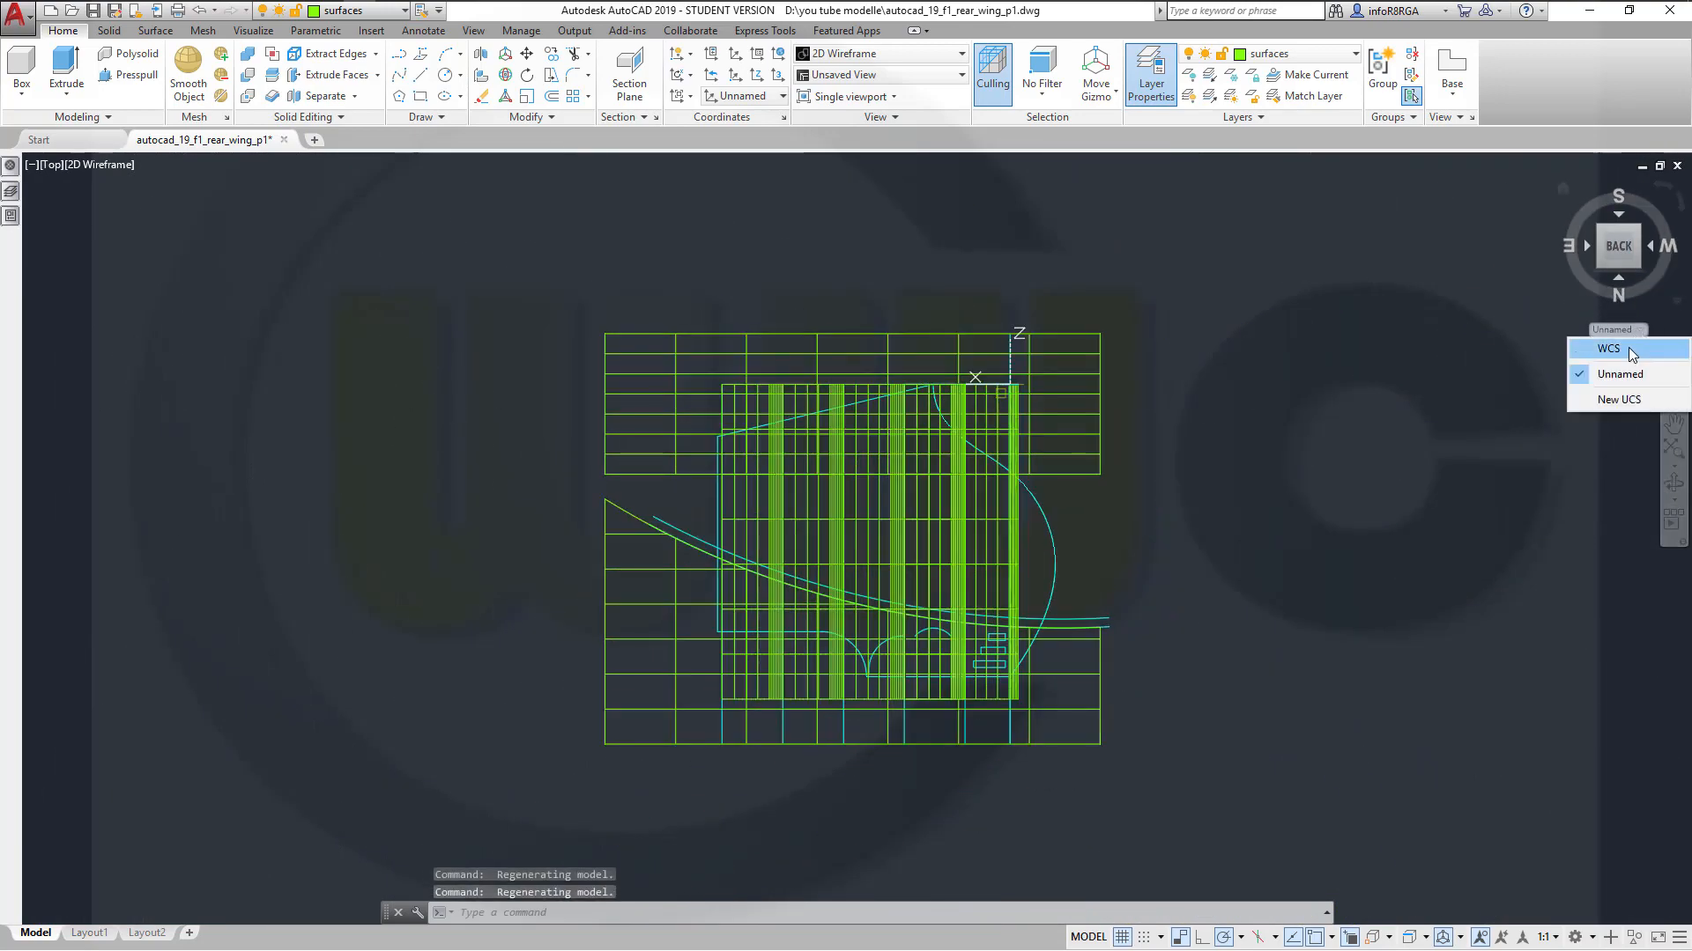
left_click(1628, 347)
middle_click_drag(1246, 491, 623, 226, "shift")
middle_click_drag(847, 526, 604, 473, "shift")
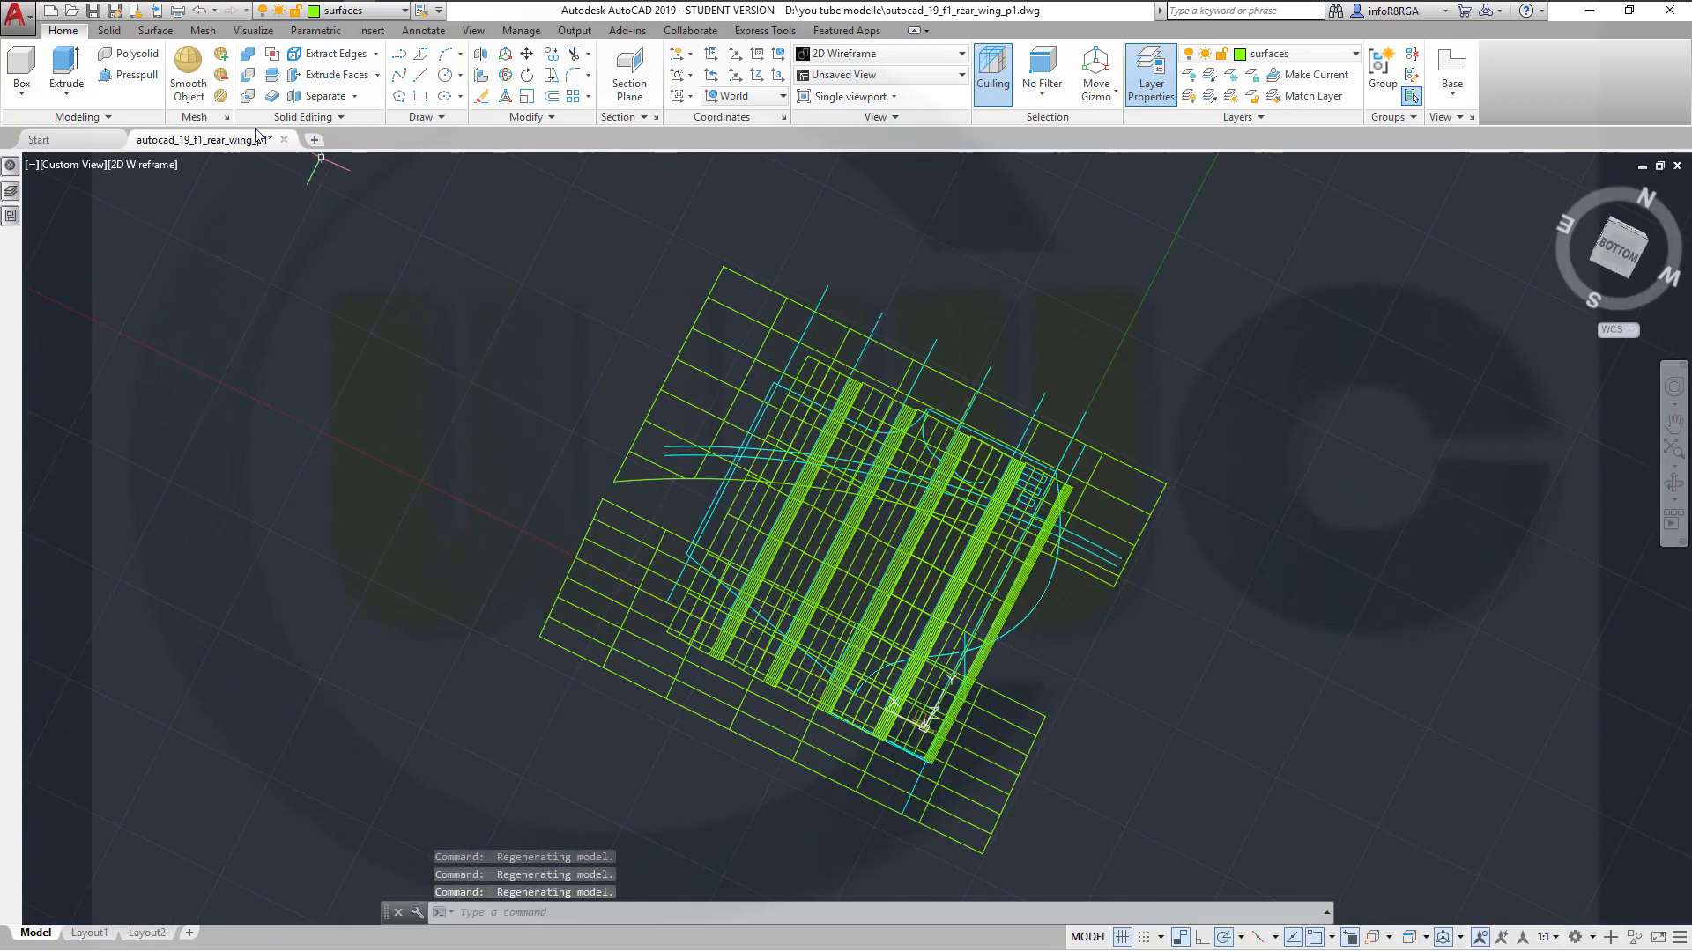
Surface-trim the five S-shaped strips with the inner of the two long curves, removing their ends on the side of the small rectangles
left_click(156, 32)
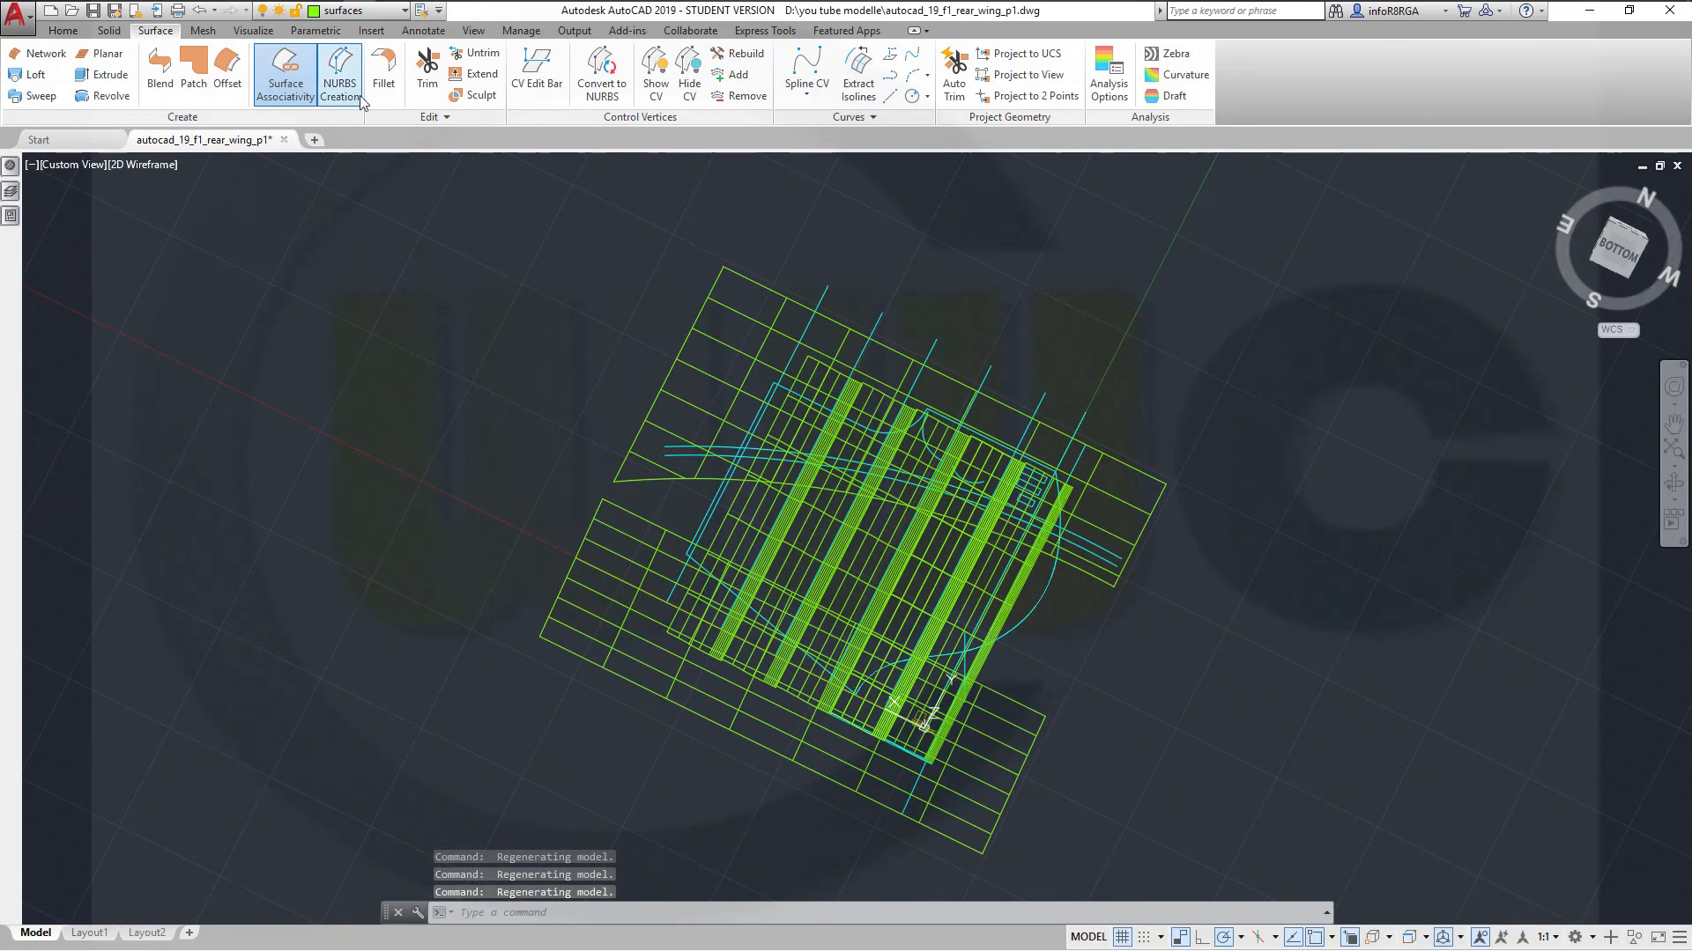
left_click(428, 64)
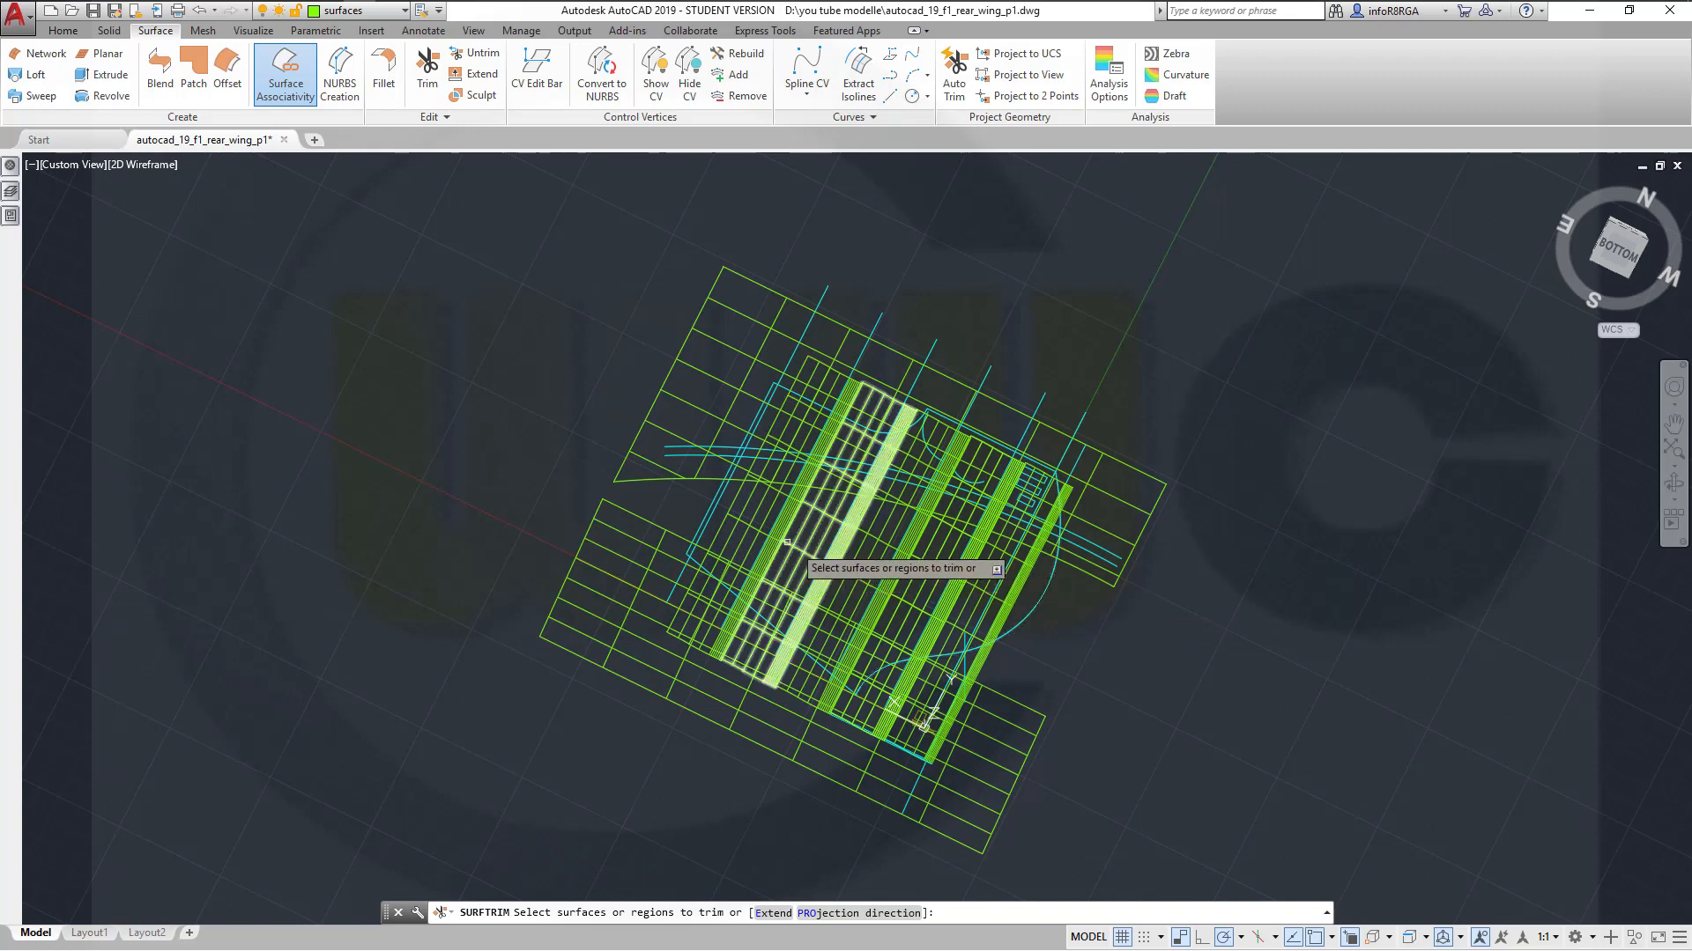
left_click(763, 532)
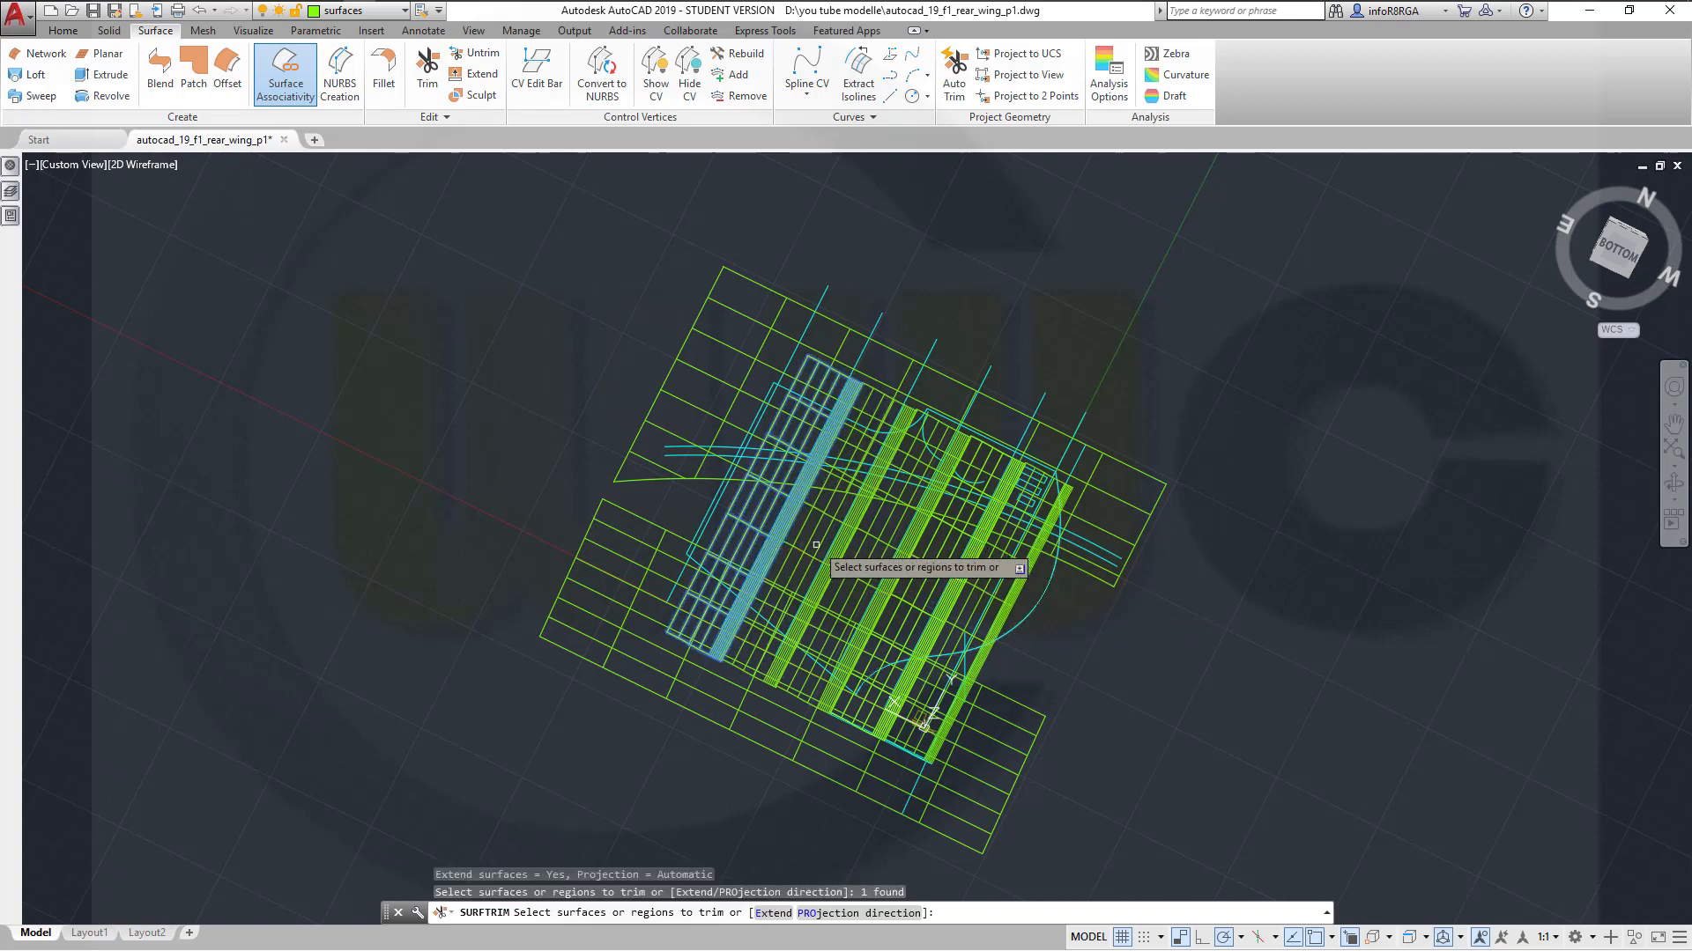
left_click(815, 546)
left_click(964, 563)
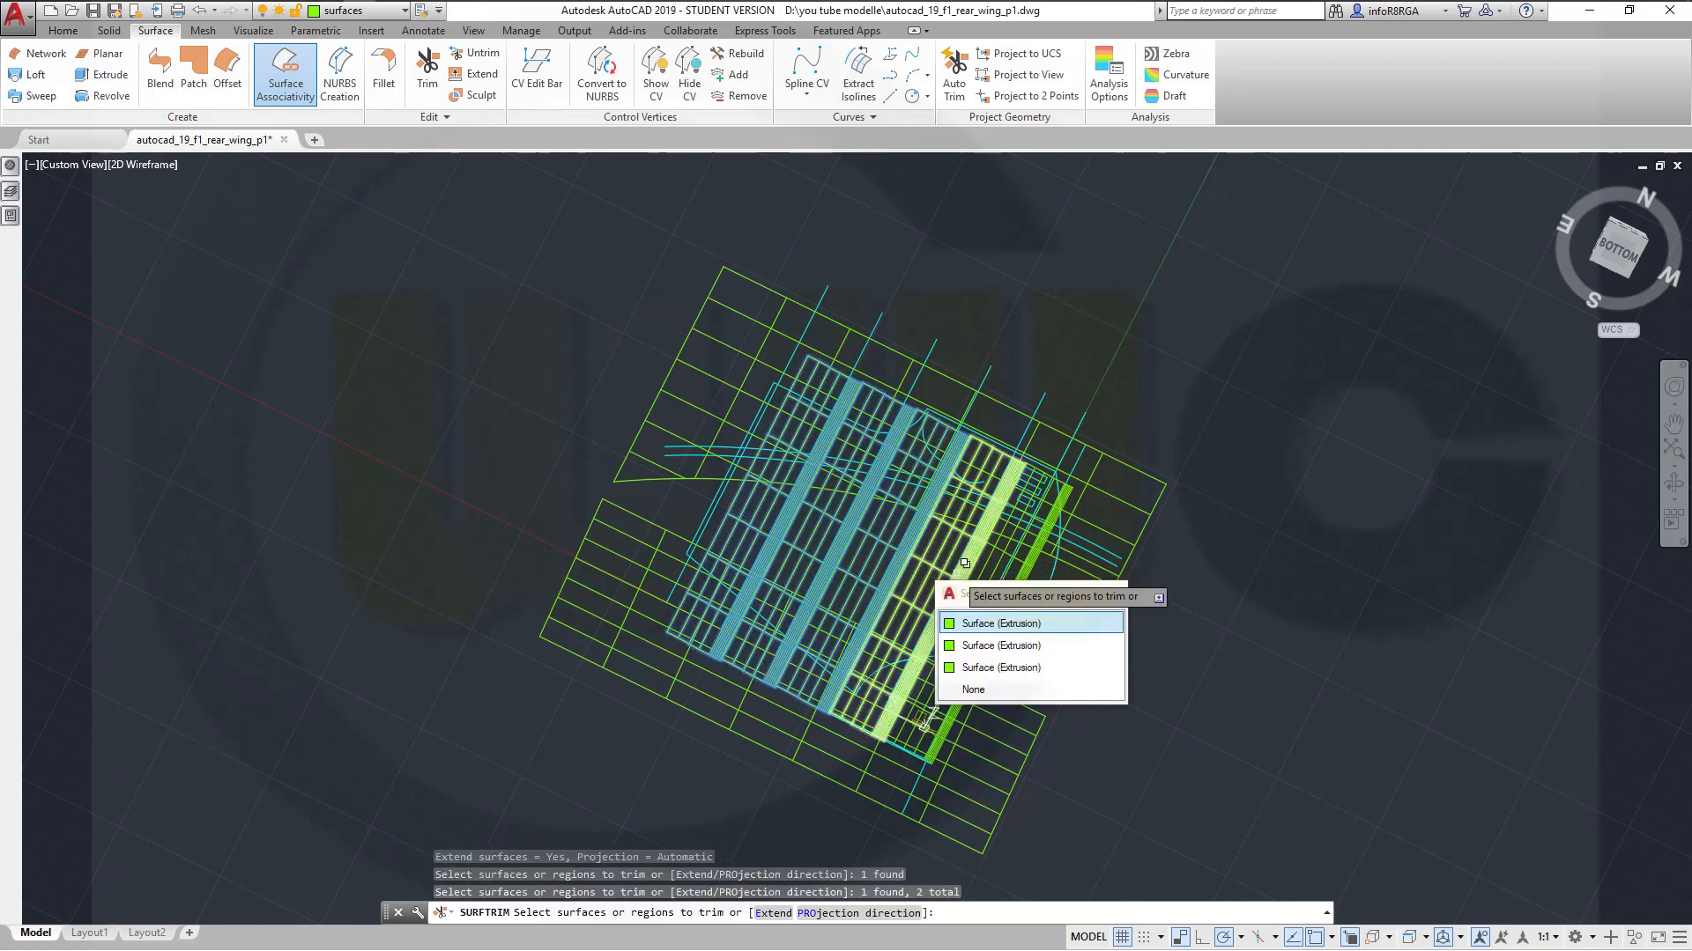
left_click(1001, 623)
left_click(1027, 570)
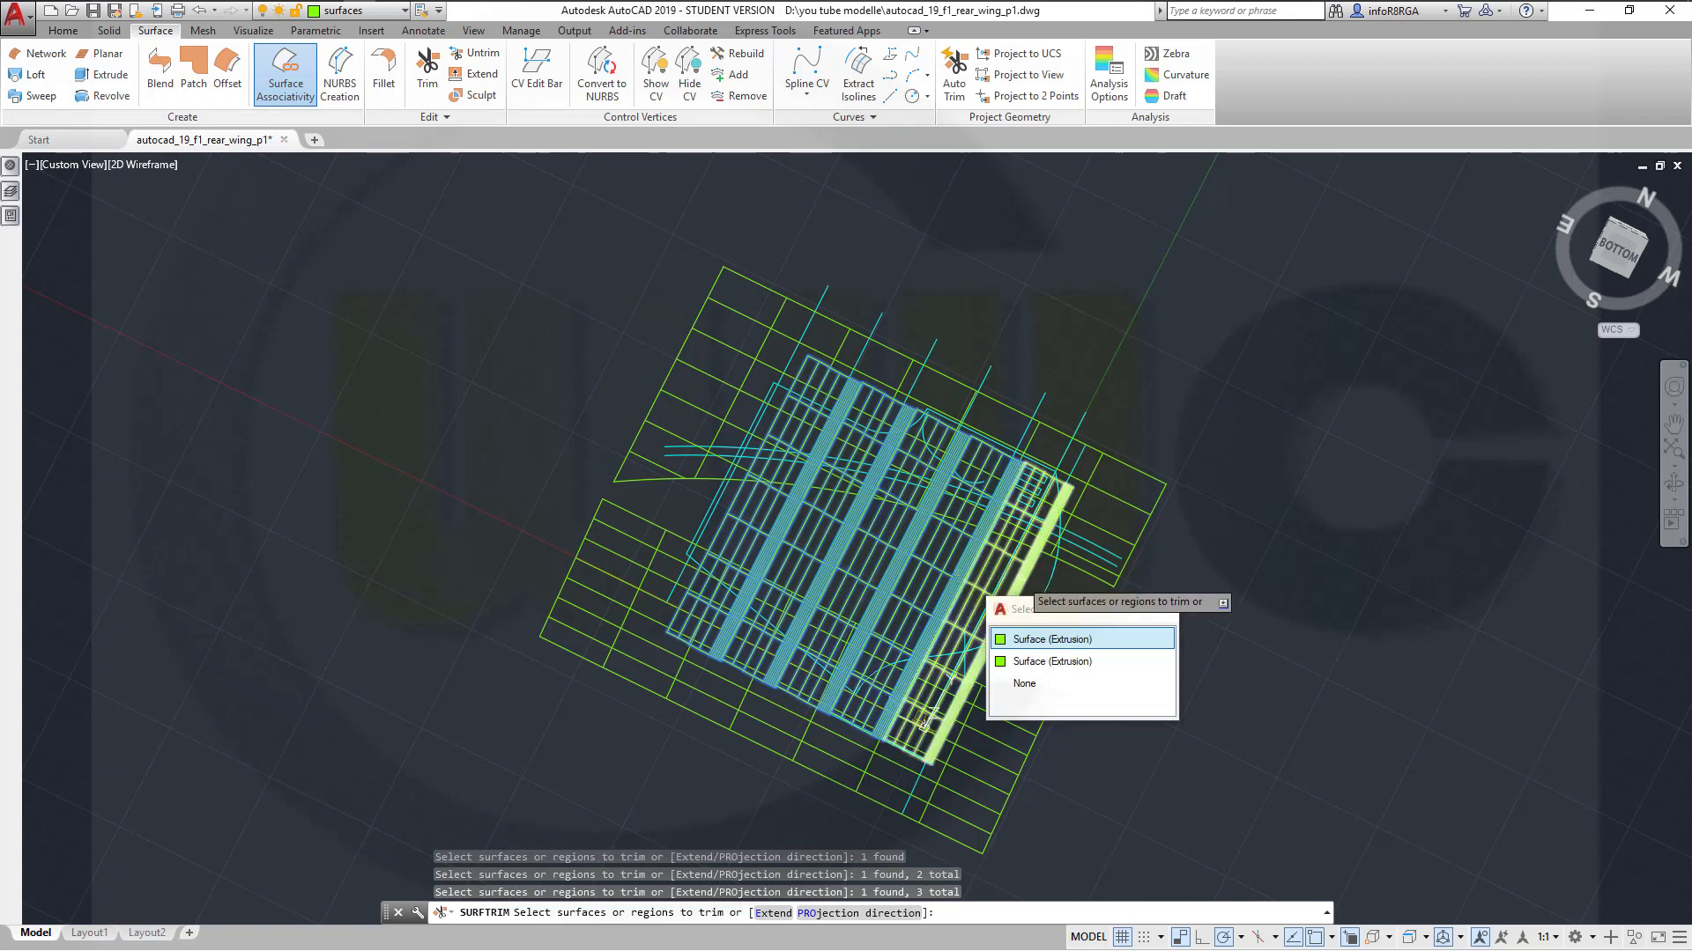
left_click(1021, 574)
right_click(1253, 499)
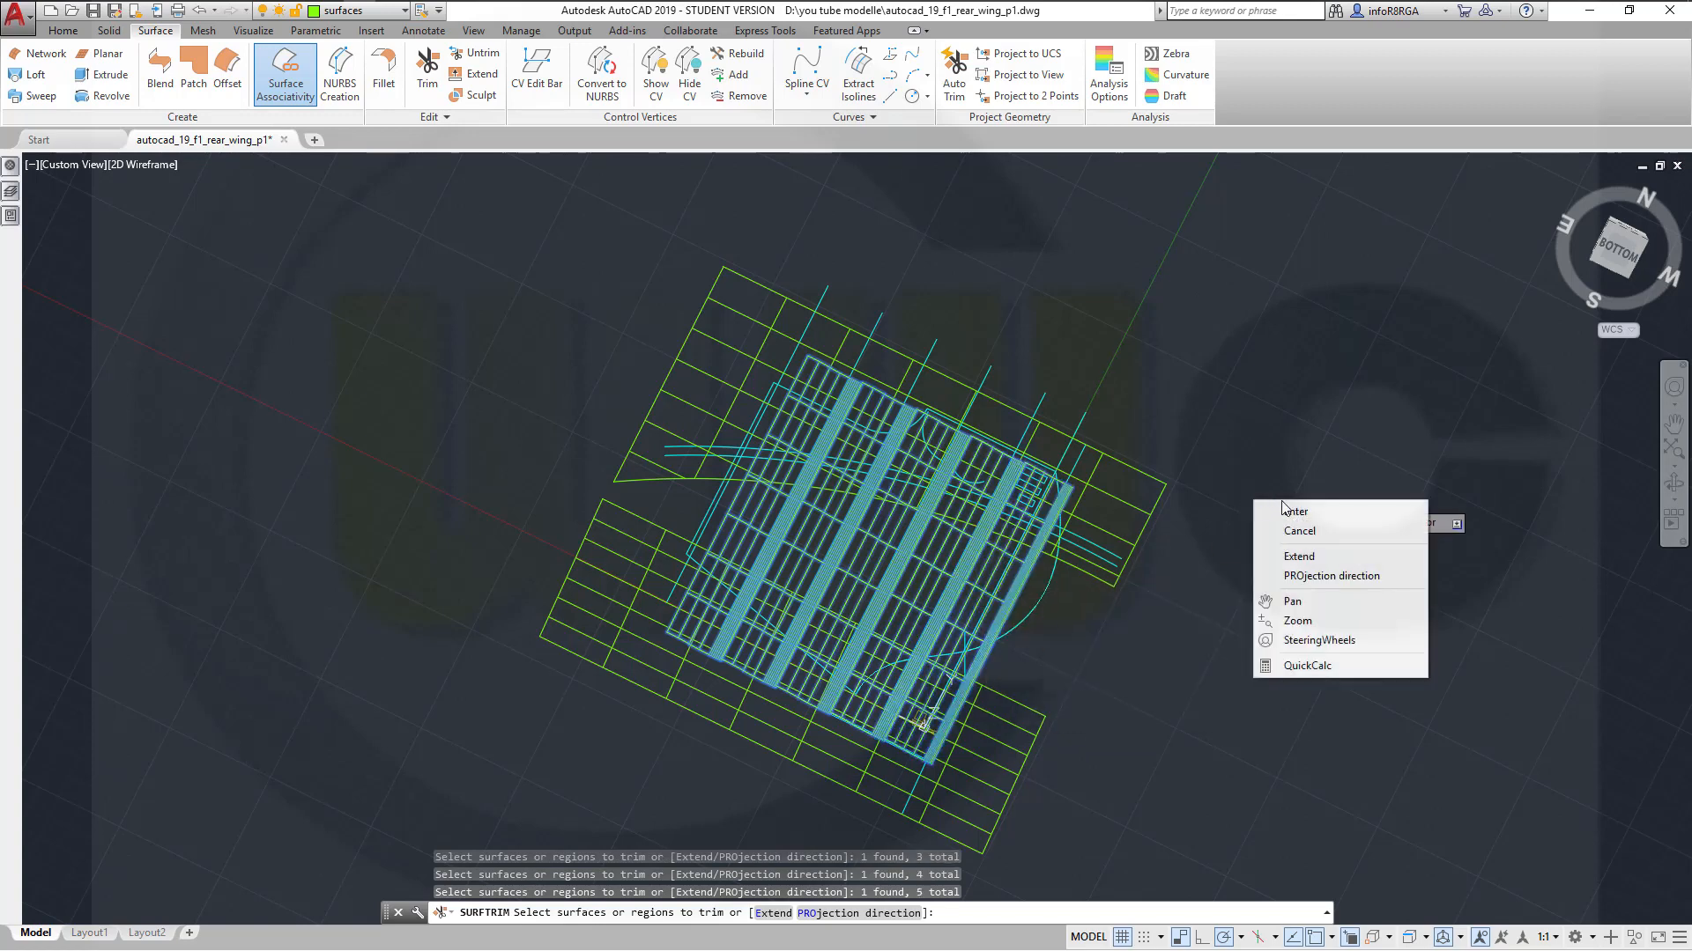
left_click(1288, 512)
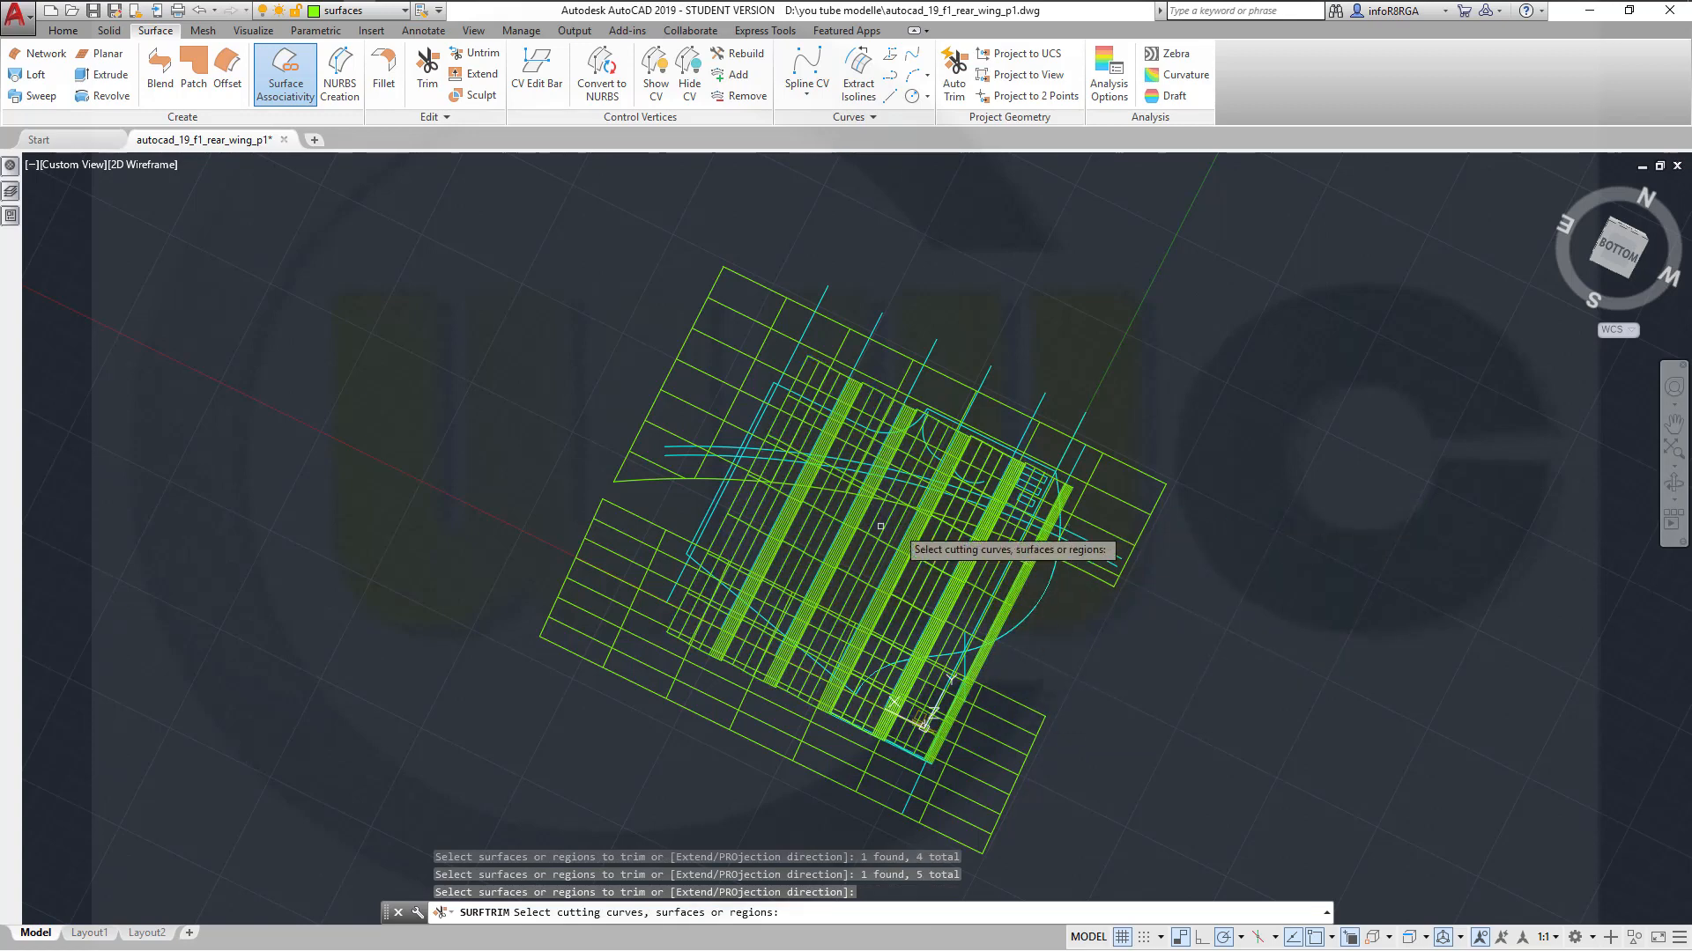
left_click(677, 455)
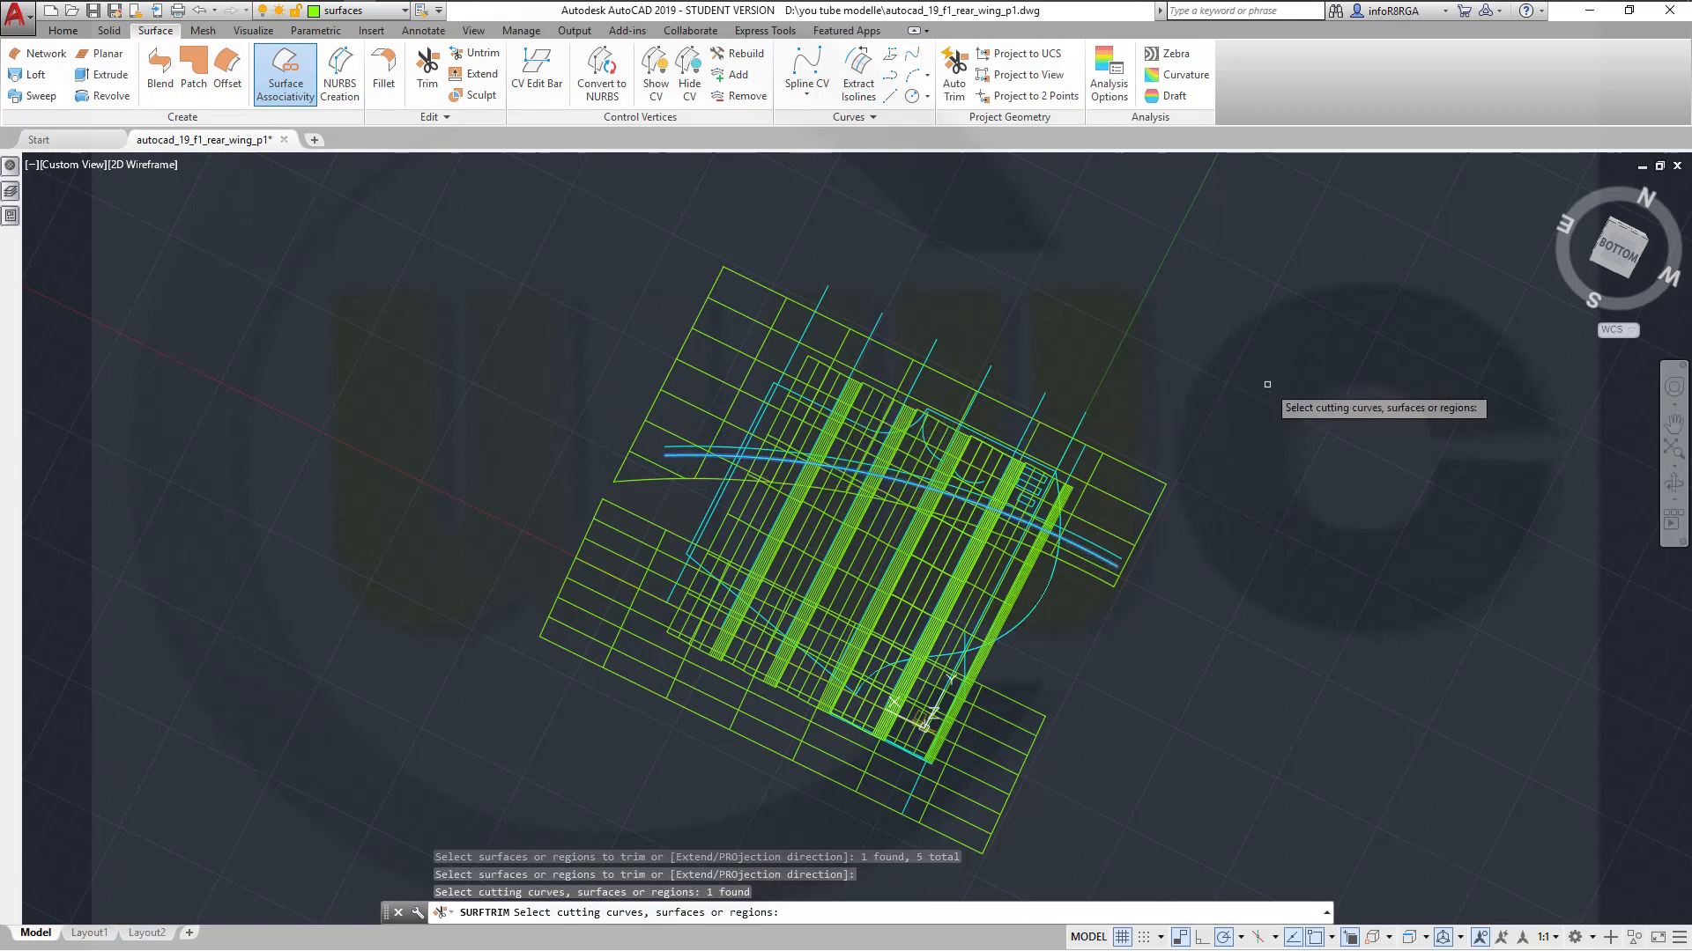
key("Return")
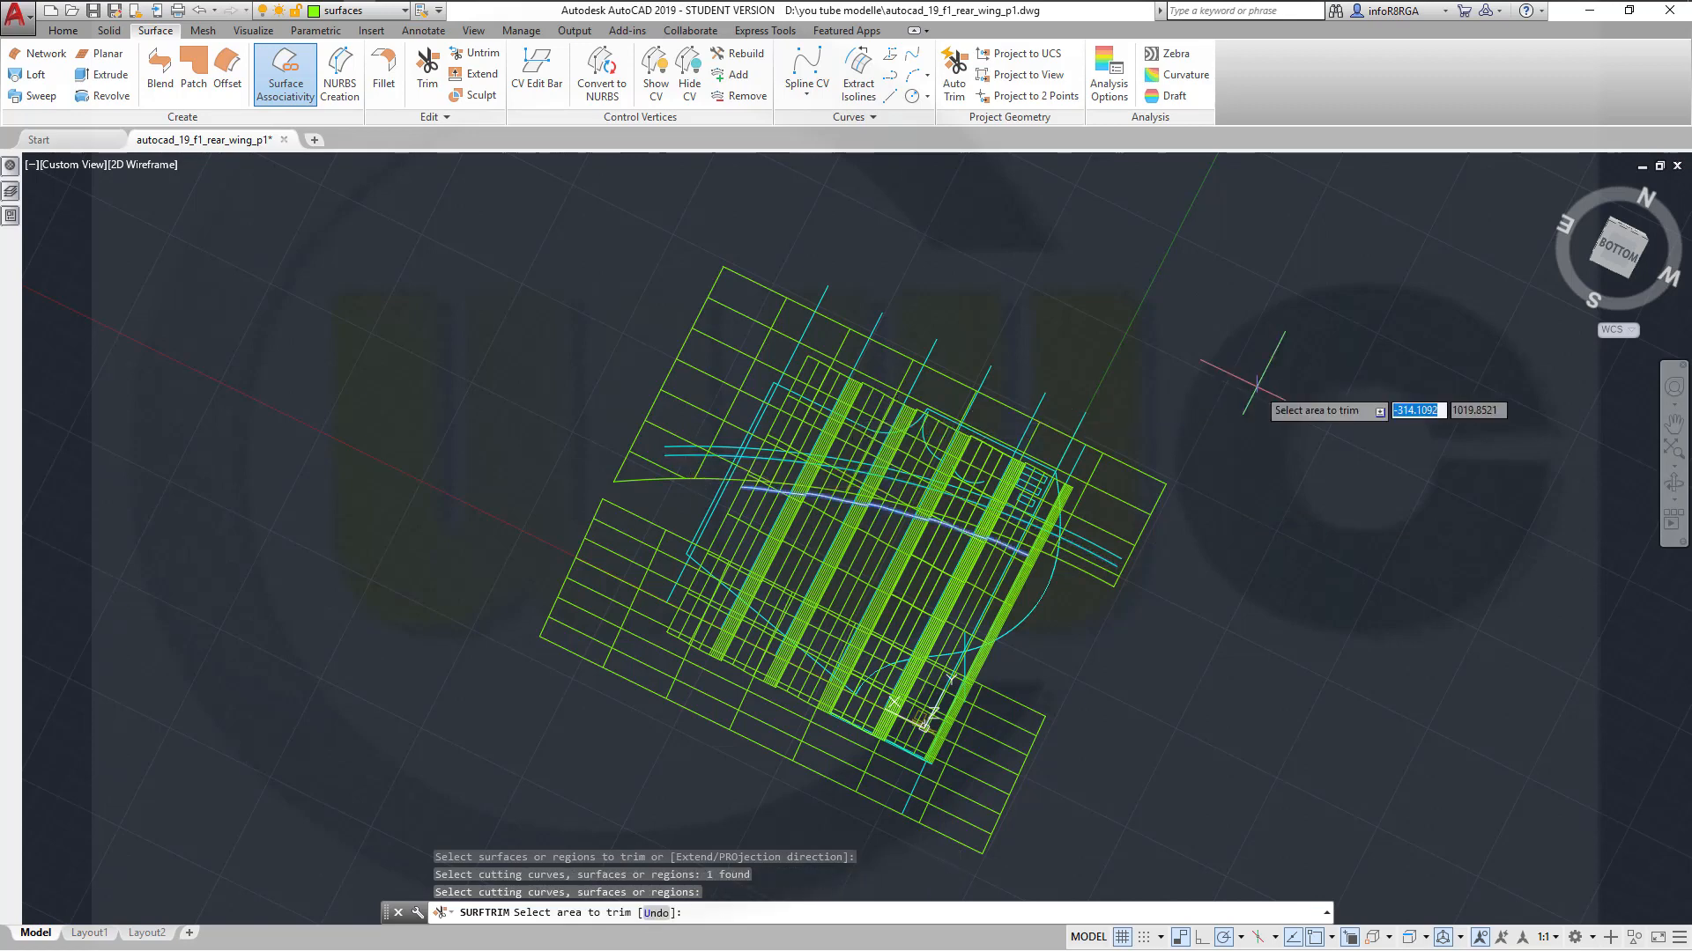
left_click(833, 389)
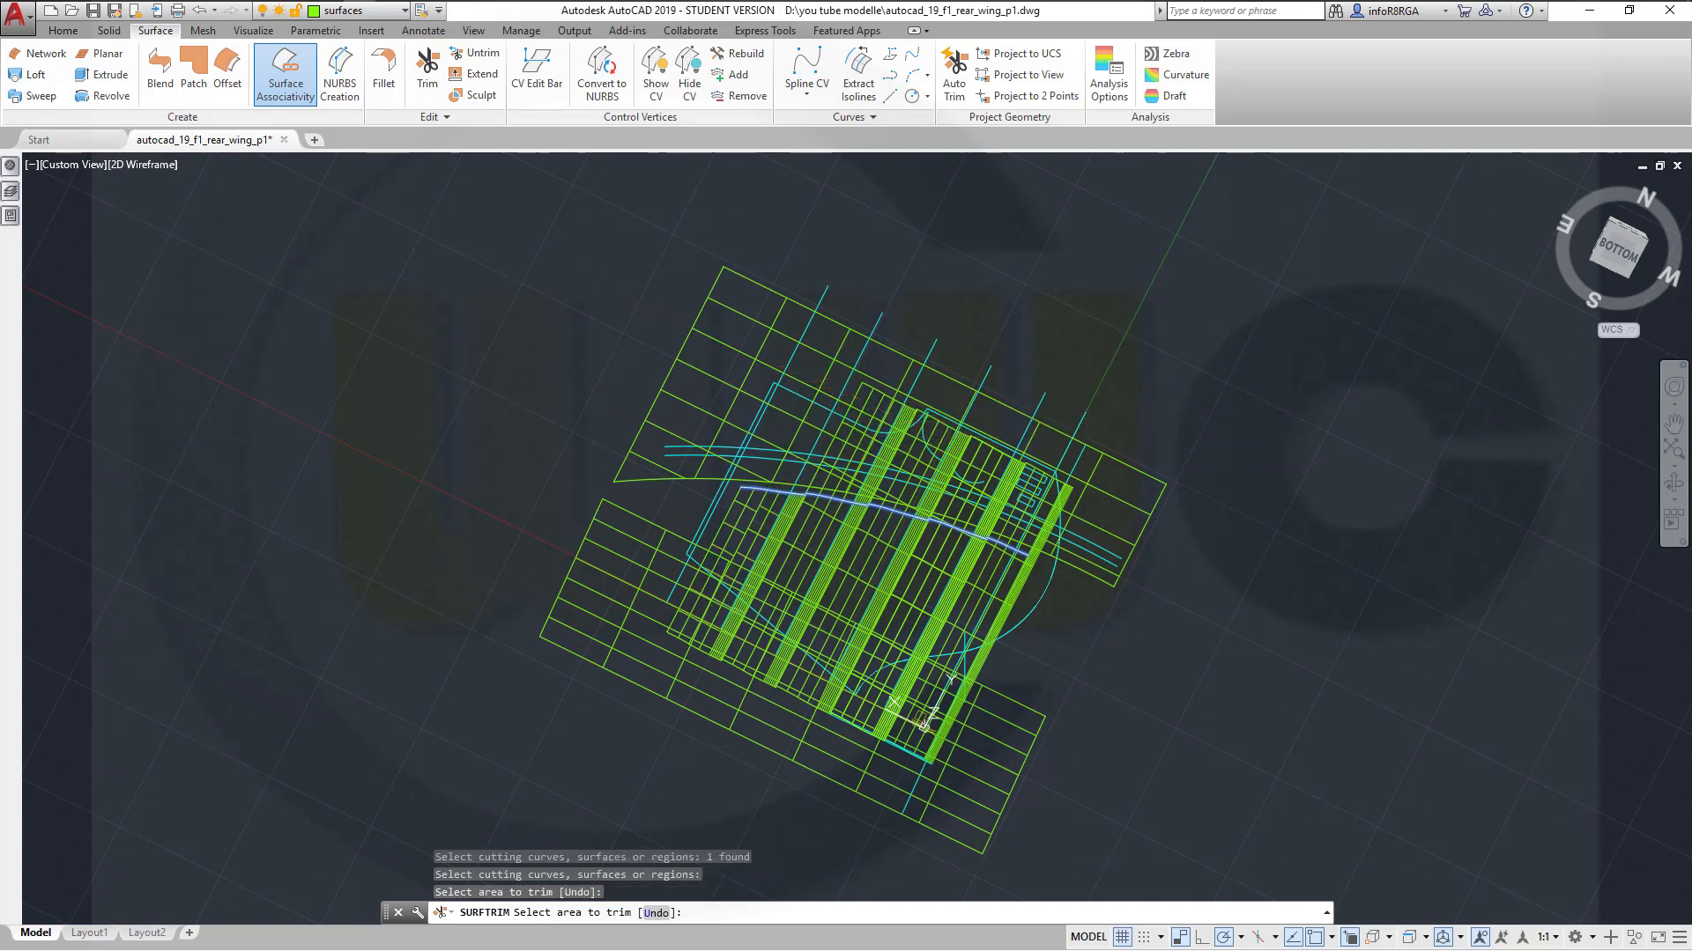
left_click(883, 404)
left_click(950, 457)
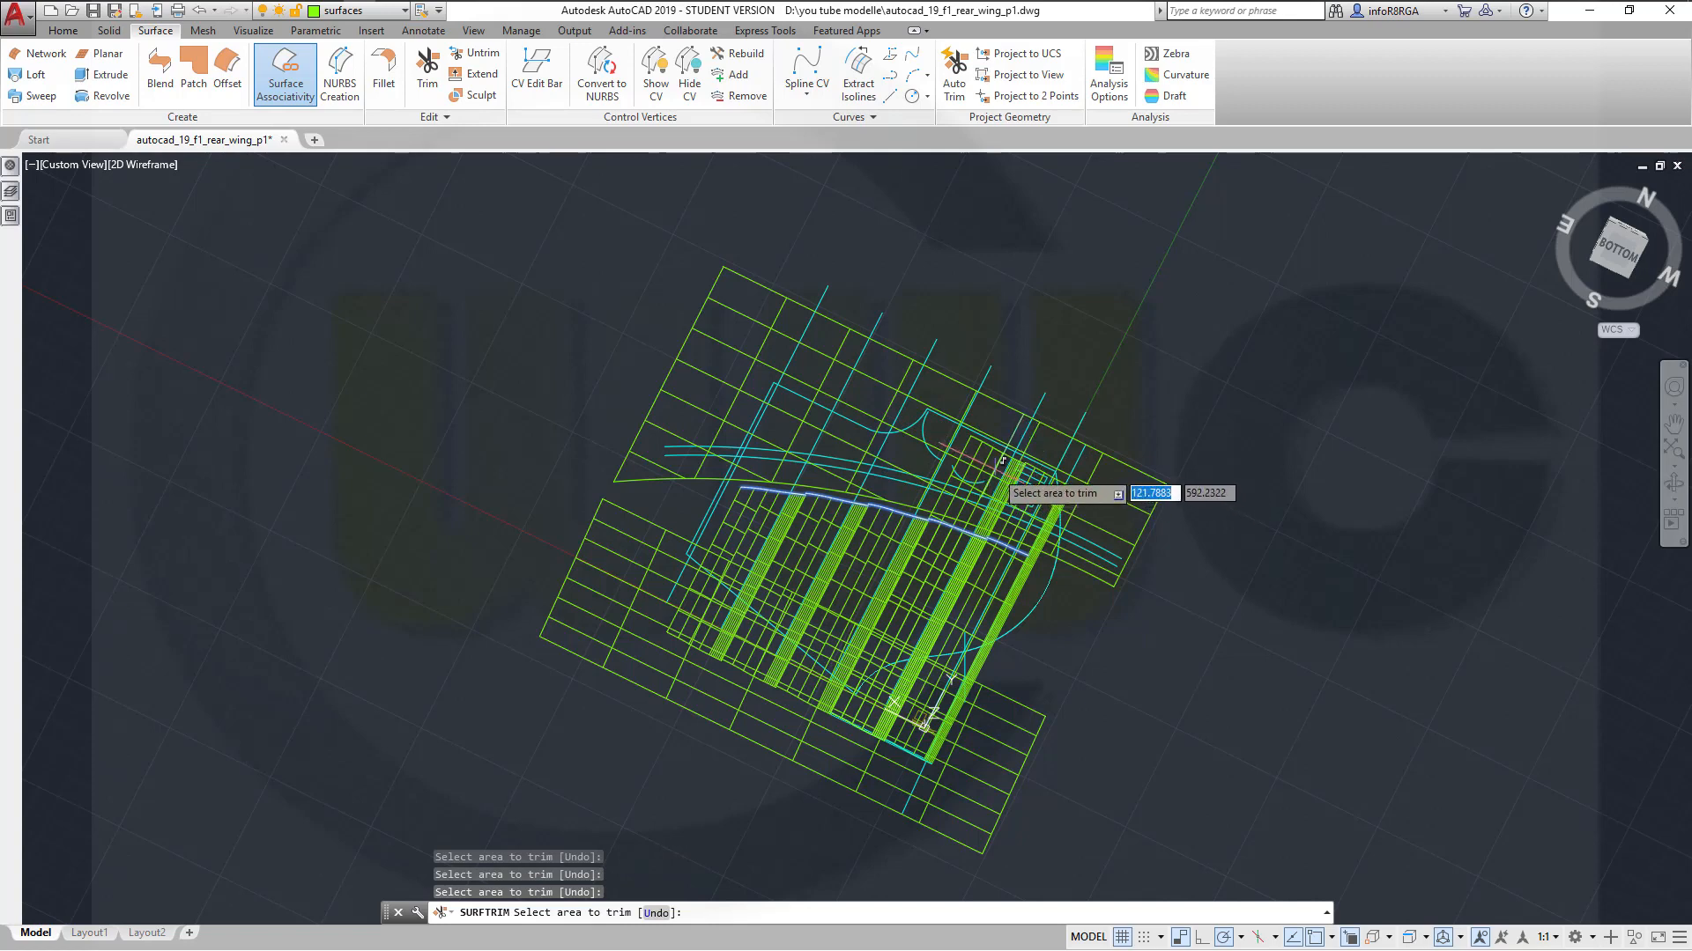
left_click(1002, 459)
left_click(1007, 457)
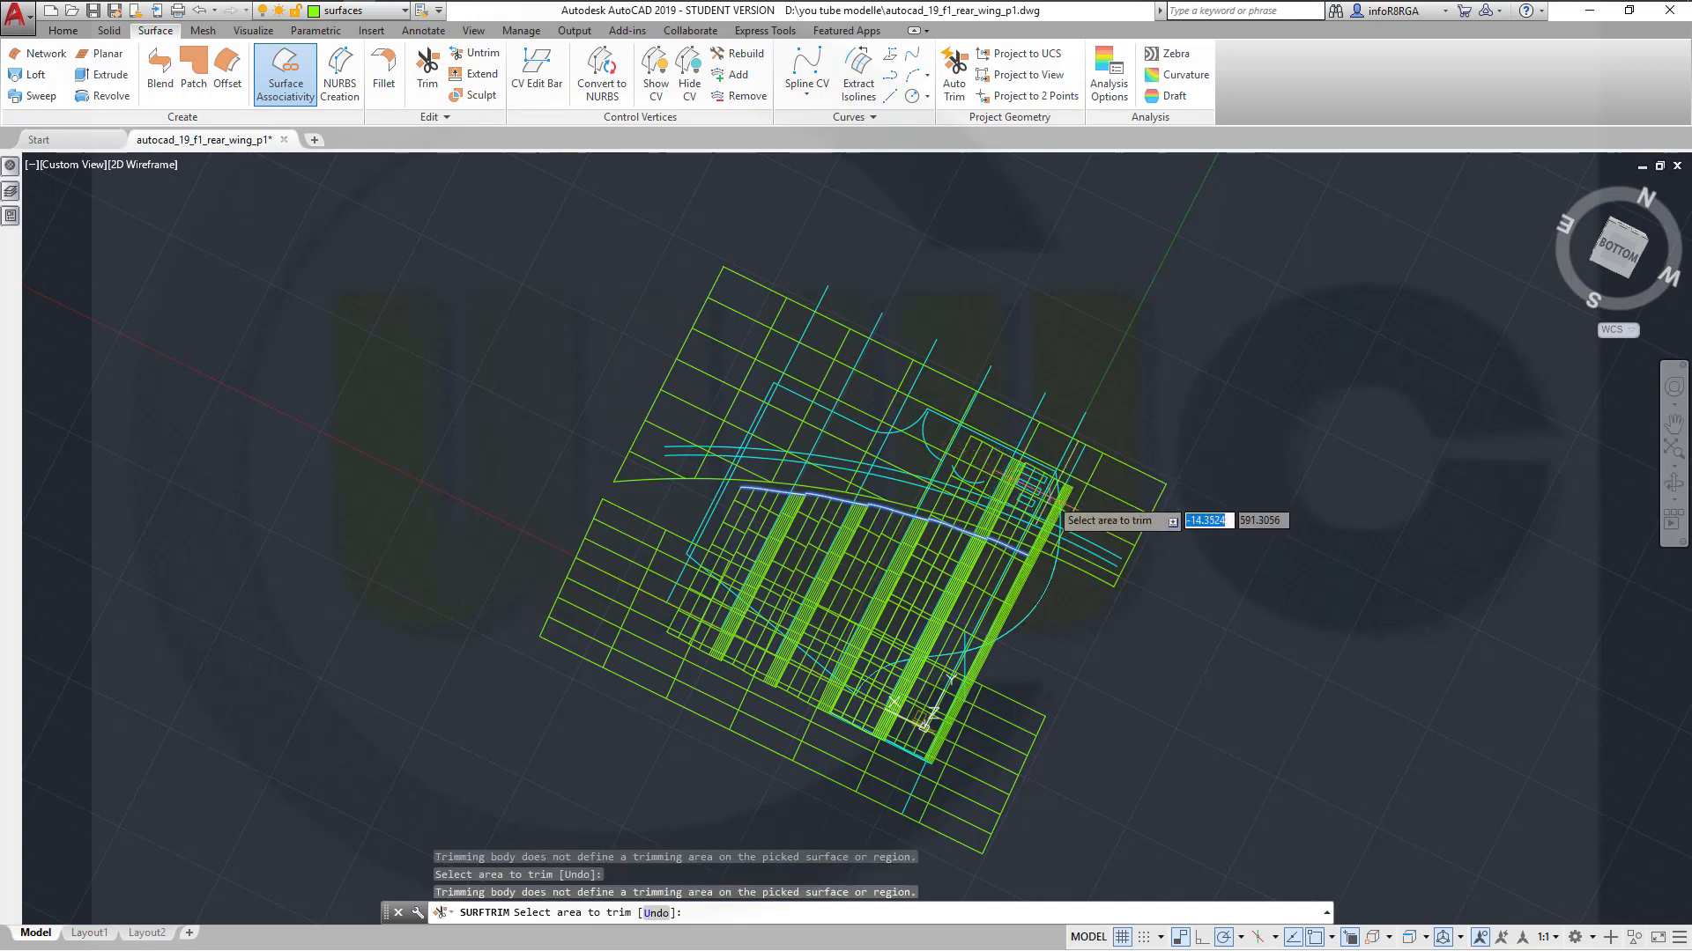
left_click(1053, 506)
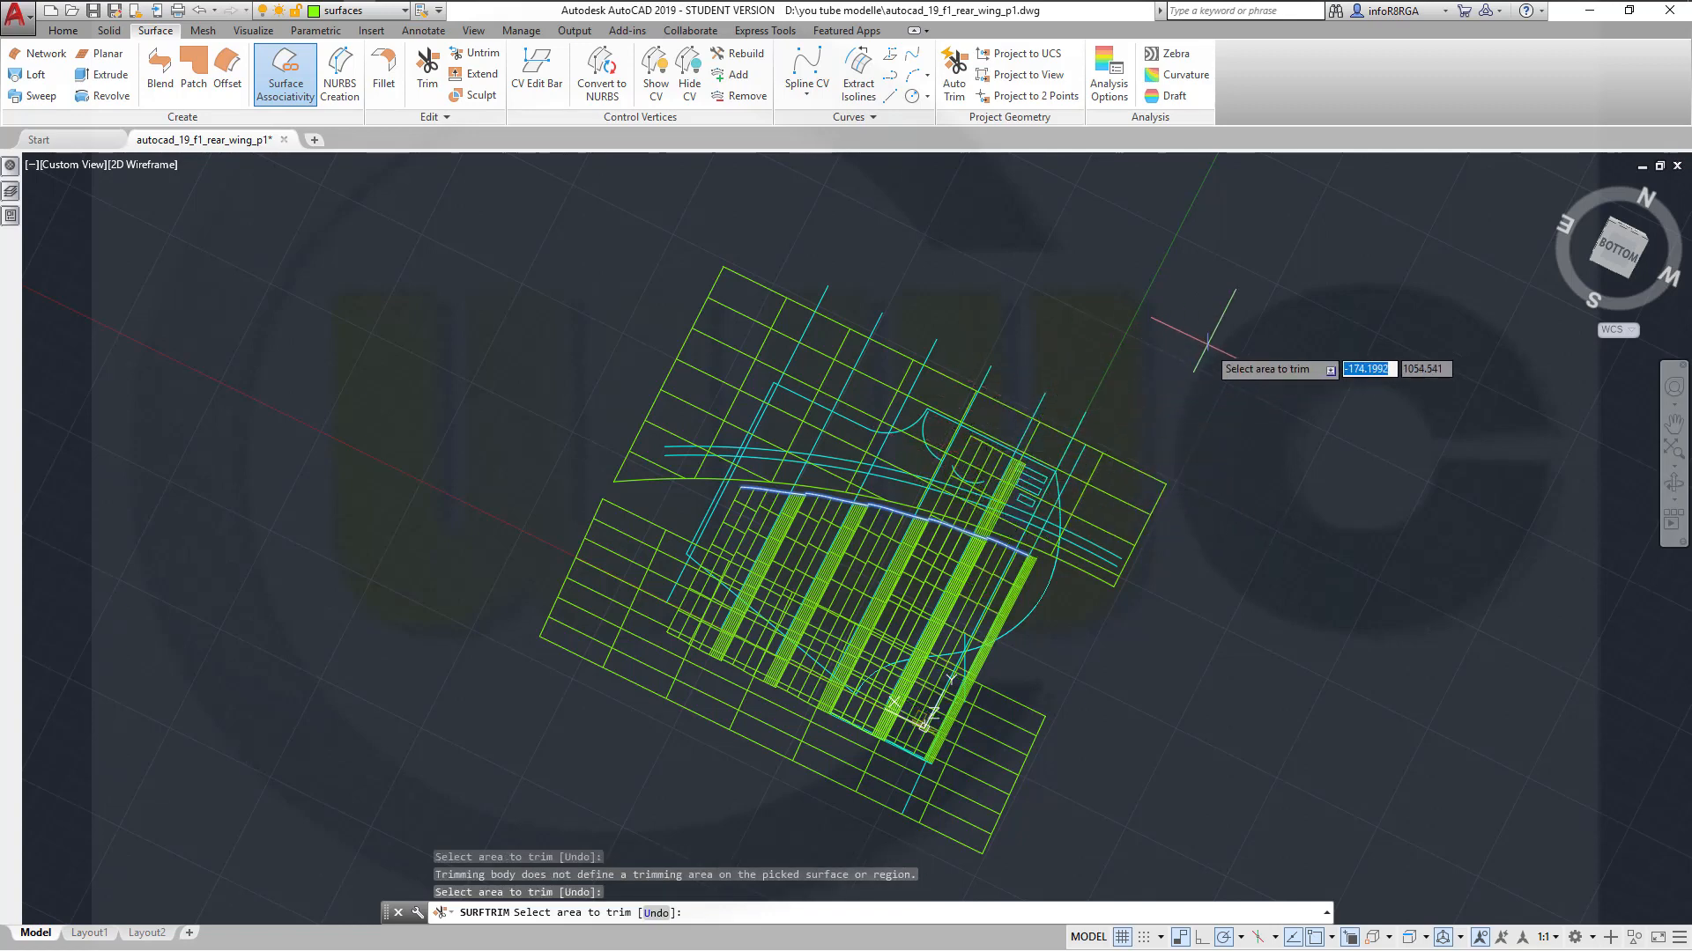
right_click(1207, 342)
left_click(1249, 354)
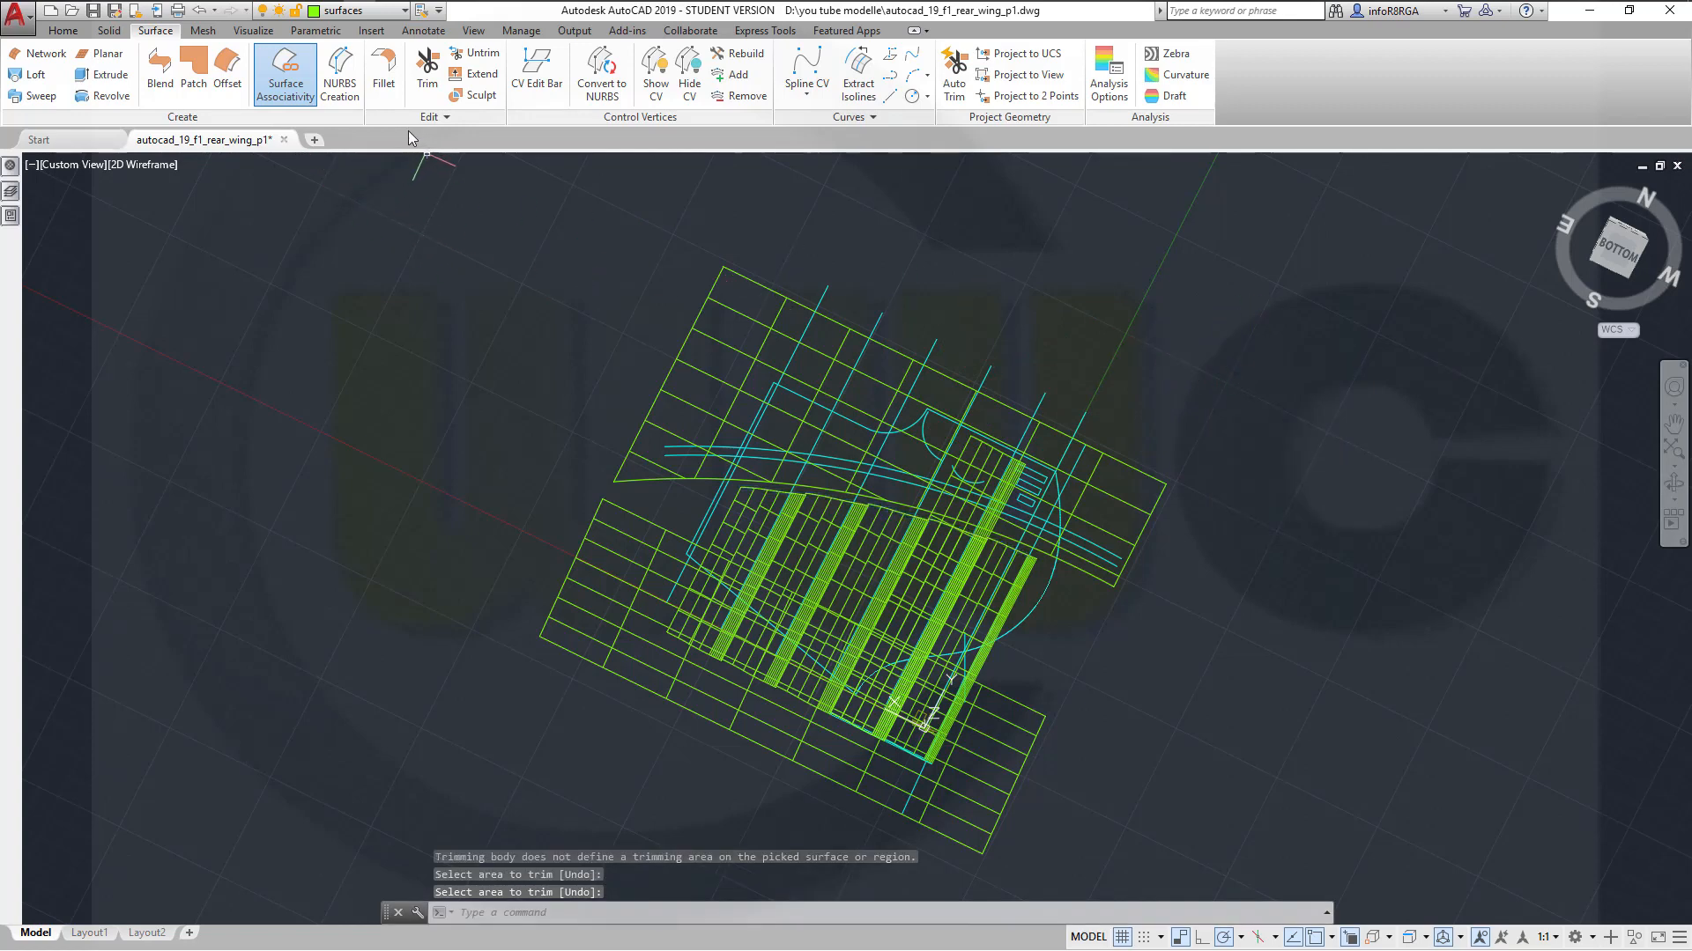
Surface-trim the one strip still at full length with the same inner long curve, removing its protruding end
left_click(426, 81)
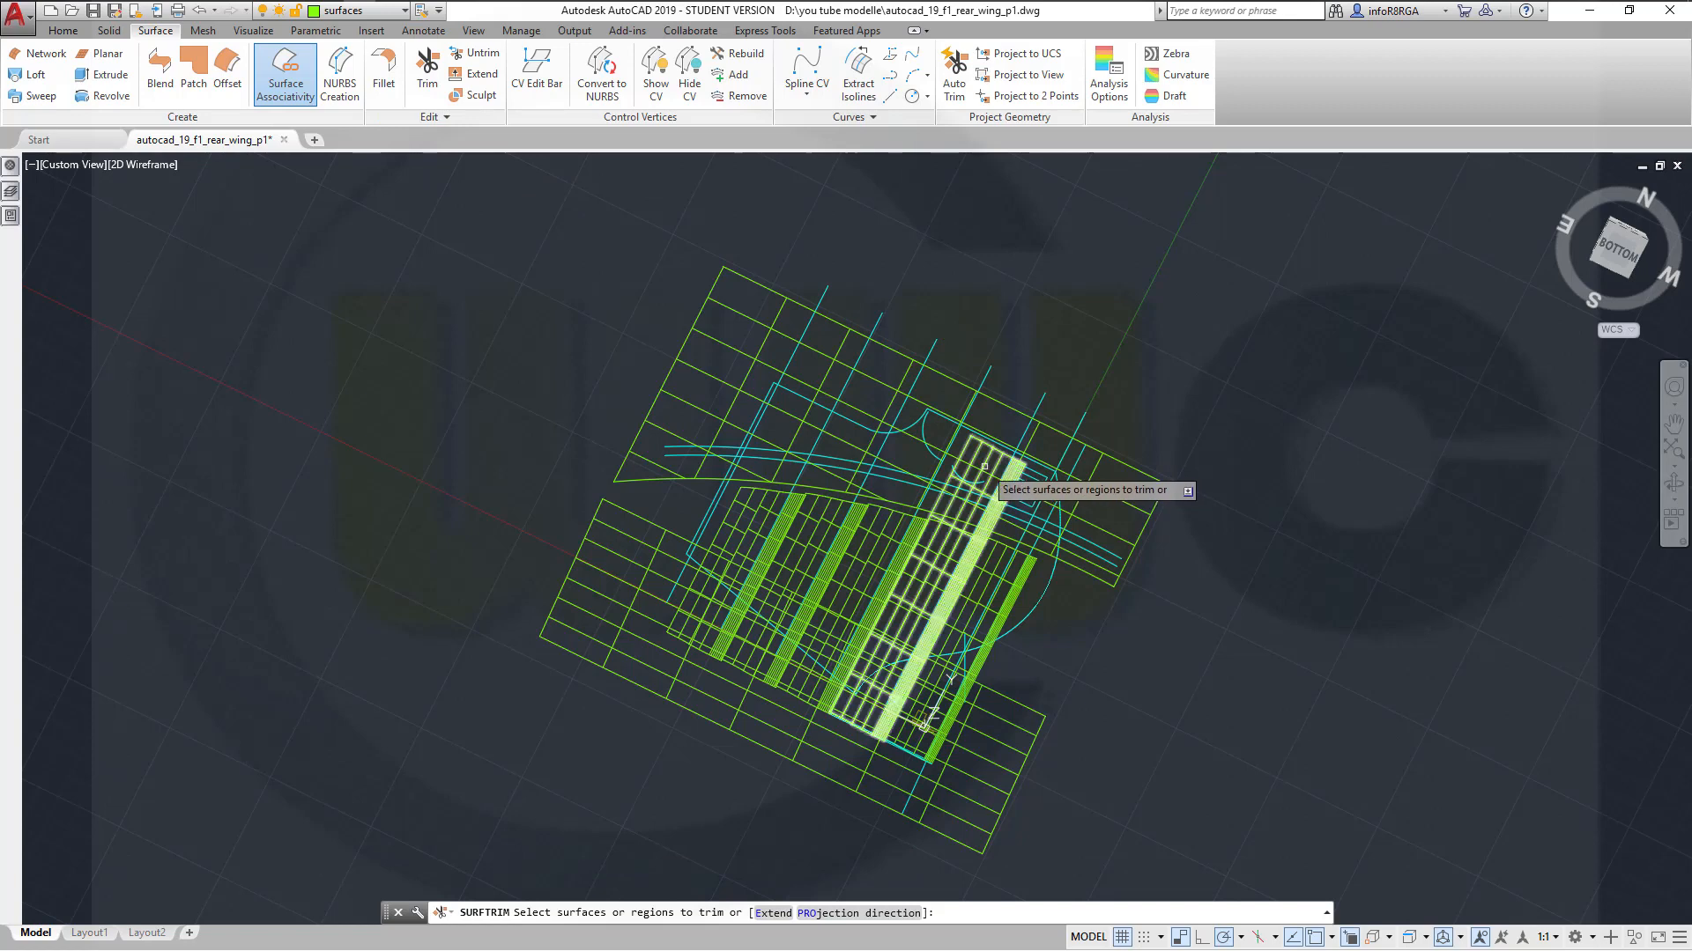
left_click(984, 467)
right_click(1219, 430)
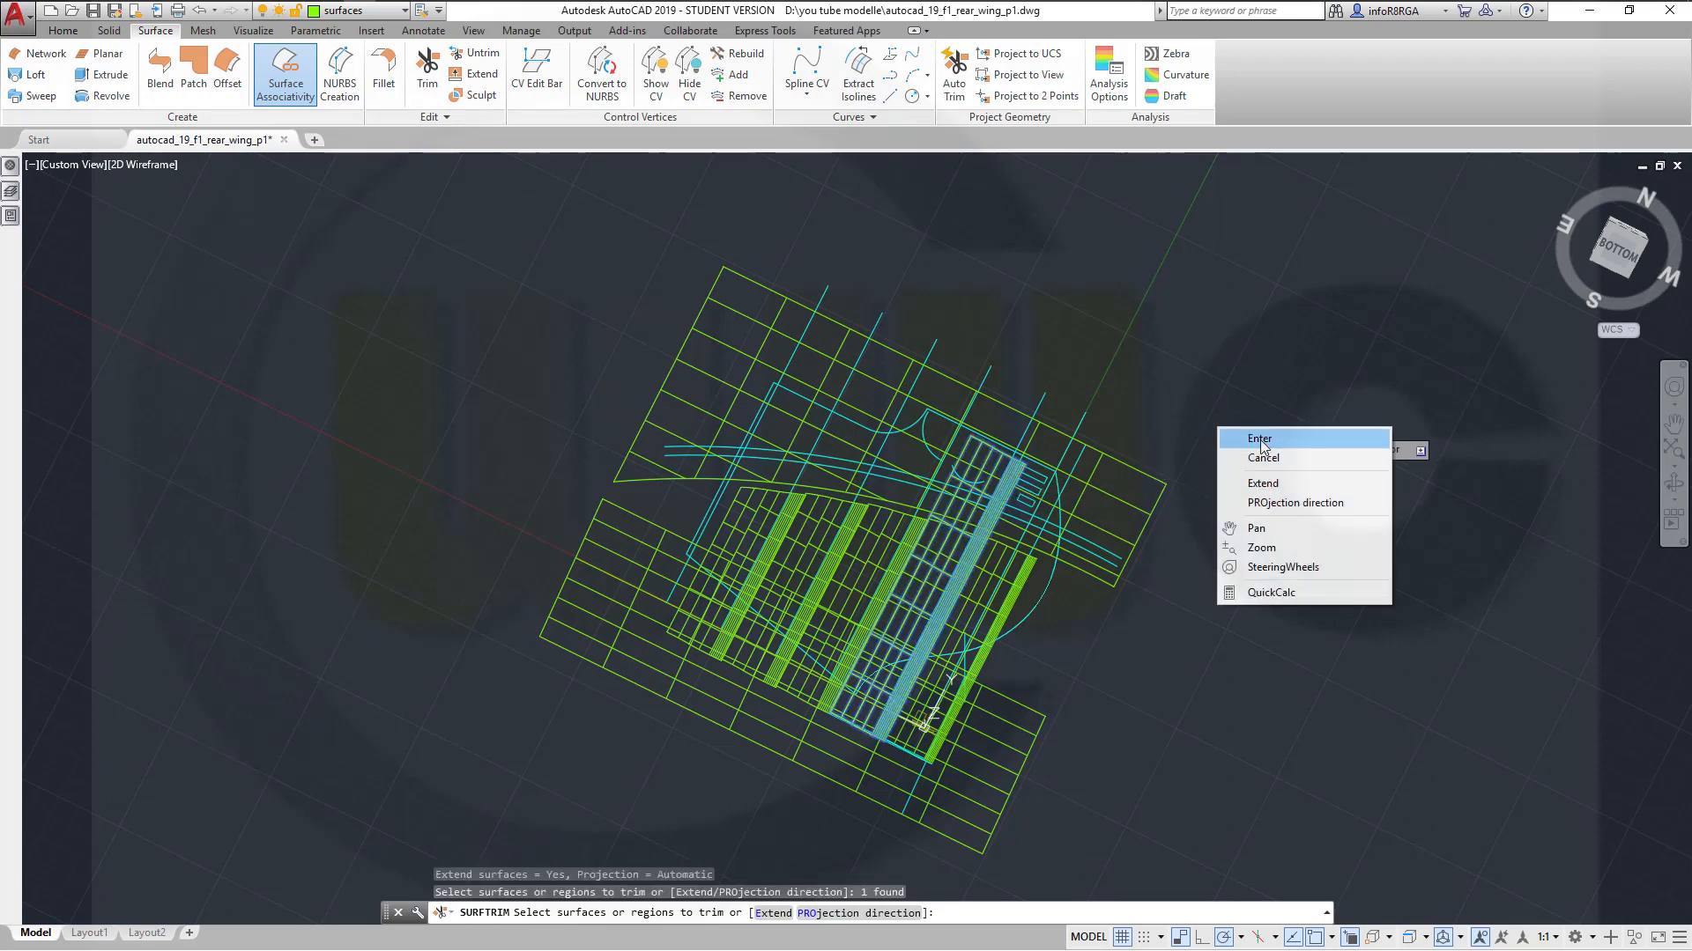
left_click(1260, 438)
left_click(1103, 558)
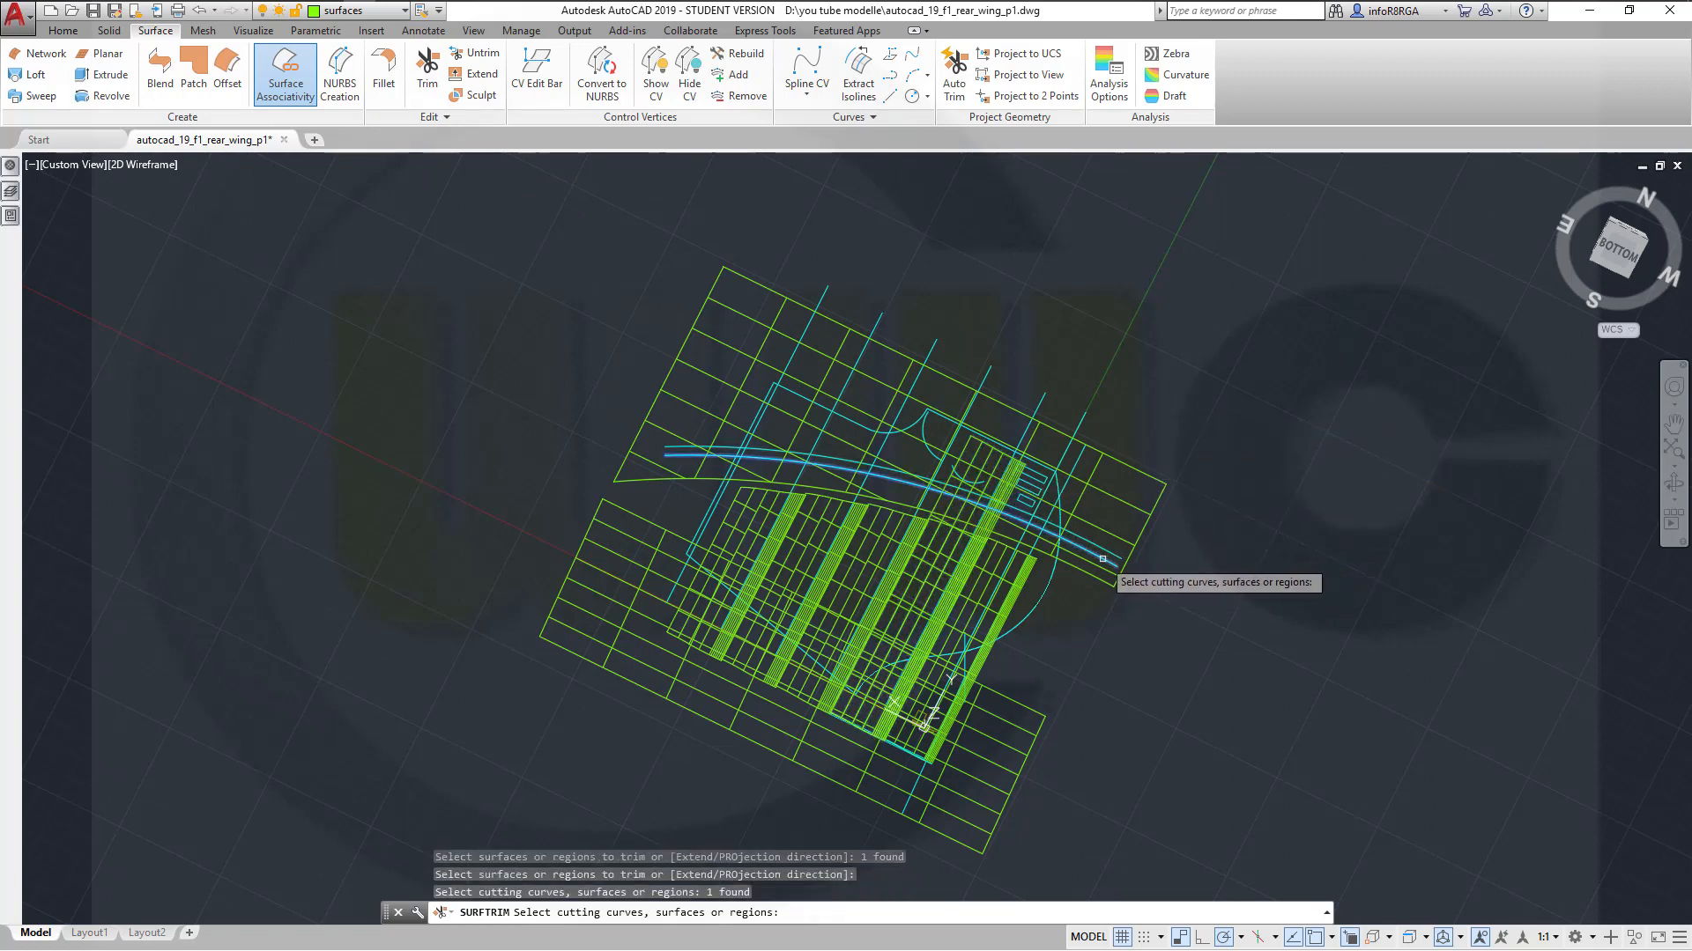
key("Return")
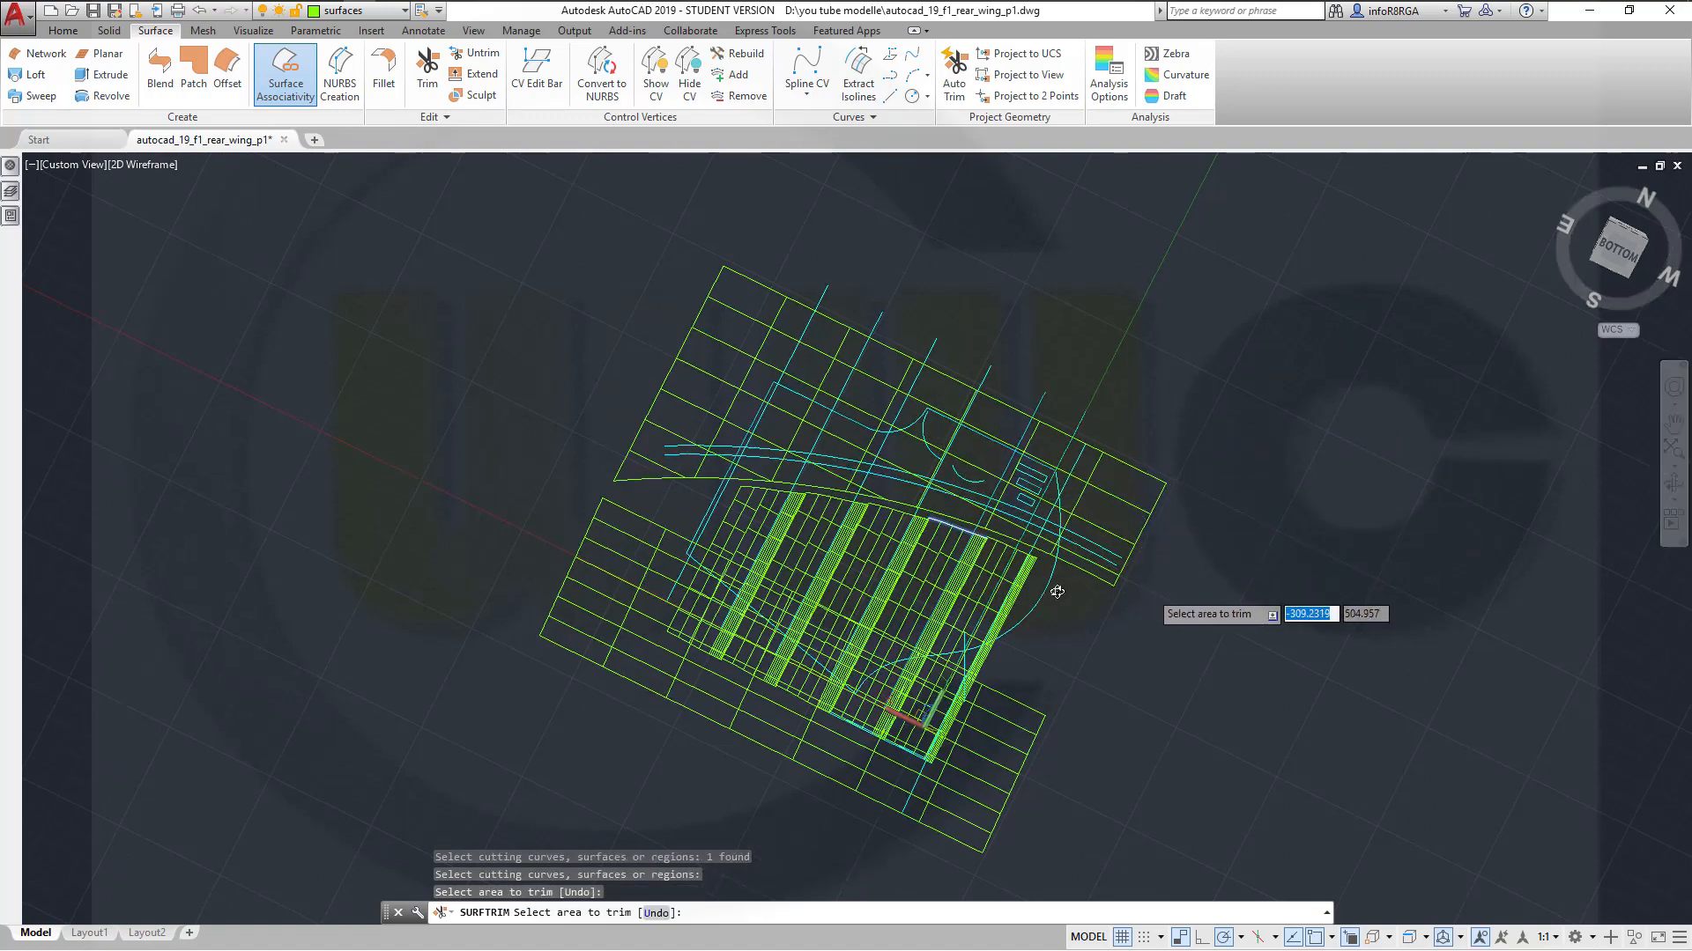
Examine the trimmed strip ends from below and from the side, and end the trim command
middle_click_drag(1136, 600, 927, 681, "shift")
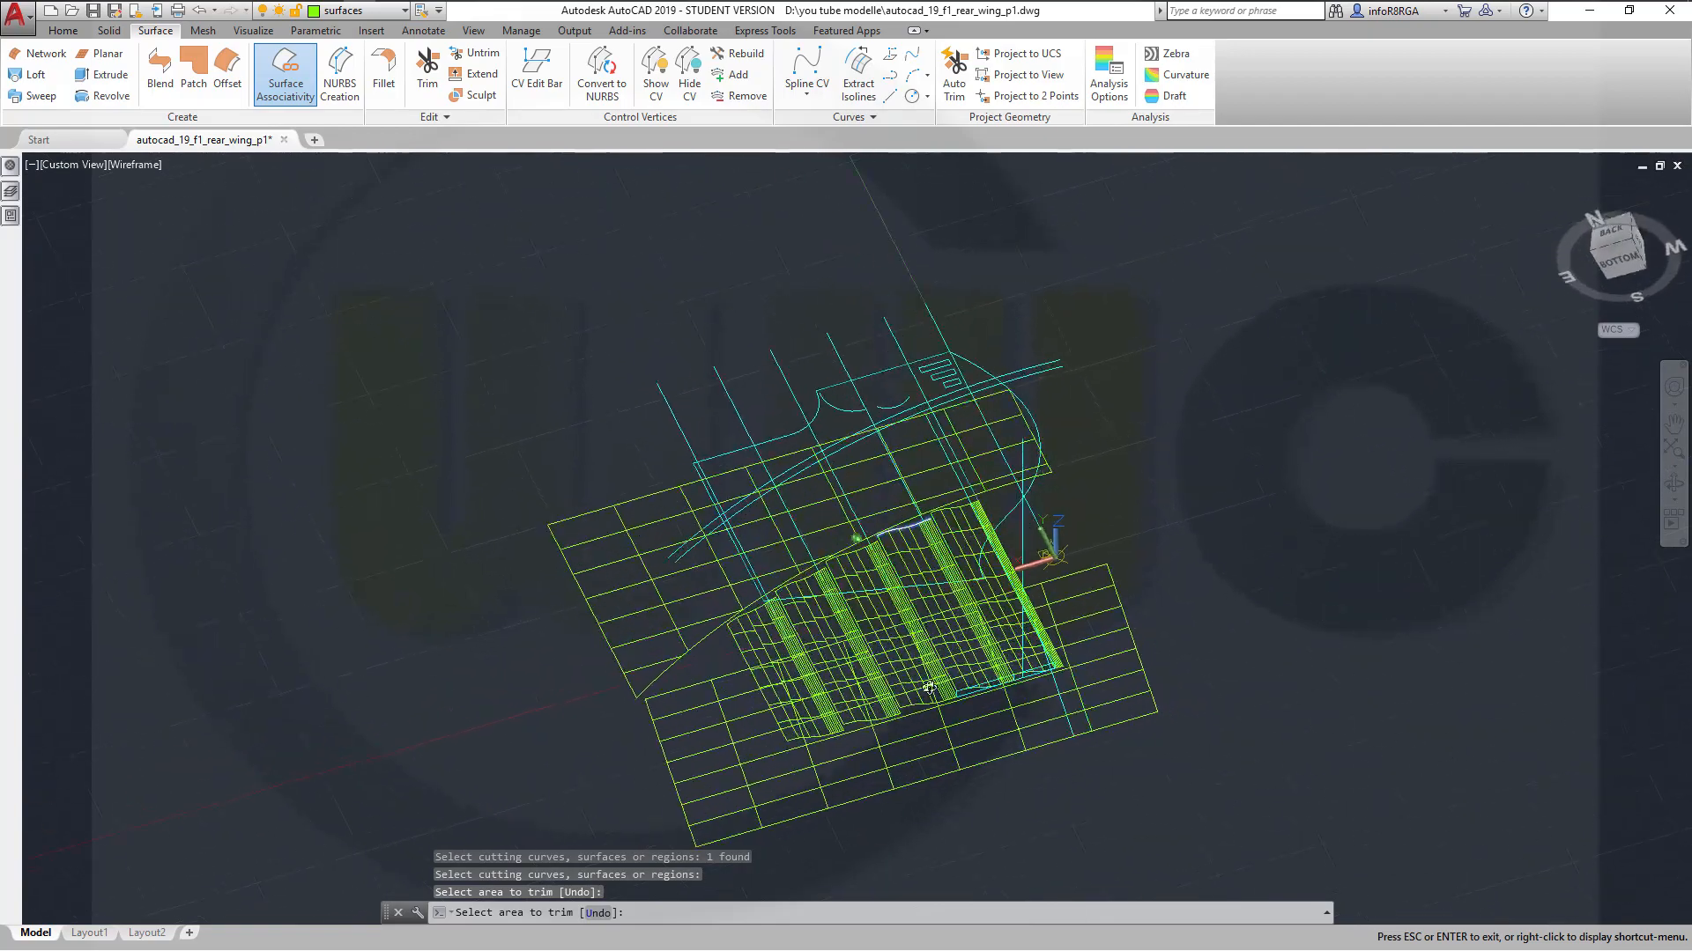
middle_click_drag(962, 568, 998, 553, "shift")
middle_click_drag(1203, 660, 1140, 673, "shift")
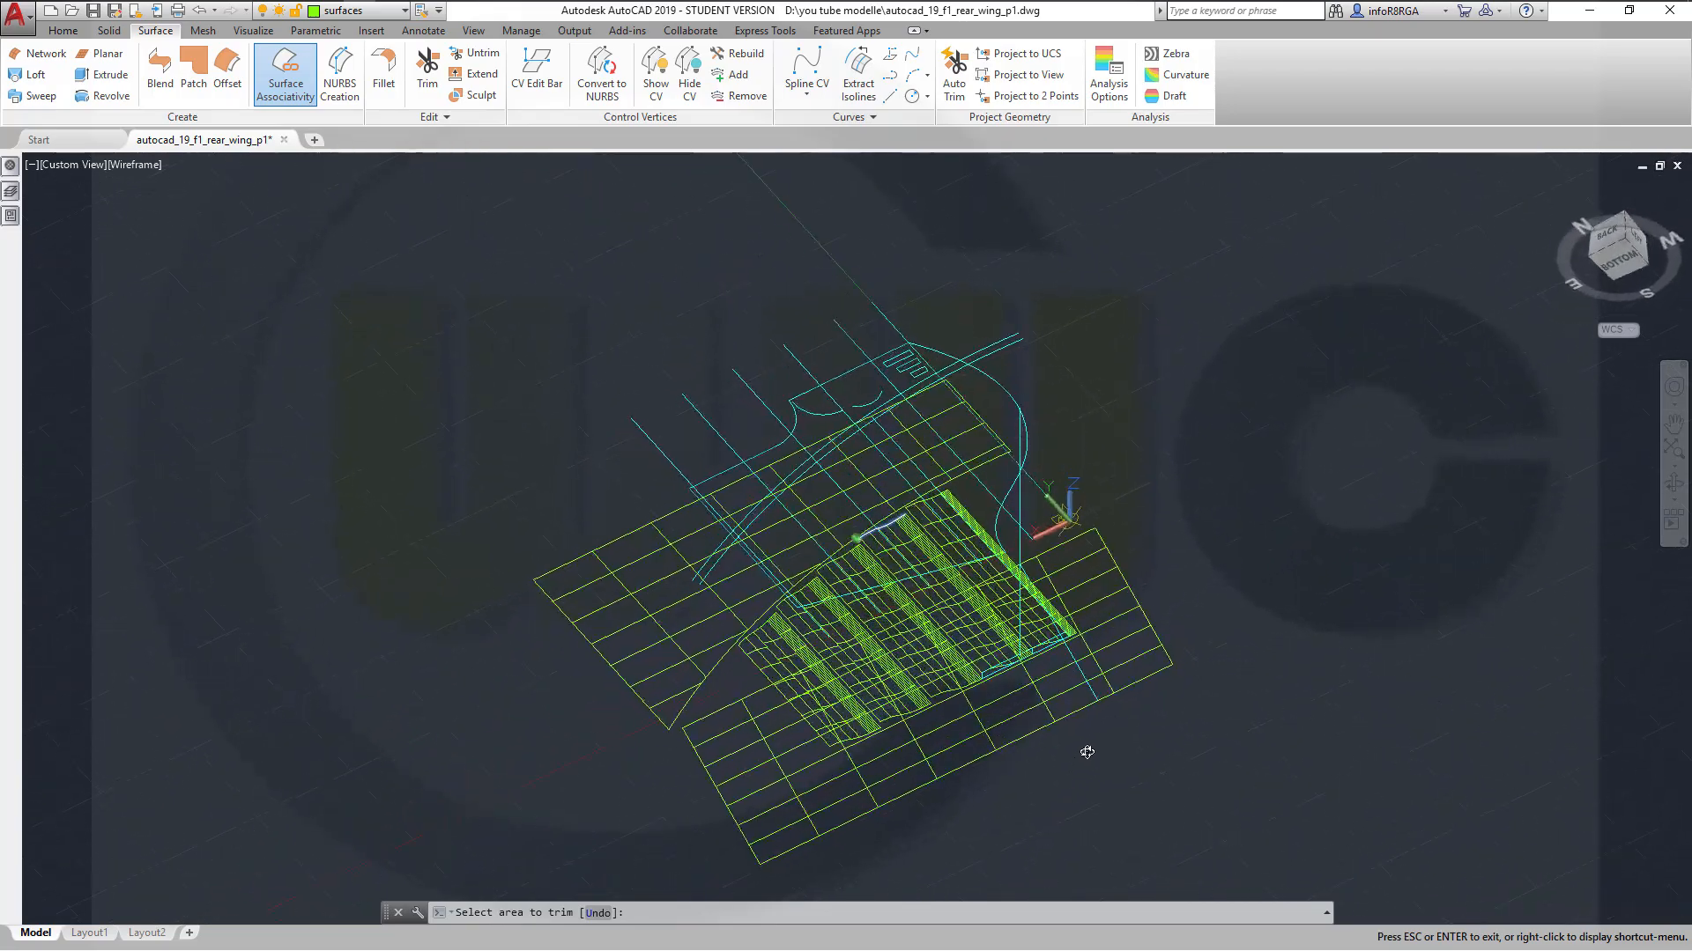
middle_click_drag(1106, 626, 1094, 659, "shift")
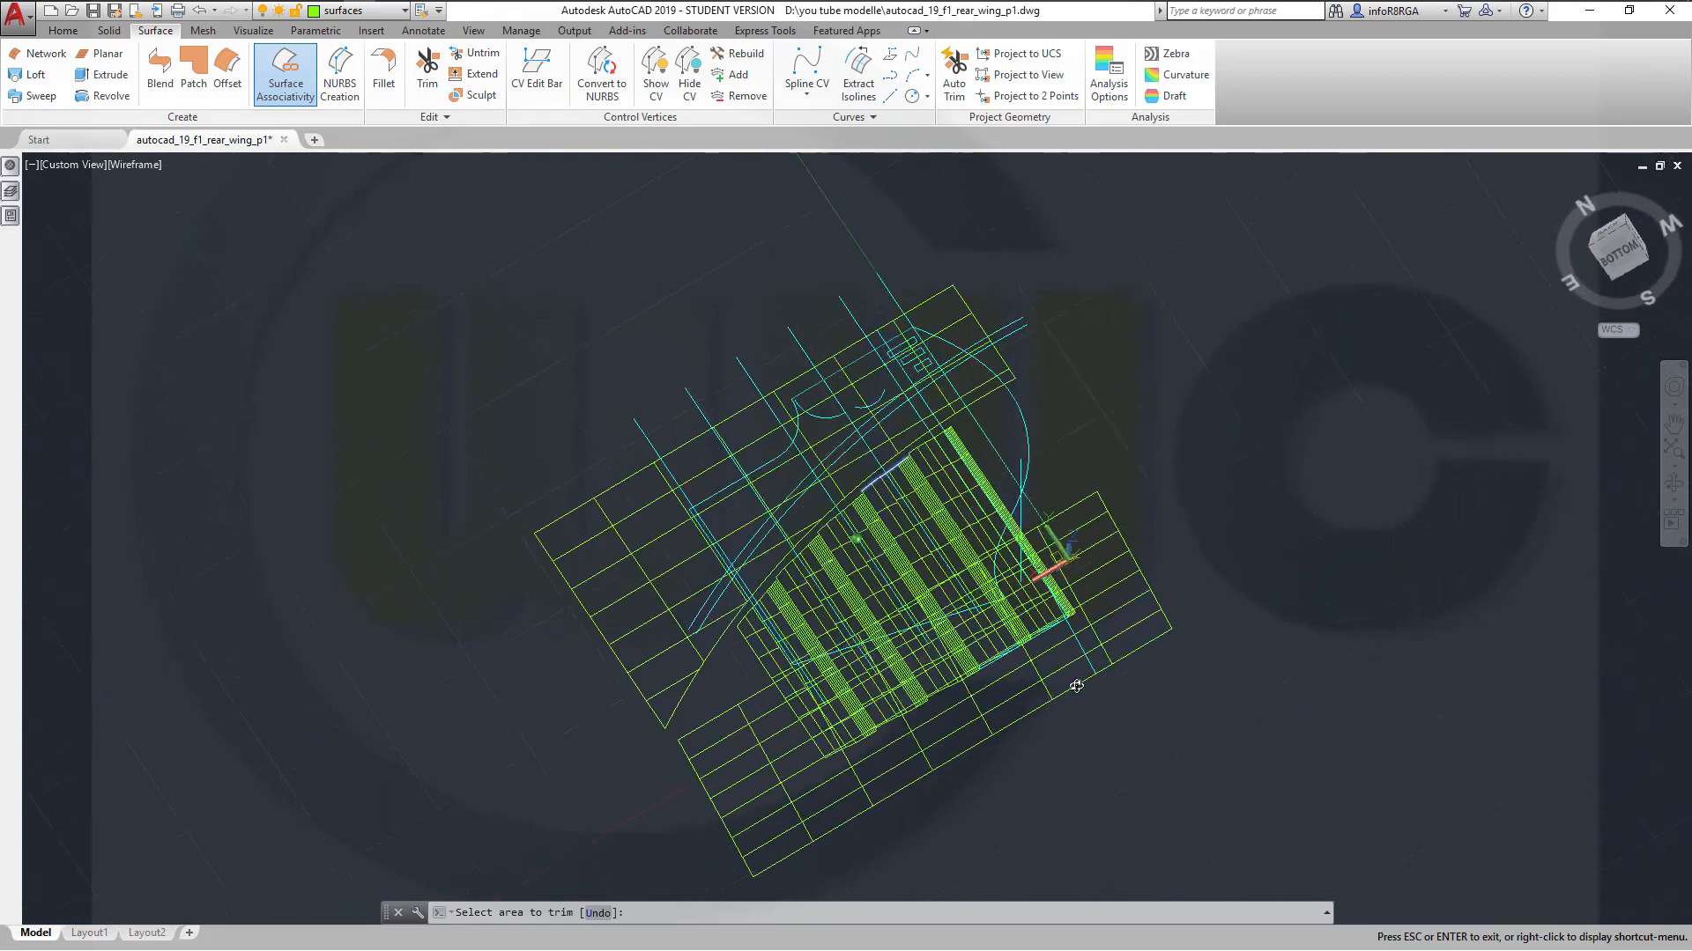
middle_click_drag(1075, 686, 1072, 652, "shift")
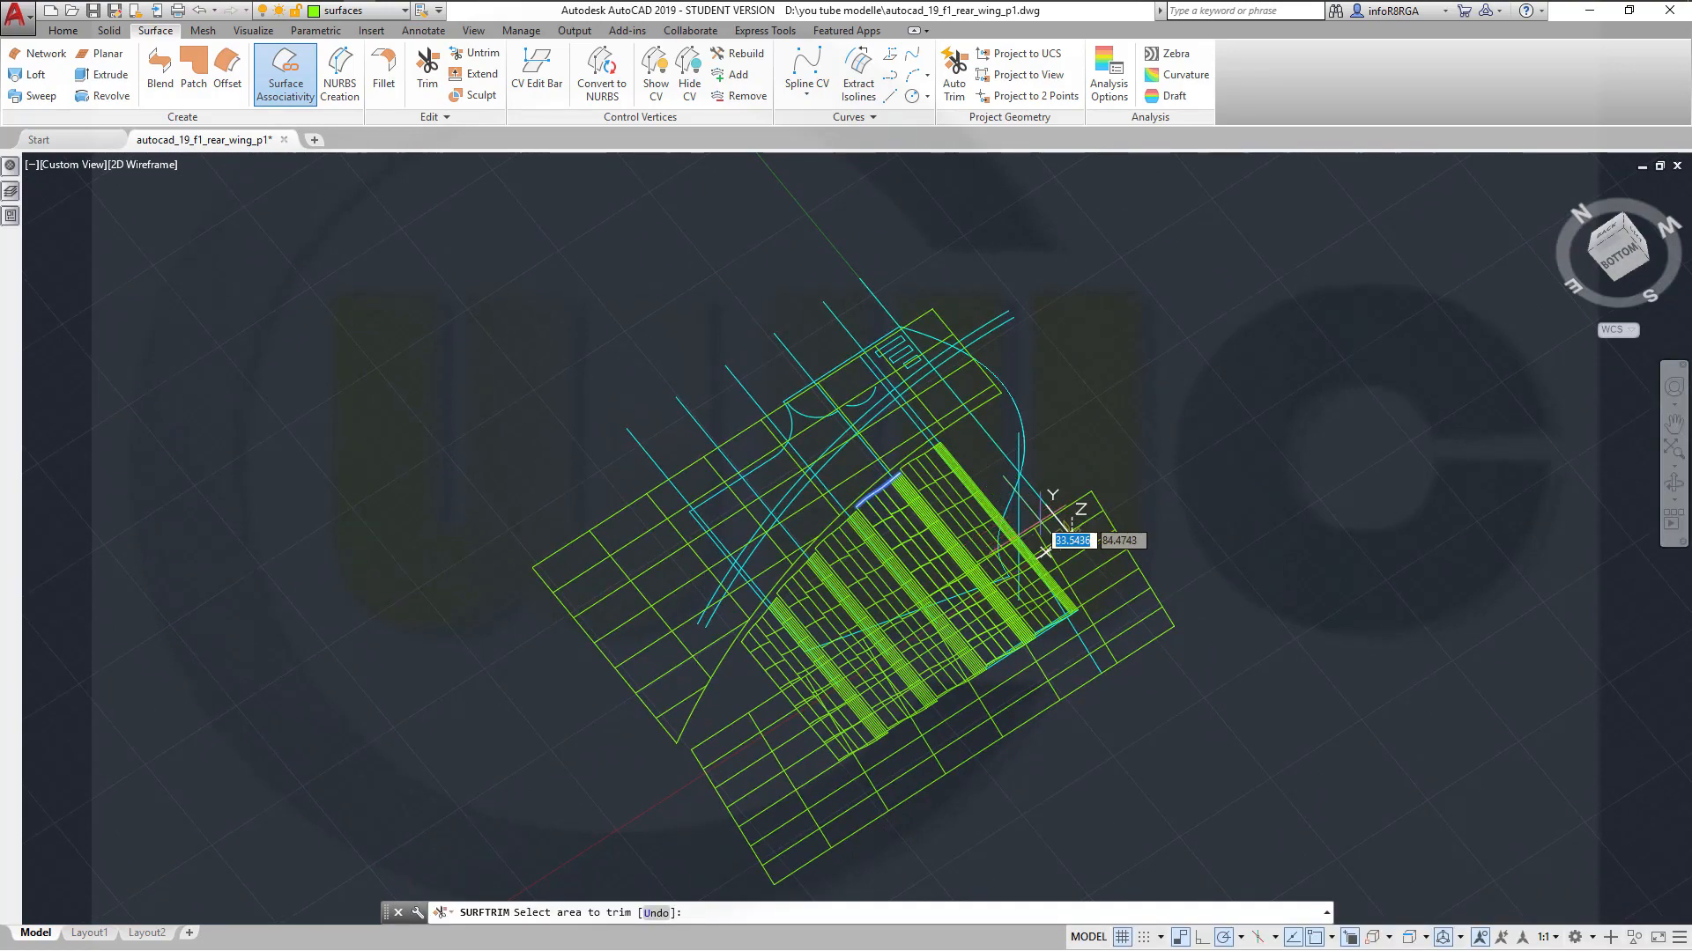
middle_click_drag(1144, 581, 991, 657, "shift")
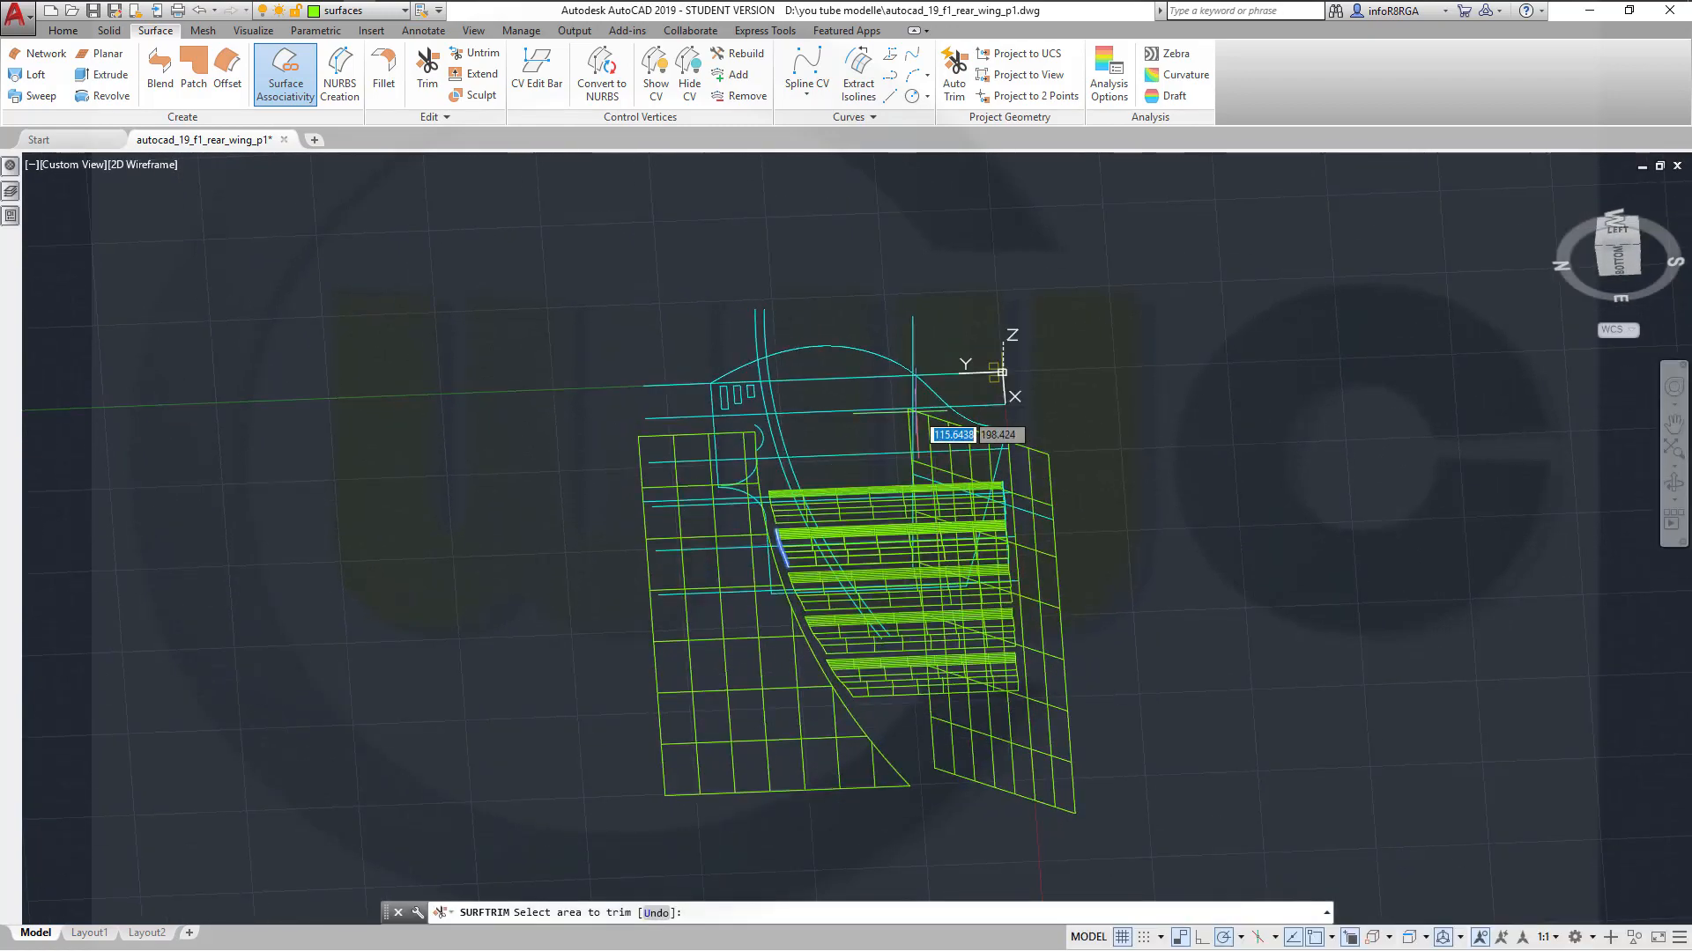
middle_click_drag(1057, 418, 1088, 500, "shift")
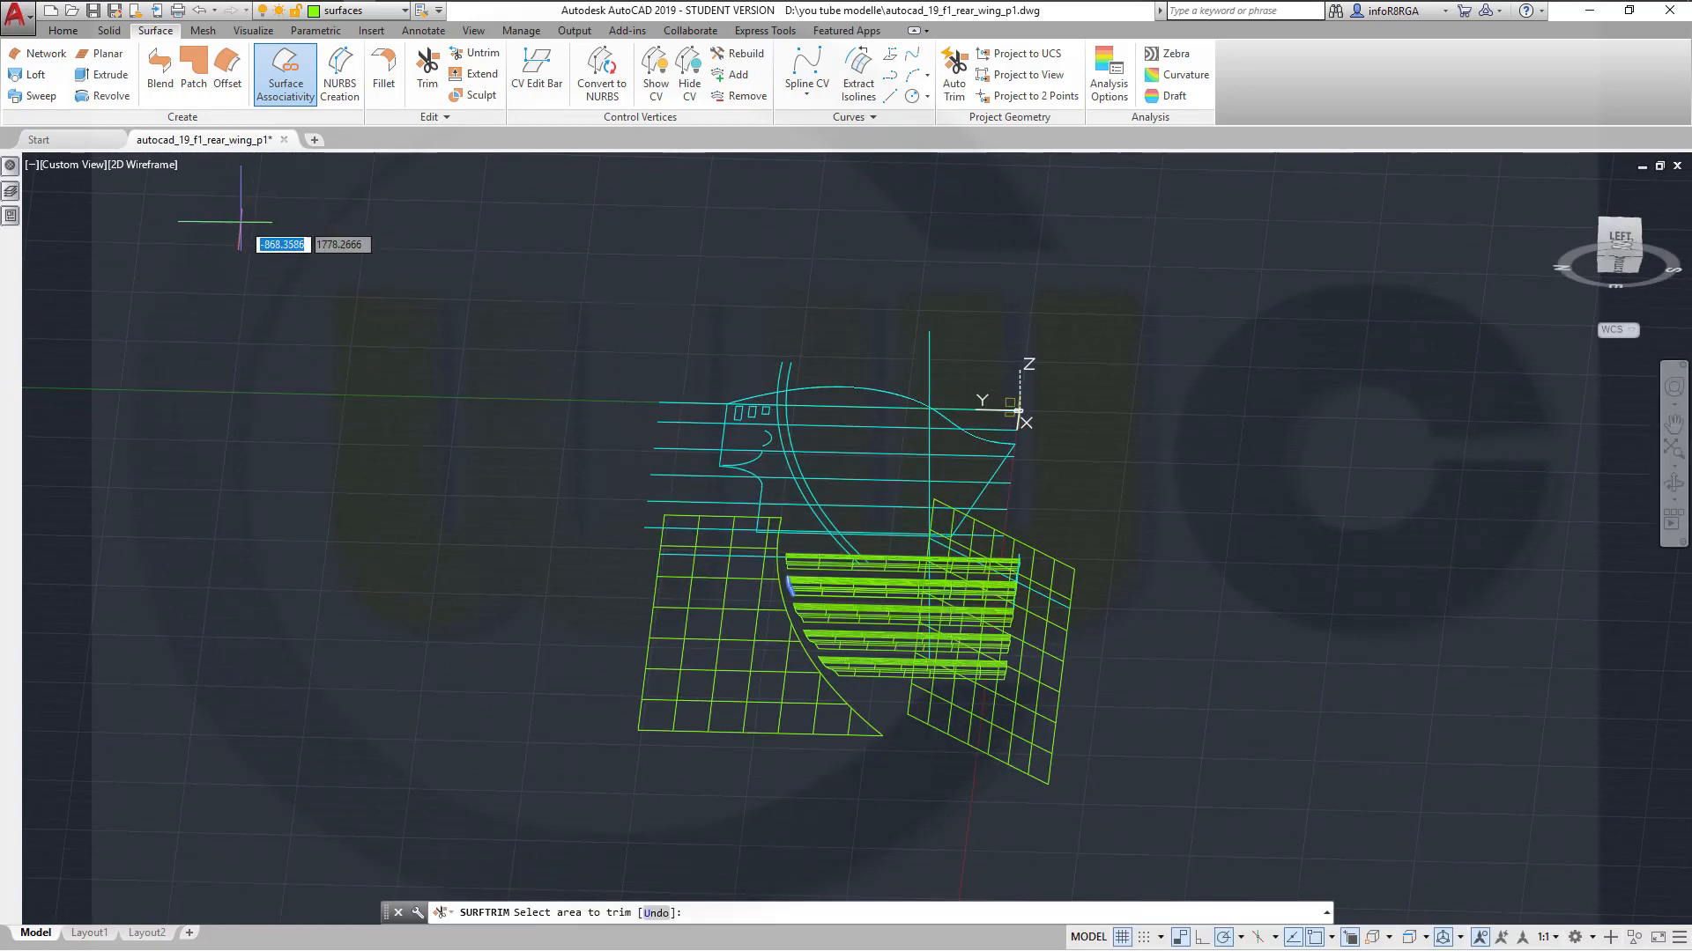
key("Escape")
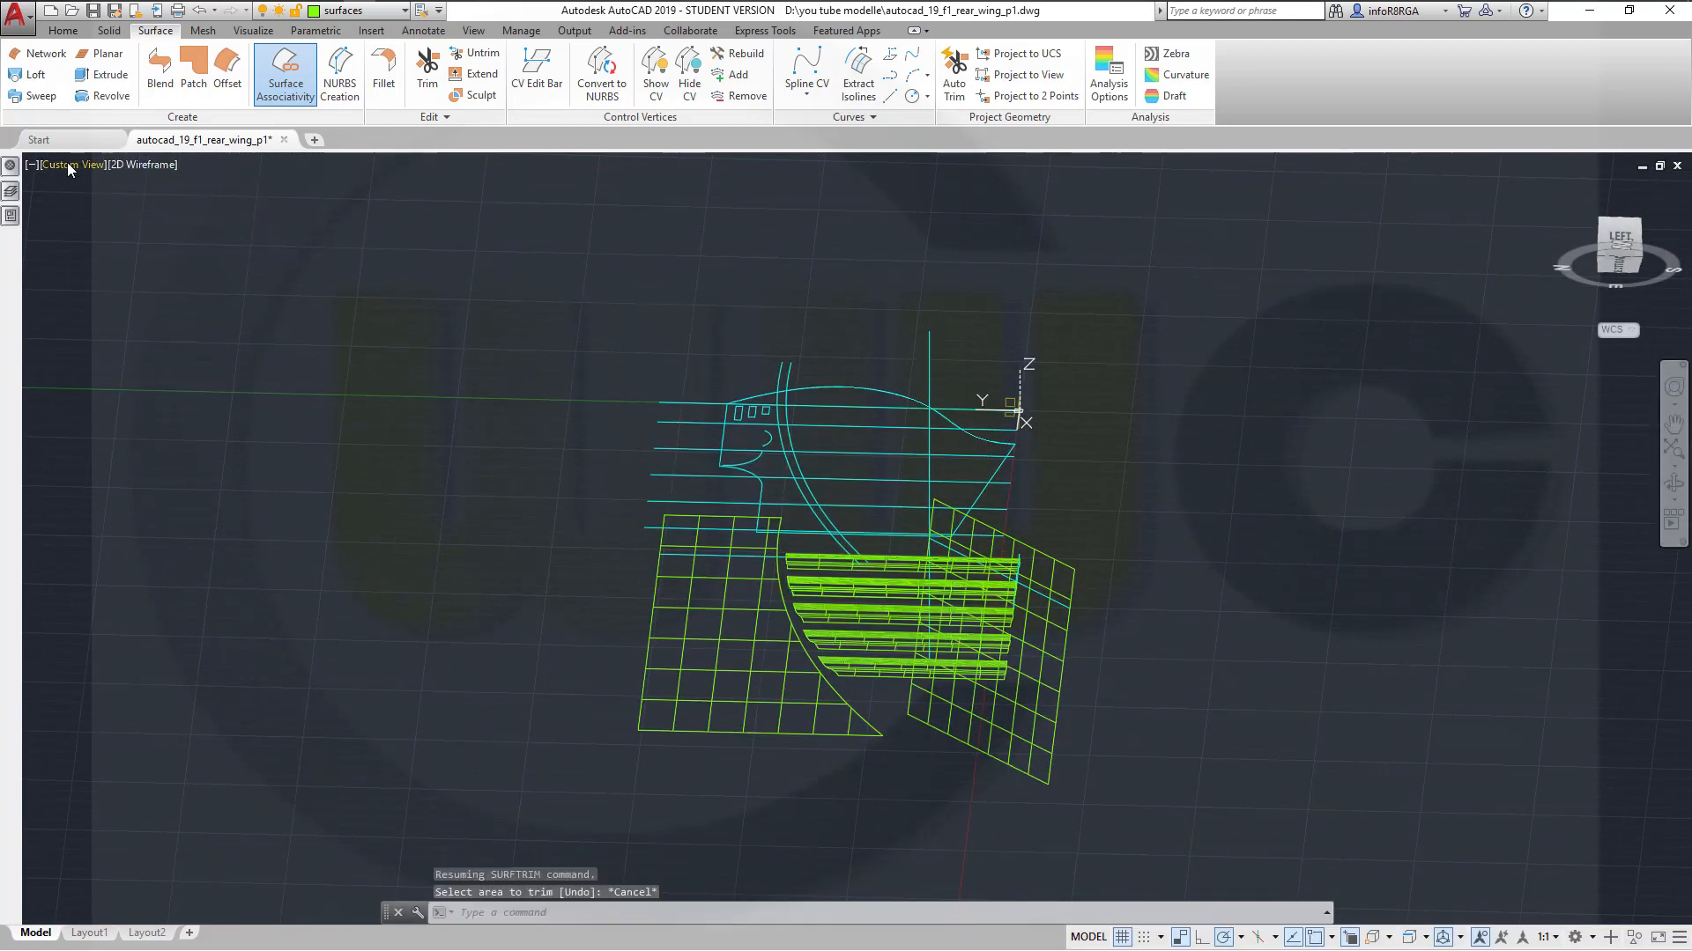
Switch the viewport to the Top view and make the sketches layer current
left_click(70, 165)
left_click(105, 209)
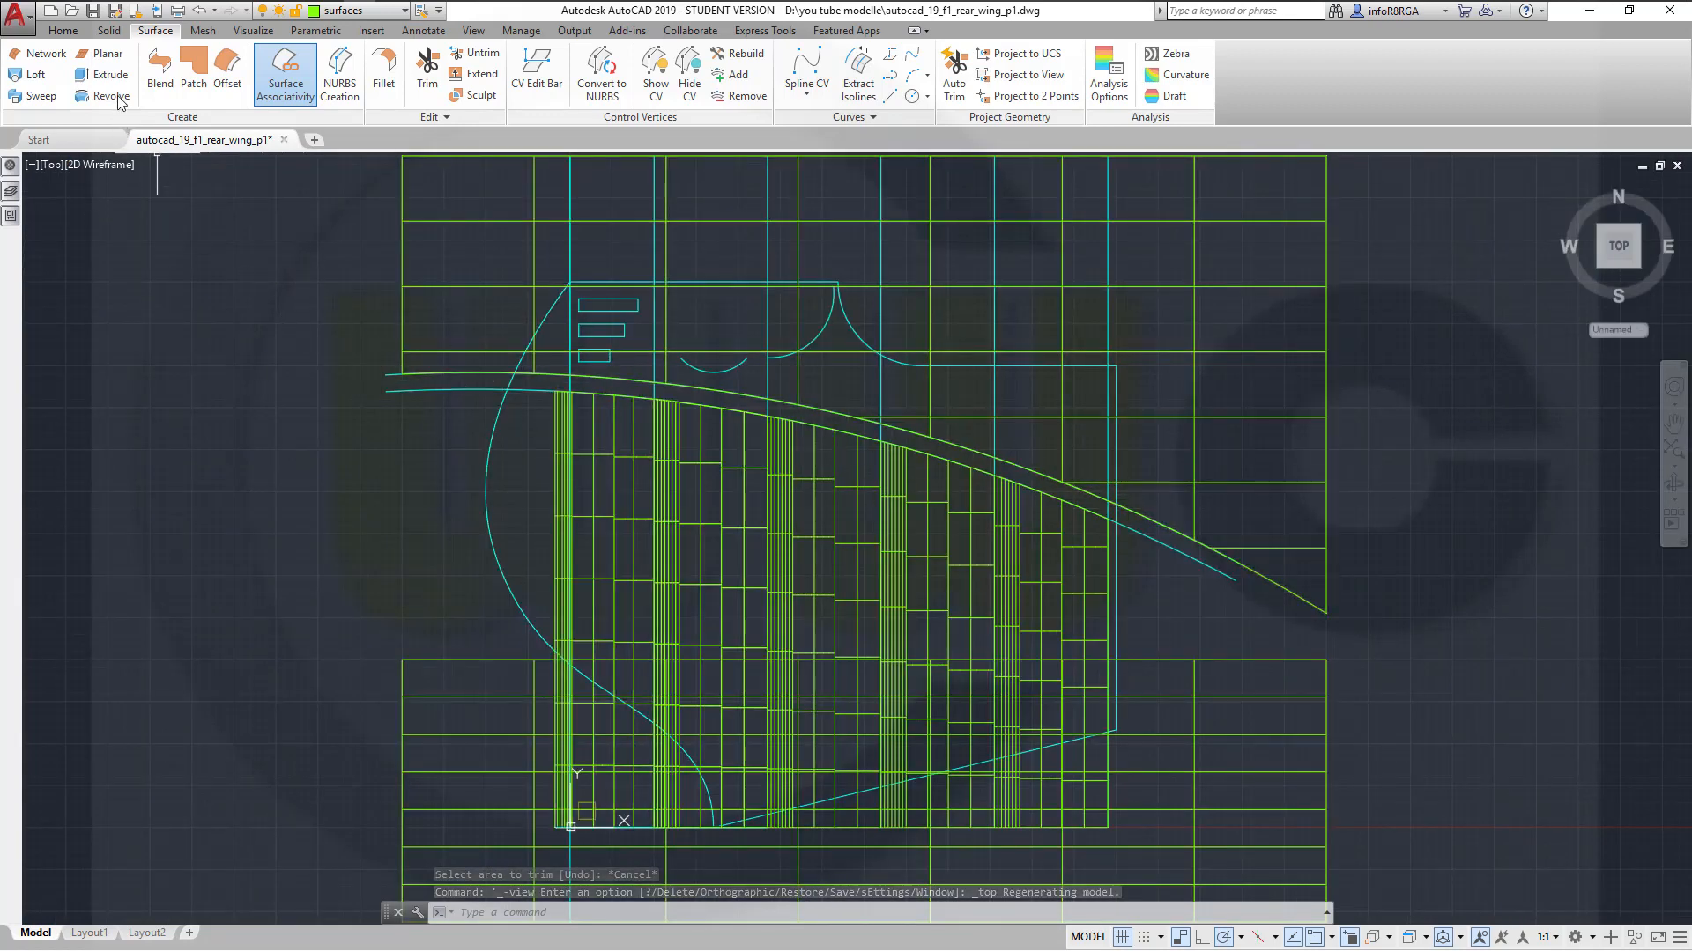
left_click(406, 11)
left_click(390, 119)
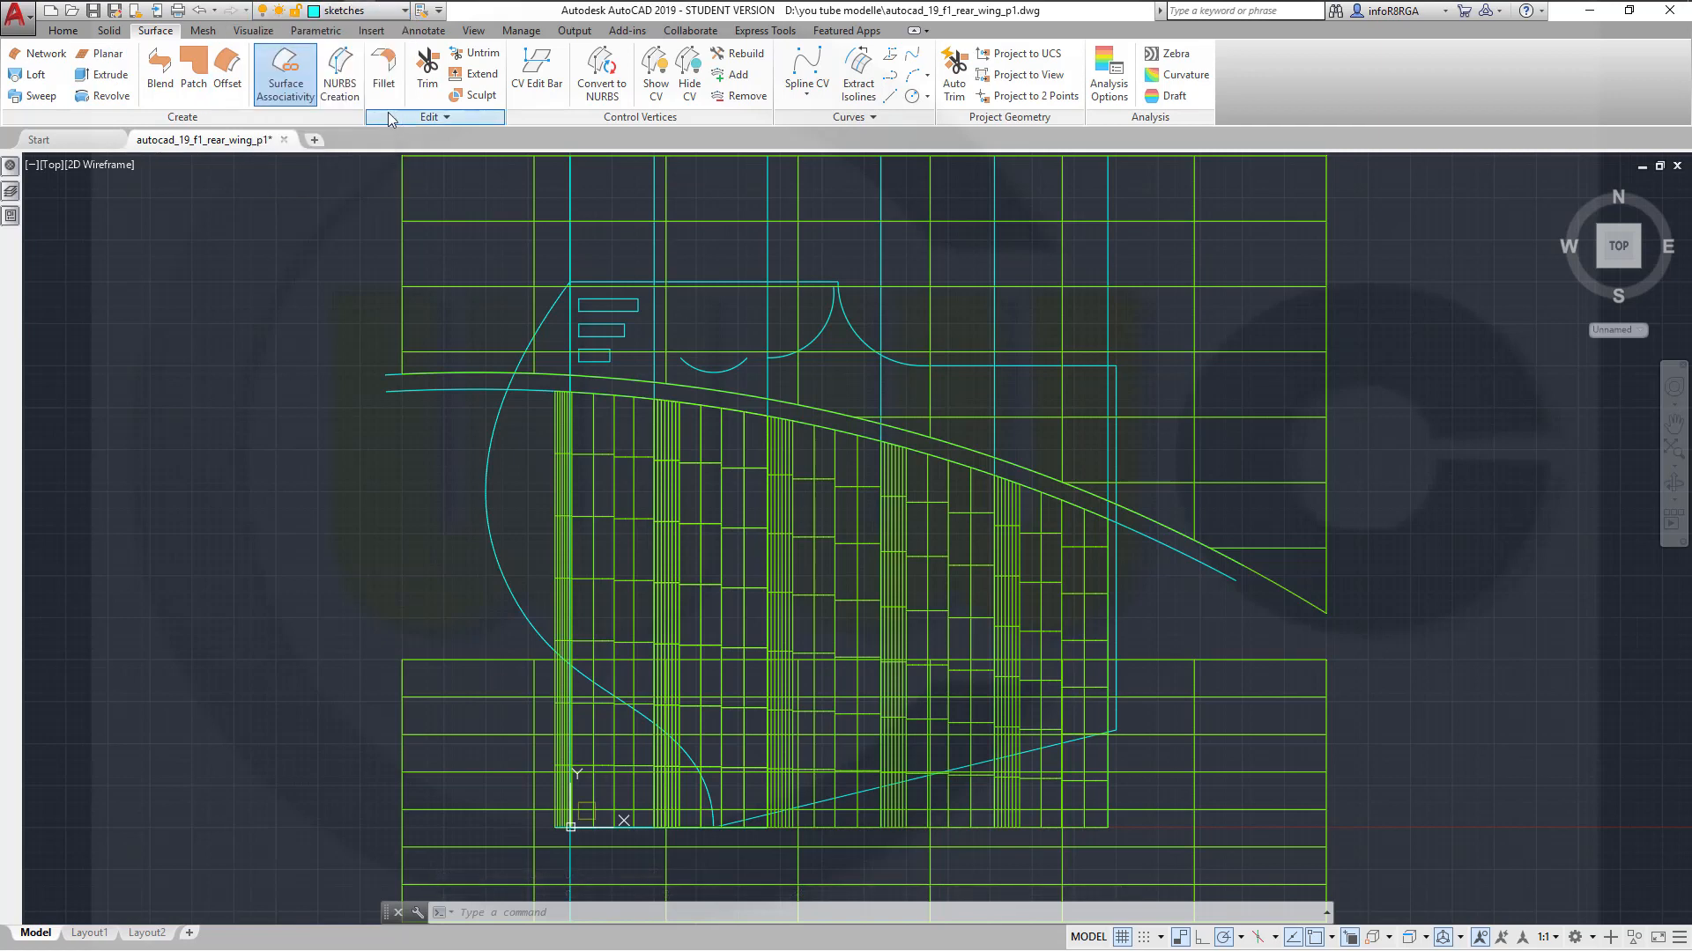
Draw a horizontal line across all five strips at the upper edge of the lower gridded surface, extending past it on both sides
left_click(64, 30)
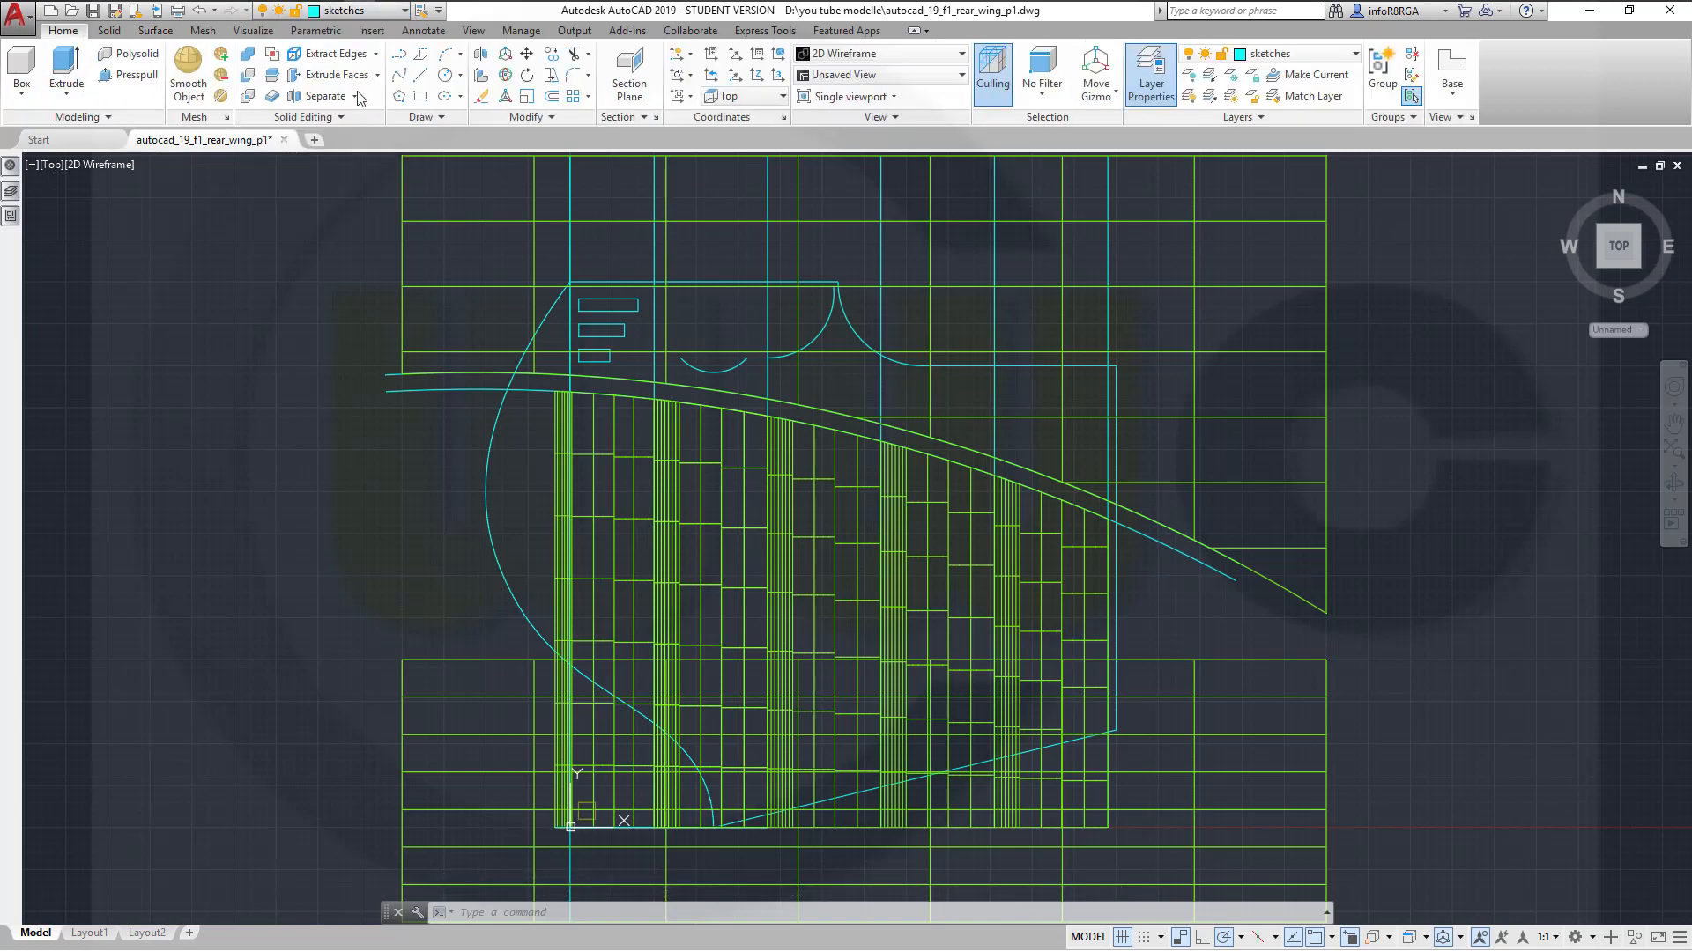
left_click(418, 77)
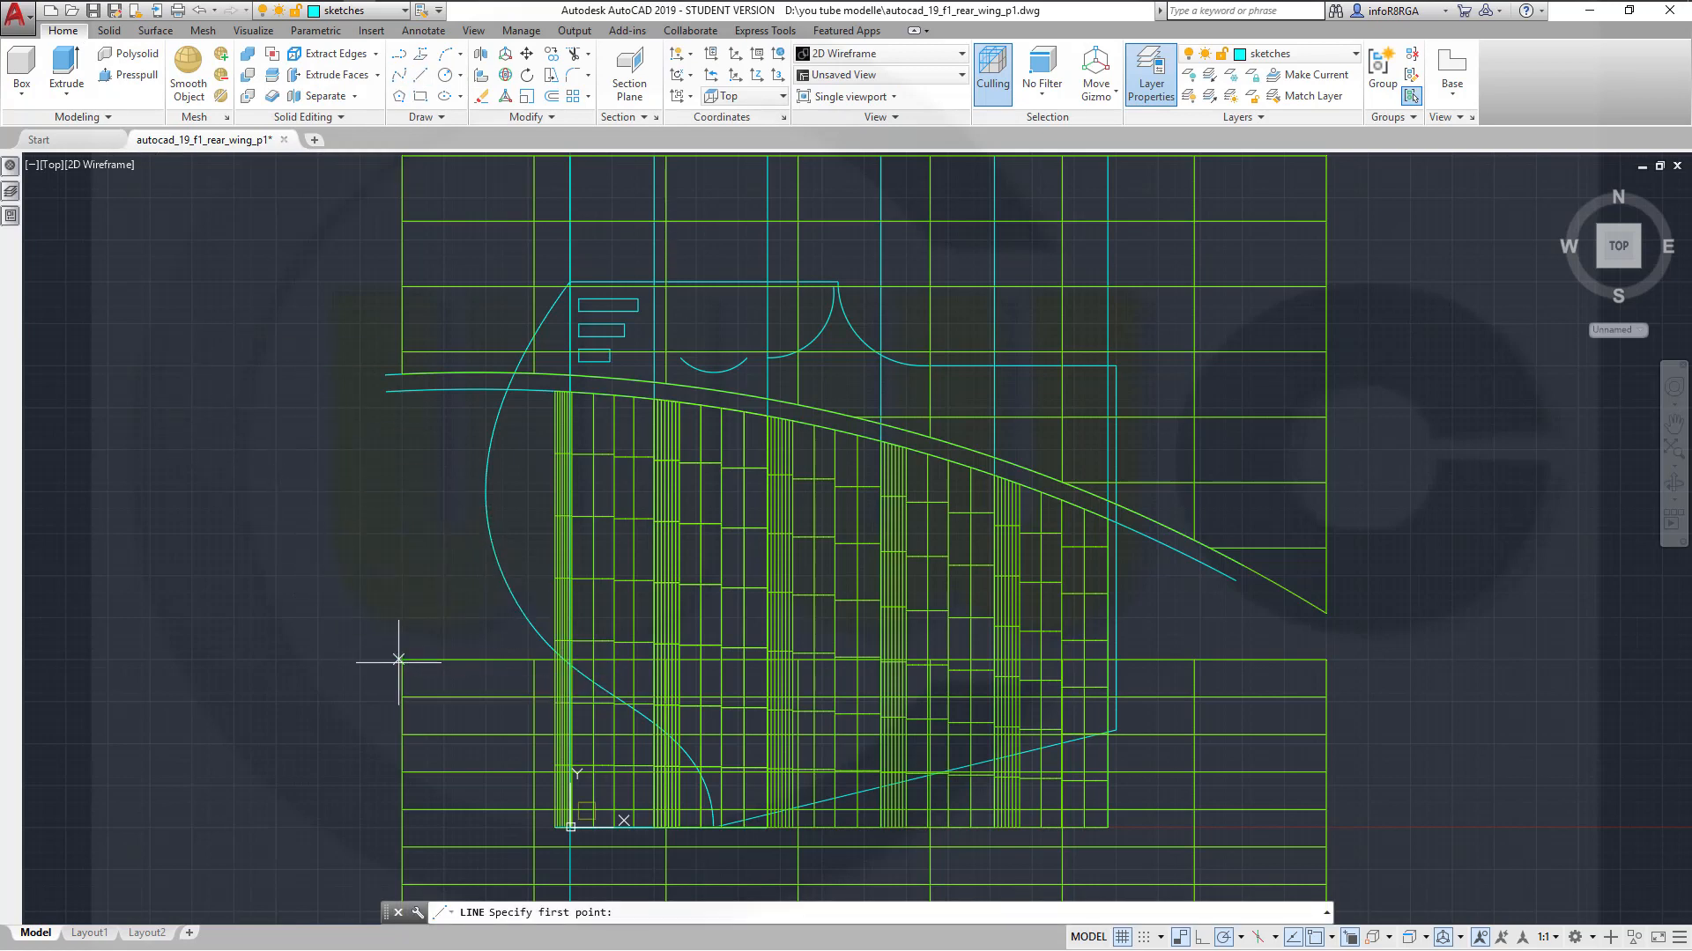
left_click(229, 658)
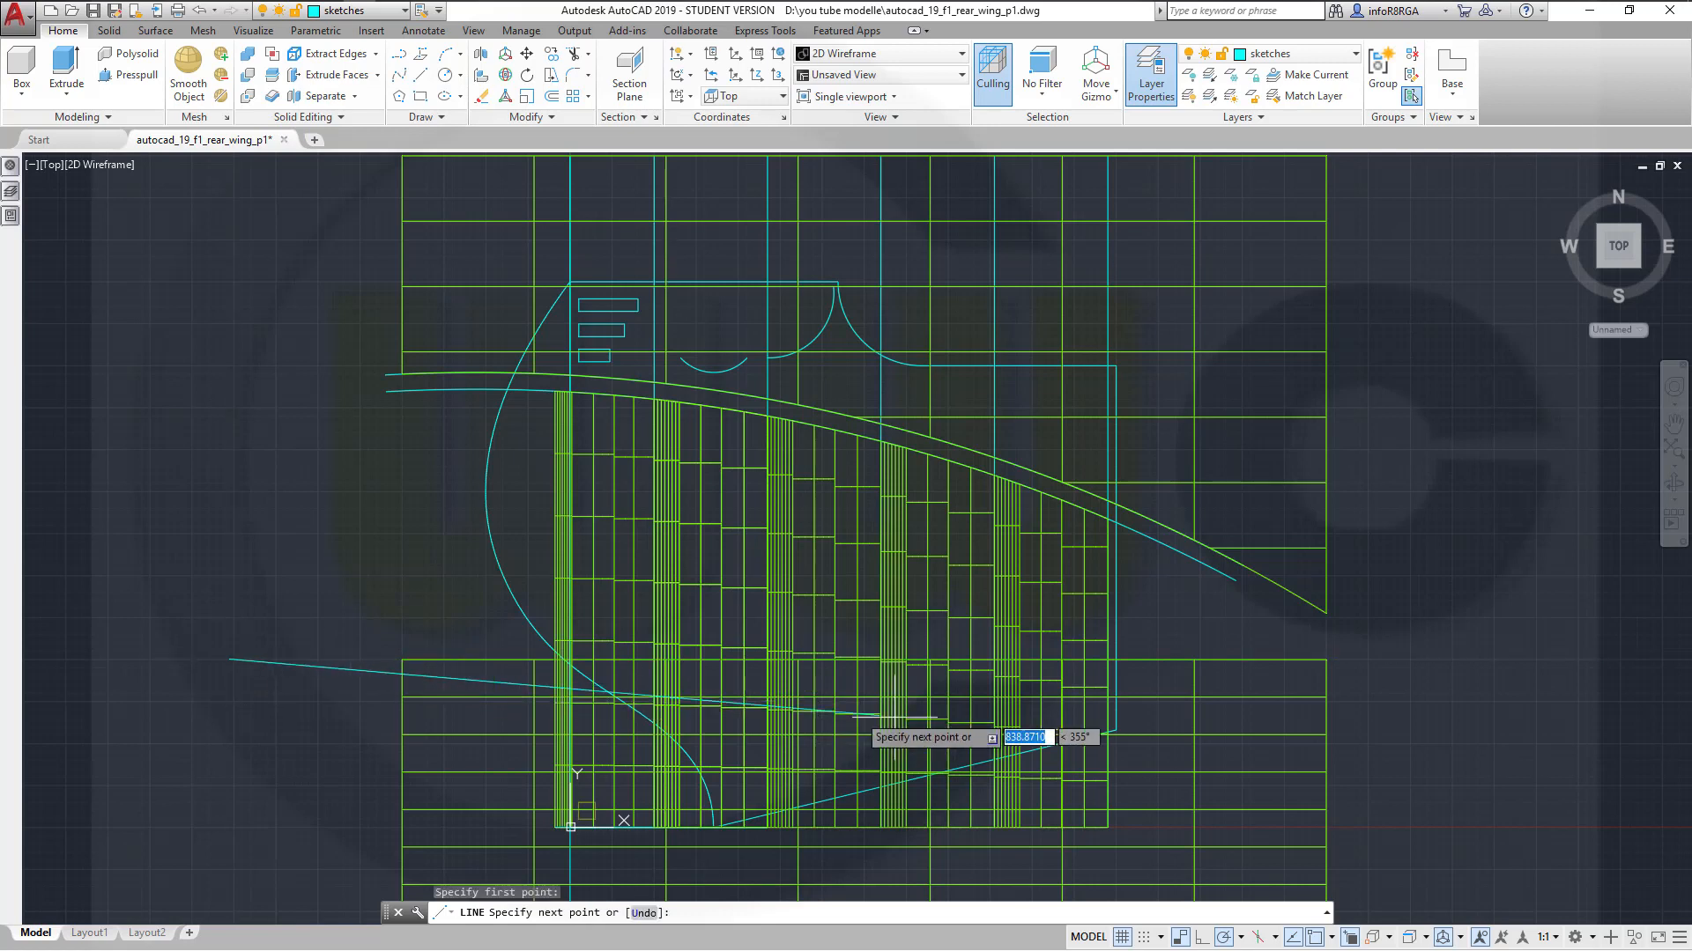
left_click(1424, 658)
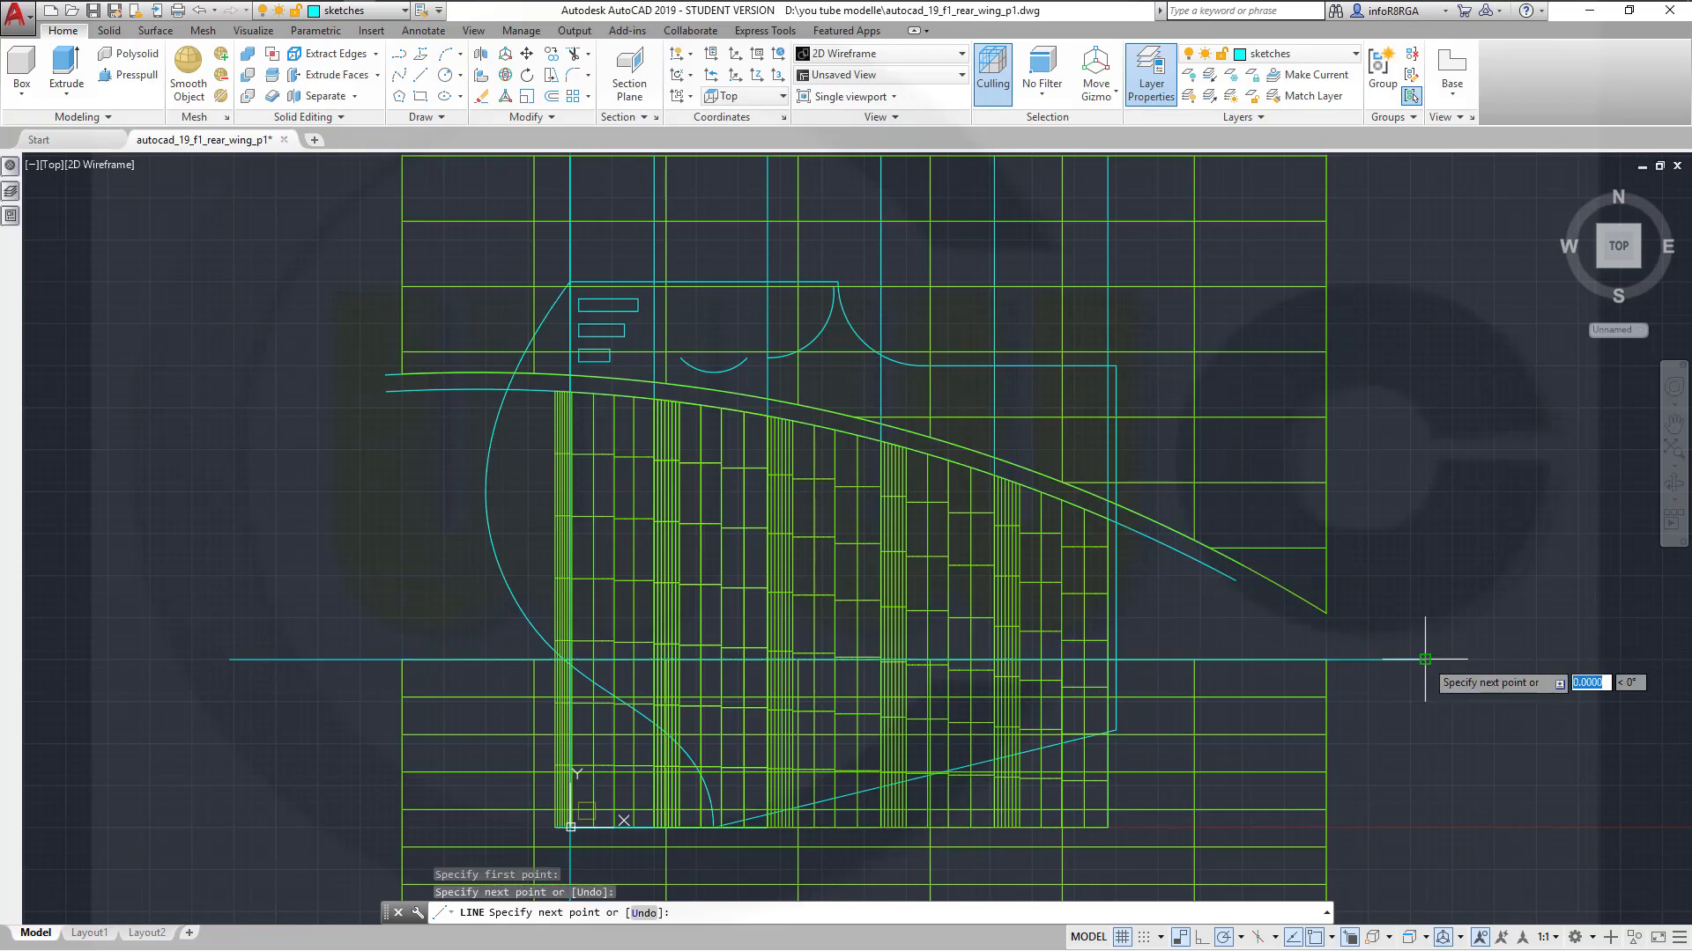
key("Escape")
Start a surface trim from a slightly tilted view and select all five gridded strips as the surfaces to trim
middle_click_drag(397, 531, 306, 652, "shift")
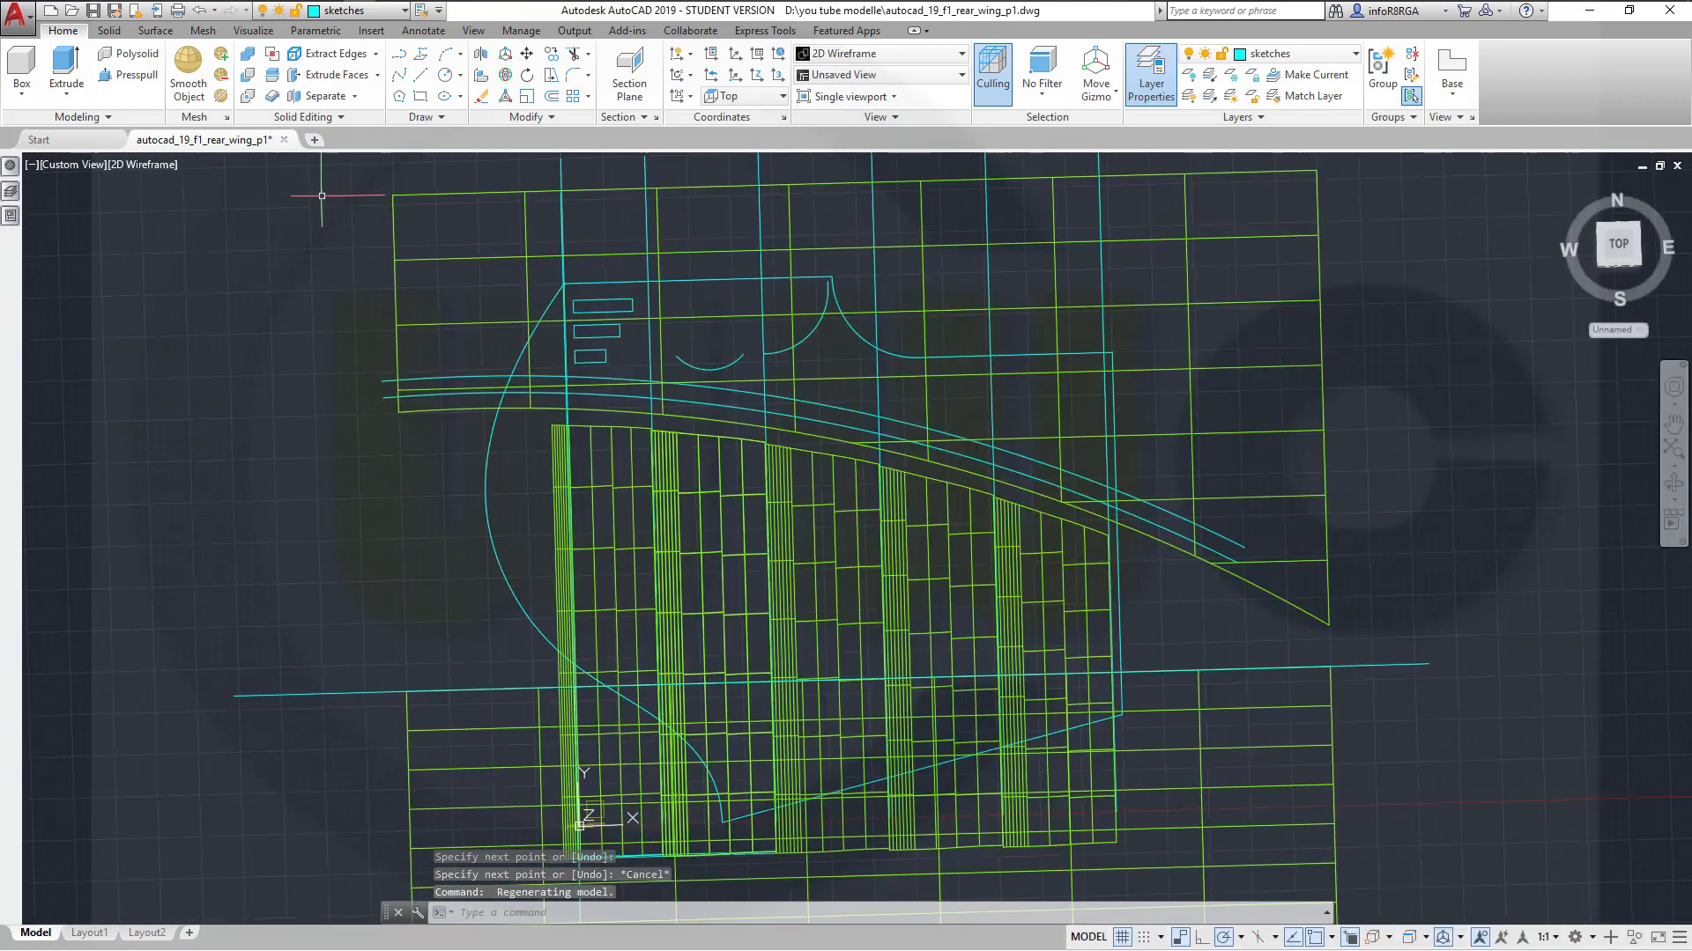
left_click(167, 32)
left_click(435, 67)
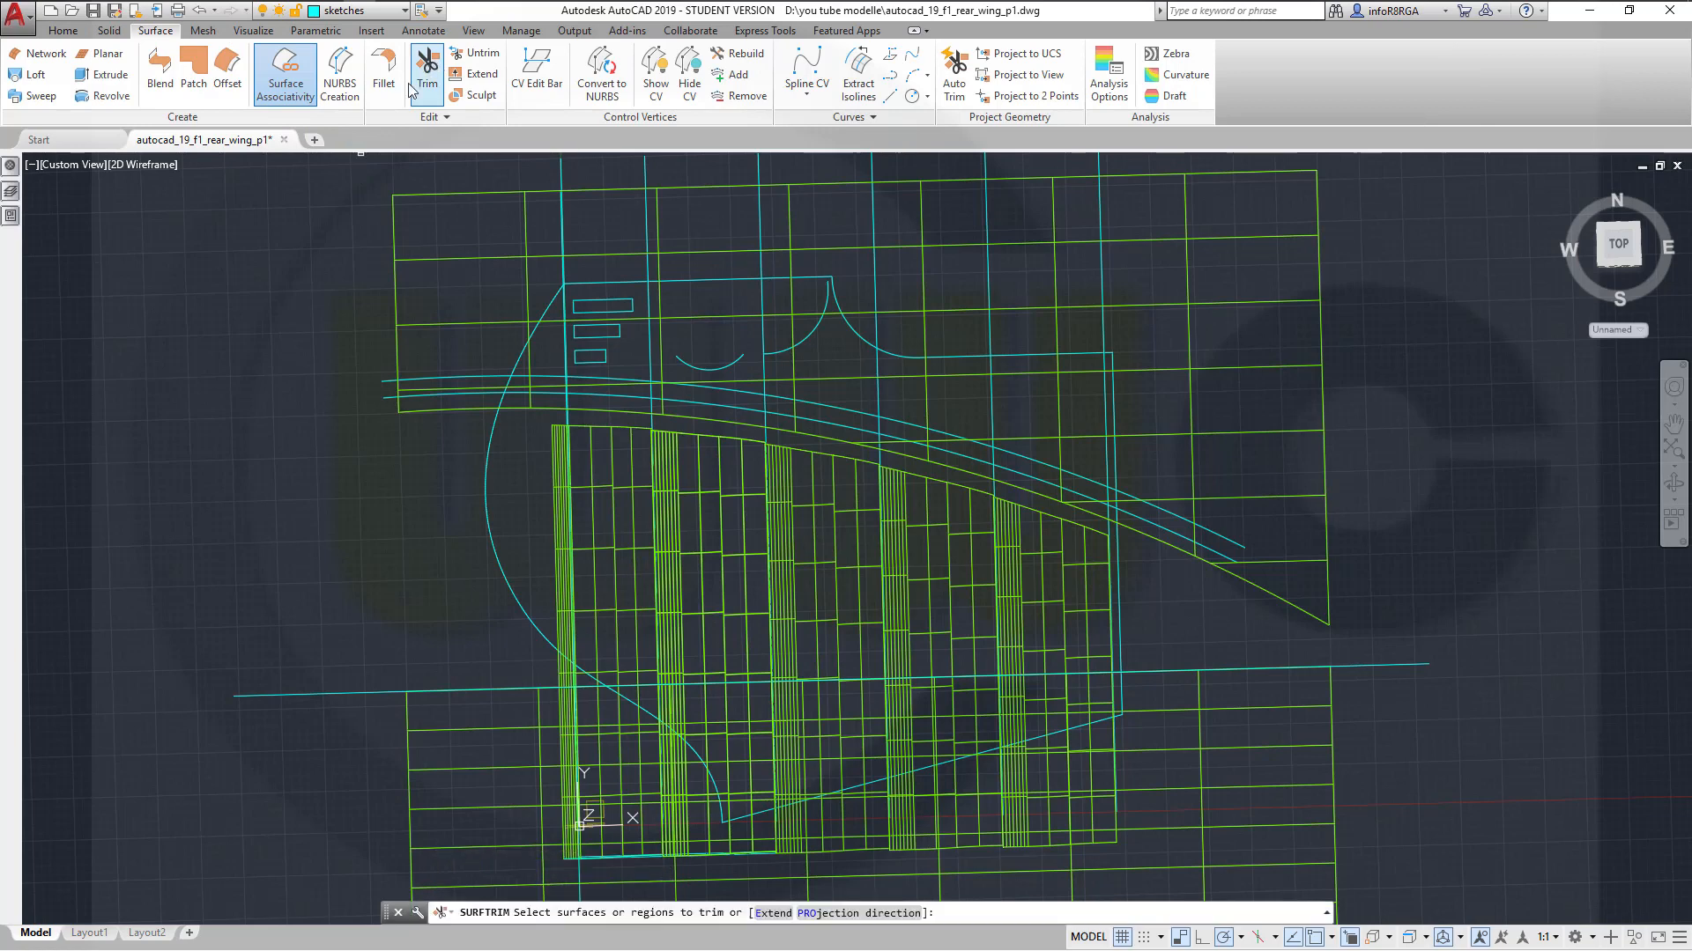
left_click(578, 551)
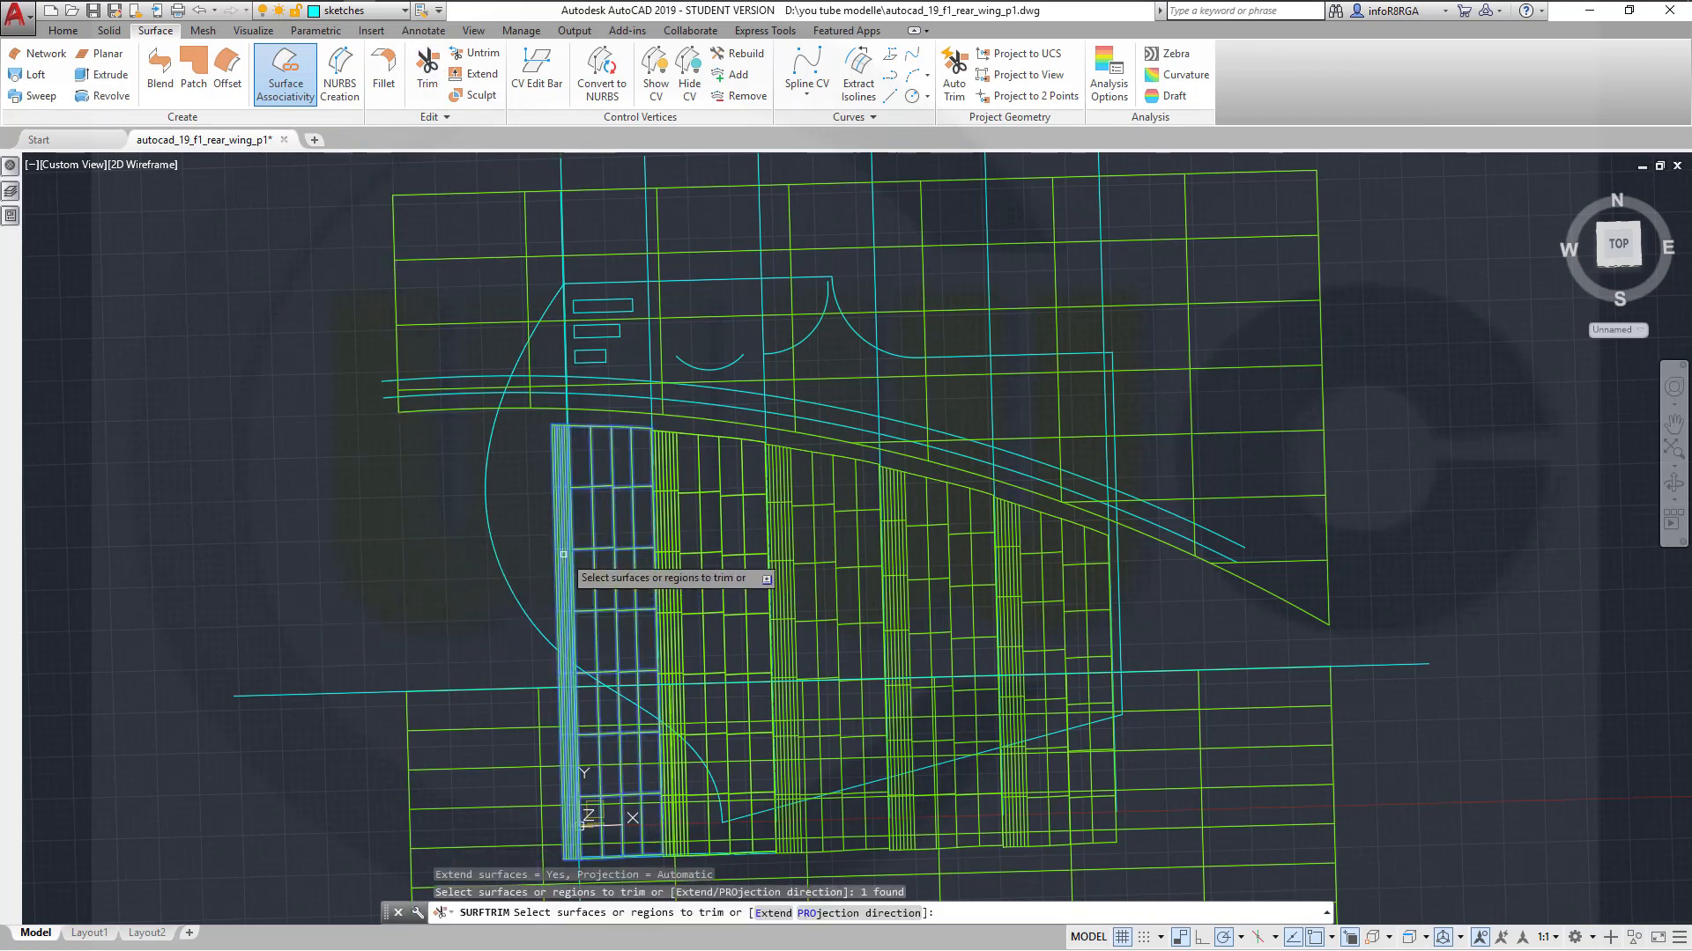
left_click(674, 560)
left_click(753, 629)
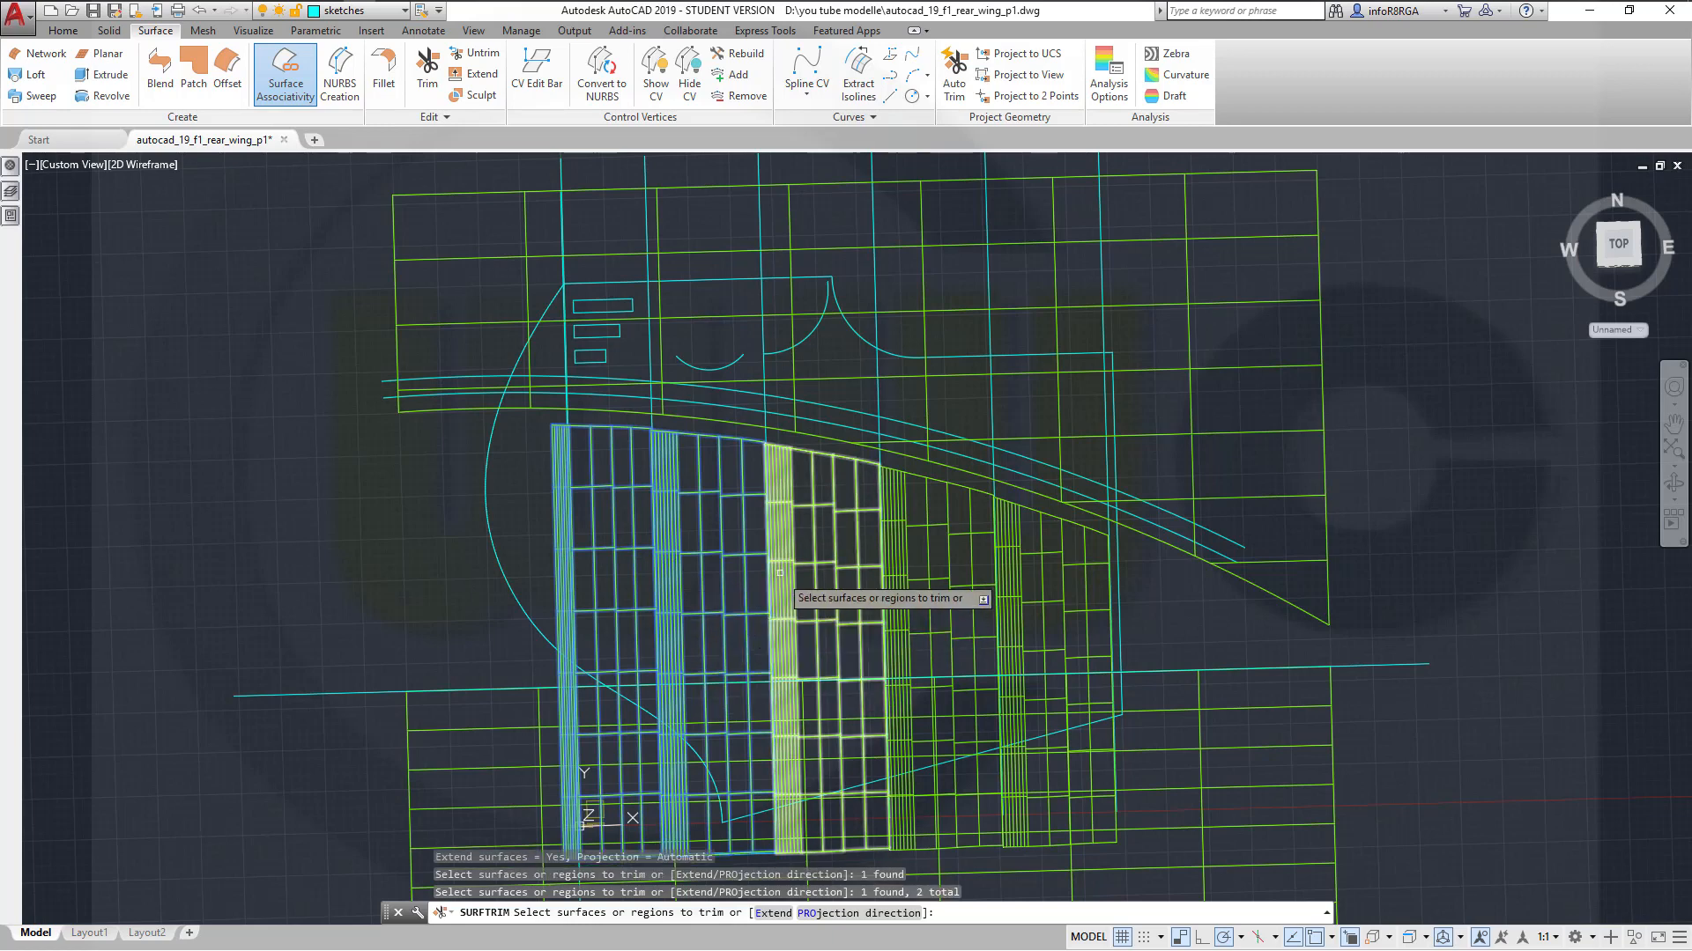
left_click(787, 572)
left_click(896, 561)
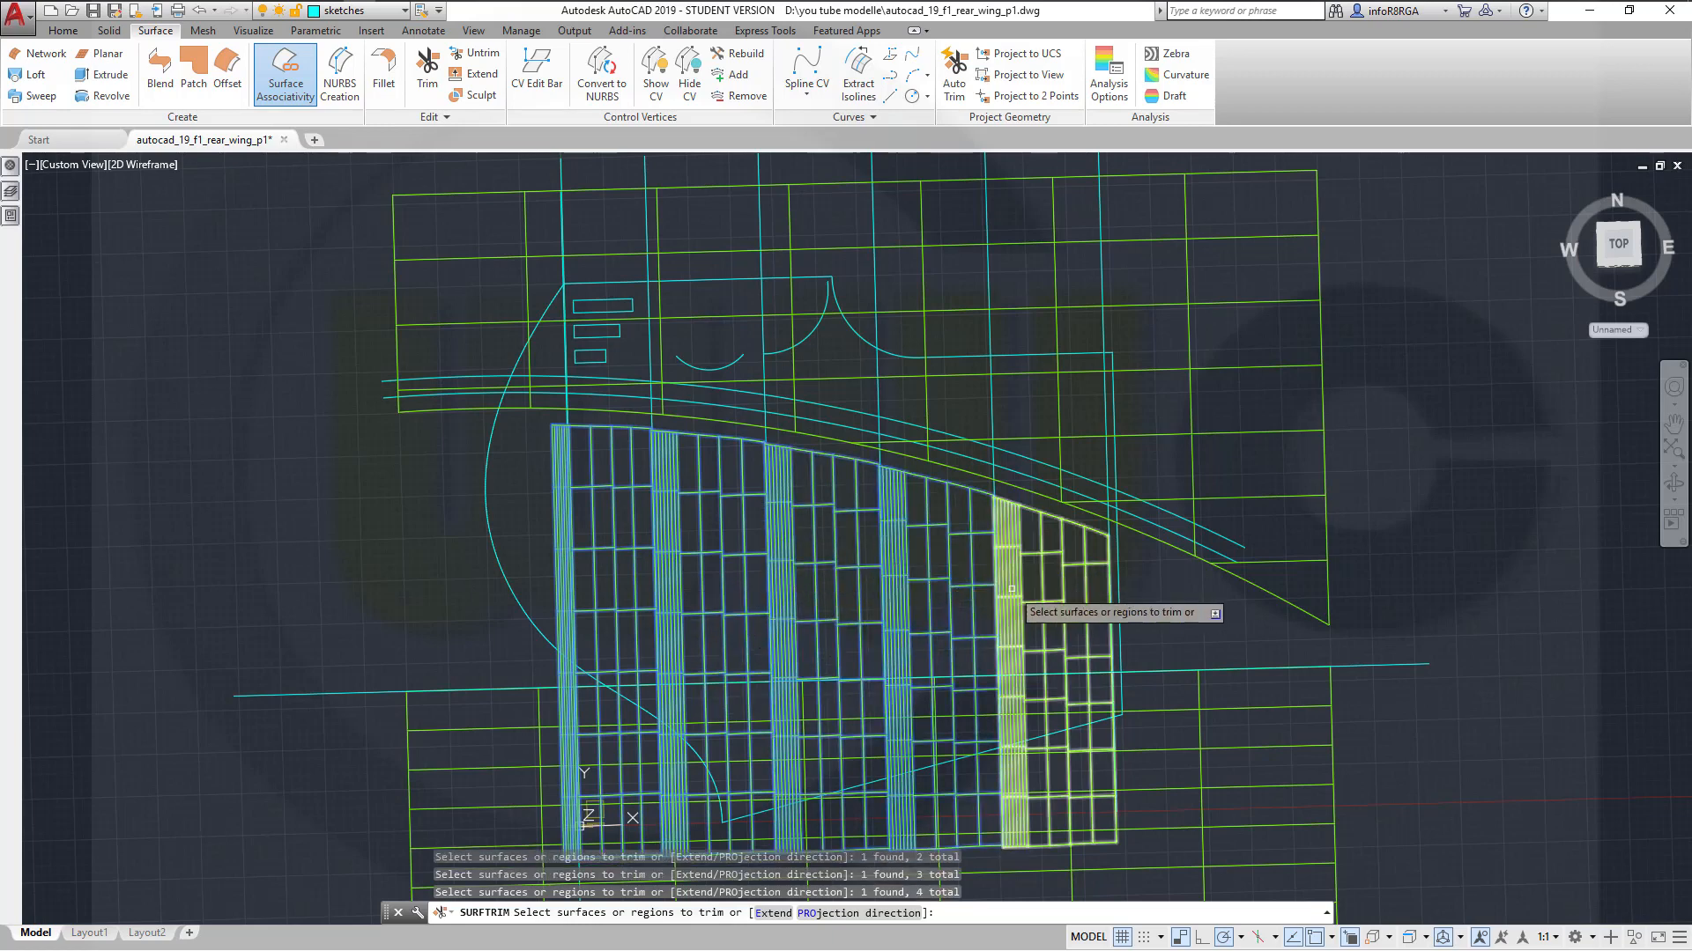
left_click(1010, 577)
right_click(1487, 516)
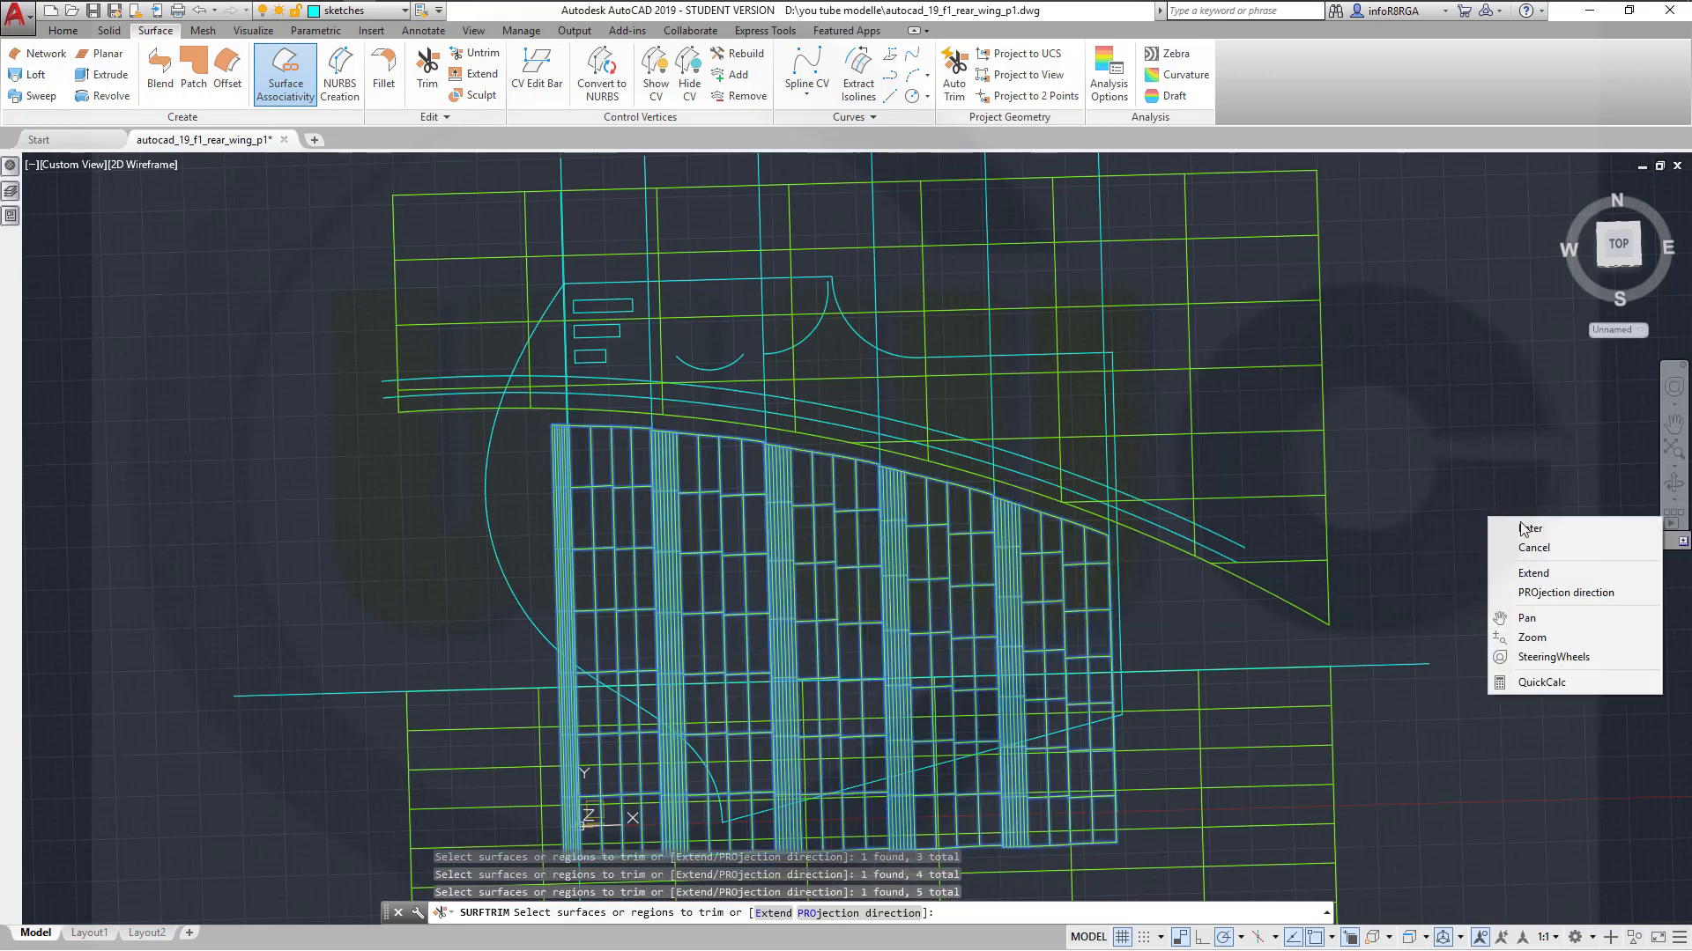
left_click(1507, 527)
Use the horizontal line as the cutting curve, remove the strip portions below it, and end the surface trim
left_click(313, 690)
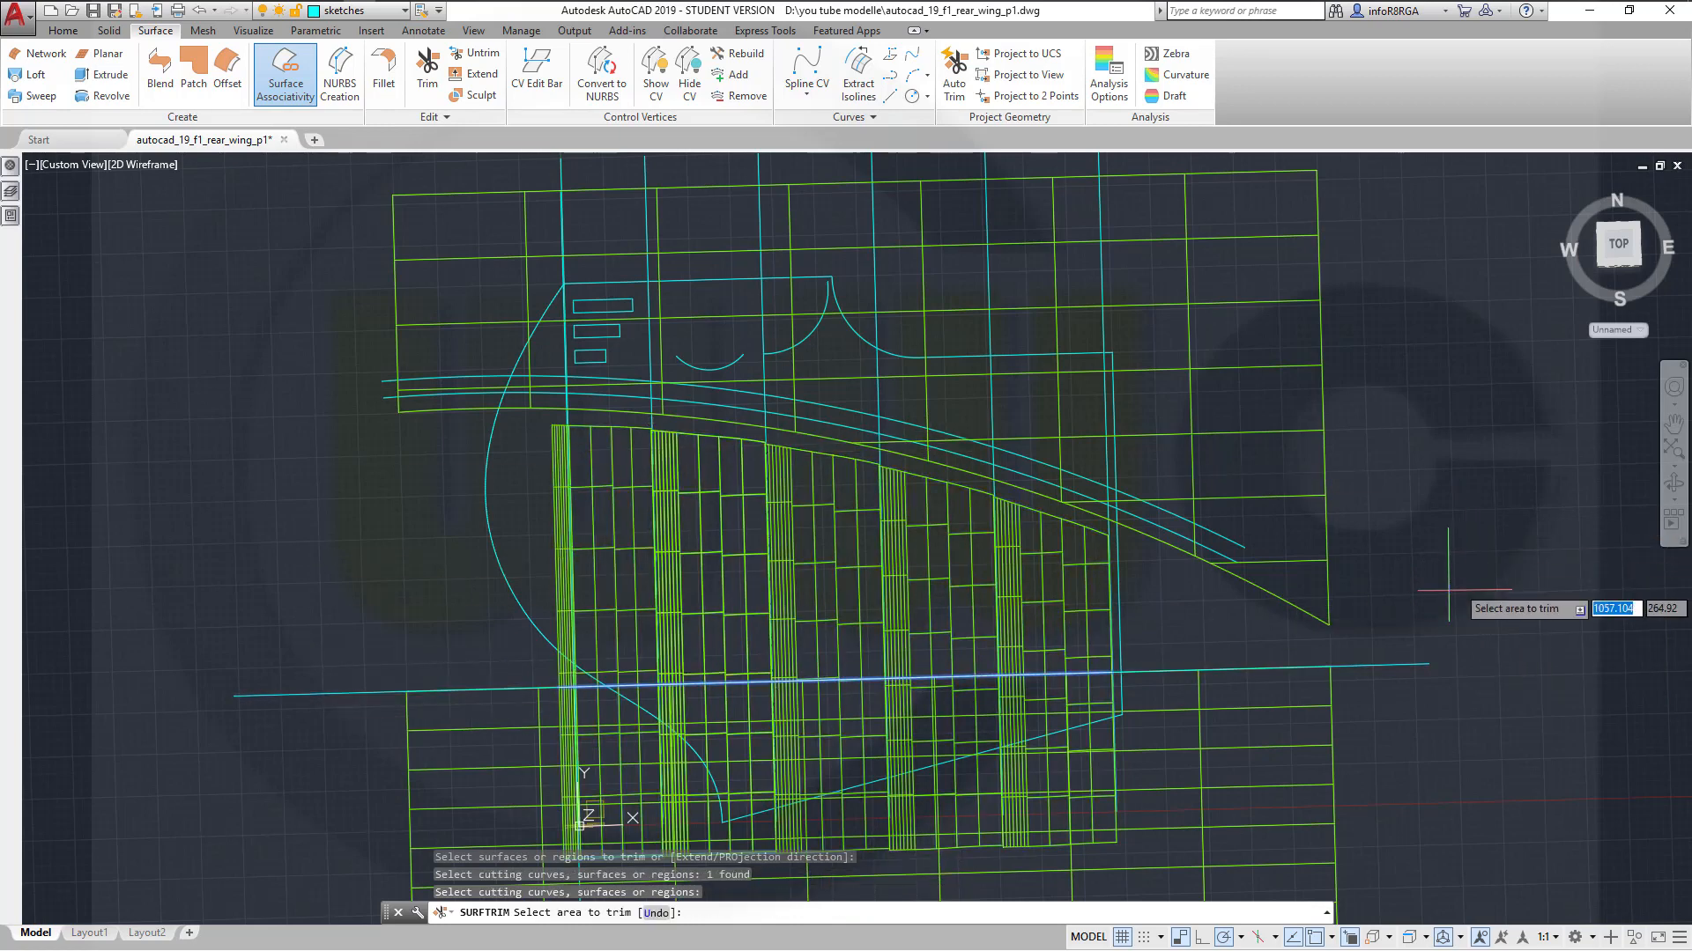
key("Return")
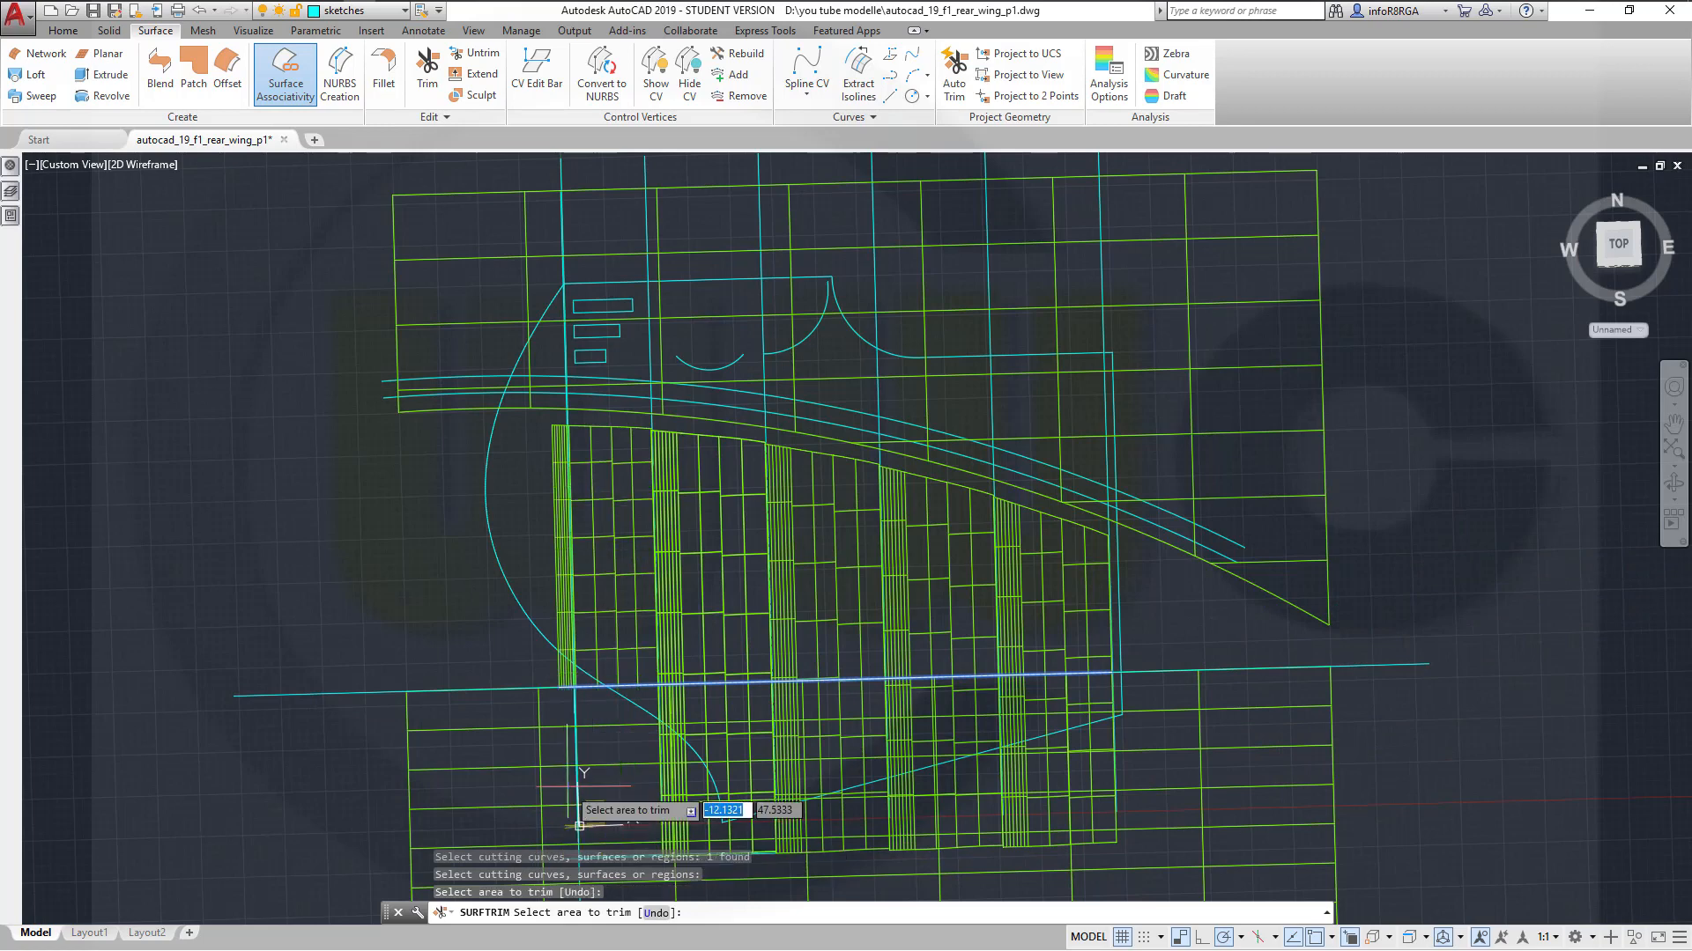
left_click(682, 784)
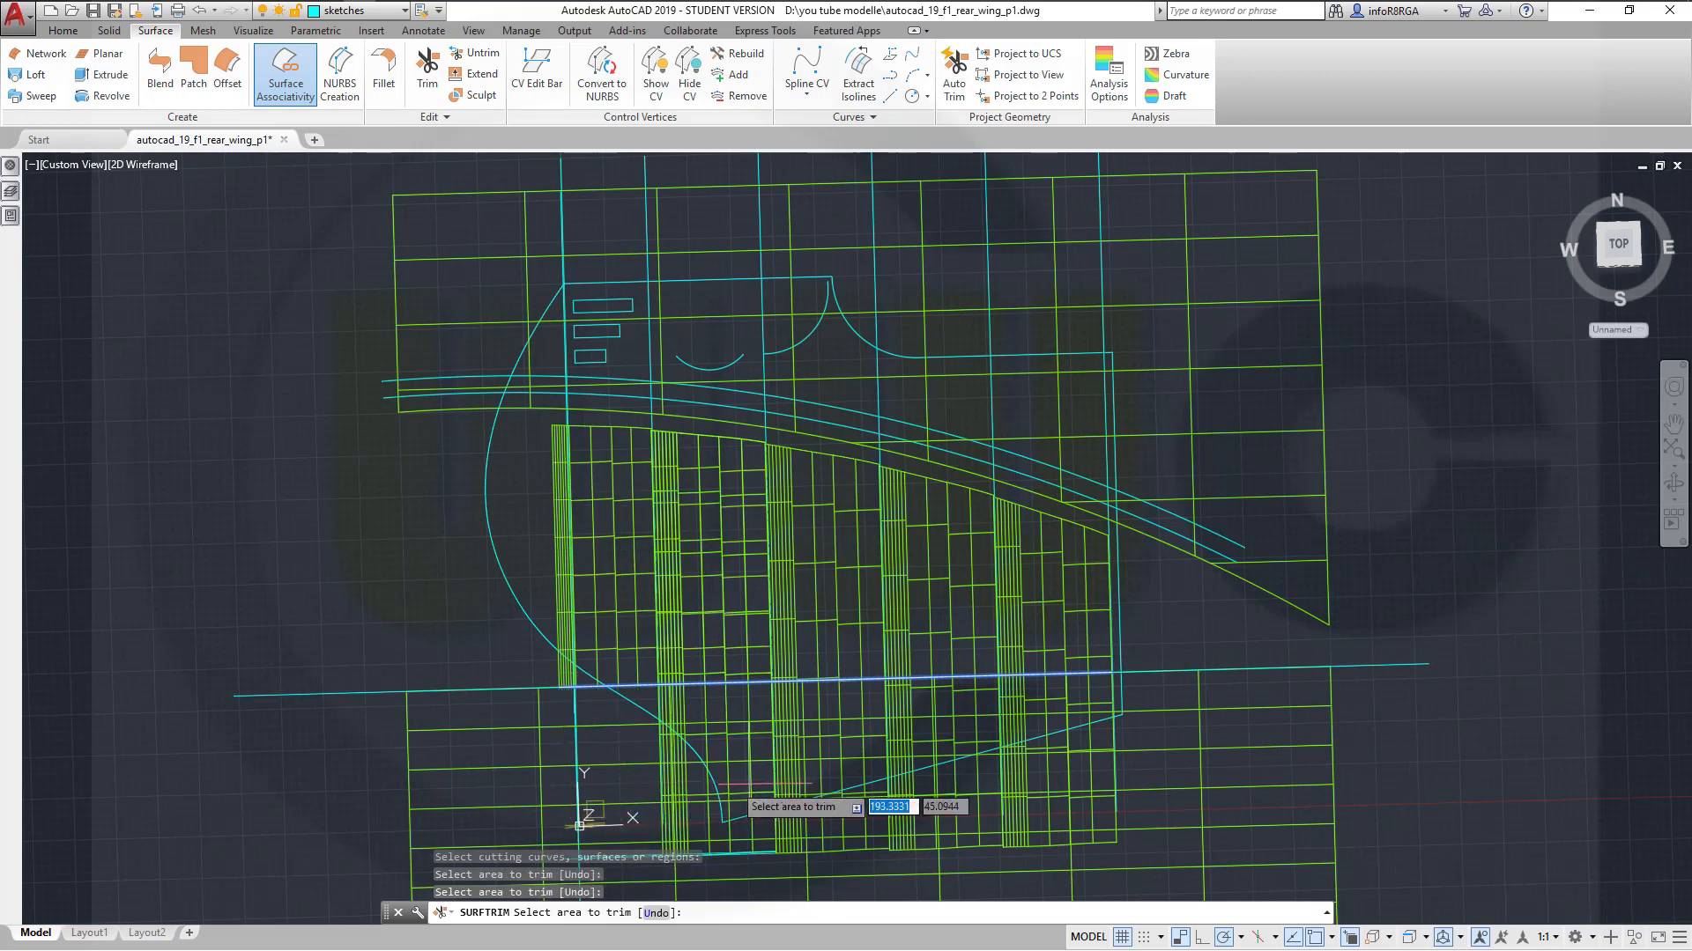
left_click(828, 778)
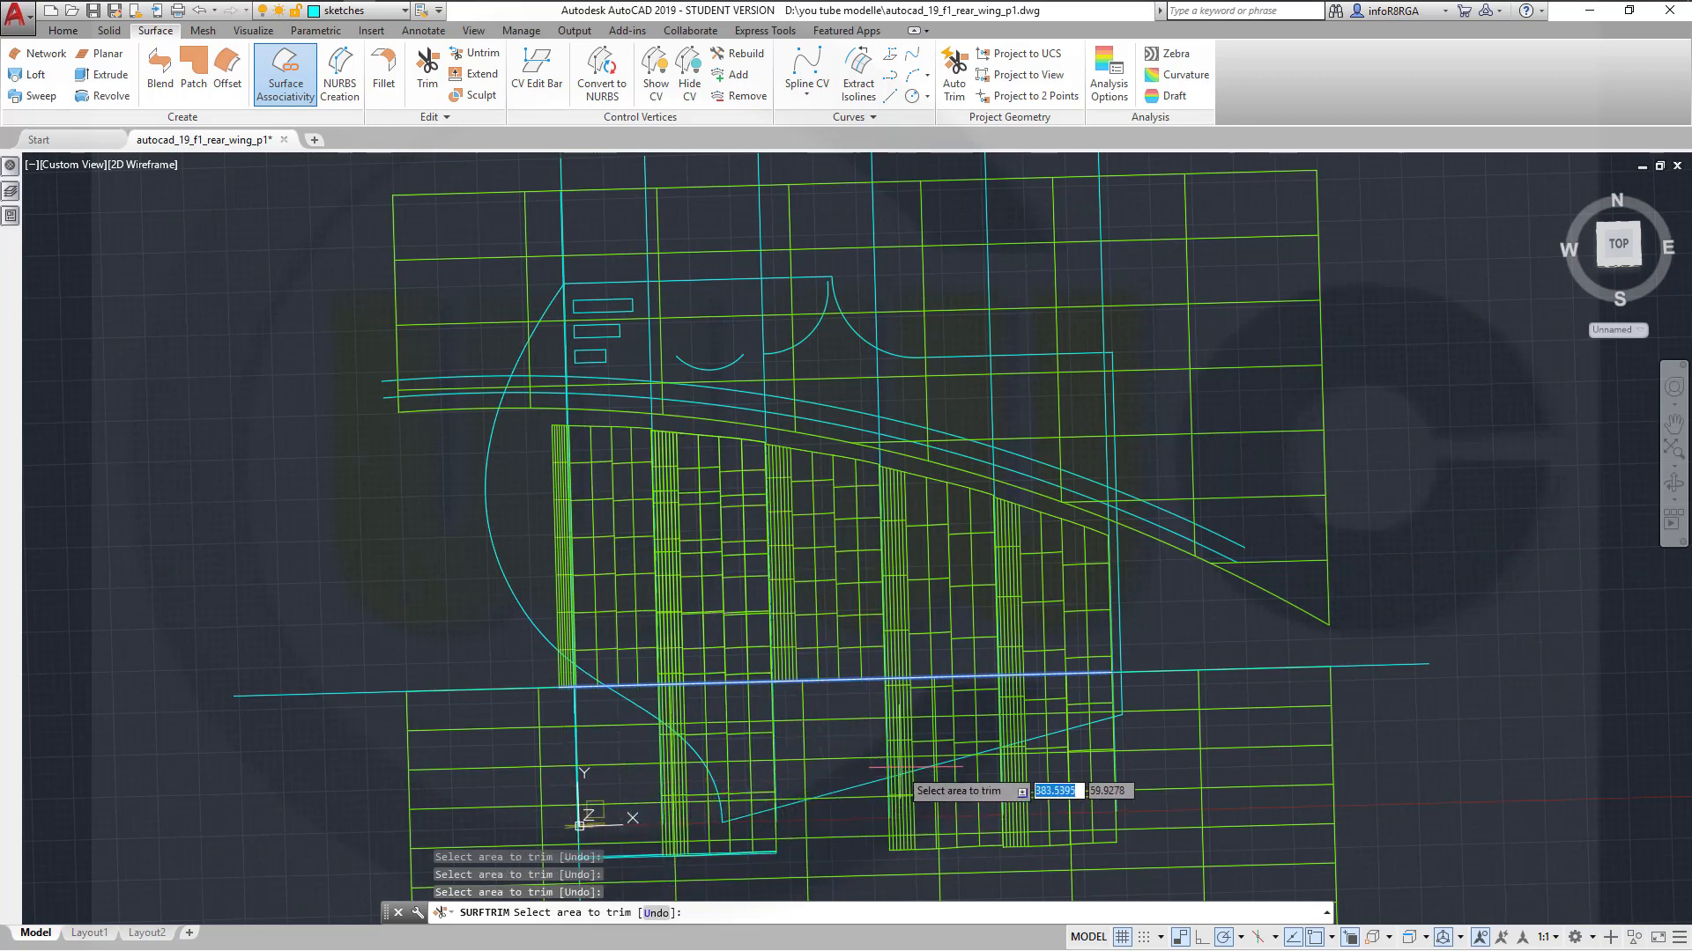
left_click(906, 780)
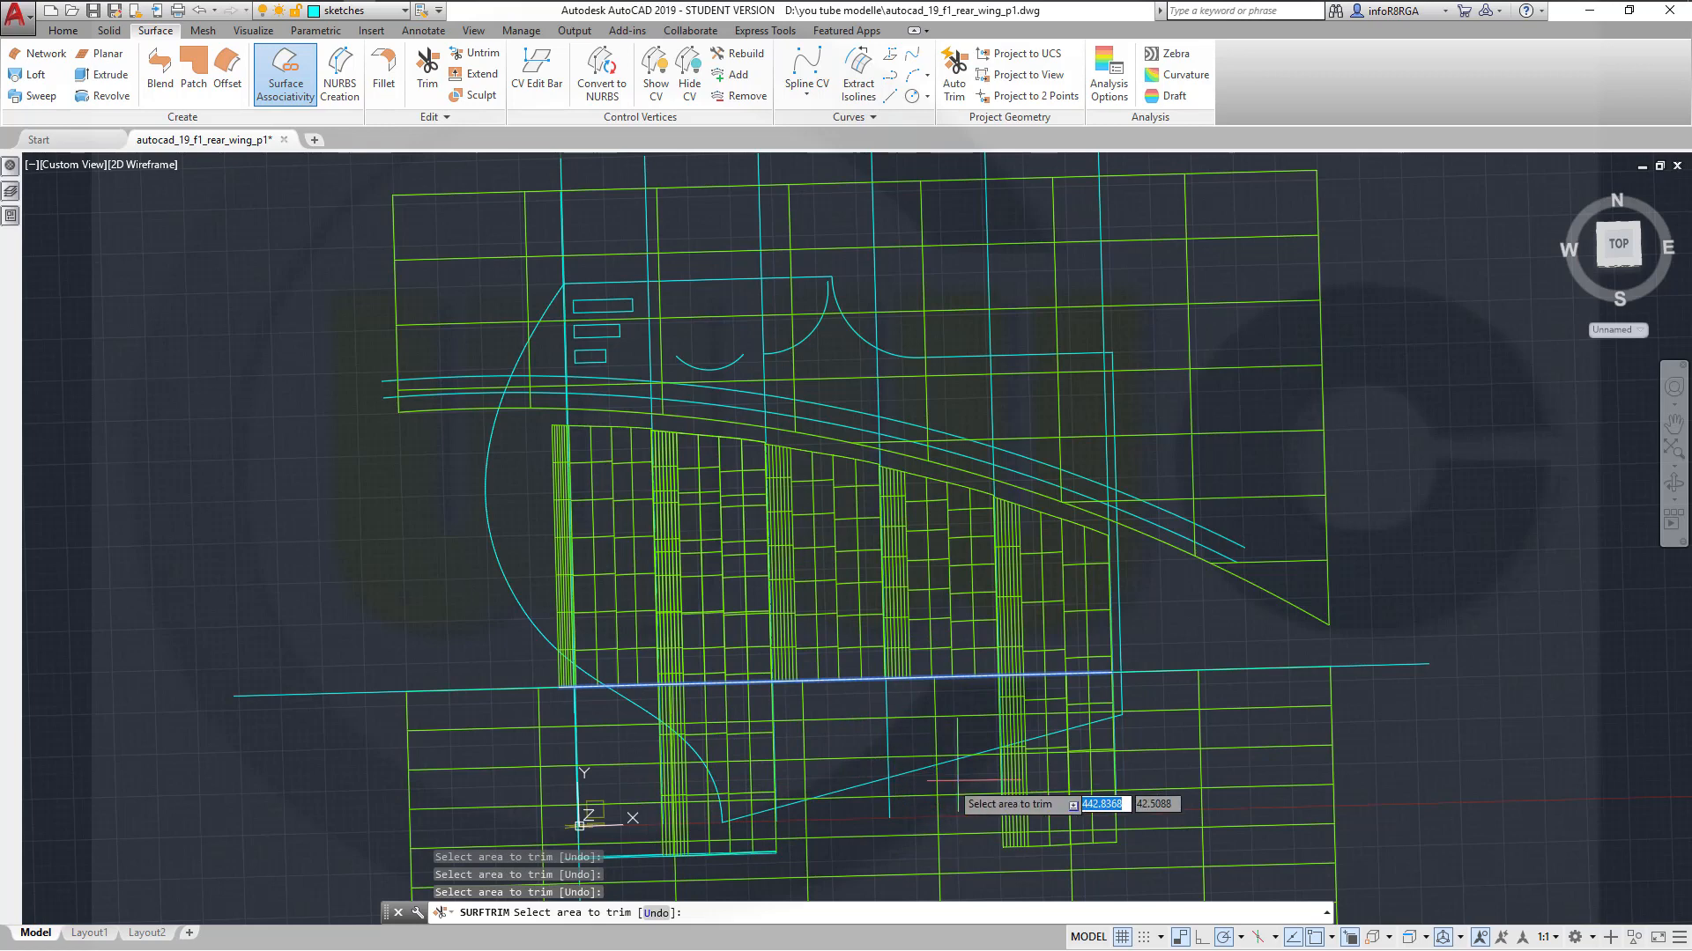
left_click(1017, 781)
left_click(676, 776)
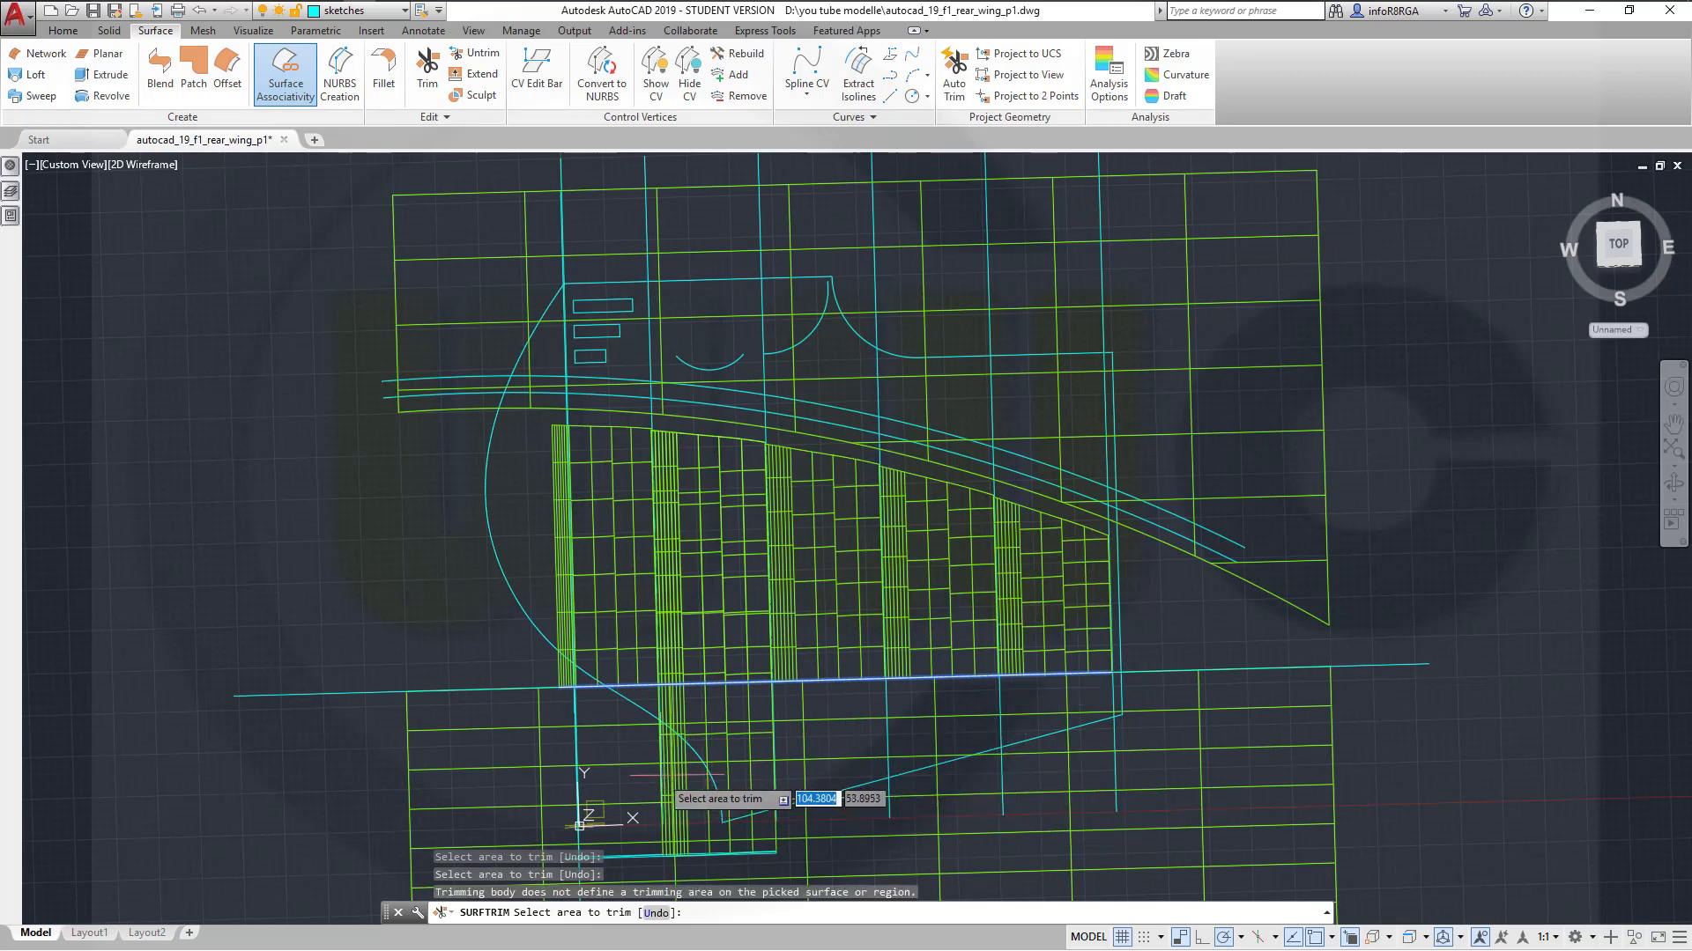
key("Escape")
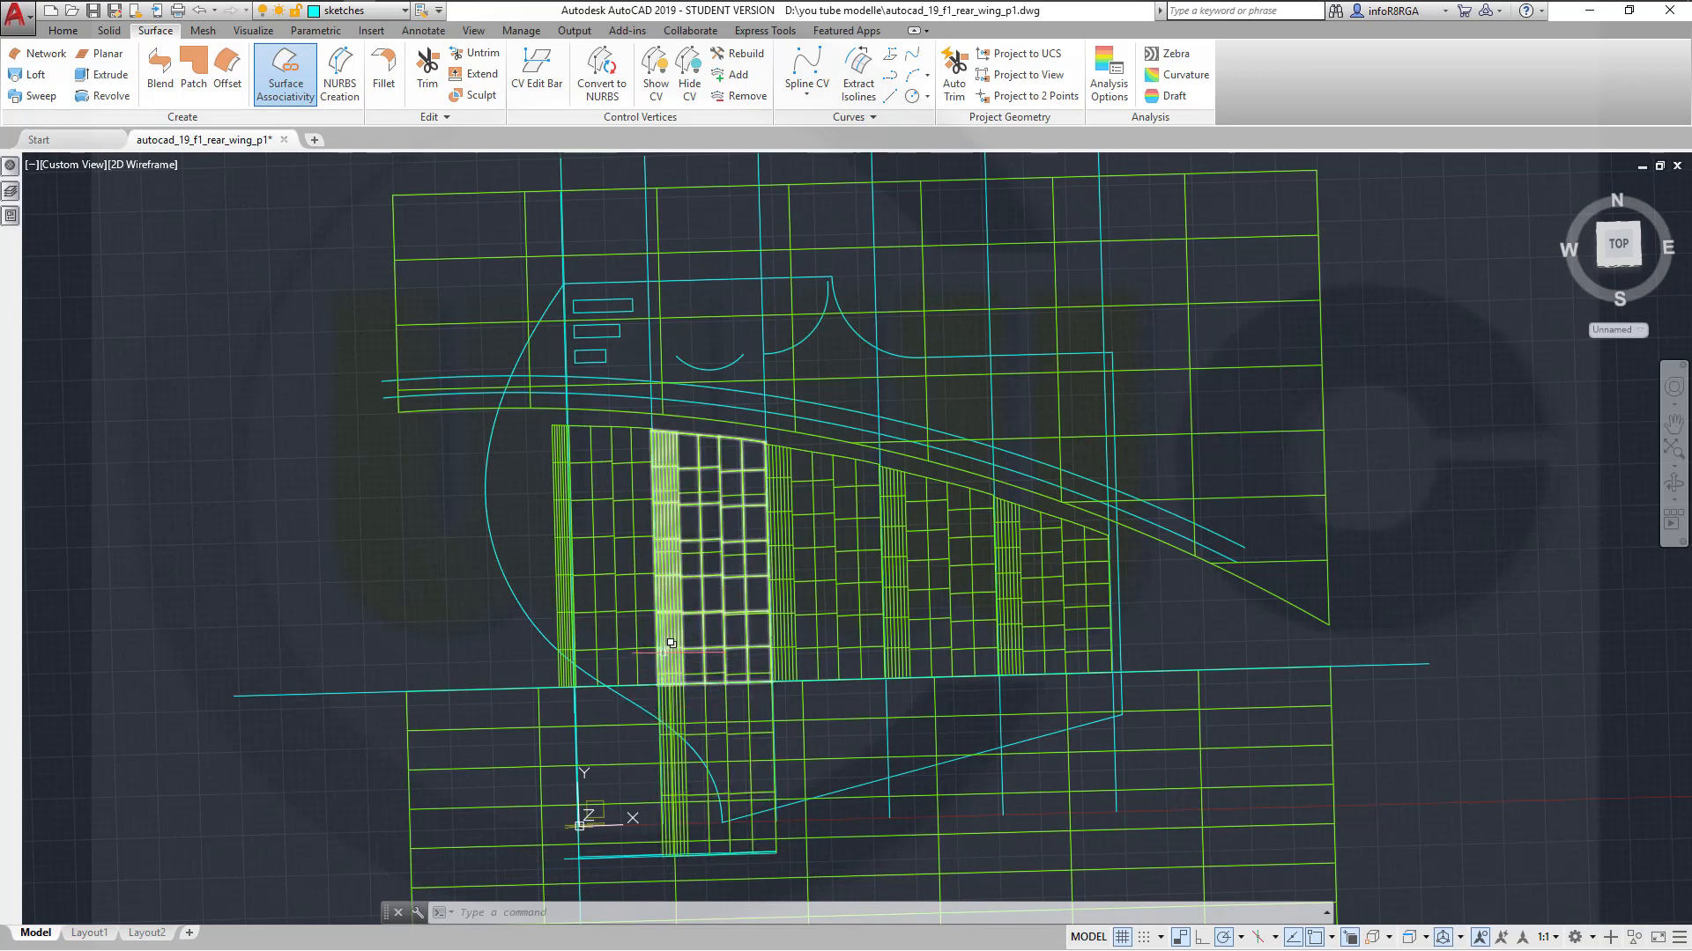
Delete the leftover piece of the second strip below the horizontal line
left_click(685, 712)
key("Delete")
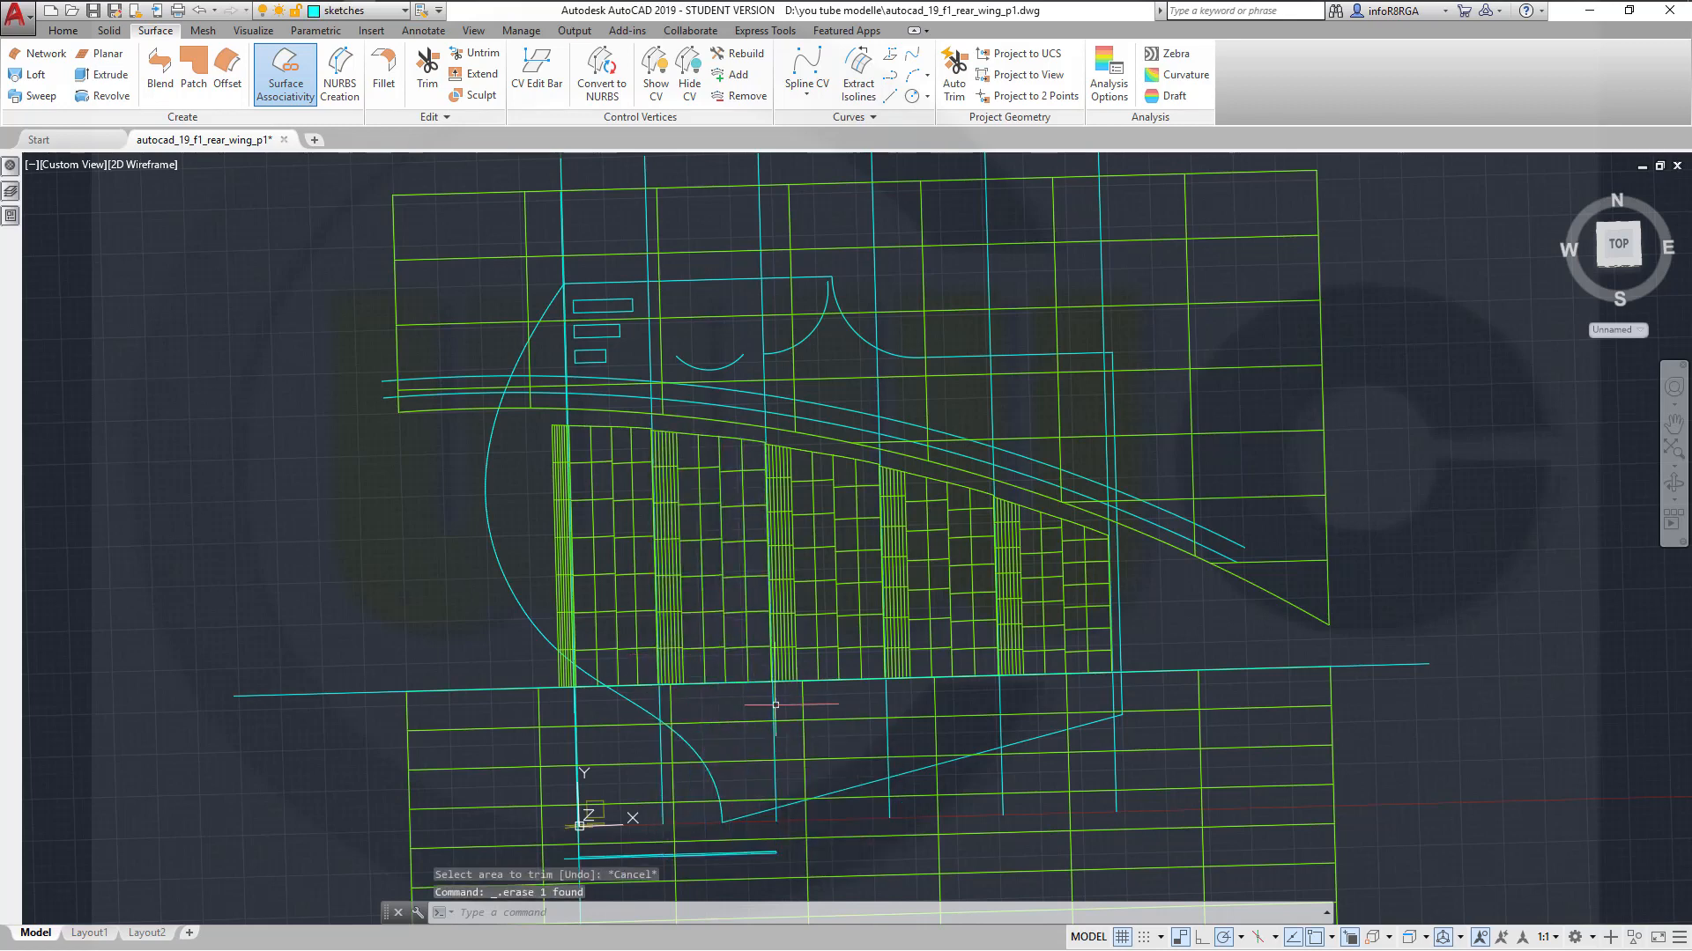
left_click(572, 539)
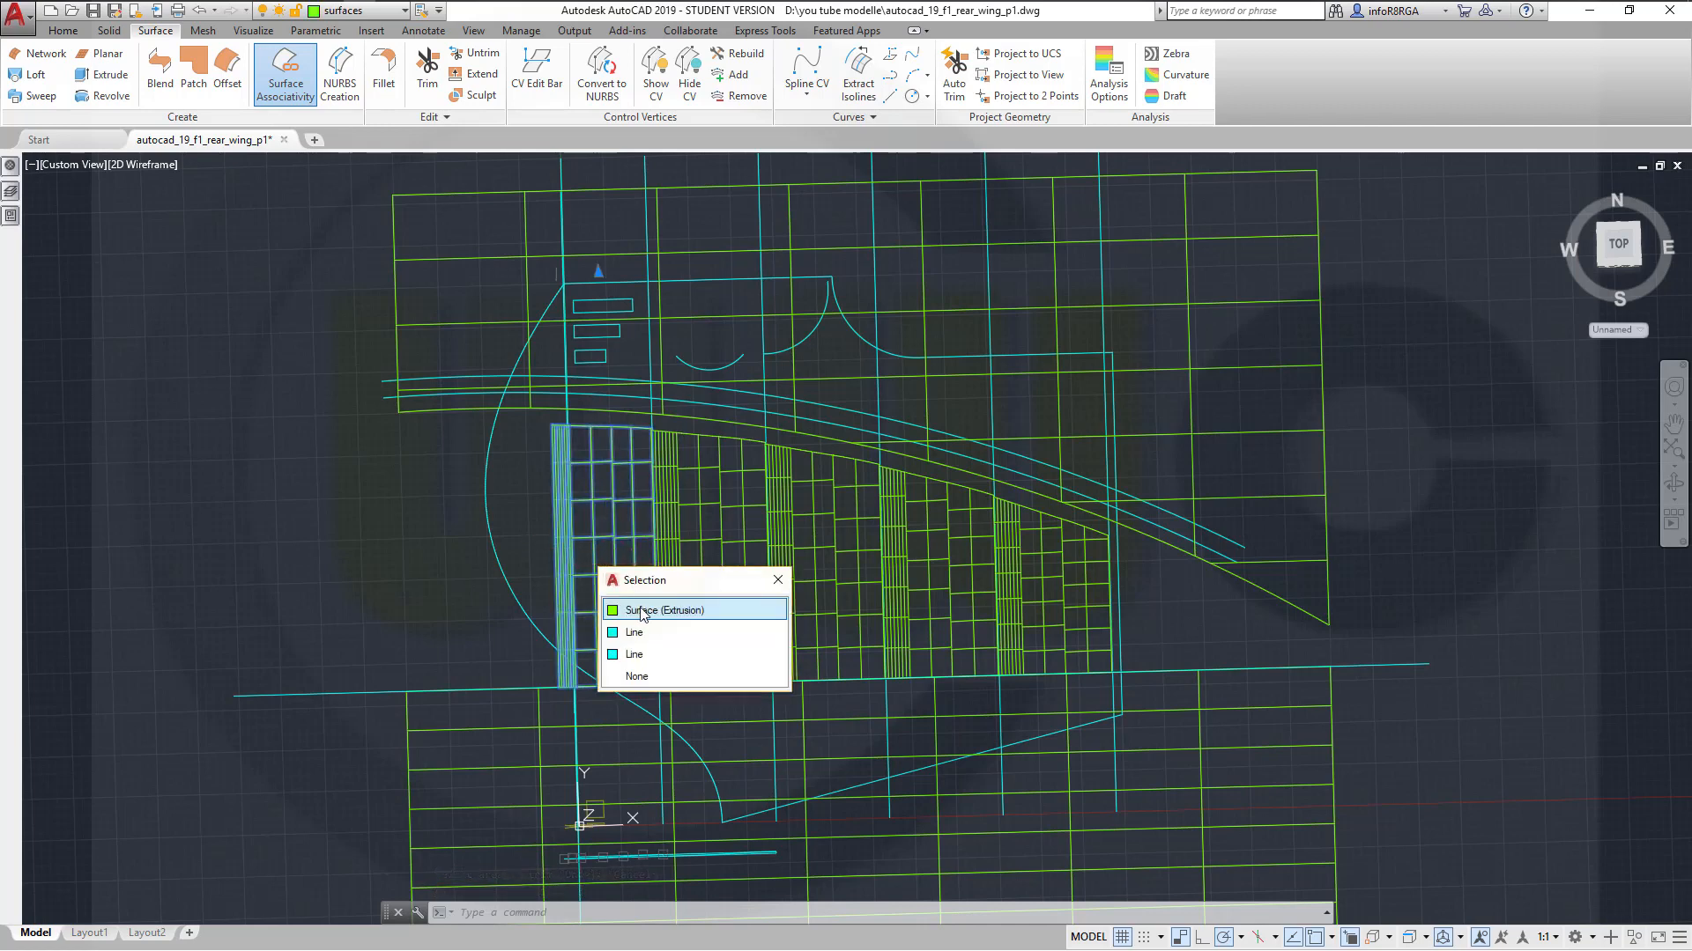
key("Escape")
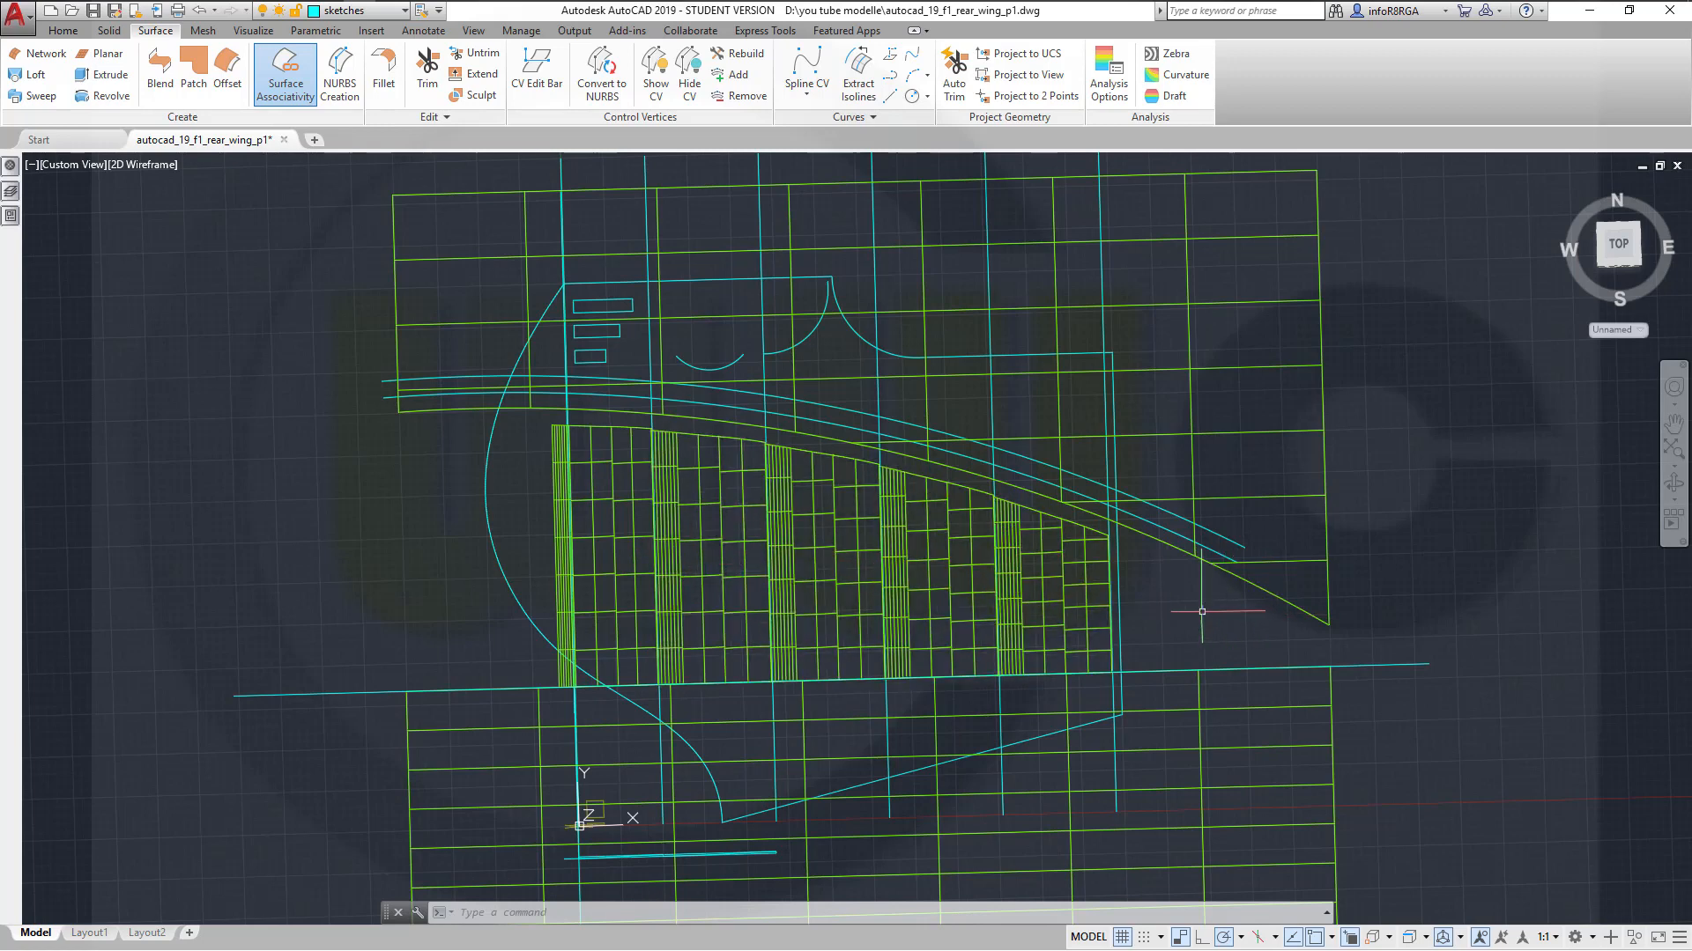
Display the model from below in the Realistic visual style
middle_click_drag(845, 532, 592, 401, "shift")
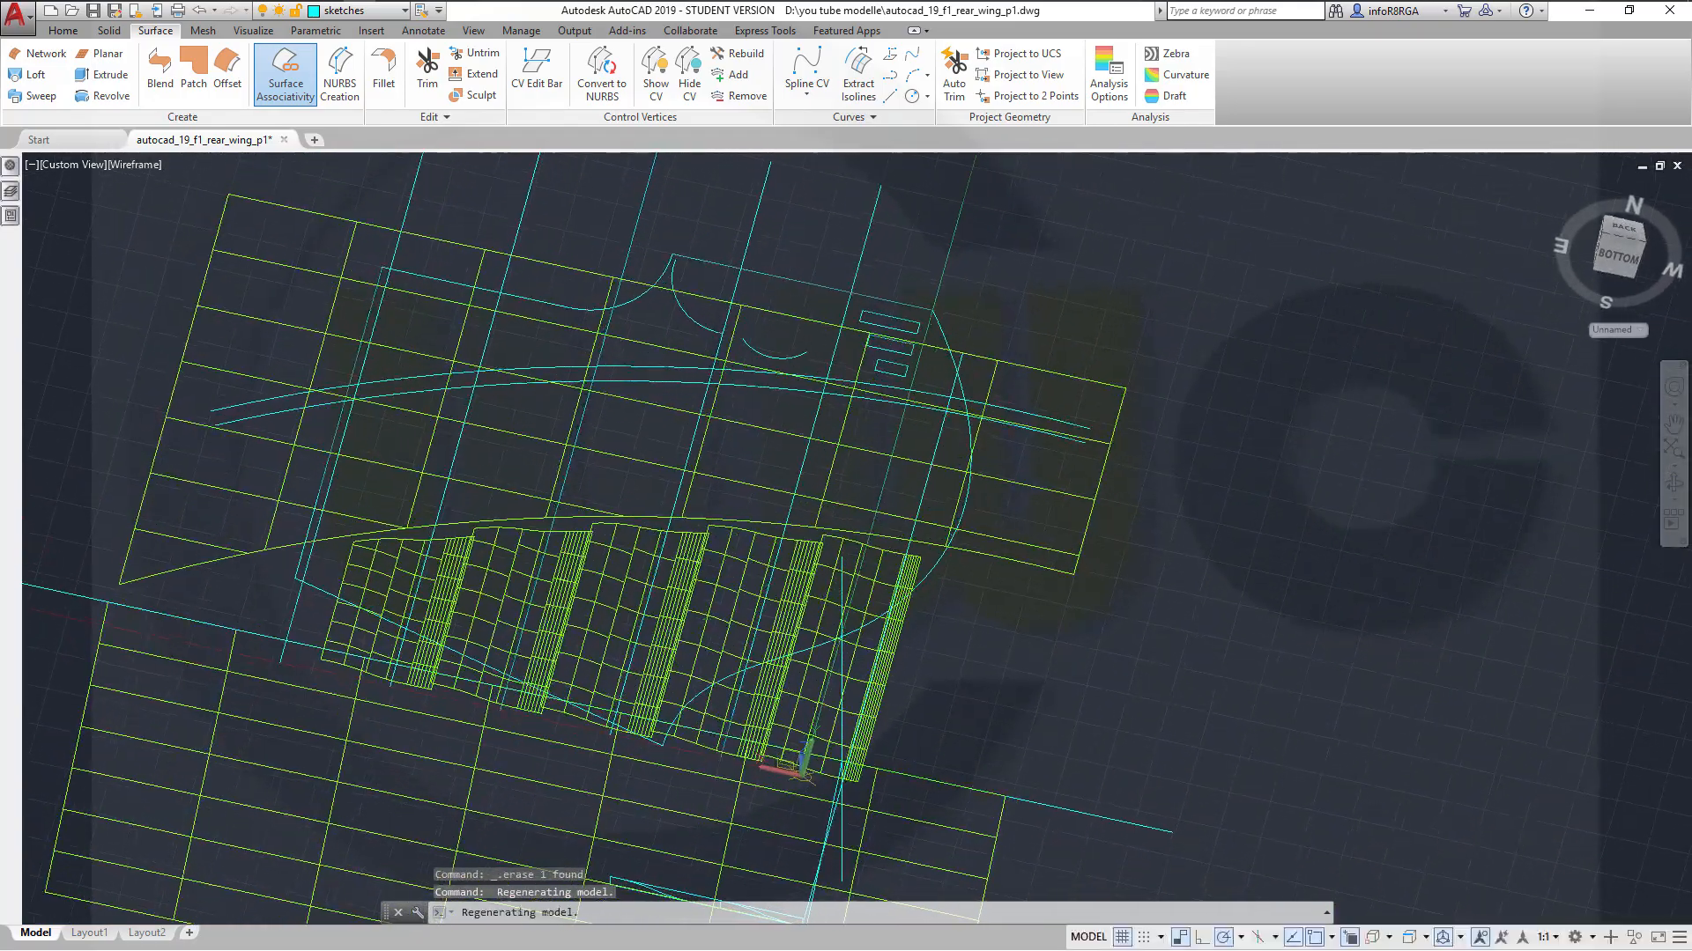
left_click(140, 163)
left_click(192, 266)
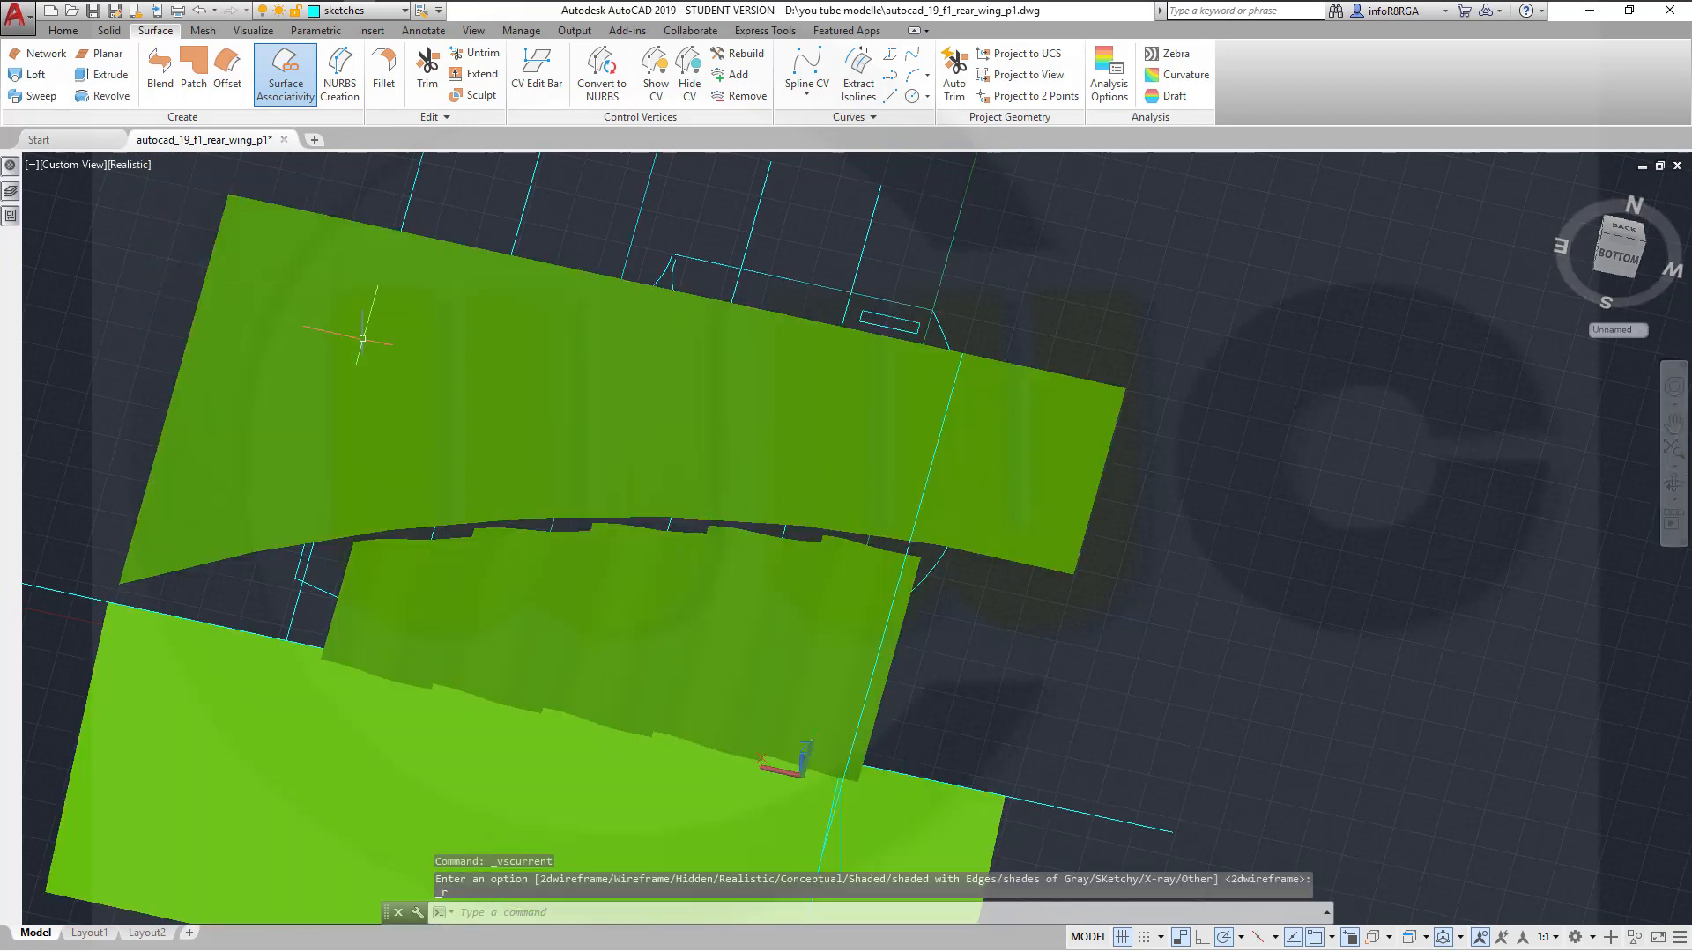
middle_click_drag(984, 641, 922, 578, "shift")
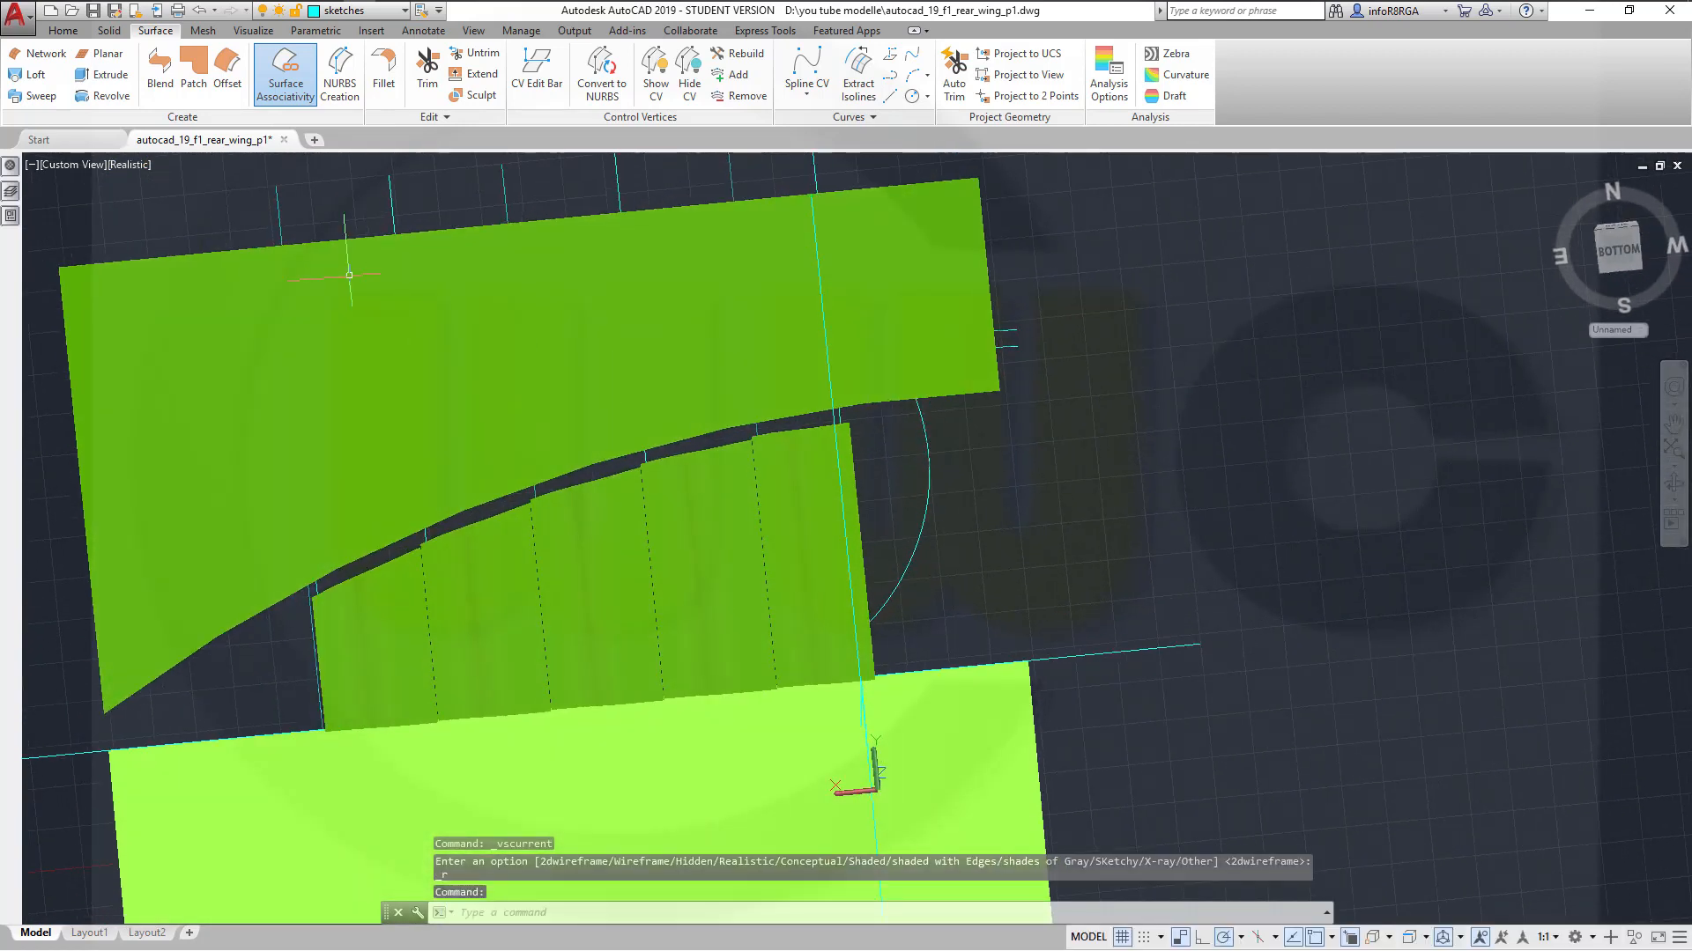
Set the visual style to Shaded with edges and examine the trimmed strips from below
left_click(128, 167)
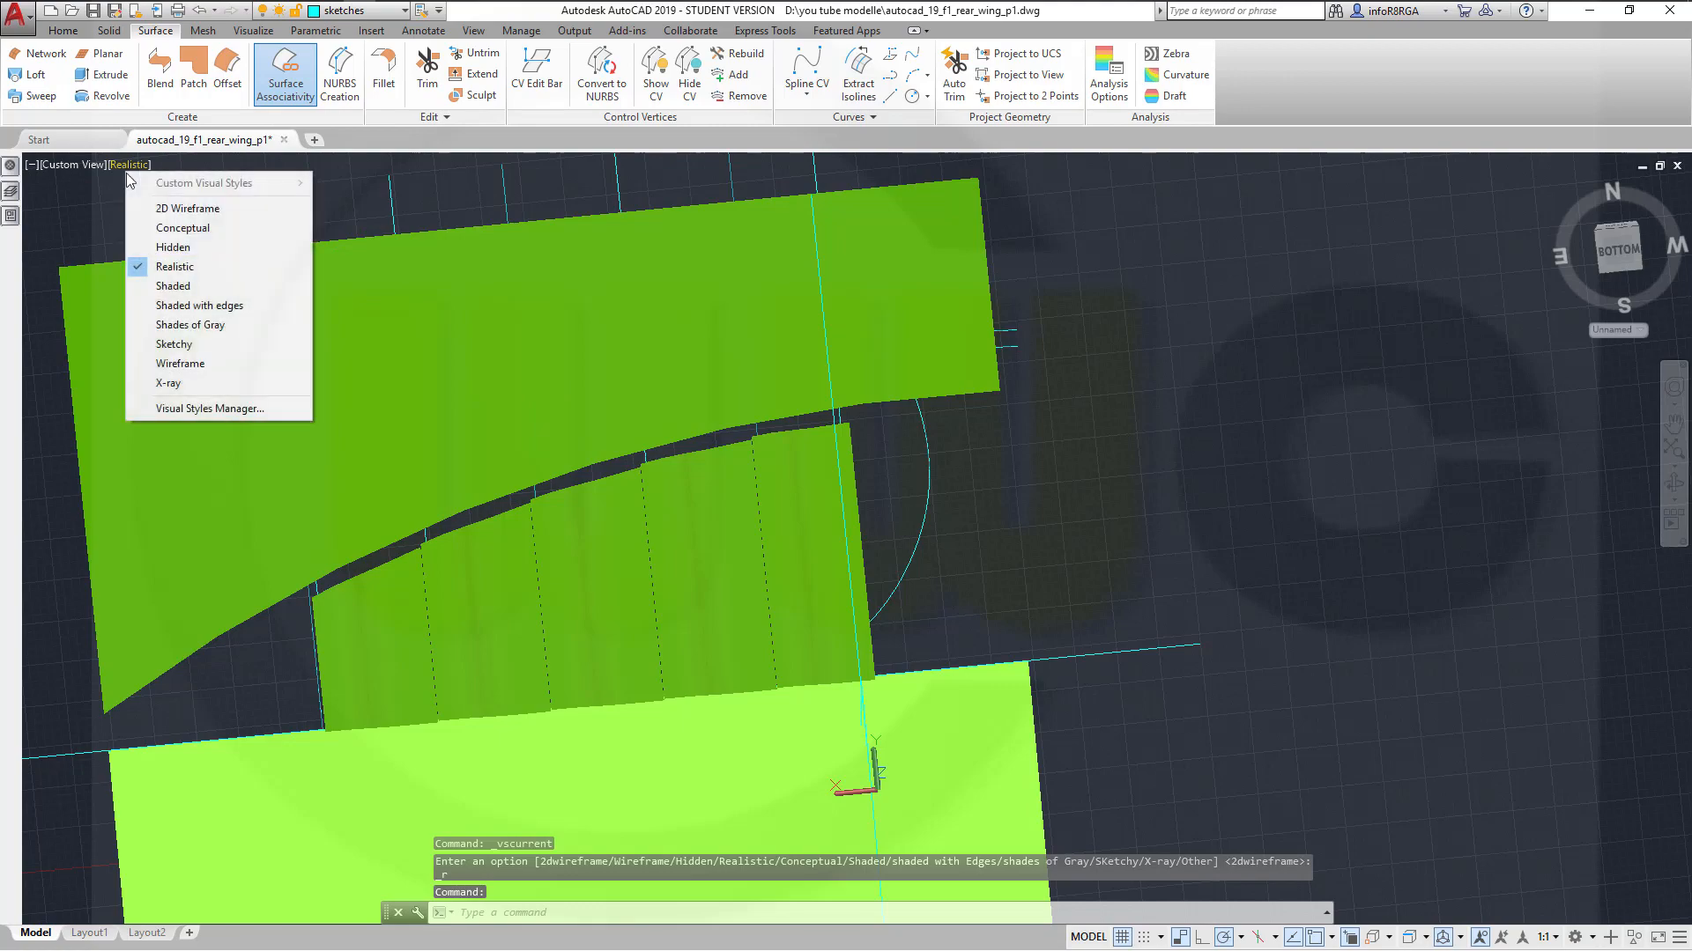
left_click(177, 306)
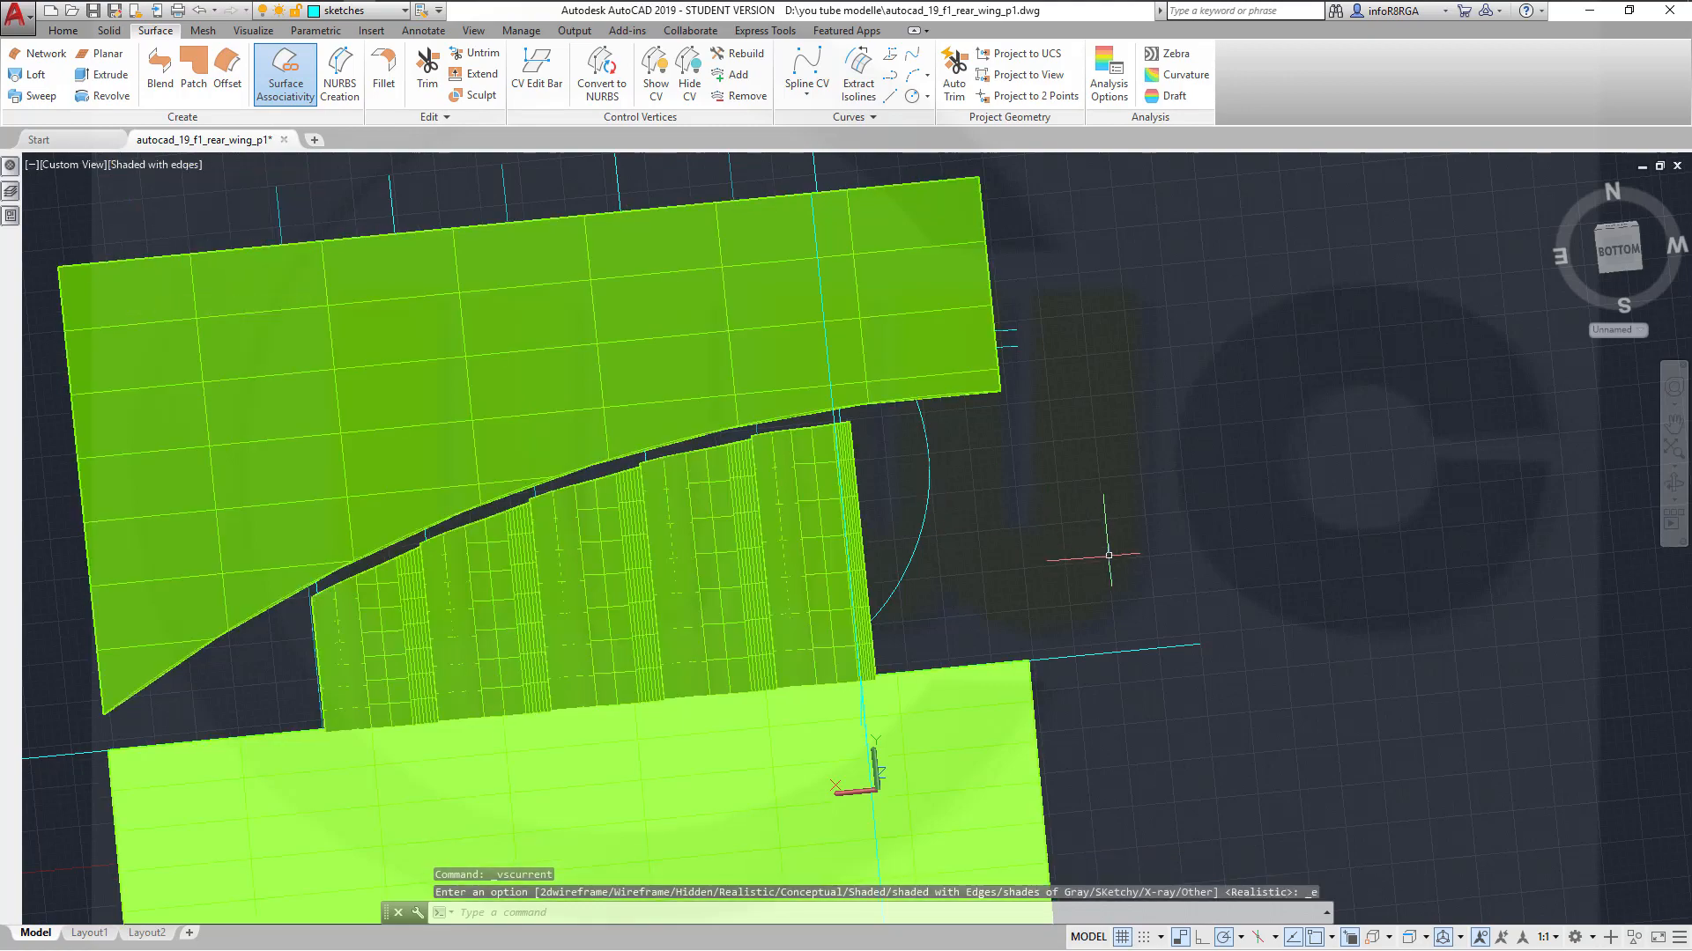
mouse_move(1095, 559)
middle_mouse_down("shift")
mouse_move(1050, 766)
mouse_move(1088, 592)
mouse_move(1073, 484)
mouse_move(1072, 510)
middle_mouse_up("shift")
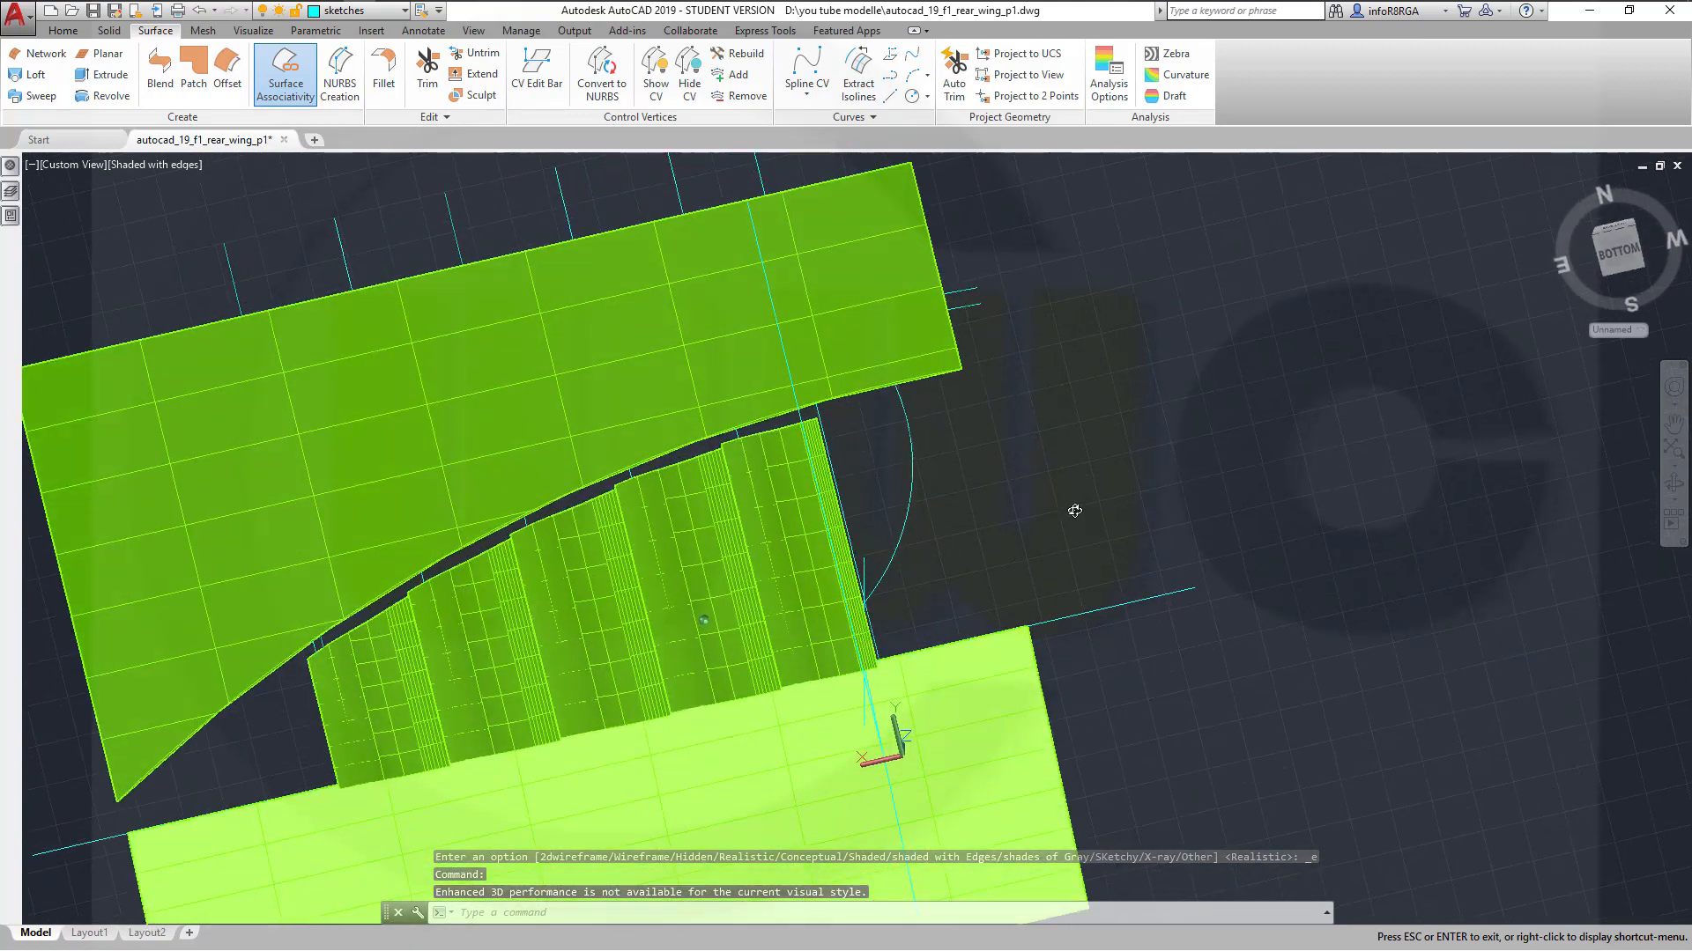
scroll(974, 484, "up", 2)
scroll(617, 493, "down", 5)
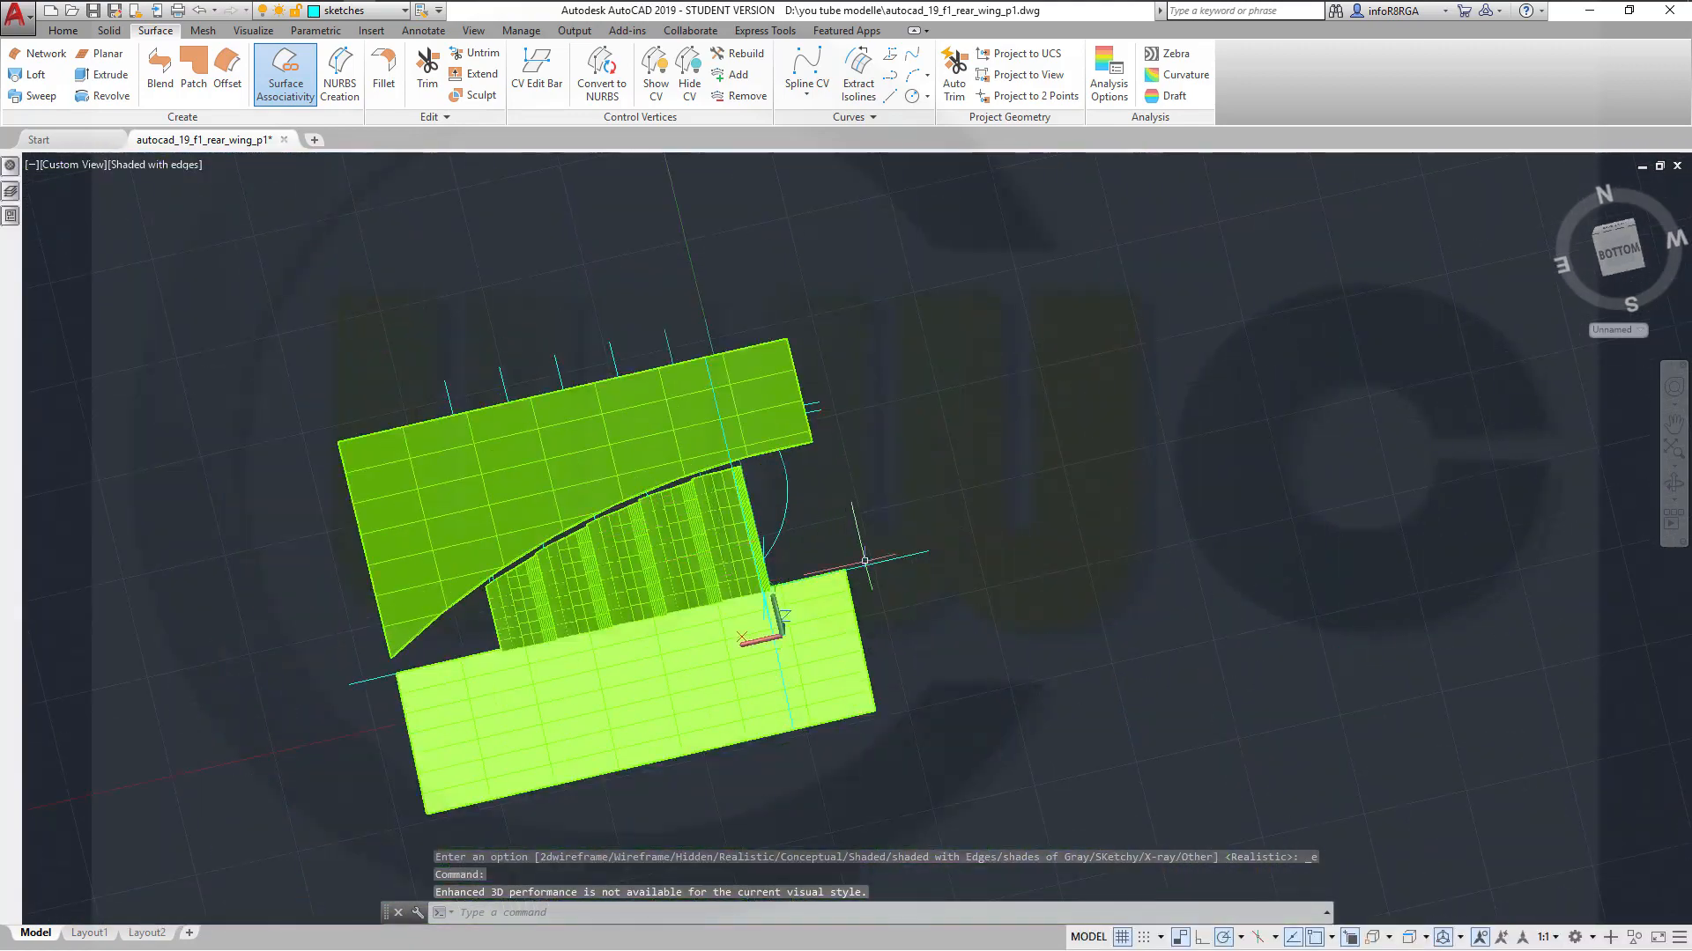
middle_click_drag(861, 562, 962, 526, "shift")
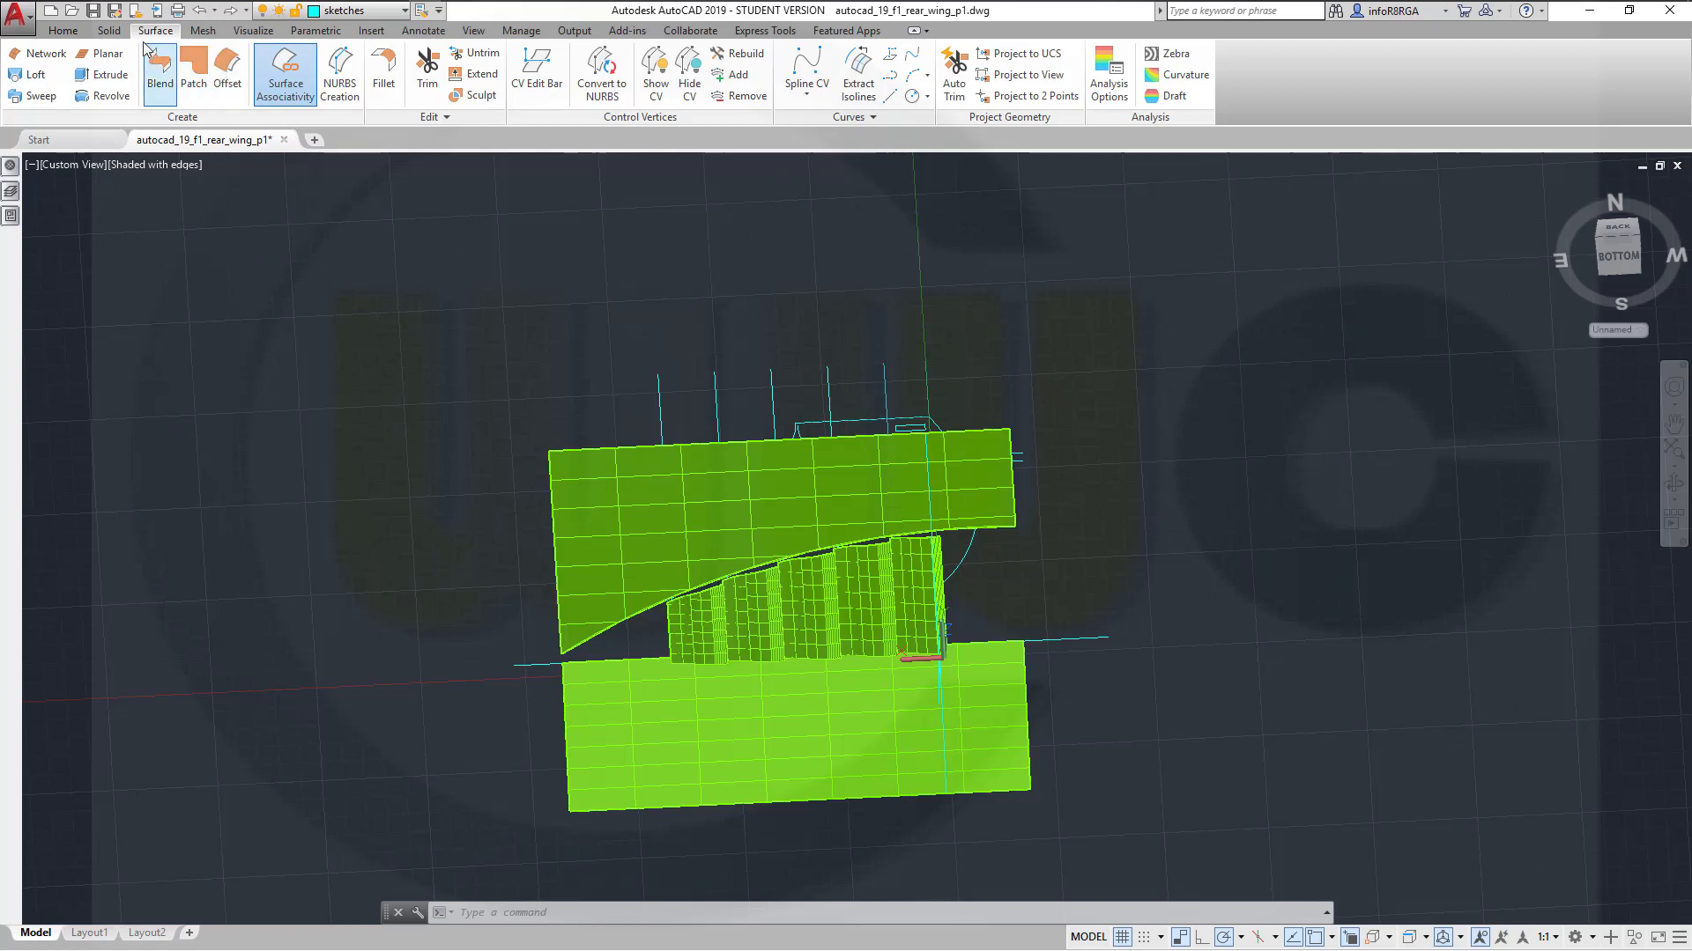
Slice the upper gridded surface with a plane through the far end of the Y-direction line and the origin, keeping both sides
left_click(110, 32)
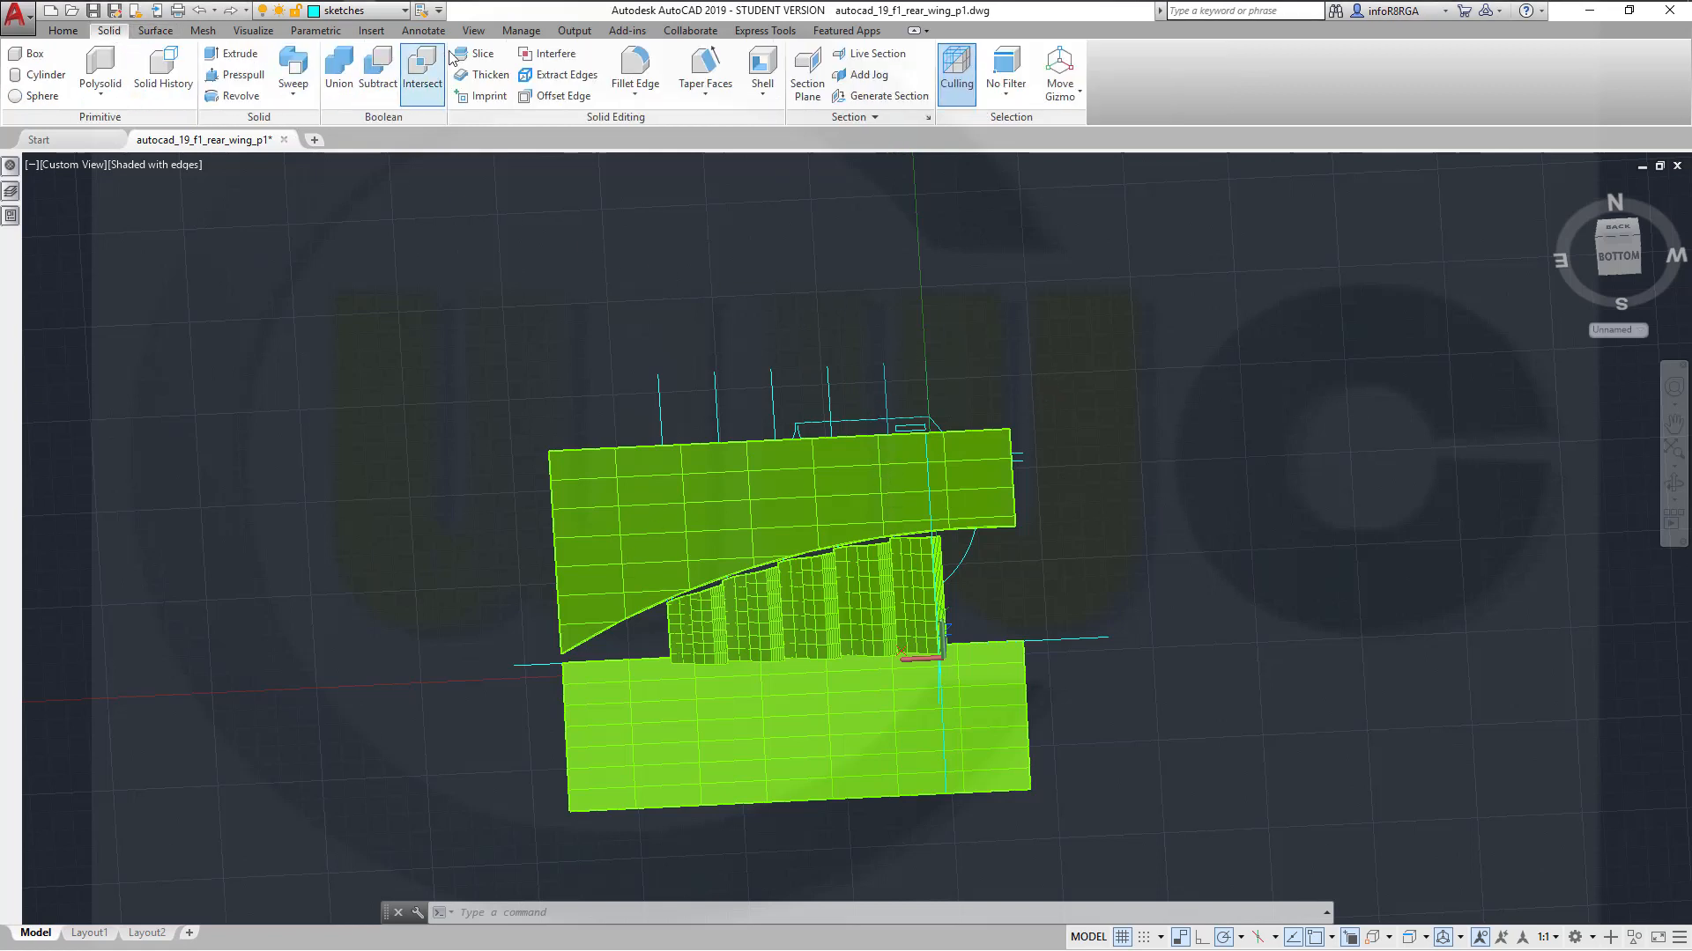
left_click(484, 51)
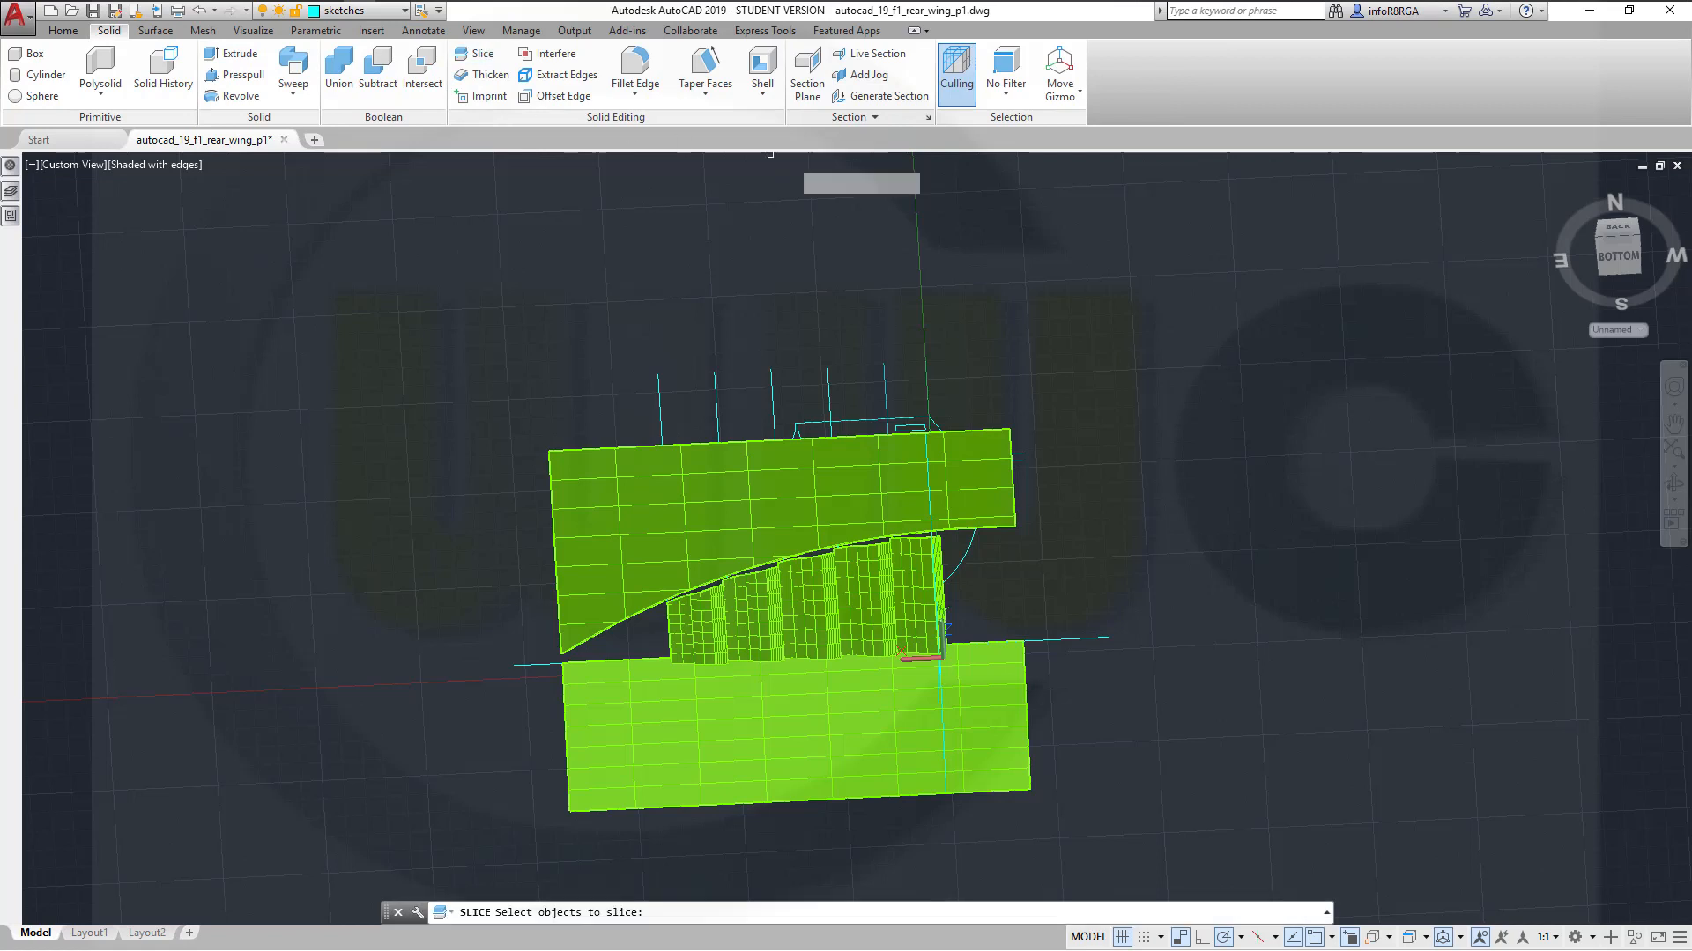
left_click(1013, 513)
key("Return")
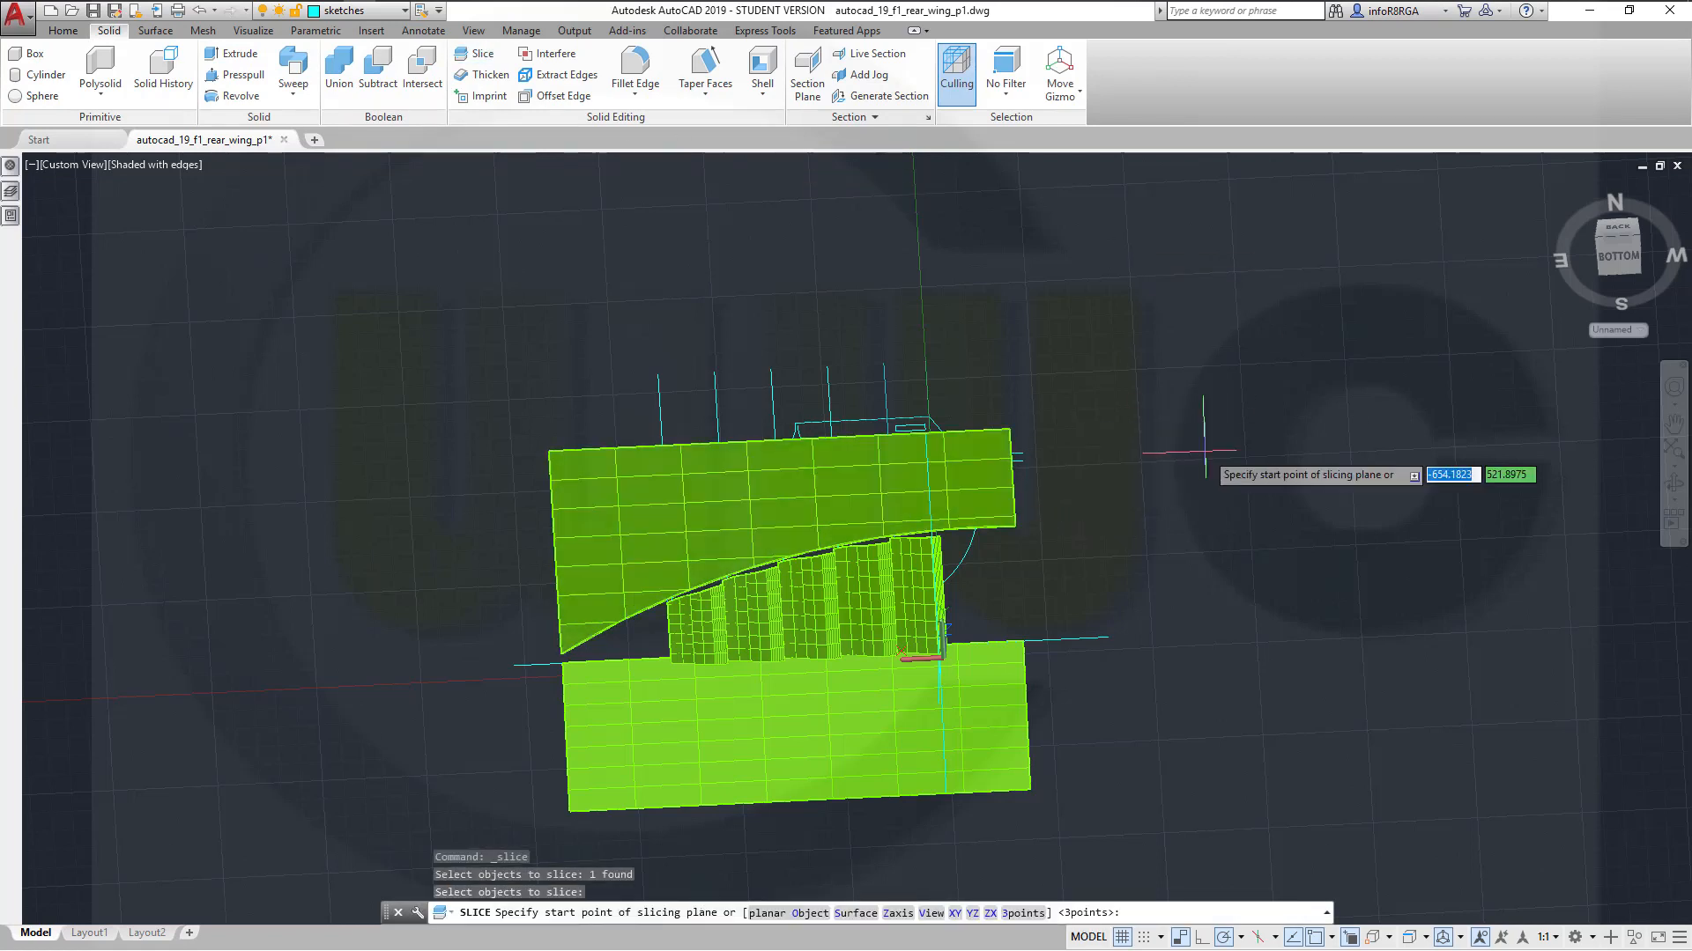
middle_click_drag(1133, 473, 1035, 564)
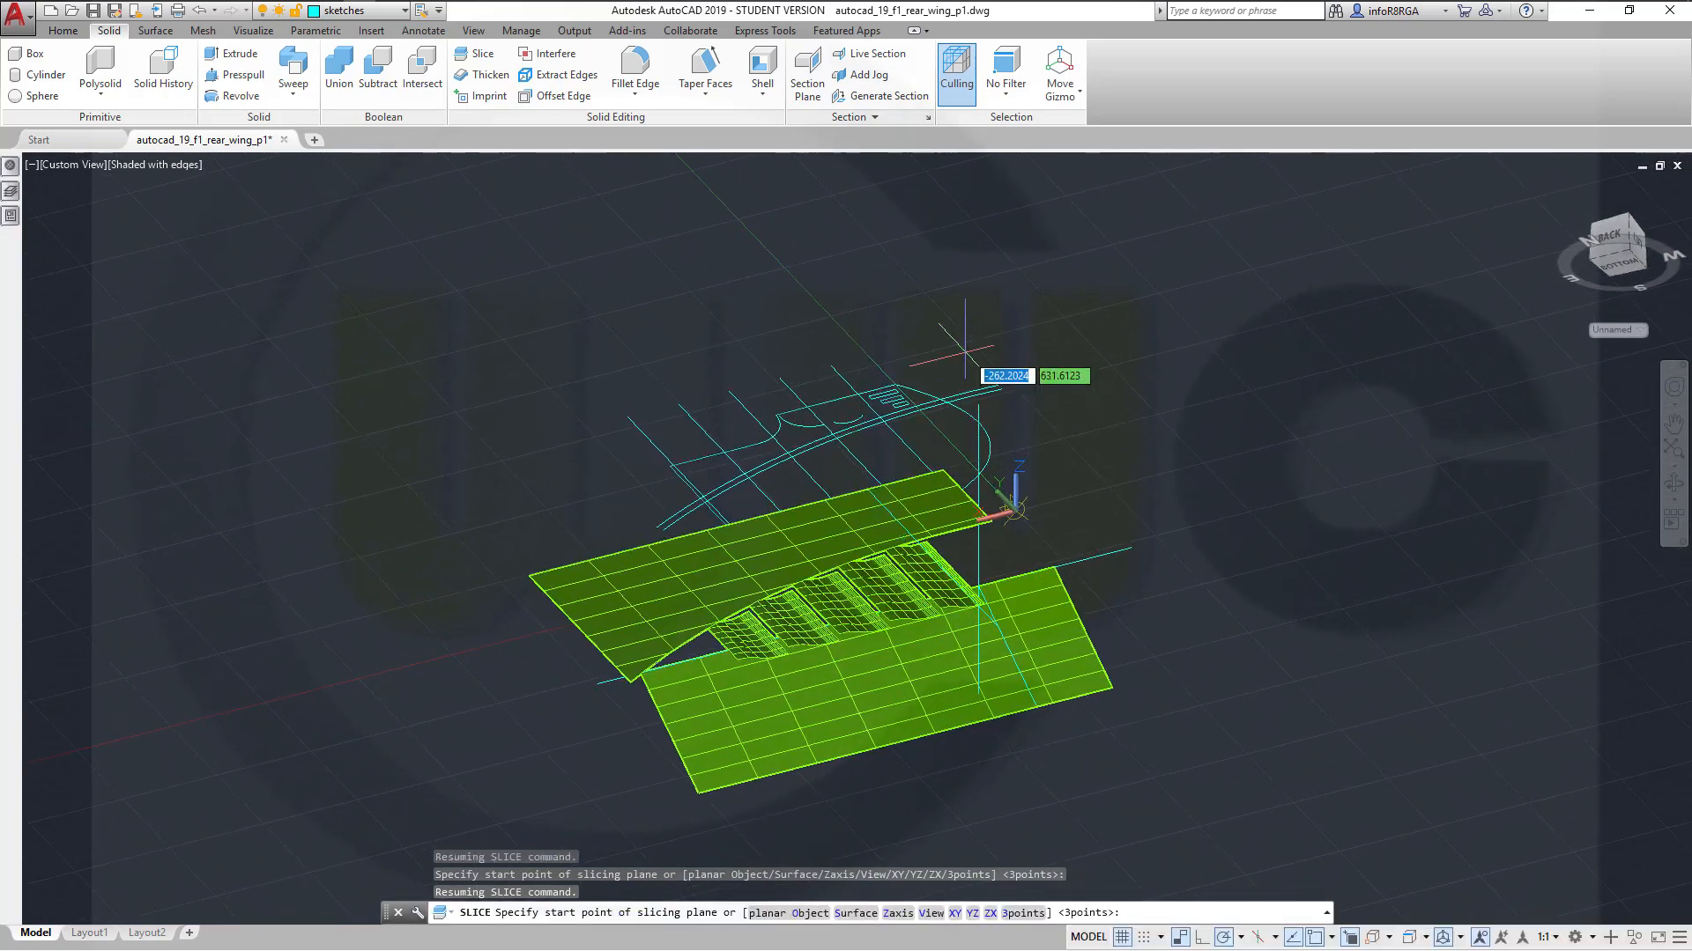
left_click(867, 355)
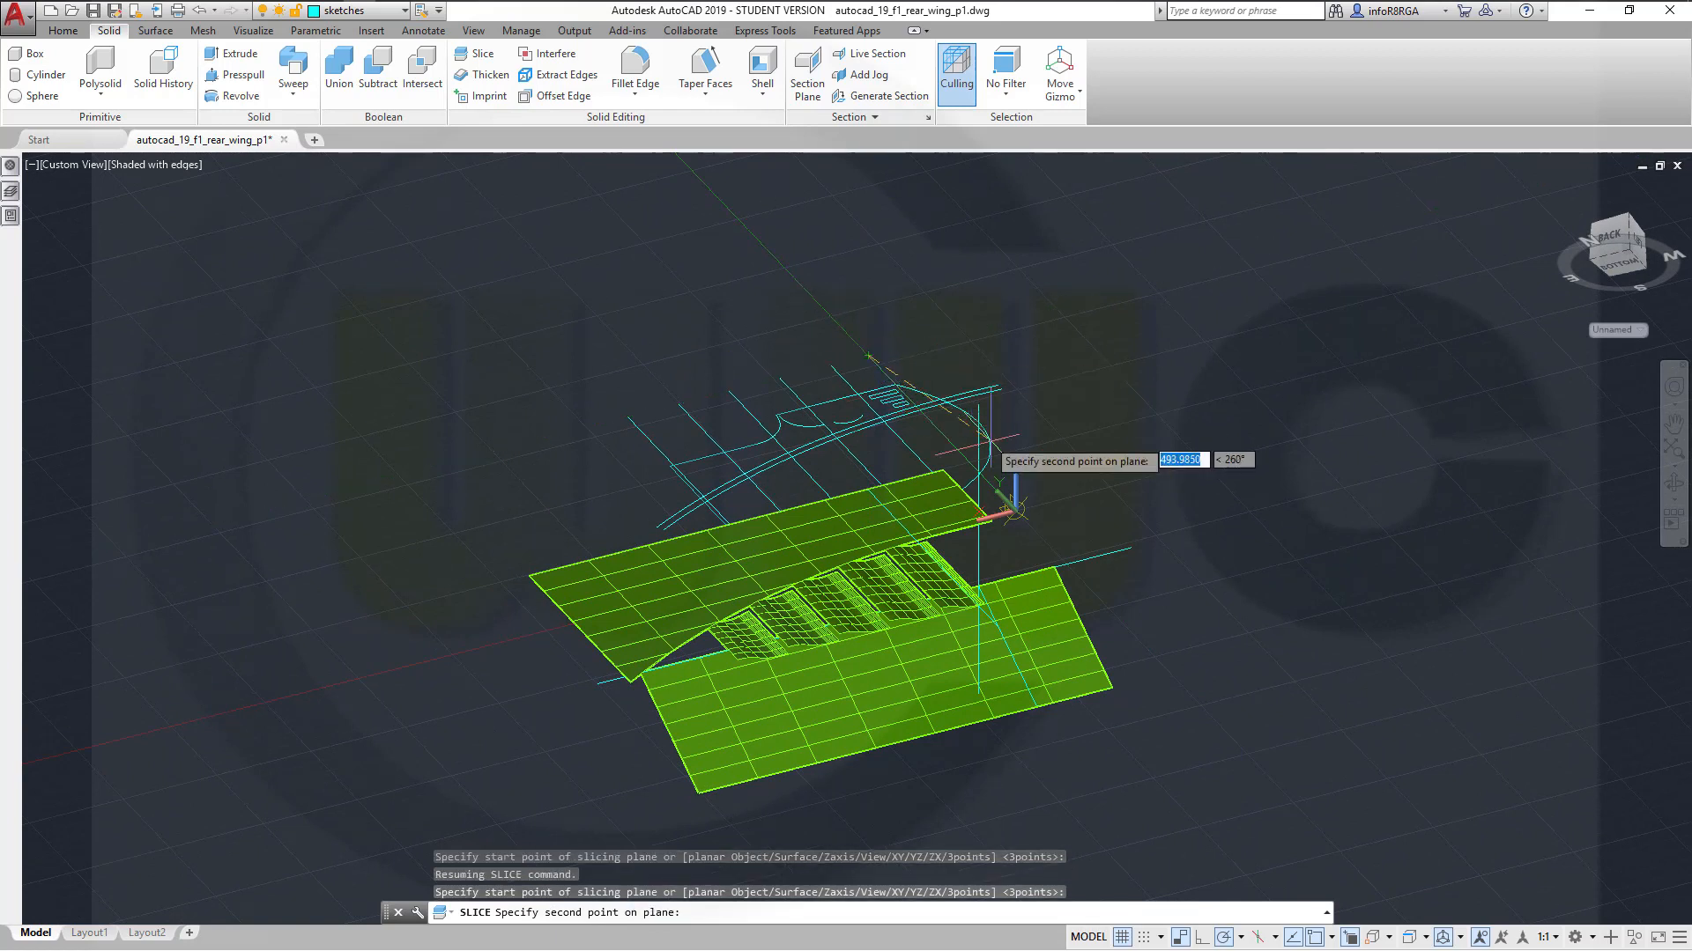
left_click(1016, 509)
right_click(1170, 482)
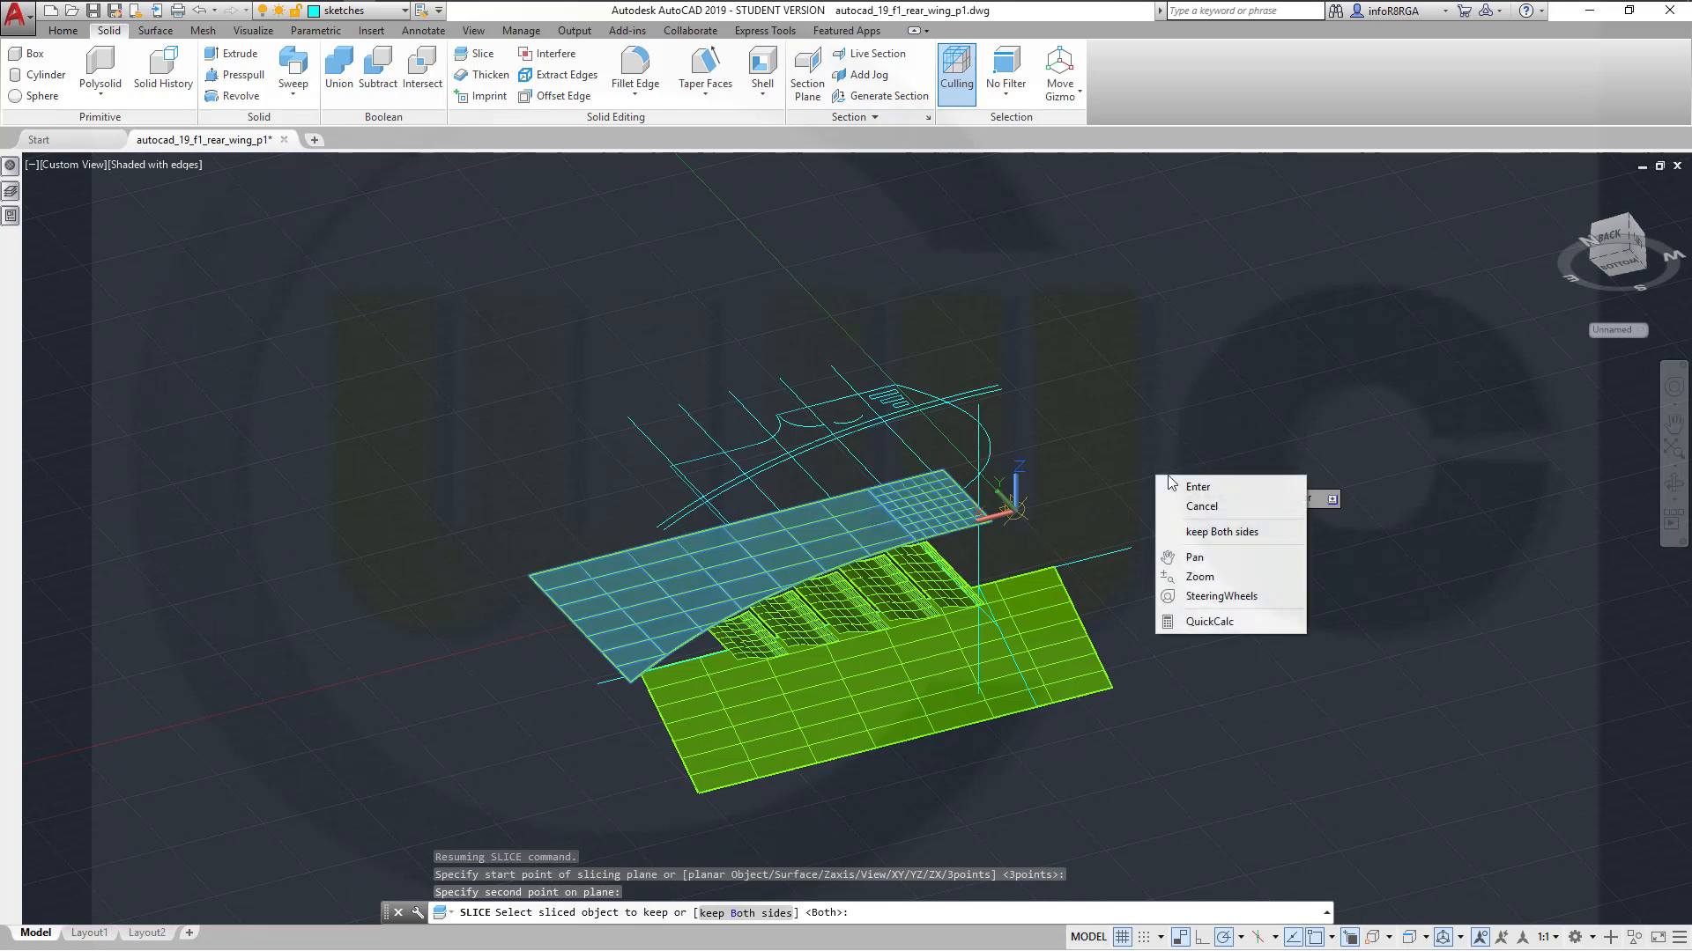
left_click(1234, 532)
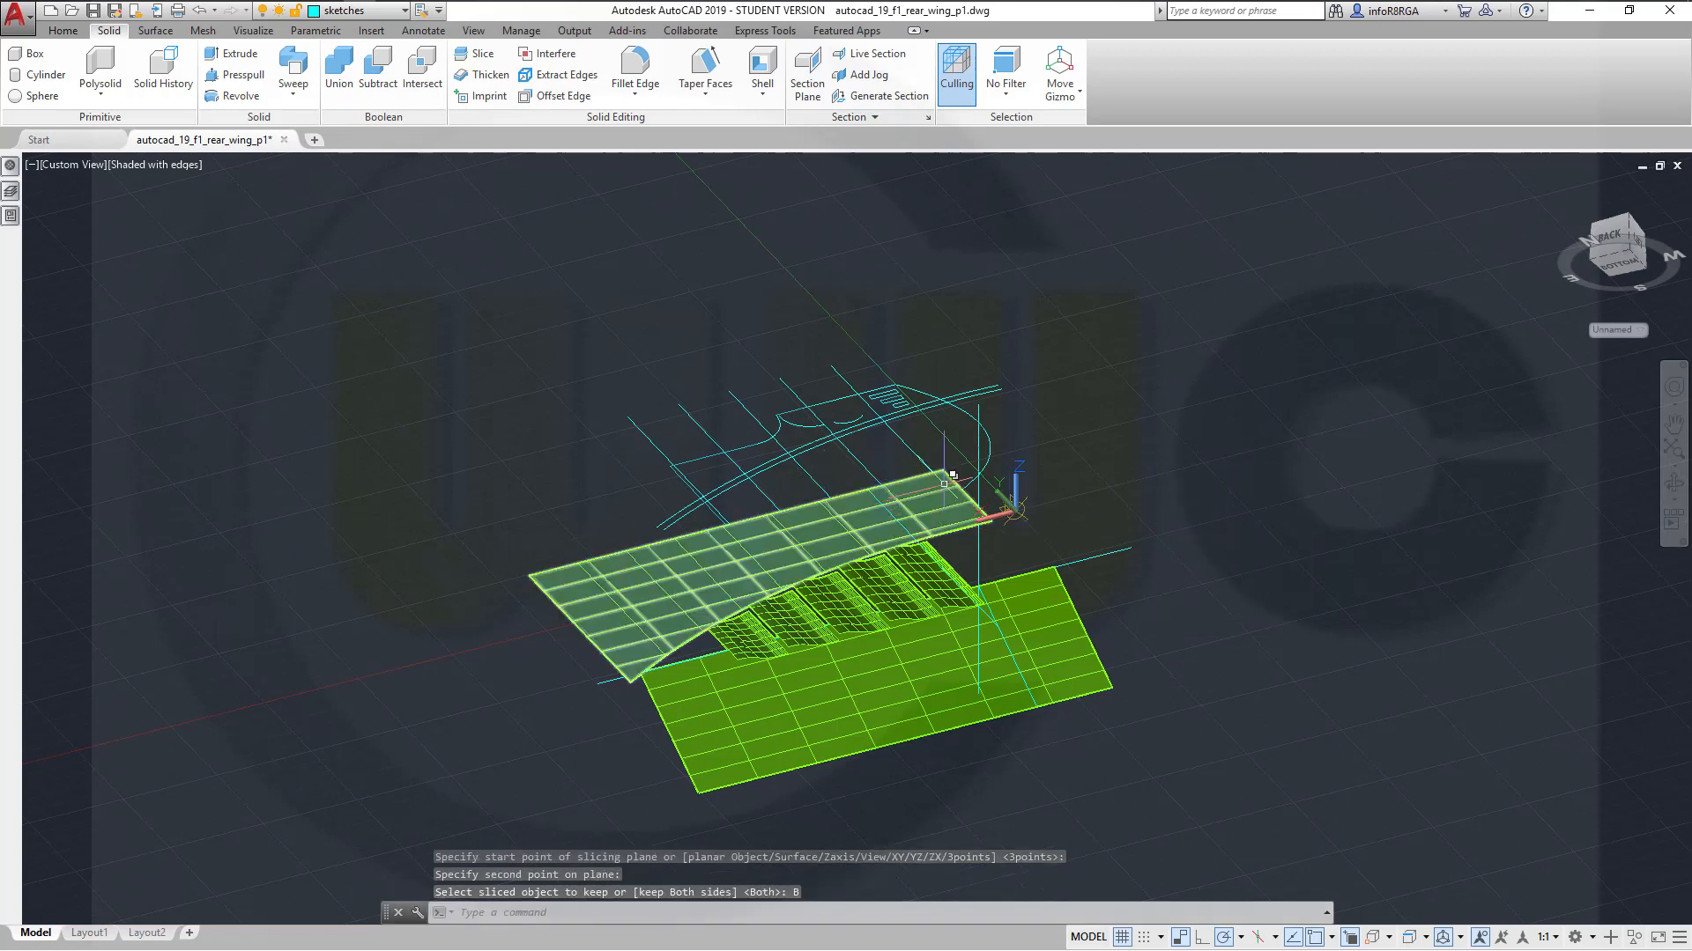
Move the narrow end piece of the sliced upper surface, beyond the origin line, to a hidden layer
left_click(955, 479)
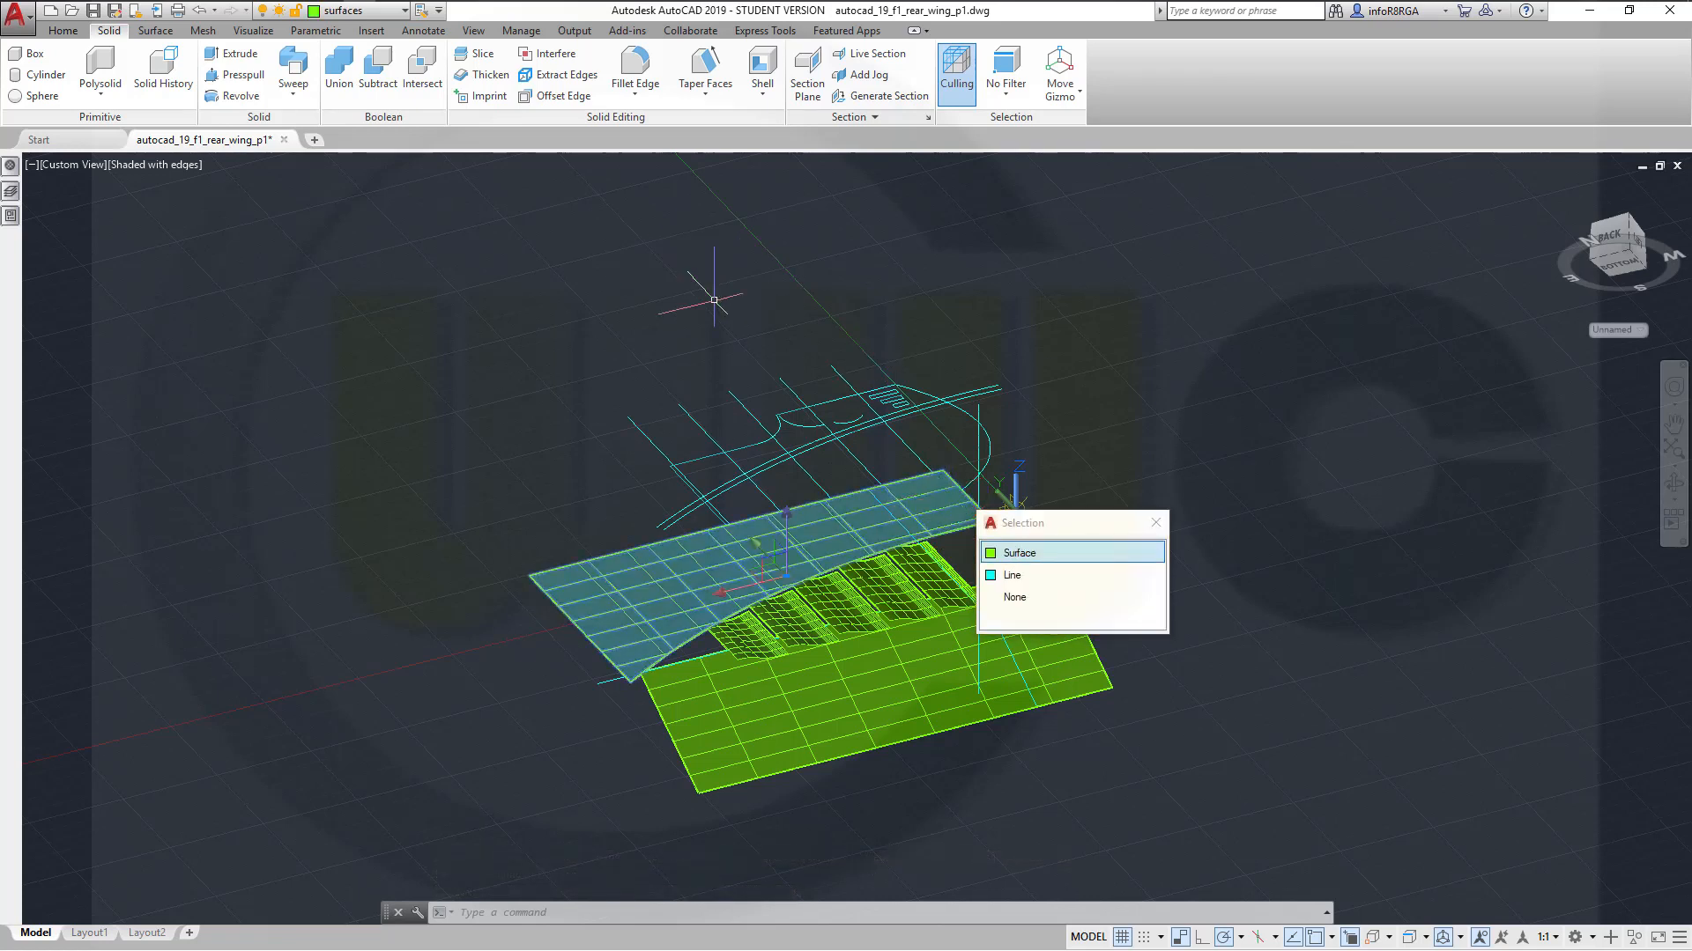
left_click(1030, 555)
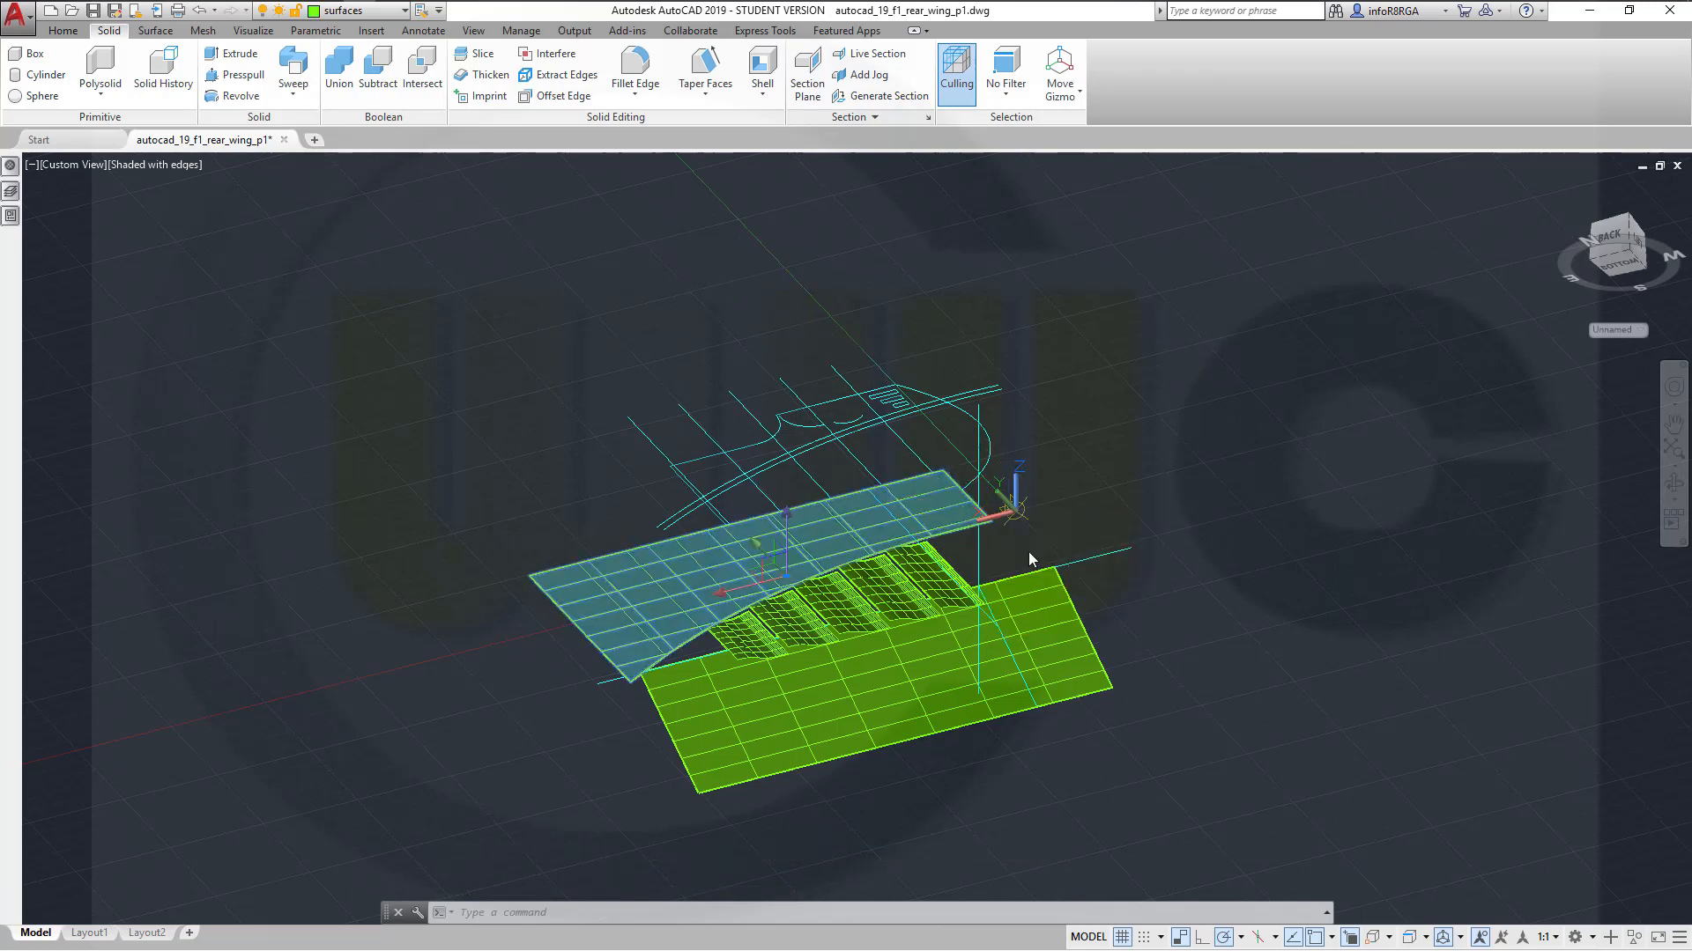
left_click(406, 10)
left_click(387, 33)
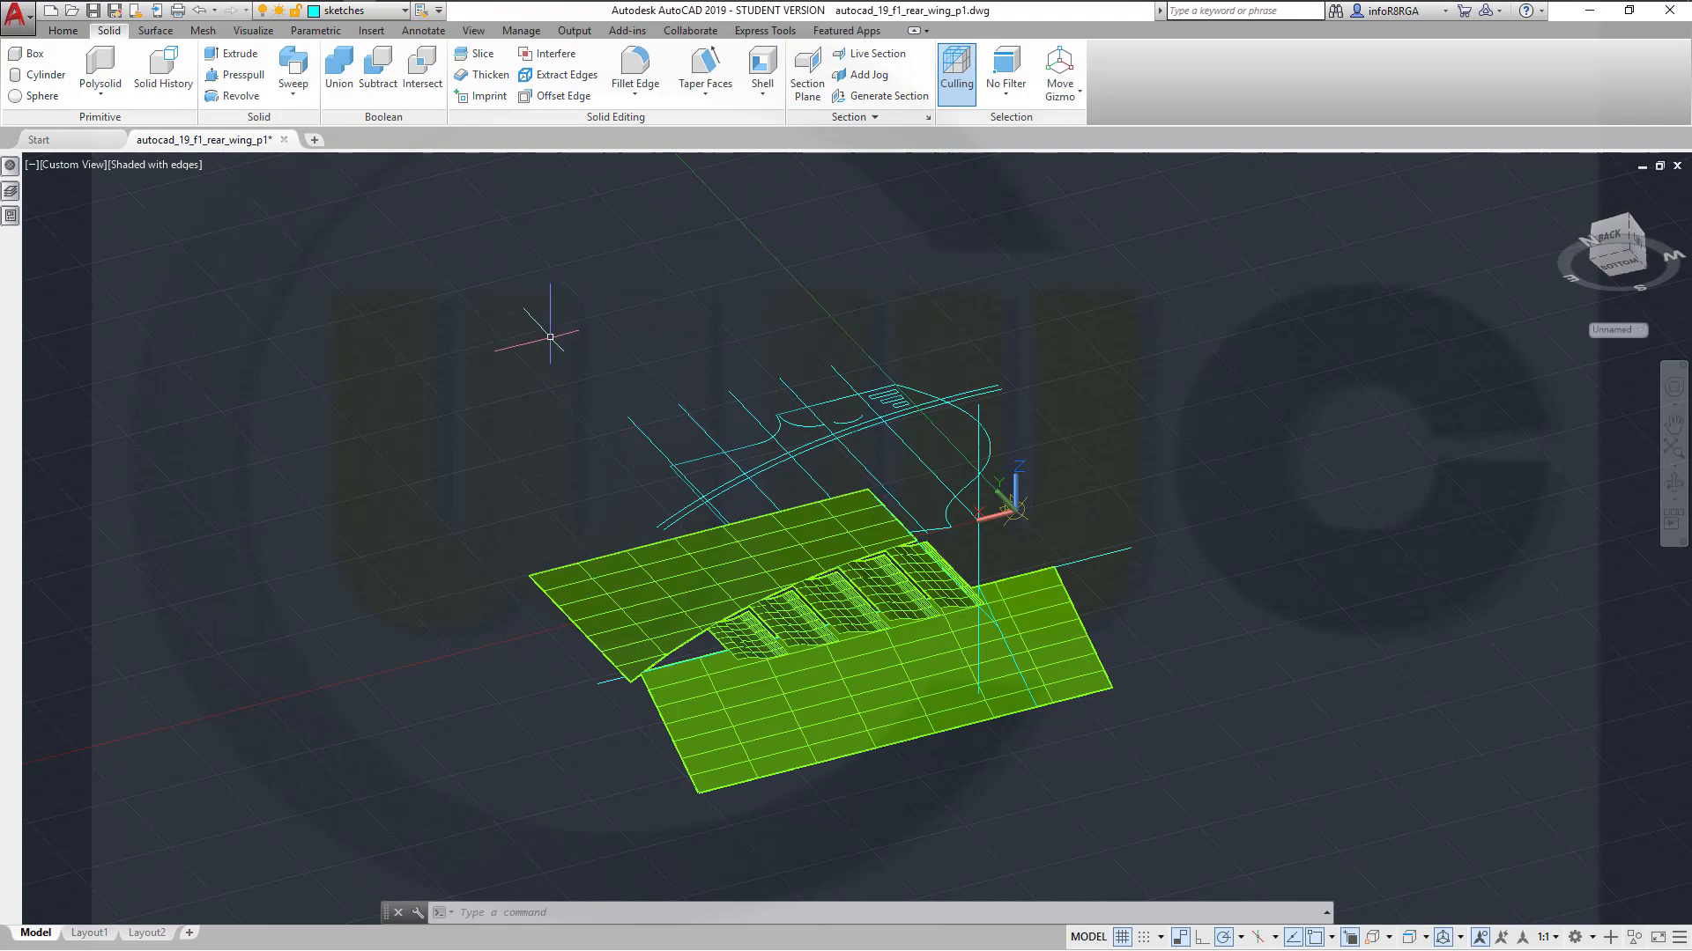
Slice the large gridded wing surface with a plane along the parallel Y-direction sketch line nearest the origin, keeping both sides
left_click(484, 58)
middle_click_drag(578, 502, 478, 468, "shift")
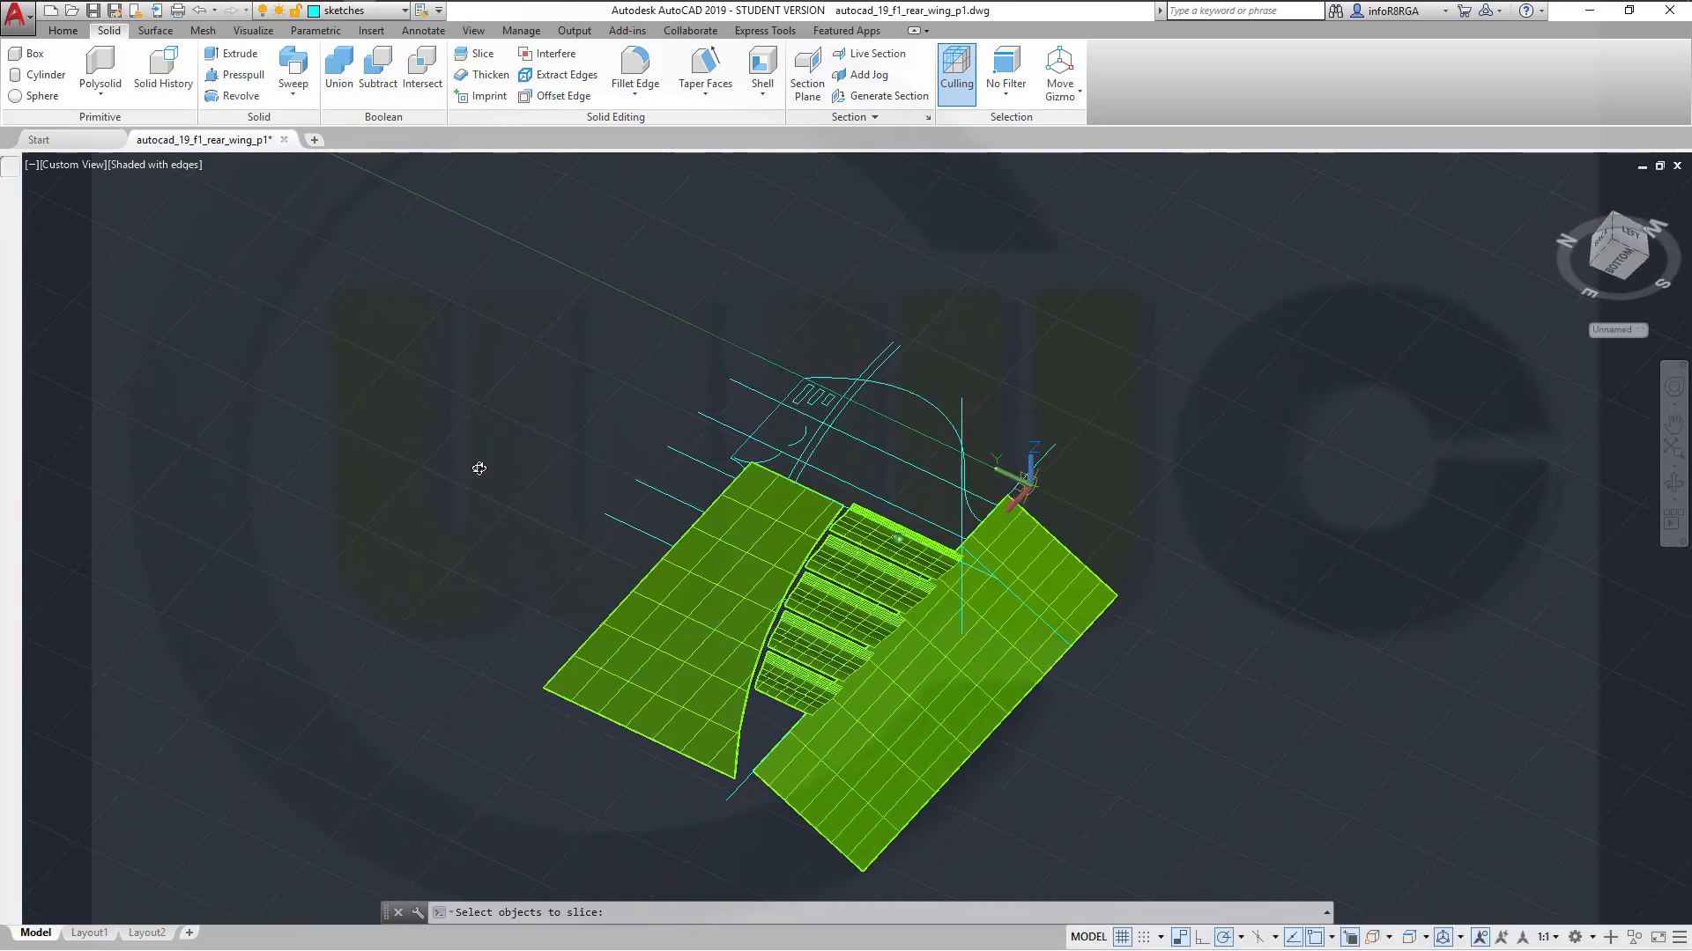
left_click(748, 528)
key("Return")
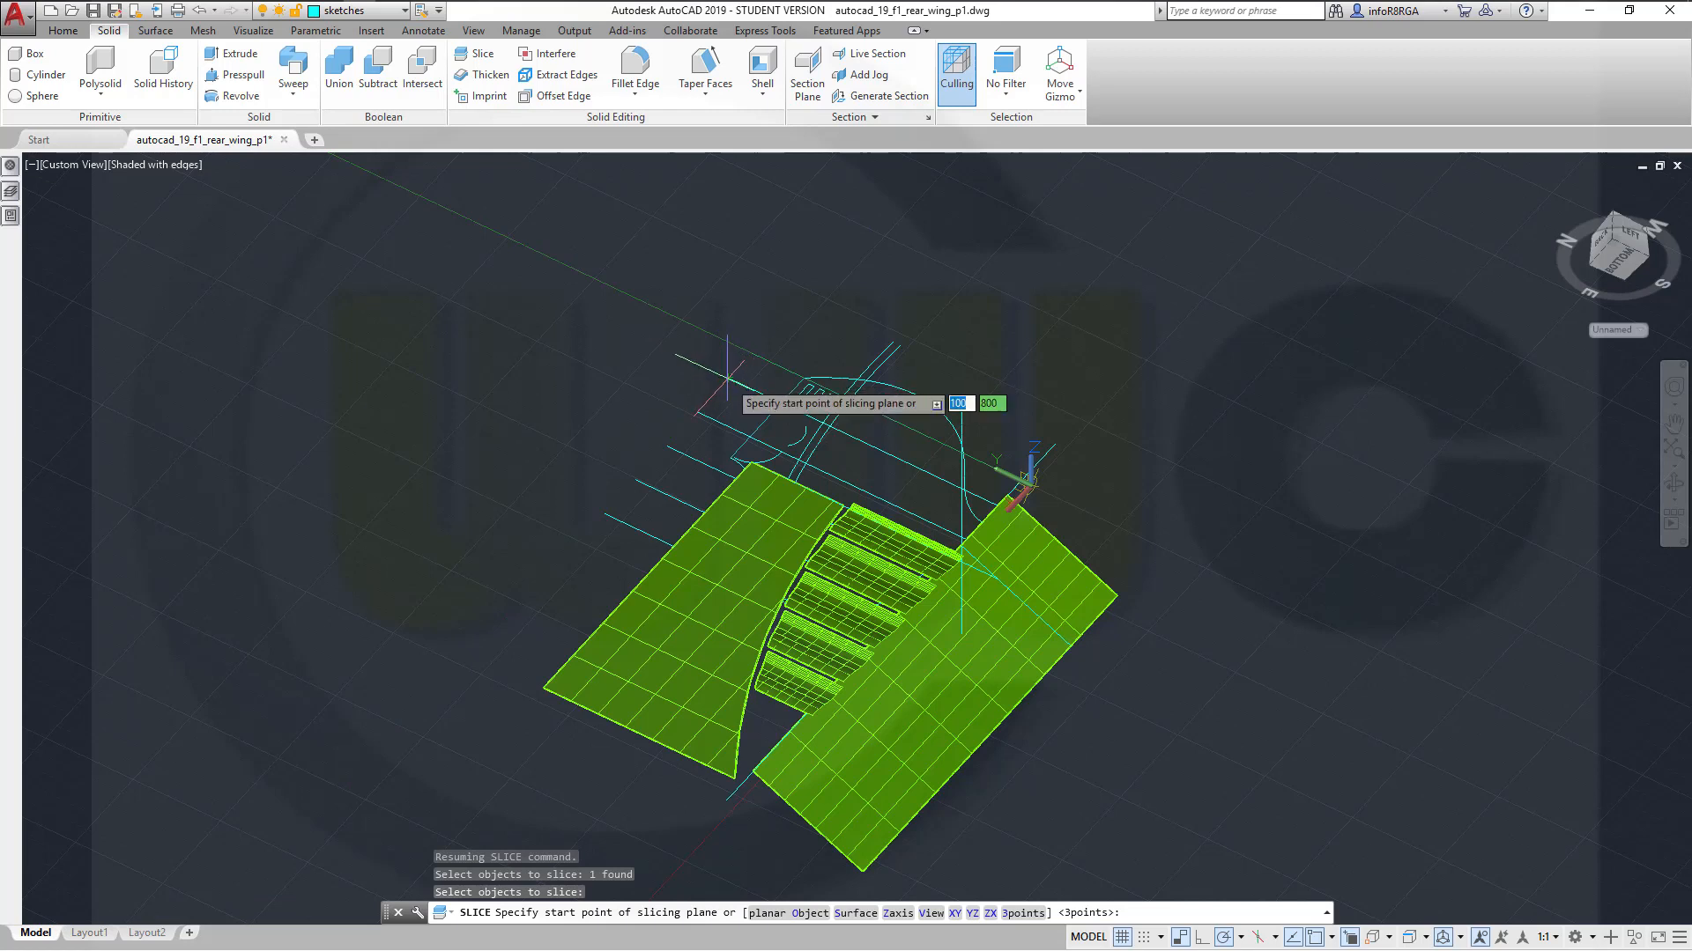
left_click(705, 369)
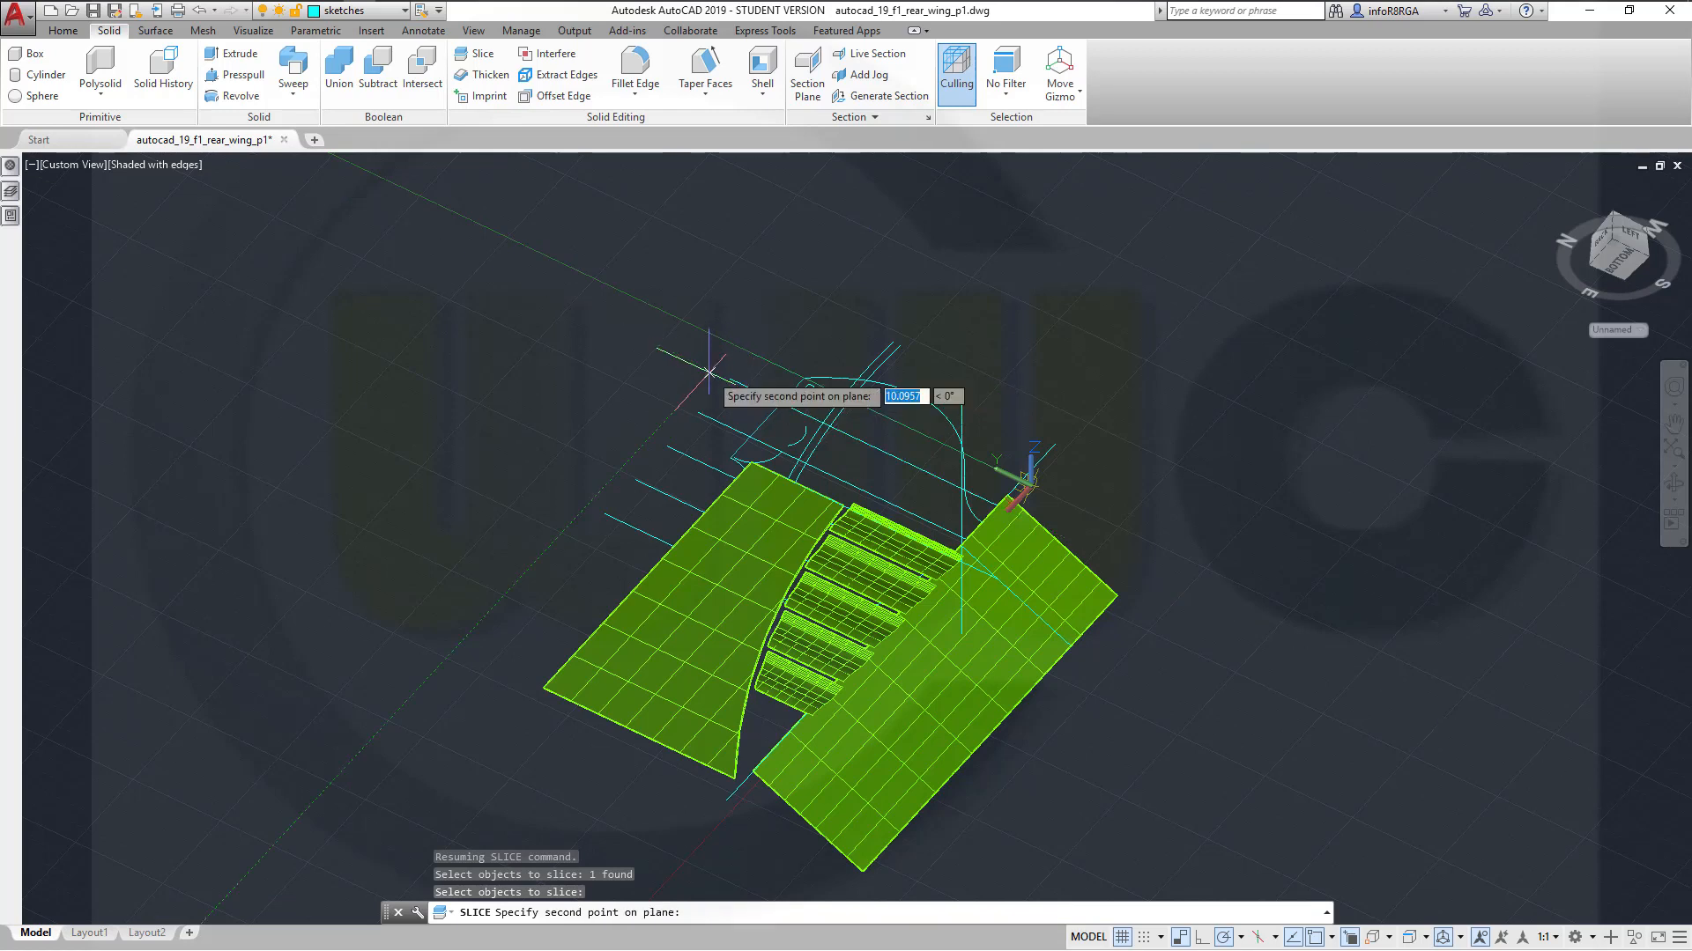
left_click(1096, 552)
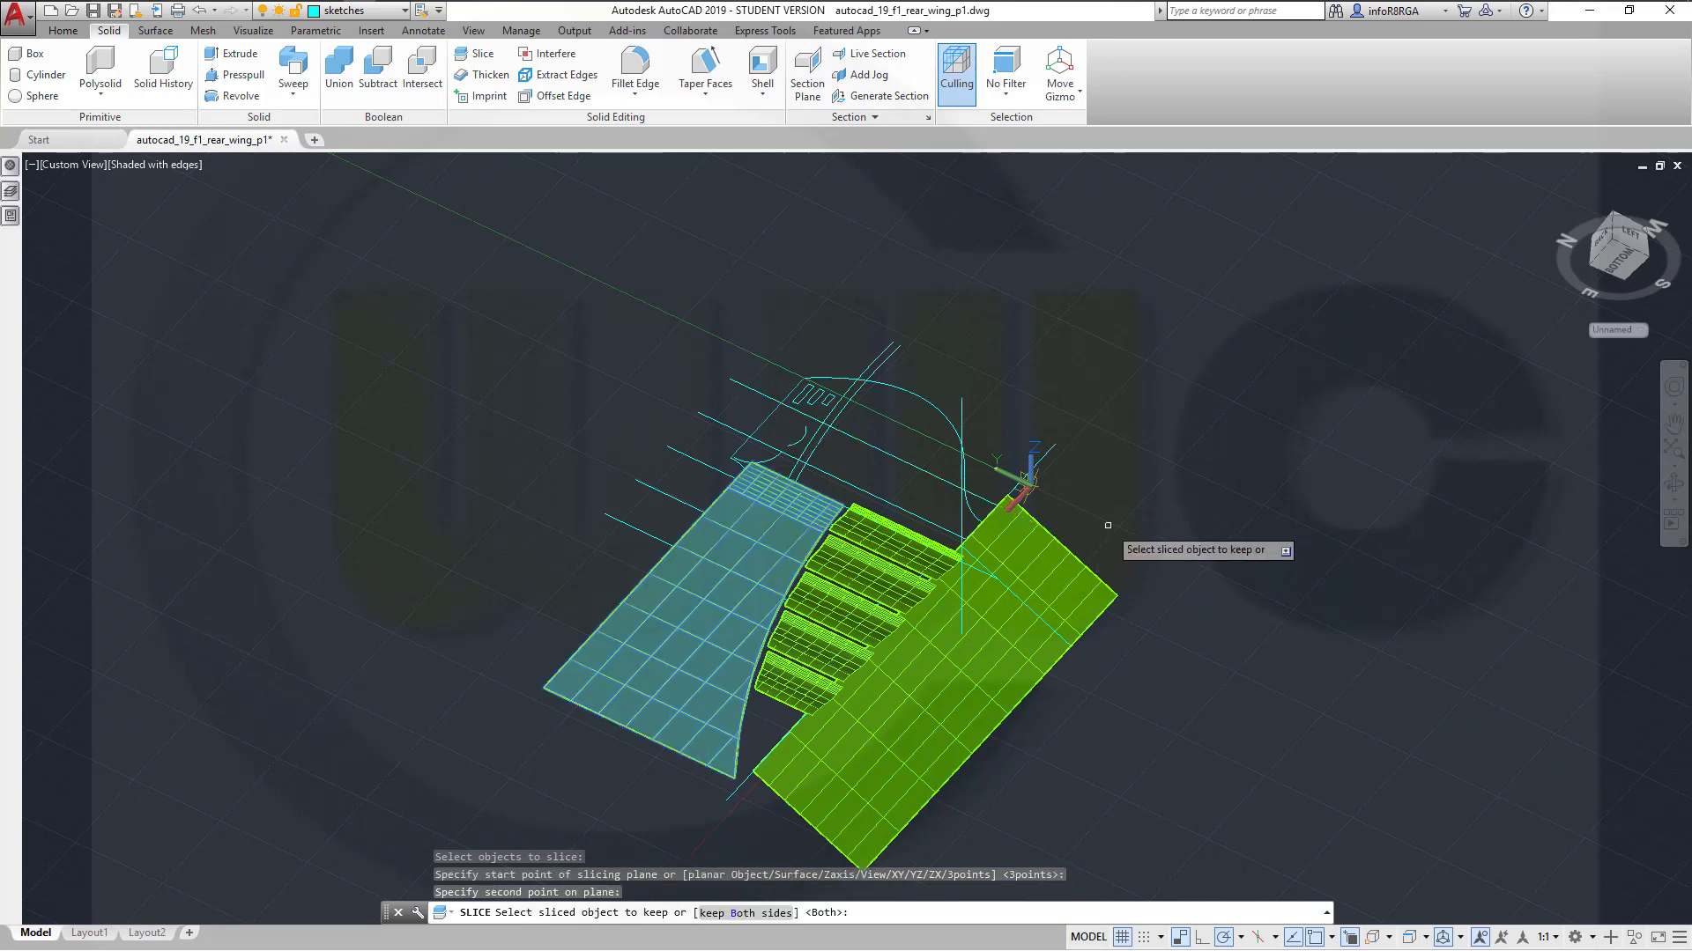
right_click(1171, 490)
left_click(1209, 541)
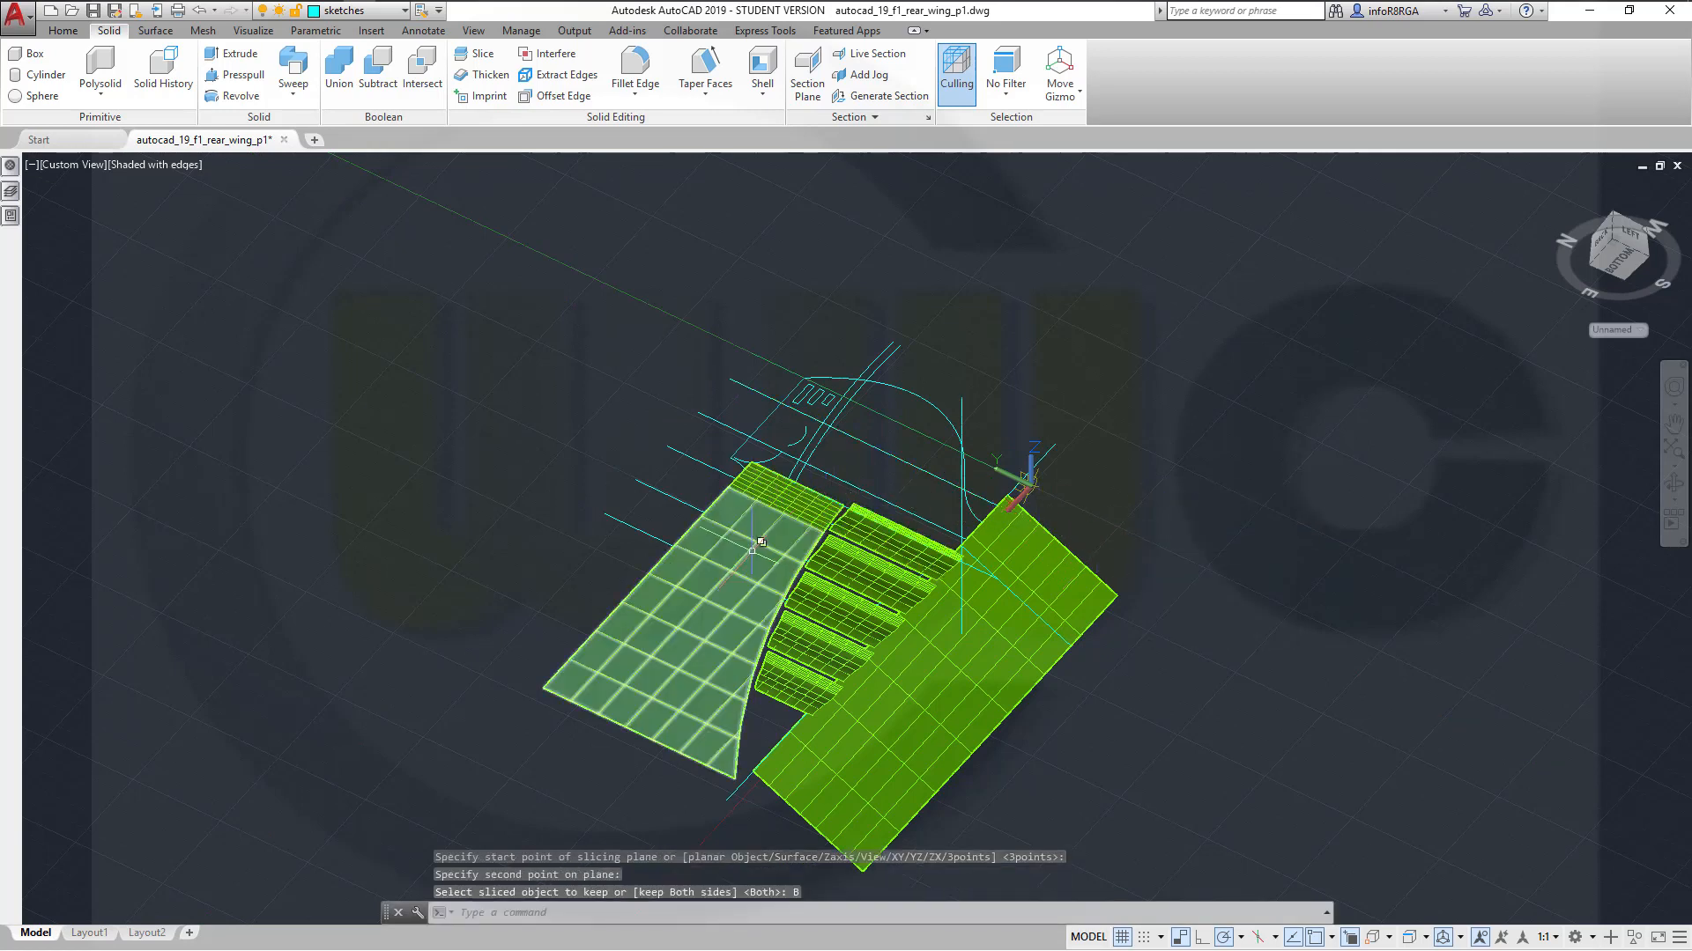
Slice the large remaining piece of the gridded surface along the second parallel sketch line from the origin, keeping both sides
left_click(486, 60)
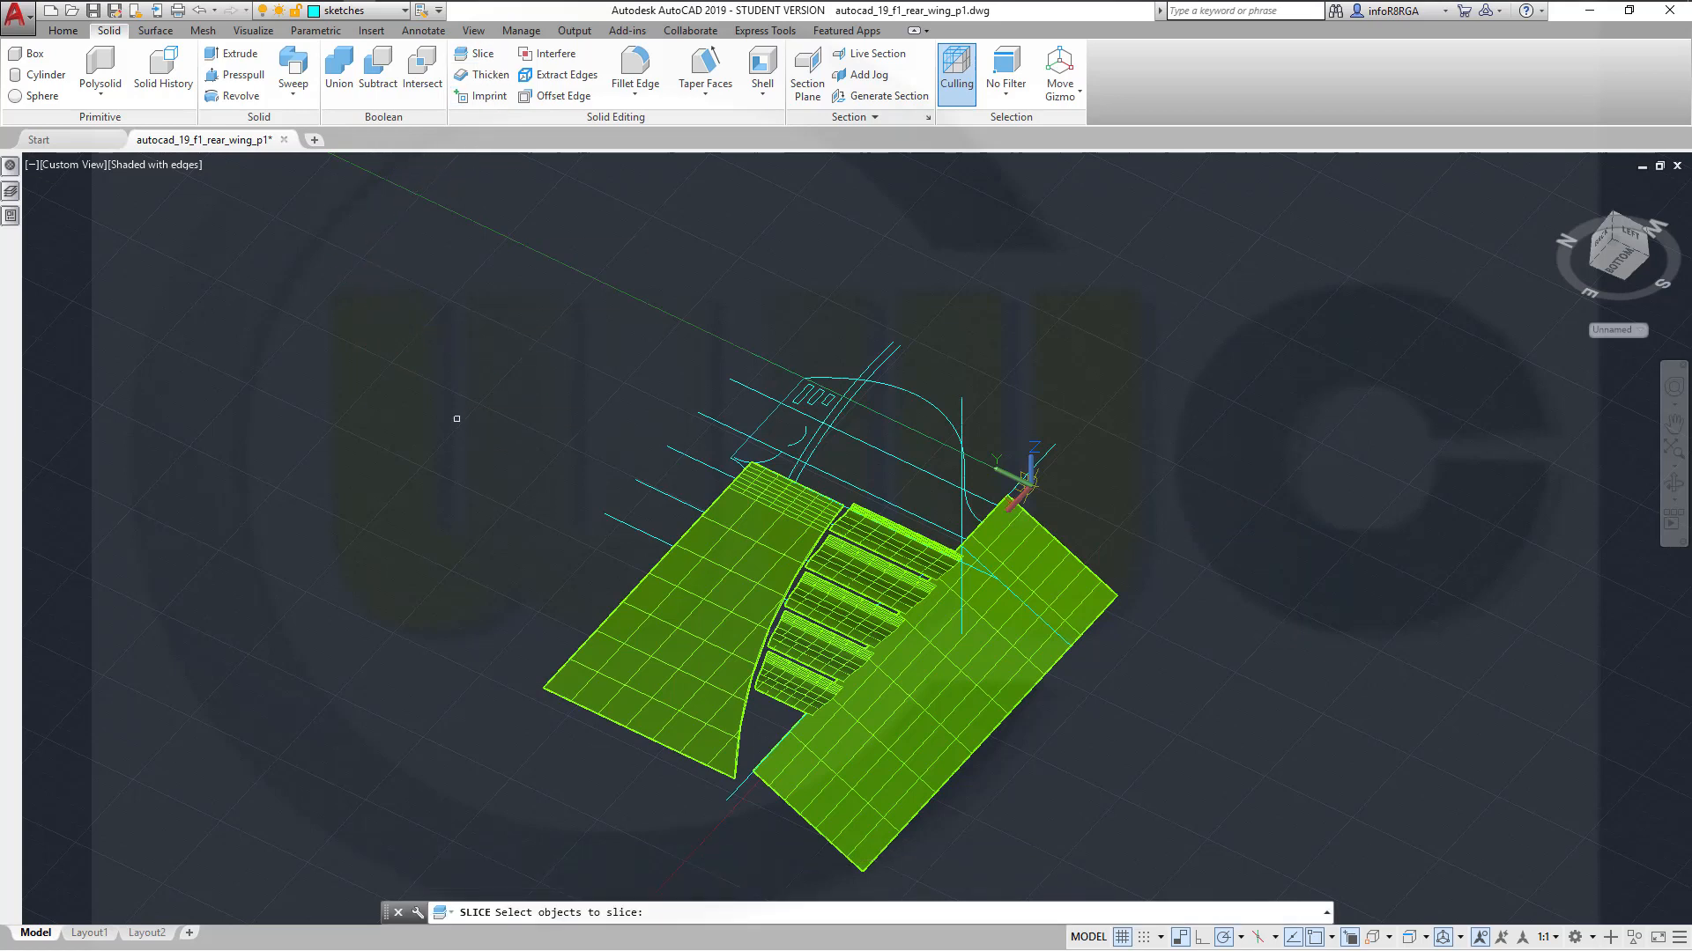
left_click(705, 562)
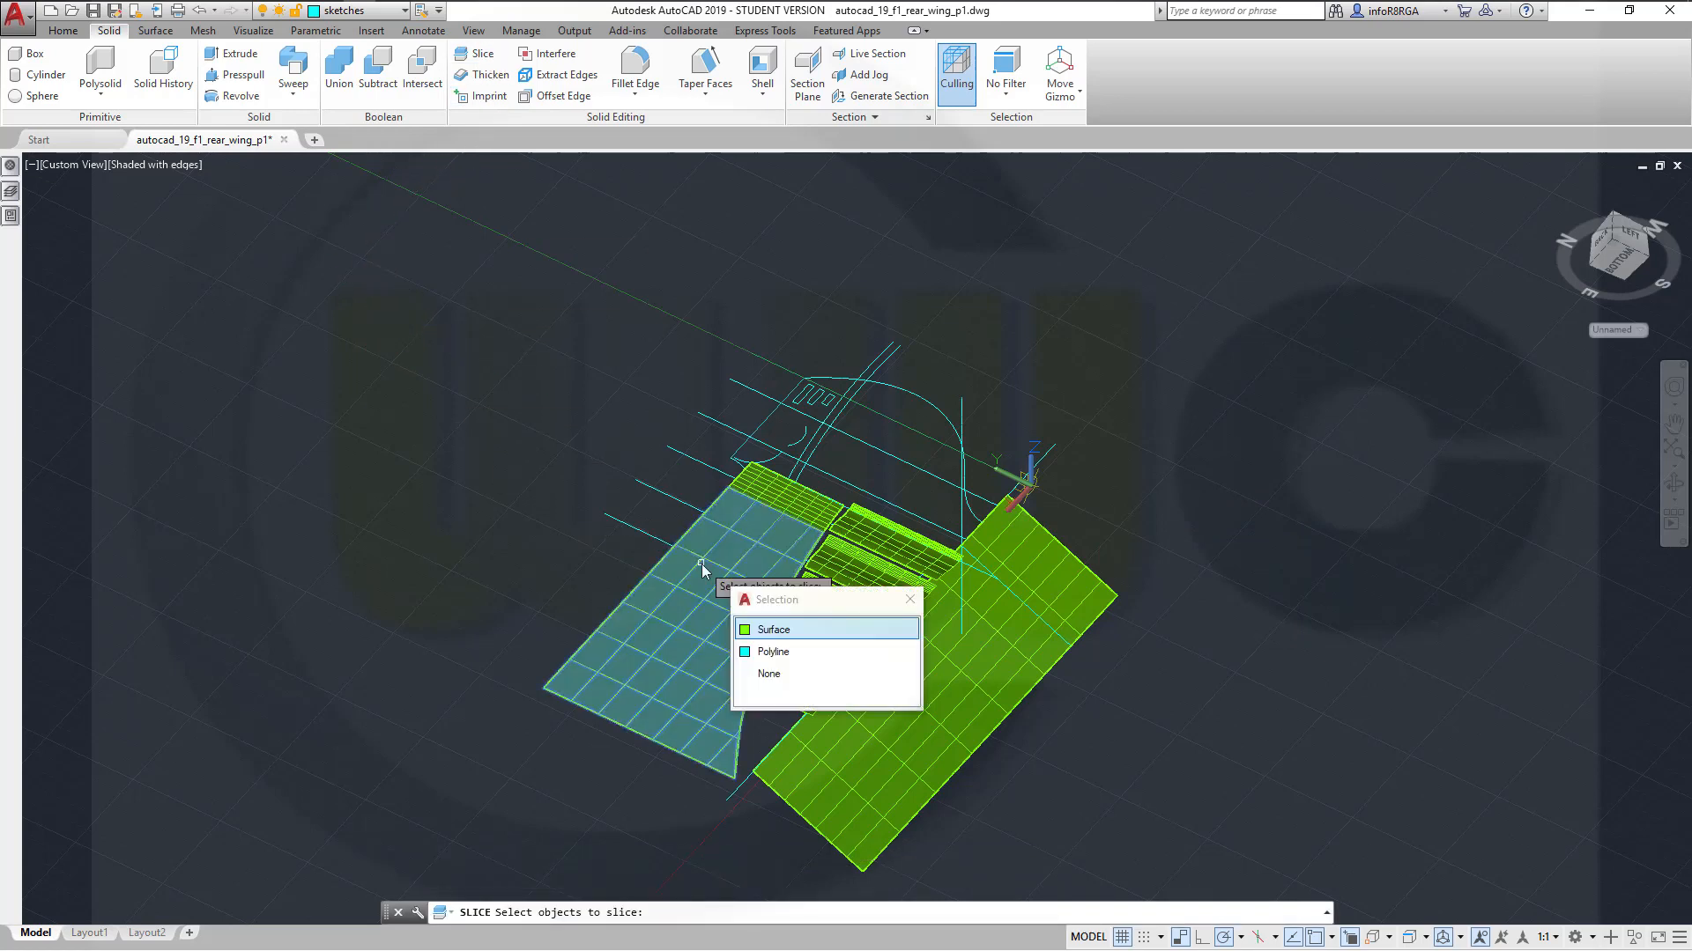
left_click(789, 629)
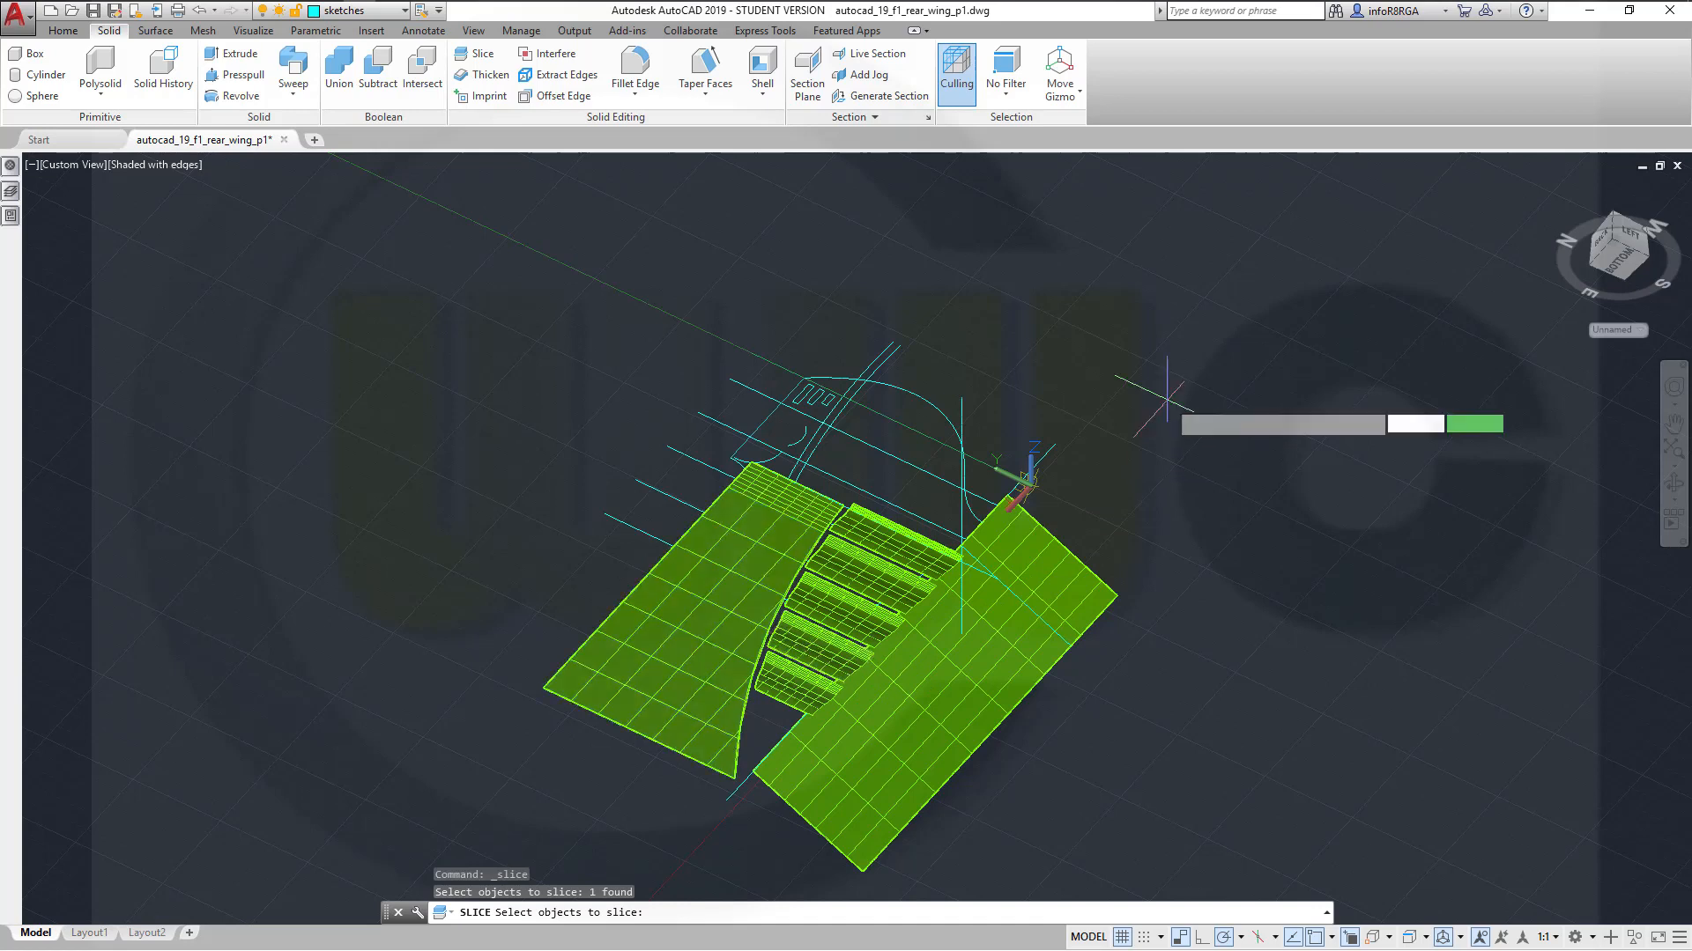
key("Return")
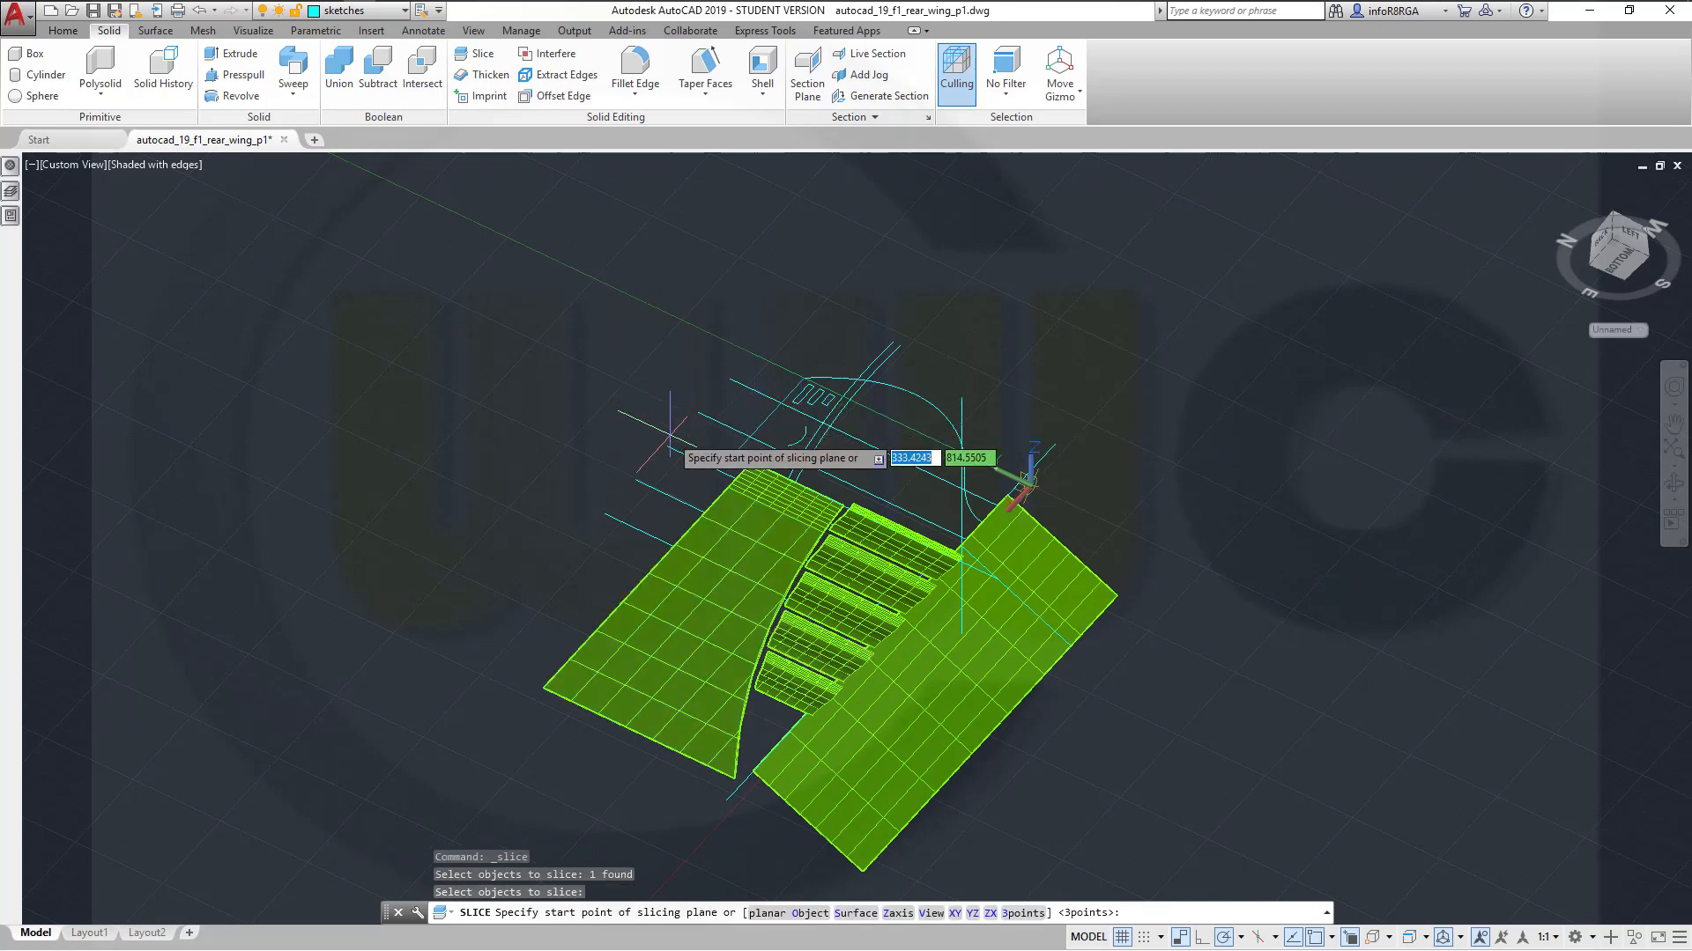
left_click(699, 412)
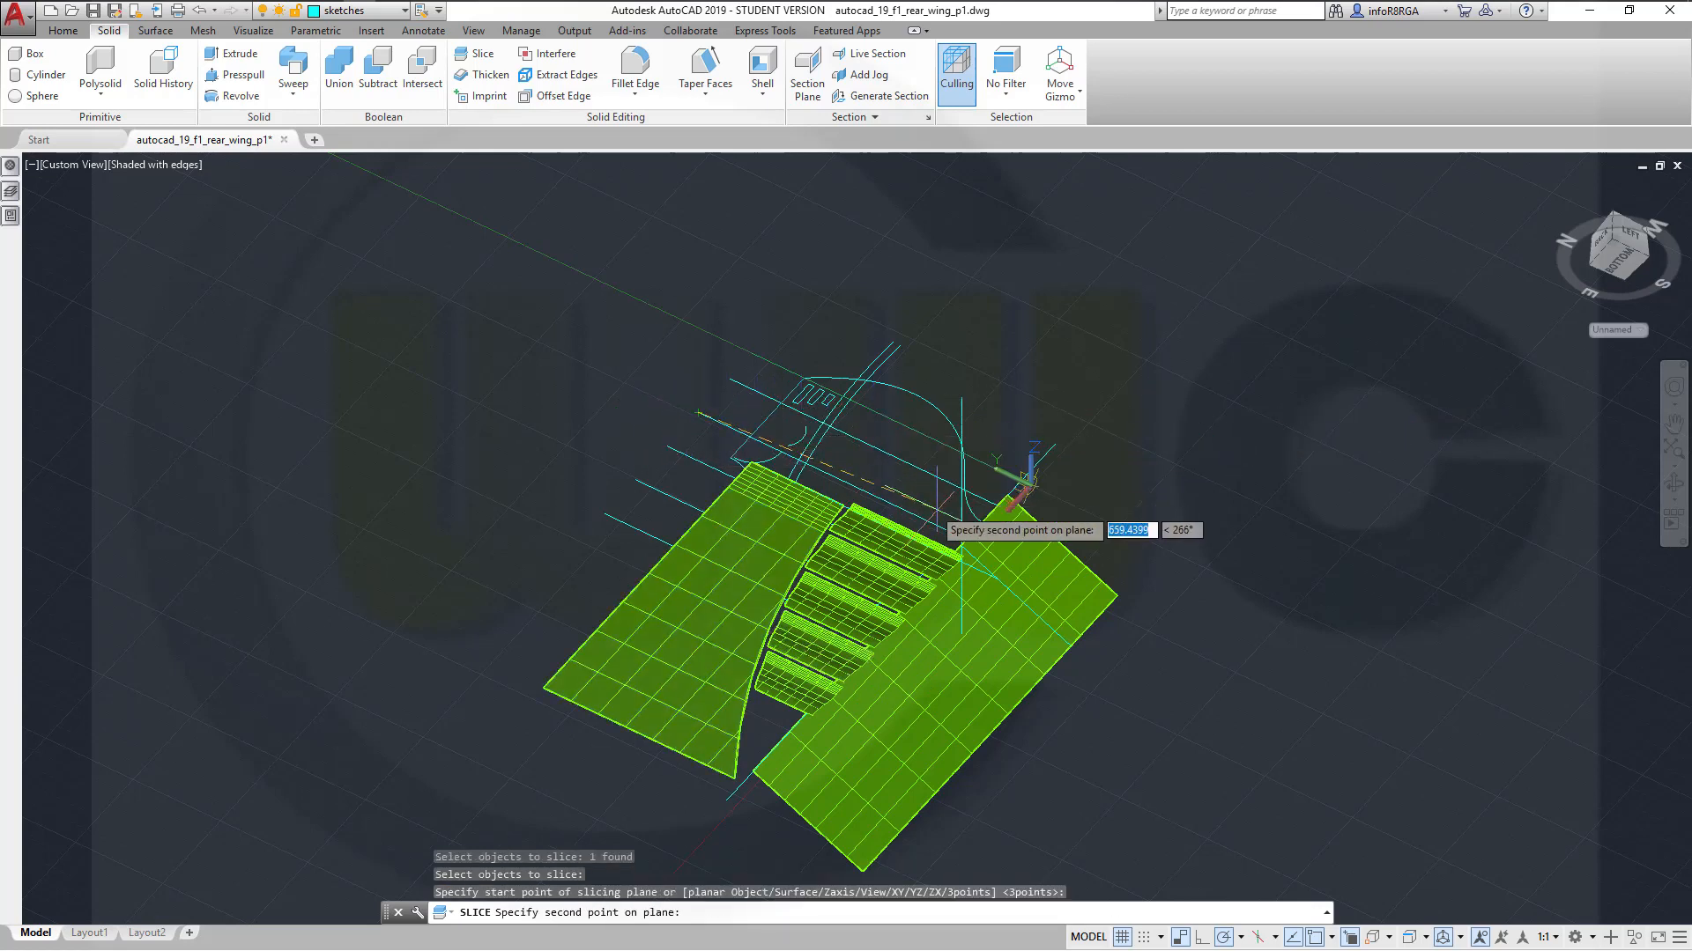
left_click(1183, 644)
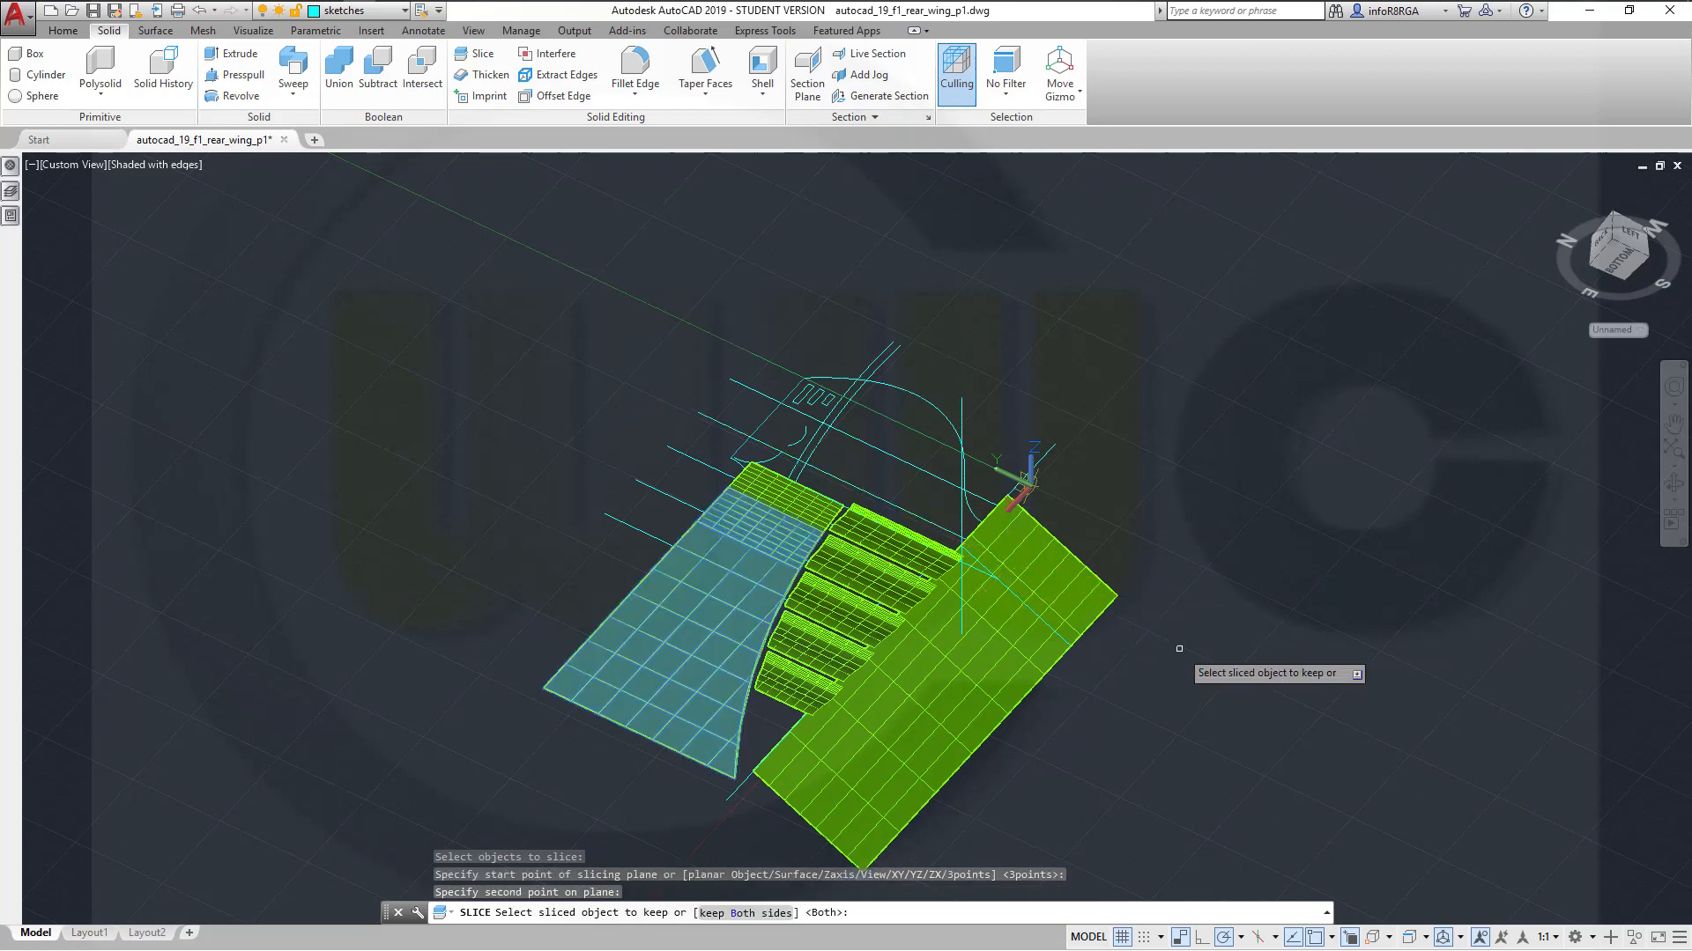
right_click(1256, 568)
left_click(1304, 624)
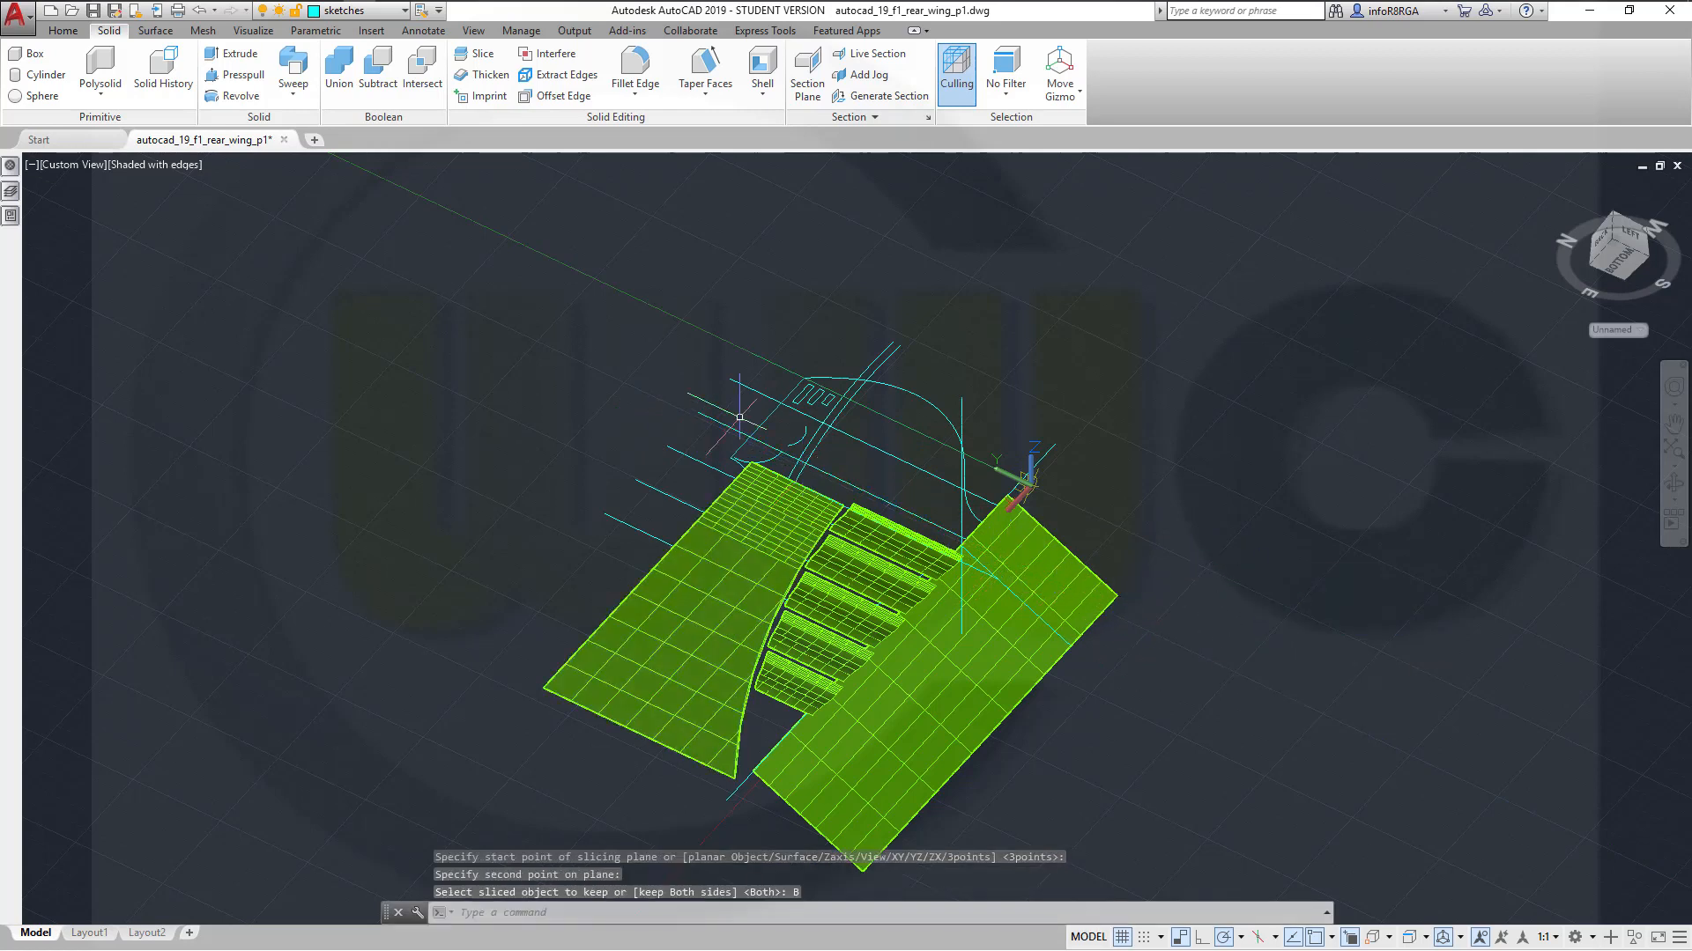
Slice the large remaining piece along the third parallel sketch line from the origin, keeping both sides
left_click(482, 57)
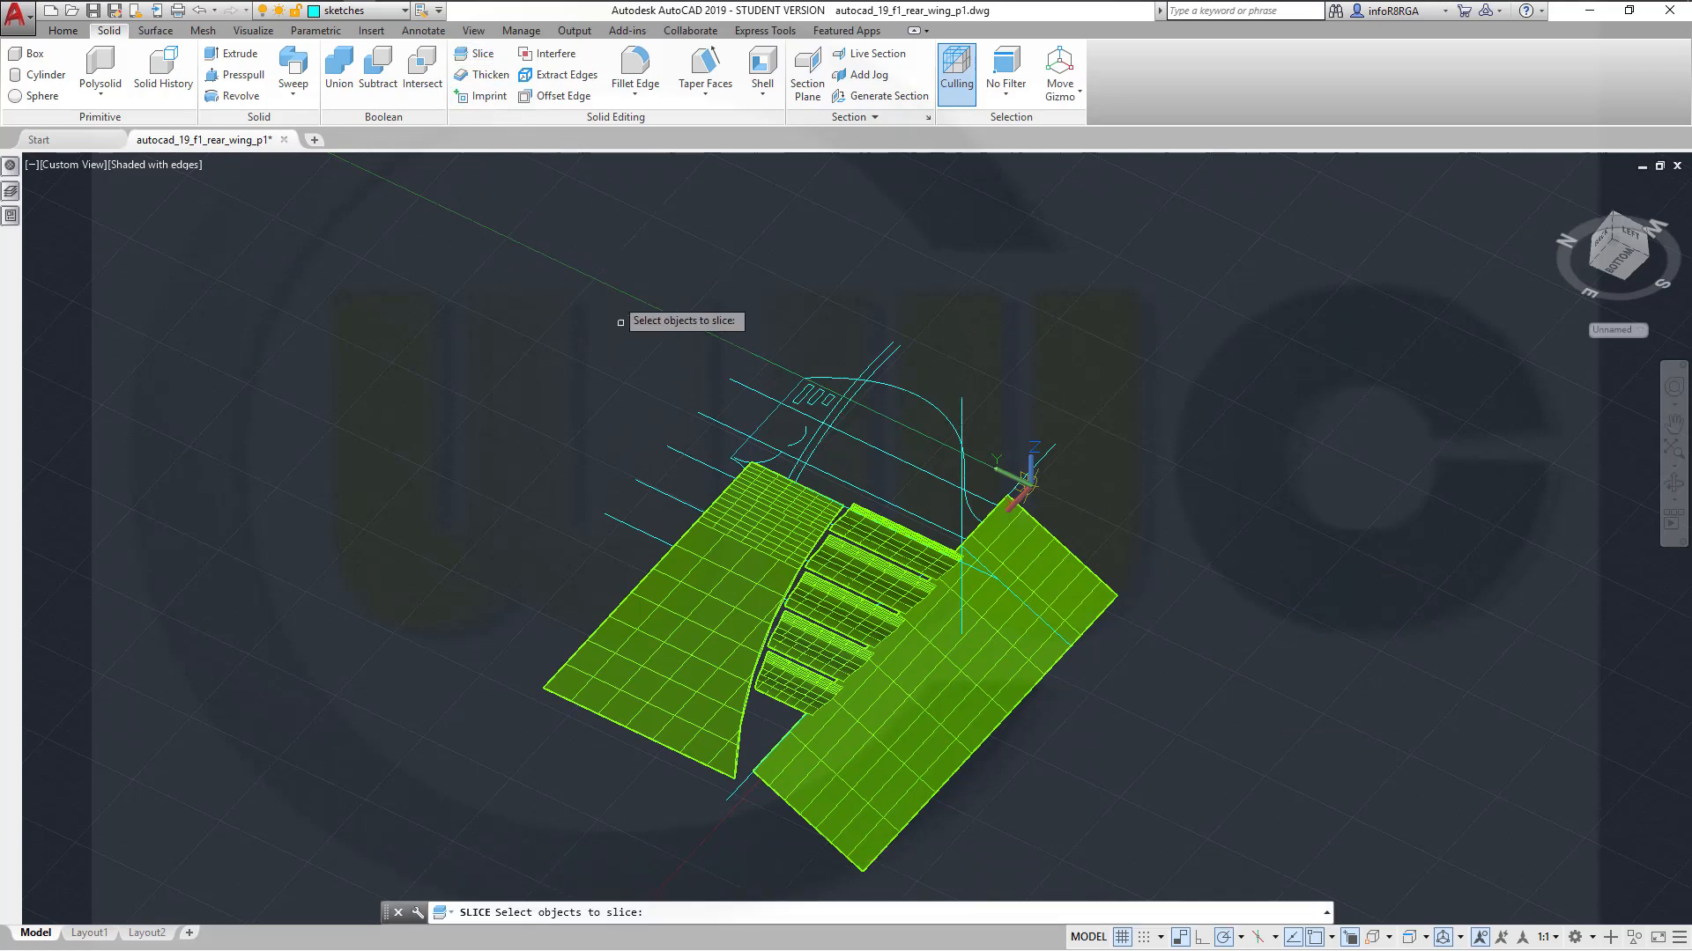
left_click(710, 595)
key("Return")
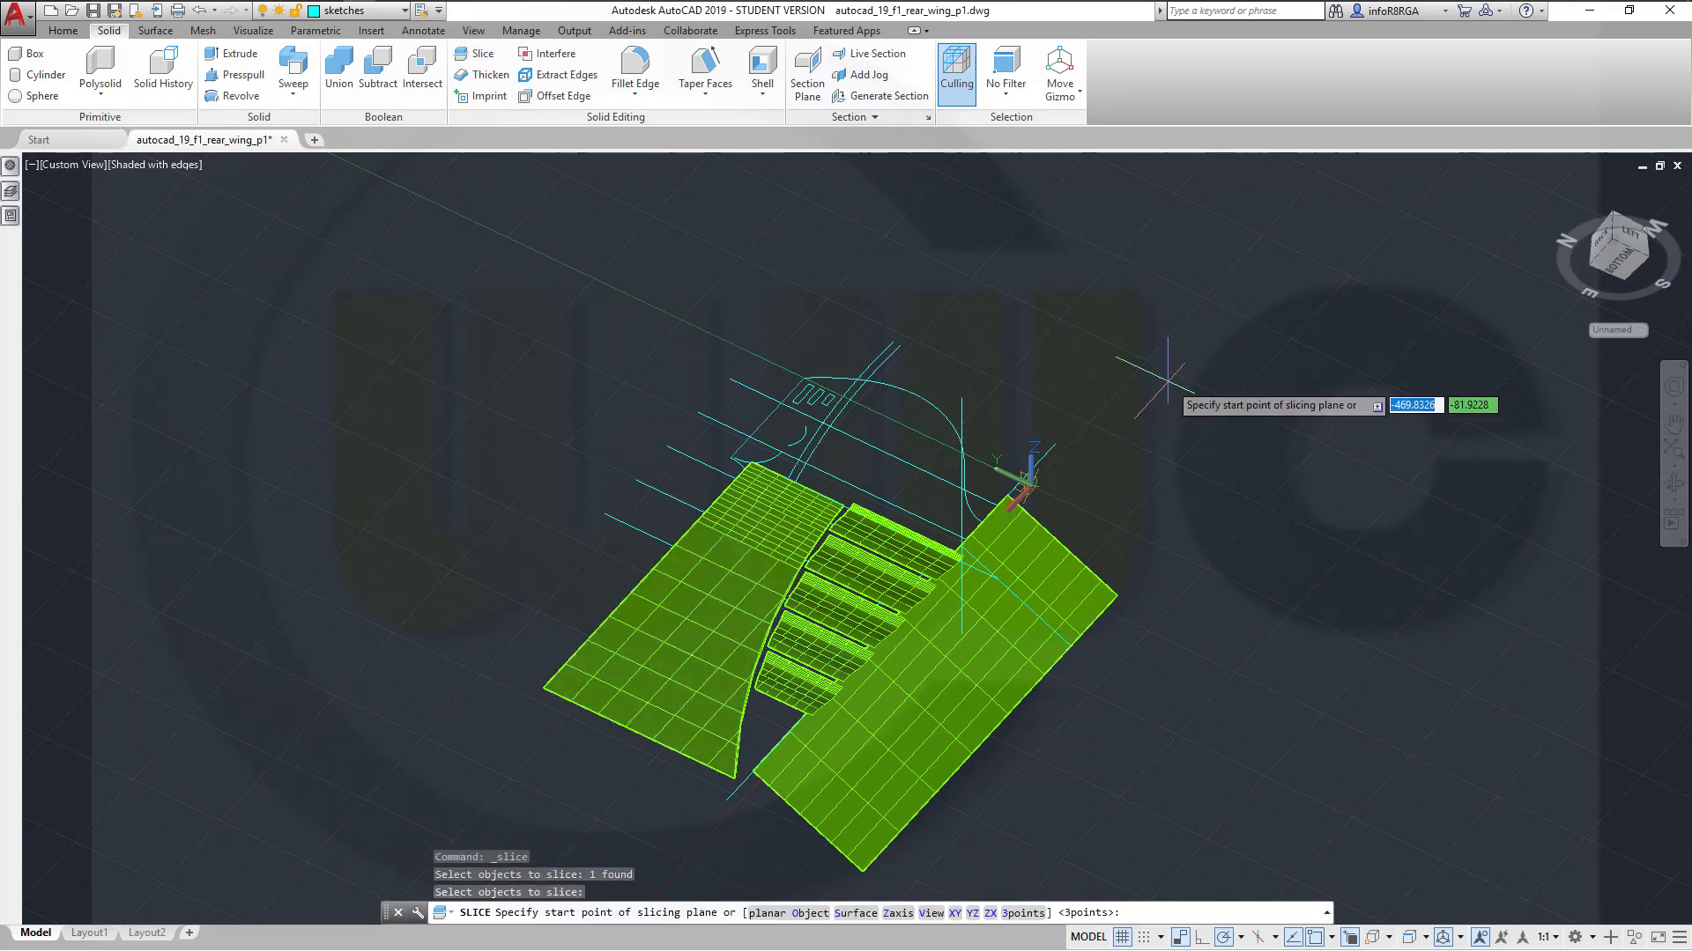
left_click(665, 445)
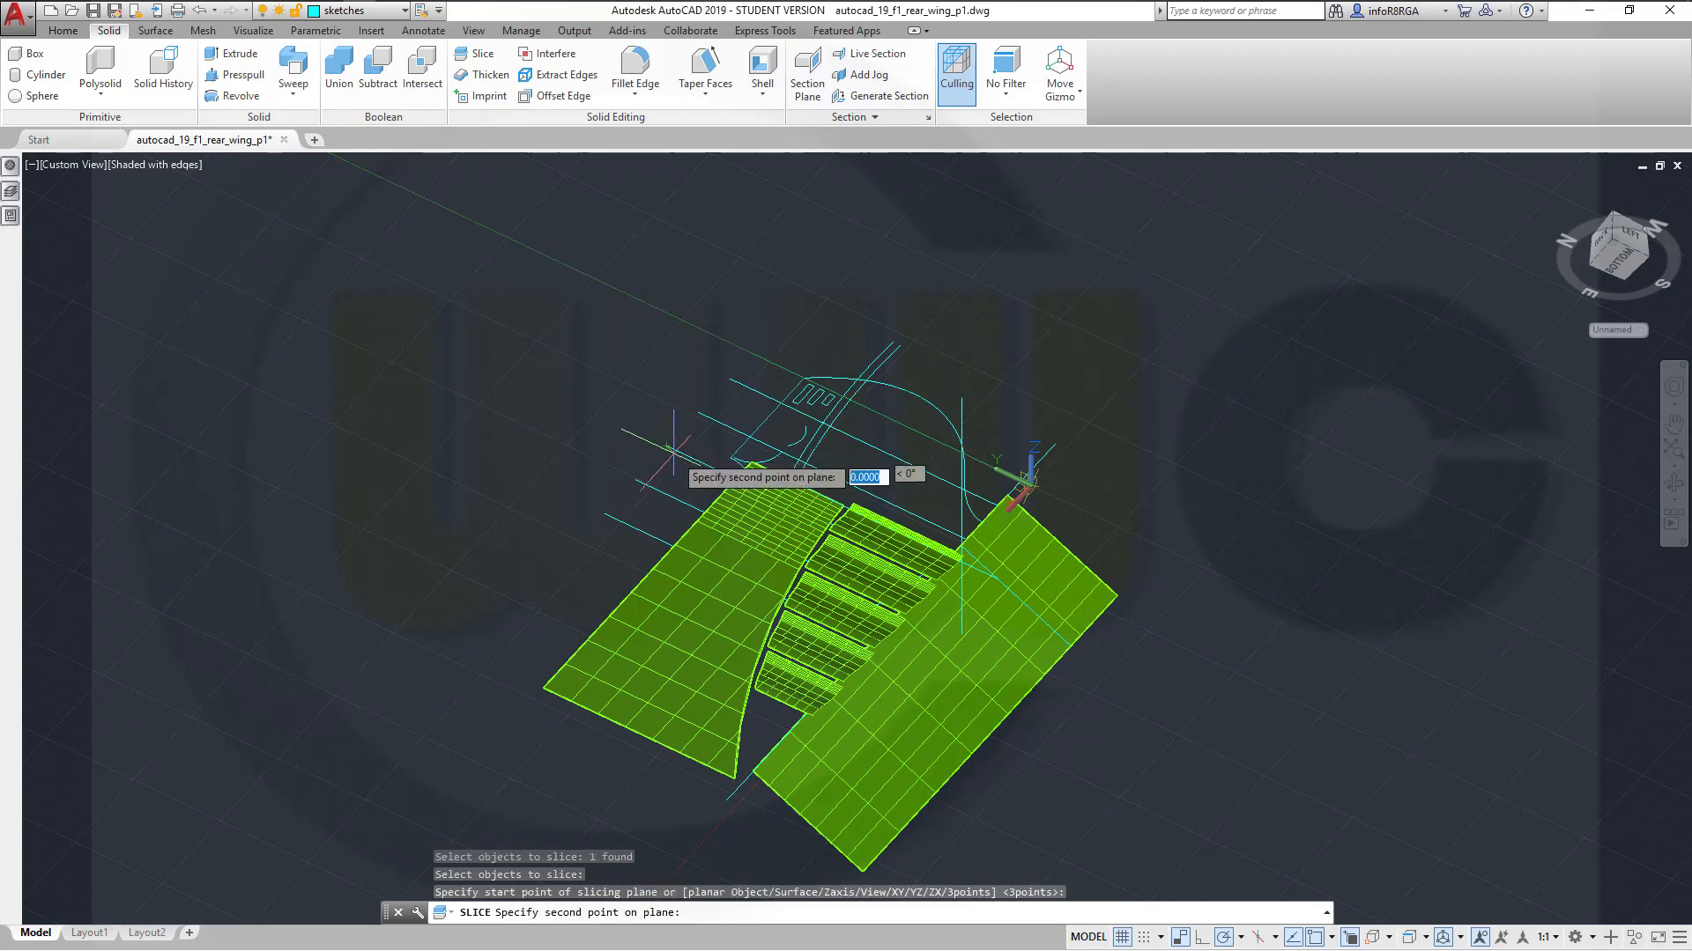
left_click(1147, 679)
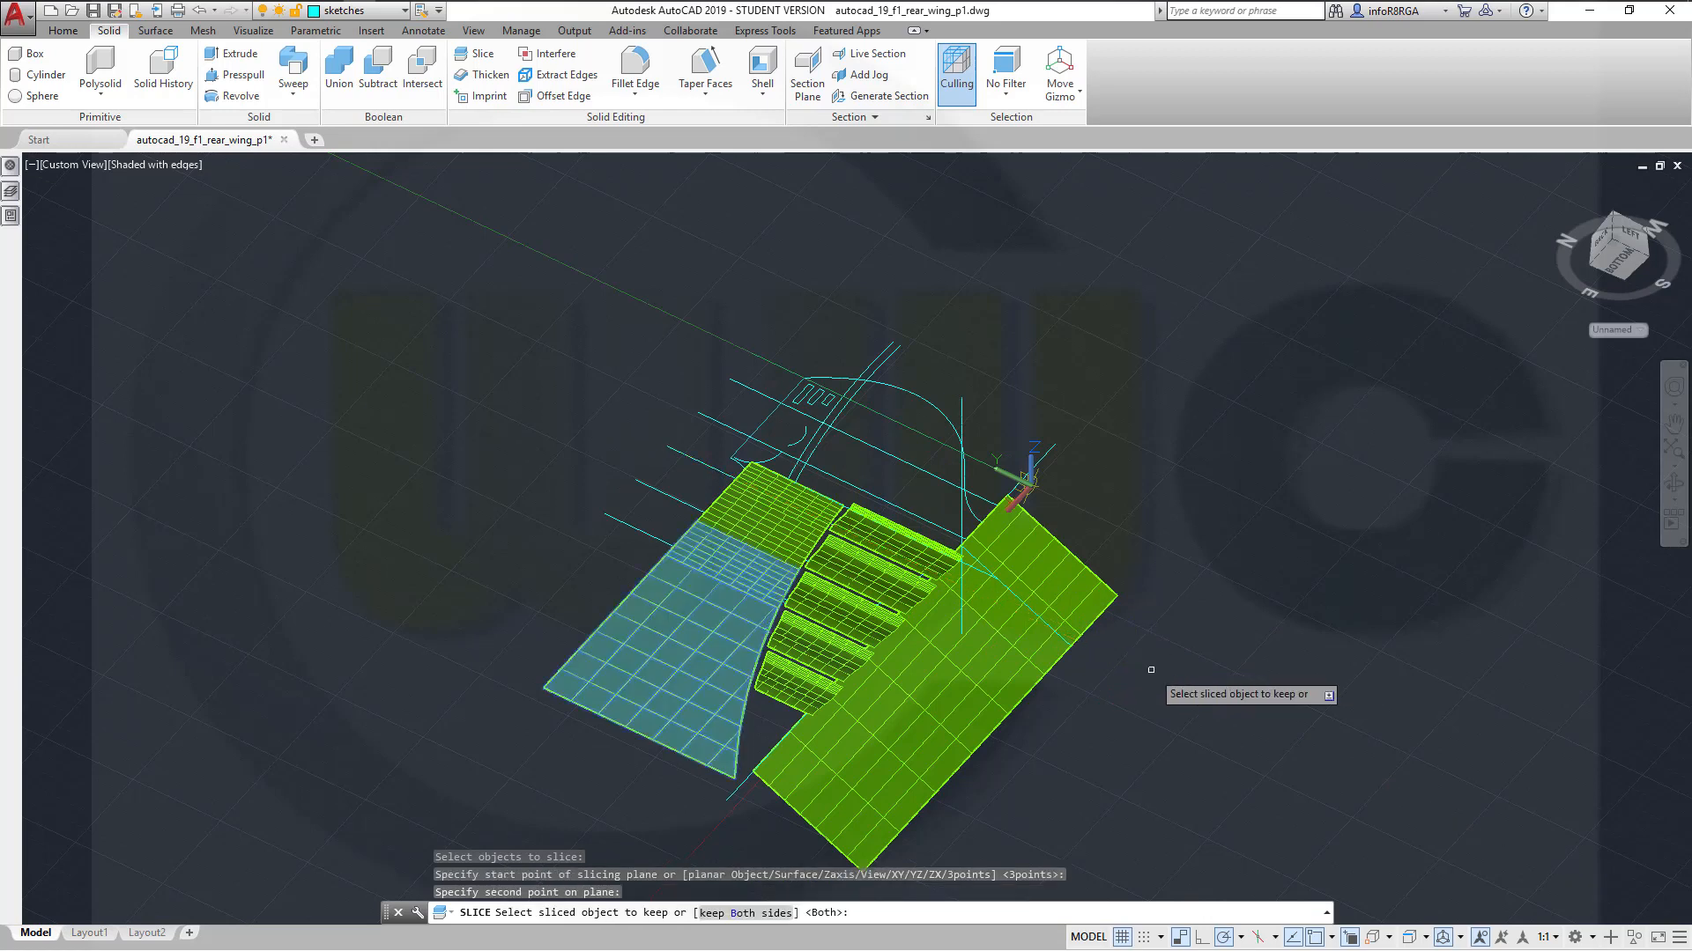
right_click(1184, 393)
left_click(1218, 453)
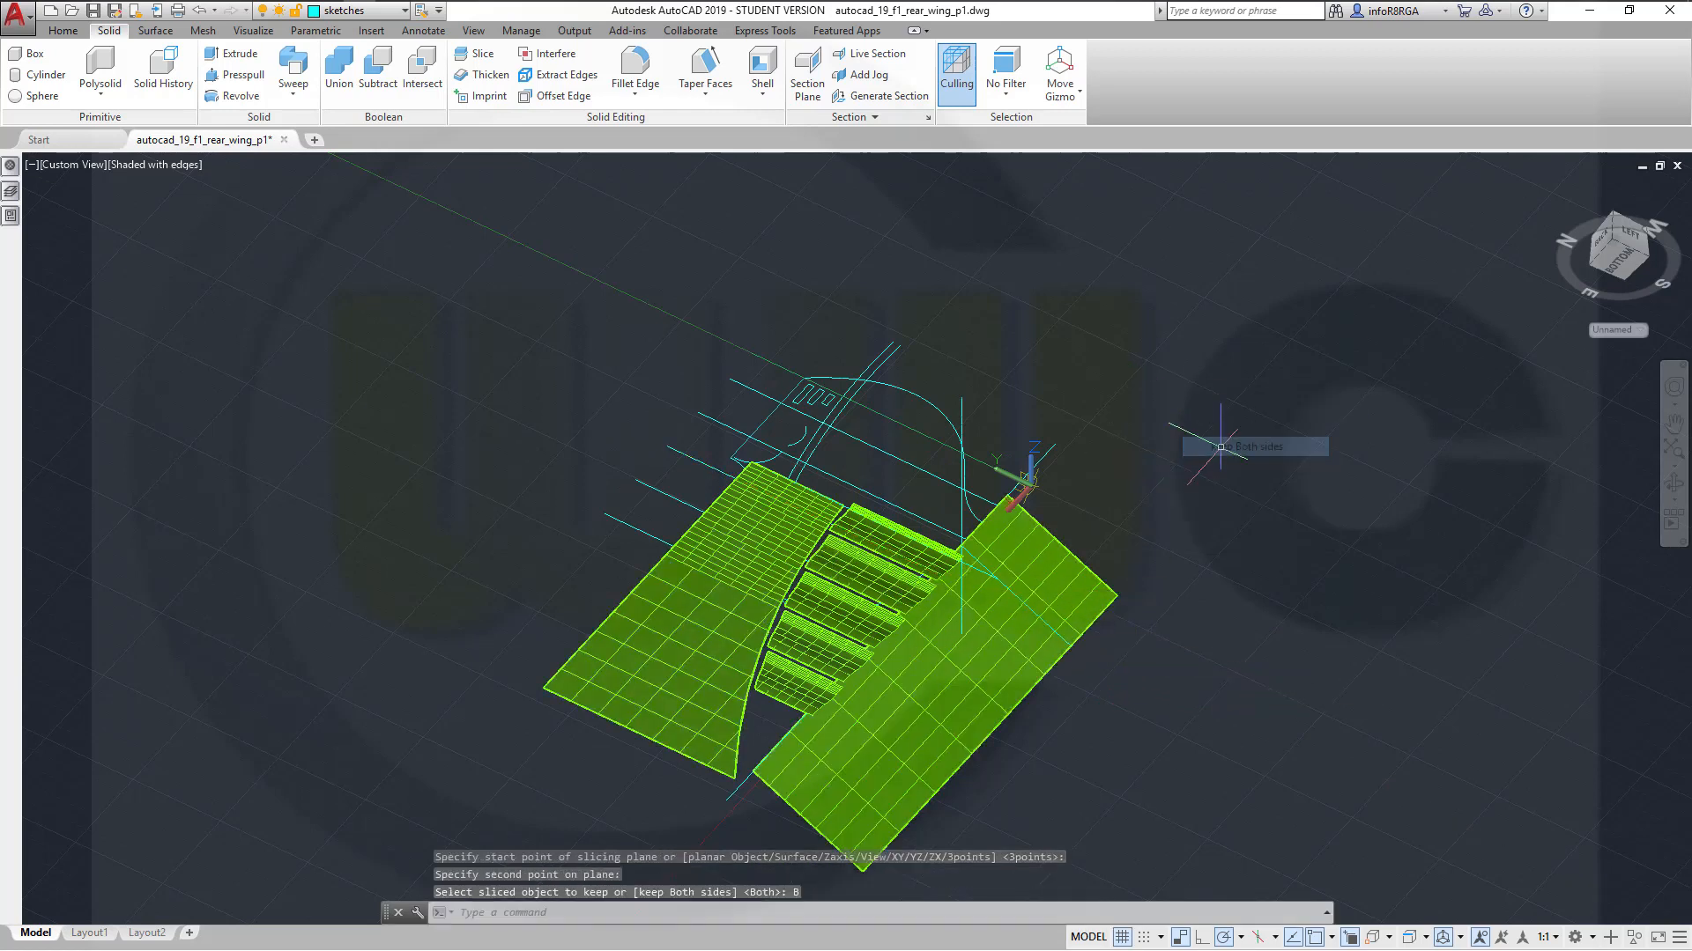
Slice the large remaining piece along the fourth parallel sketch line from the origin, keeping both sides
left_click(484, 57)
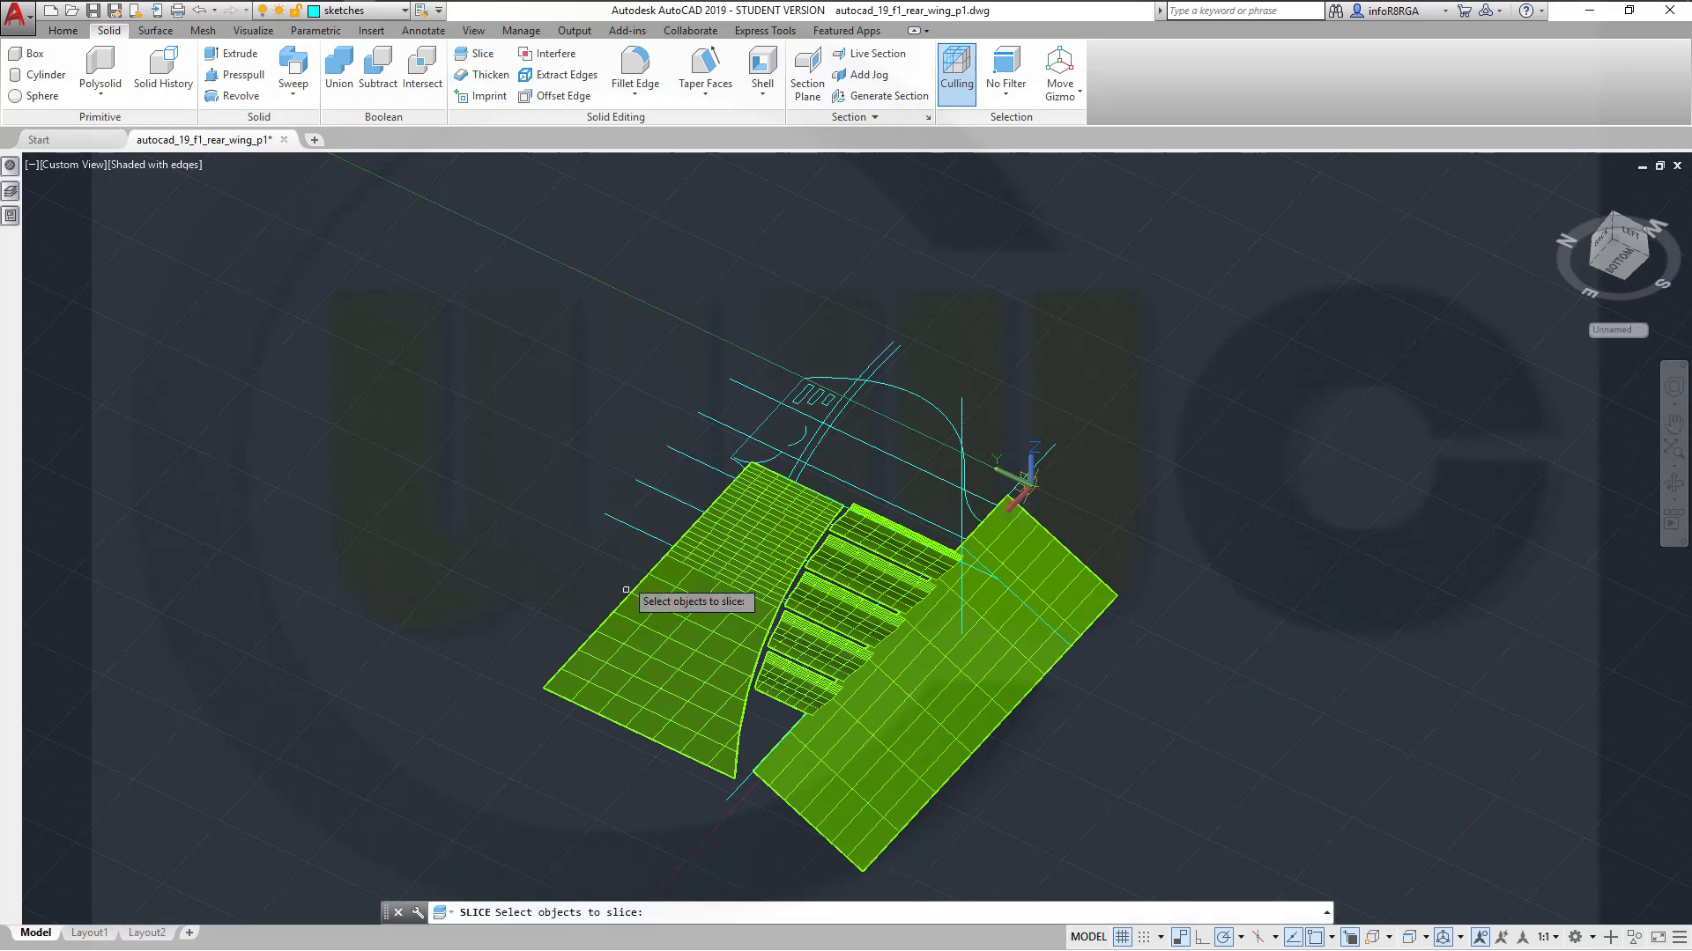
left_click(661, 623)
key("Return")
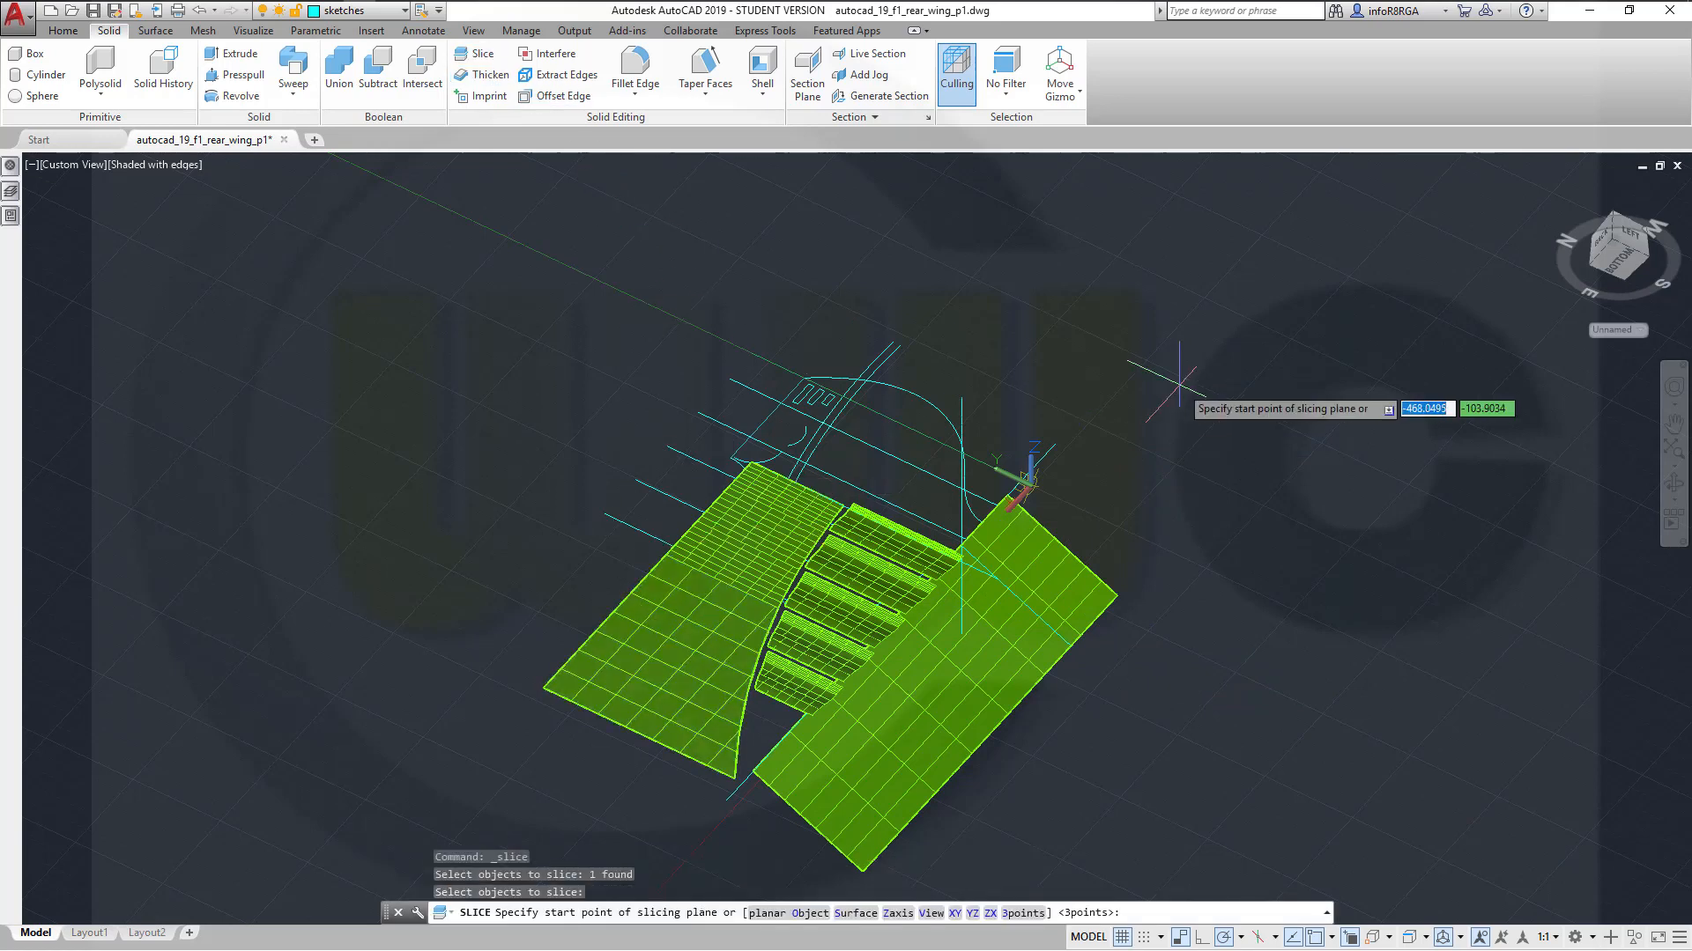
left_click(635, 479)
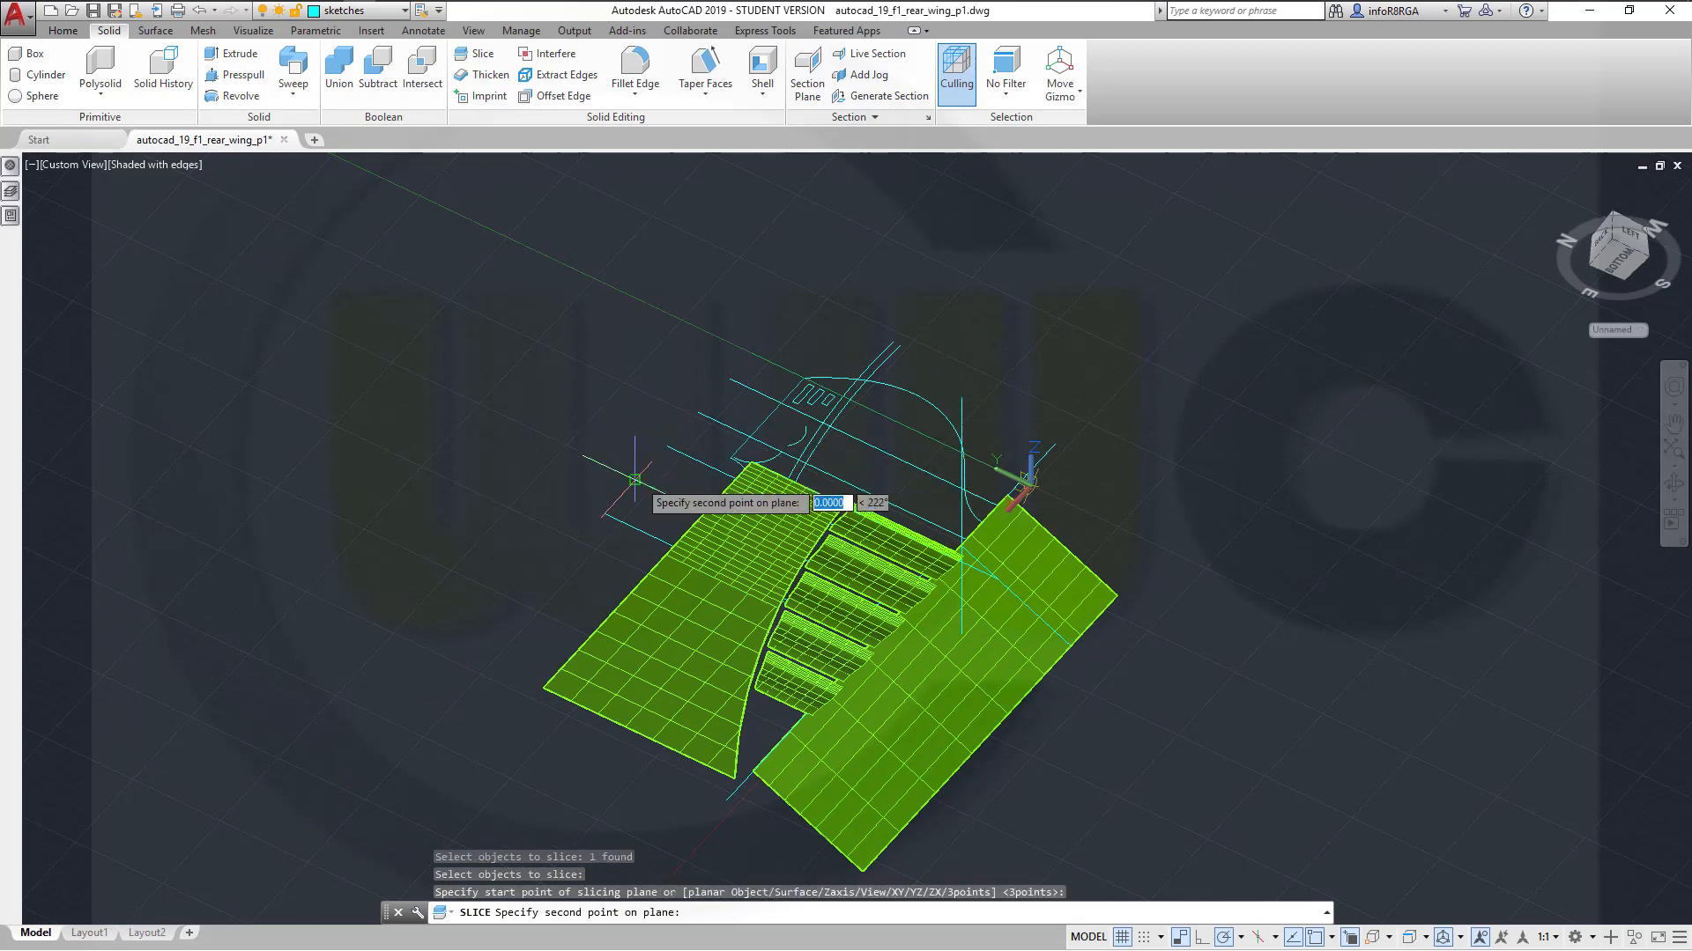
left_click(1099, 699)
right_click(1182, 654)
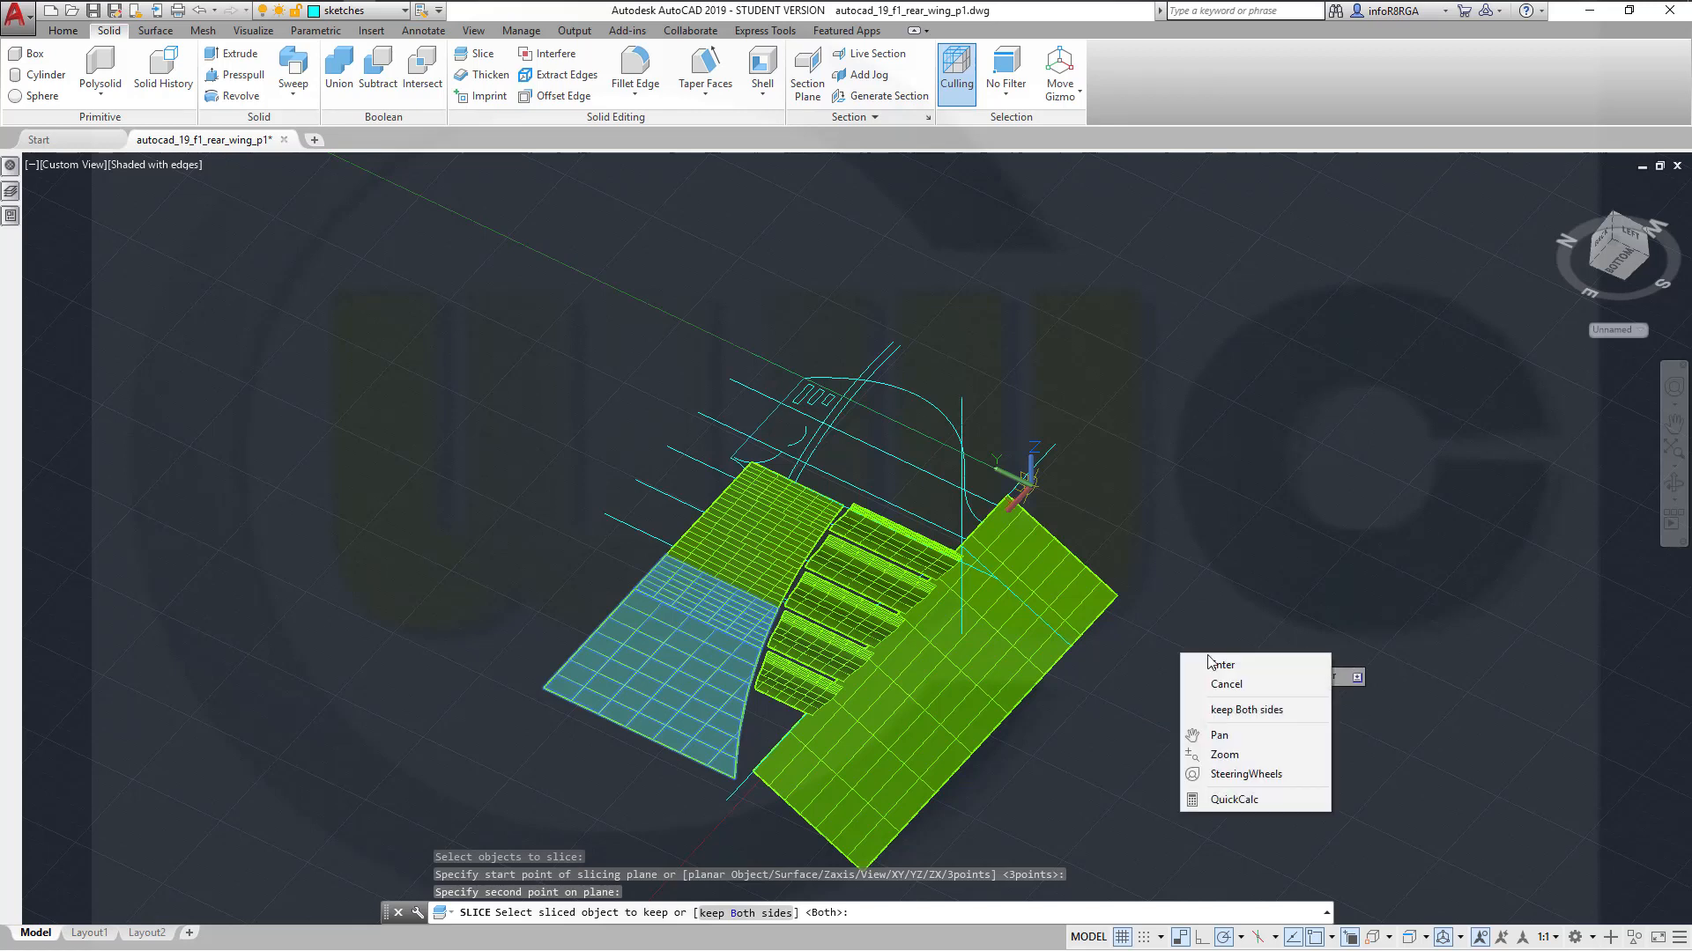
left_click(1231, 710)
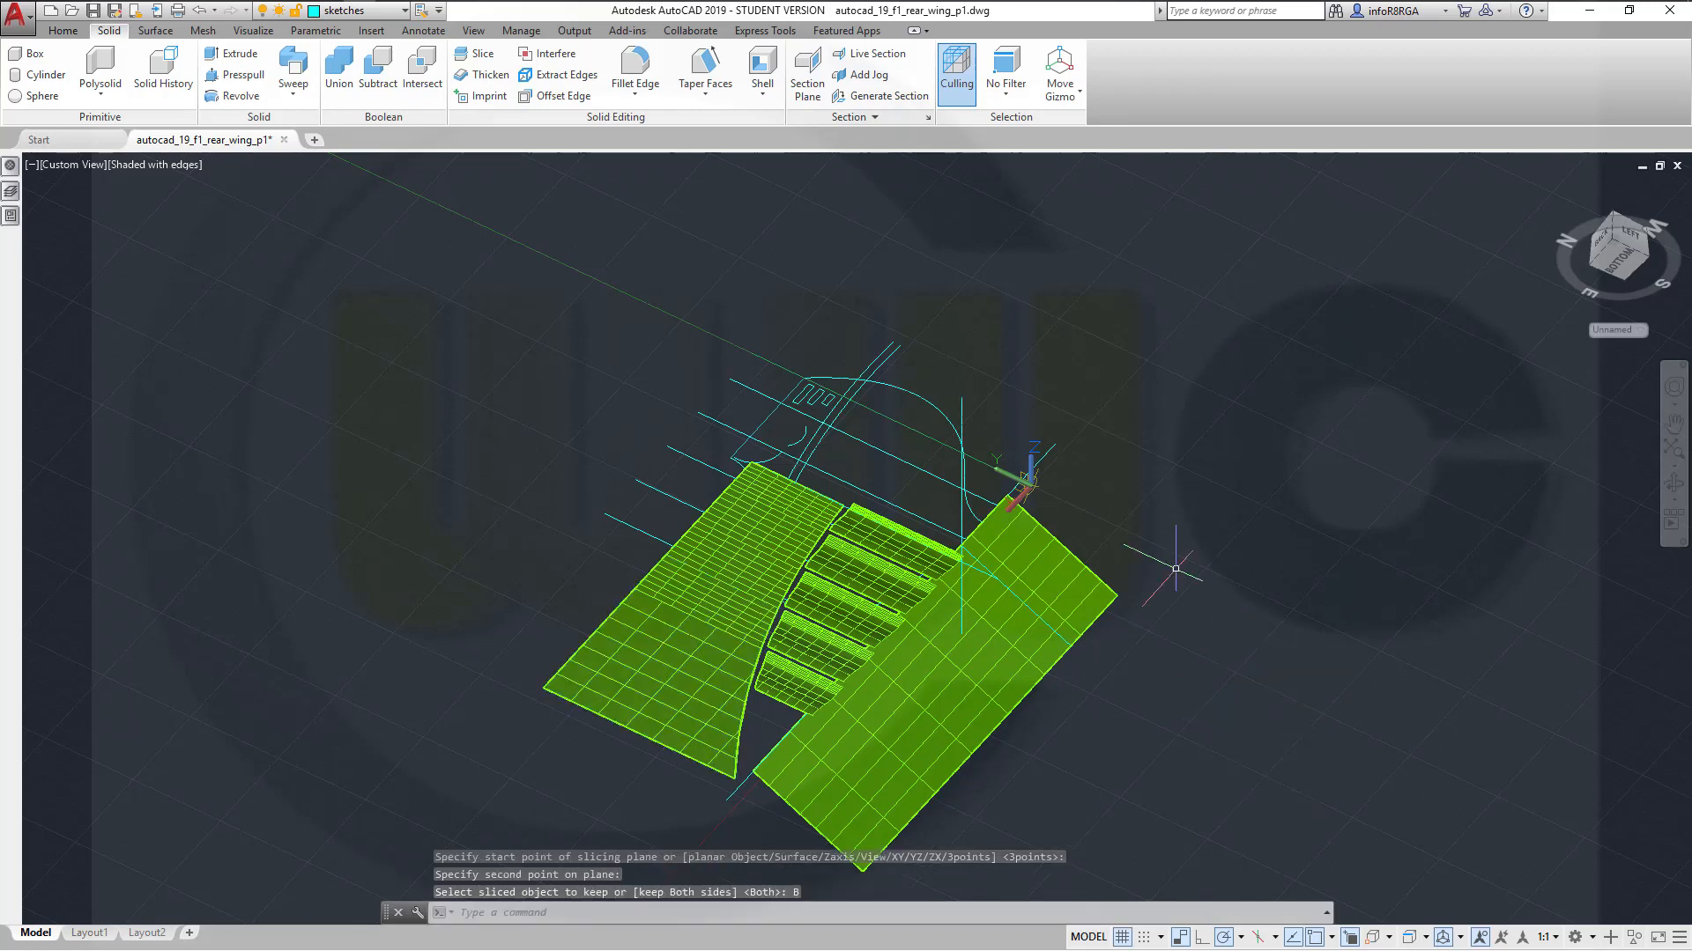
Slice the outermost remaining piece along the fifth parallel sketch line, farthest from the origin, keeping both sides
left_click(482, 54)
left_click(675, 692)
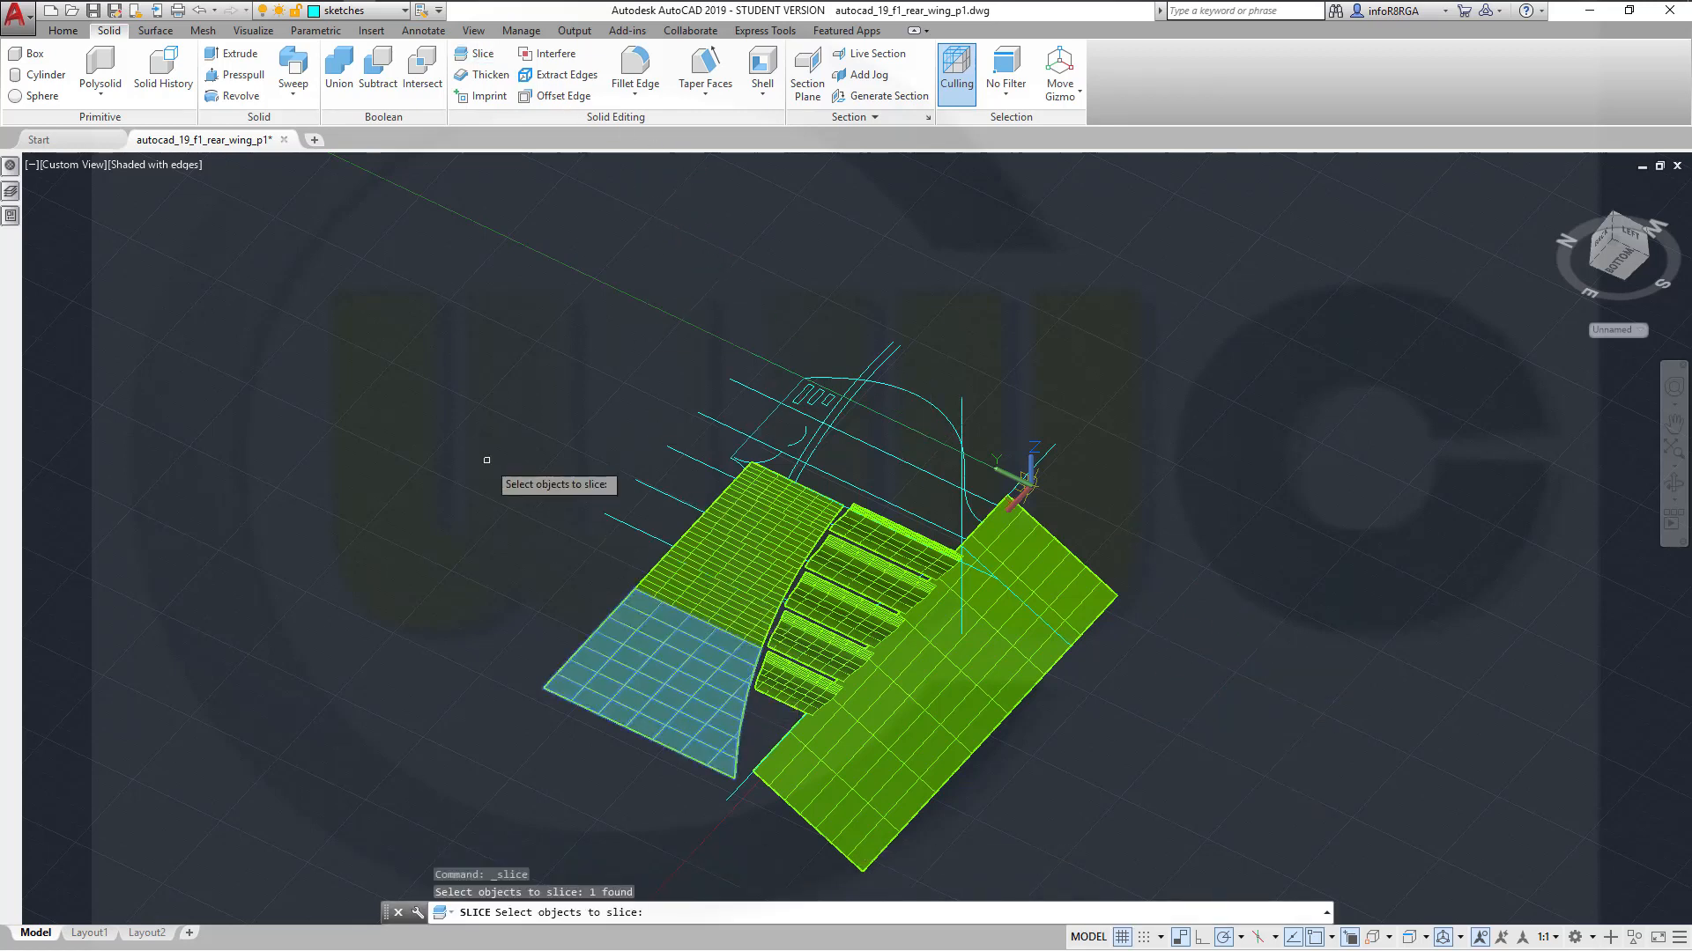
key("Return")
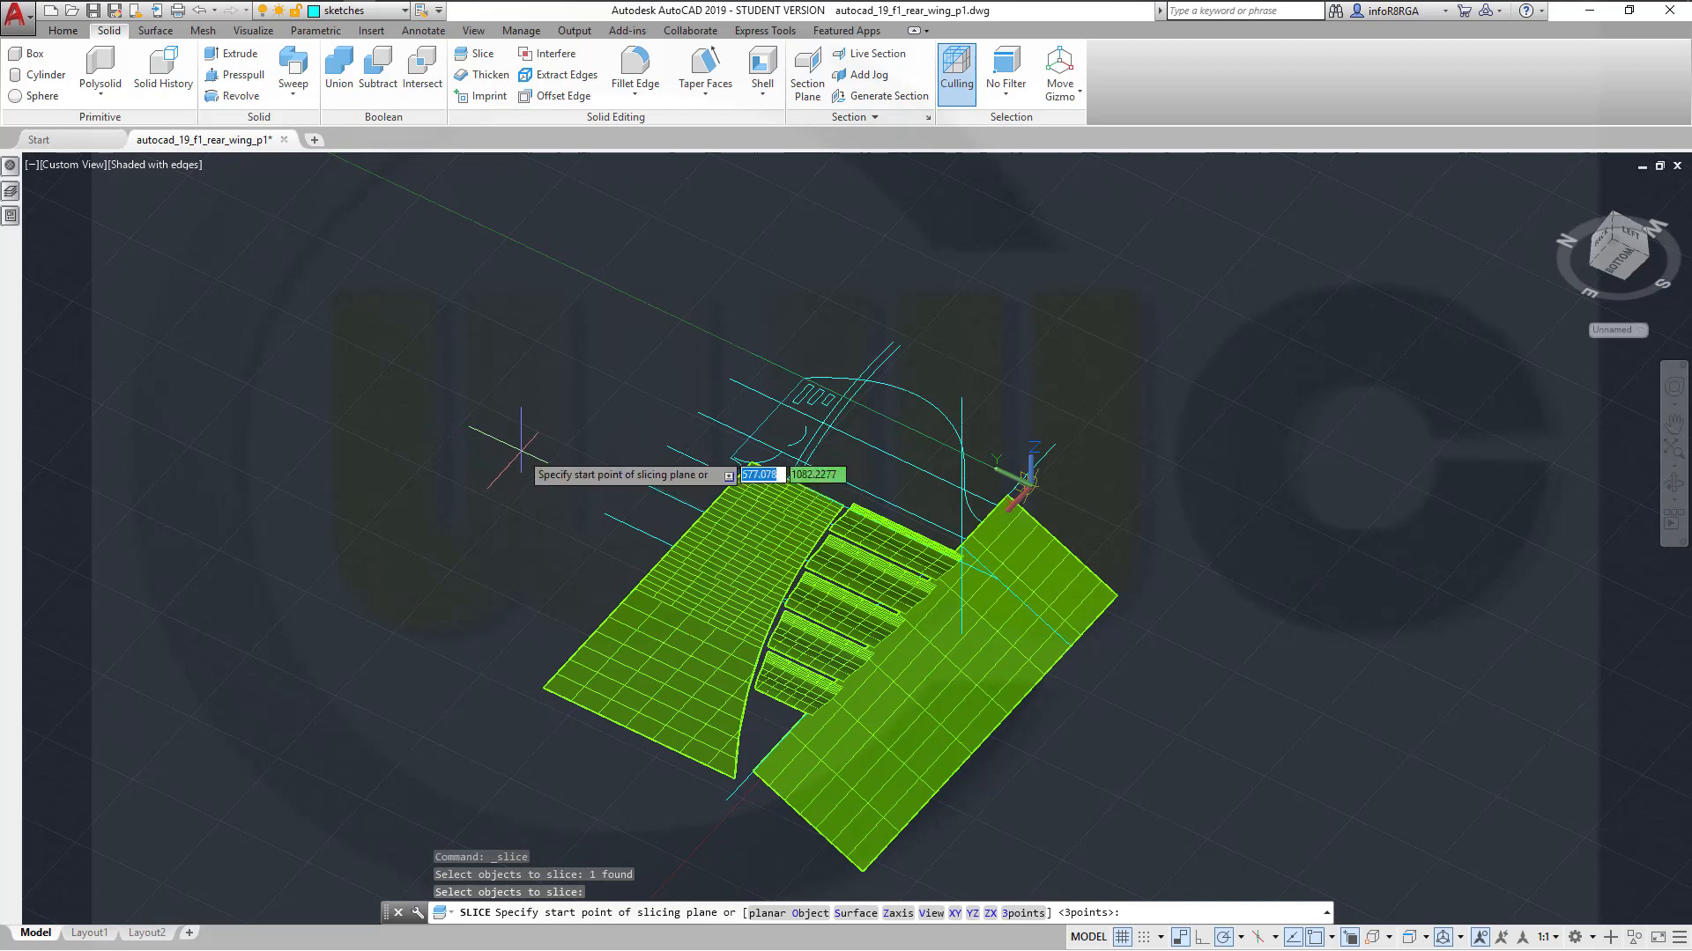
left_click(604, 513)
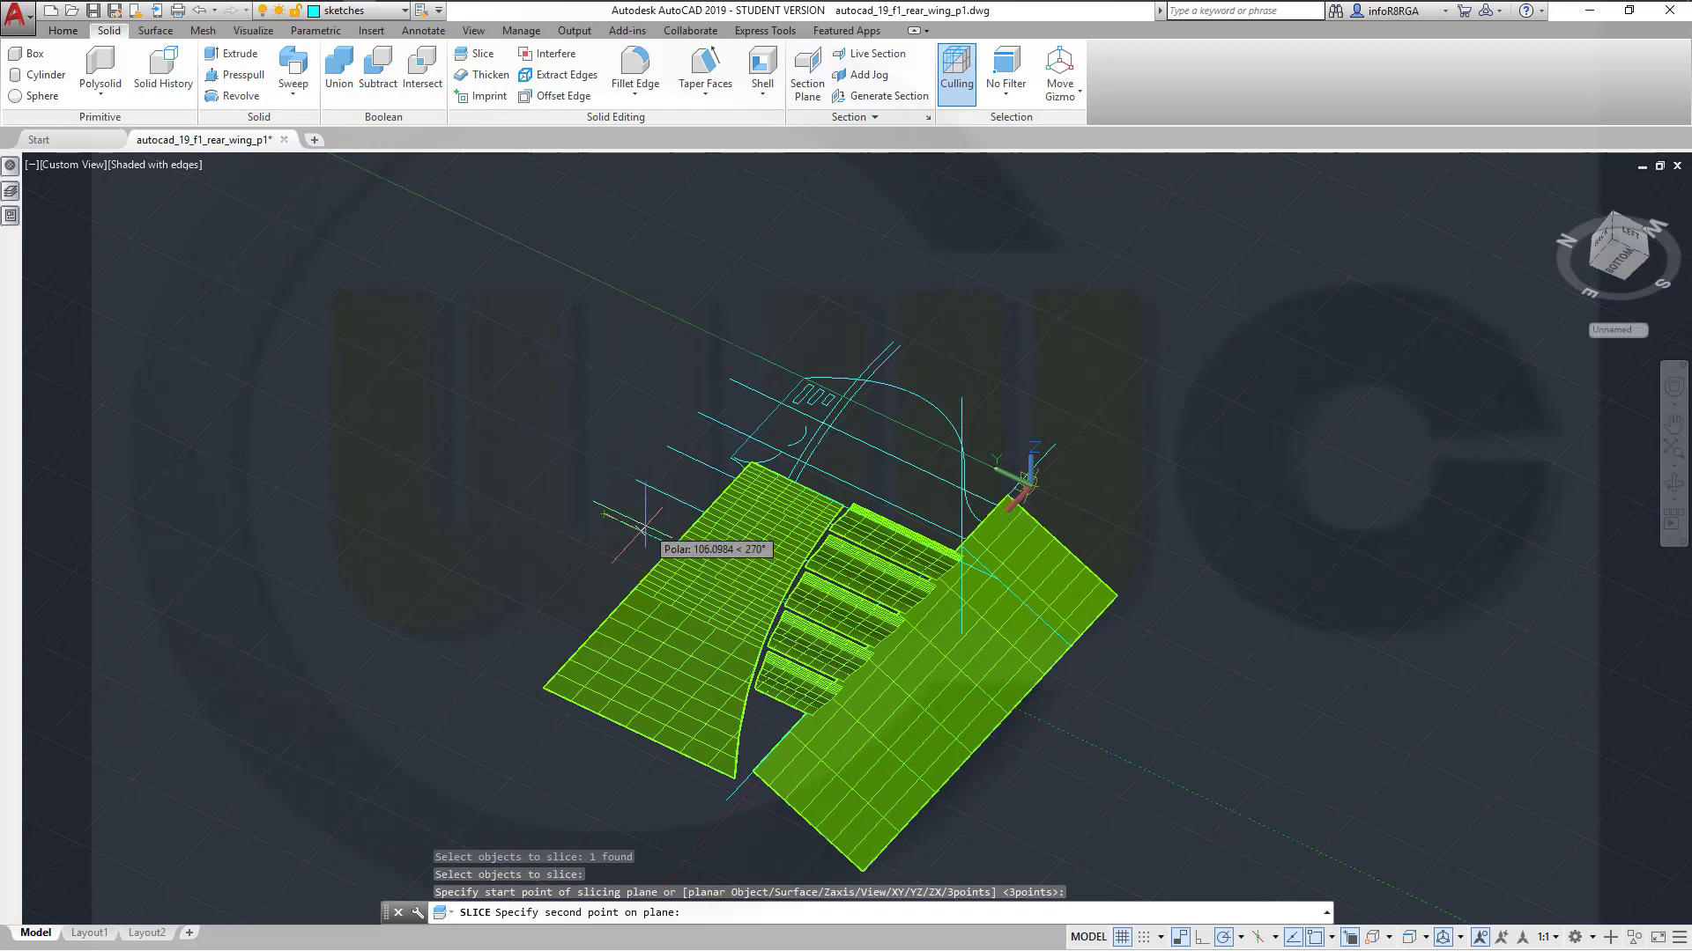
left_click(1082, 734)
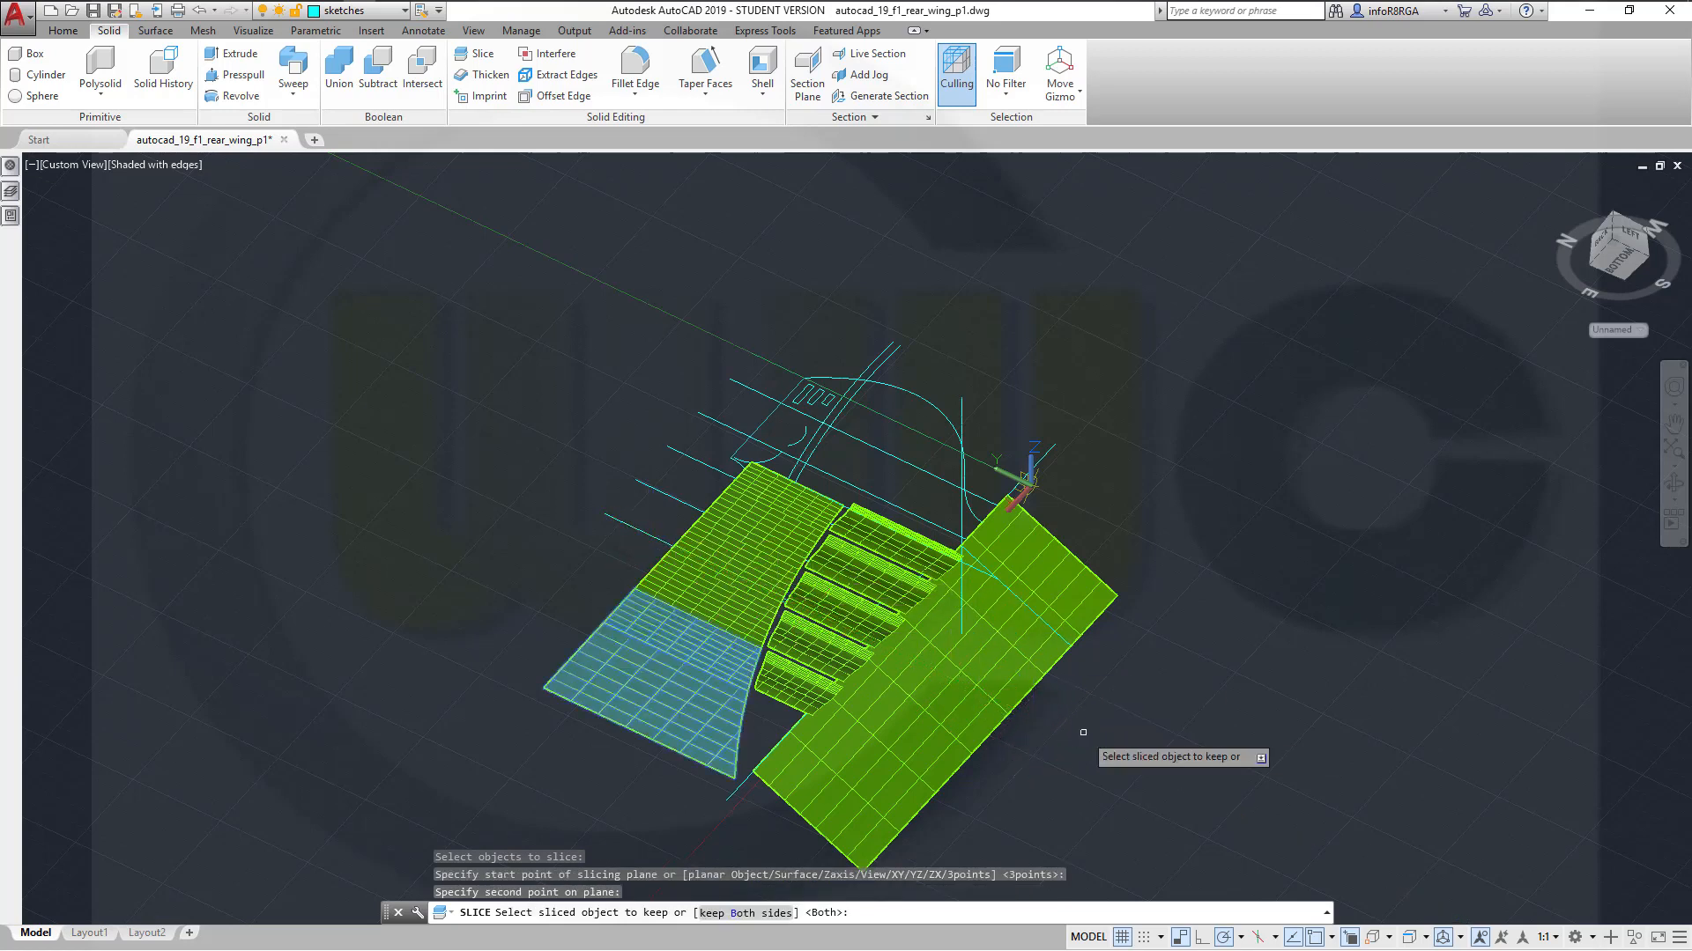
right_click(1191, 654)
left_click(1247, 712)
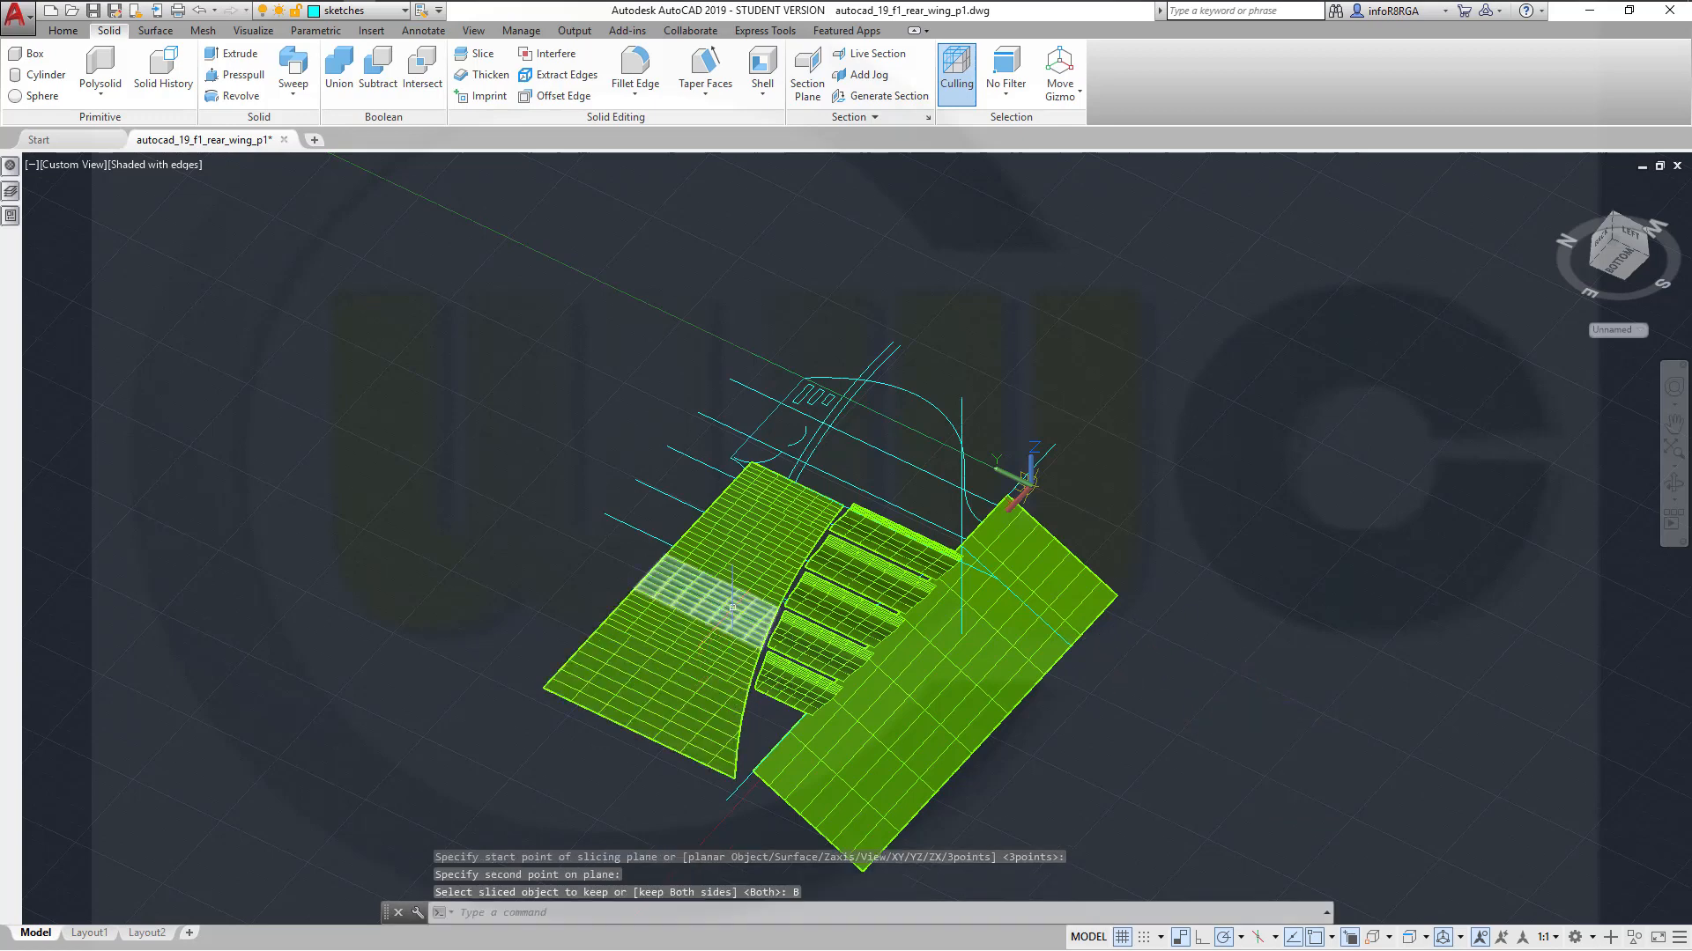
Turn on layer 0 to show the hidden wing surfaces
middle_click_drag(1186, 641, 956, 401, "shift")
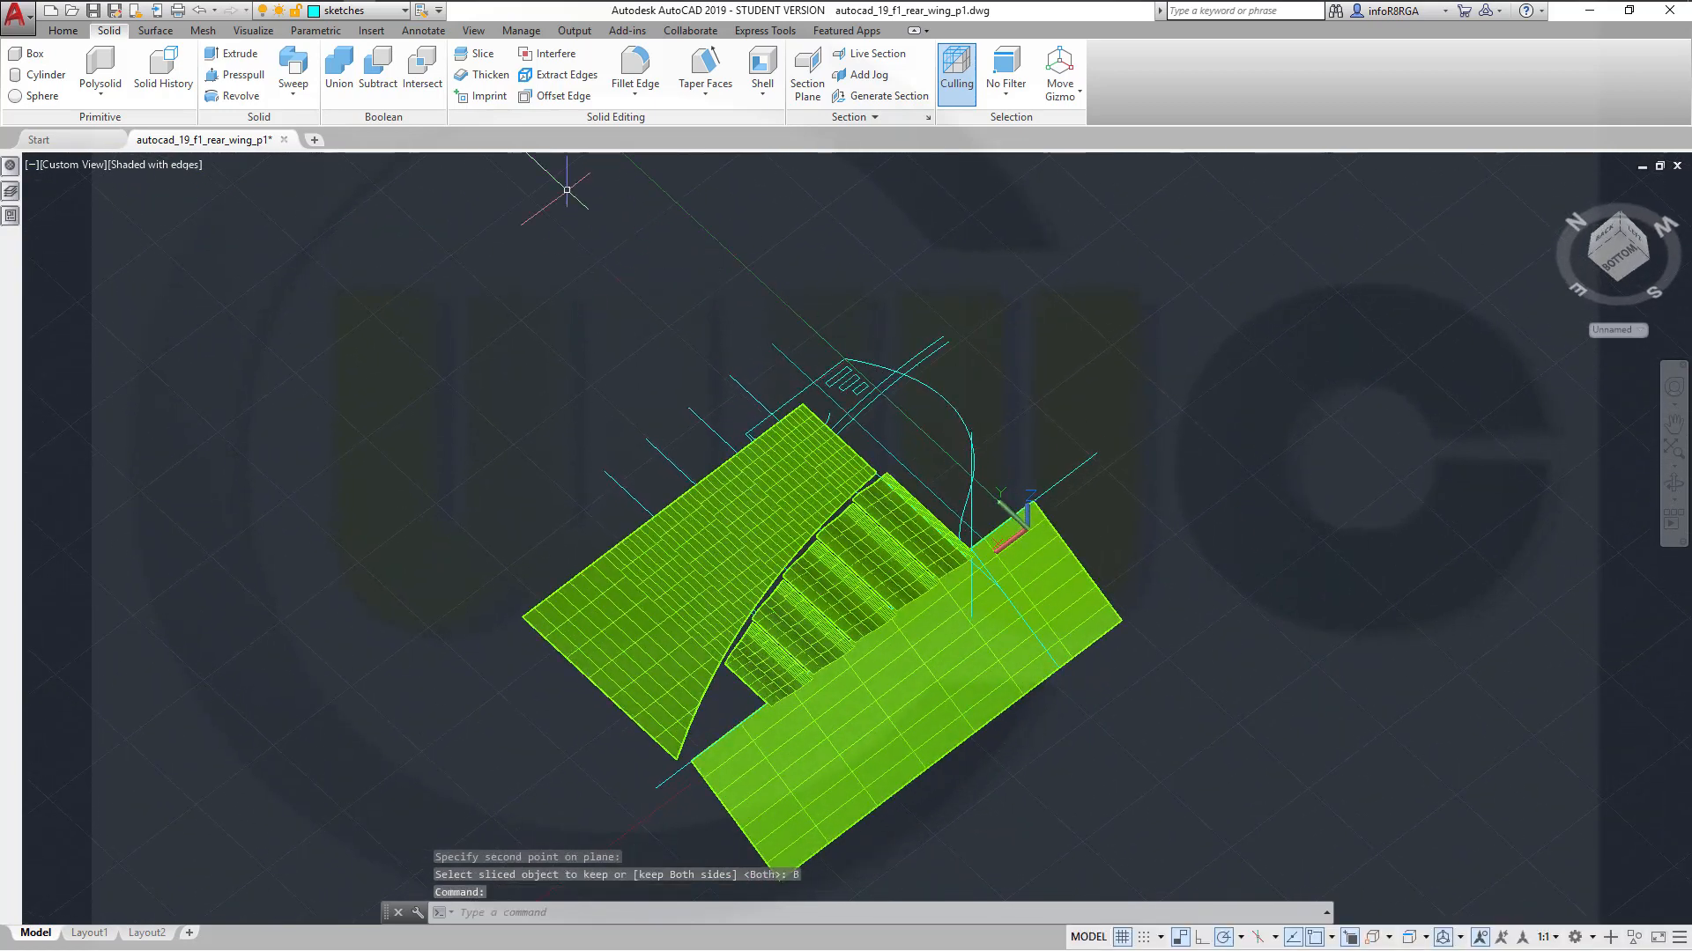
left_click(404, 10)
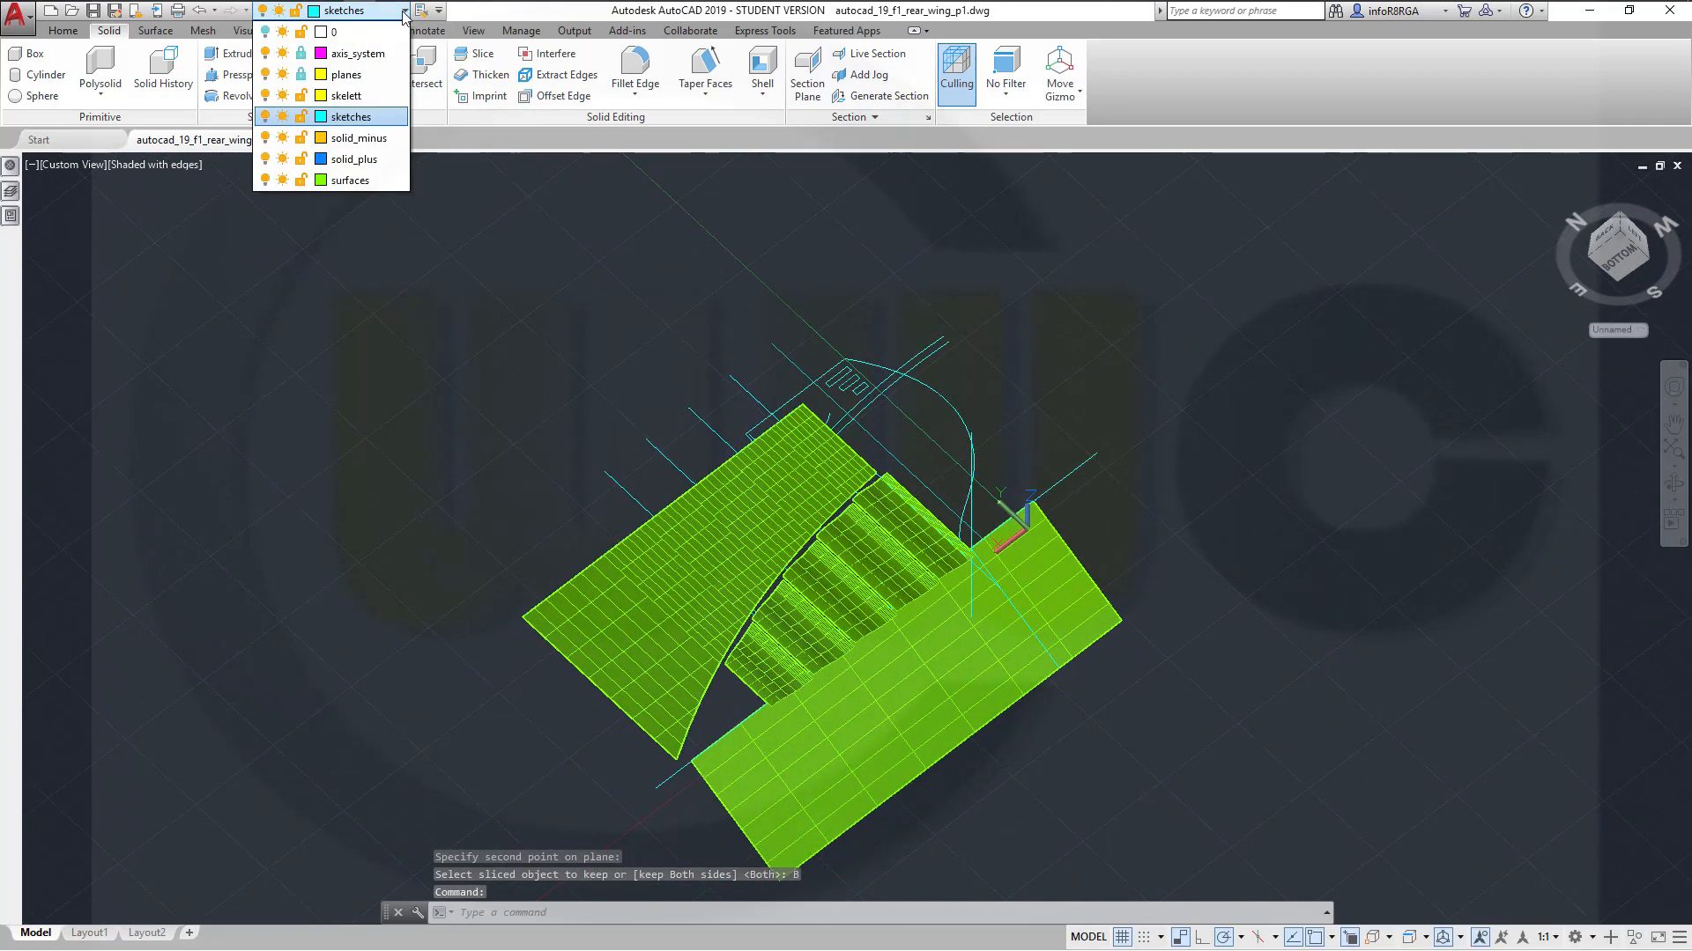
left_click(264, 33)
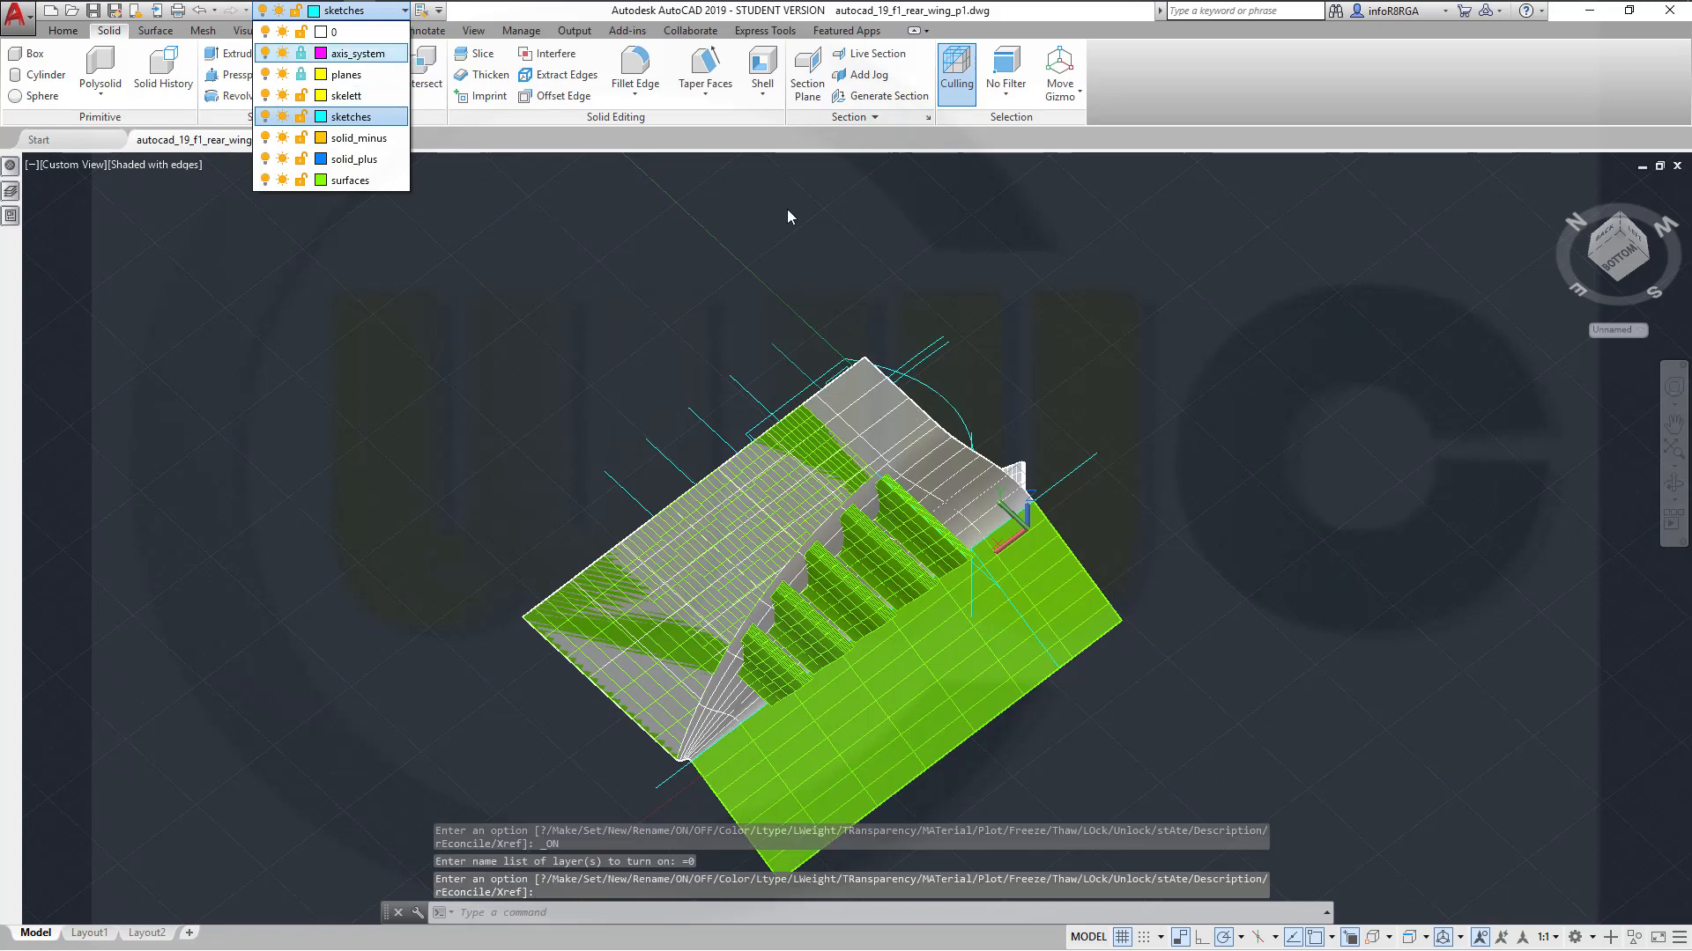
Move the large flat surface beside the curved one from layer 0 to the surfaces layer, and make surfaces the current layer
left_click(947, 396)
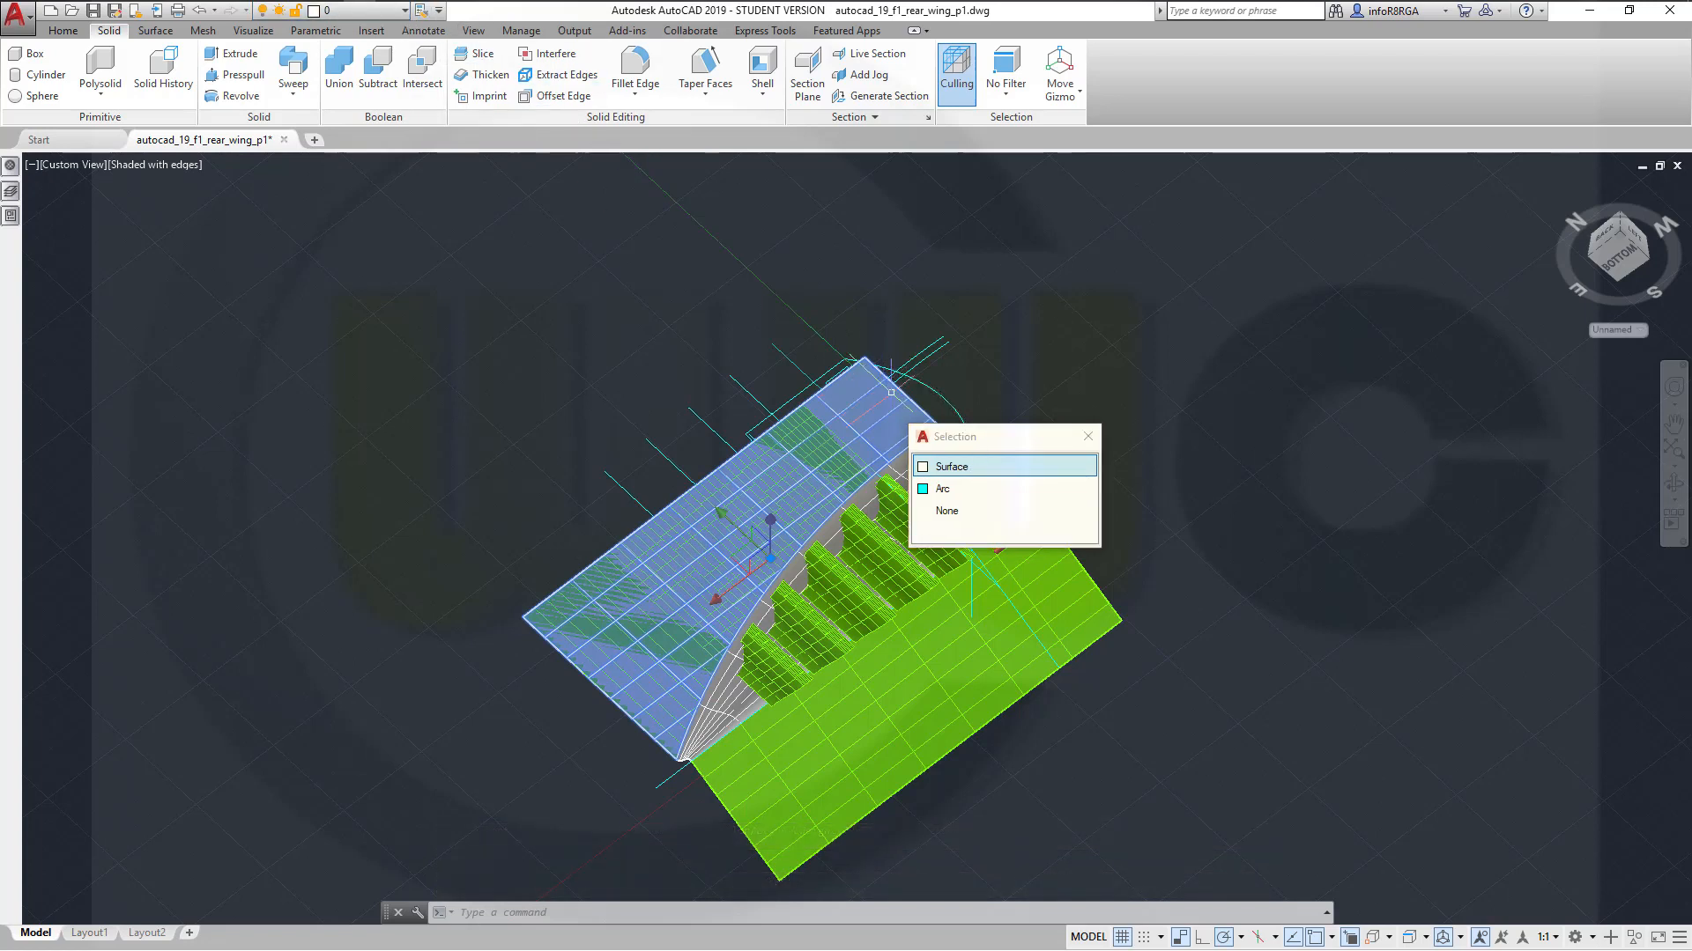
left_click(956, 467)
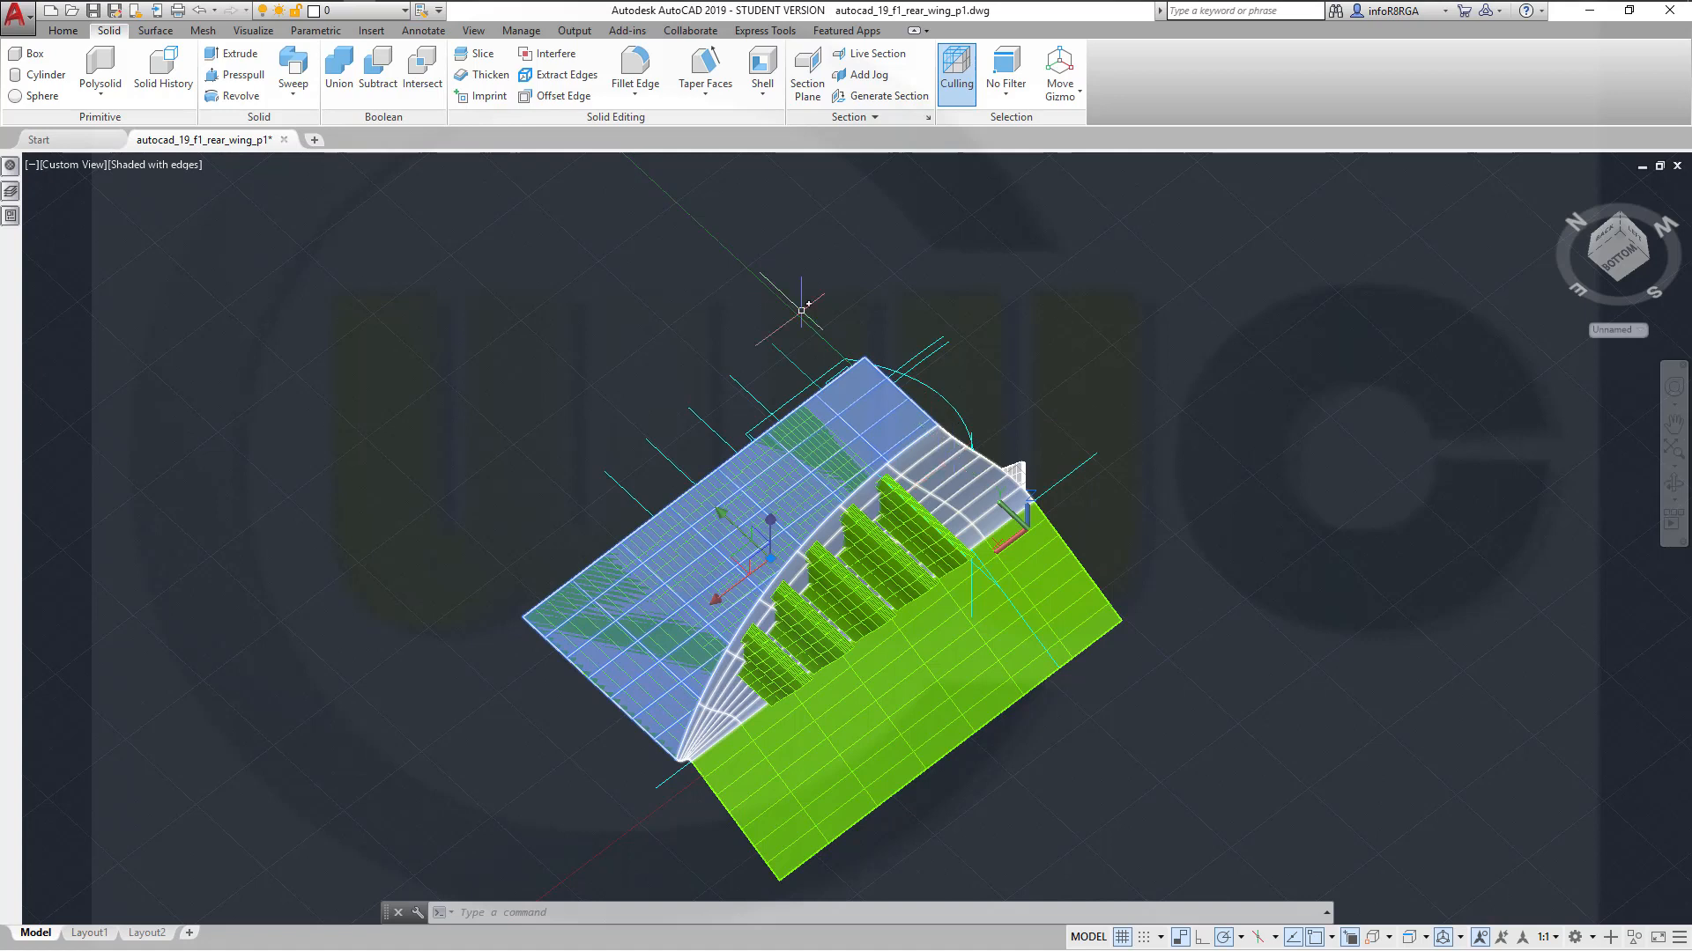
left_click(404, 11)
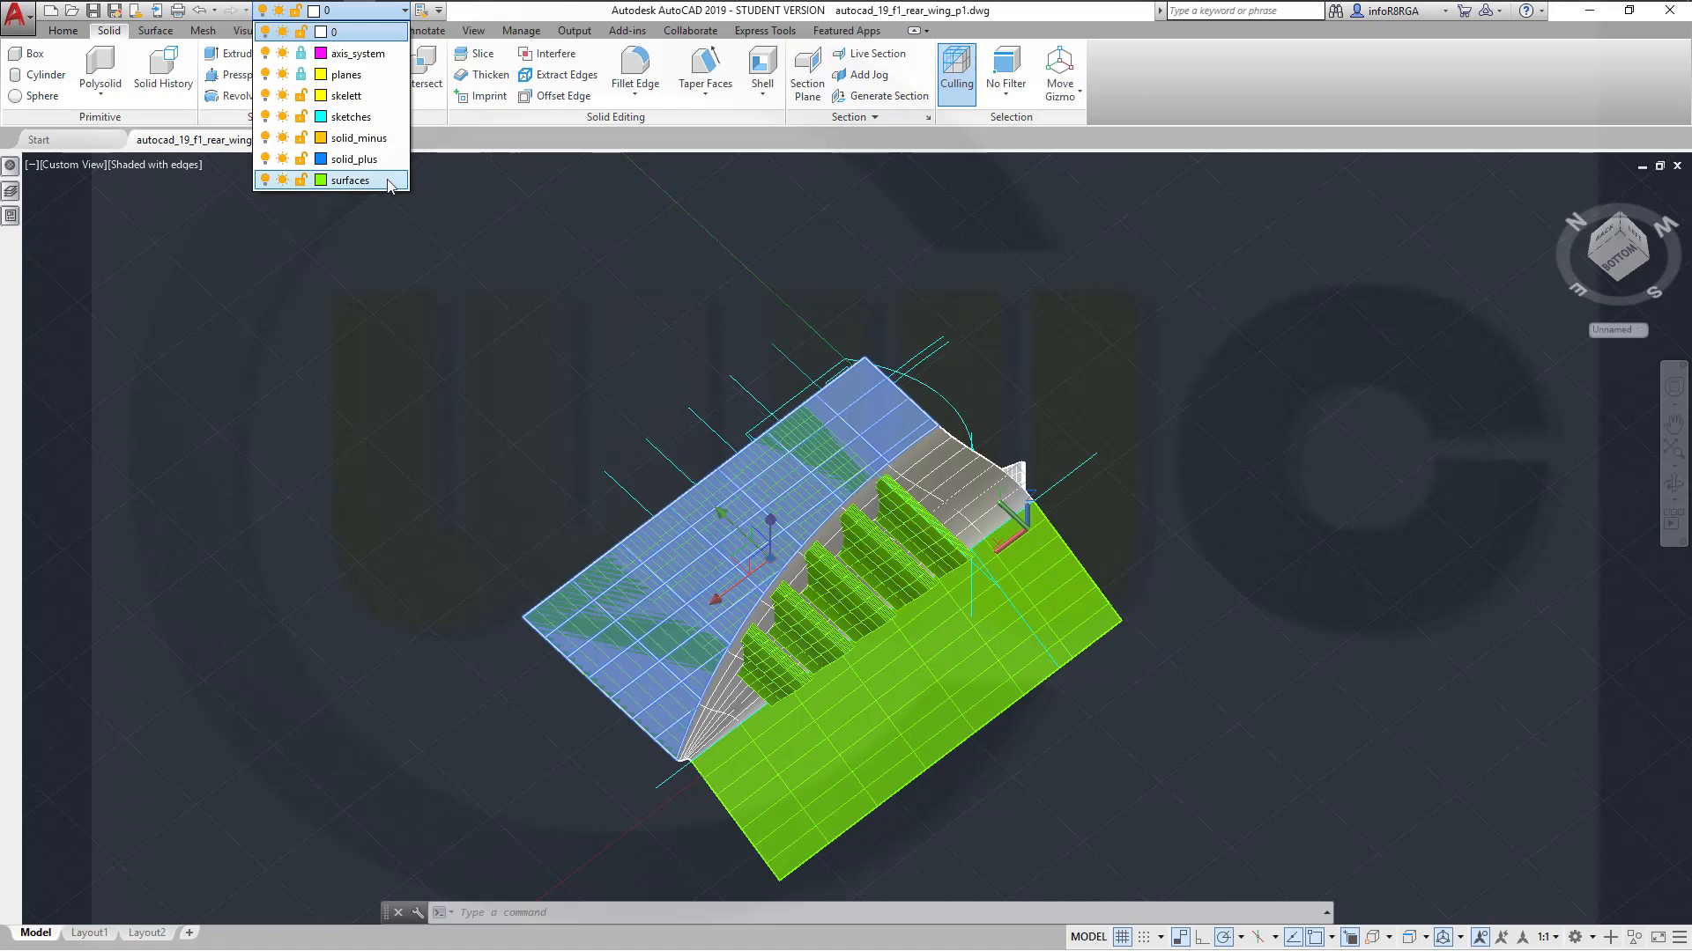
left_click(389, 182)
key("Escape")
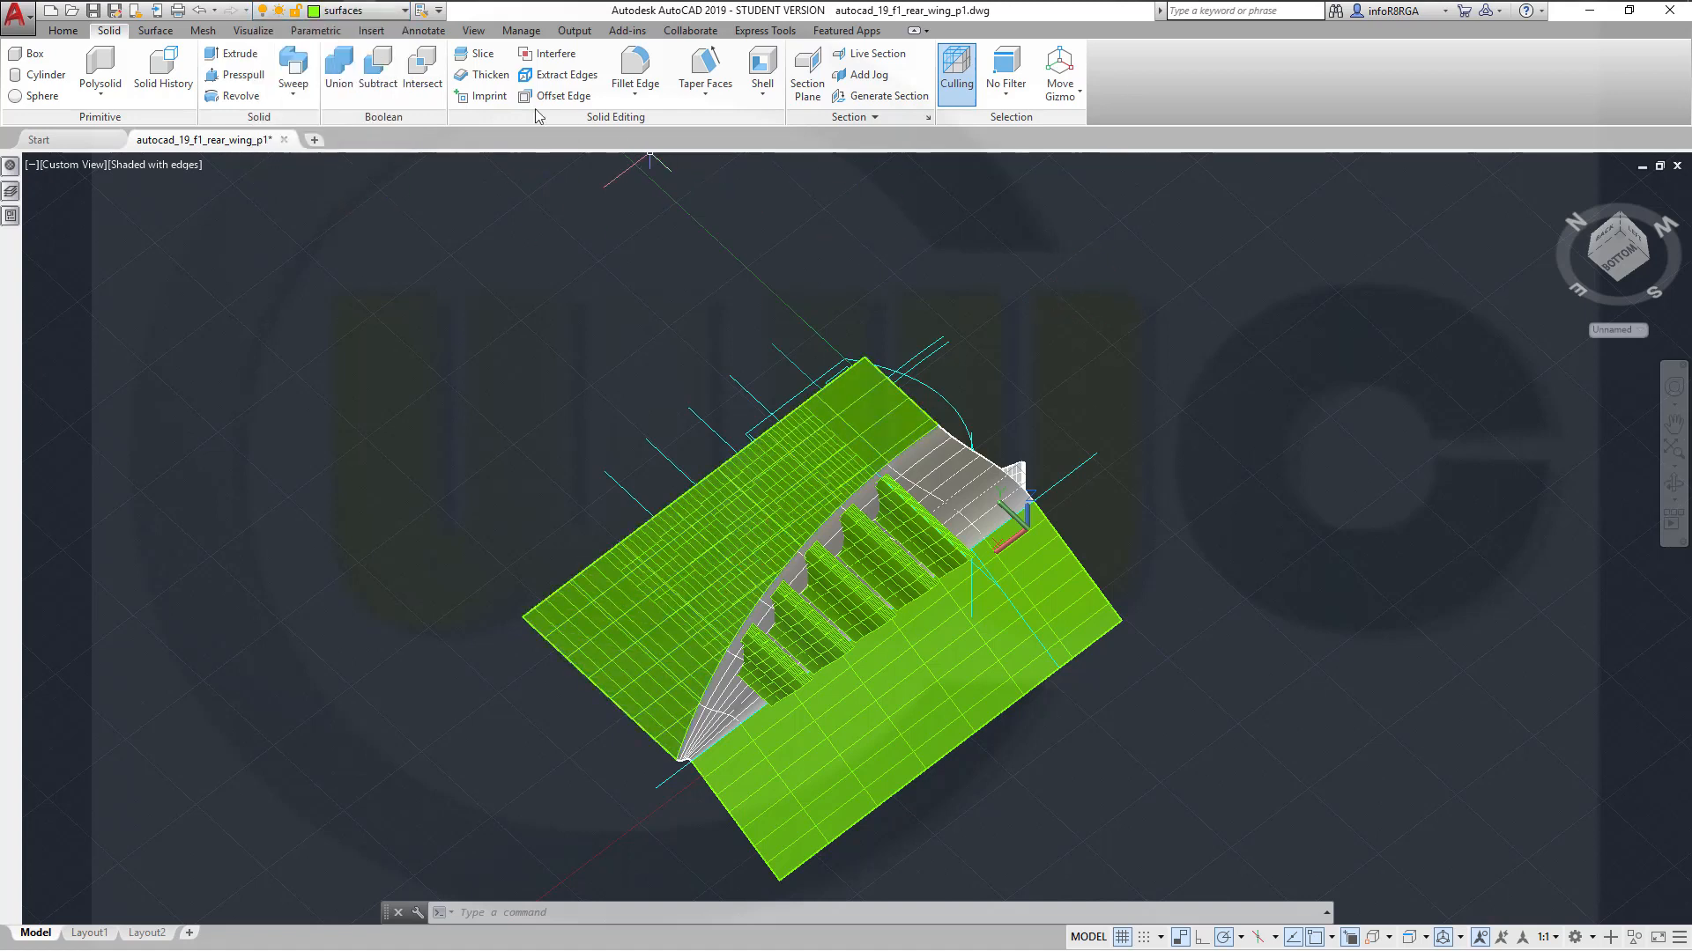
left_click(406, 11)
left_click(389, 179)
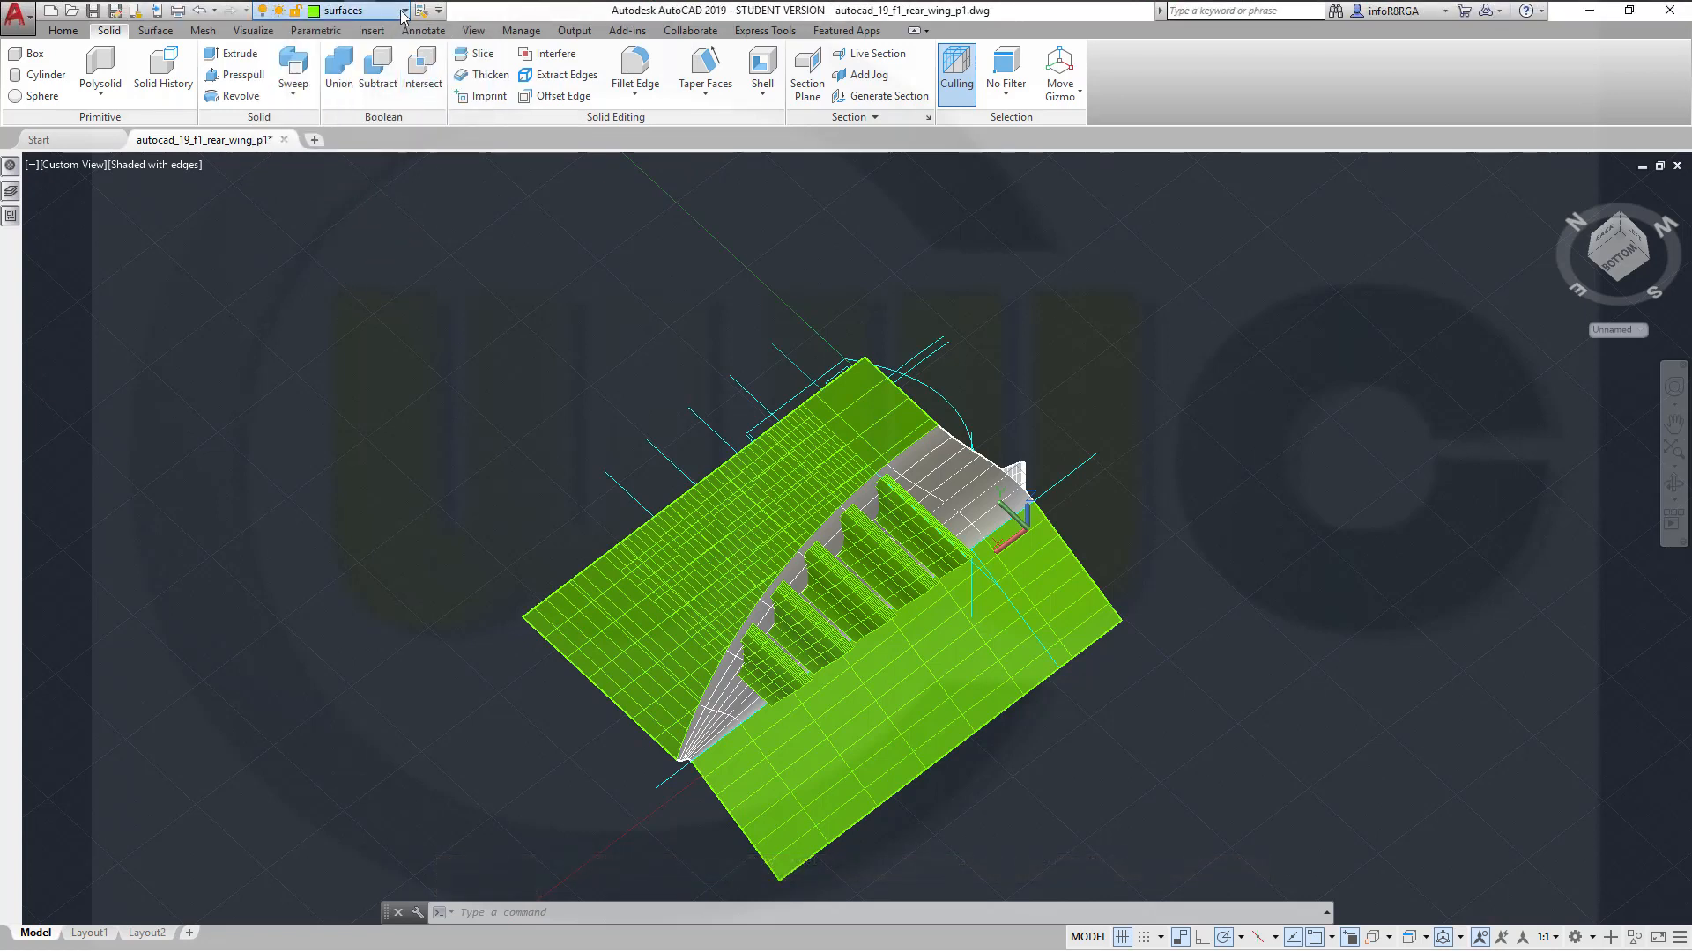
Turn off layer 0 to hide the curved wing surfaces
left_click(402, 15)
left_click(264, 32)
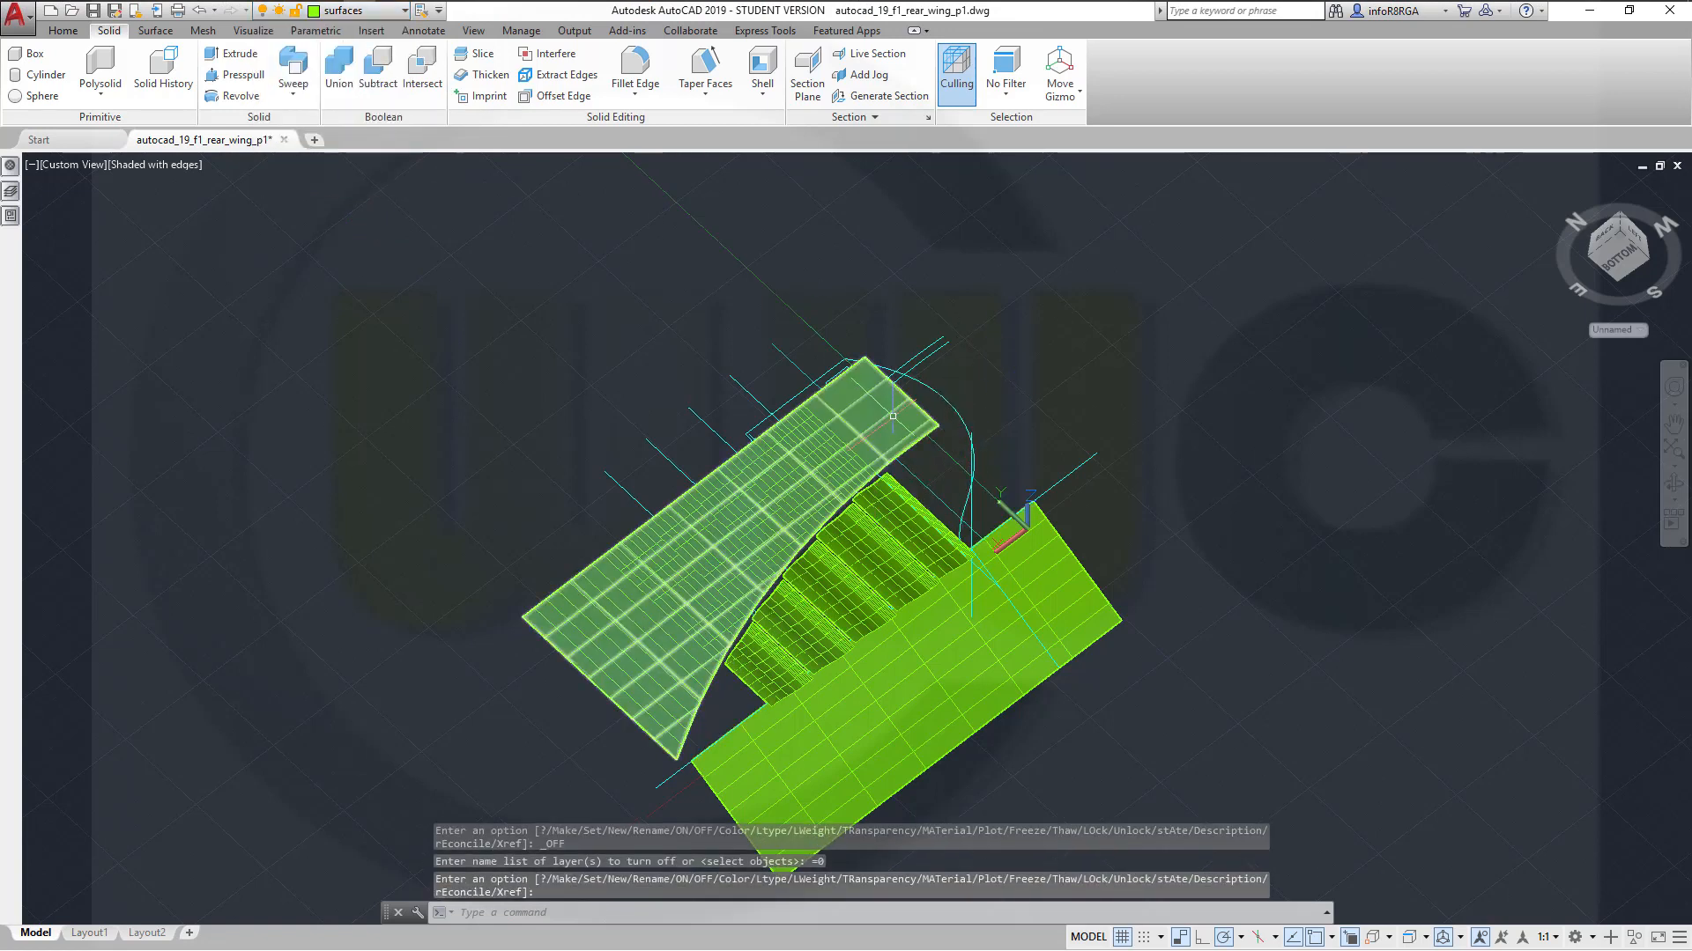
Extrude the parallel sketch line nearest the origin downward as a vertical surface passing through the flat wing surfaces
middle_click_drag(1160, 491, 1227, 611, "shift")
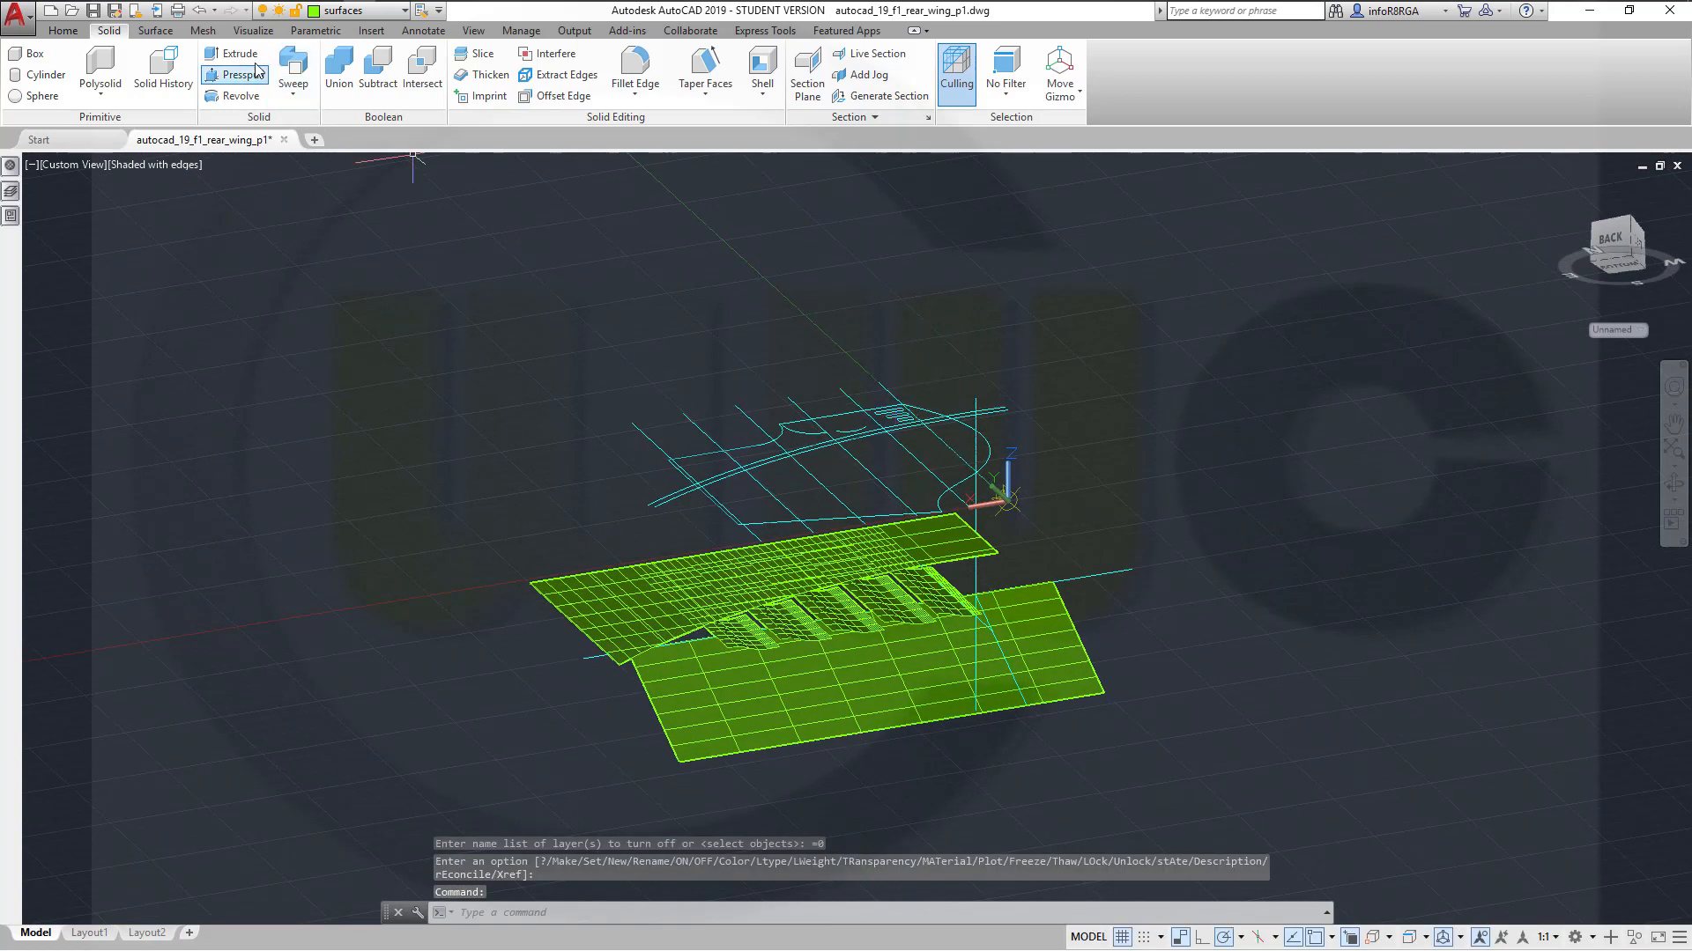
left_click(155, 31)
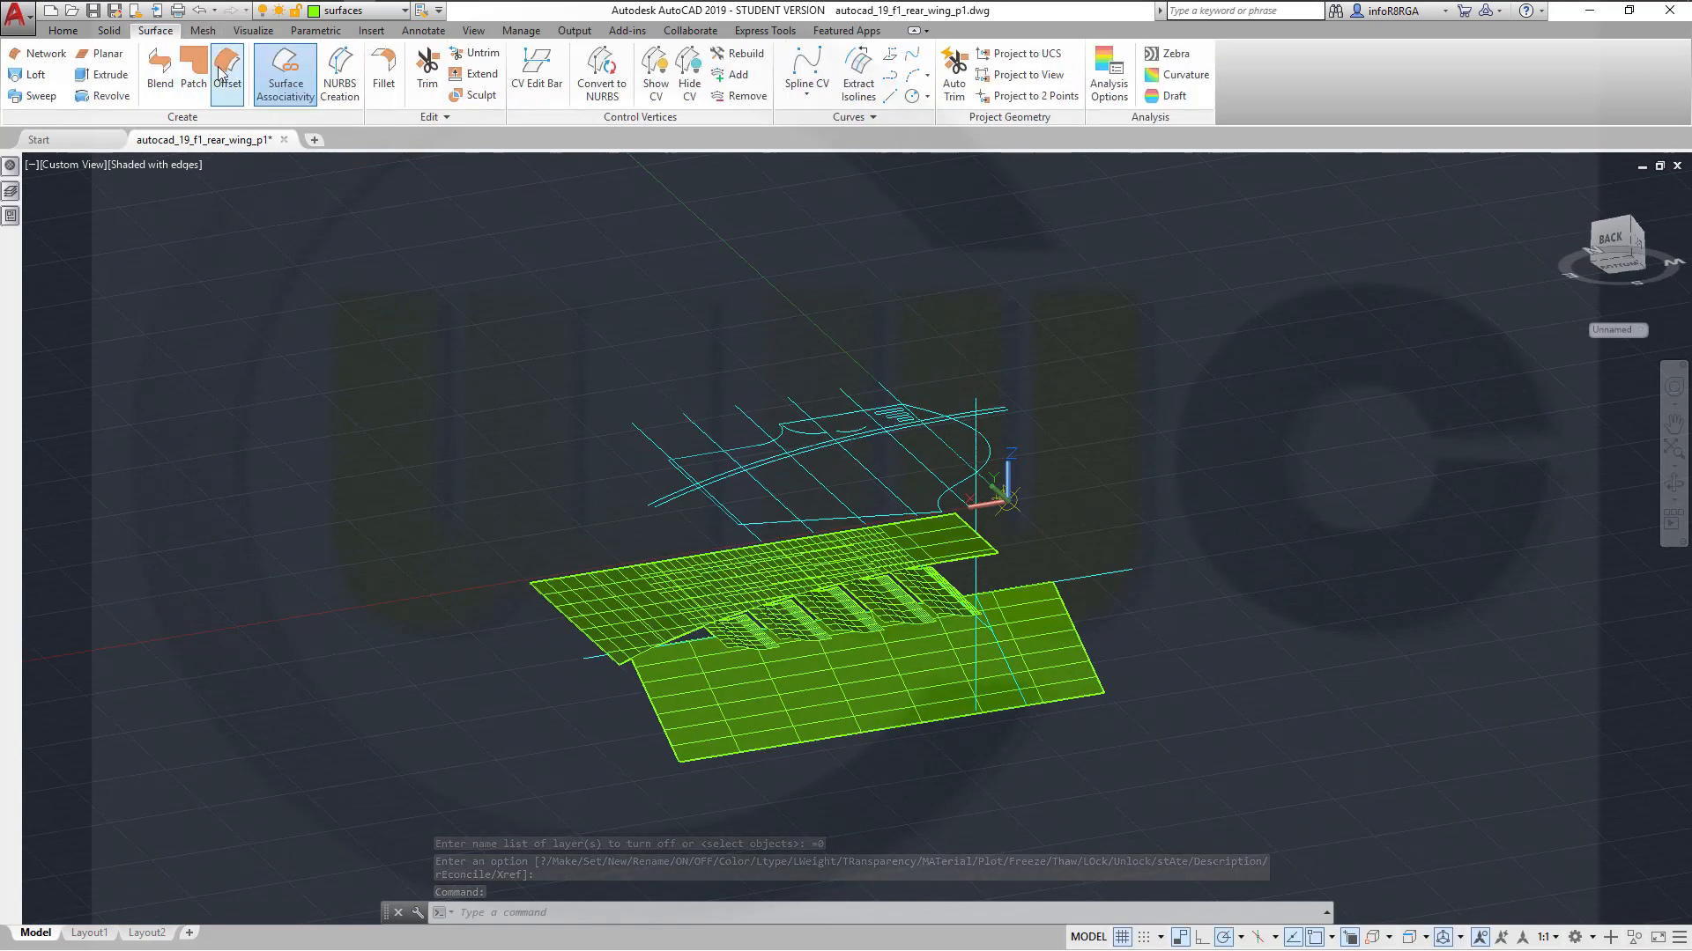
left_click(122, 84)
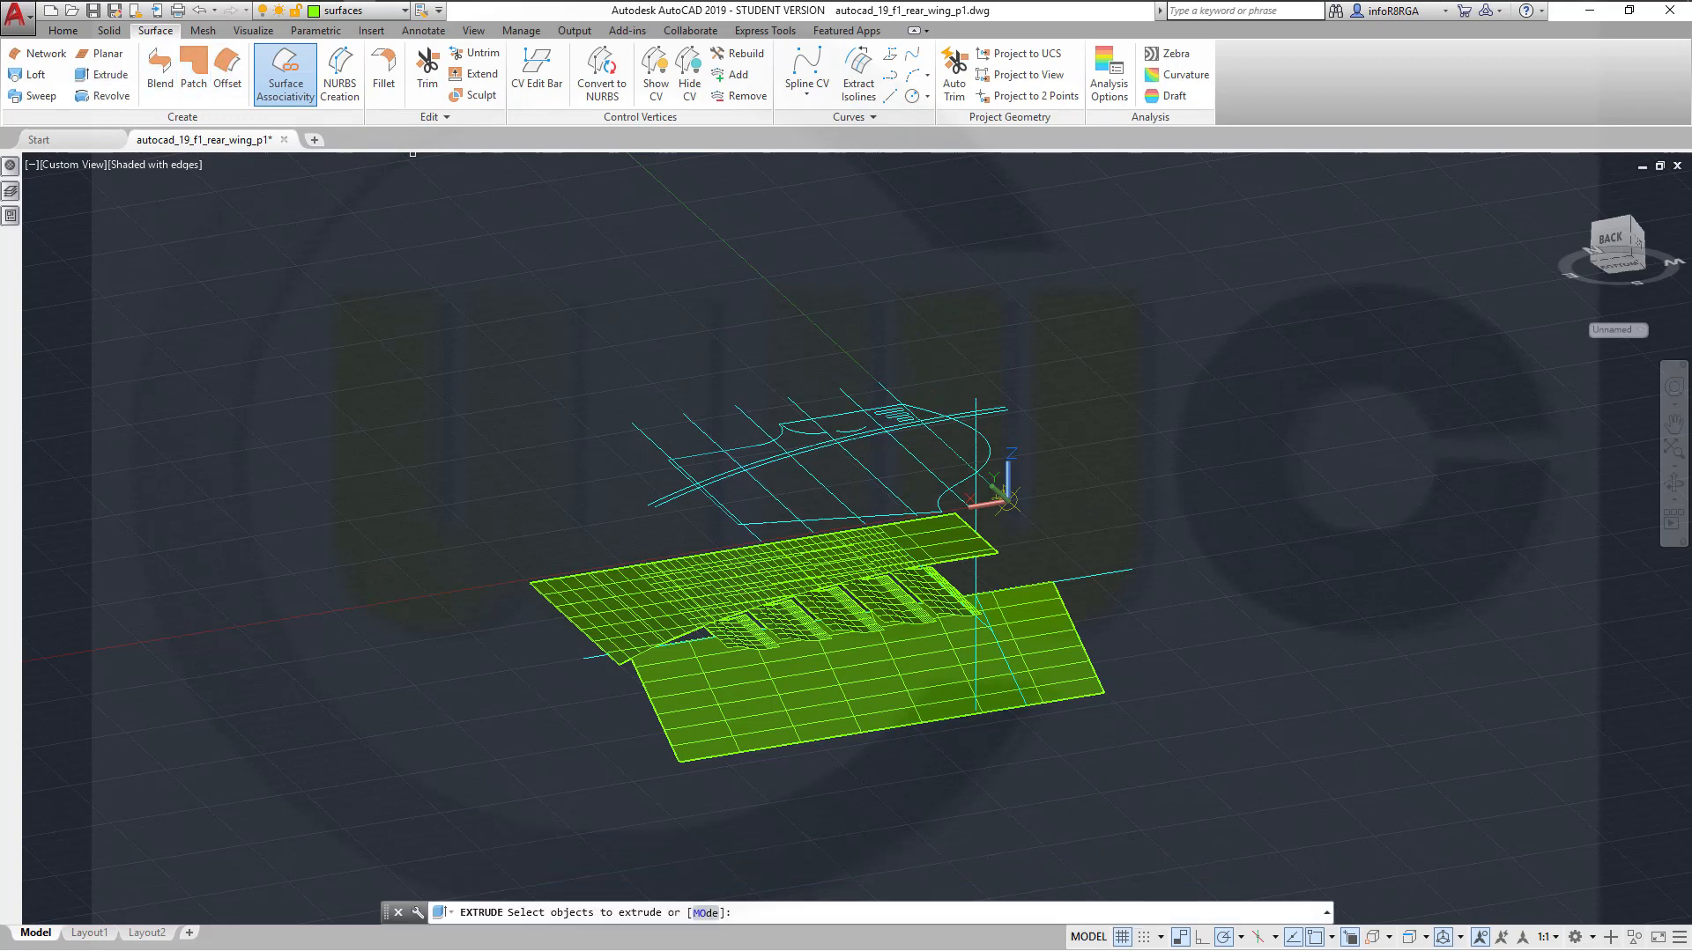
left_click(894, 396)
right_click(1001, 339)
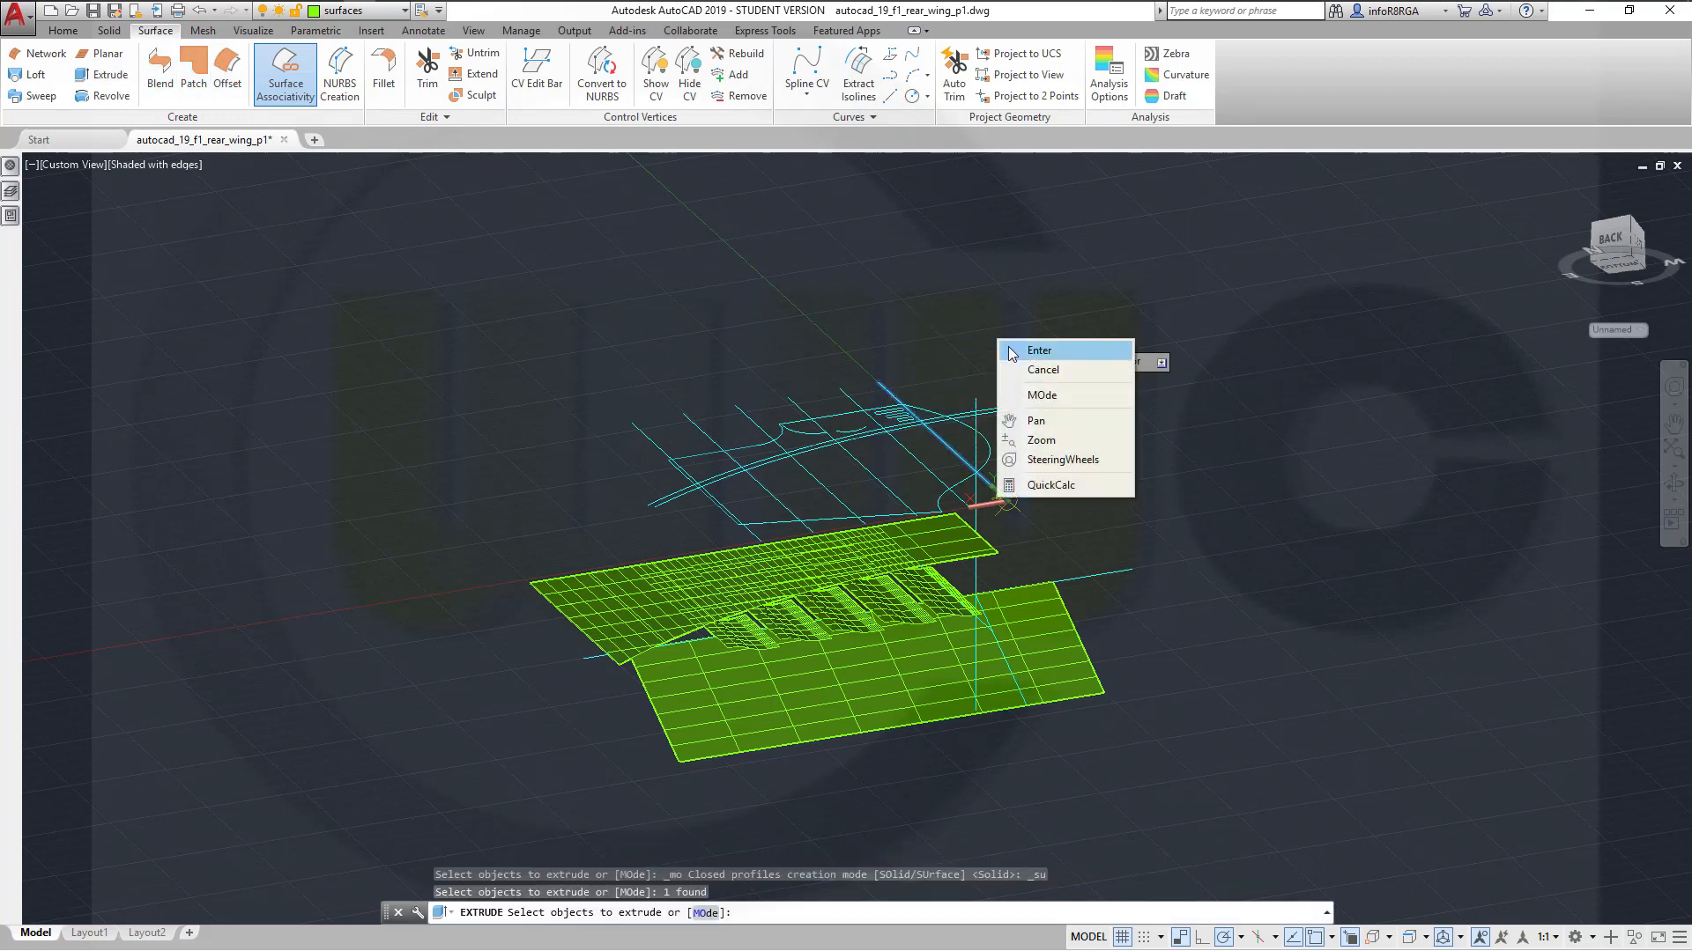
left_click(1015, 352)
left_click(872, 757)
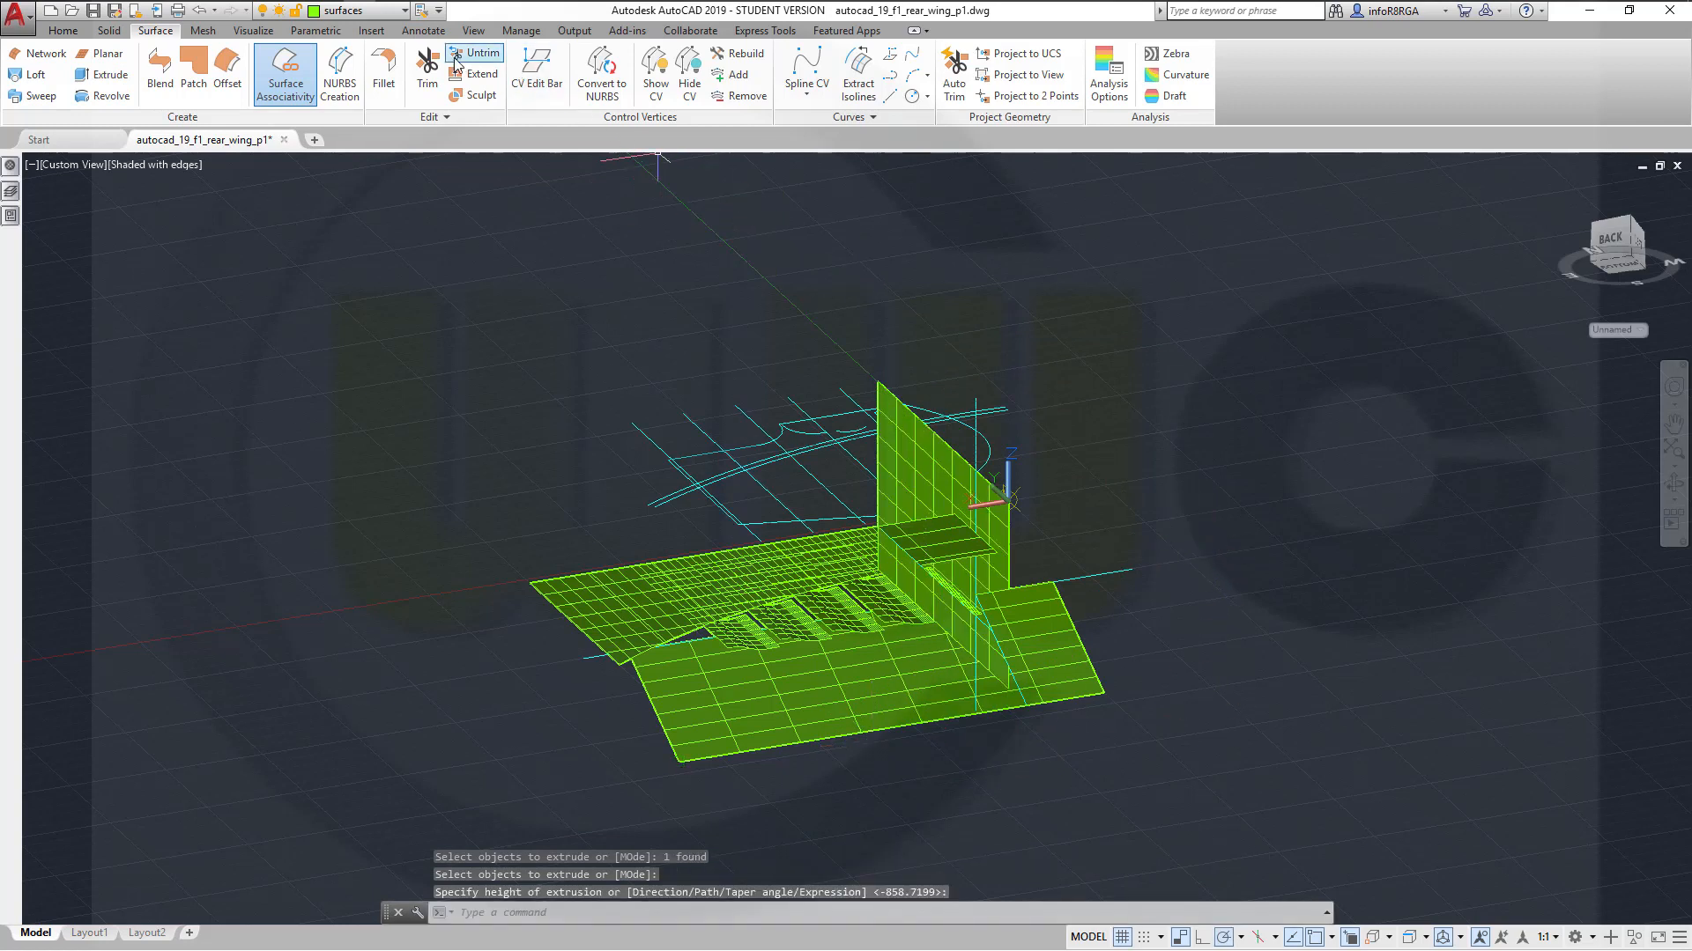
Trim the large flat surface with the curved edge at the extruded vertical surface, removing the area farther from the origin
left_click(431, 73)
left_click(961, 542)
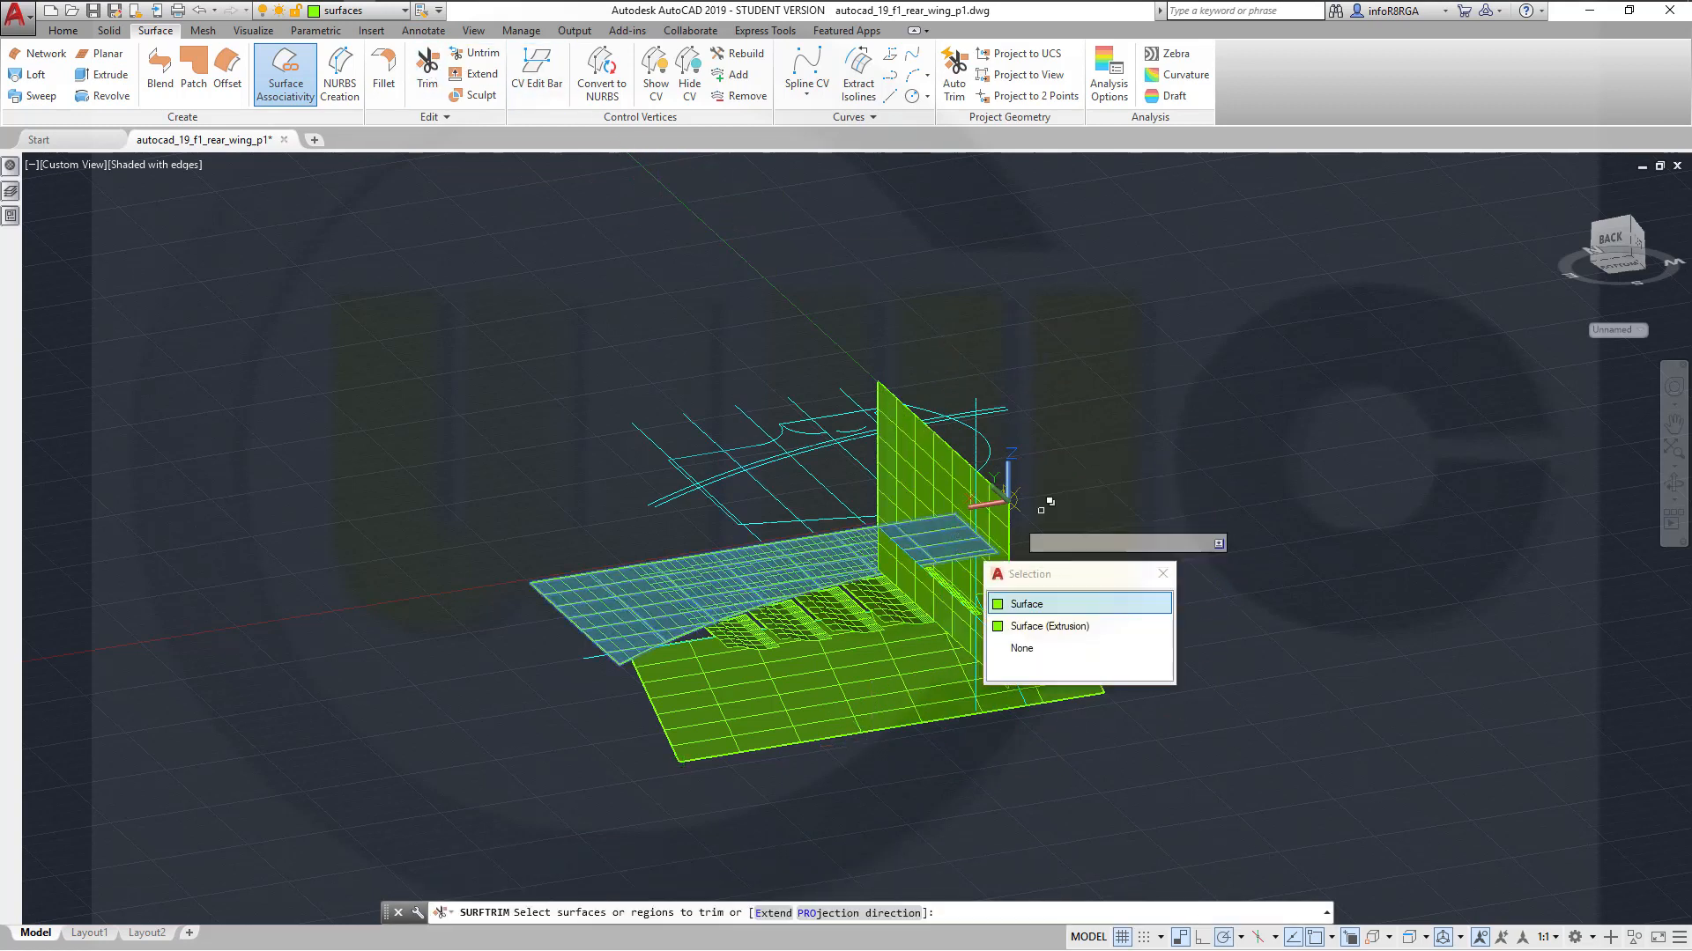
left_click(1026, 604)
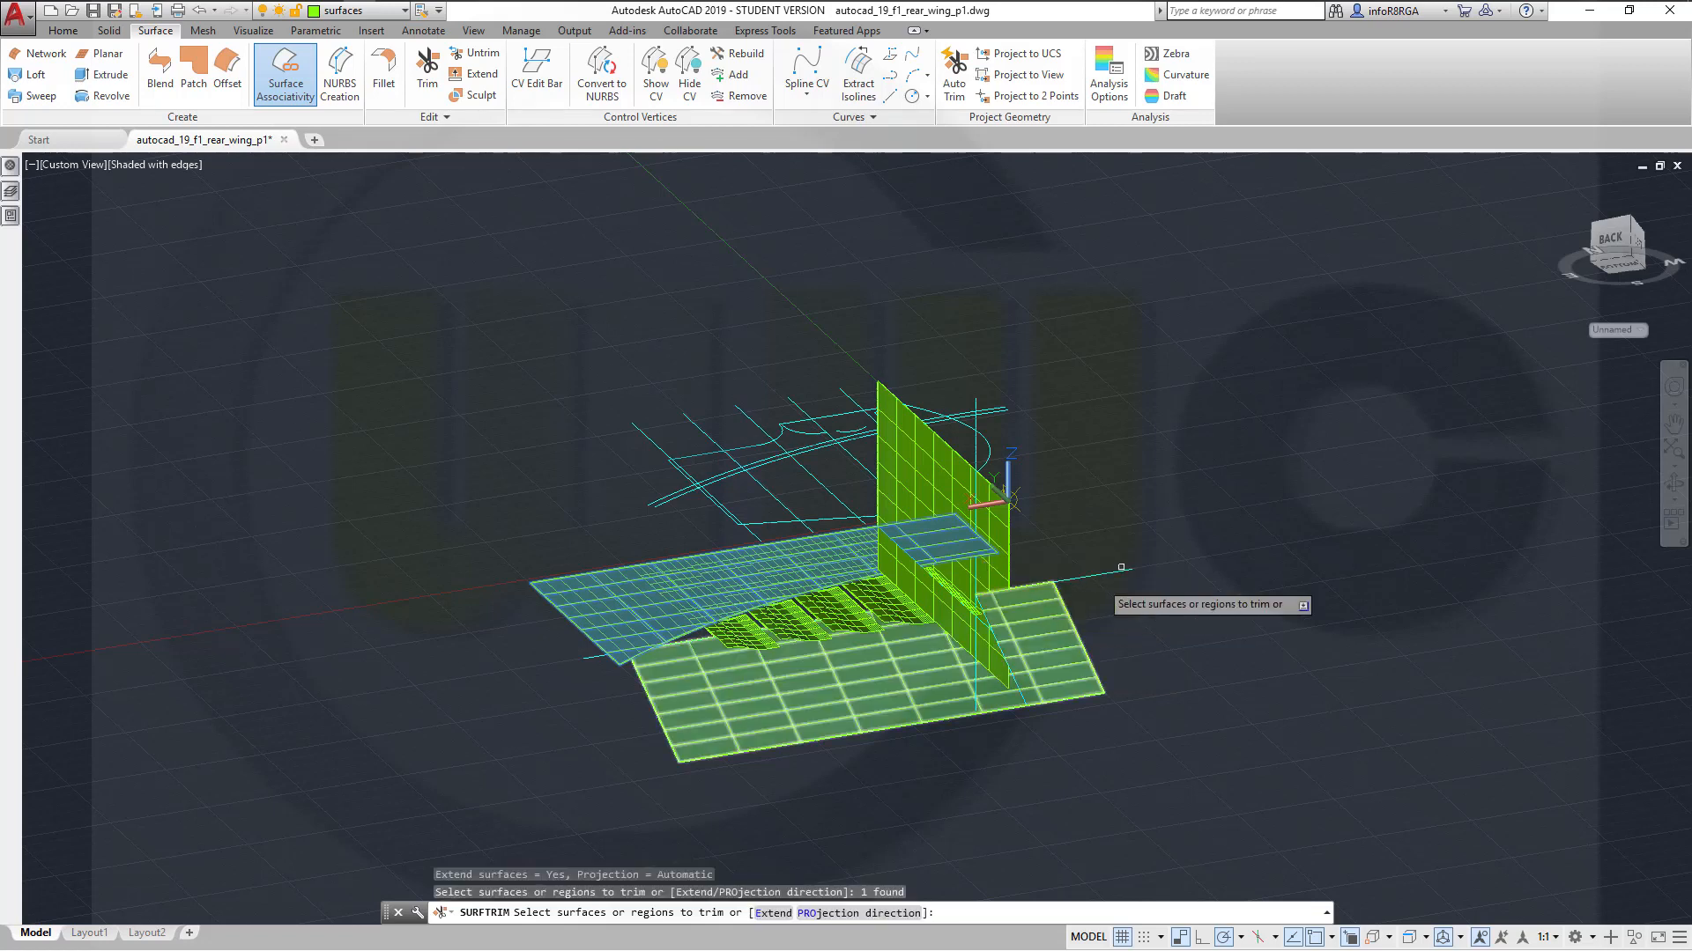
right_click(1220, 451)
left_click(1252, 467)
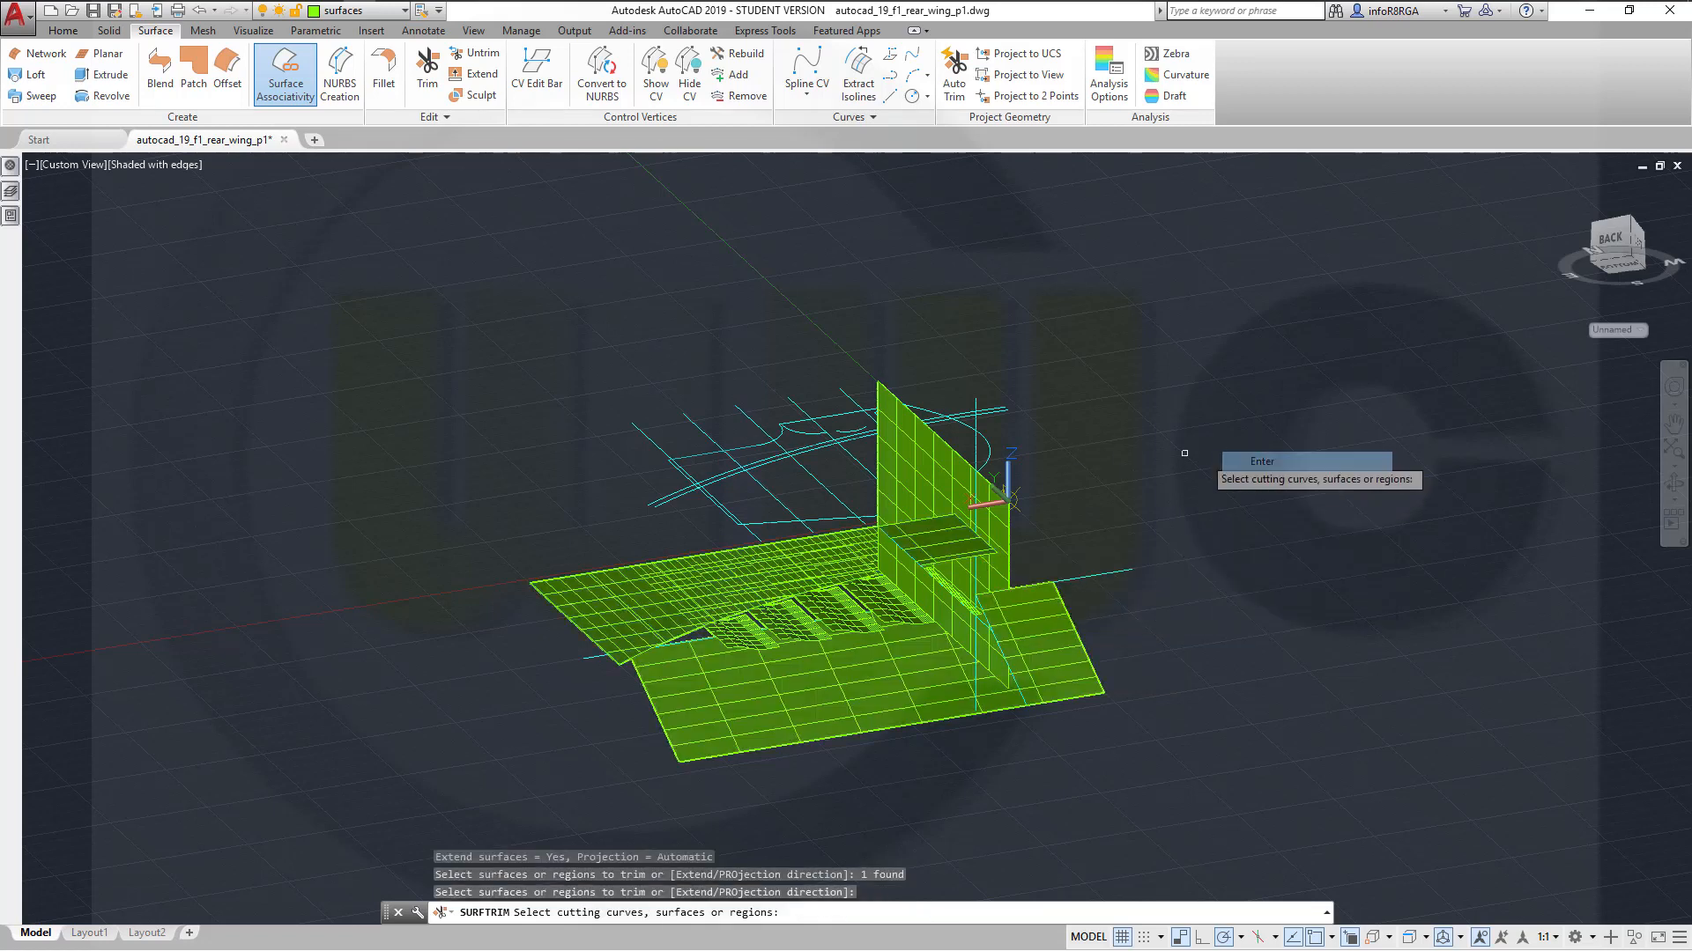
left_click(917, 456)
key("Return")
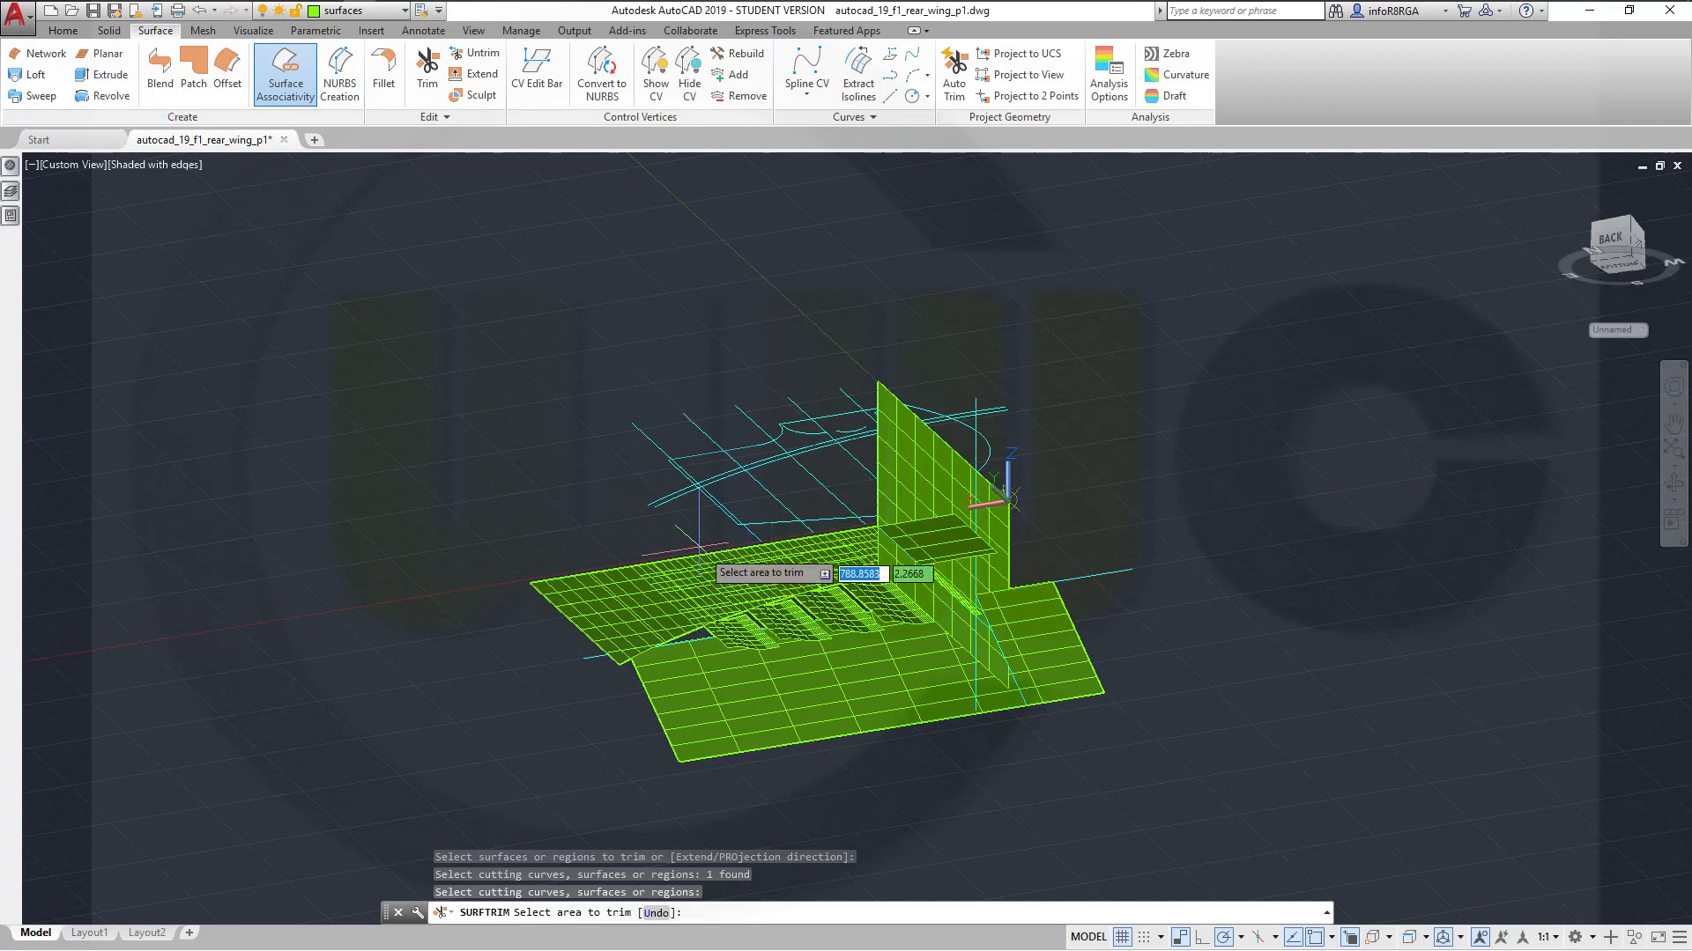
left_click(720, 582)
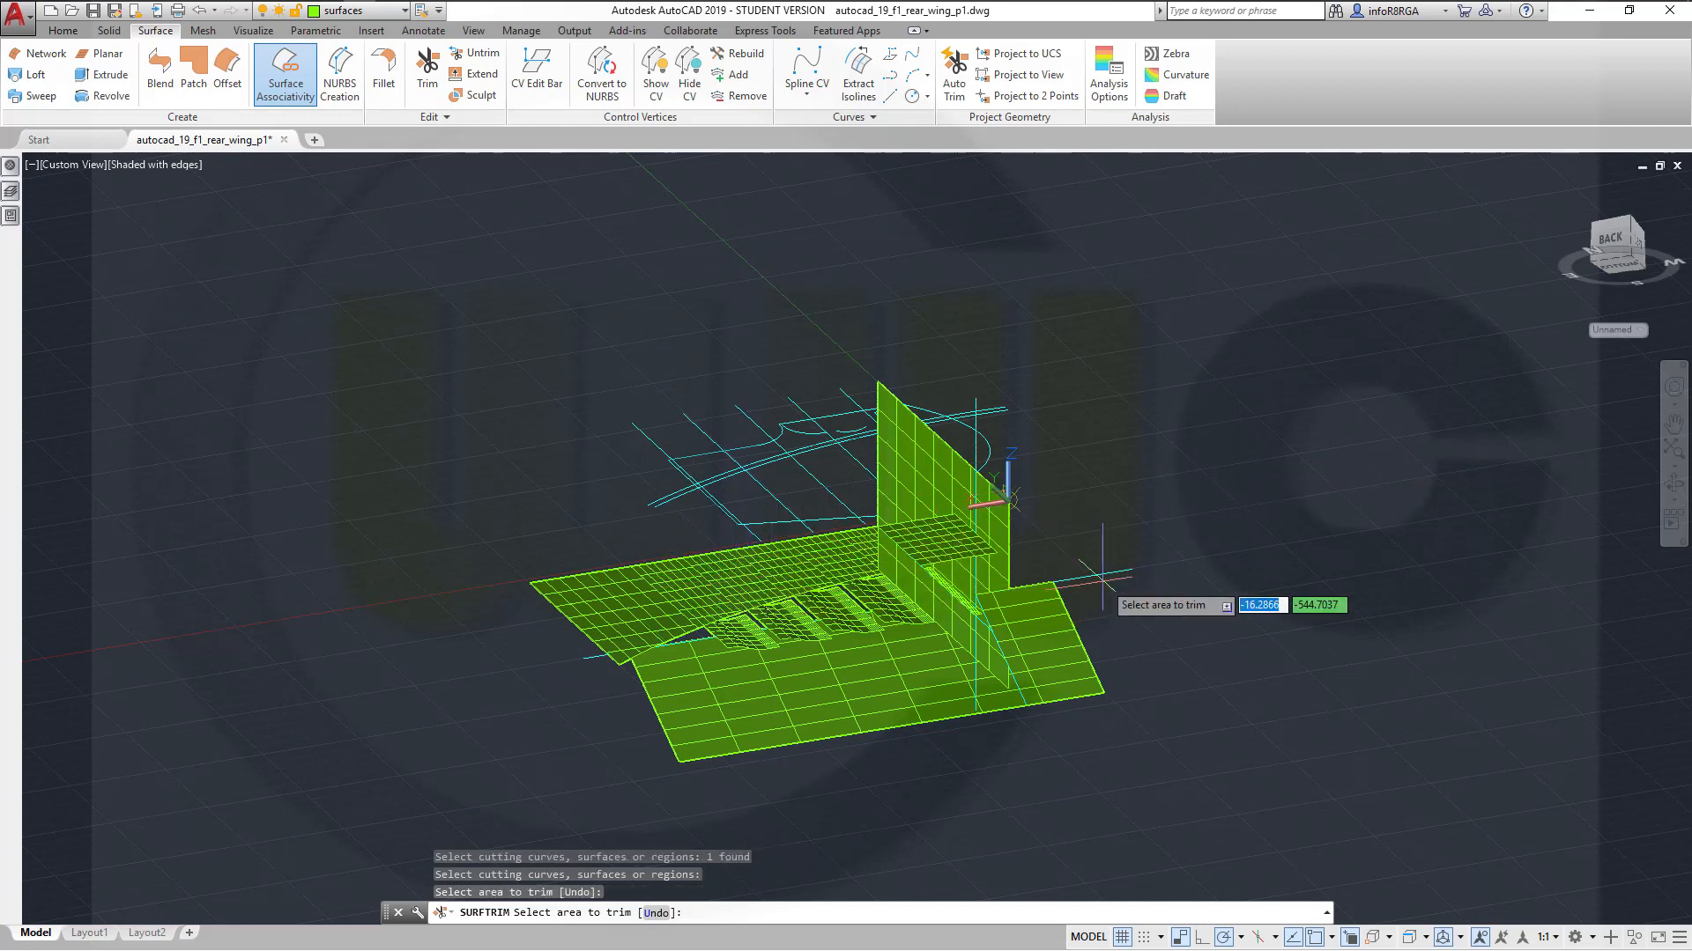
key("Return")
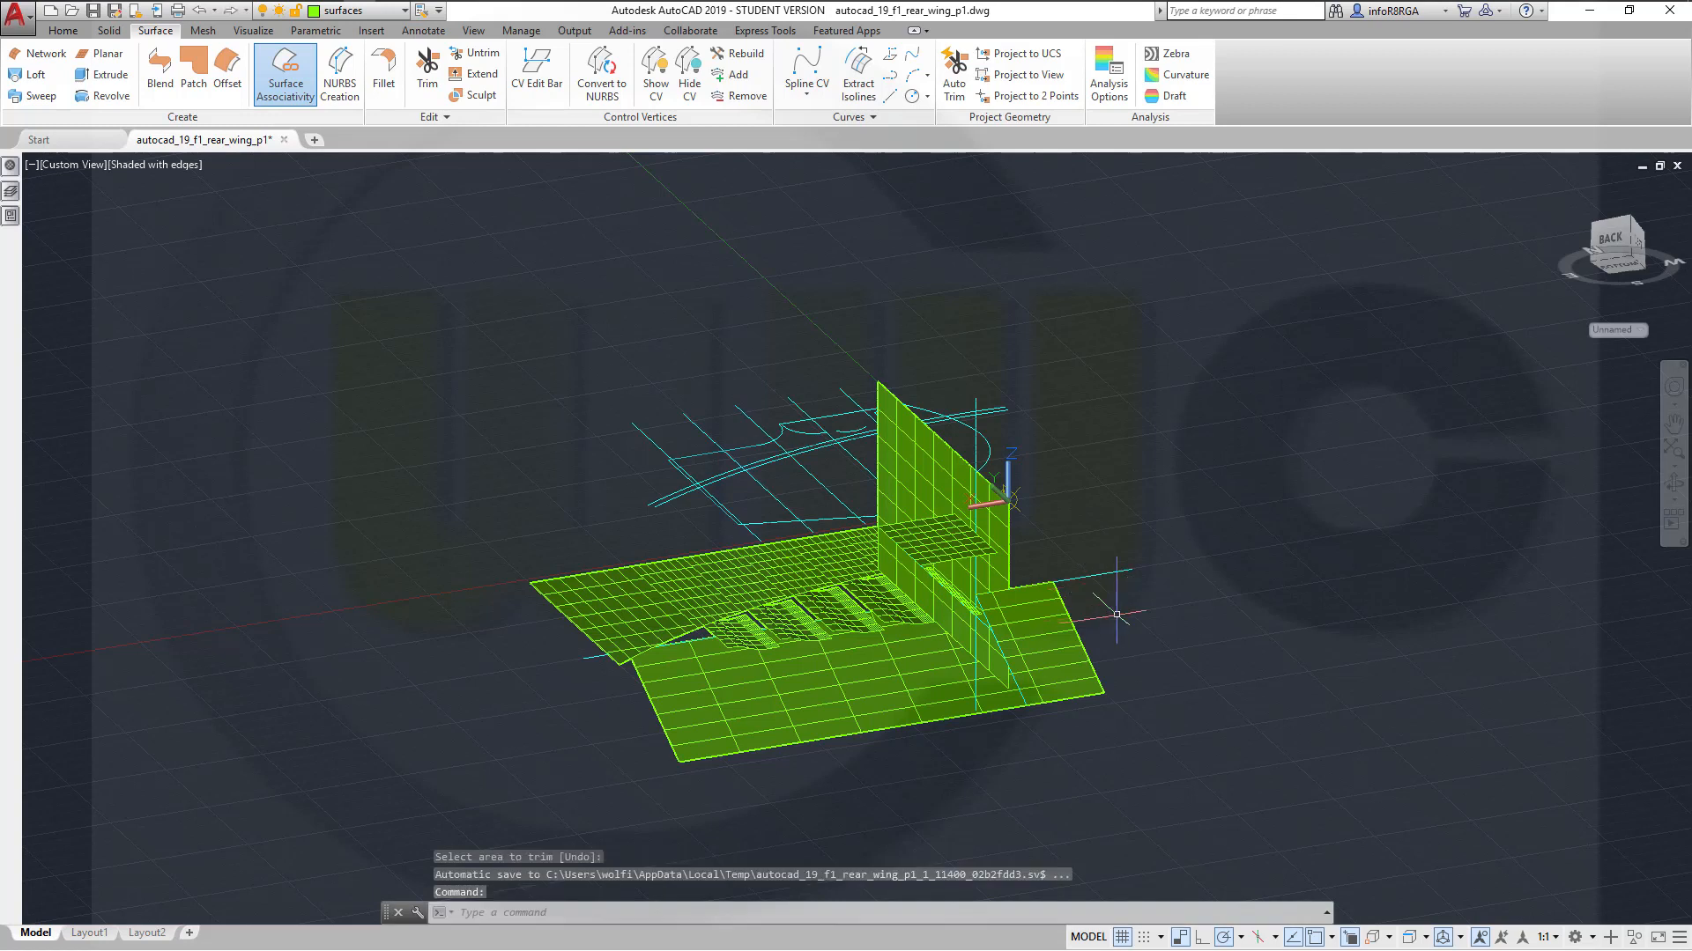
Delete the extruded vertical cutting surface
left_click(957, 485)
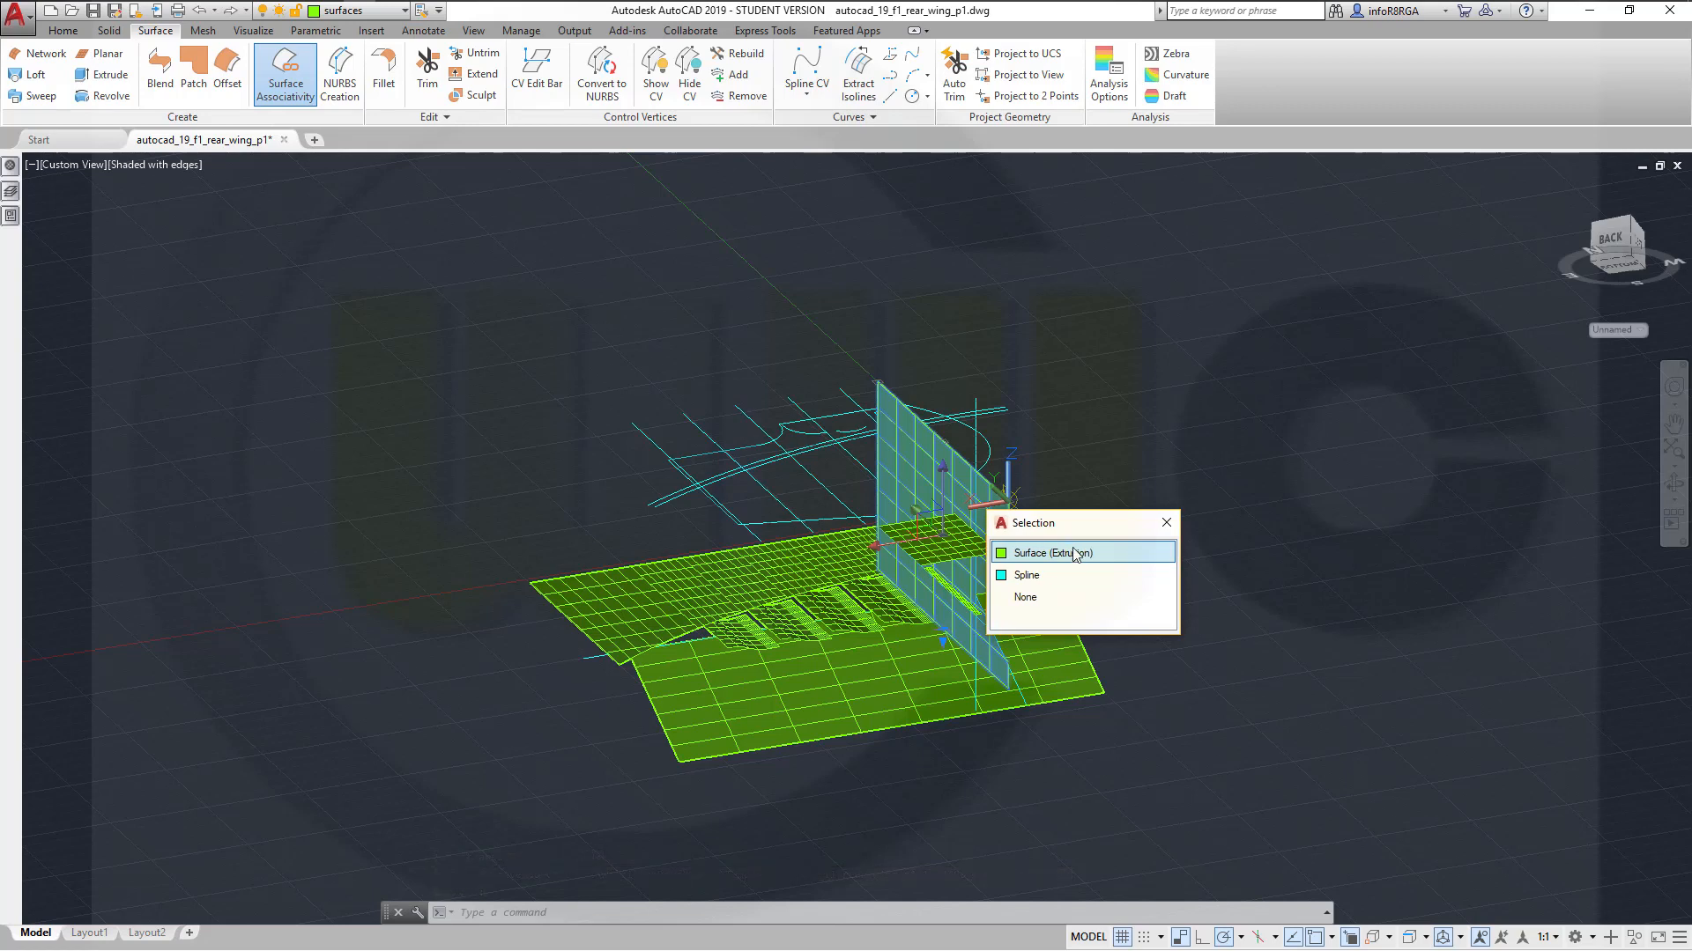
left_click(1109, 554)
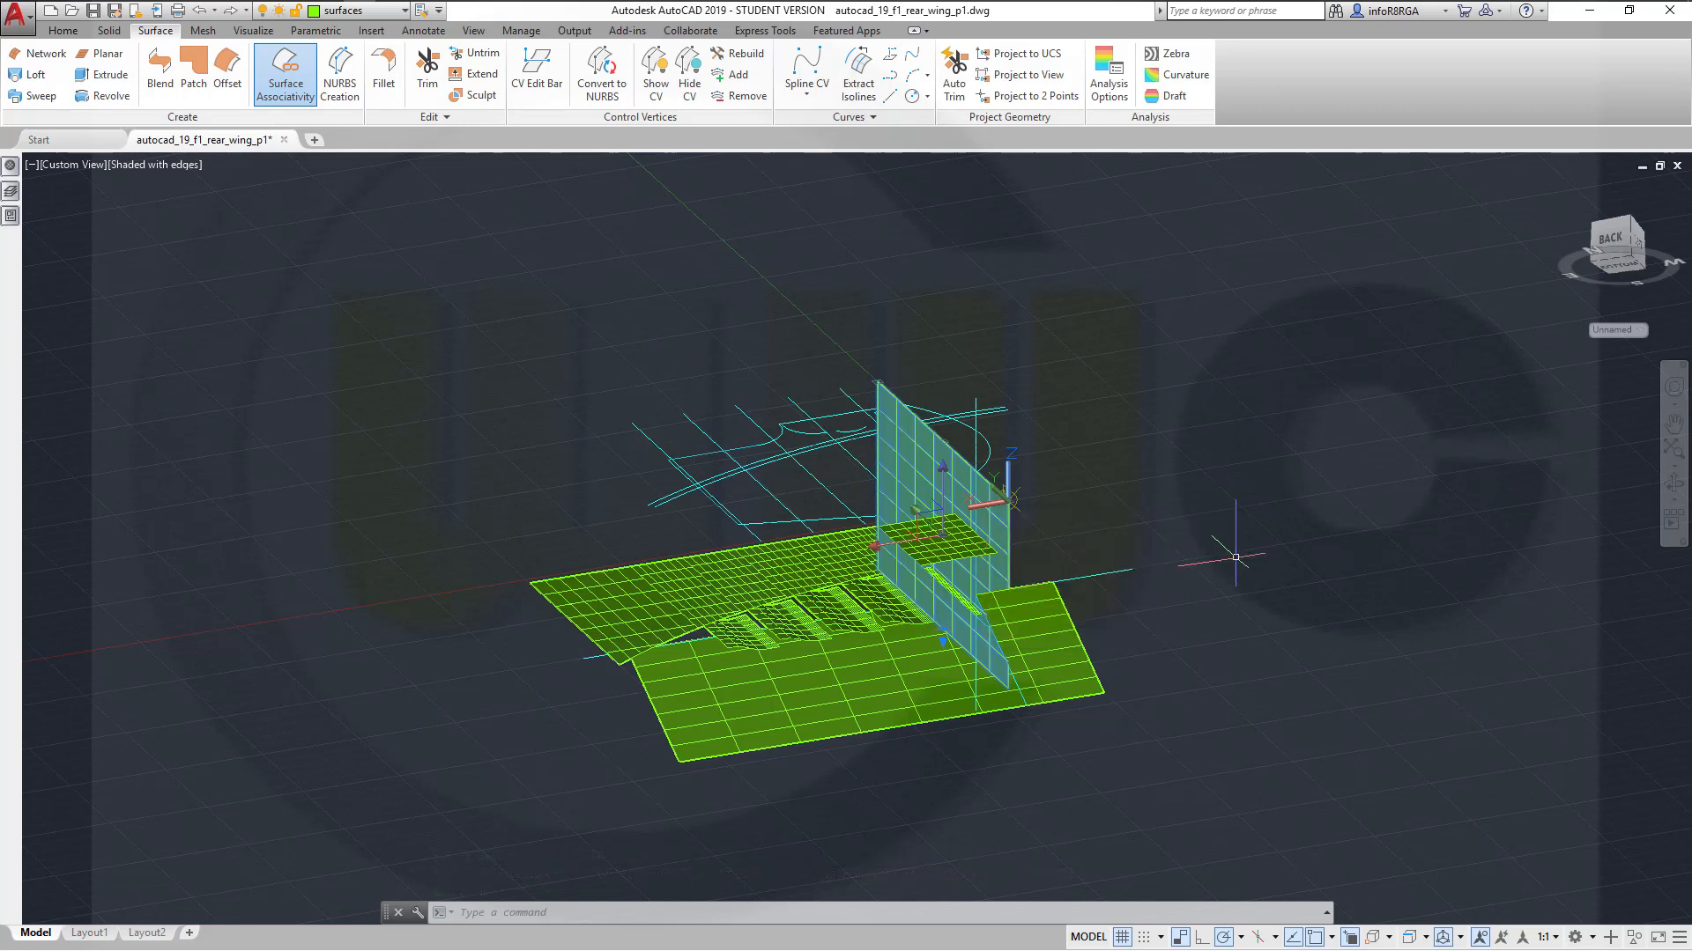
key("Delete")
Examine the flat surface with the curved edge around the cut near the origin, checking which overlapping pieces remain
middle_click_drag(846, 488, 774, 381, "shift")
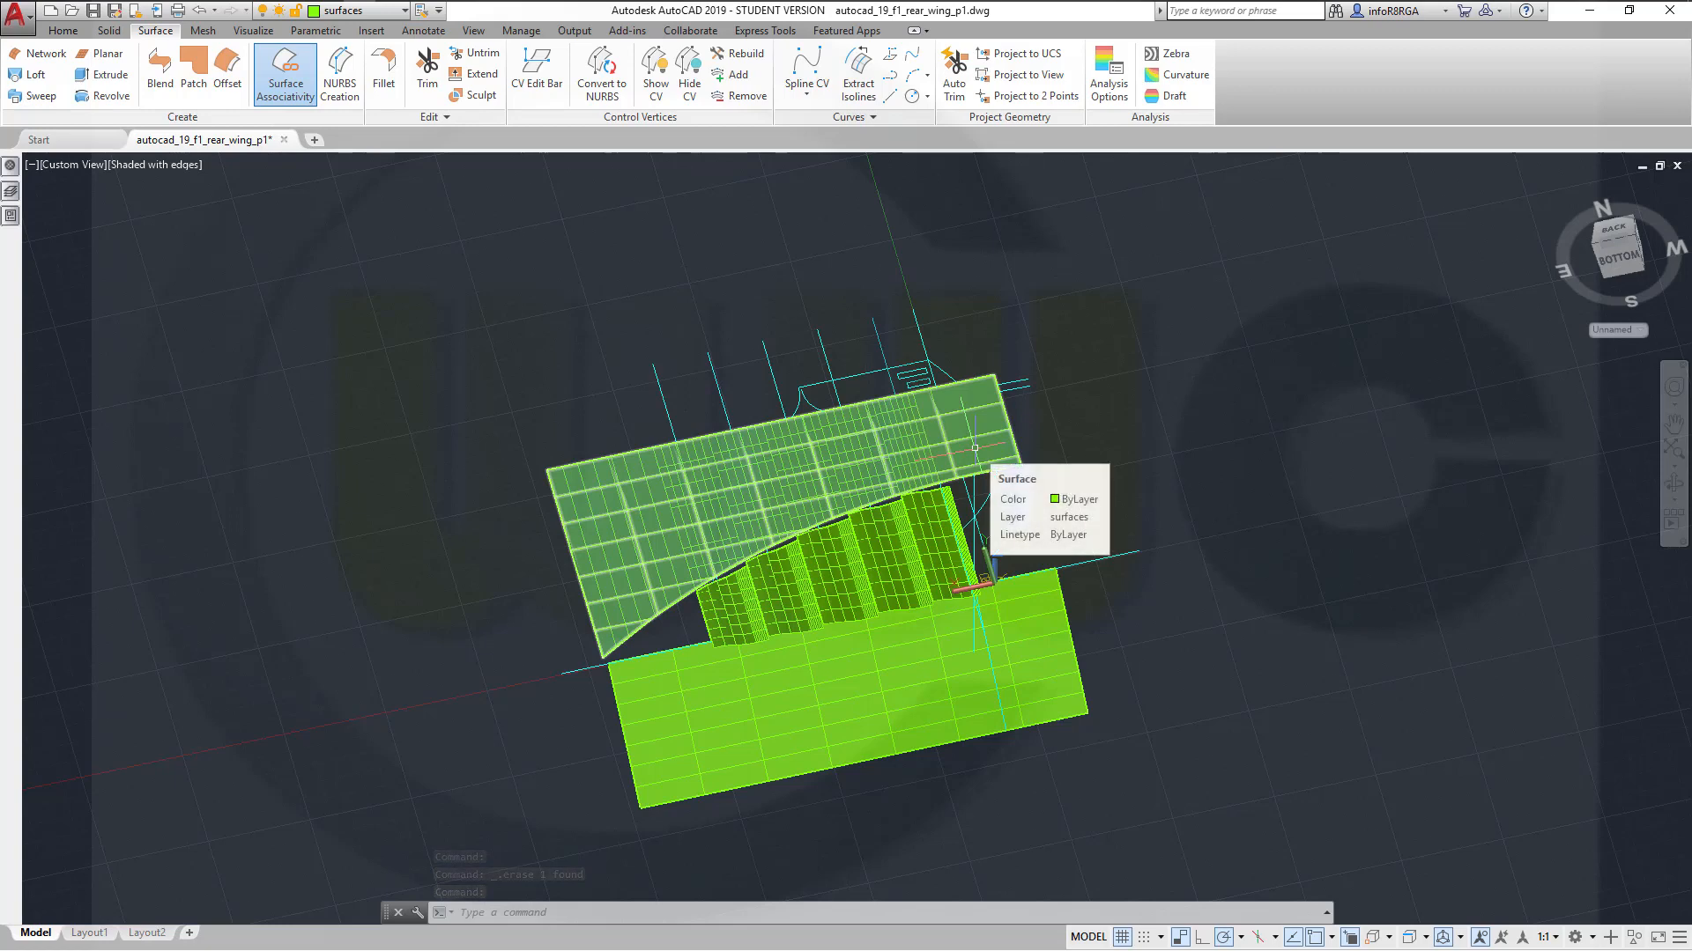
middle_click_drag(974, 448, 975, 462, "shift")
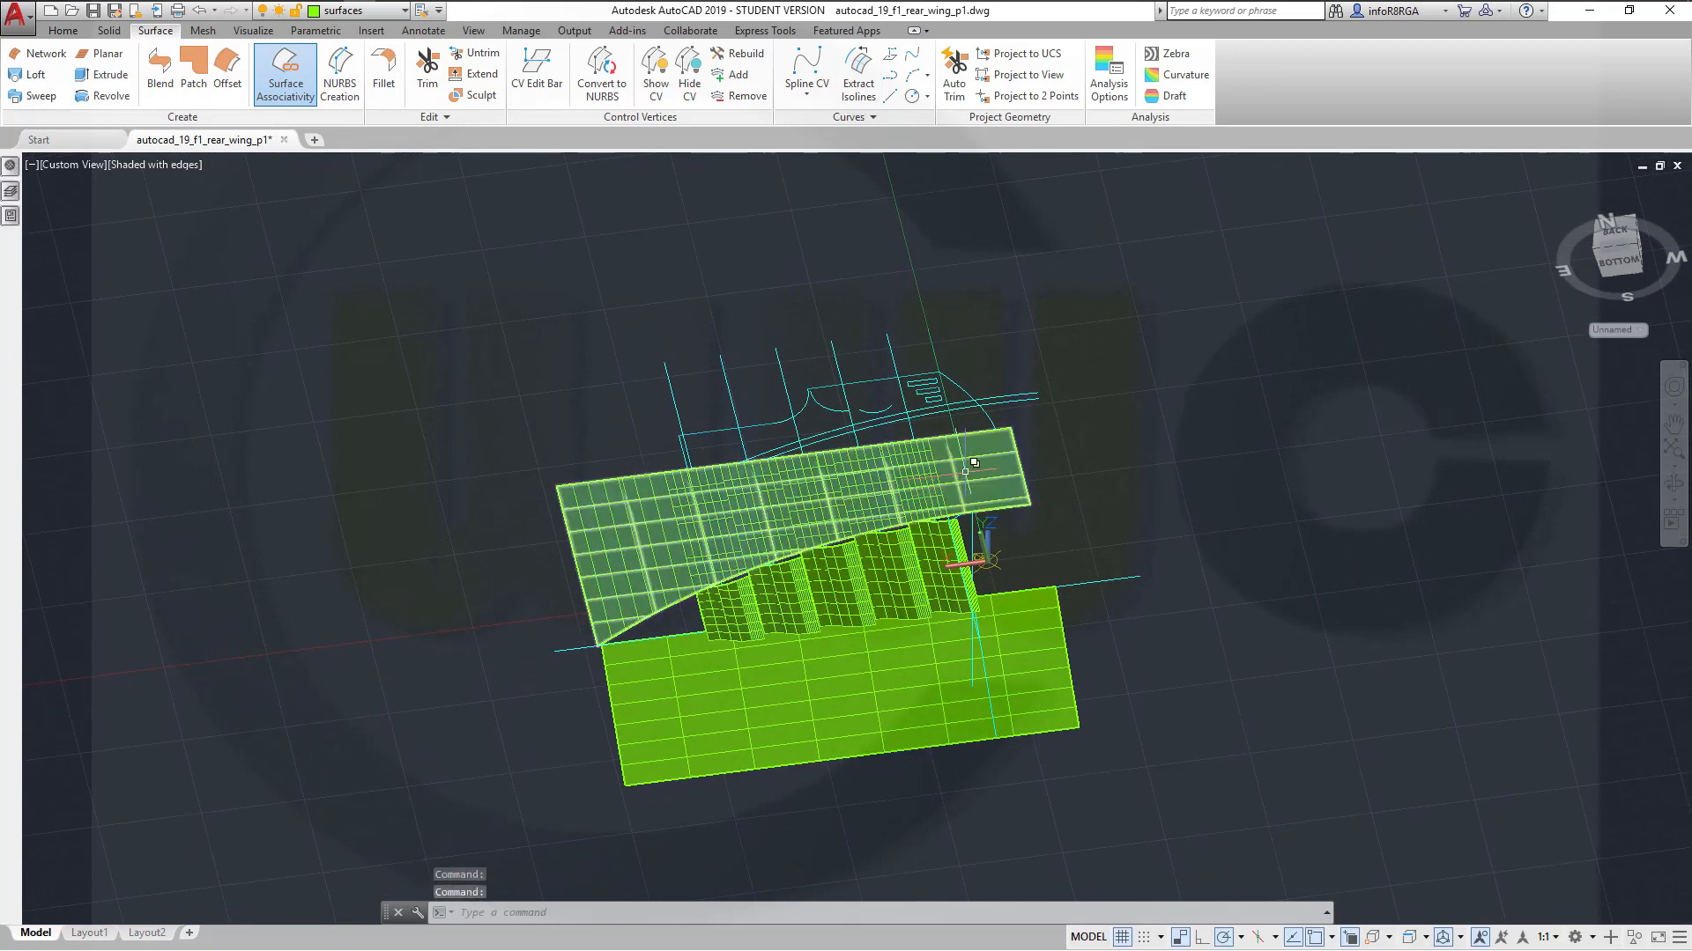
left_click(975, 462)
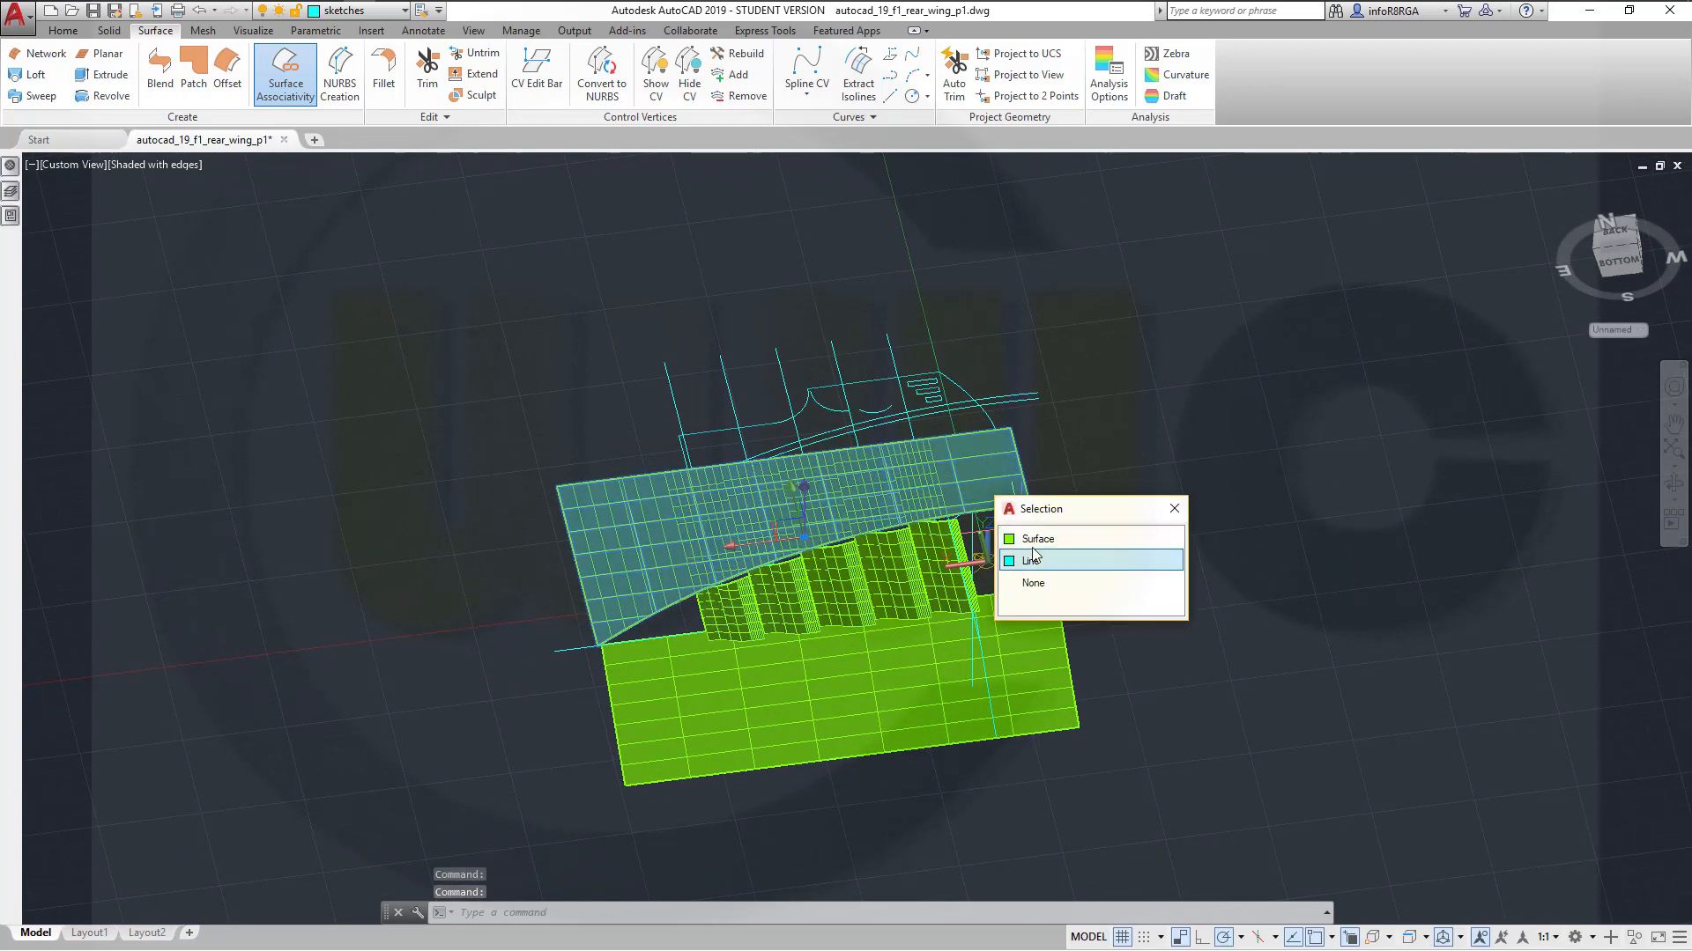
middle_click_drag(968, 486, 933, 446, "shift")
middle_click_drag(861, 393, 811, 393, "shift")
middle_click_drag(1227, 578, 1295, 630, "shift")
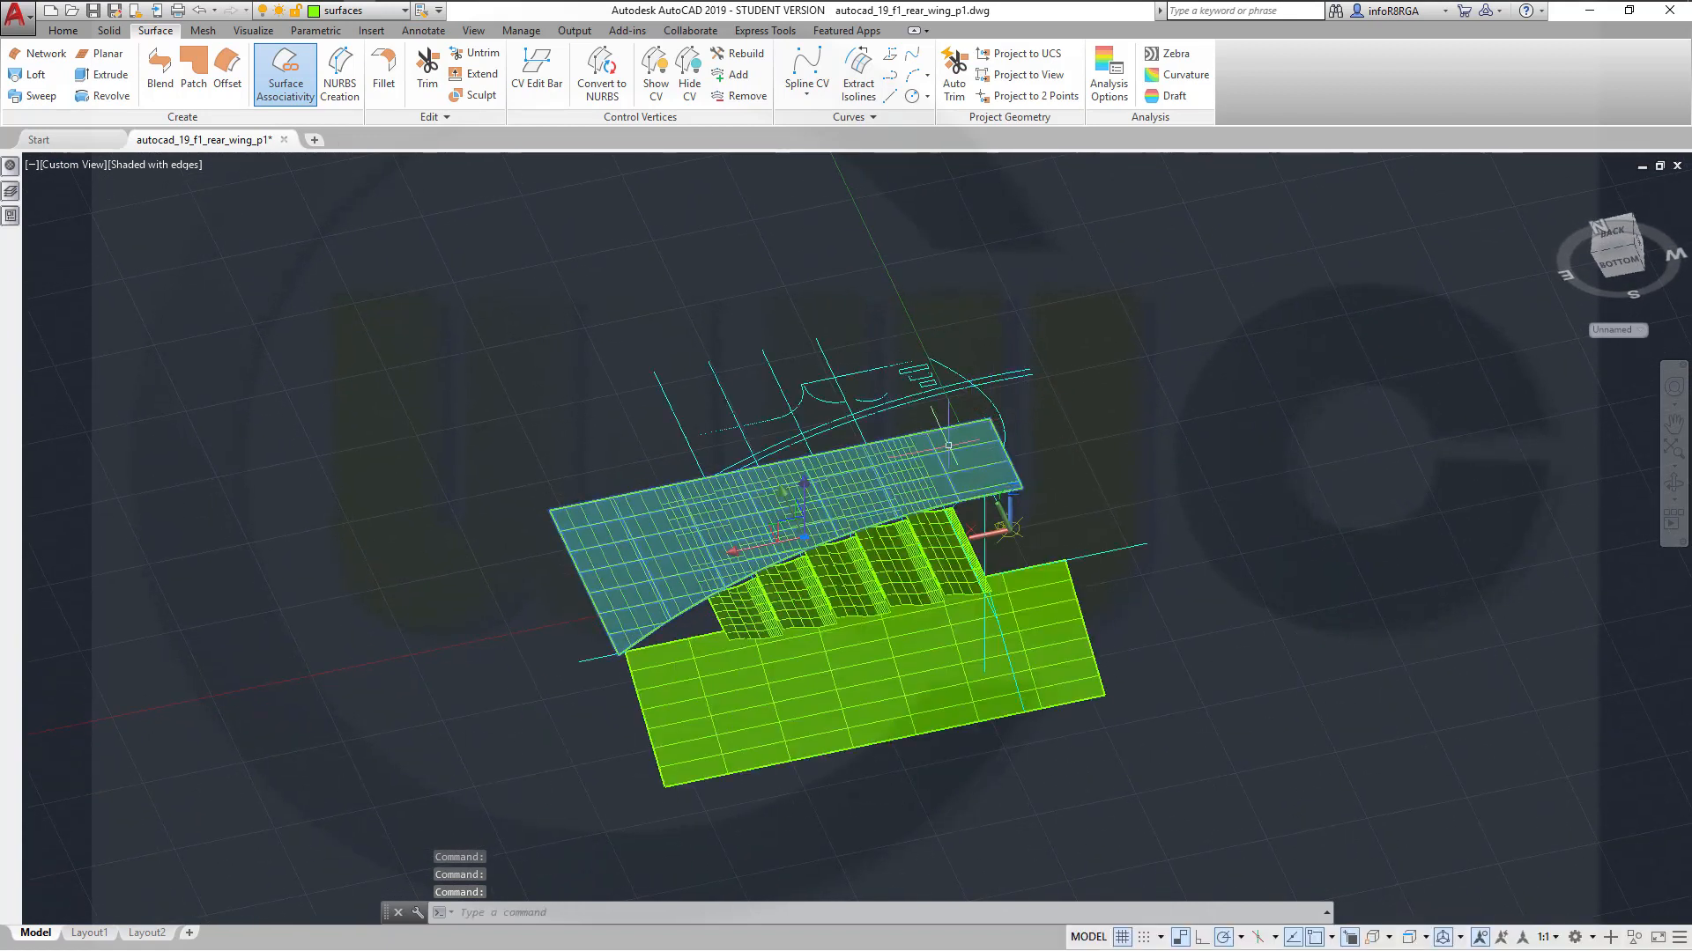
key("Escape")
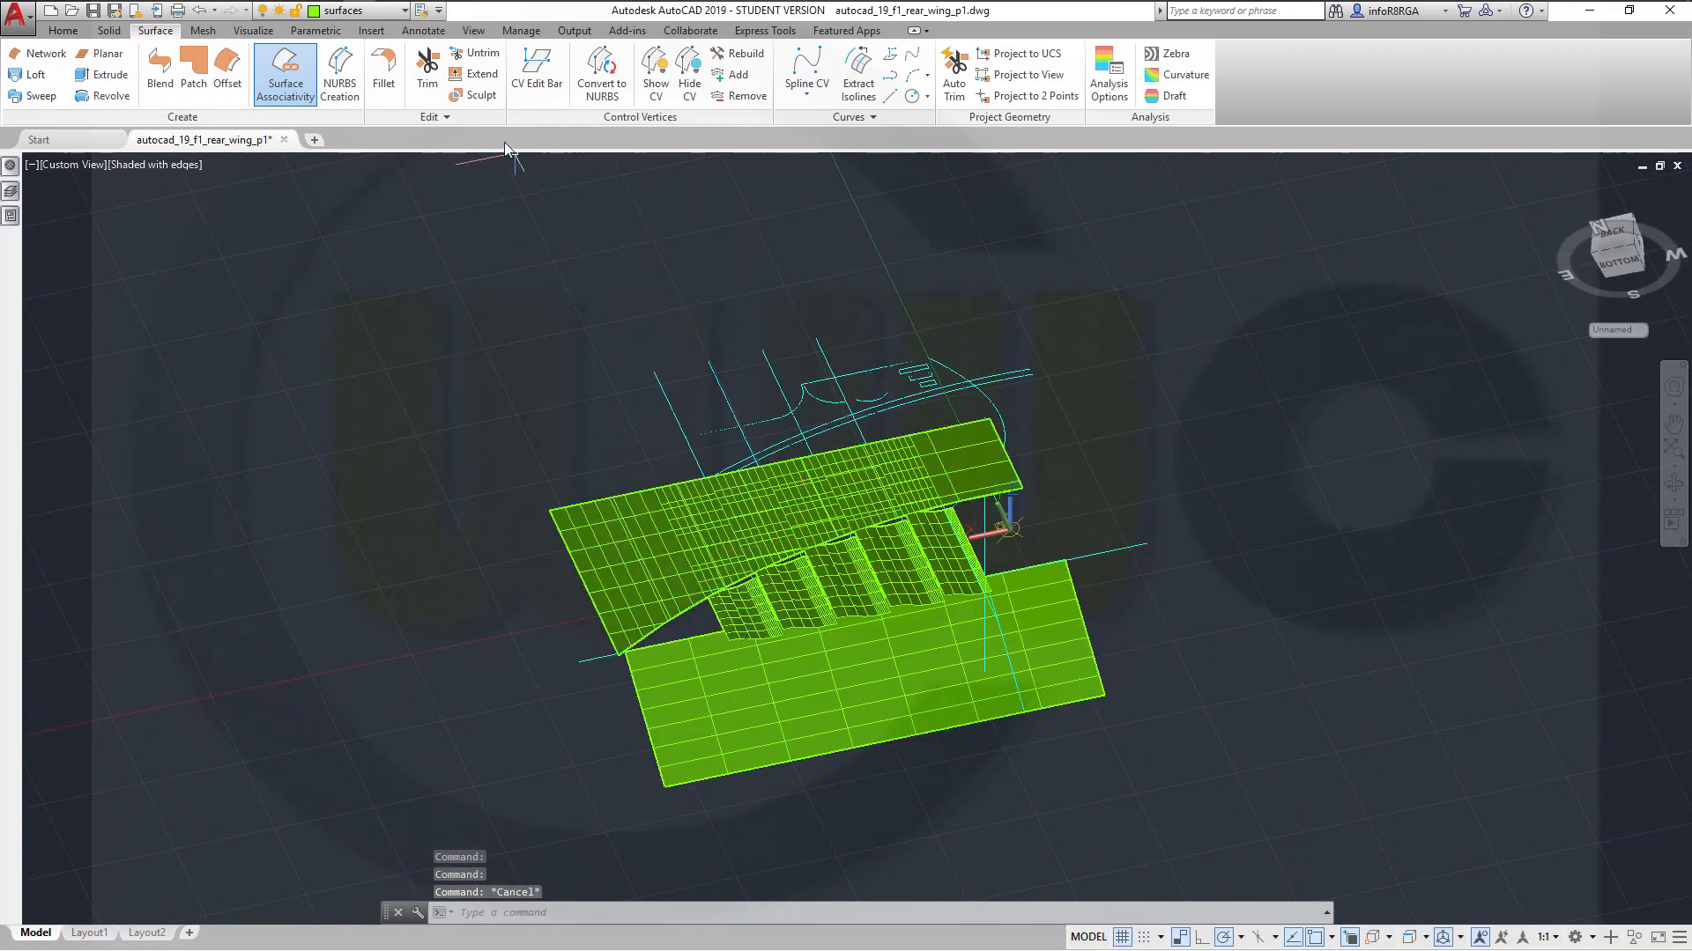
Undo the deletion of the extruded vertical cutting surface
key("ctrl+z")
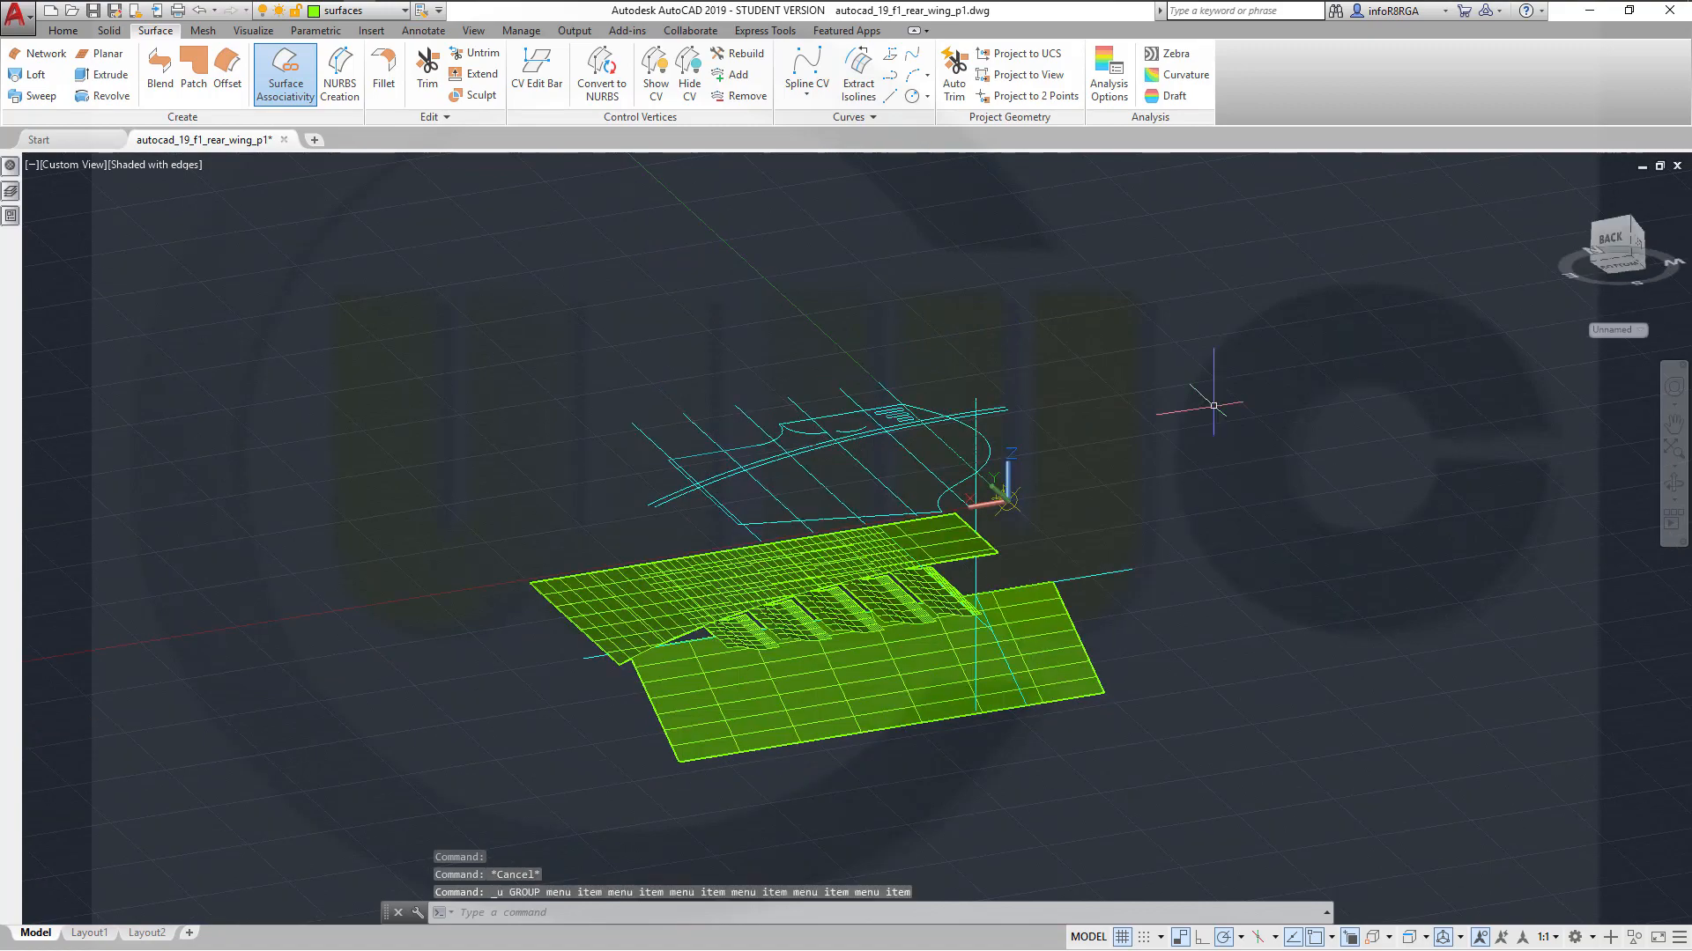
key("ctrl+z")
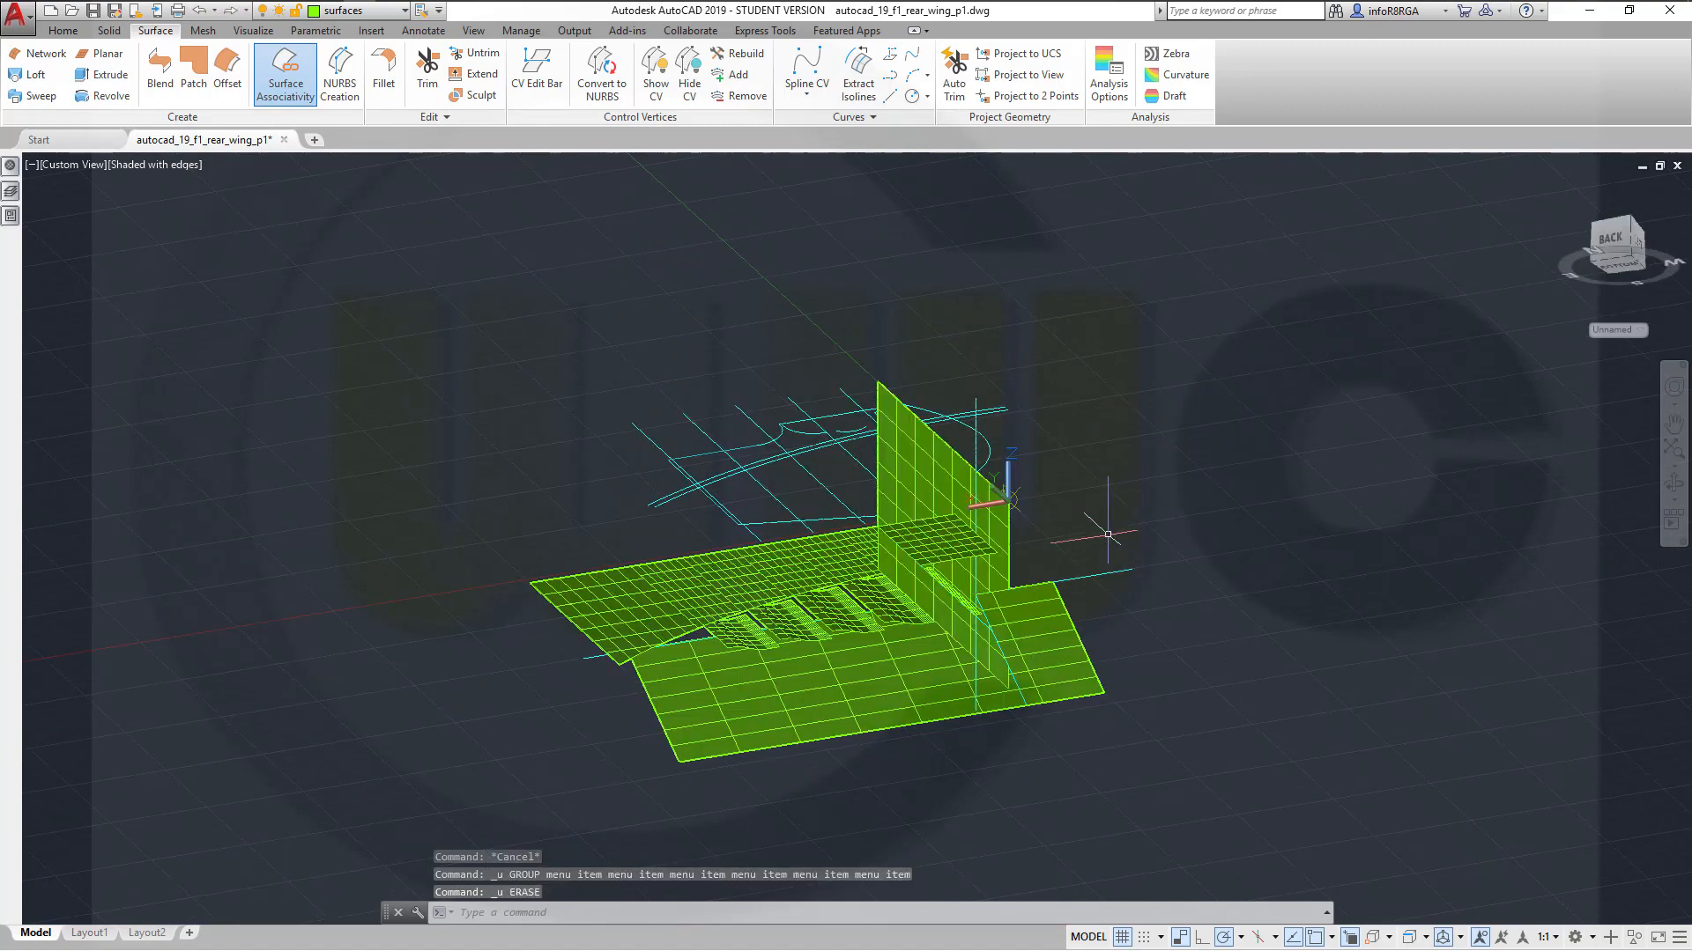
Try to trim the flat surface again at the extruded vertical surface, picking the large area farther from the origin for removal
middle_click_drag(1107, 534, 916, 674, "shift")
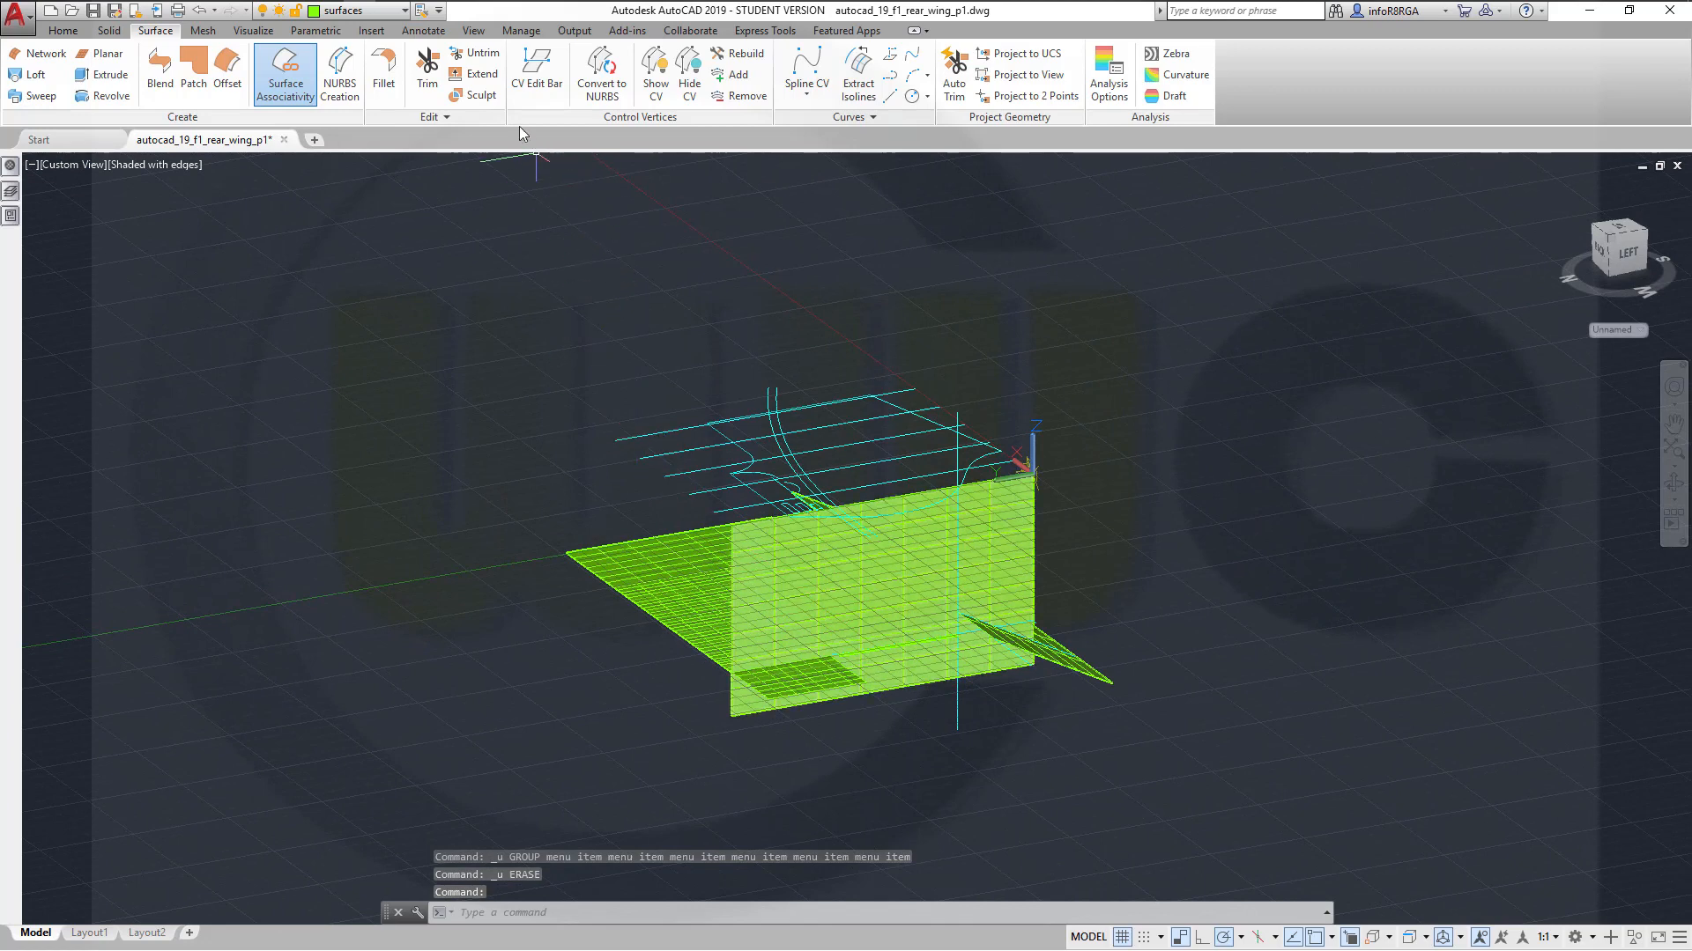
left_click(427, 86)
left_click(819, 673)
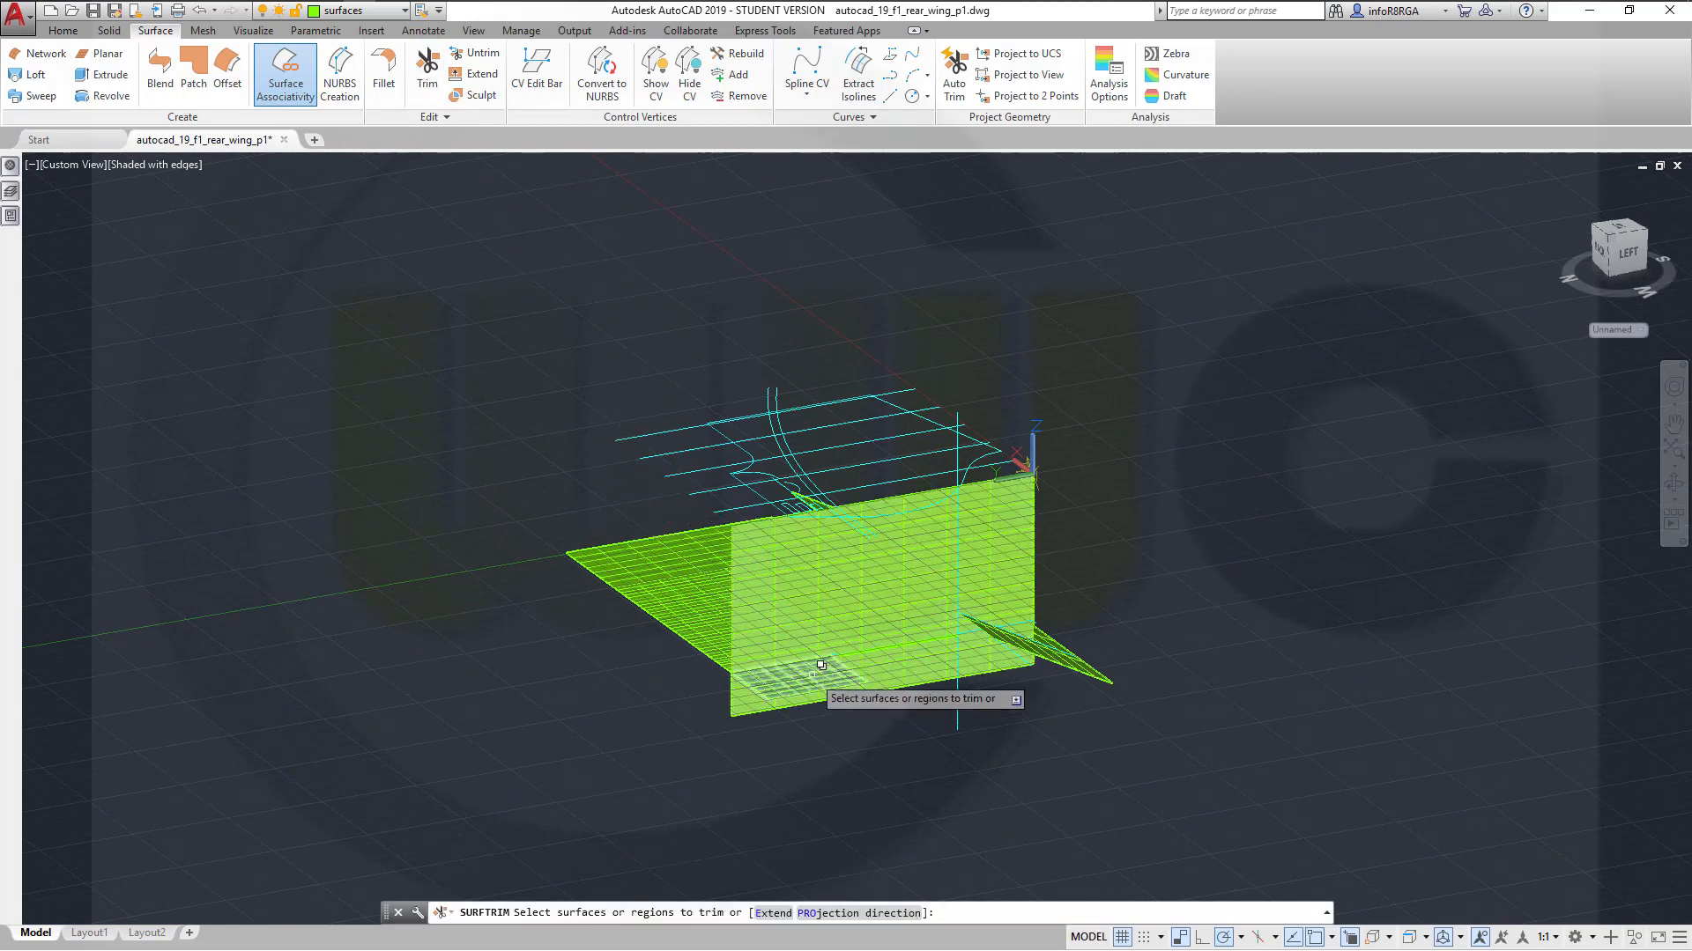
left_click(823, 672)
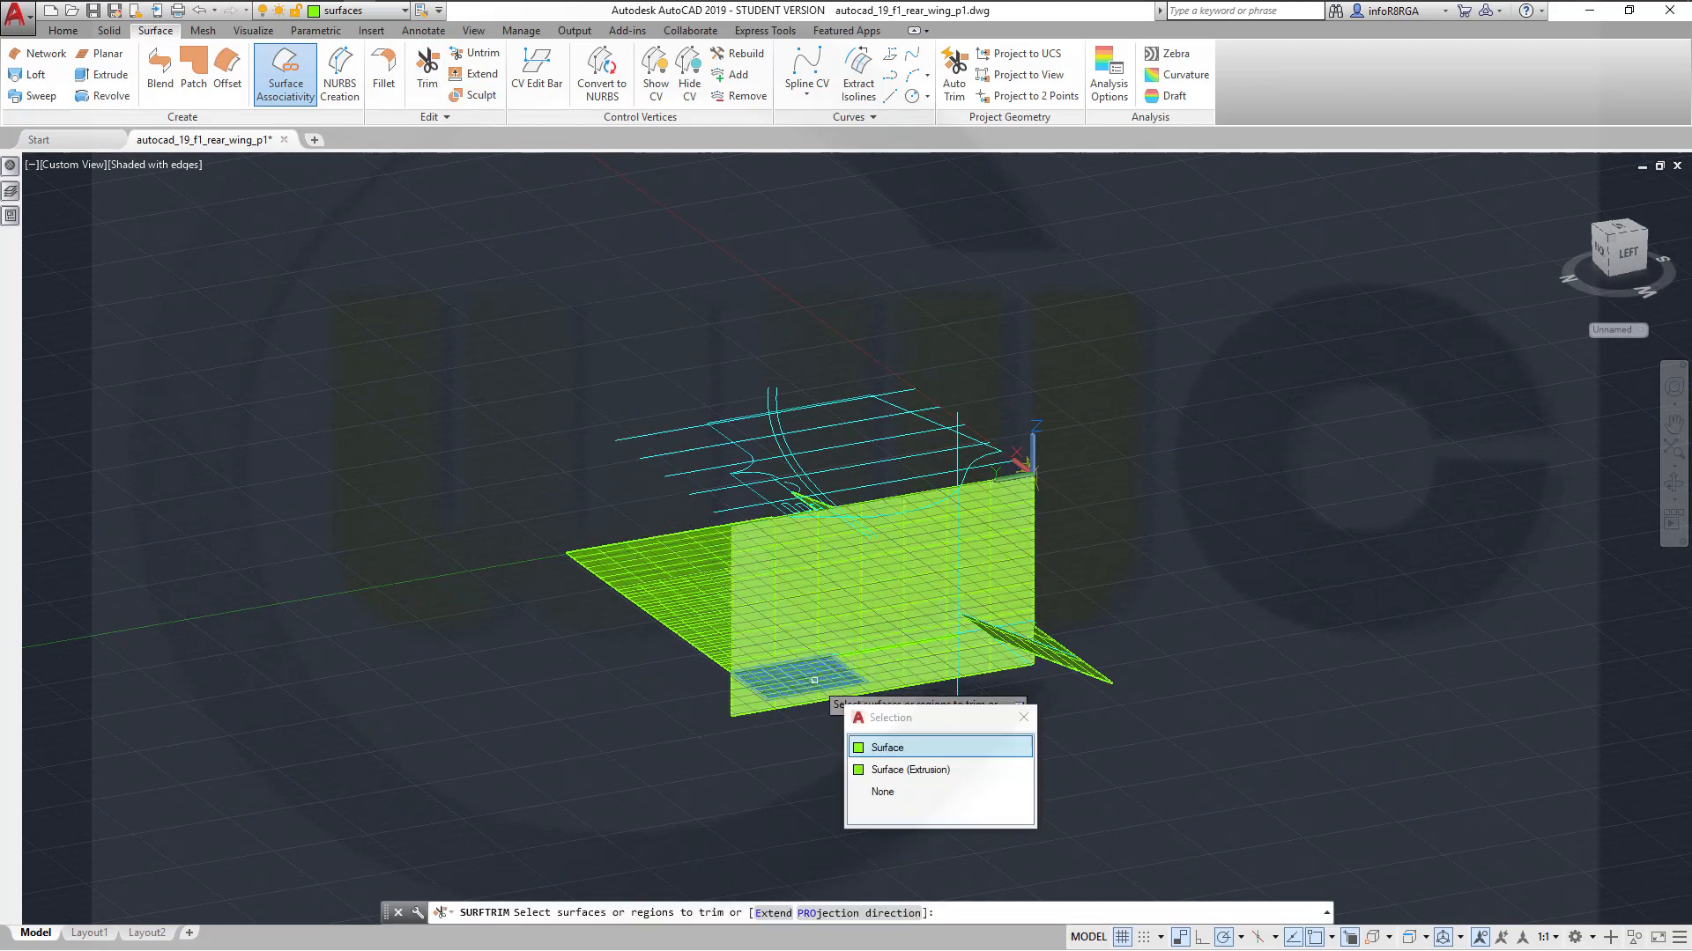
left_click(887, 748)
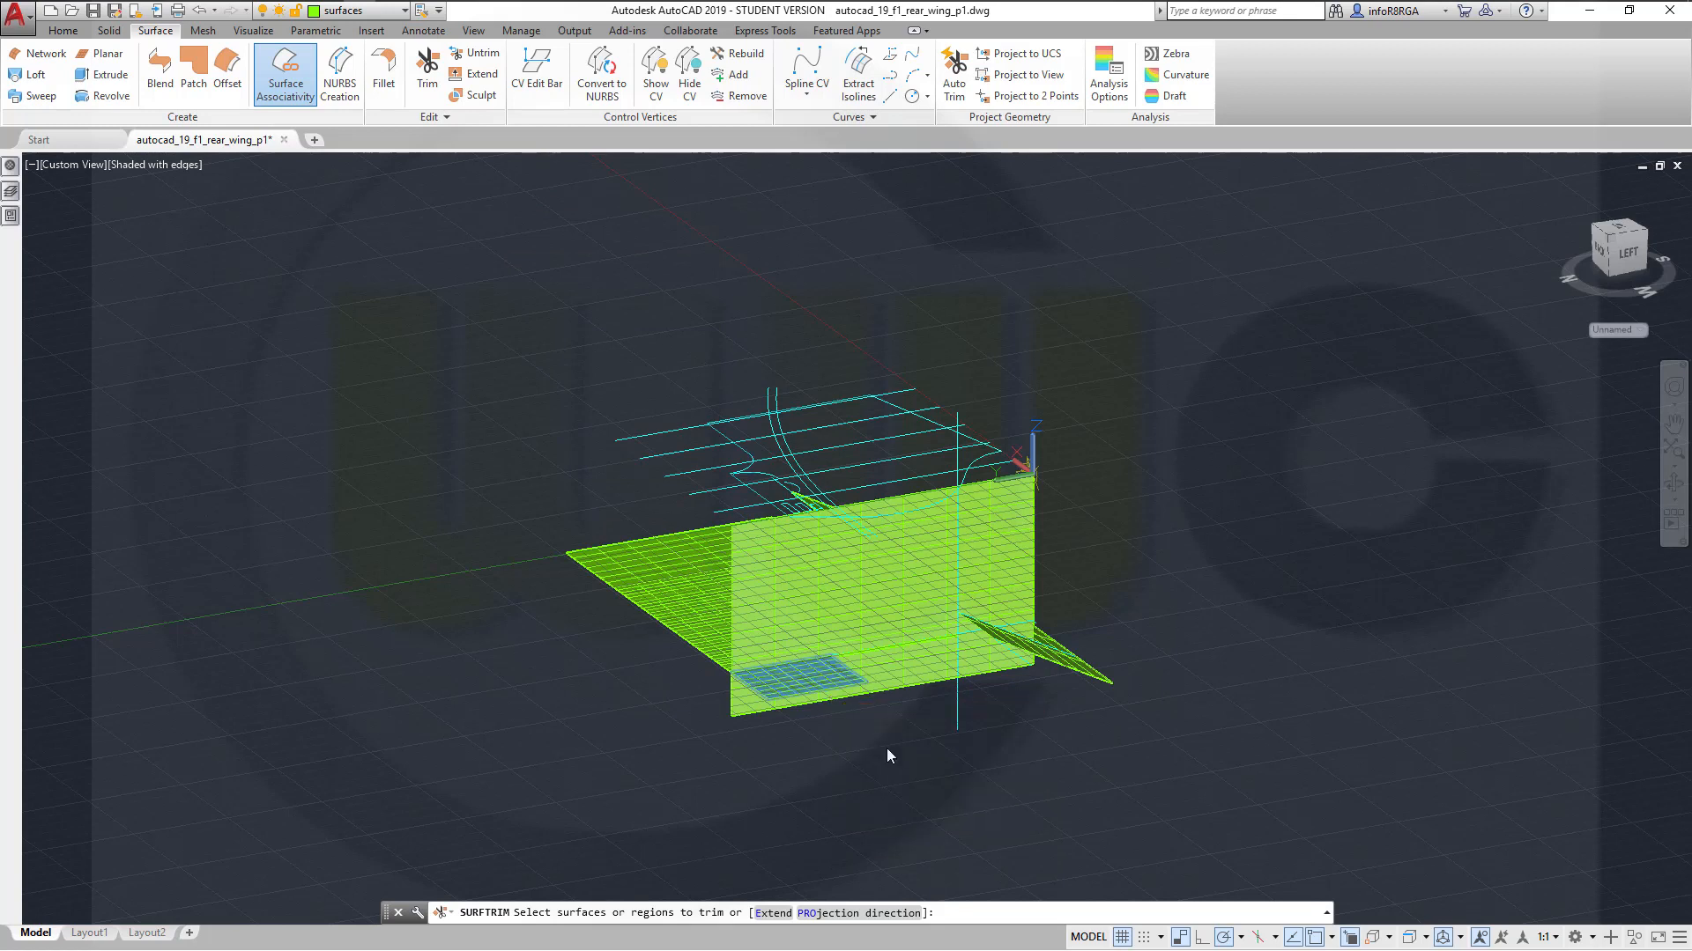
right_click(1291, 578)
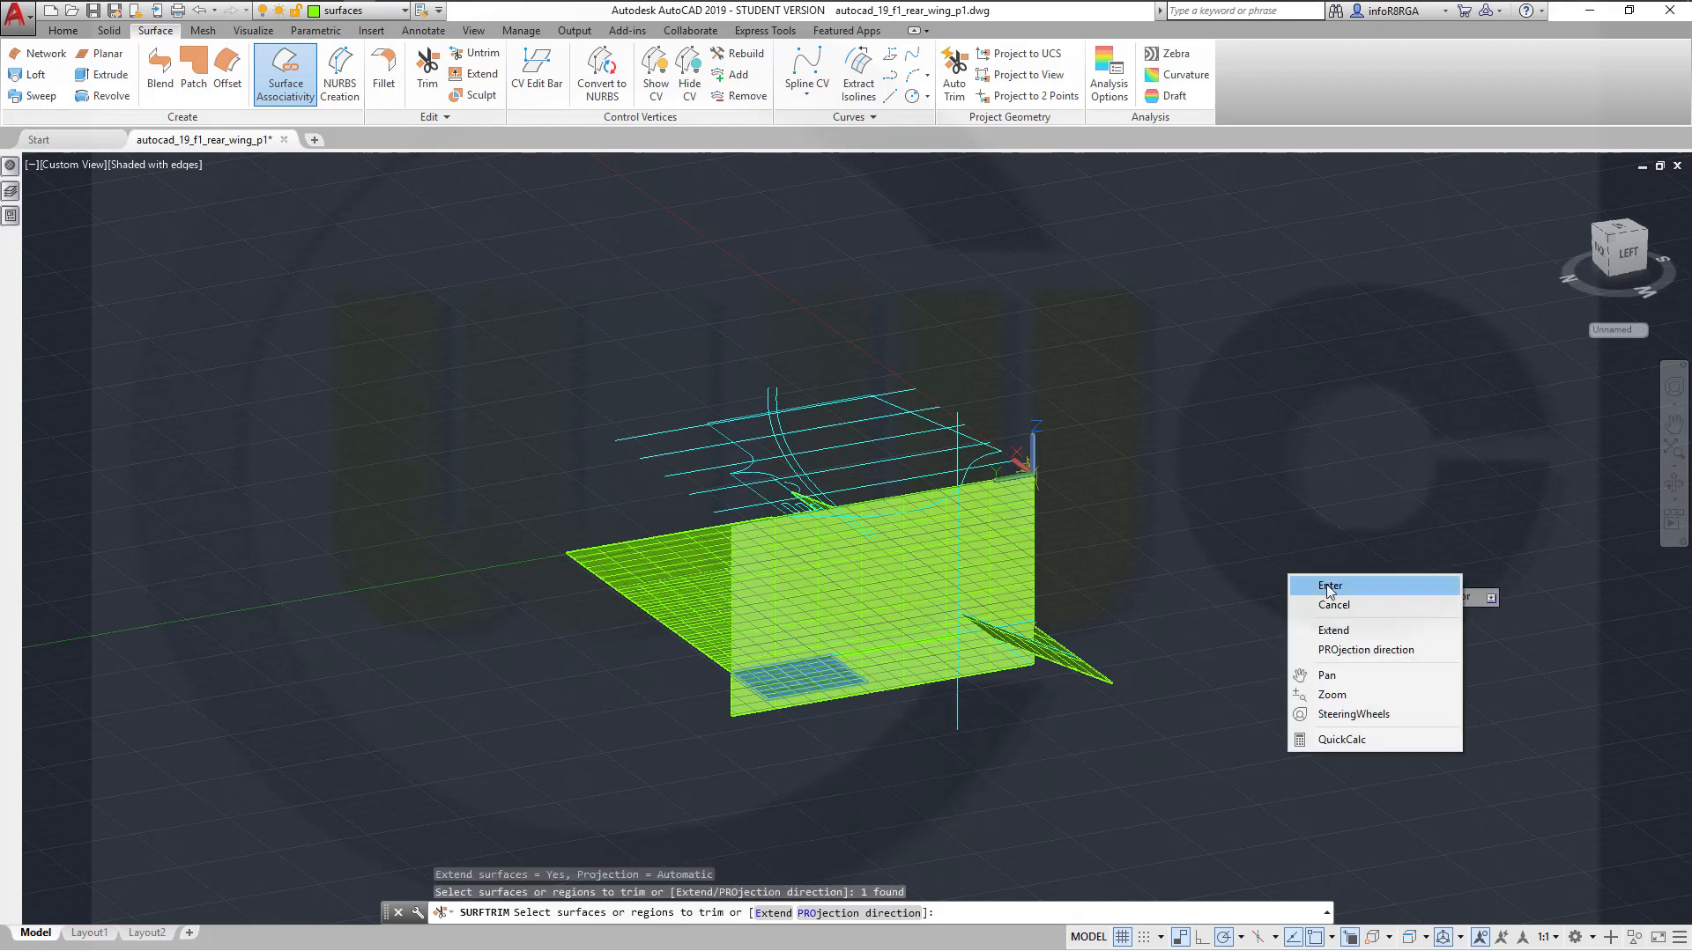
left_click(1329, 588)
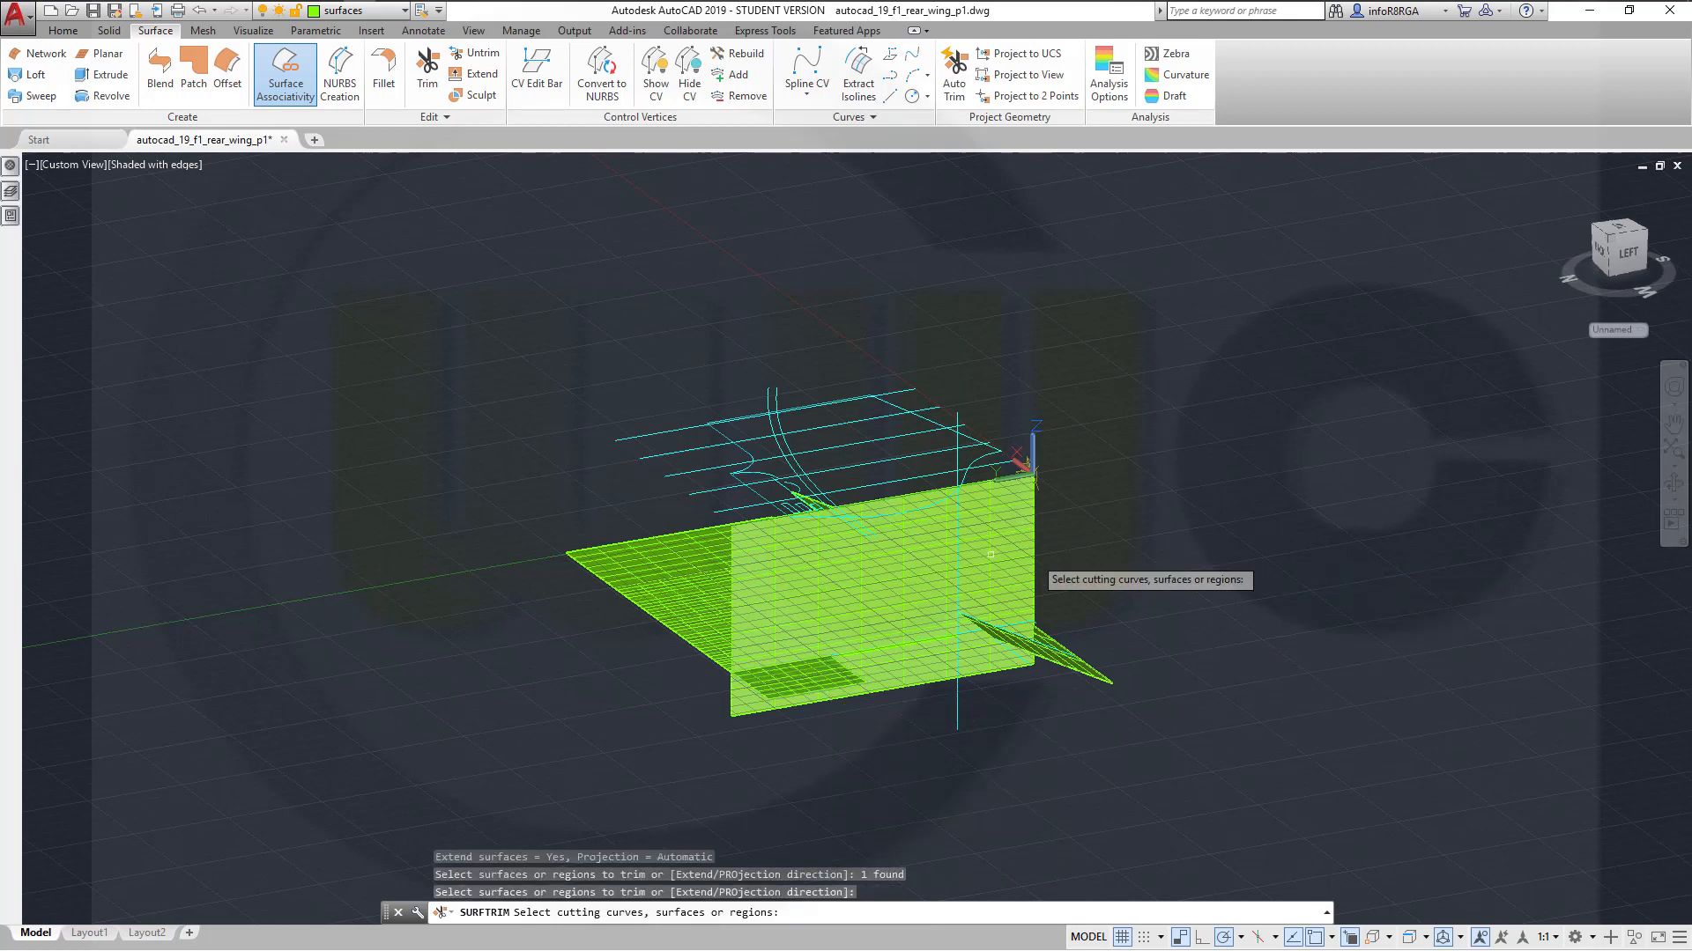
left_click(766, 549)
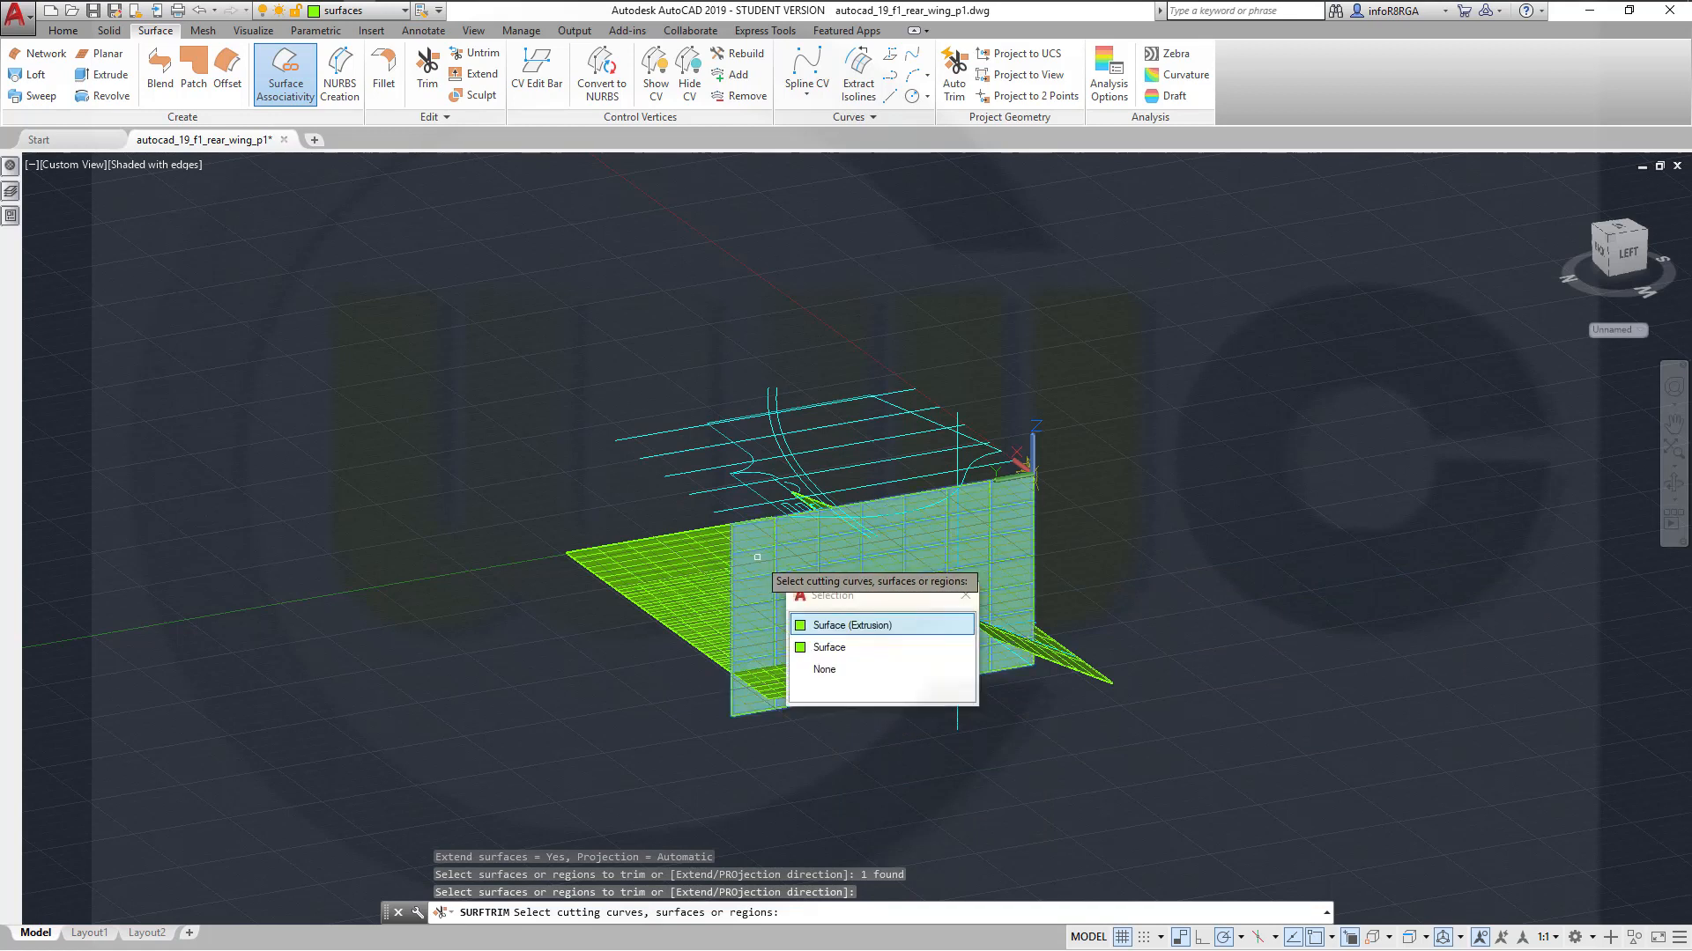
left_click(854, 626)
key("Return")
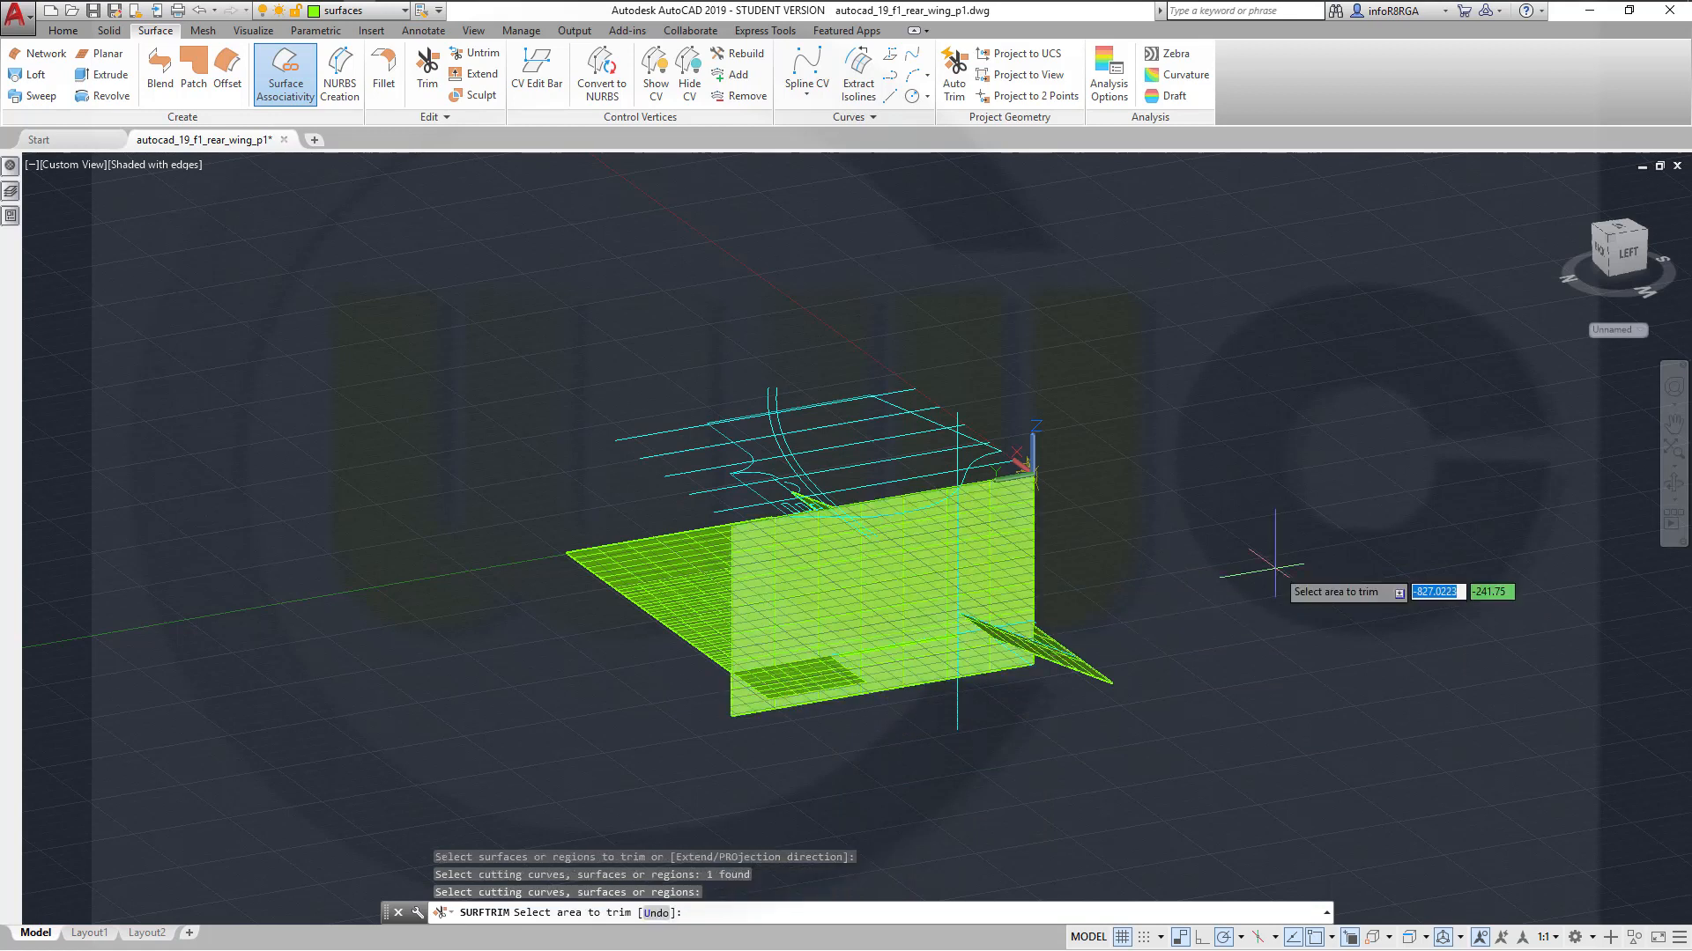
left_click(650, 598)
left_click(695, 578)
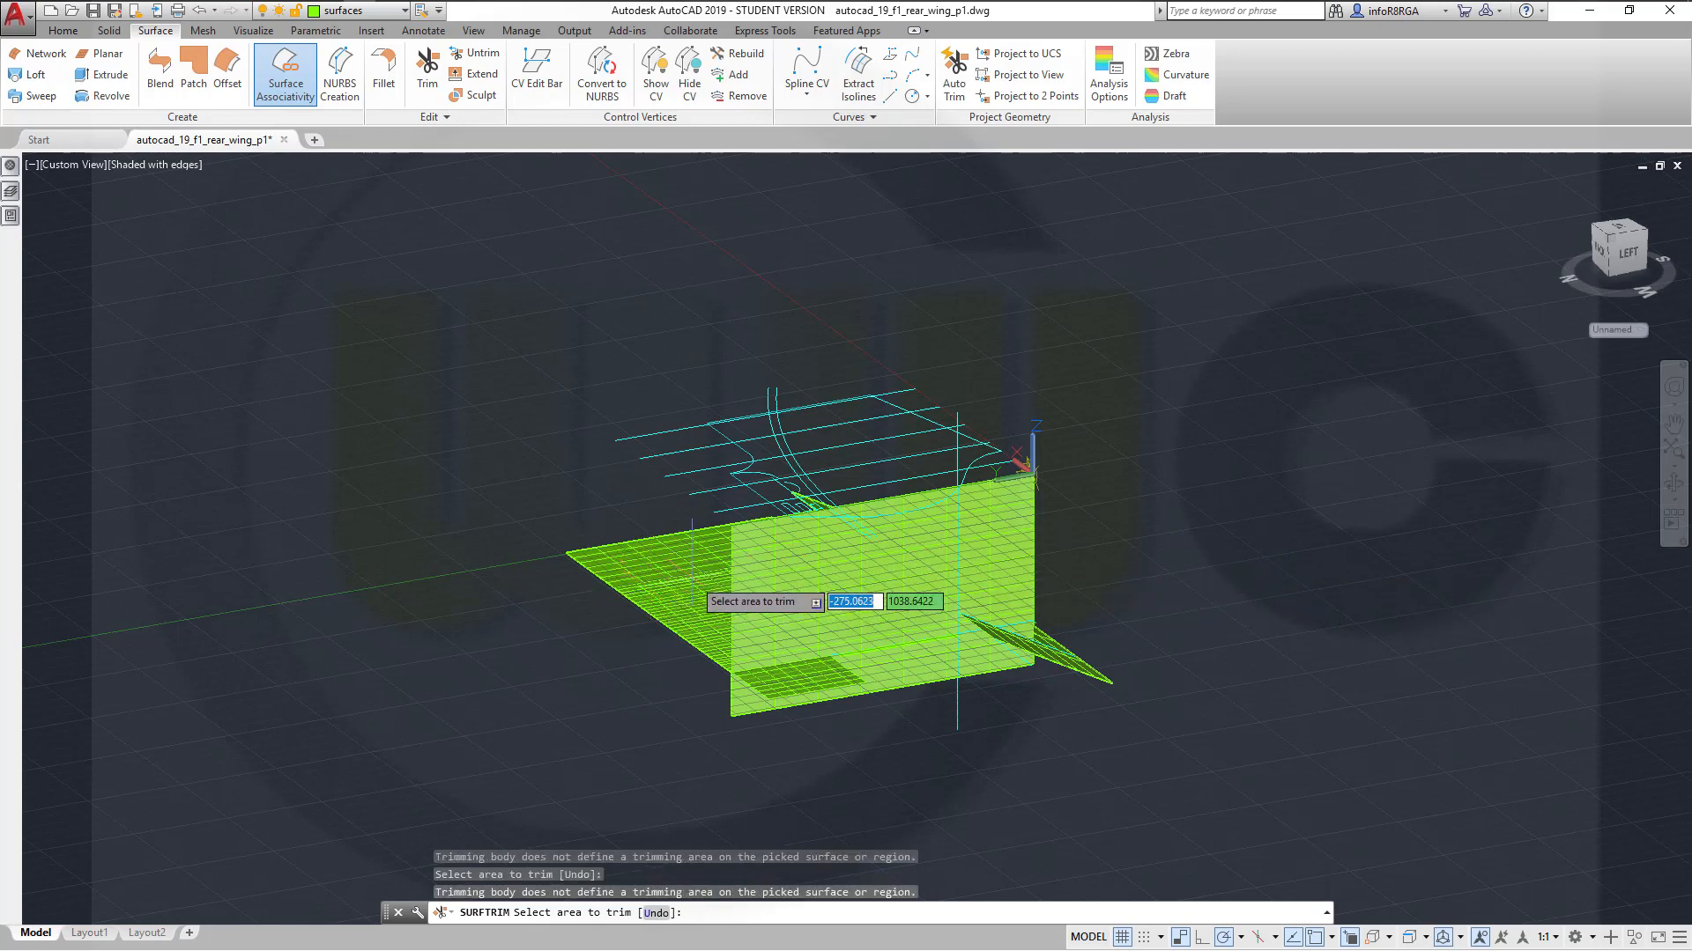
middle_click_drag(564, 558, 707, 344, "shift")
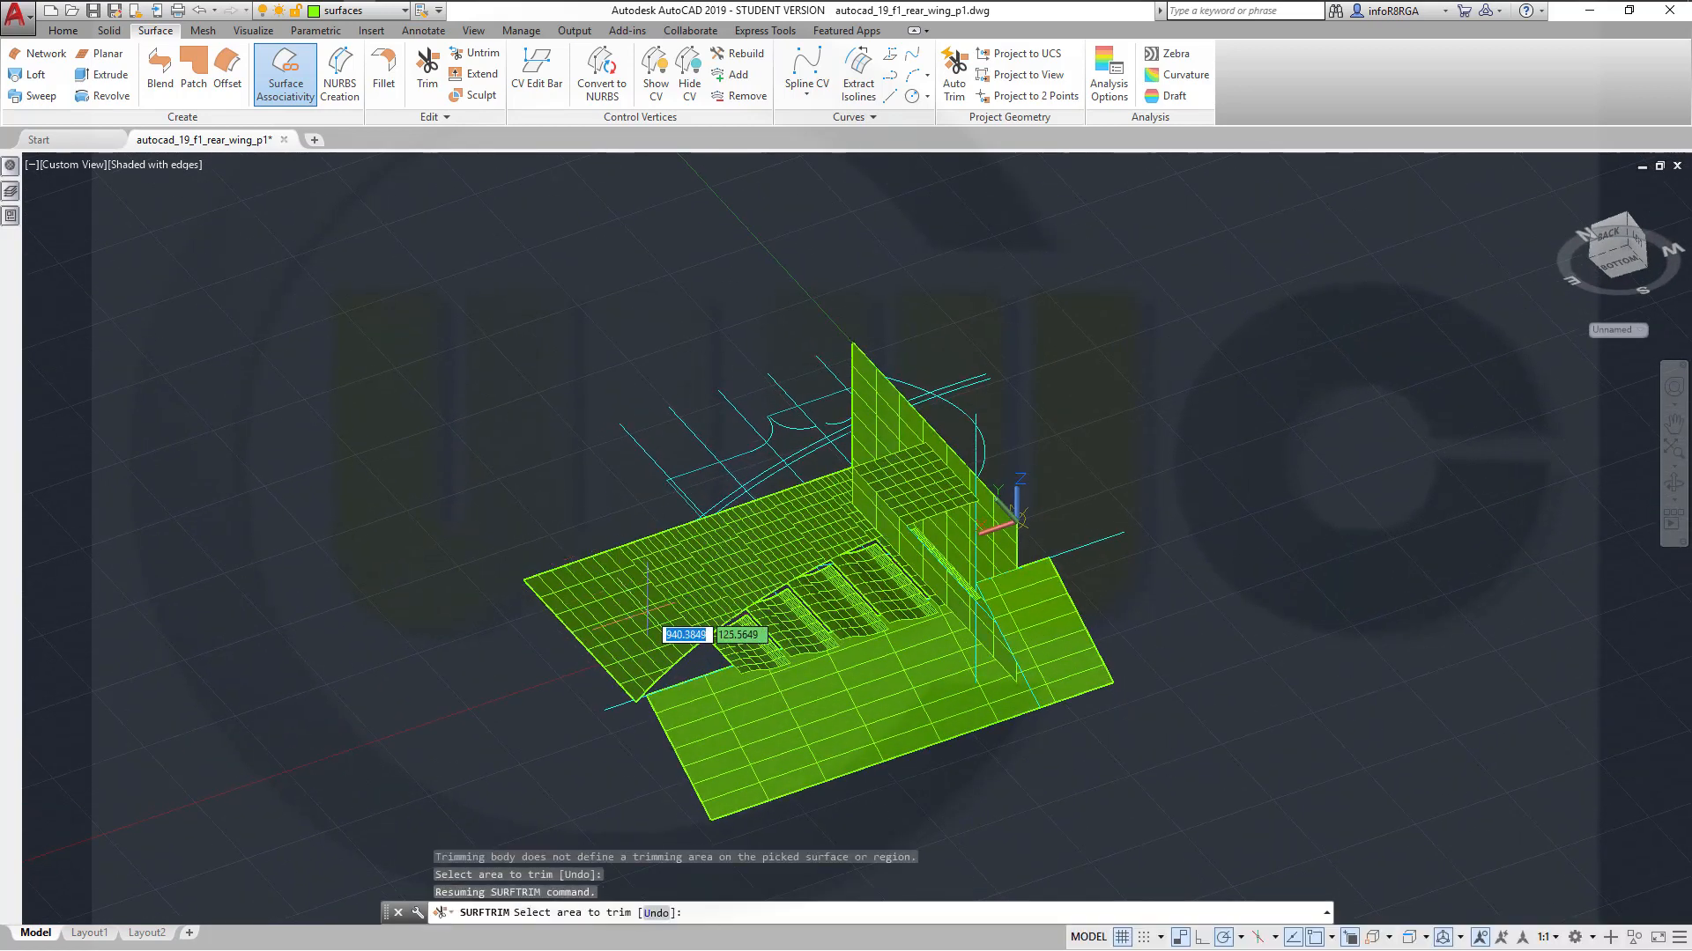
left_click(650, 613)
left_click(716, 577)
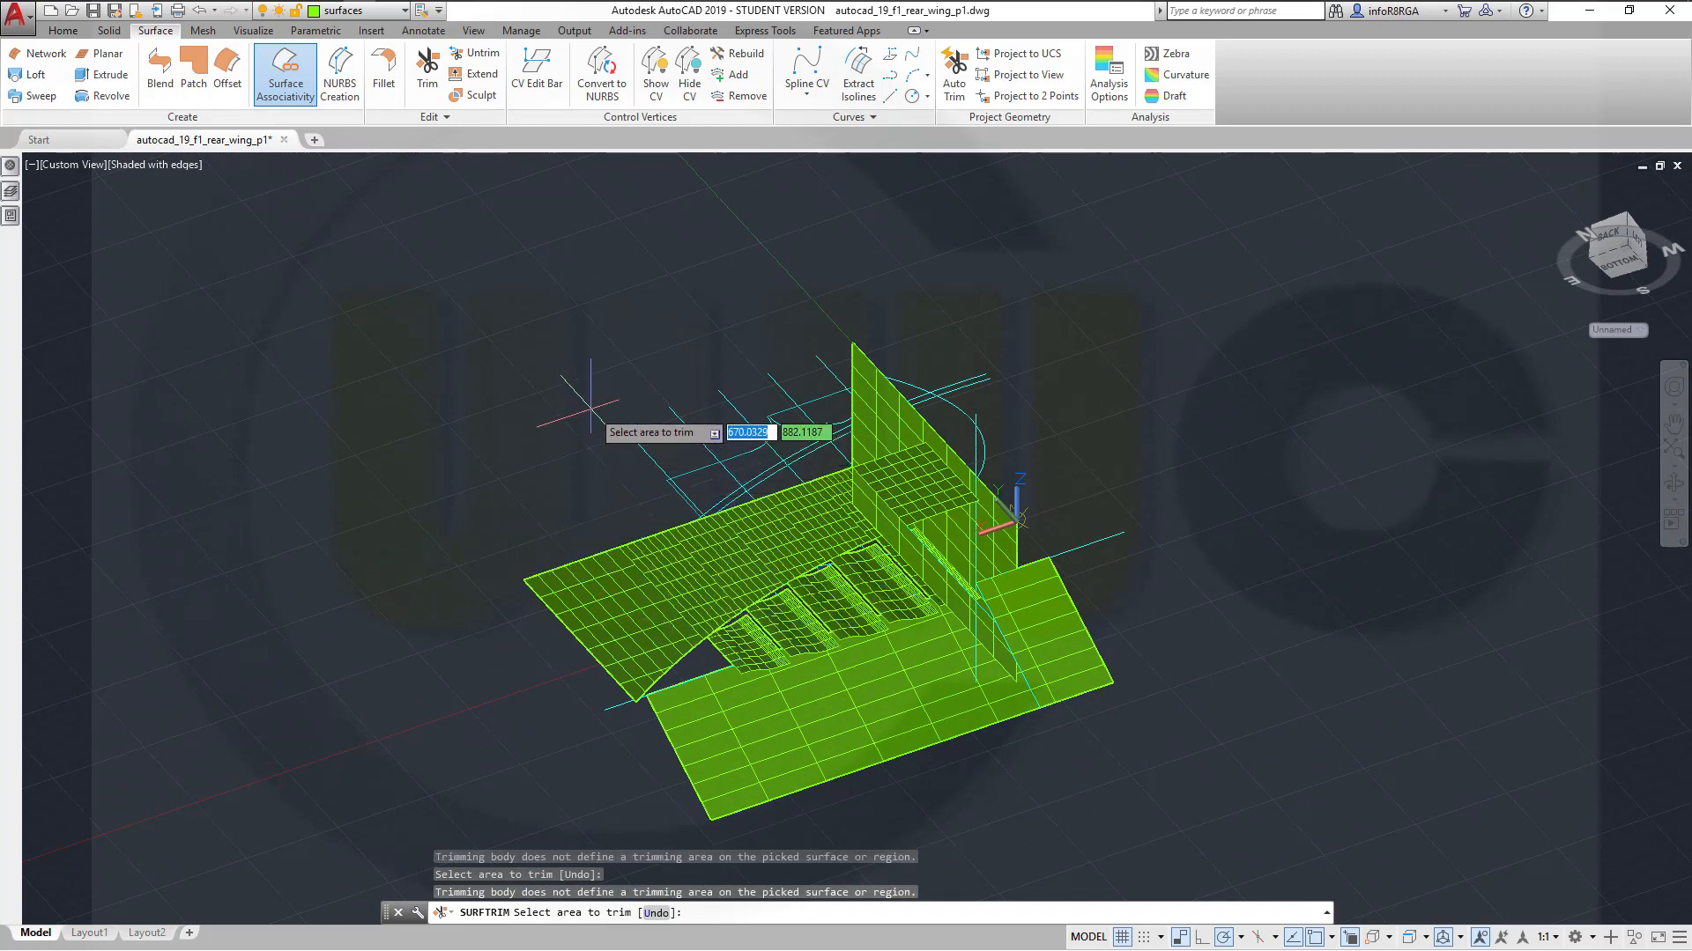
key("Return")
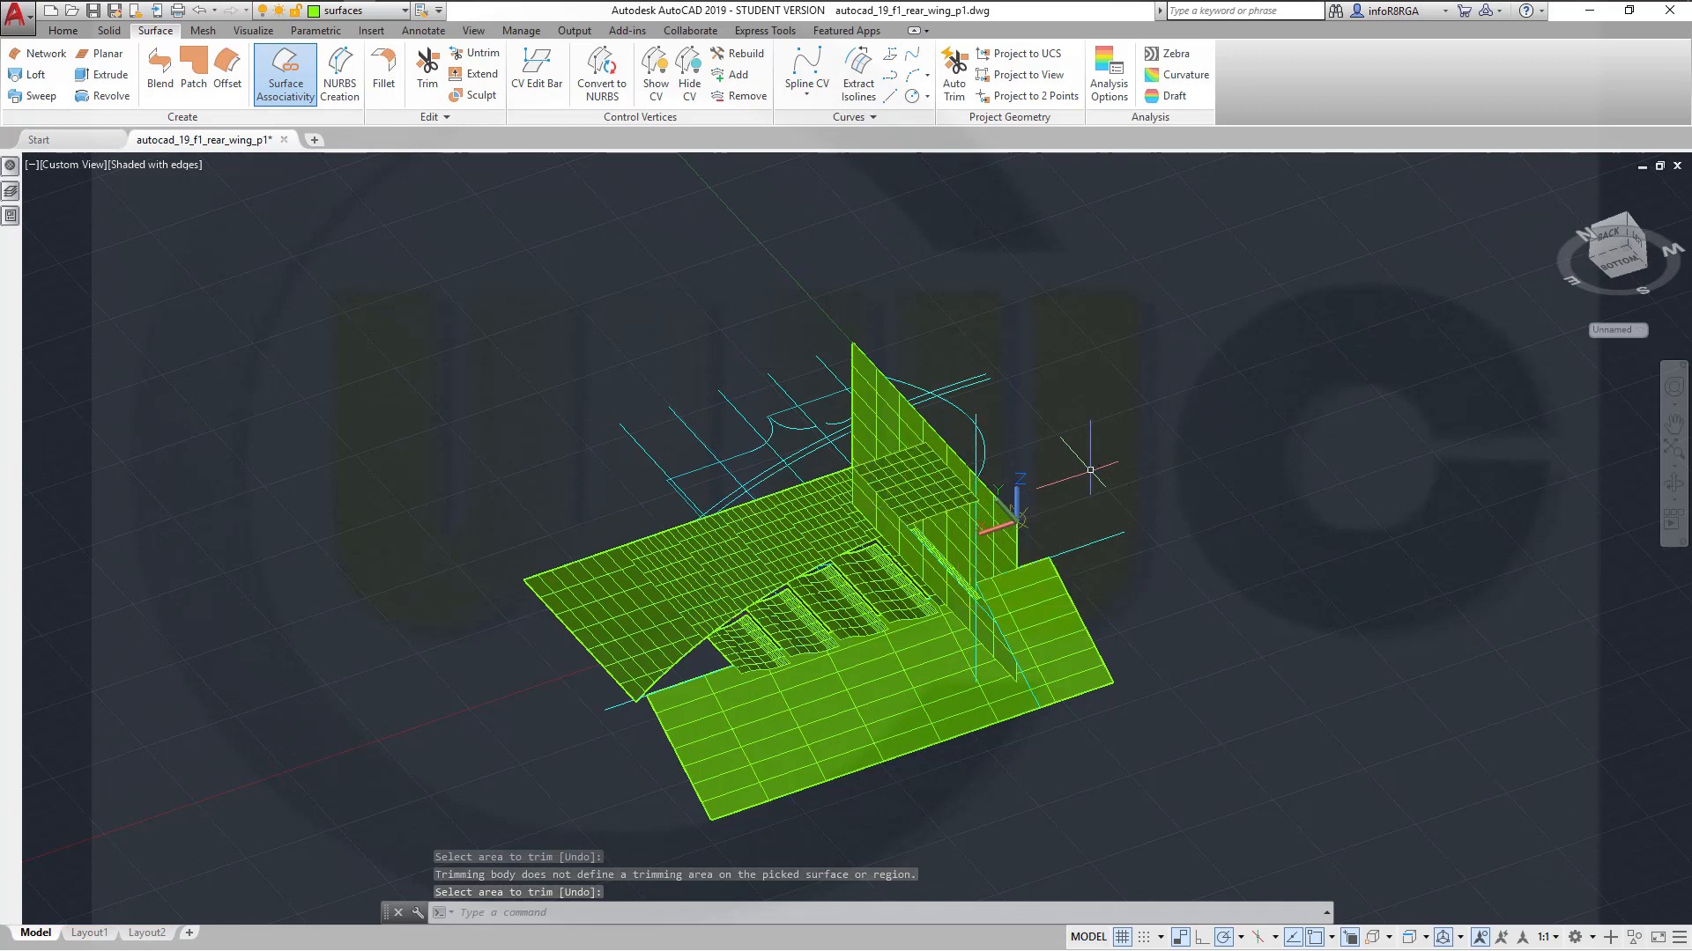
middle_click_drag(1090, 473, 1117, 680, "shift")
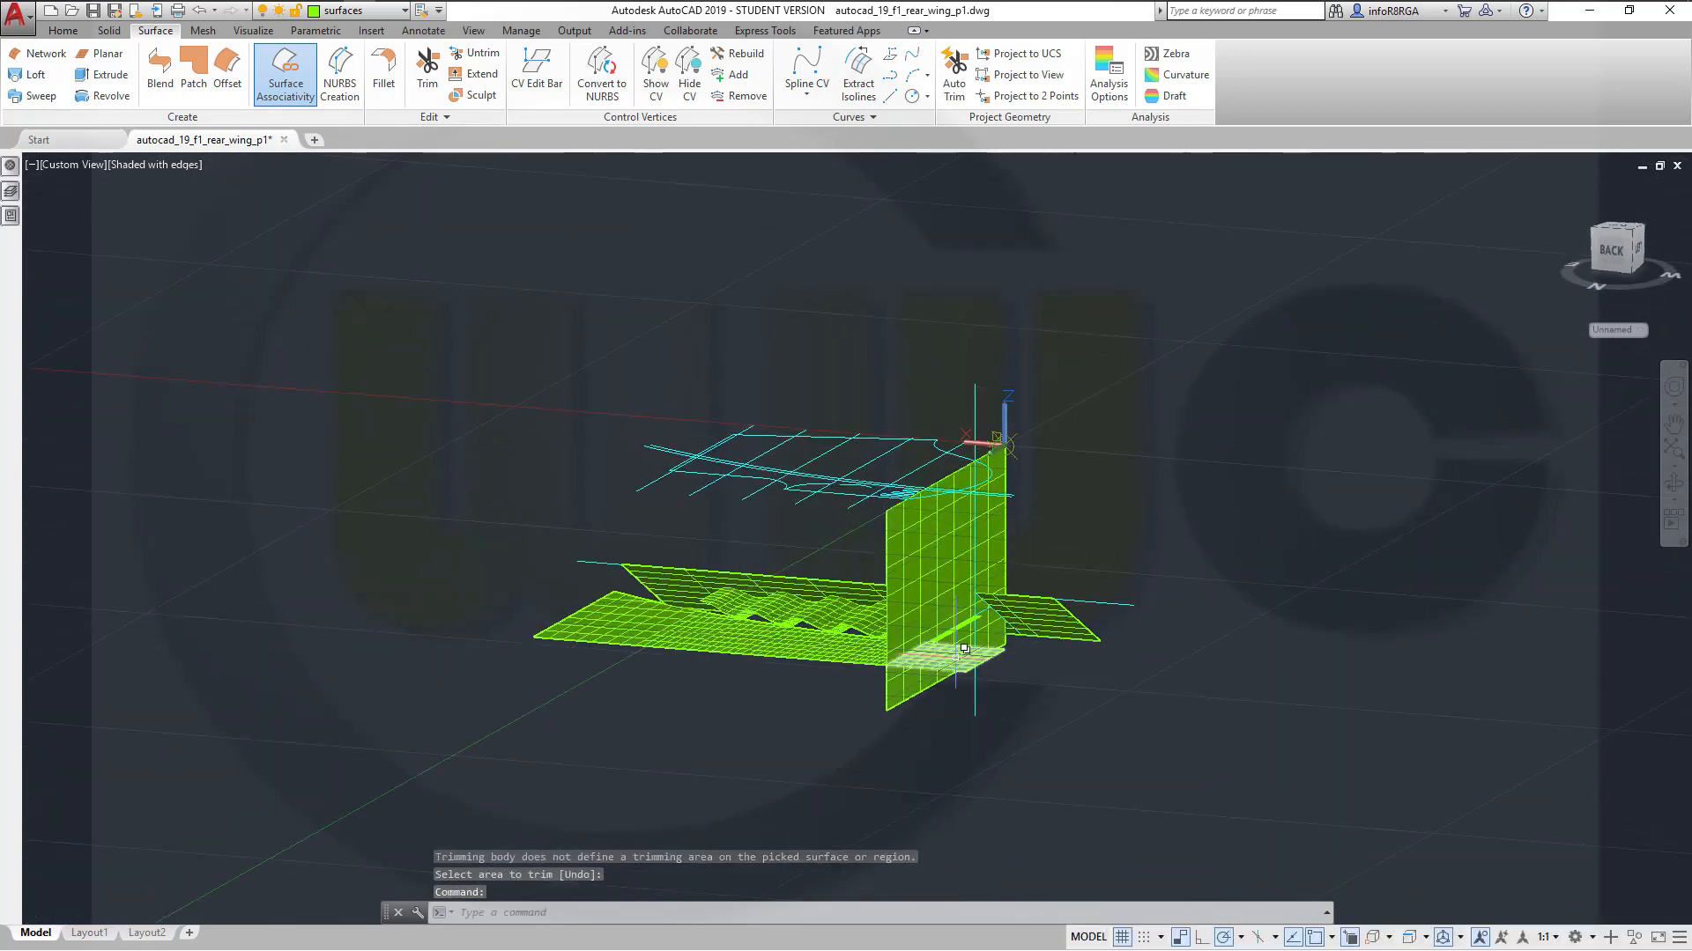
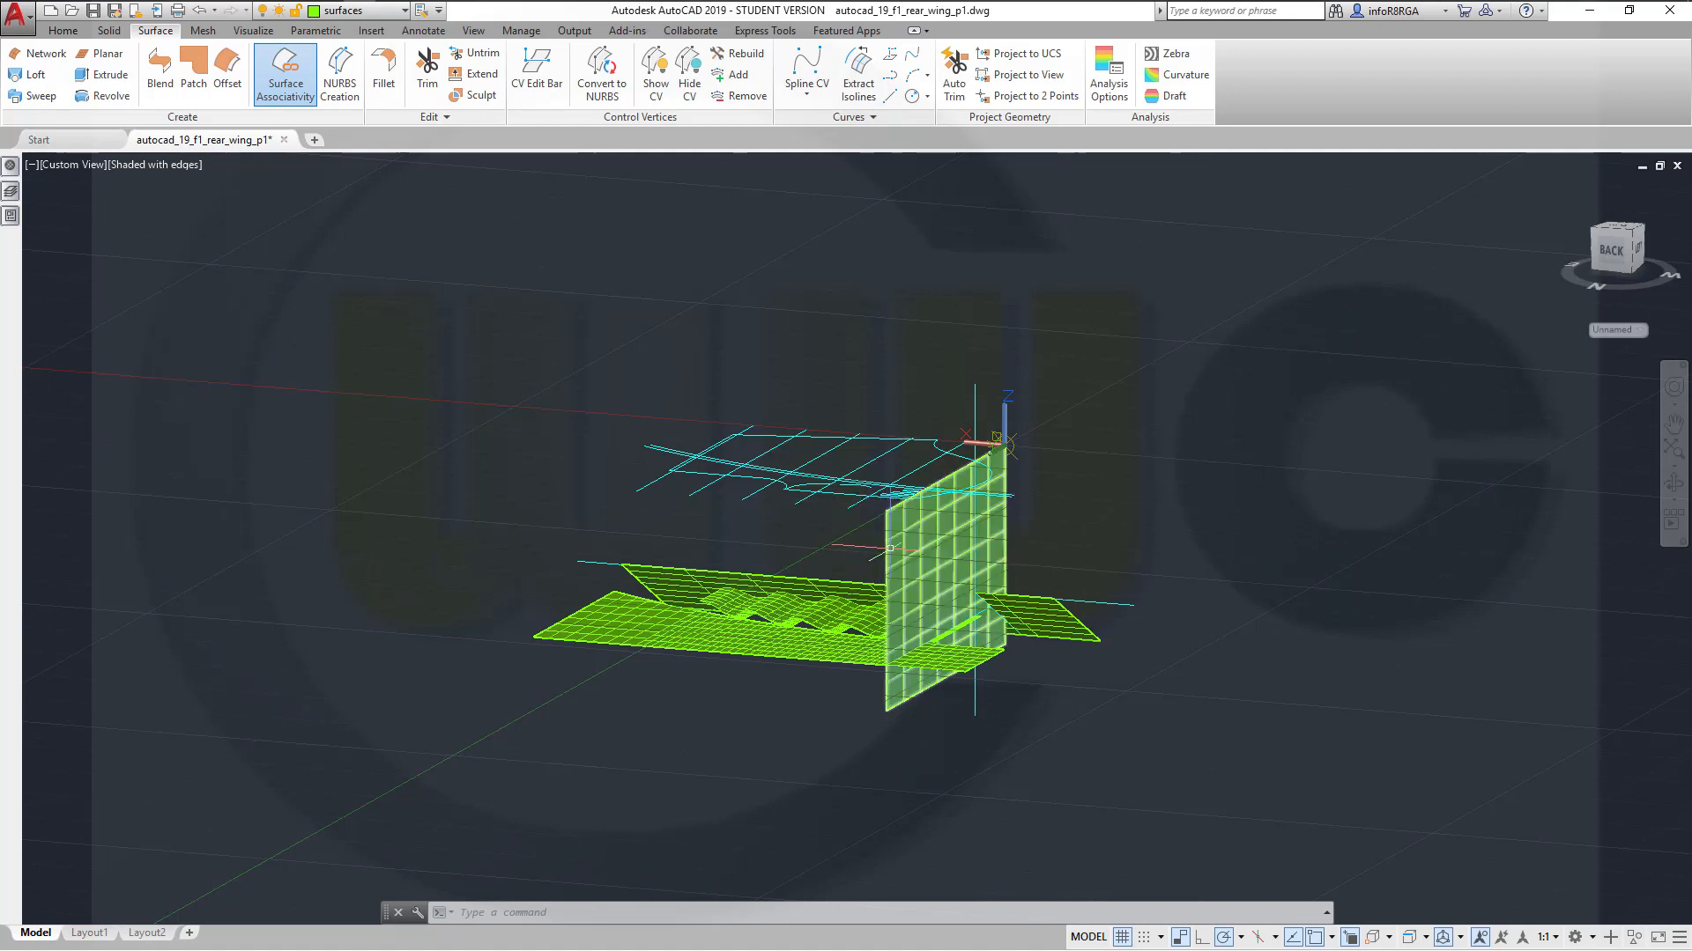
Move the extruded vertical cutting surface to layer 0 and dismiss the notice about the turned-off layer
left_click(890, 548)
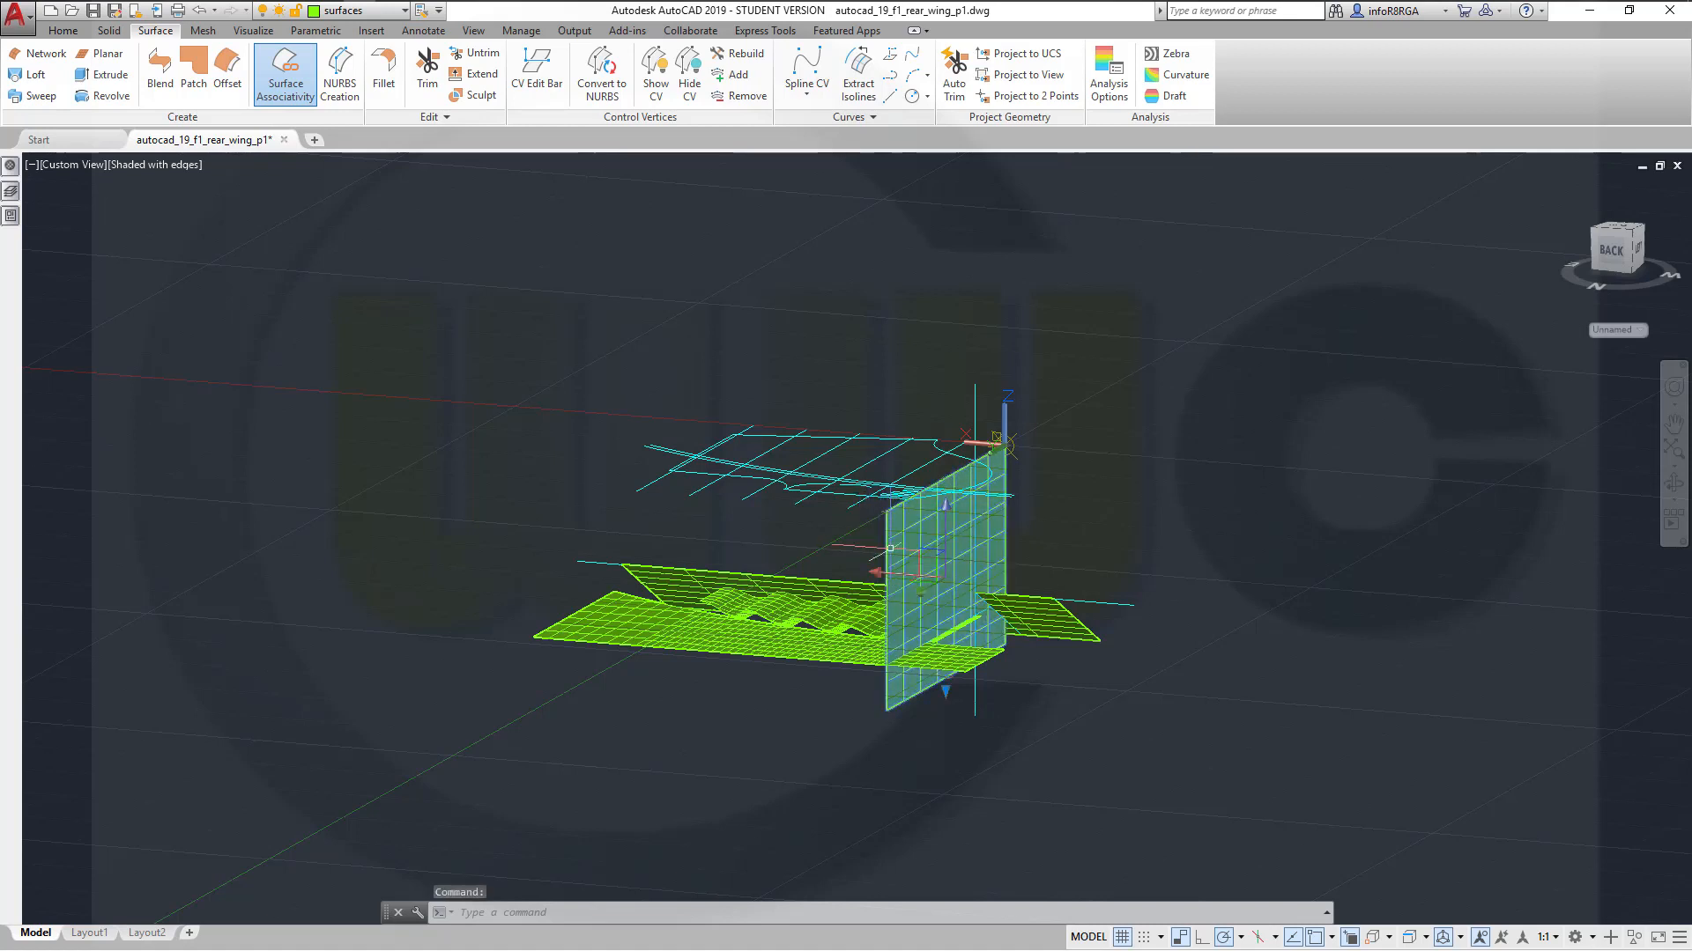
left_click(403, 11)
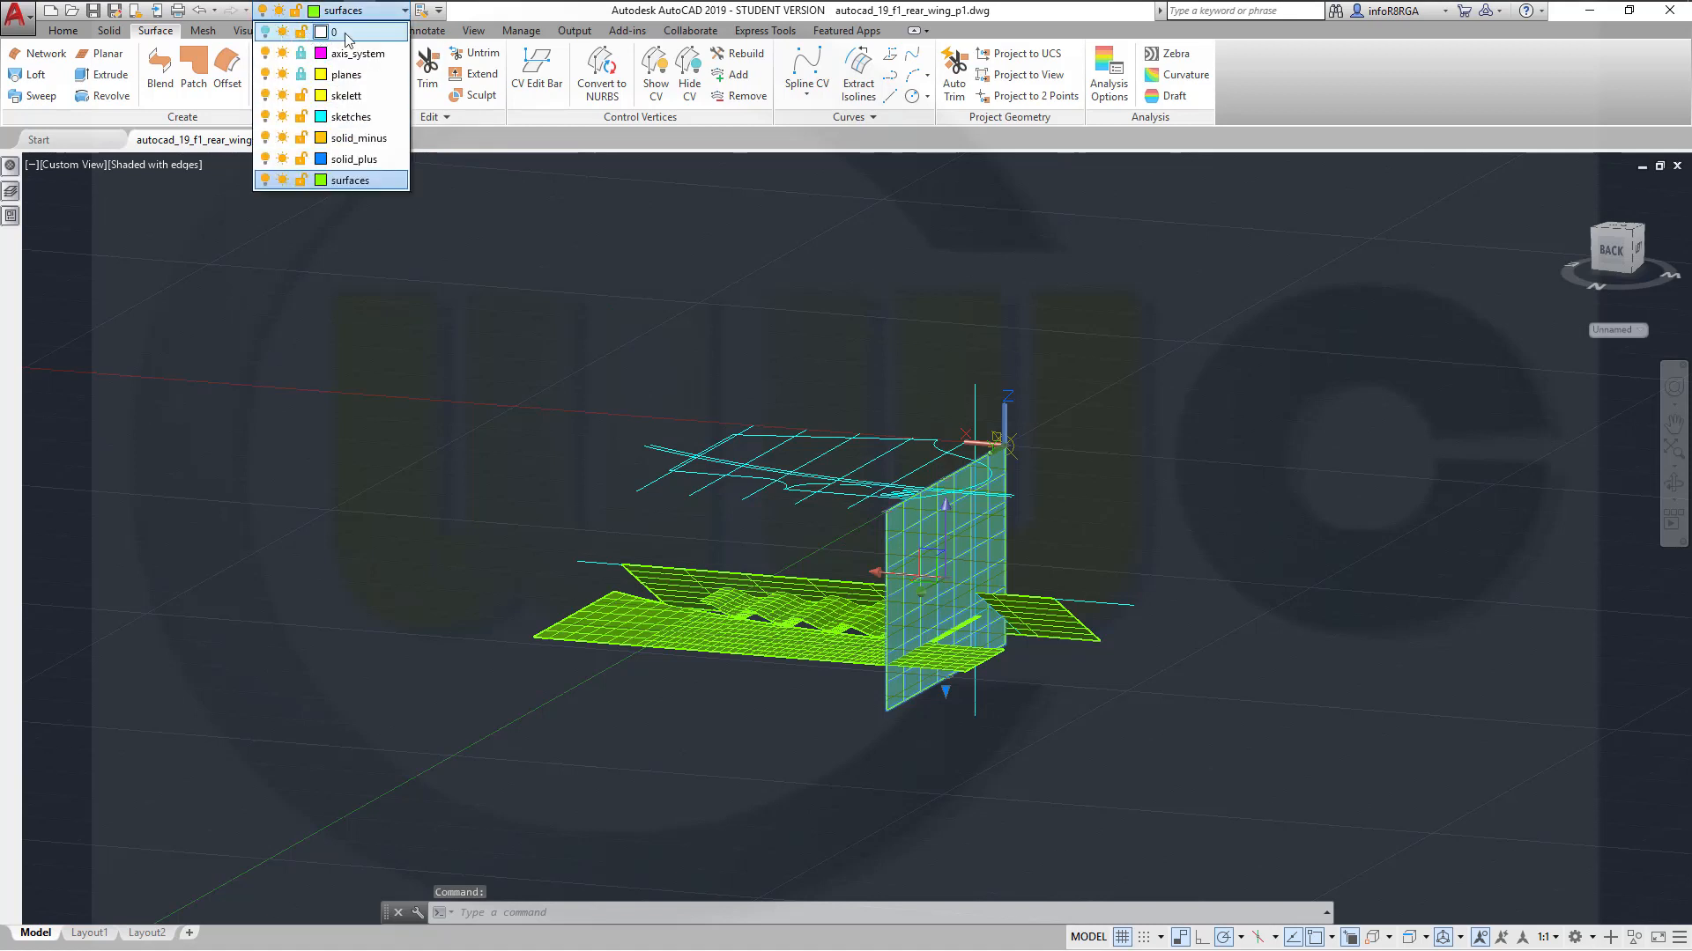
left_click(394, 35)
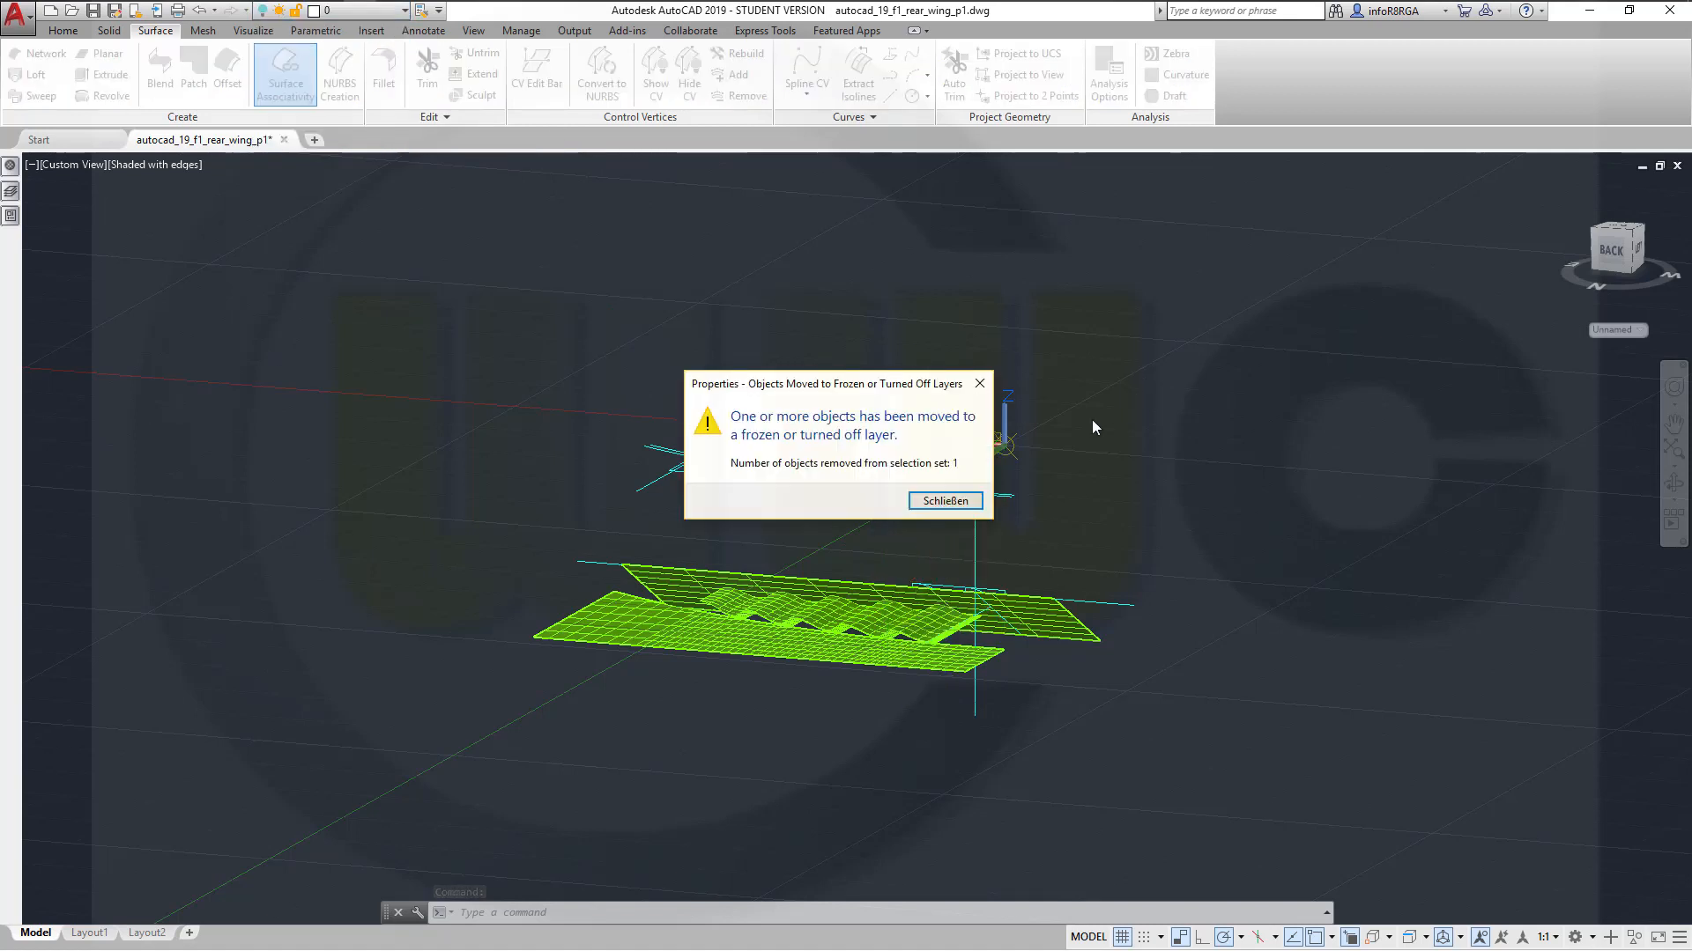
left_click(935, 501)
Examine the gap along the flat surface's curved edge and where the wavy surface nearest the origin crosses the sketch line
middle_click_drag(936, 502, 879, 353, "shift")
scroll(815, 516, "up", 4)
scroll(1075, 299, "up", 2)
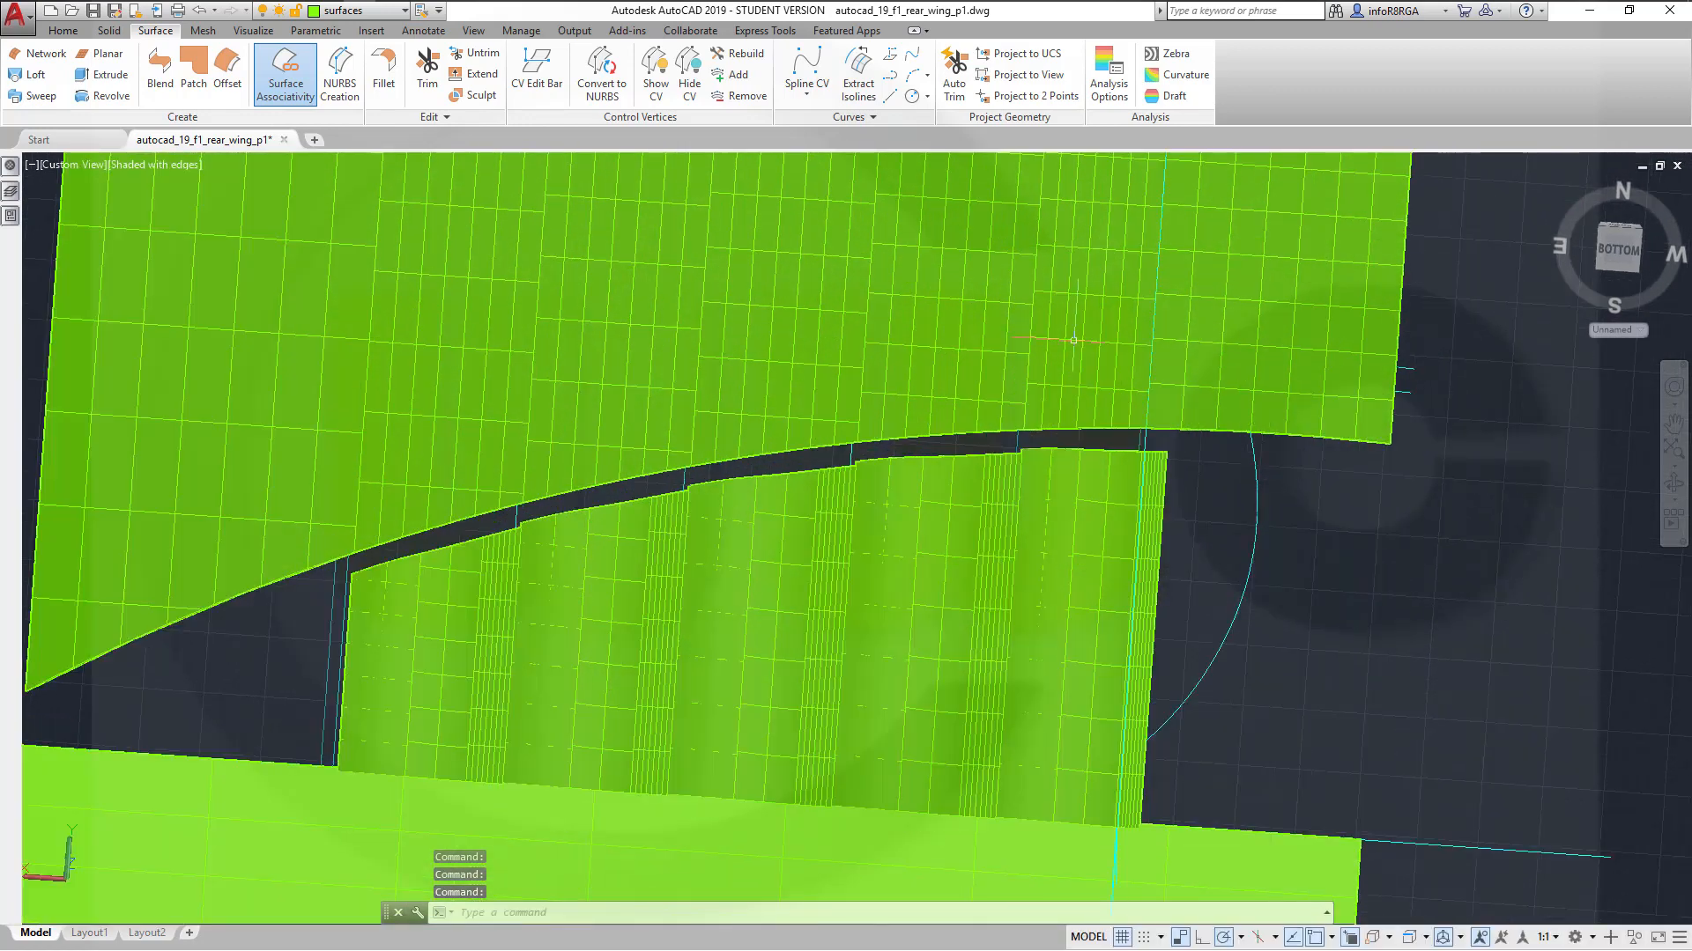
mouse_move(1030, 385)
middle_mouse_down("shift")
mouse_move(1047, 359)
mouse_move(1061, 387)
middle_mouse_up("shift")
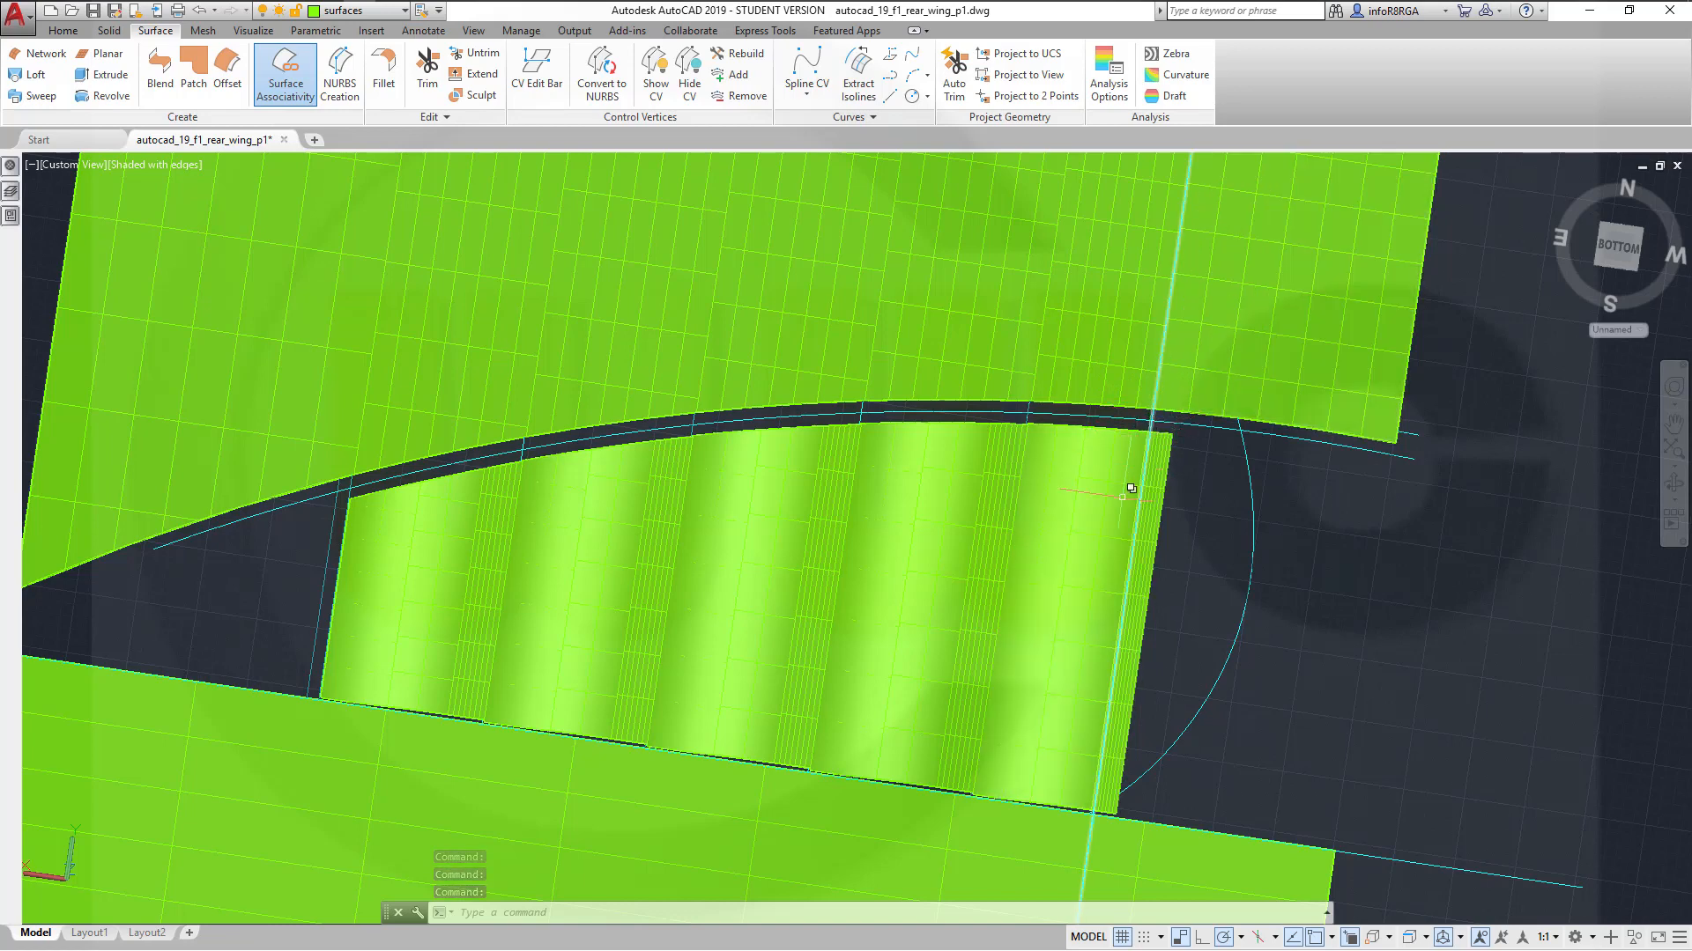
scroll(1152, 524, "up", 3)
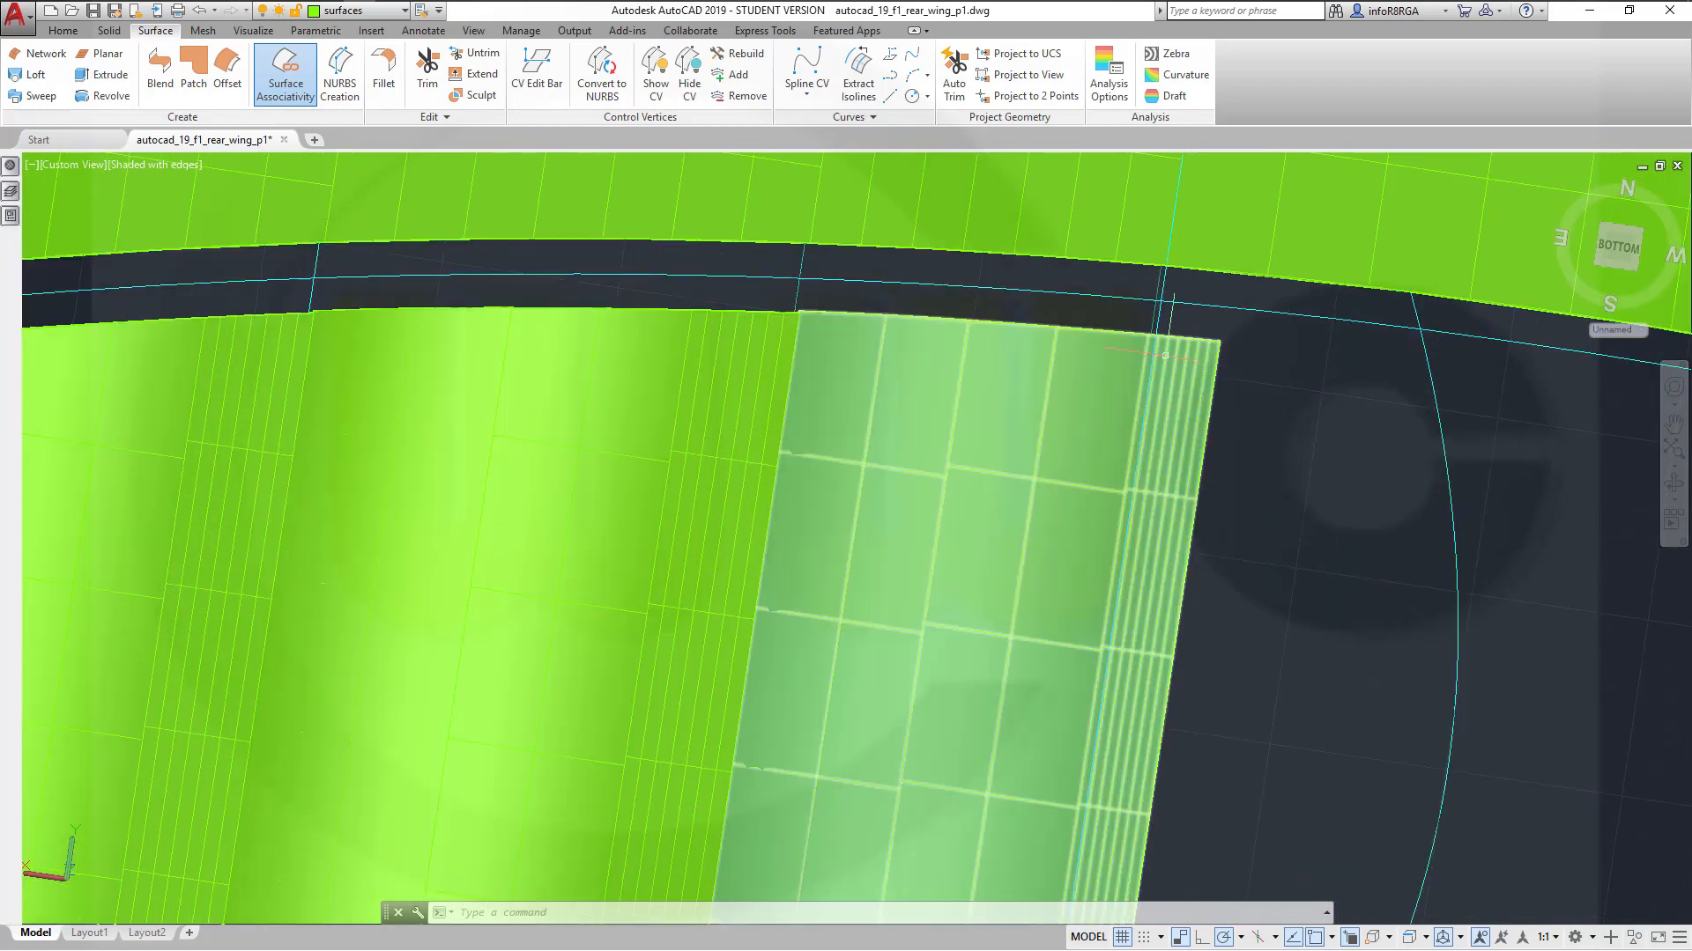
scroll(1163, 356, "down", 5)
scroll(1112, 375, "up", 2)
middle_click_drag(1148, 440, 1119, 360, "shift")
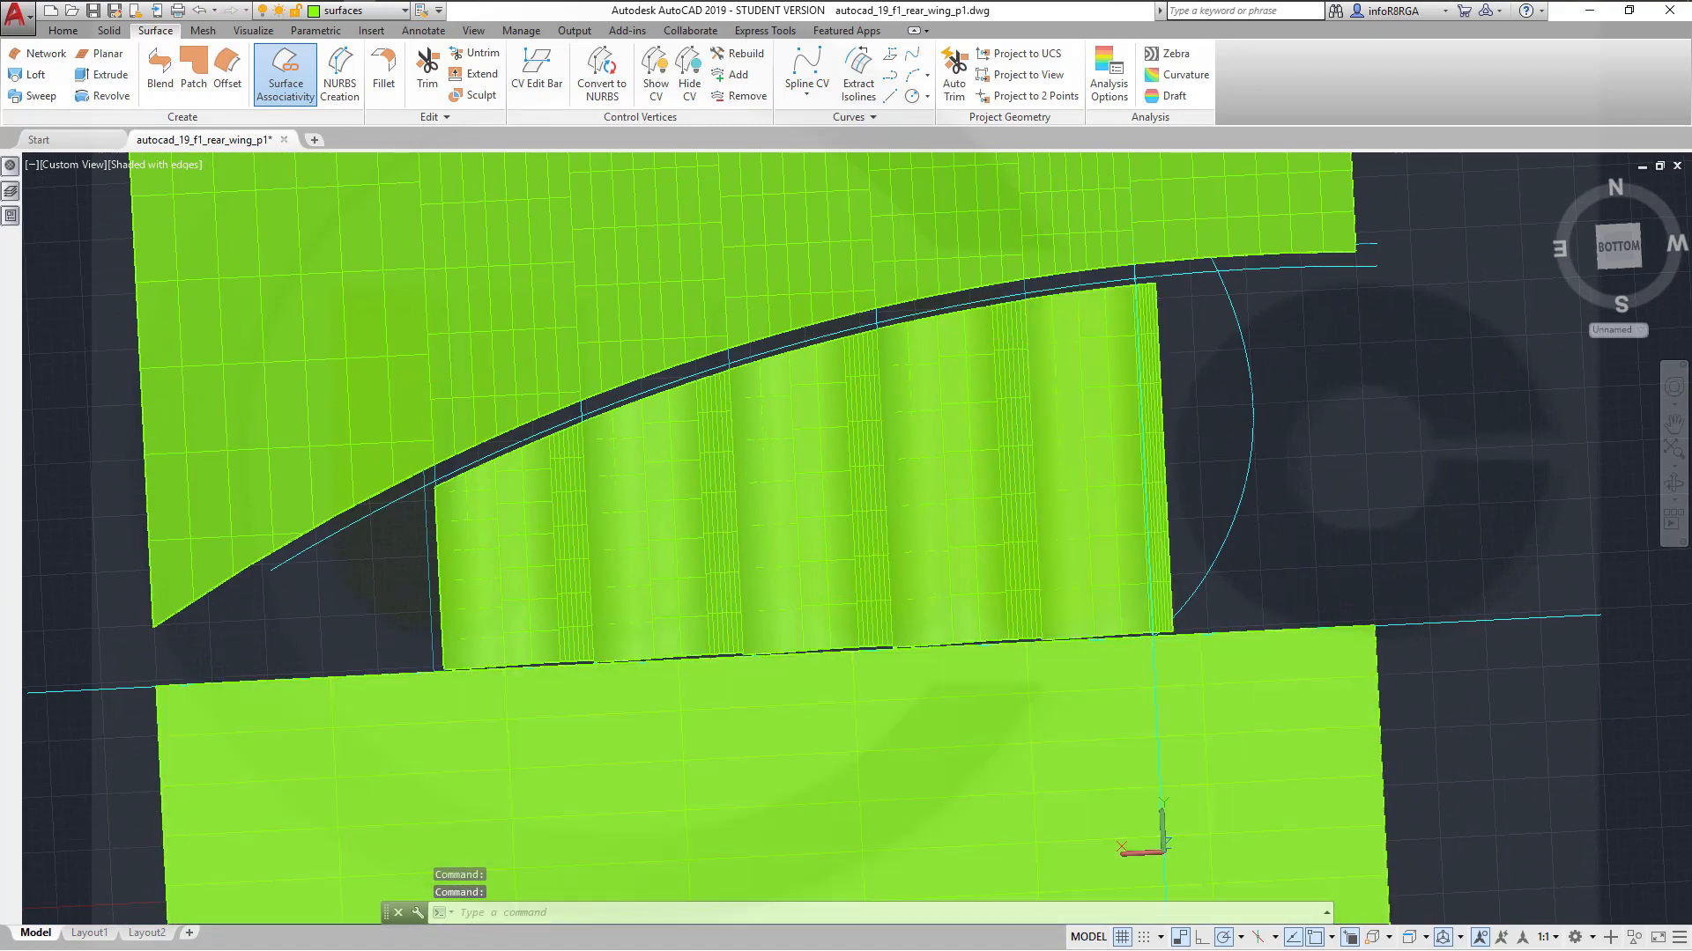
middle_click_drag(1127, 529, 1124, 582, "shift")
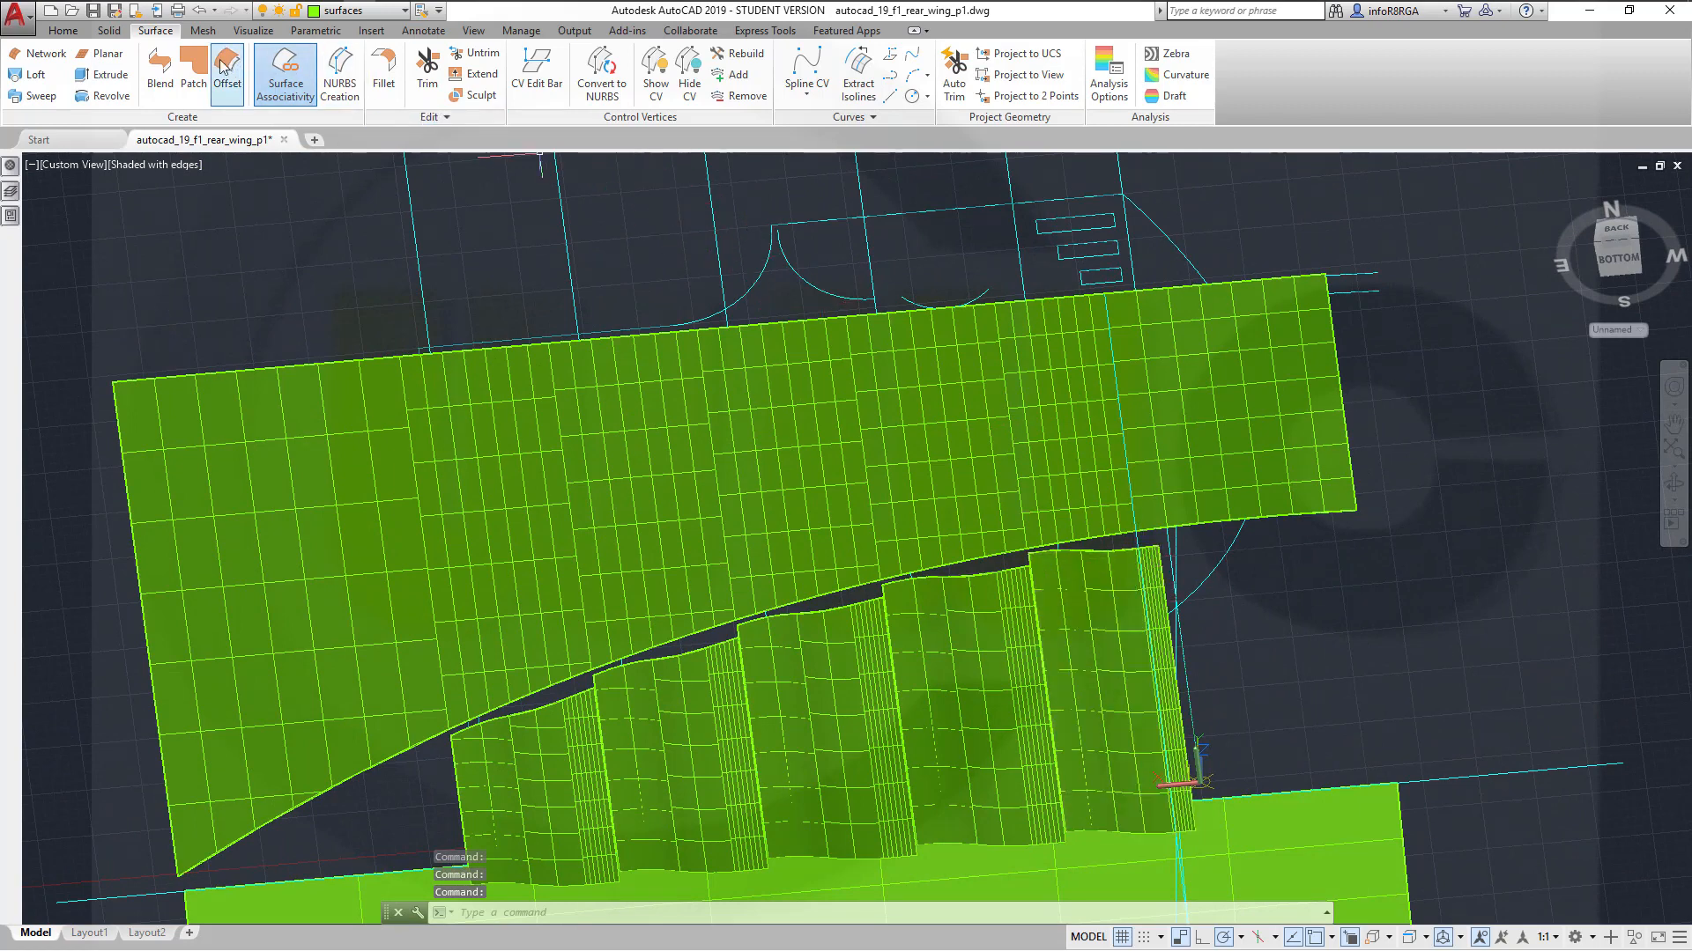
Slice the wavy surface nearest the origin with a two-point plane along the long sketch line, keeping both sides
left_click(106, 33)
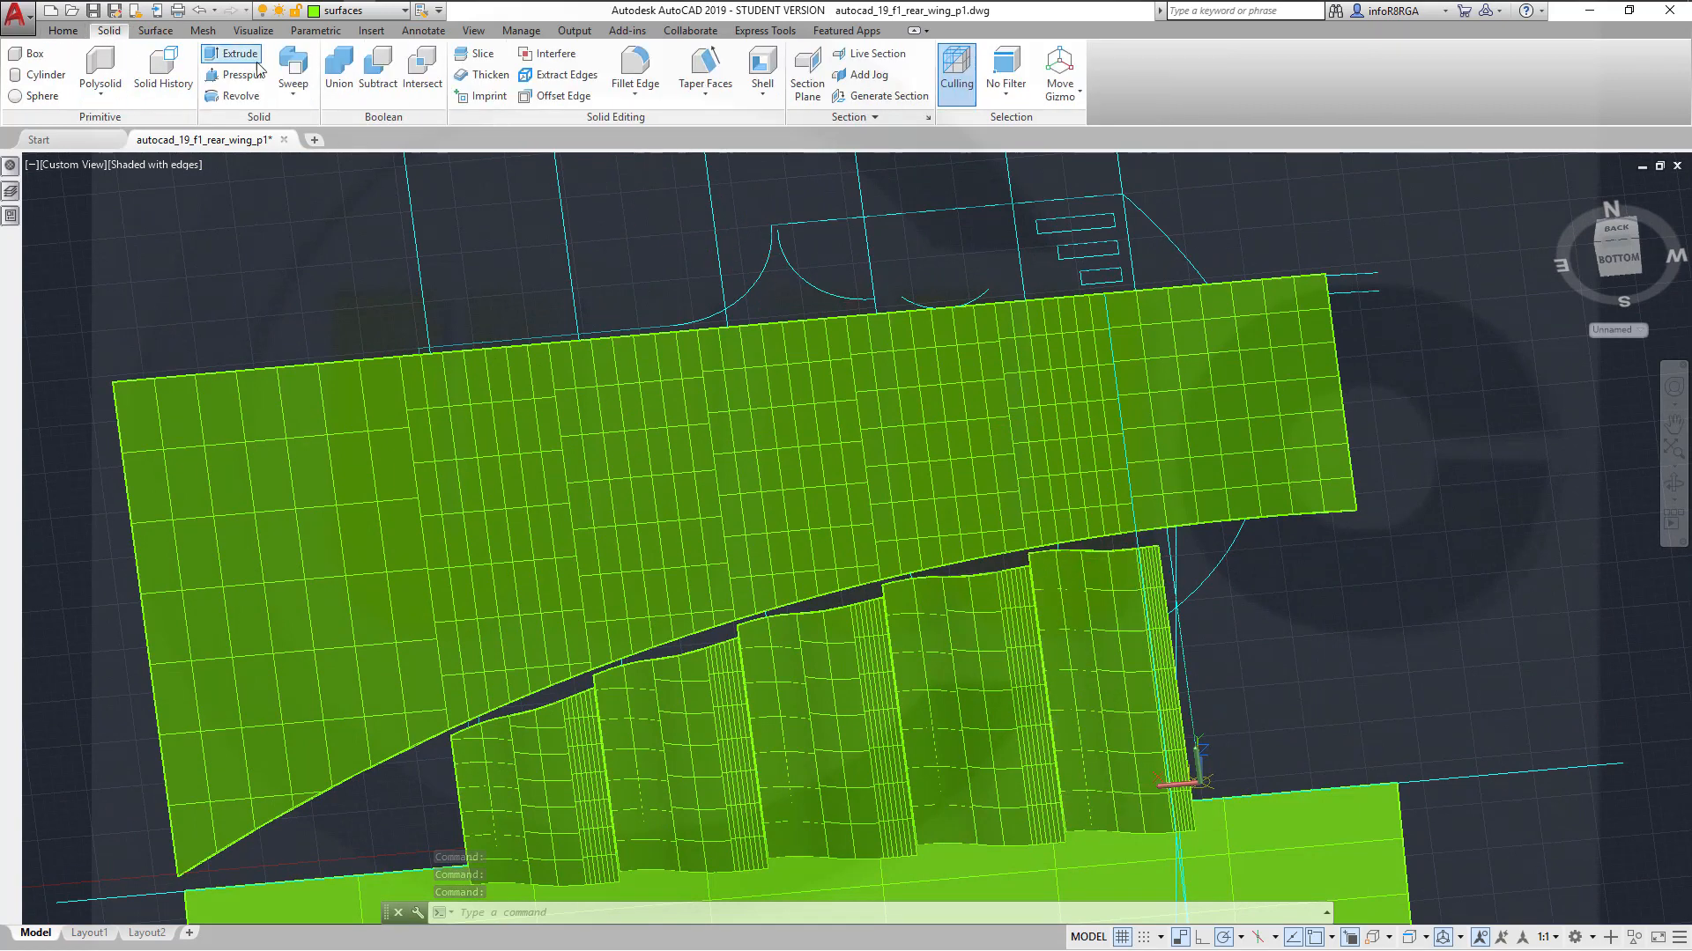
left_click(475, 54)
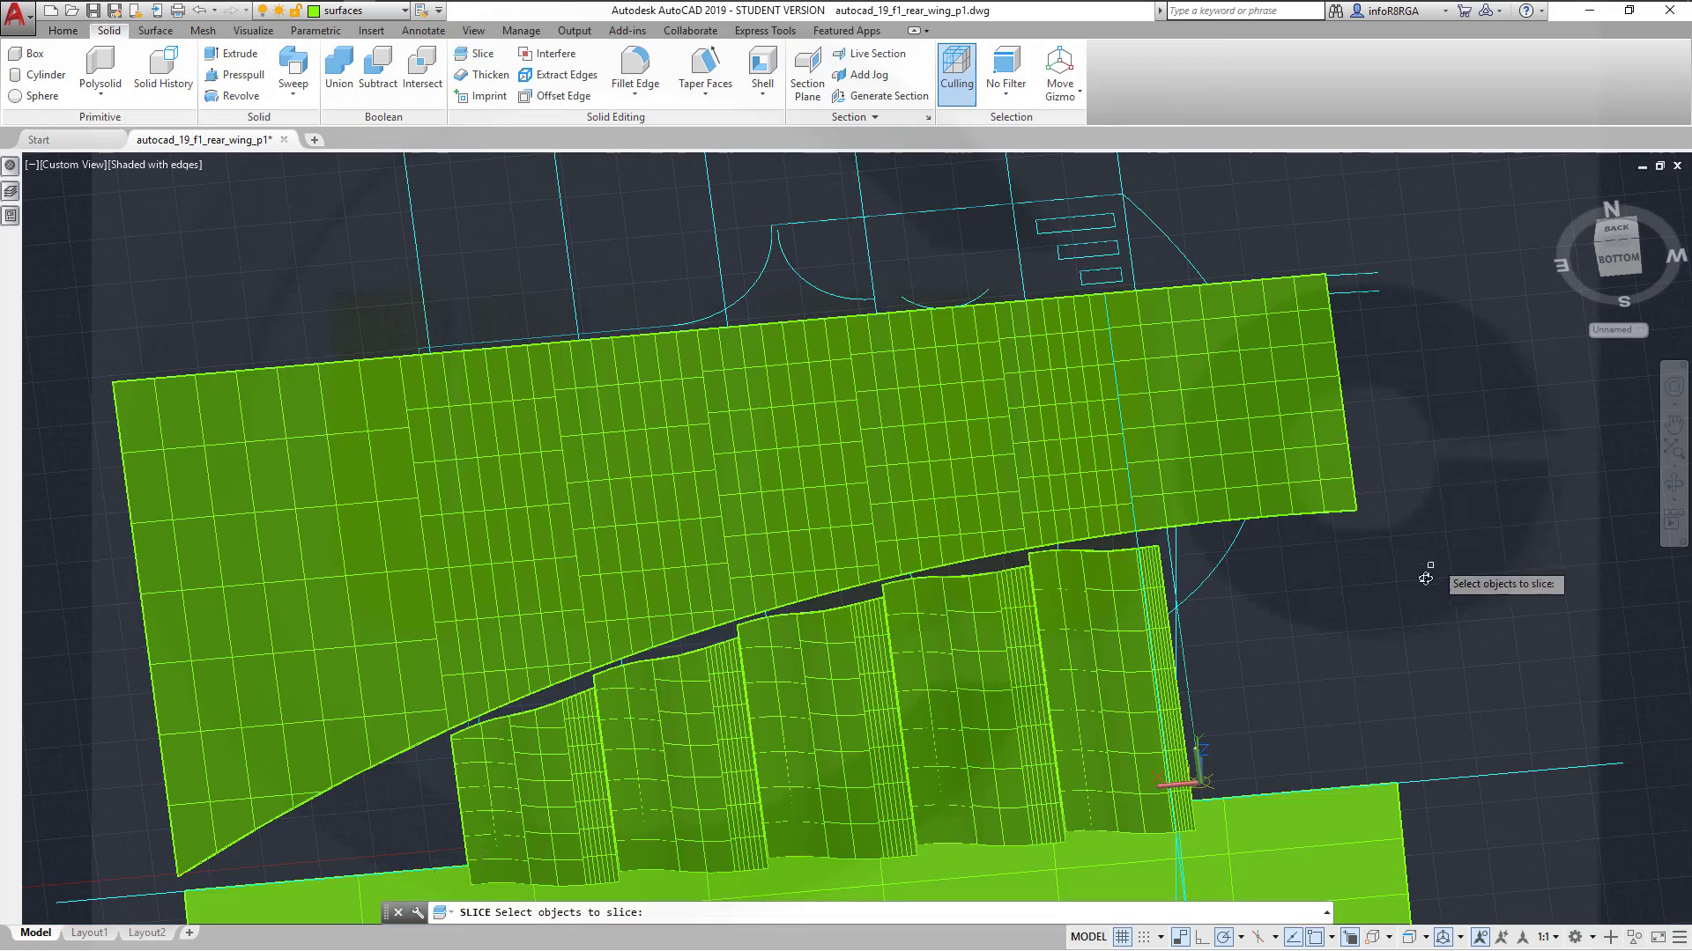
middle_click_drag(1427, 577, 1401, 619, "shift")
left_click(1099, 673)
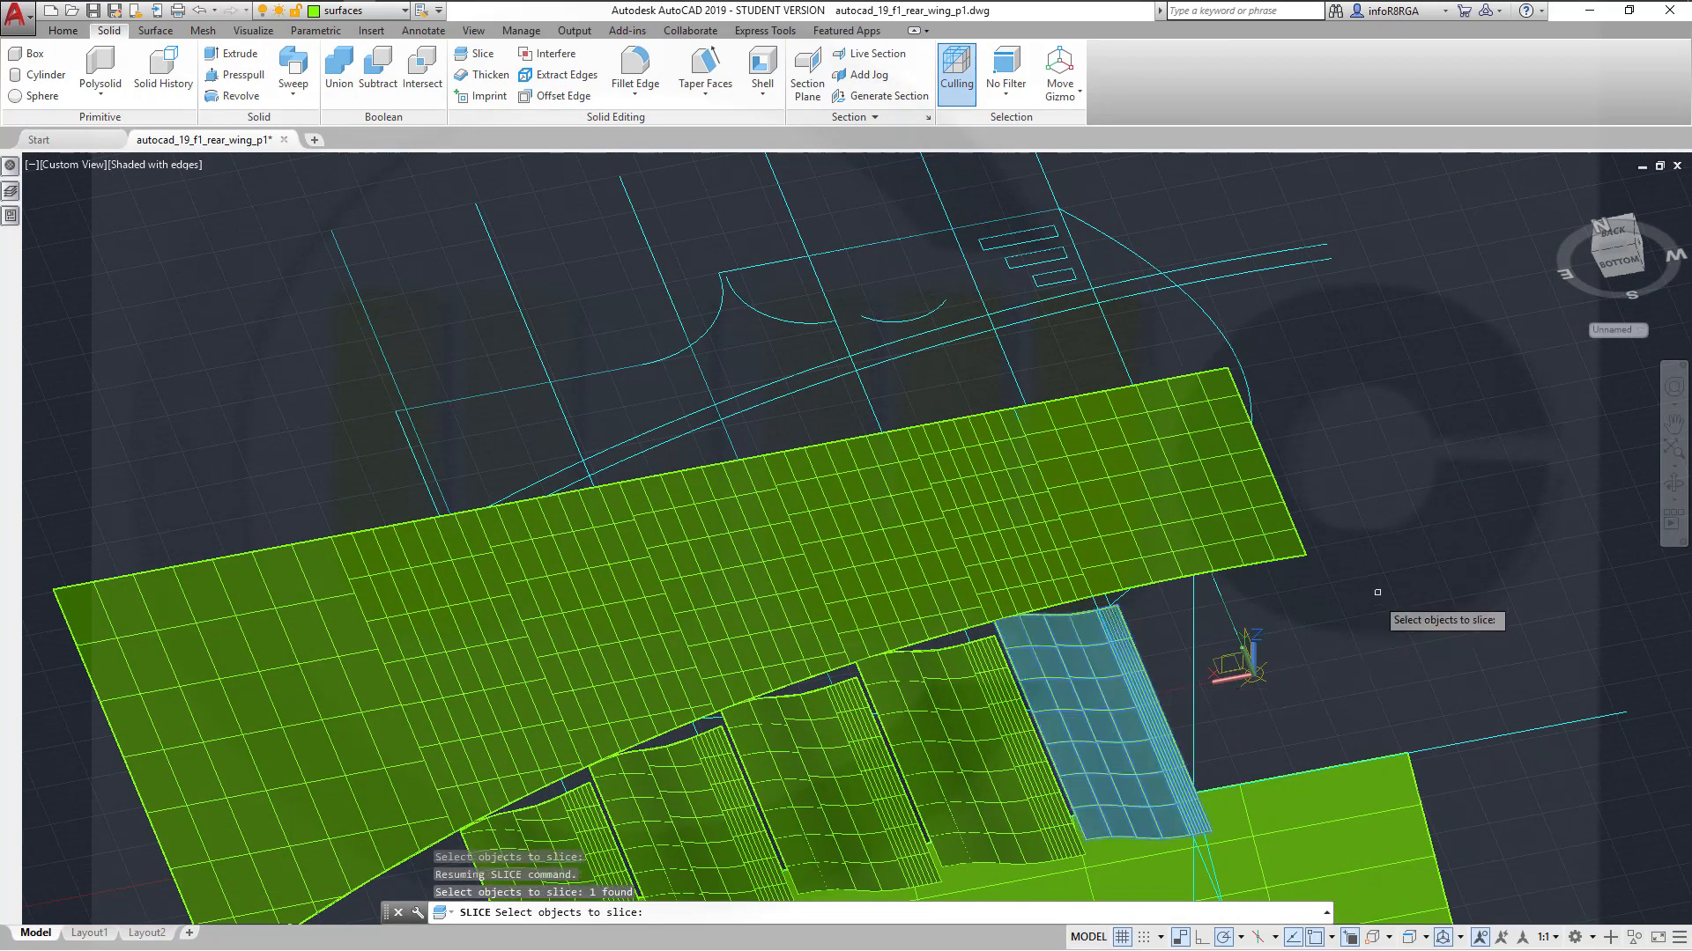
key("Return")
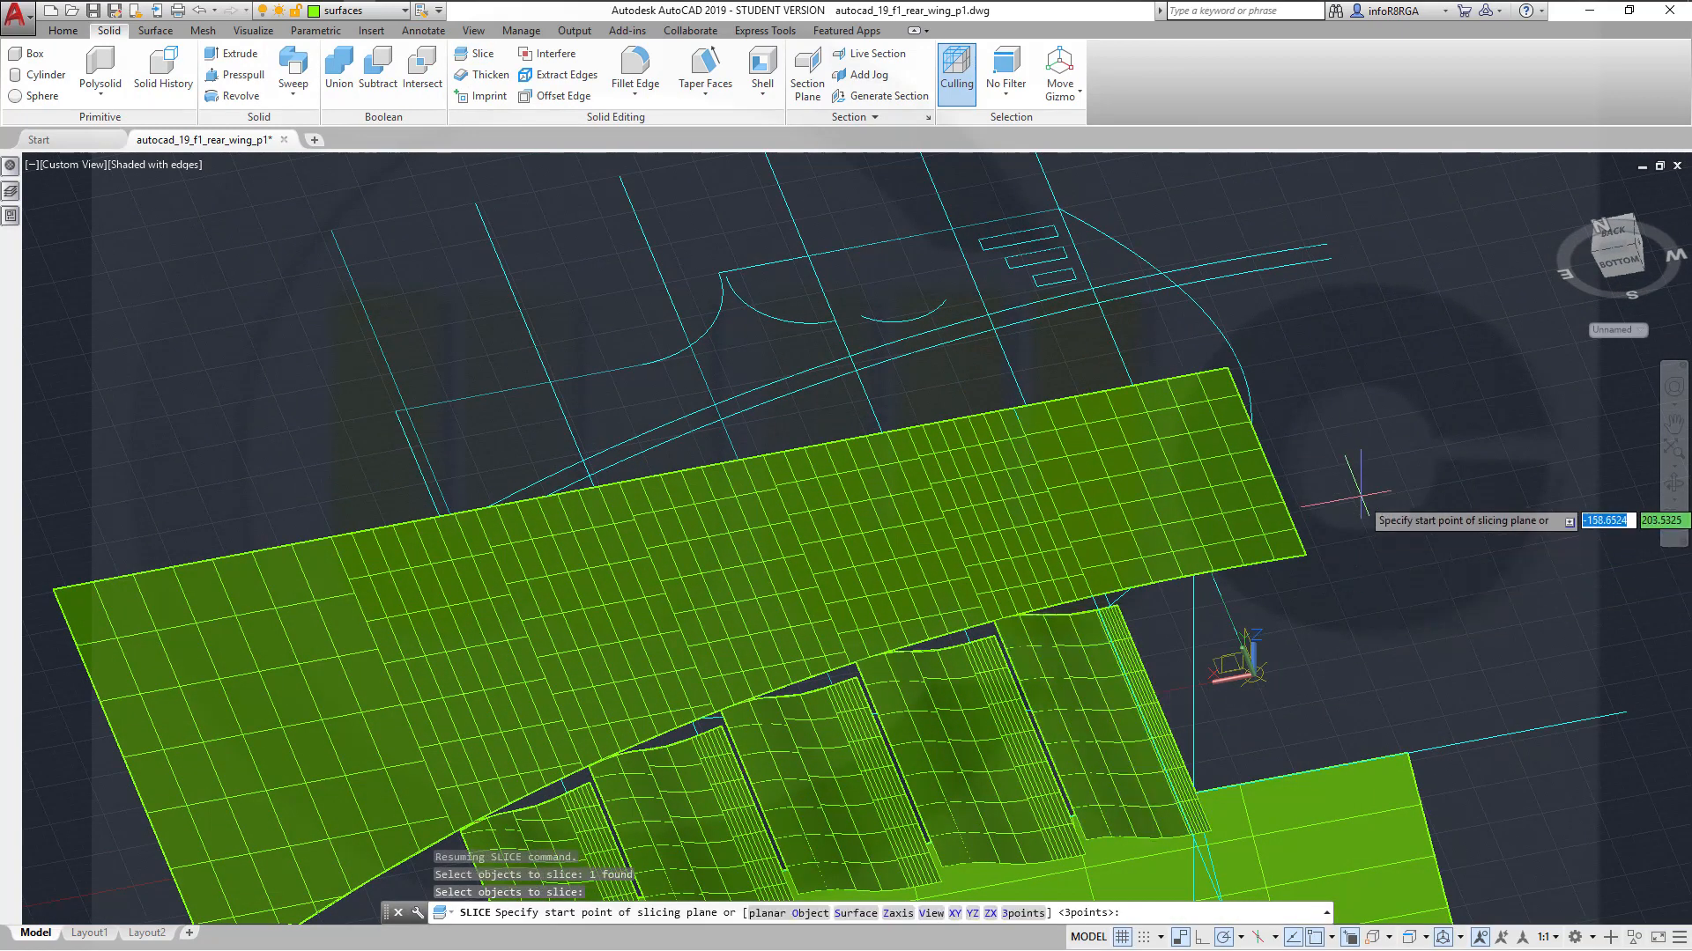
scroll(1357, 495, "down", 5)
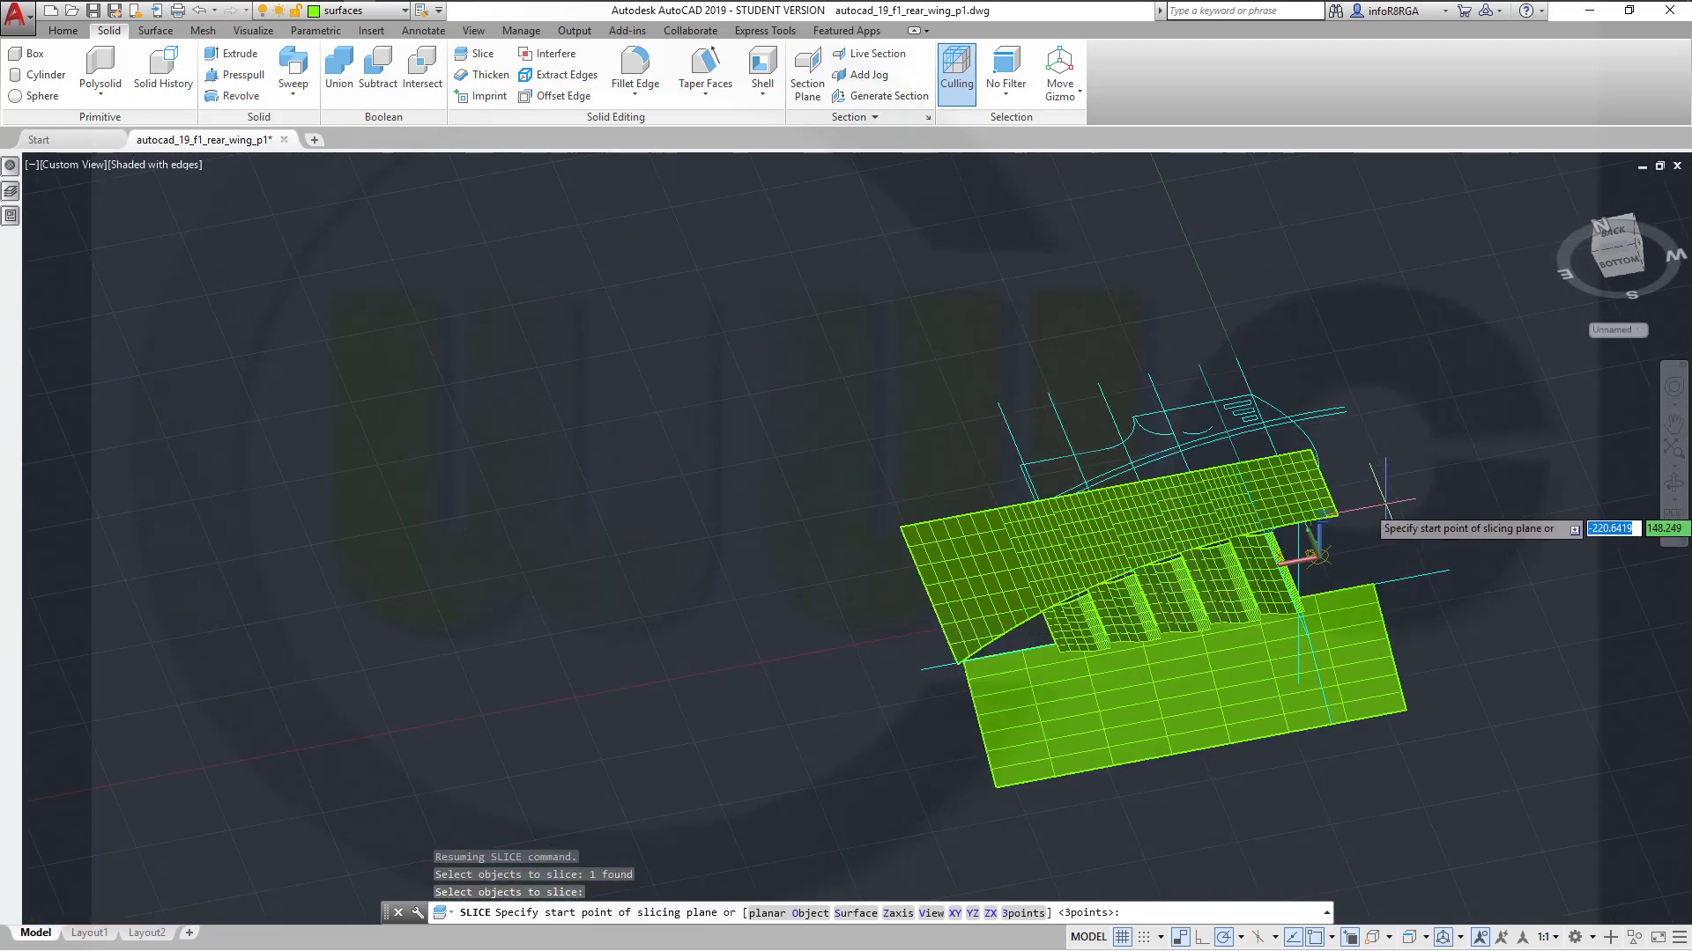
left_click(1235, 357)
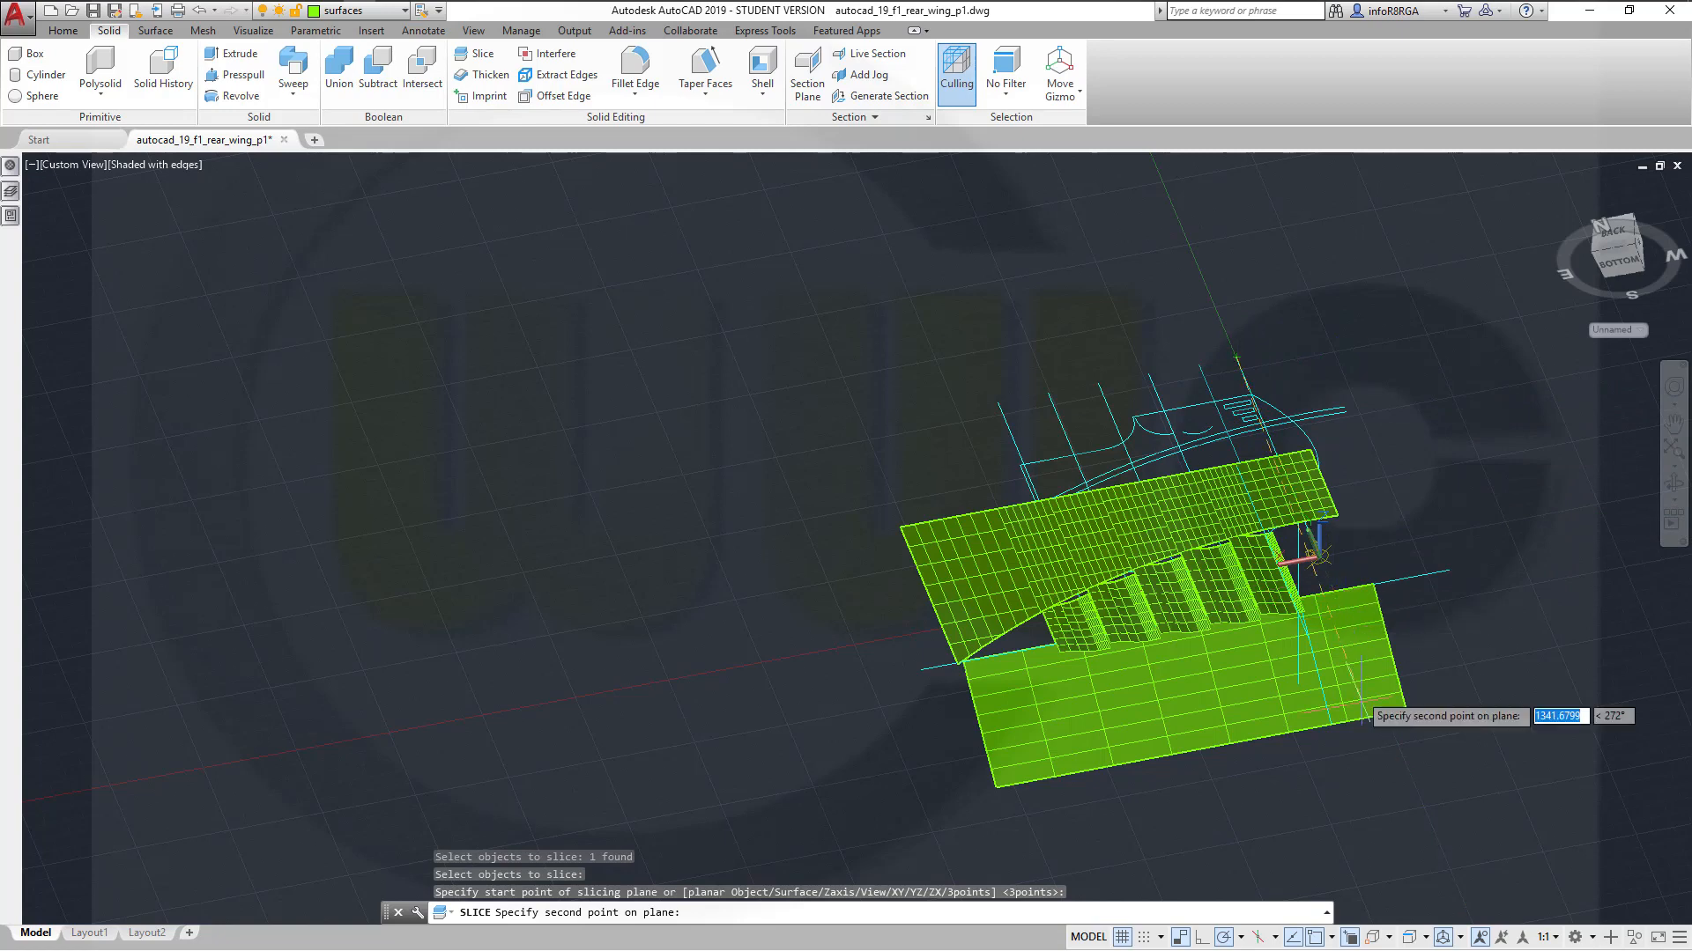
left_click(1414, 781)
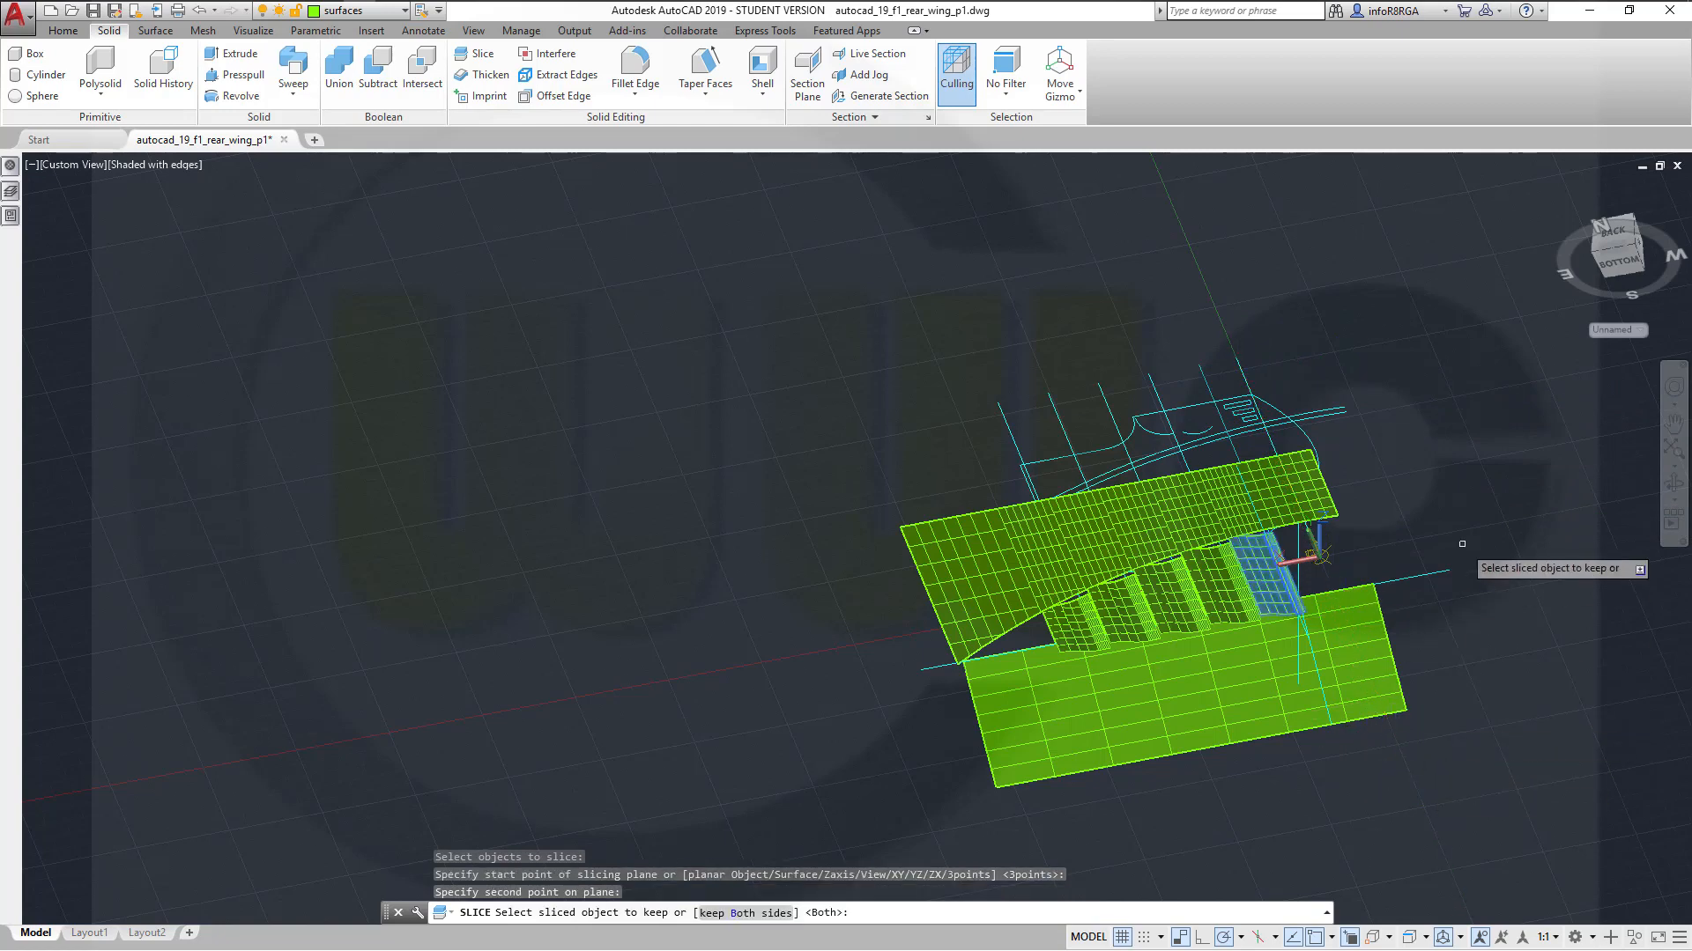
right_click(1500, 553)
left_click(1535, 604)
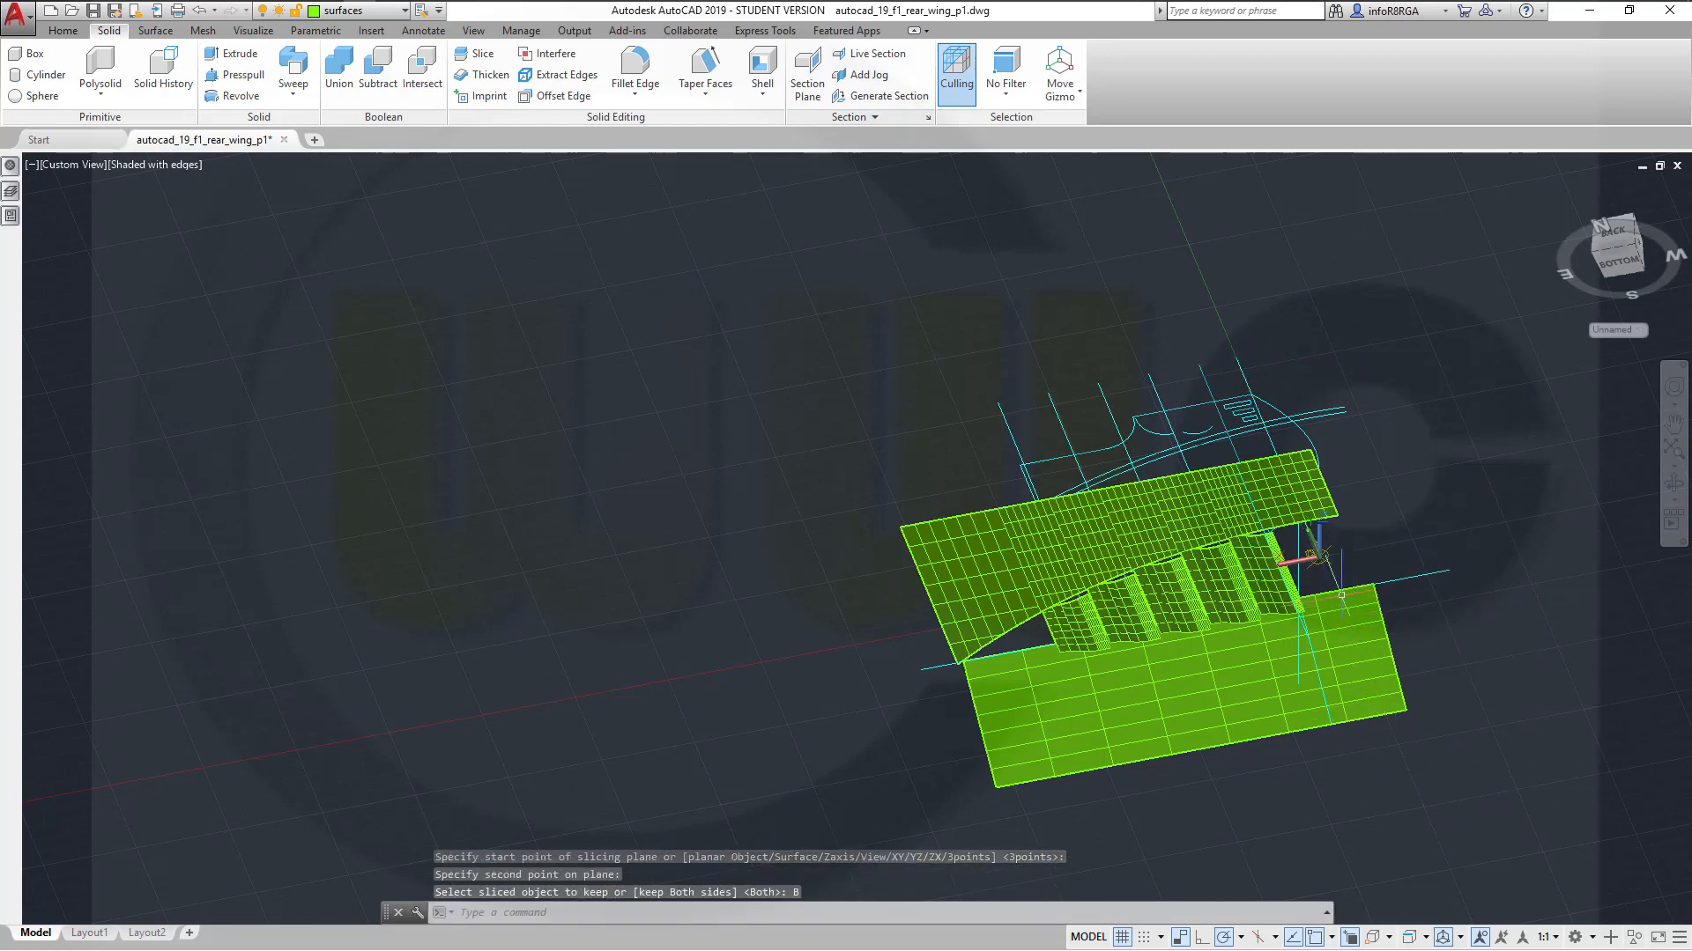
scroll(1339, 595, "up", 3)
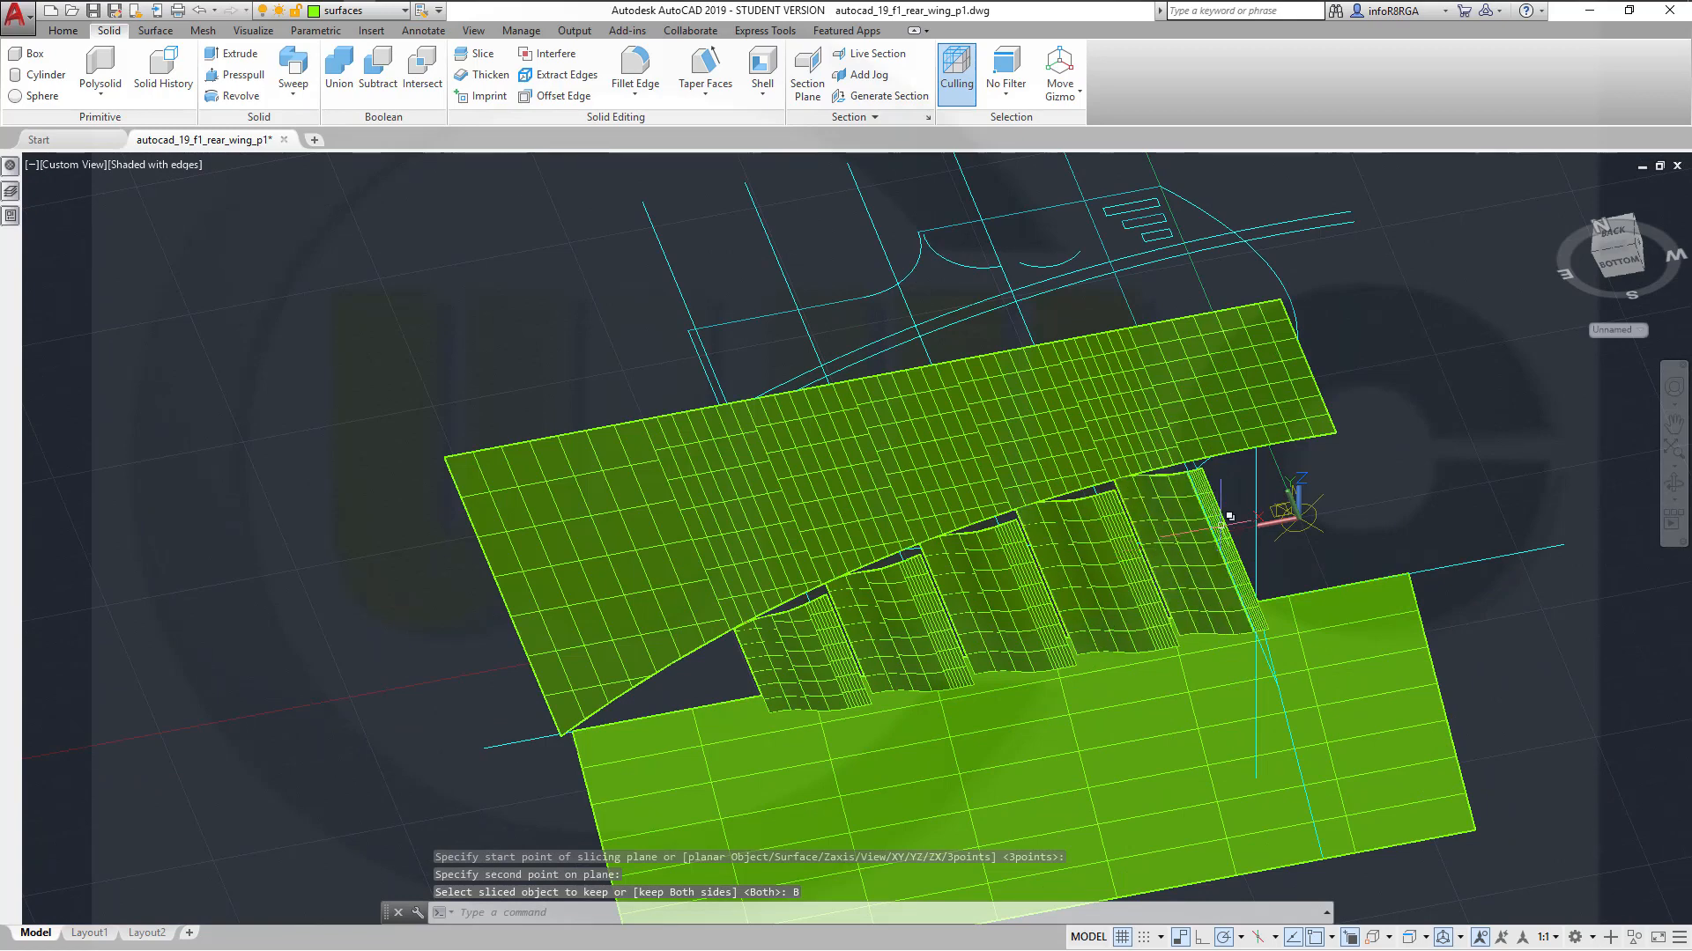
scroll(1230, 516, "up", 3)
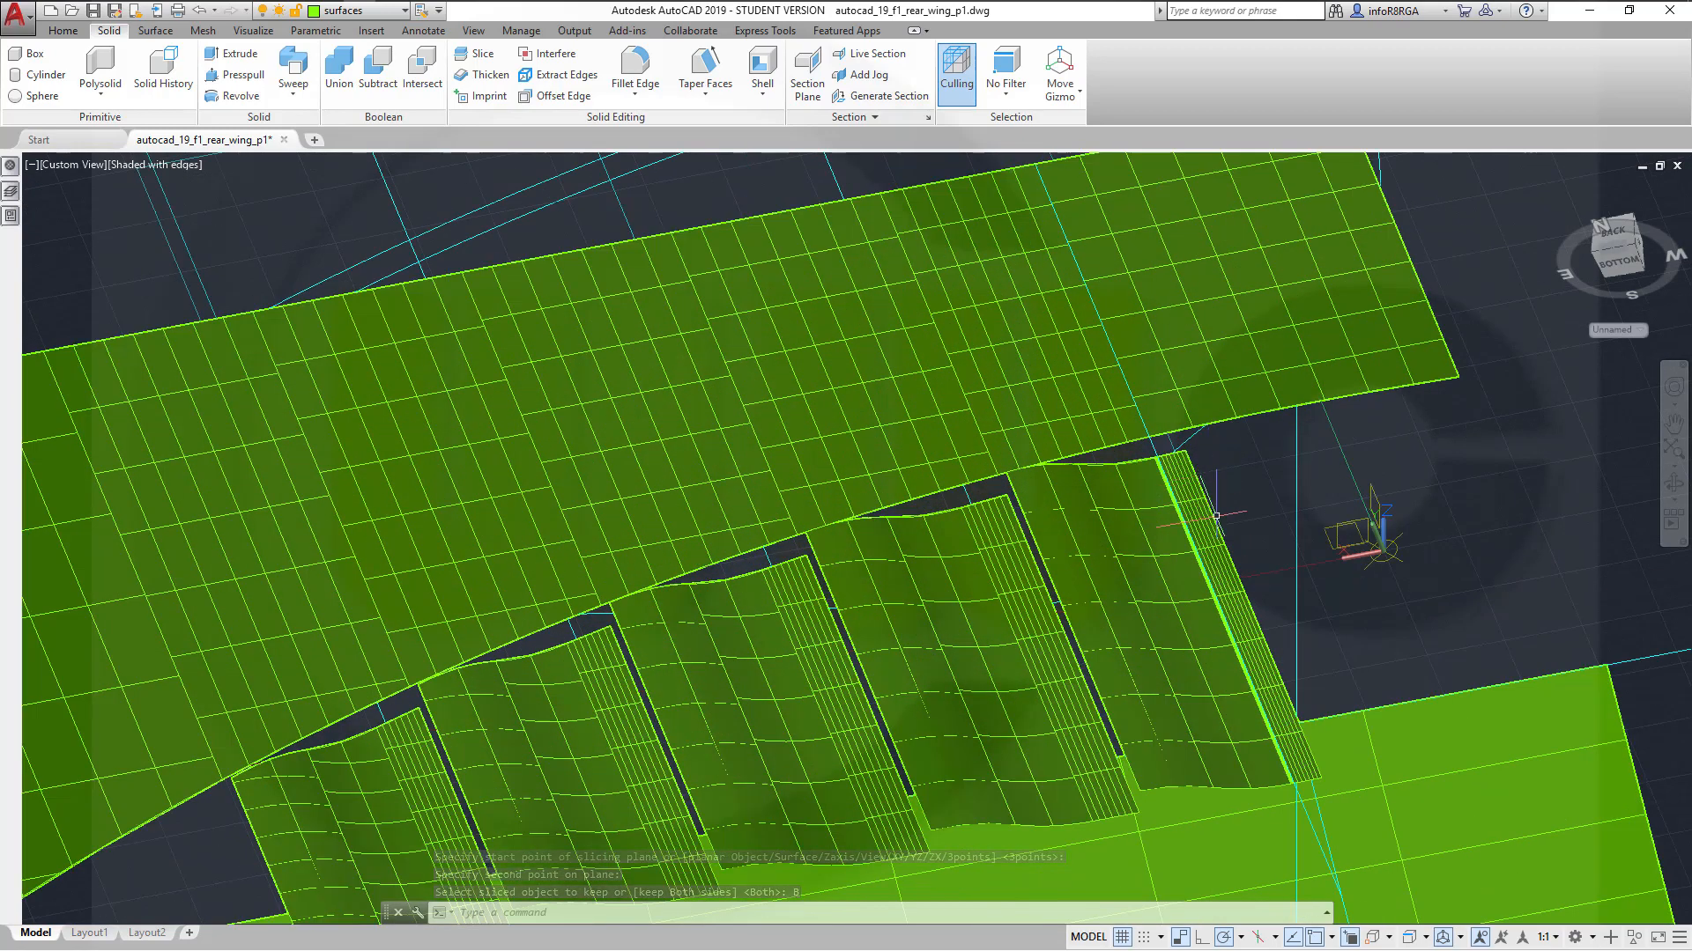
scroll(1075, 494, "up", 3)
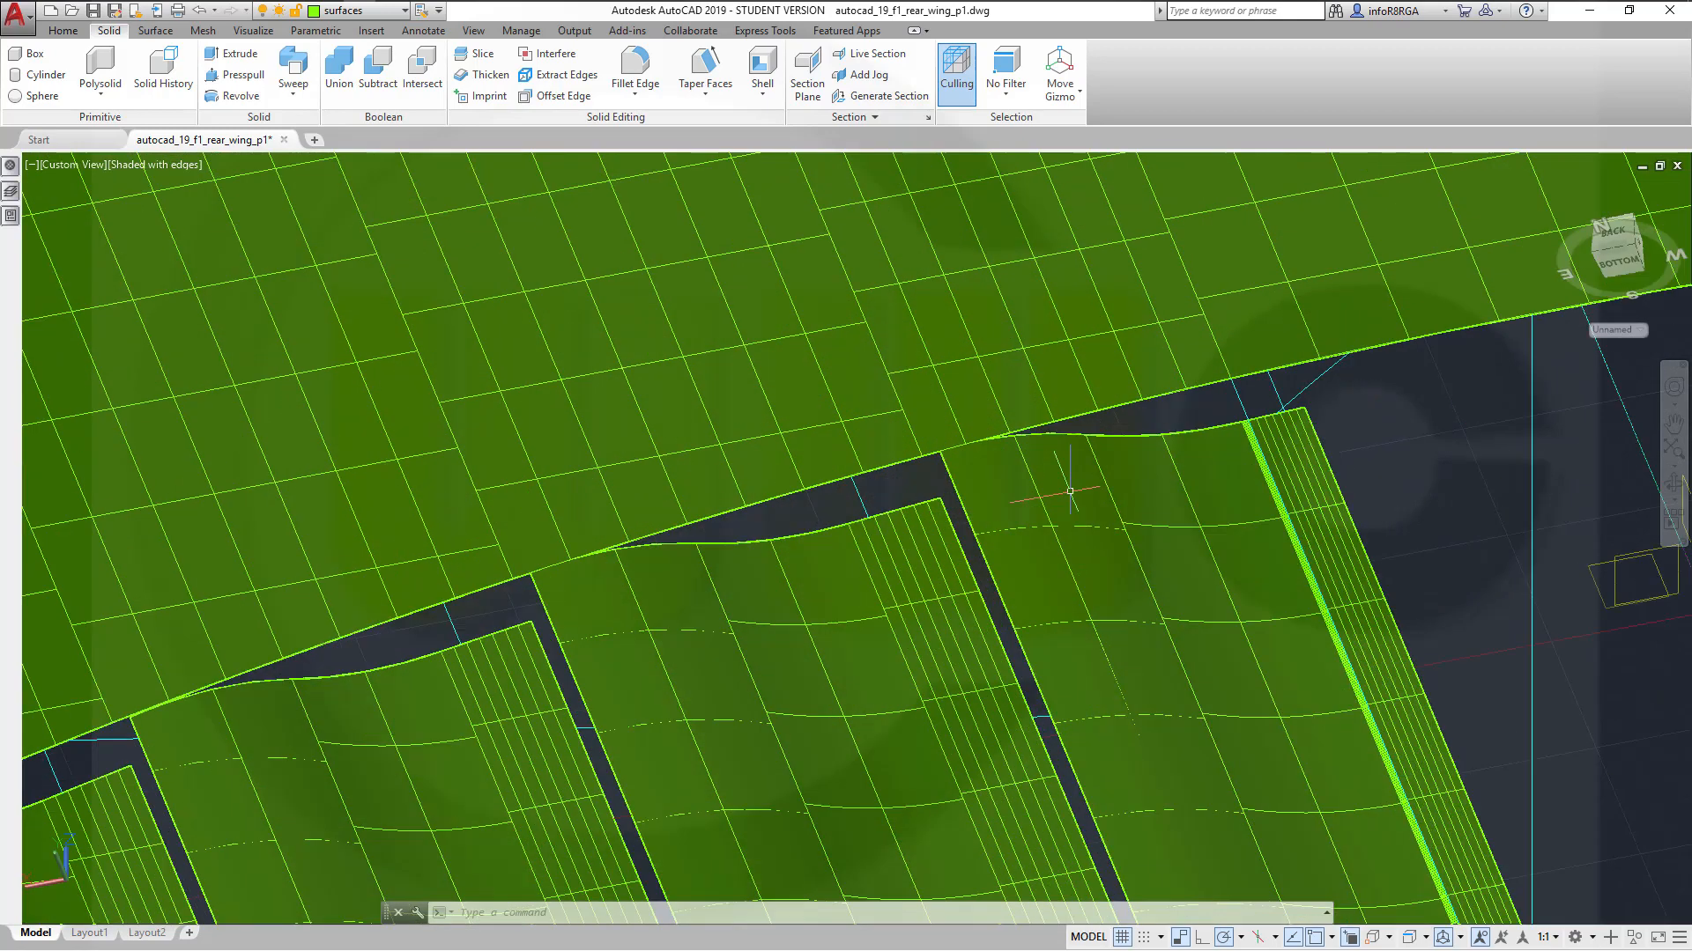
middle_click_drag(1099, 506, 1201, 695, "shift")
middle_click_drag(1212, 636, 1224, 551, "shift")
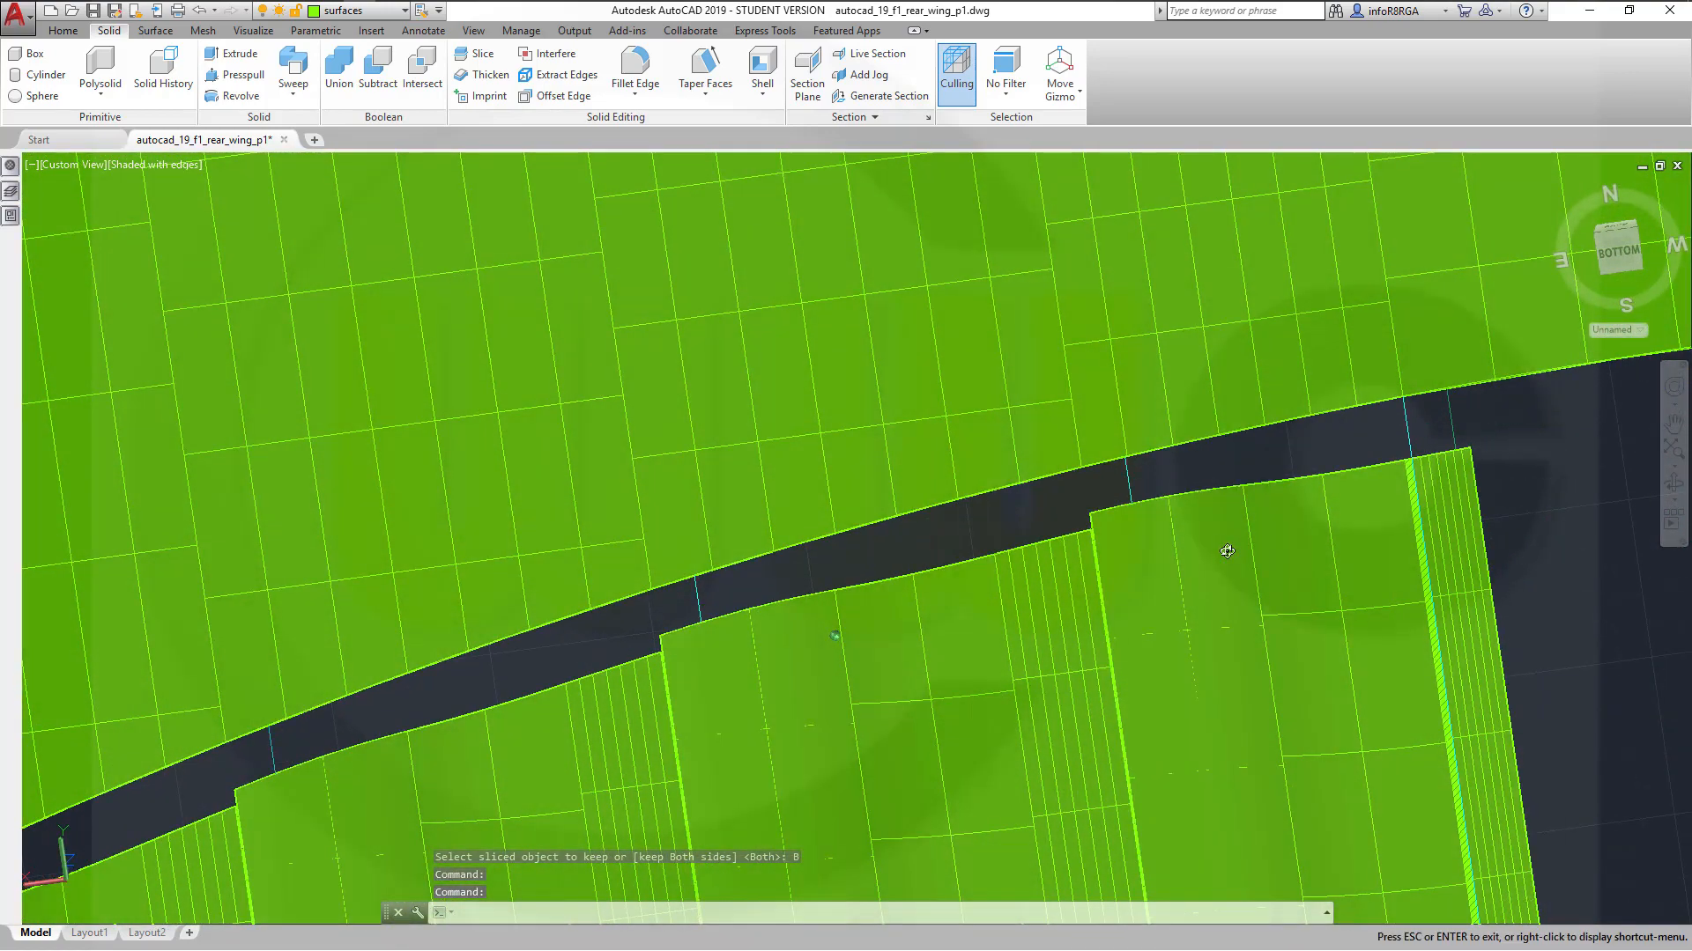
left_click(166, 34)
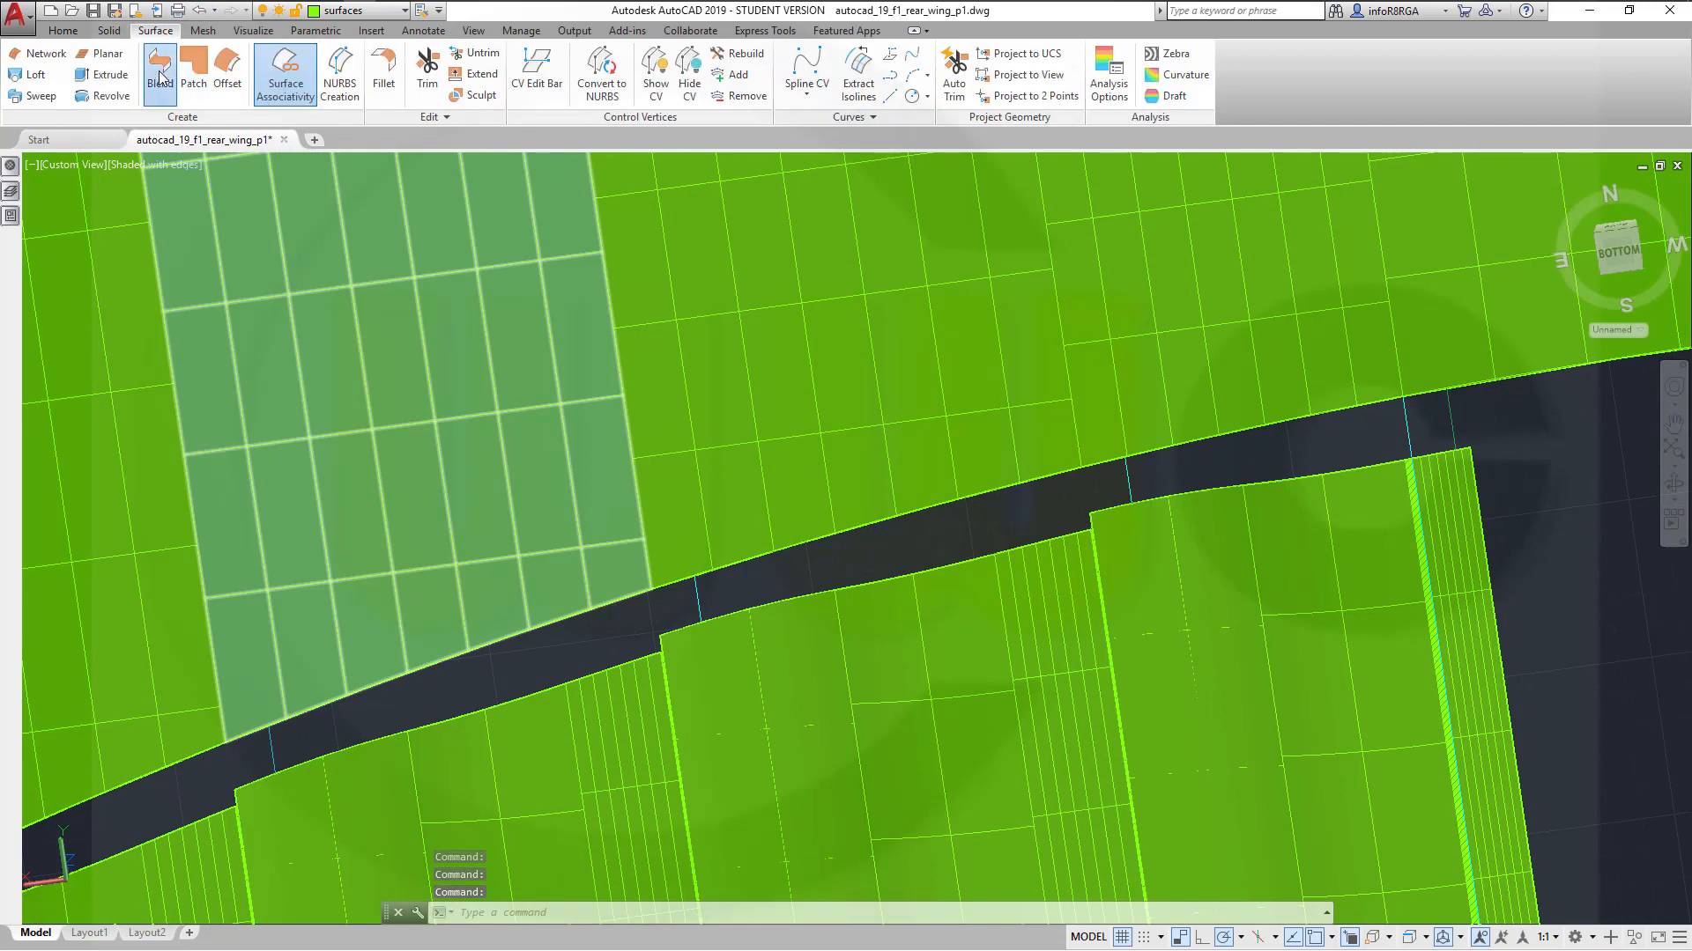
left_click(160, 77)
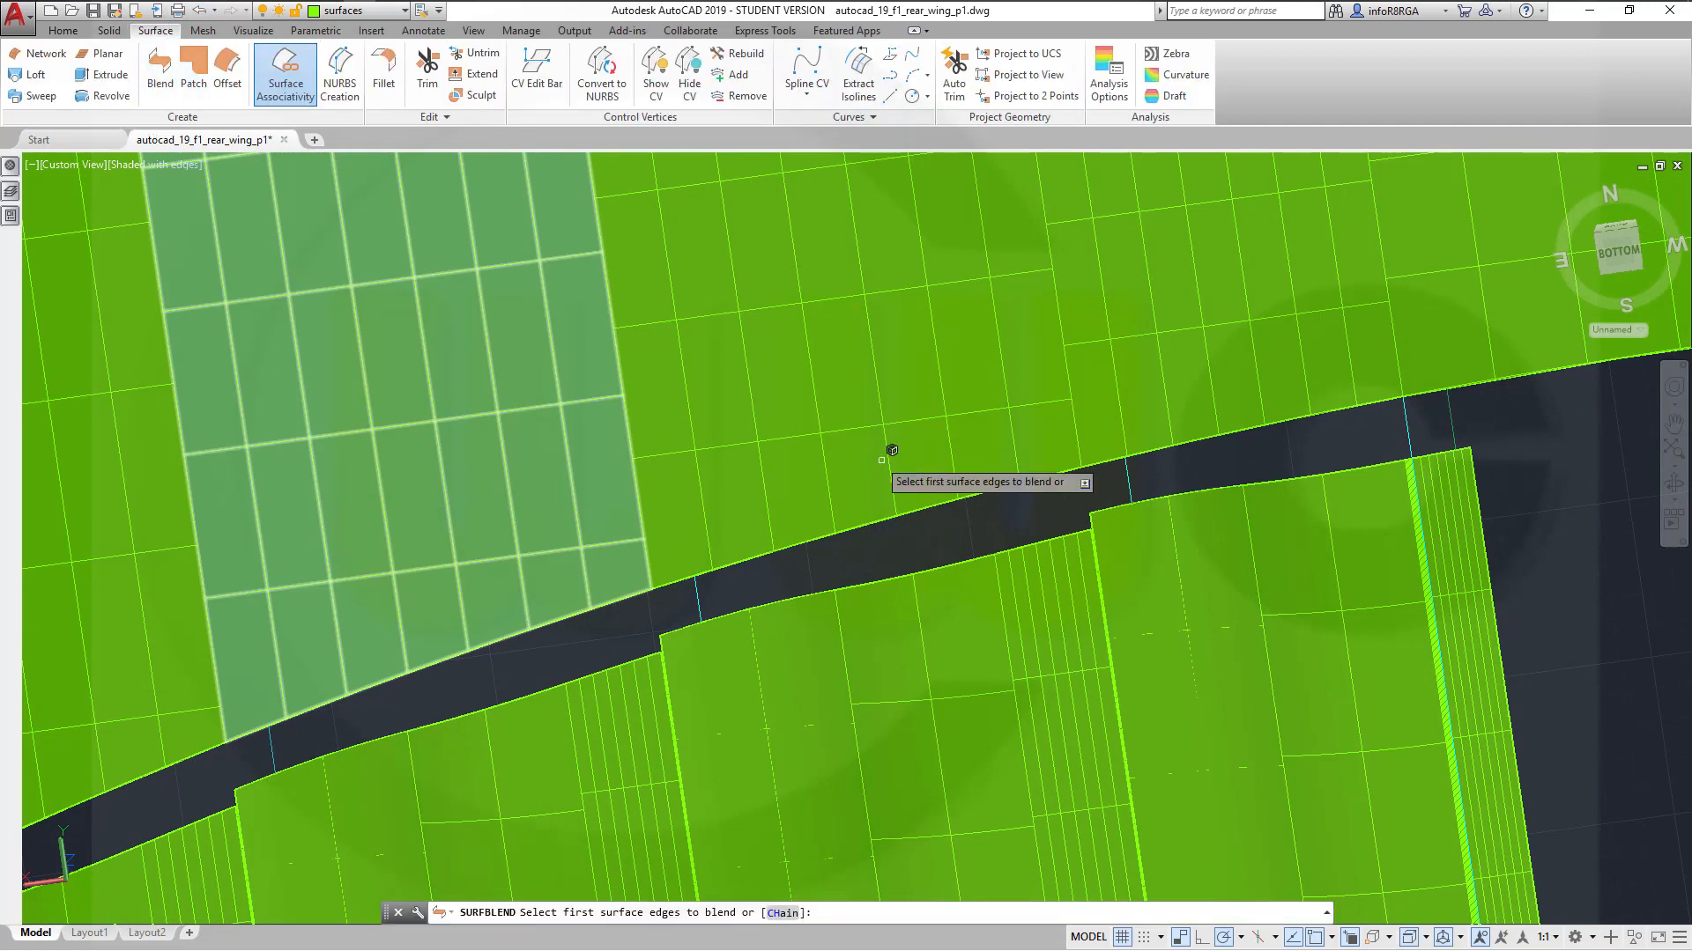
left_click(1209, 435)
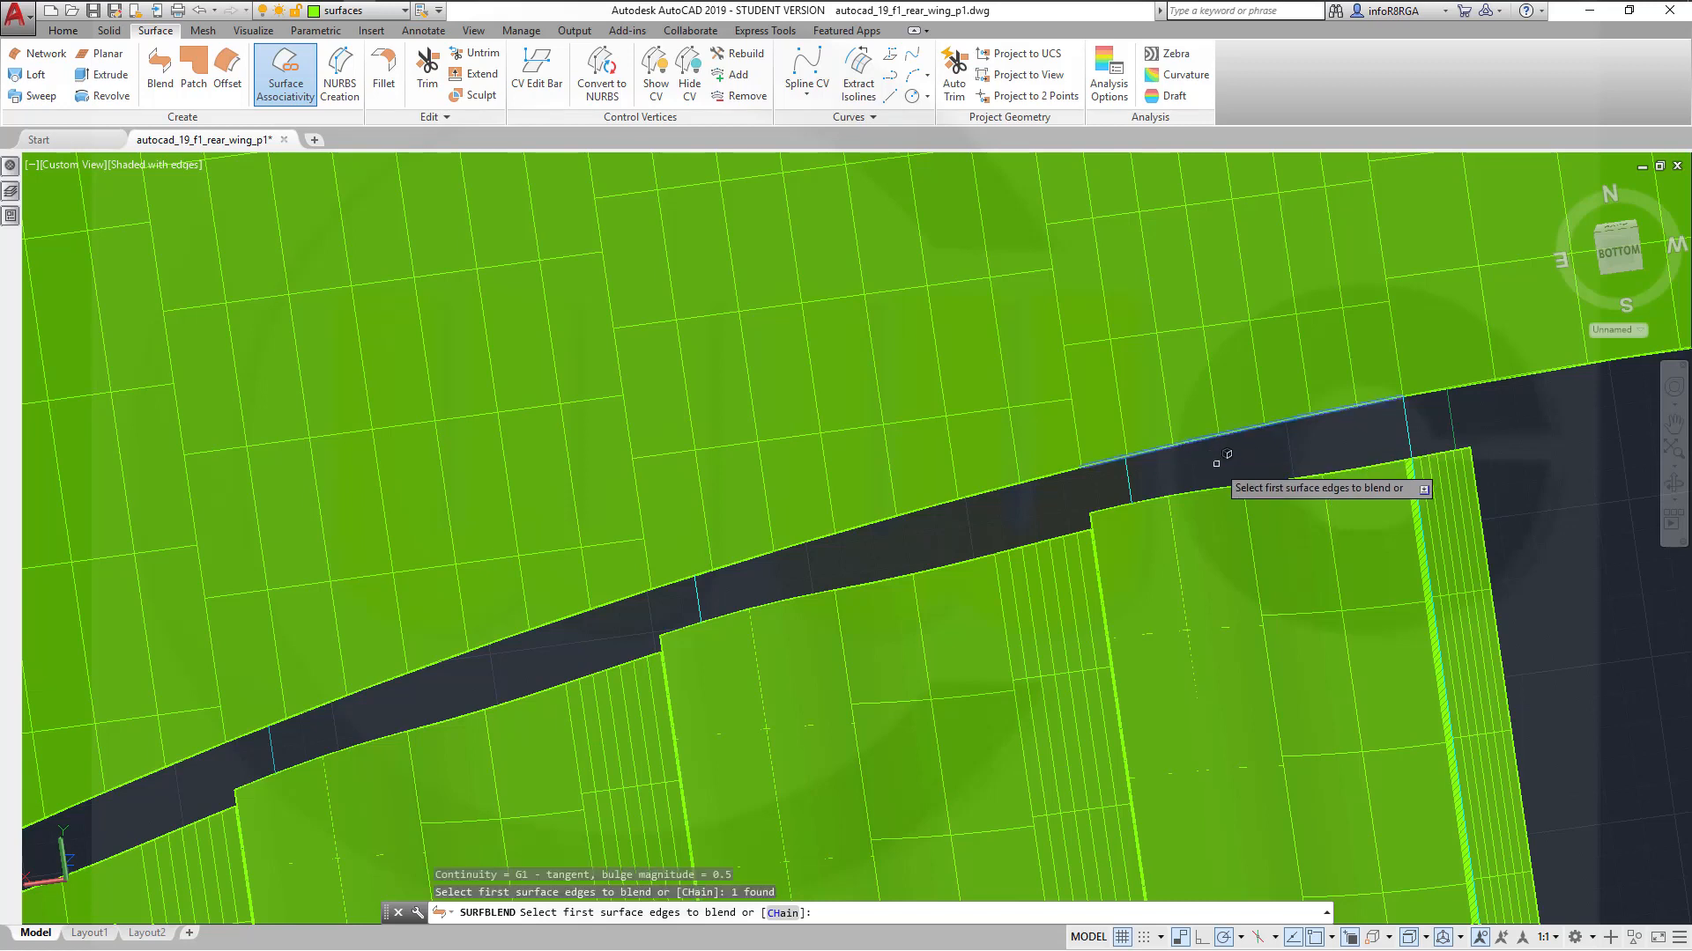
right_click(1223, 467)
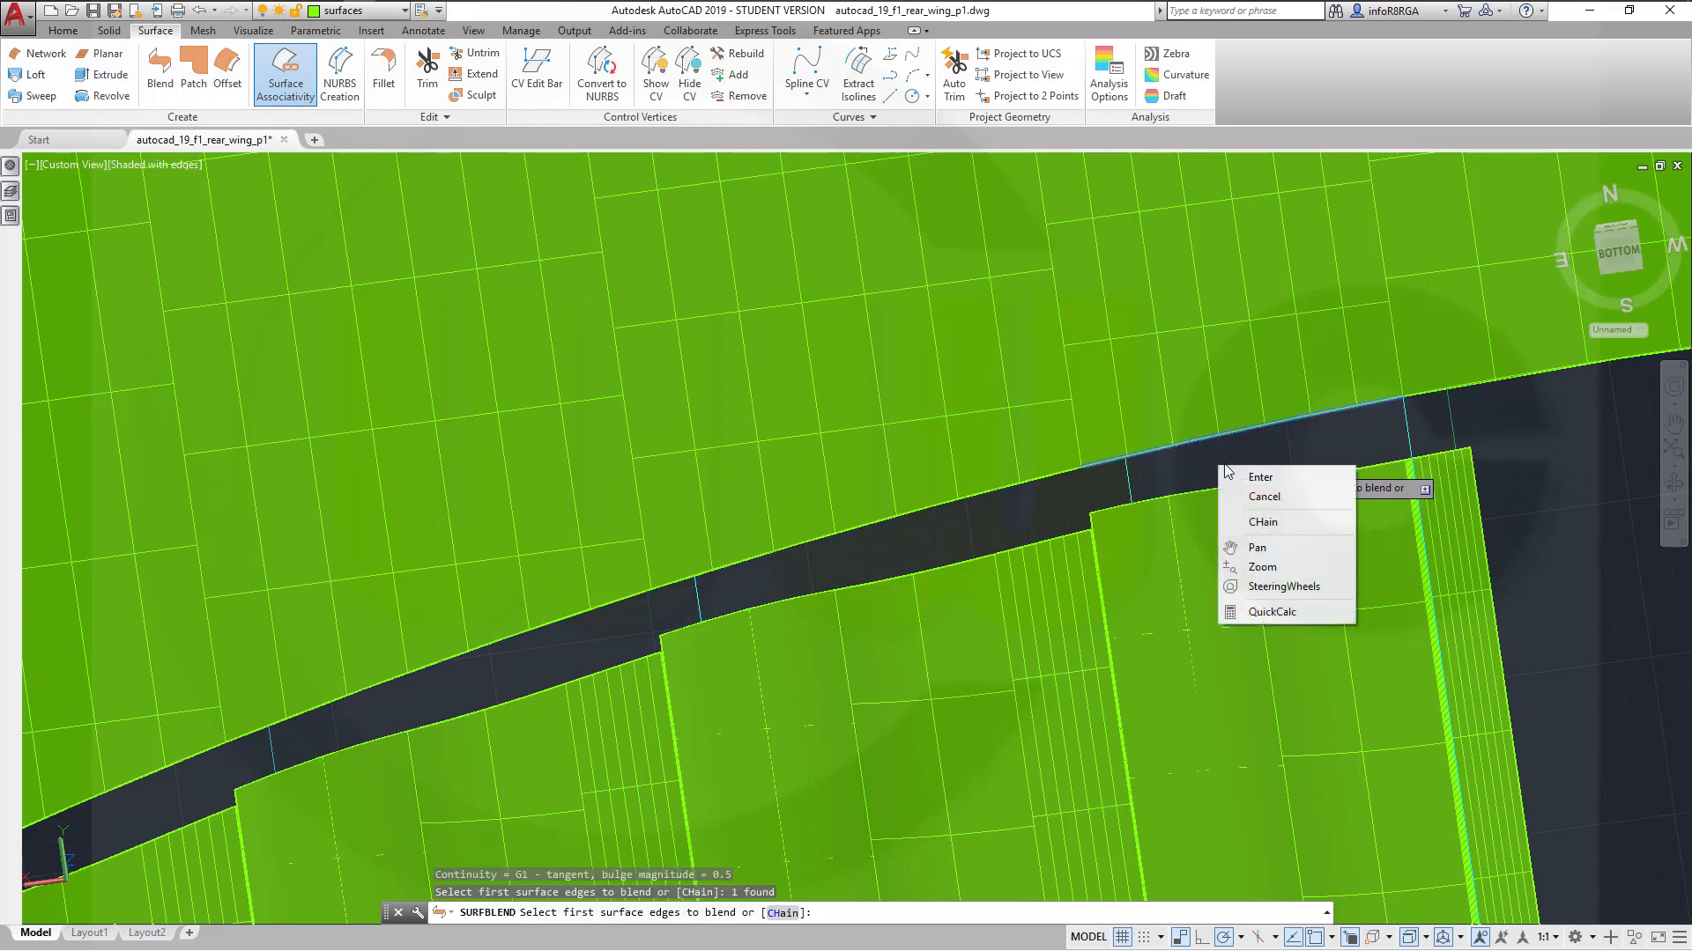
left_click(1274, 477)
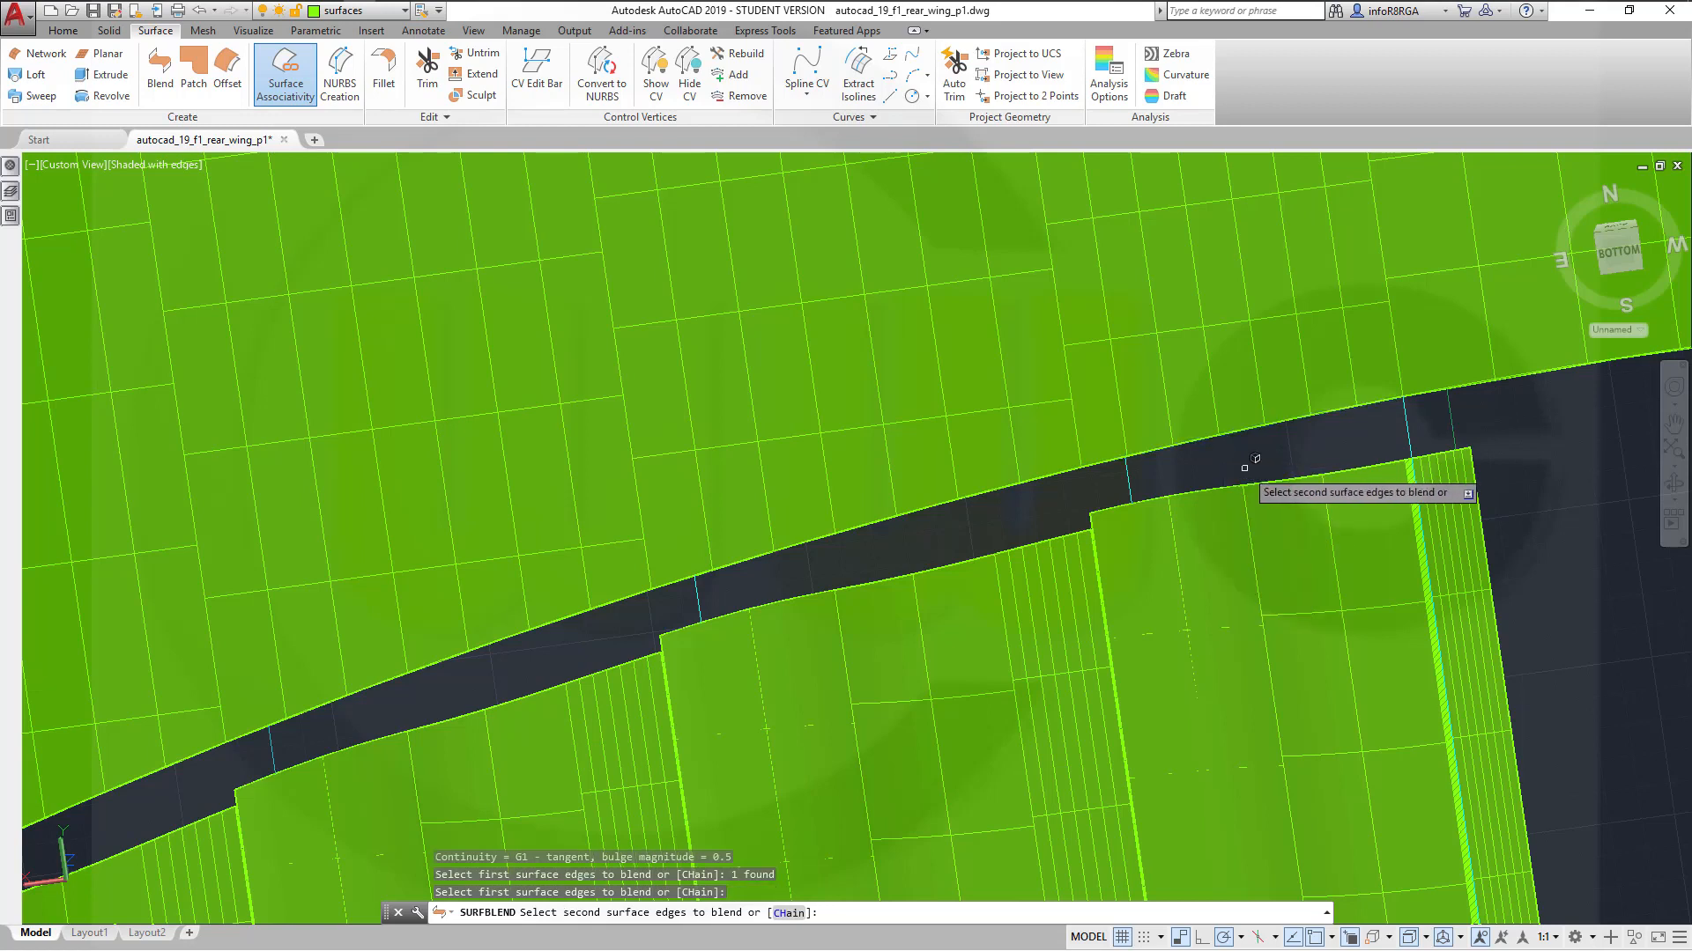
right_click(1244, 467)
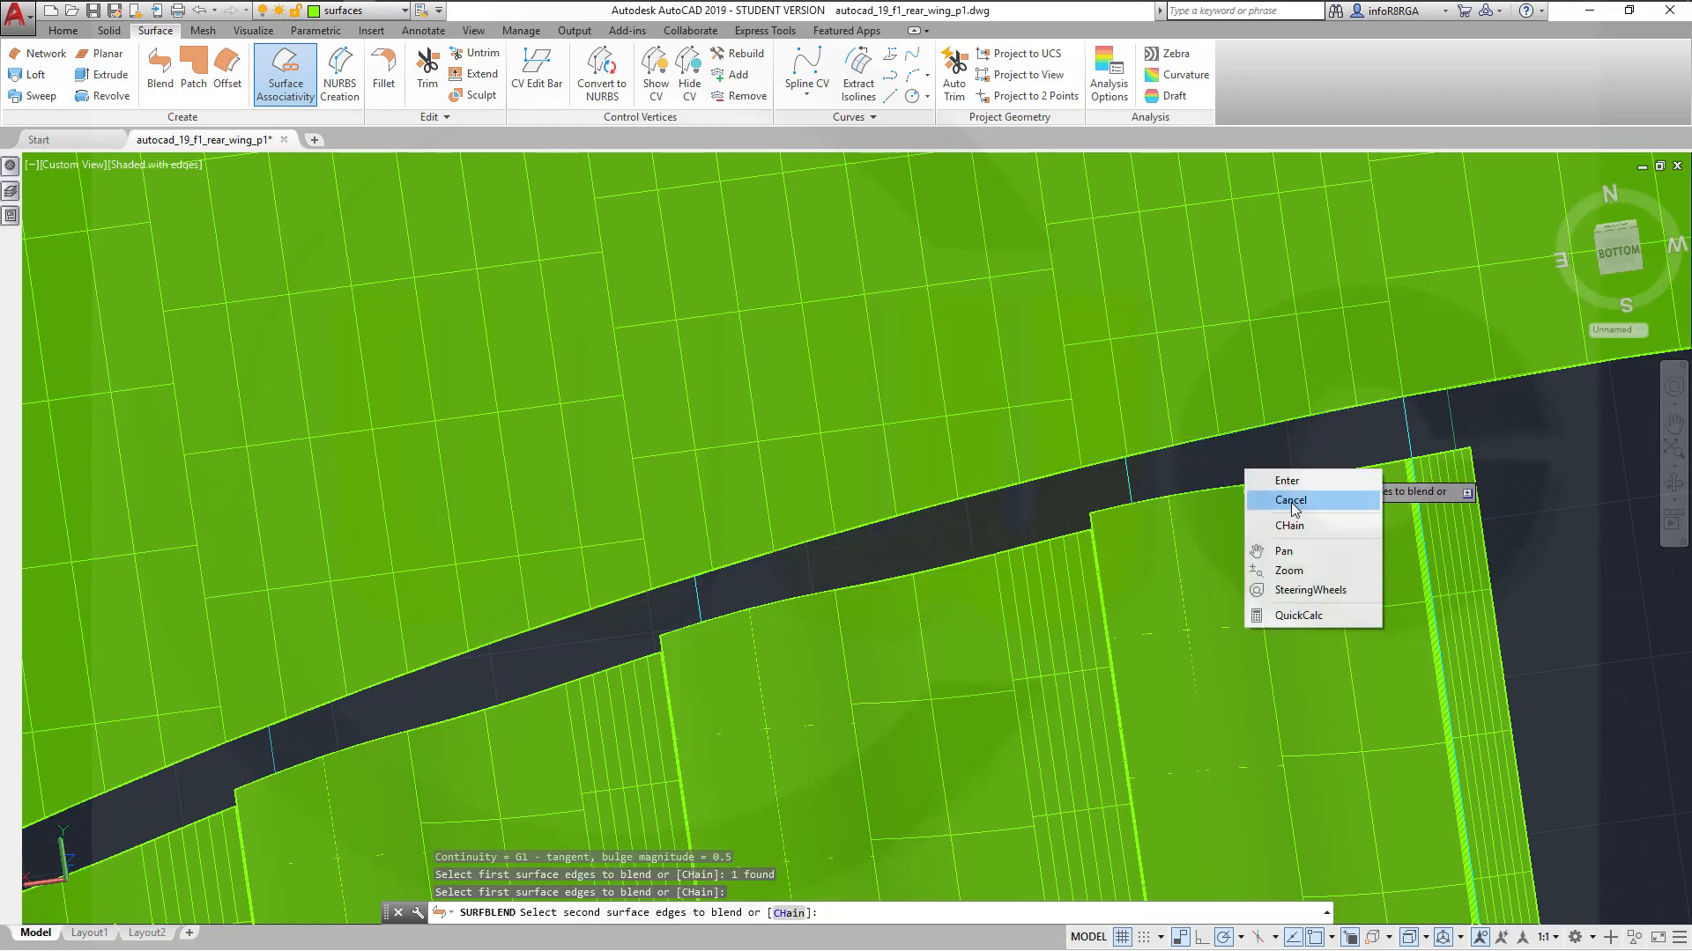
left_click(1289, 525)
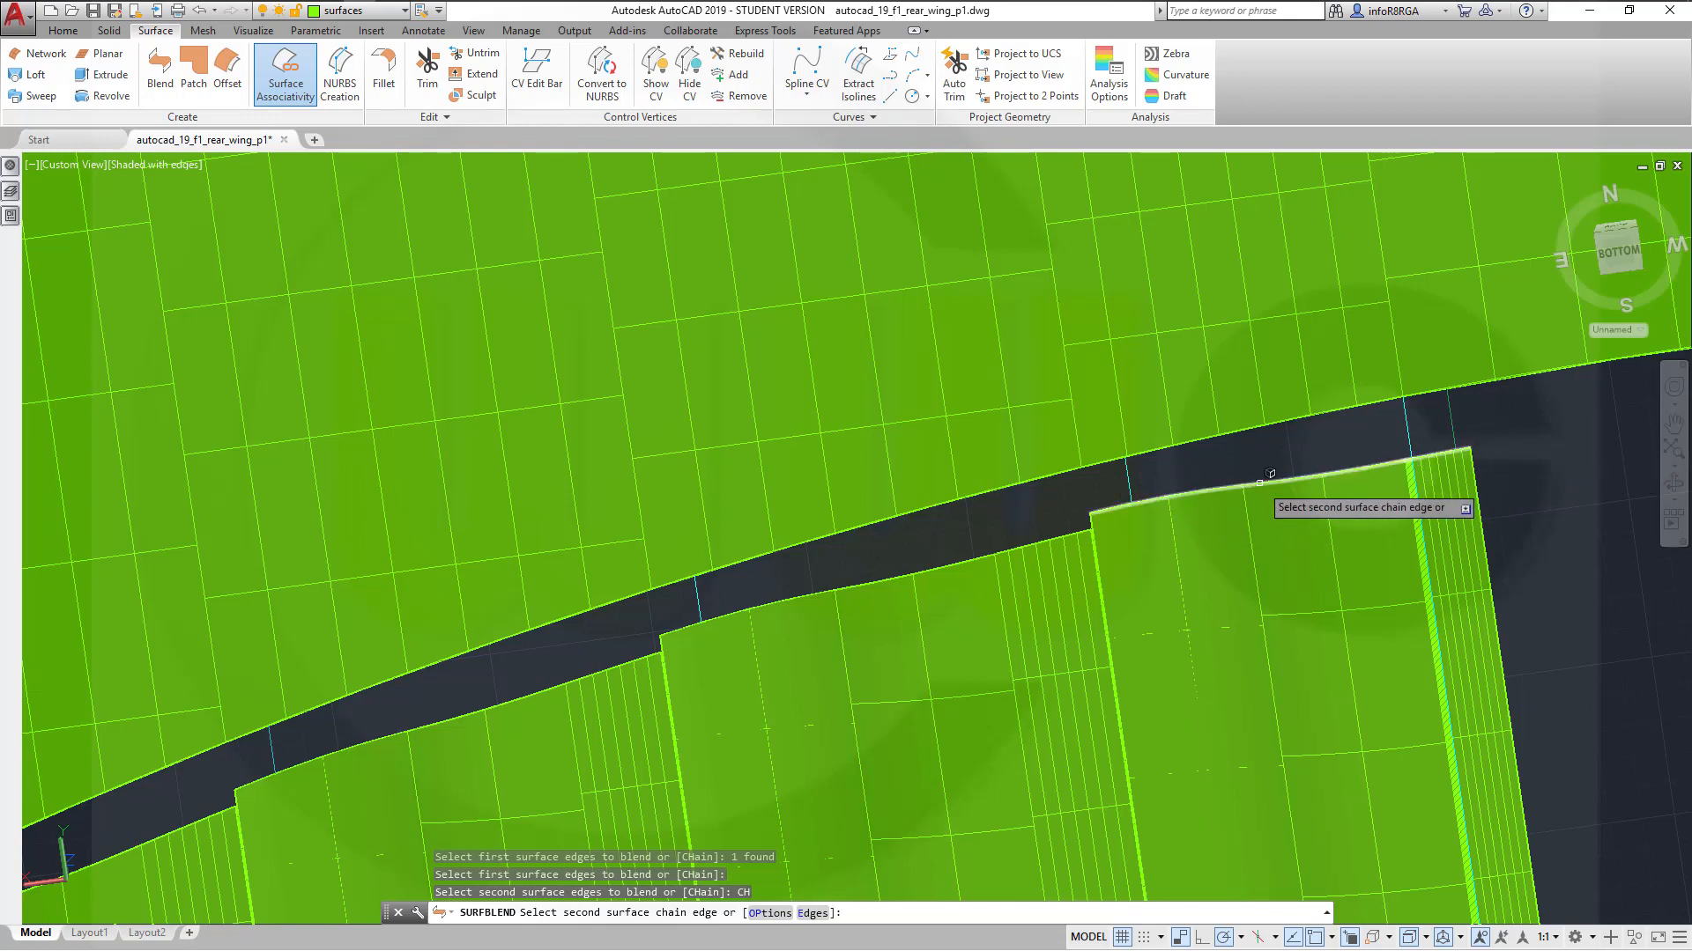
key("Escape")
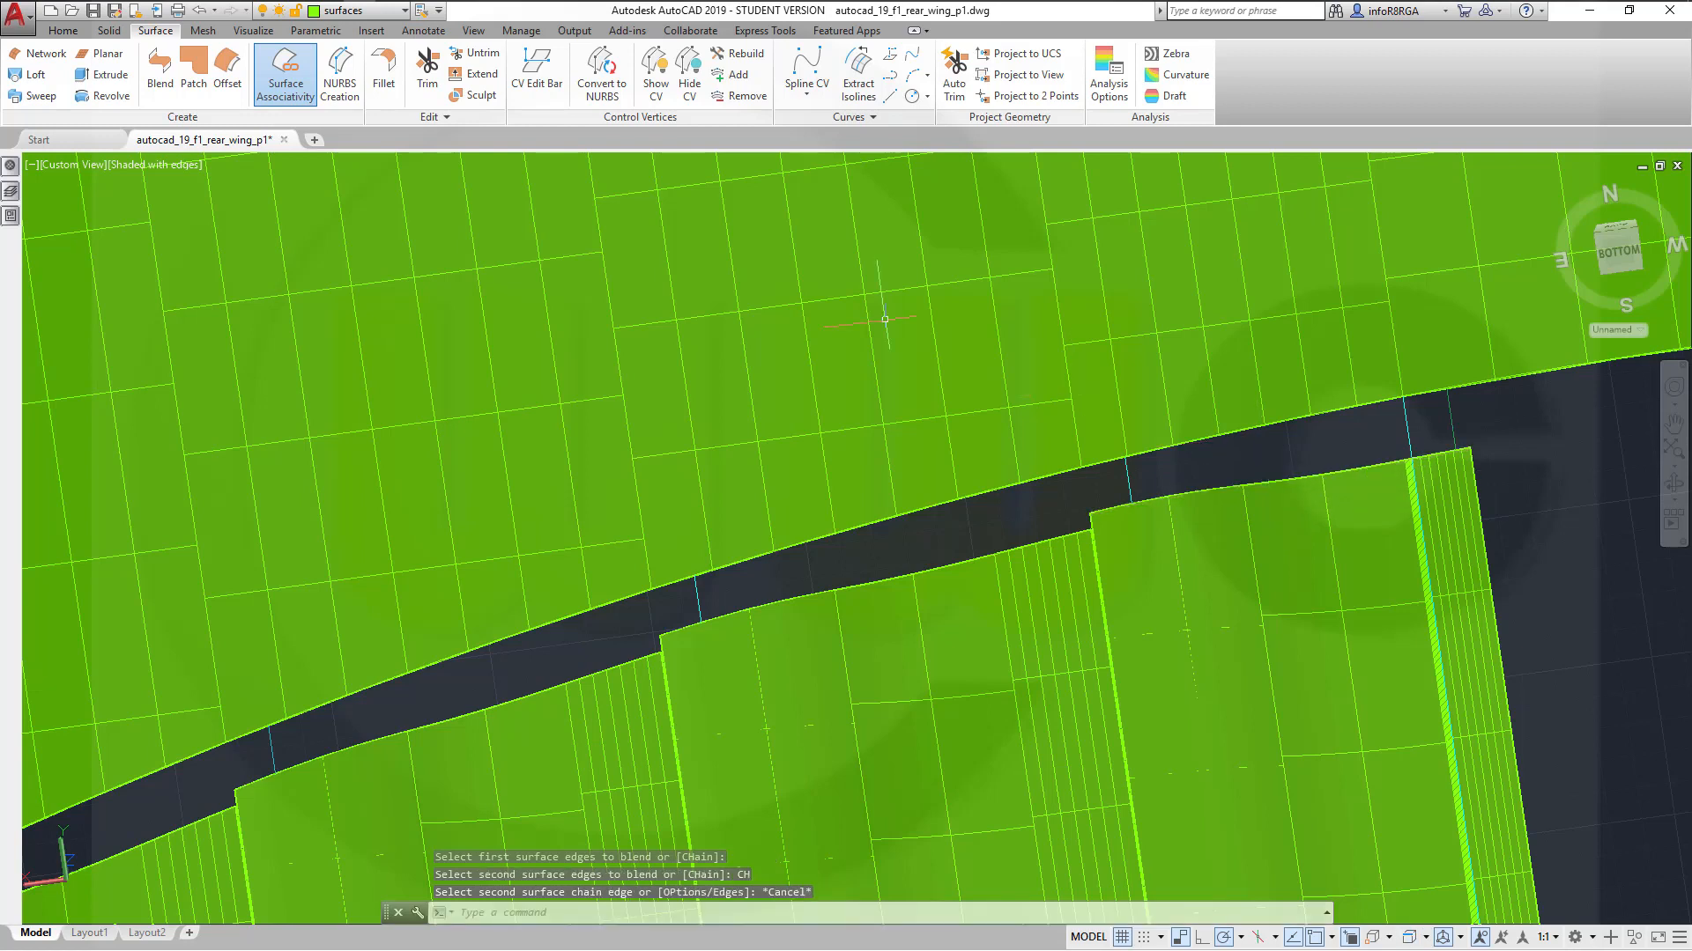
Start a surface blend between the flat surface's curved edge and the two facing edges of the sliced wavy surface beside the long sketch line
left_click(160, 70)
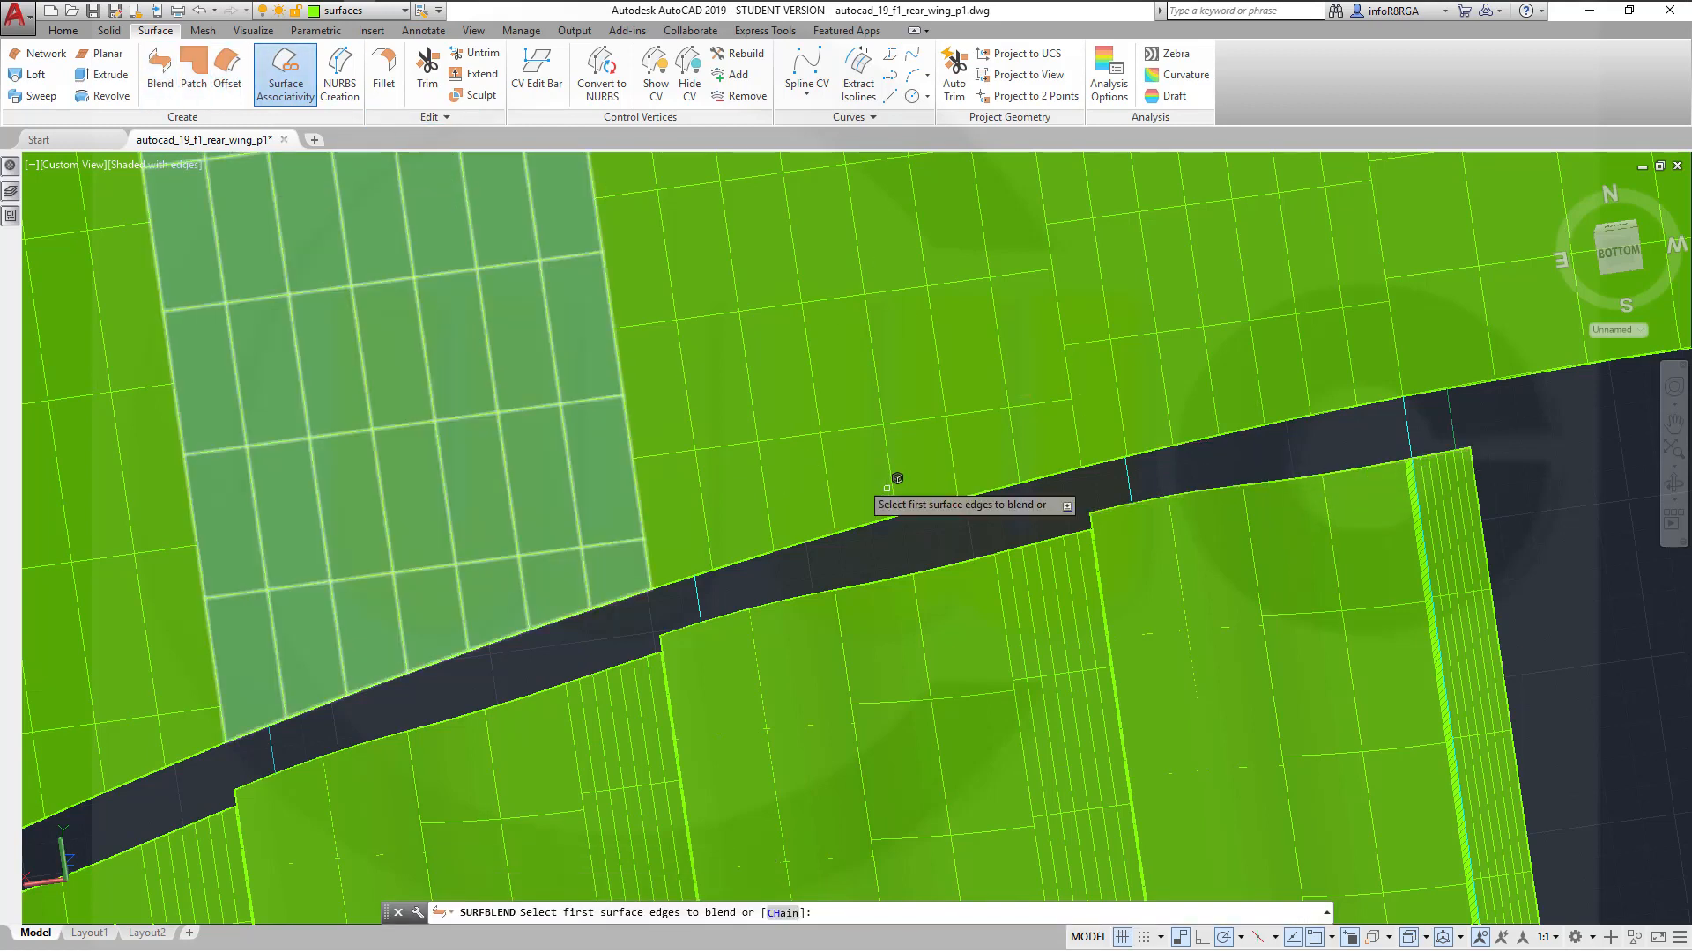
left_click(1124, 454)
right_click(1208, 473)
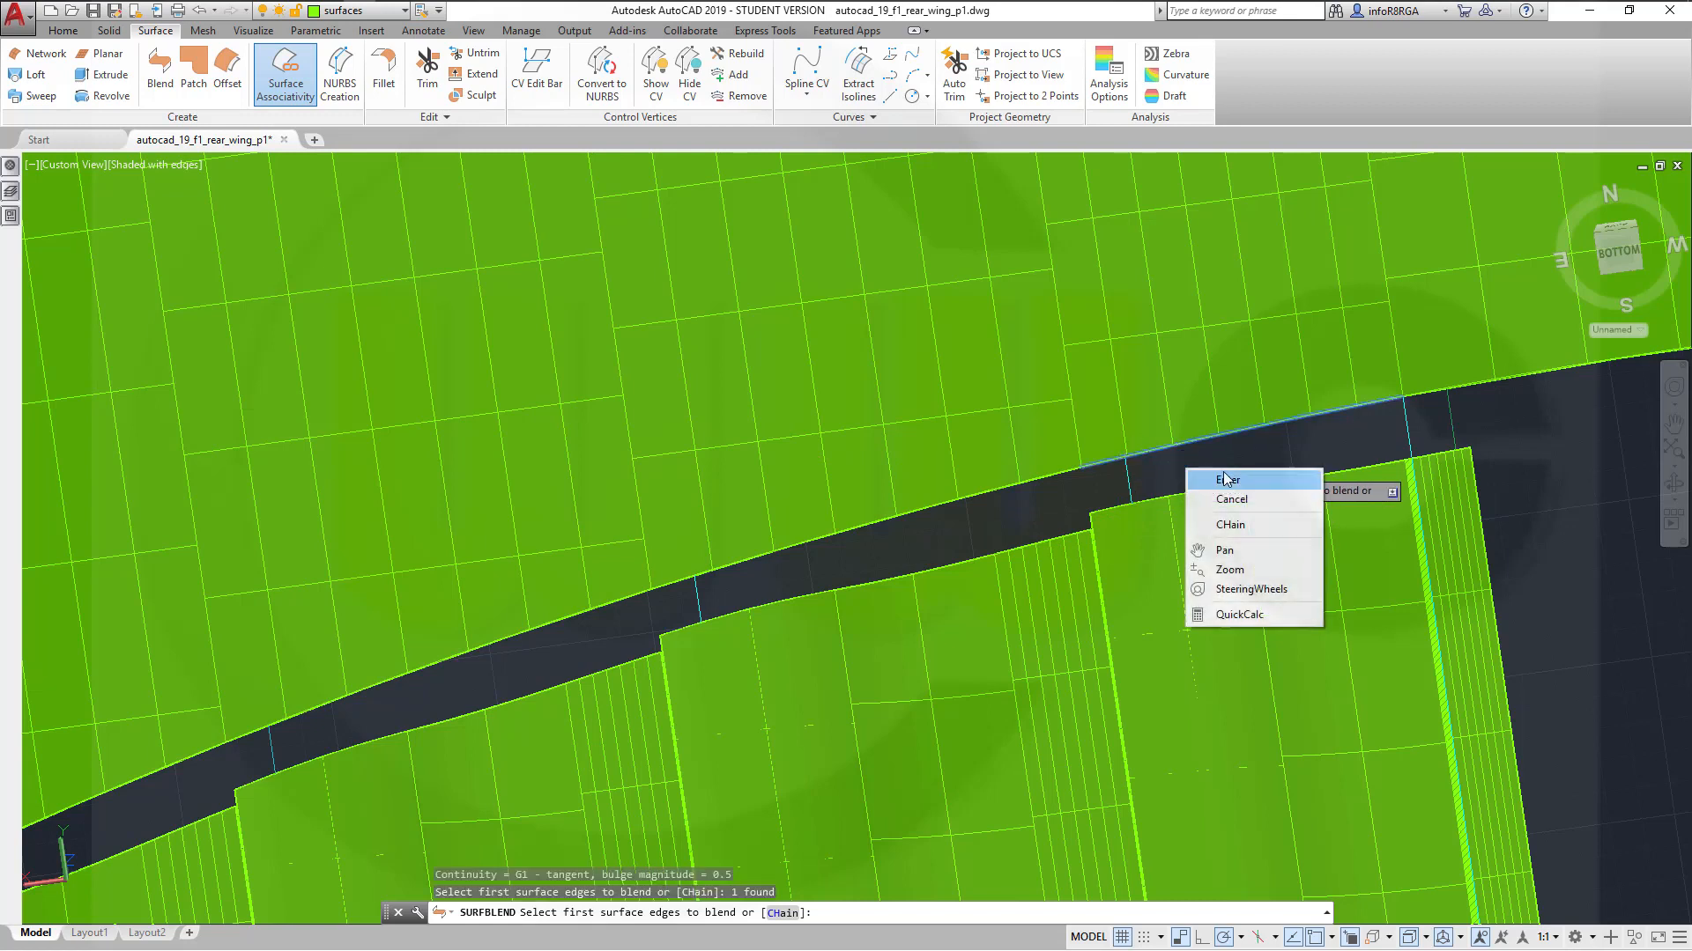
left_click(1226, 479)
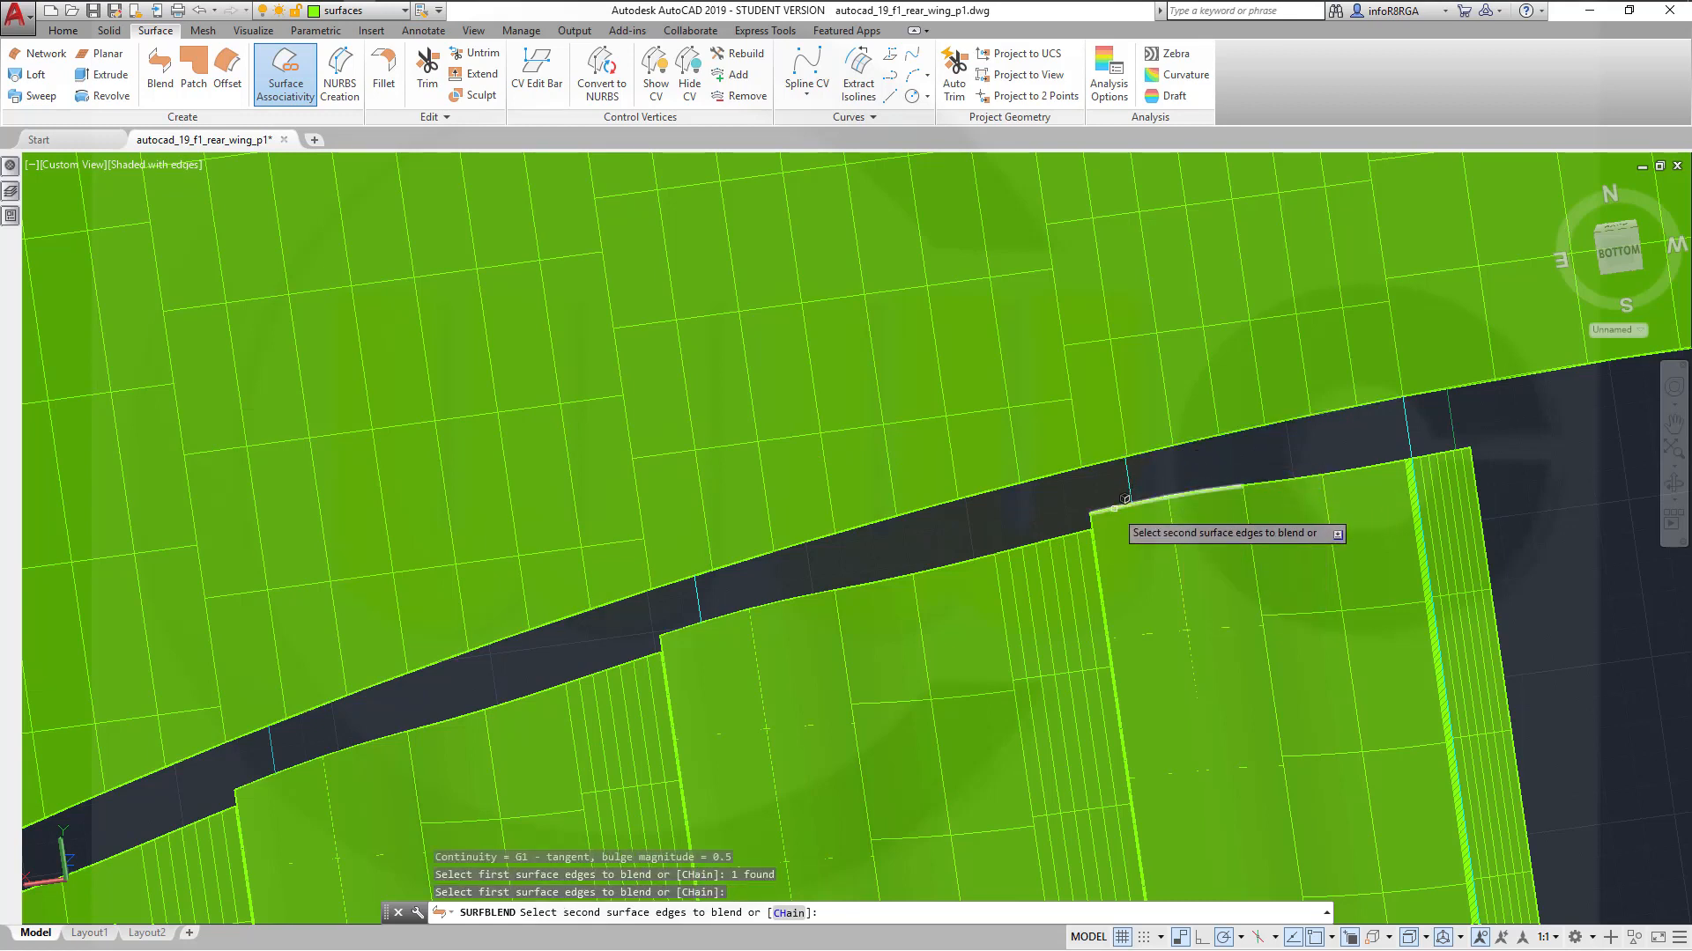
left_click(1125, 500)
left_click(1295, 476)
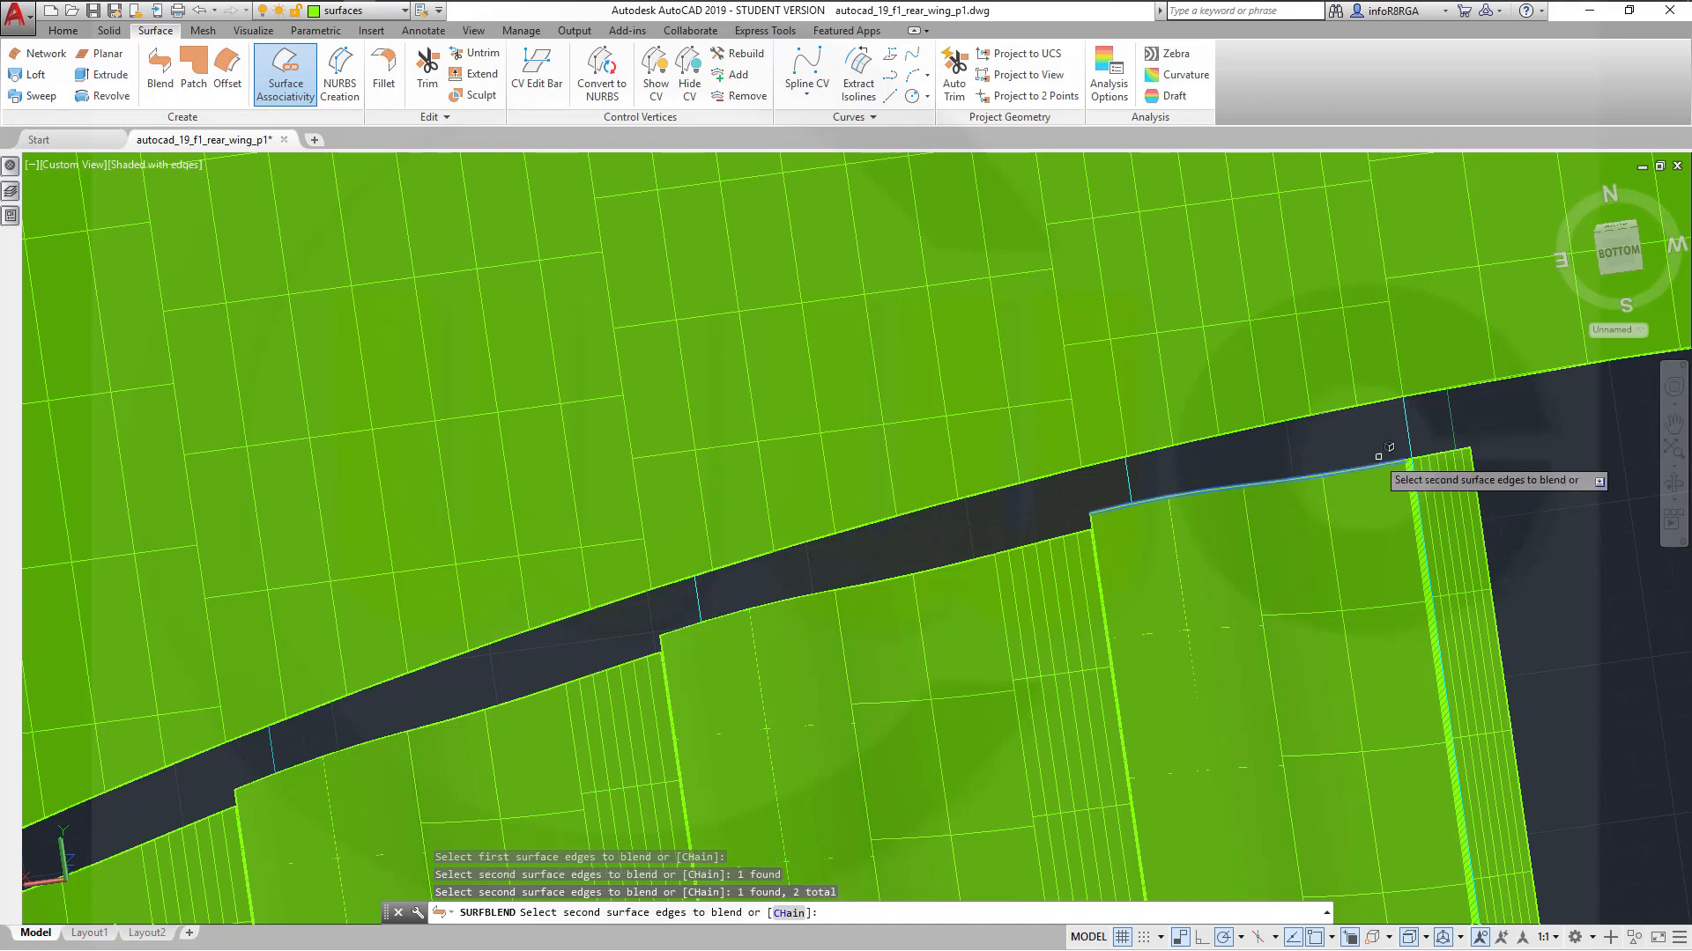
right_click(1574, 454)
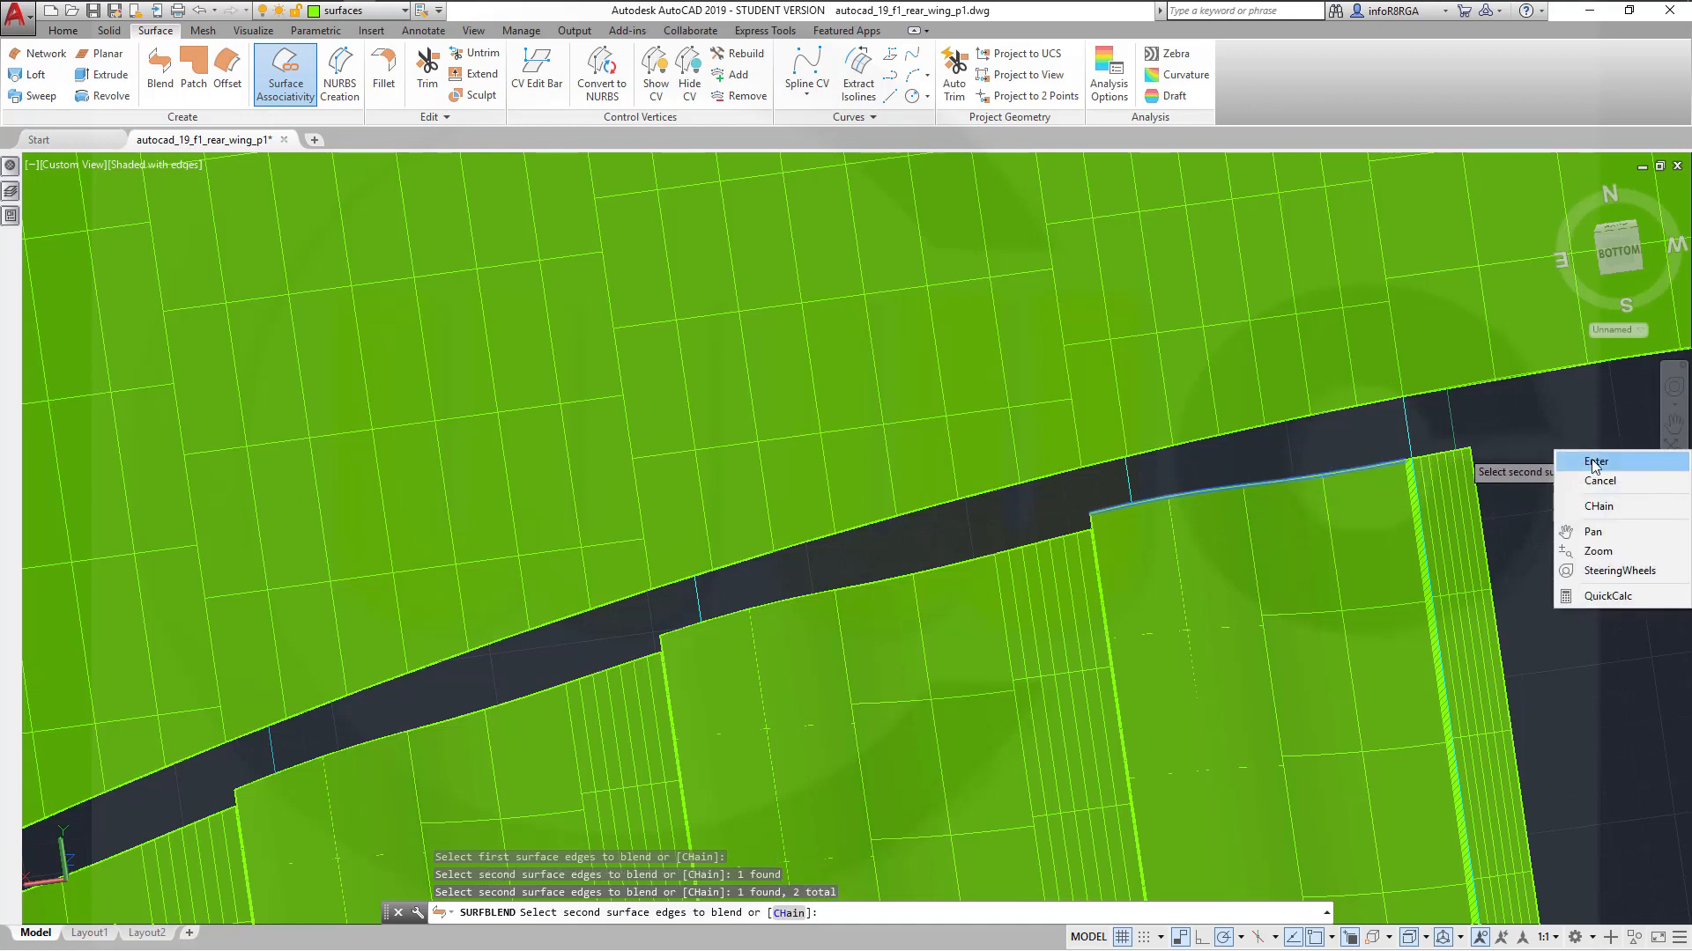
left_click(1593, 463)
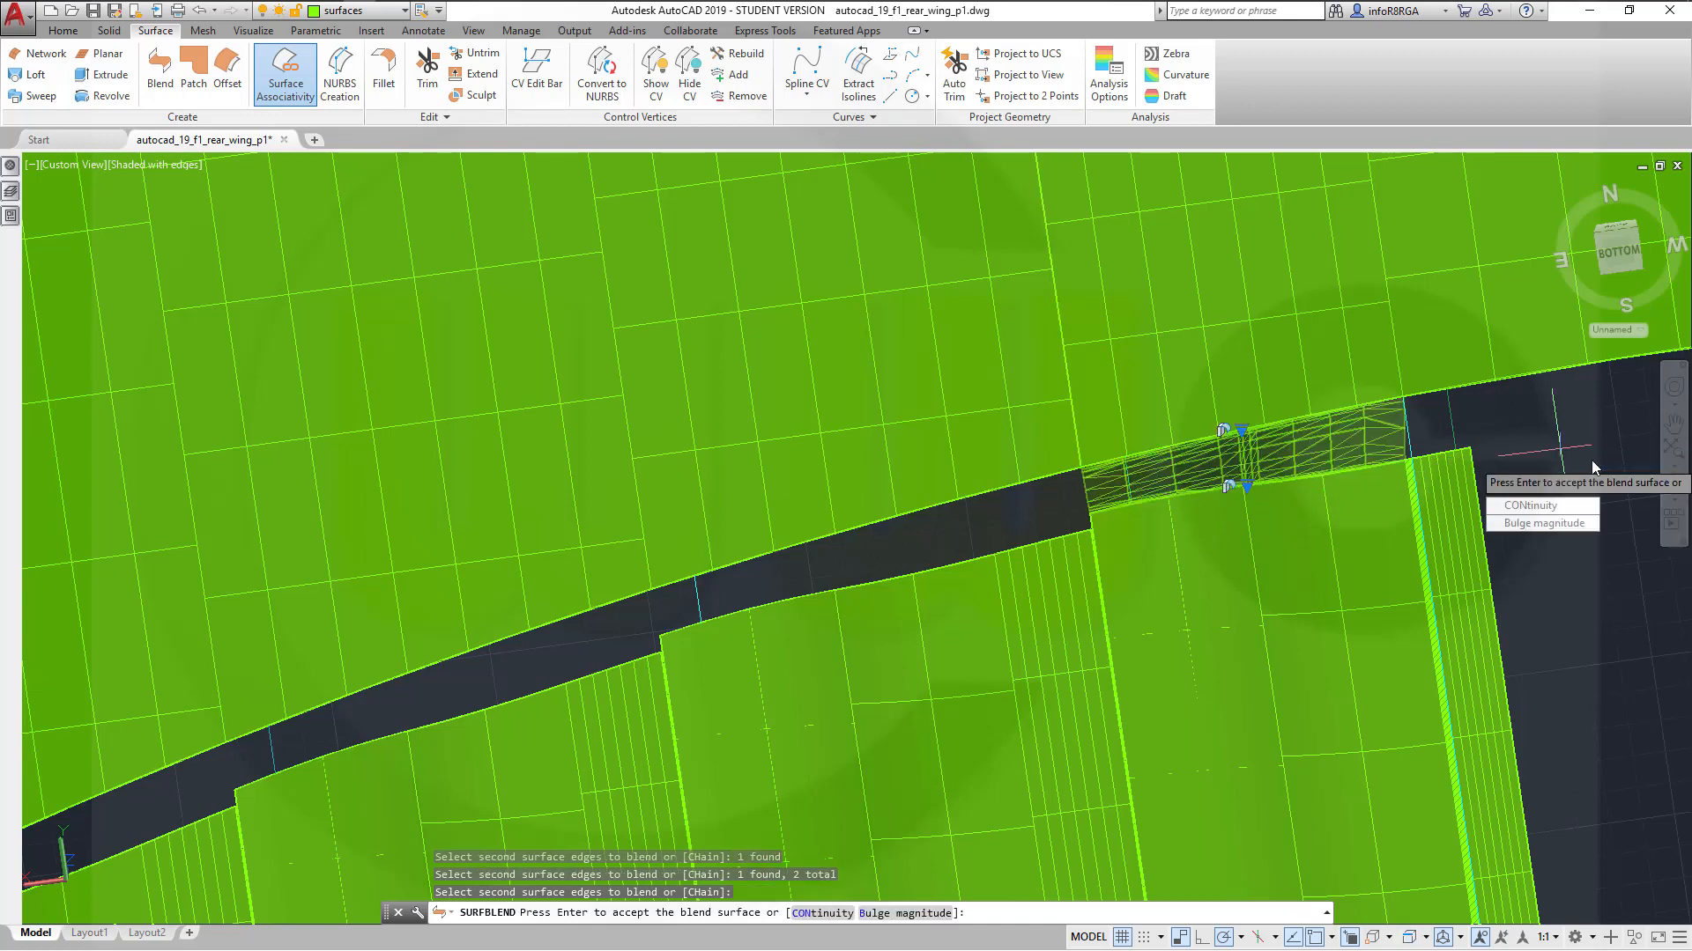
Set G1 continuity on both edges of the blend beside the long sketch line and accept it
left_click(1503, 518)
key("Return")
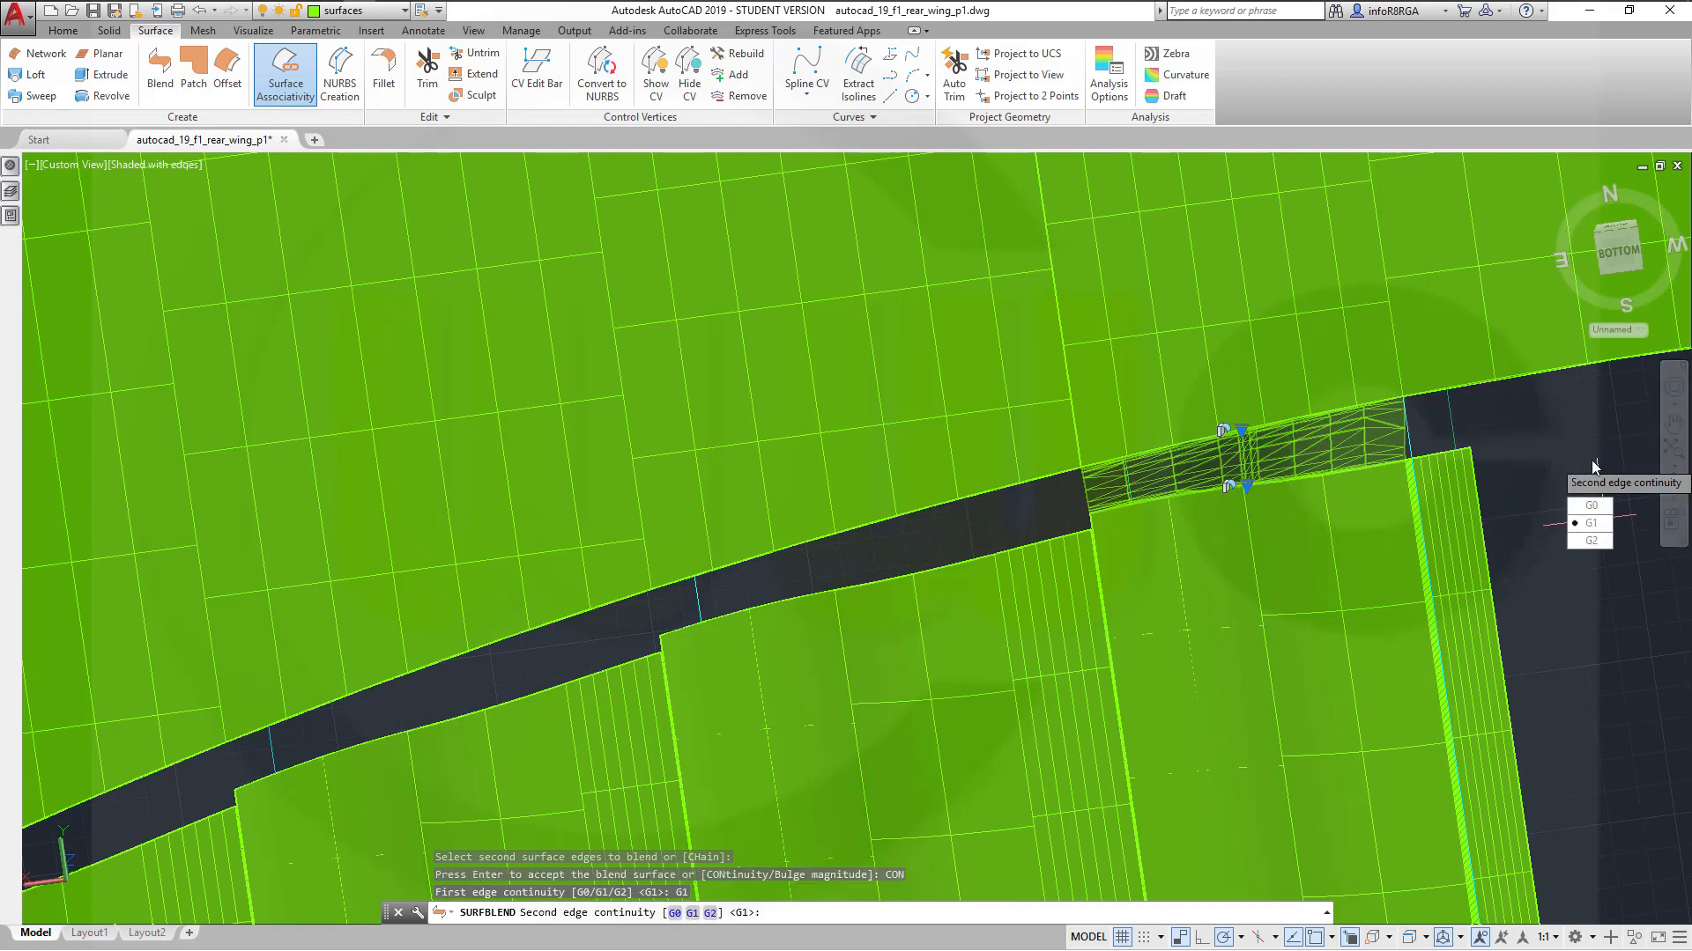
left_click(1590, 527)
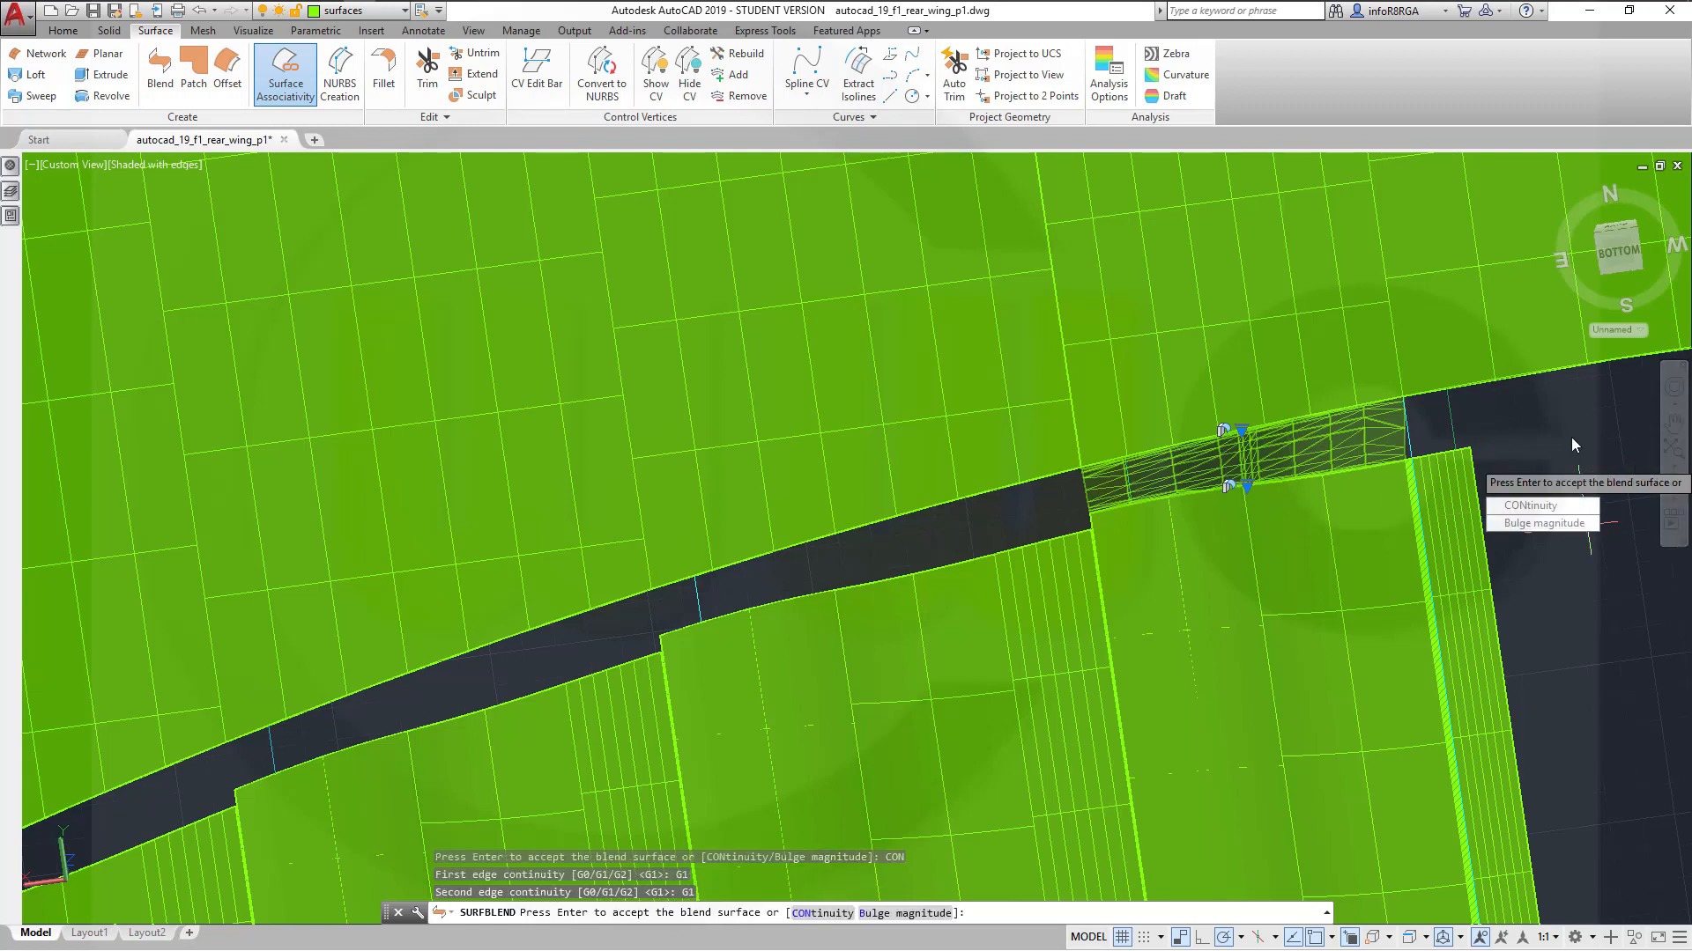
key("Return")
Start a blend across the adjoining gap, from the flat surface's curved edge to the three facing edges of the second wavy surface
middle_click_drag(1367, 430, 1362, 357, "shift")
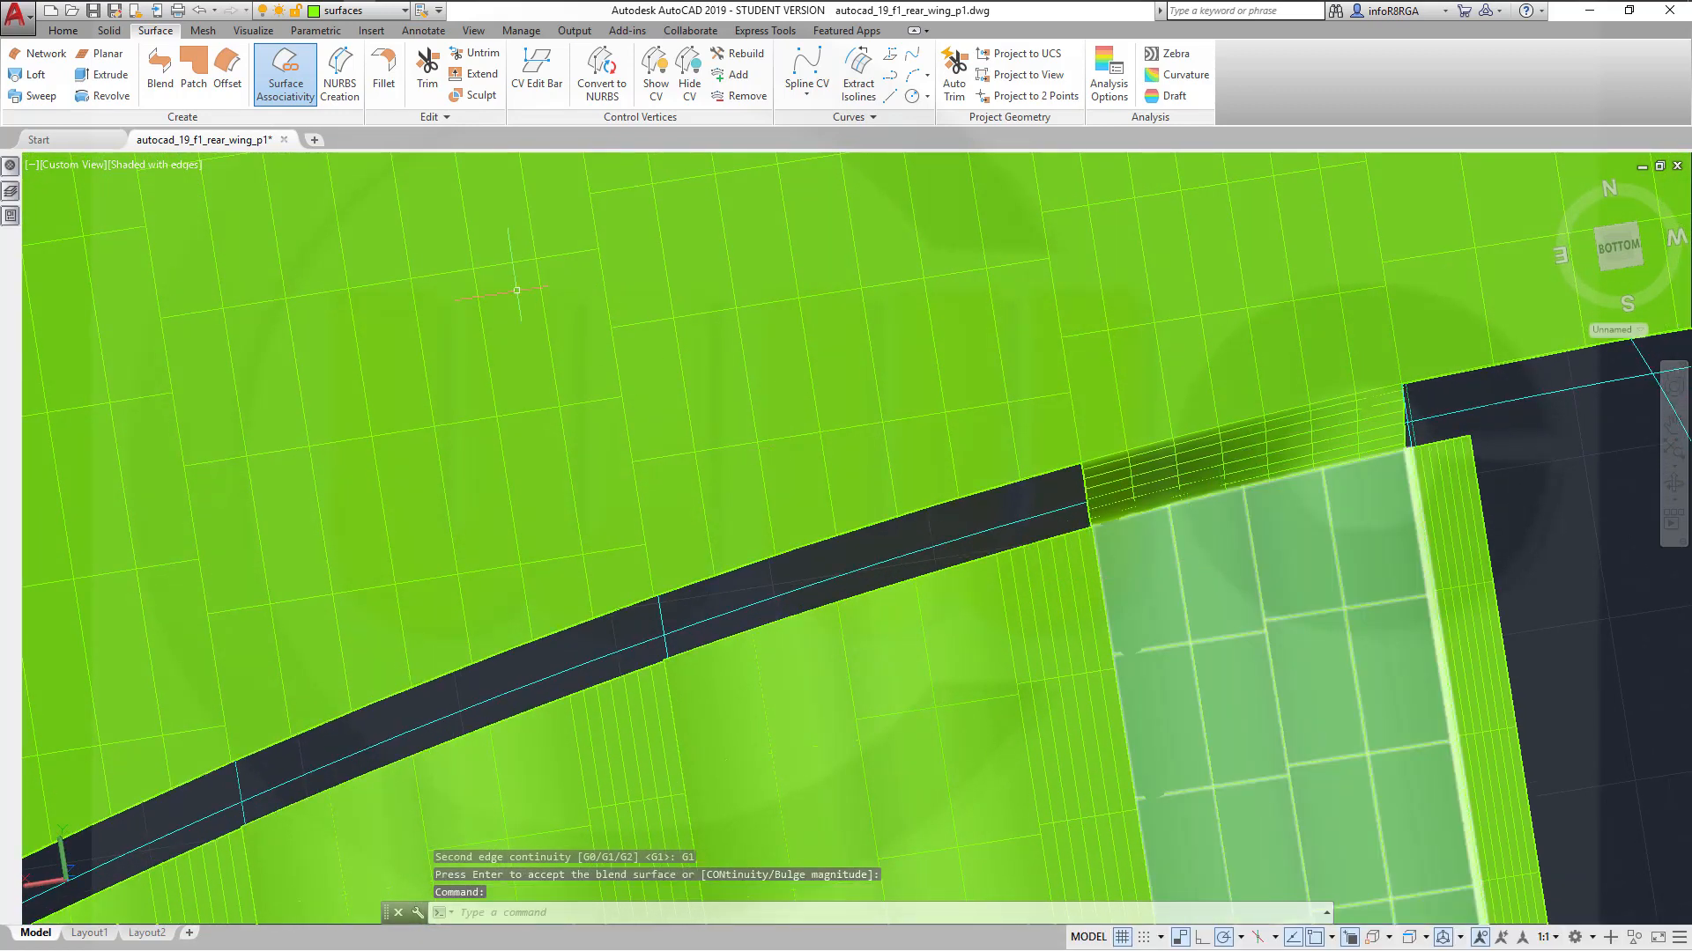
left_click(159, 70)
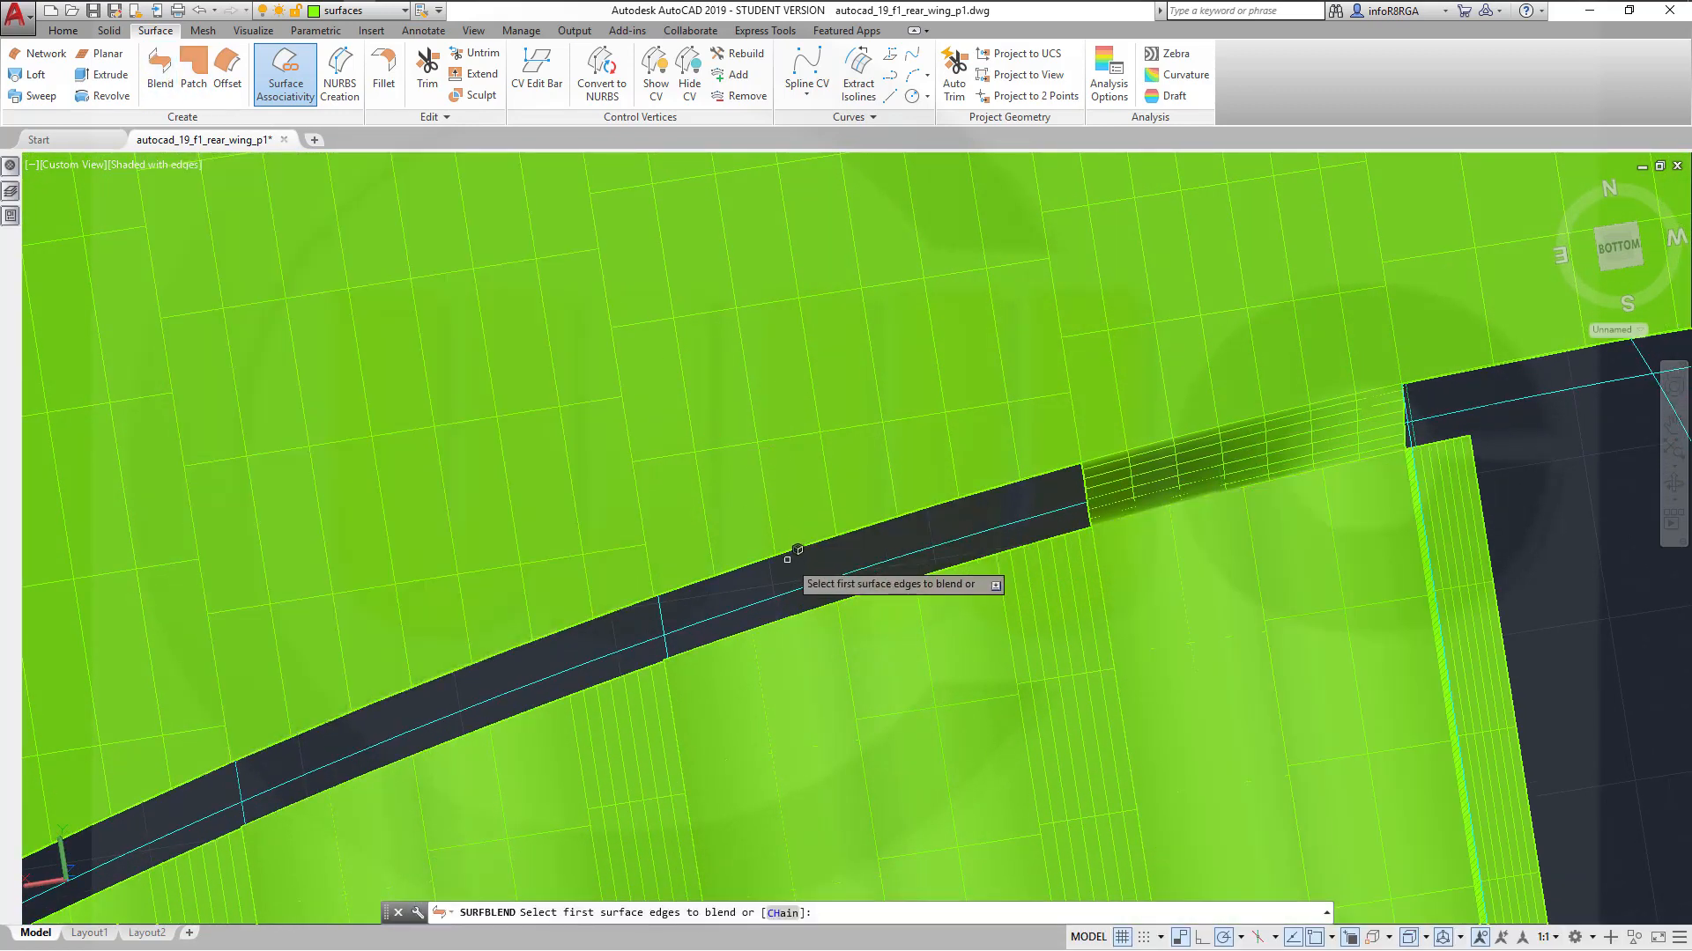
left_click(819, 557)
right_click(825, 555)
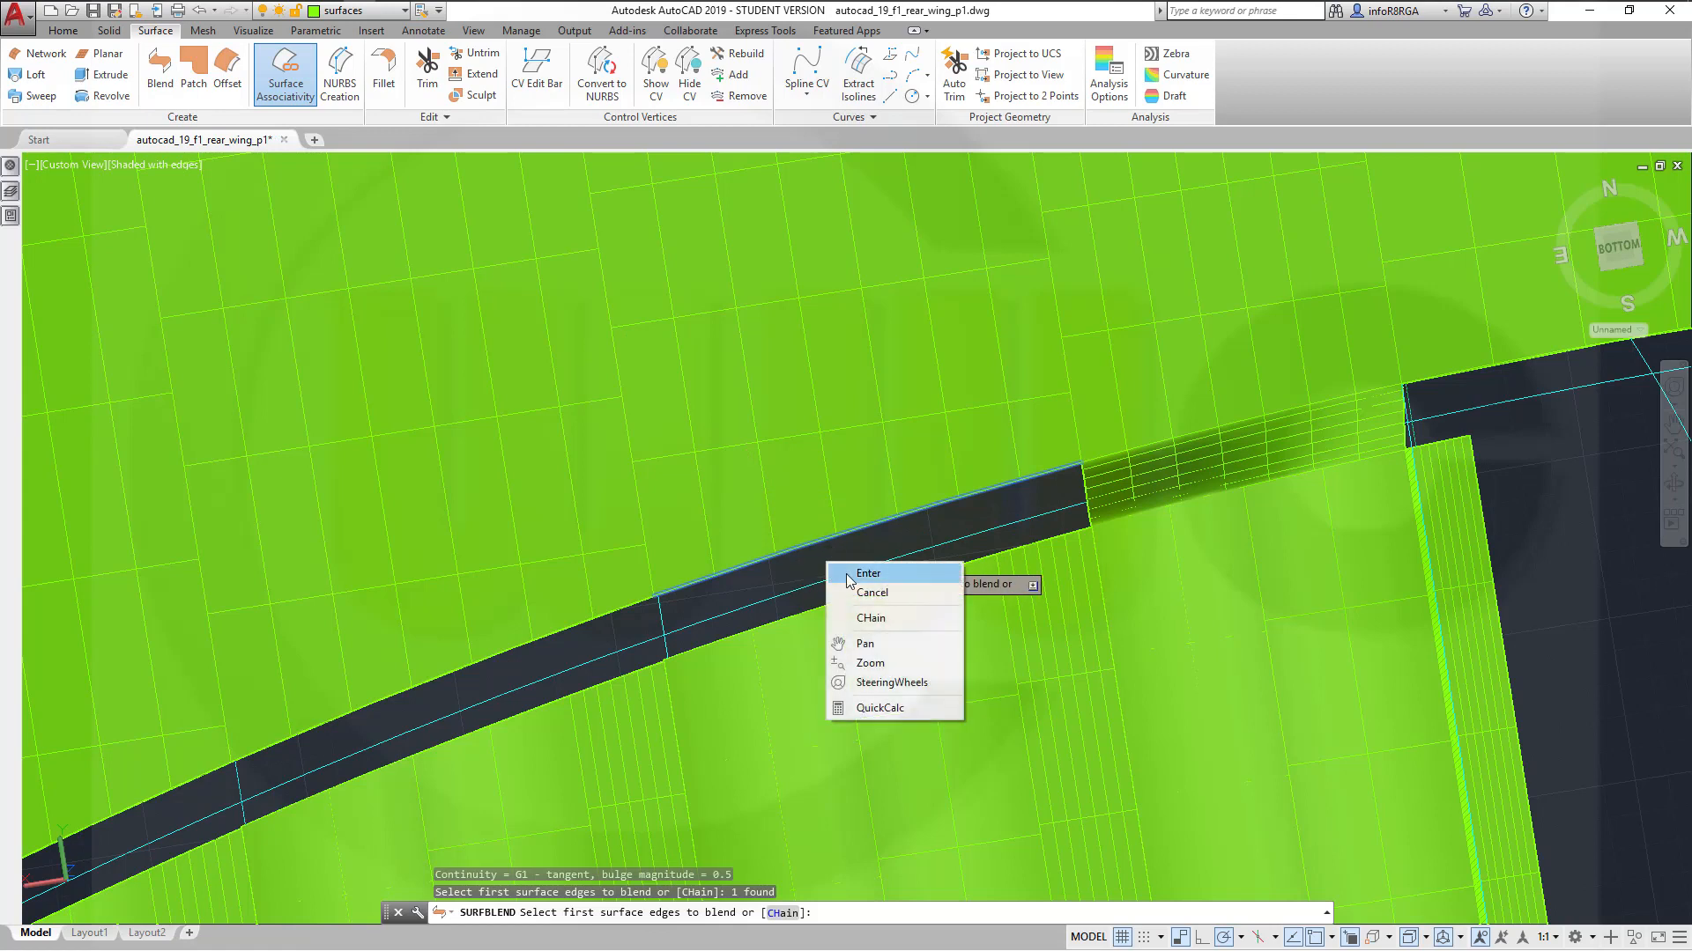
left_click(859, 571)
left_click(711, 645)
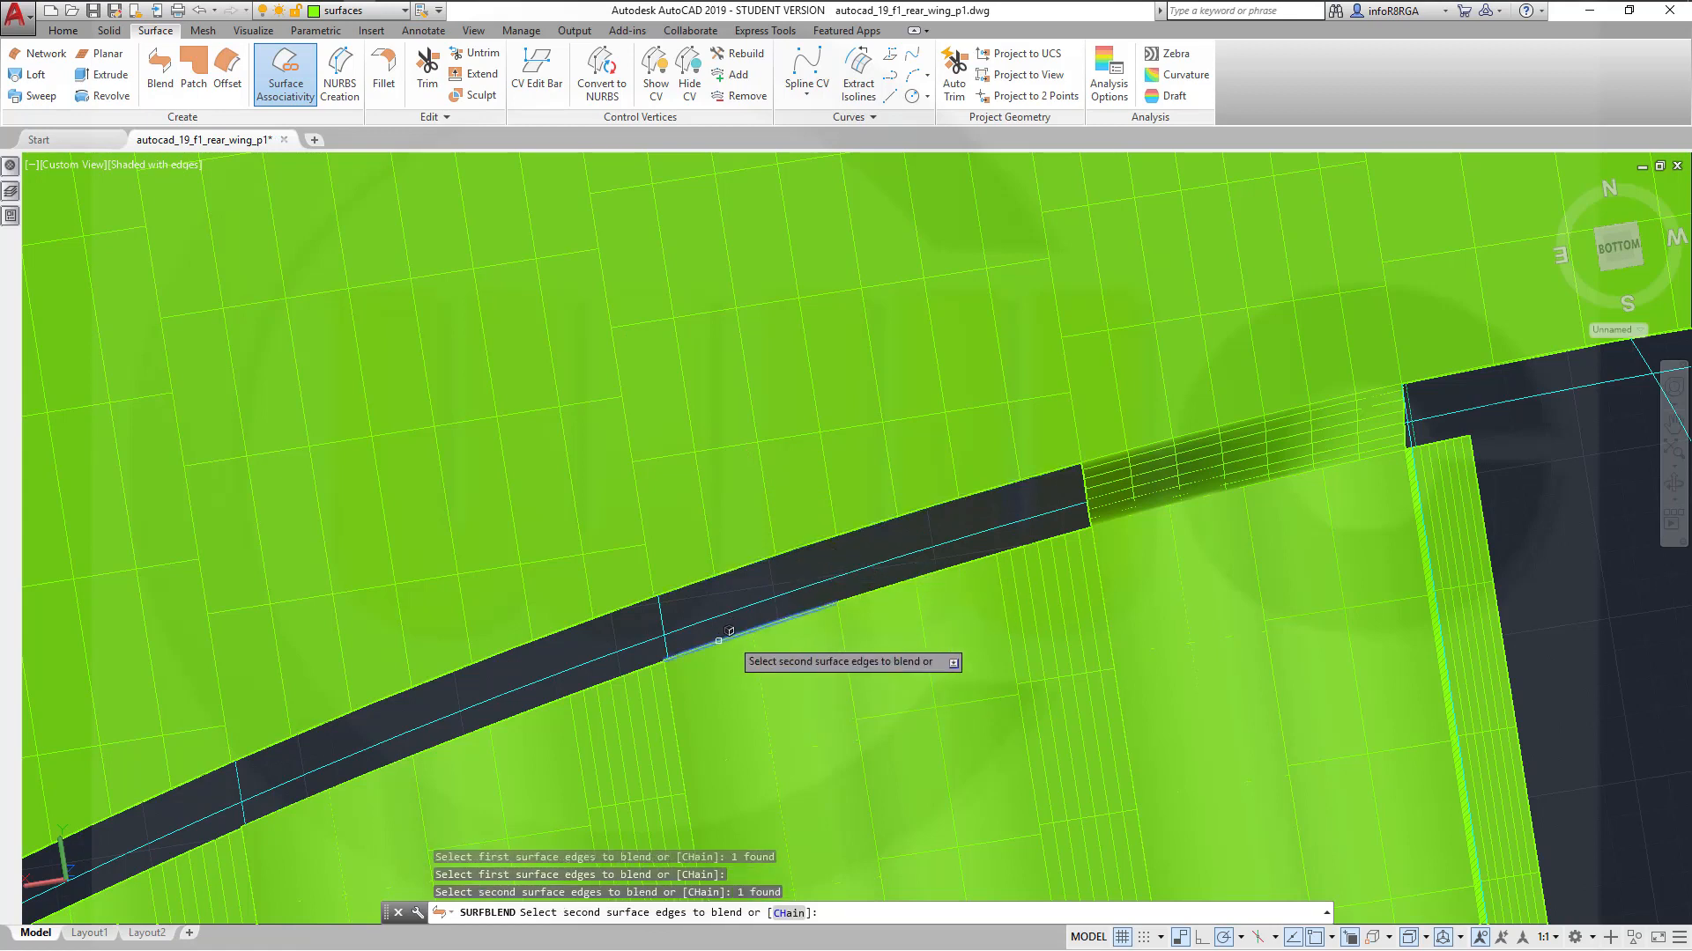
left_click(876, 586)
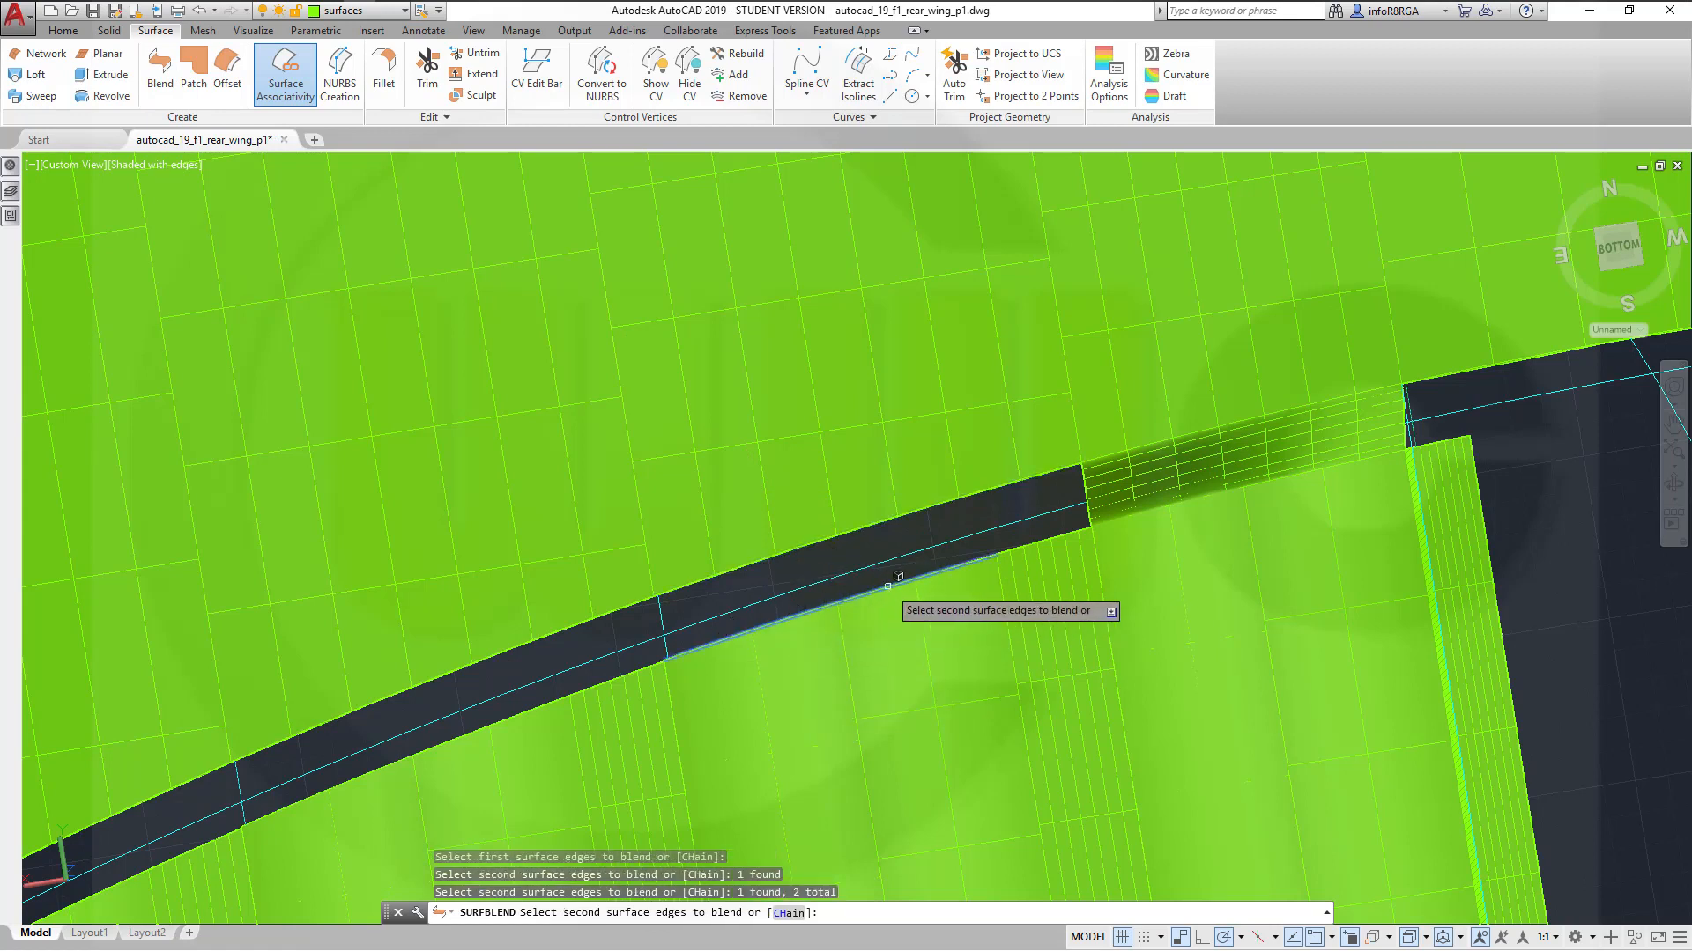
left_click(1042, 541)
right_click(1040, 544)
left_click(1084, 550)
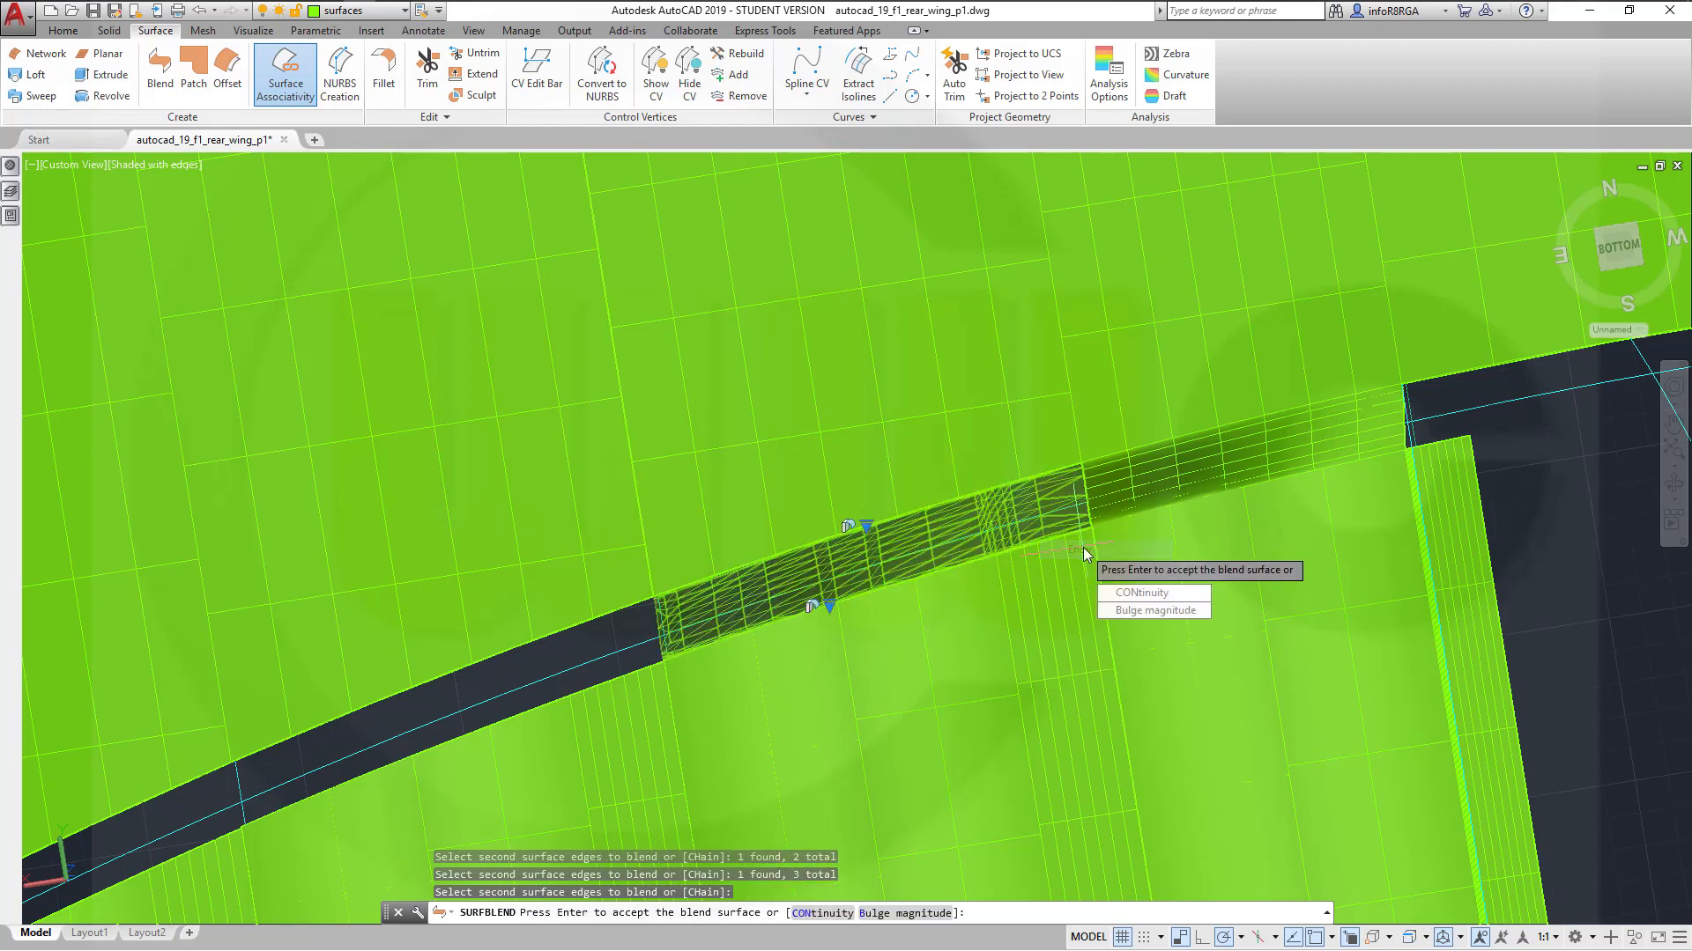
Set G1 continuity on both edges of the second wavy surface's blend and accept it
left_click(1145, 593)
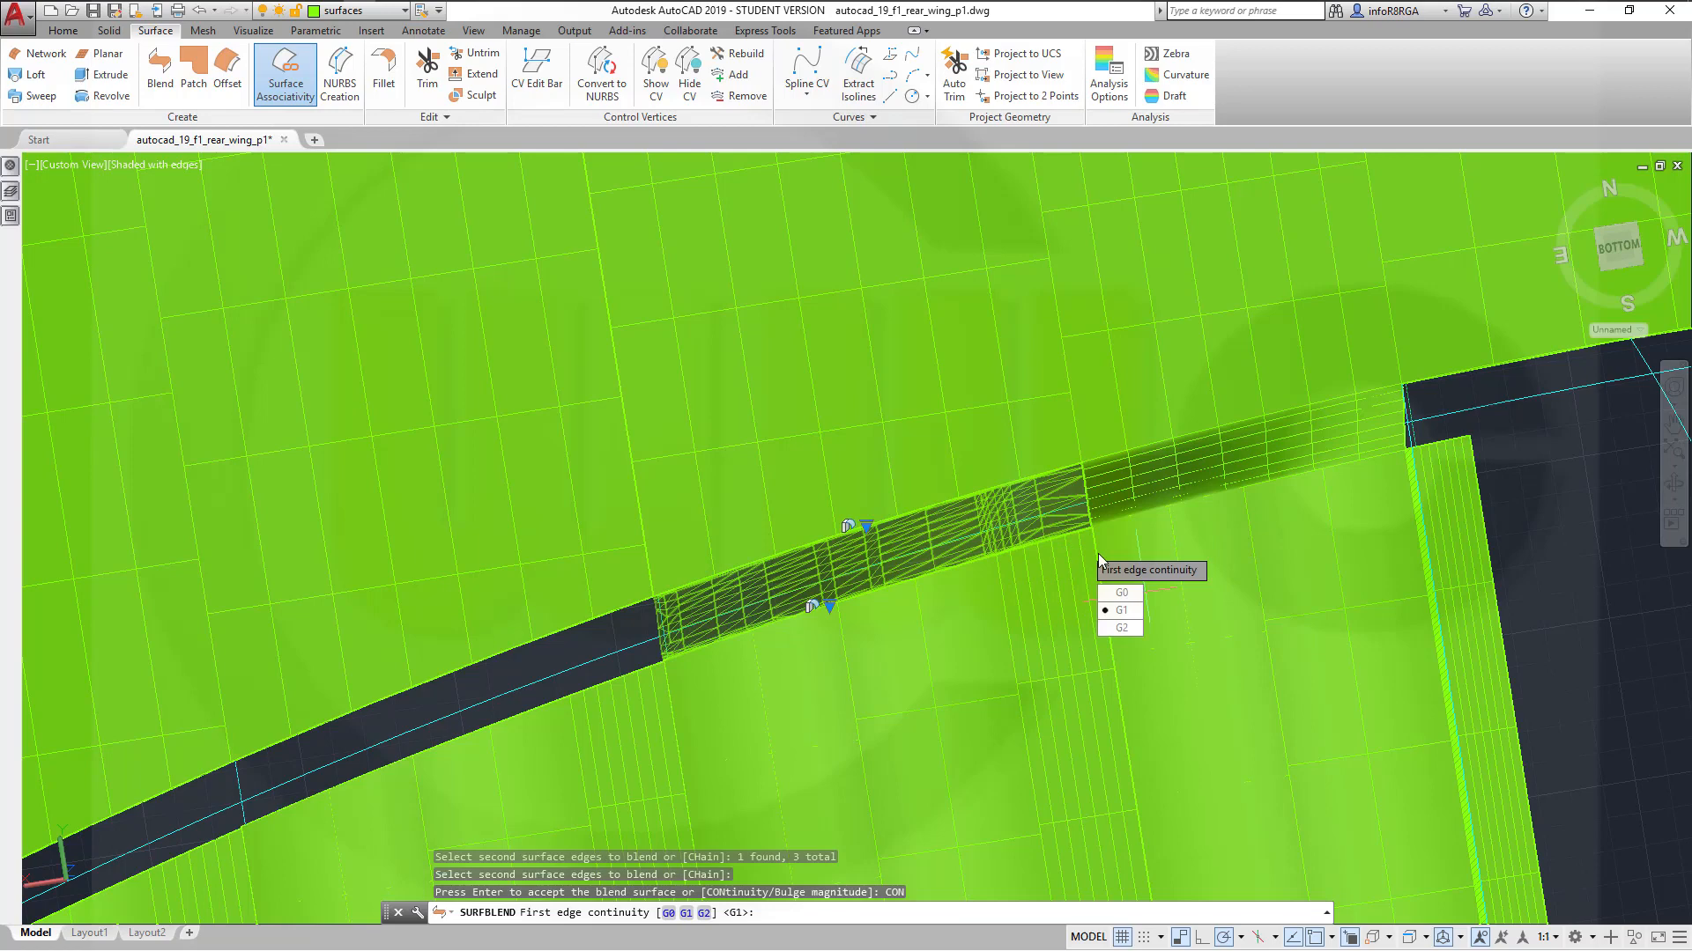
left_click(1114, 609)
left_click(1114, 610)
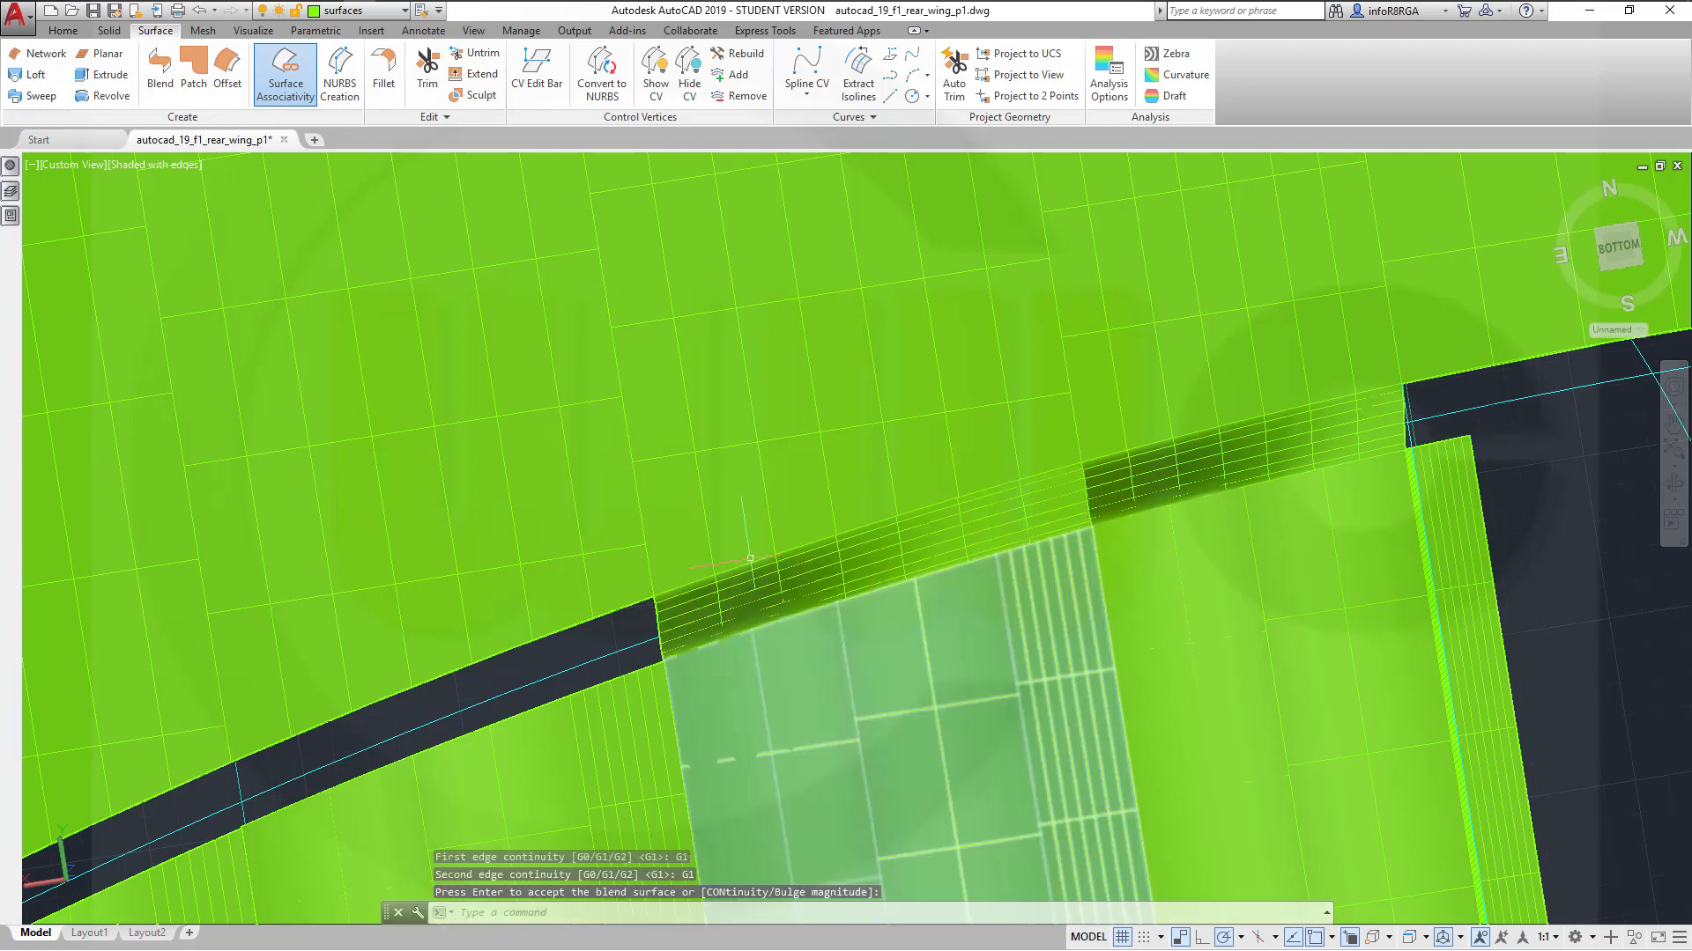
Start a blend from the next segment of the flat surface's curved edge to the three facing edges of the third wavy surface
middle_click_drag(1334, 526, 579, 615, "shift")
key("Return")
middle_click_drag(462, 615, 1349, 551)
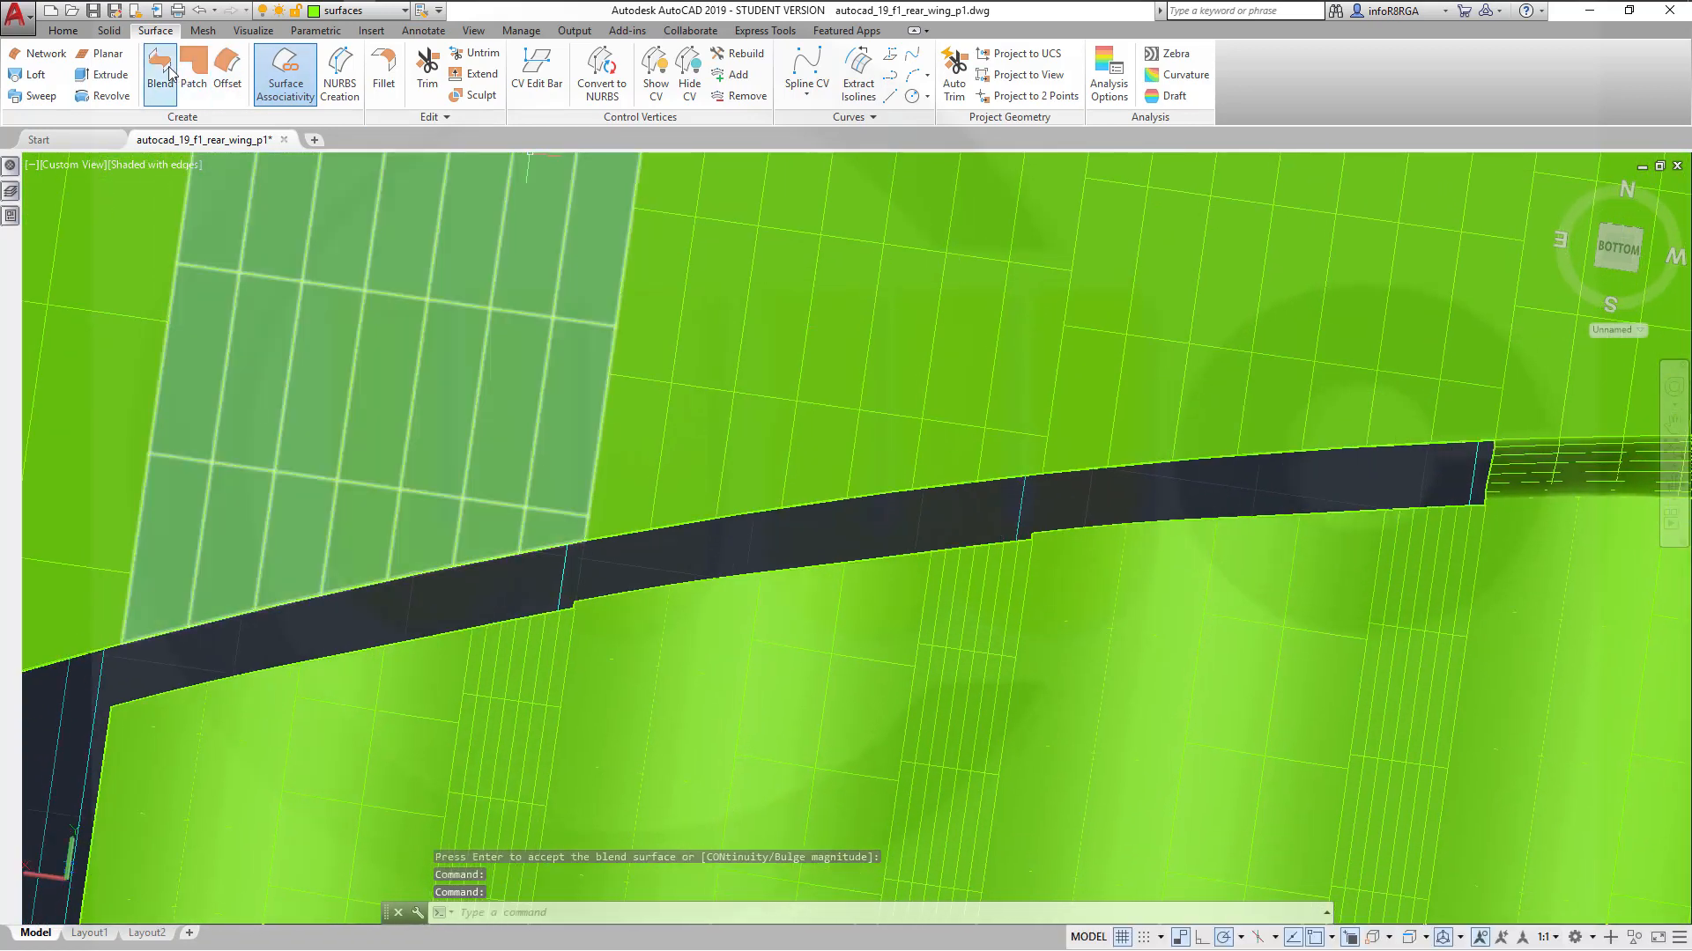
key("Return")
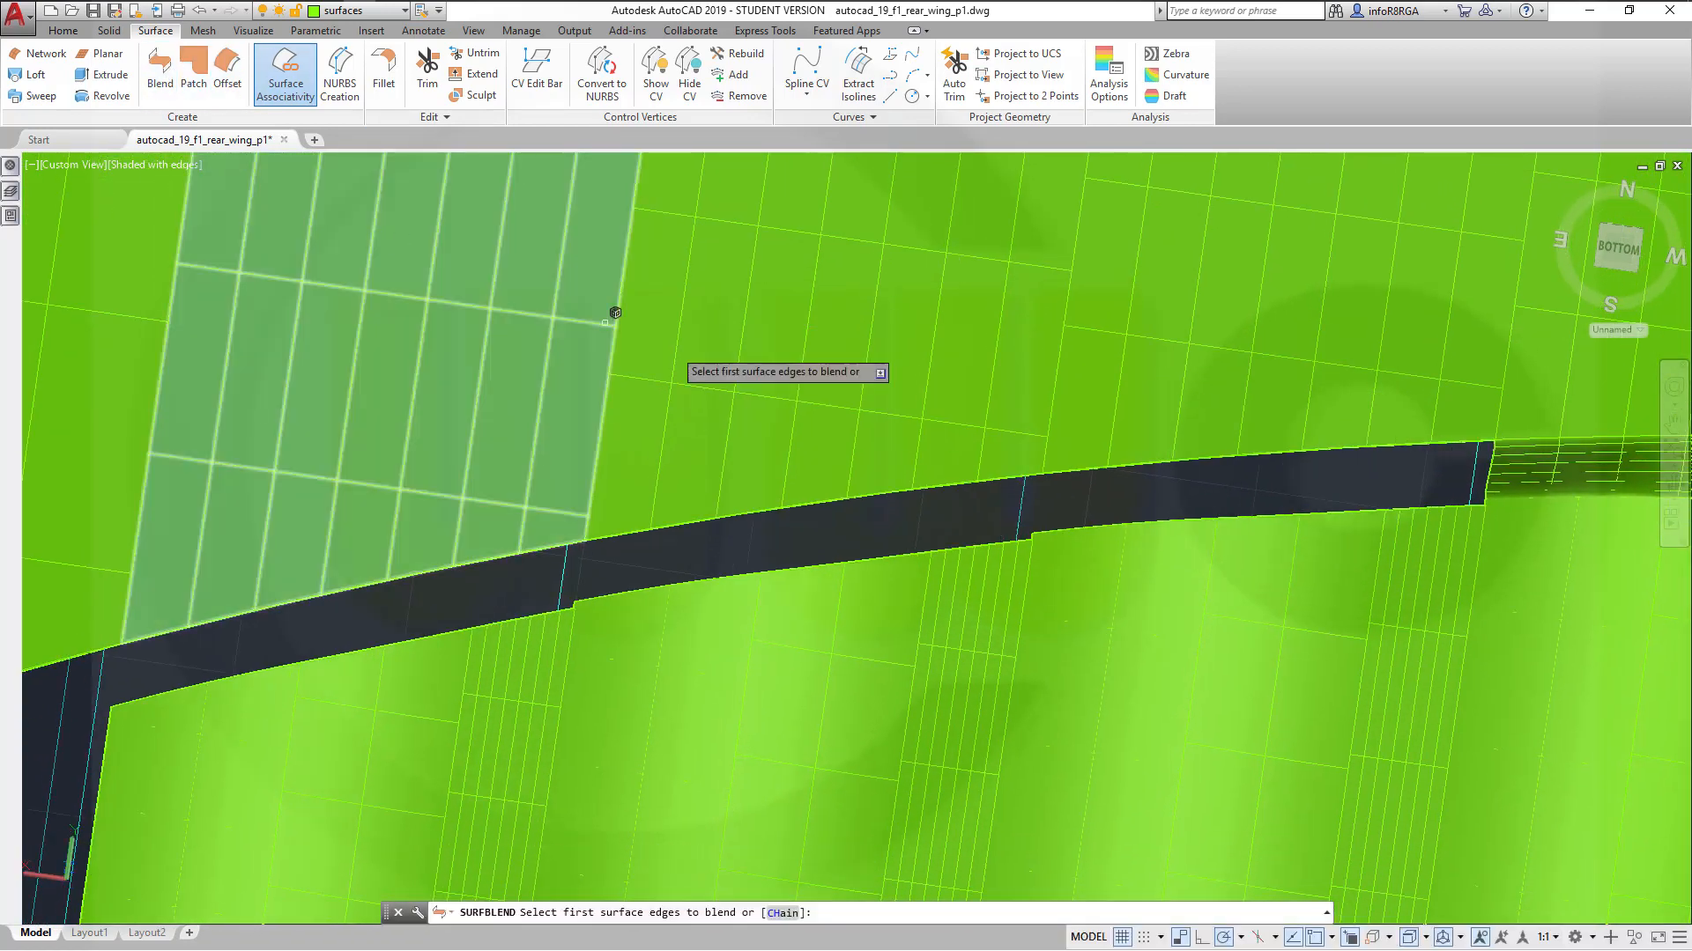
left_click(1190, 457)
right_click(1221, 489)
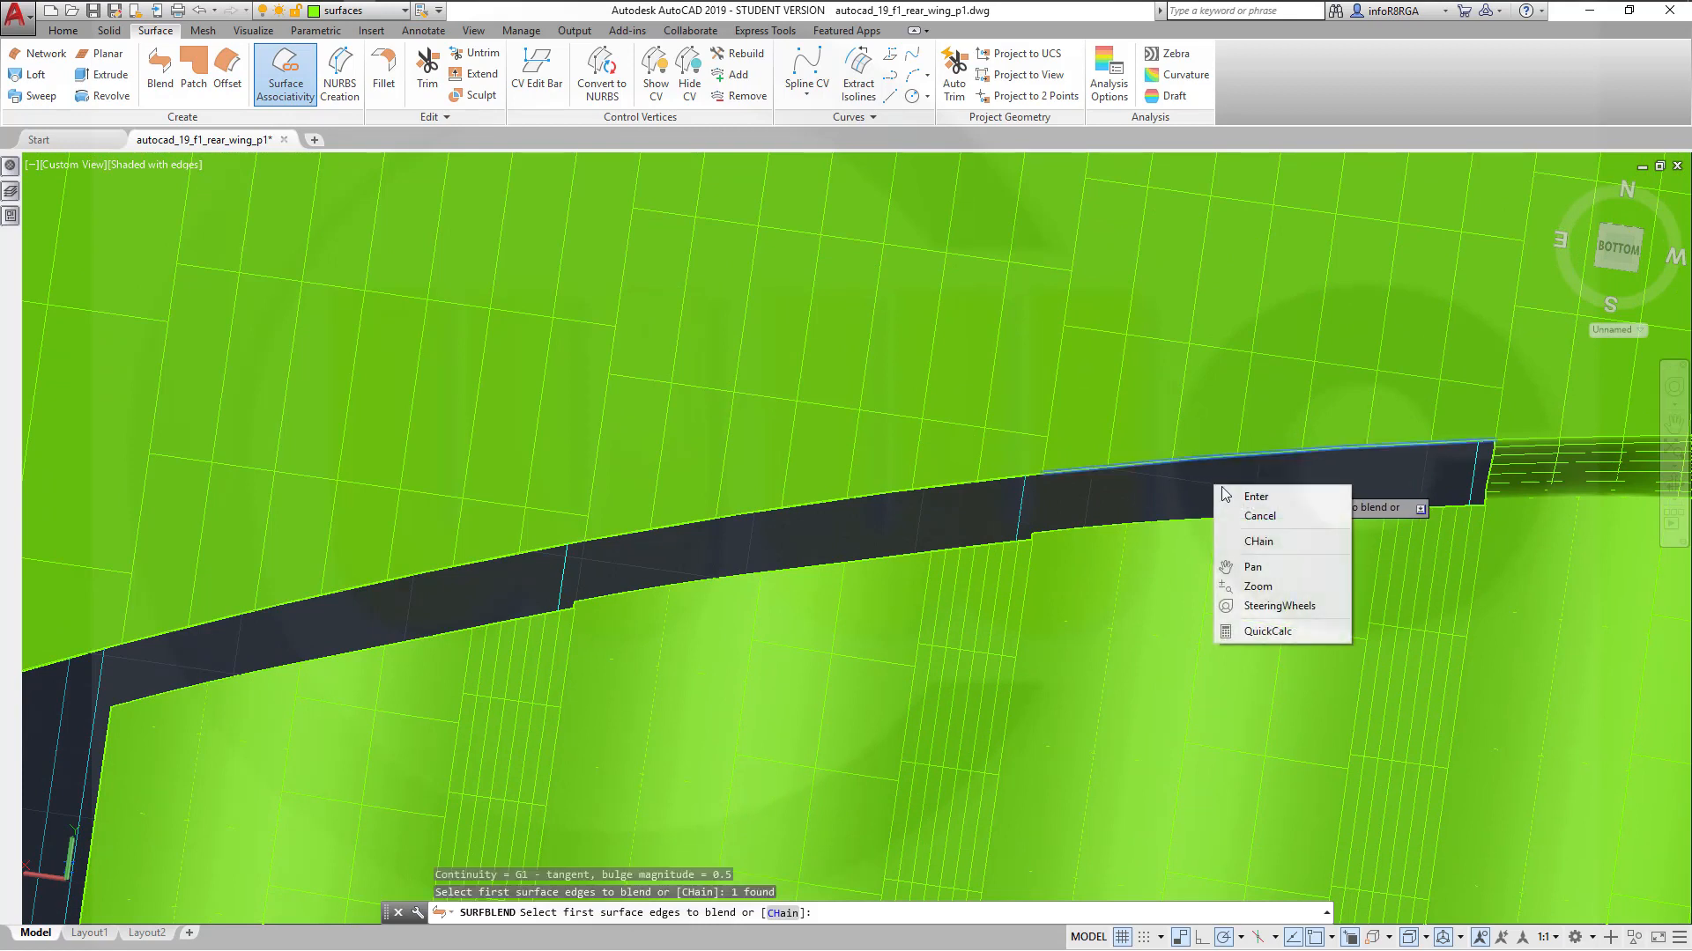
left_click(1258, 497)
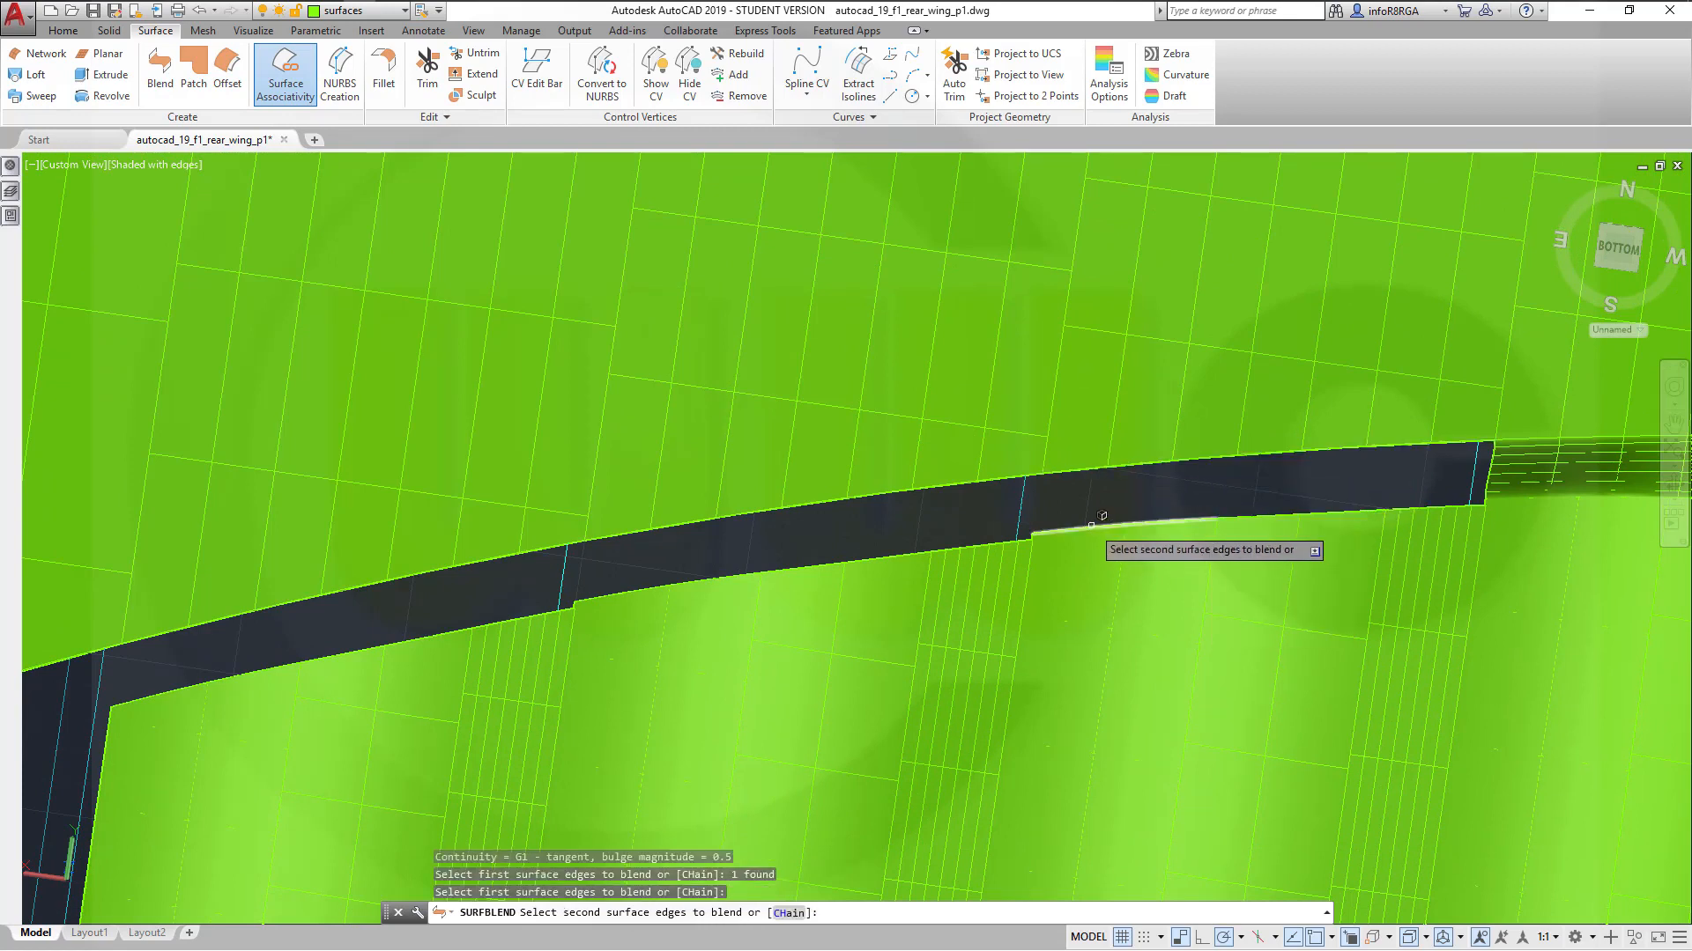
left_click(1092, 525)
left_click(1267, 516)
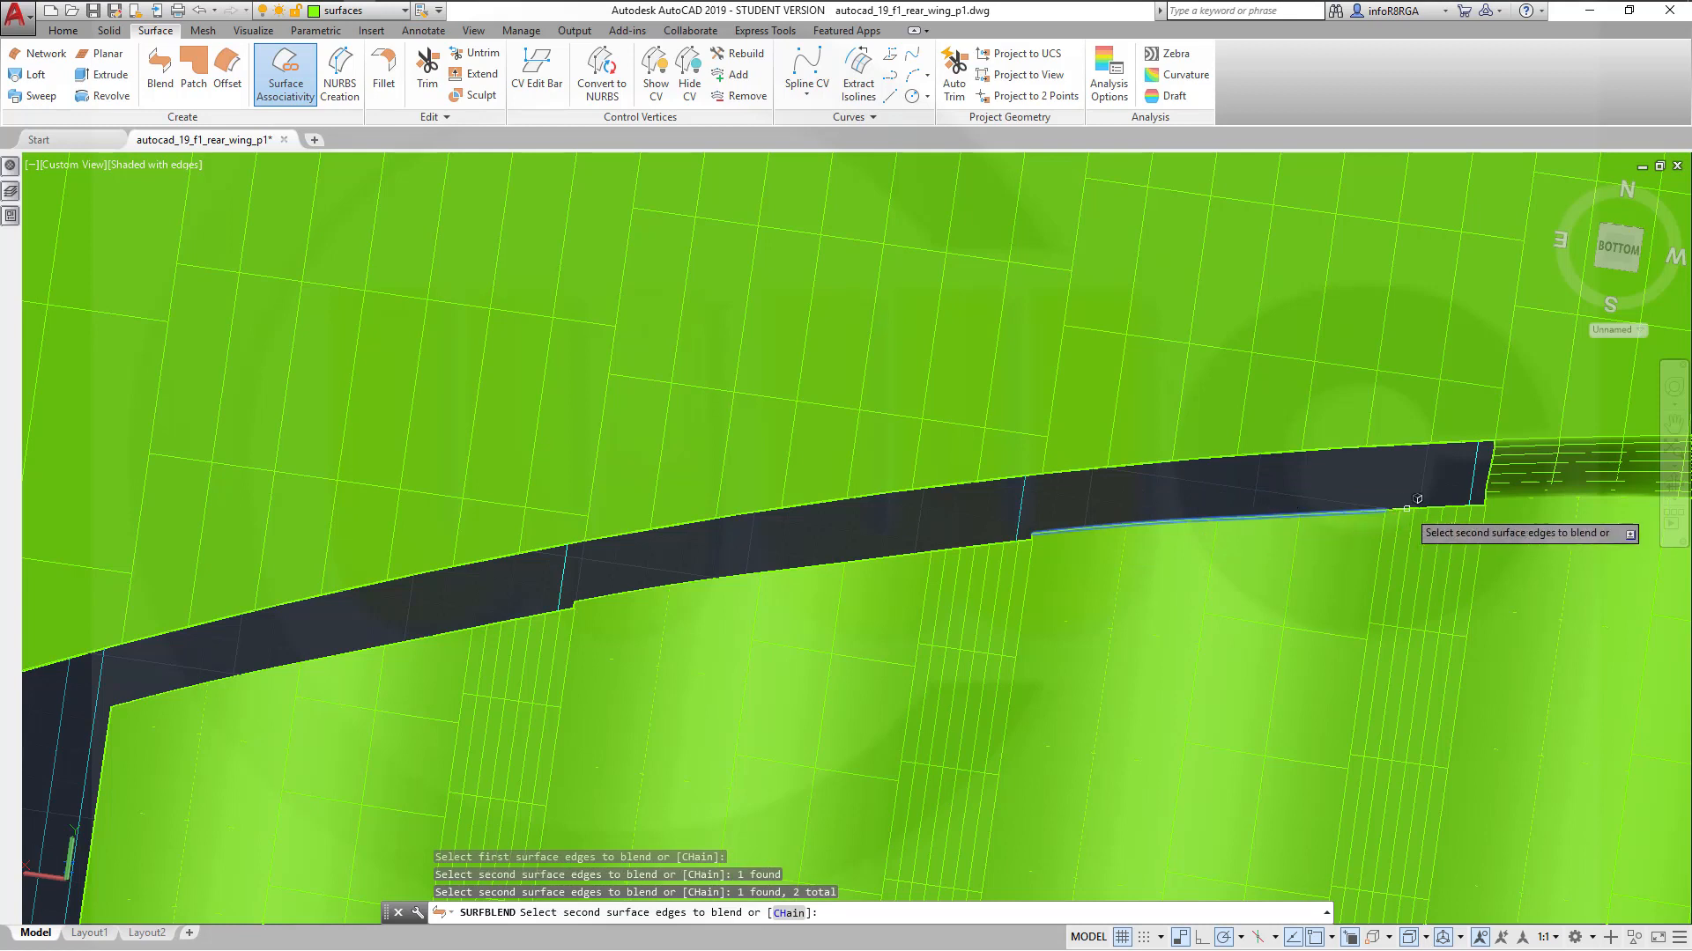
left_click(1423, 498)
right_click(1428, 494)
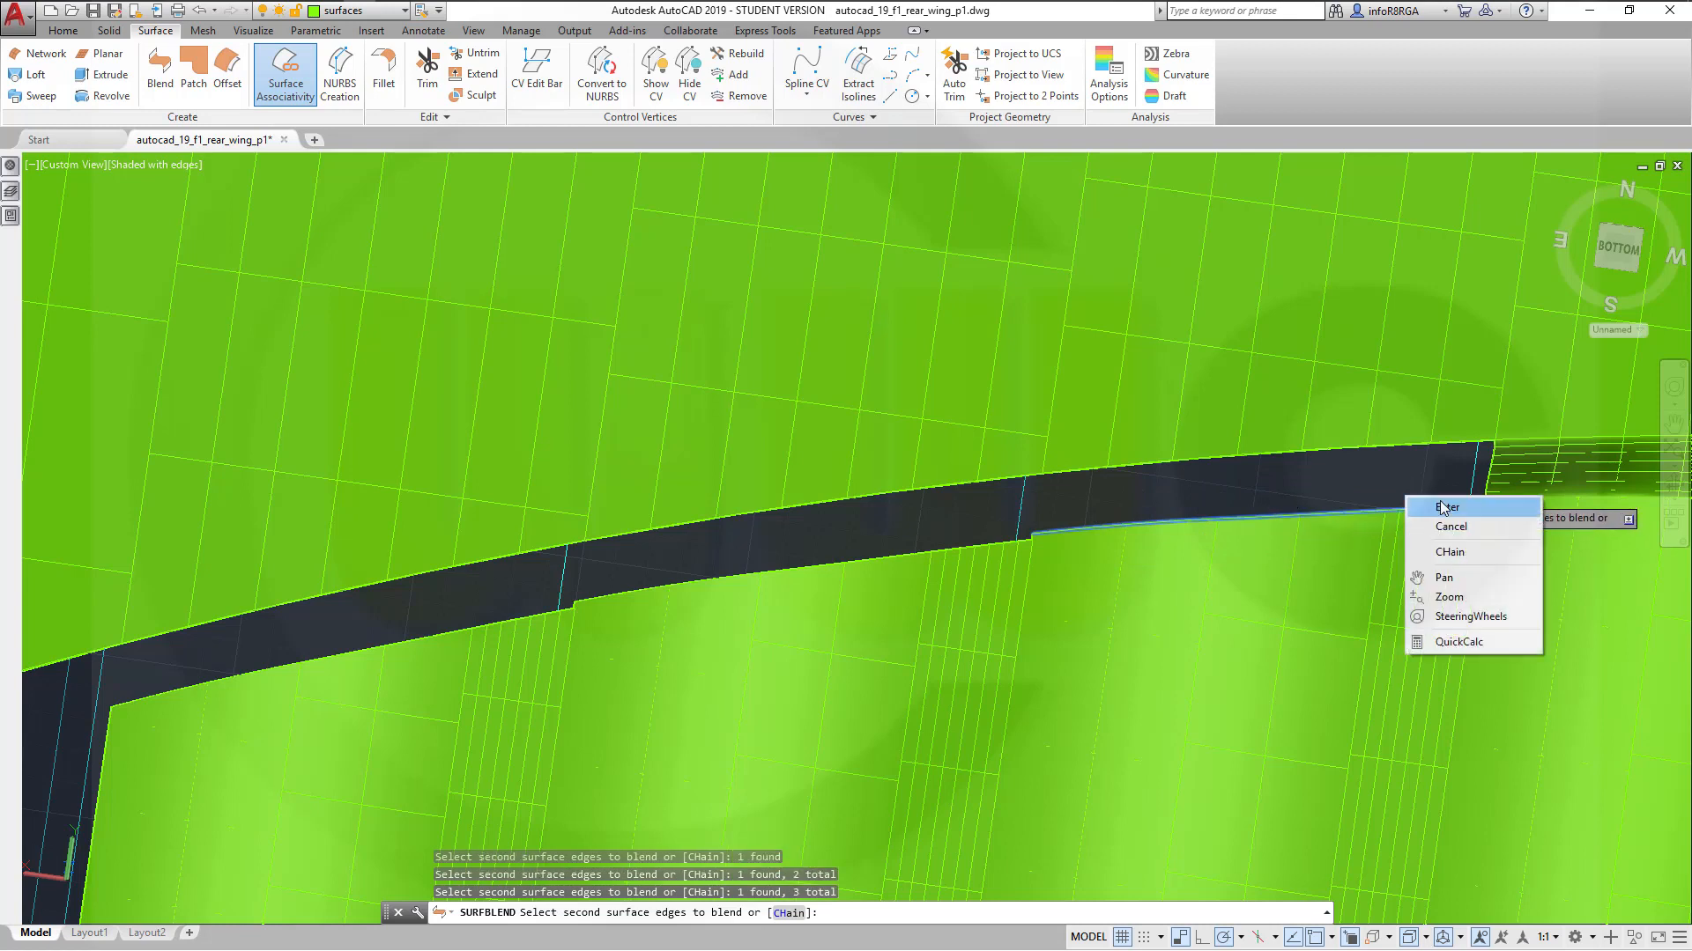
left_click(1441, 507)
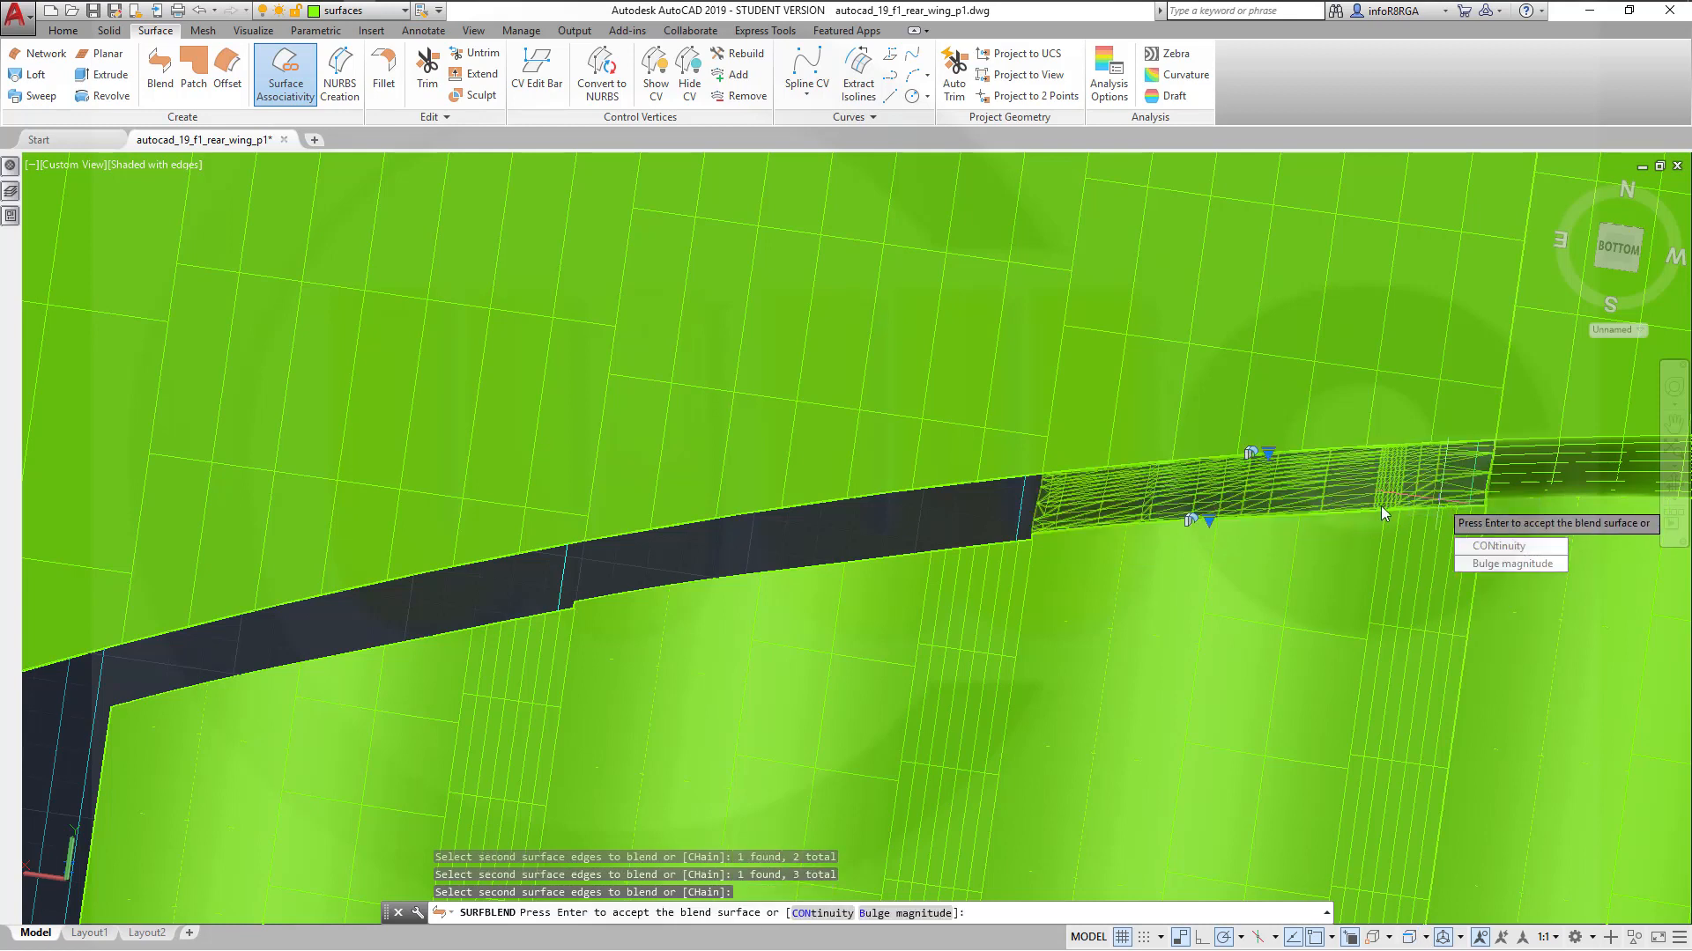
Set G1 continuity on both edges of the third wavy surface's blend and accept it
left_click(1481, 547)
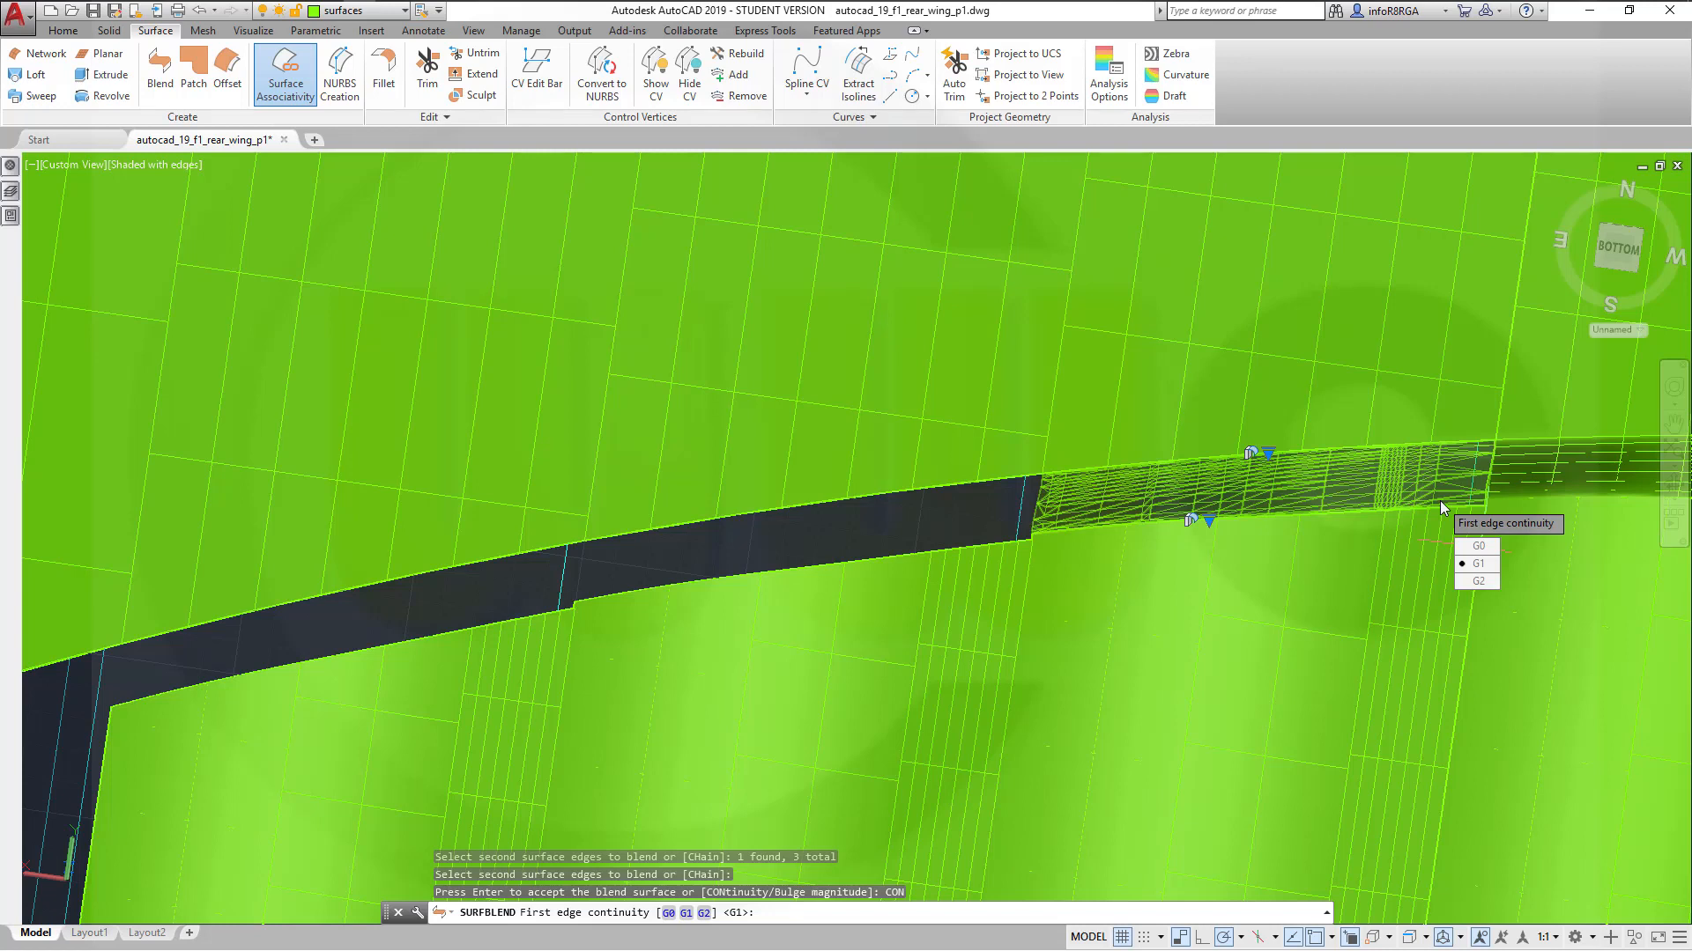
left_click(1484, 566)
left_click(1482, 565)
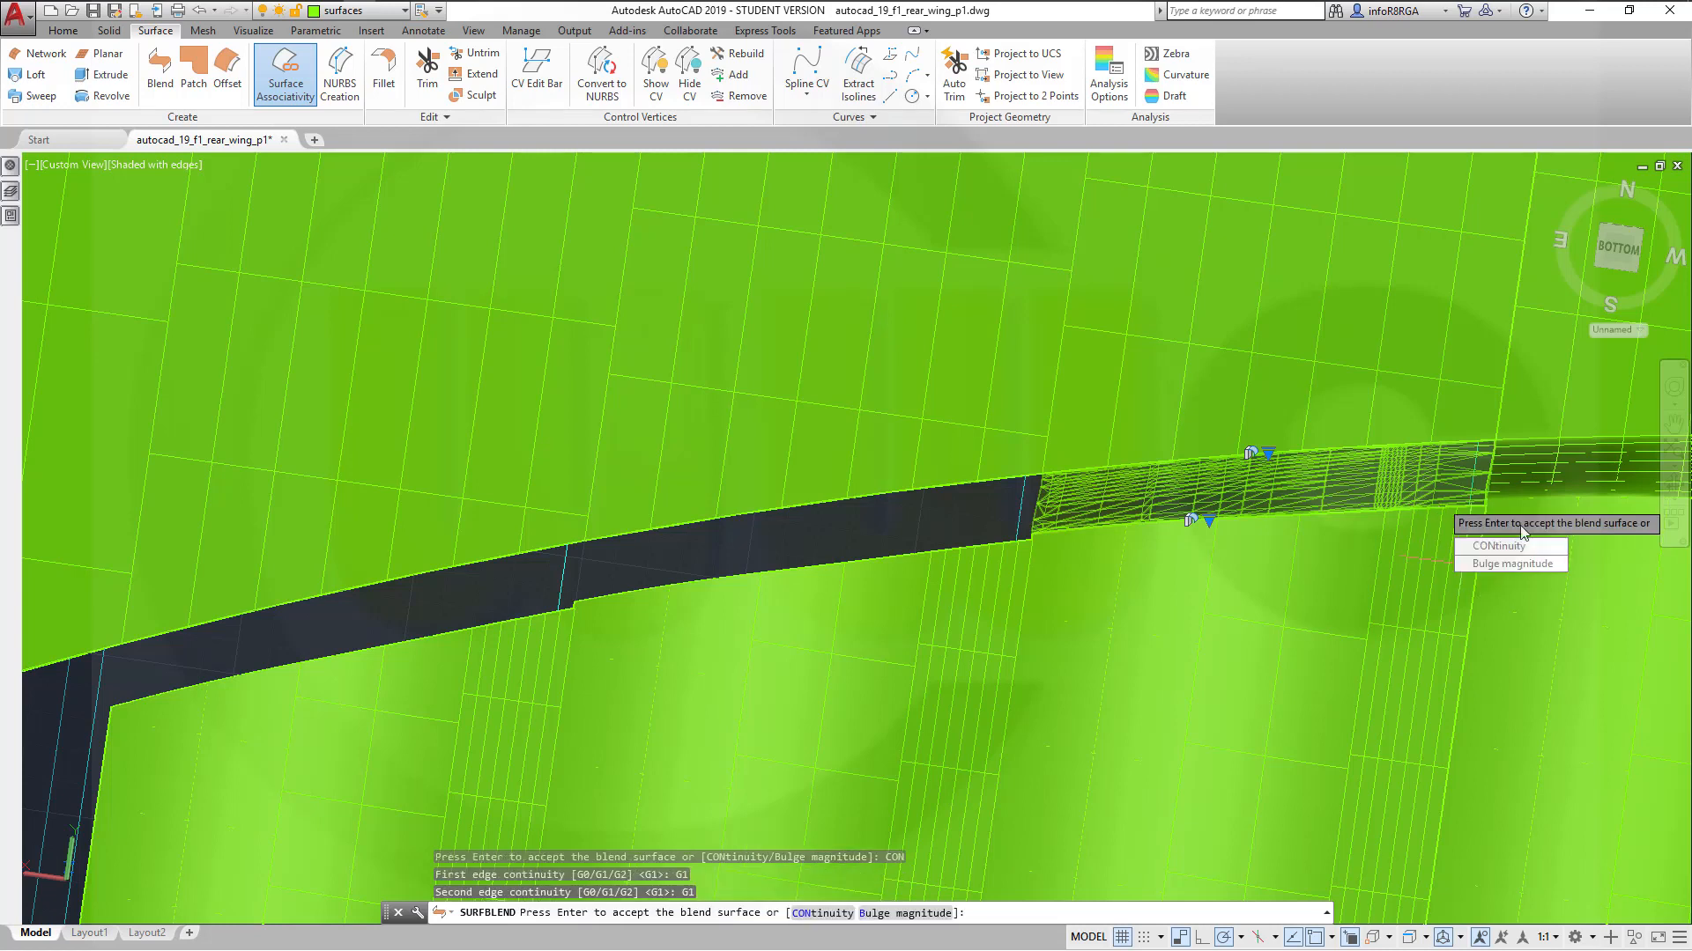
key("Return")
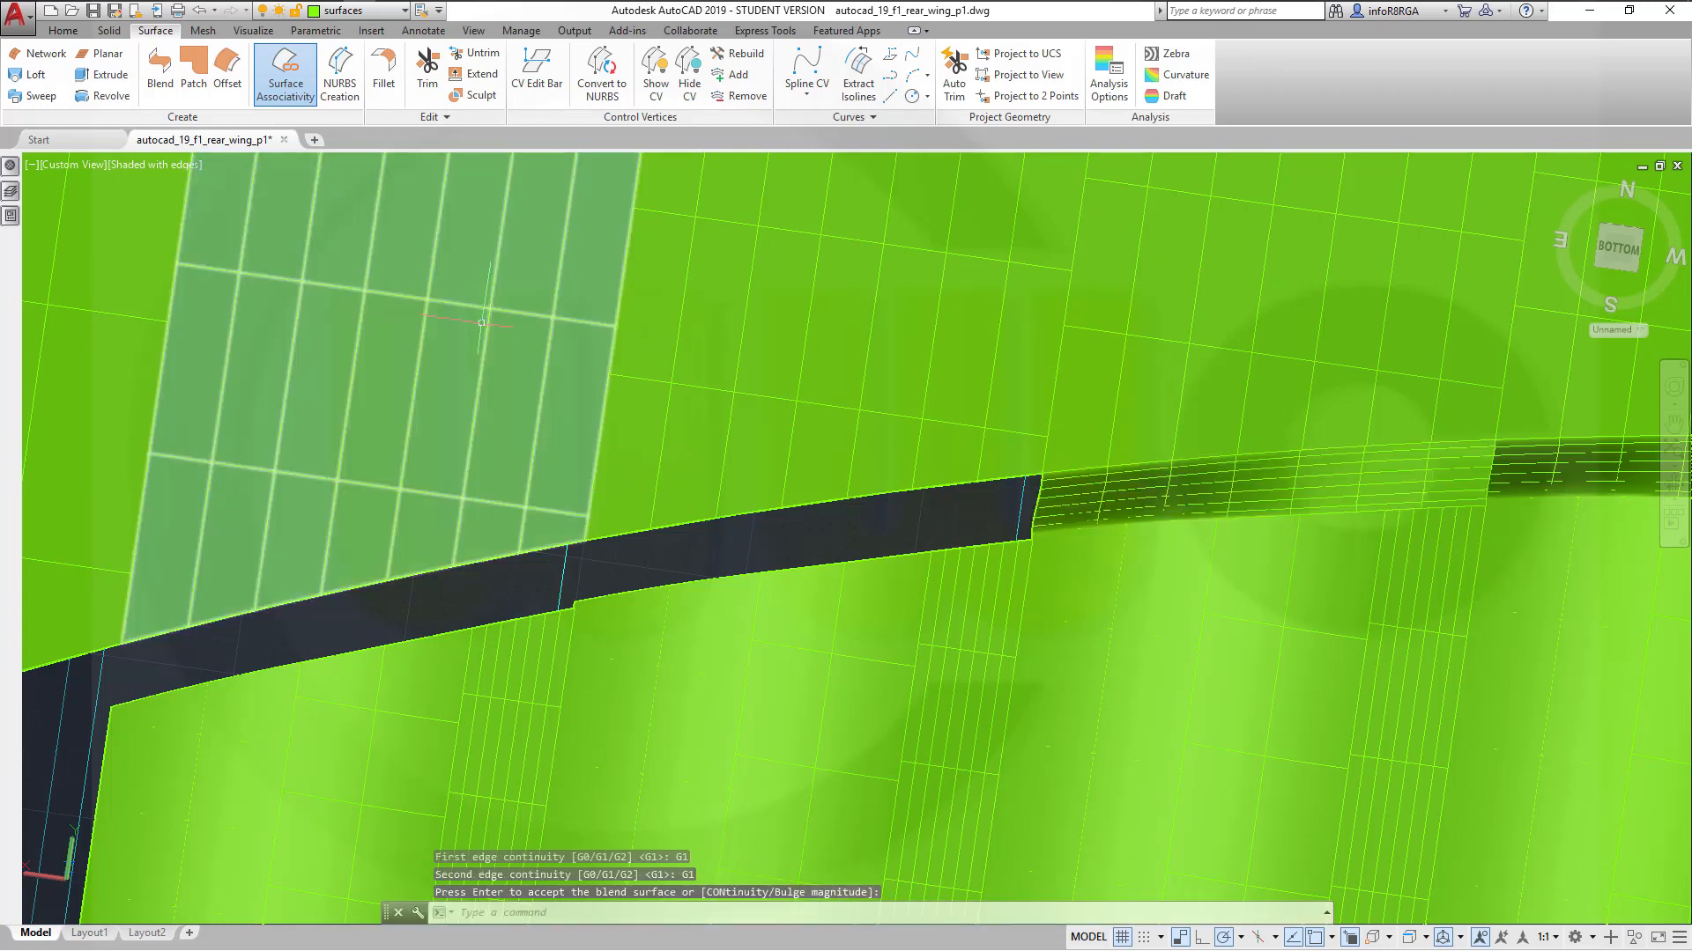
Blend the next segment of the flat surface's curved edge to the three facing edges of the fourth wavy surface, keeping the default continuity
key("Return")
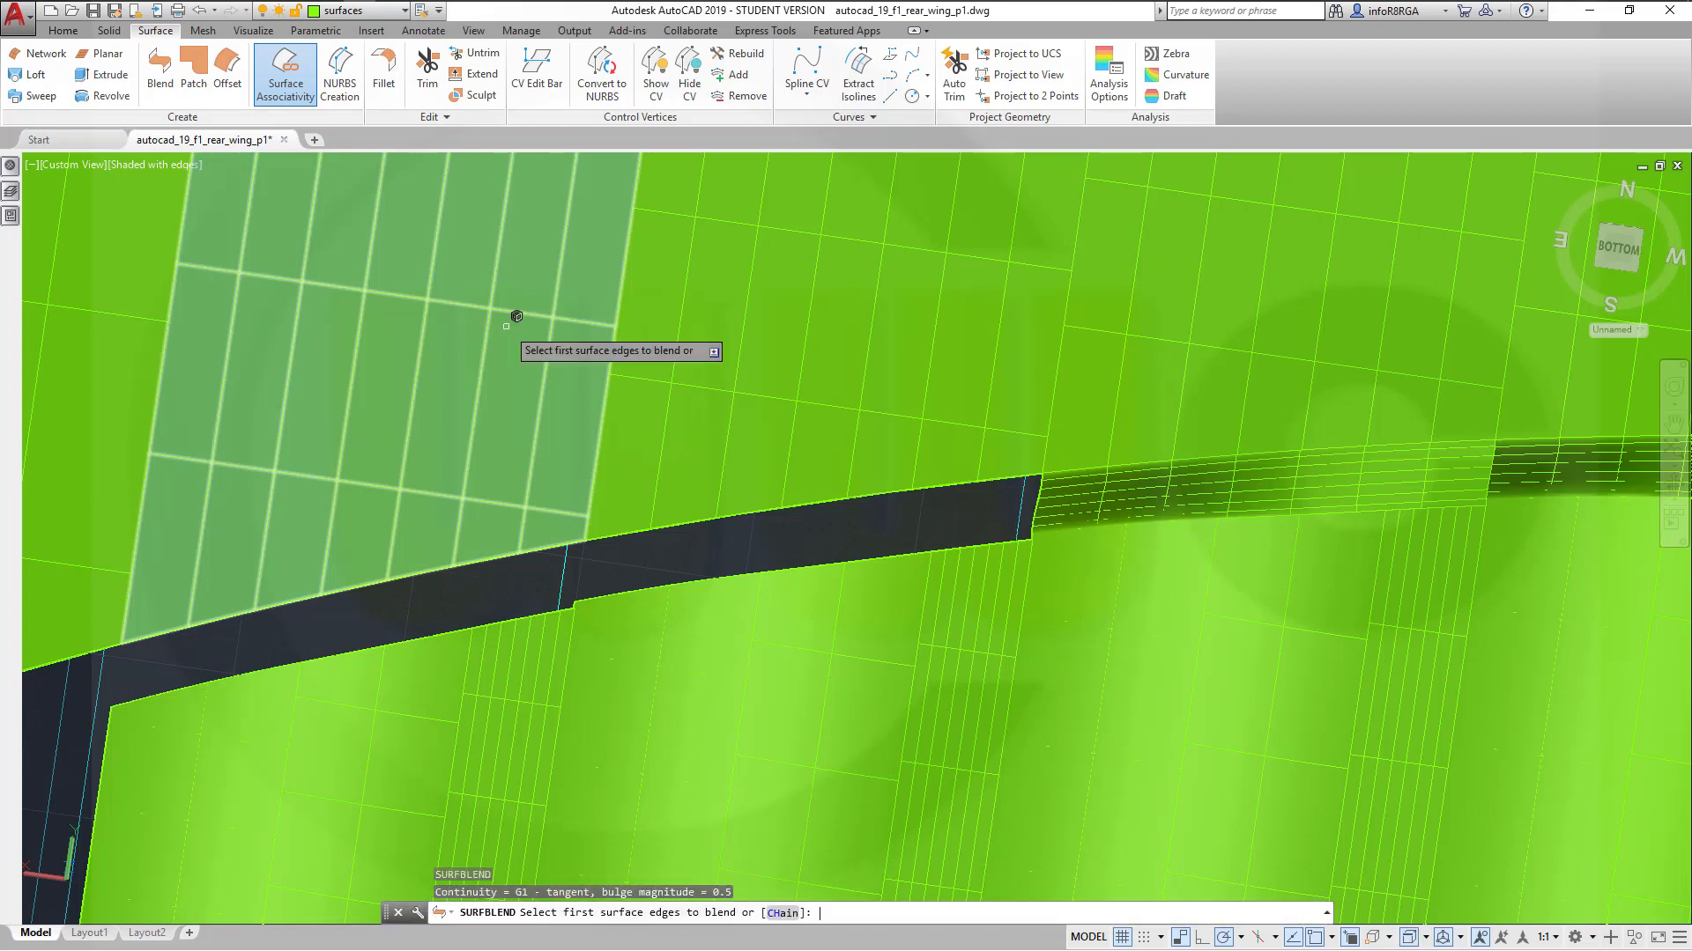
left_click(692, 521)
right_click(718, 561)
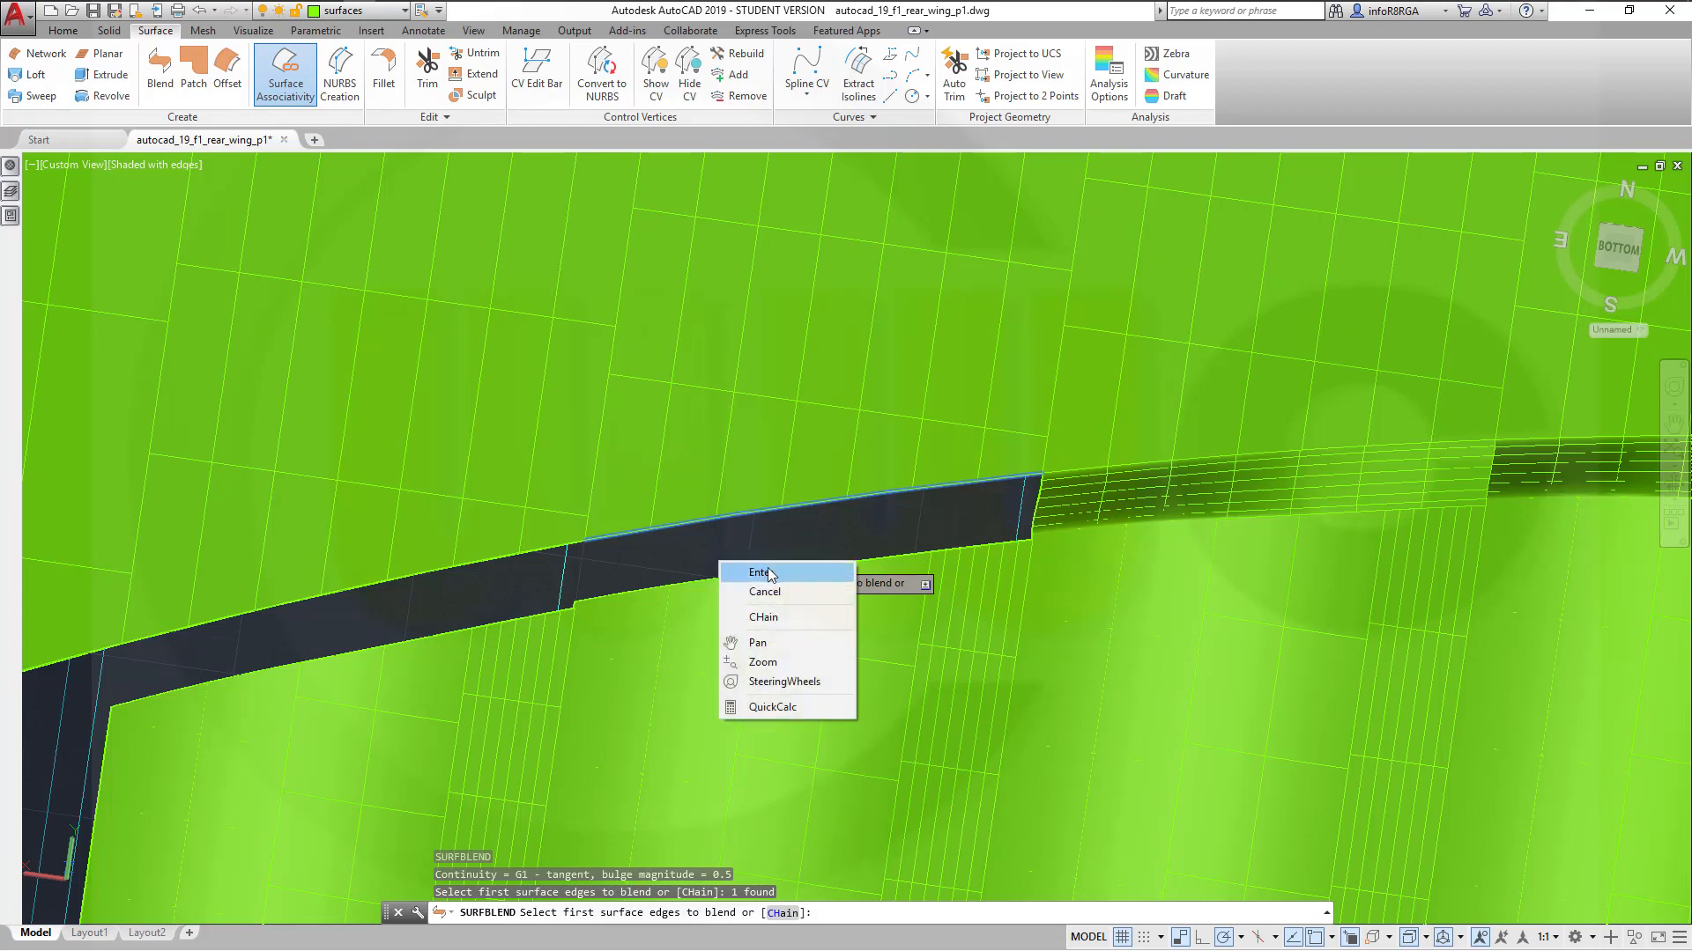
left_click(763, 573)
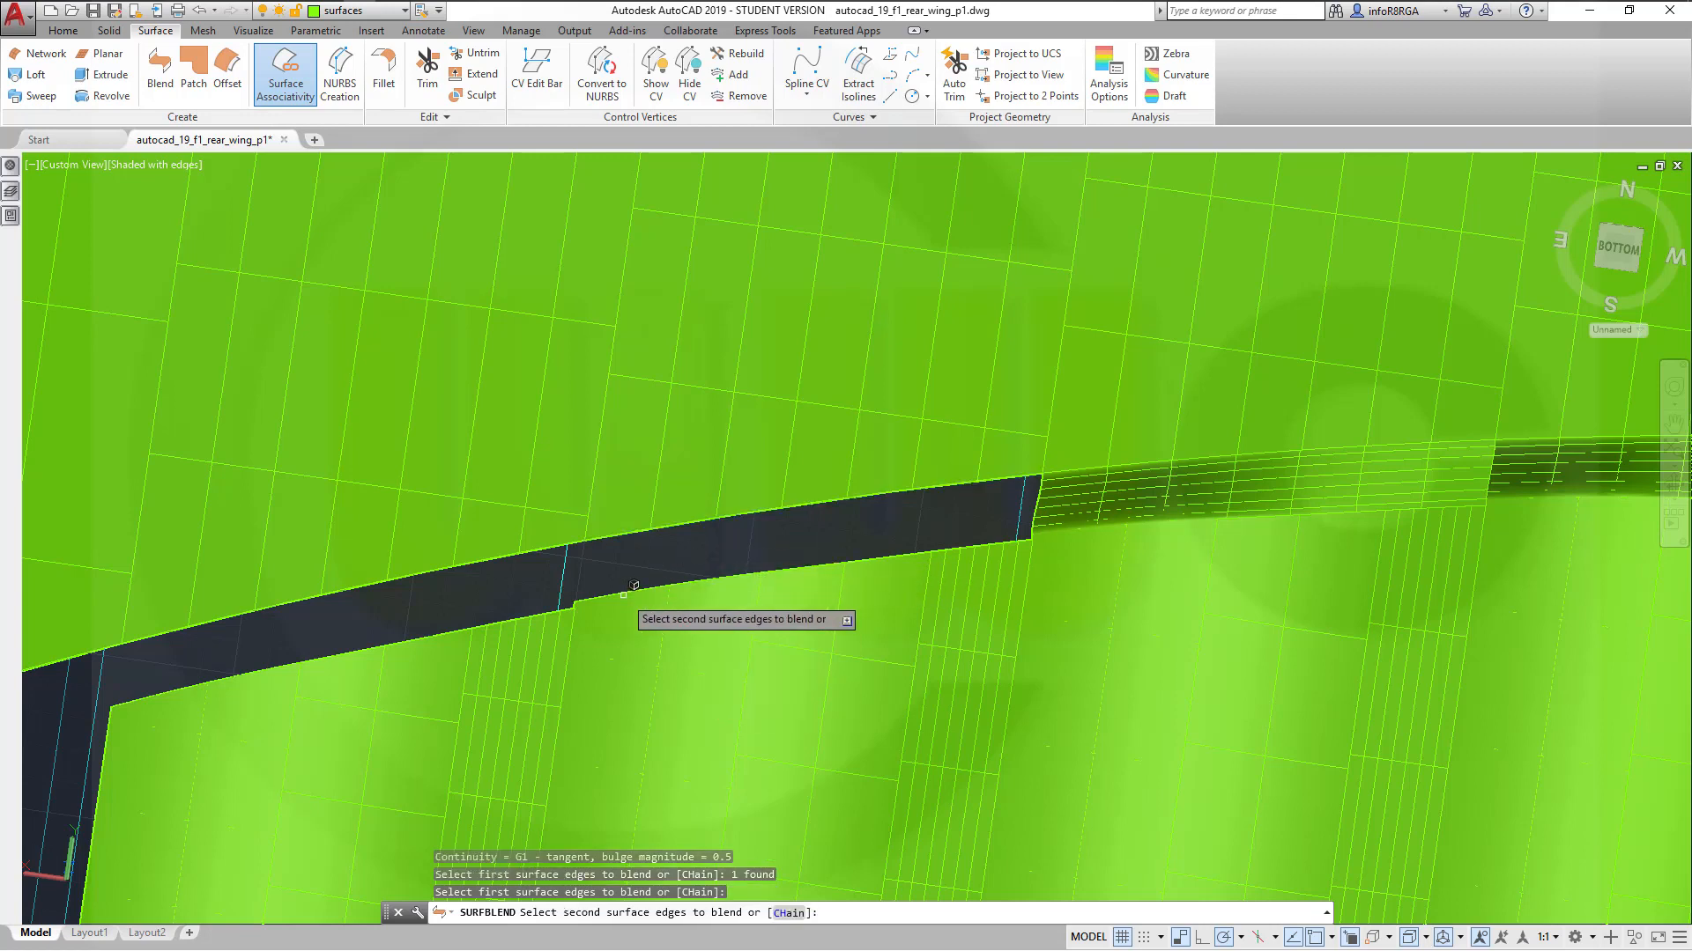
left_click(682, 586)
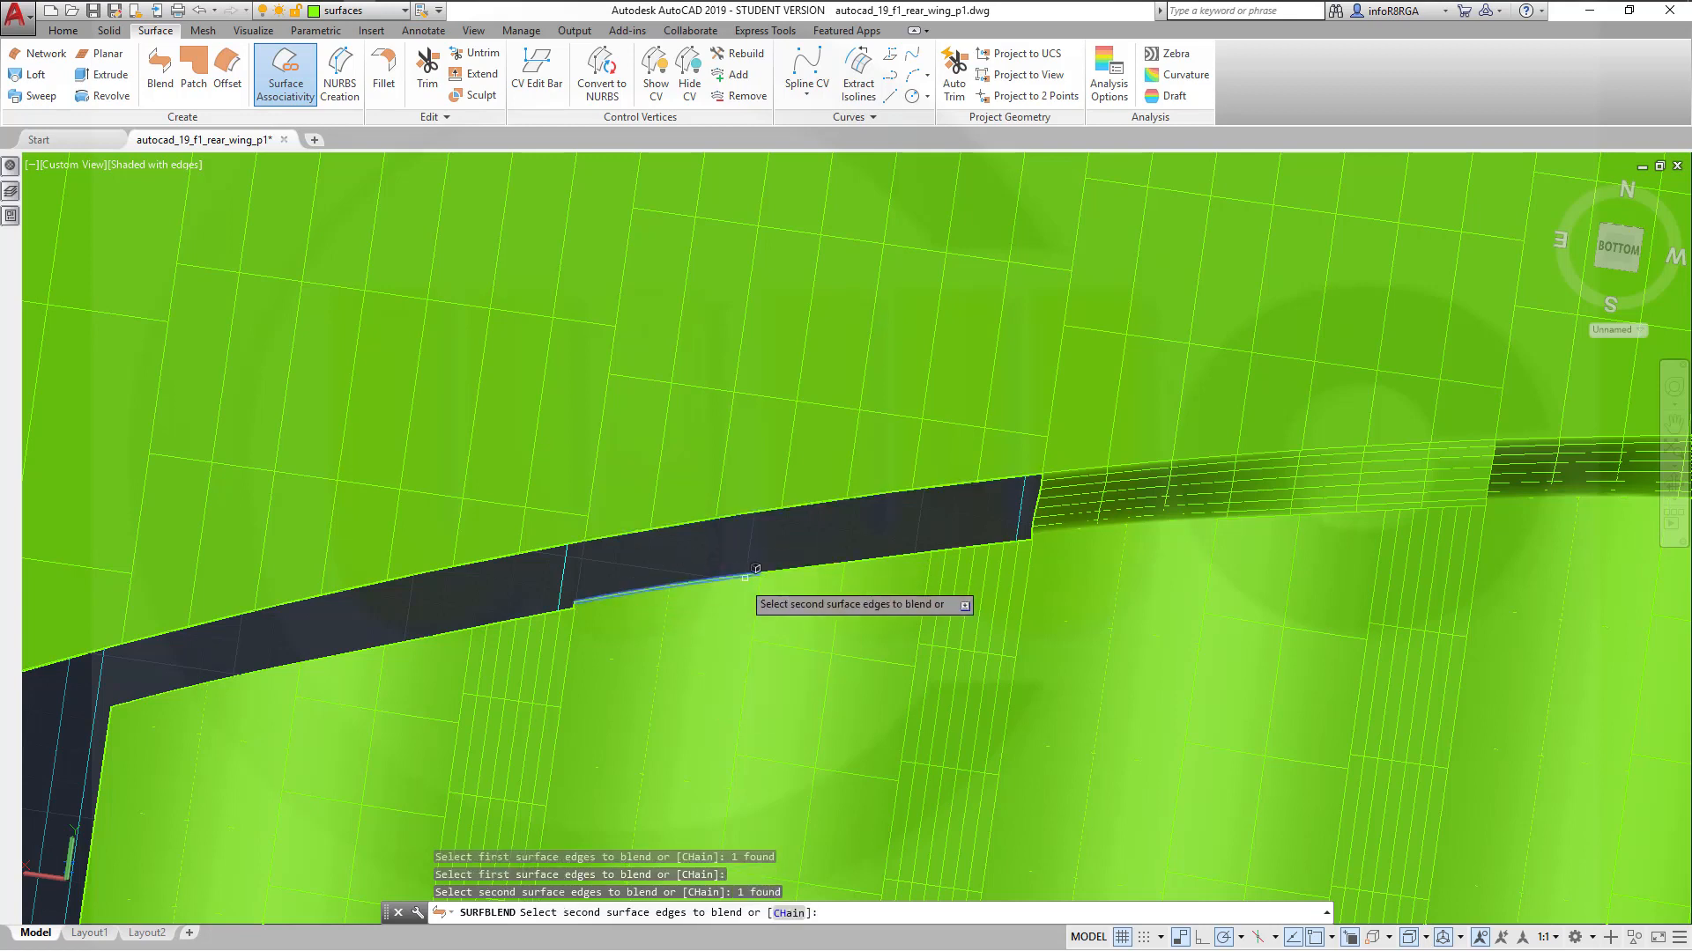
left_click(808, 559)
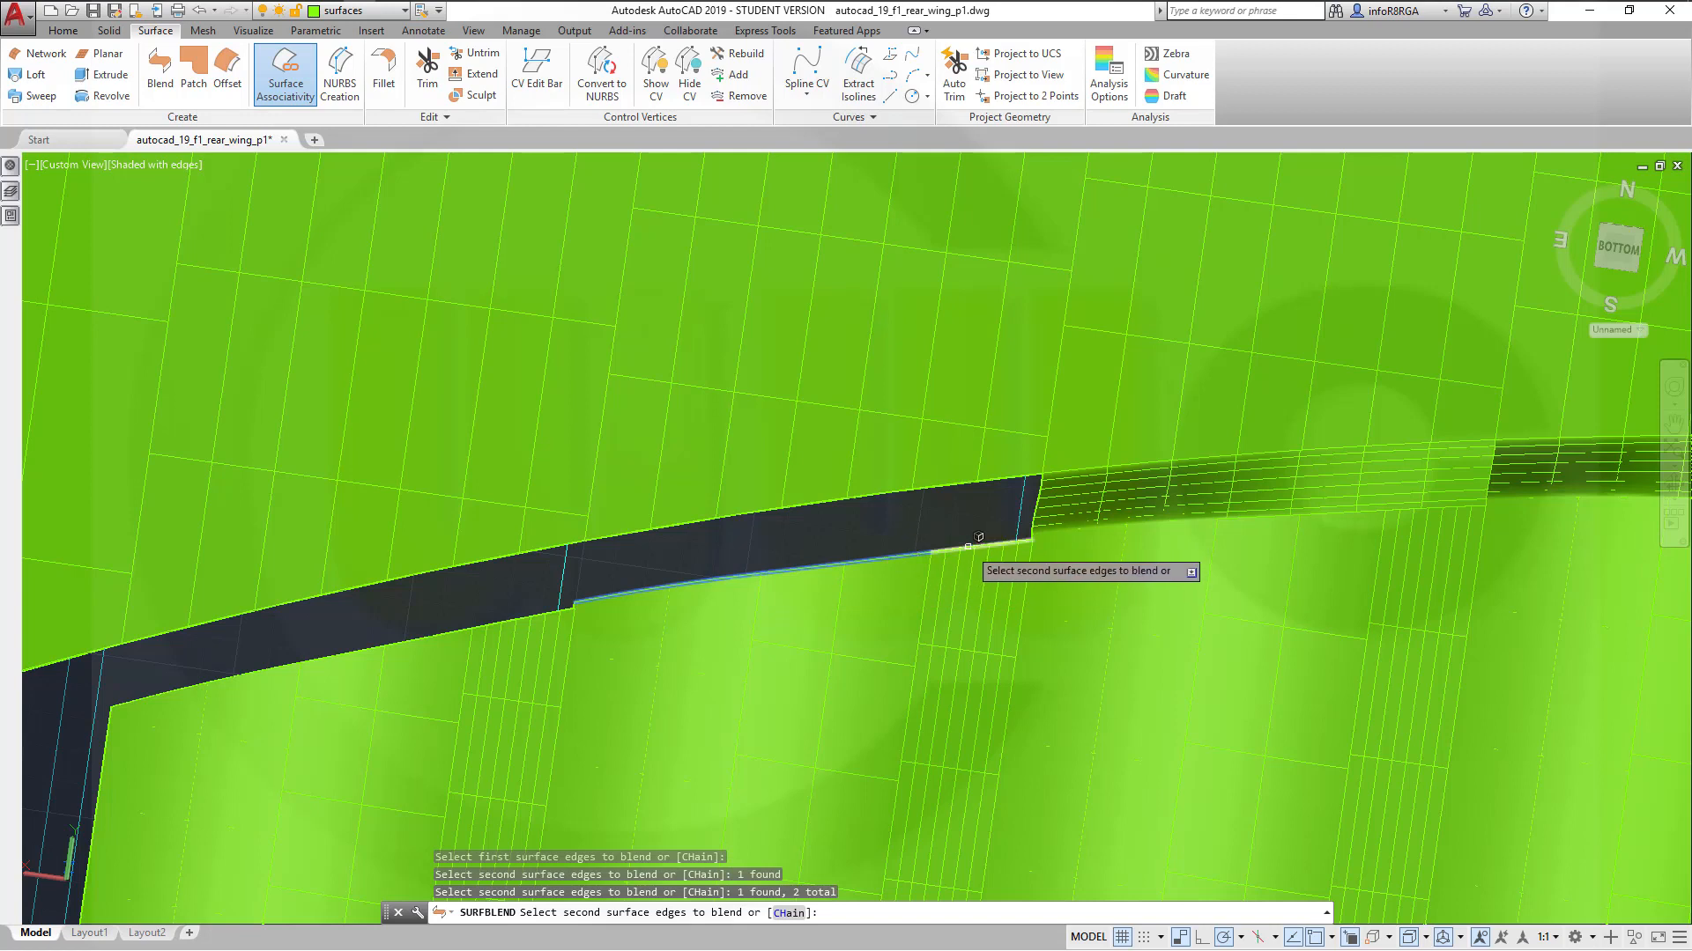
left_click(977, 540)
right_click(976, 540)
left_click(1004, 540)
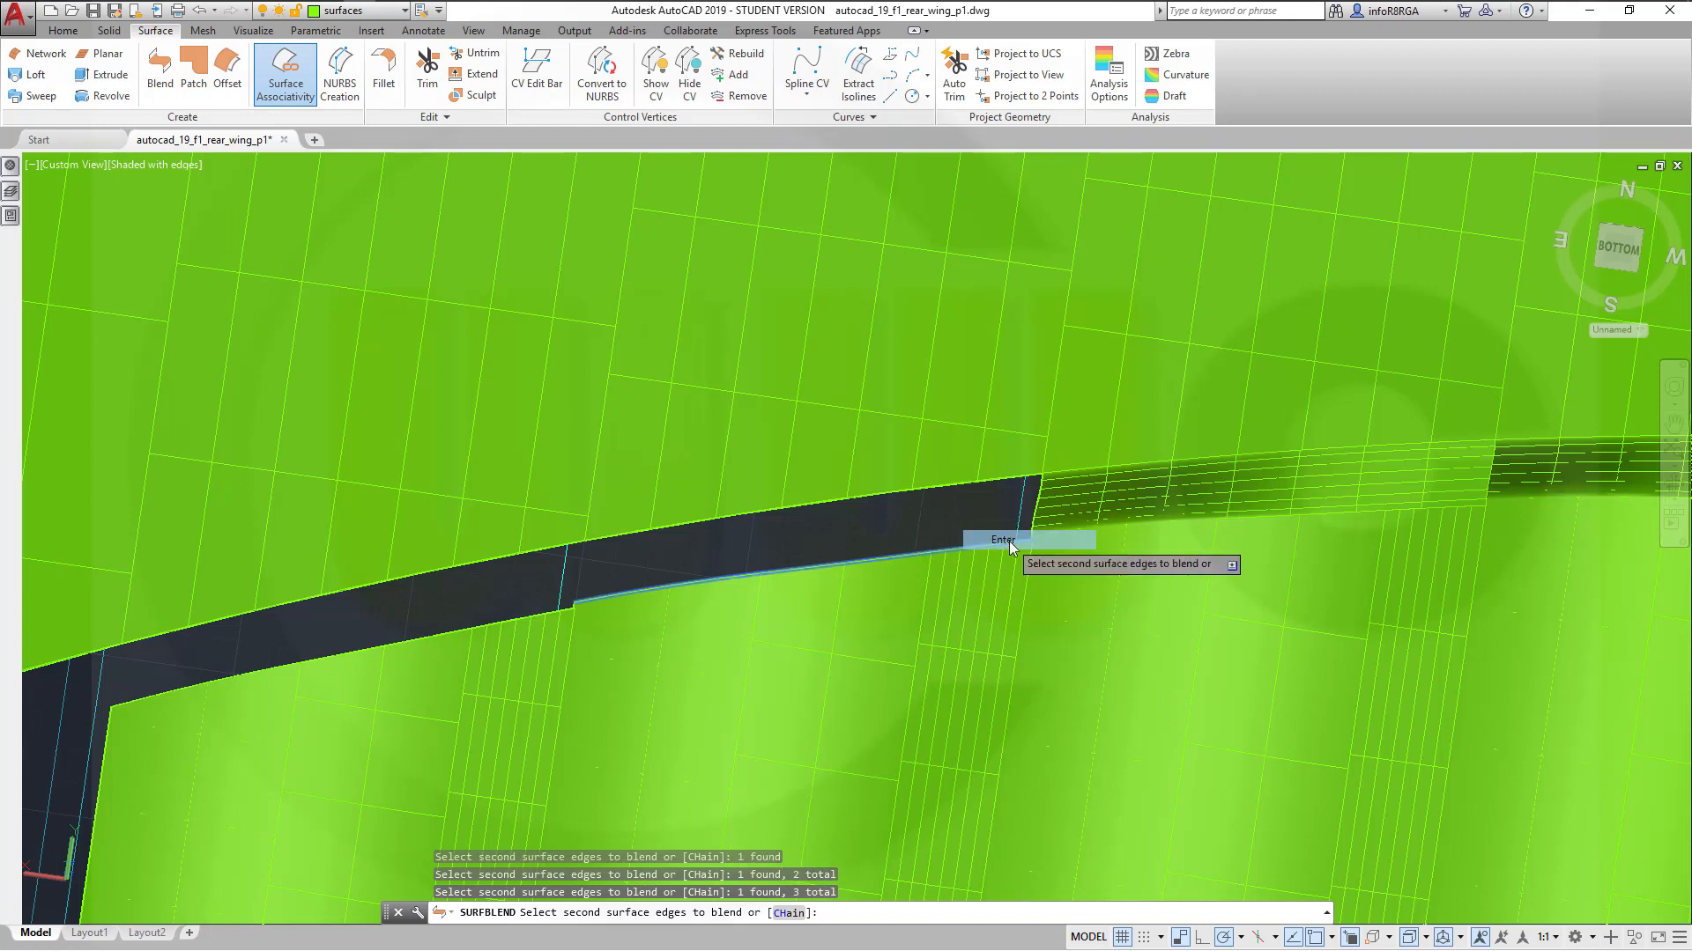
left_click(1004, 540)
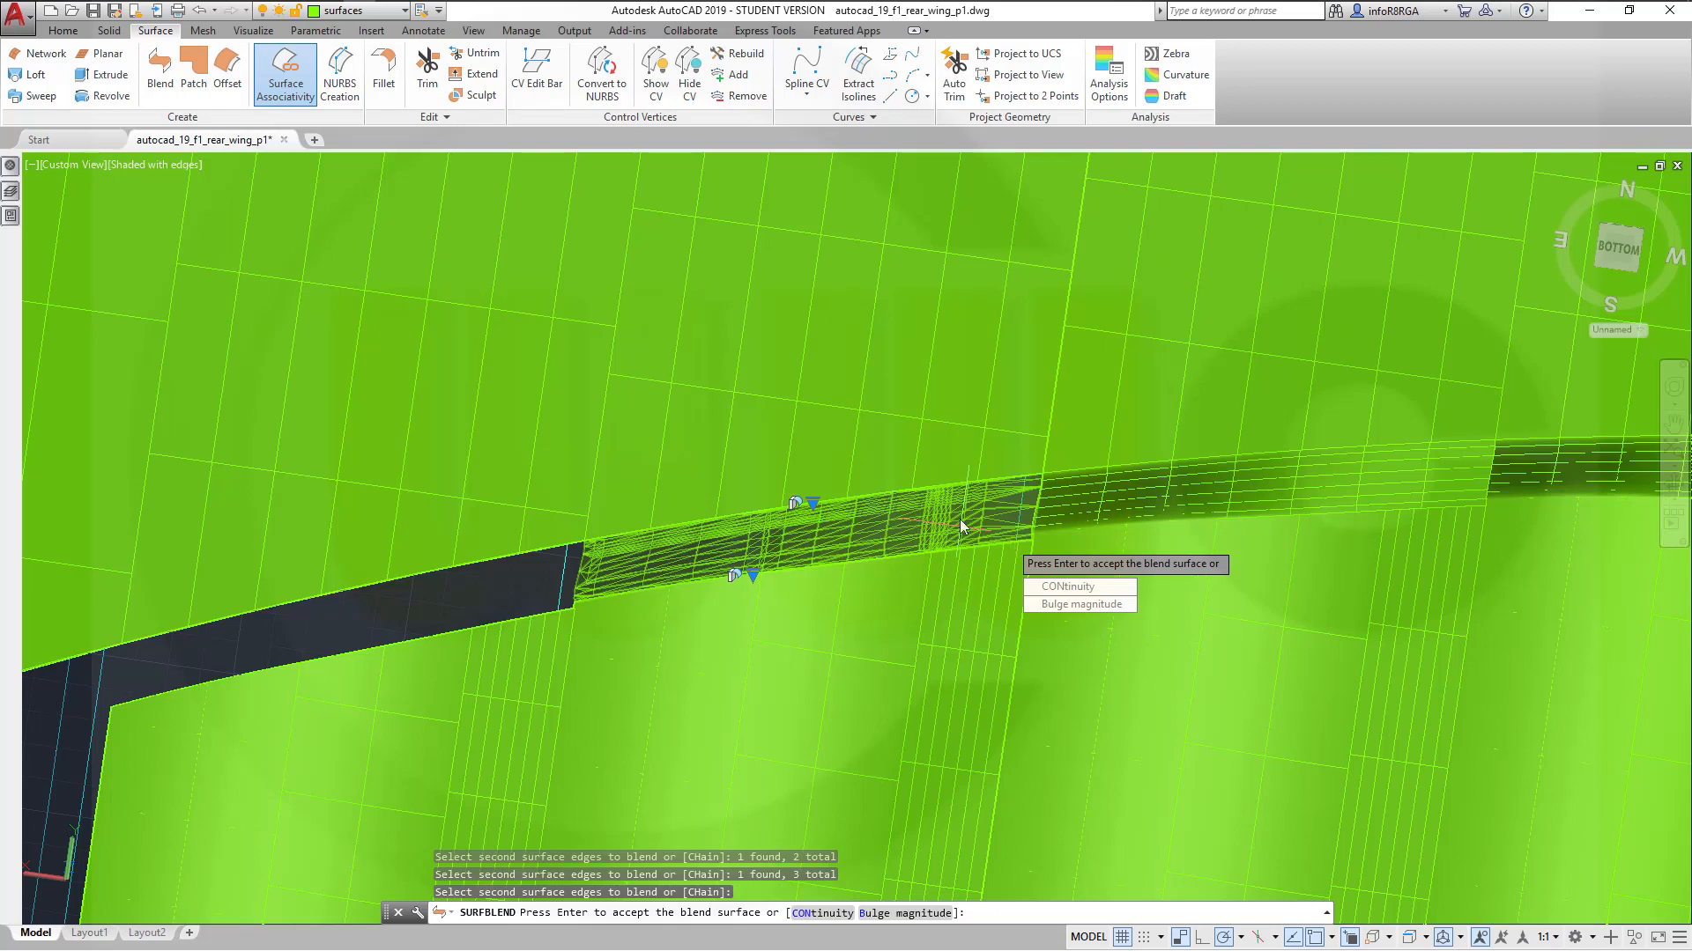
key("Return")
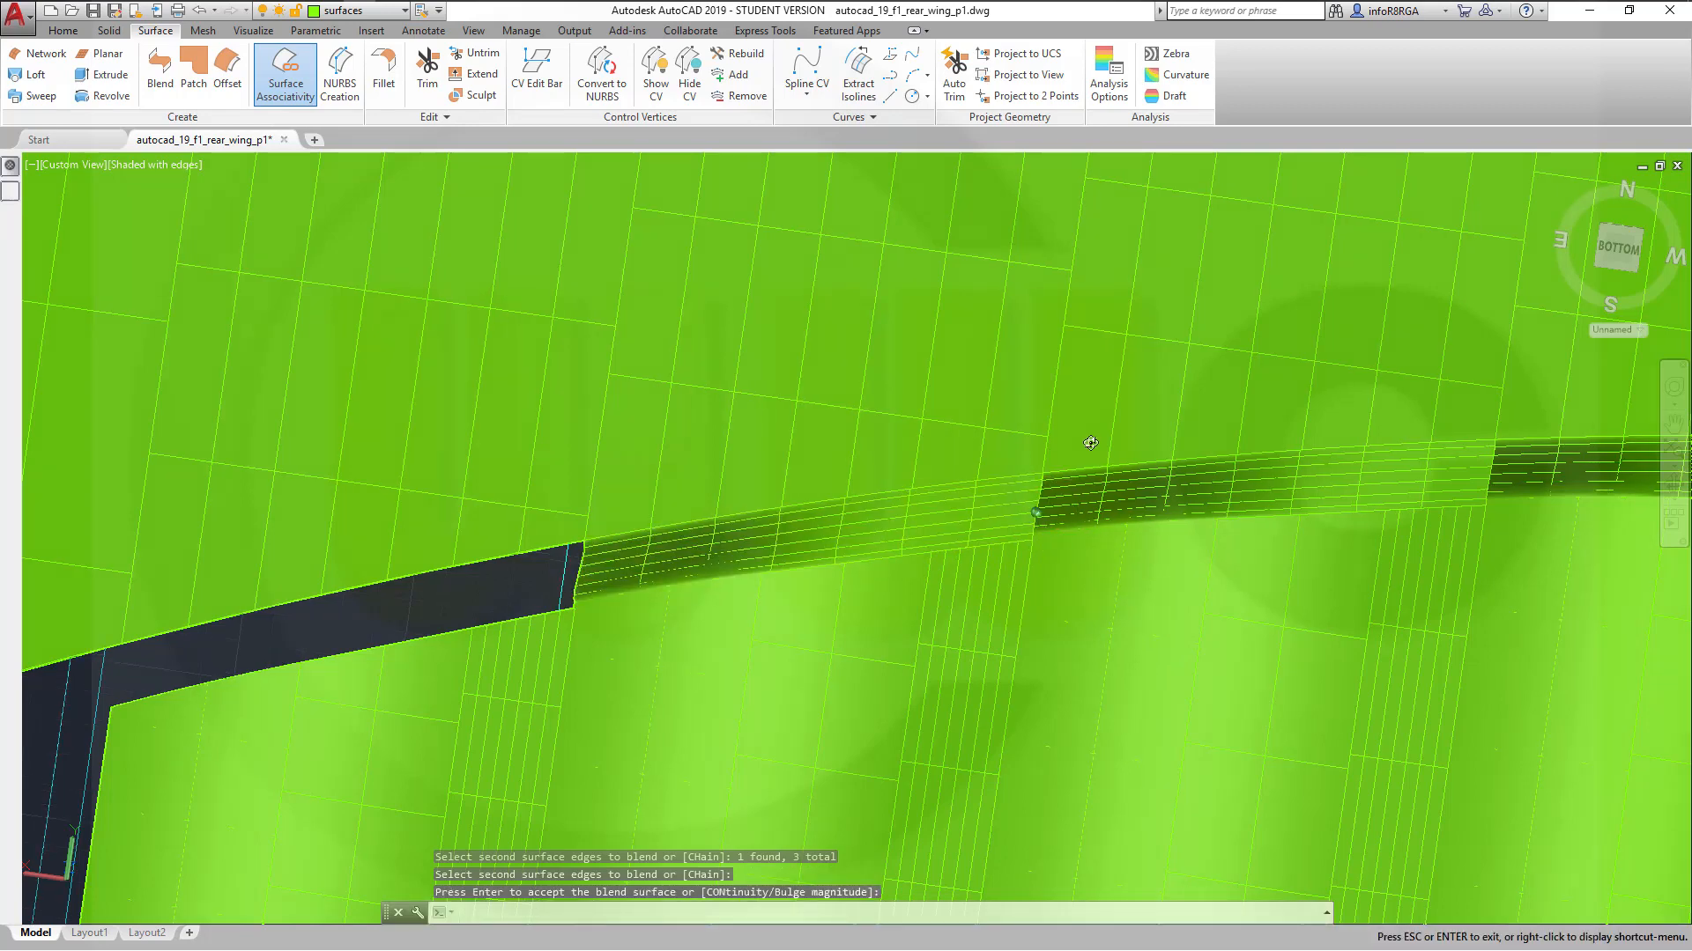
middle_click_drag(1095, 446, 1185, 441, "shift")
key("Return")
middle_click_drag(571, 464, 1040, 594)
key("Escape")
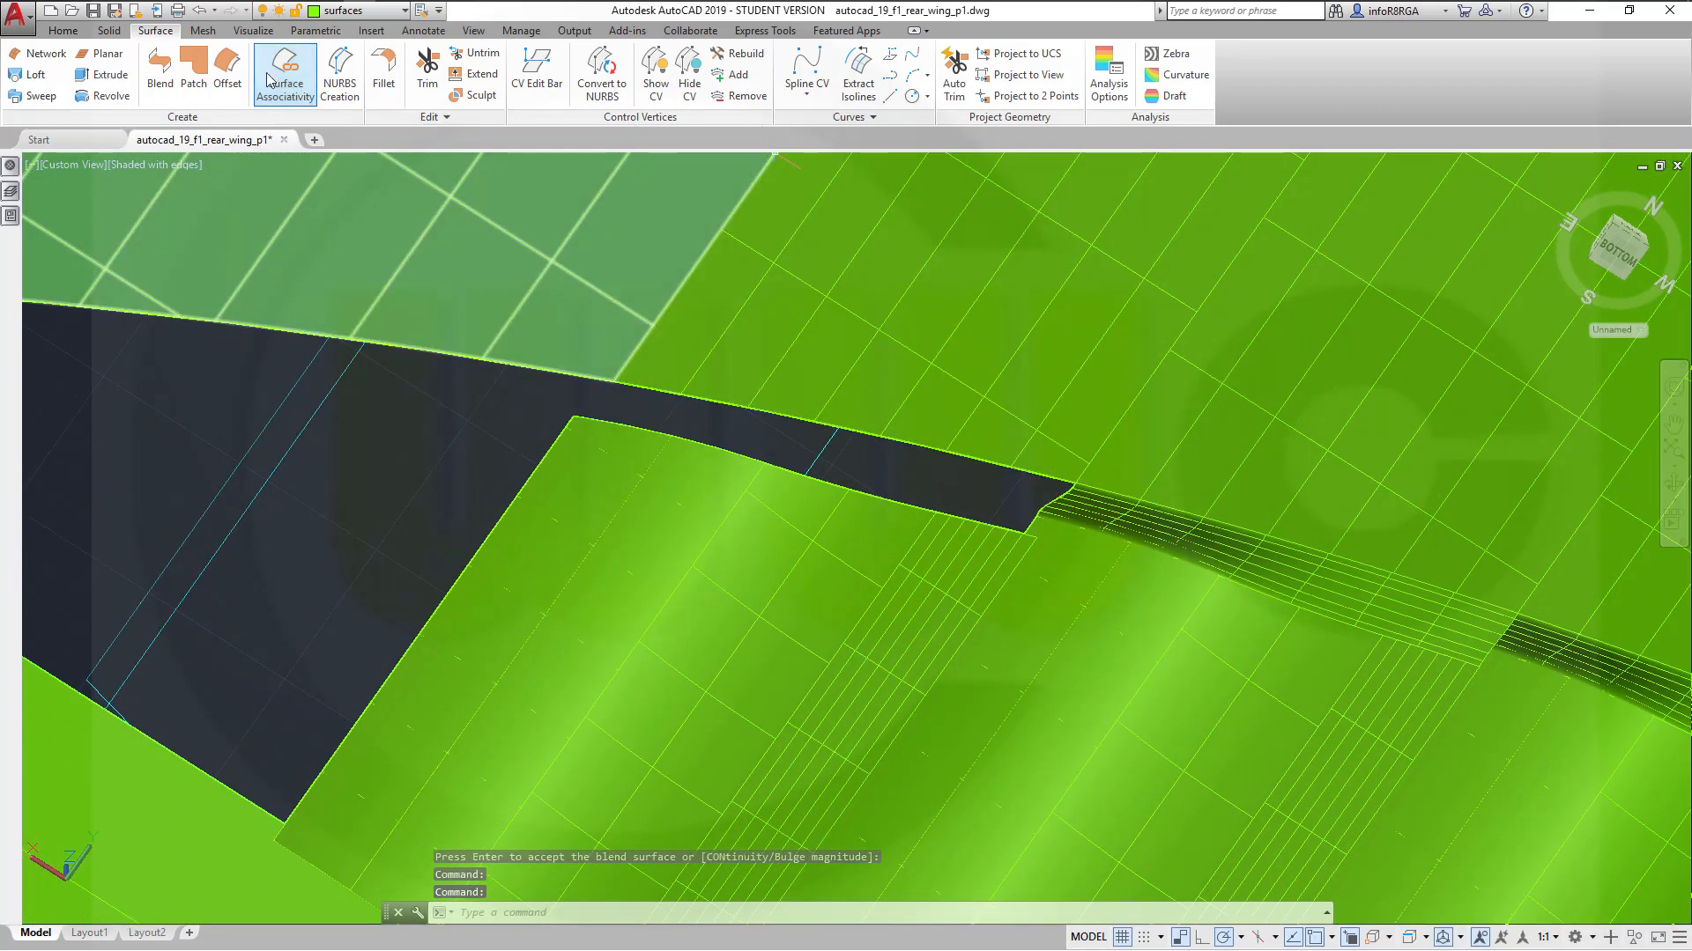
Start a blend from the last segment of the flat surface's curved edge to the three facing edges of the fifth wavy surface
left_click(160, 70)
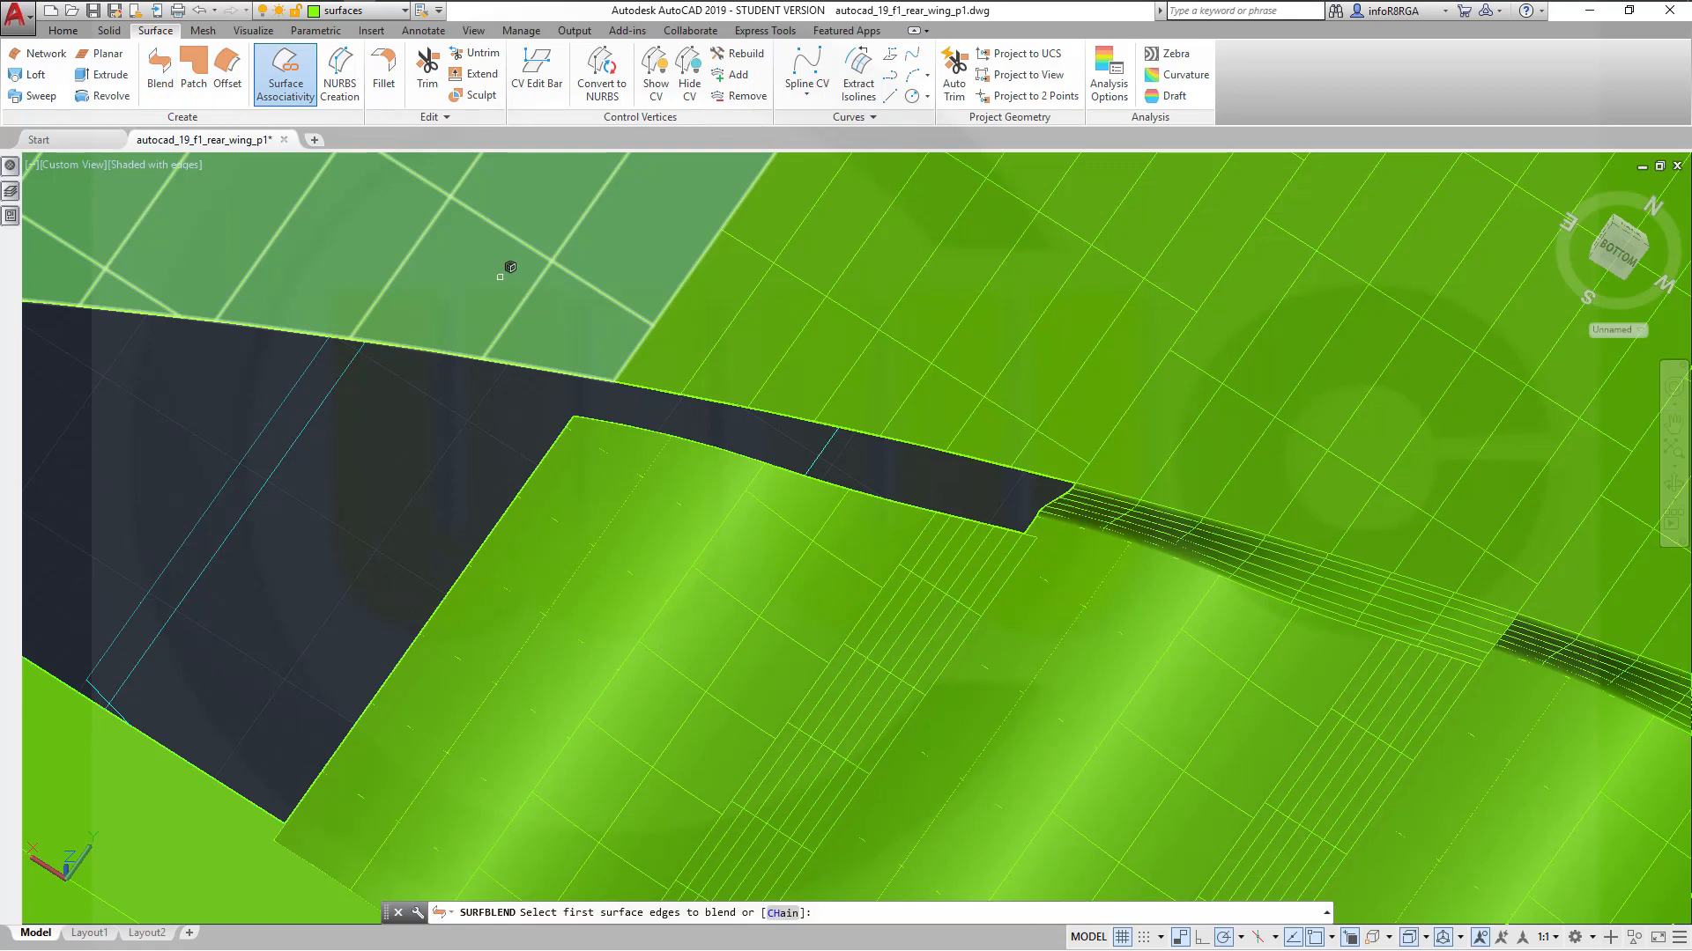
left_click(853, 429)
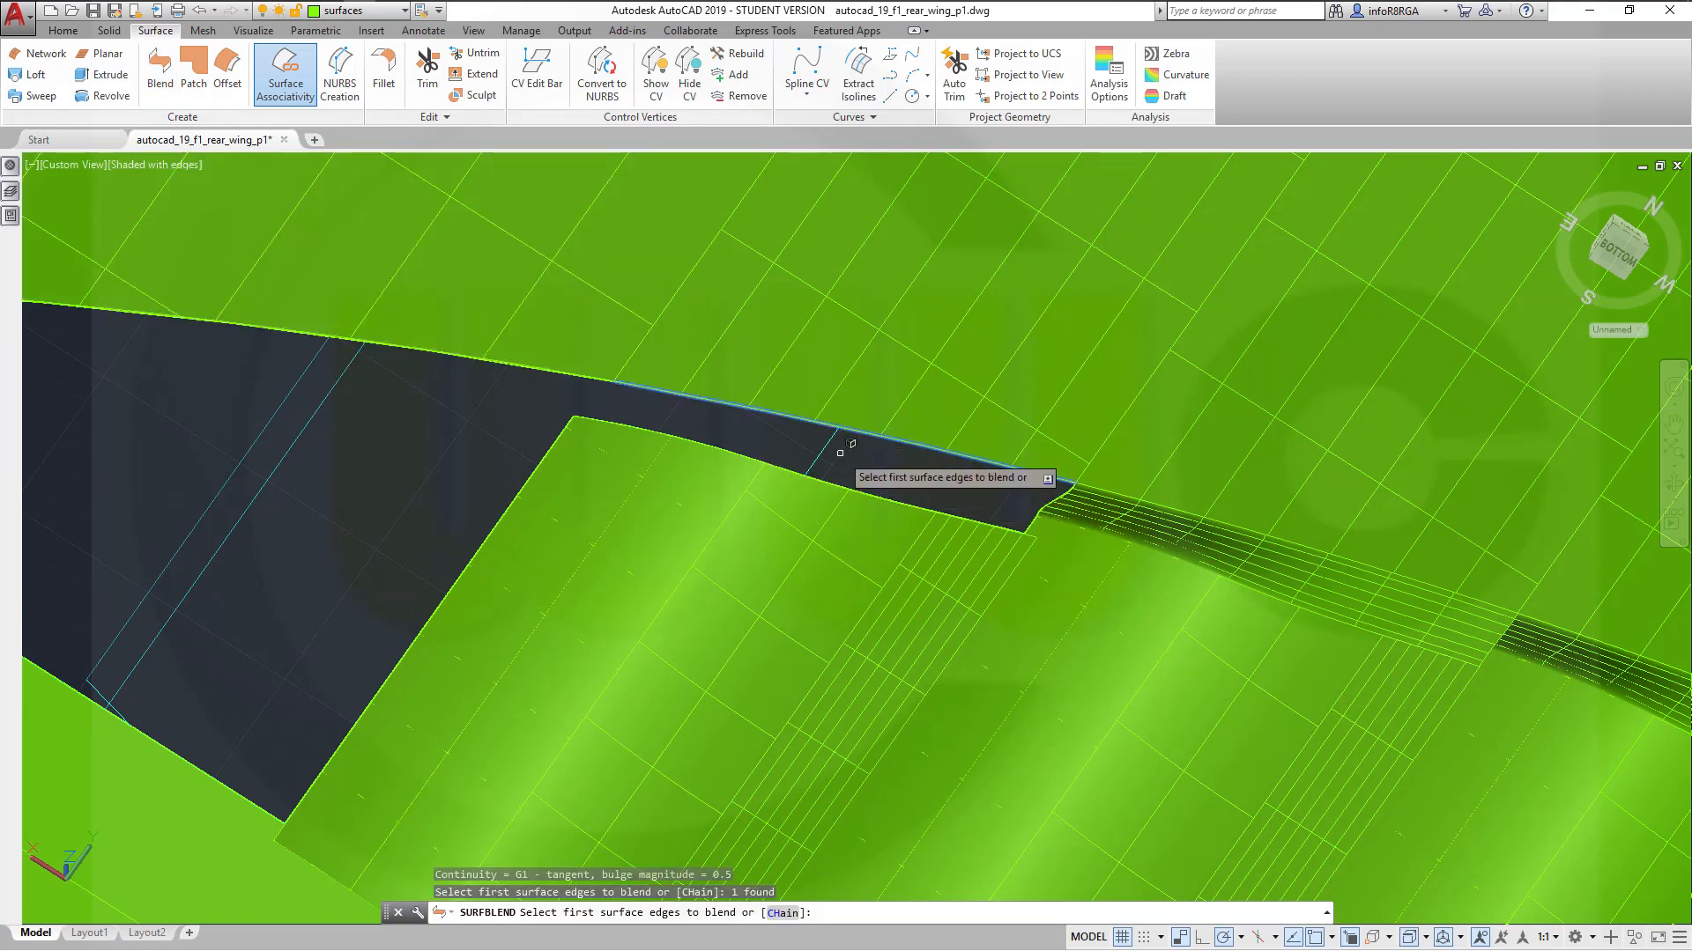
right_click(843, 454)
left_click(884, 467)
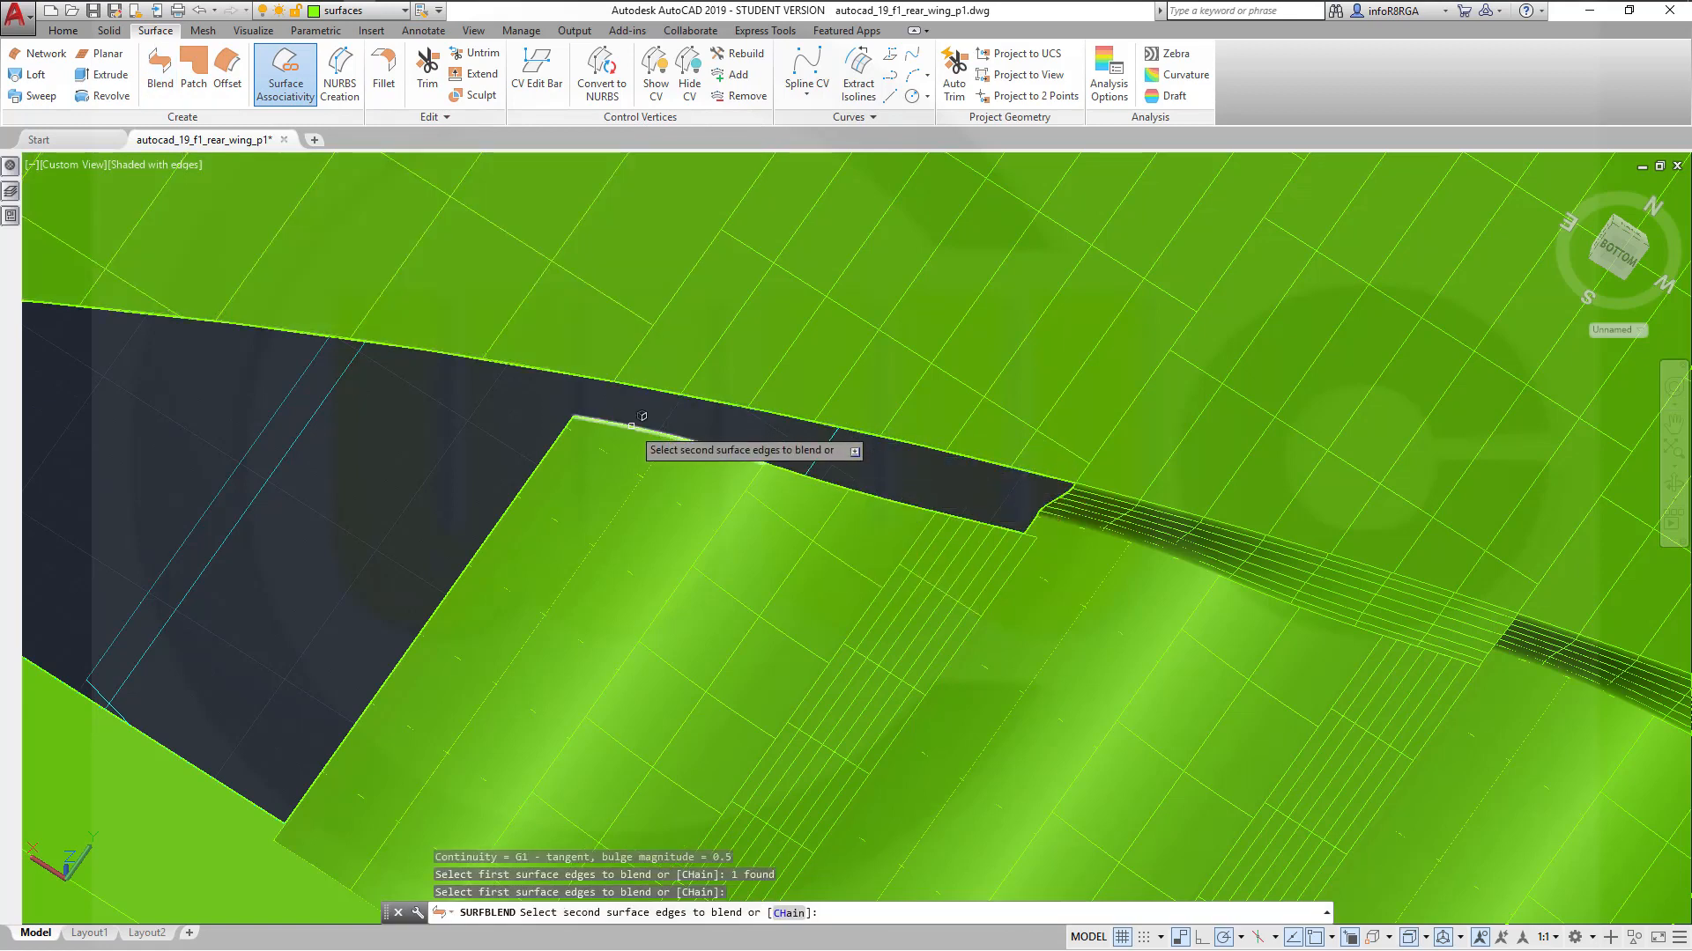
left_click(790, 473)
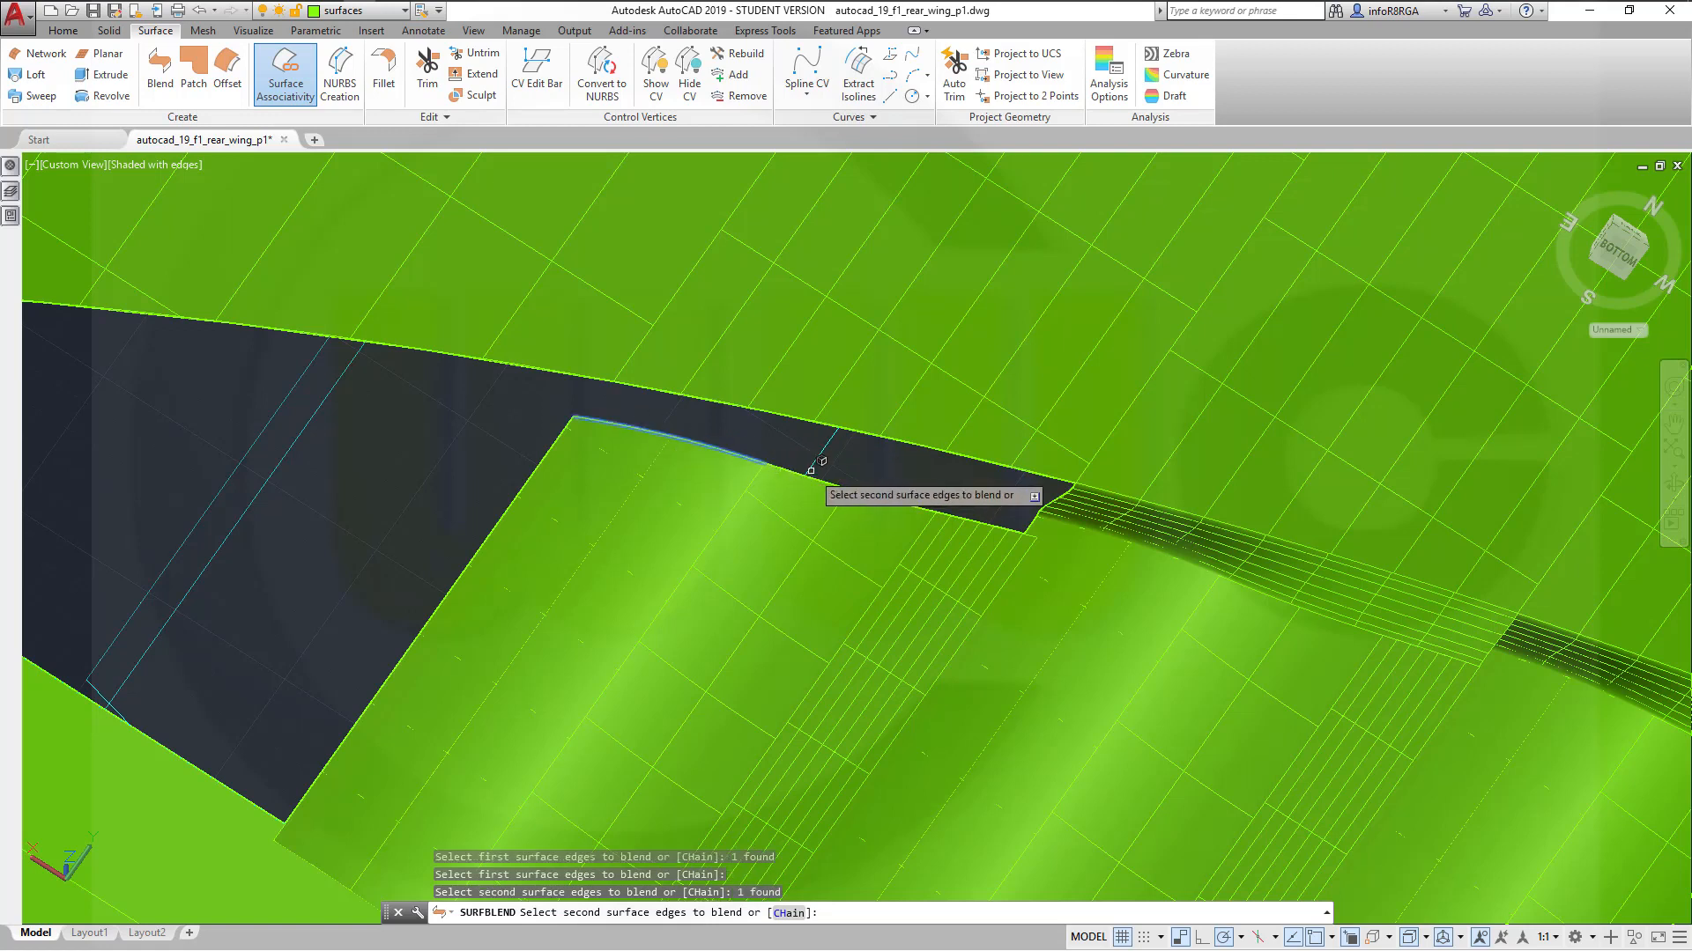
left_click(881, 493)
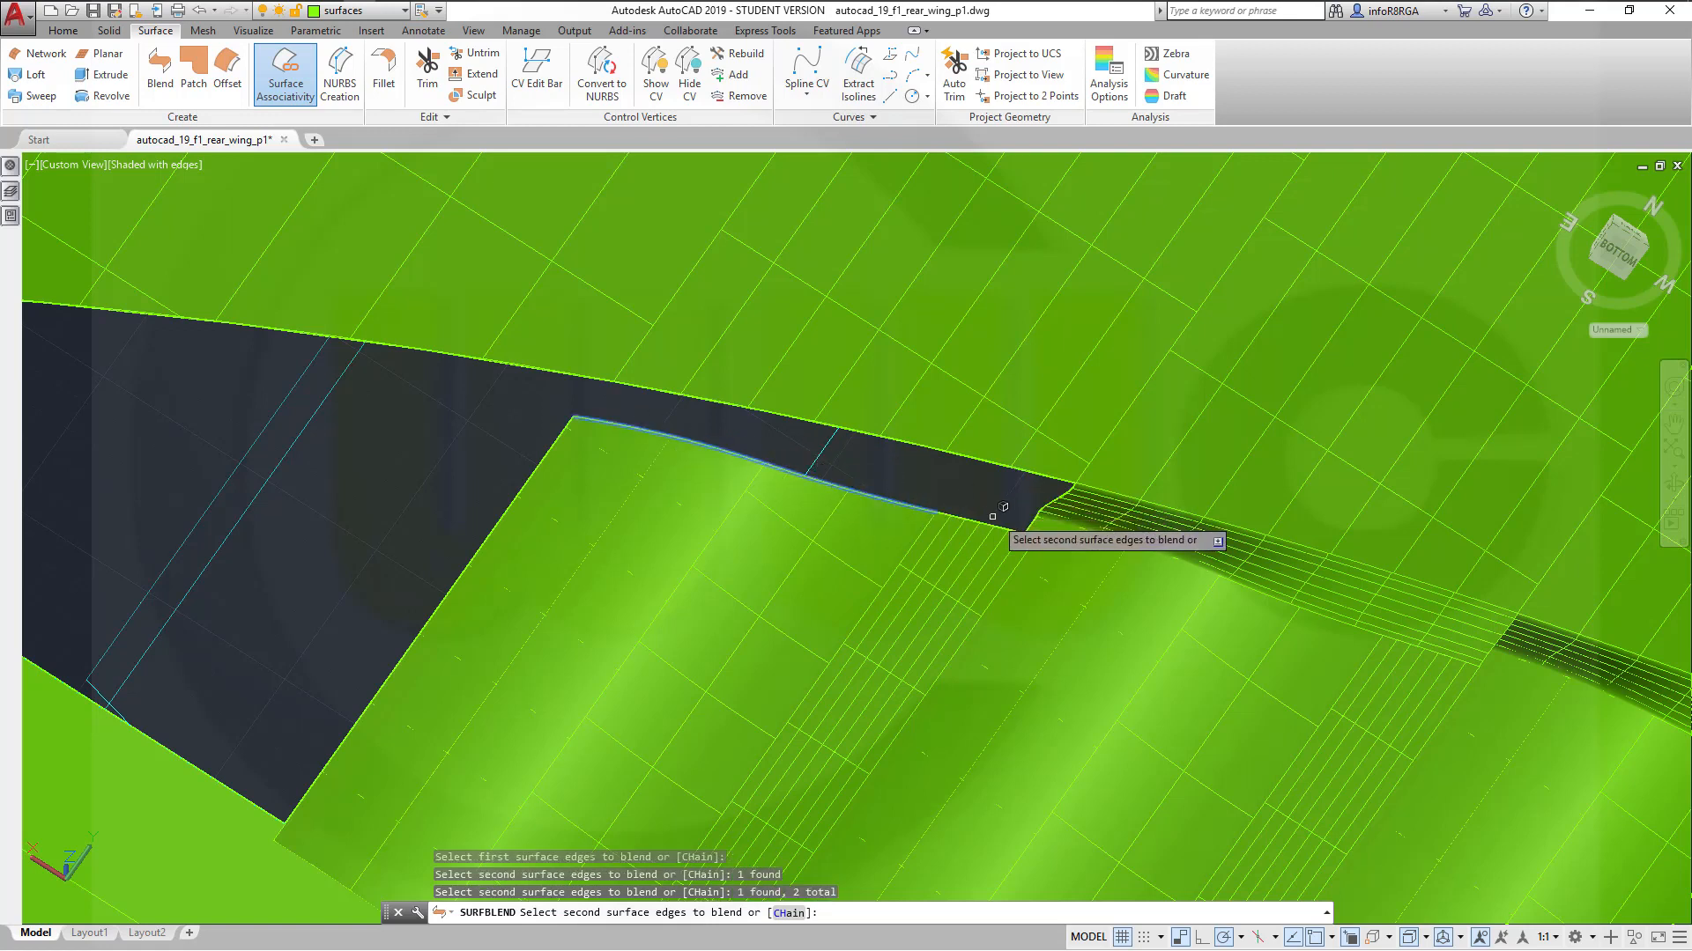
left_click(986, 522)
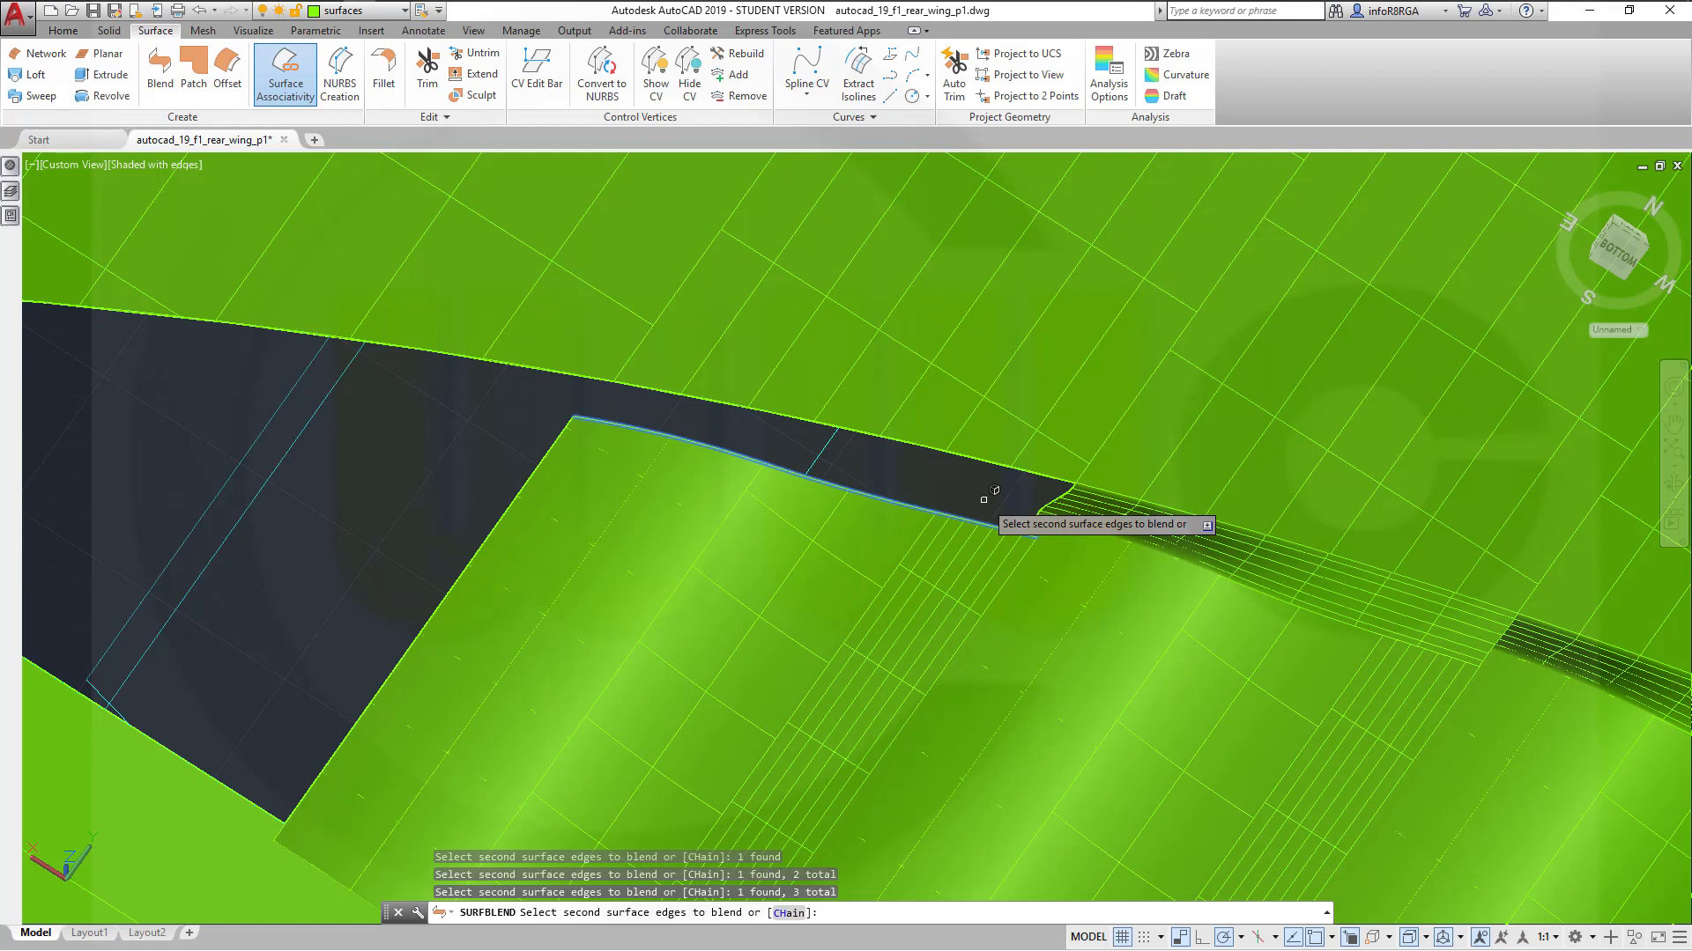
right_click(1011, 499)
left_click(1027, 508)
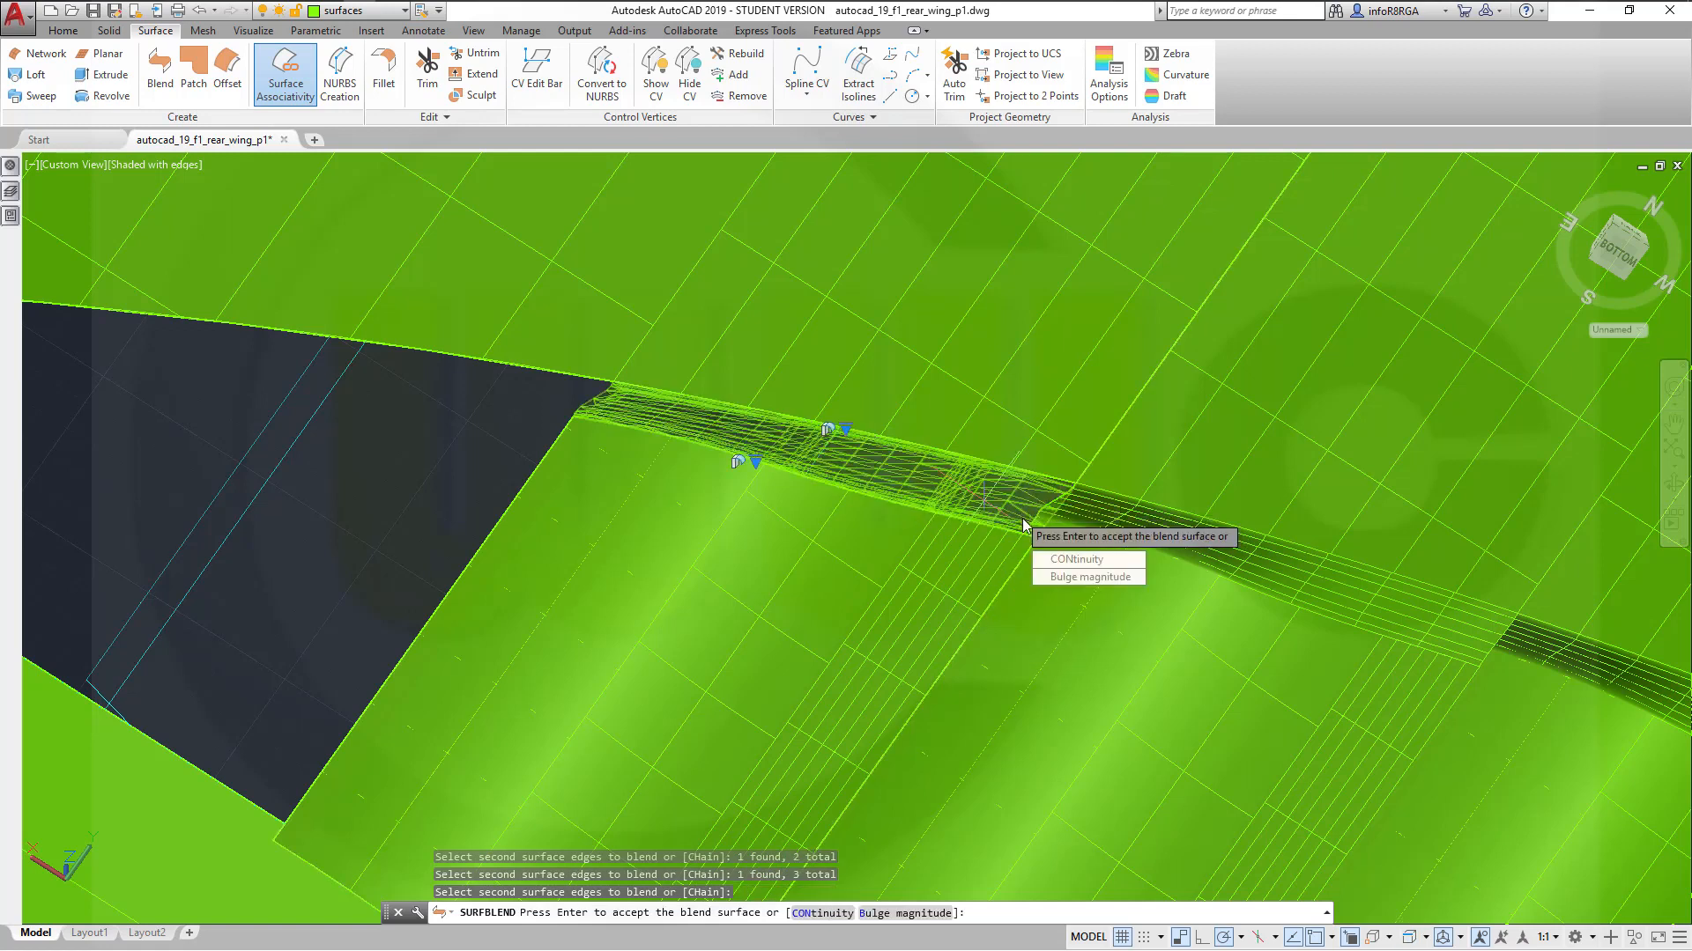
Set G1 continuity on both edges of the fifth wavy surface's blend and accept it
left_click(1073, 560)
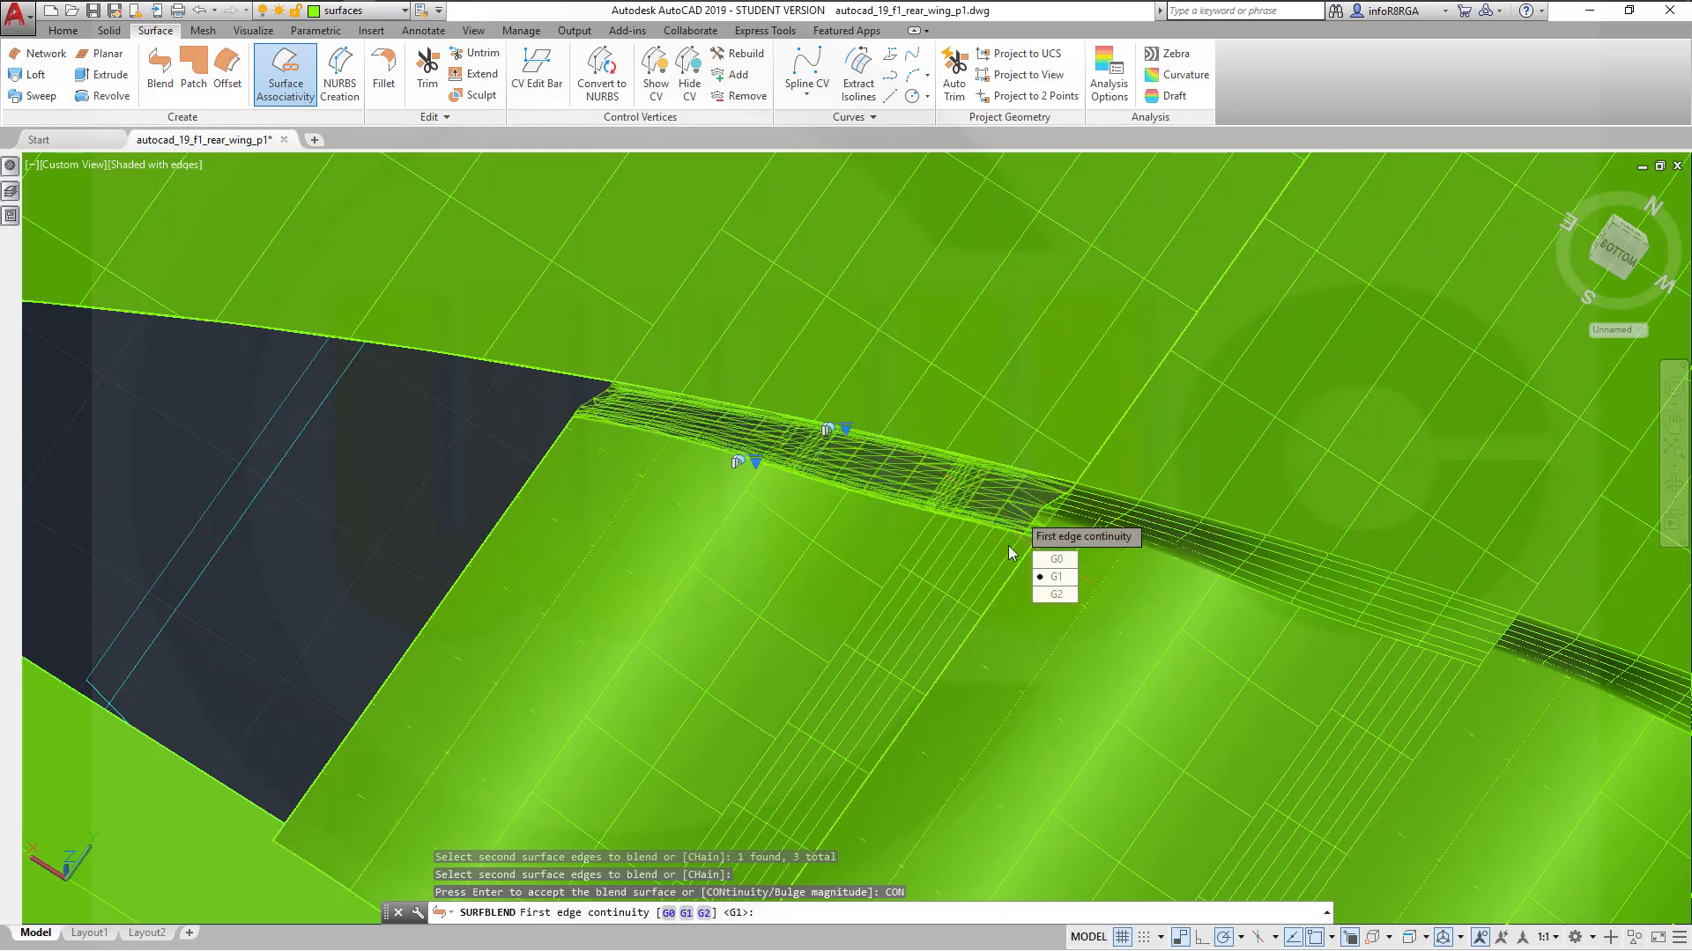
left_click(1047, 583)
left_click(1052, 580)
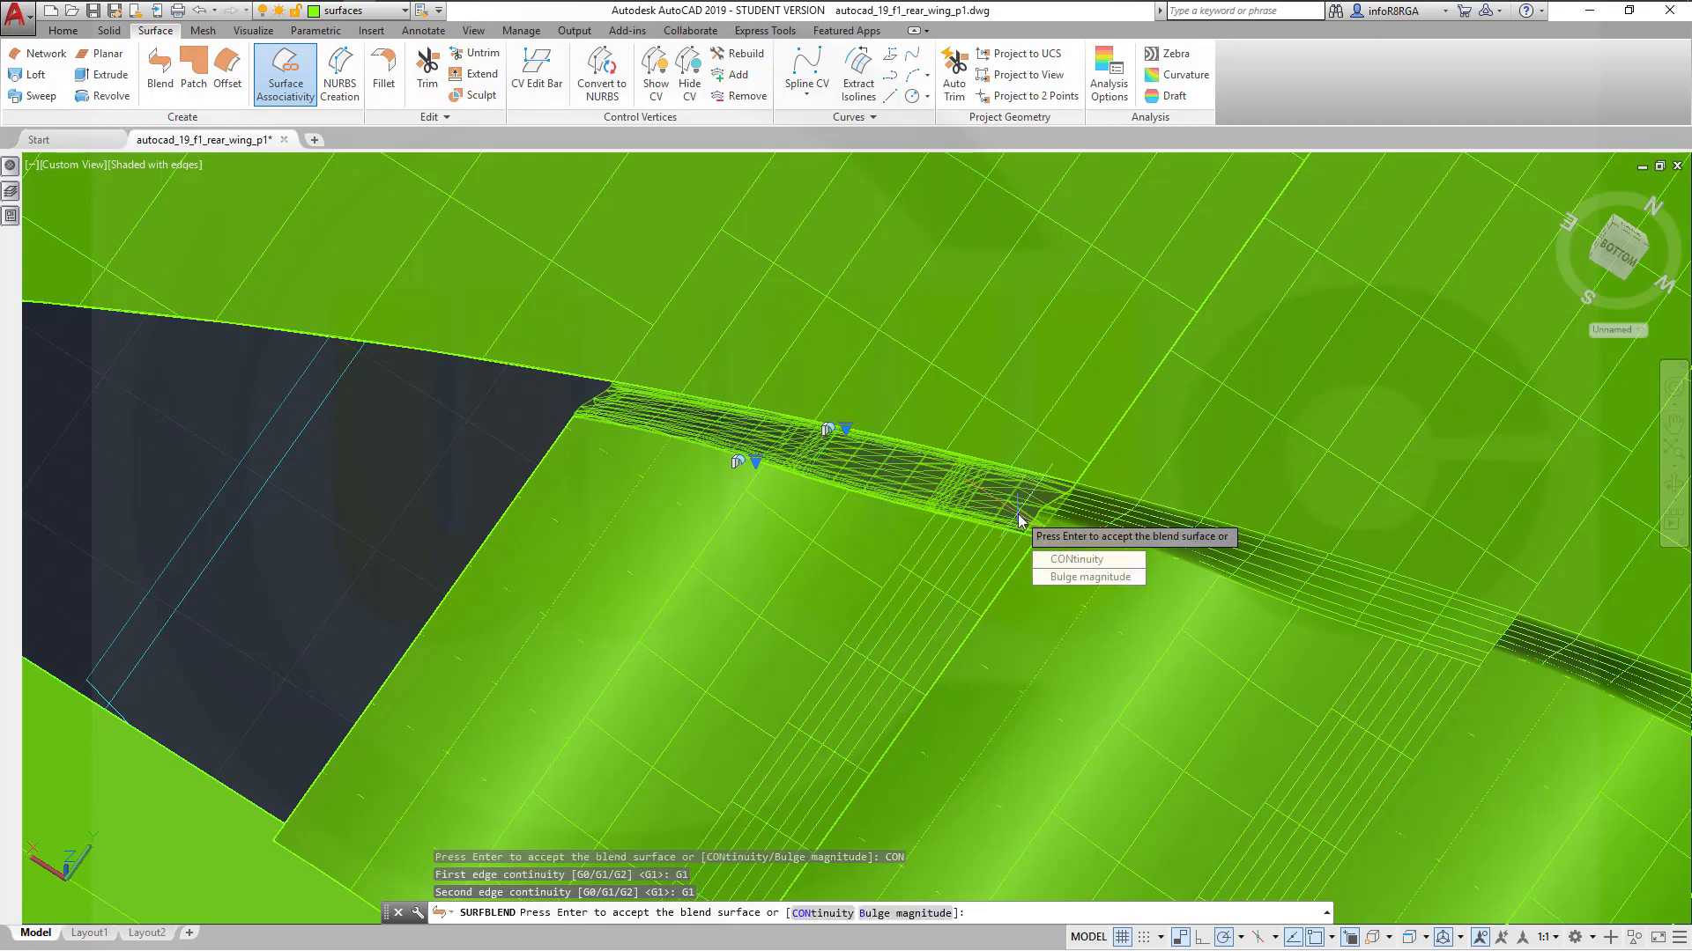
key("Return")
scroll(859, 526, "up", 3)
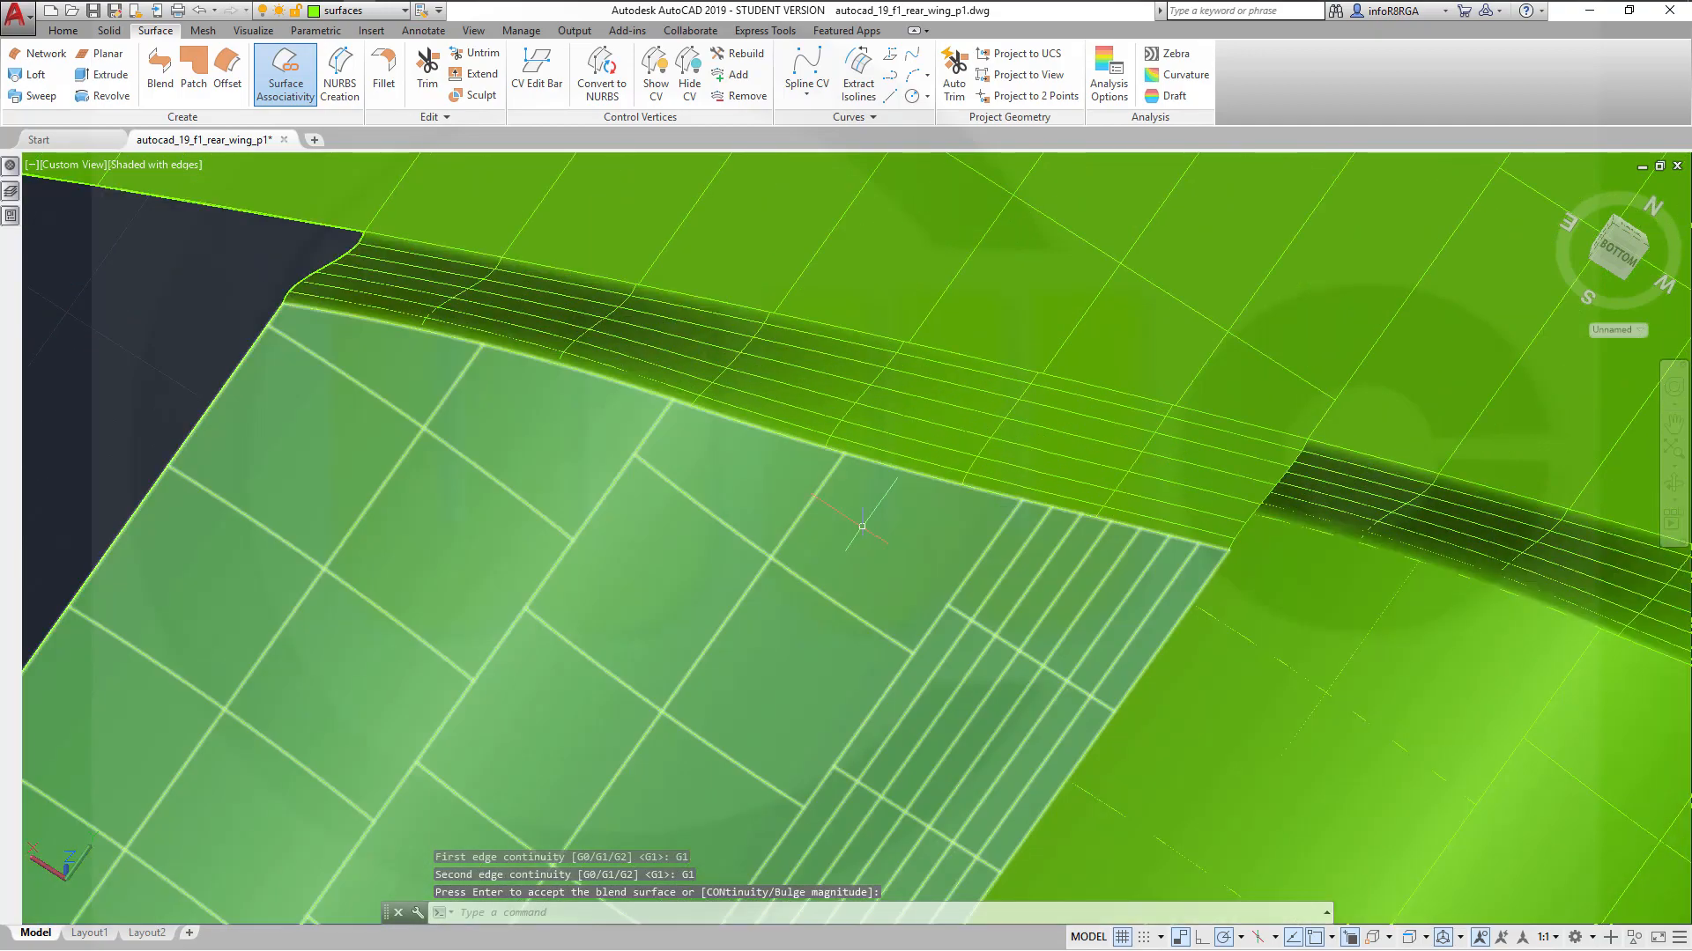
scroll(866, 527, "down", 4)
middle_click_drag(959, 584, 1033, 633, "shift")
middle_click_drag(853, 667, 1220, 653)
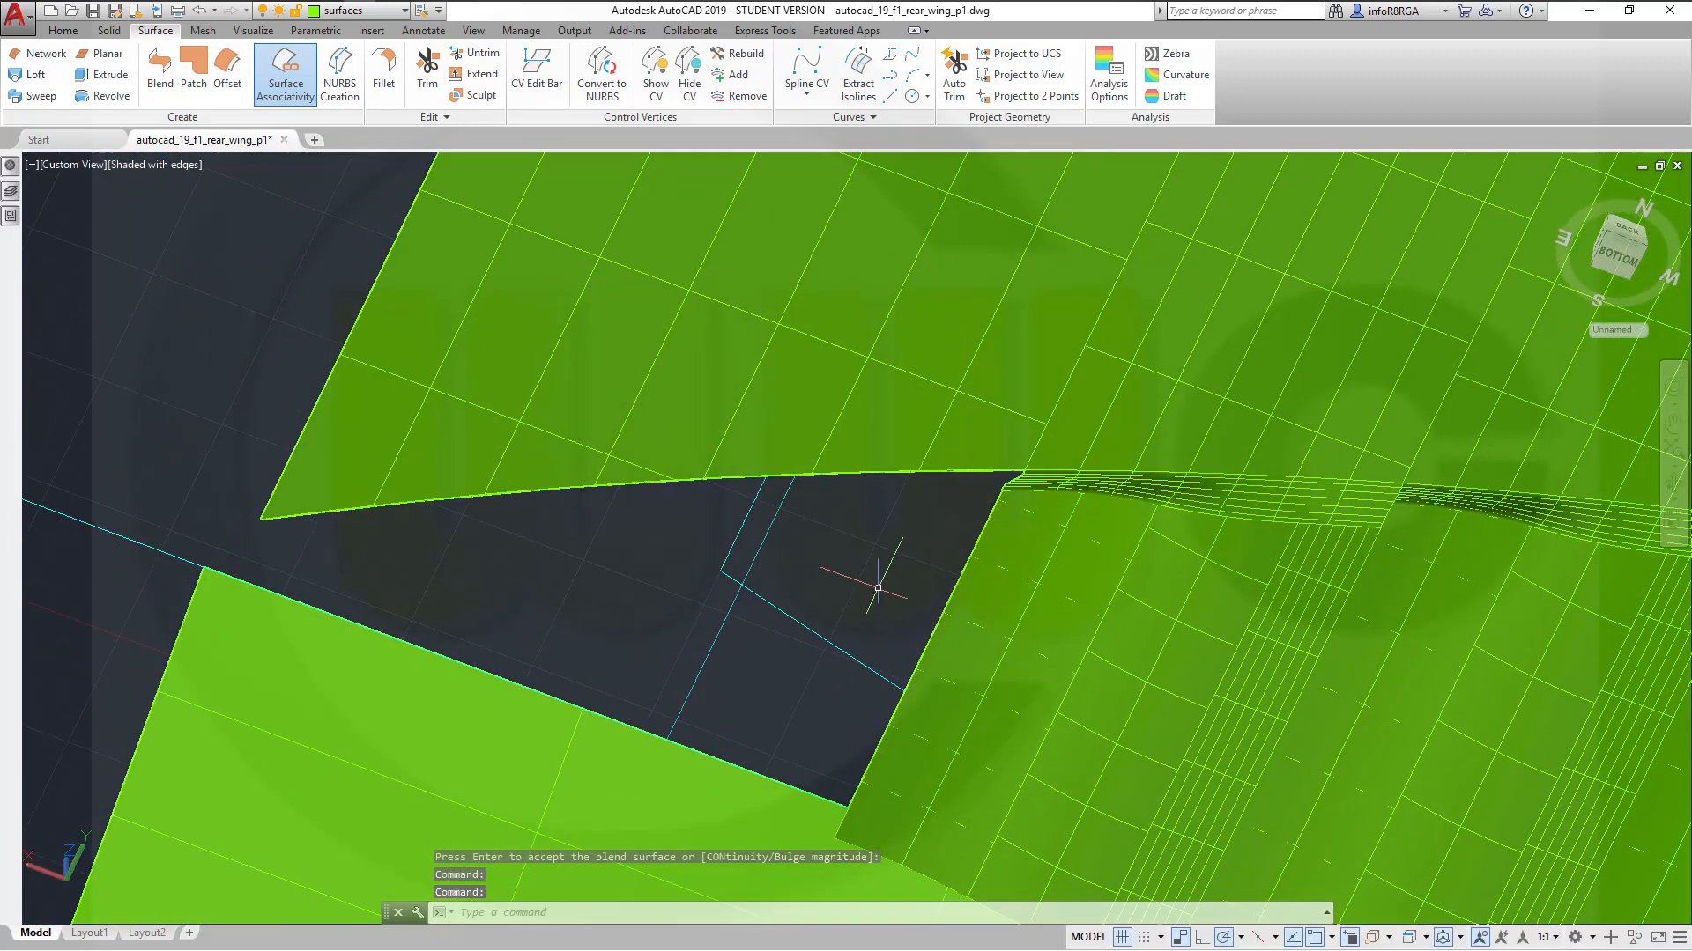
left_click(173, 76)
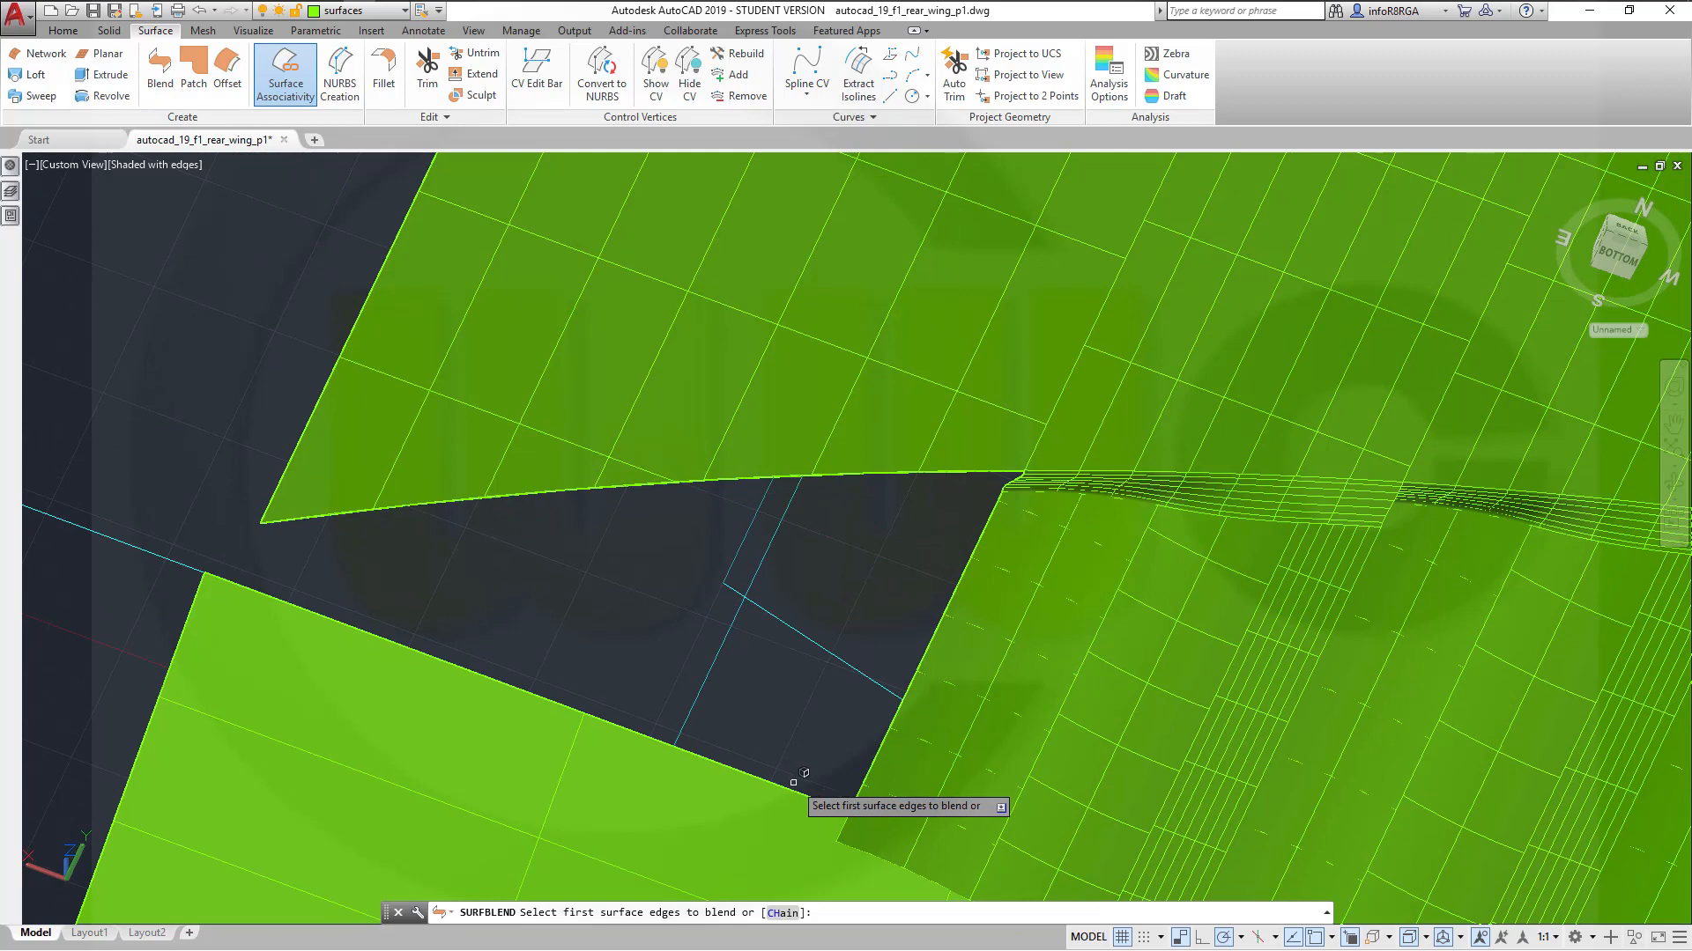
scroll(849, 725, "up", 3)
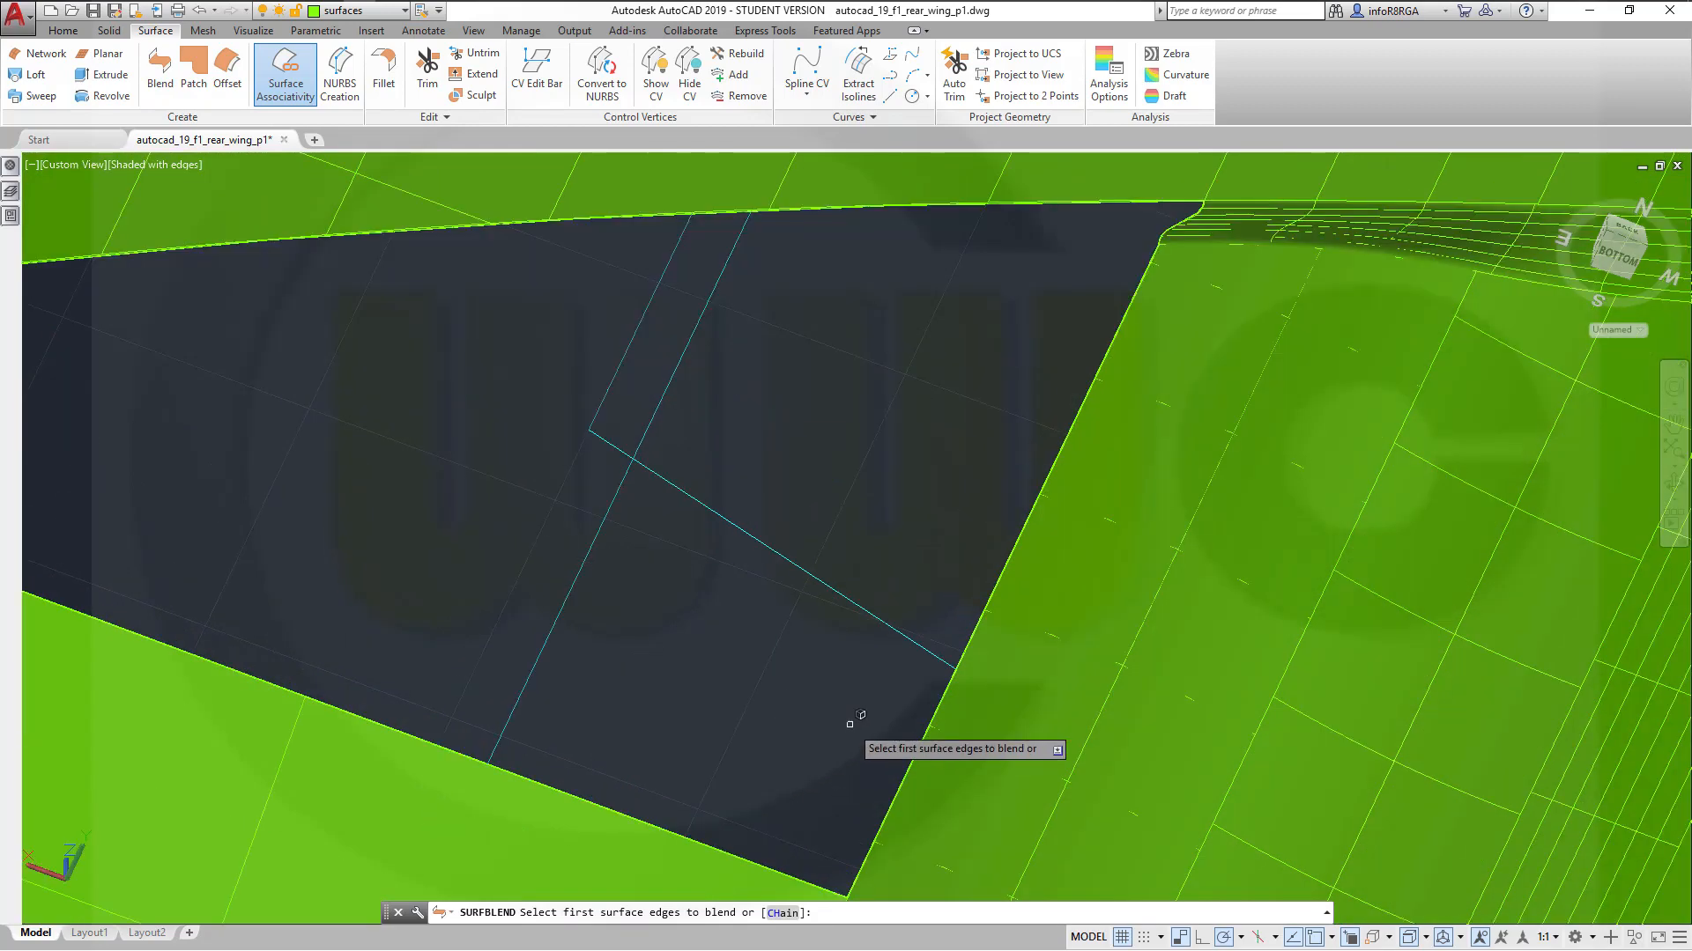
scroll(849, 724, "down", 4)
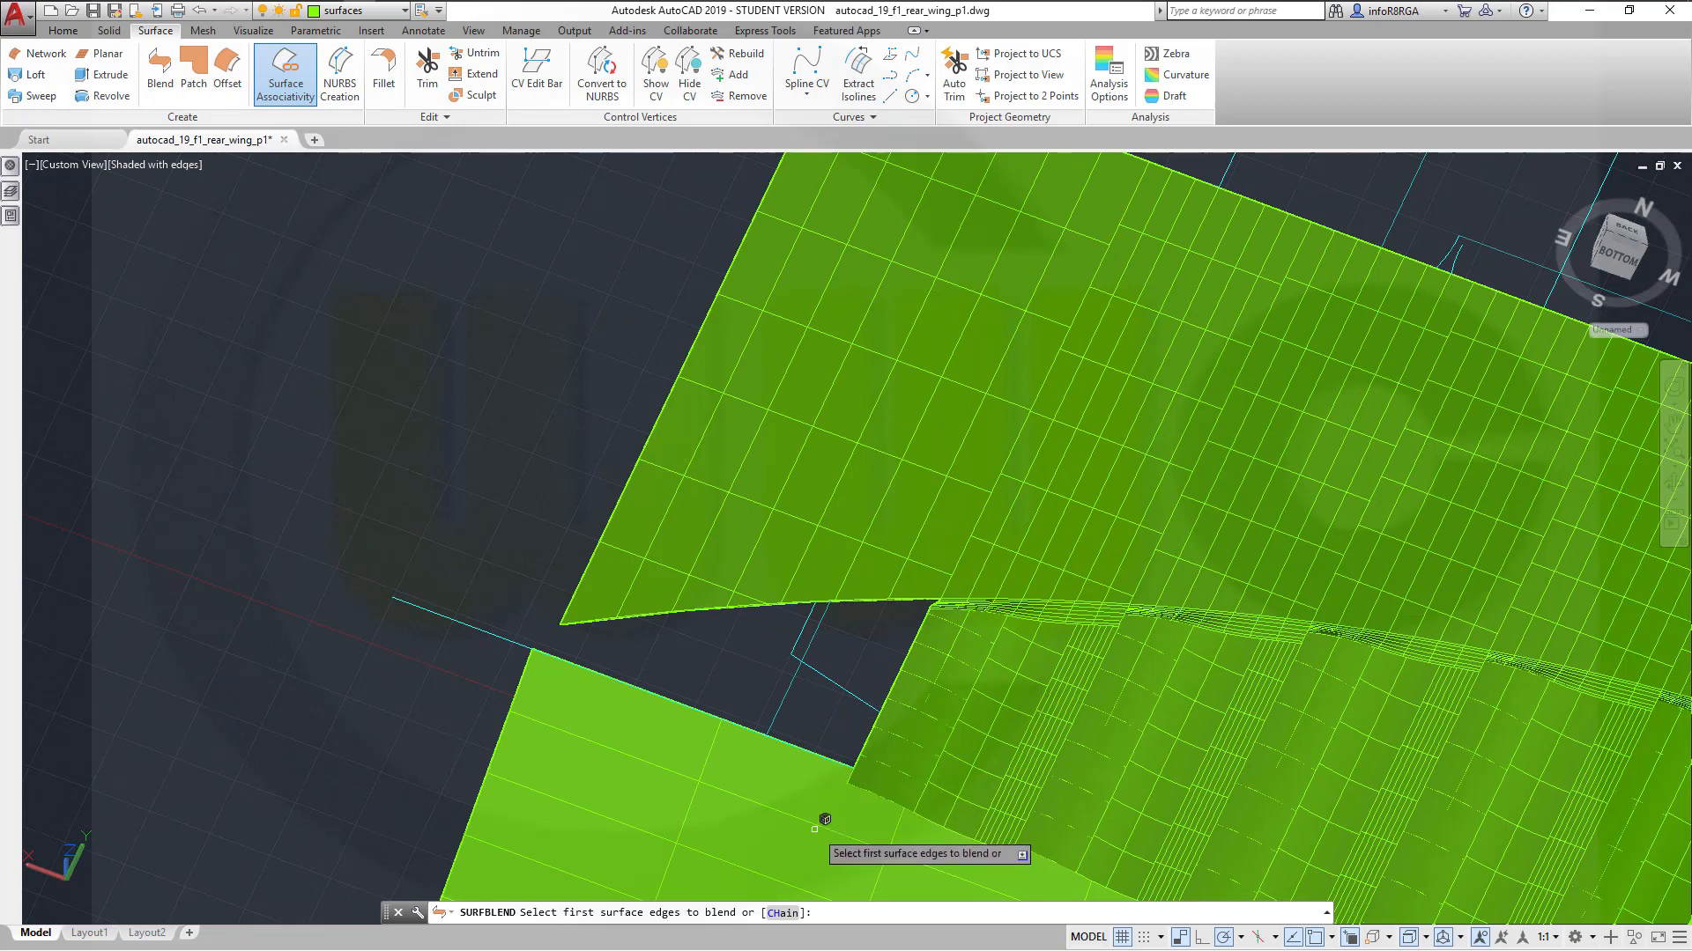
scroll(780, 720, "up", 2)
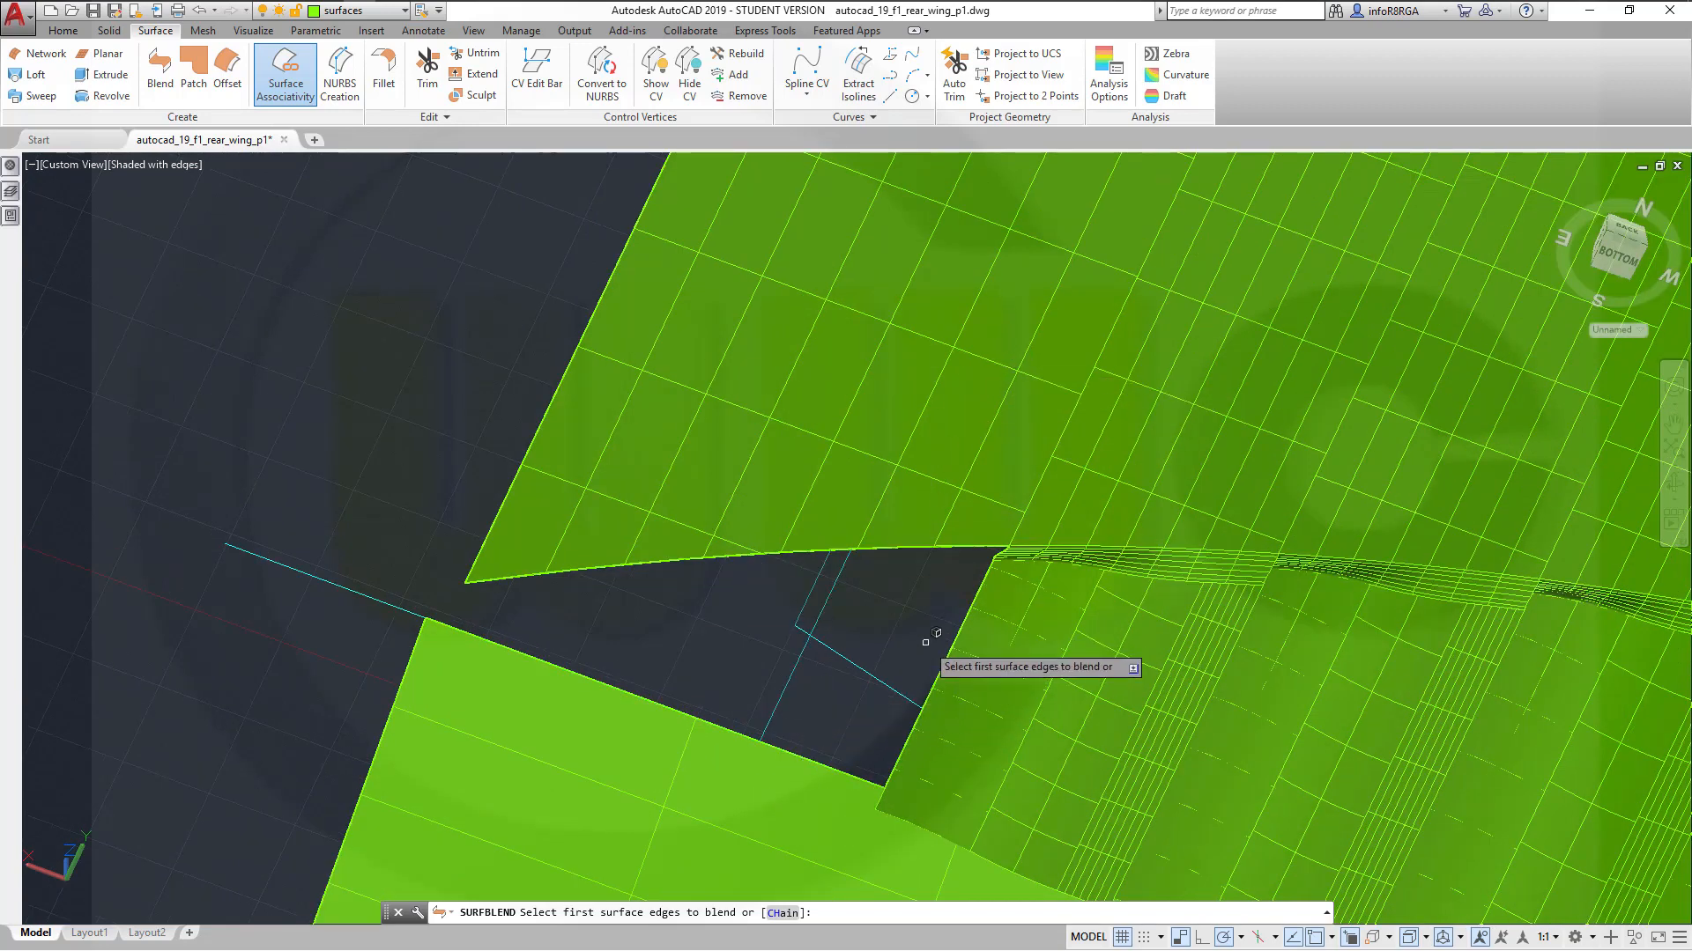
key("Escape")
scroll(906, 593, "down", 3)
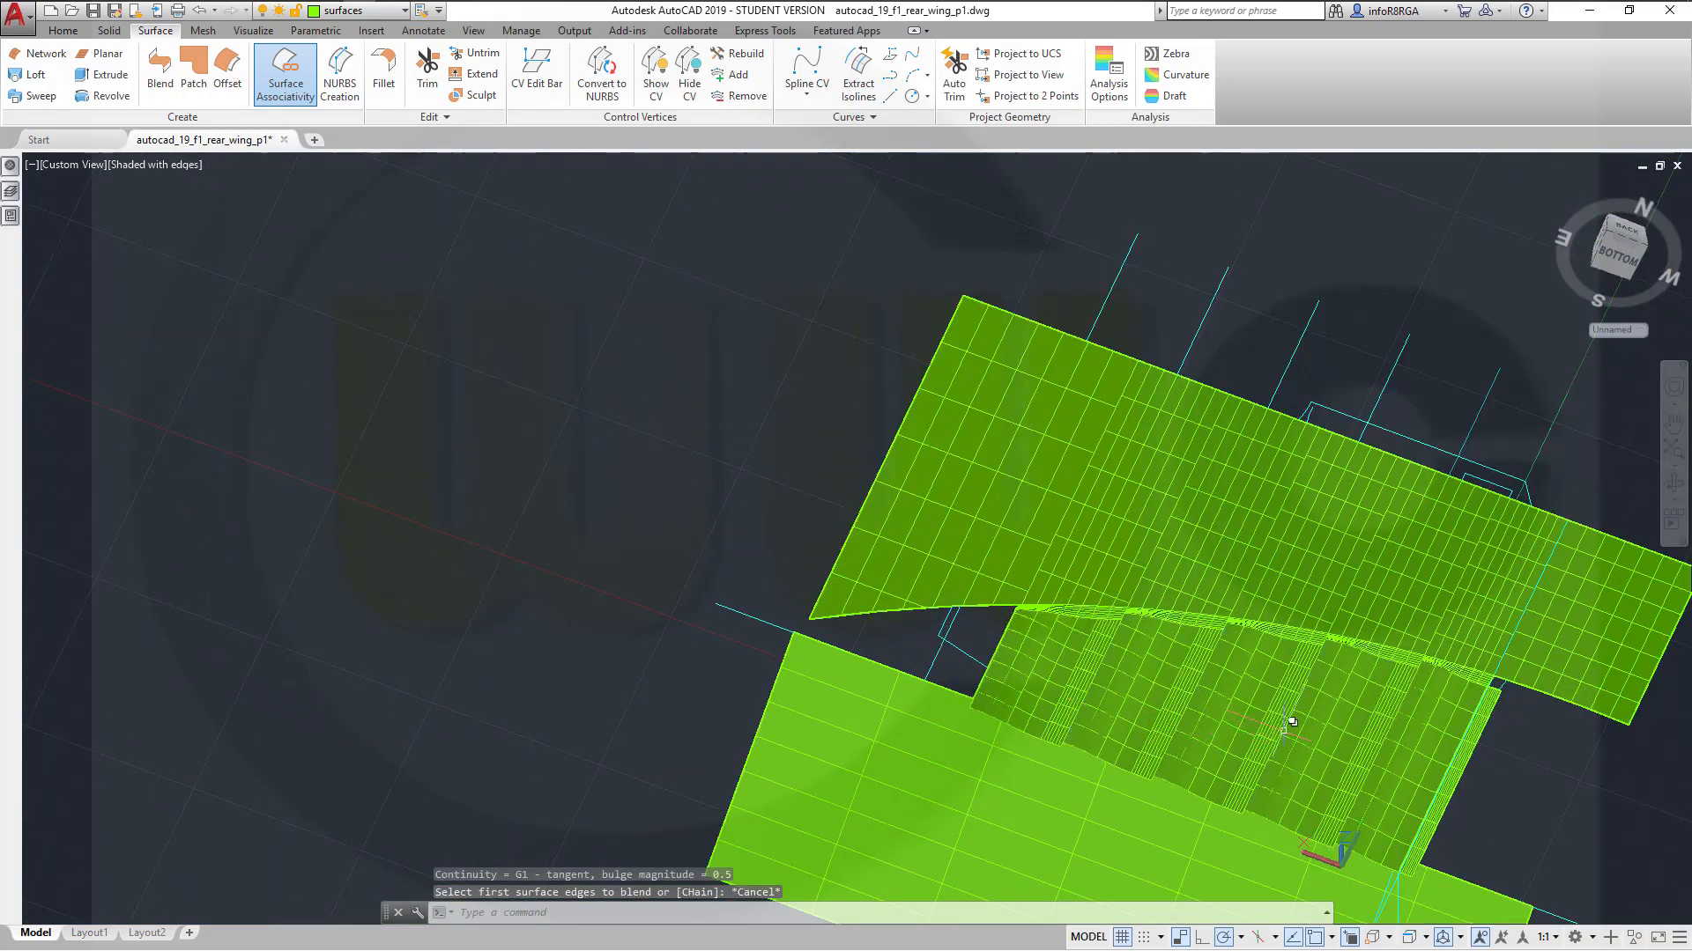
middle_click_drag(1283, 731, 1104, 570)
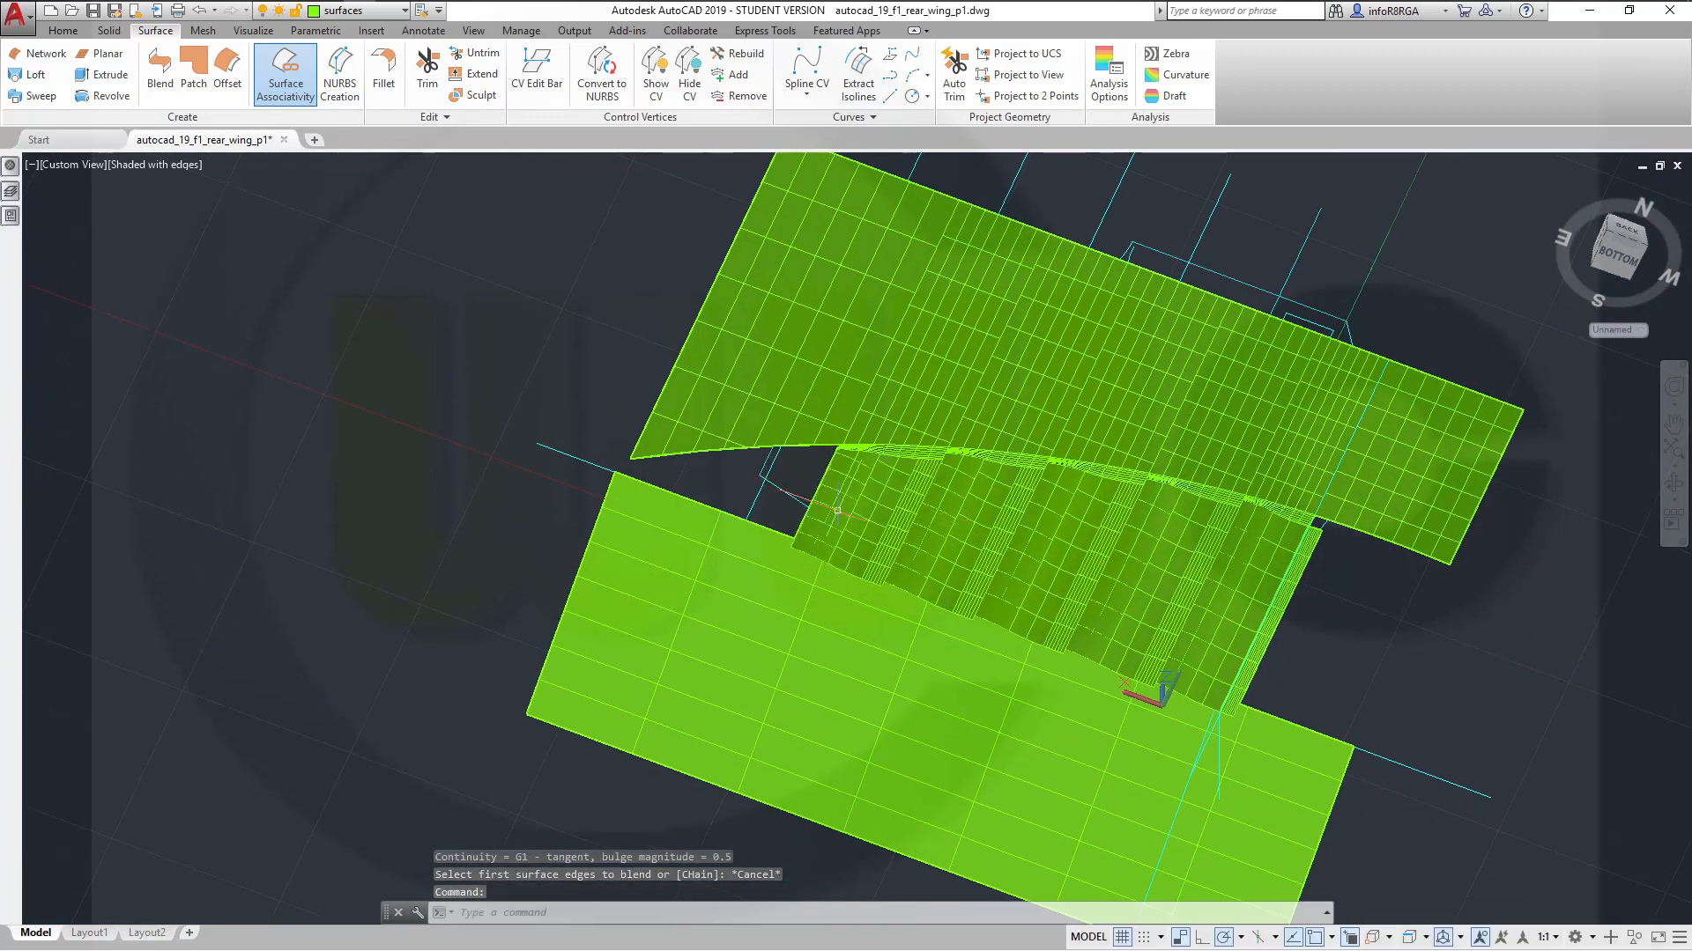
middle_click_drag(1221, 579, 1376, 688, "shift")
scroll(1252, 601, "up", 3)
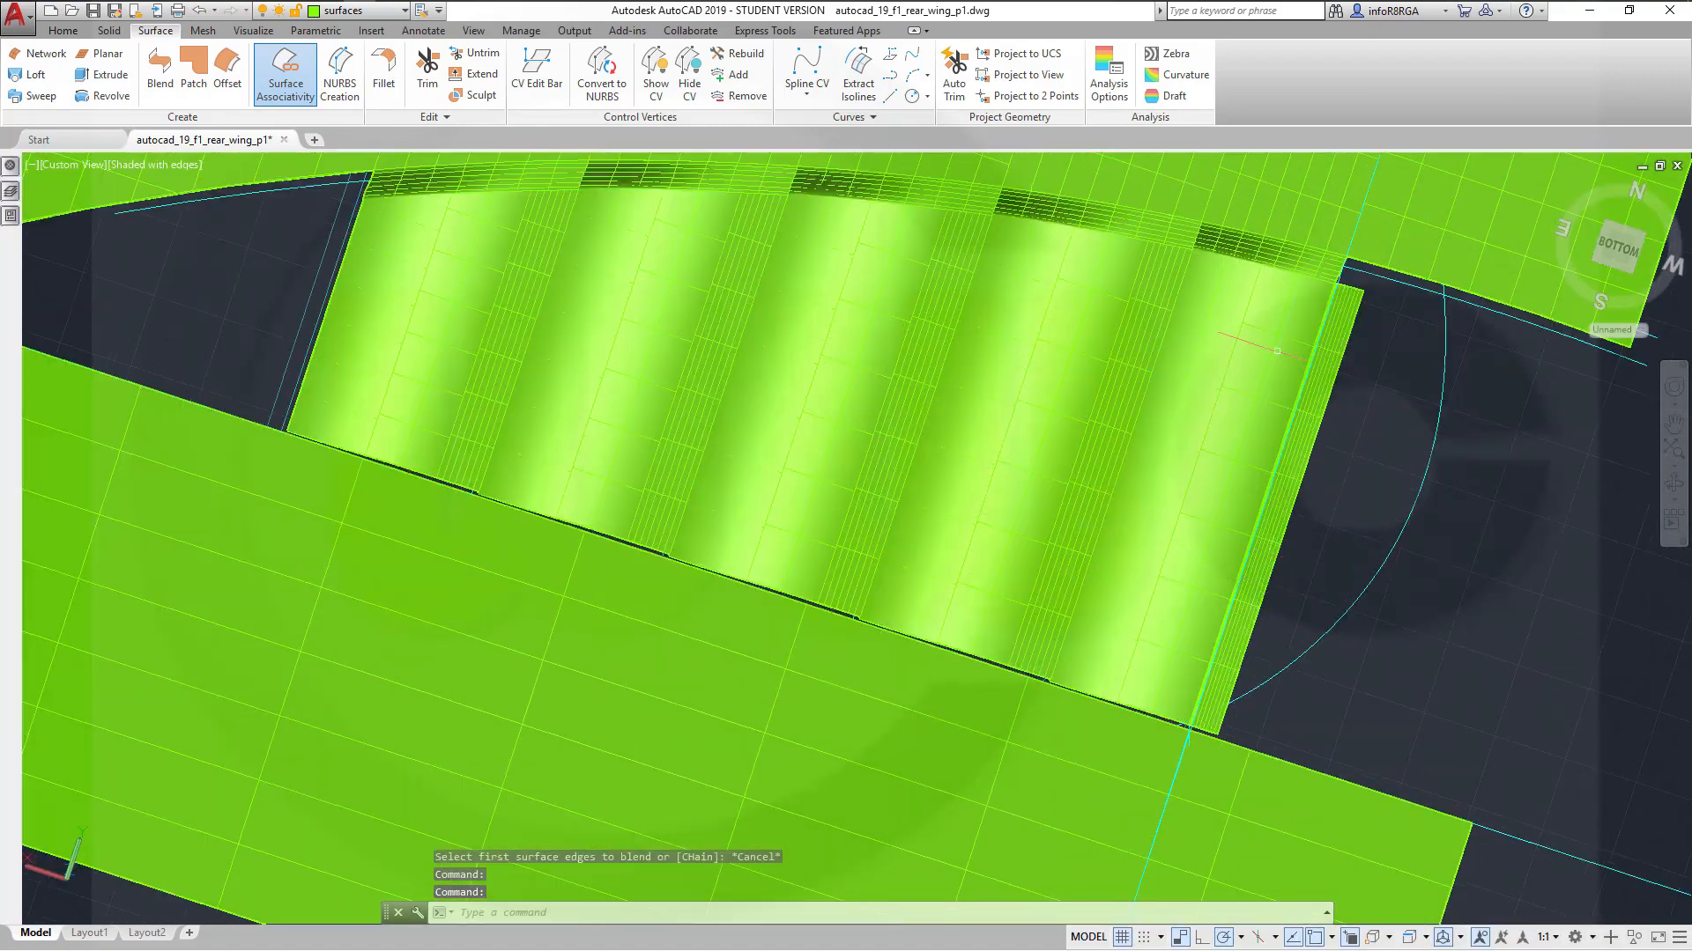
scroll(1276, 350, "down", 2)
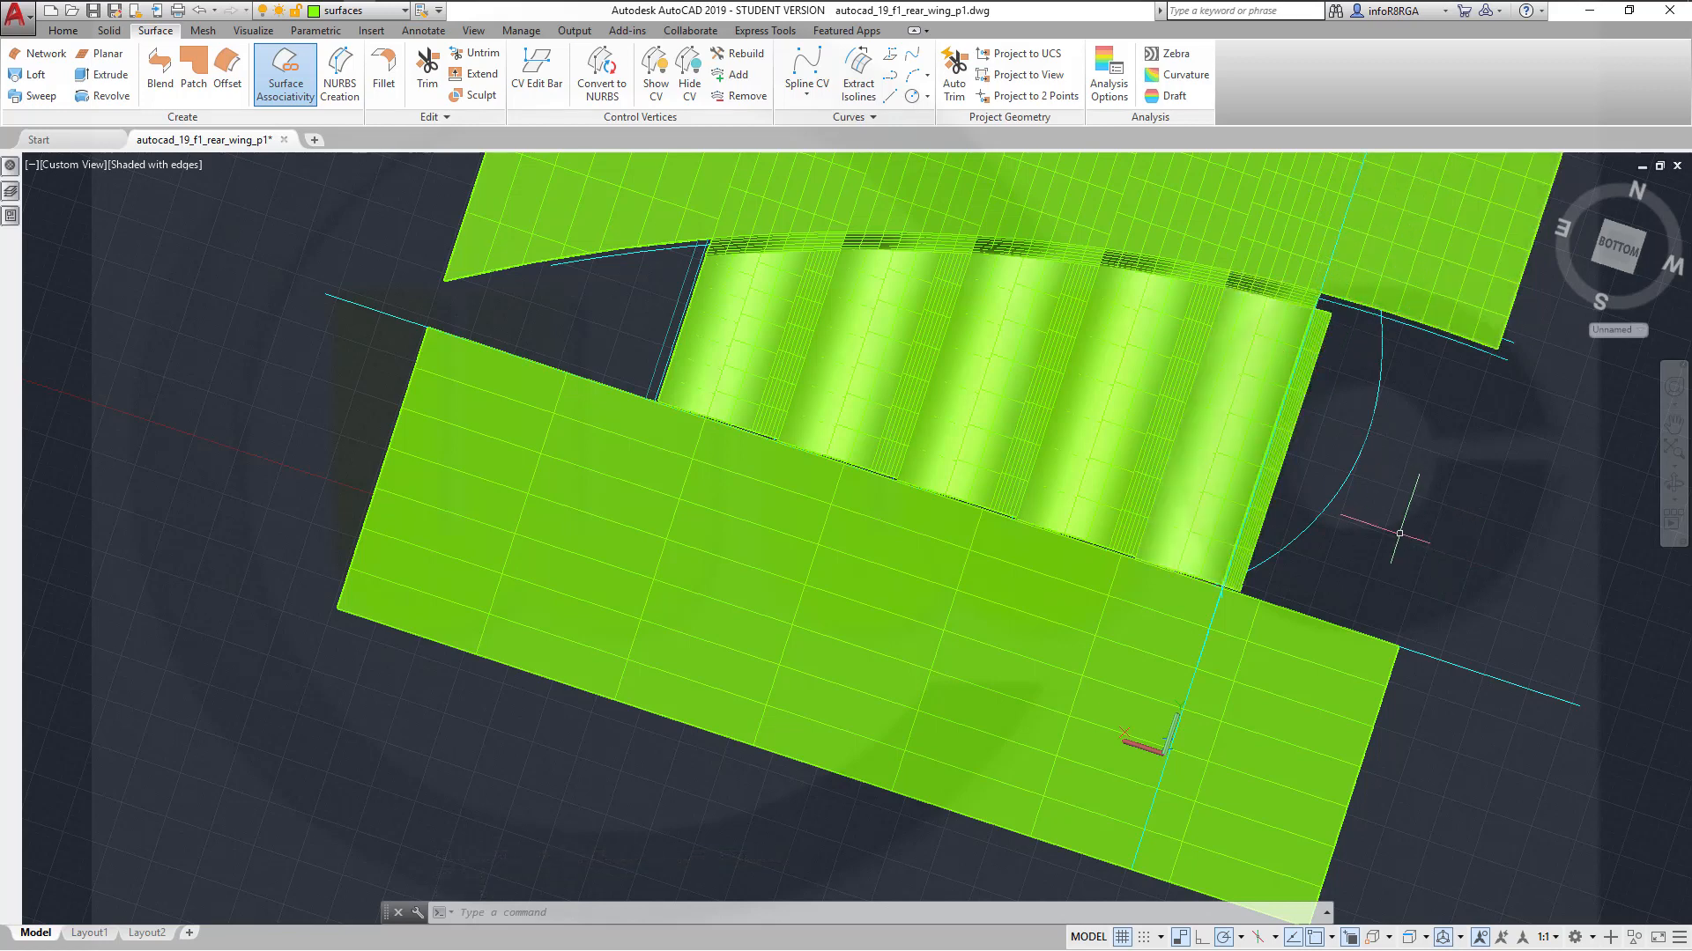
Slice the outer end section of the upper surface parallel to the construction line just outside the ribbed surfaces, keeping both sides
mouse_move(1364, 536)
middle_mouse_down("shift")
mouse_move(1303, 510)
mouse_move(1251, 616)
mouse_move(1242, 573)
mouse_move(1181, 547)
mouse_move(1131, 661)
mouse_move(1190, 581)
middle_mouse_up("shift")
middle_click_drag(781, 605, 1186, 551)
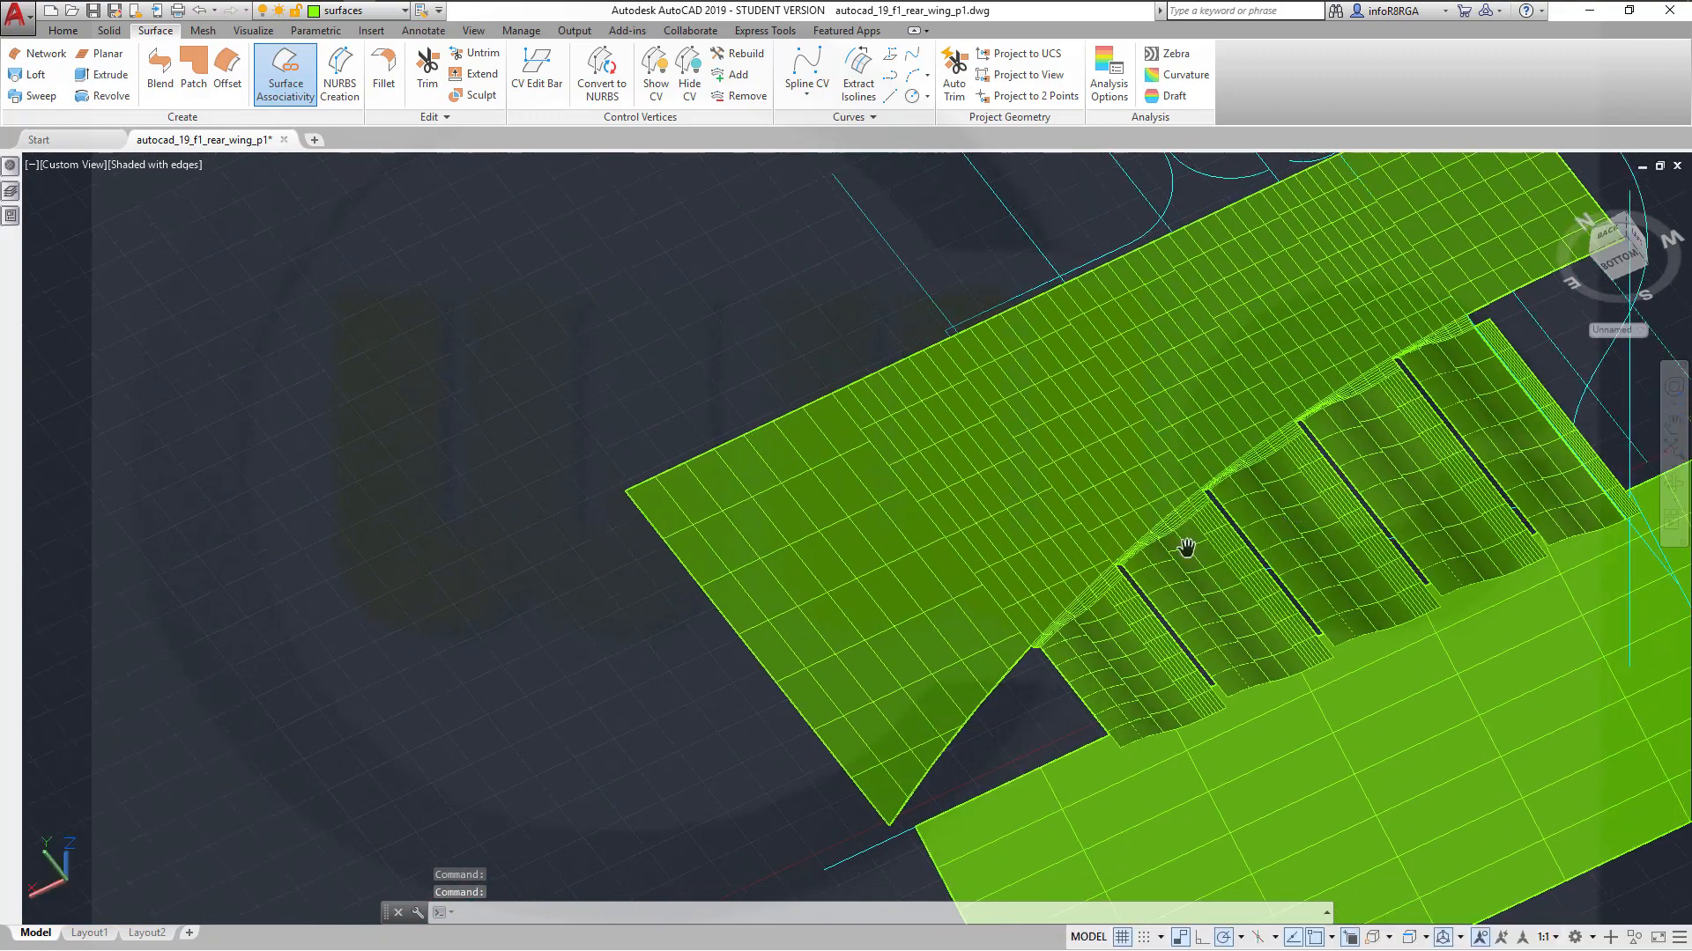
middle_click_drag(923, 640, 1014, 586, "shift")
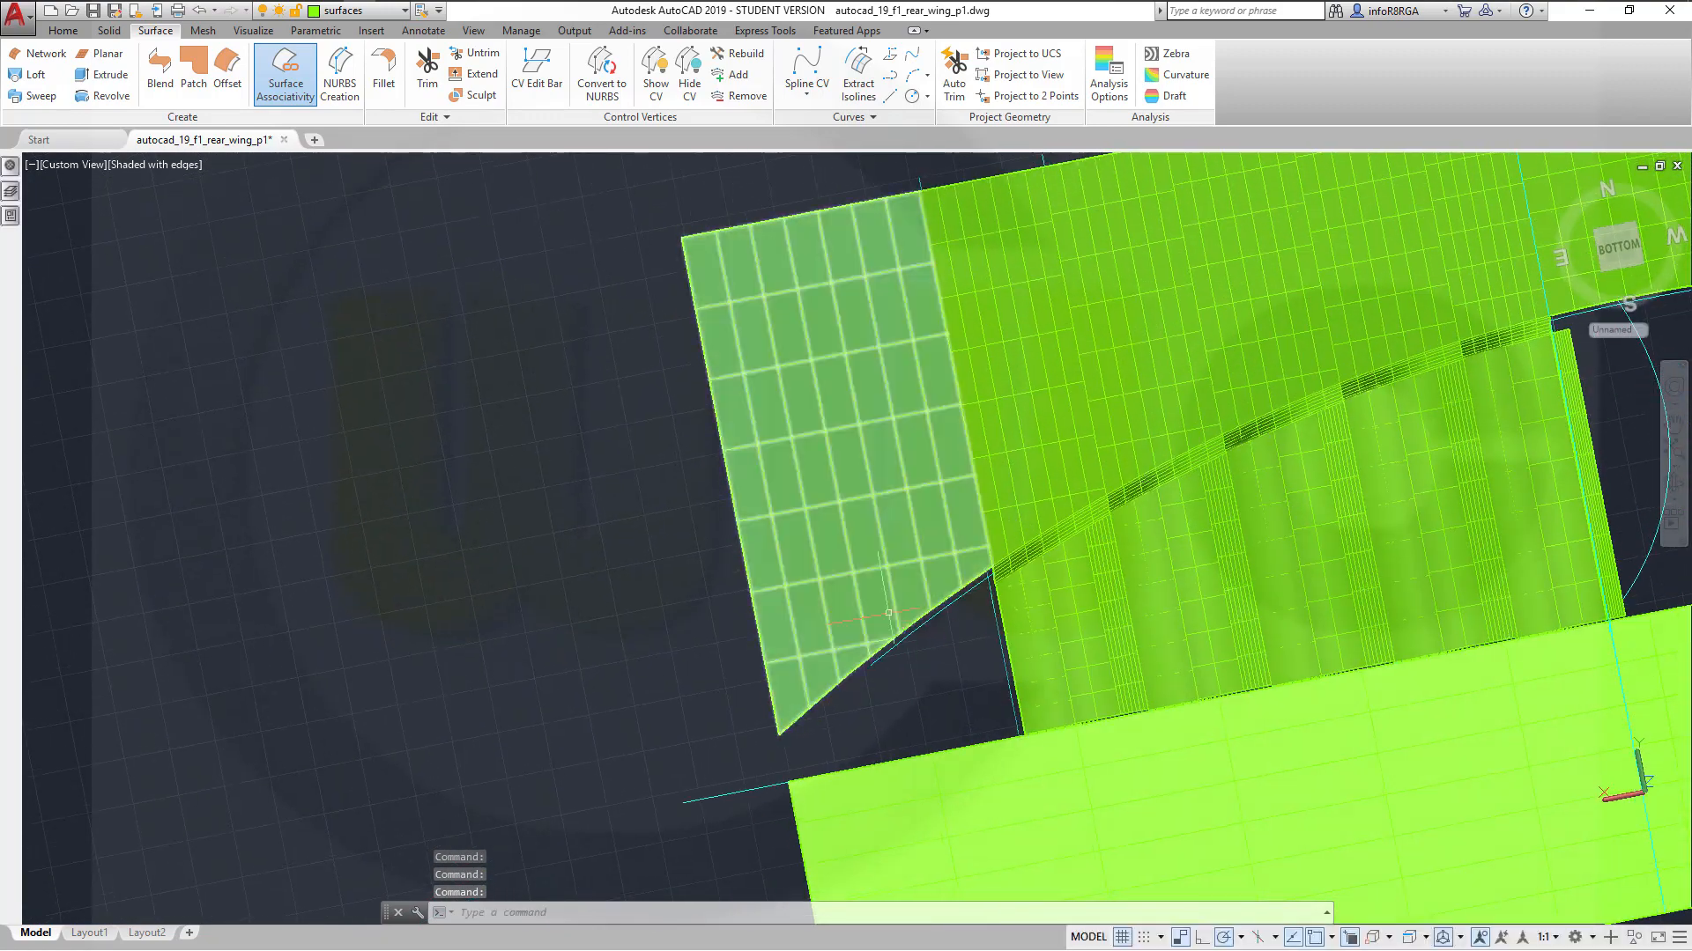
middle_click_drag(458, 385, 536, 346, "shift")
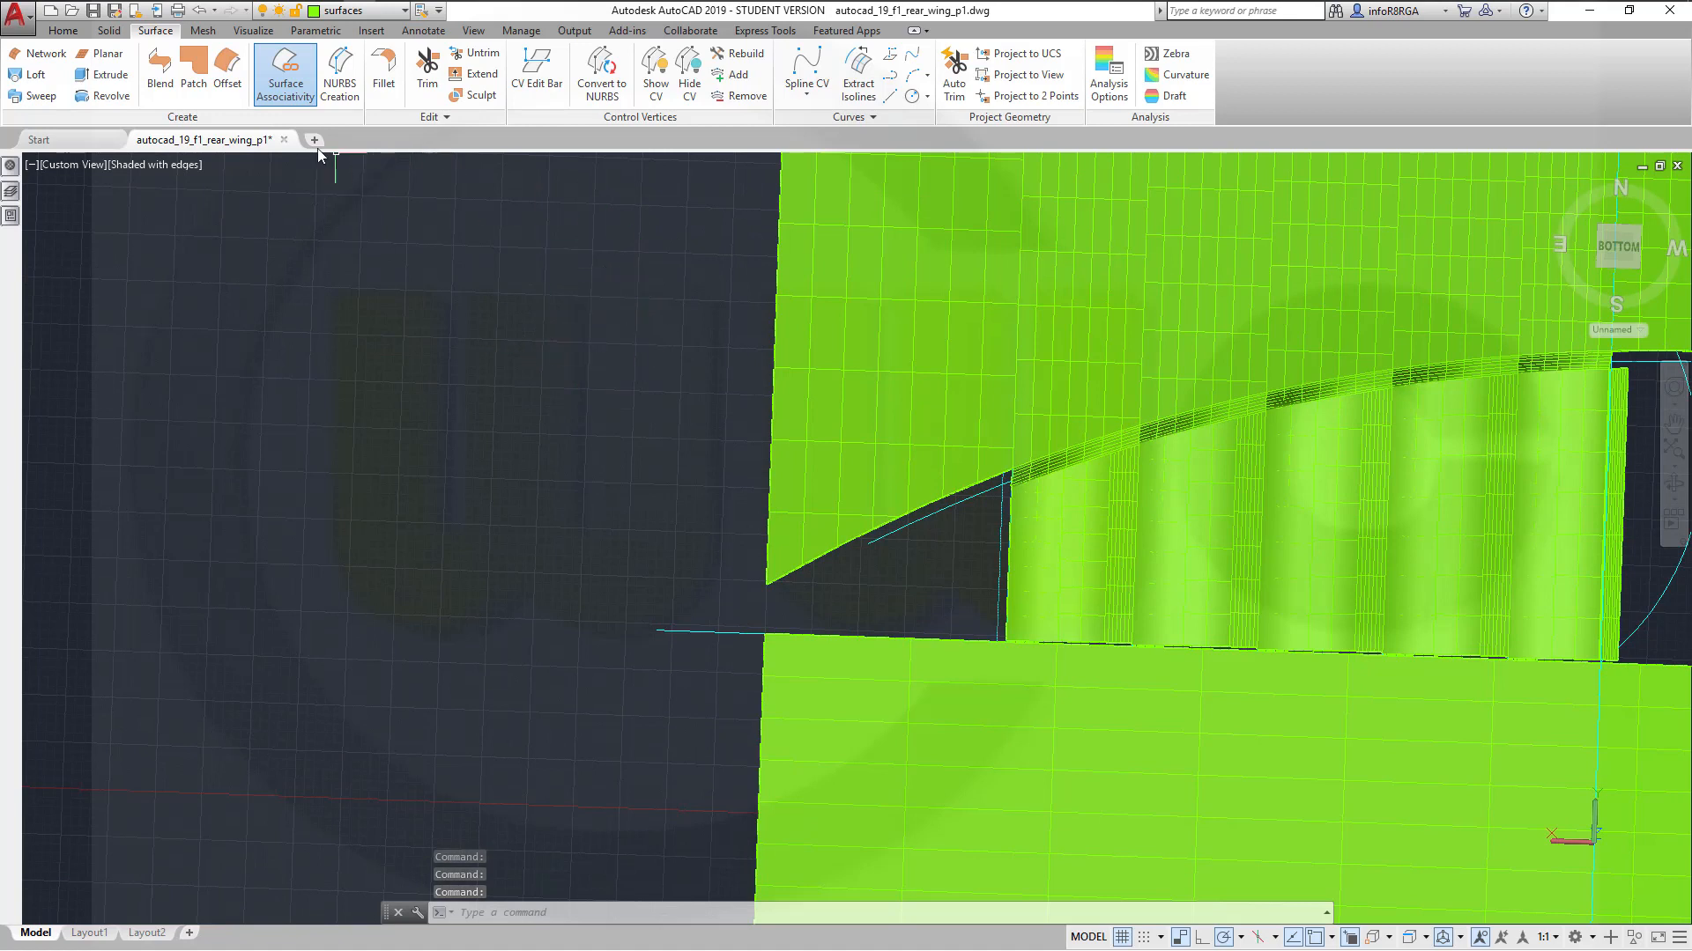
left_click(109, 31)
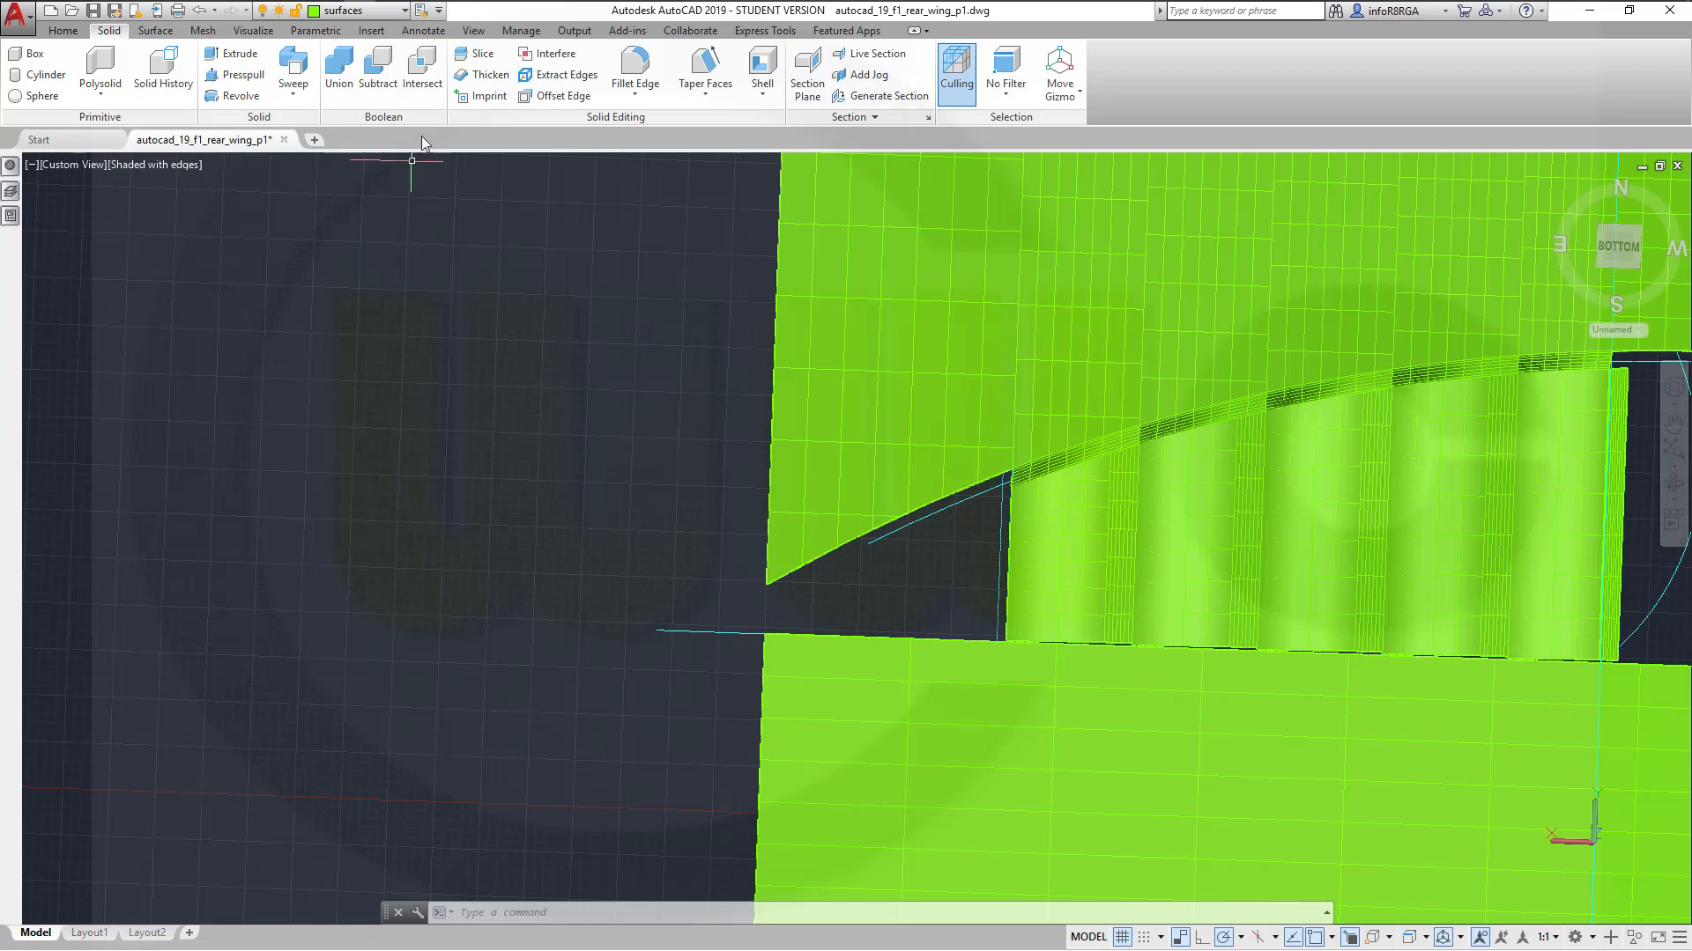
left_click(481, 63)
left_click(859, 407)
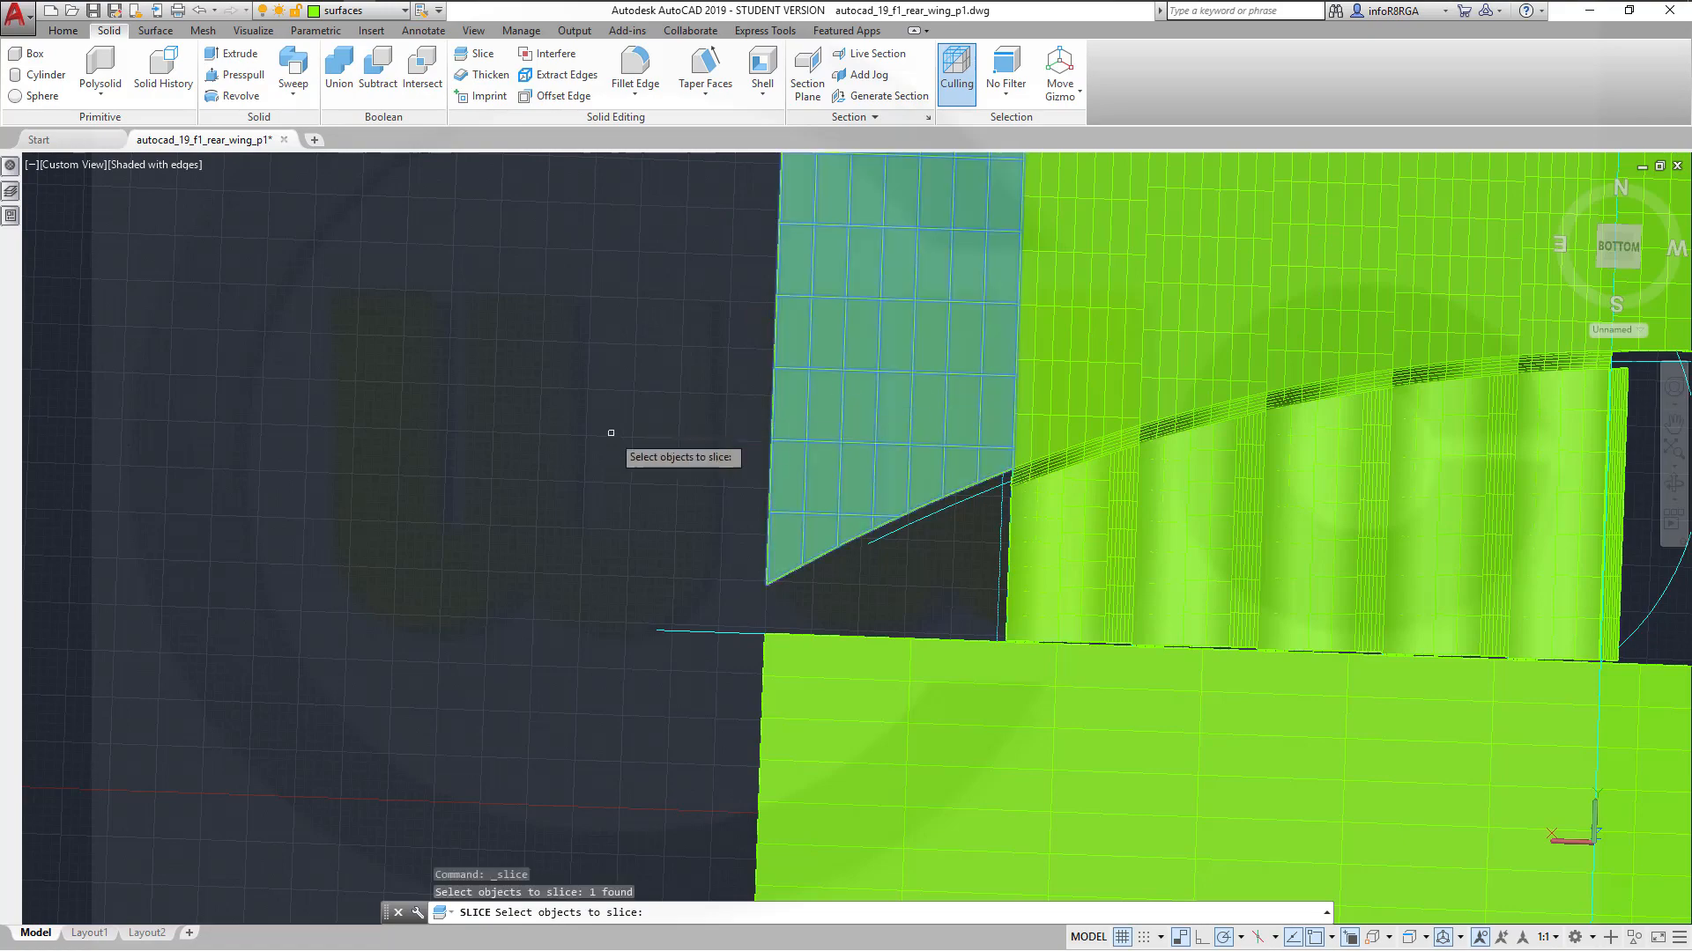
key("Return")
scroll(634, 476, "up", 2)
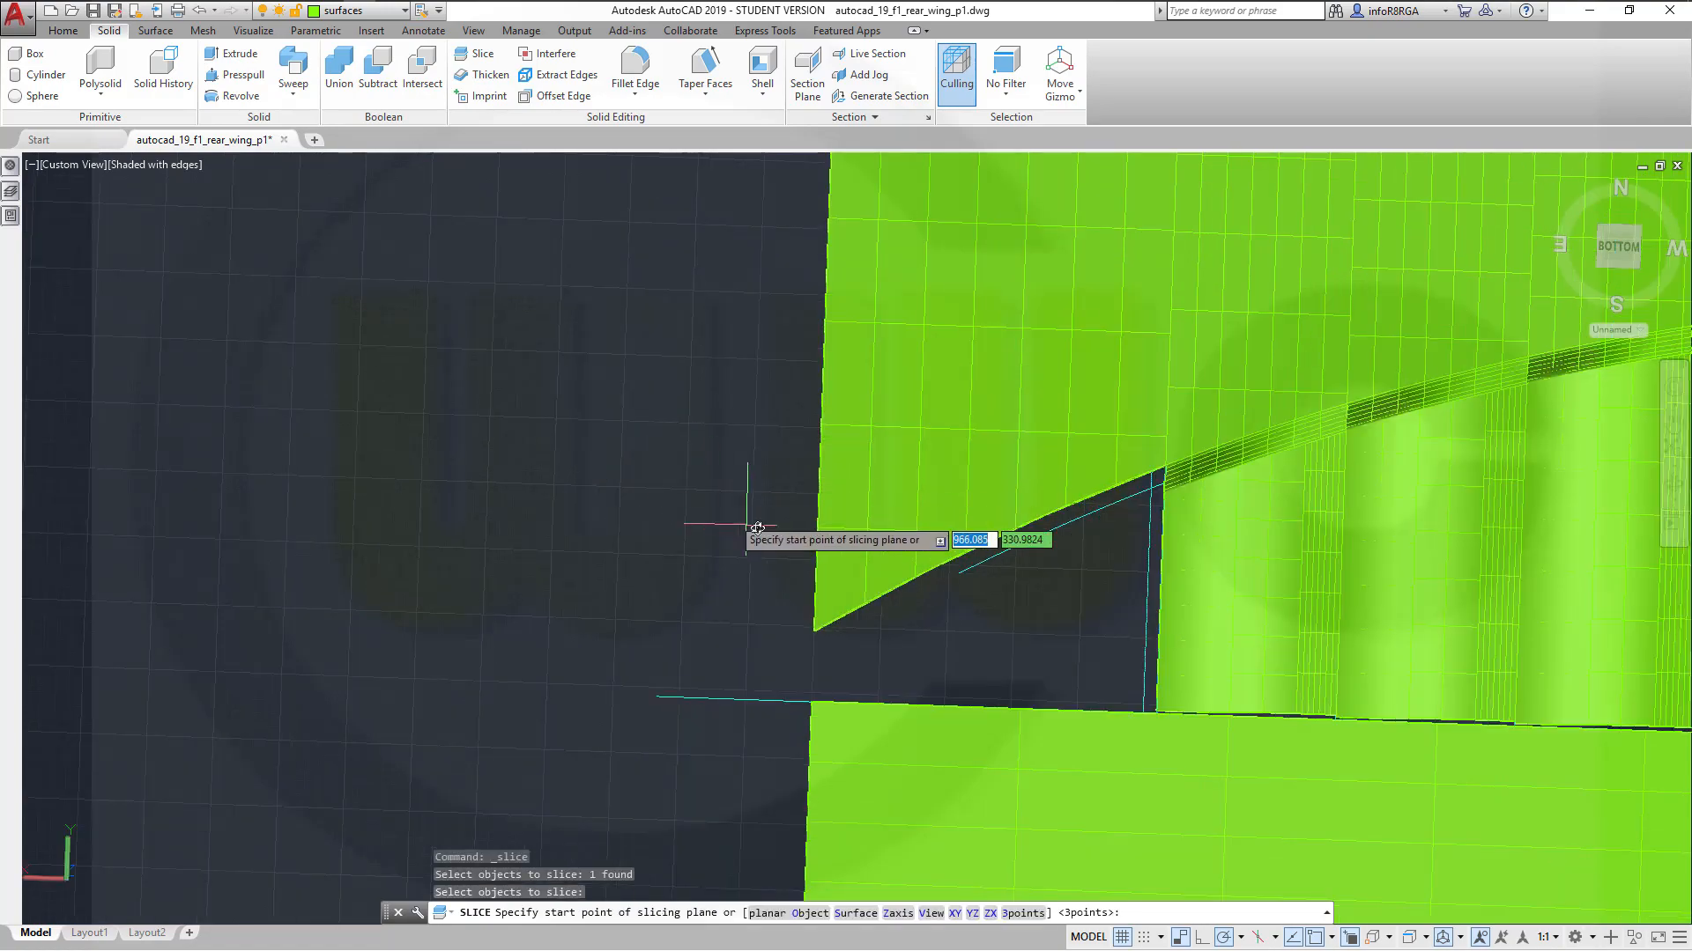
middle_click_drag(748, 527, 1017, 636, "shift")
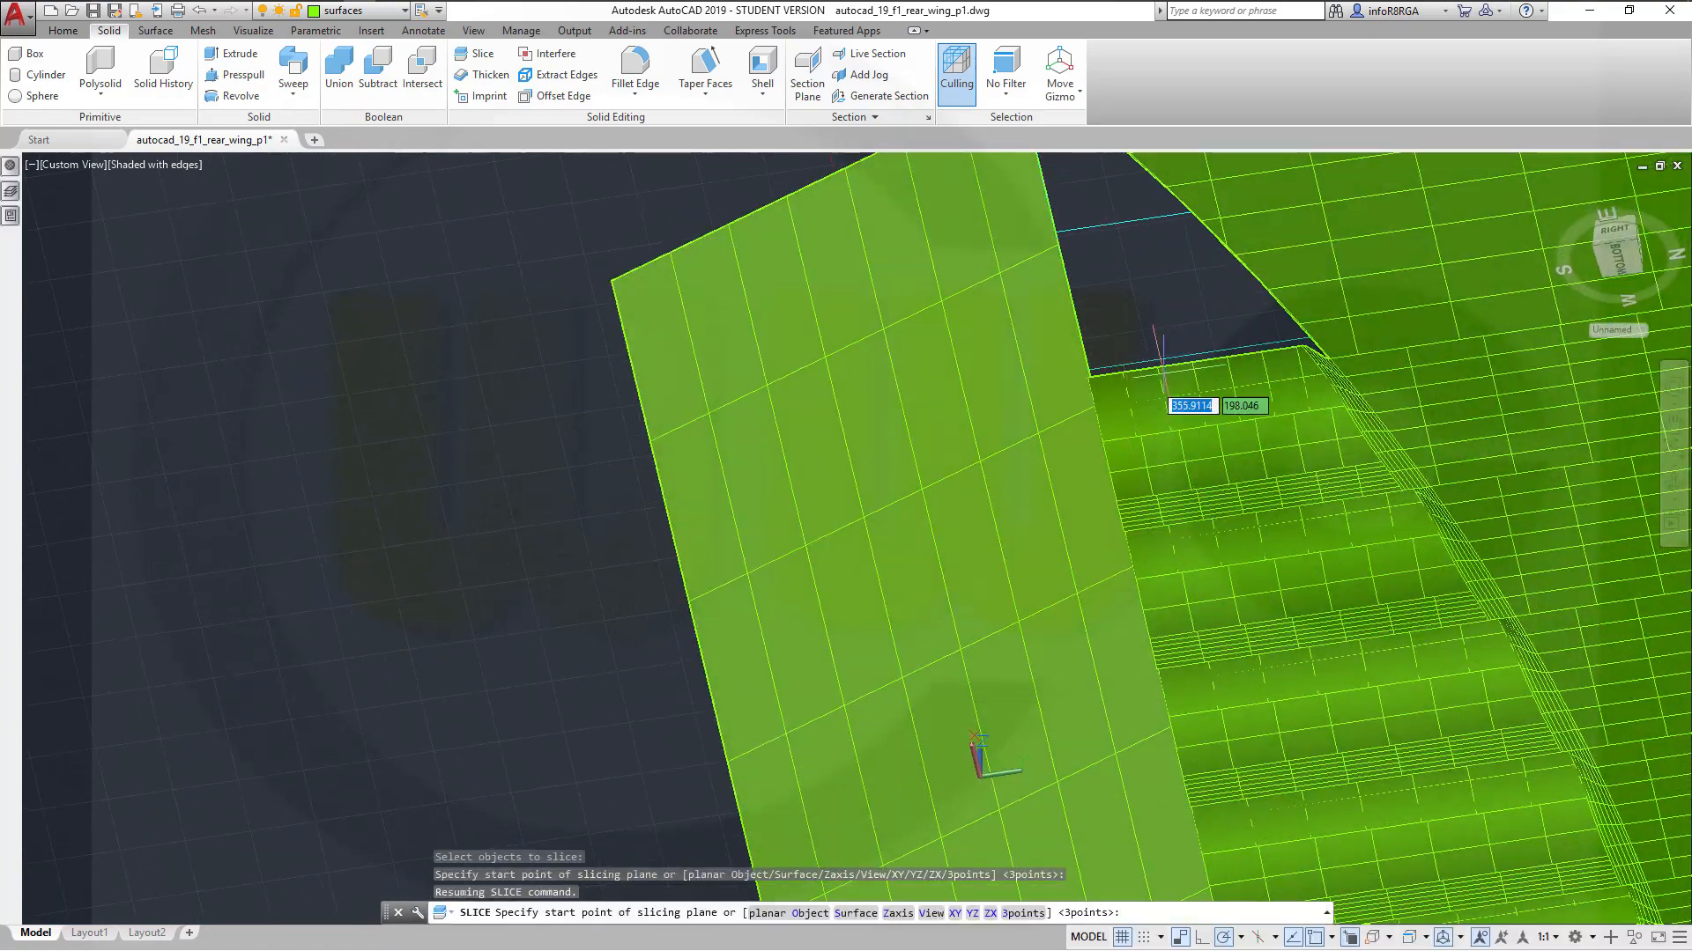
middle_click_drag(1169, 375, 1176, 817)
middle_click_drag(1170, 629, 1196, 688, "shift")
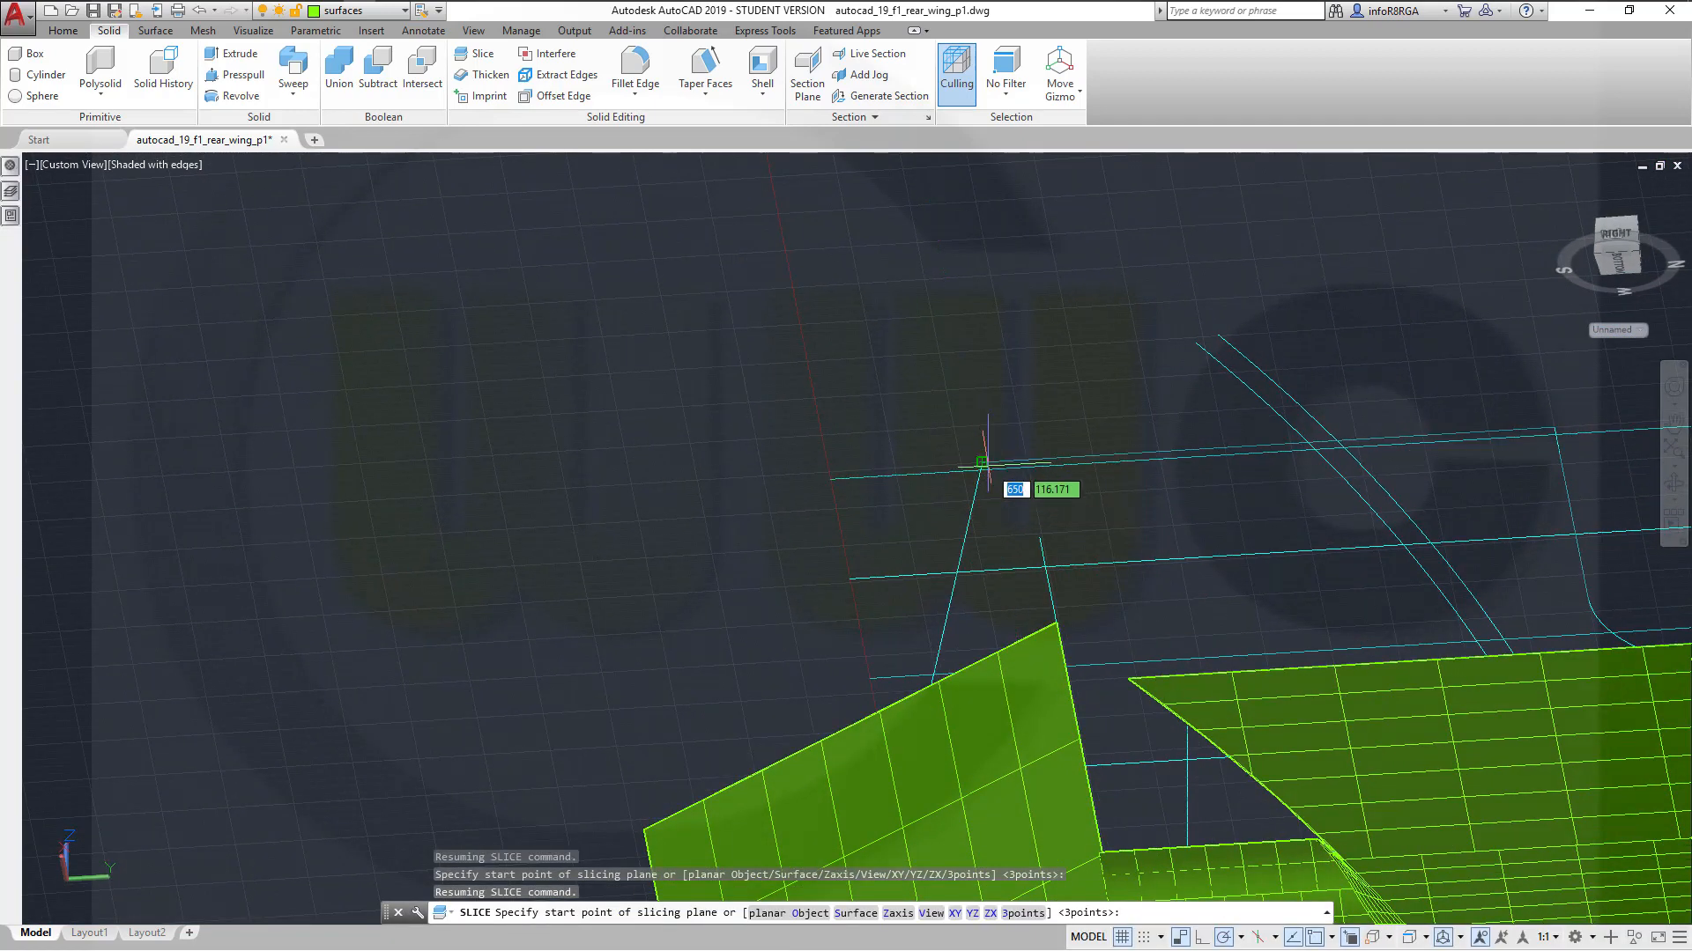
left_click(814, 473)
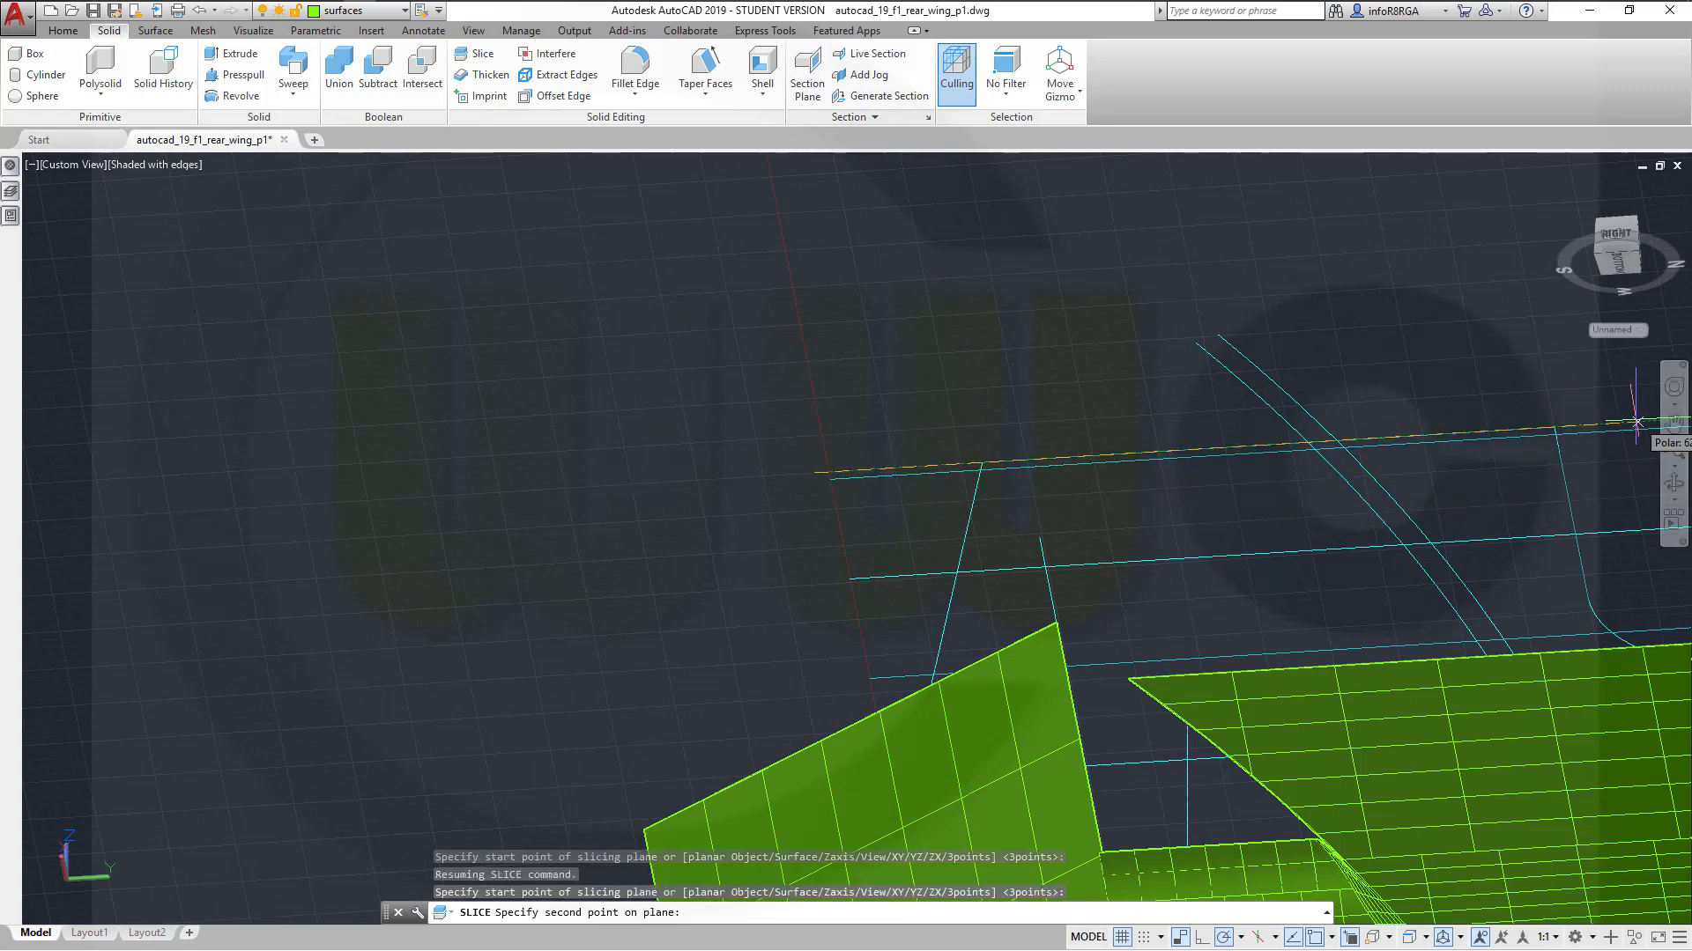
middle_click_drag(1638, 424, 1024, 465)
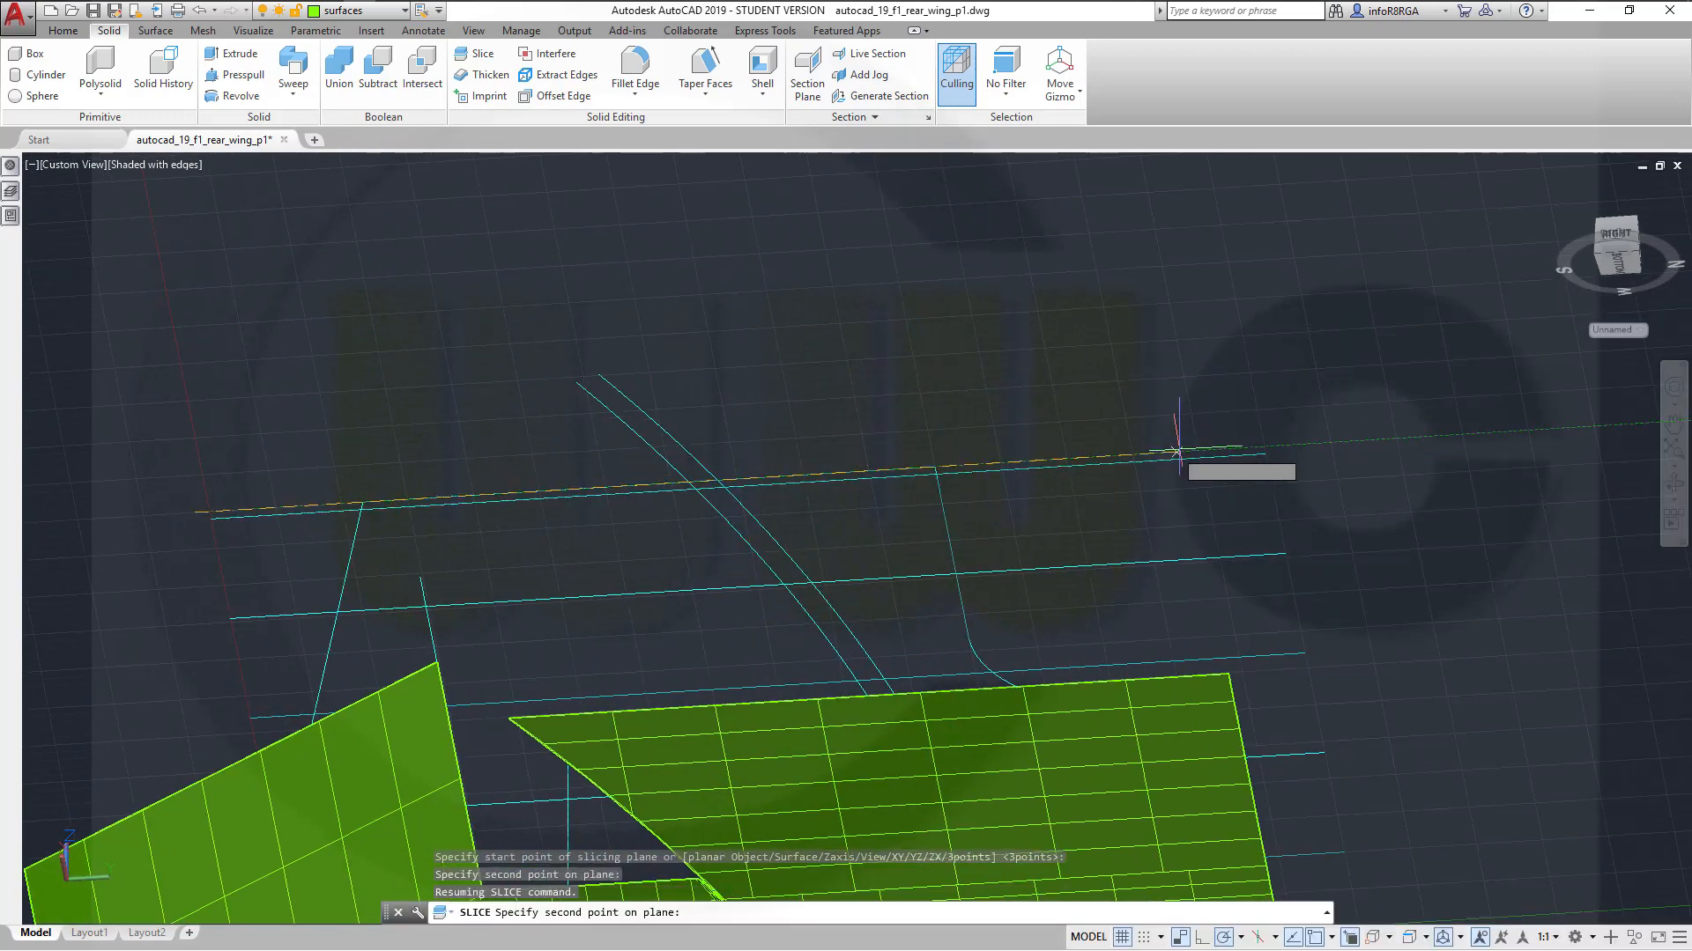
left_click(1187, 451)
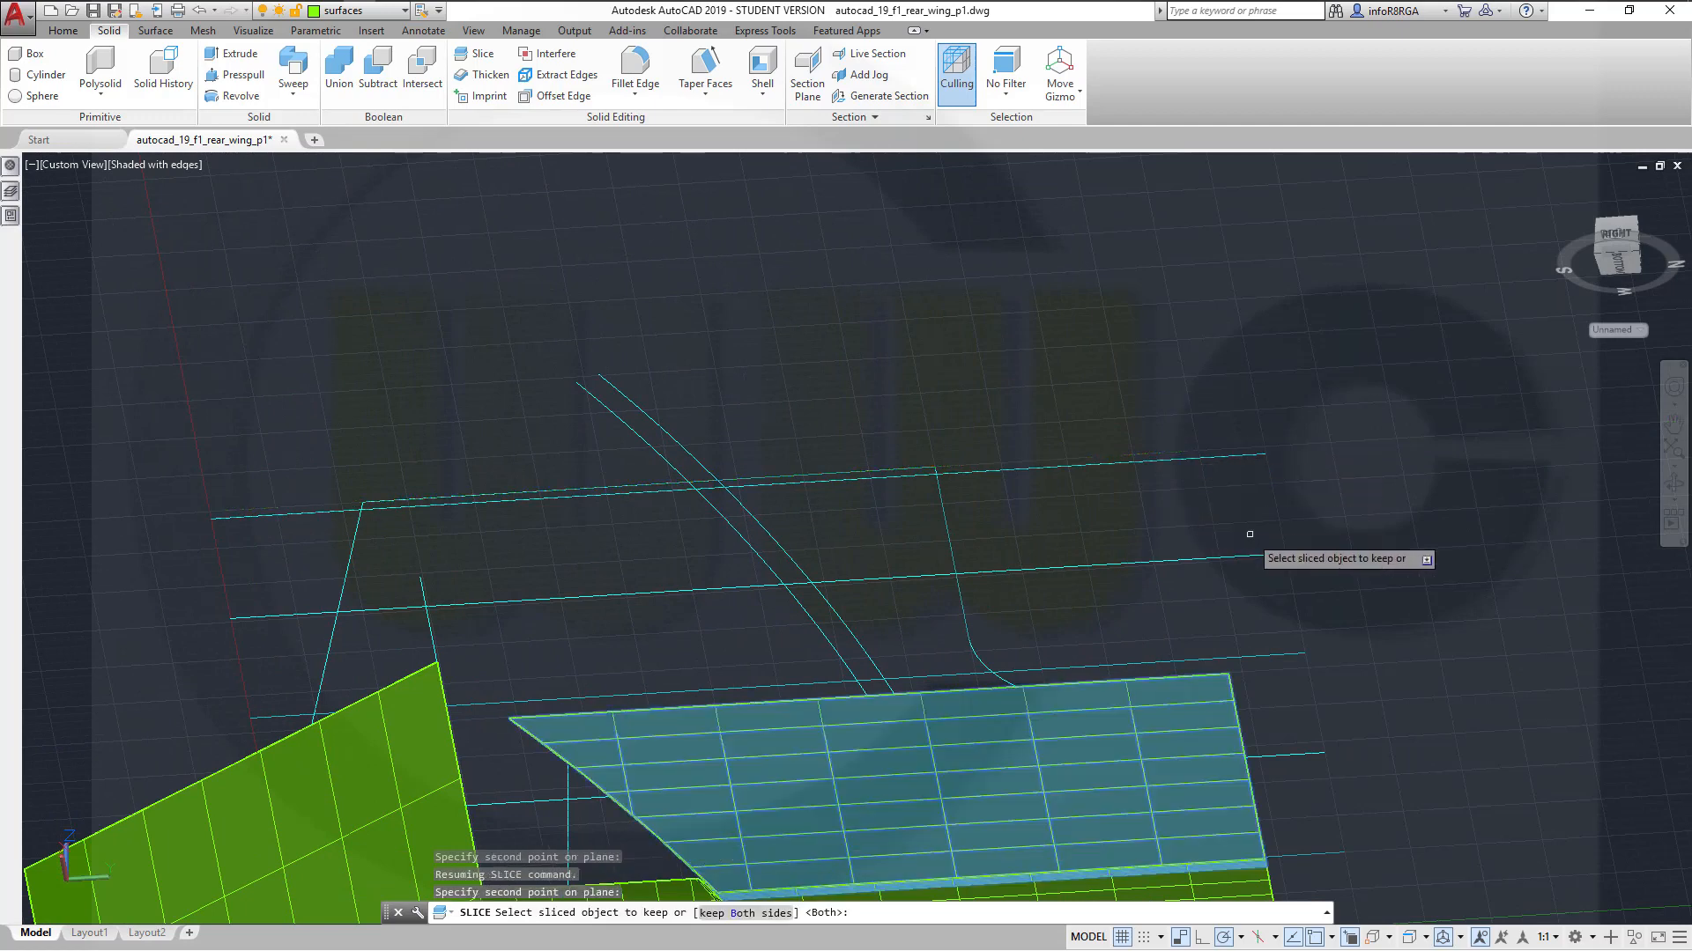
right_click(1300, 513)
left_click(1342, 568)
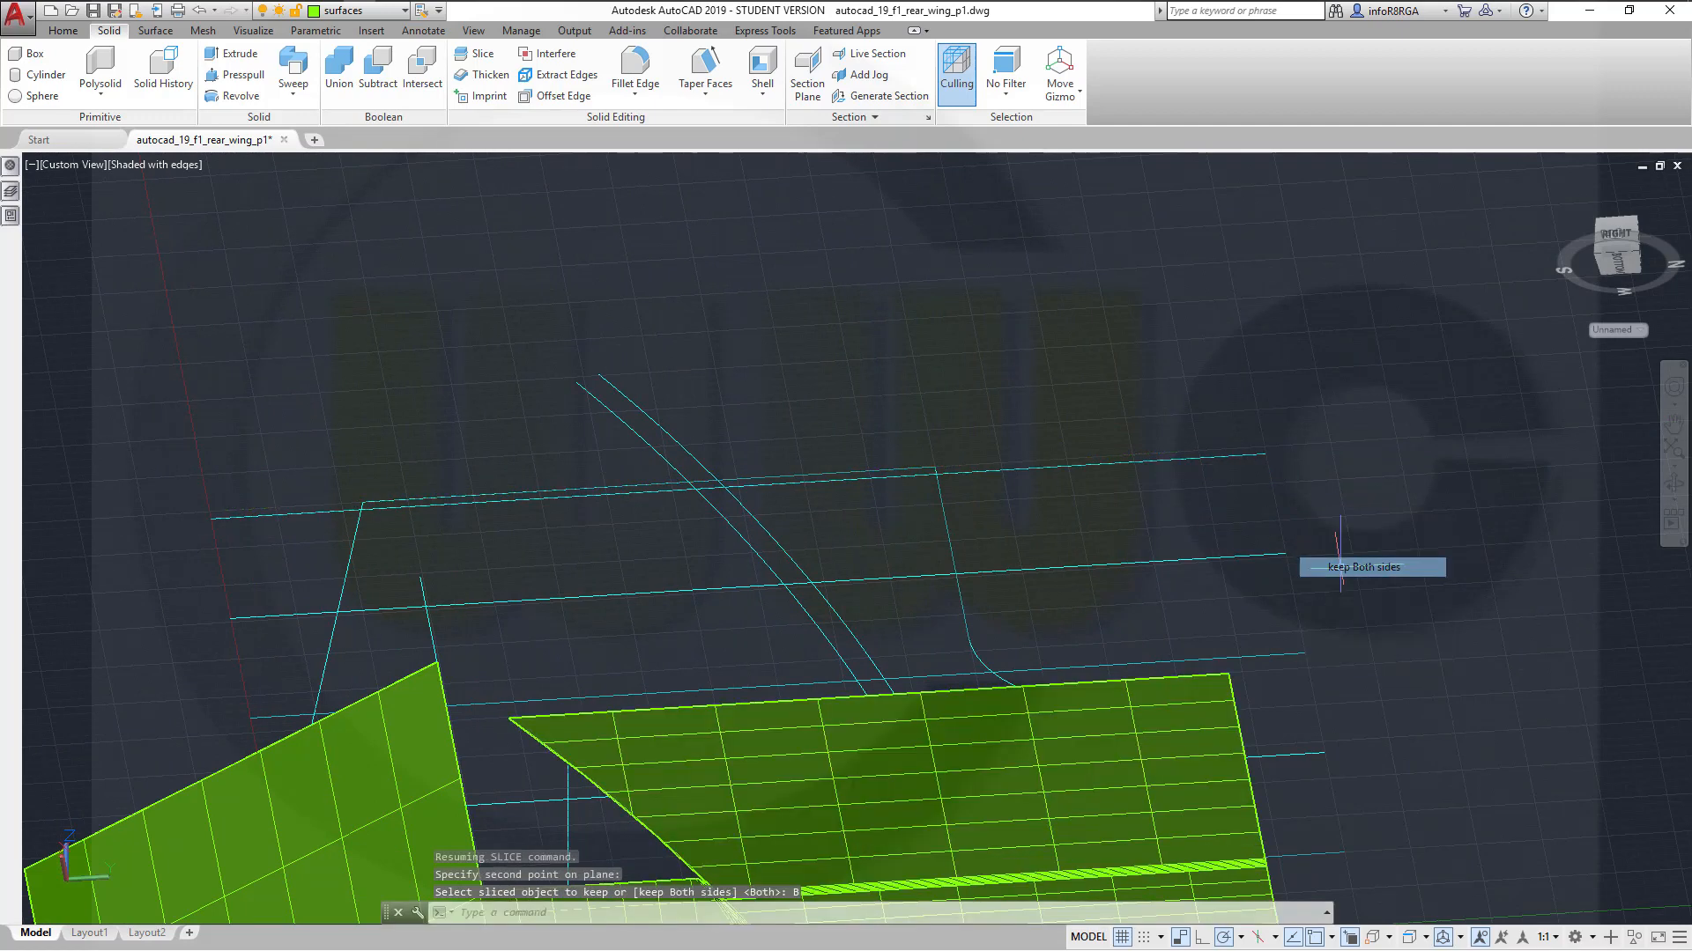
Slice the large lower surface along a plane aligned with the outer edge of the ribbed surfaces, keeping both sides
scroll(1154, 626, "down", 5)
scroll(1159, 795, "up", 6)
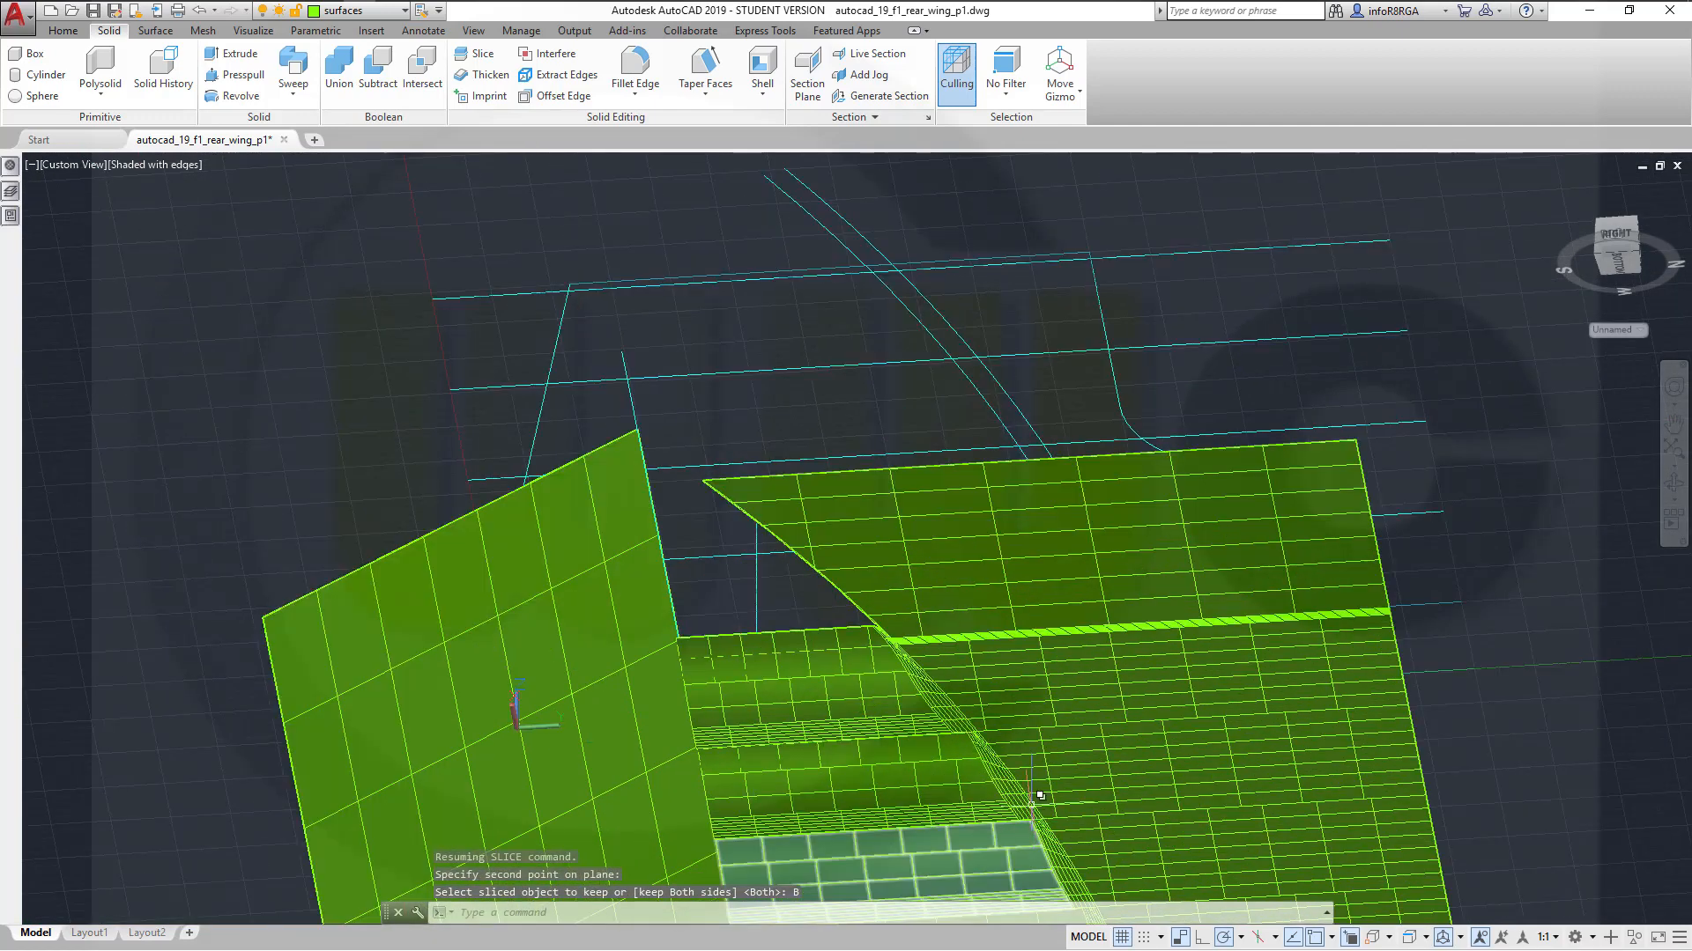
middle_click_drag(996, 697, 996, 622, "shift")
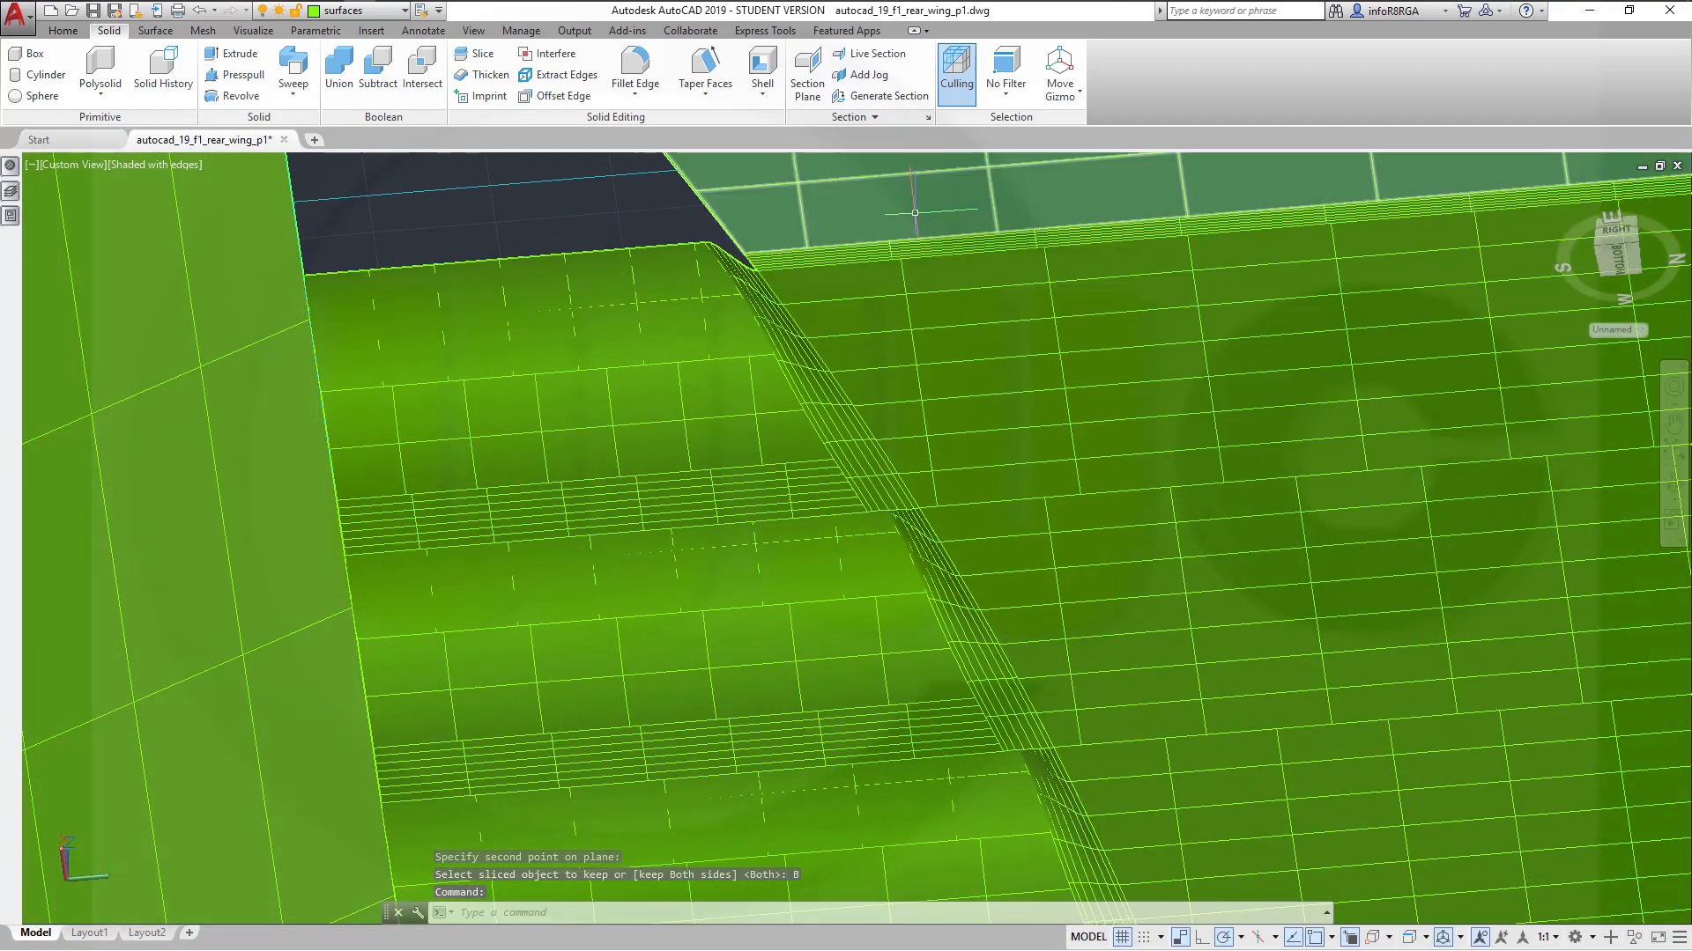
scroll(898, 409, "down", 6)
middle_click_drag(843, 412, 889, 589, "shift")
middle_click_drag(888, 588, 683, 473, "shift")
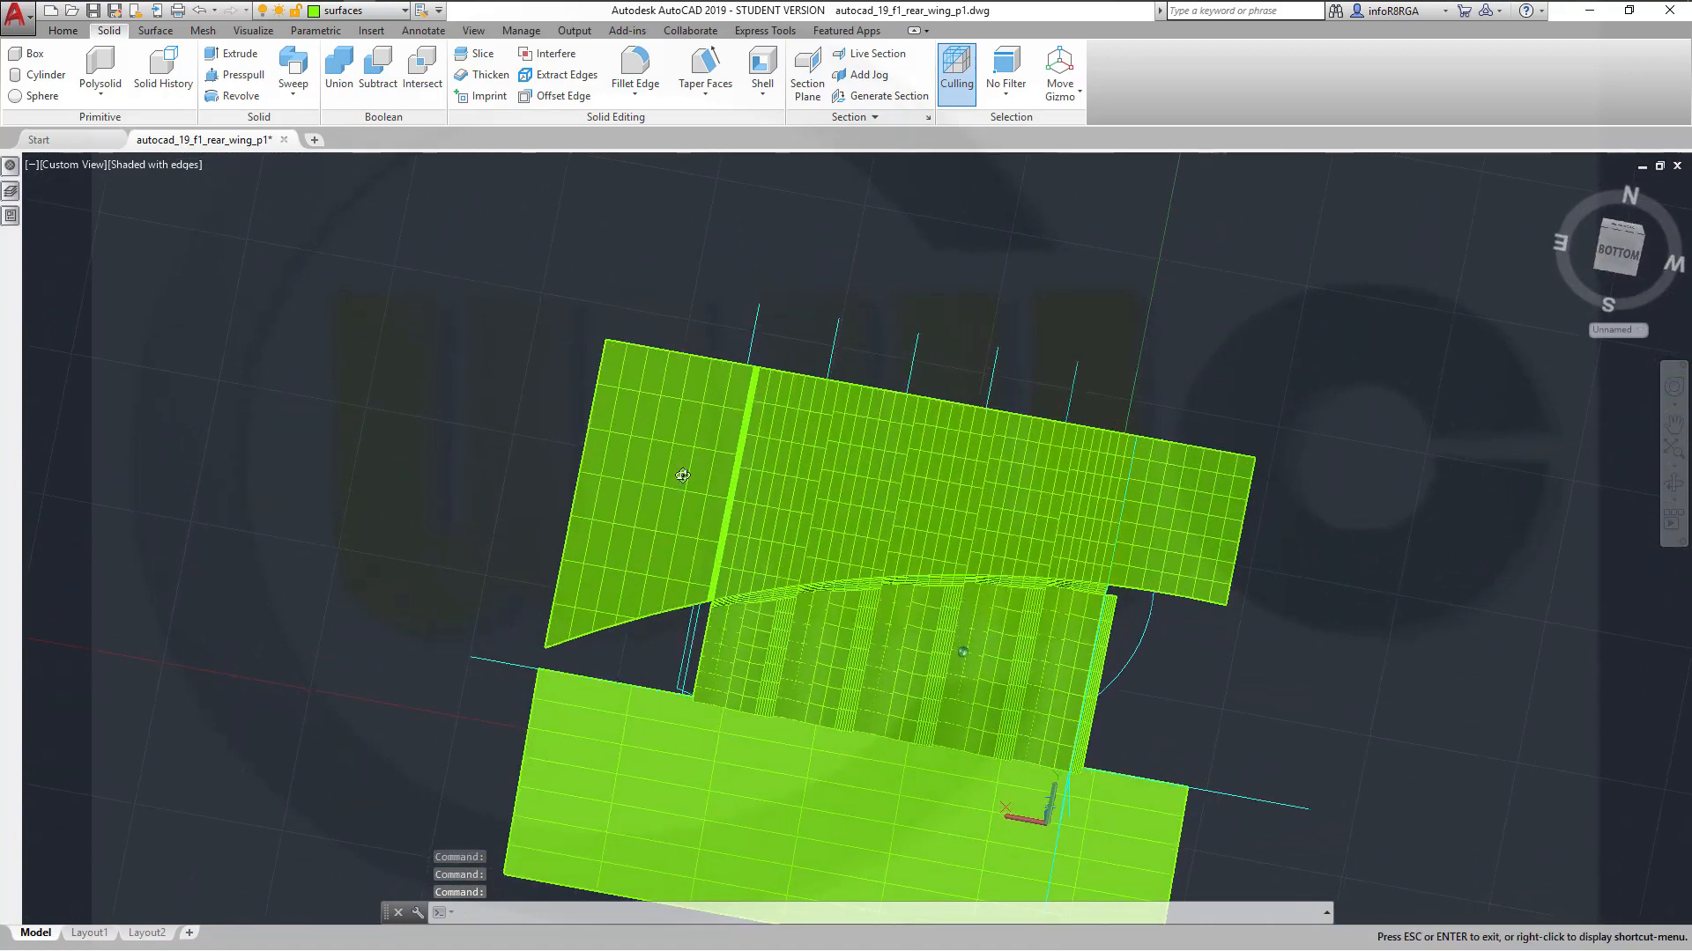
middle_click_drag(814, 615, 803, 492)
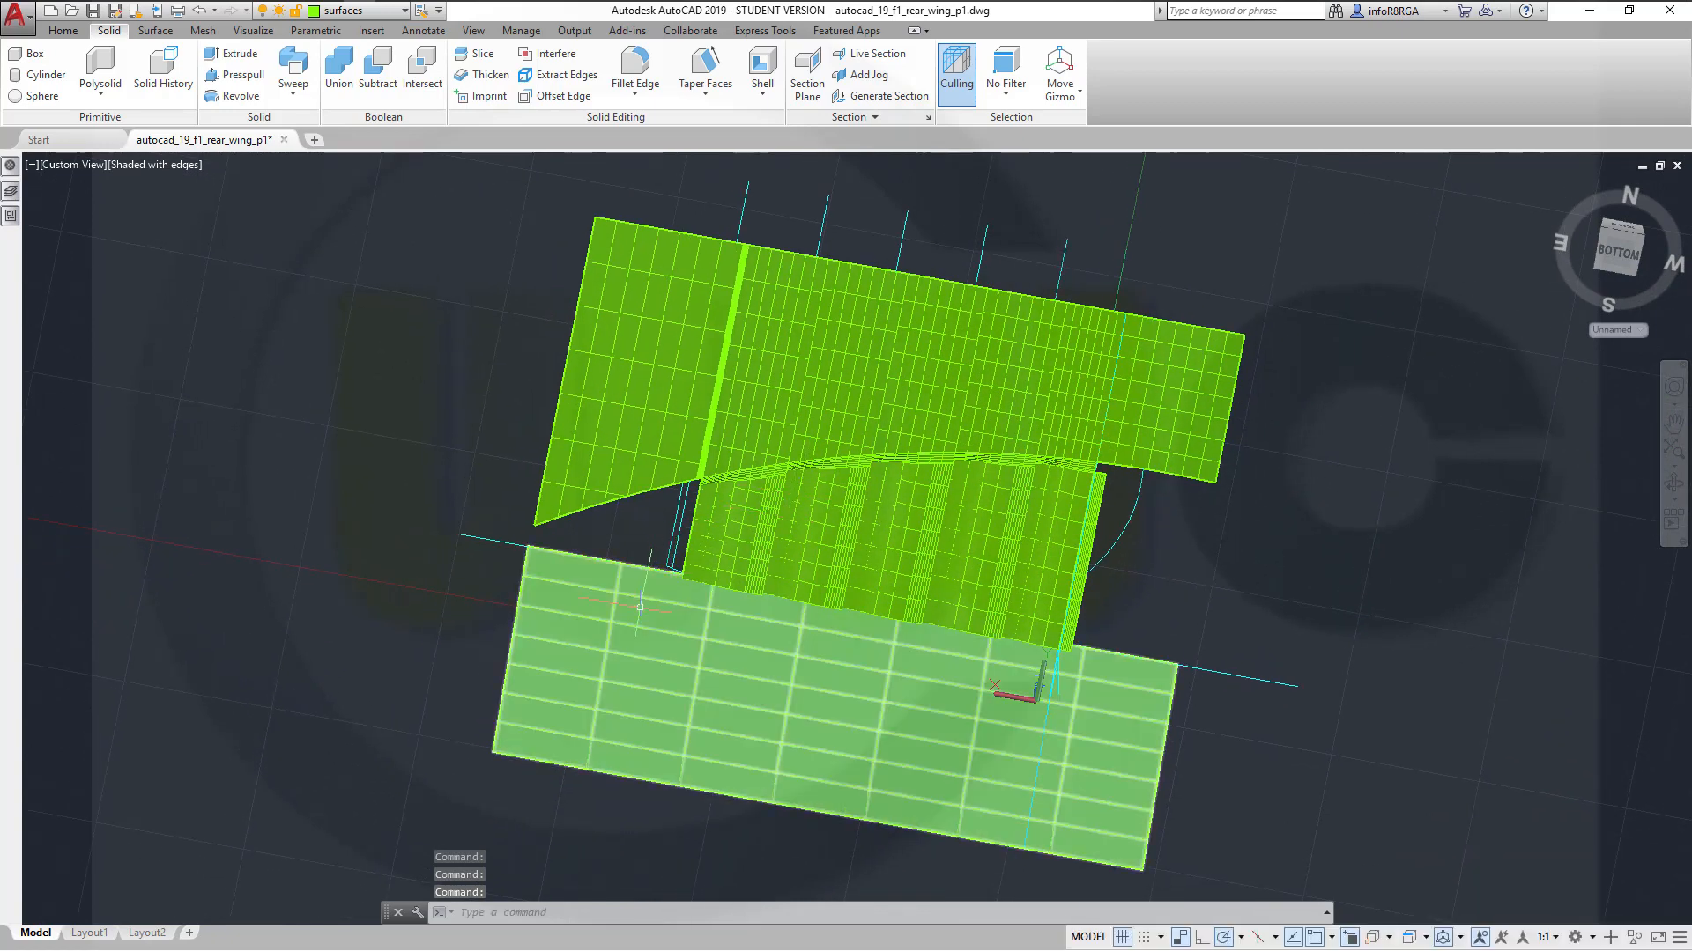
left_click(476, 56)
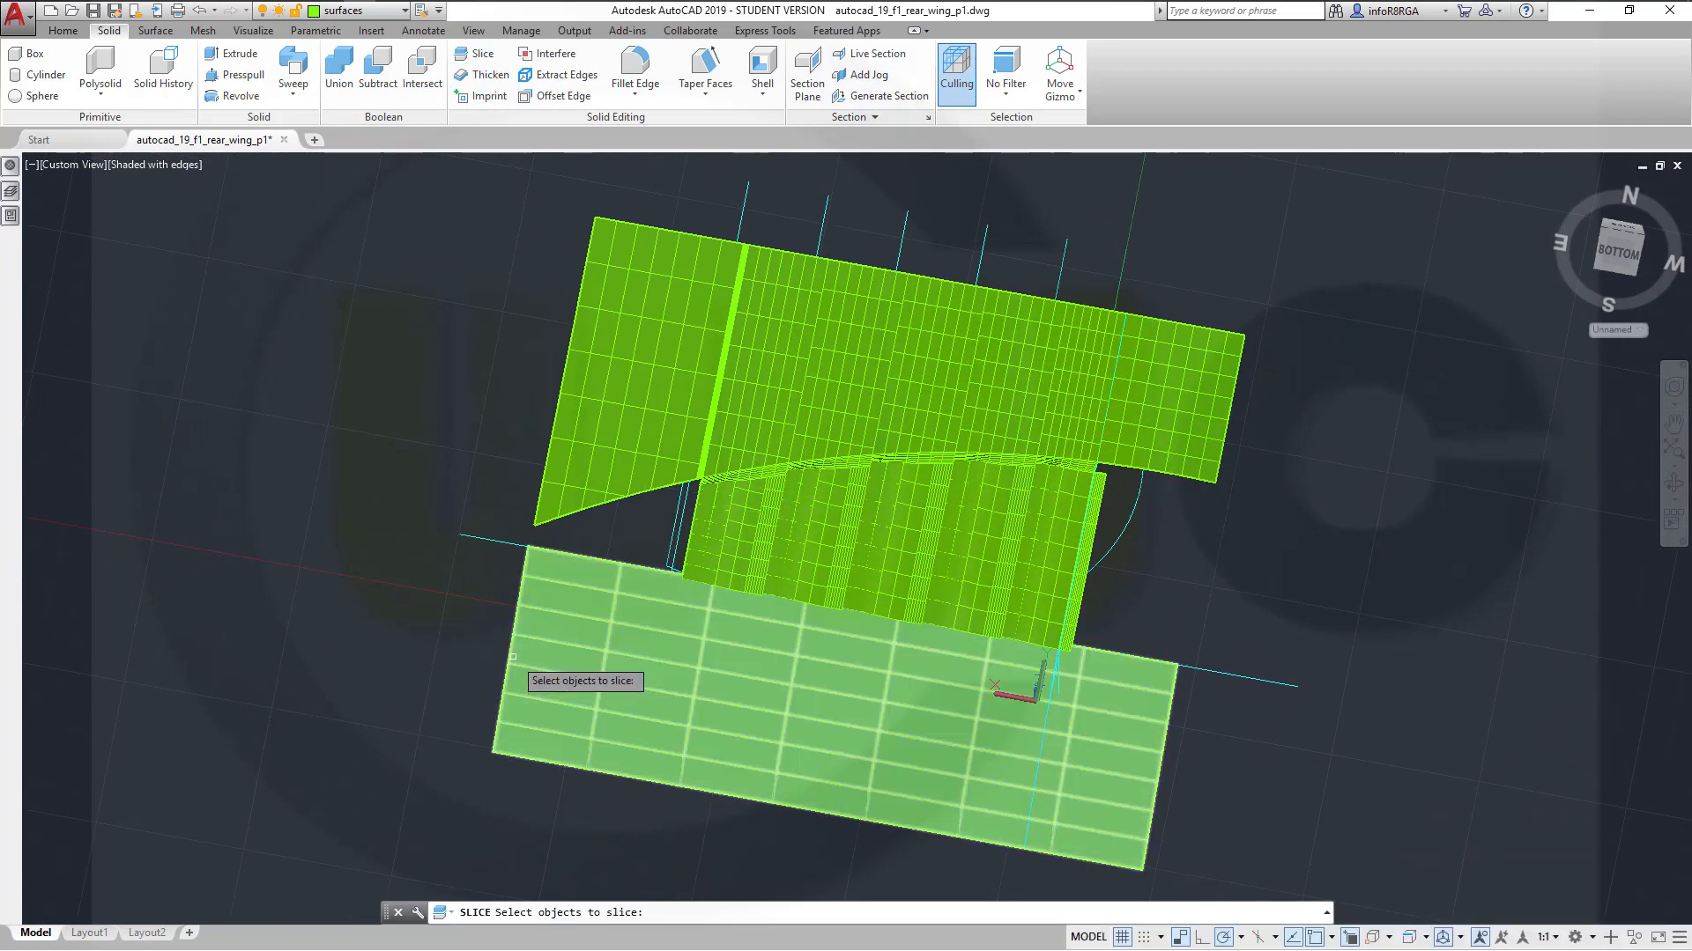
left_click(513, 657)
key("Return")
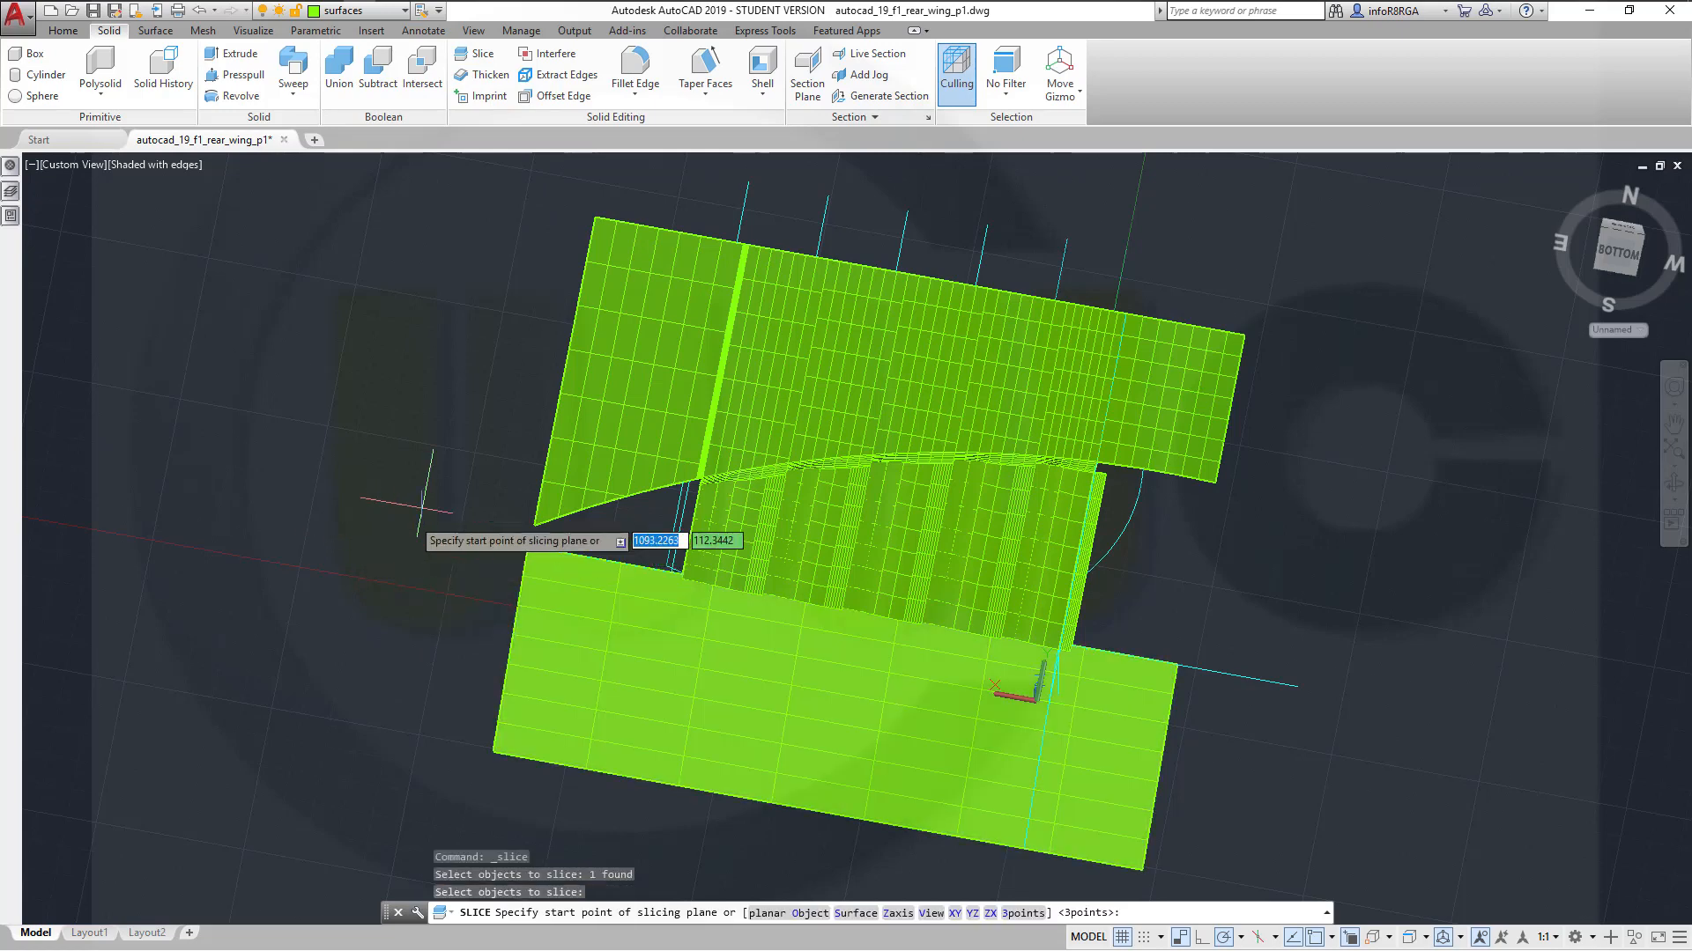
left_click(748, 179)
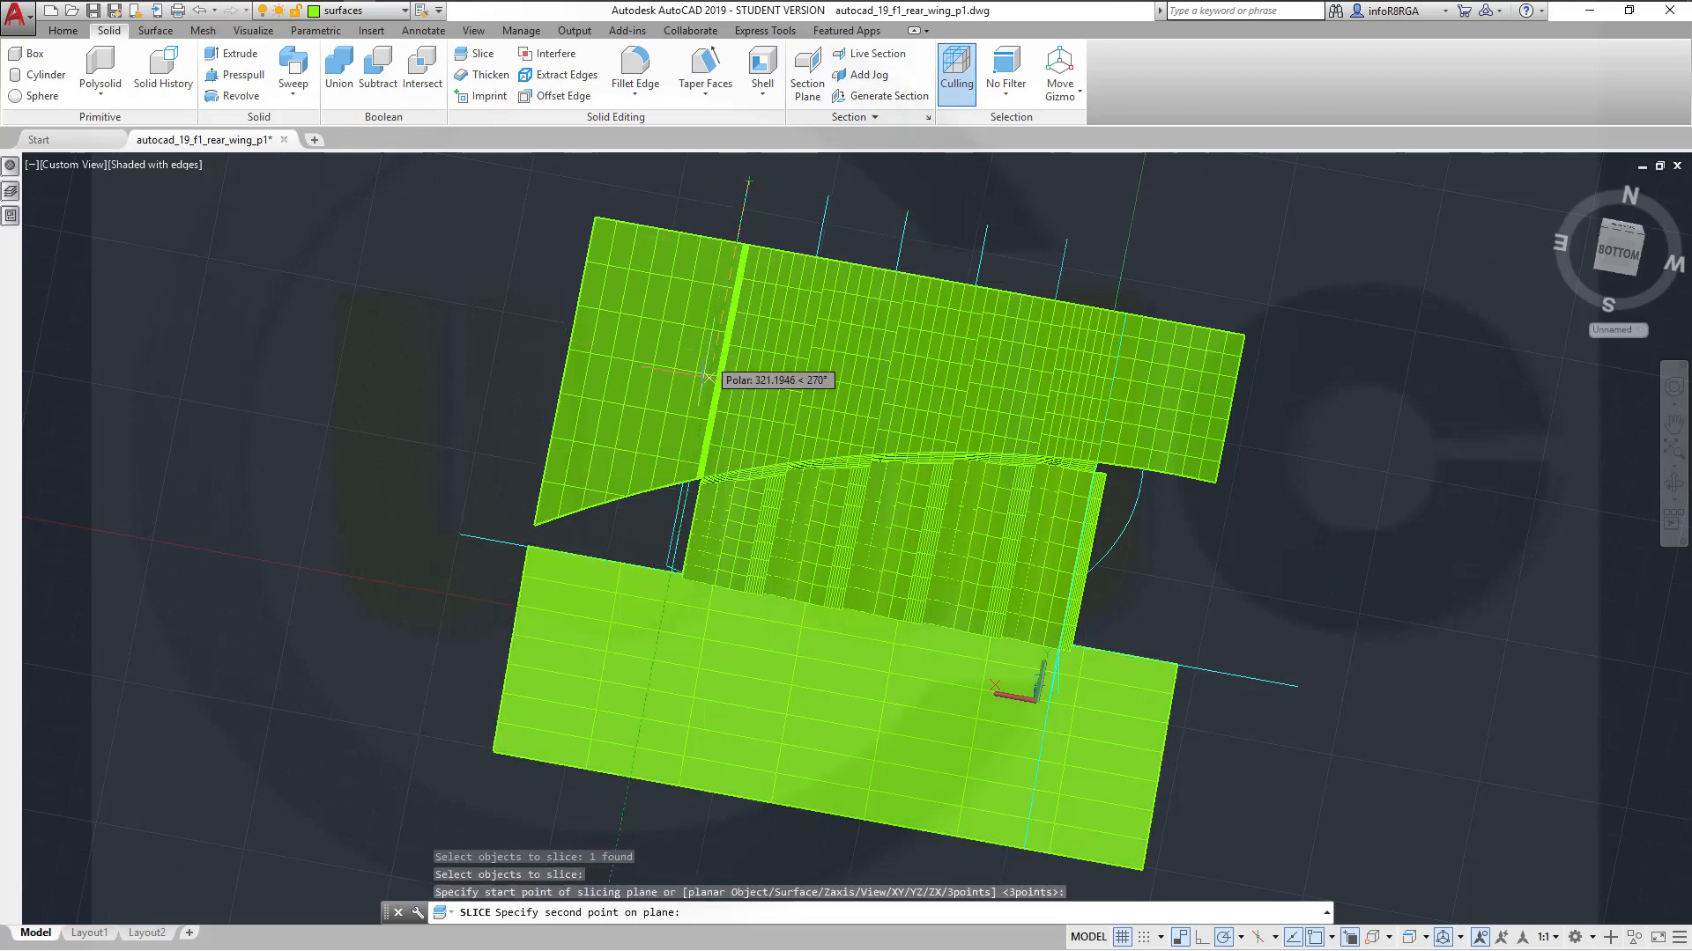
left_click(625, 807)
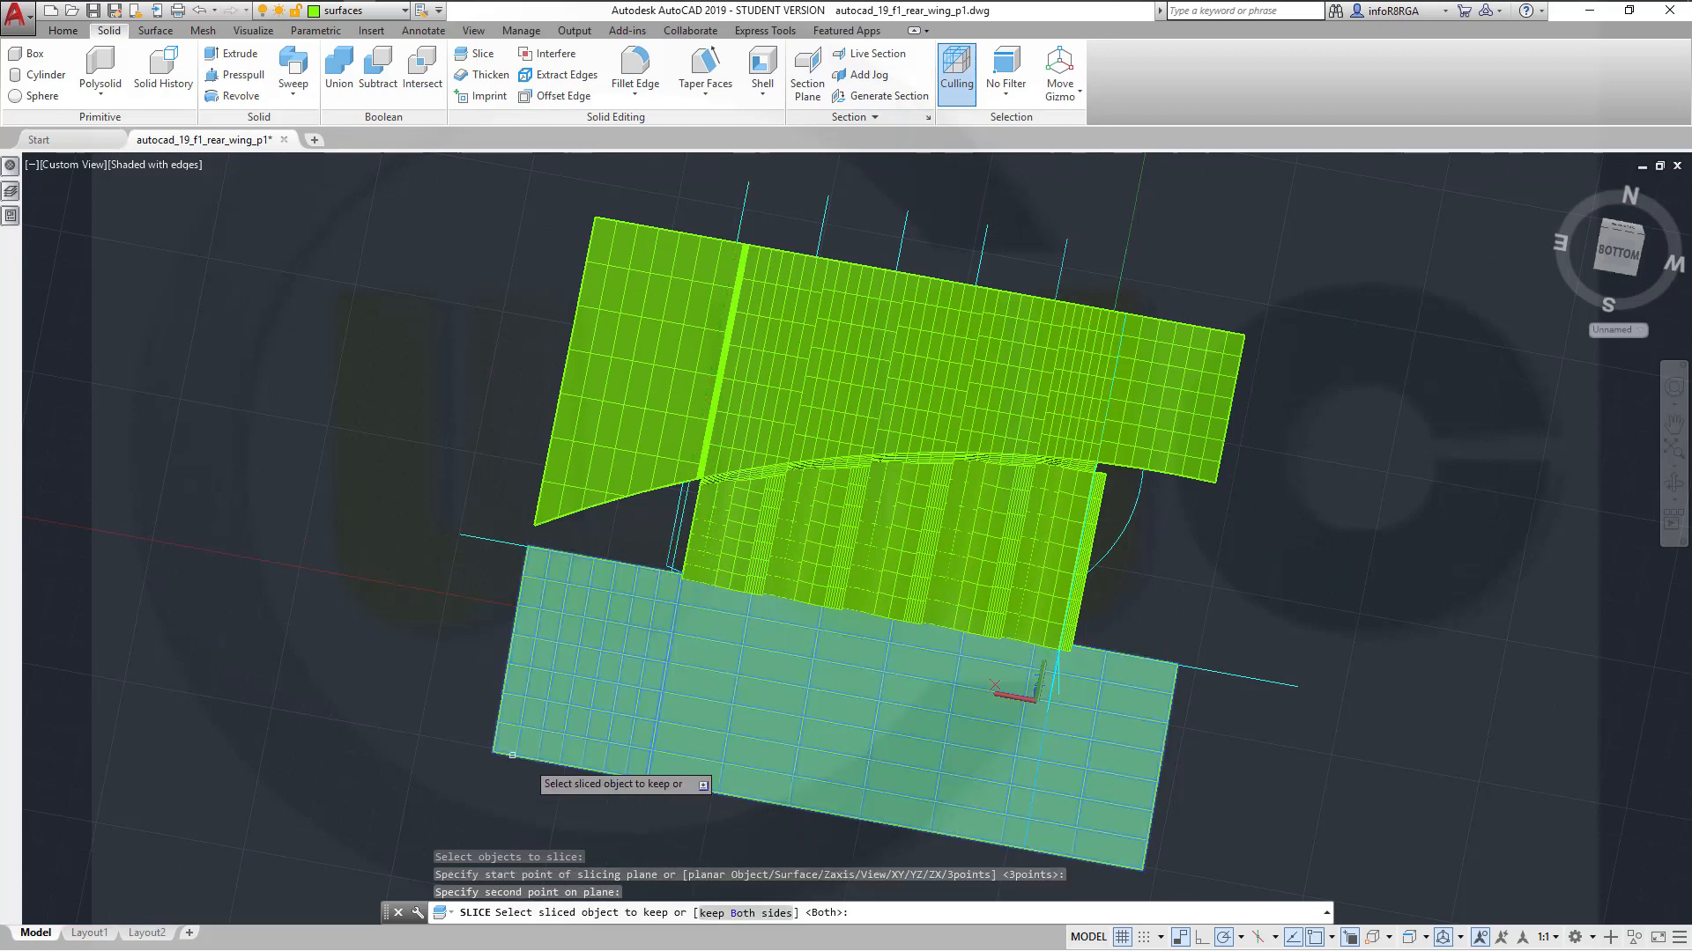
right_click(397, 690)
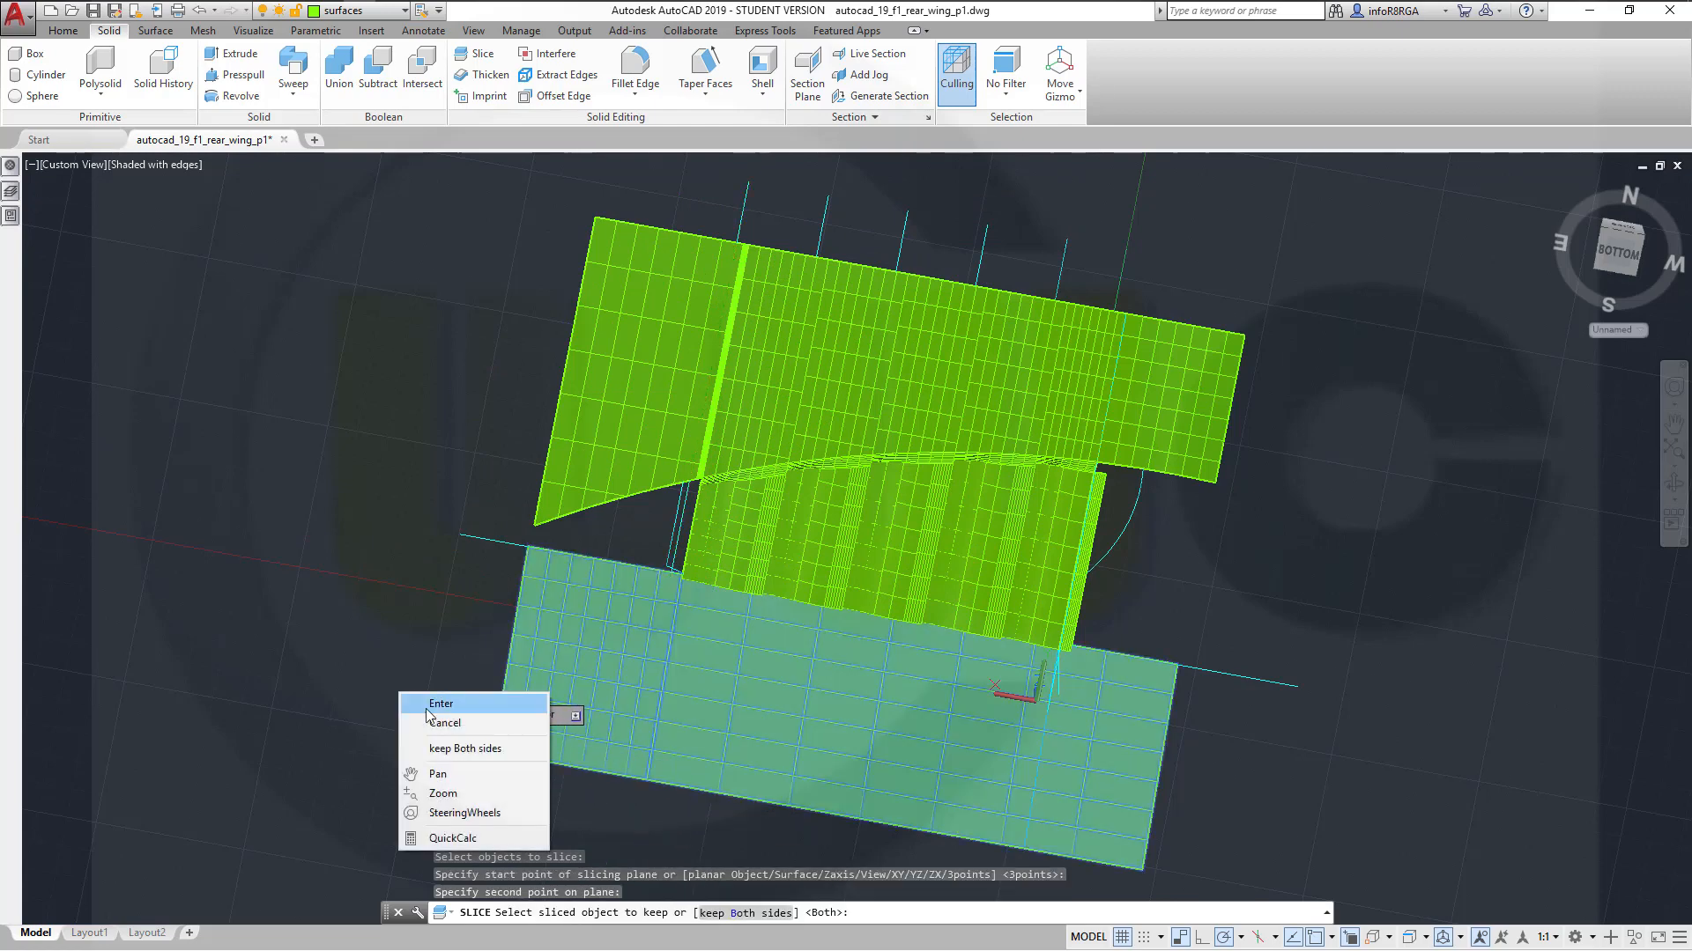
left_click(458, 748)
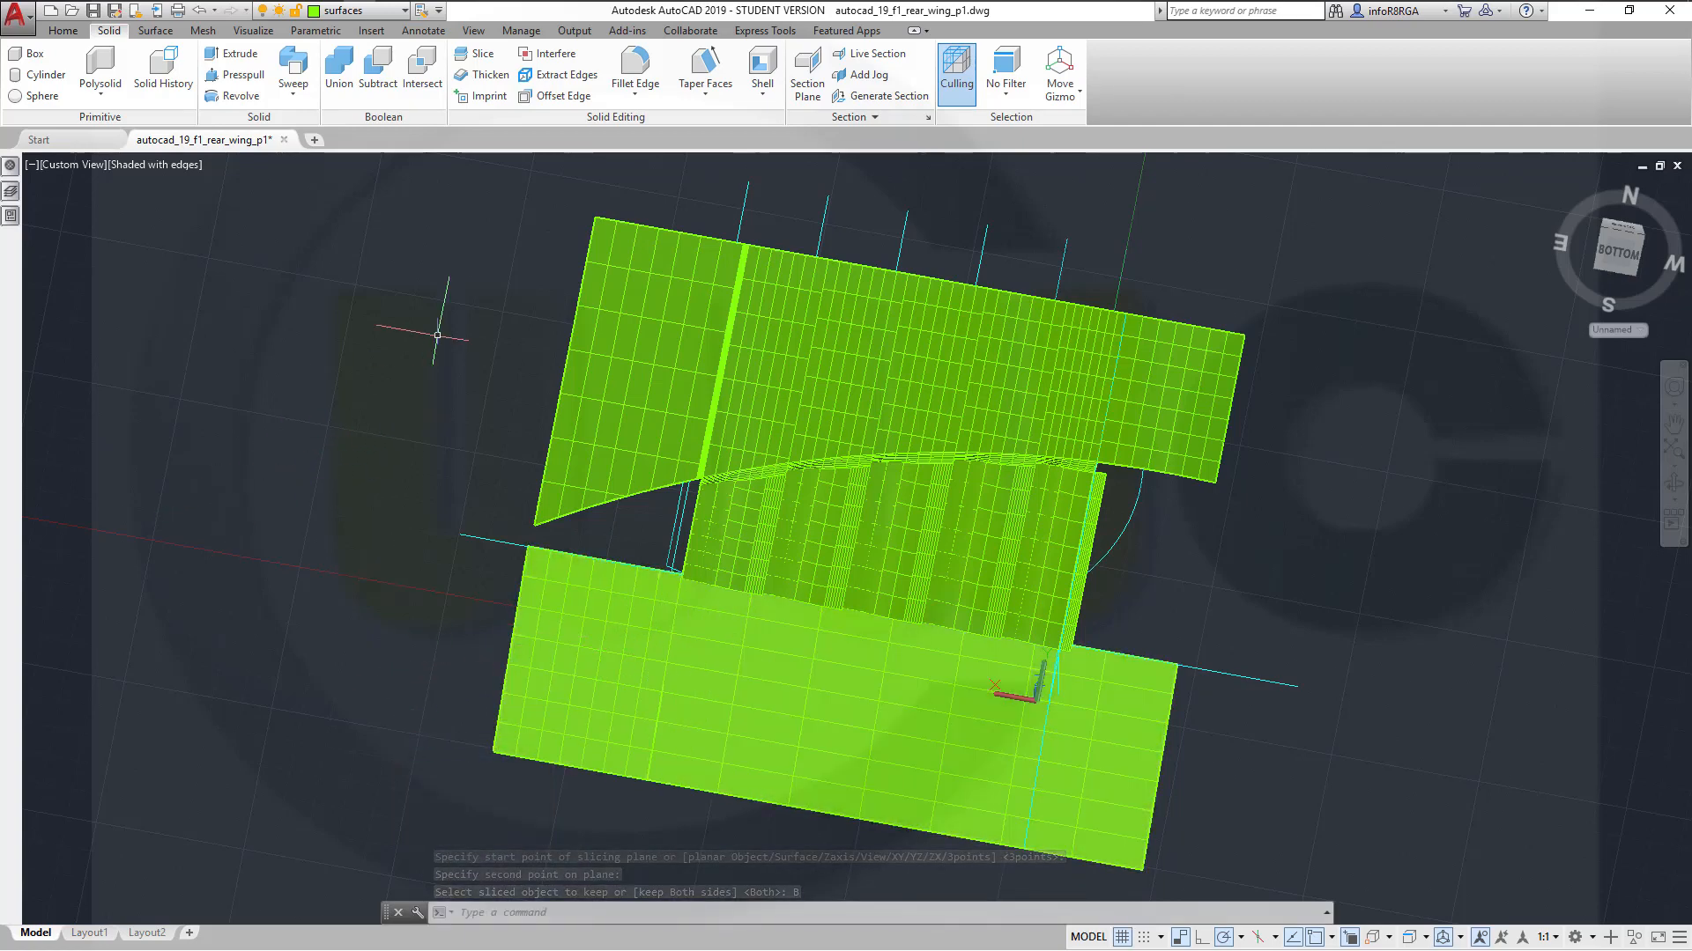
Slice the outer piece of the lower surface along the outer construction line to form a narrow strip, keeping both sides
left_click(472, 55)
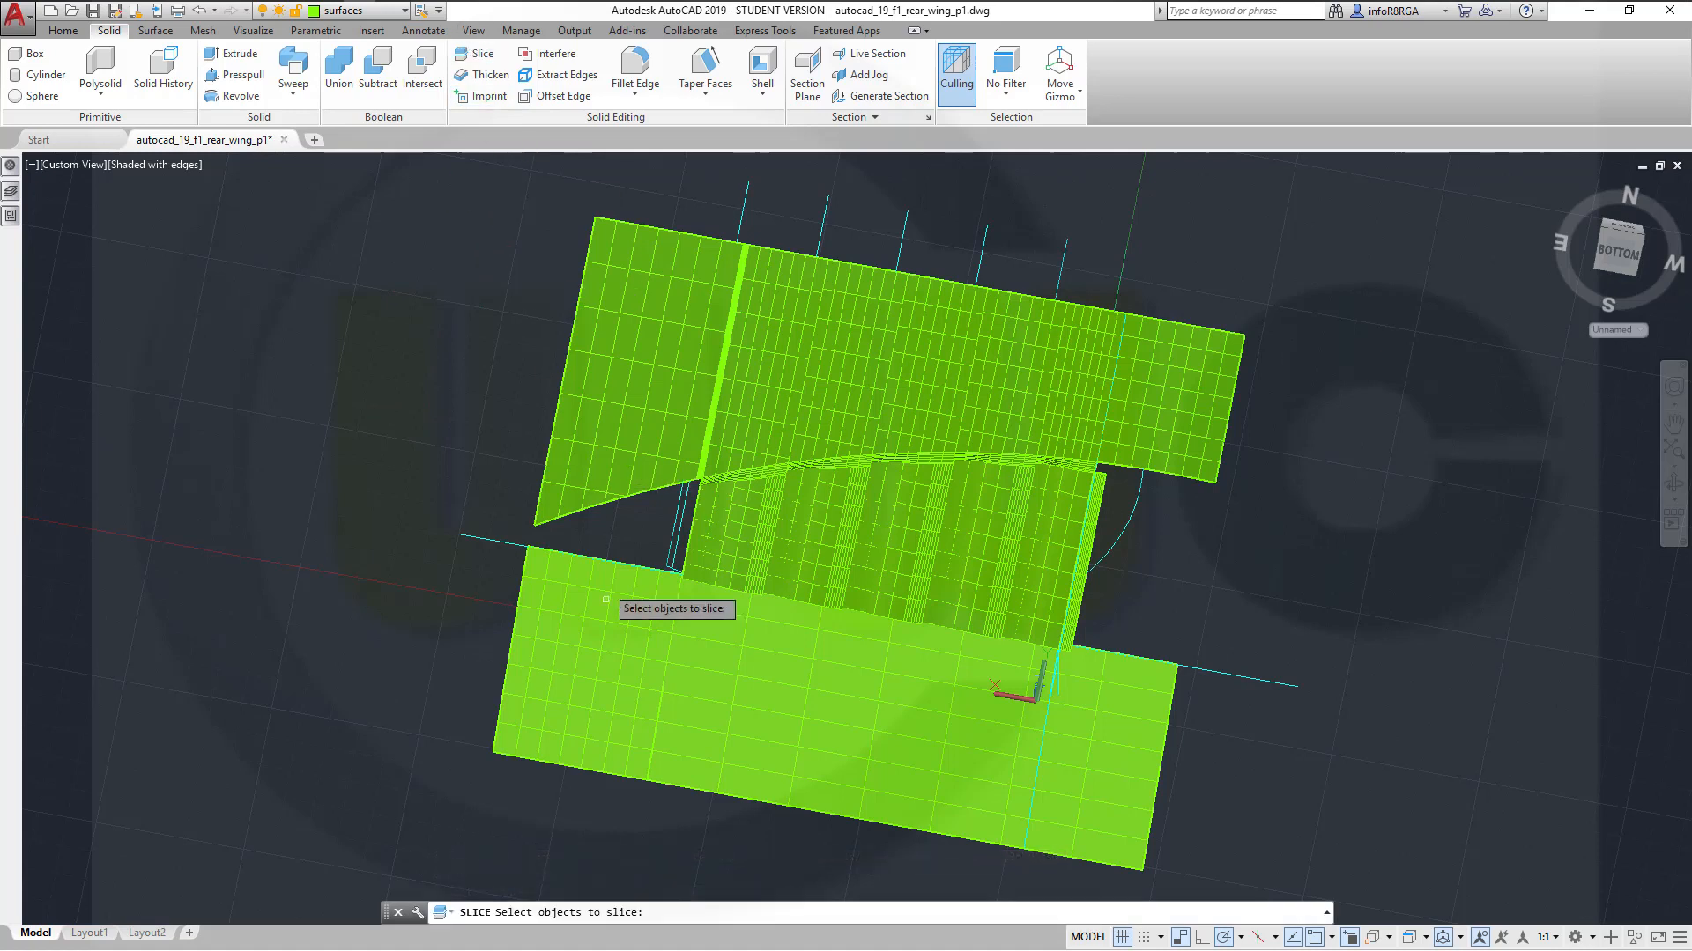
left_click(621, 652)
key("Return")
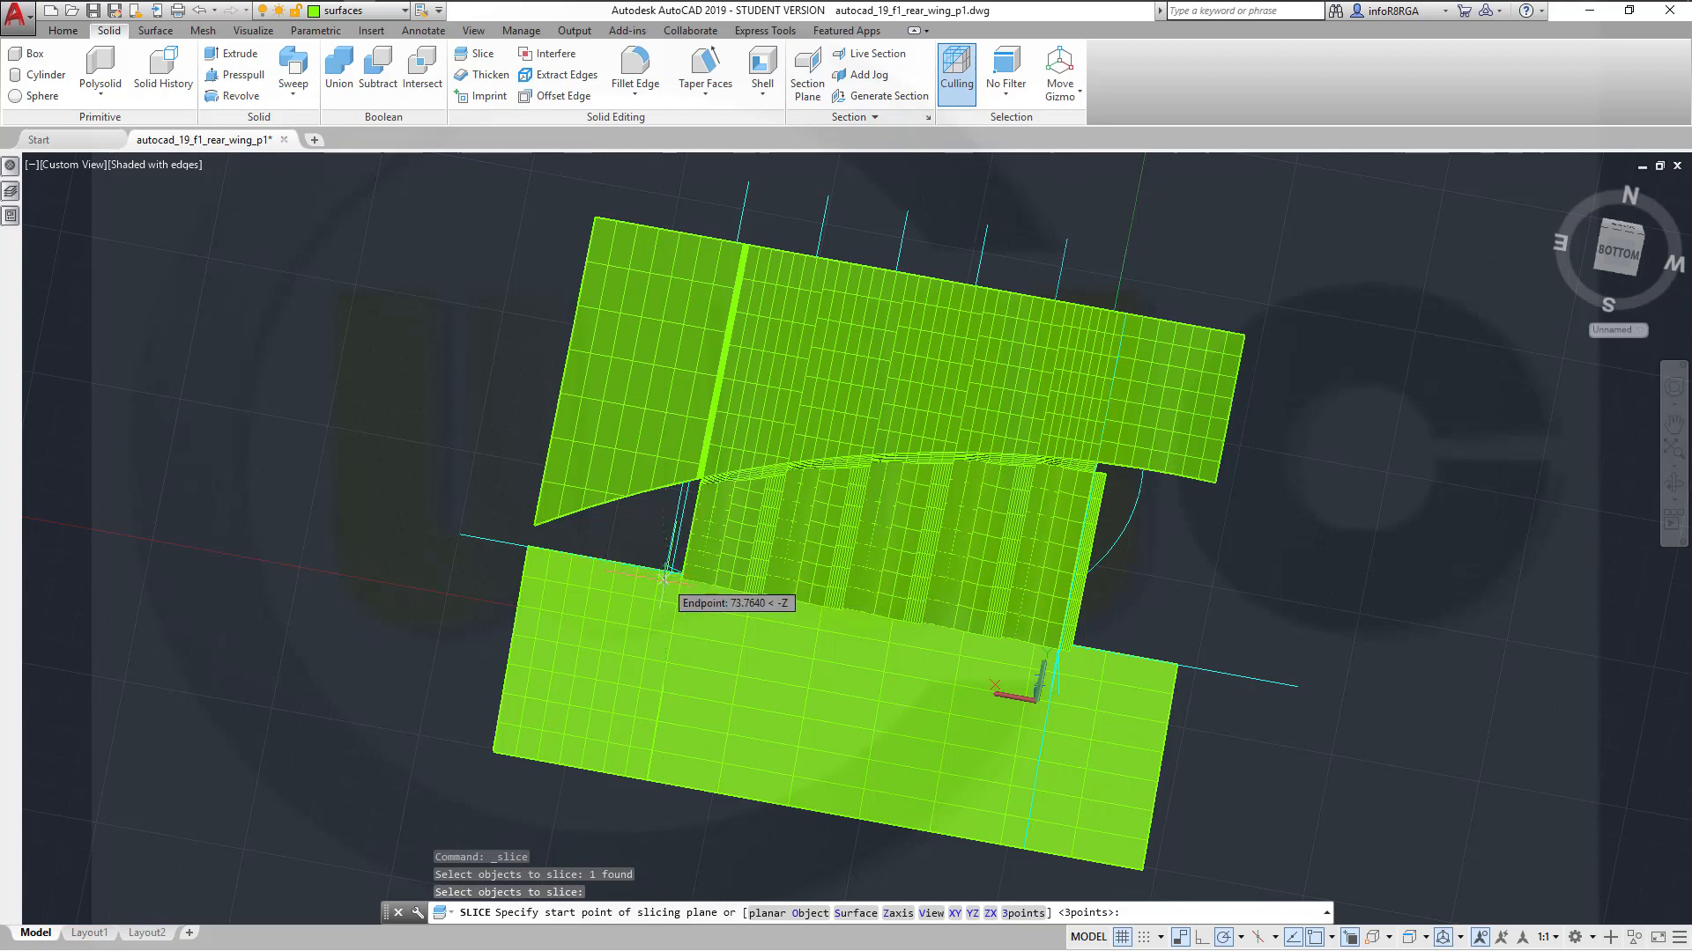
left_click(612, 835)
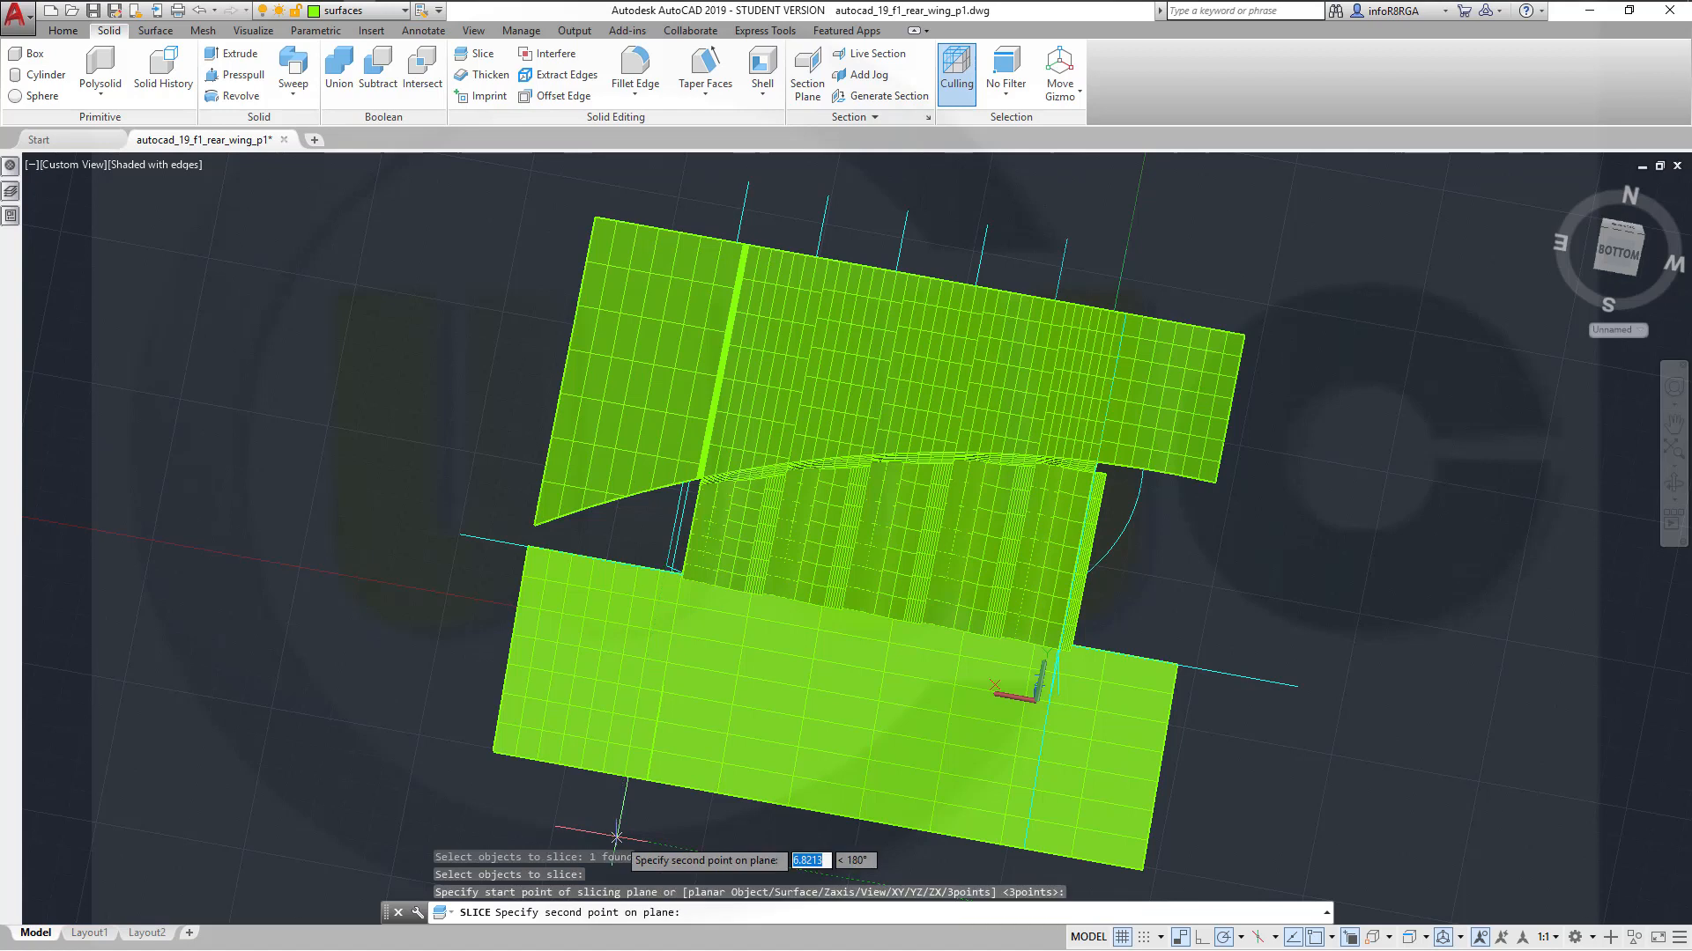
left_click(740, 196)
right_click(769, 214)
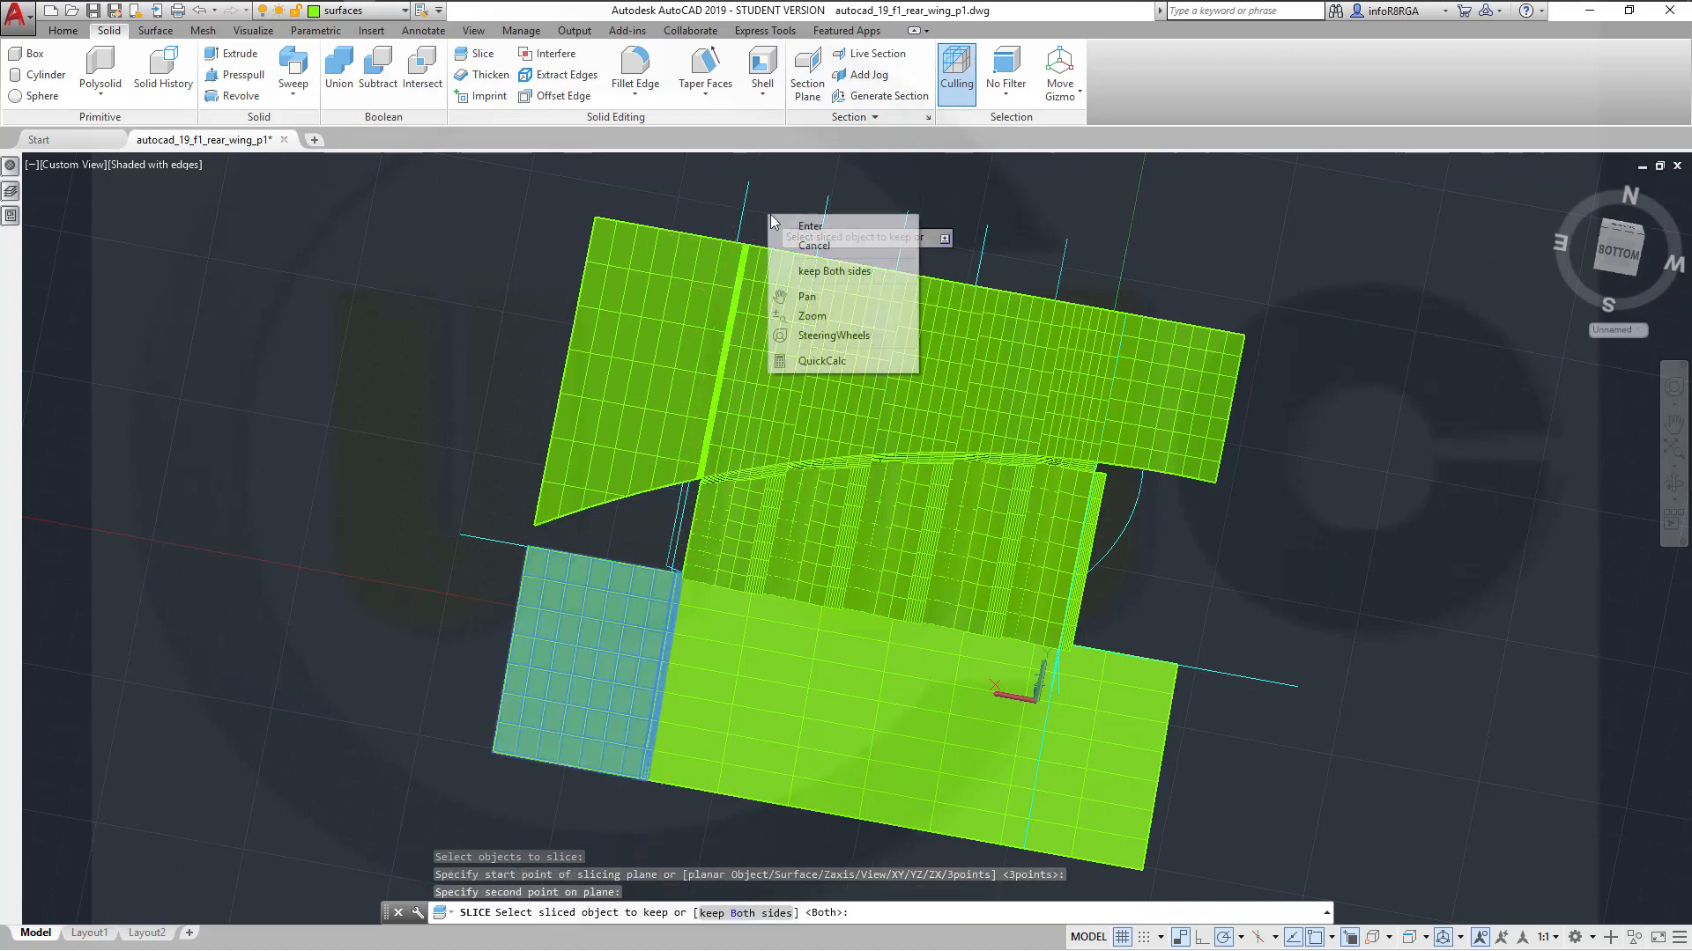
left_click(848, 271)
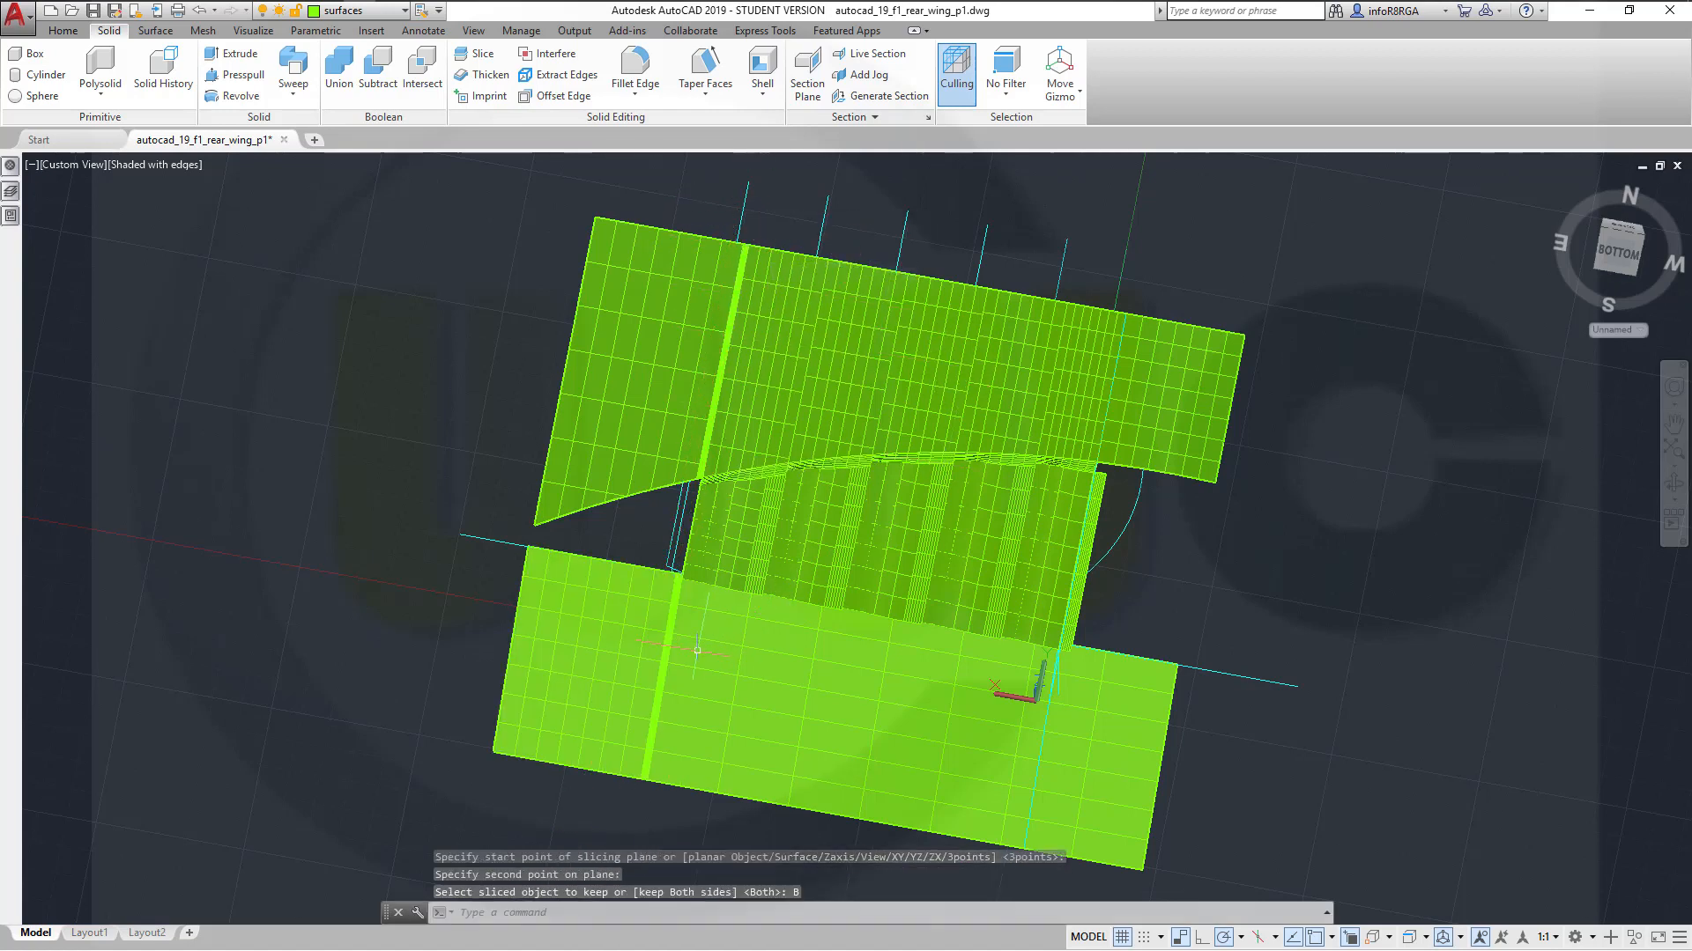
Move the outer end pieces of the upper and lower surfaces to layer 0
scroll(655, 636, "up", 2)
scroll(623, 388, "down", 2)
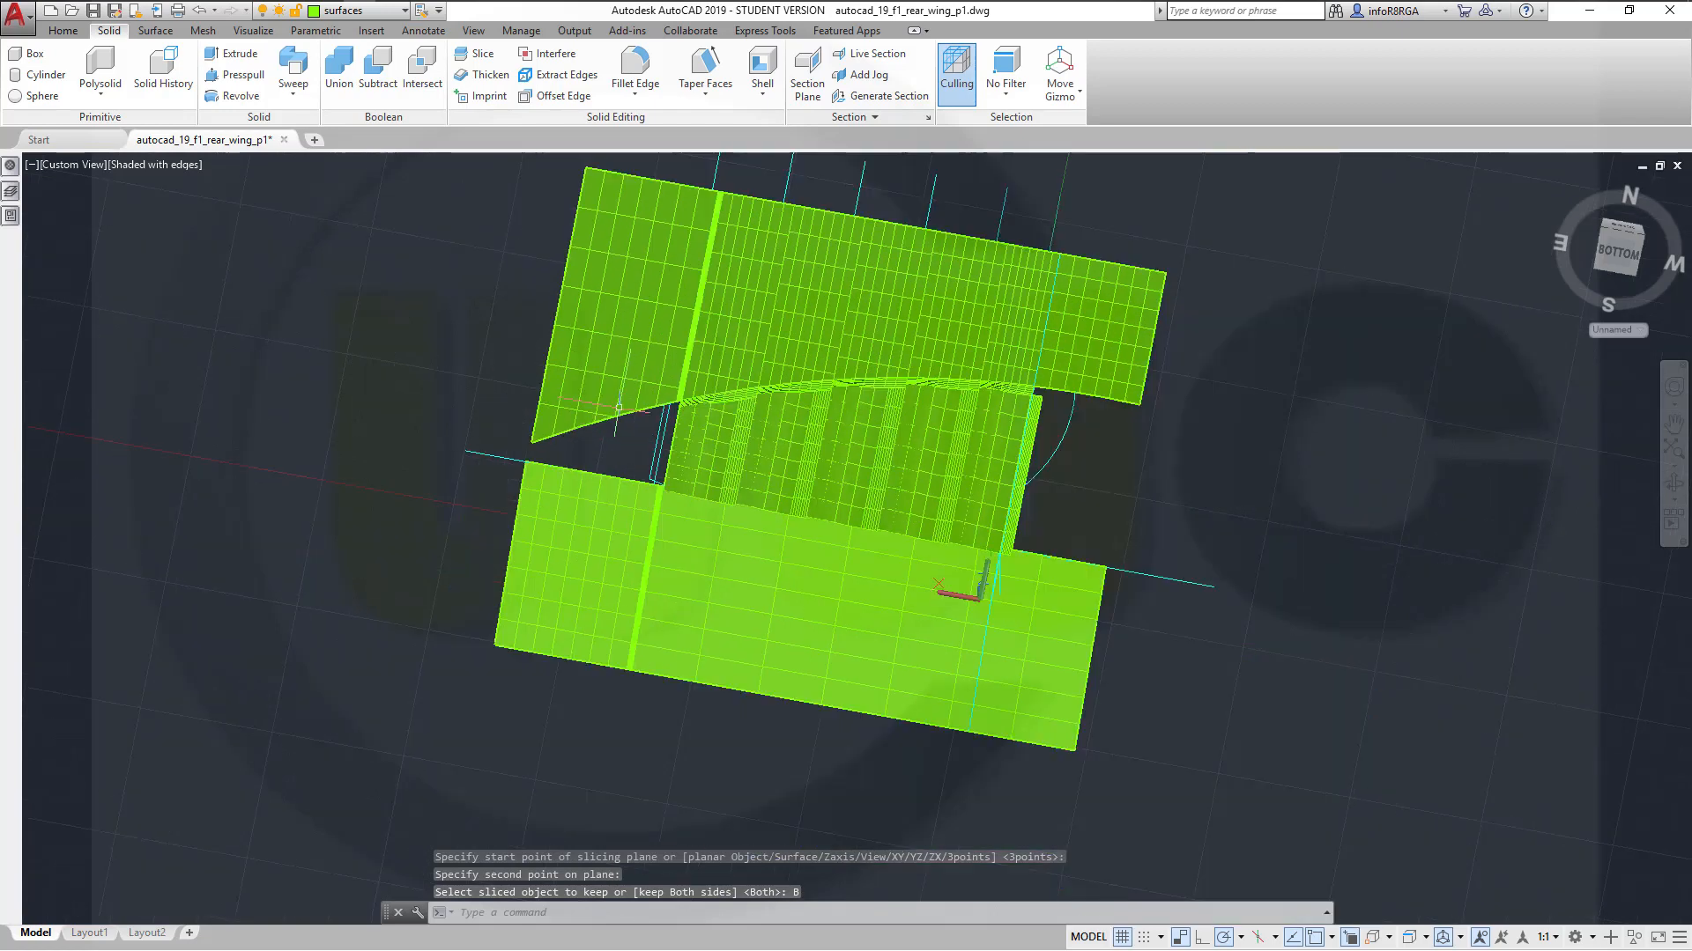
left_click(608, 531)
left_click(619, 370)
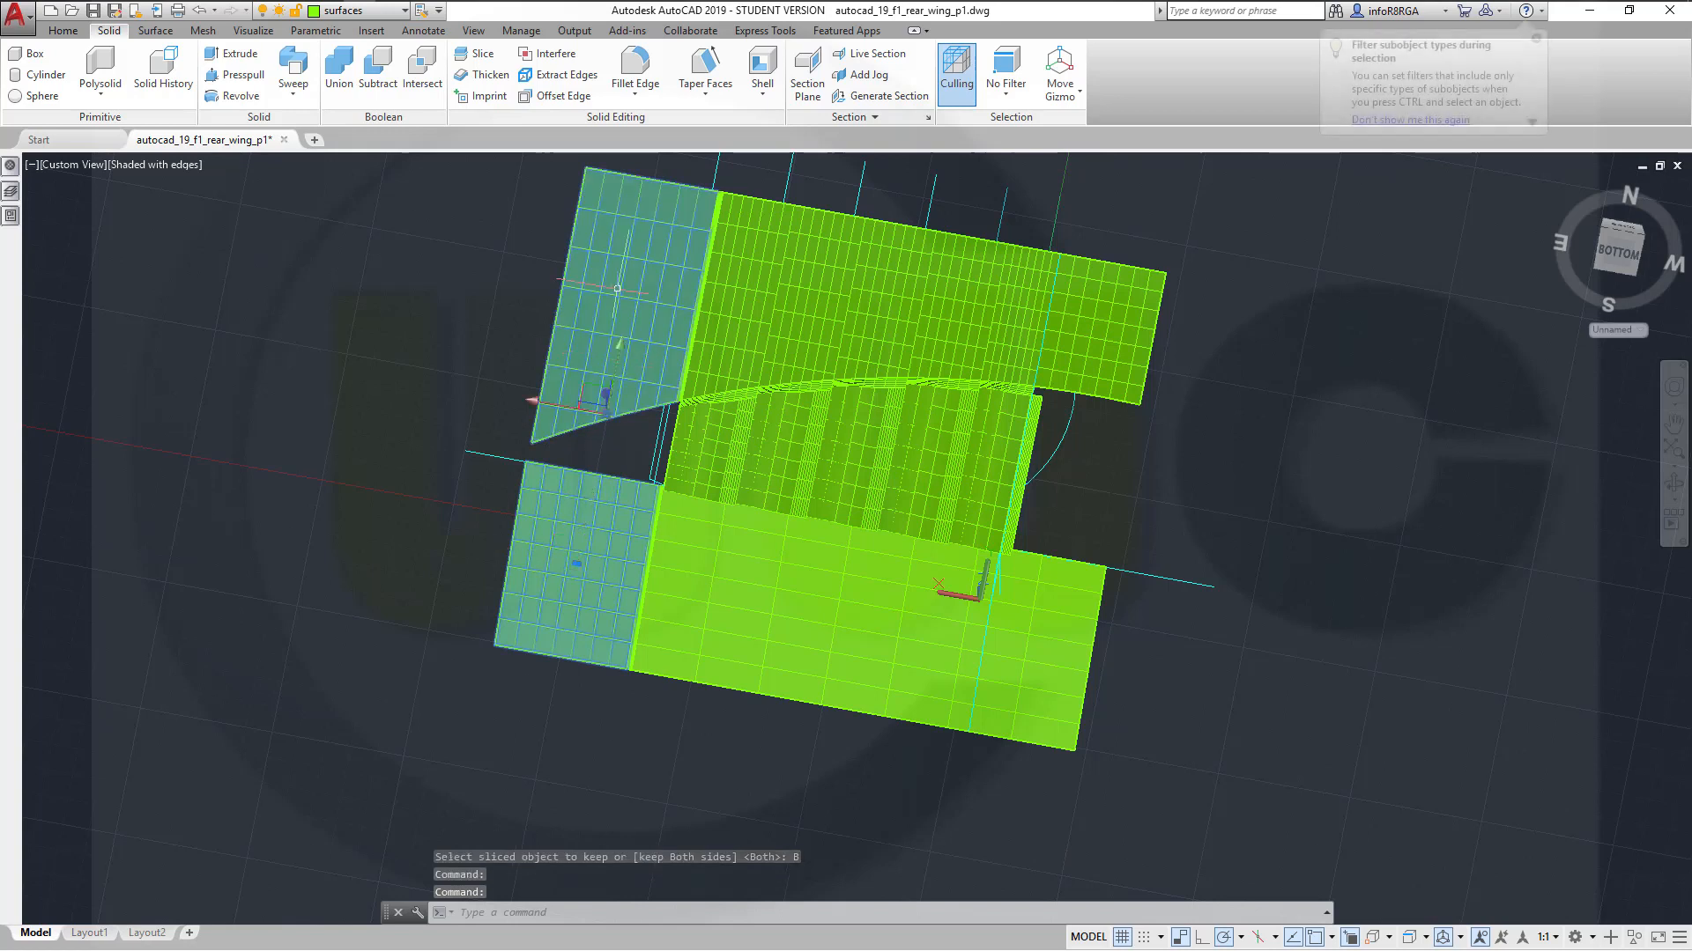
left_click(401, 12)
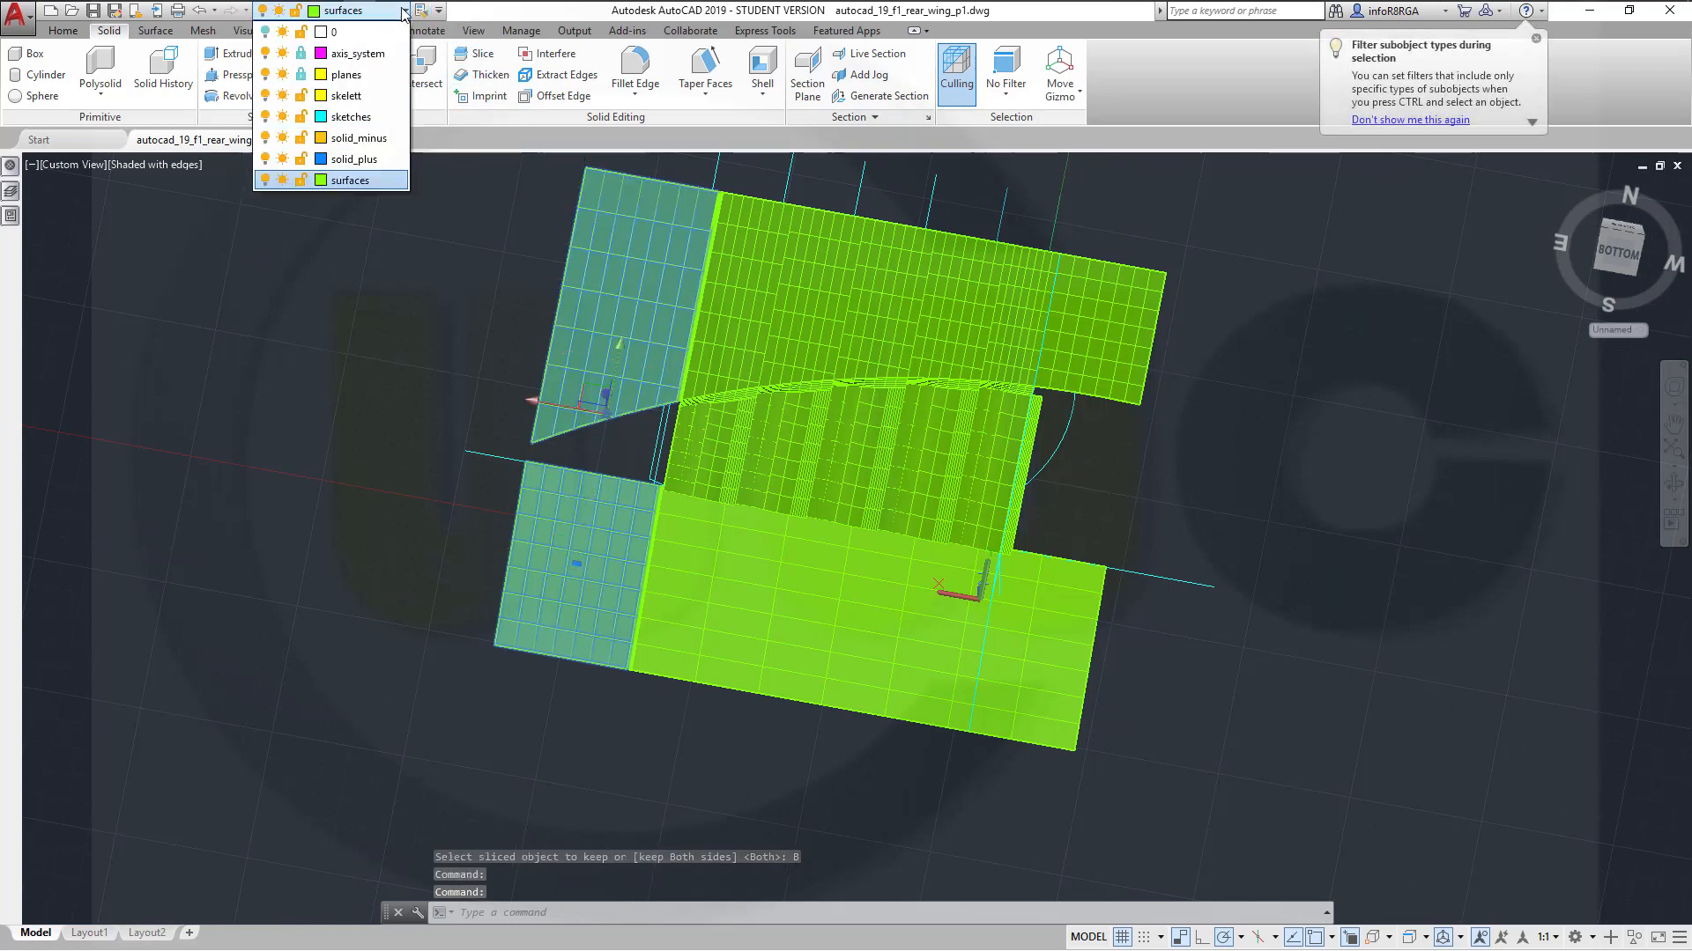
left_click(394, 33)
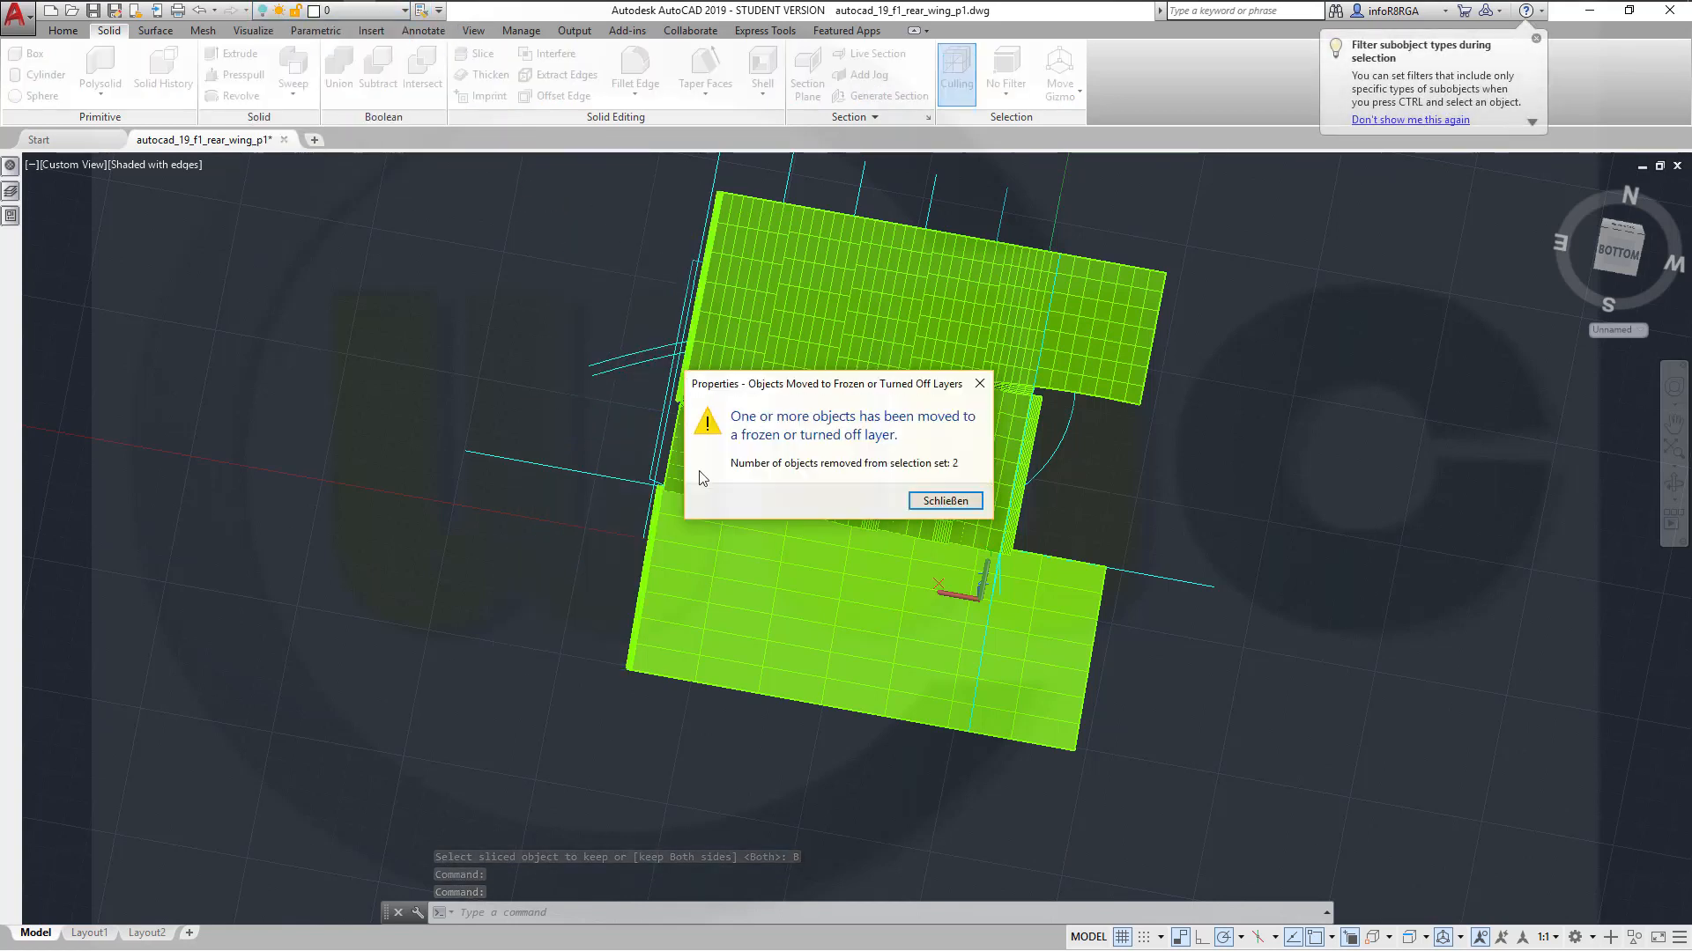
left_click(942, 501)
scroll(634, 431, "up", 3)
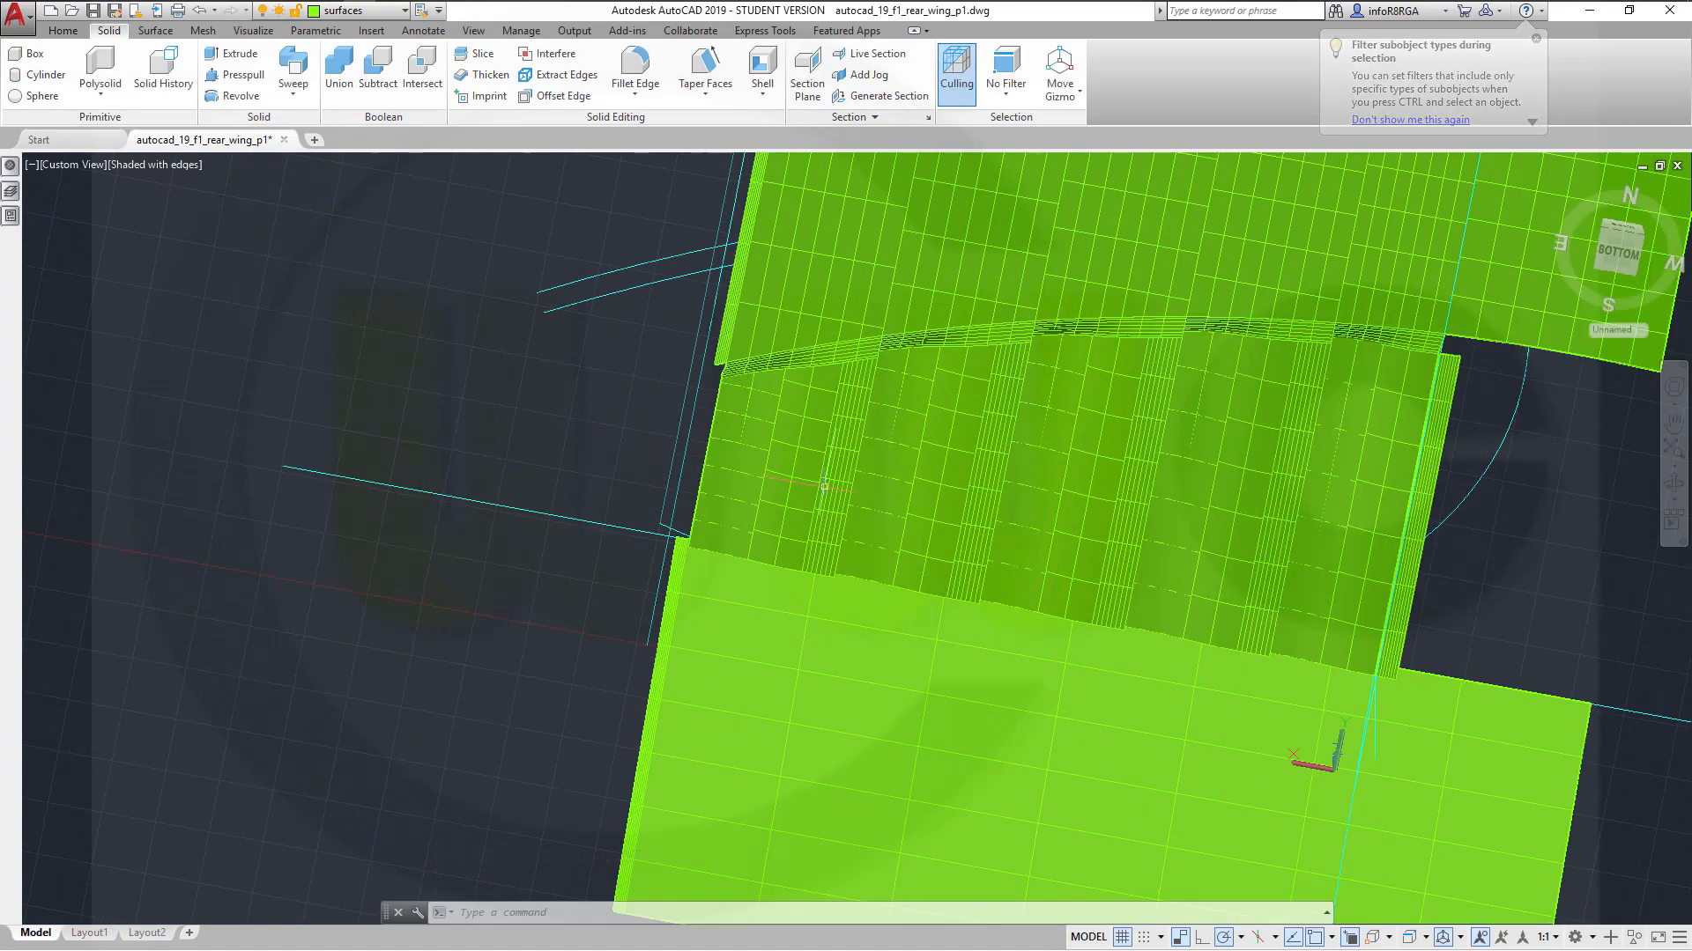
mouse_move(812, 477)
middle_mouse_down("shift")
mouse_move(806, 394)
mouse_move(809, 451)
middle_mouse_up("shift")
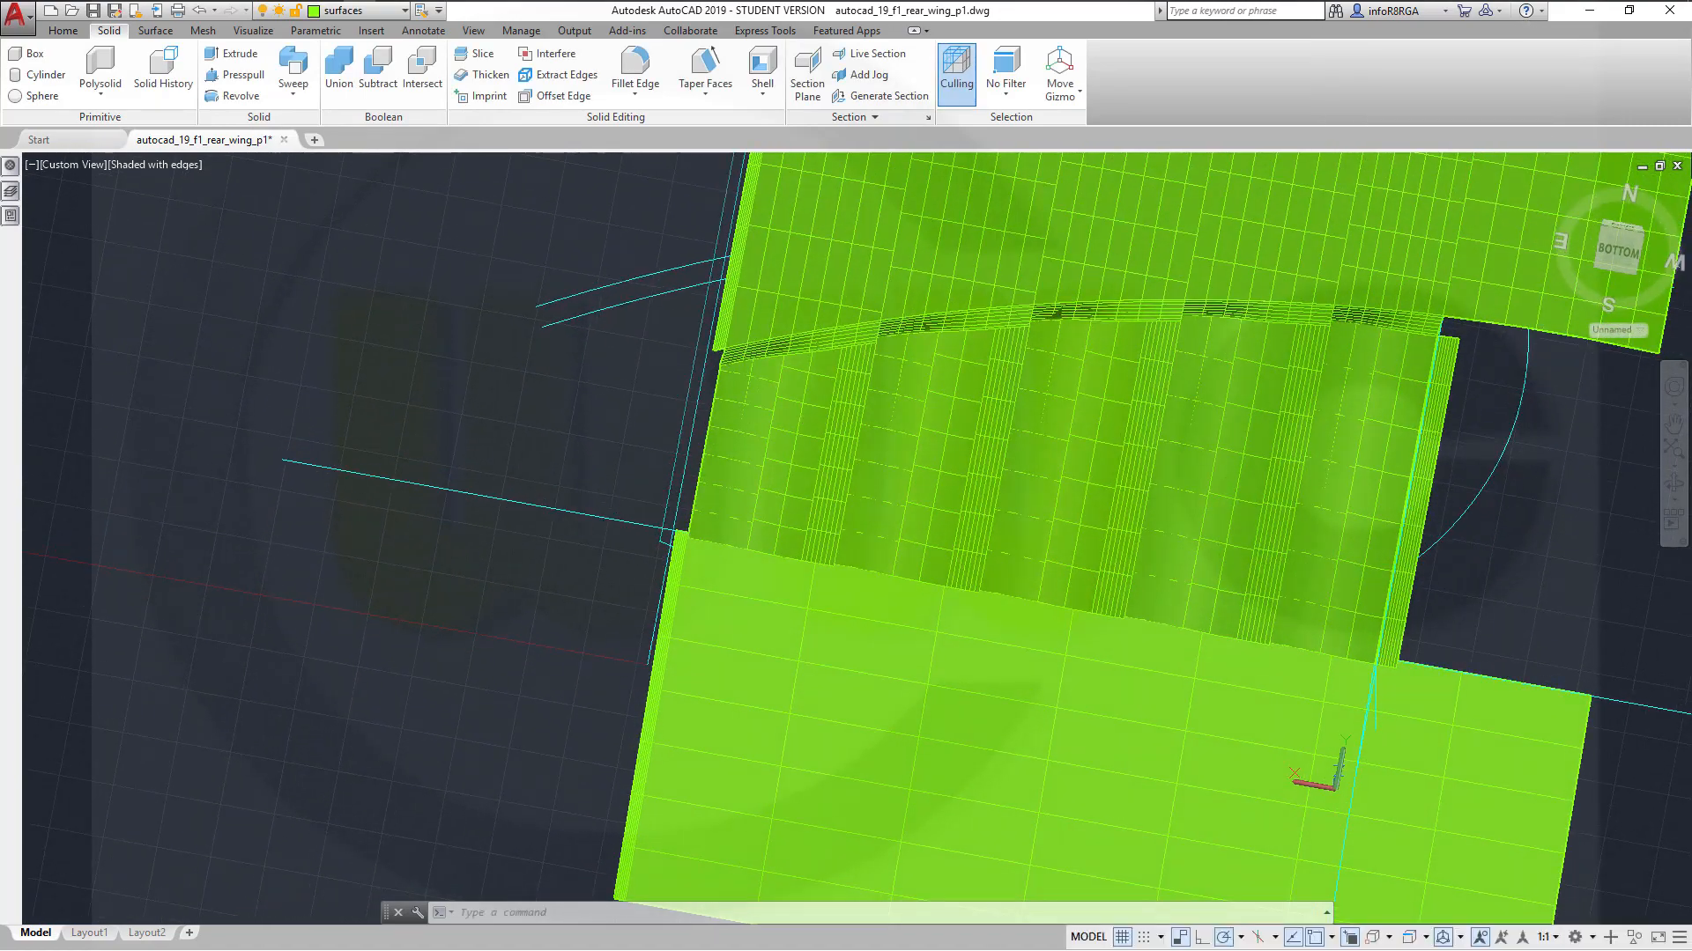
left_click(157, 32)
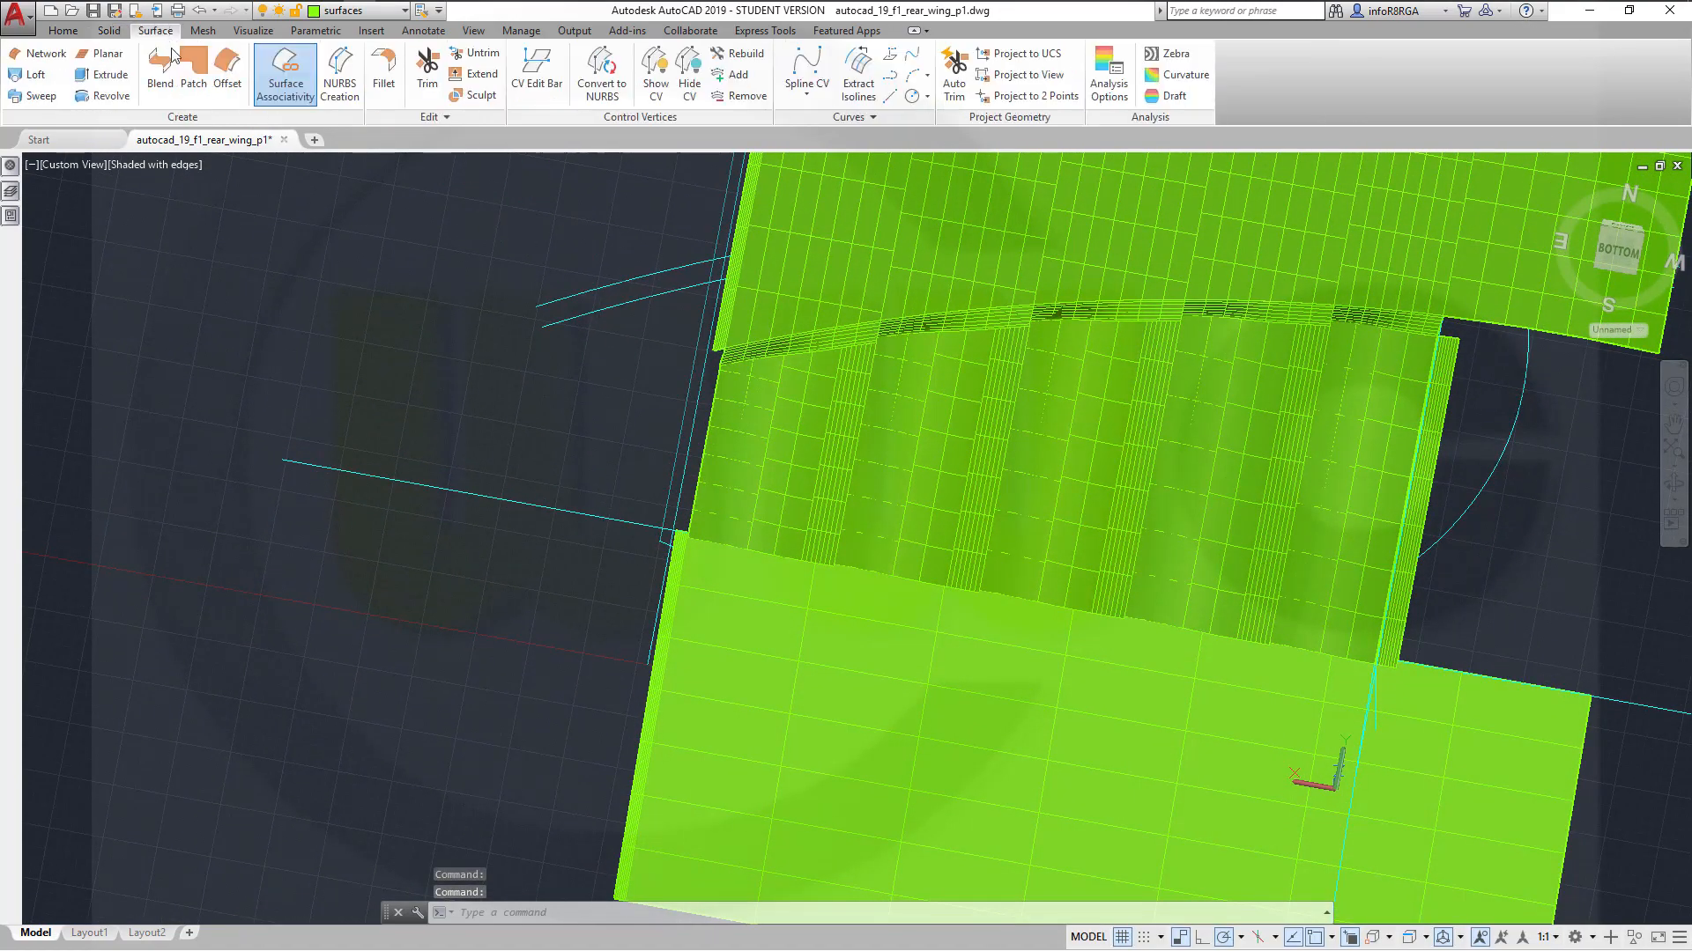
left_click(159, 77)
scroll(775, 407, "down", 3)
scroll(810, 416, "up", 5)
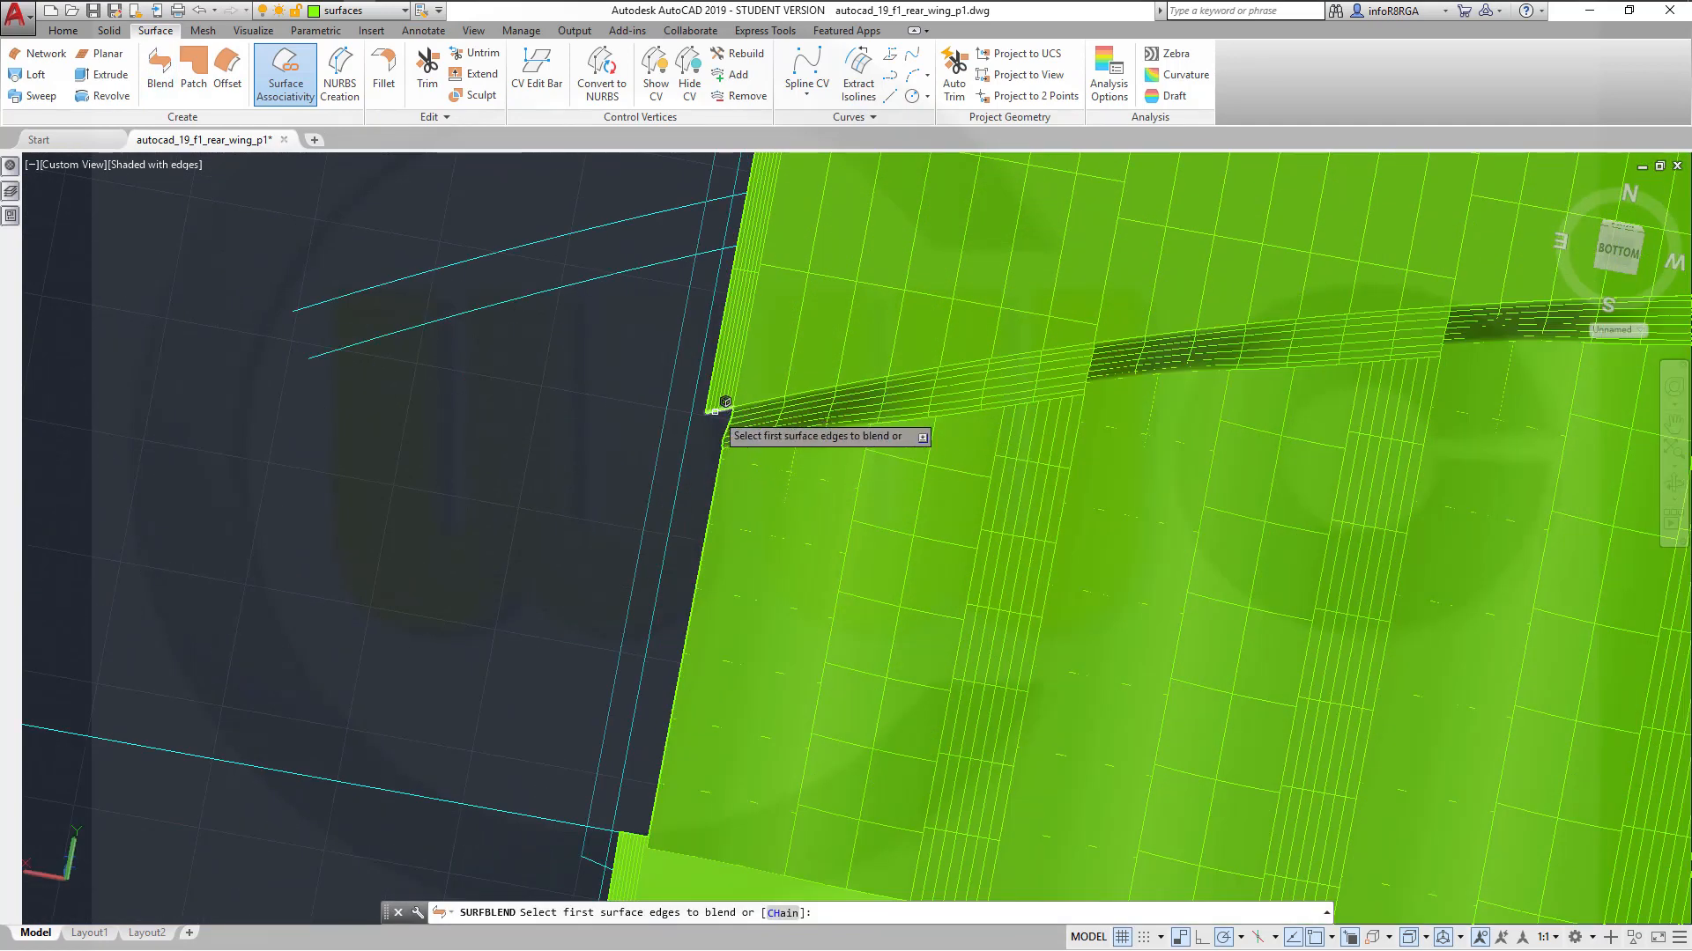
left_click(718, 412)
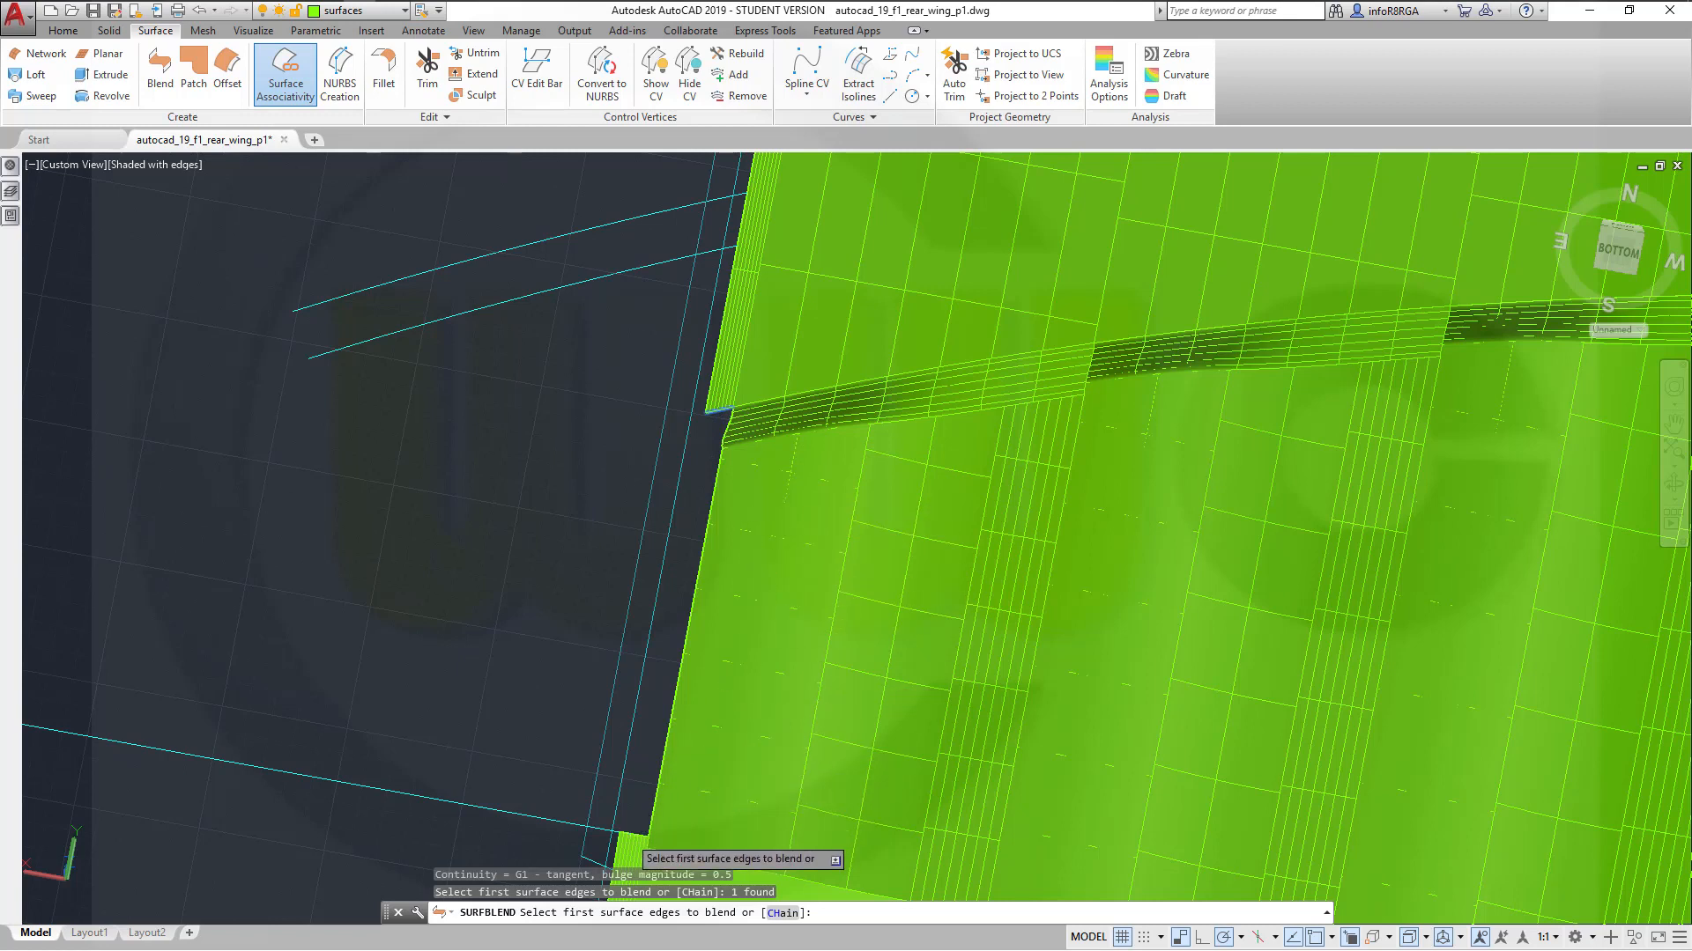
left_click(628, 835)
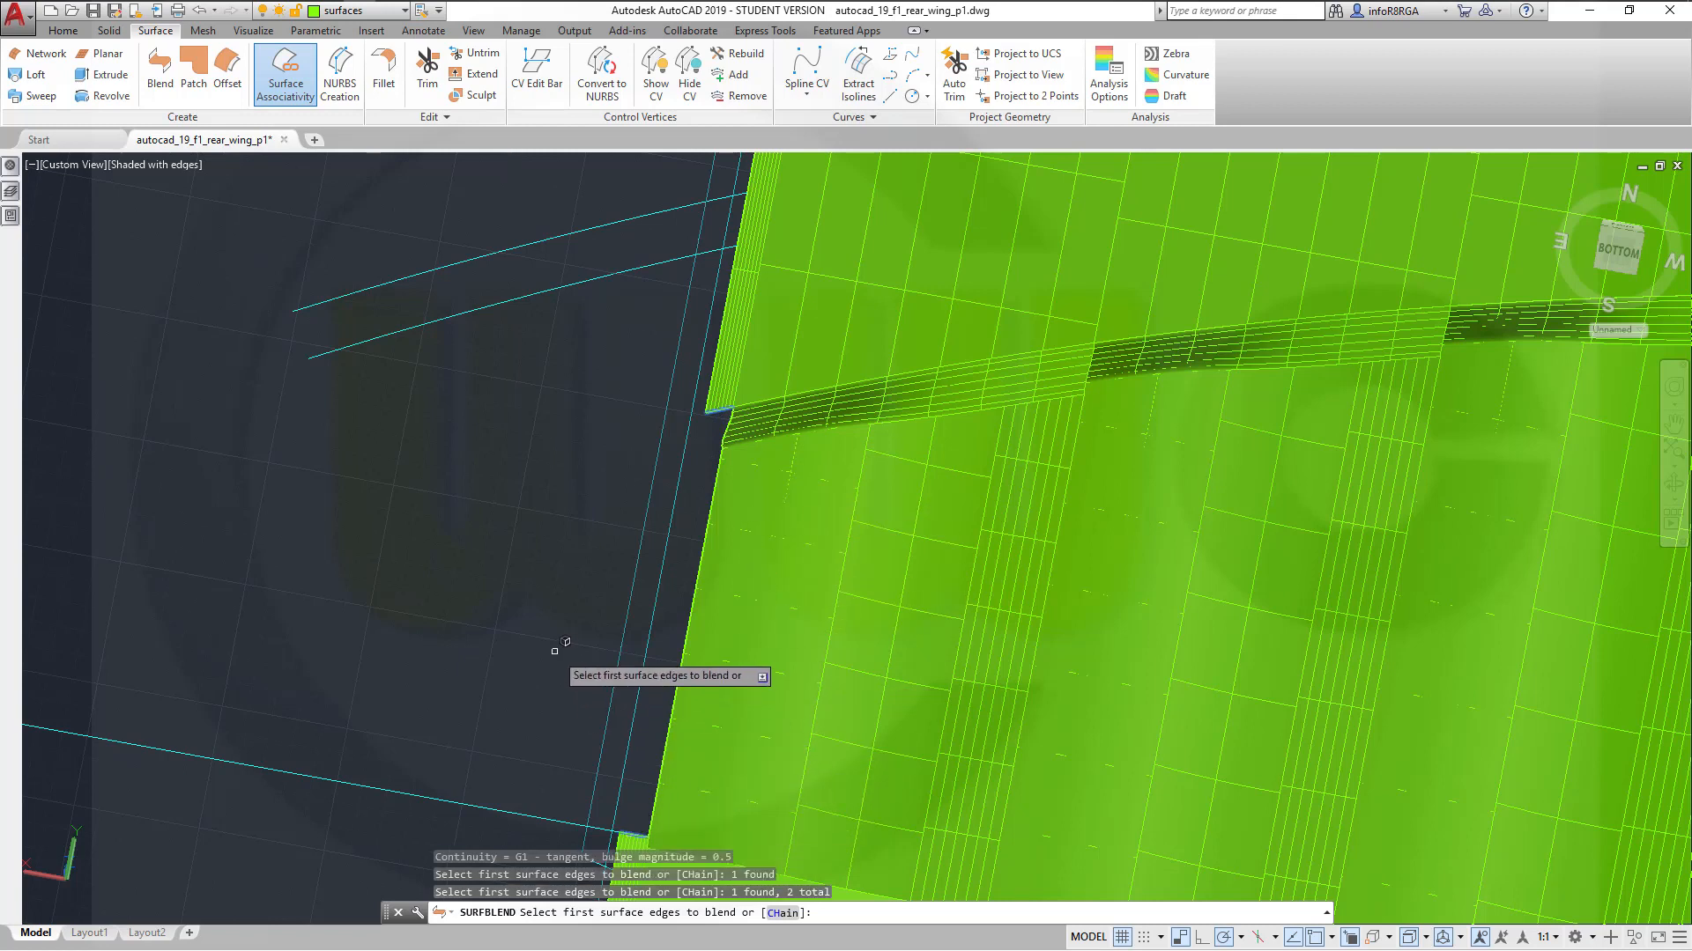
key("Escape")
Blend the lower edge of the narrow upper strip to the upper edge of the narrow lower strip with G1 continuity at both edges
left_click(151, 78)
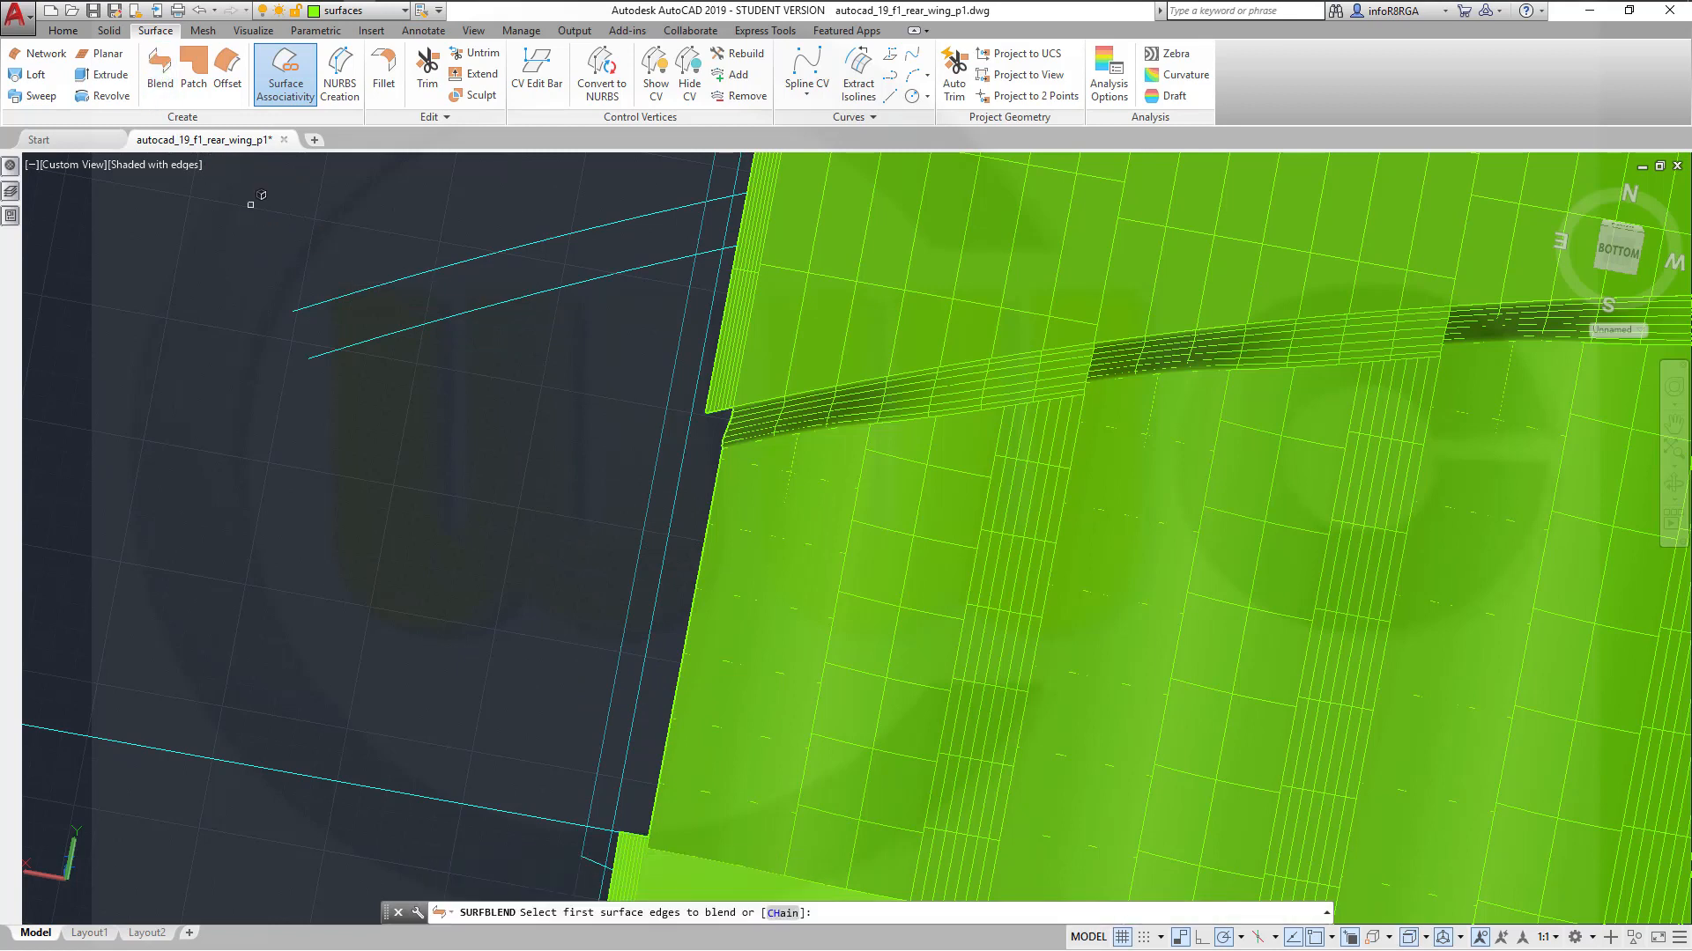
left_click(712, 411)
right_click(581, 432)
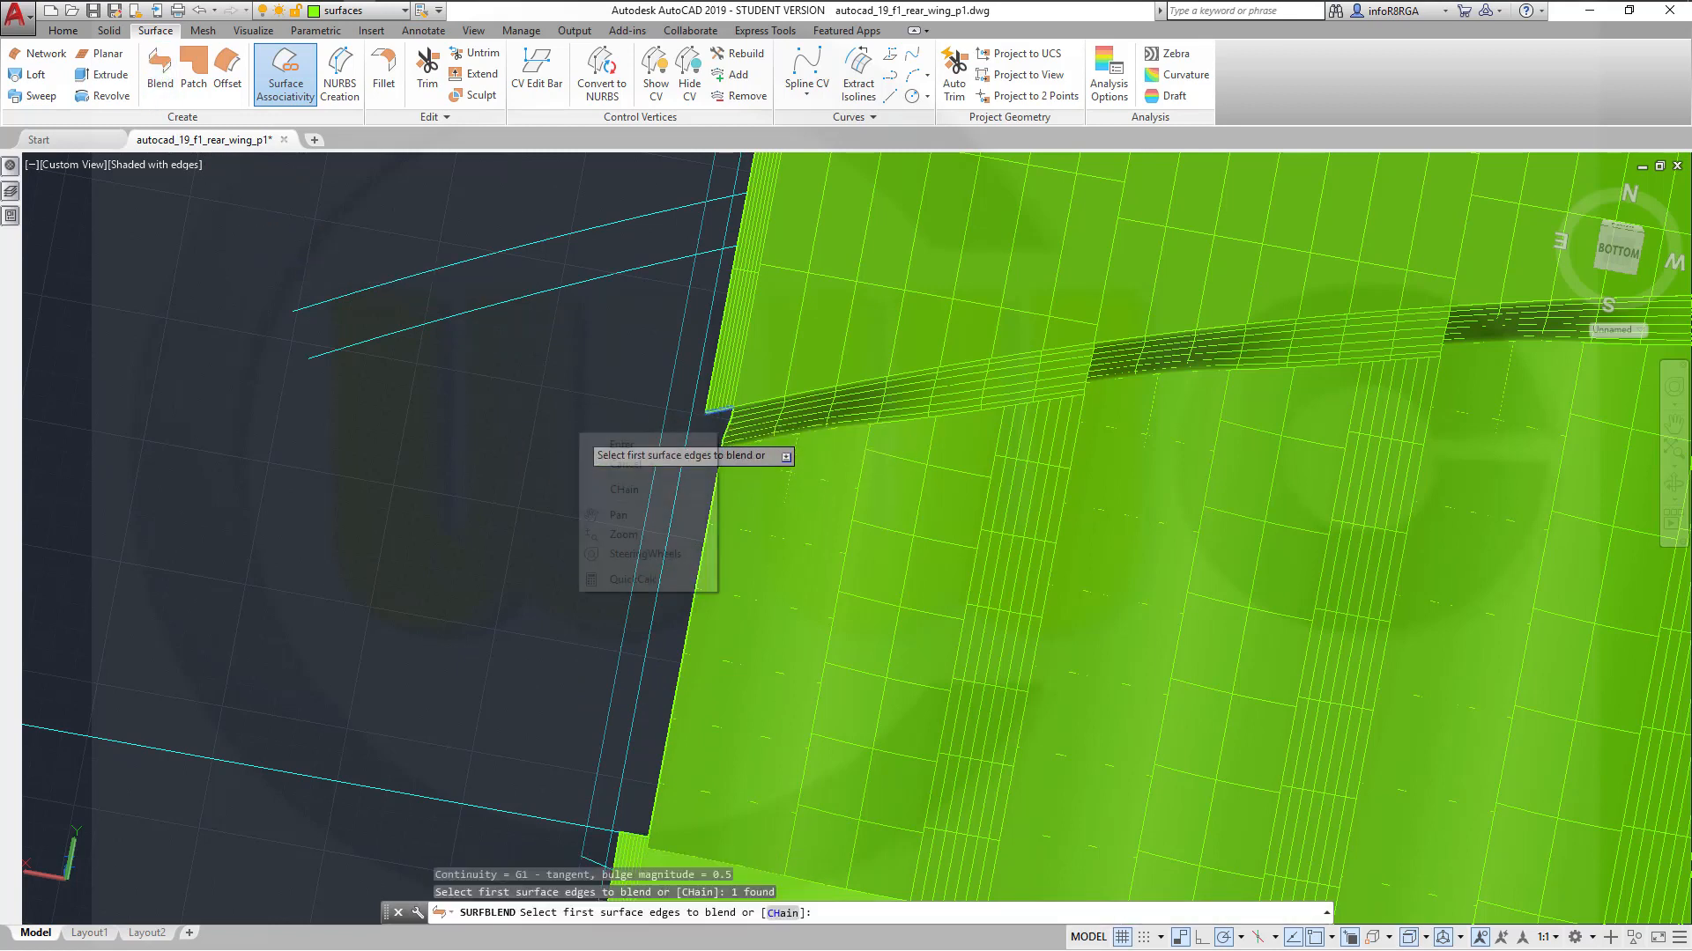
left_click(638, 452)
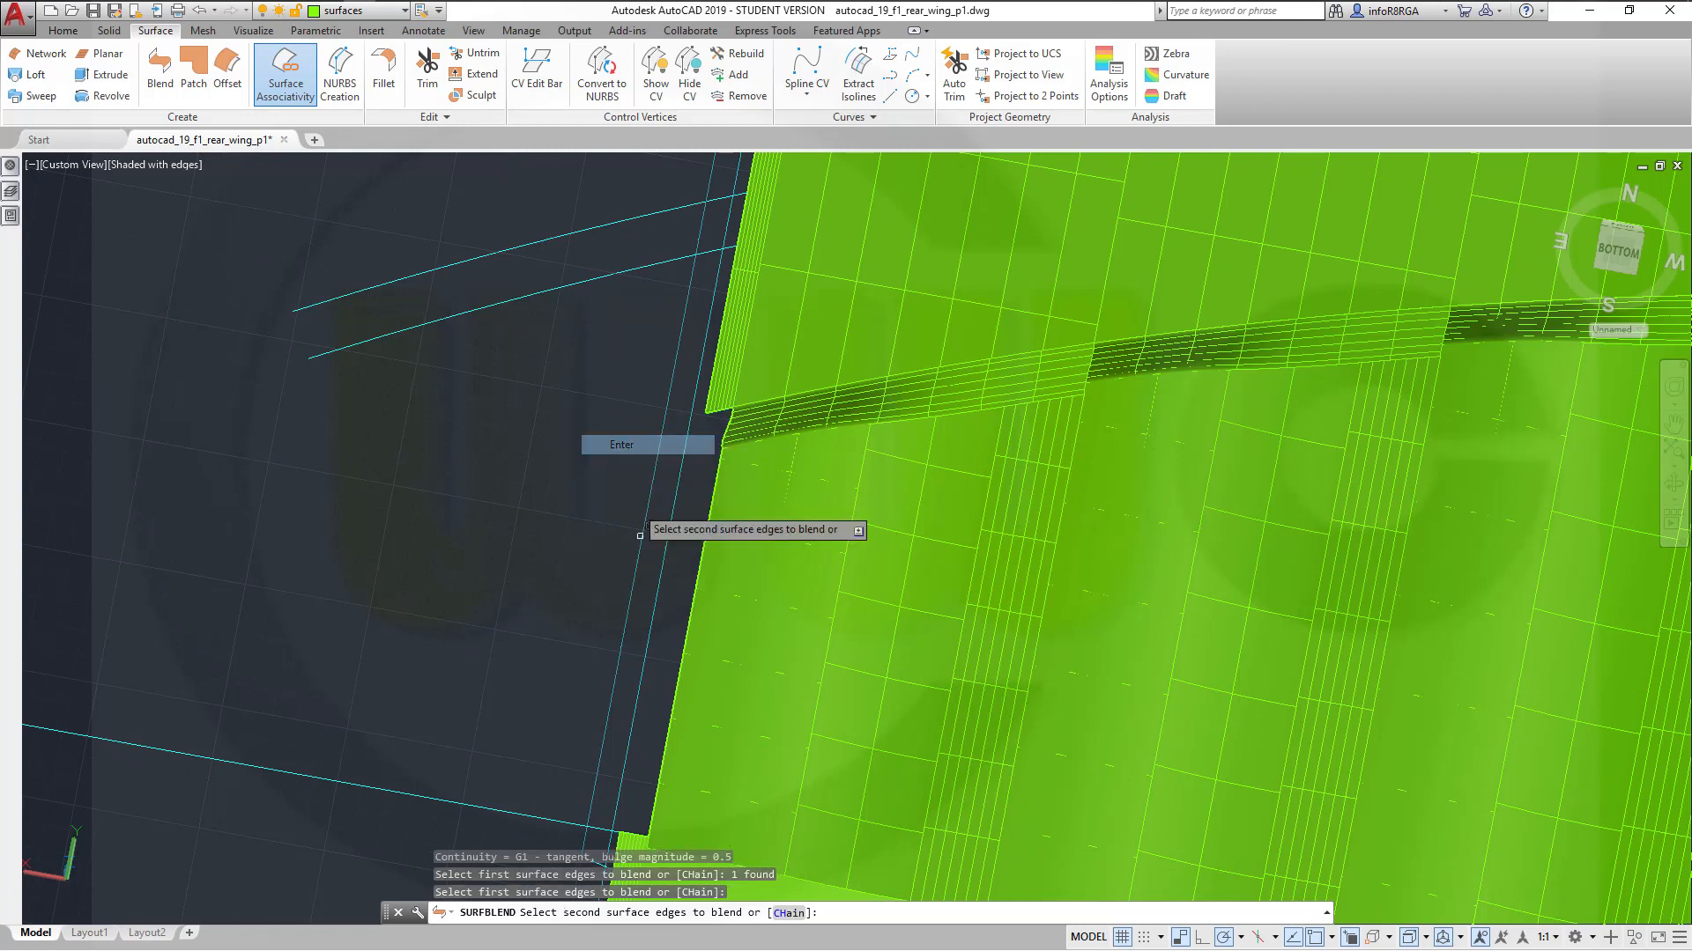
left_click(627, 831)
right_click(540, 642)
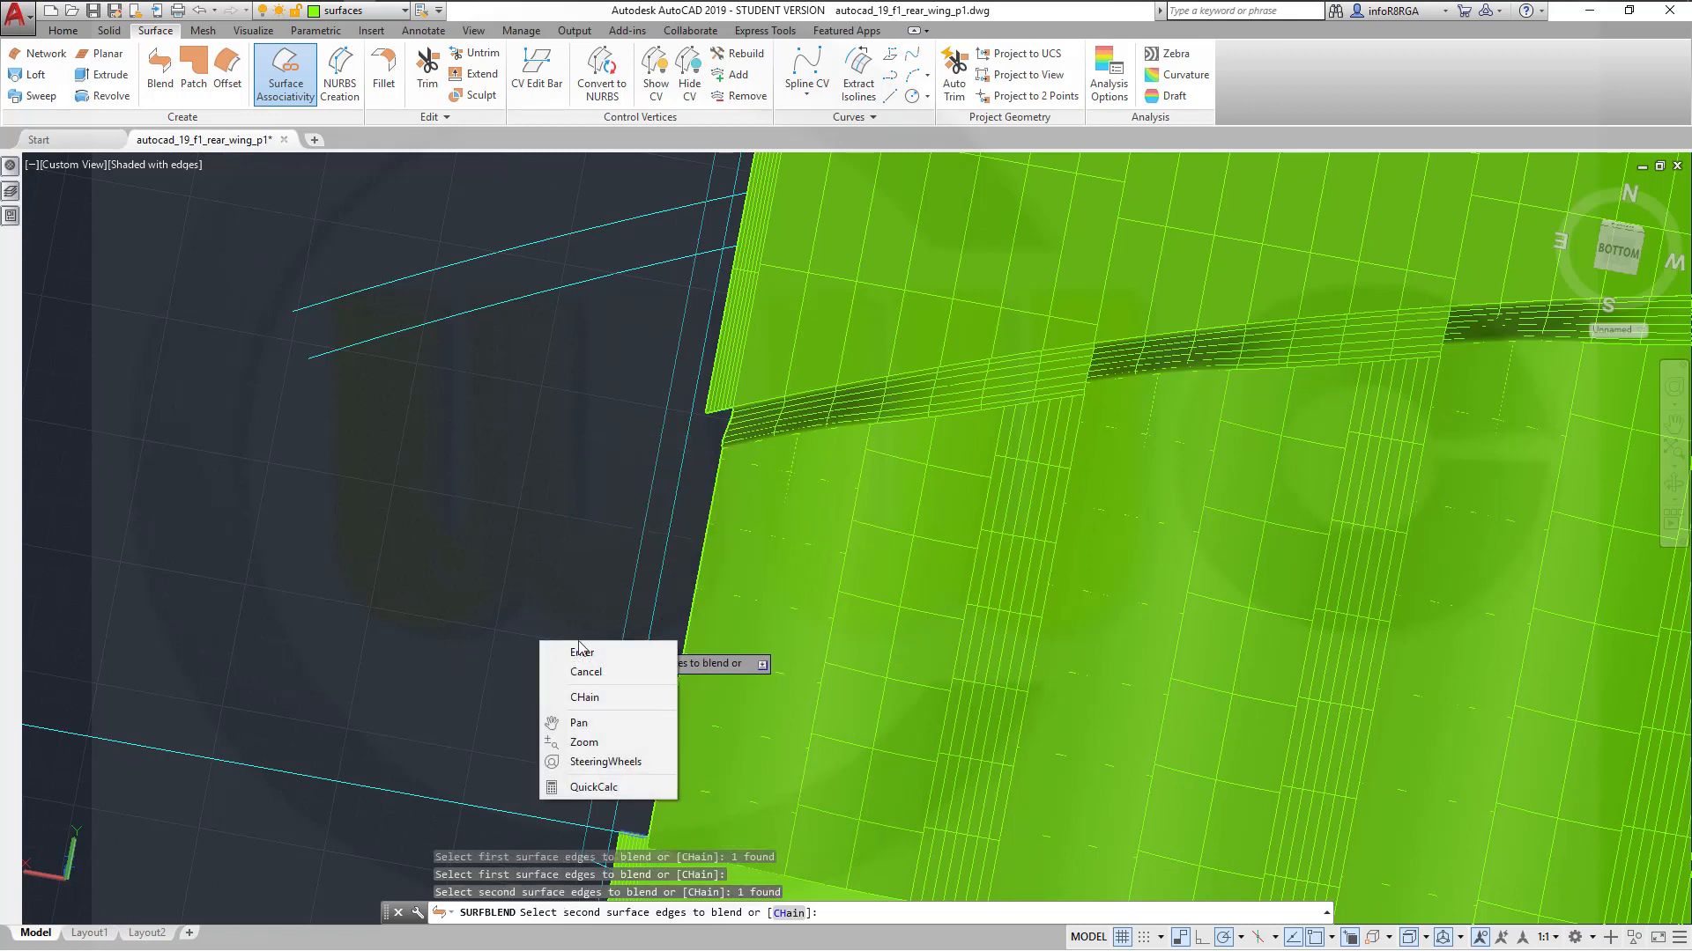
left_click(583, 653)
left_click(652, 696)
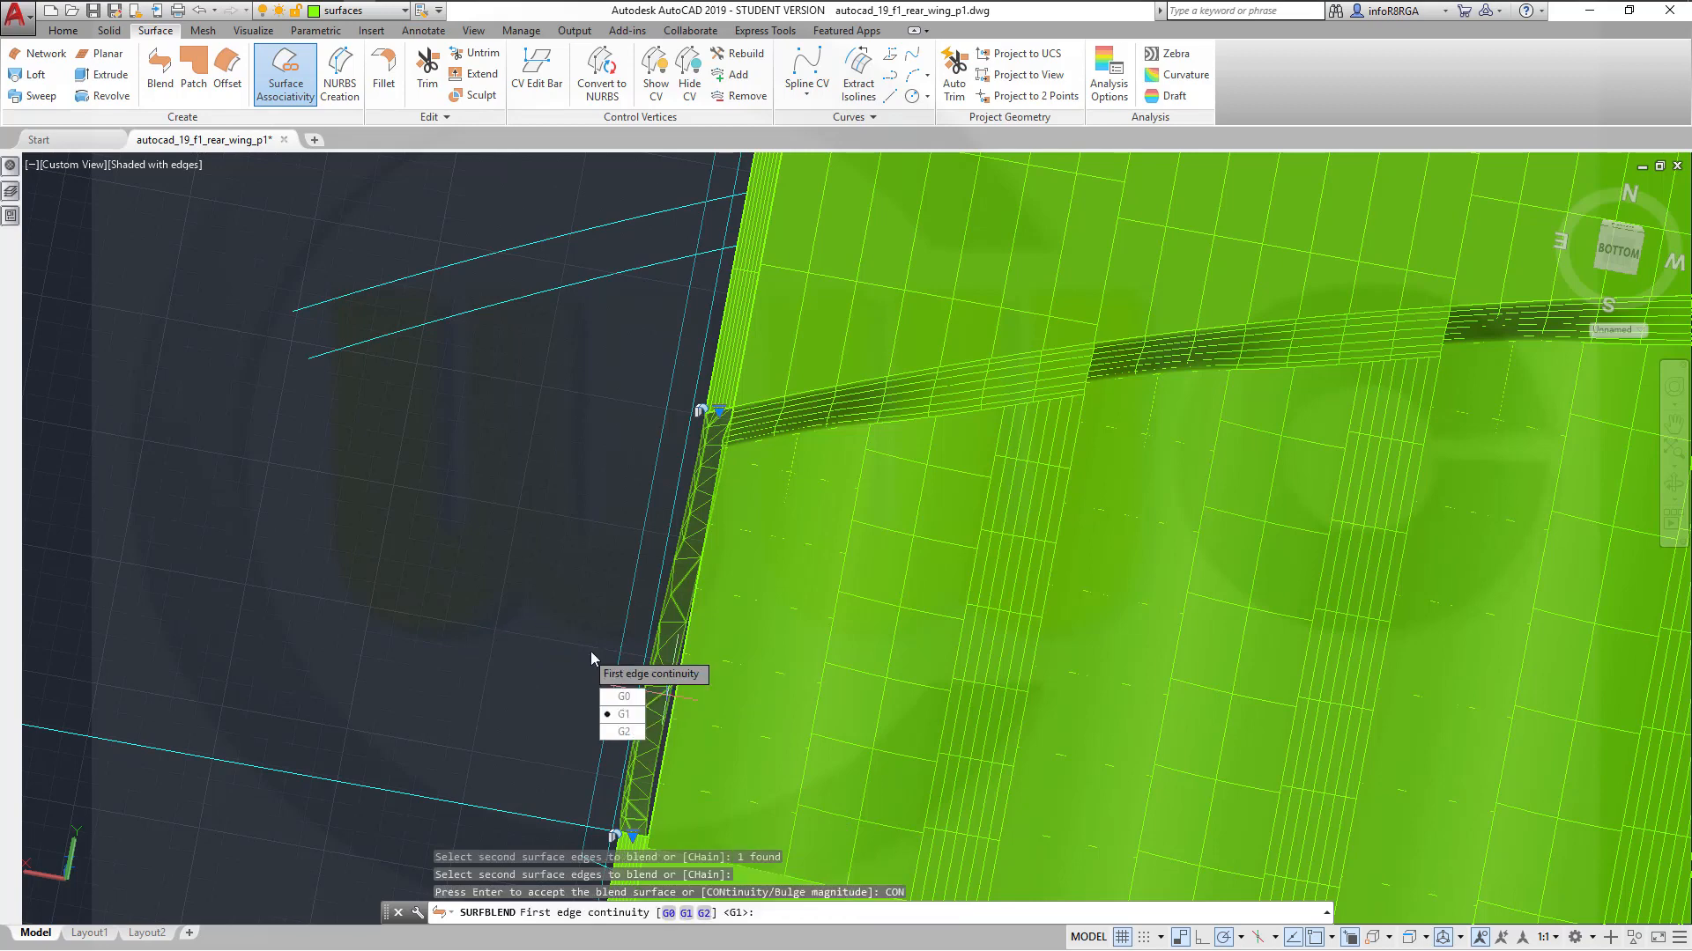
left_click(623, 715)
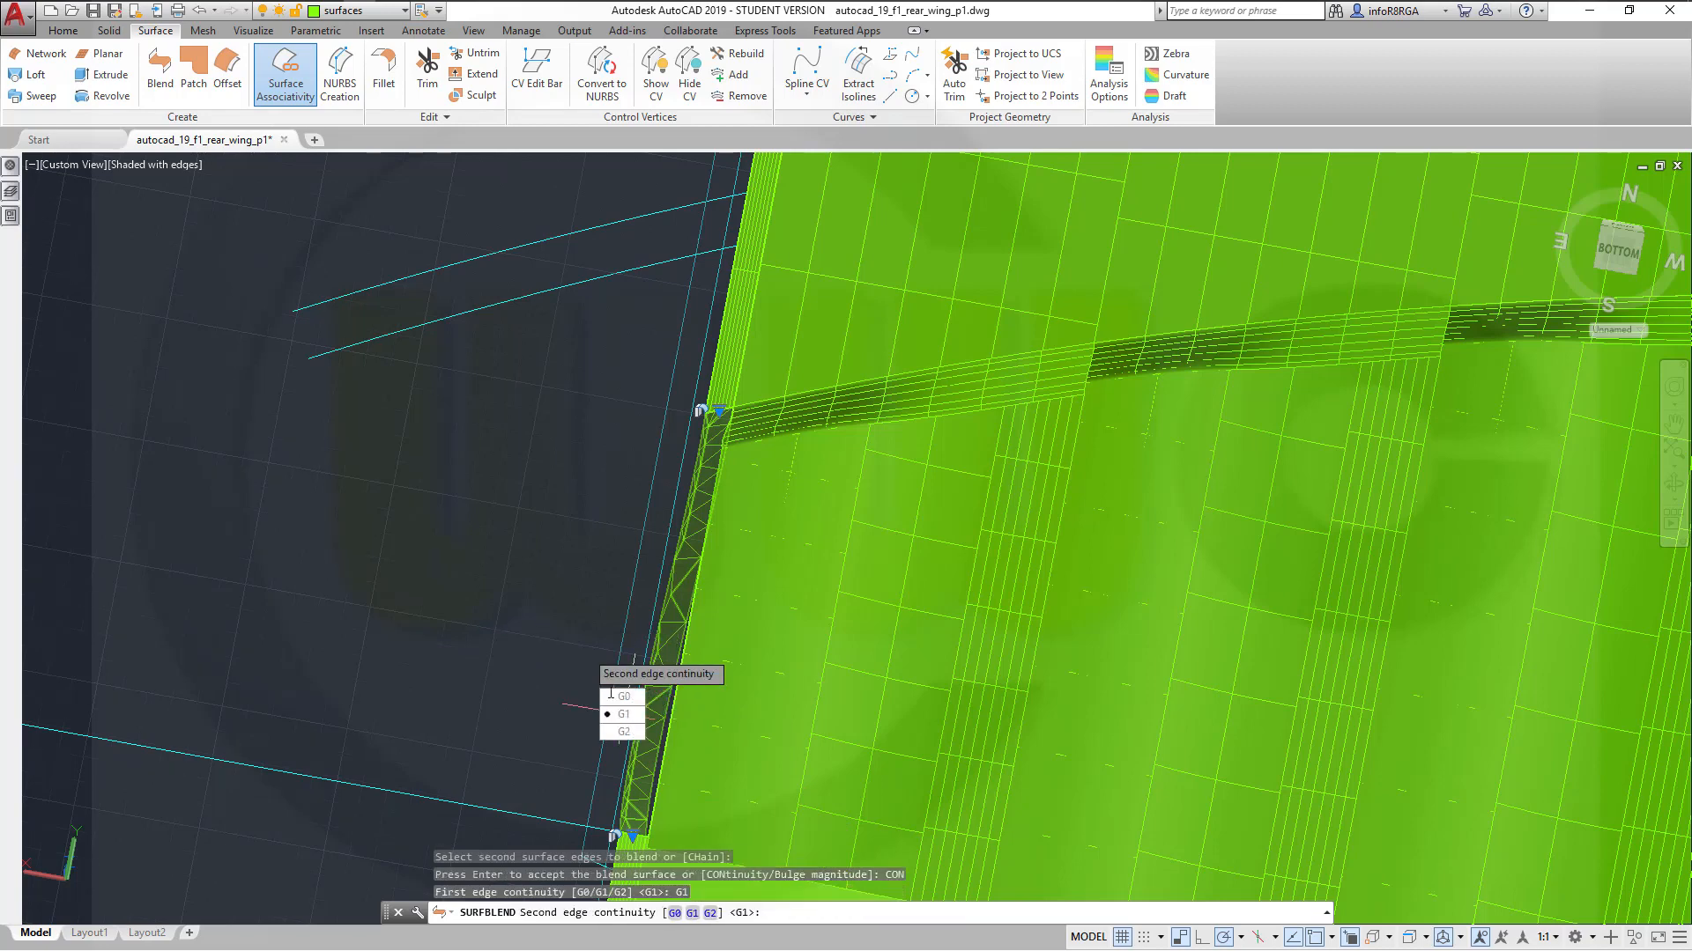
key("Return")
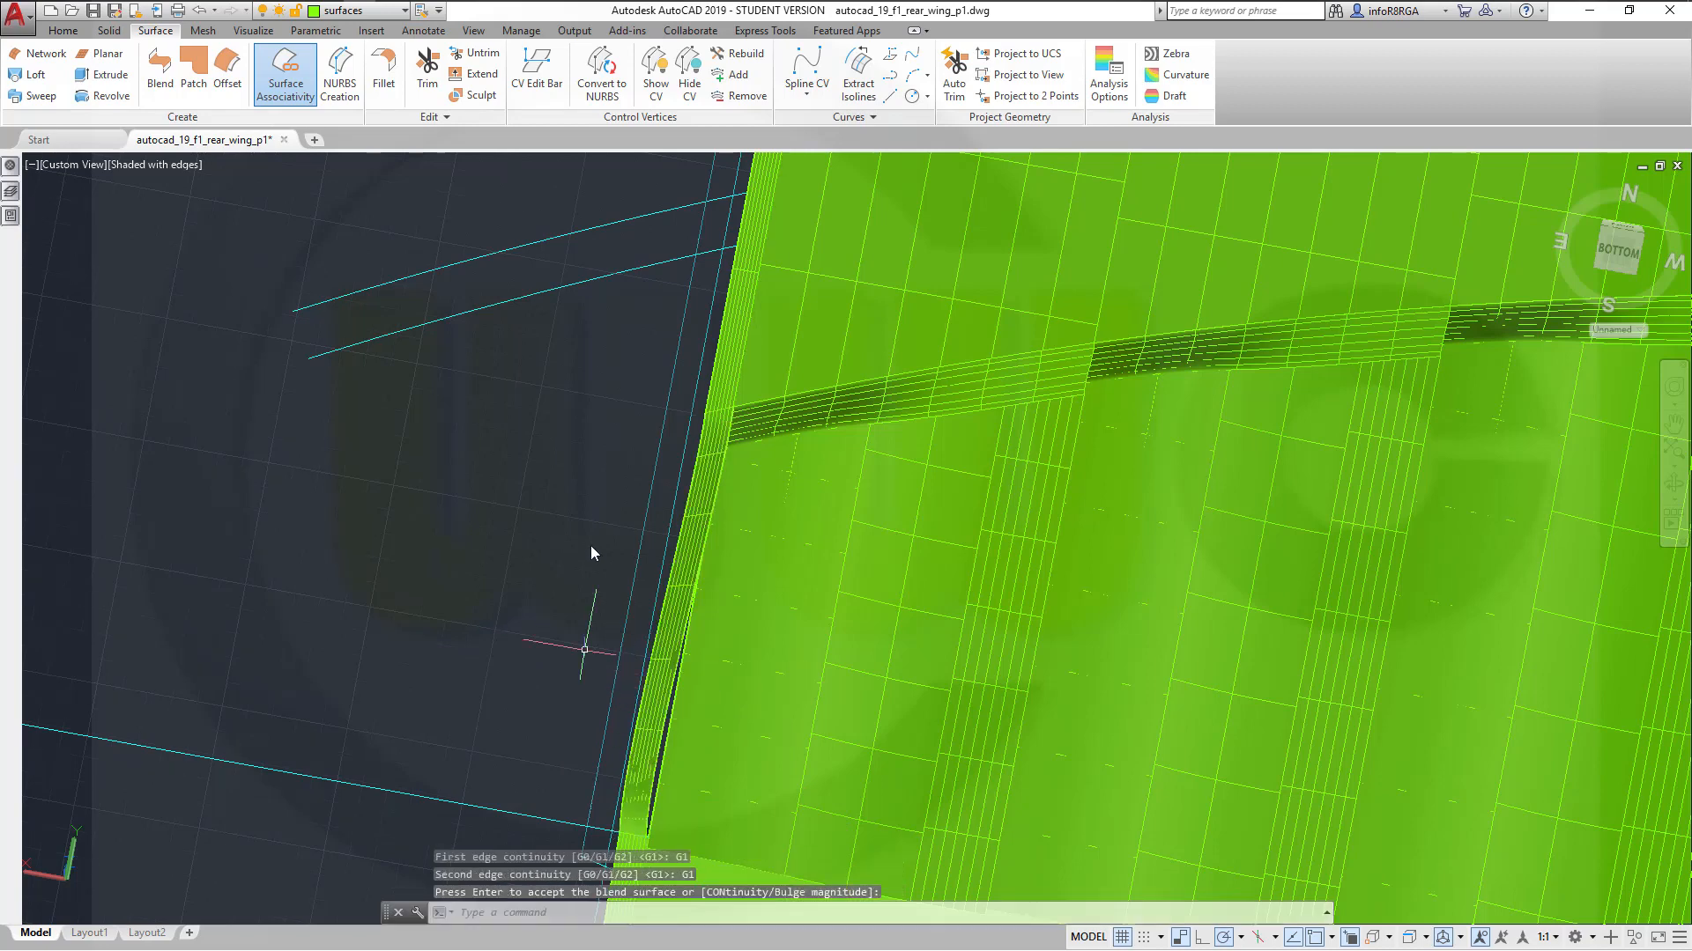
Delete the small blend surface between the last ribbed surface and the upper surface at the wing's centre end
mouse_move(553, 597)
middle_mouse_down("shift")
mouse_move(567, 532)
mouse_move(426, 567)
mouse_move(467, 679)
mouse_move(533, 622)
middle_mouse_up("shift")
middle_click_drag(1207, 759, 562, 747)
scroll(1269, 619, "down", 5)
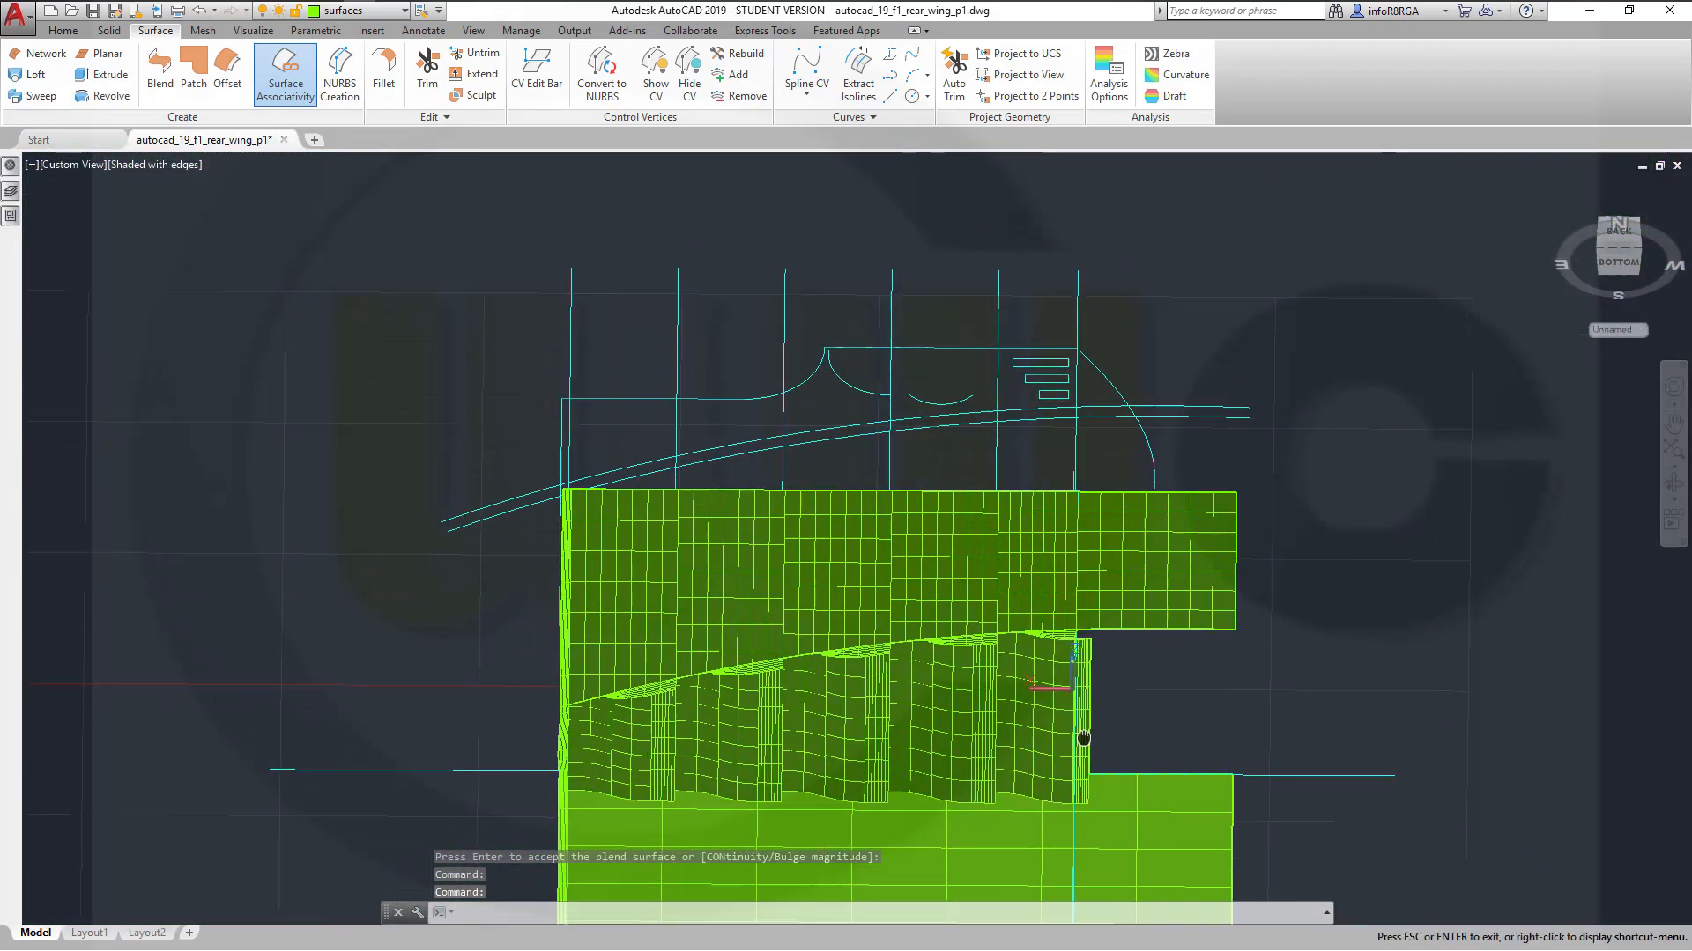
middle_click_drag(1170, 657, 1346, 564)
scroll(1321, 559, "up", 3)
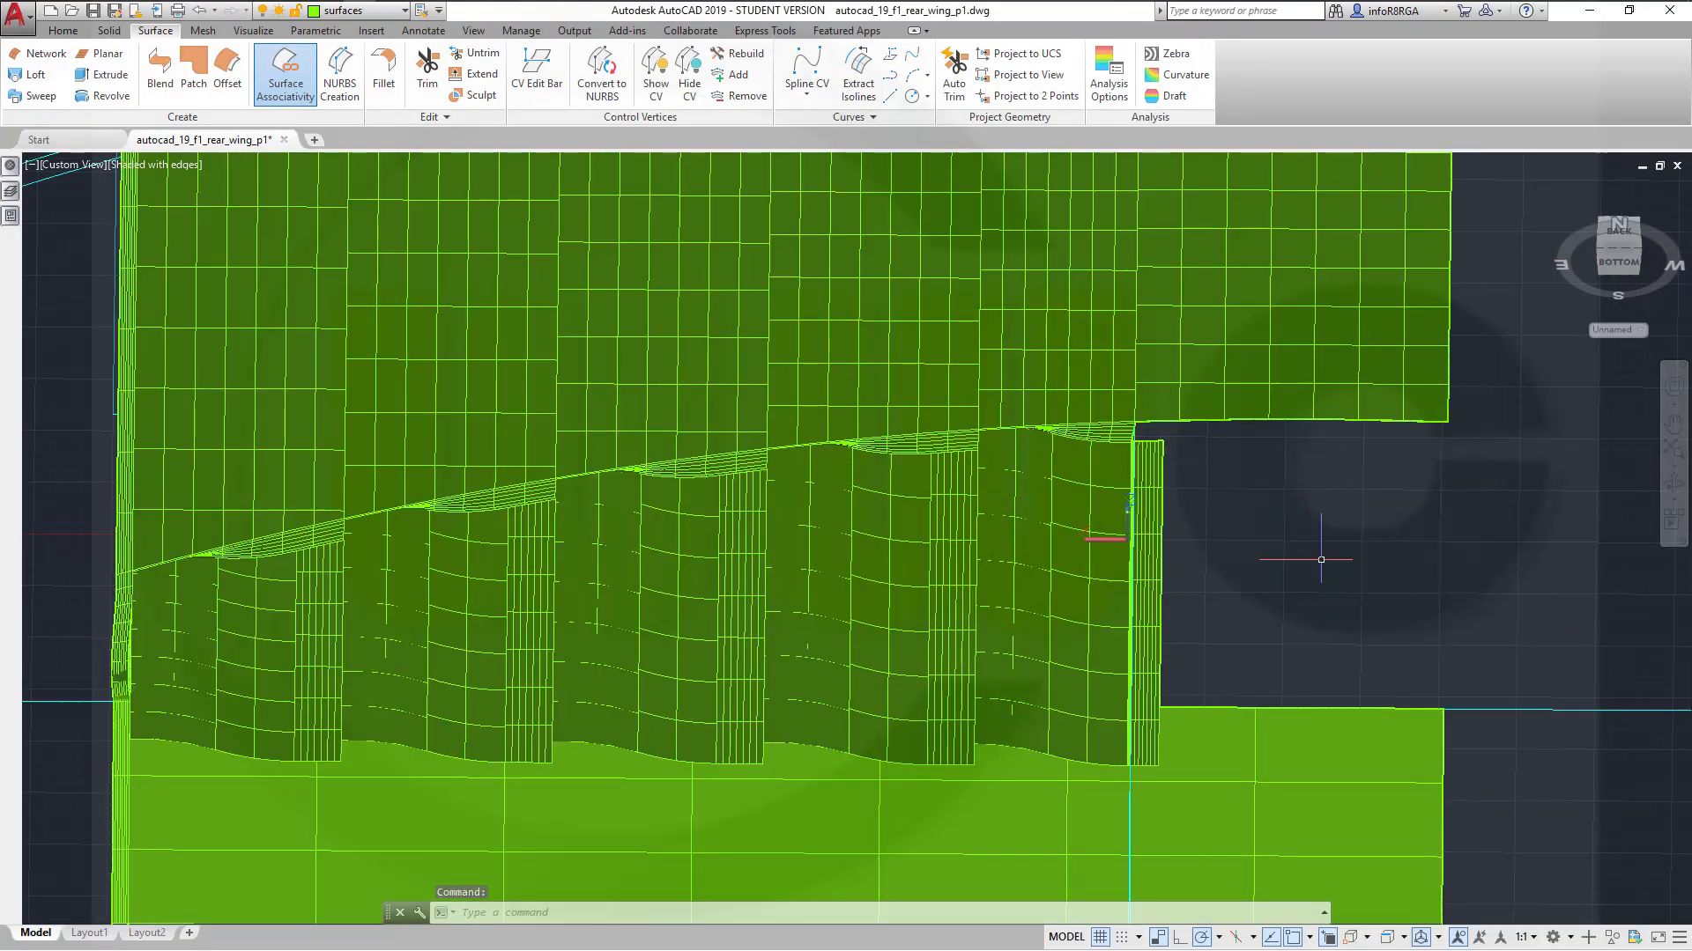
scroll(1320, 559, "up", 2)
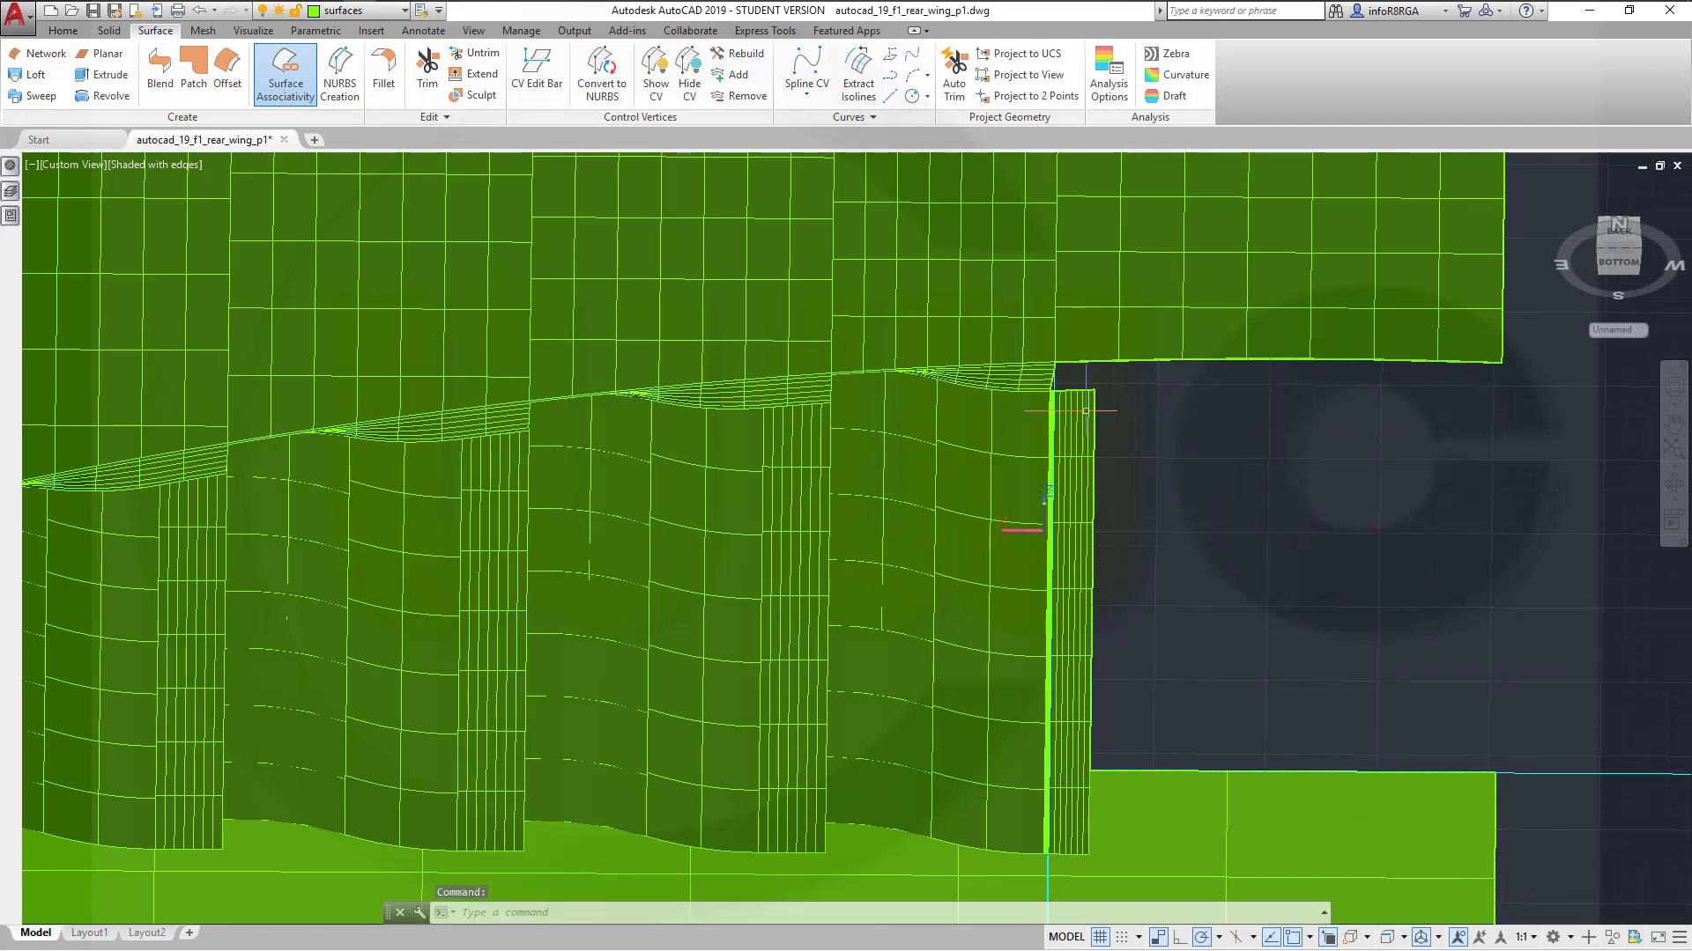
key("Delete")
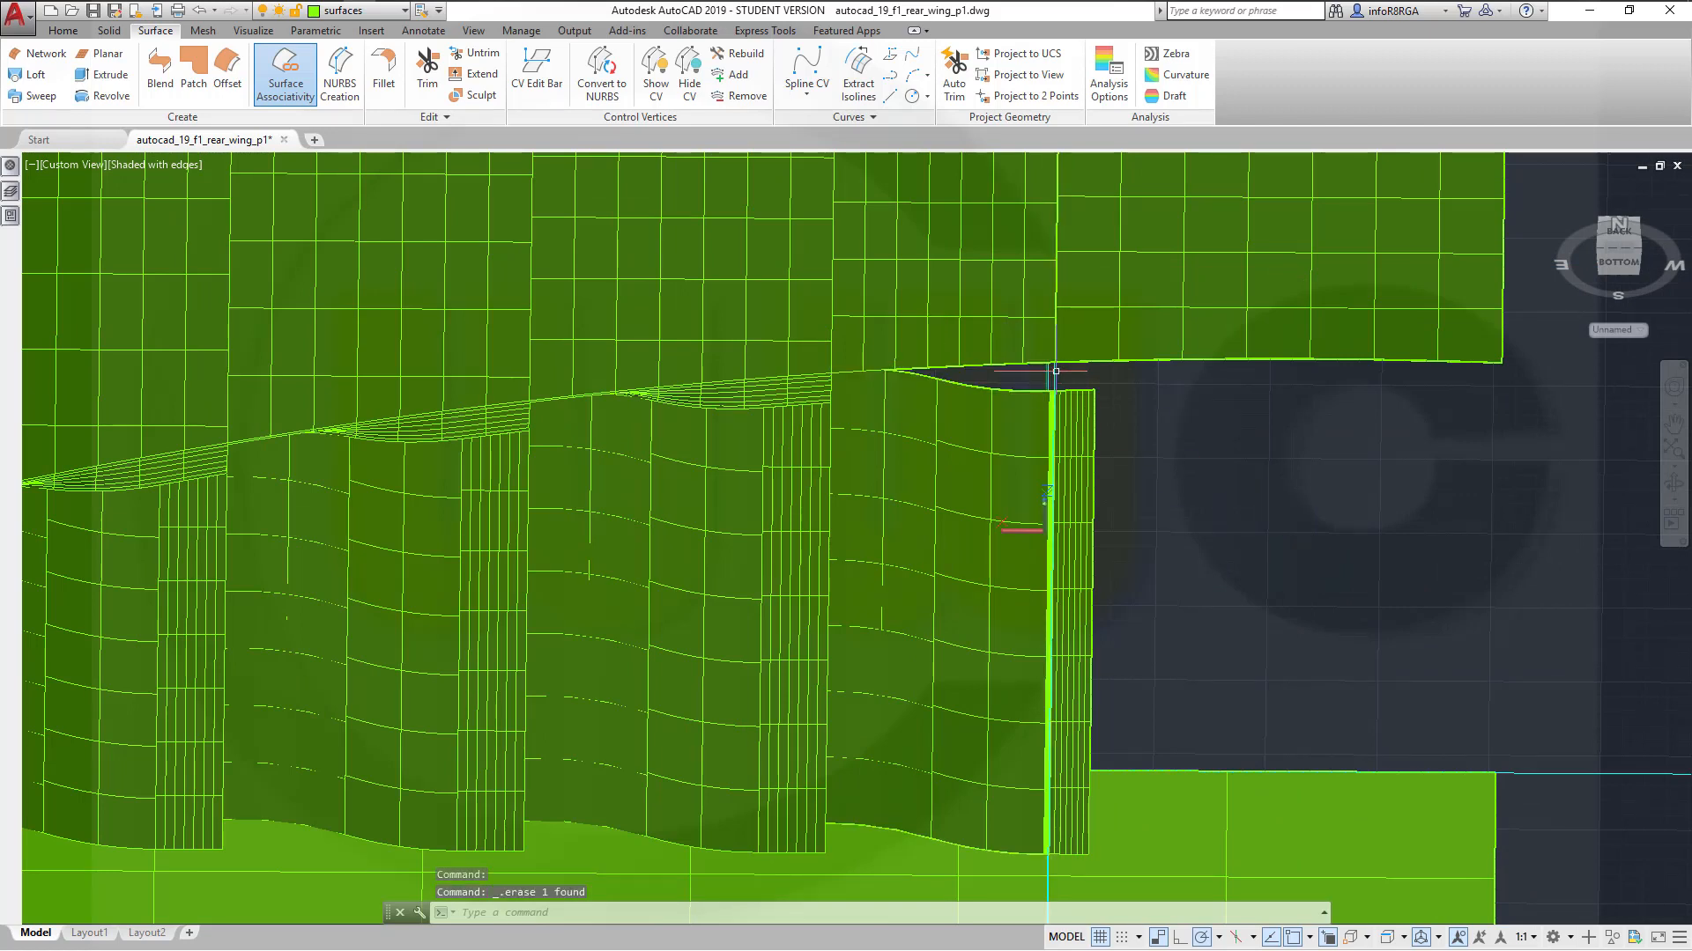
Extend the free side edge of the narrow strip beside the last ribbed surface to align with the upper surface's end, with polar tracking on
left_click(534, 196)
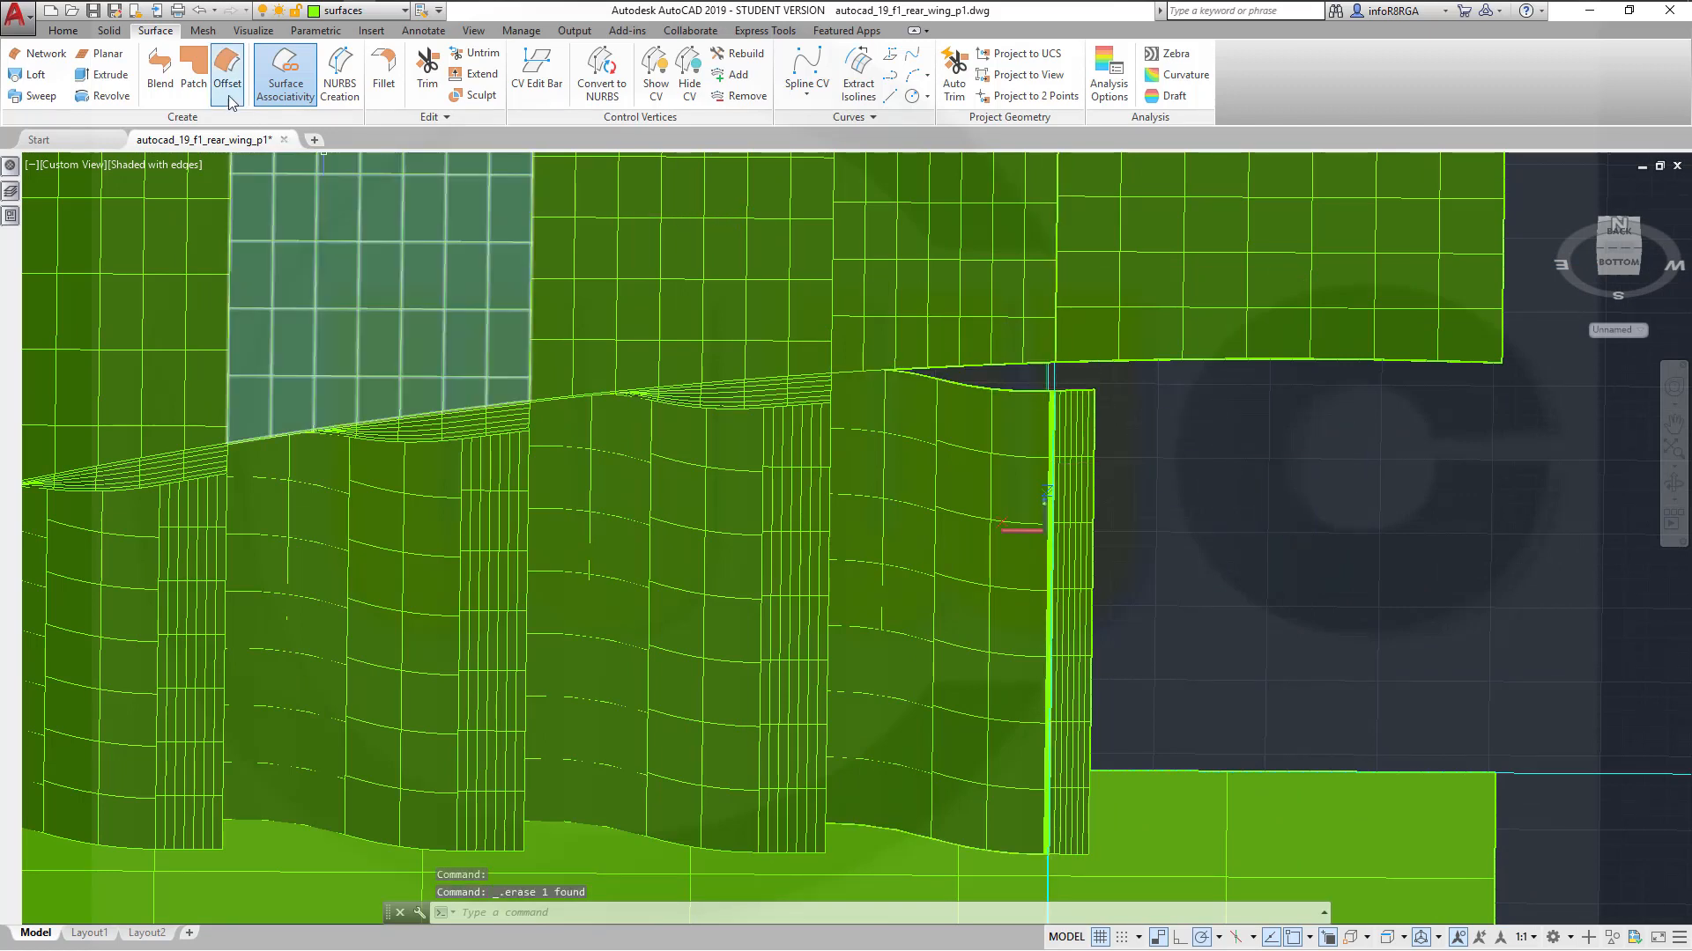
left_click(456, 76)
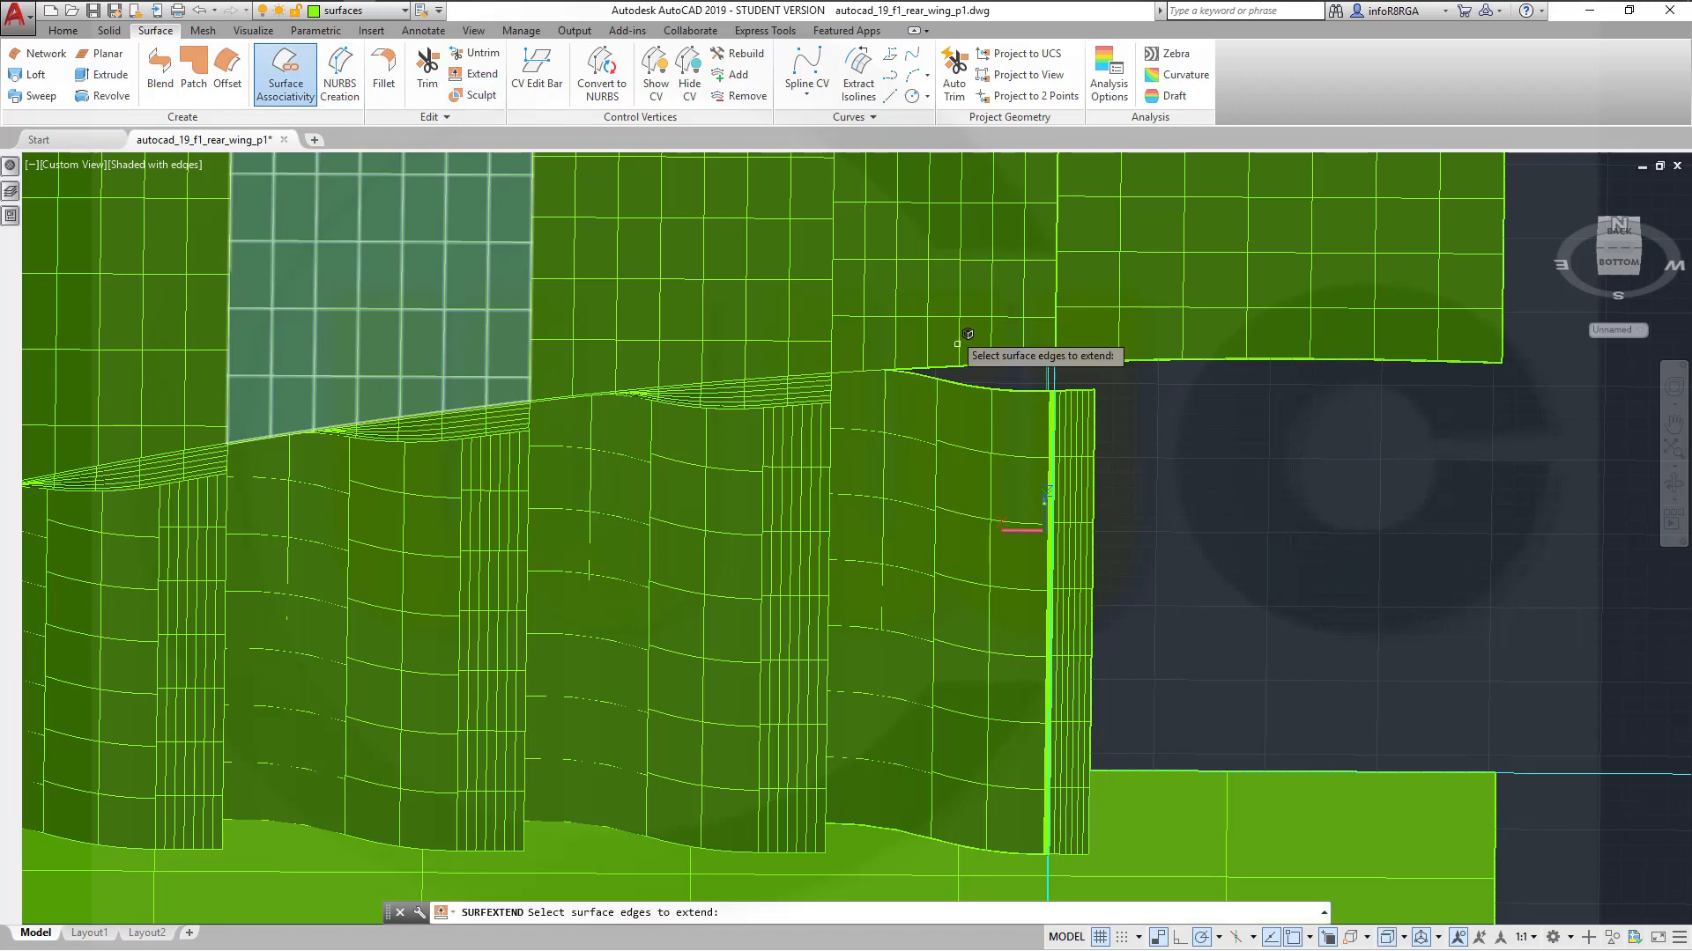
left_click(1097, 434)
key("Return")
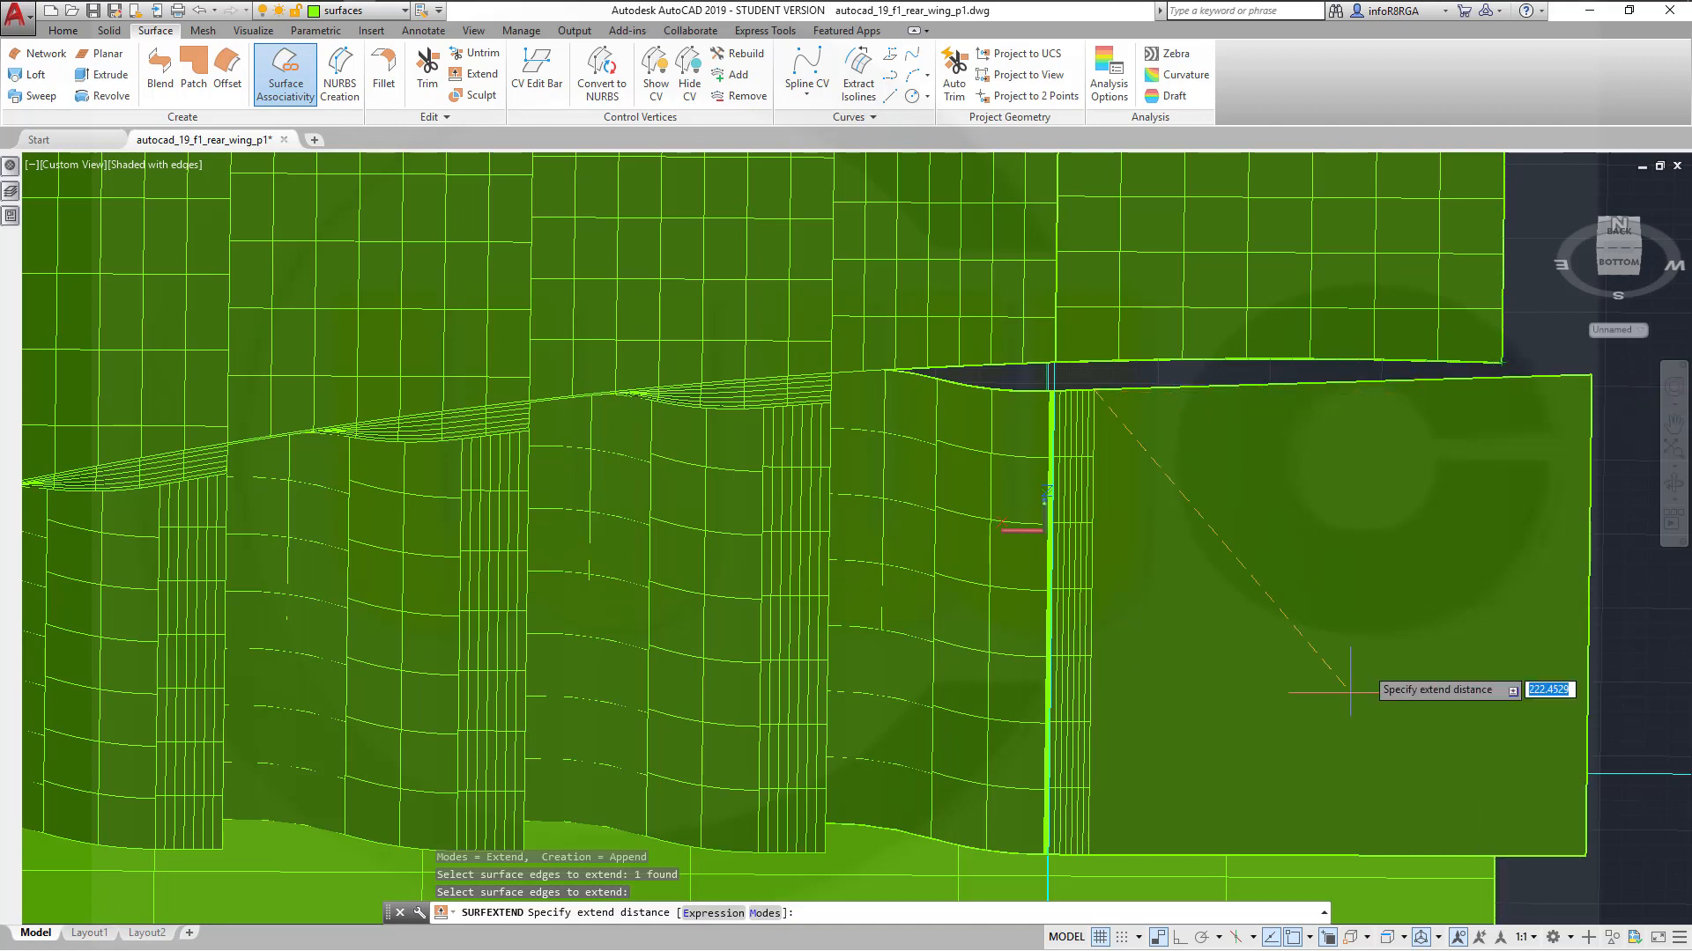
left_click(1207, 937)
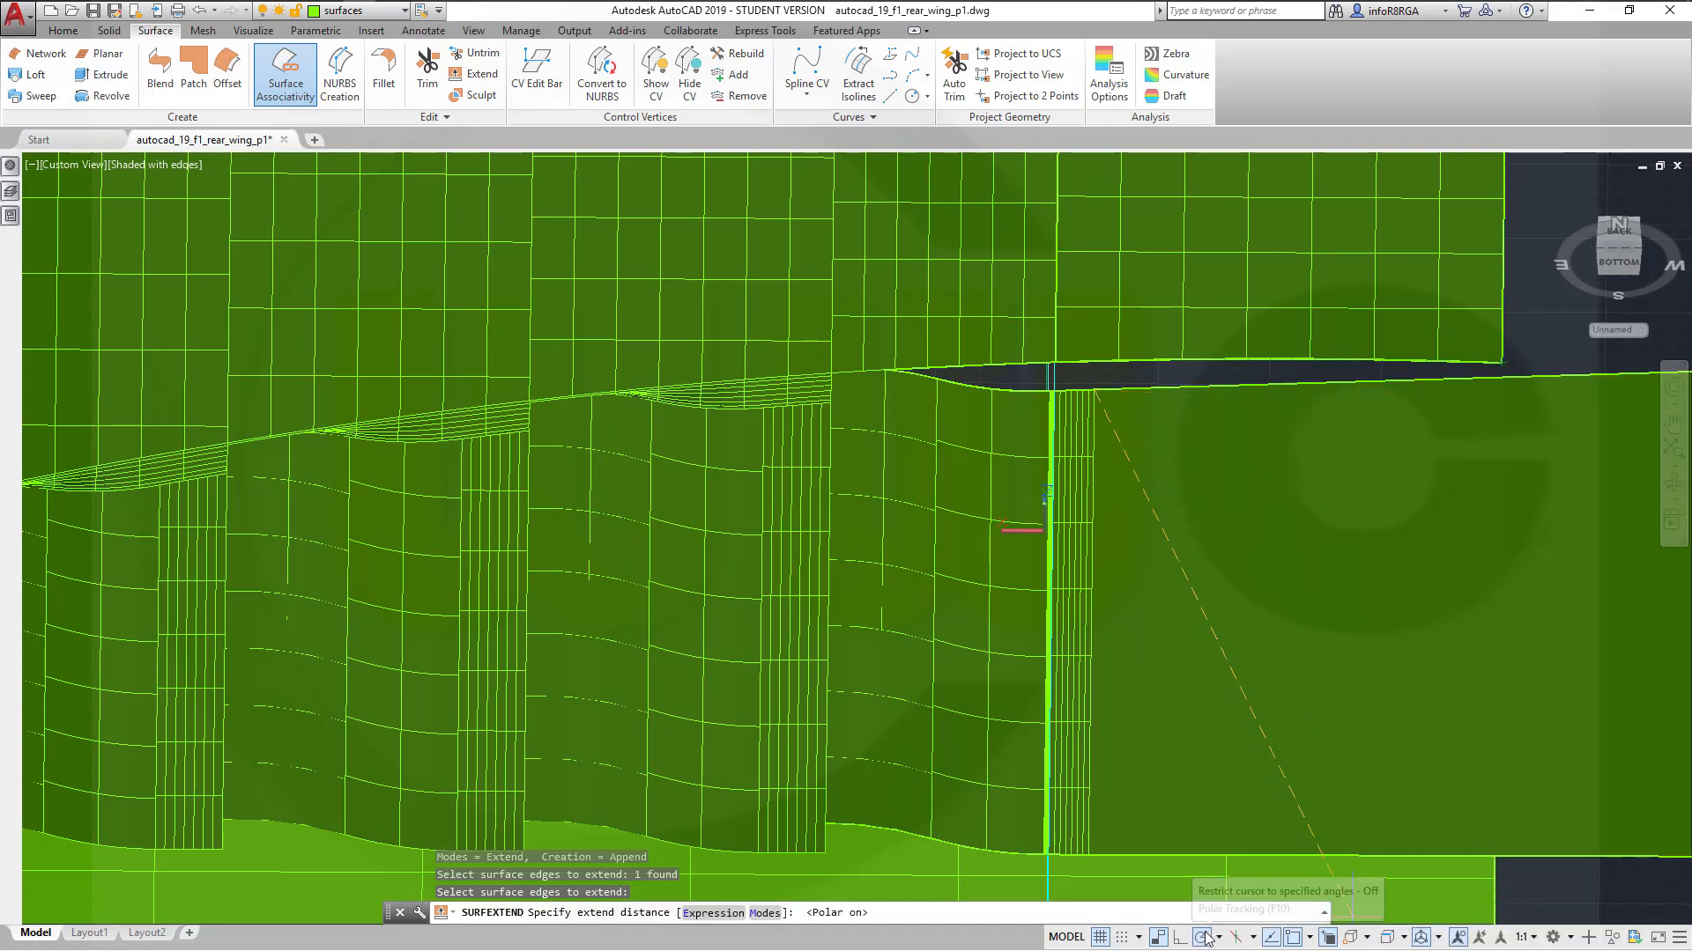
left_click(1504, 392)
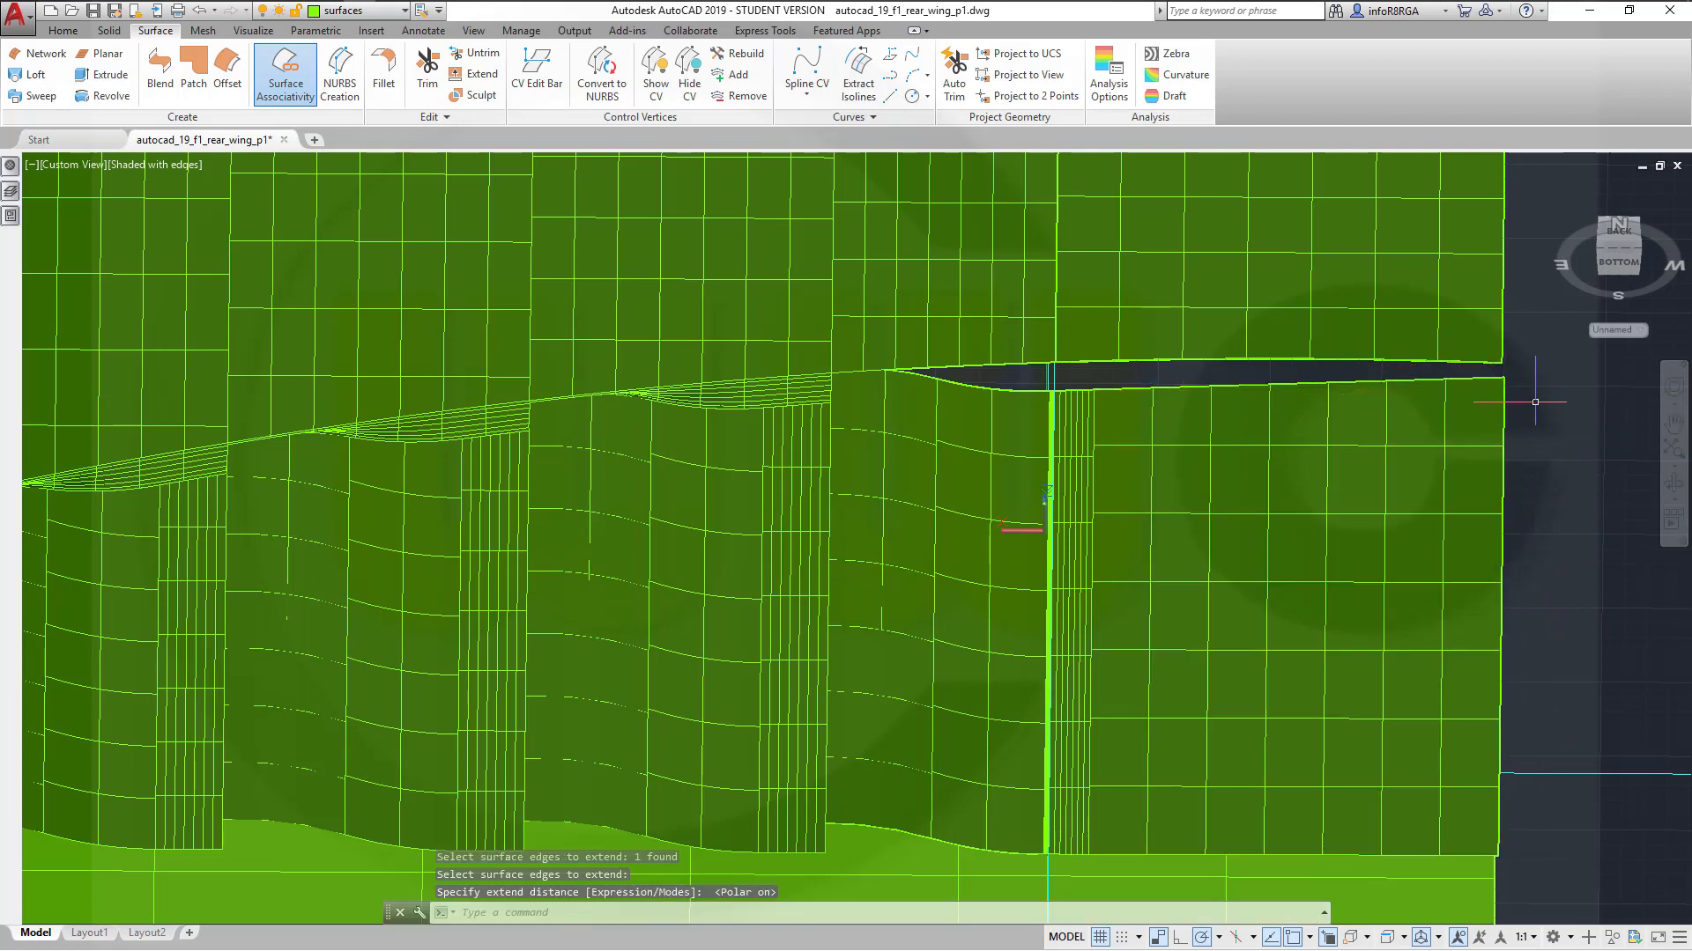
key("Escape")
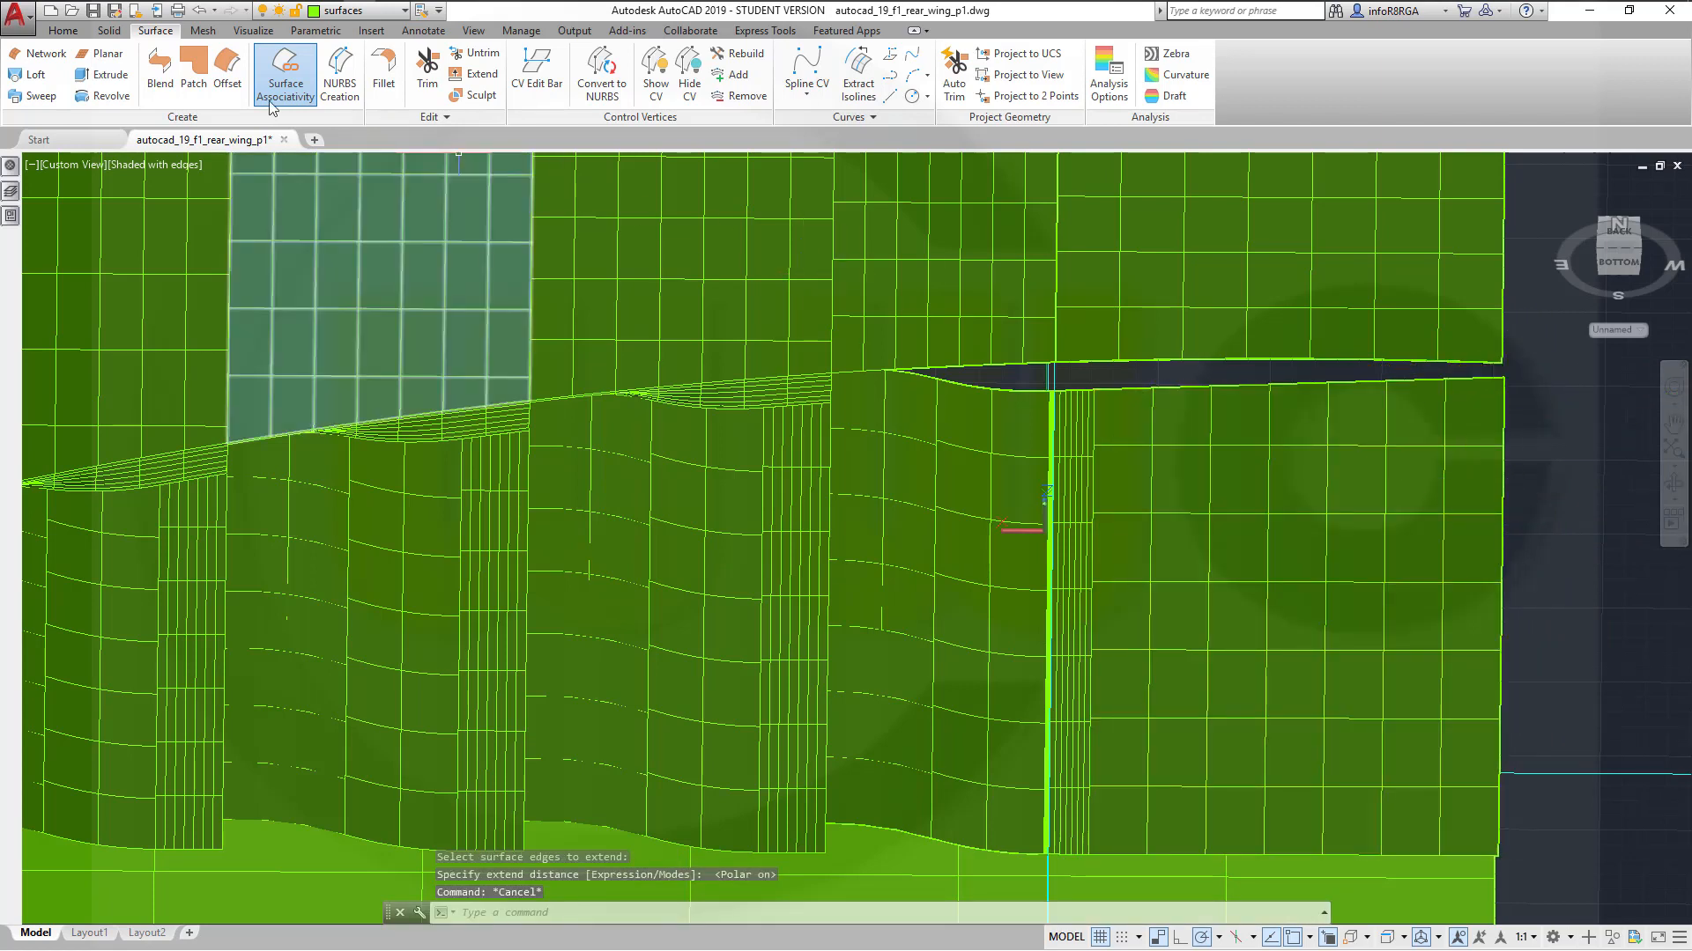
Union the last two sections of the upper surface above the extended strip, accepting the loss of surface associativity
left_click(109, 30)
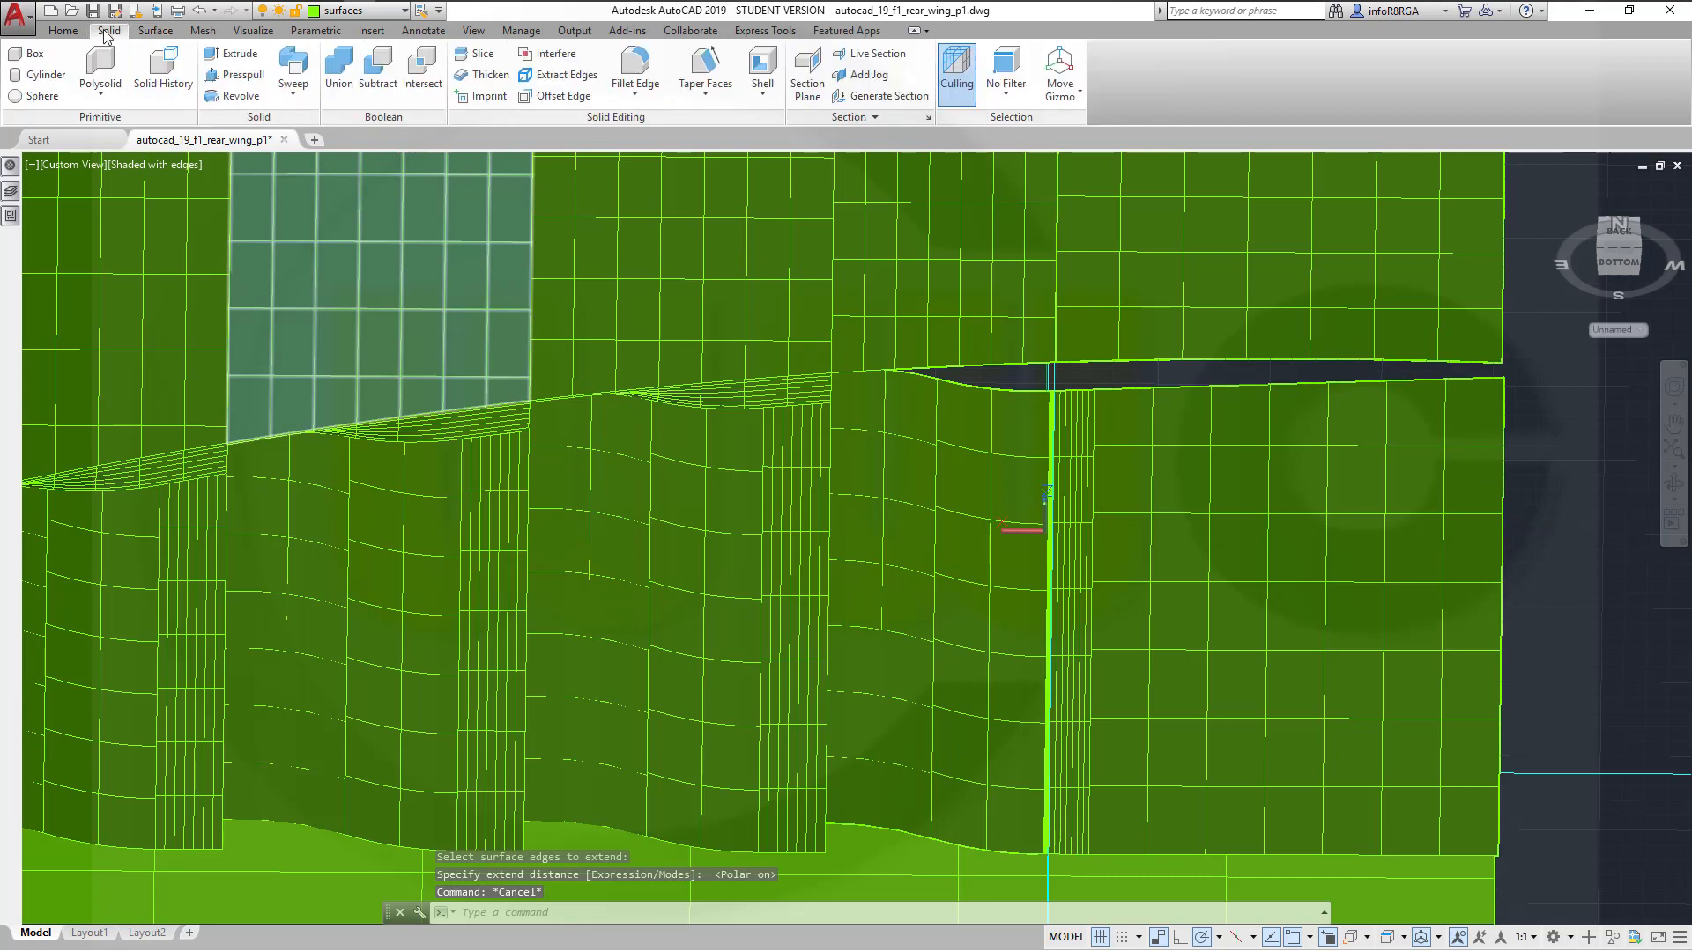
left_click(338, 81)
left_click(980, 257)
left_click(1152, 266)
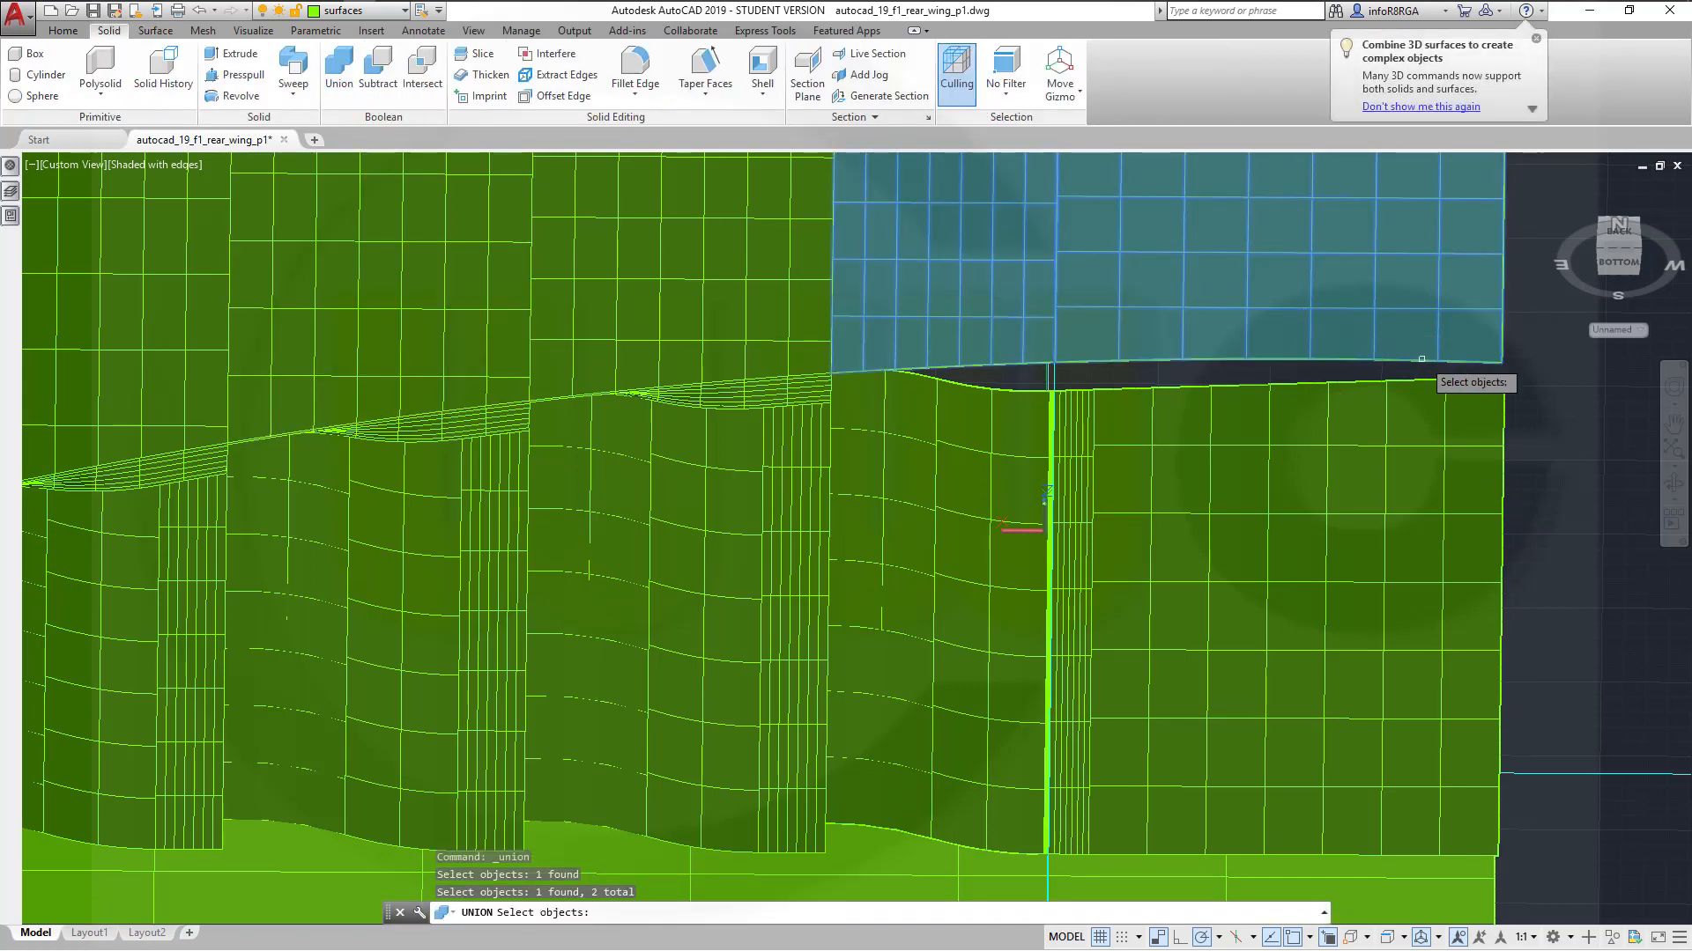
key("Return")
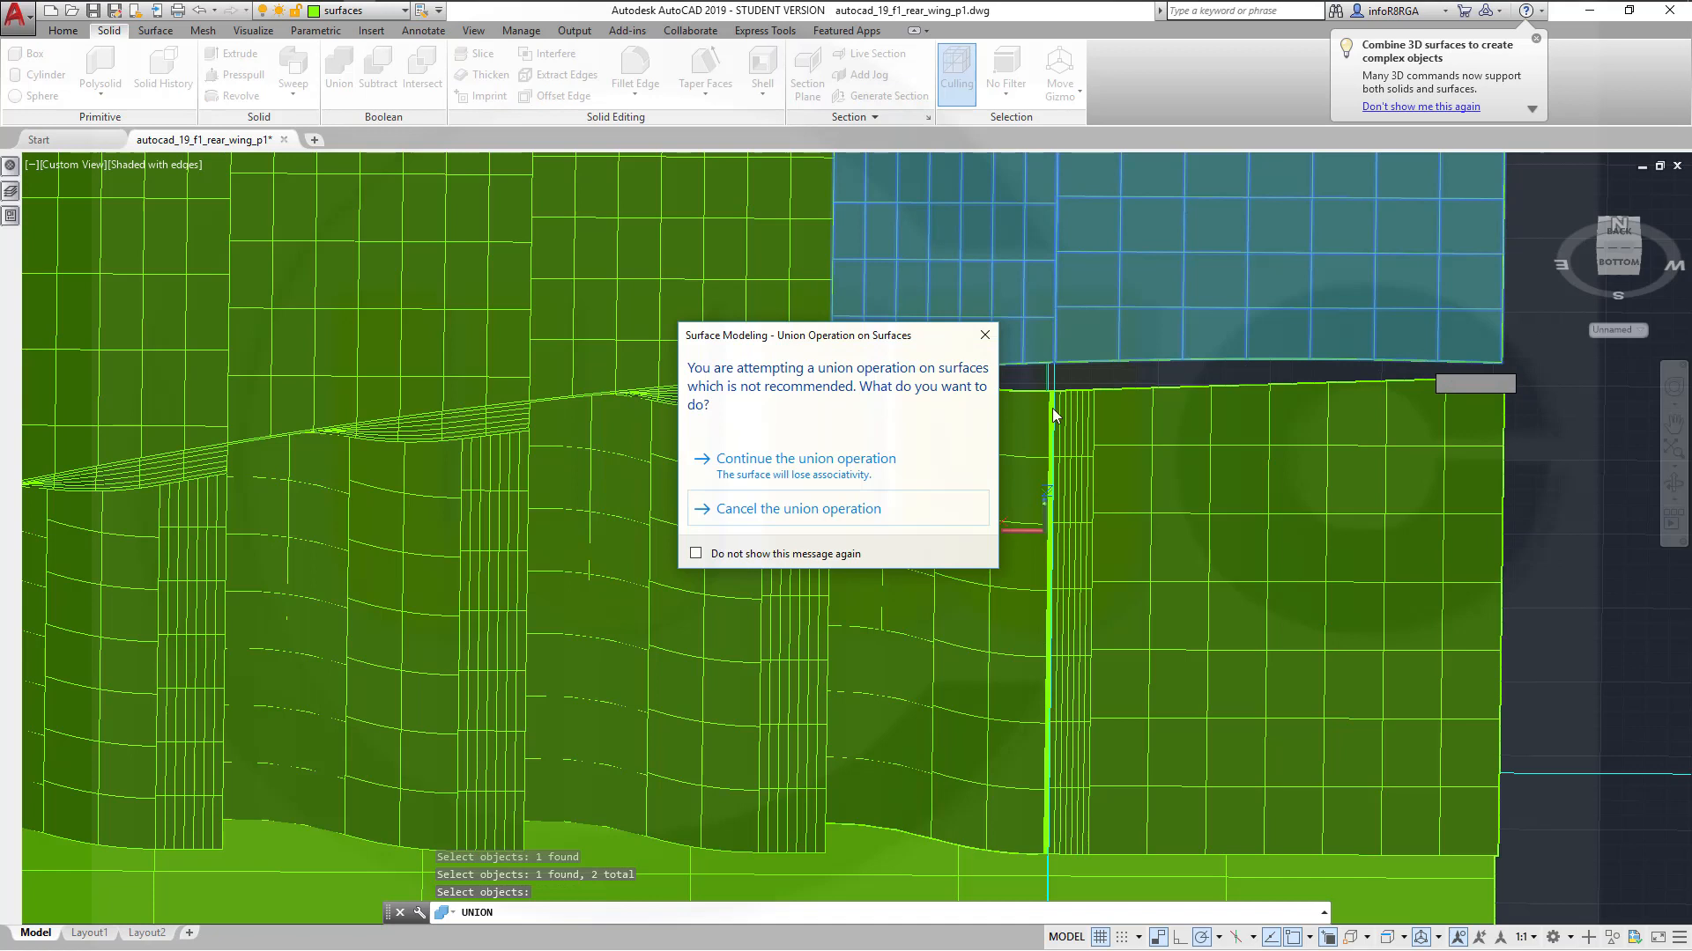
left_click(820, 465)
Union the last ribbed surface, its adjoining narrow strip and the extension, accepting the loss of surface associativity
key("Return")
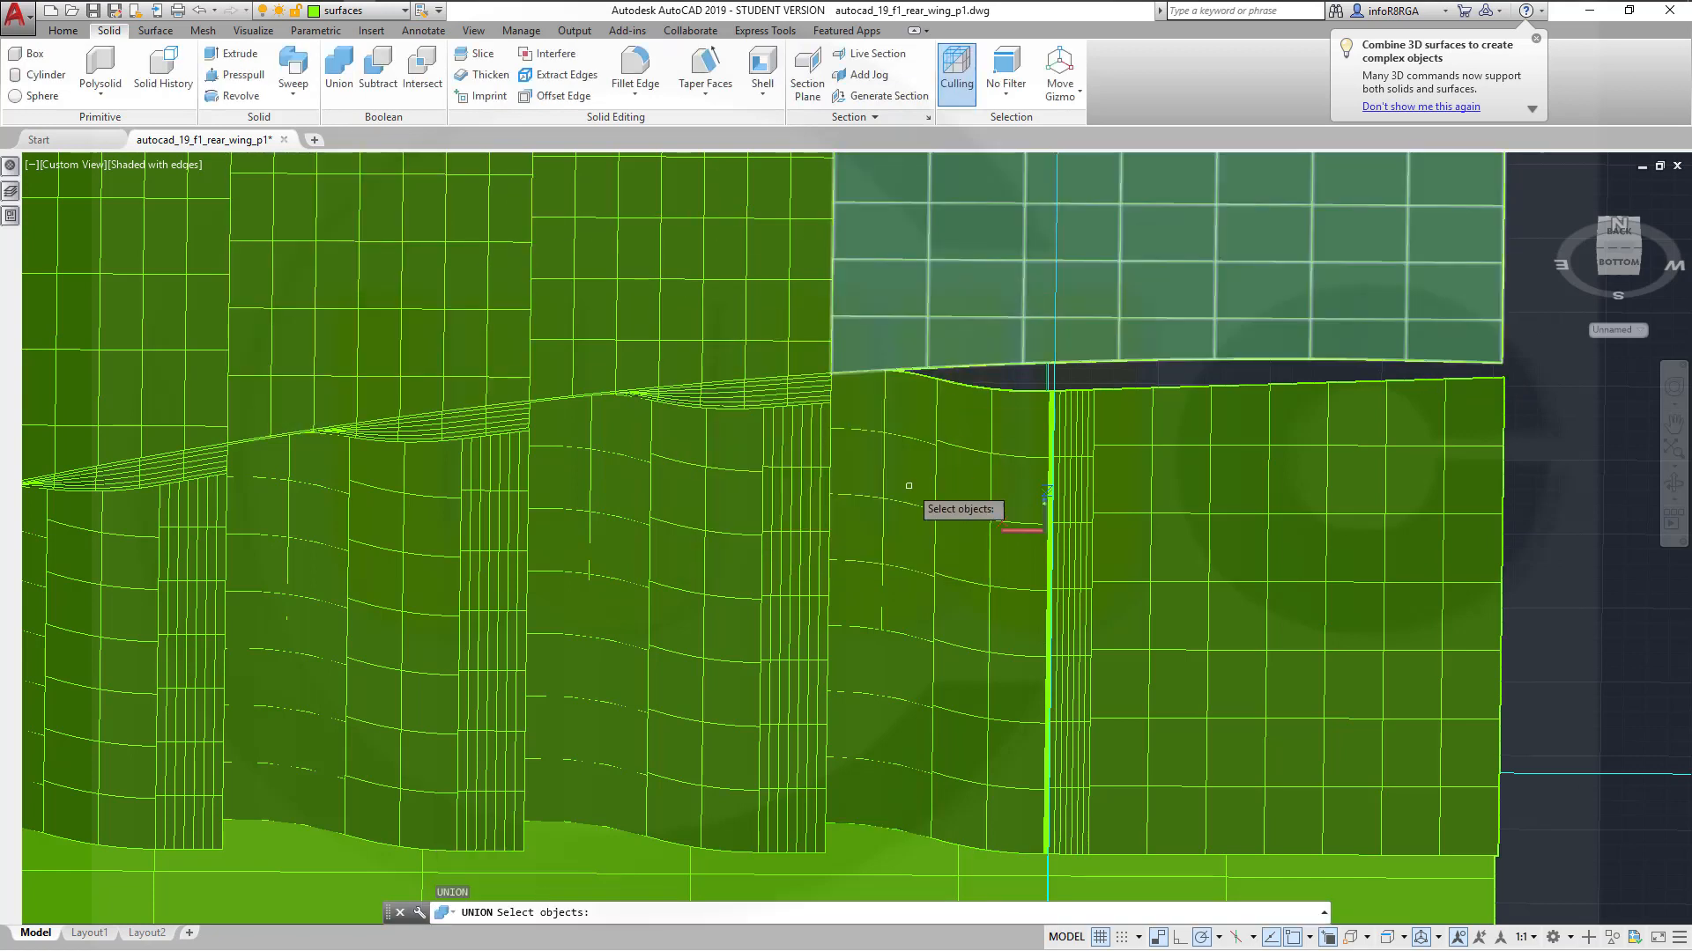
left_click(908, 484)
left_click(1090, 436)
left_click(1197, 446)
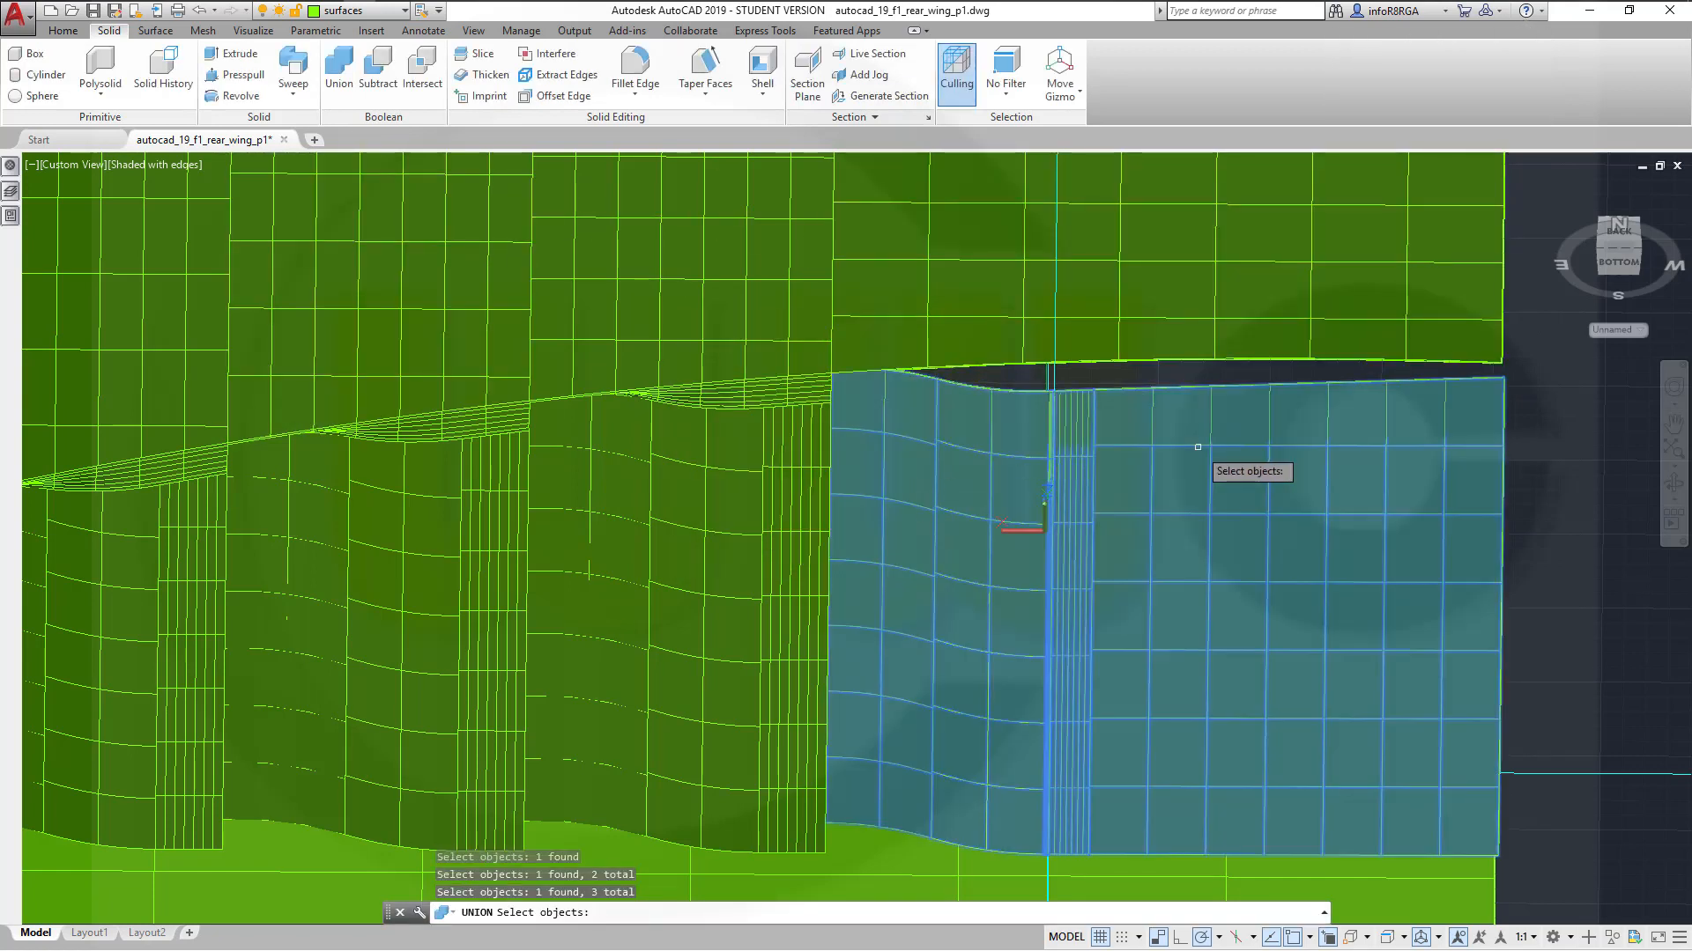
key("Return")
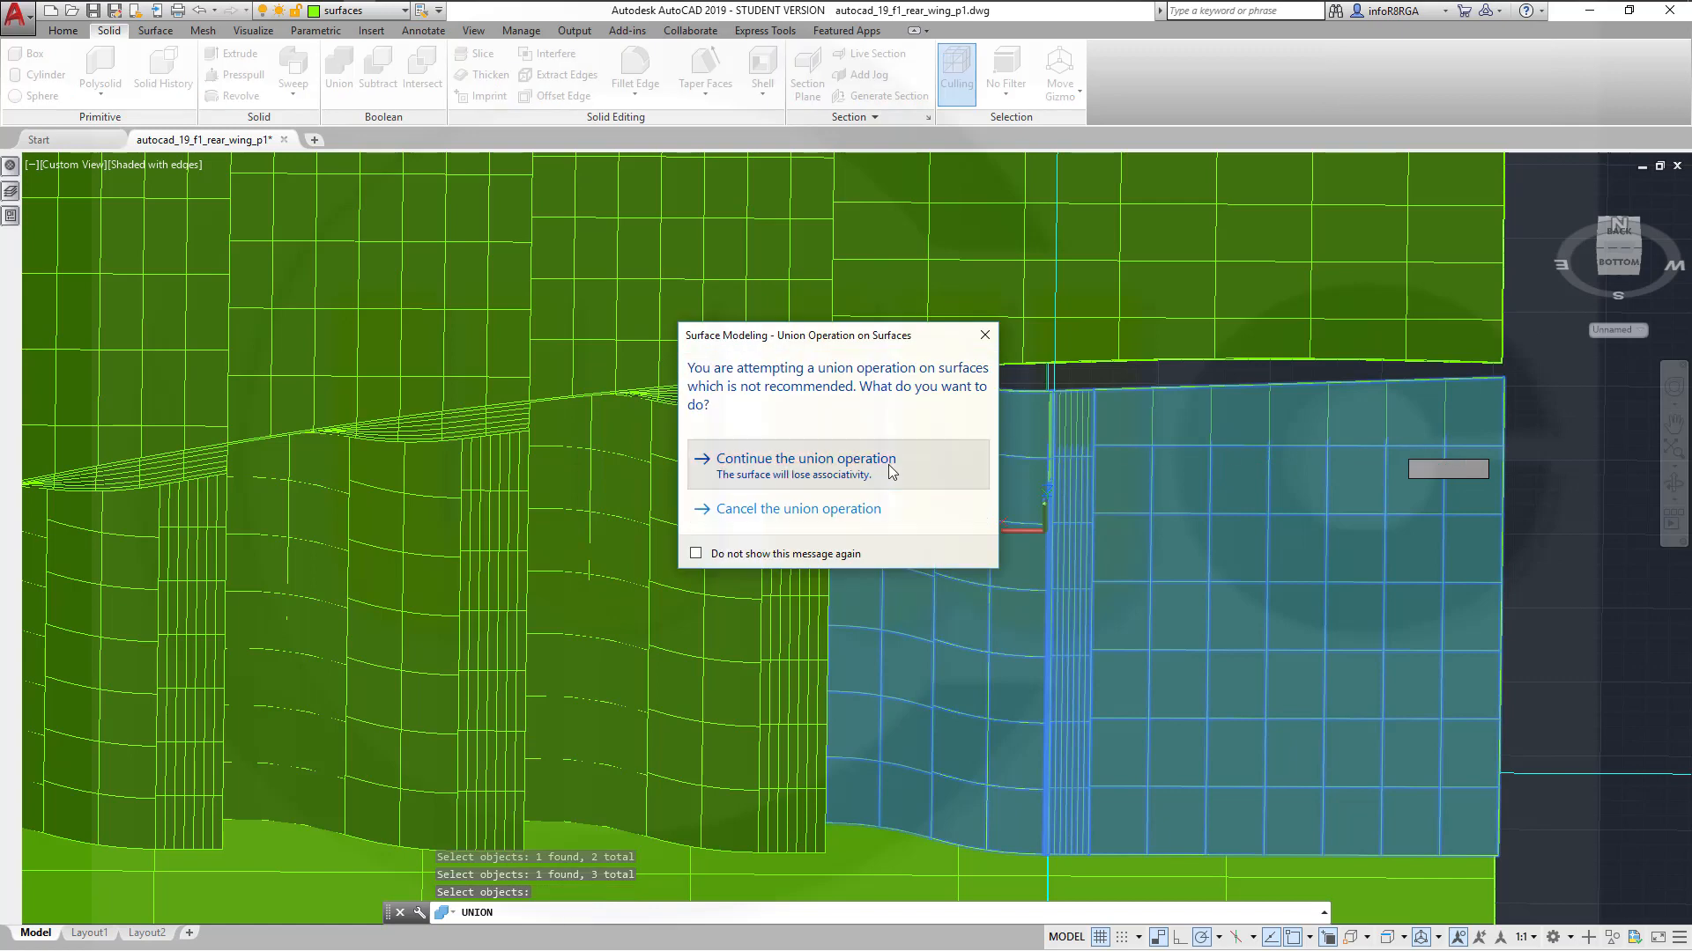
left_click(972, 460)
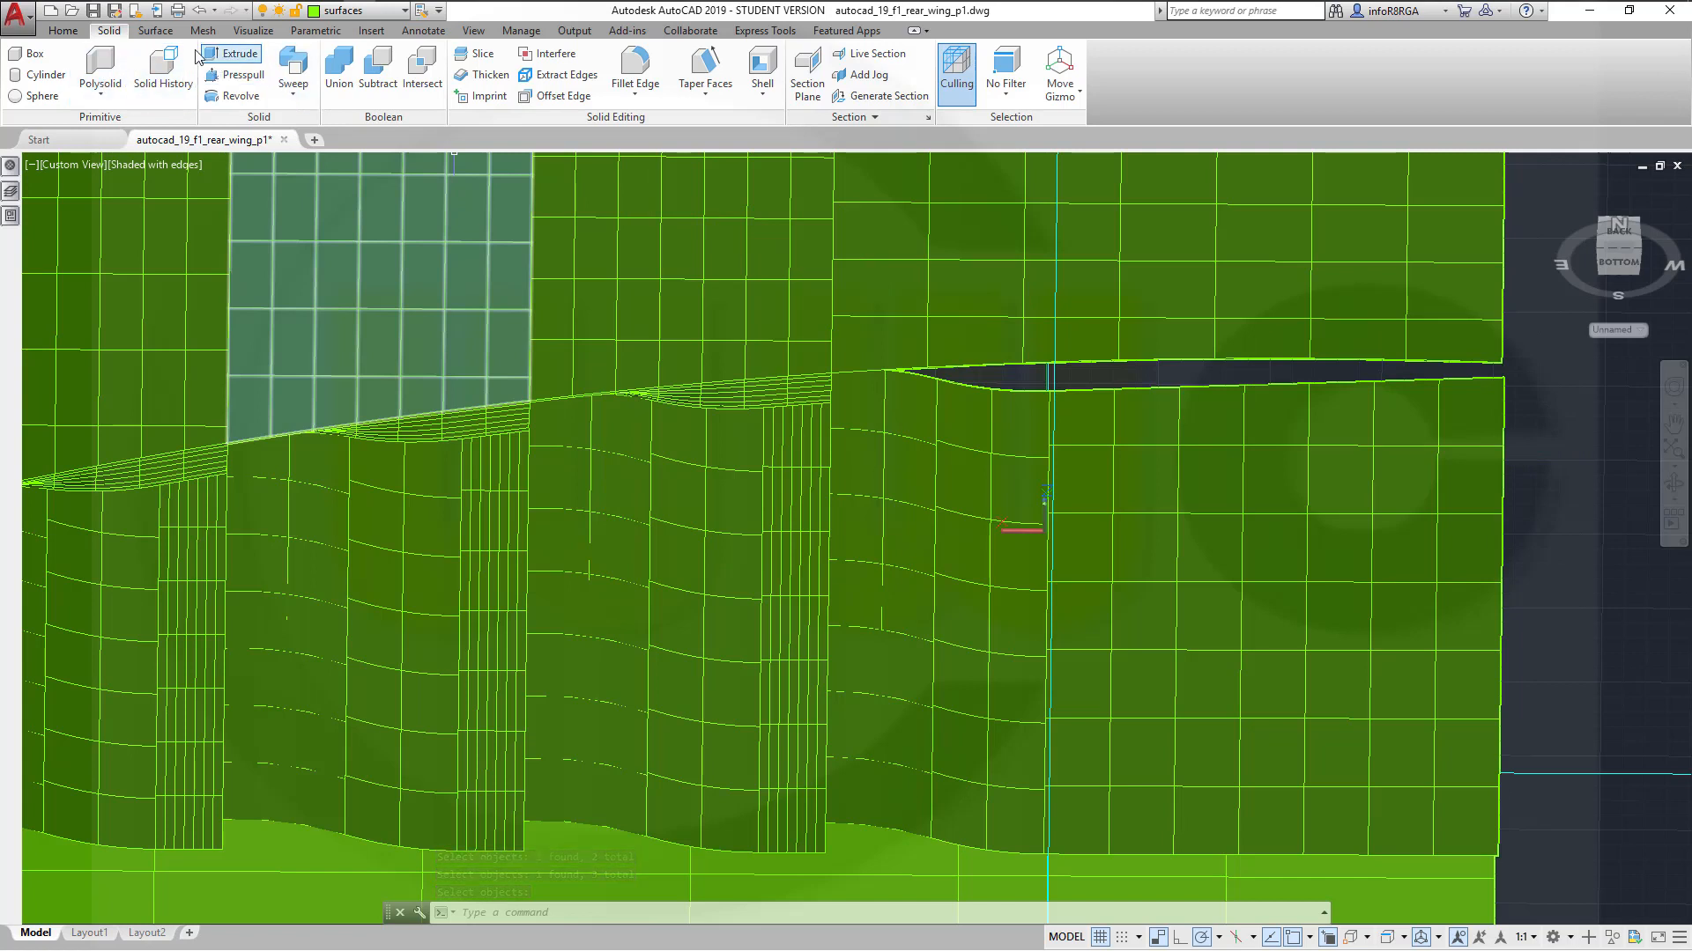
Blend the upper surface's last united edge with all top edges of the united ribbed surface and its extension across the open gap
left_click(163, 32)
left_click(156, 68)
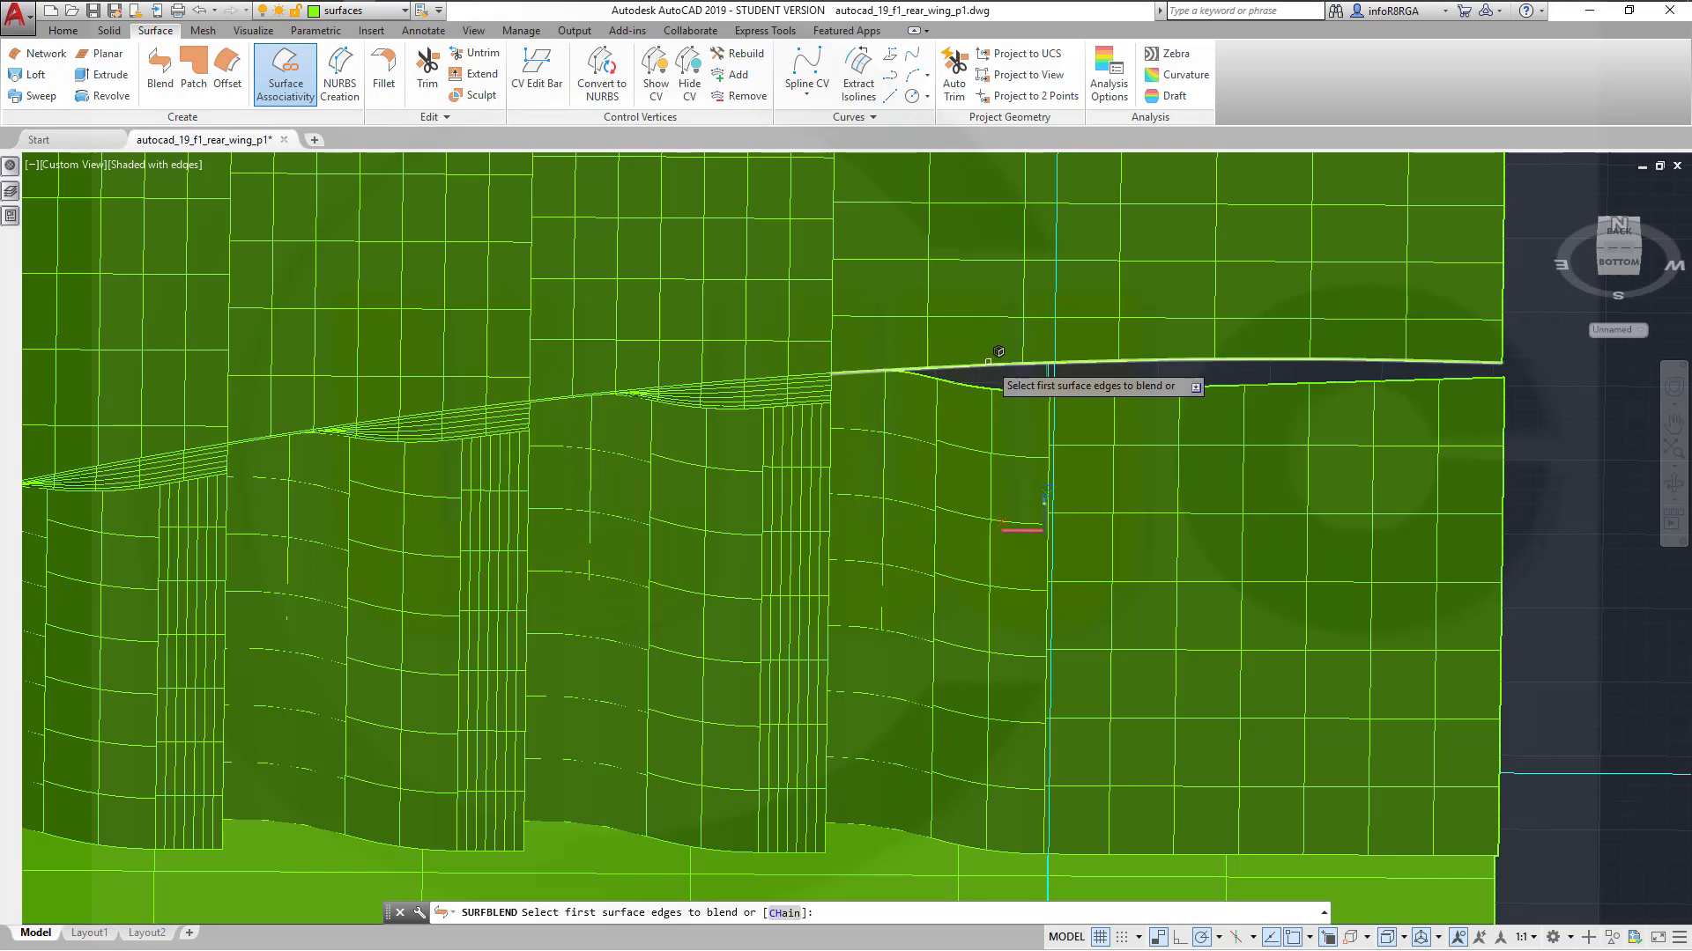
left_click(988, 362)
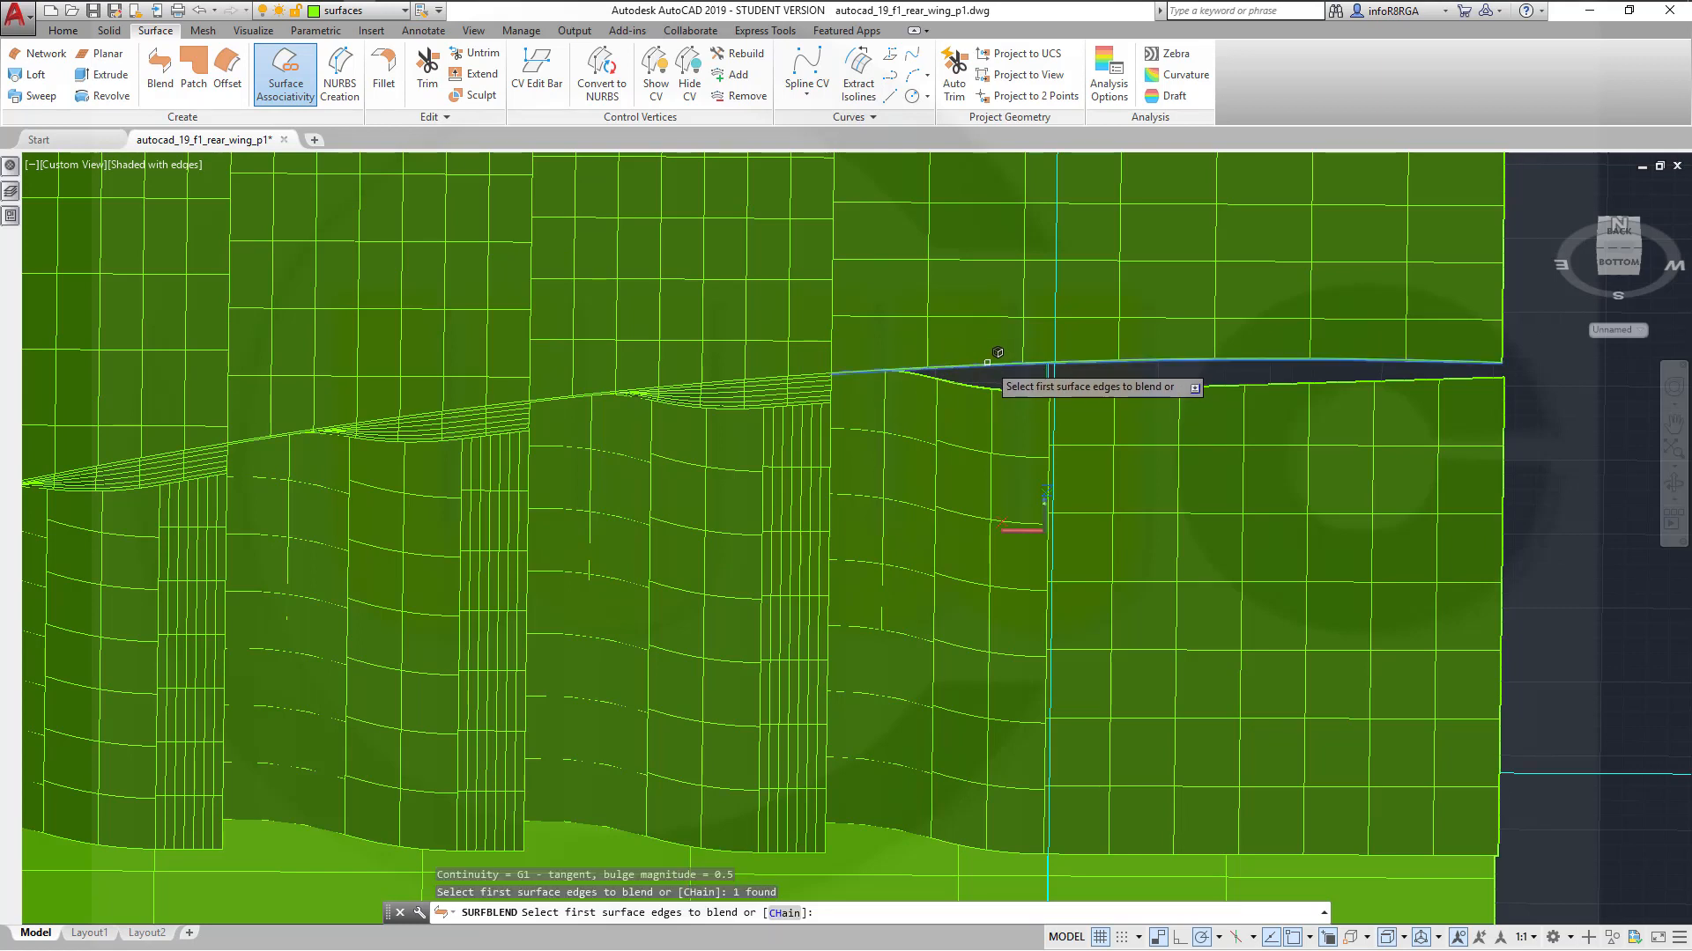
right_click(1011, 384)
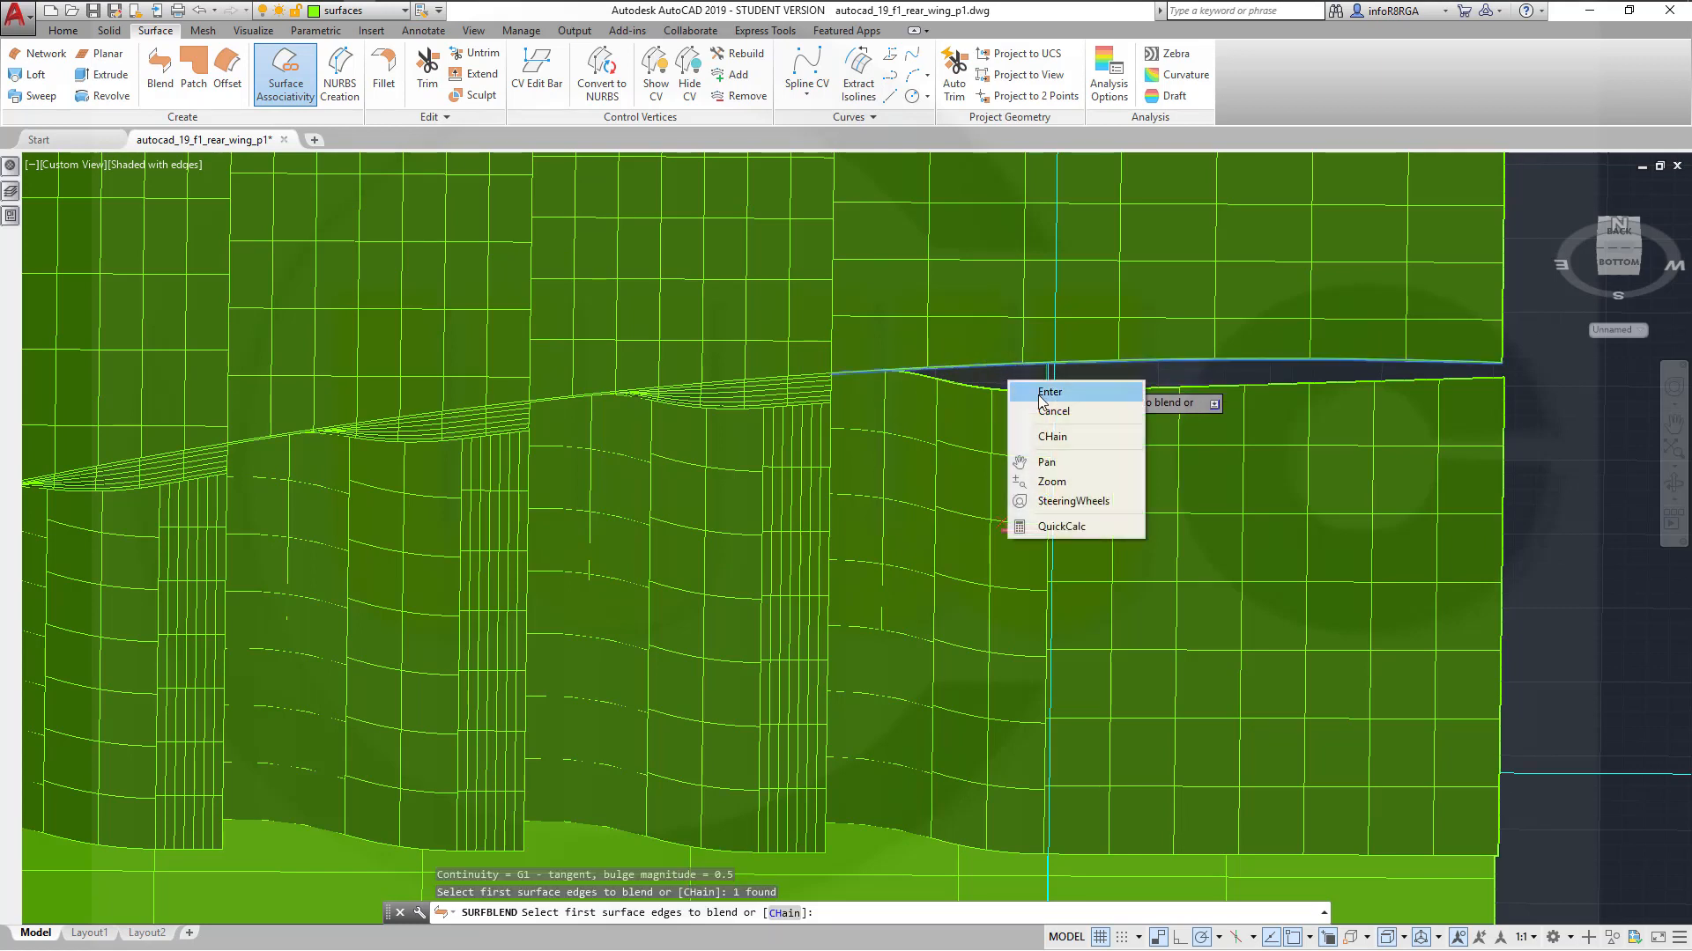
left_click(1040, 397)
left_click(921, 373)
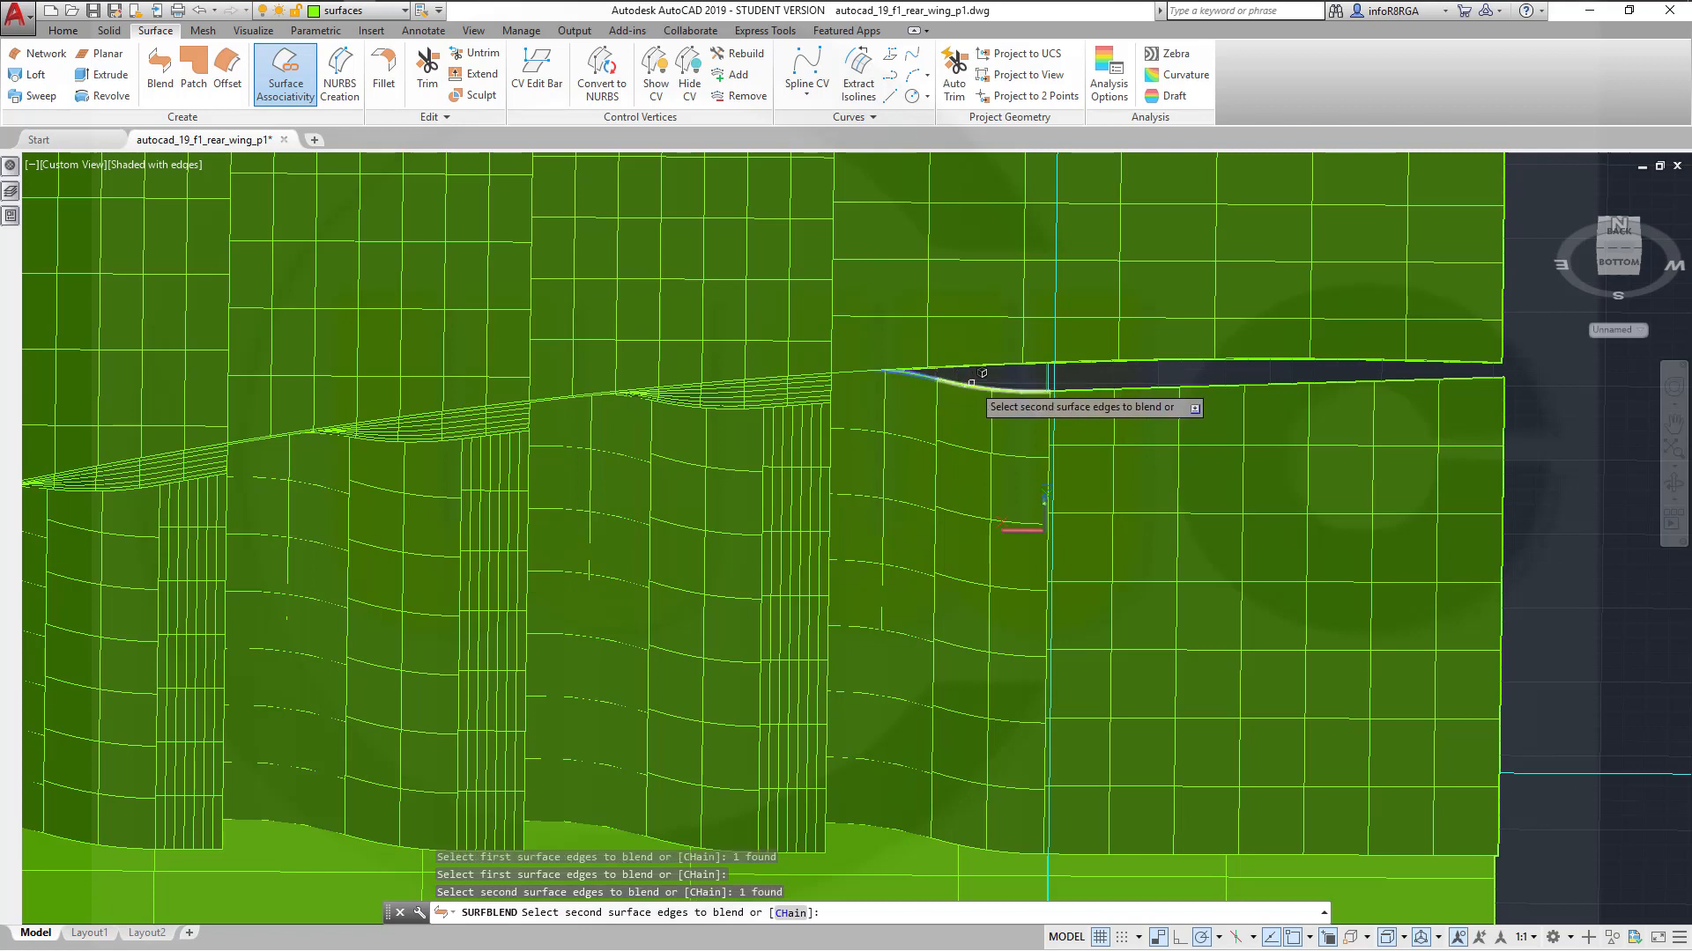
left_click(972, 383)
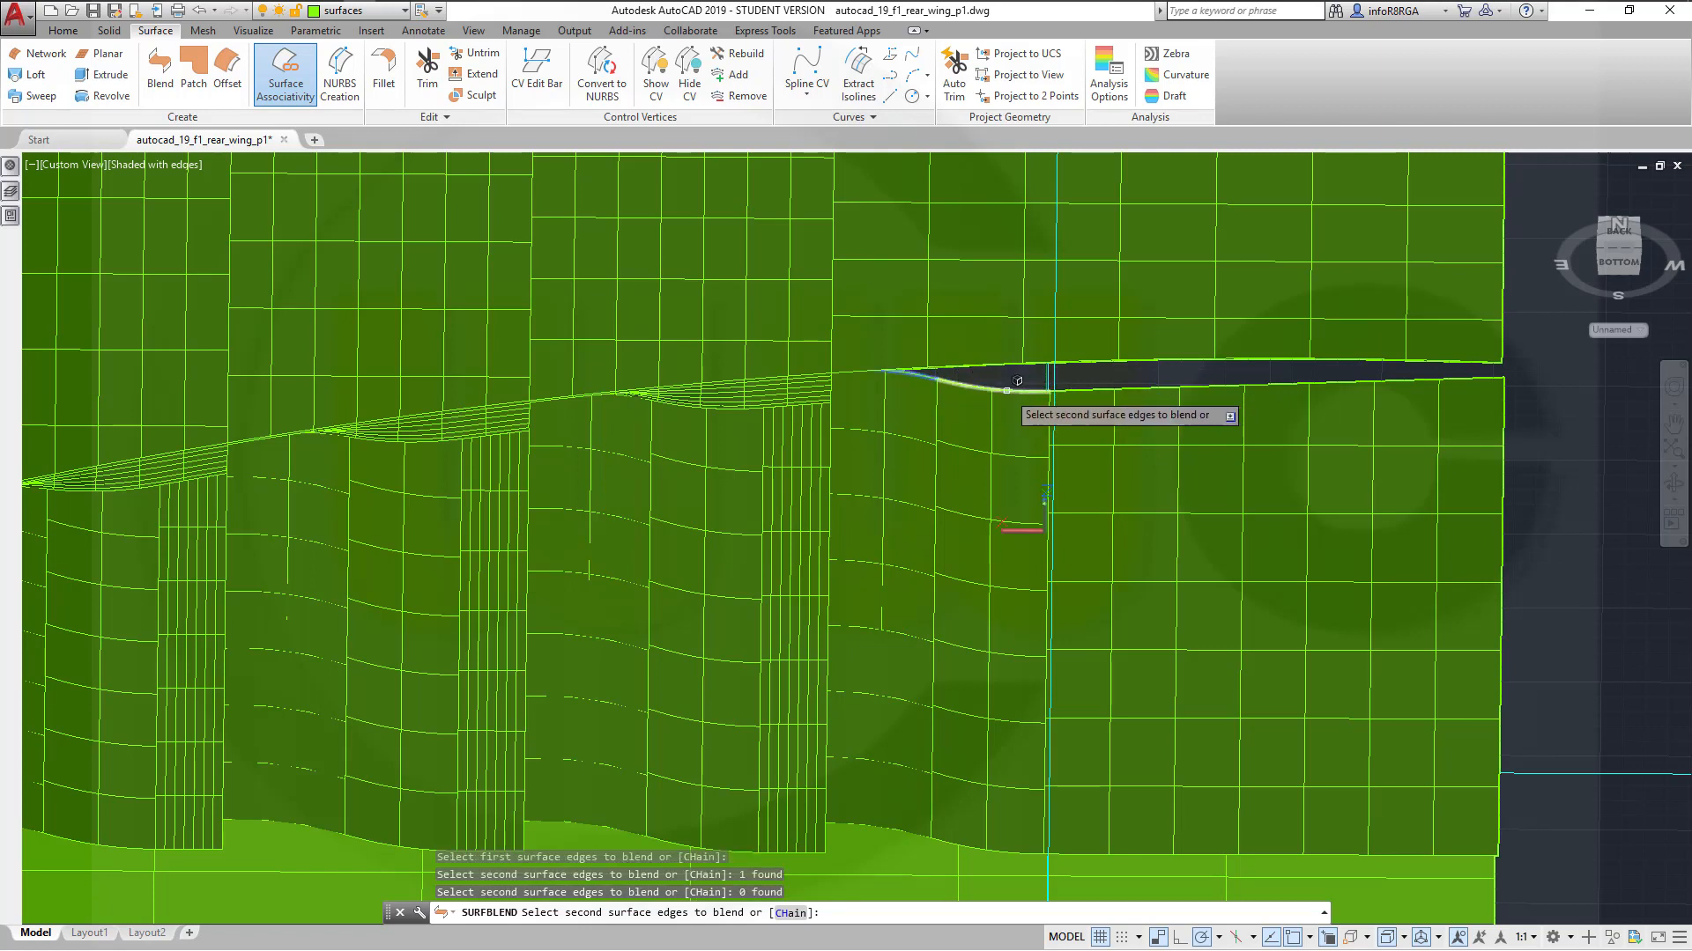
left_click(1009, 391)
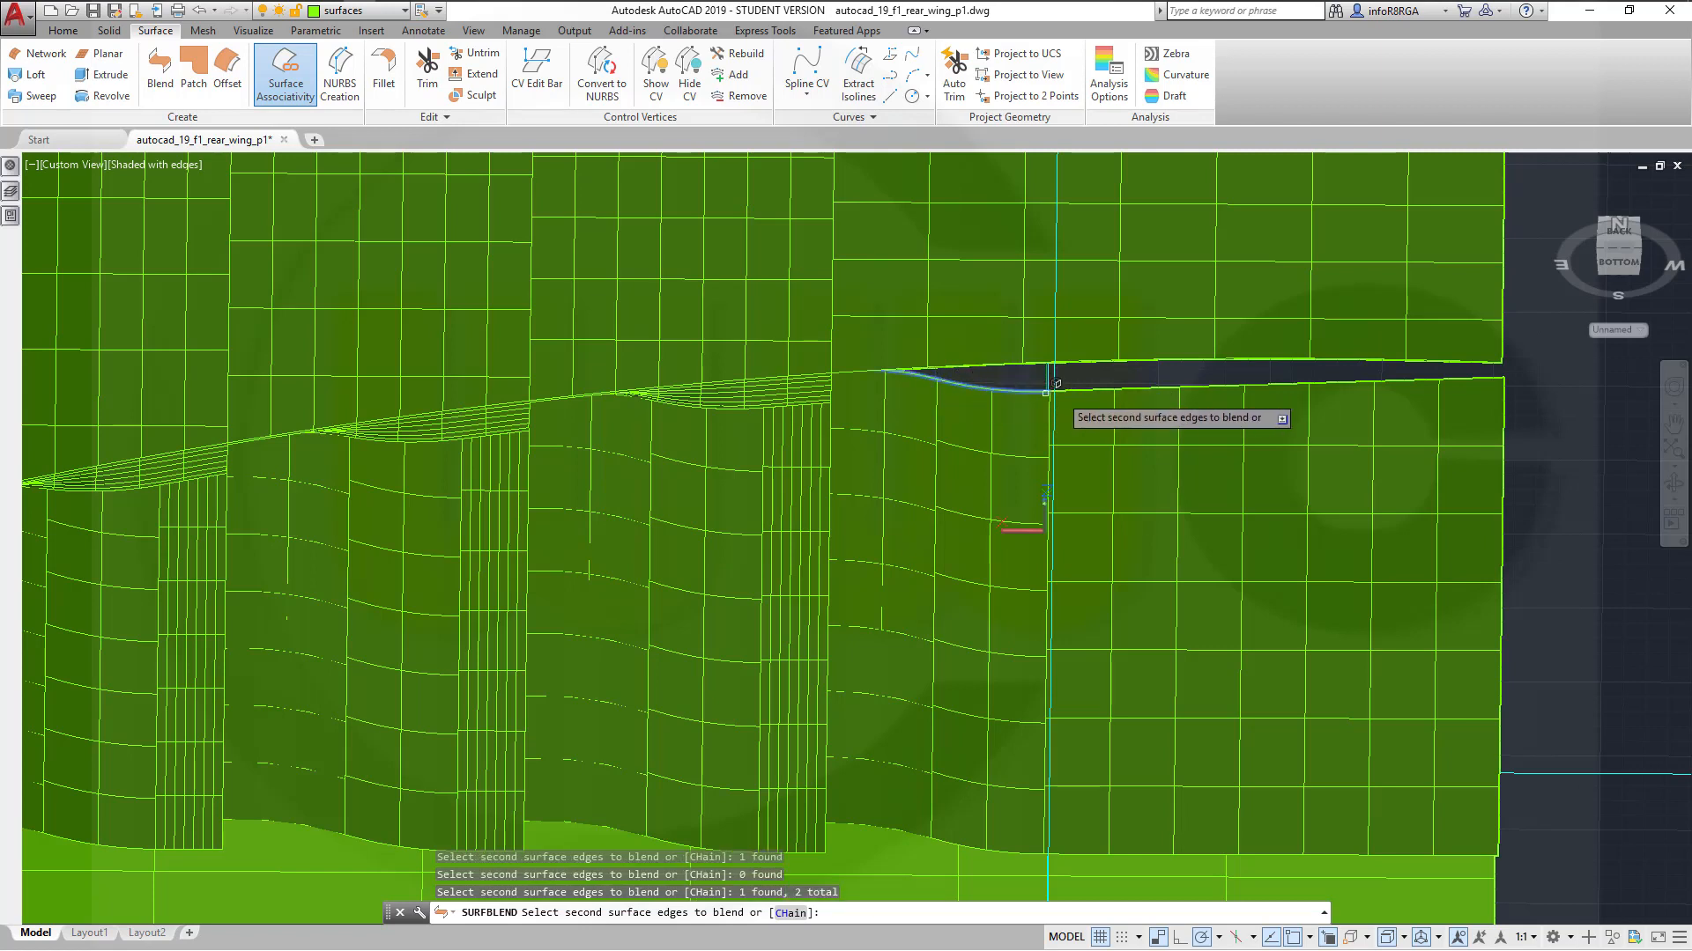
left_click(1138, 386)
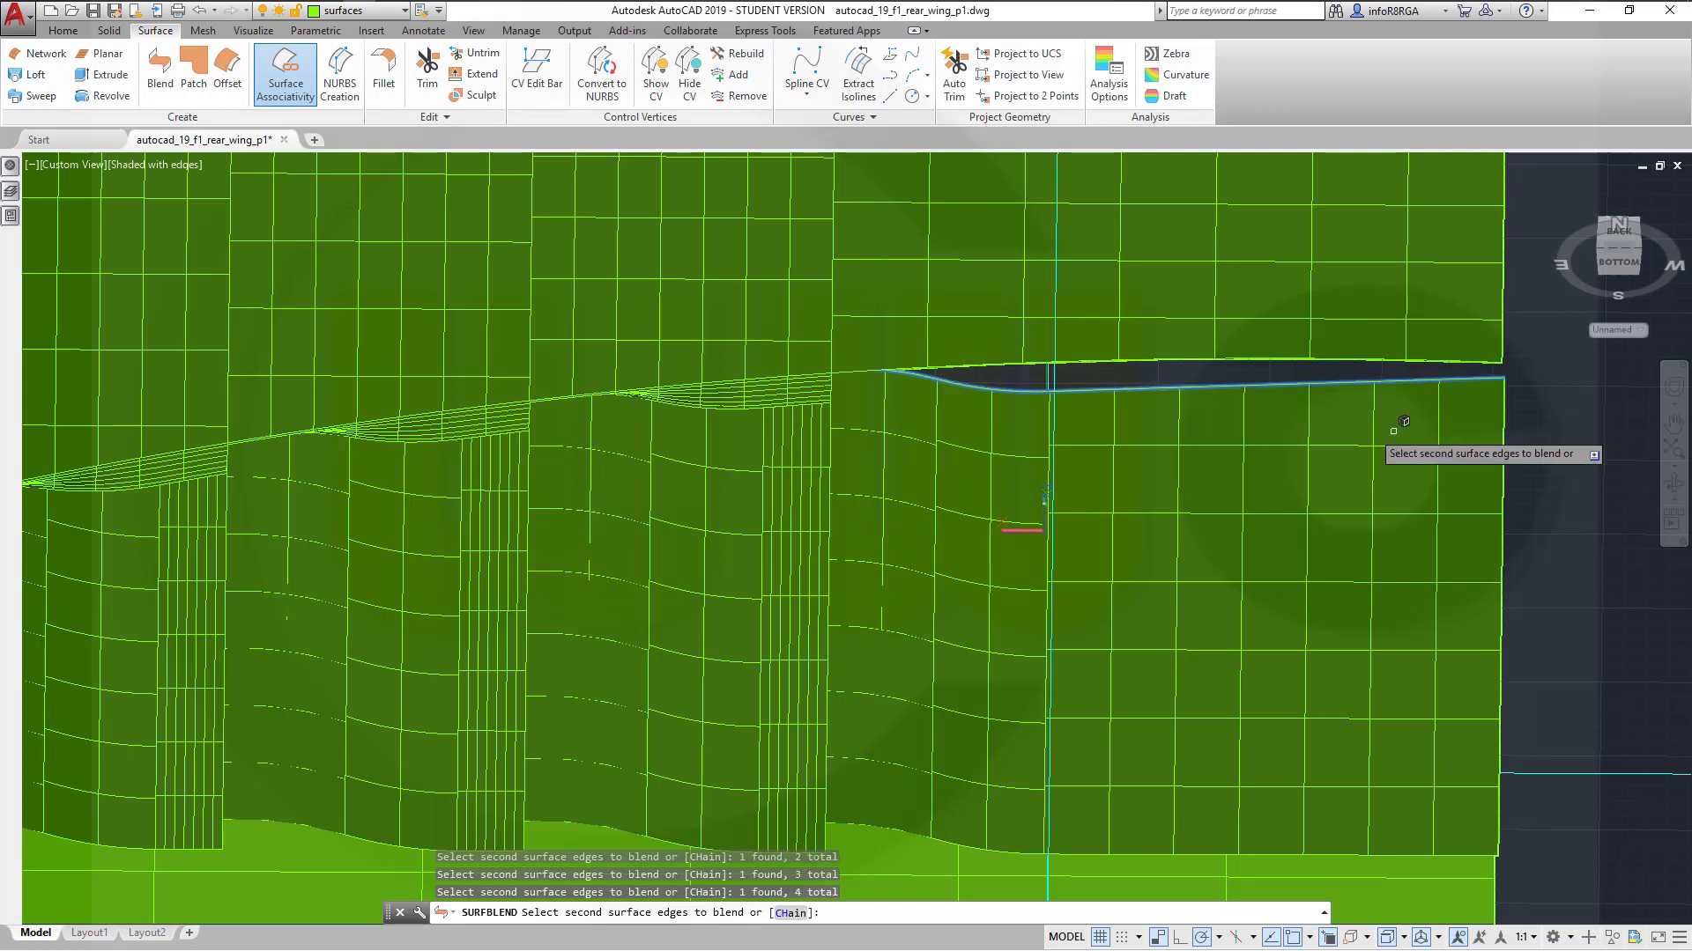
right_click(1548, 441)
left_click(1566, 446)
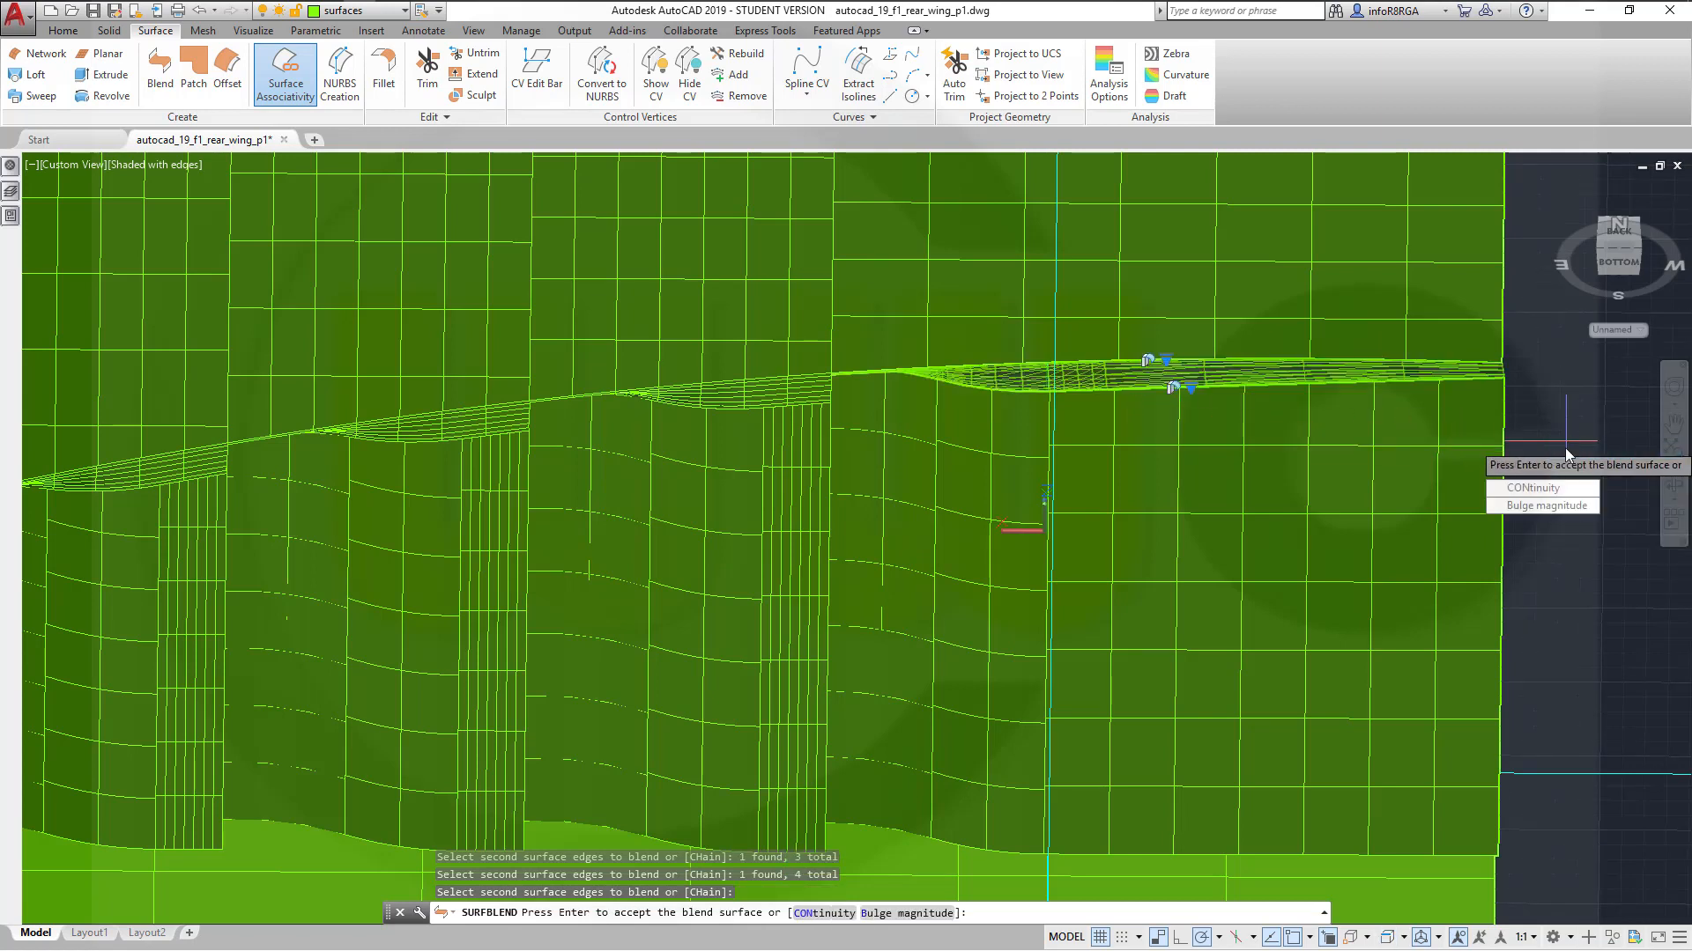
Set G1 continuity for both edges of the new blend surface and accept it
key("Down")
key("Return")
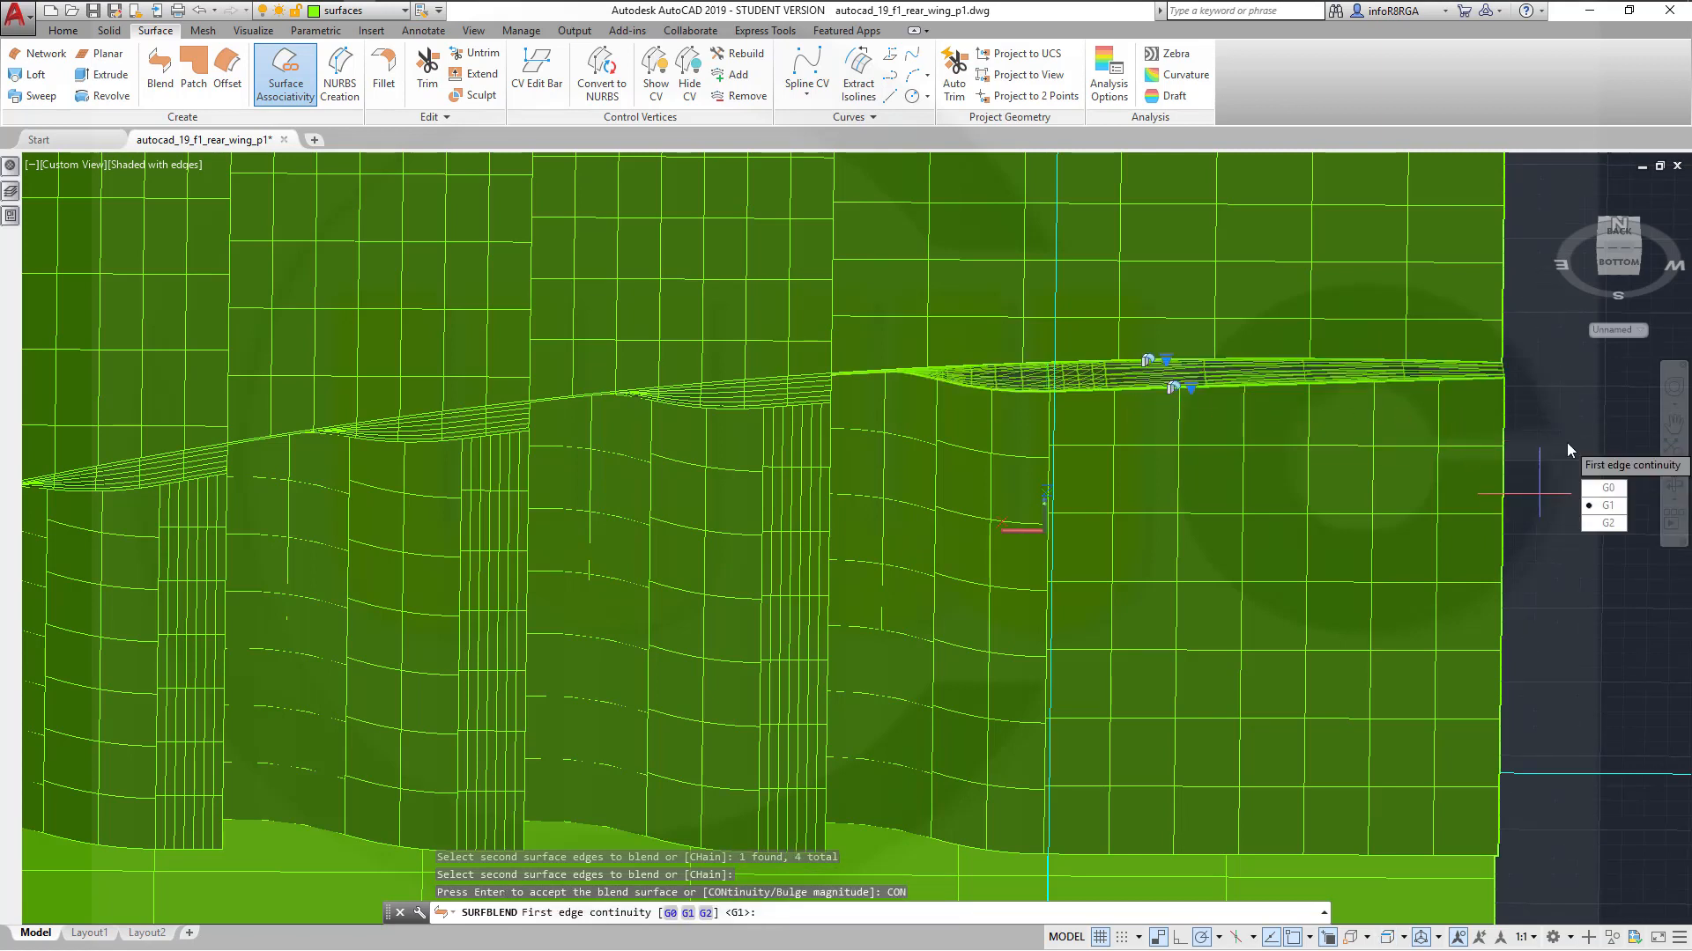
left_click(1604, 507)
left_click(1592, 507)
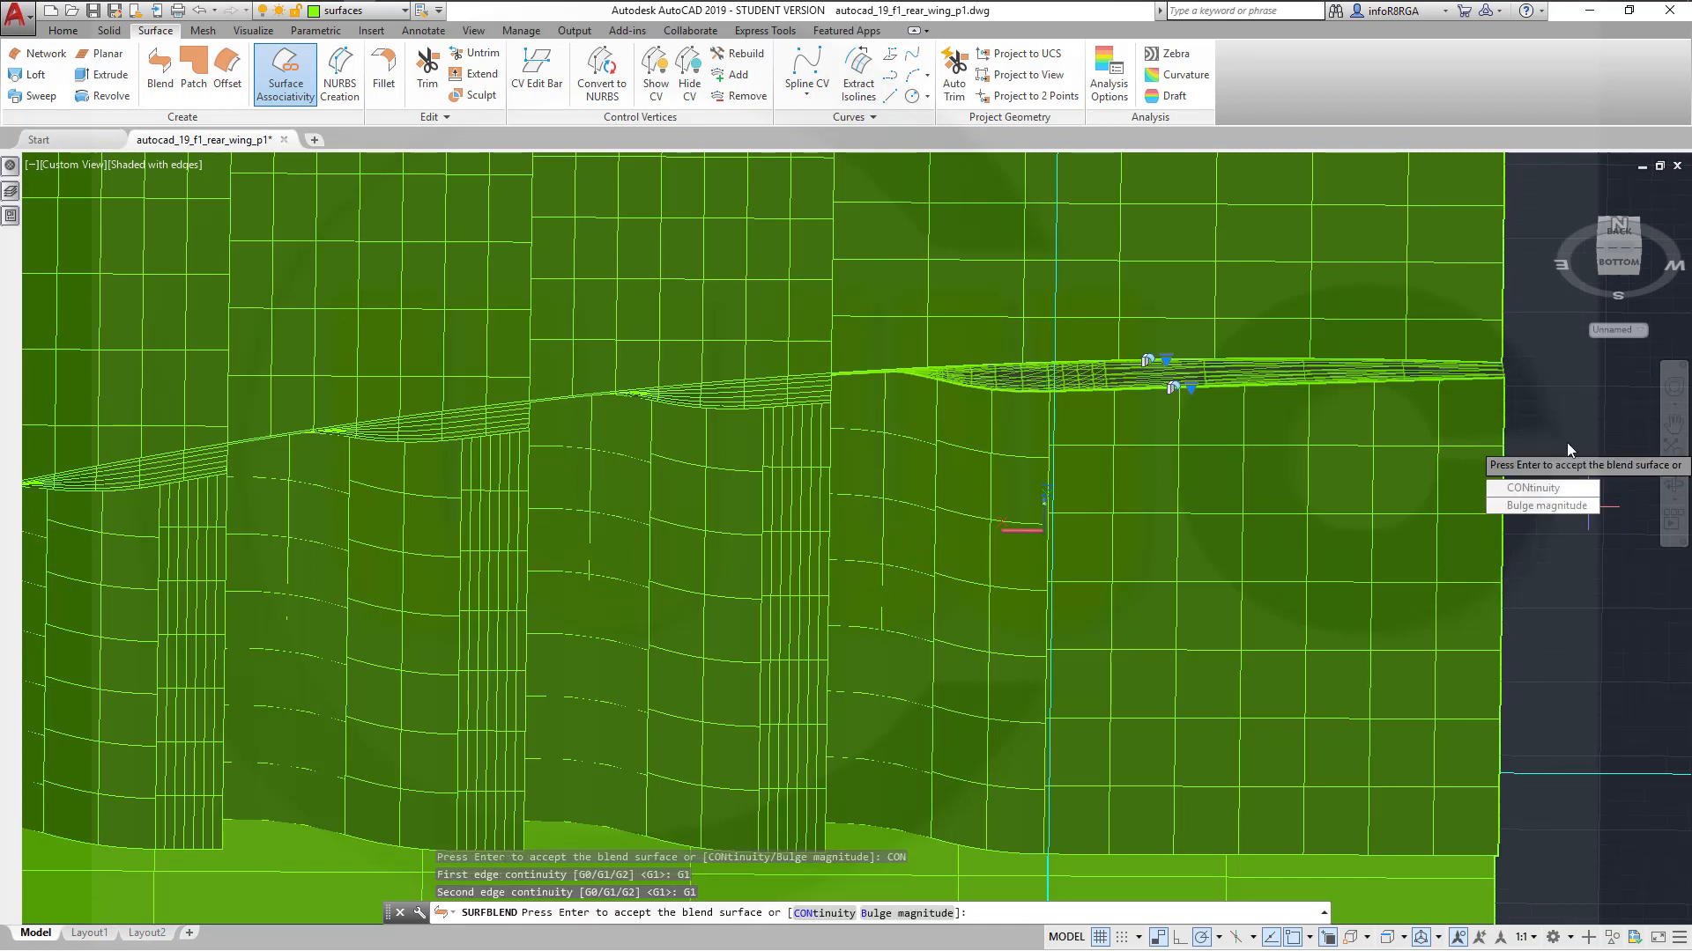
key("Return")
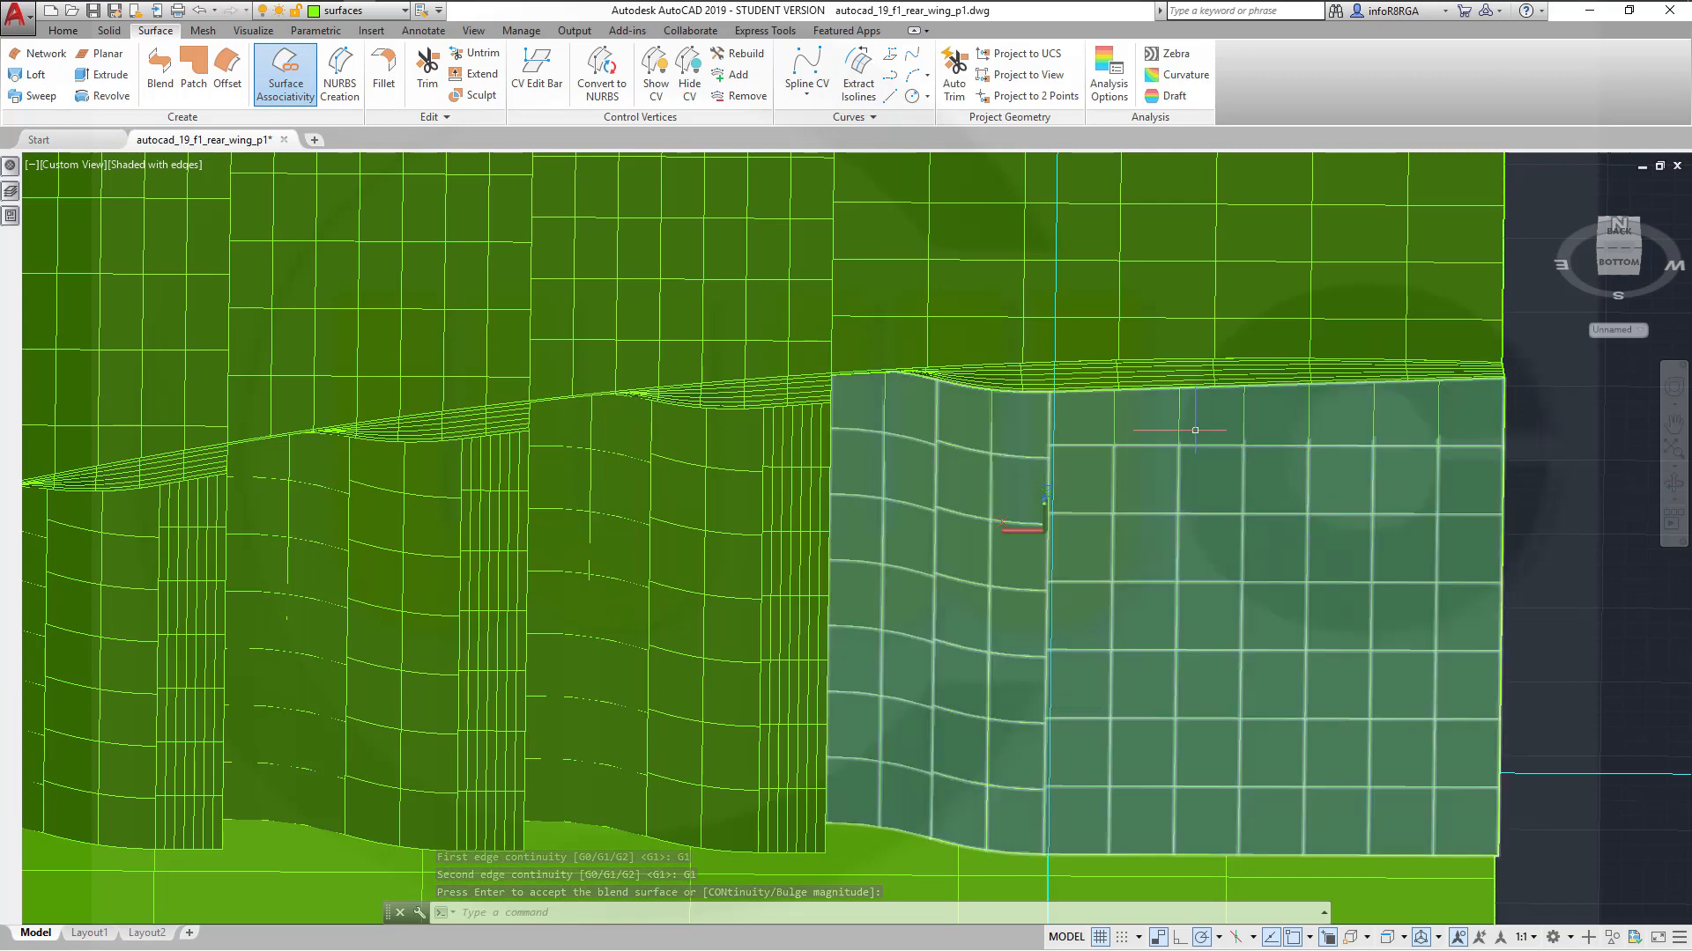
Move the united last ribbed surface with its extension to the turned-off layer 0
middle_click_drag(1201, 401, 1205, 389, "shift")
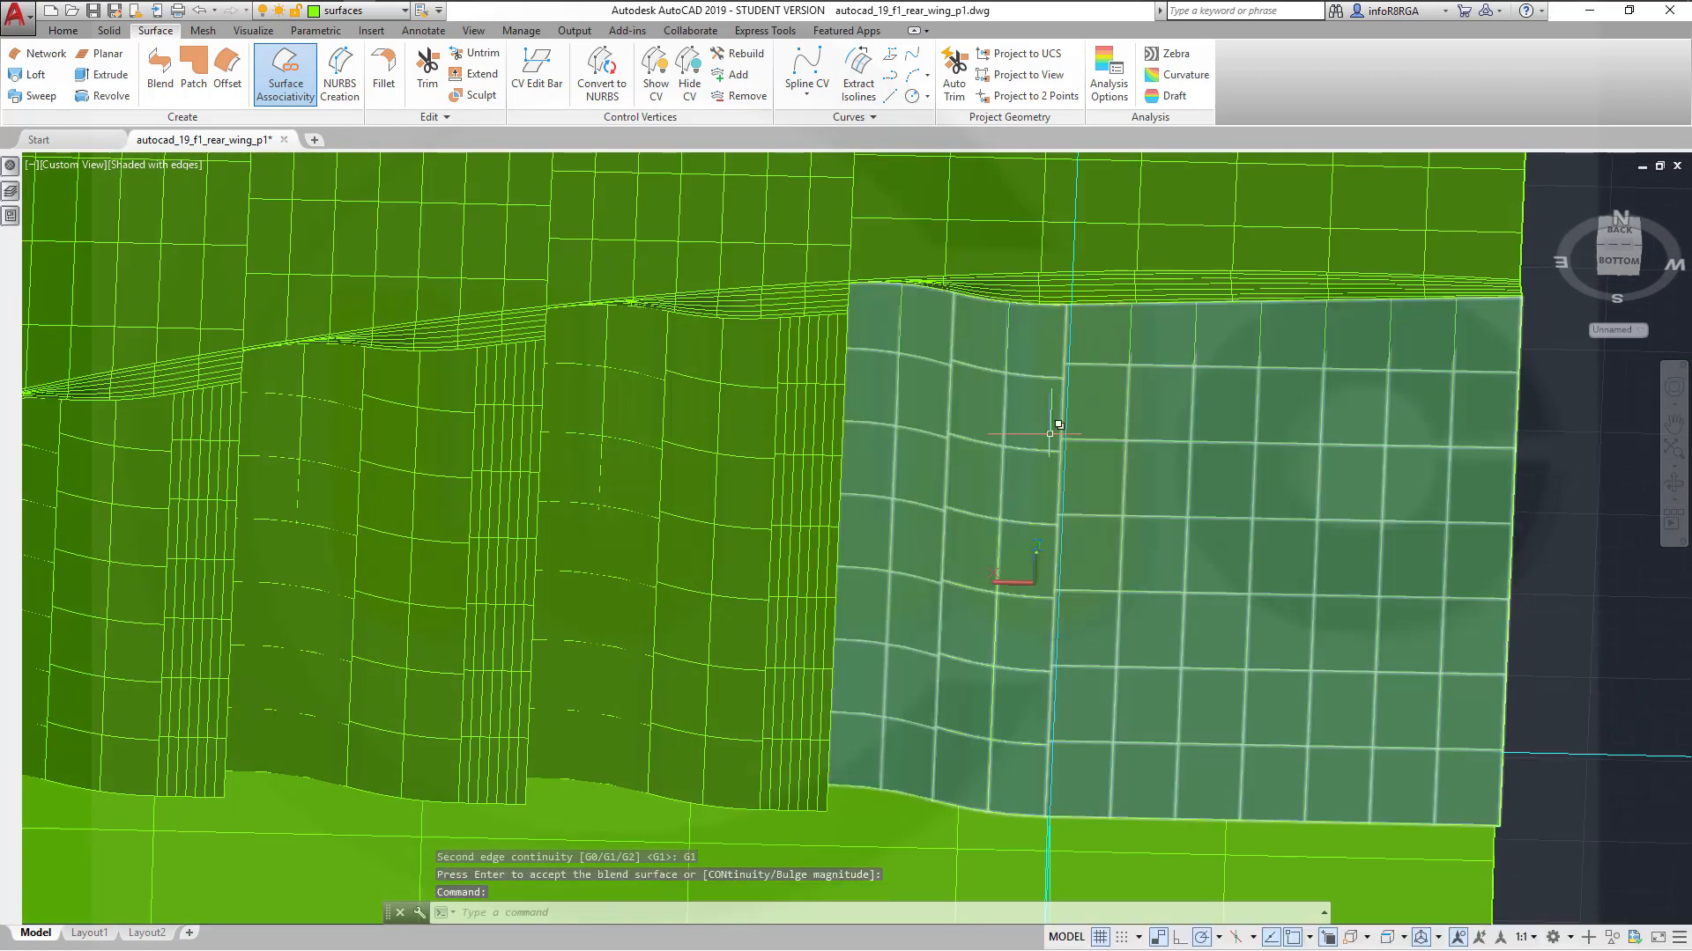
left_click(1051, 434)
left_click(1129, 501)
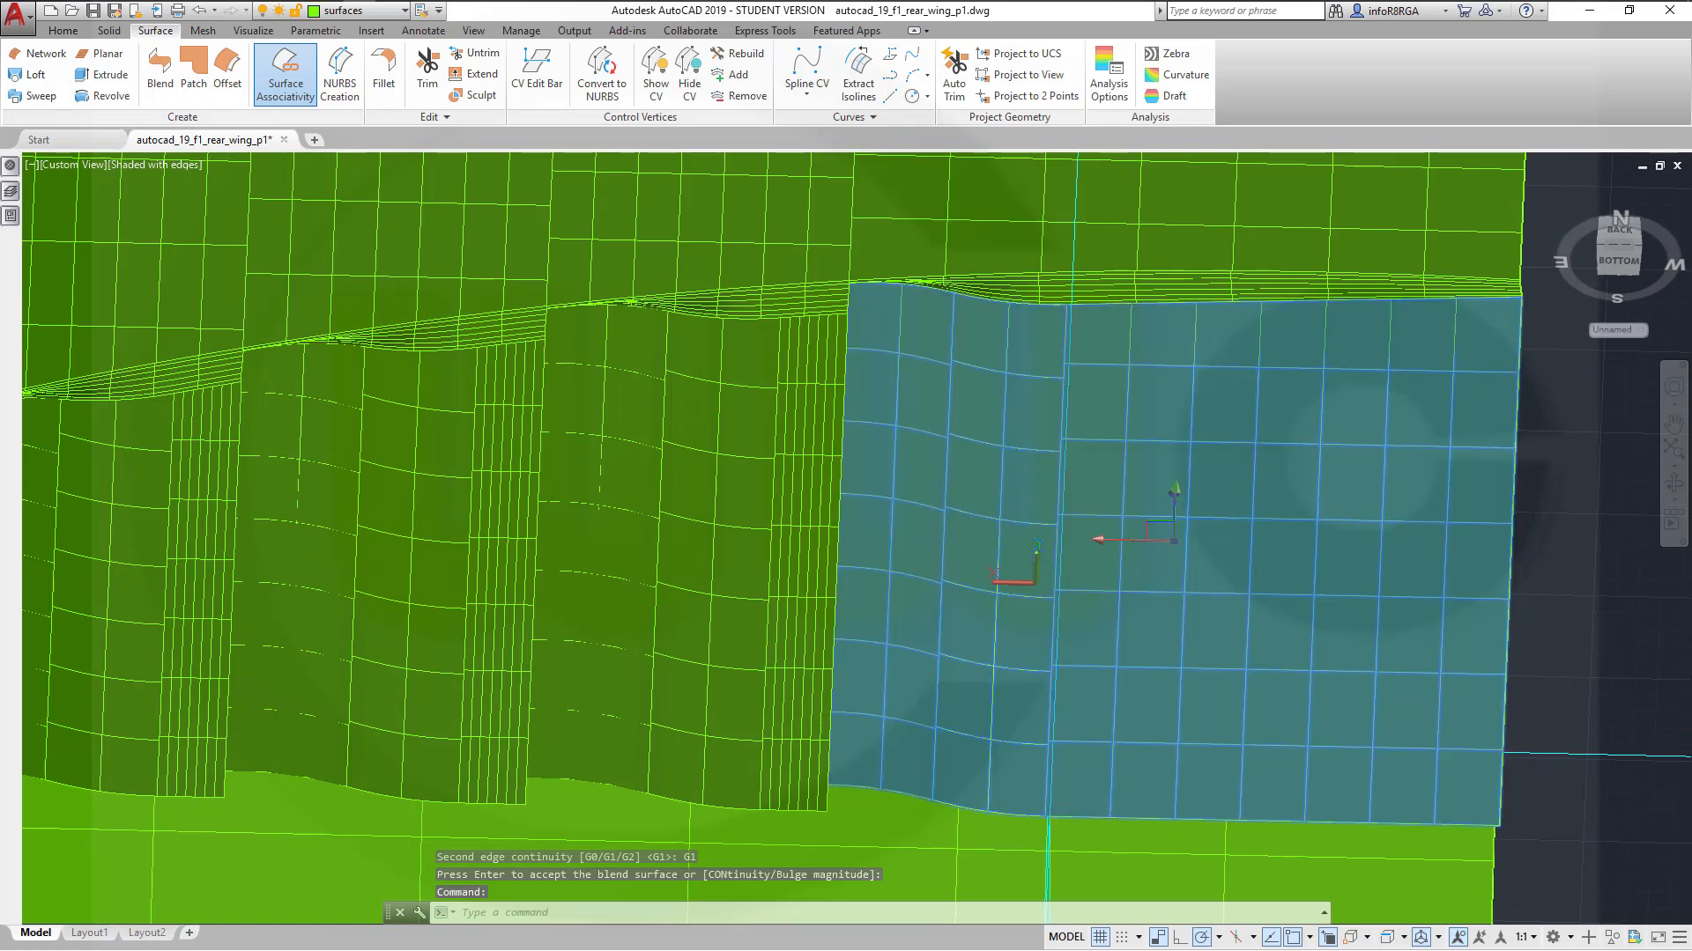
left_click(404, 11)
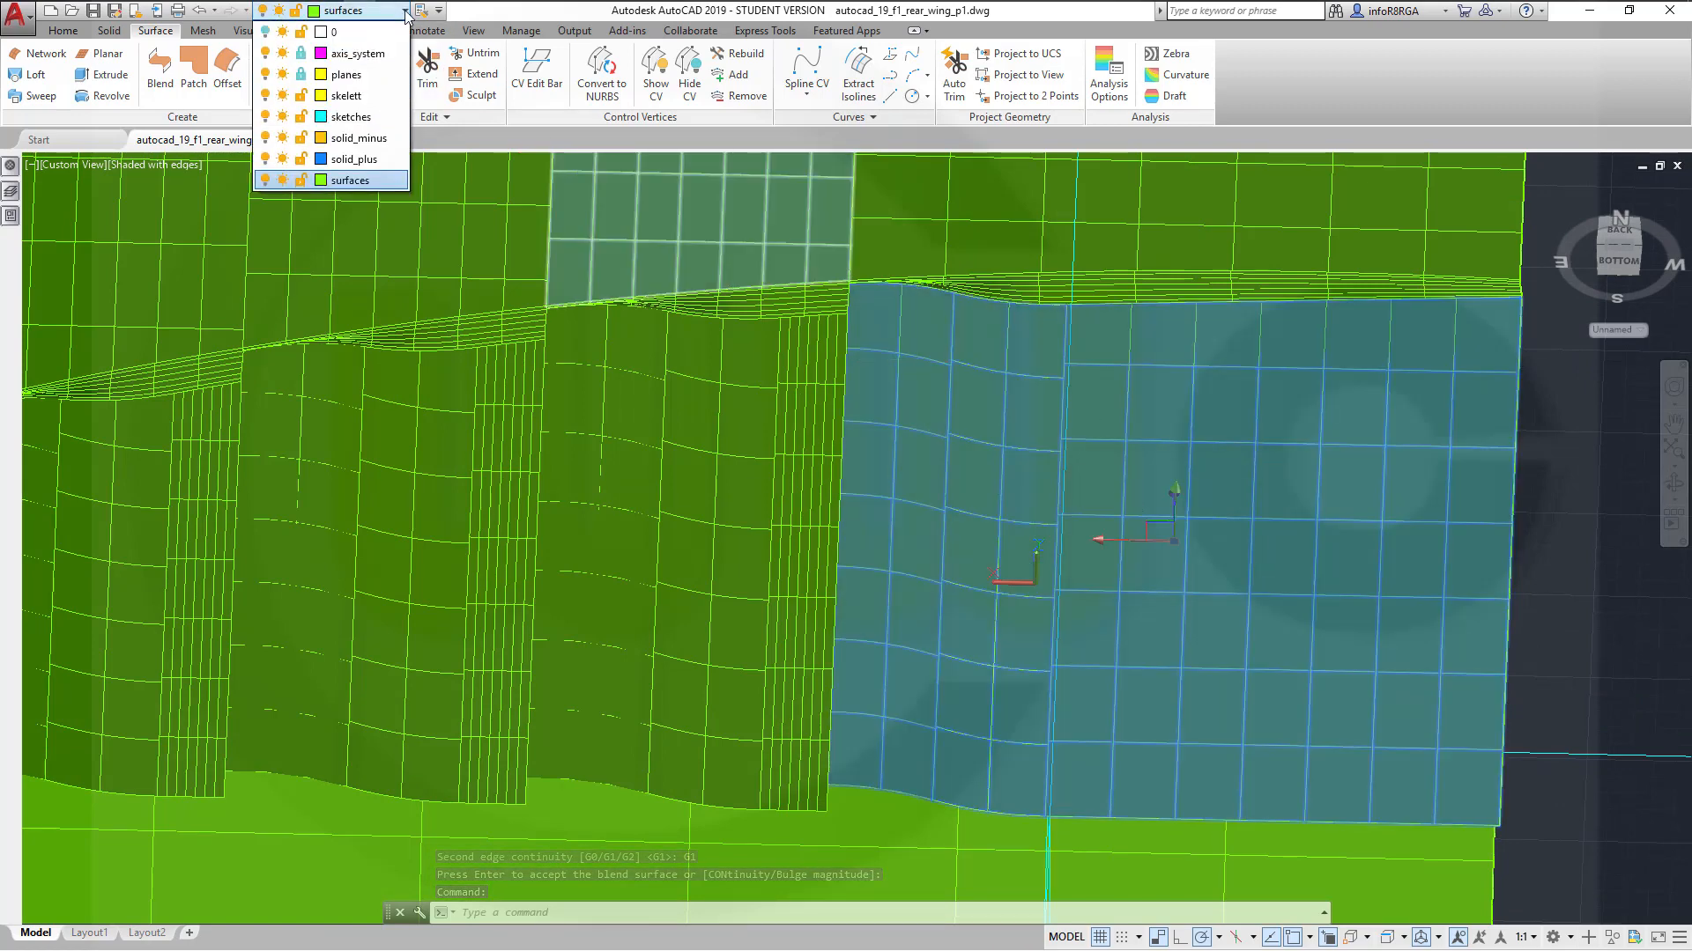
left_click(393, 36)
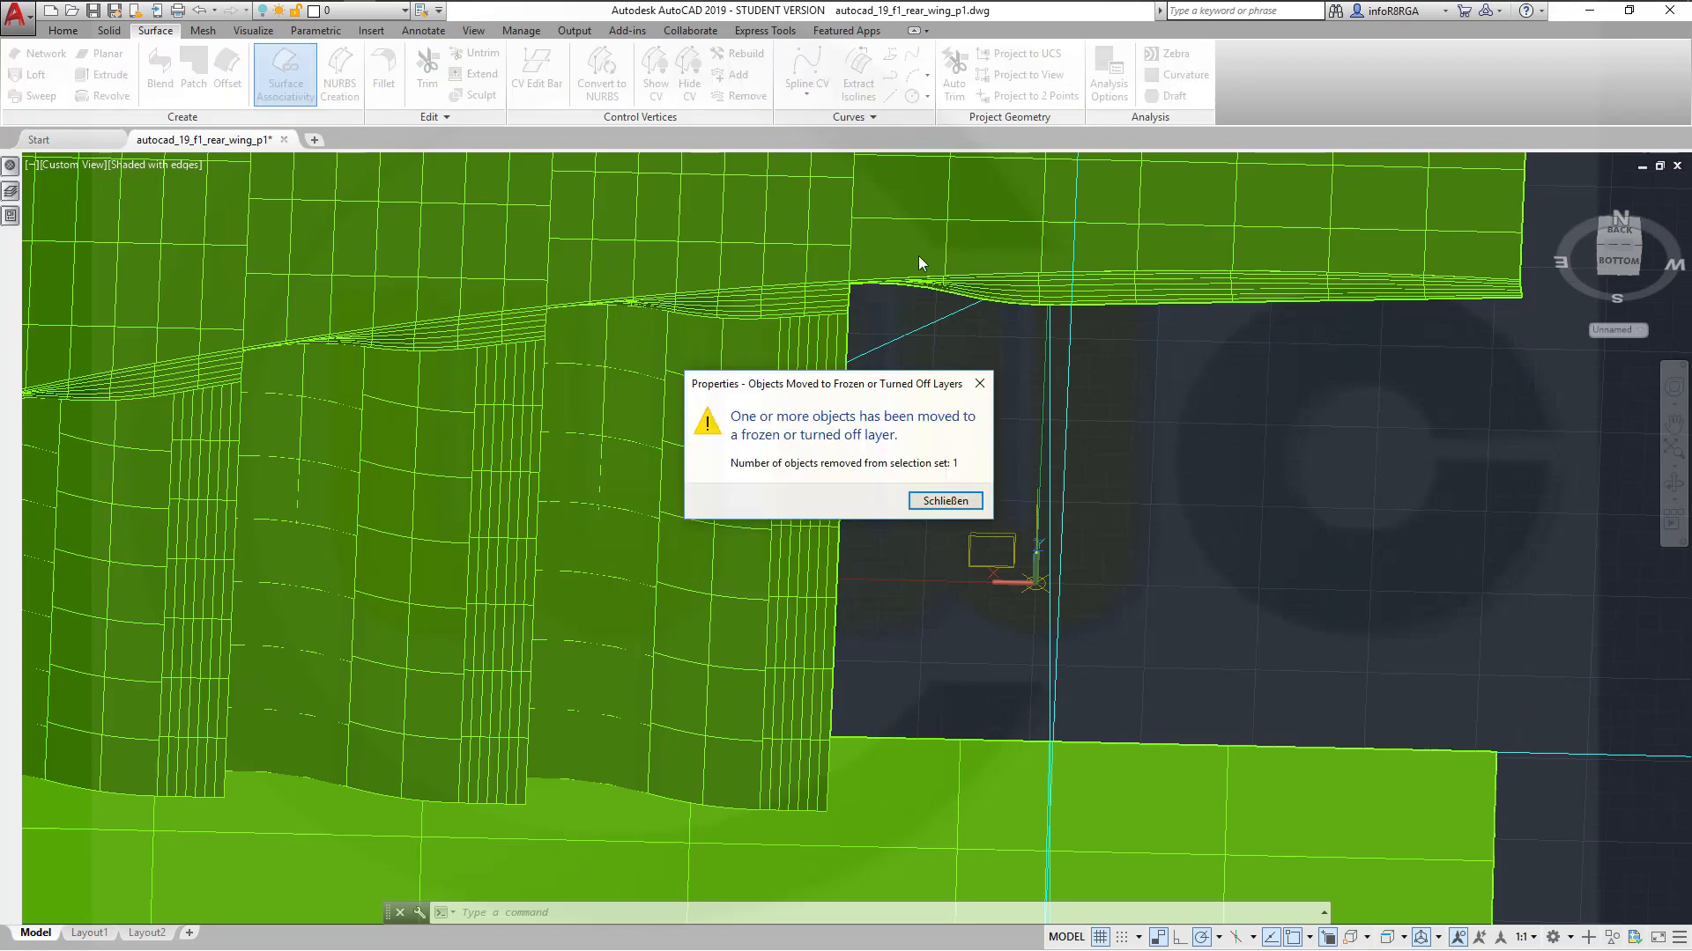
left_click(943, 501)
Slice the large lower surface along the last rib's guide line with a vertical plane at 270°, keeping both sides
middle_click_drag(929, 484, 1001, 375, "shift")
scroll(975, 460, "down", 5)
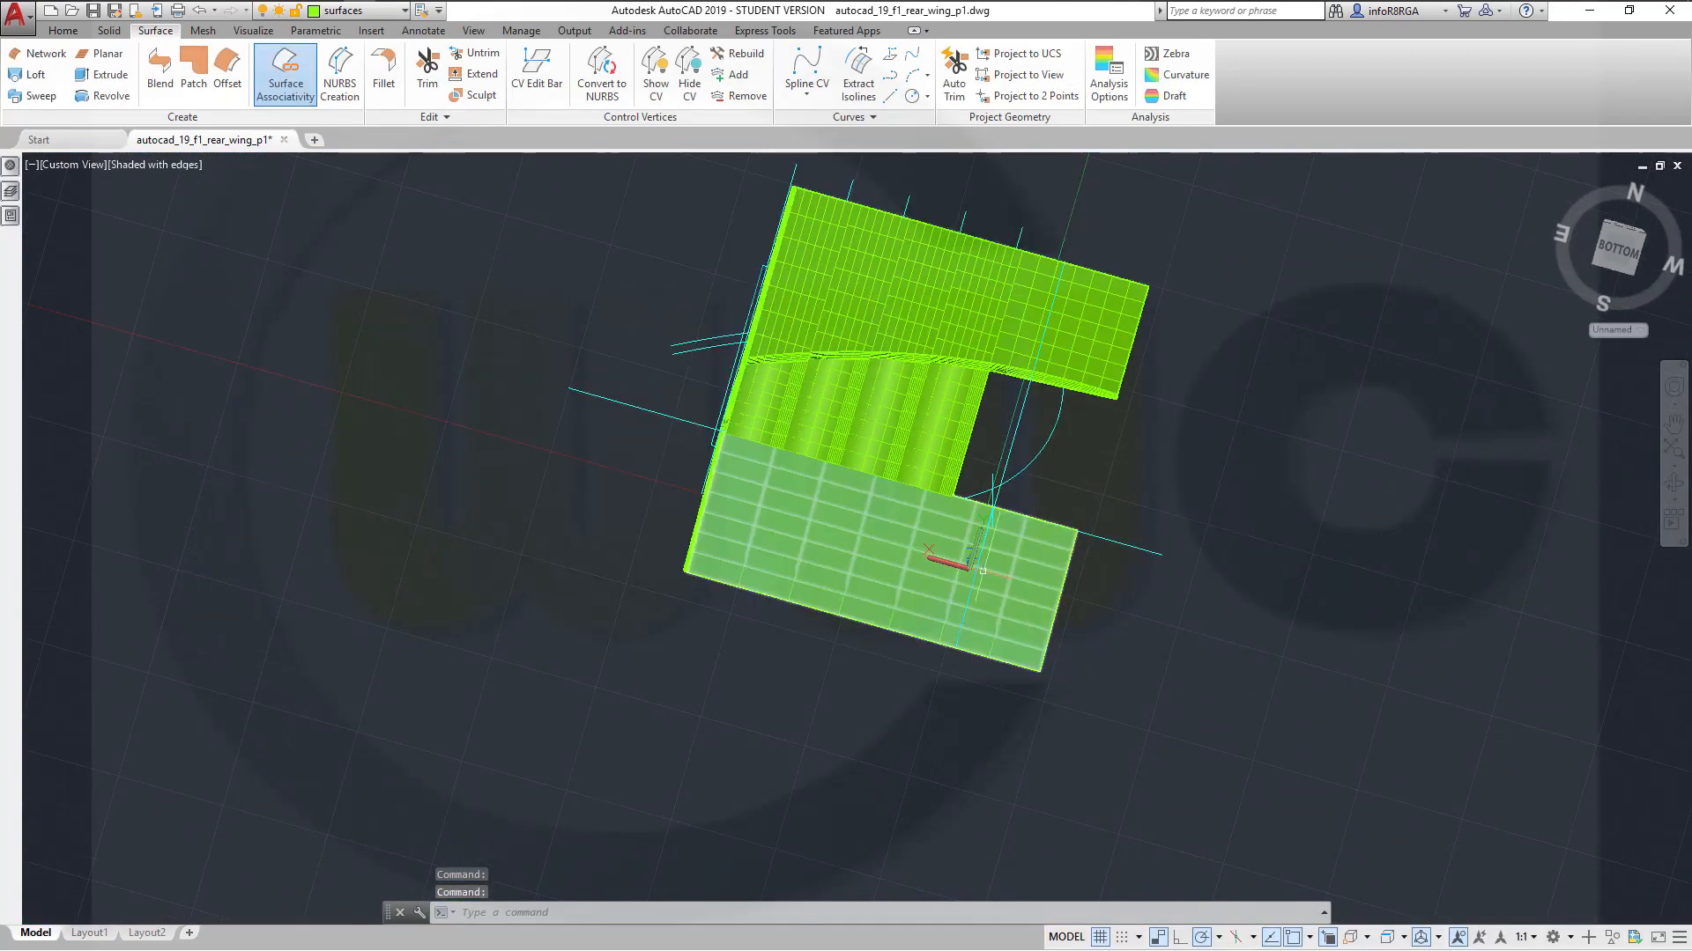
left_click(111, 31)
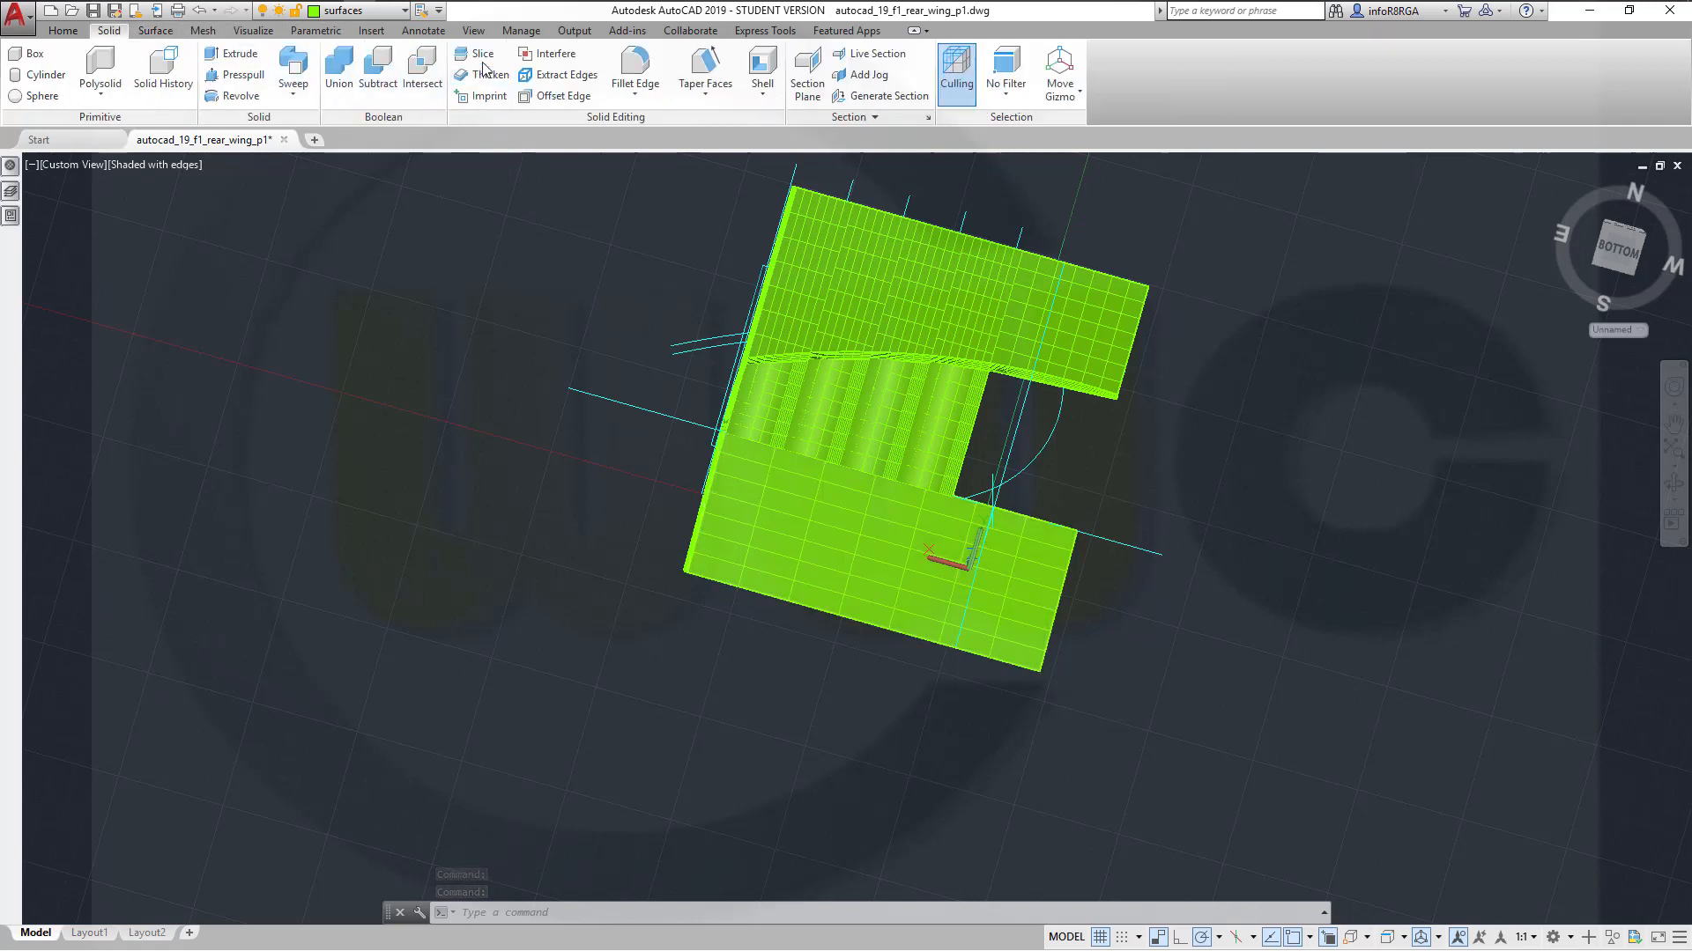
left_click(1040, 550)
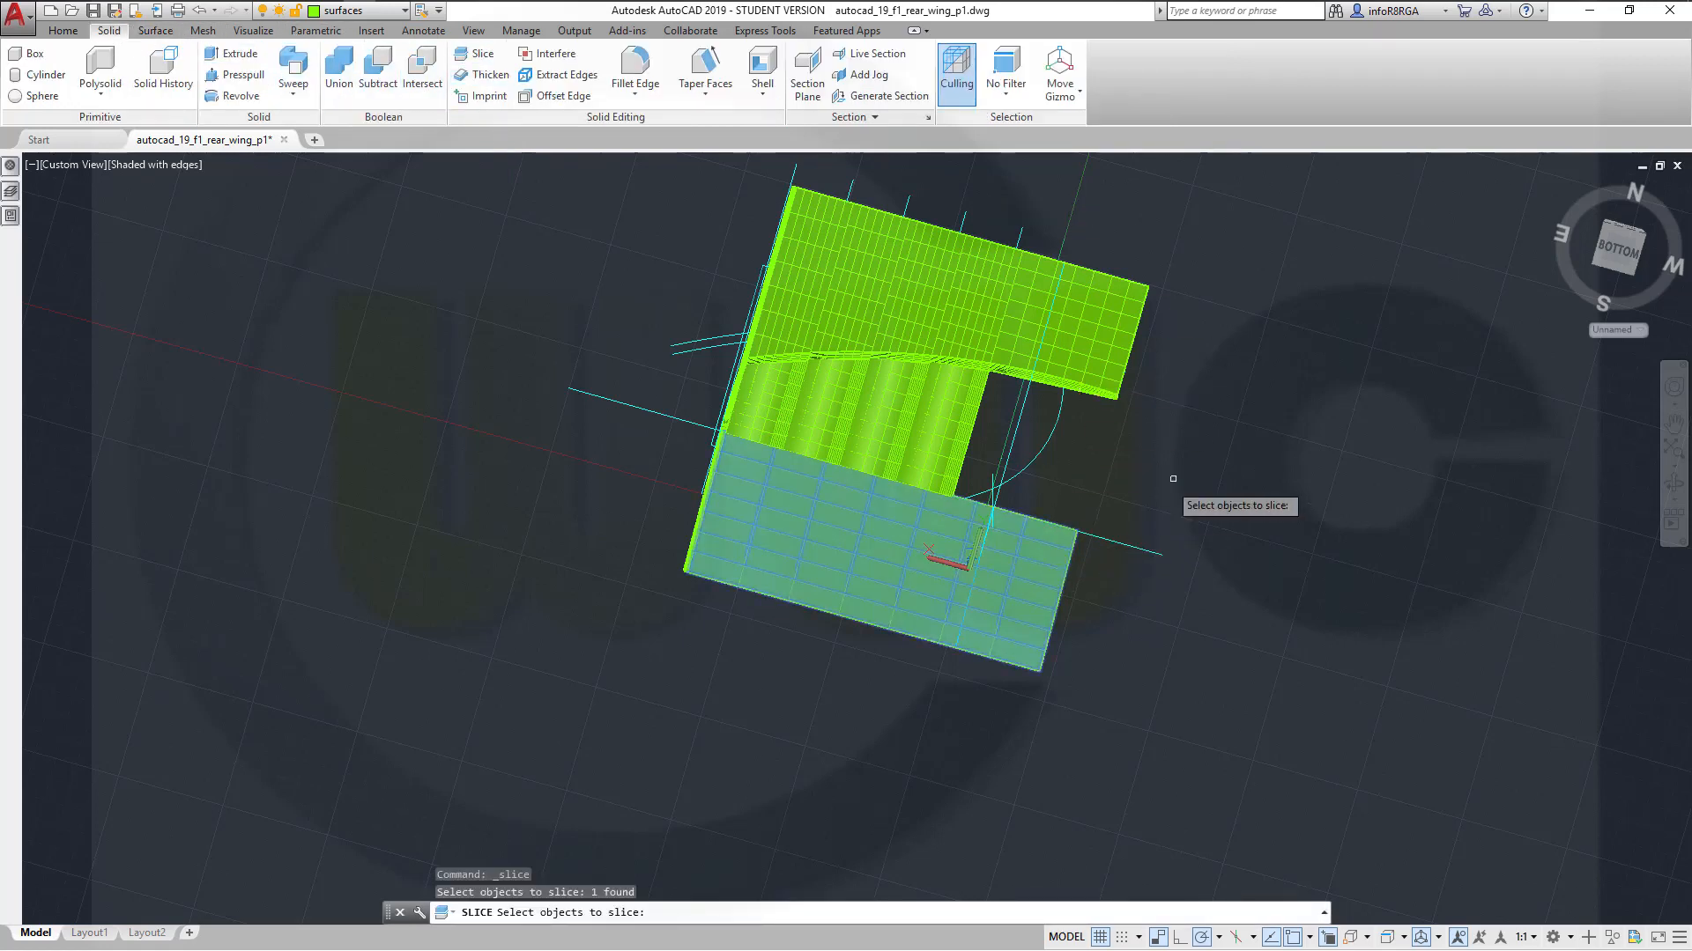
key("Return")
middle_click_drag(1151, 476, 1055, 524, "shift")
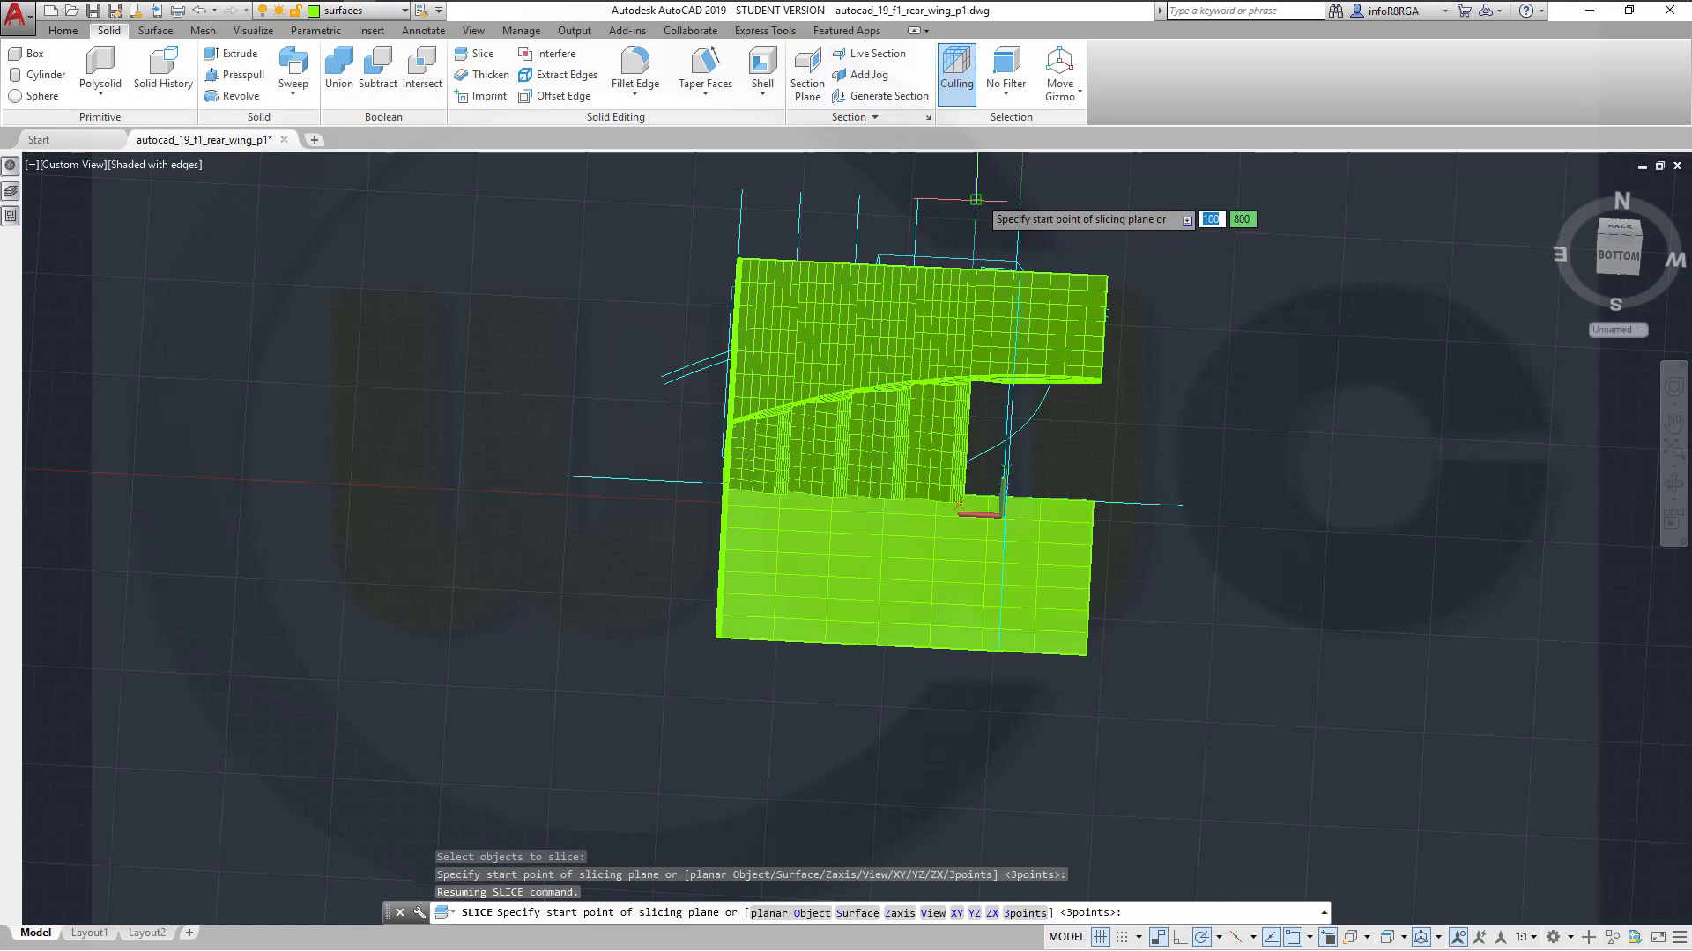
left_click(977, 200)
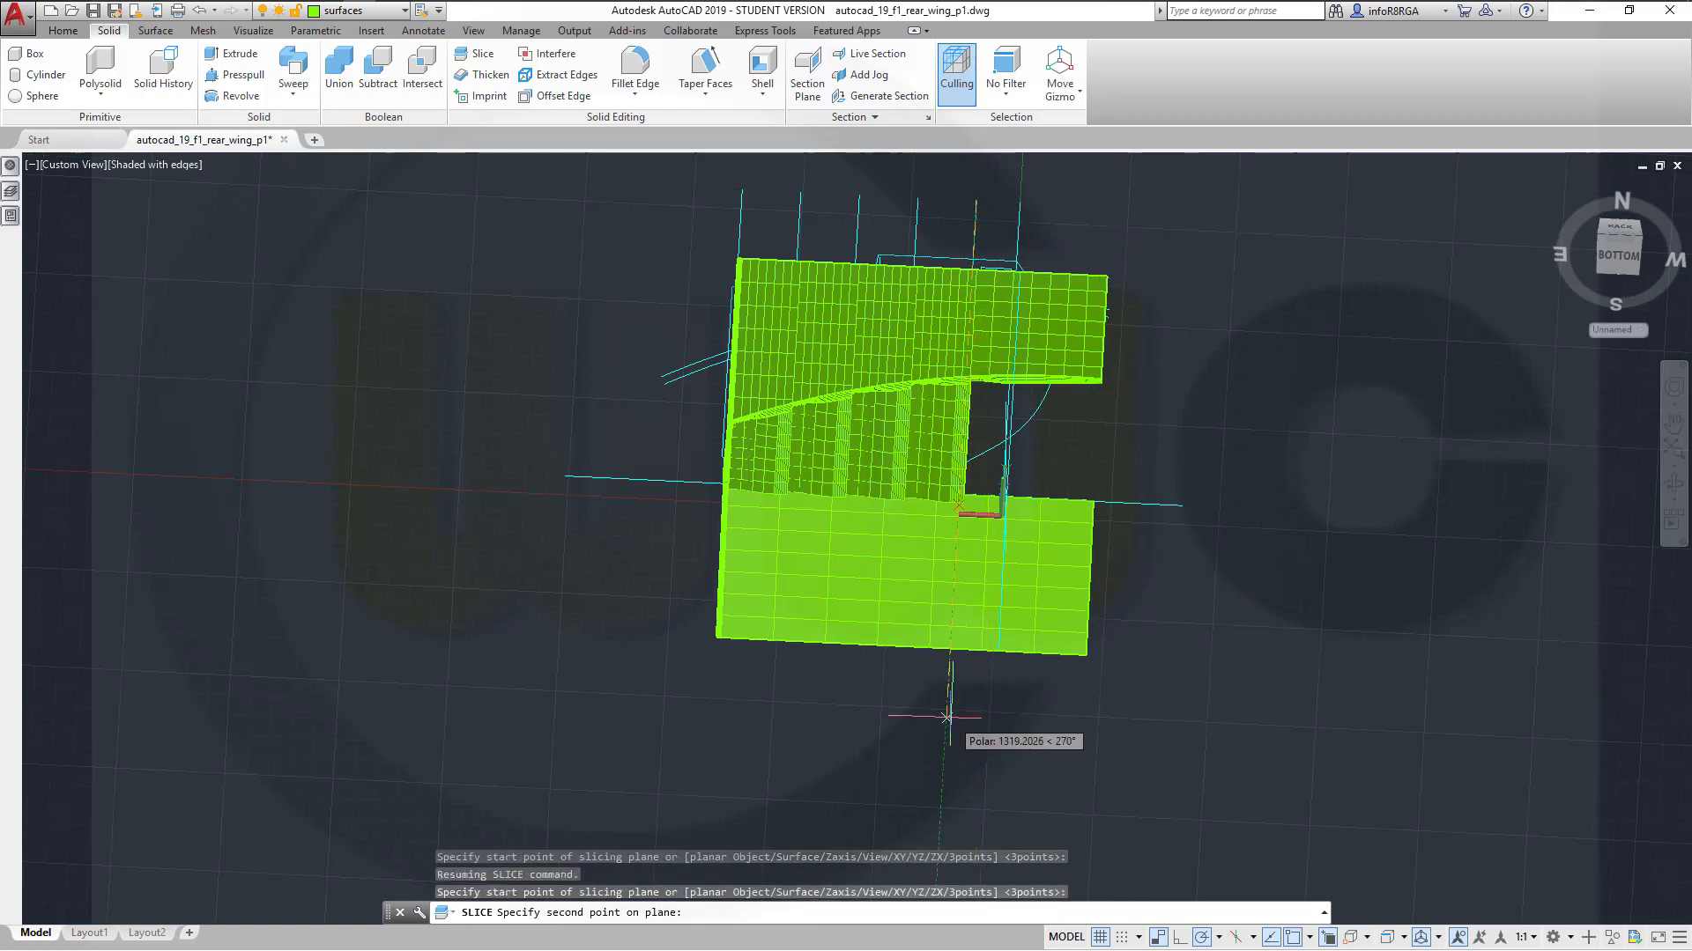
left_click(947, 718)
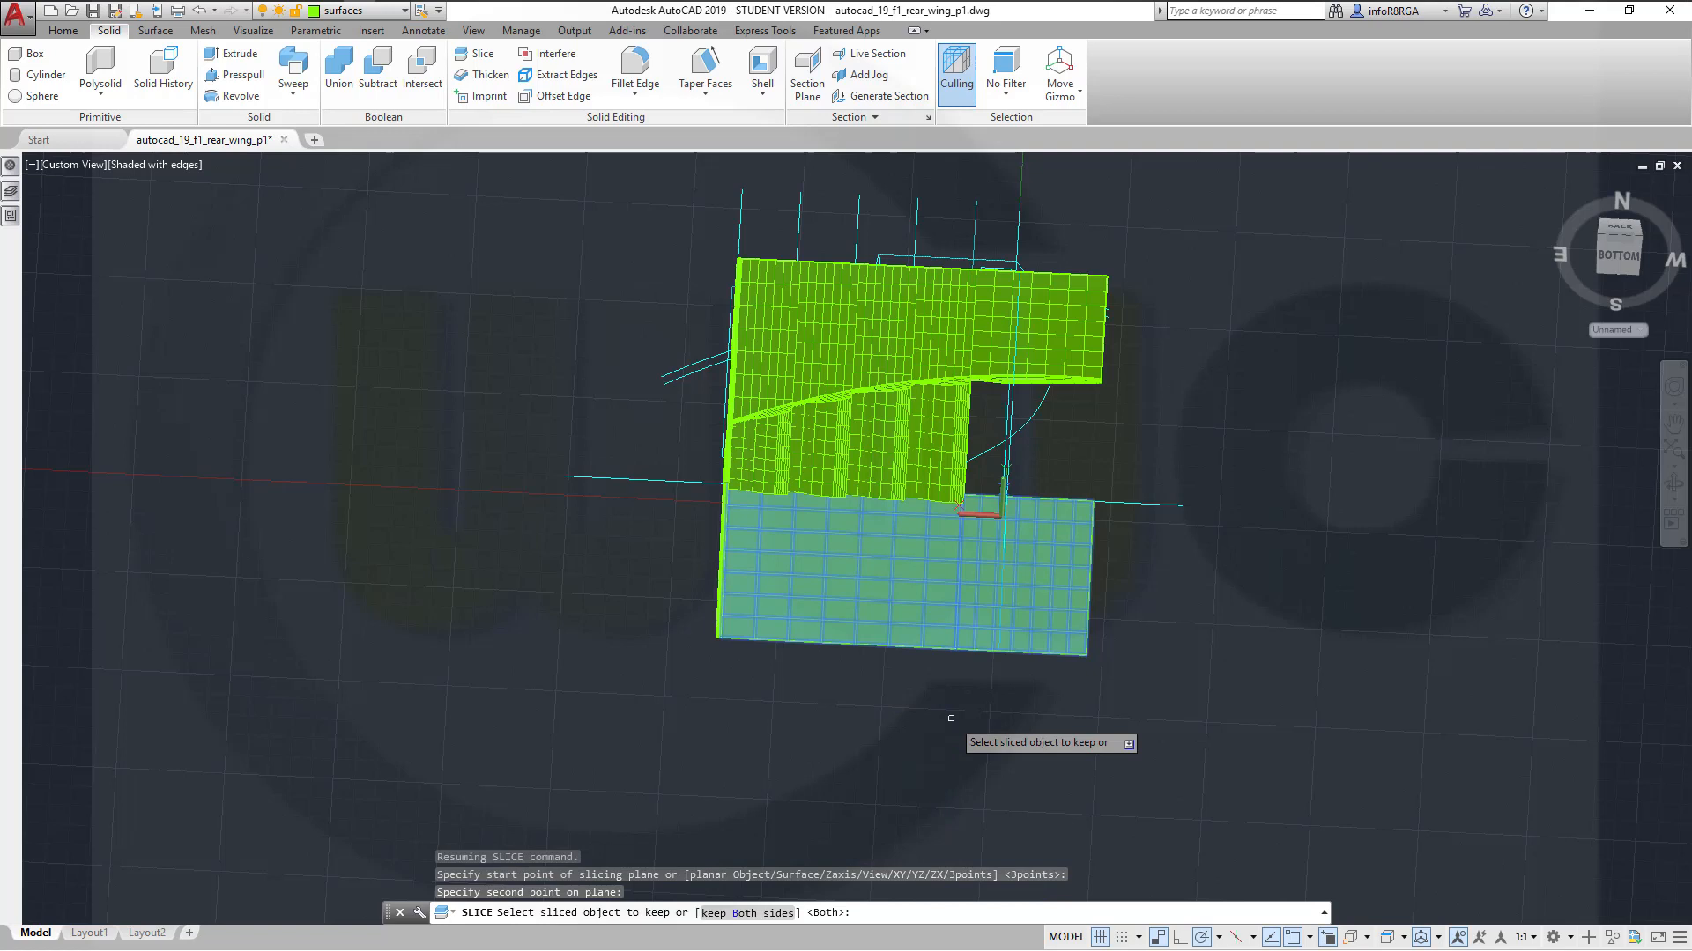
right_click(1113, 698)
left_click(1160, 754)
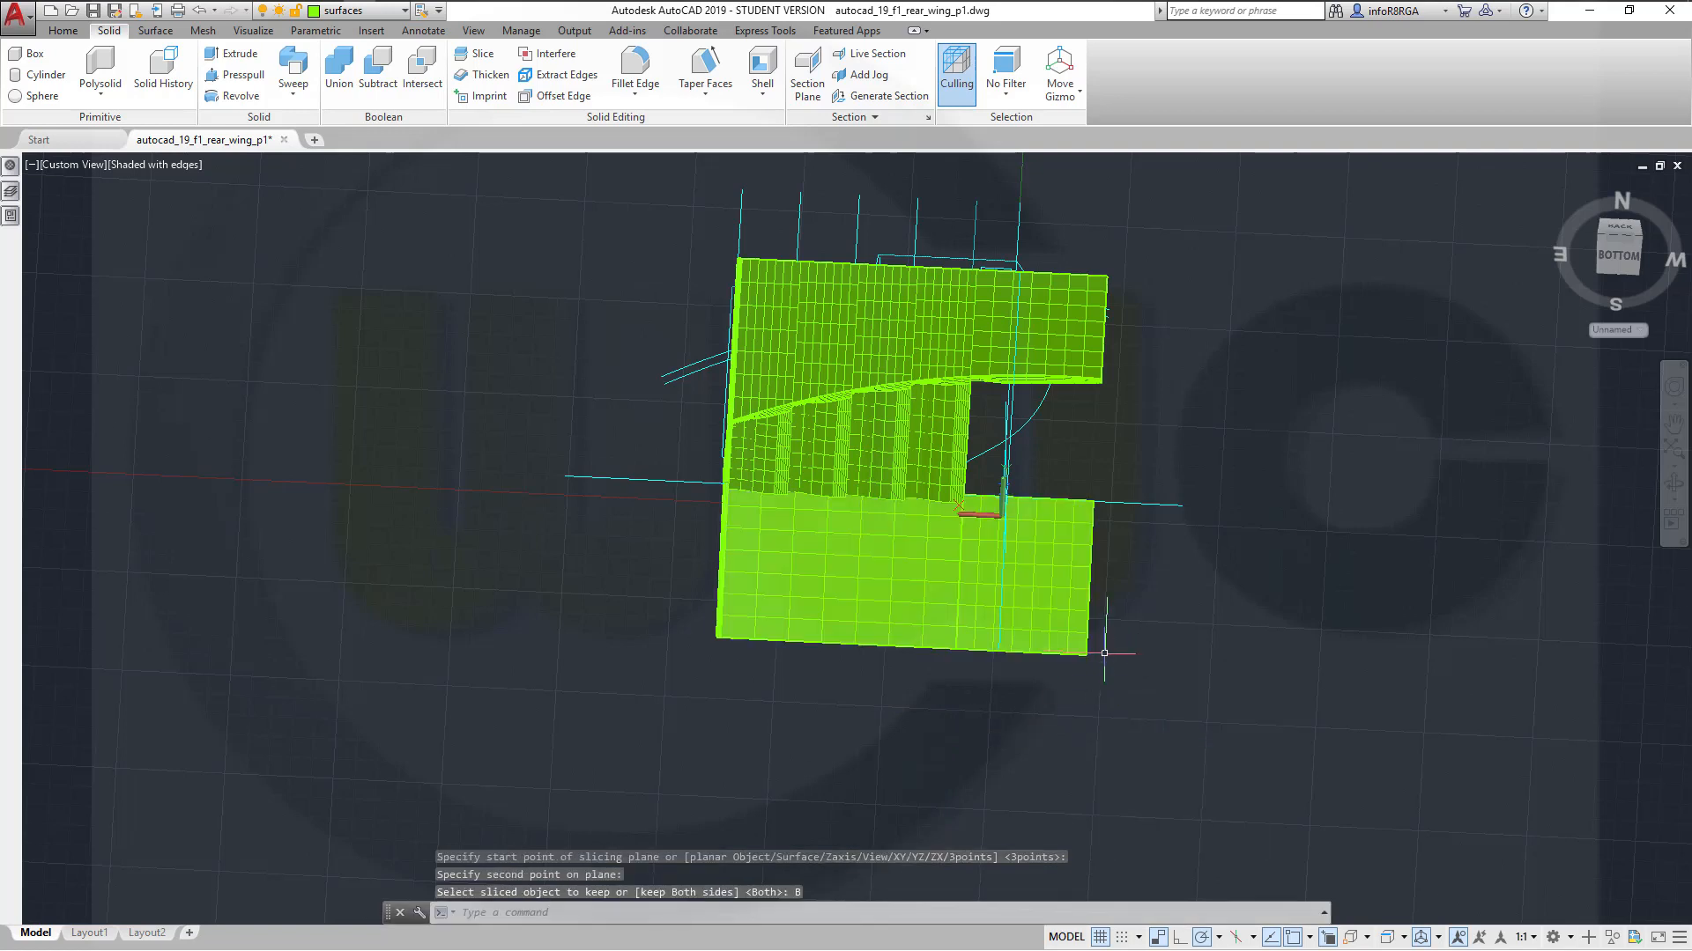
Start a surface blend with the sliced lower surface's edge beside the opening as the first edge
middle_click_drag(1184, 376, 1174, 437, "shift")
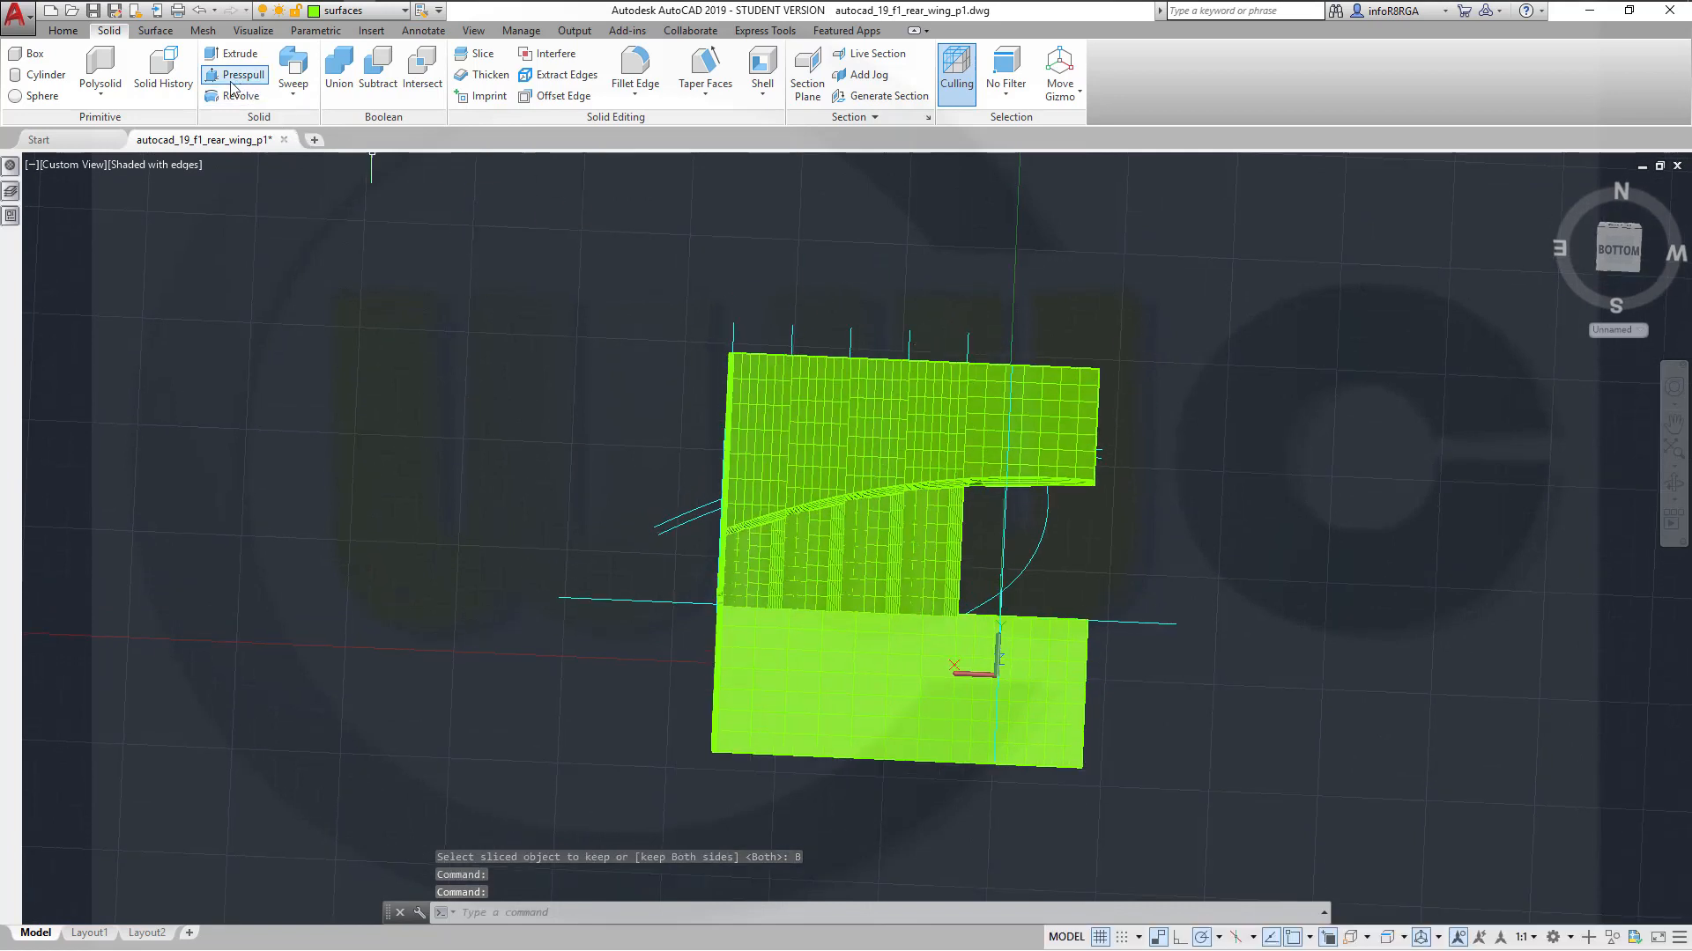
left_click(168, 36)
left_click(159, 69)
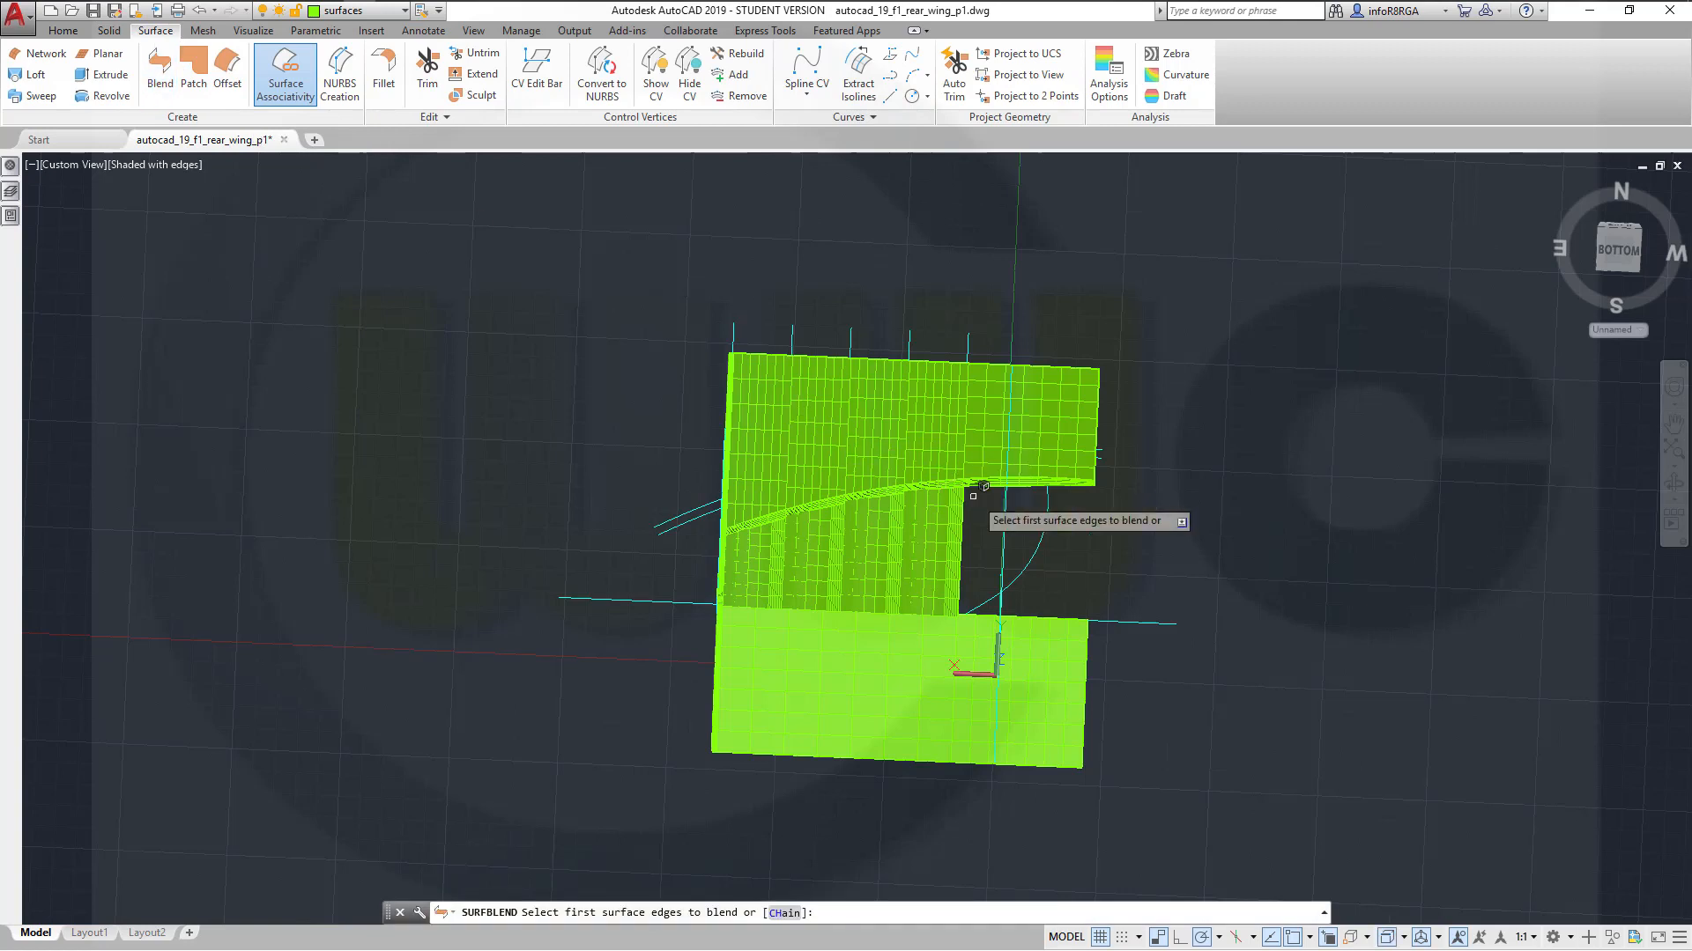
scroll(991, 515, "up", 3)
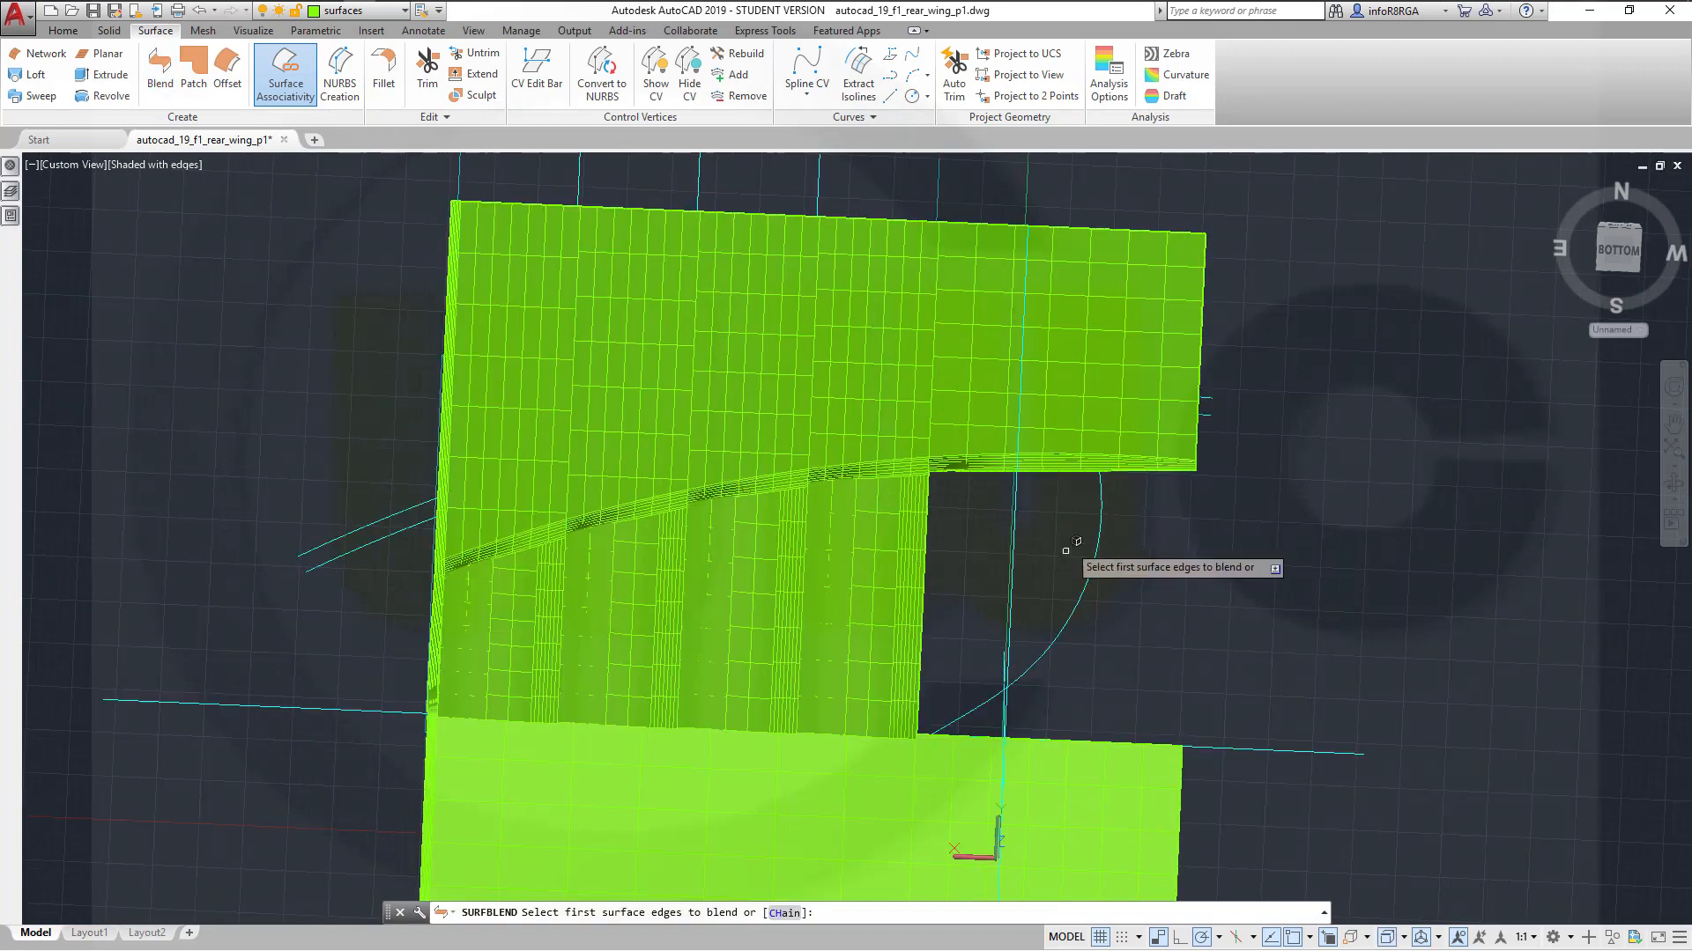
left_click(985, 734)
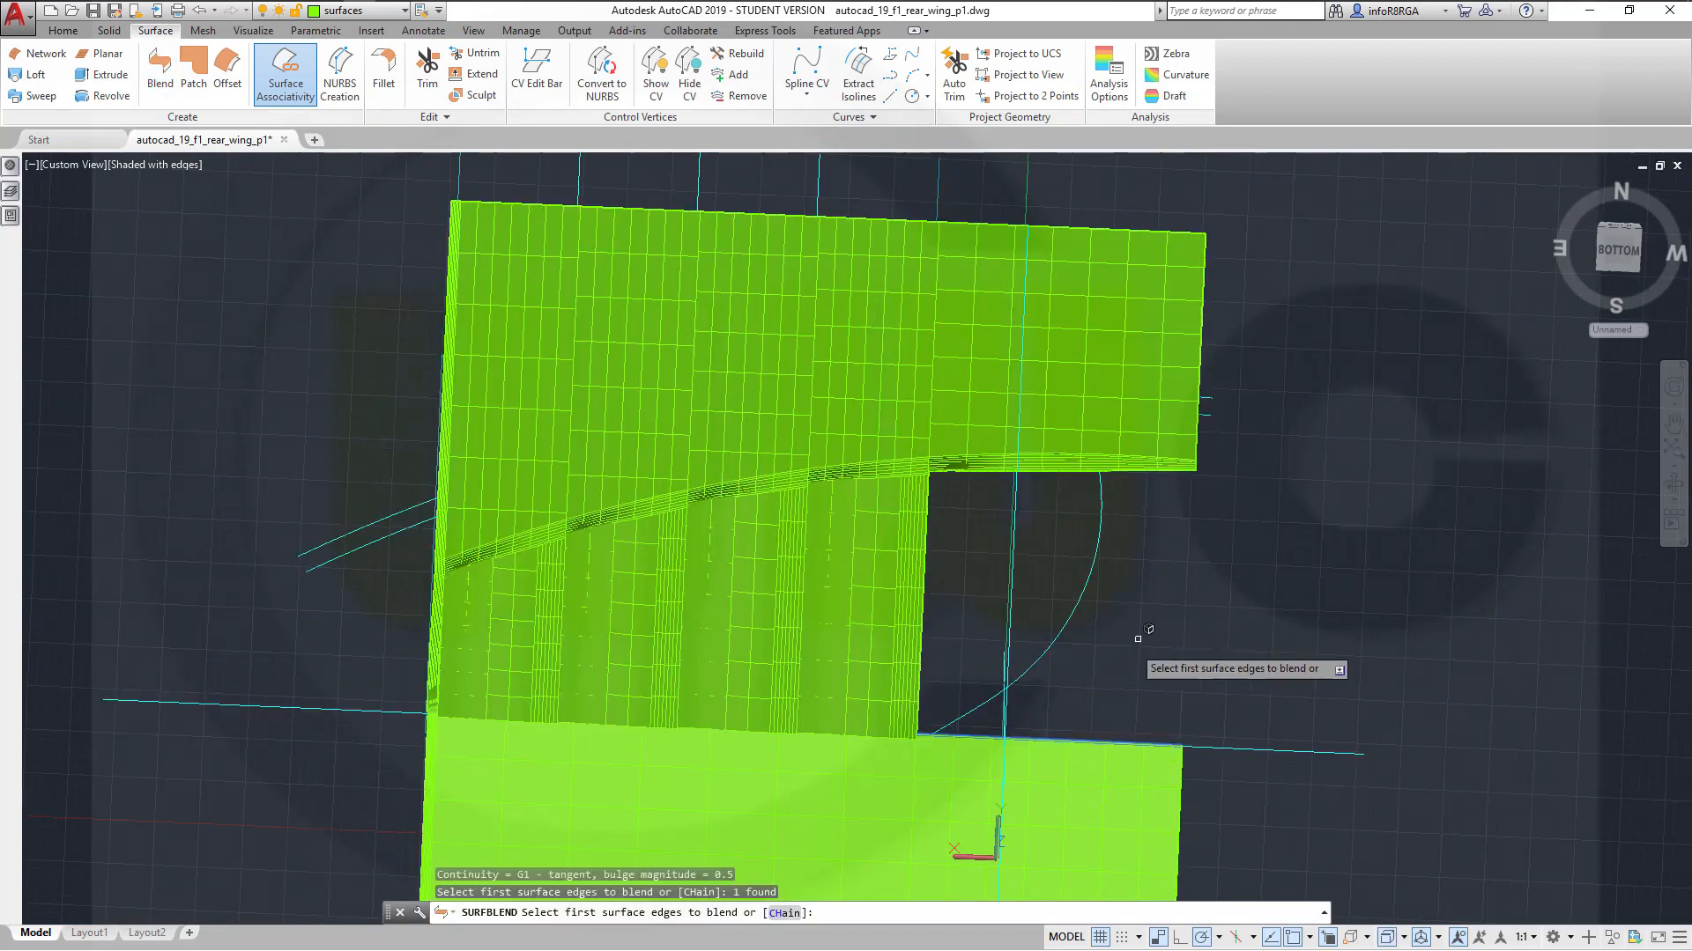
right_click(1162, 613)
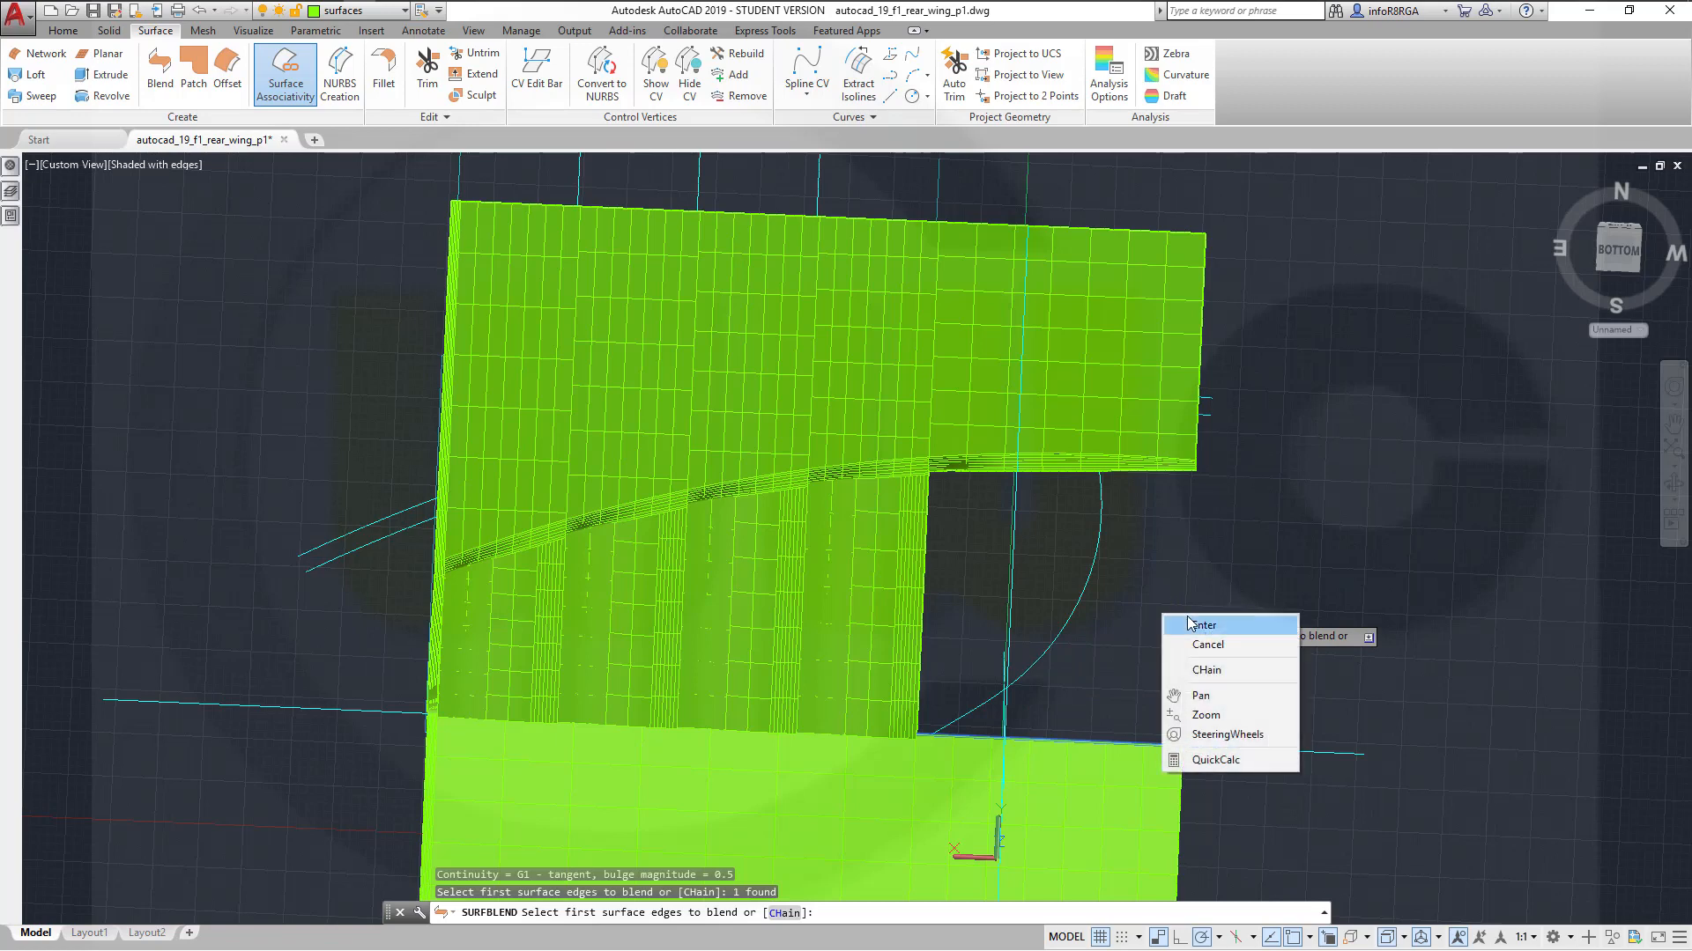
left_click(1199, 624)
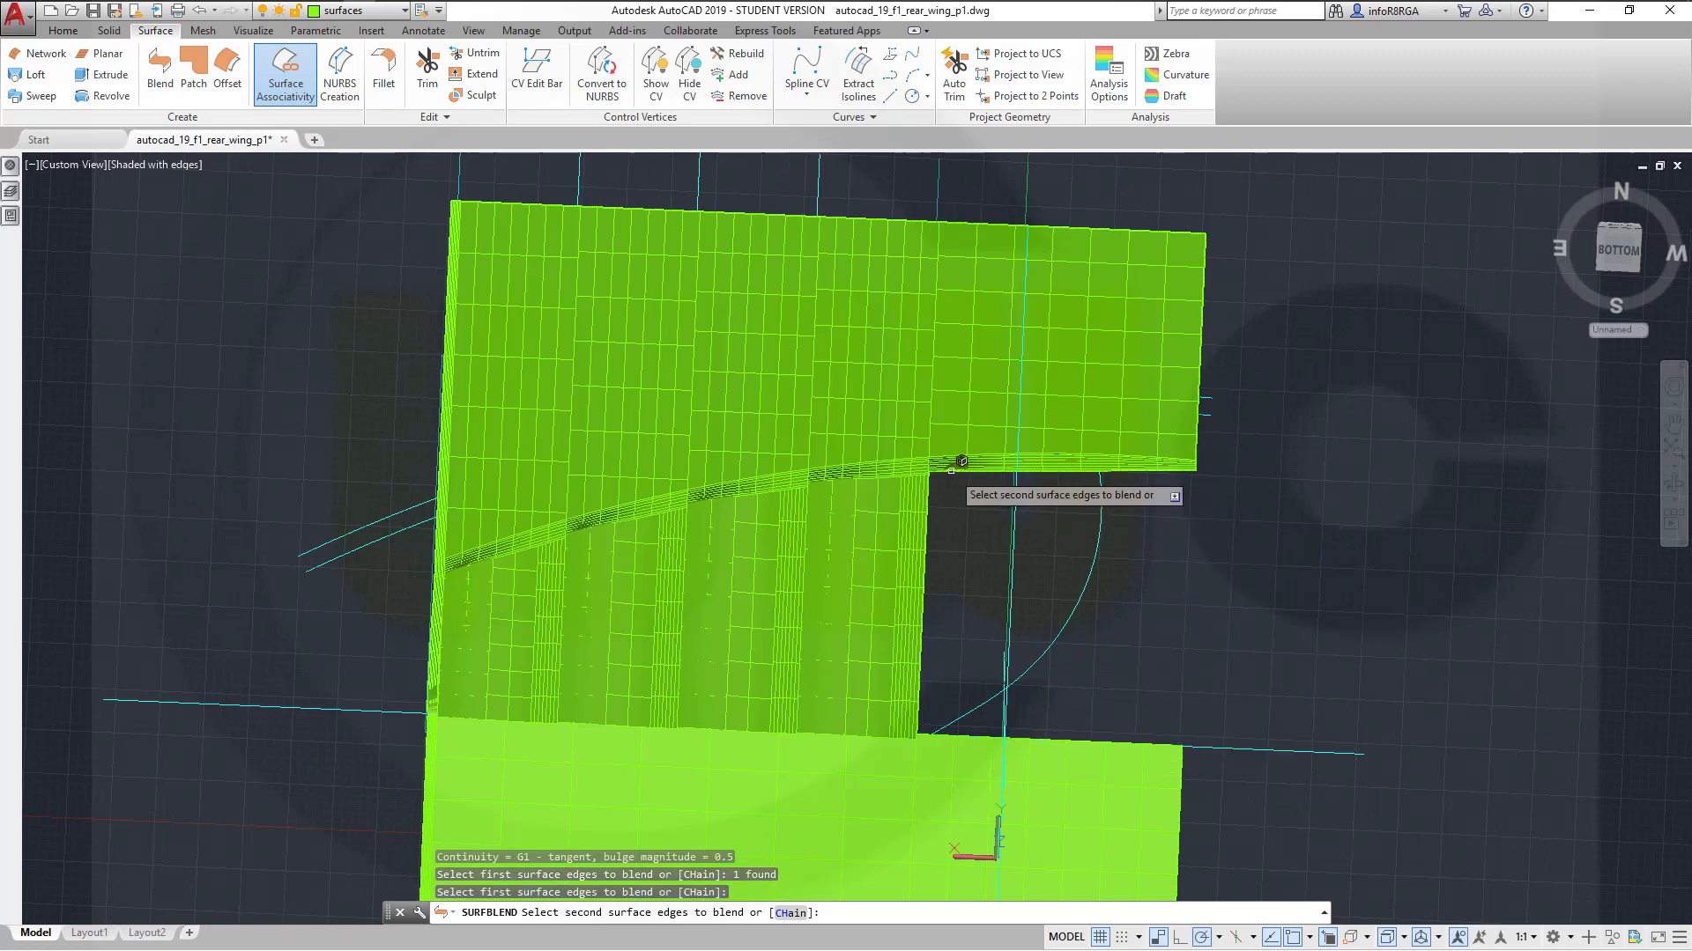
Choose the narrow transition surface's edge along the opening as the second edge of the surface blend
scroll(961, 461, "up", 4)
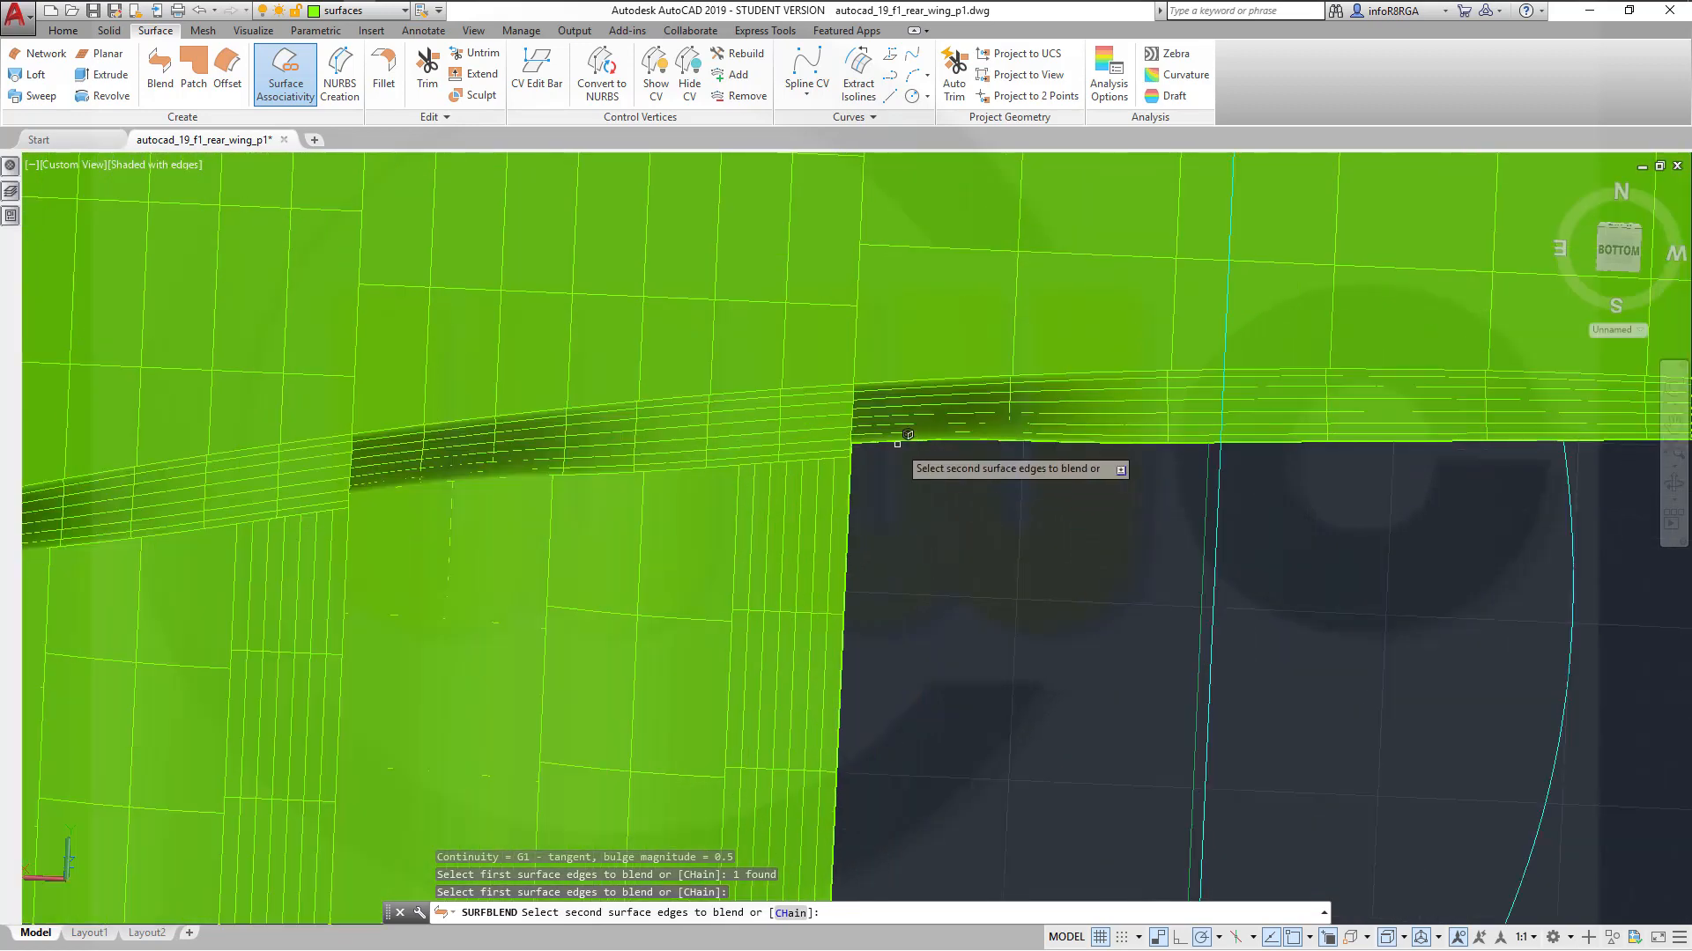
left_click(898, 442)
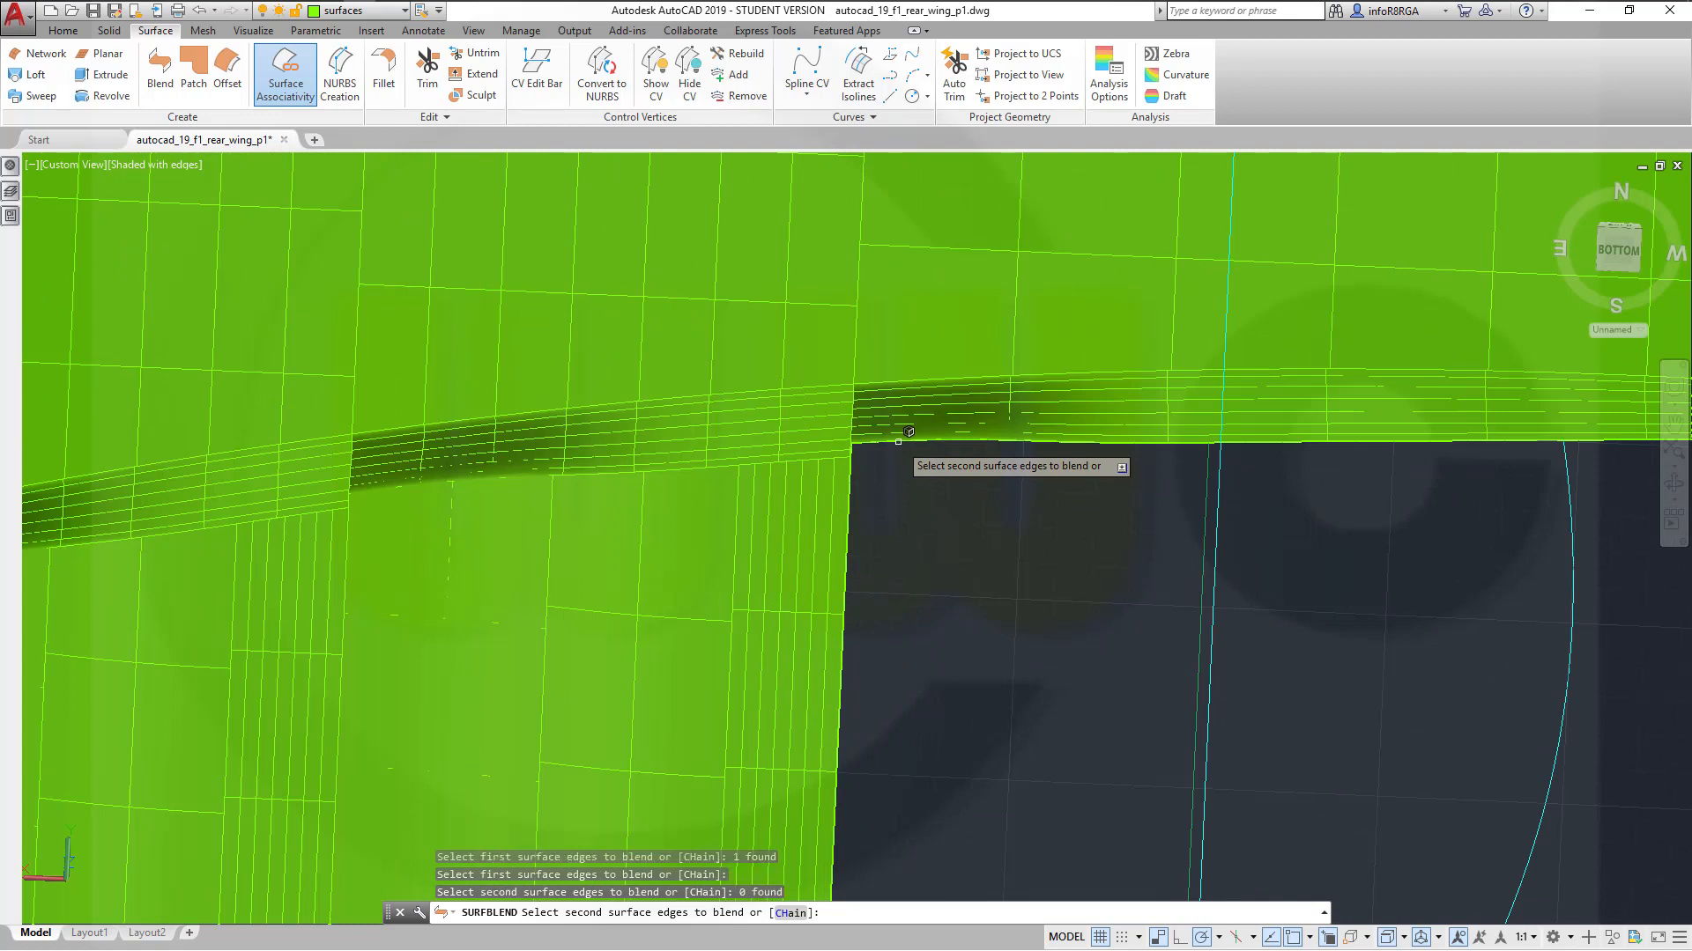
left_click(899, 440)
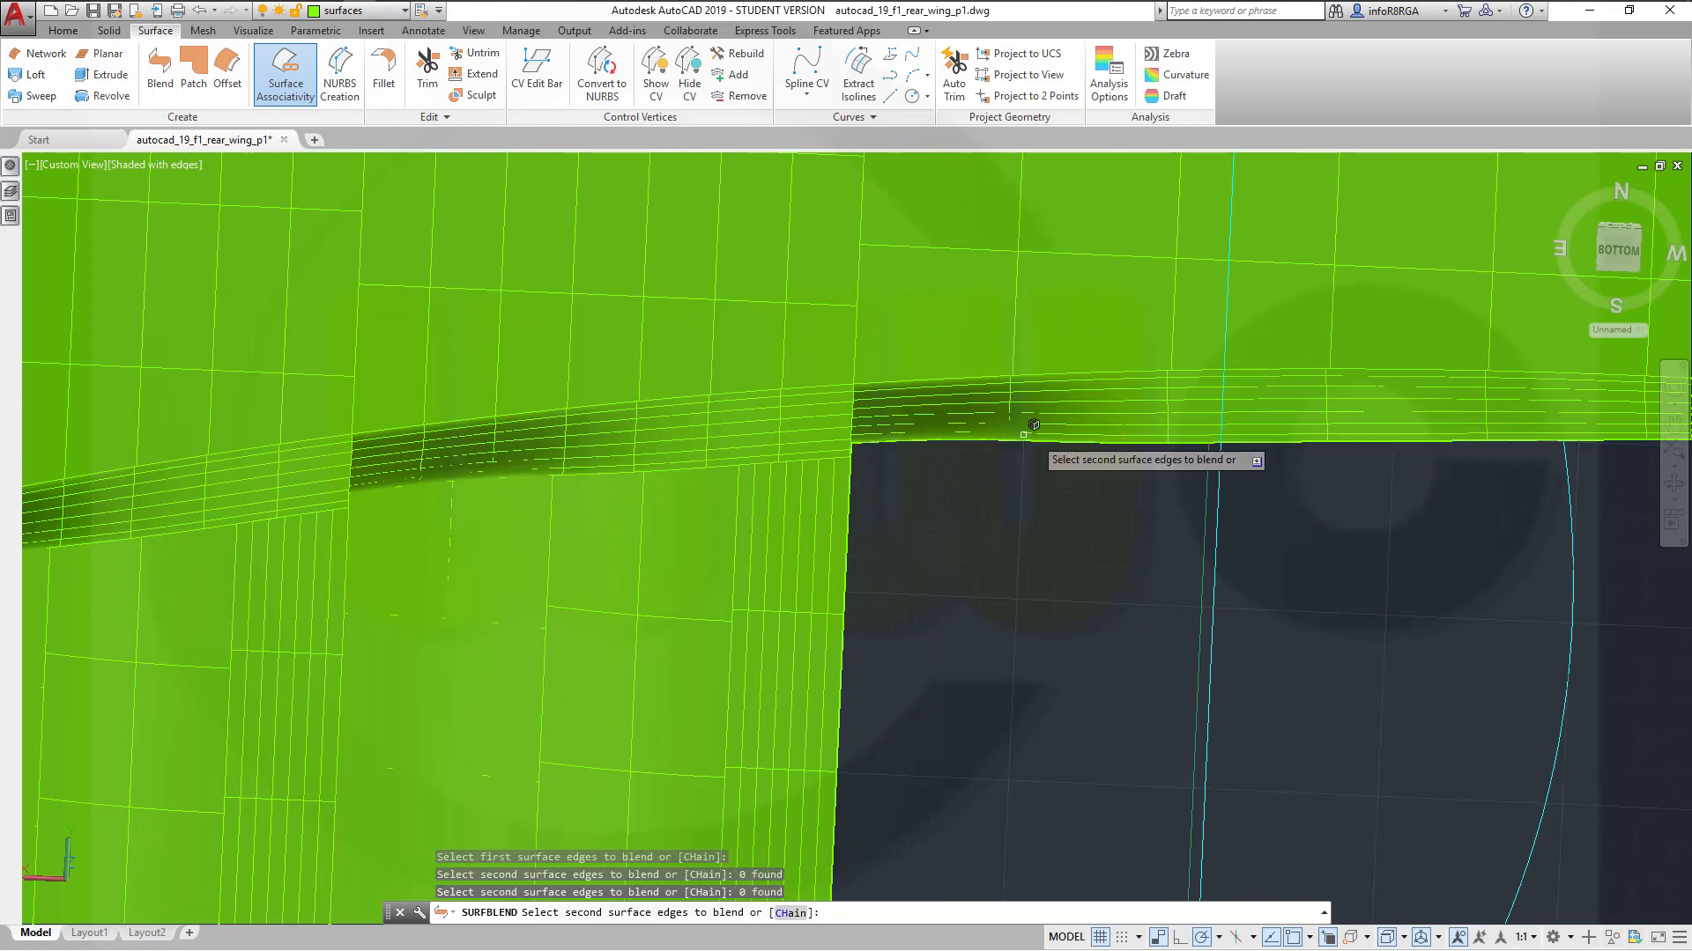
left_click(952, 439)
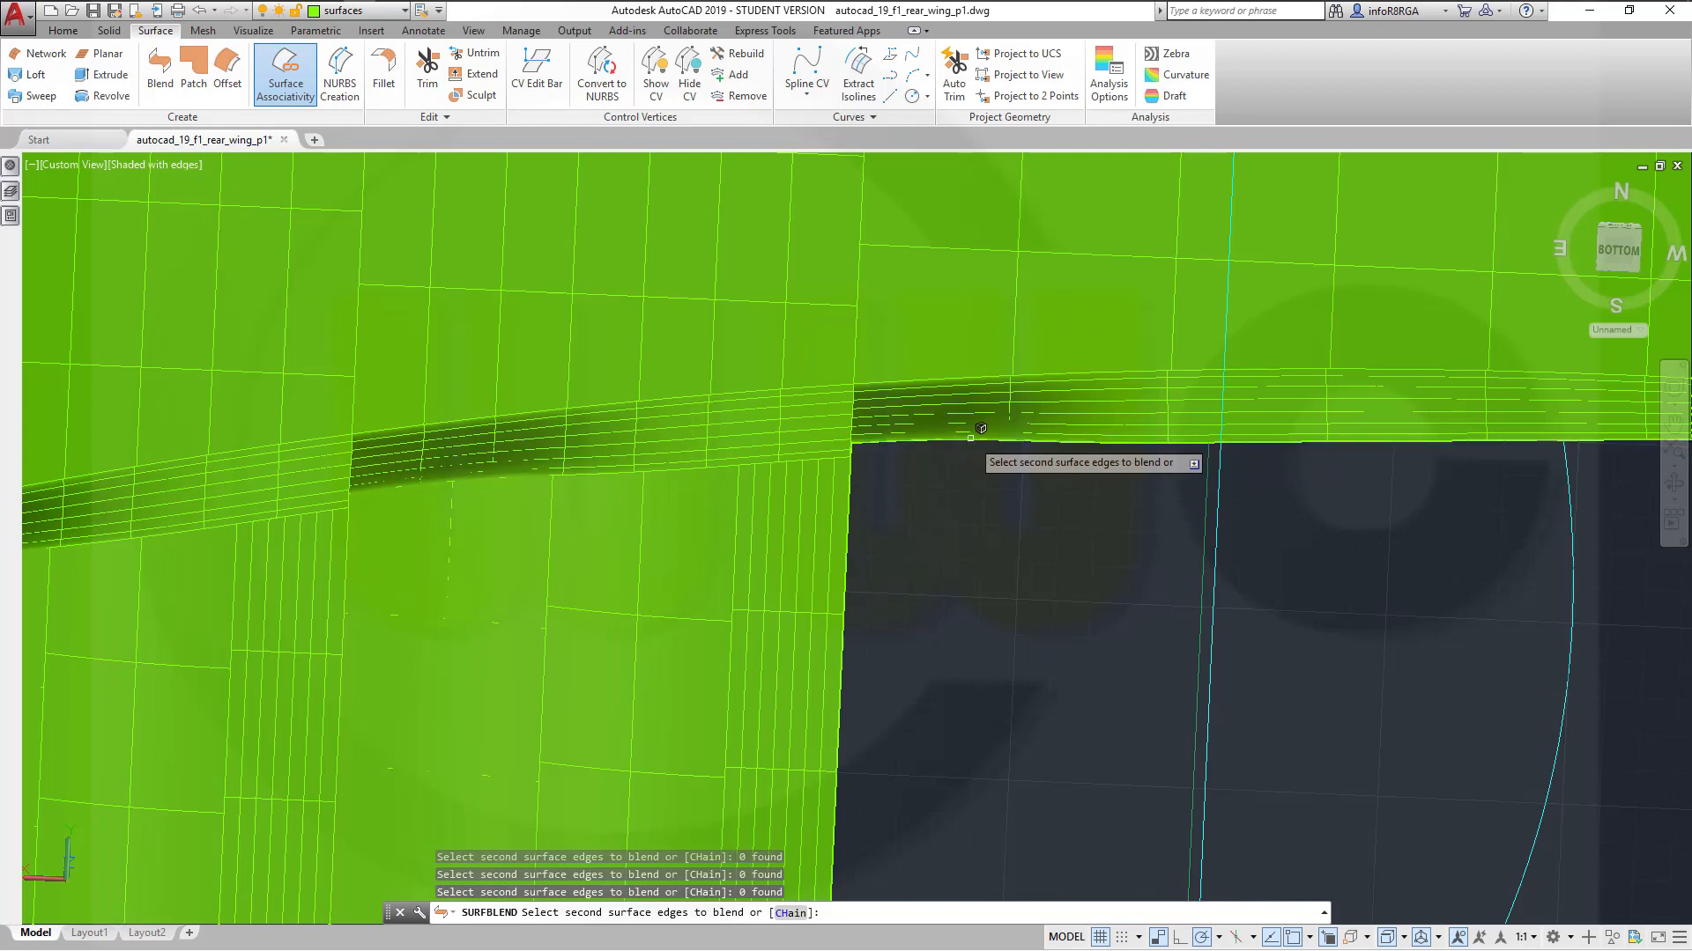
middle_click_drag(994, 455, 969, 348, "shift")
left_click(982, 419)
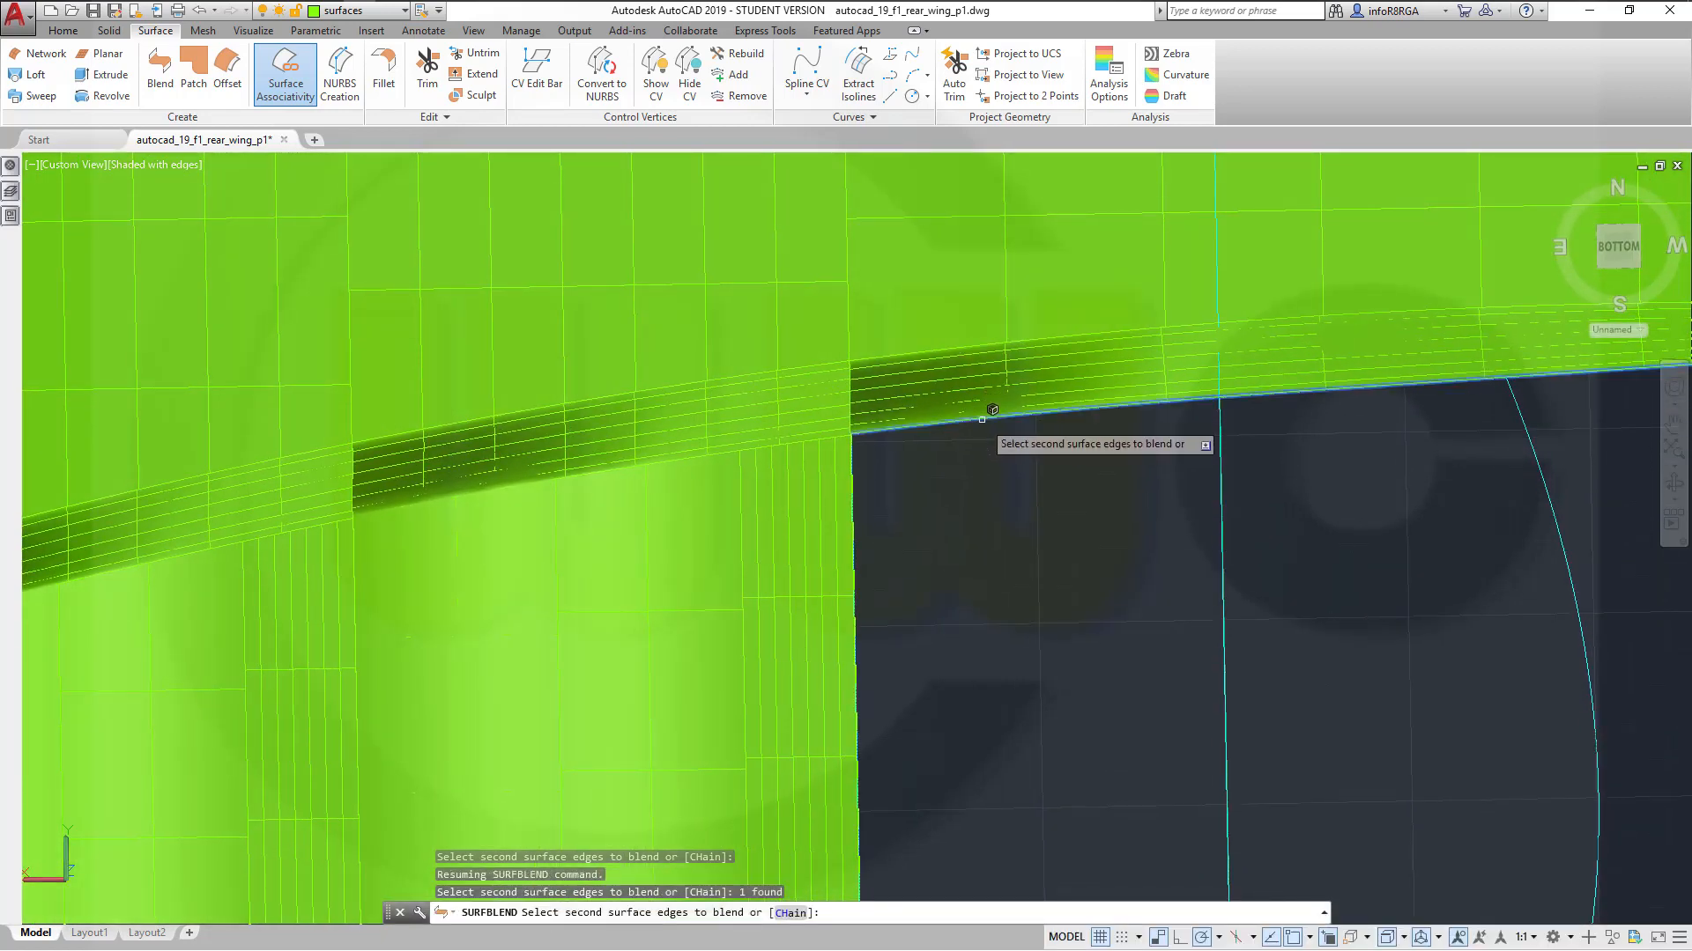
scroll(1272, 493, "down", 1)
scroll(1332, 541, "down", 1)
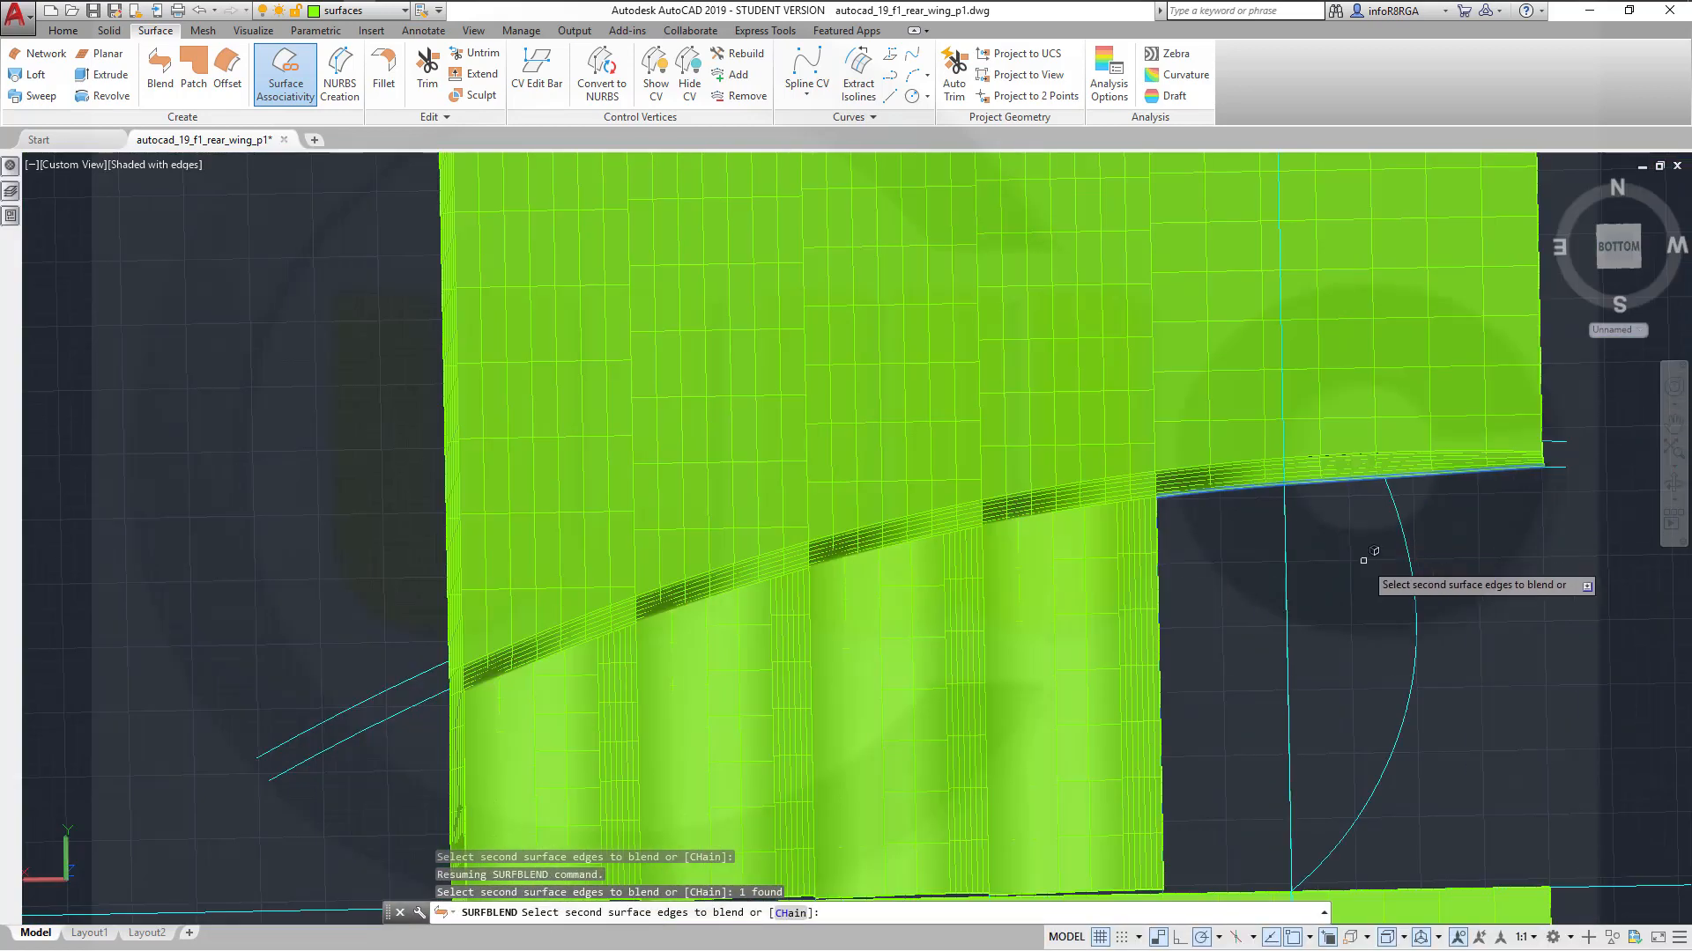
right_click(1480, 573)
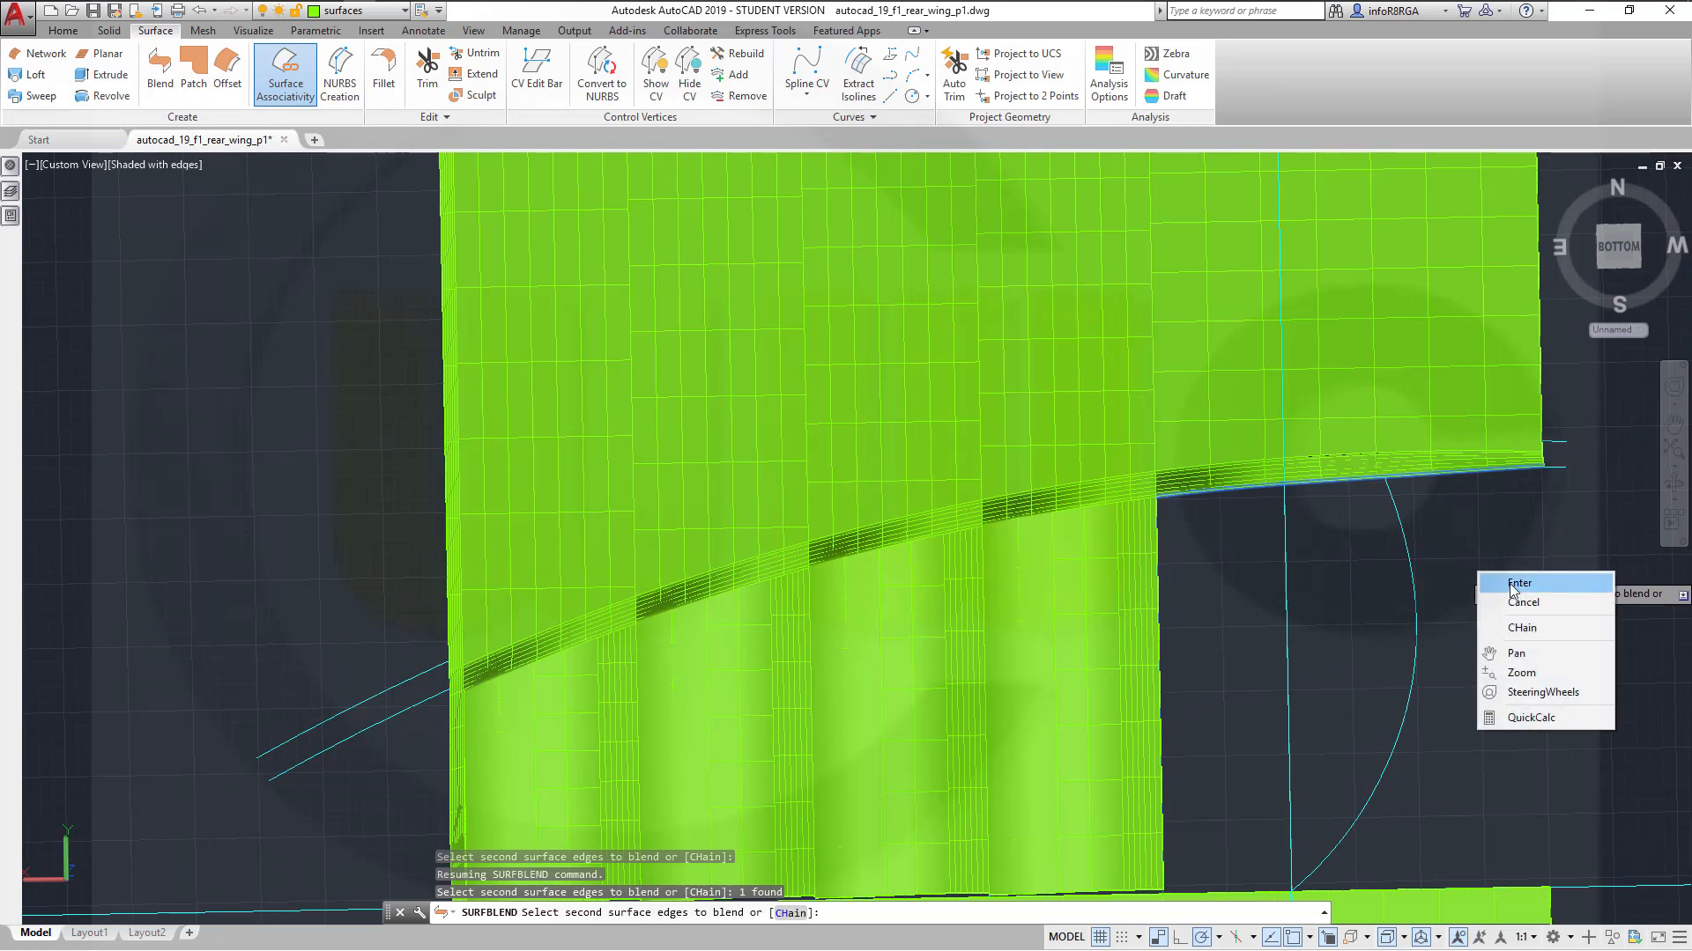
left_click(1518, 583)
Set G1 continuity for both edges of the blend across the opening and accept the surface
key("Down")
key("Return")
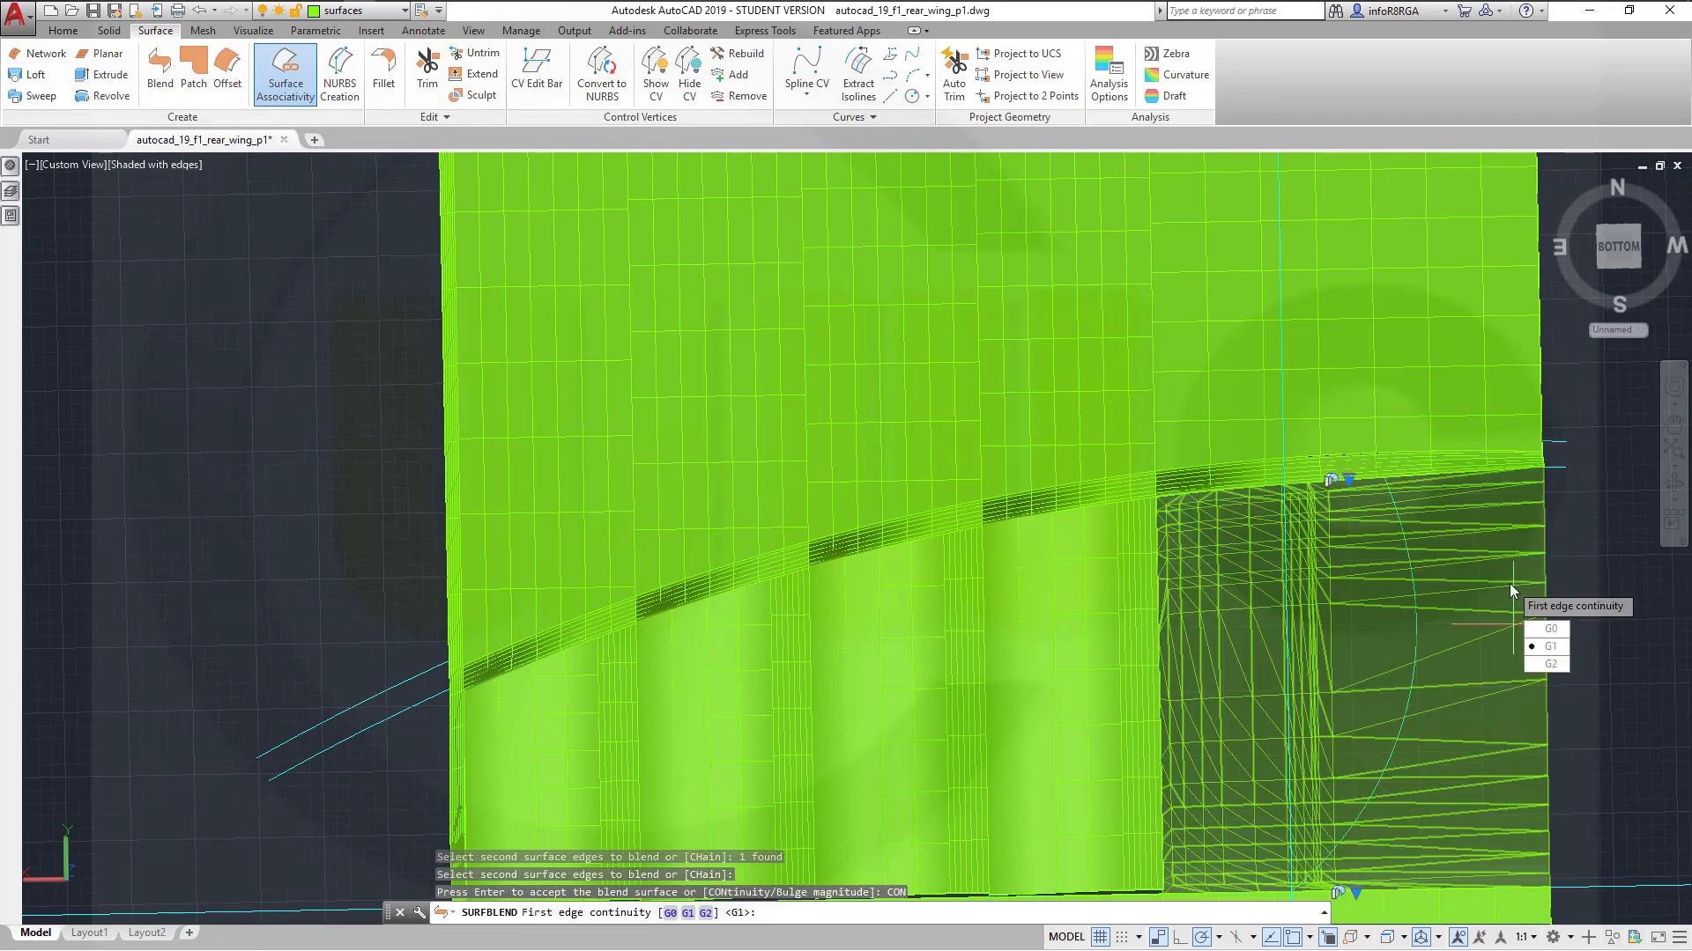
left_click(1544, 647)
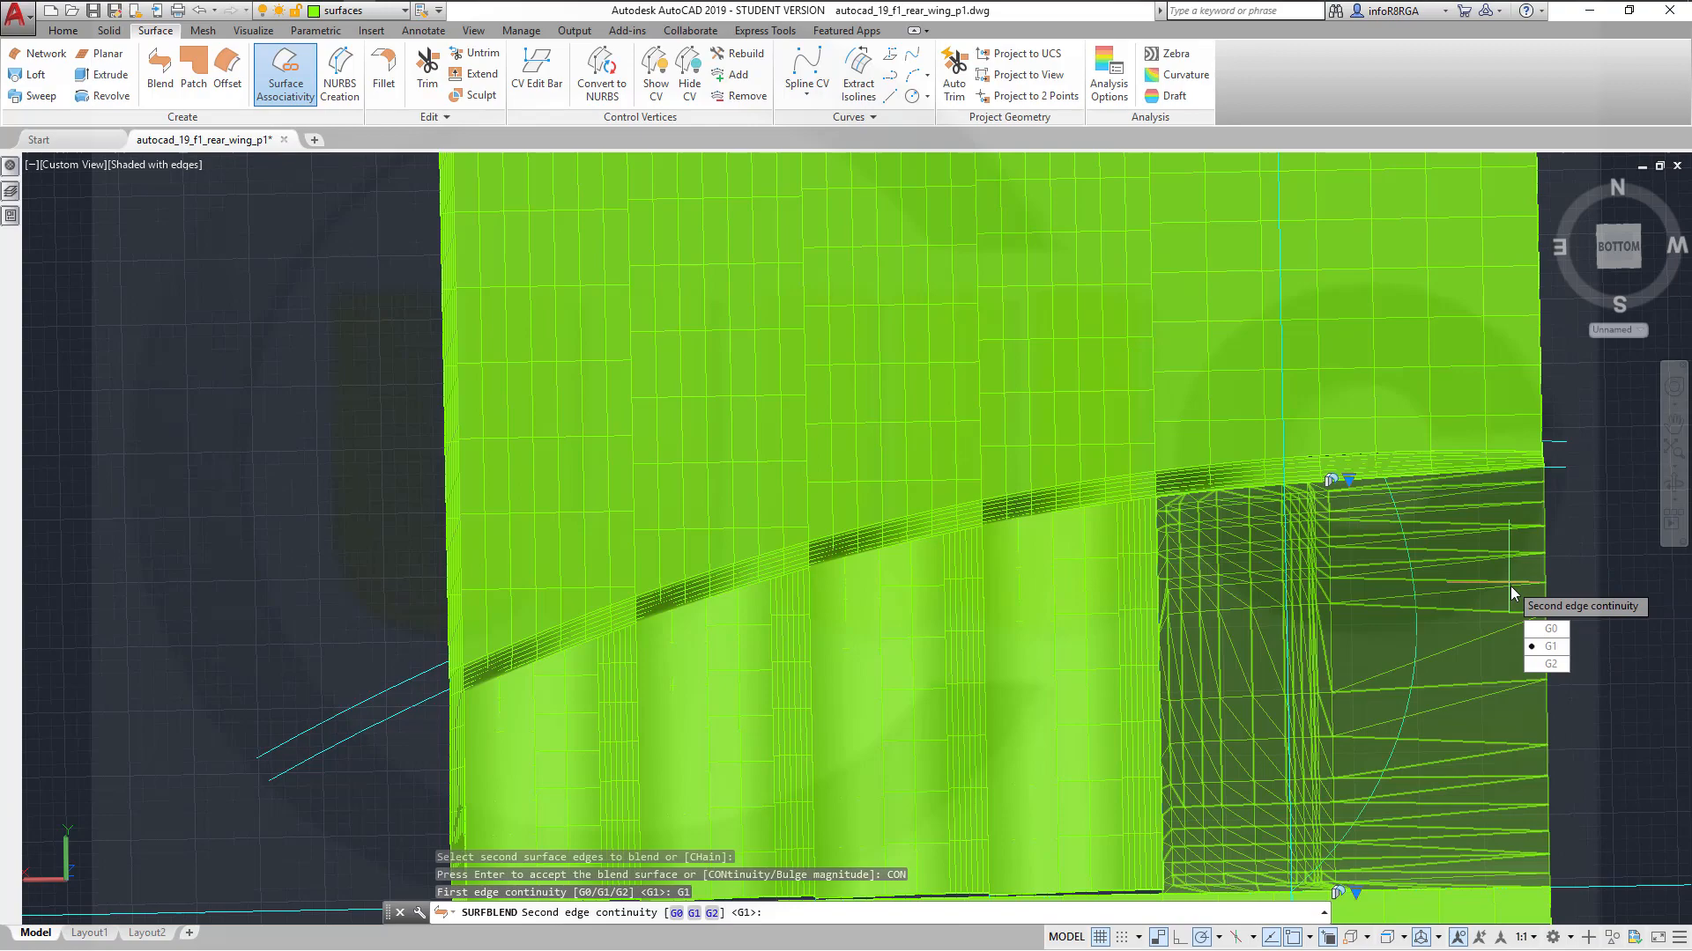
left_click(1551, 648)
key("Return")
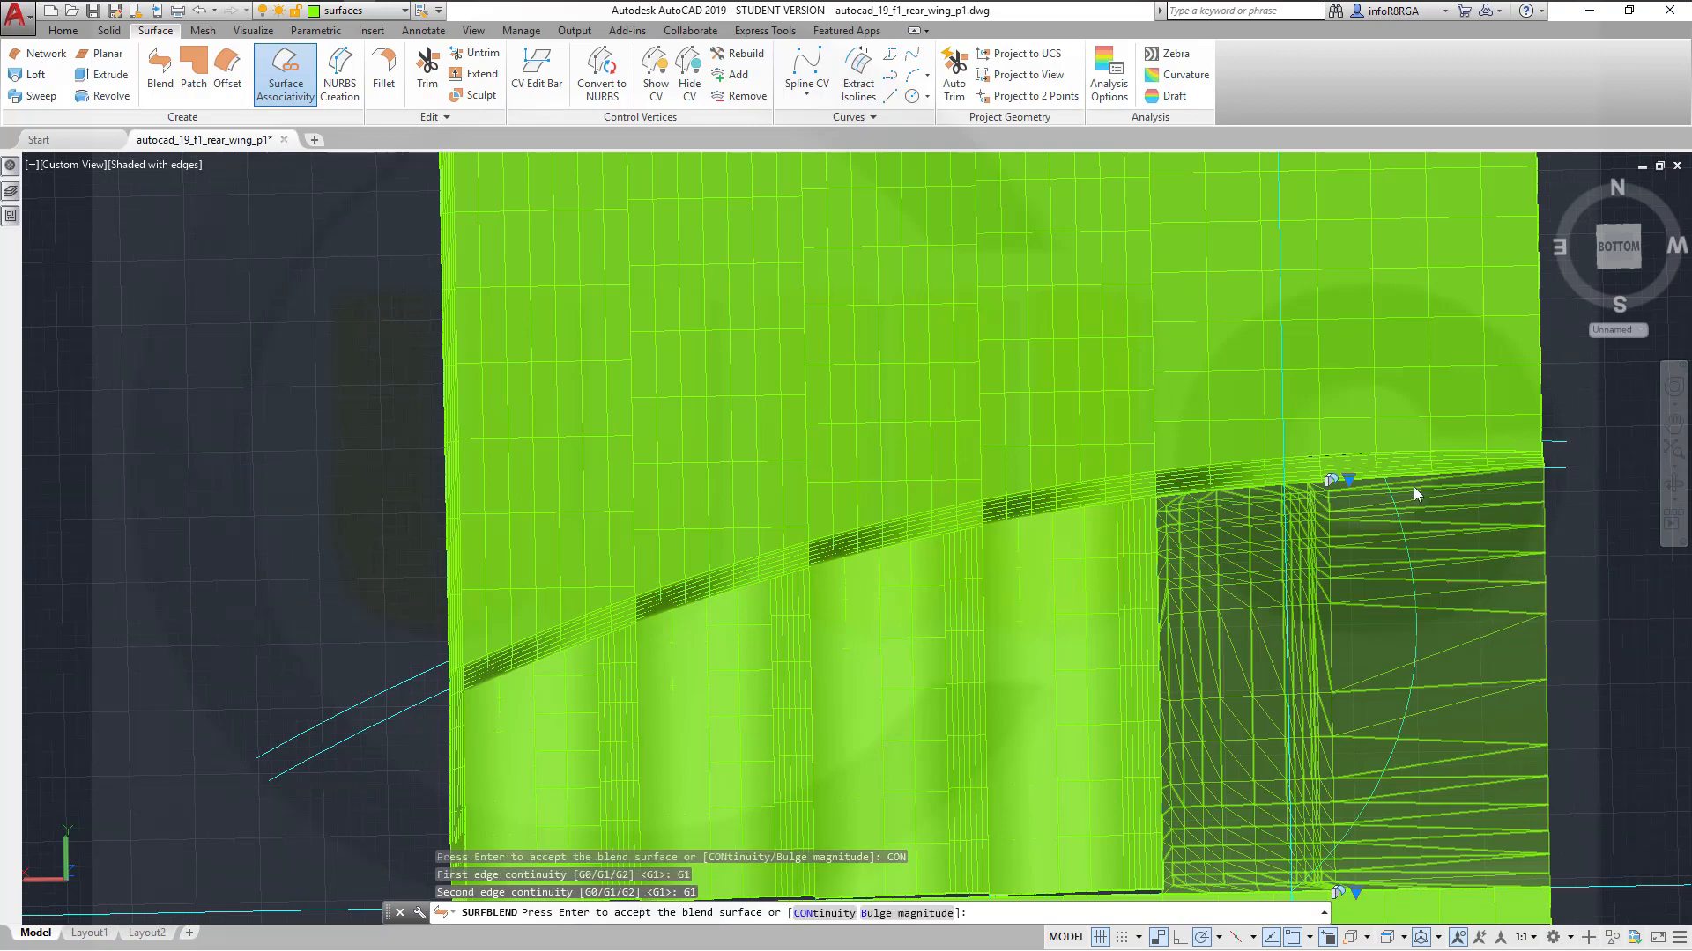
Examine the new blend surface and its junctions with the last ribbed surface and the lower surface
middle_click_drag(1341, 585, 1275, 499, "shift")
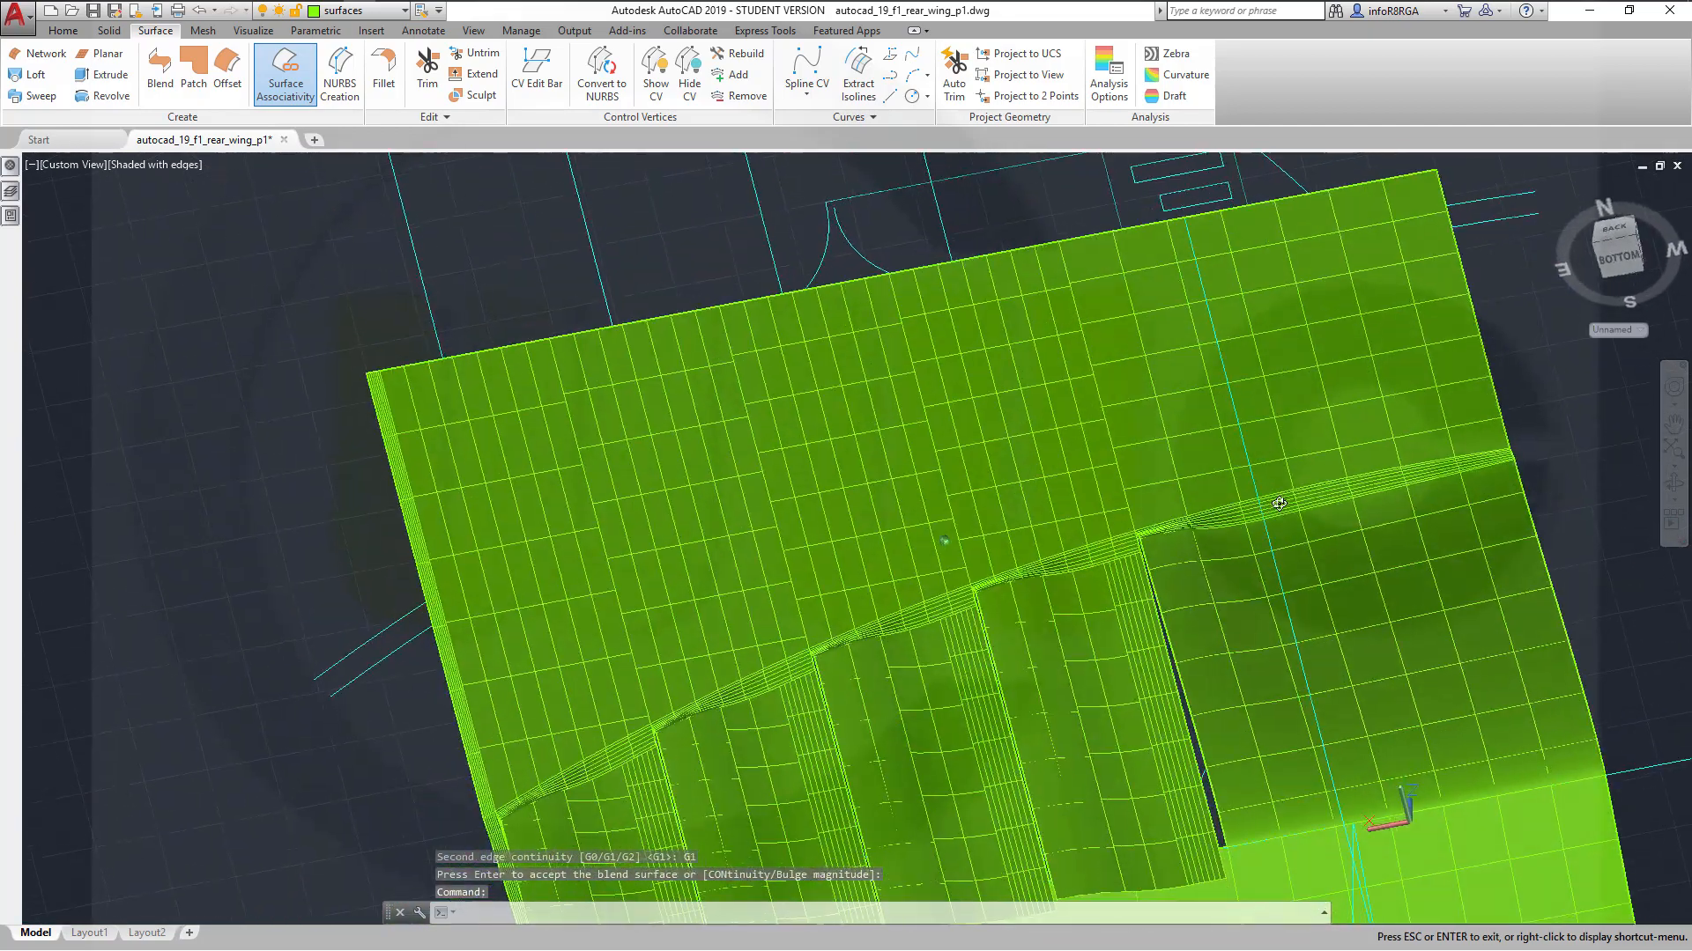
scroll(1330, 684, "down", 5)
scroll(1430, 696, "up", 4)
middle_click_drag(1431, 696, 1276, 630)
scroll(1295, 624, "down", 1)
left_click(1545, 631)
key("ctrl+z")
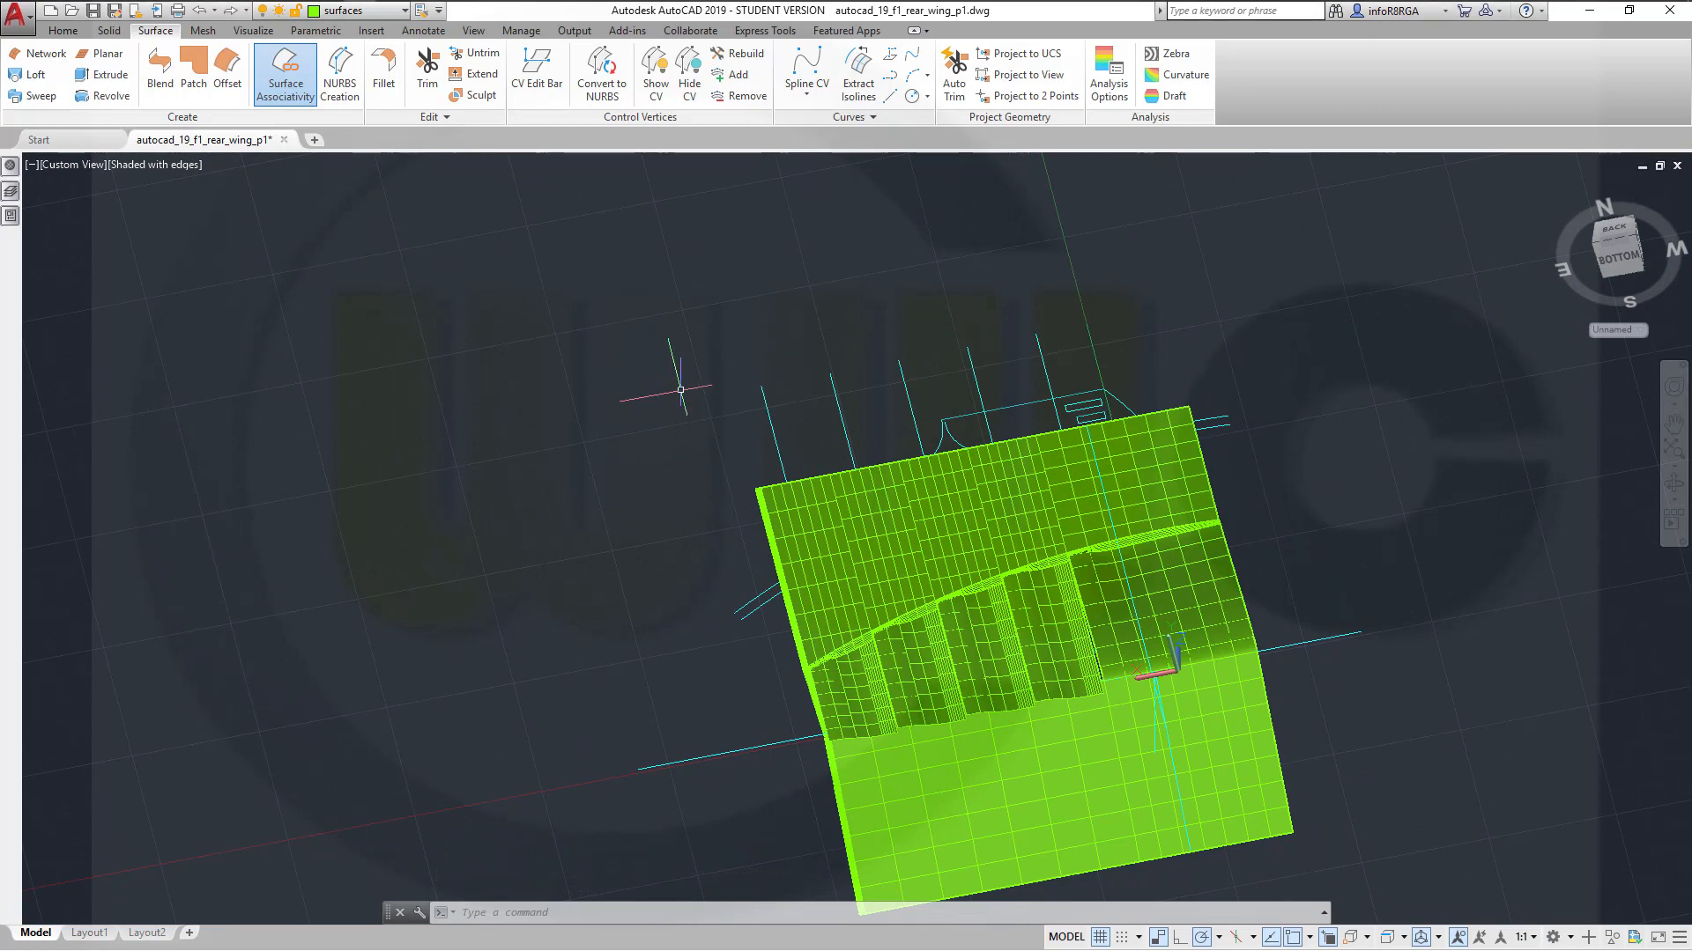
middle_click_drag(665, 363, 683, 500, "shift")
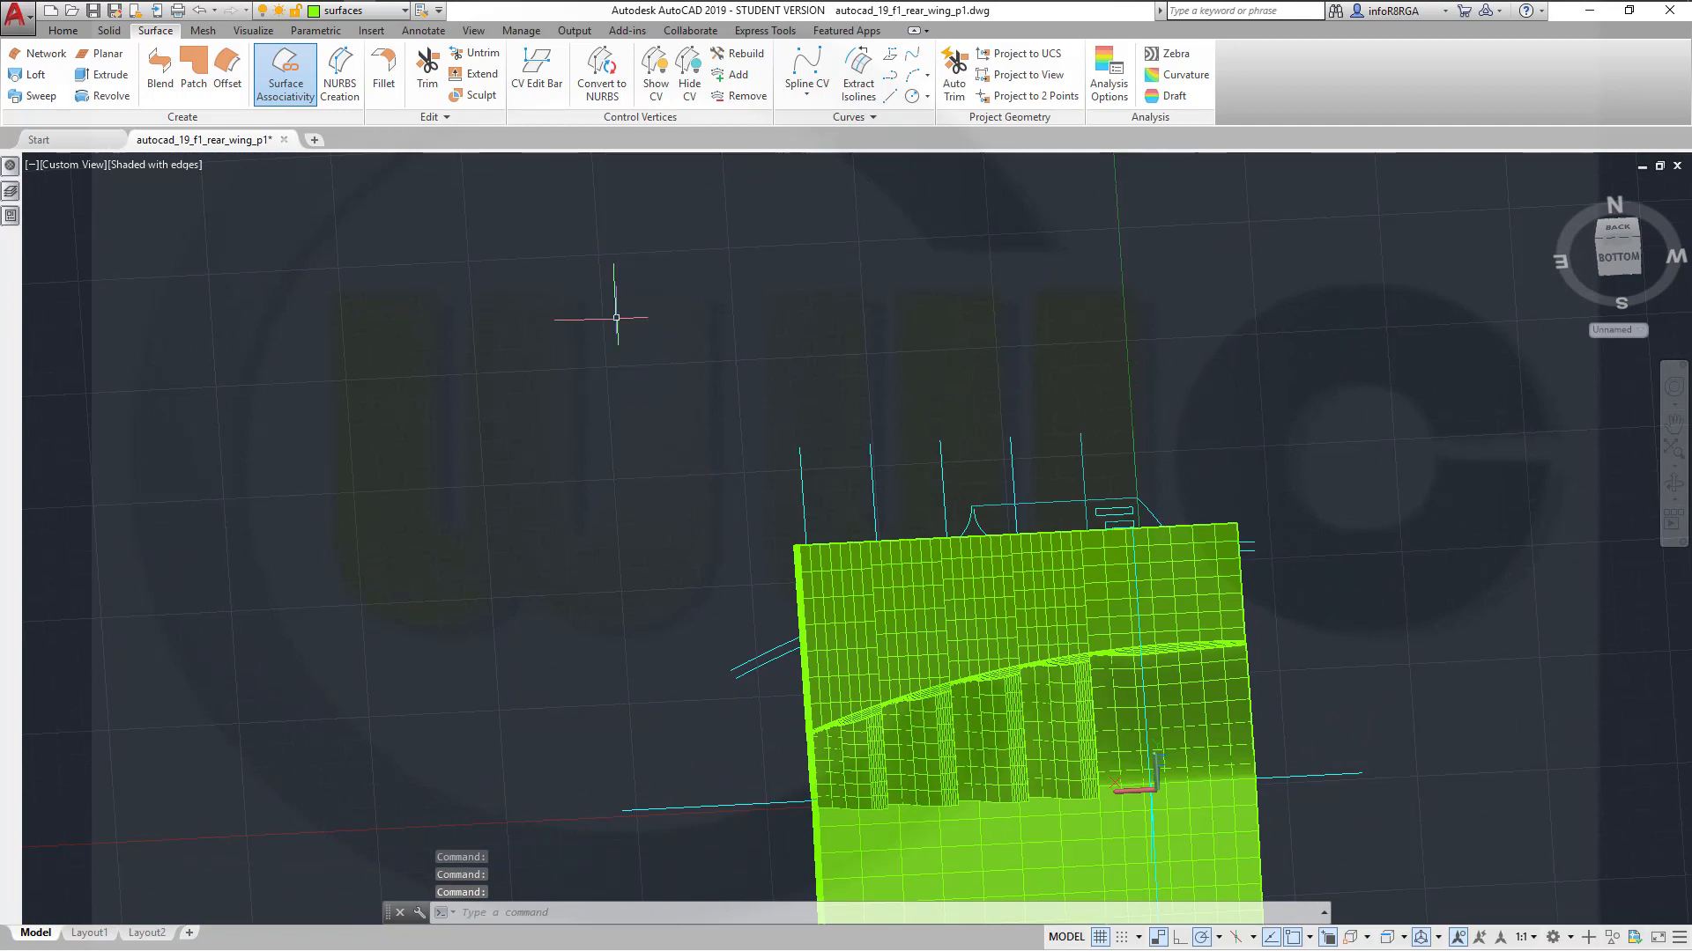
Start a surface trim and select all upper surfaces, including the thin side surface, as surfaces to trim
left_click(414, 89)
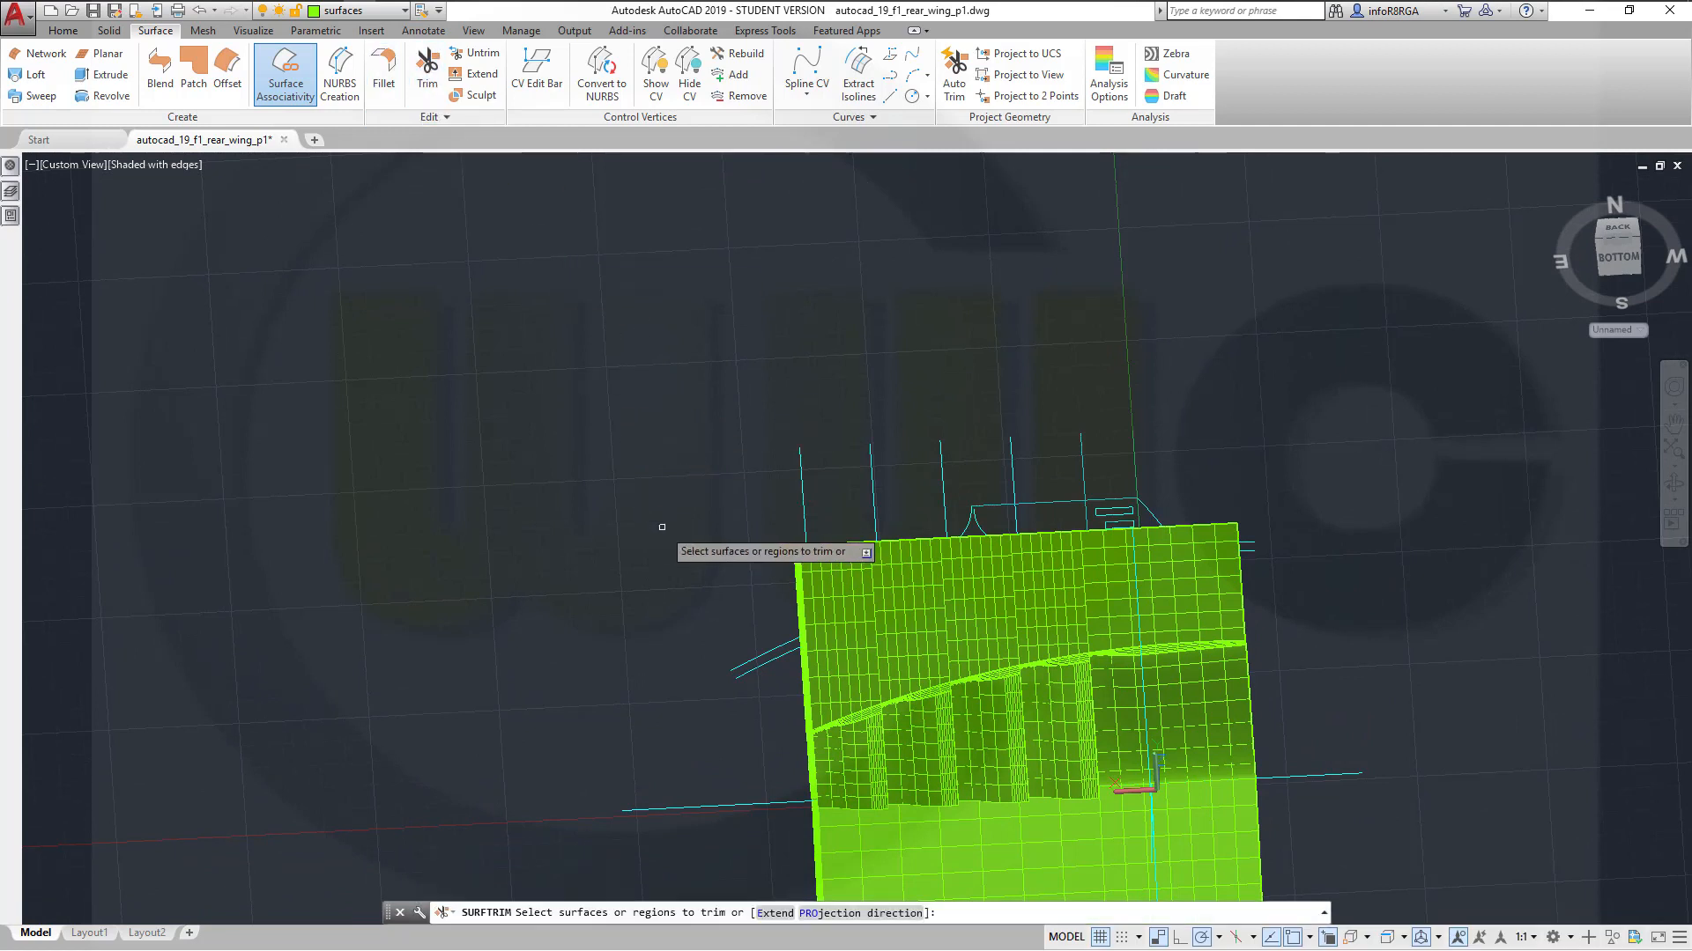
left_click(809, 582)
left_click(868, 650)
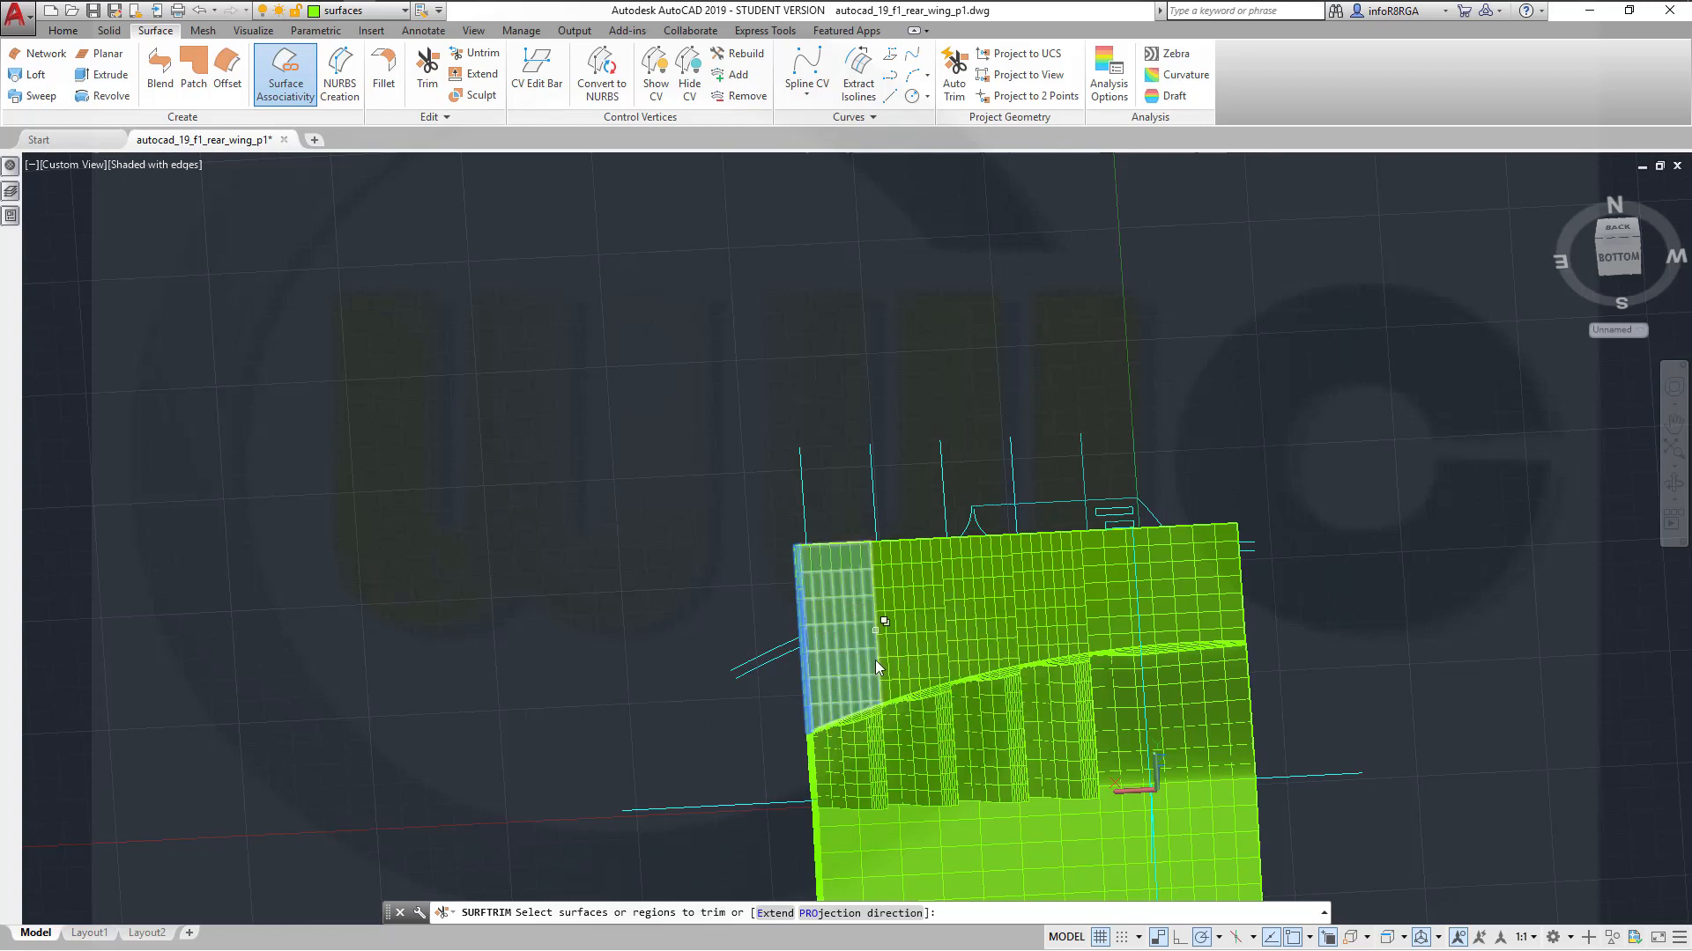
left_click(889, 582)
left_click(947, 571)
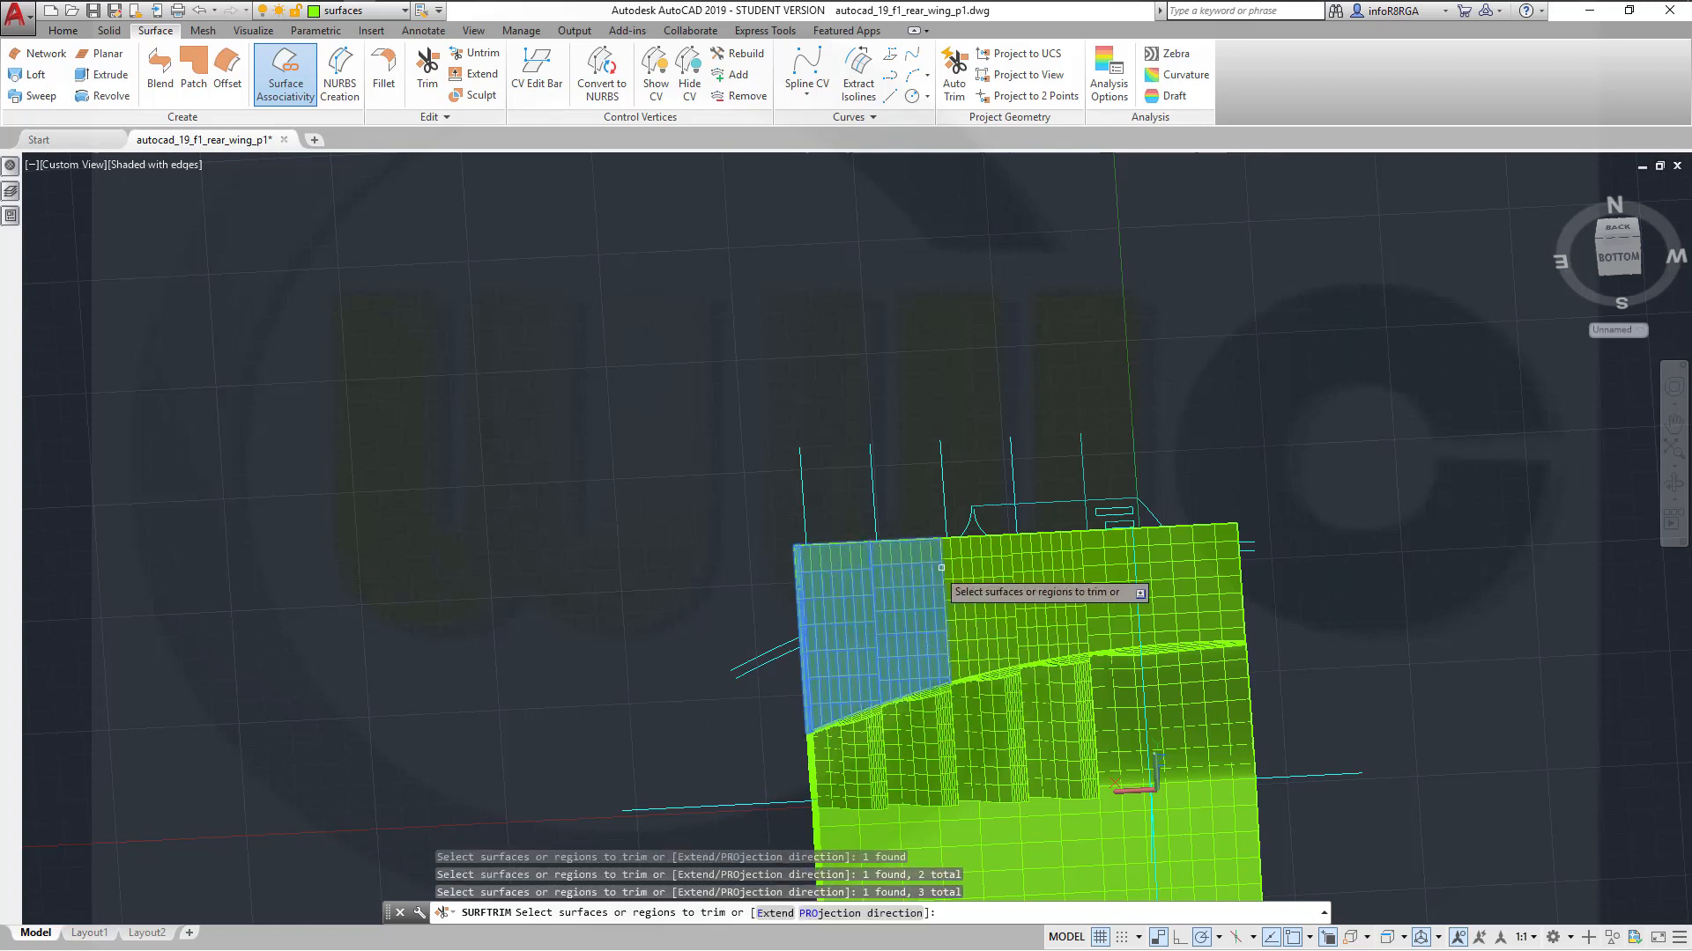
left_click(972, 570)
left_click(1052, 572)
left_click(1146, 564)
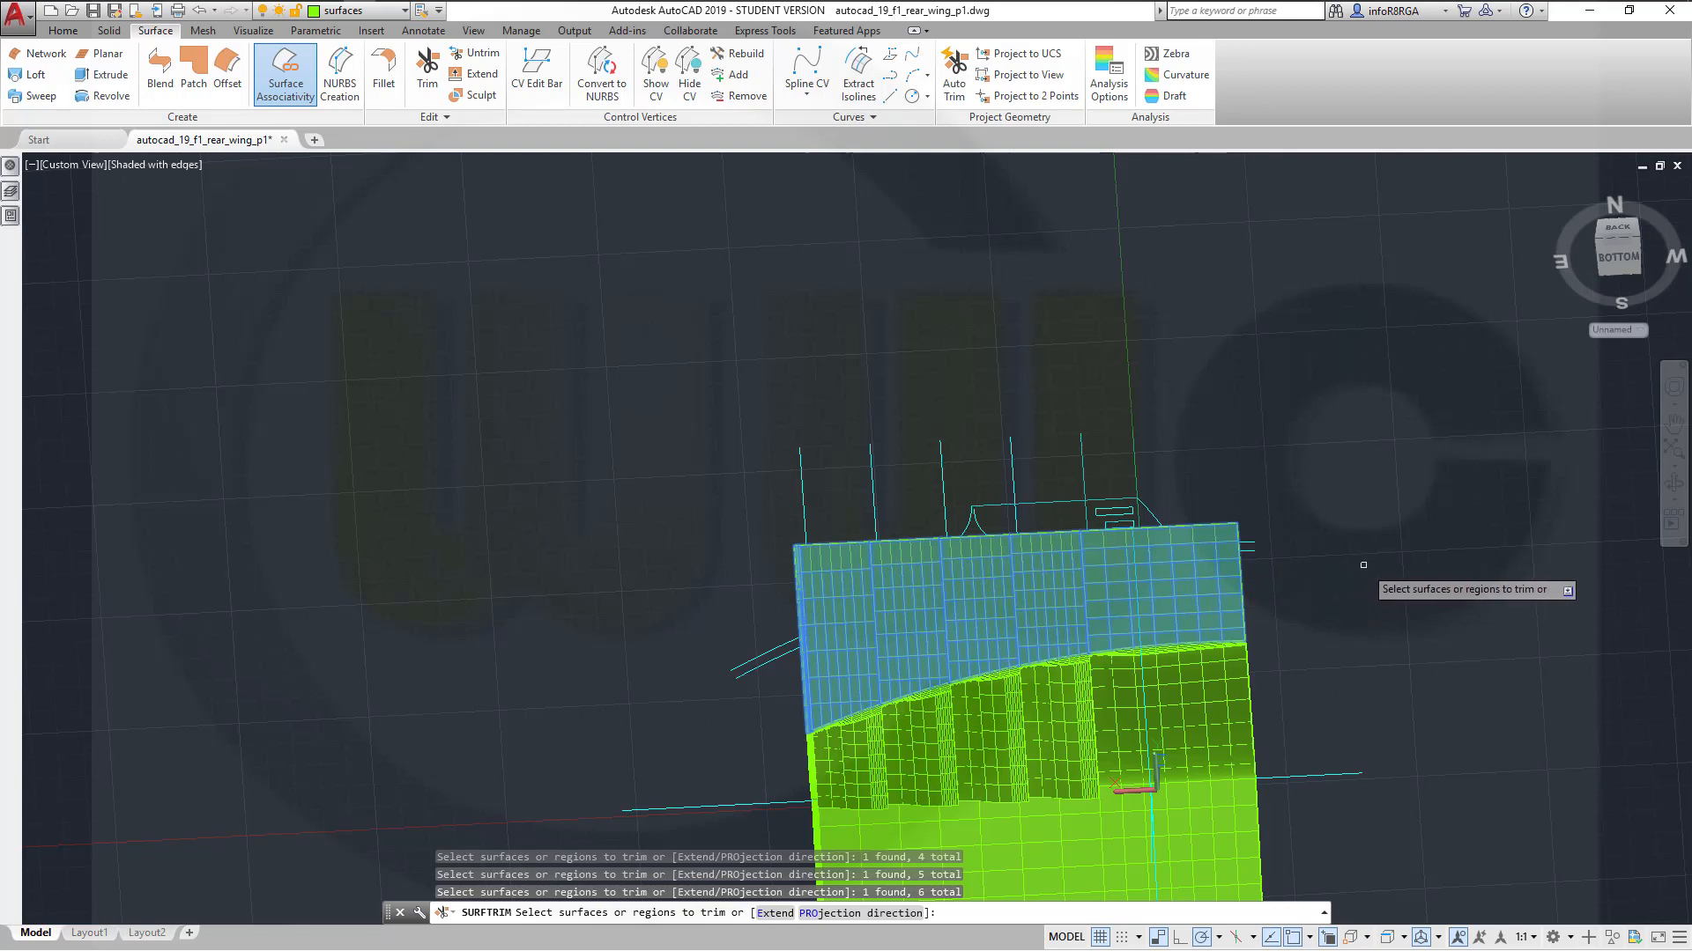
Add the narrow transition strip above the opening and the new blend surface to the trim selection
left_click(1199, 644)
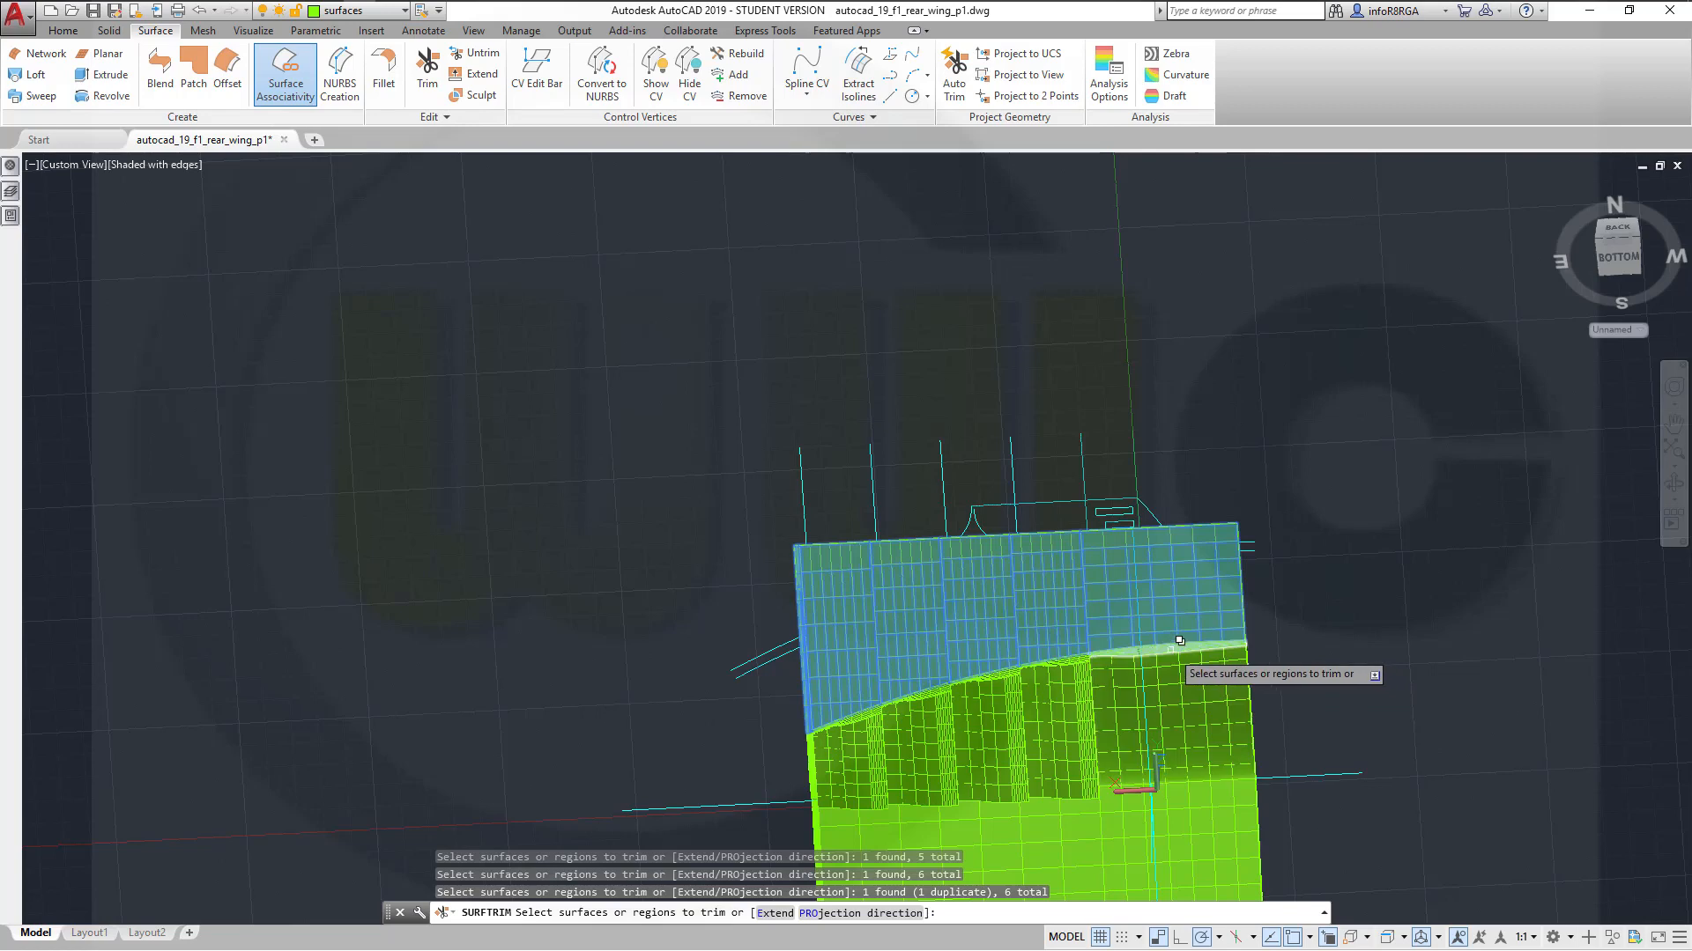
left_click(1189, 644)
left_click(1255, 713)
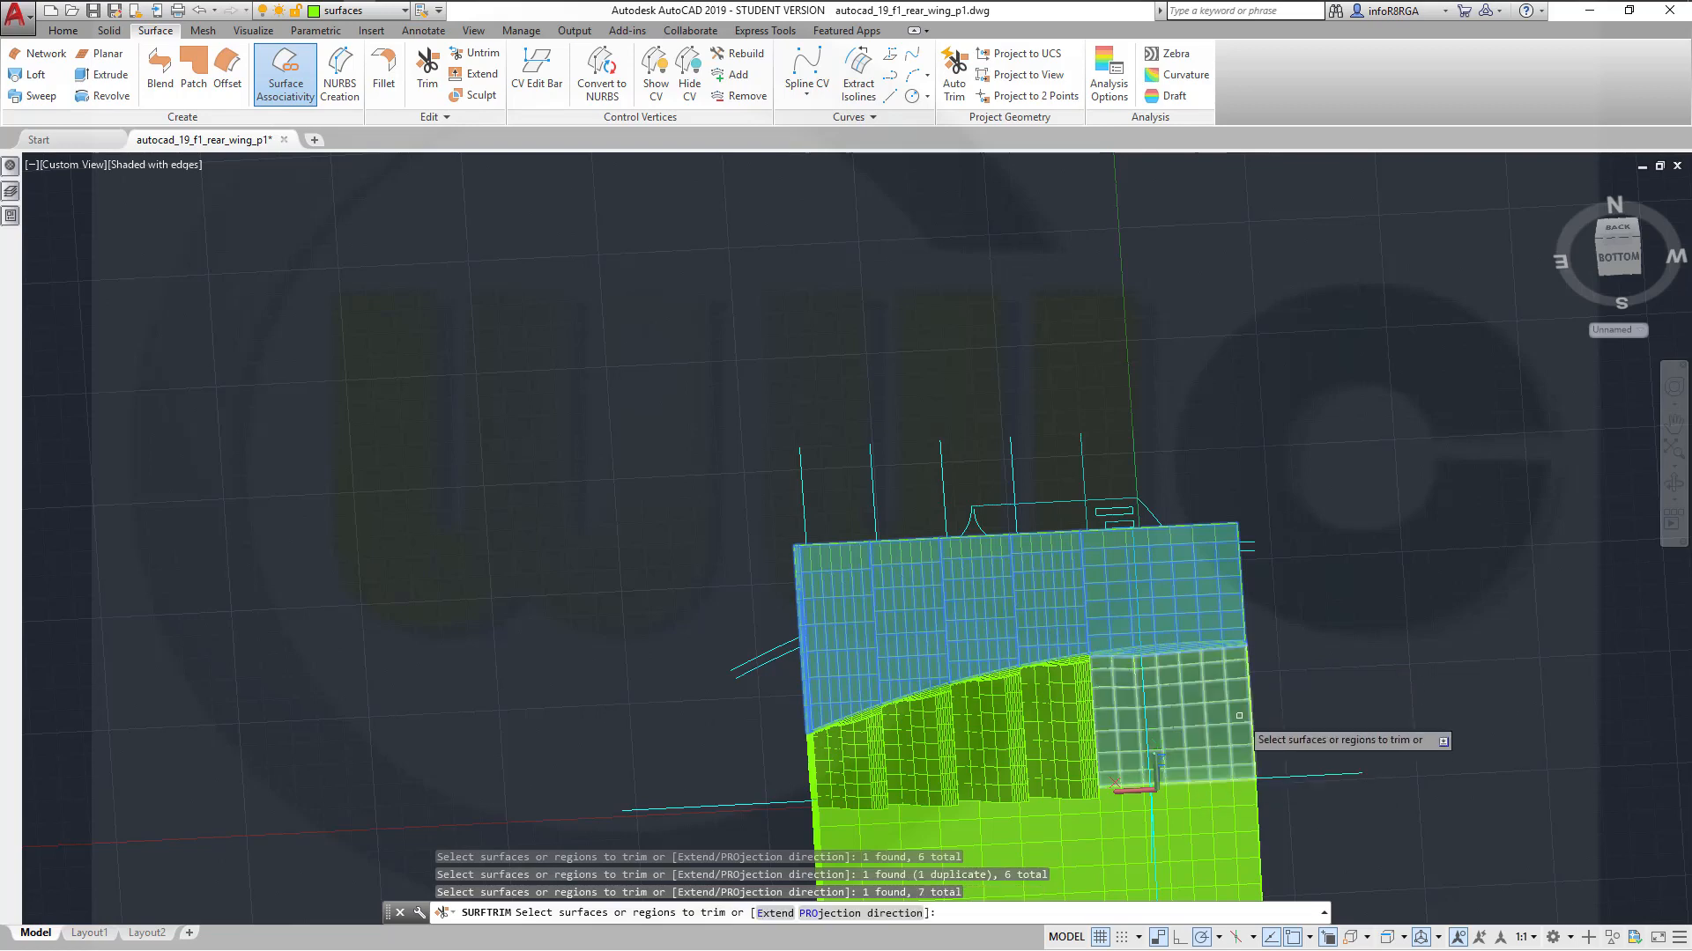
left_click(1218, 715)
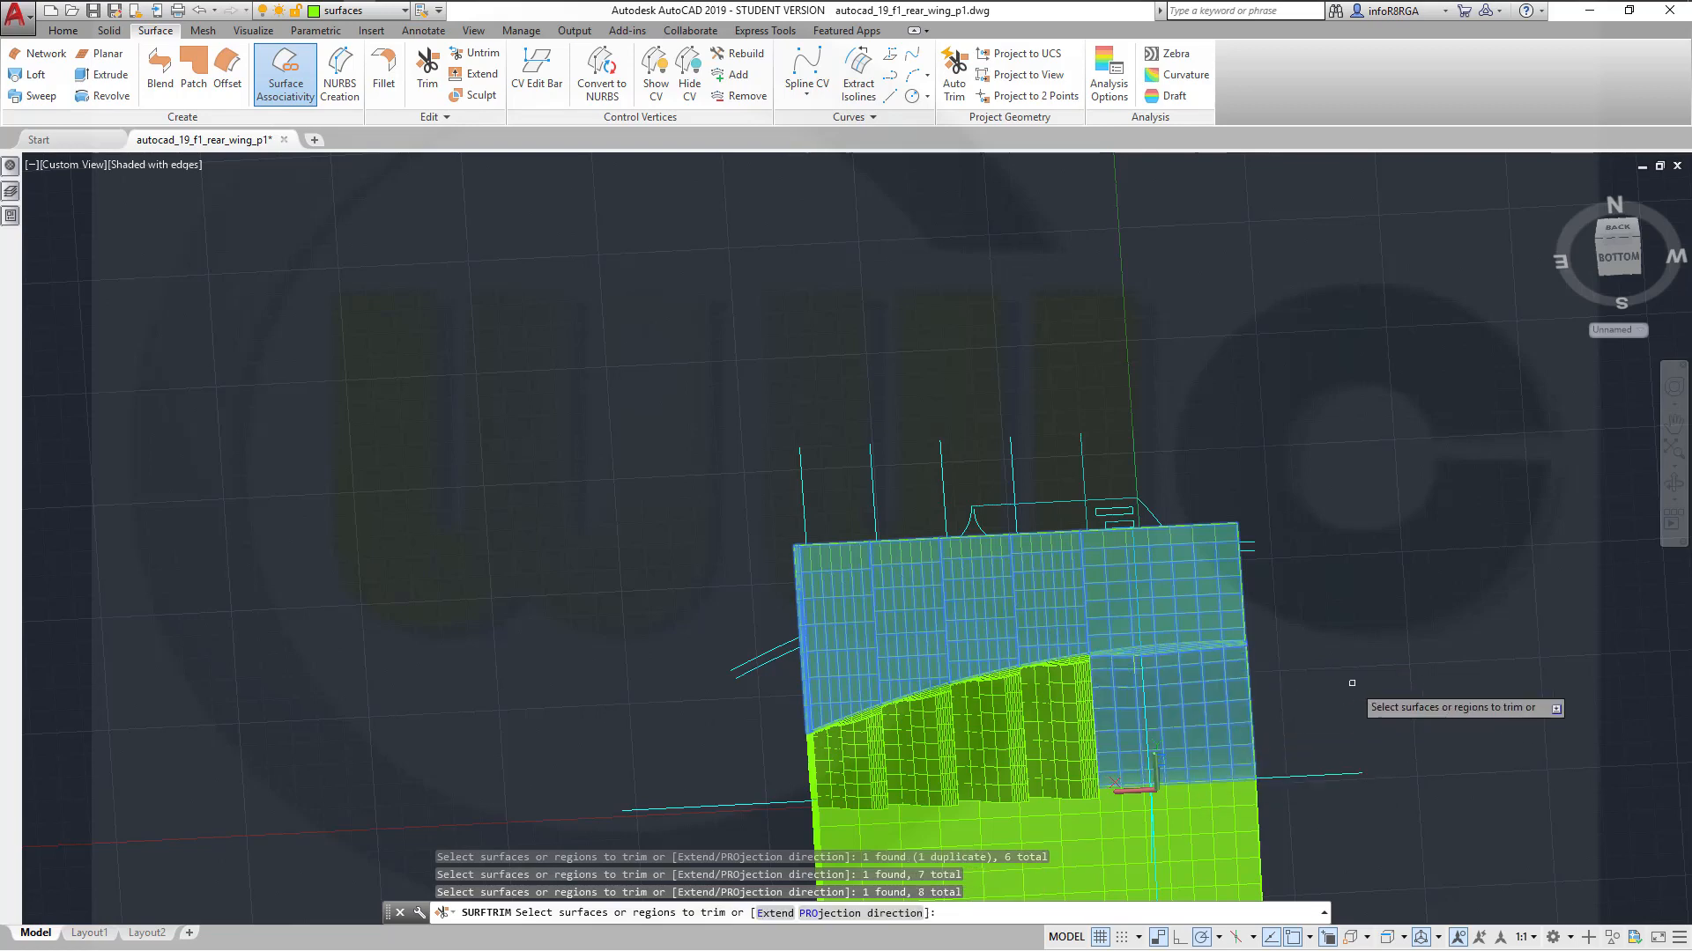
Add both sliced lower surfaces and the thin side surfaces to the trim selection and complete it
middle_click_drag(1351, 687, 1320, 449)
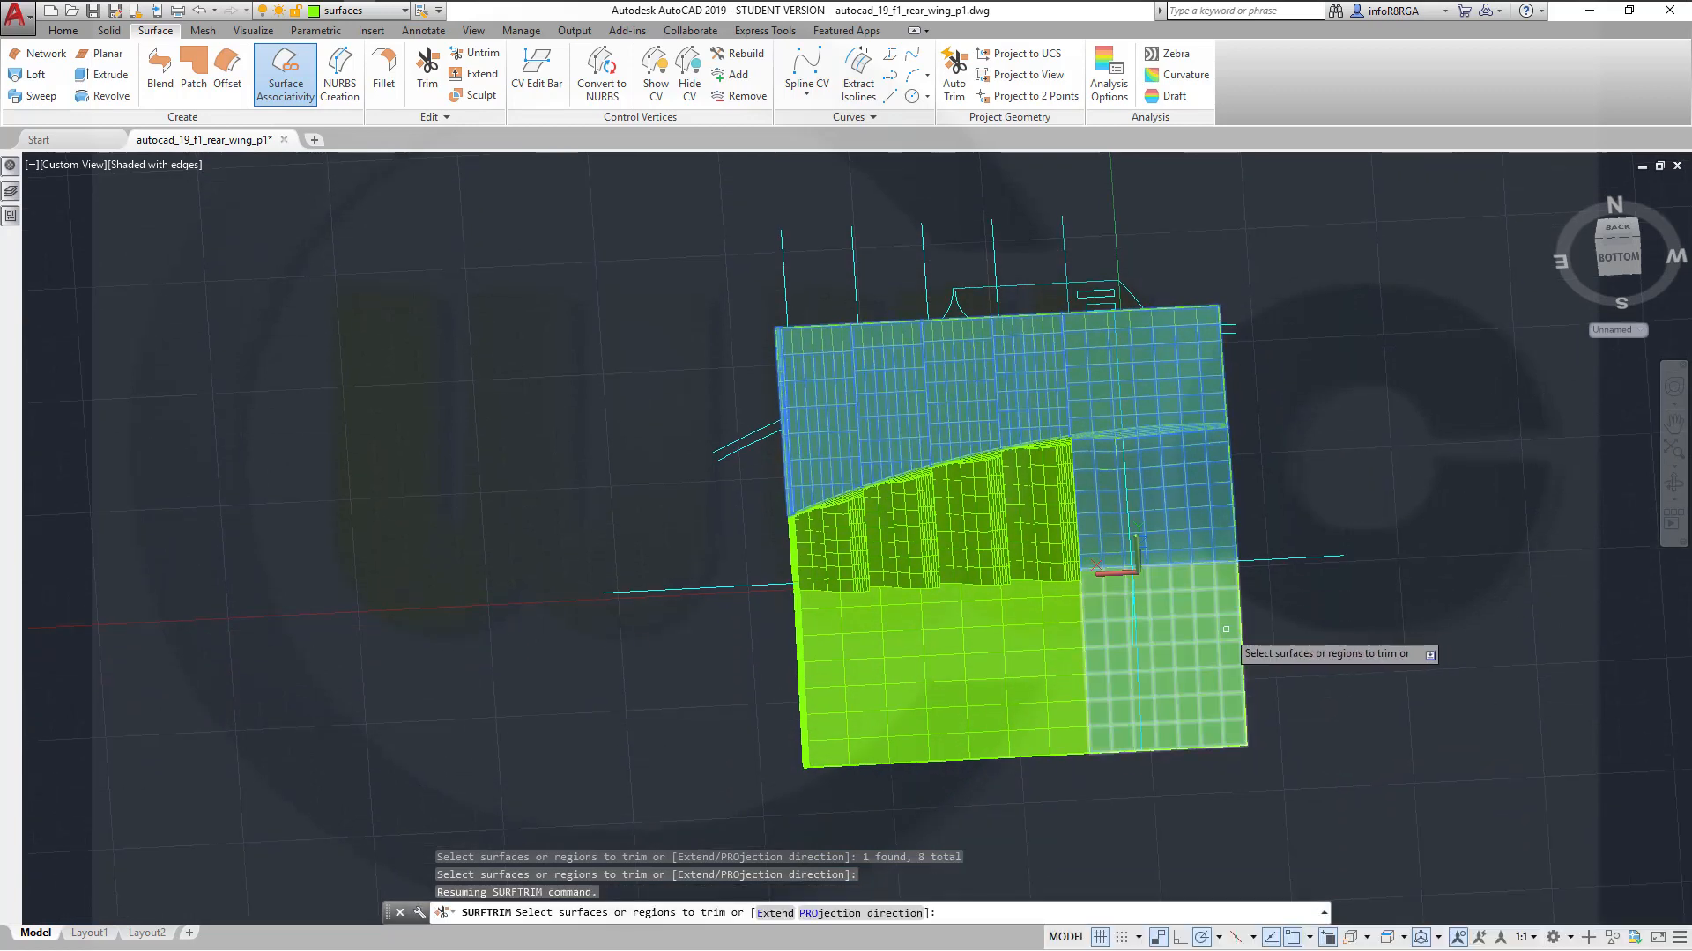
left_click(1226, 629)
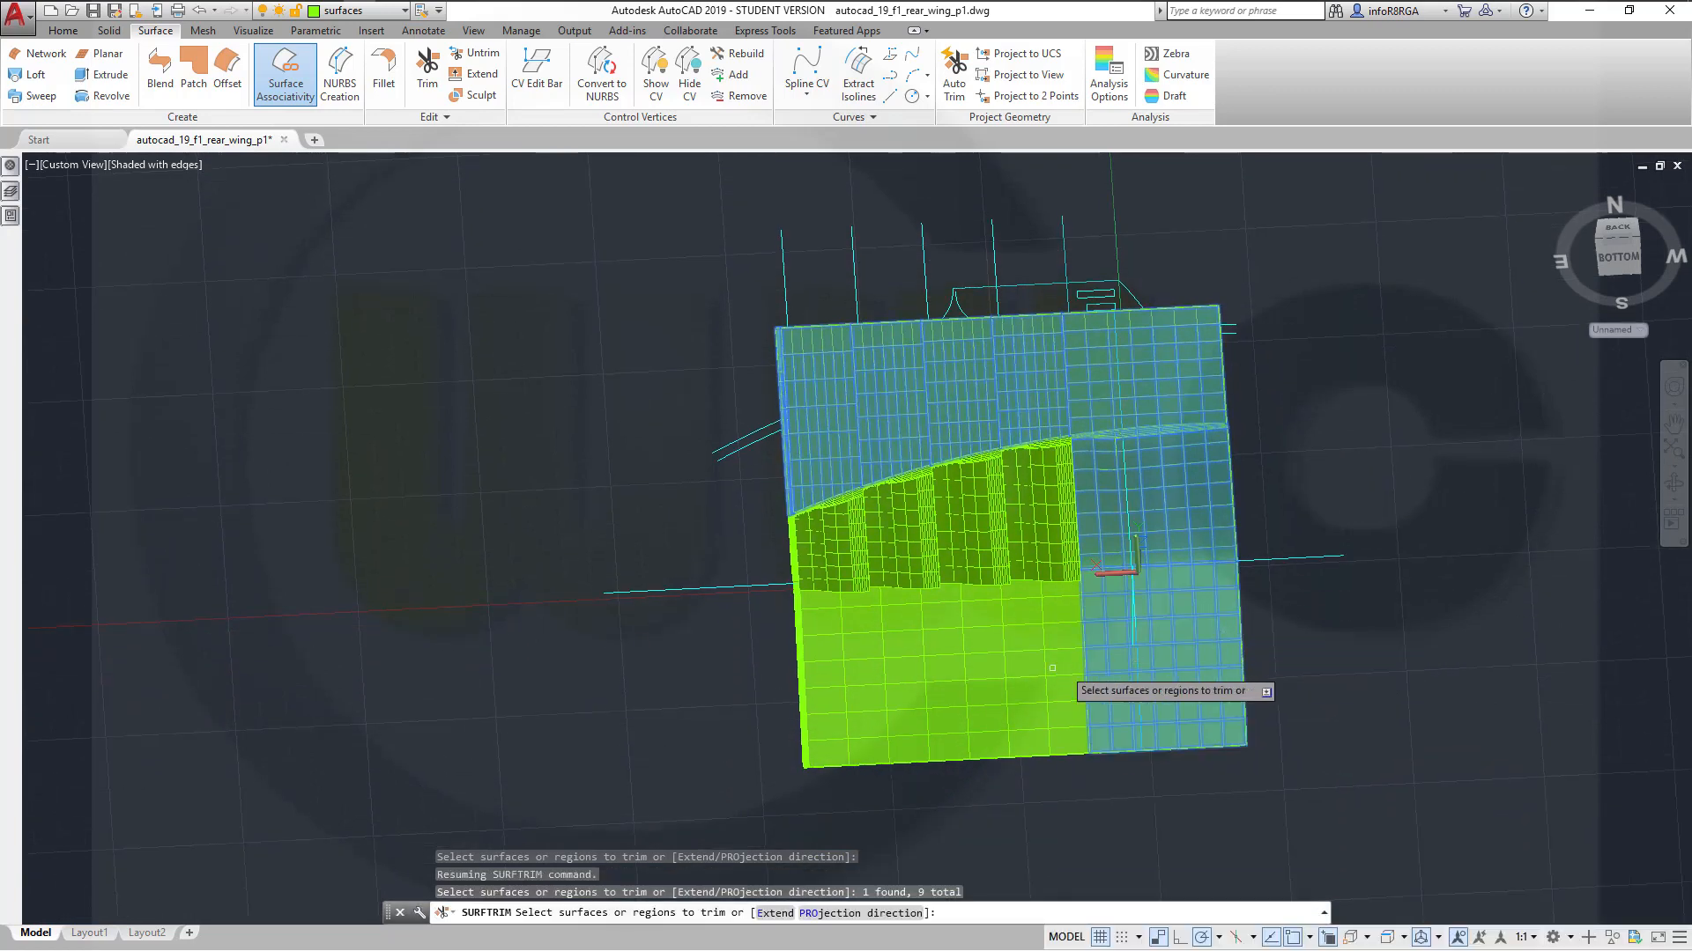
left_click(990, 670)
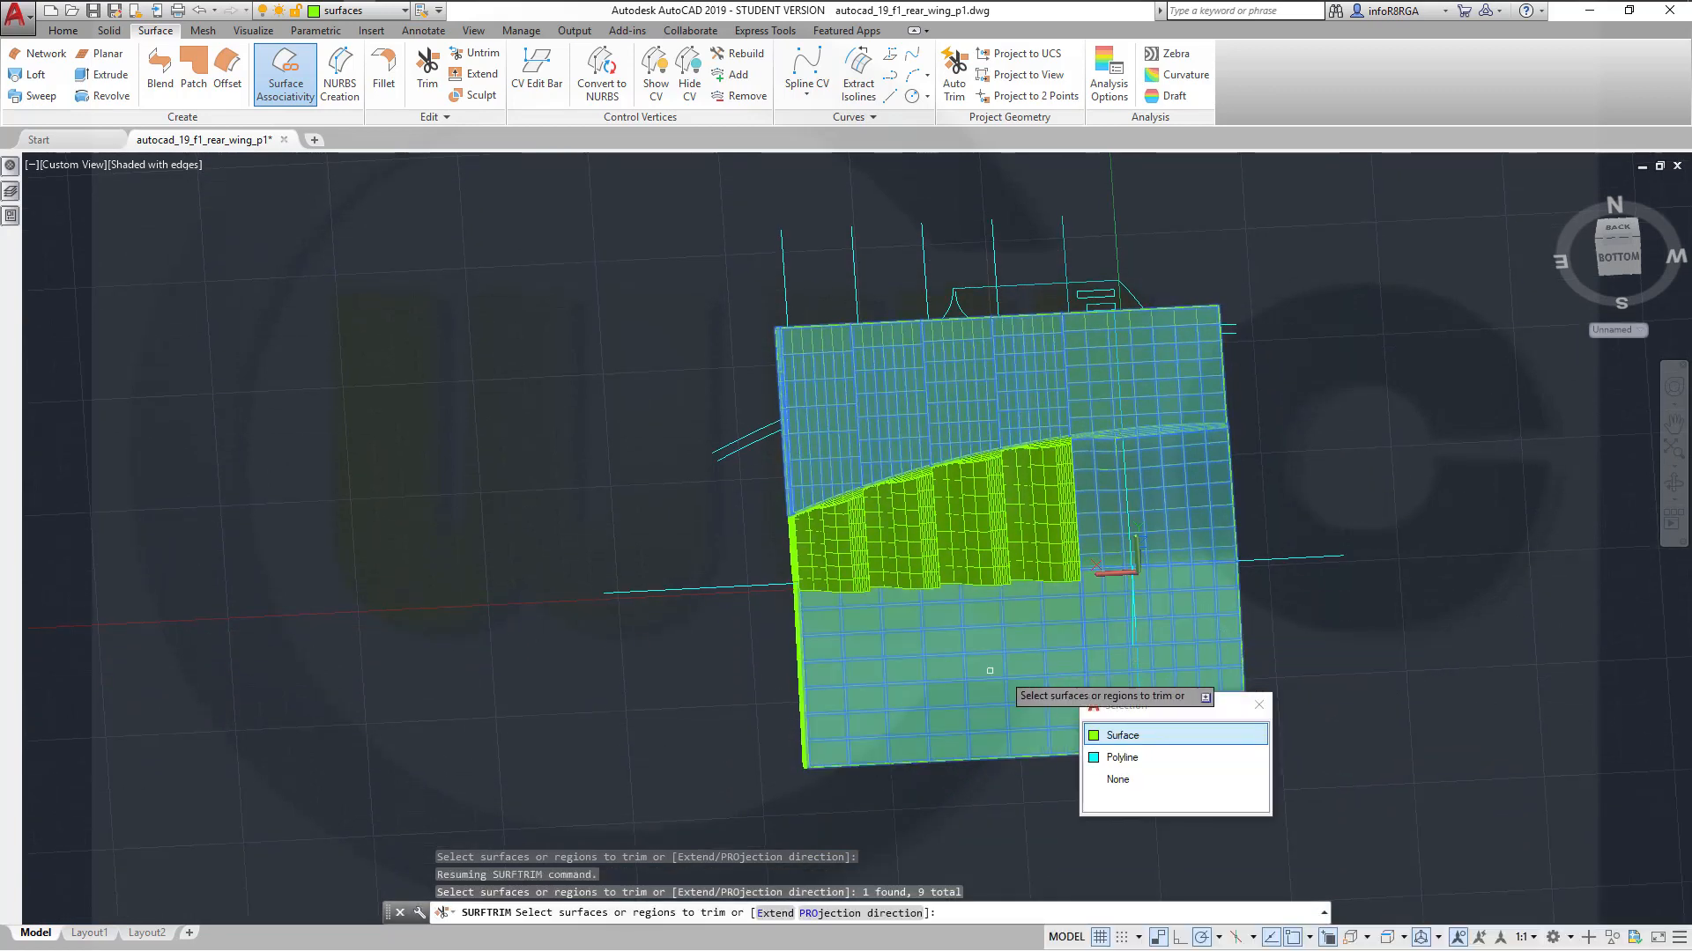
left_click(1137, 738)
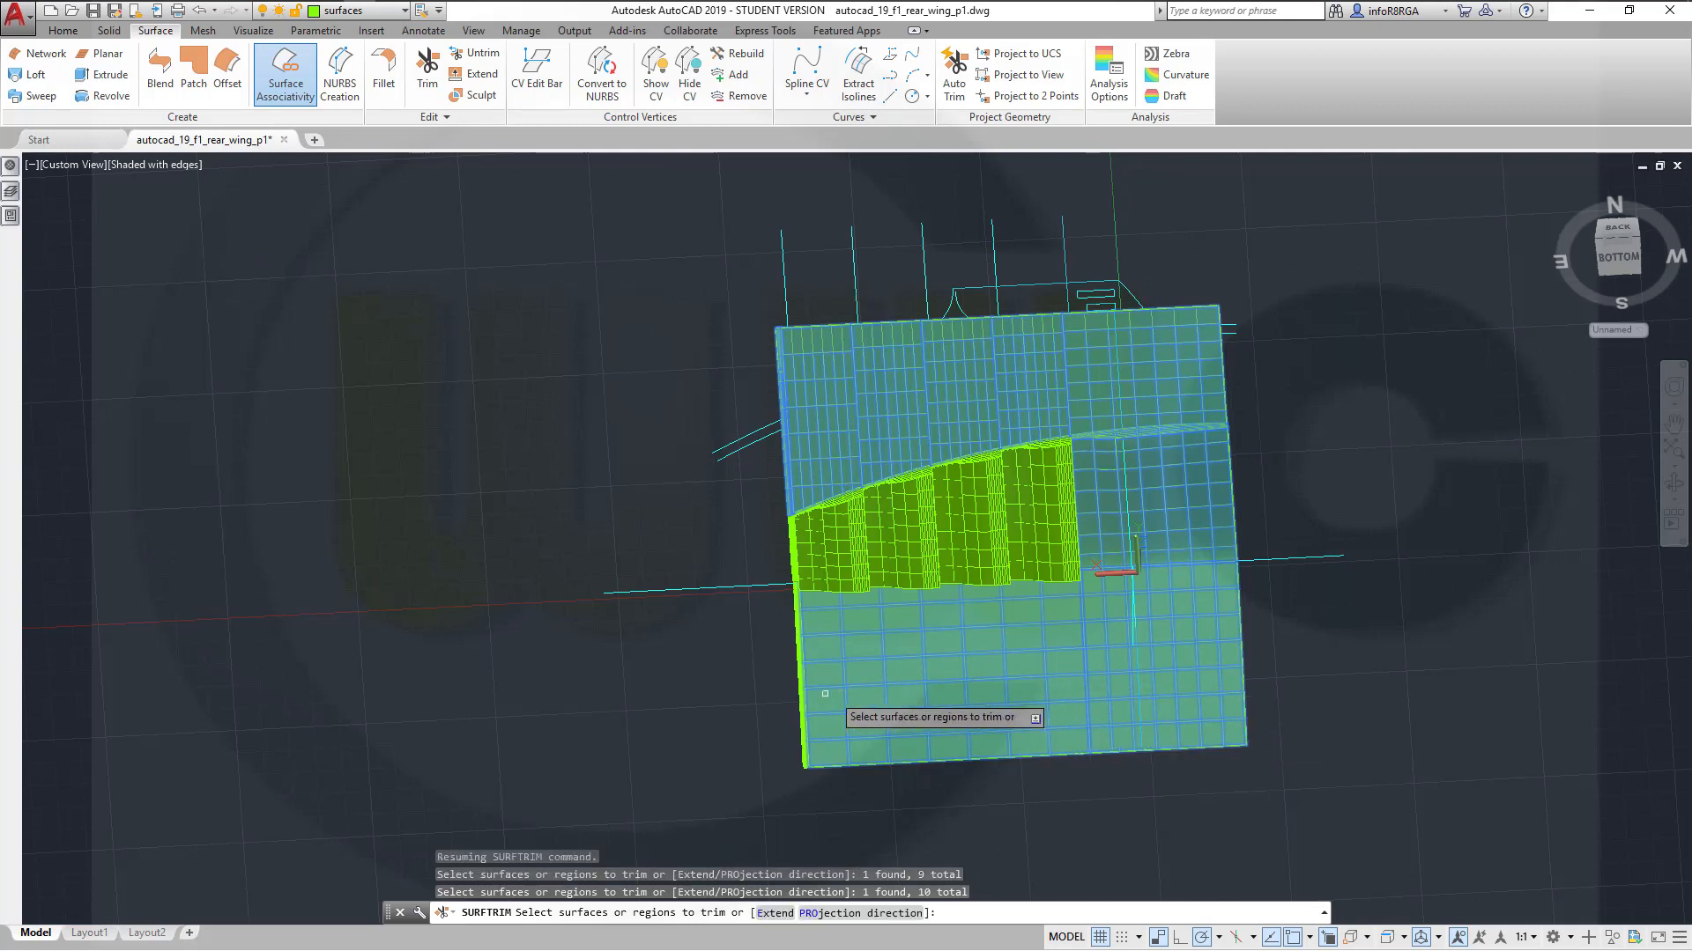
left_click(800, 704)
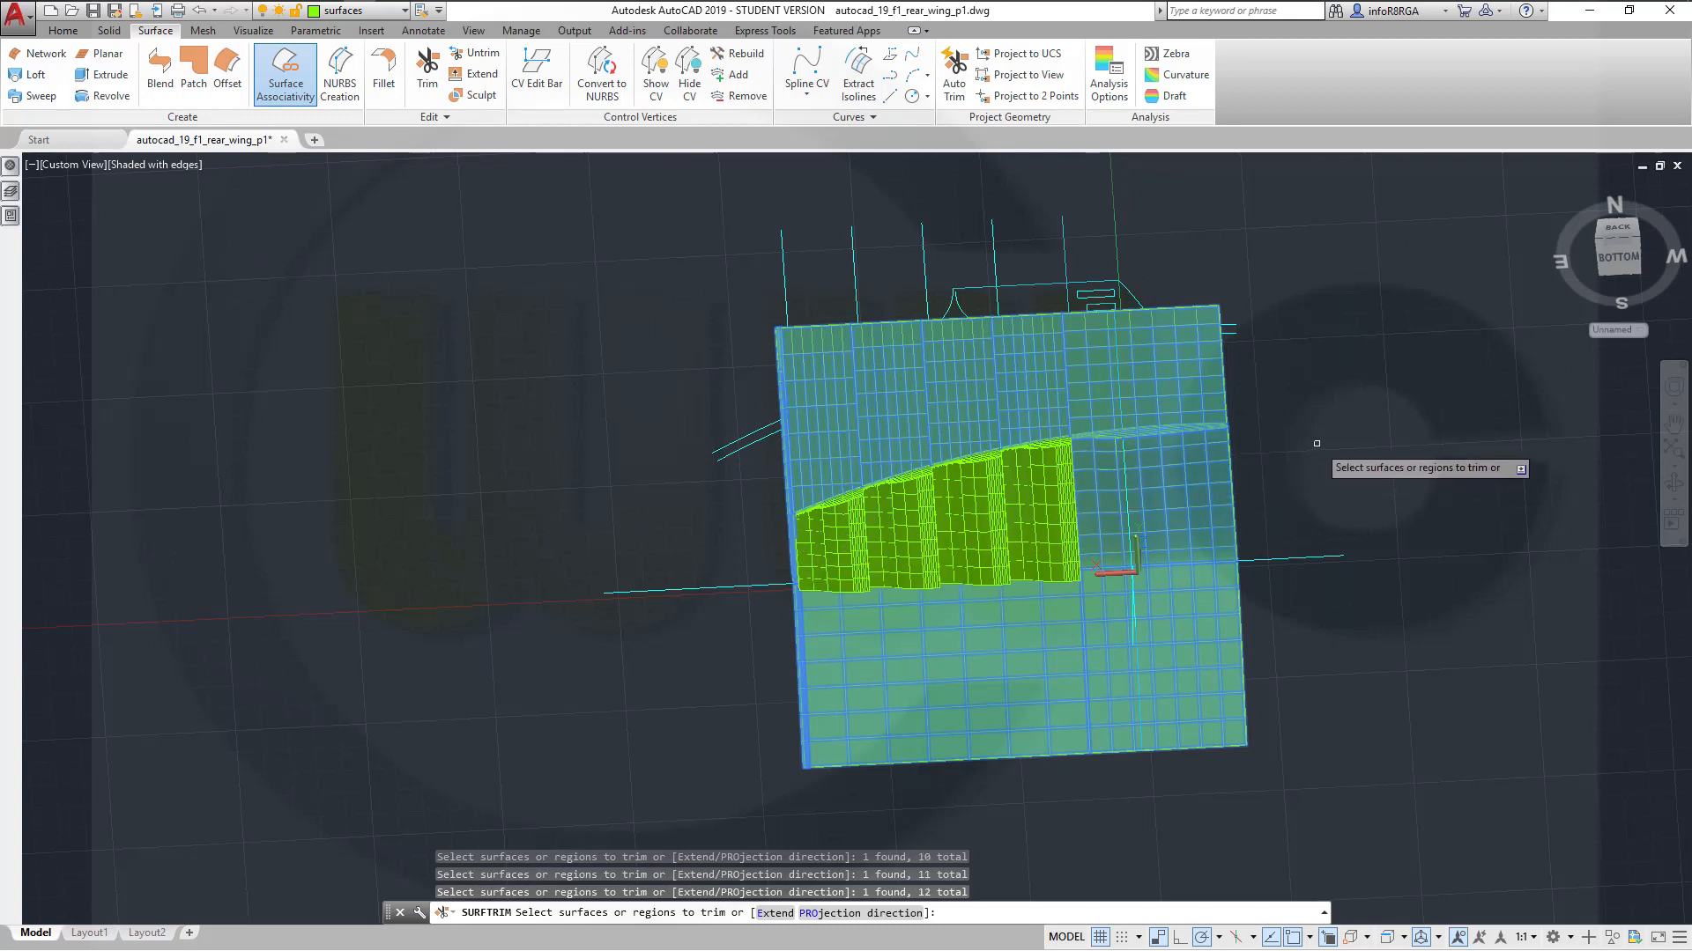
right_click(1317, 443)
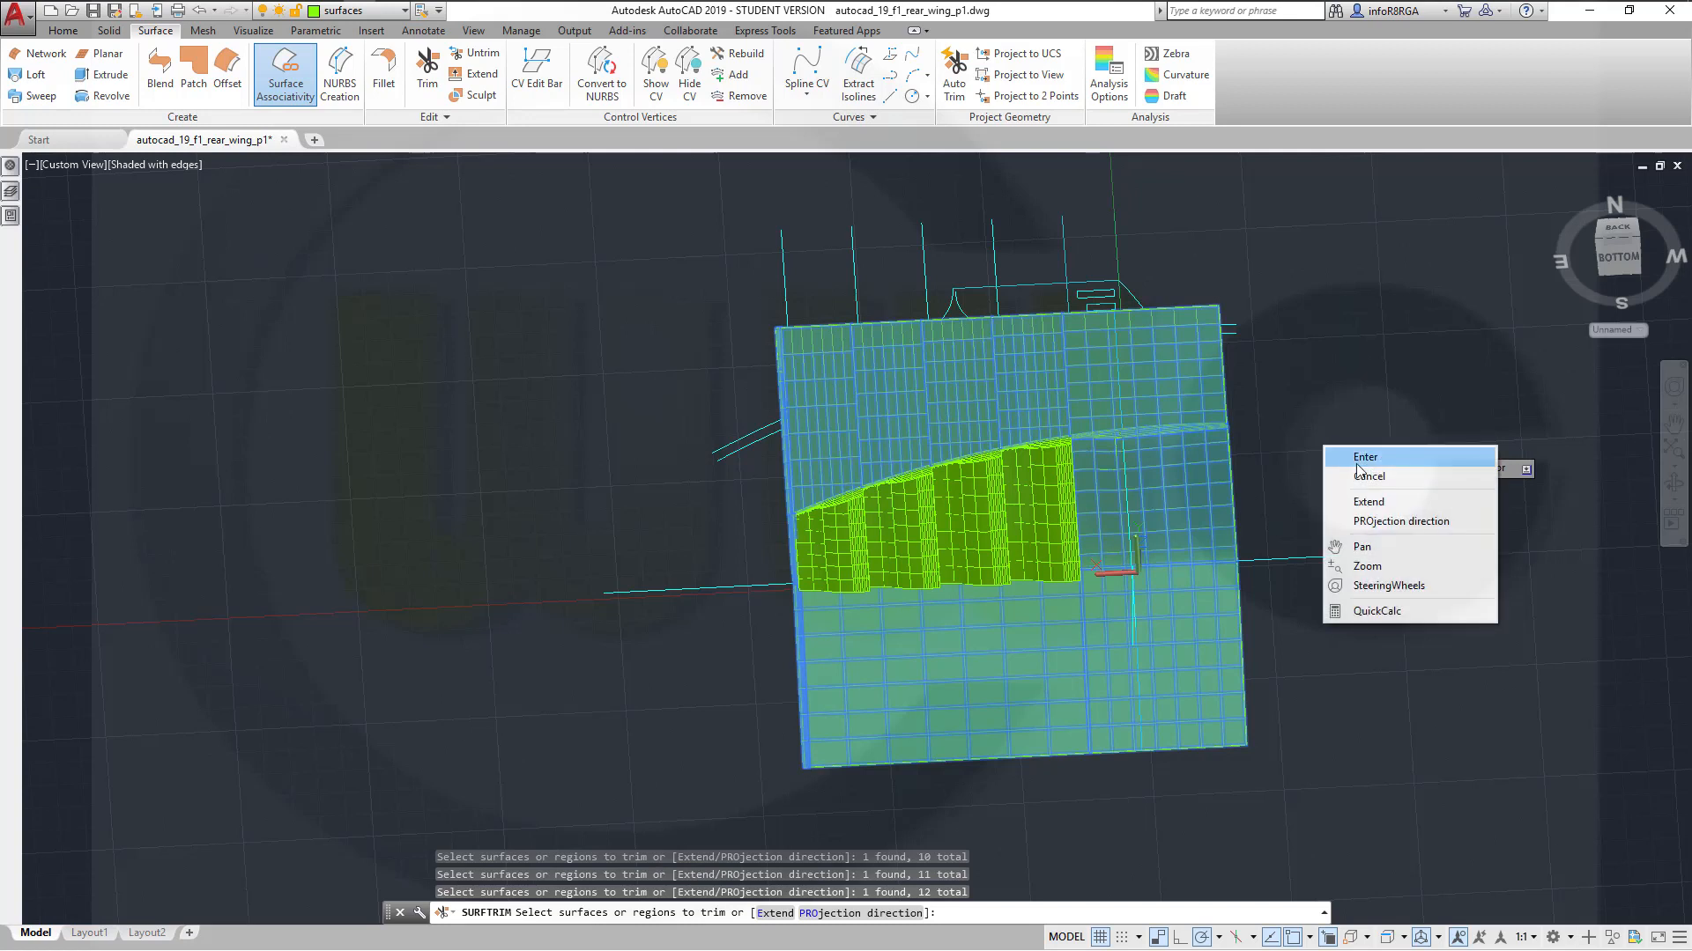
left_click(1365, 457)
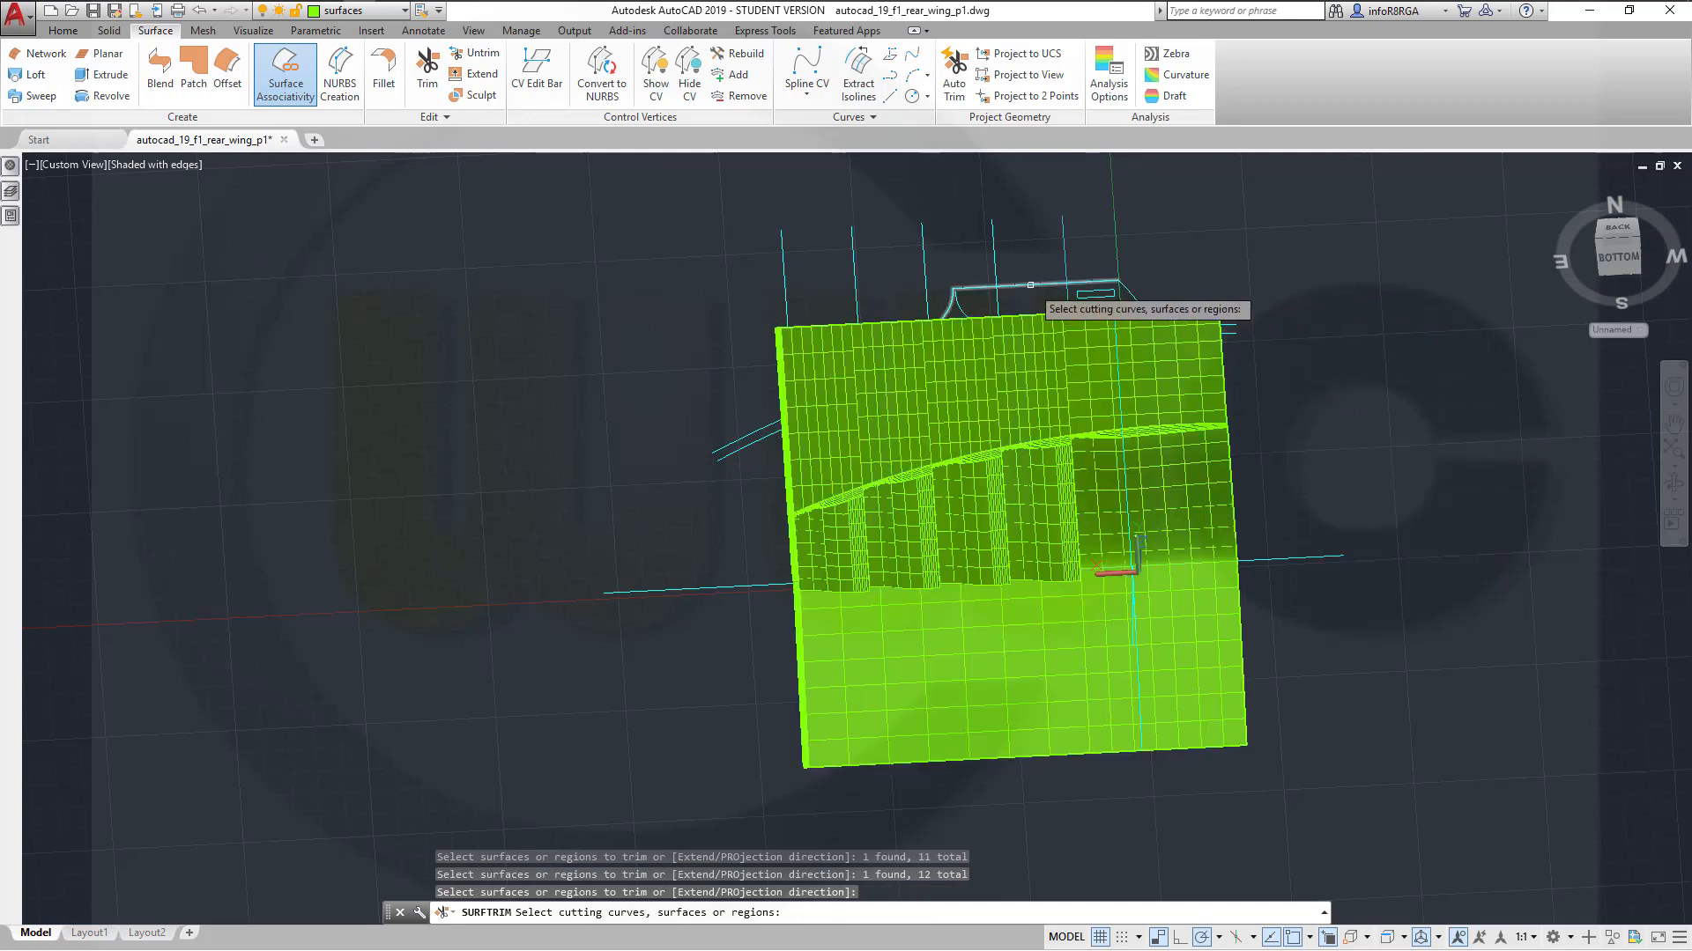
Use the two outline curves behind the upper surfaces as cutting curves and trim away the upper surface areas outside the outline
left_click(1030, 284)
left_click(1134, 294)
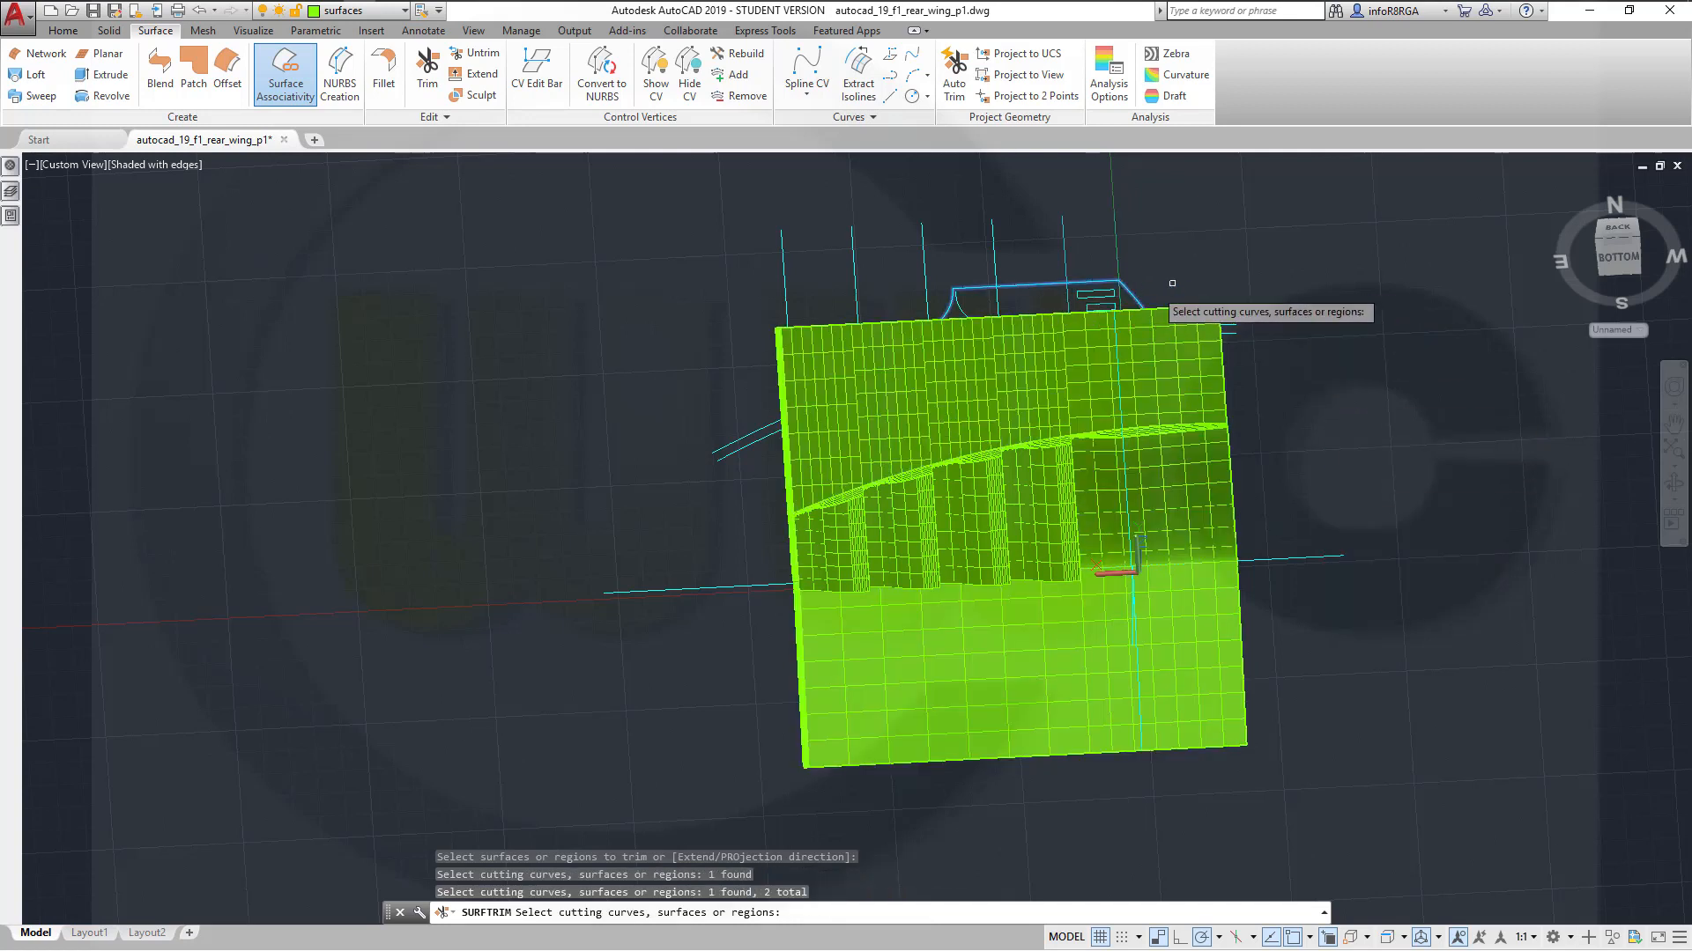
key("Return")
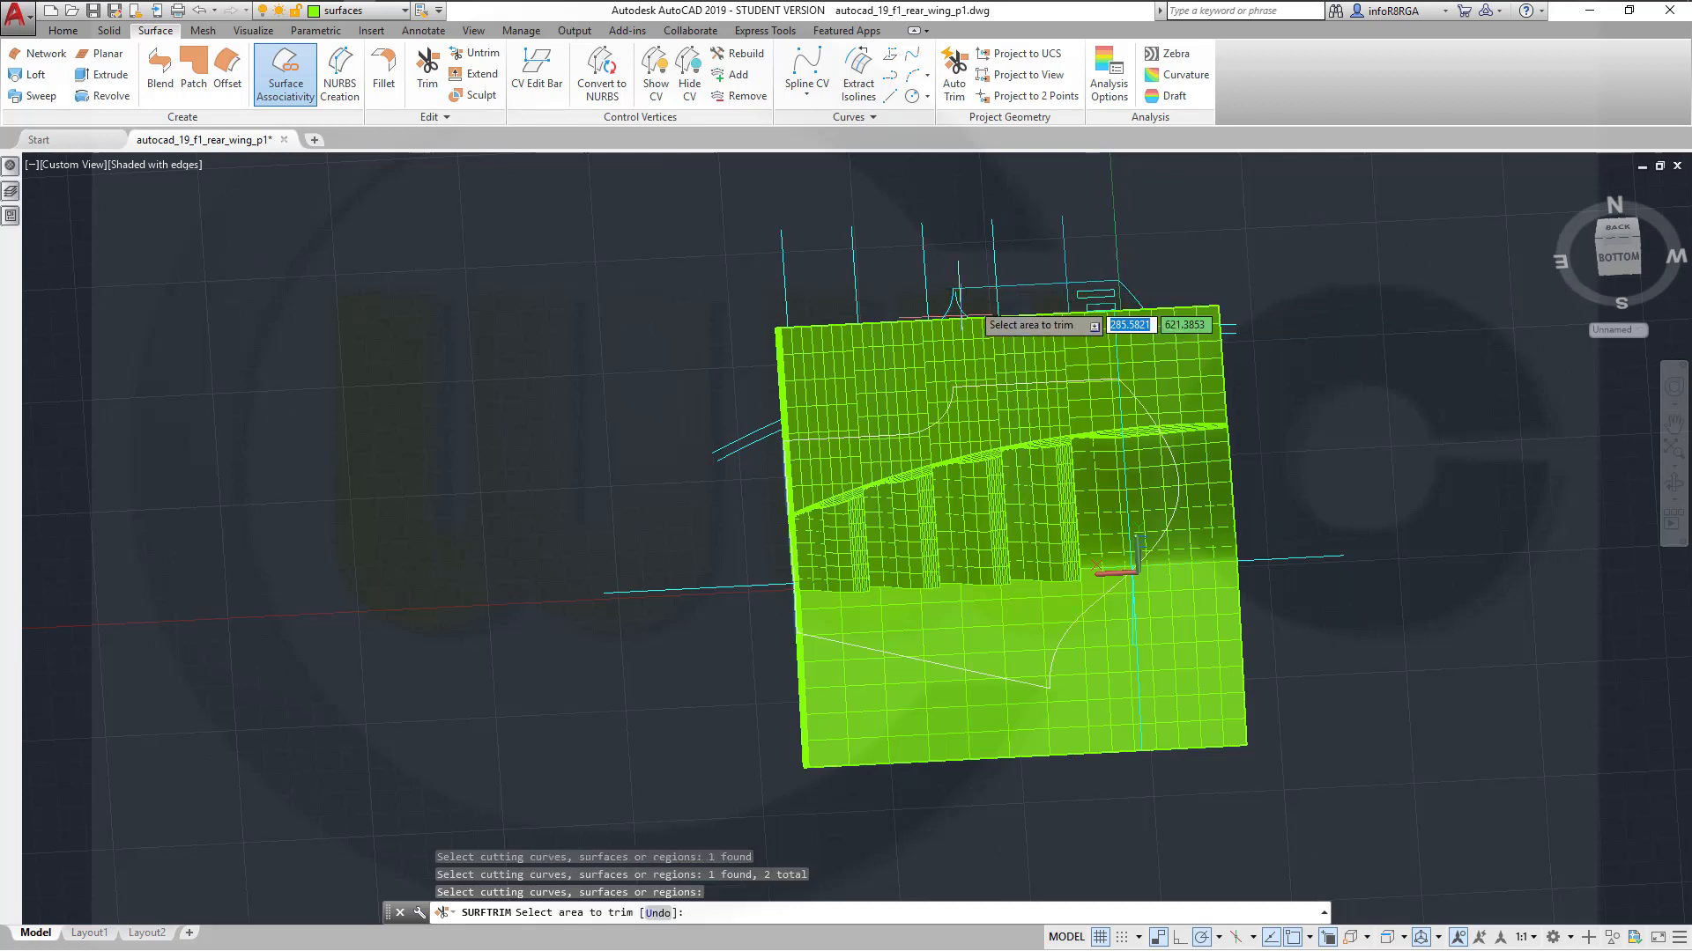
left_click(780, 363)
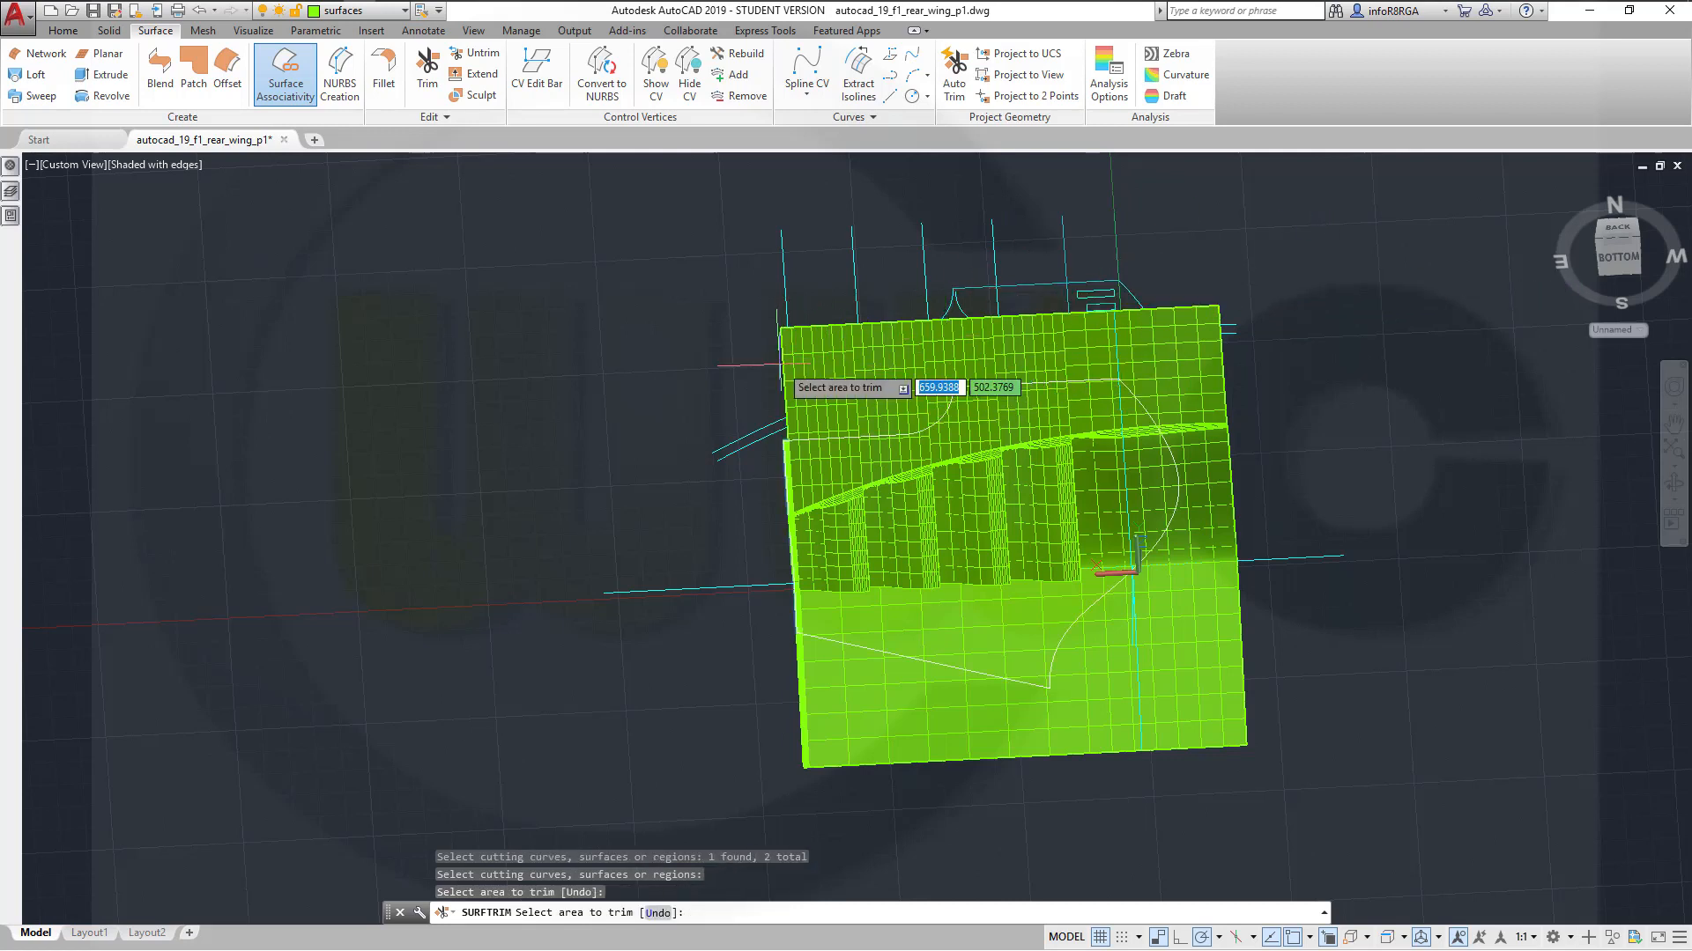
left_click(820, 363)
left_click(875, 350)
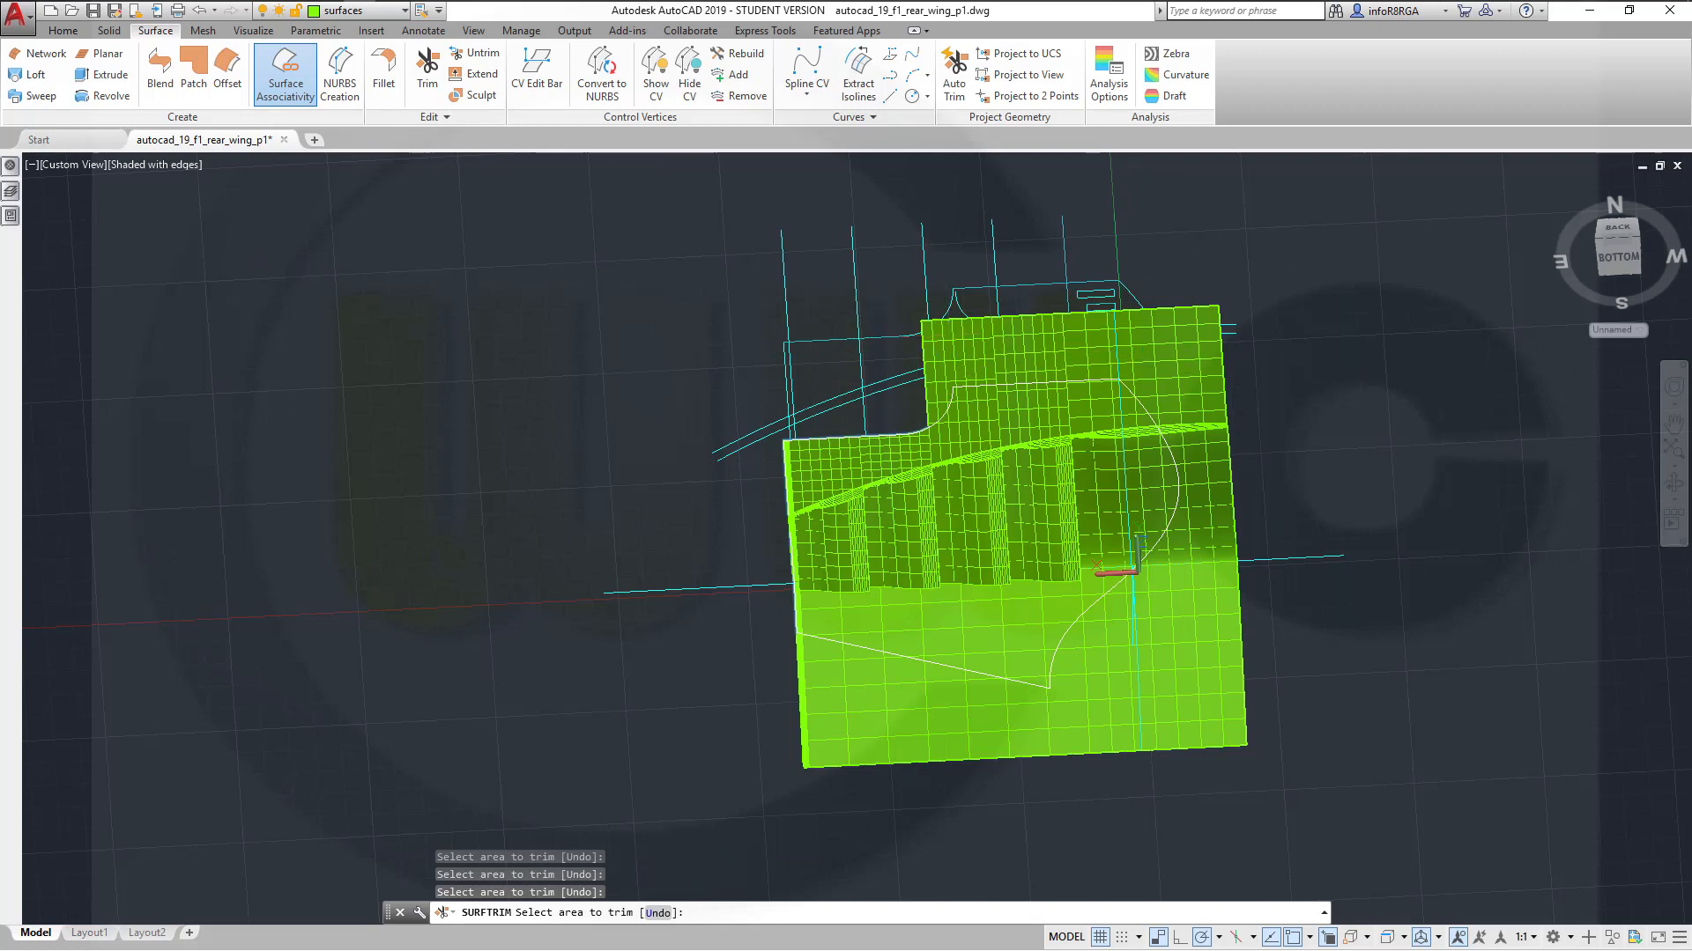
left_click(945, 337)
left_click(1093, 351)
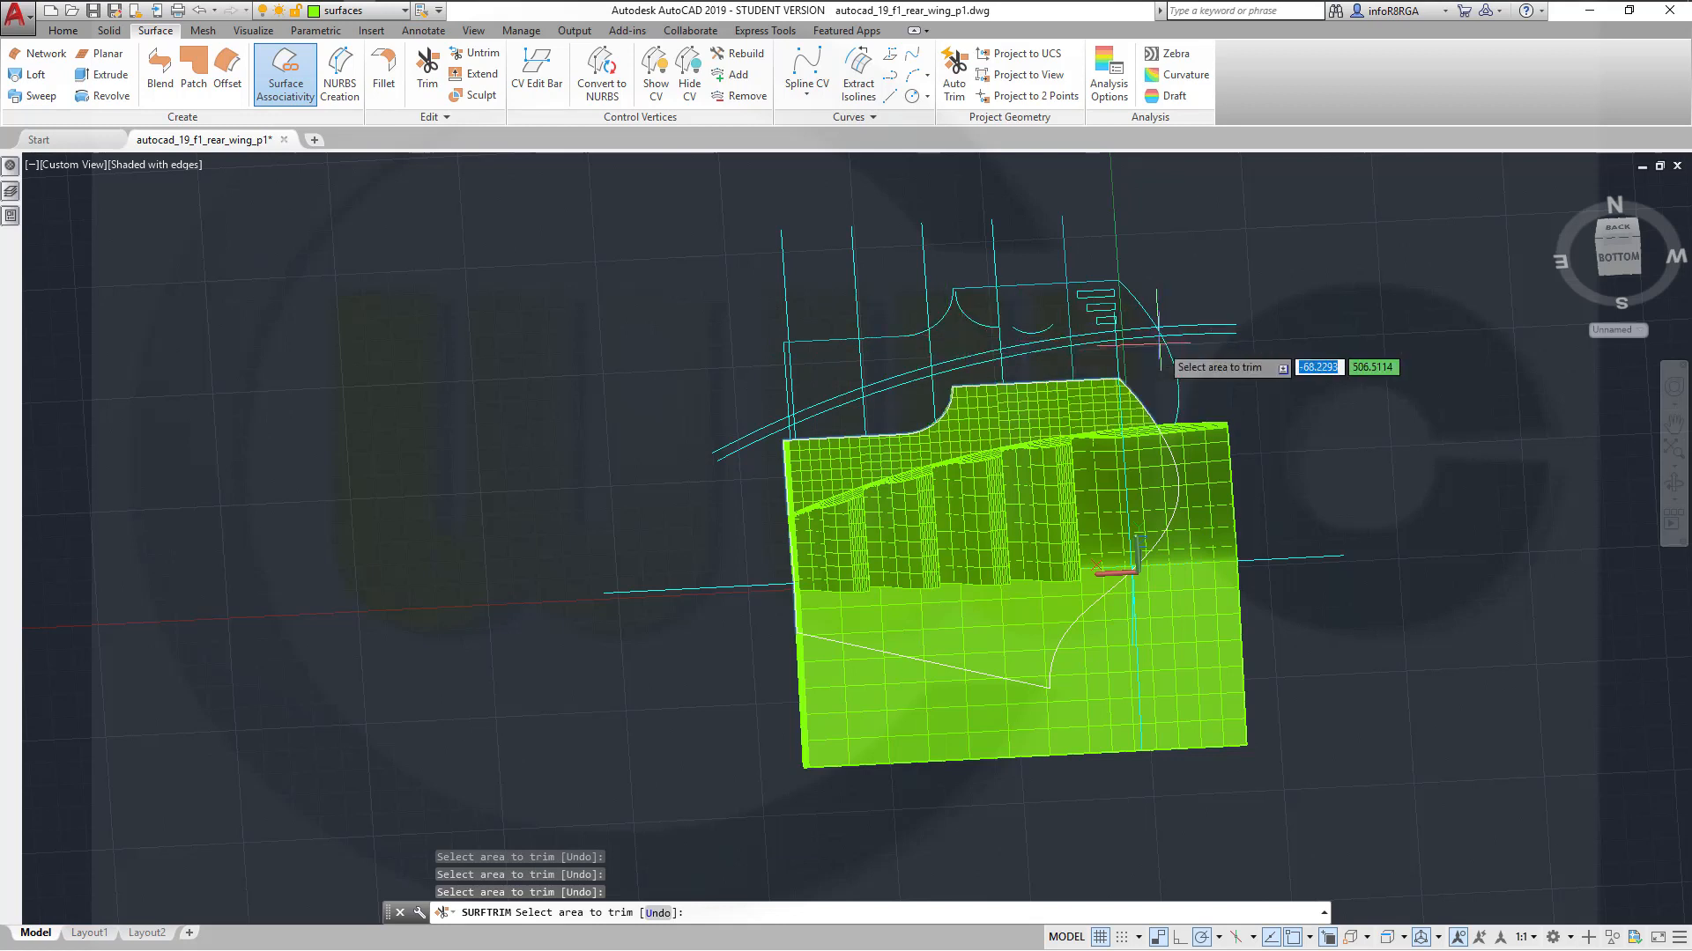
Trim away the parts of the new blend surface and the narrow transition strip lying outside the projected outline
left_click(1214, 438)
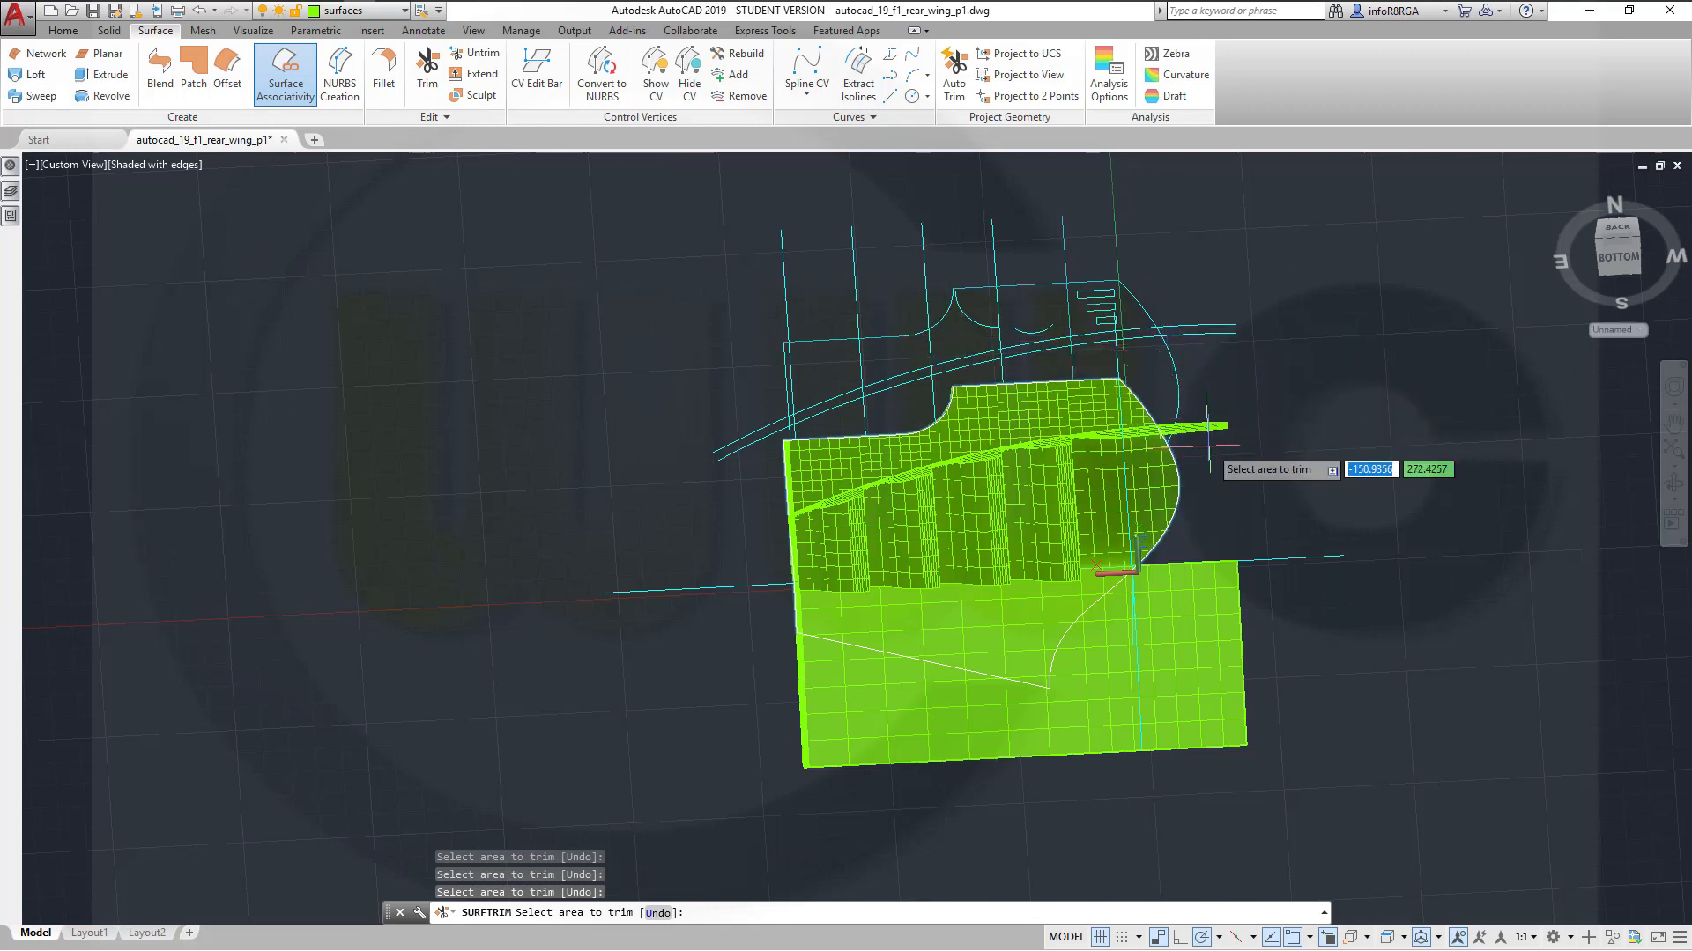
left_click(1201, 427)
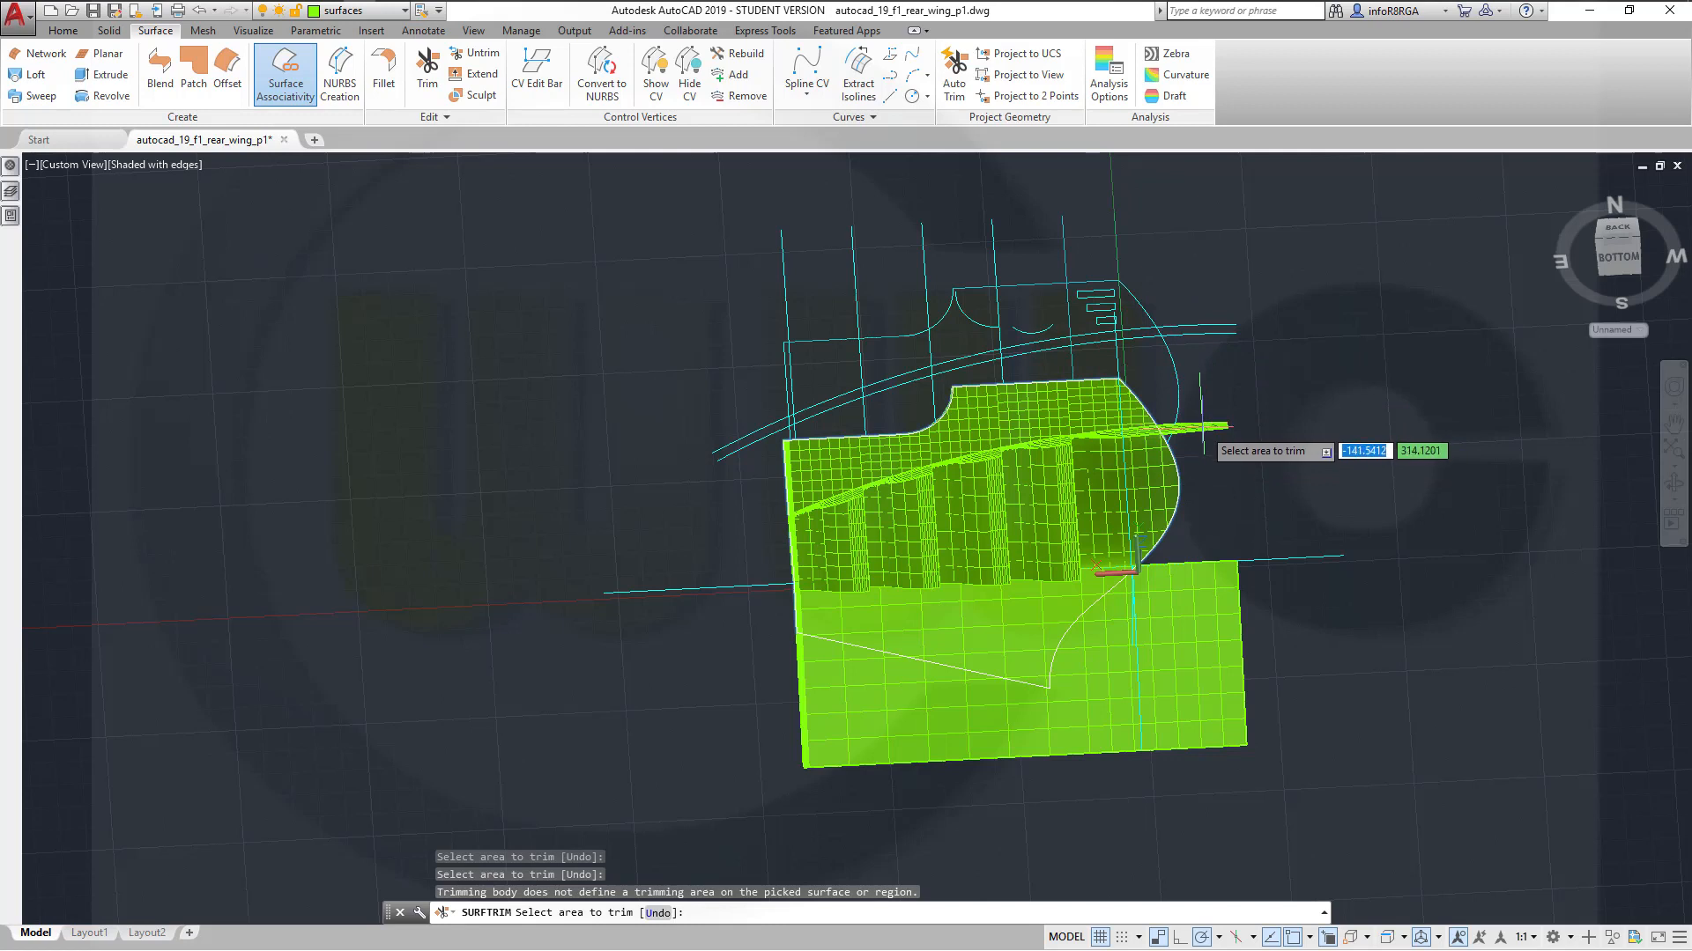
left_click(1201, 427)
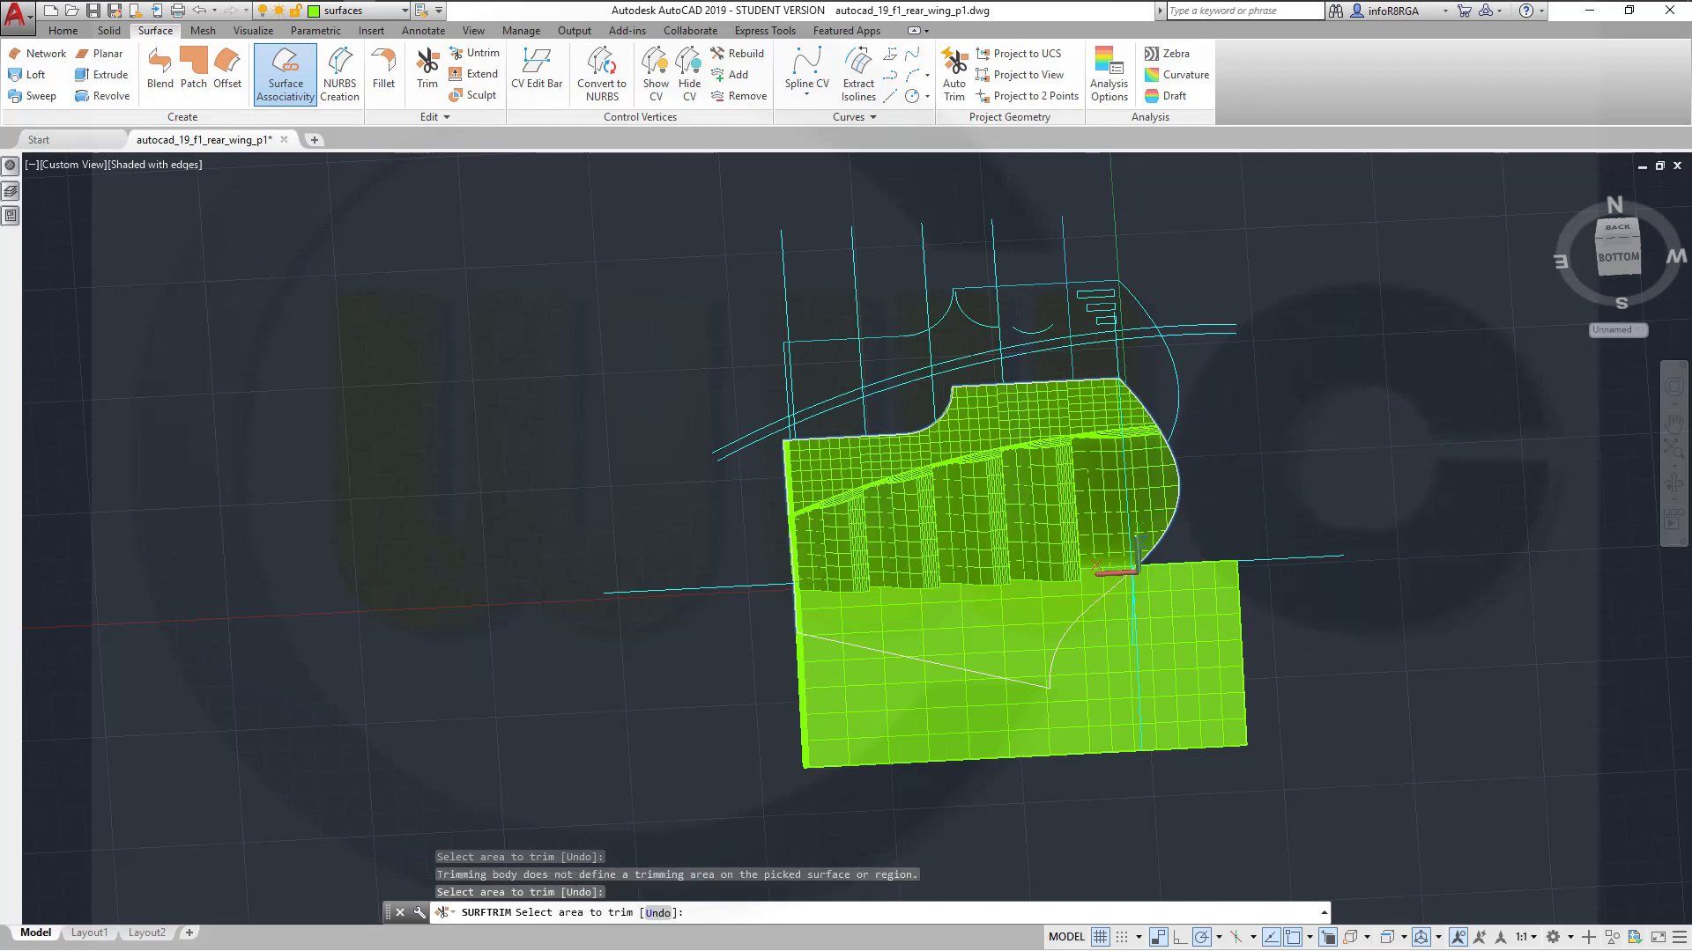
Trim away the portions of the large lower surface and the thin side surface that lie outside the projected outline
left_click(1176, 657)
left_click(1053, 712)
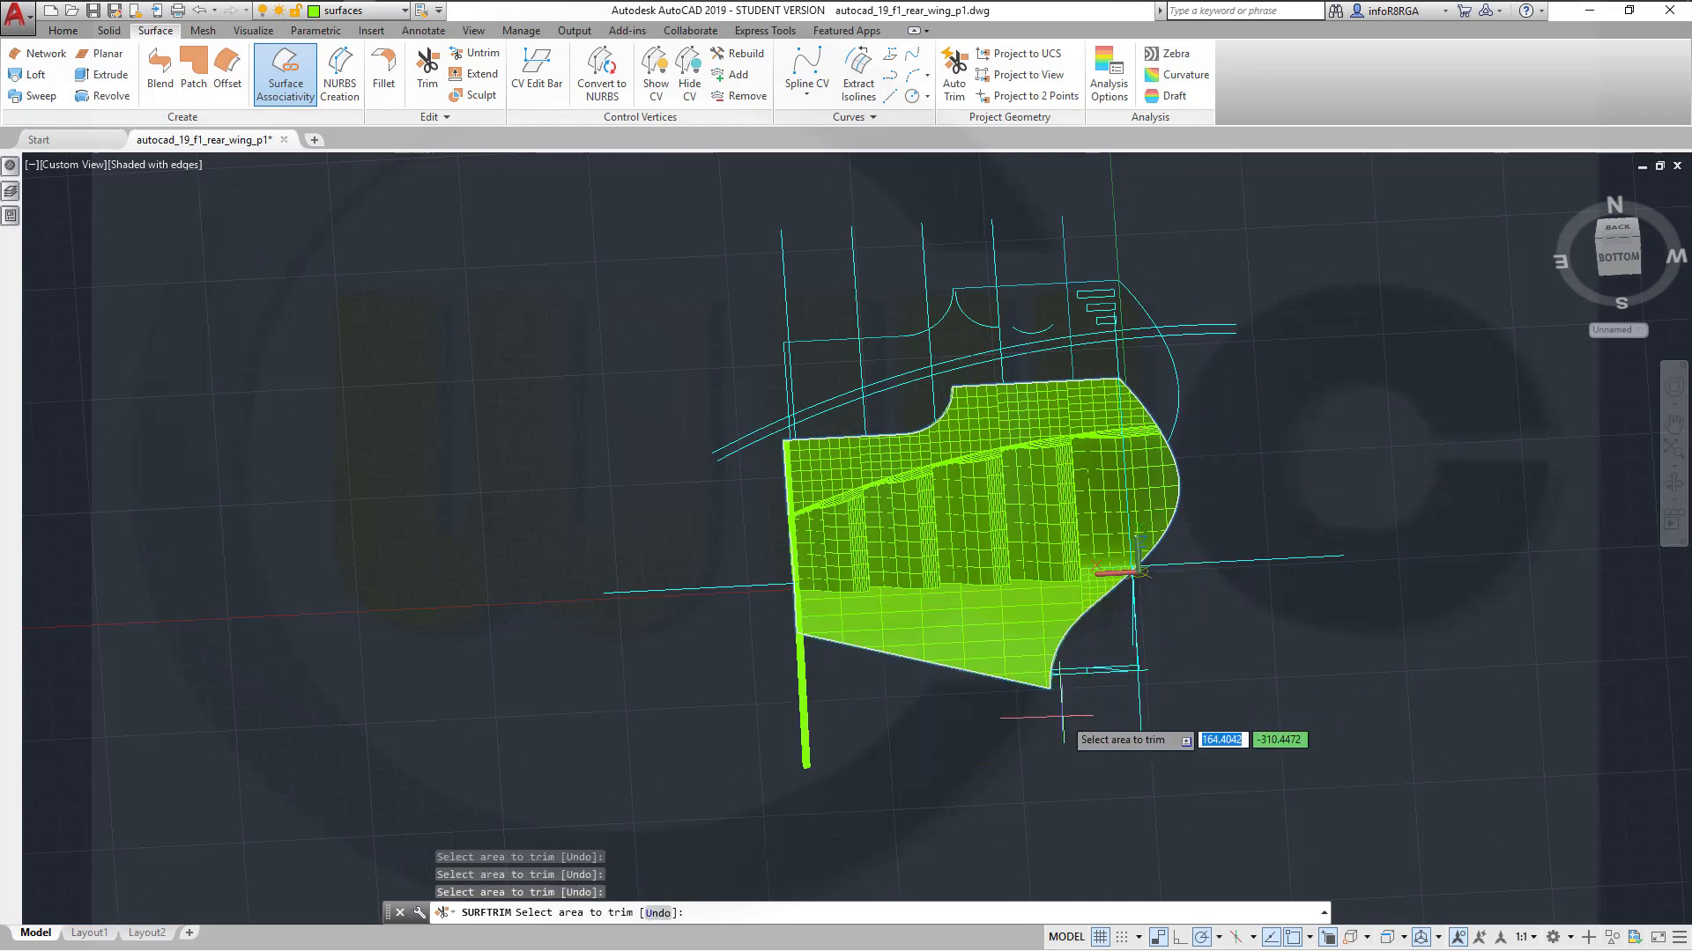
left_click(791, 726)
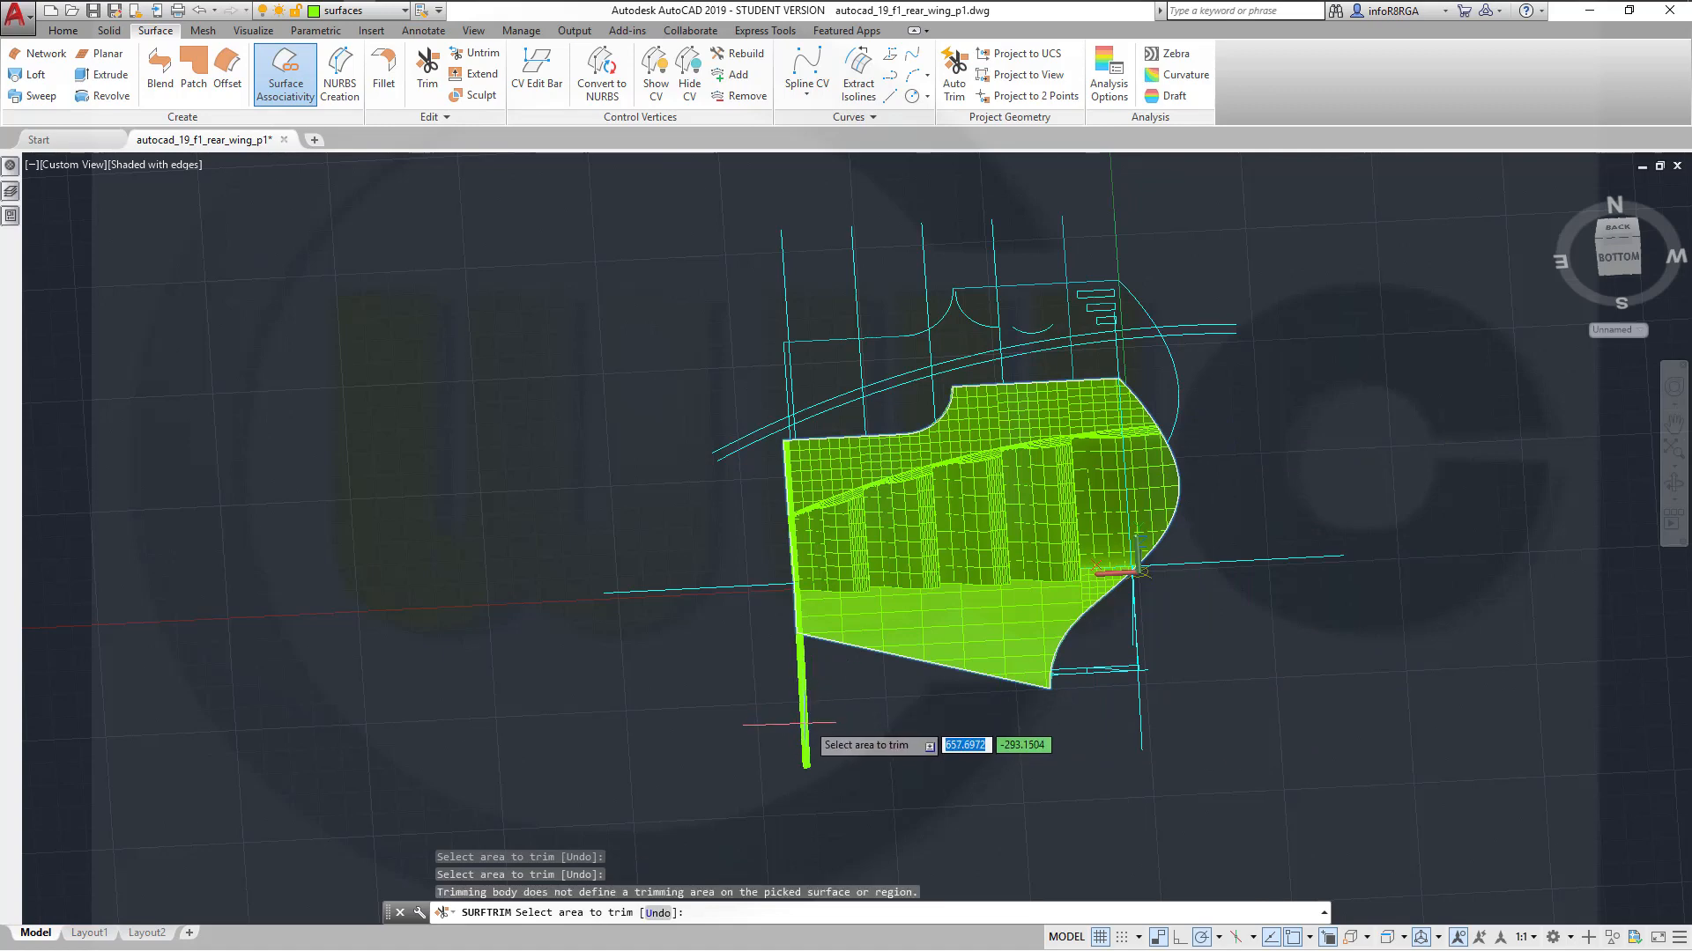
left_click(801, 730)
Examine the trimmed side edge and the whole wing for surface areas left outside the outline, and end the trim
scroll(793, 672, "up", 5)
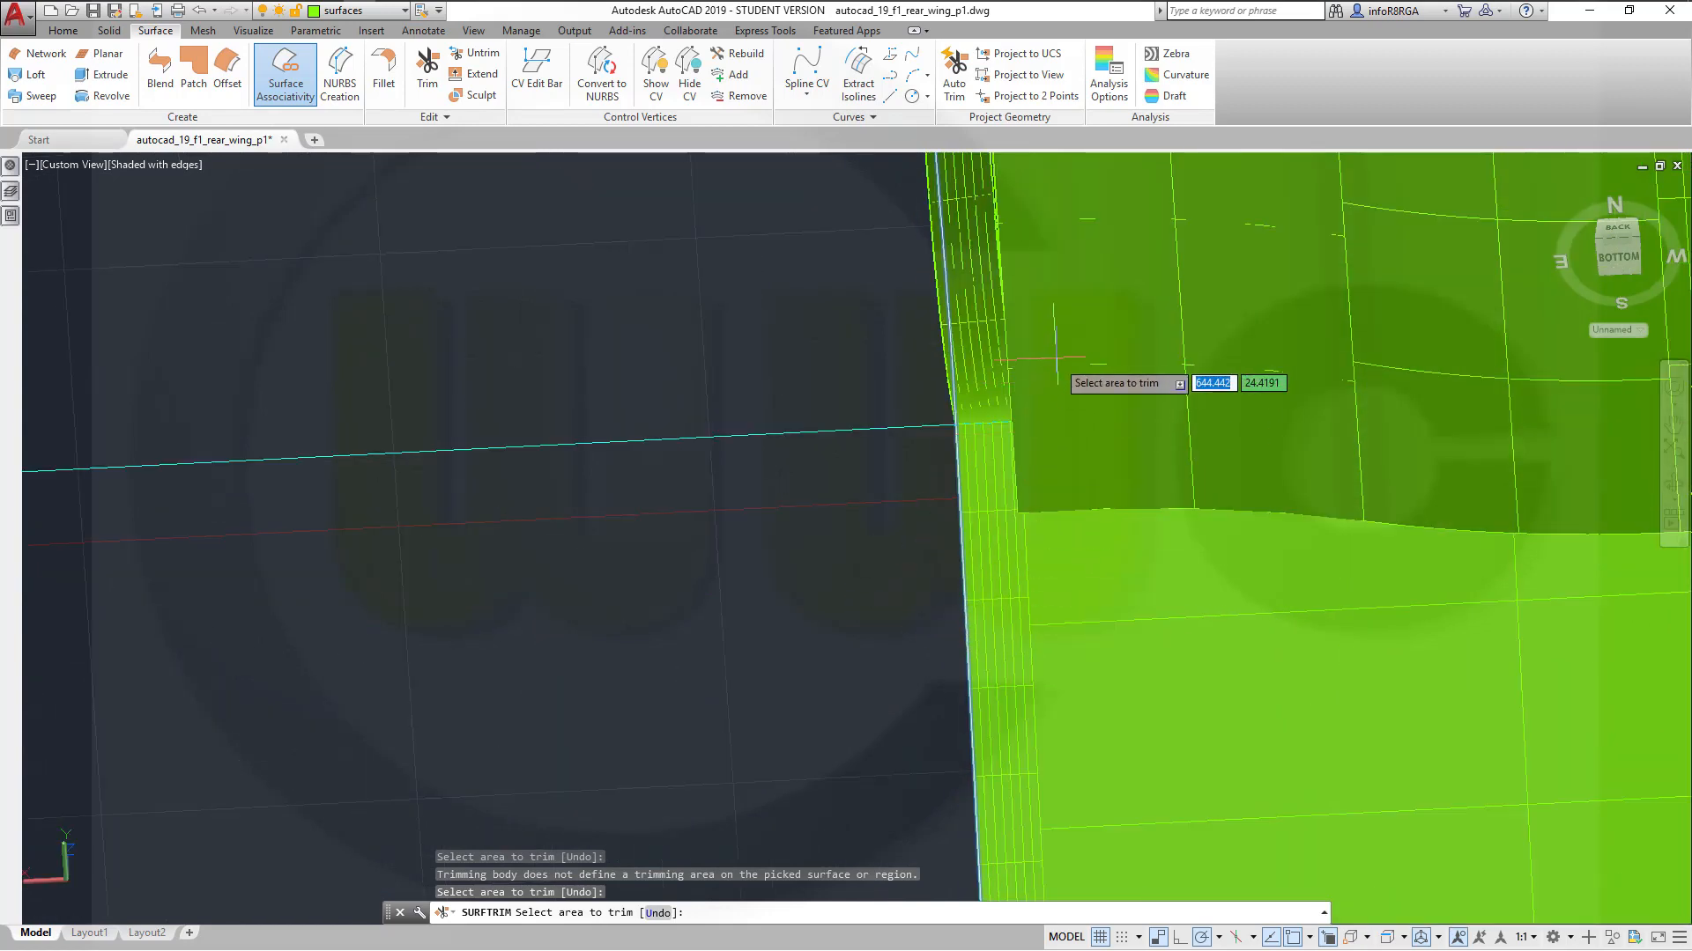
scroll(1040, 348, "down", 3)
middle_click_drag(894, 384, 785, 699)
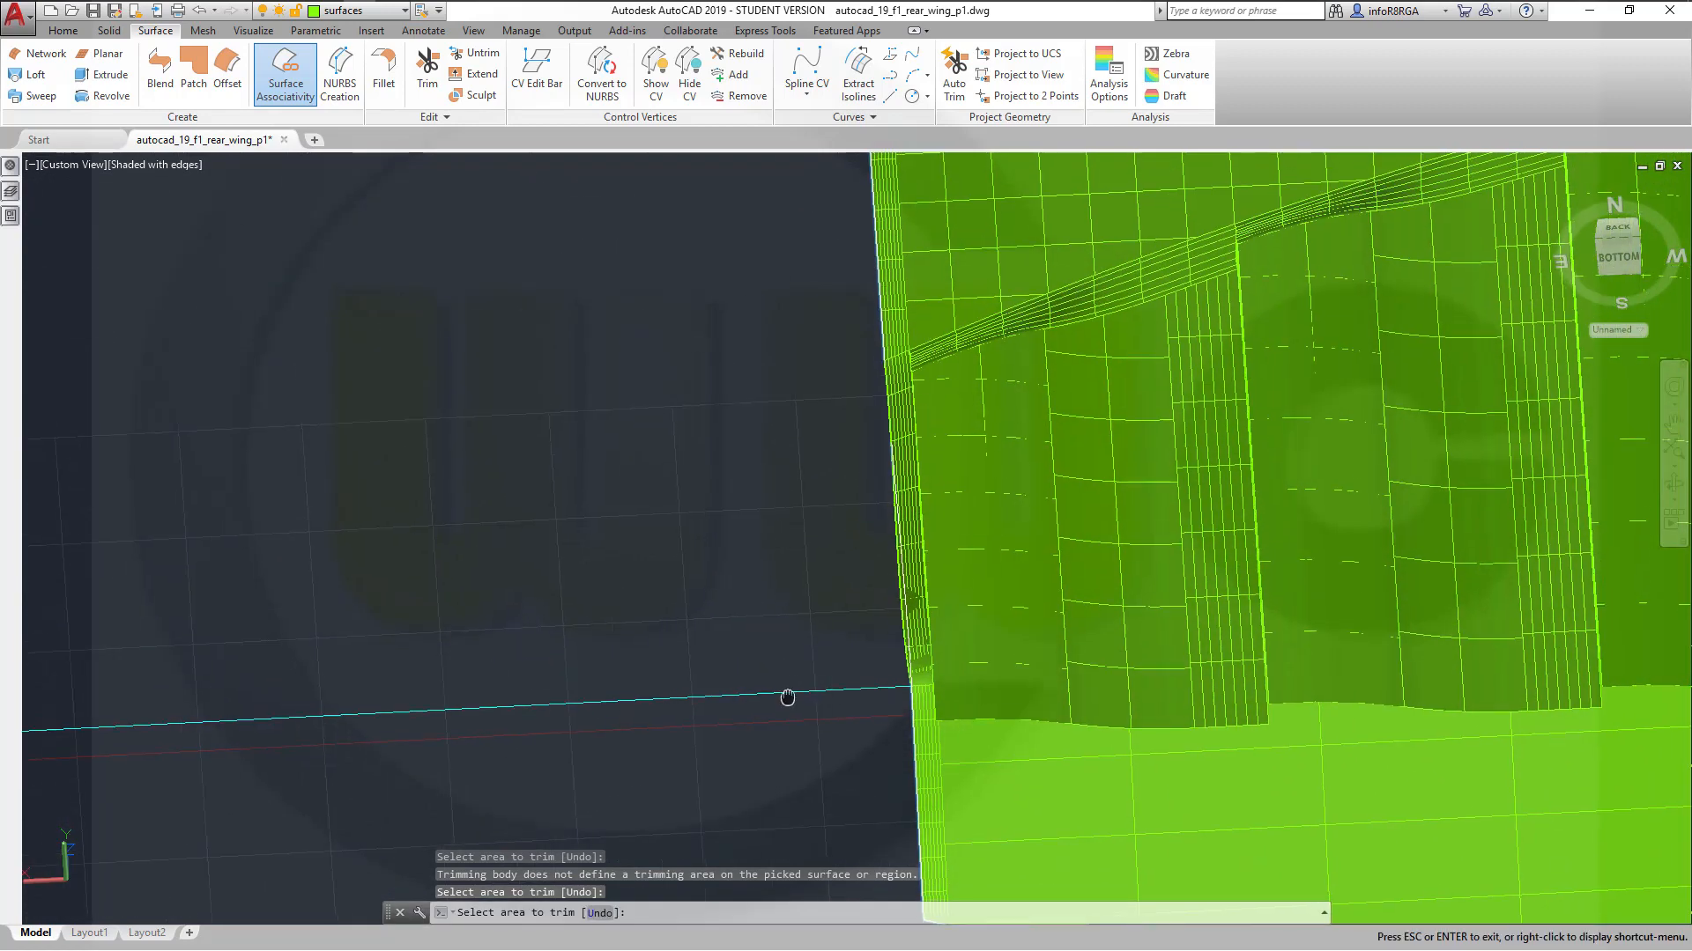
scroll(797, 673, "up", 2)
scroll(881, 616, "up", 1)
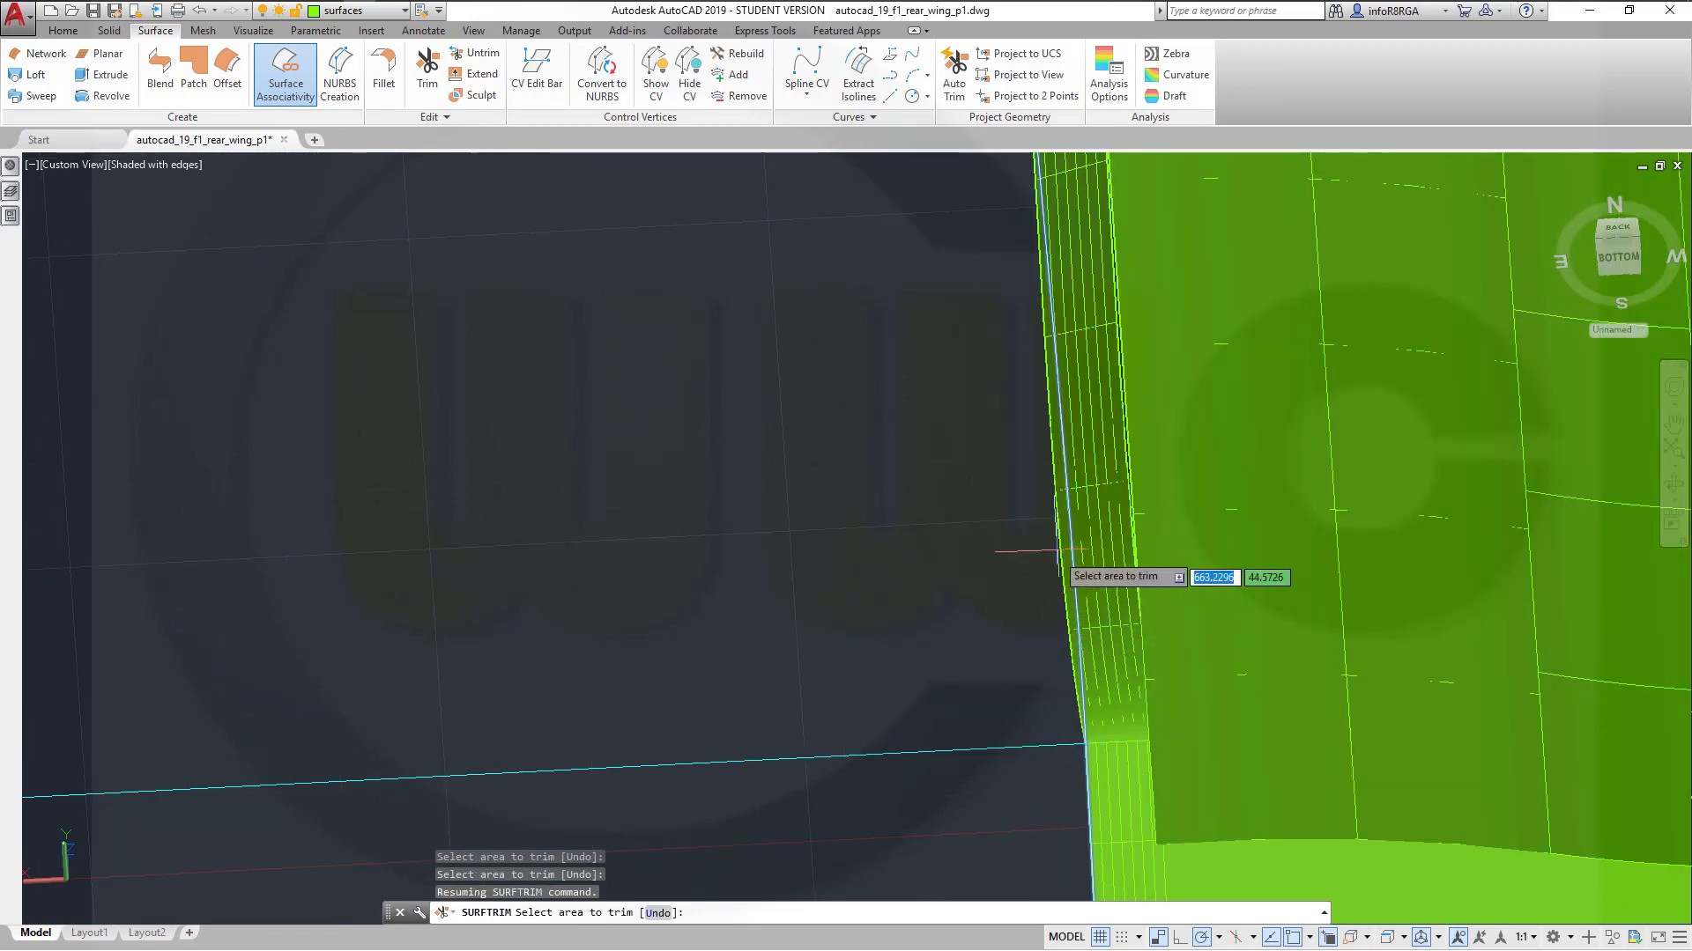
scroll(987, 472, "down", 1)
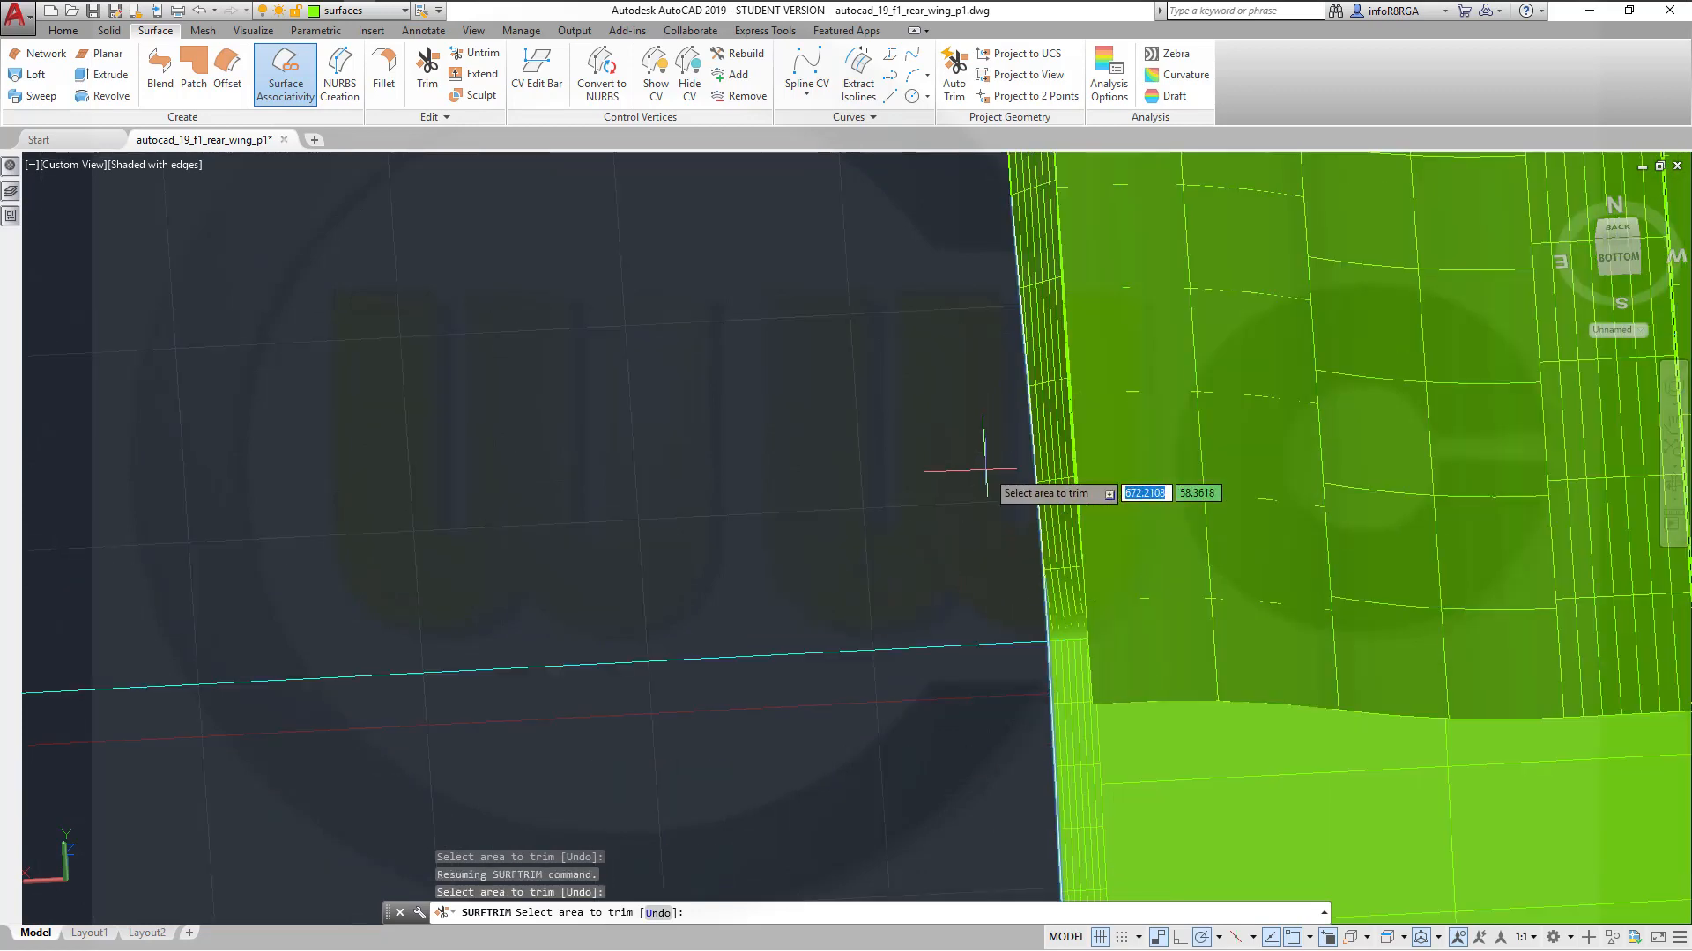
middle_click_drag(1105, 387, 822, 950)
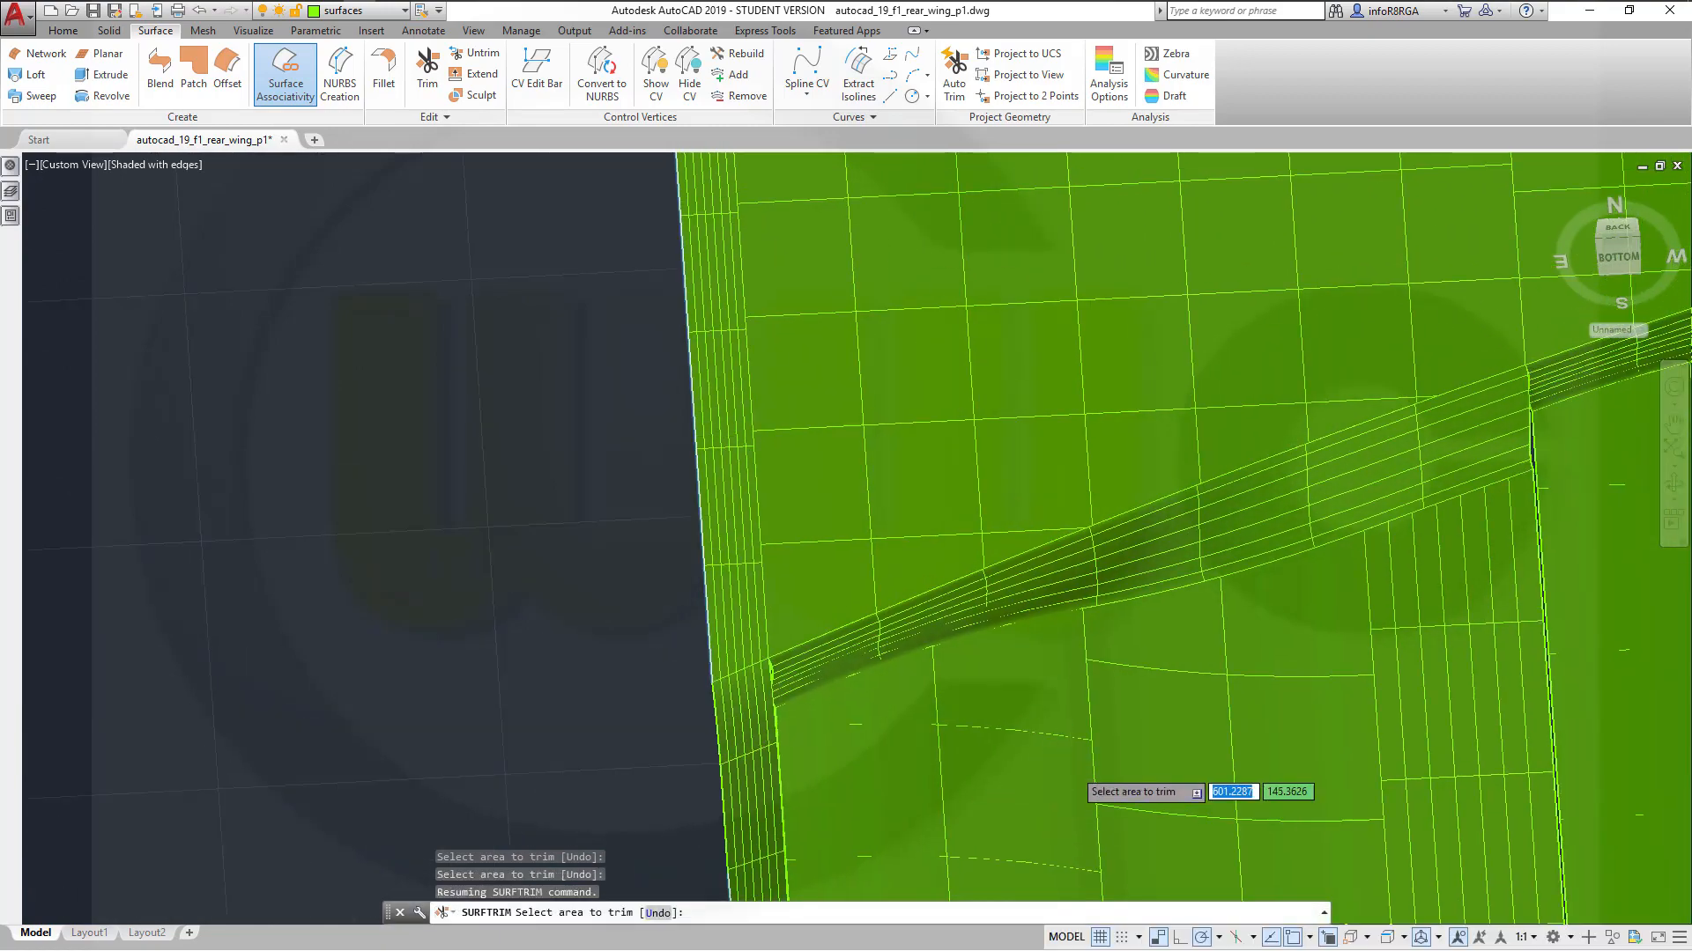
scroll(1083, 765, "down", 6)
scroll(1100, 751, "down", 2)
middle_click_drag(1268, 727, 883, 438)
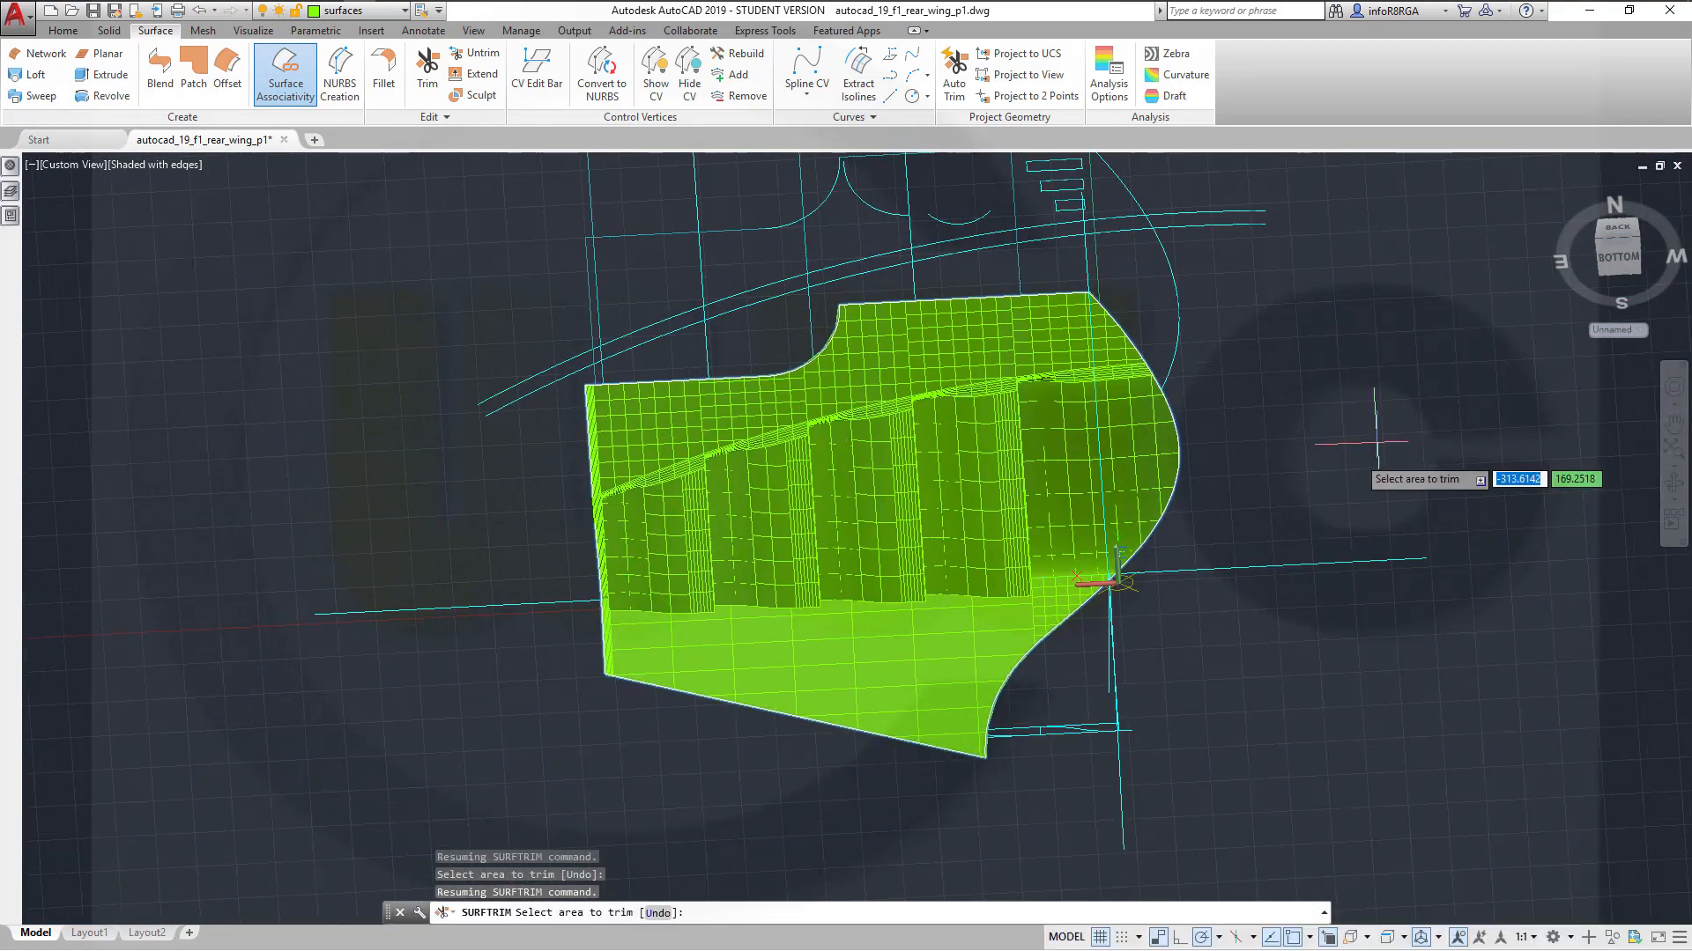
key("Return")
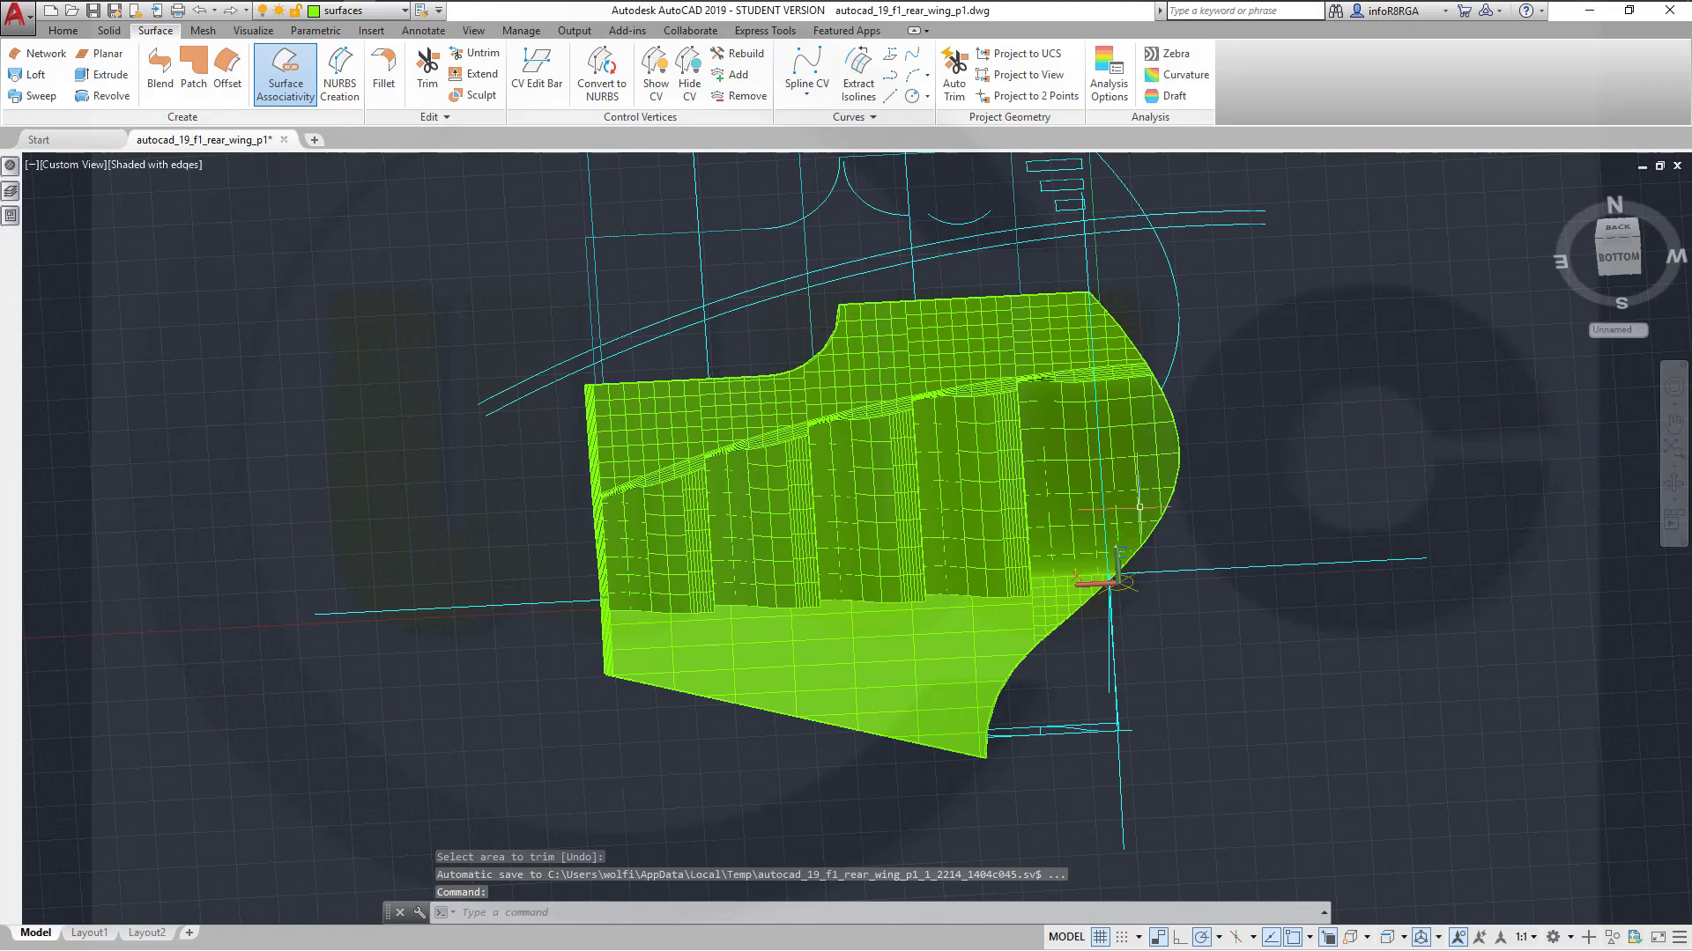
Thicken the five small blend surfaces at the ends of the wavy extruded surfaces with a thickness of 1
middle_click_drag(1139, 507, 1004, 494, "shift")
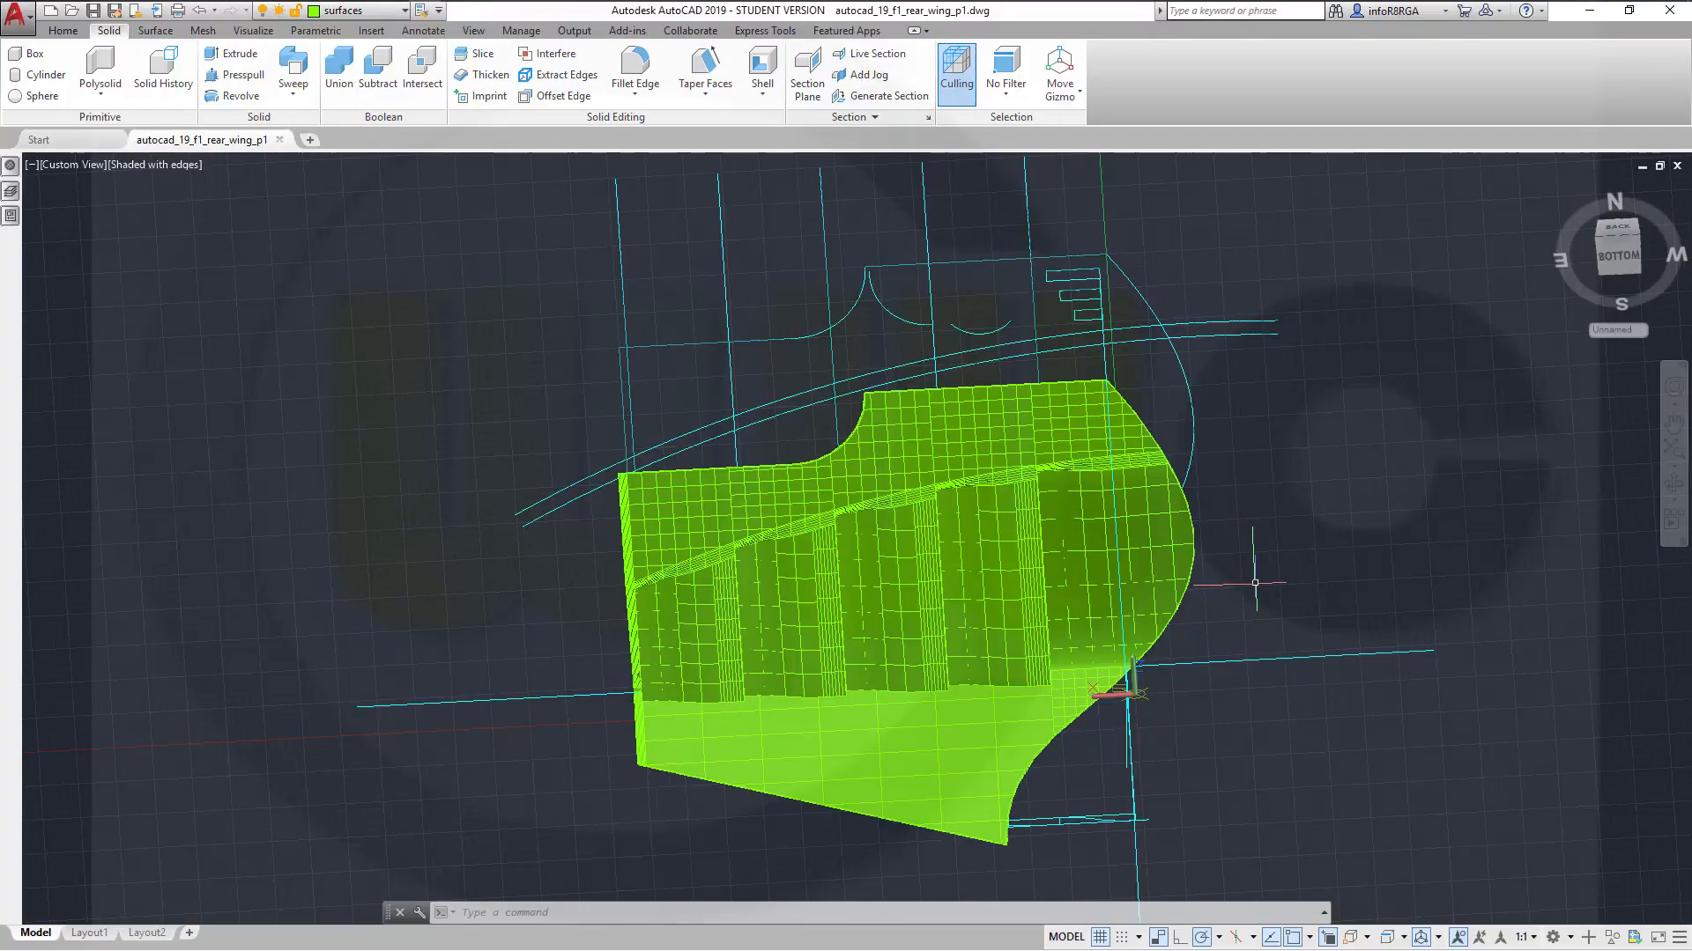
middle_click_drag(1282, 582, 1154, 819)
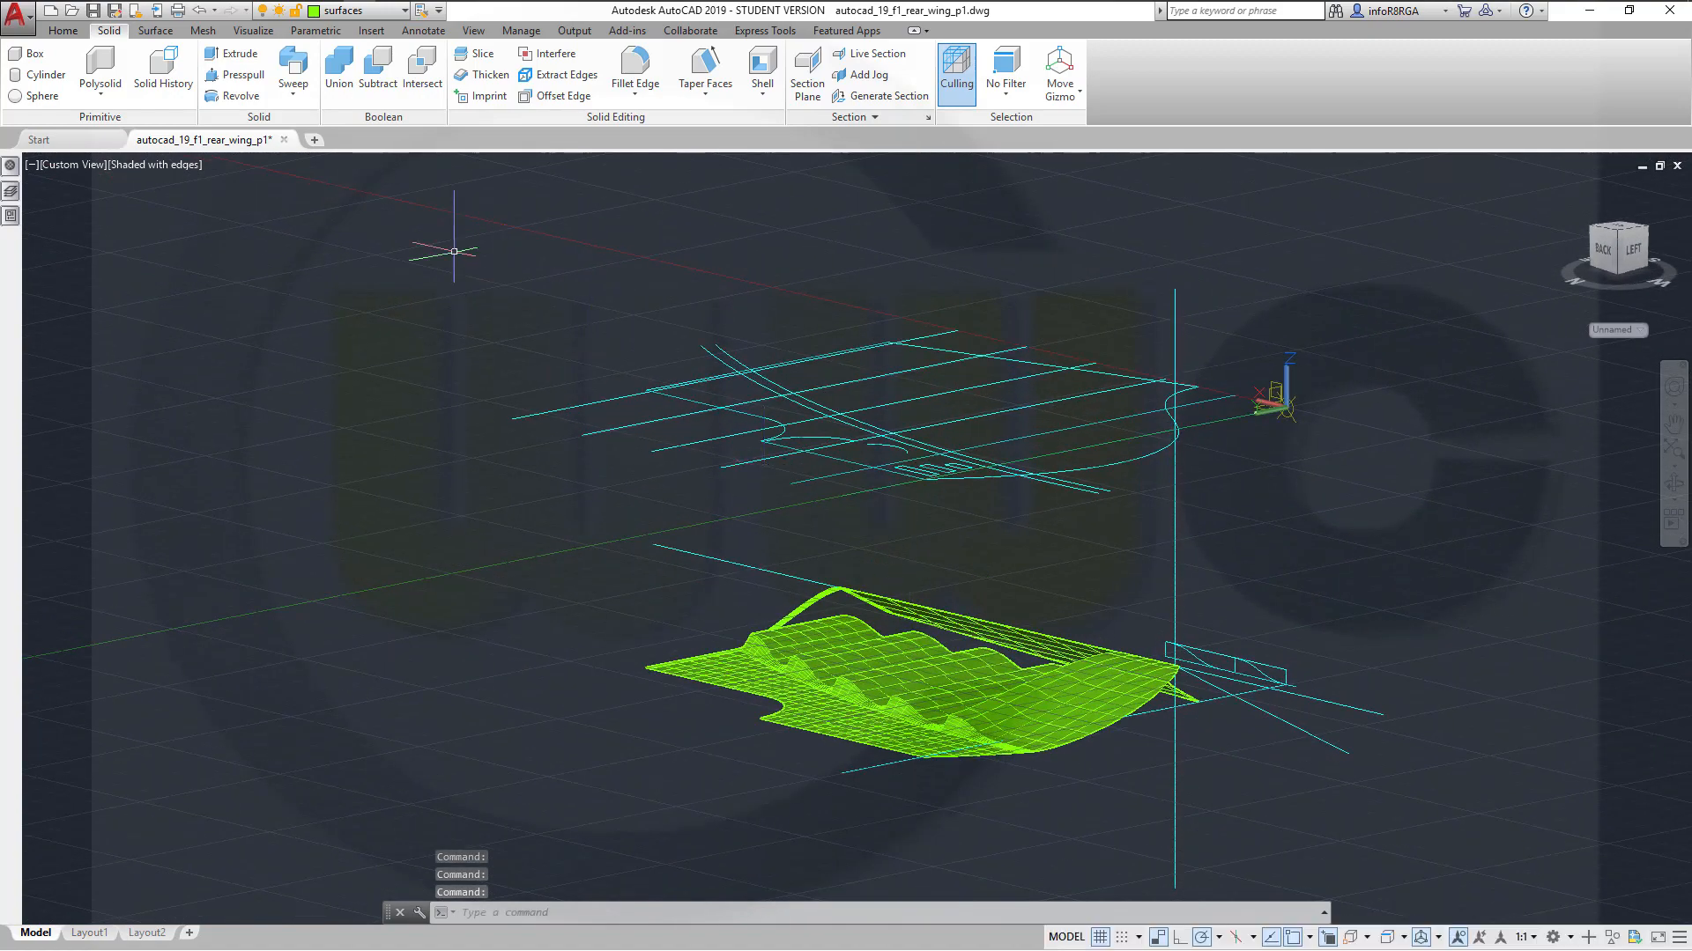
left_click(467, 77)
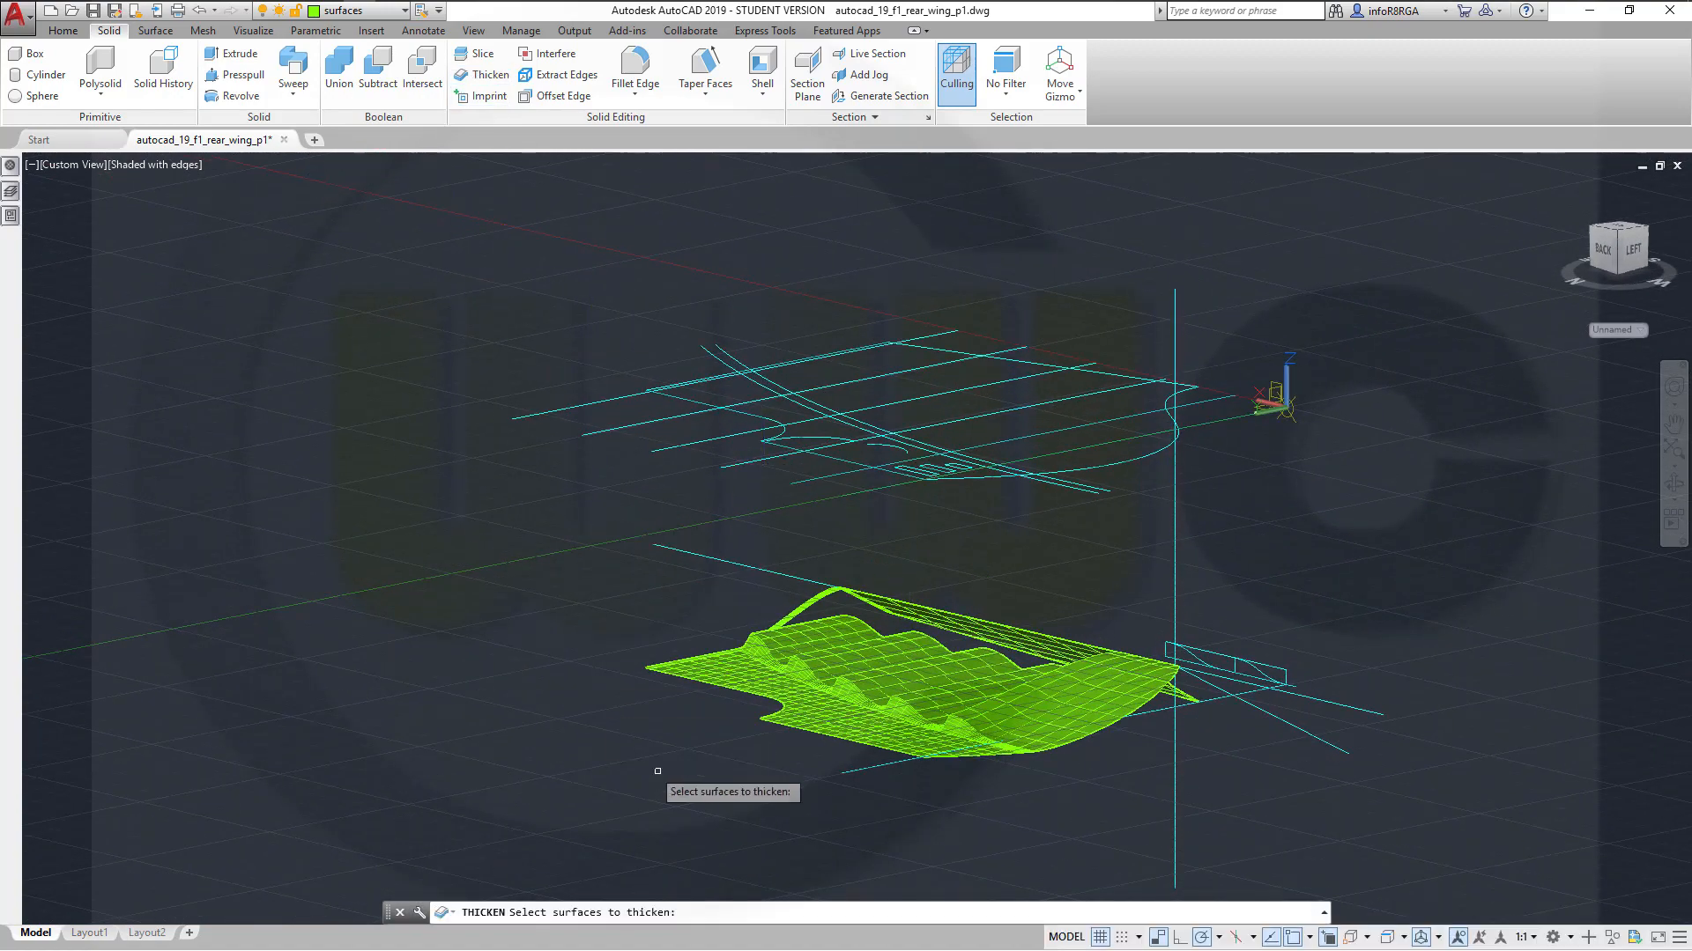
scroll(735, 721, "up", 3)
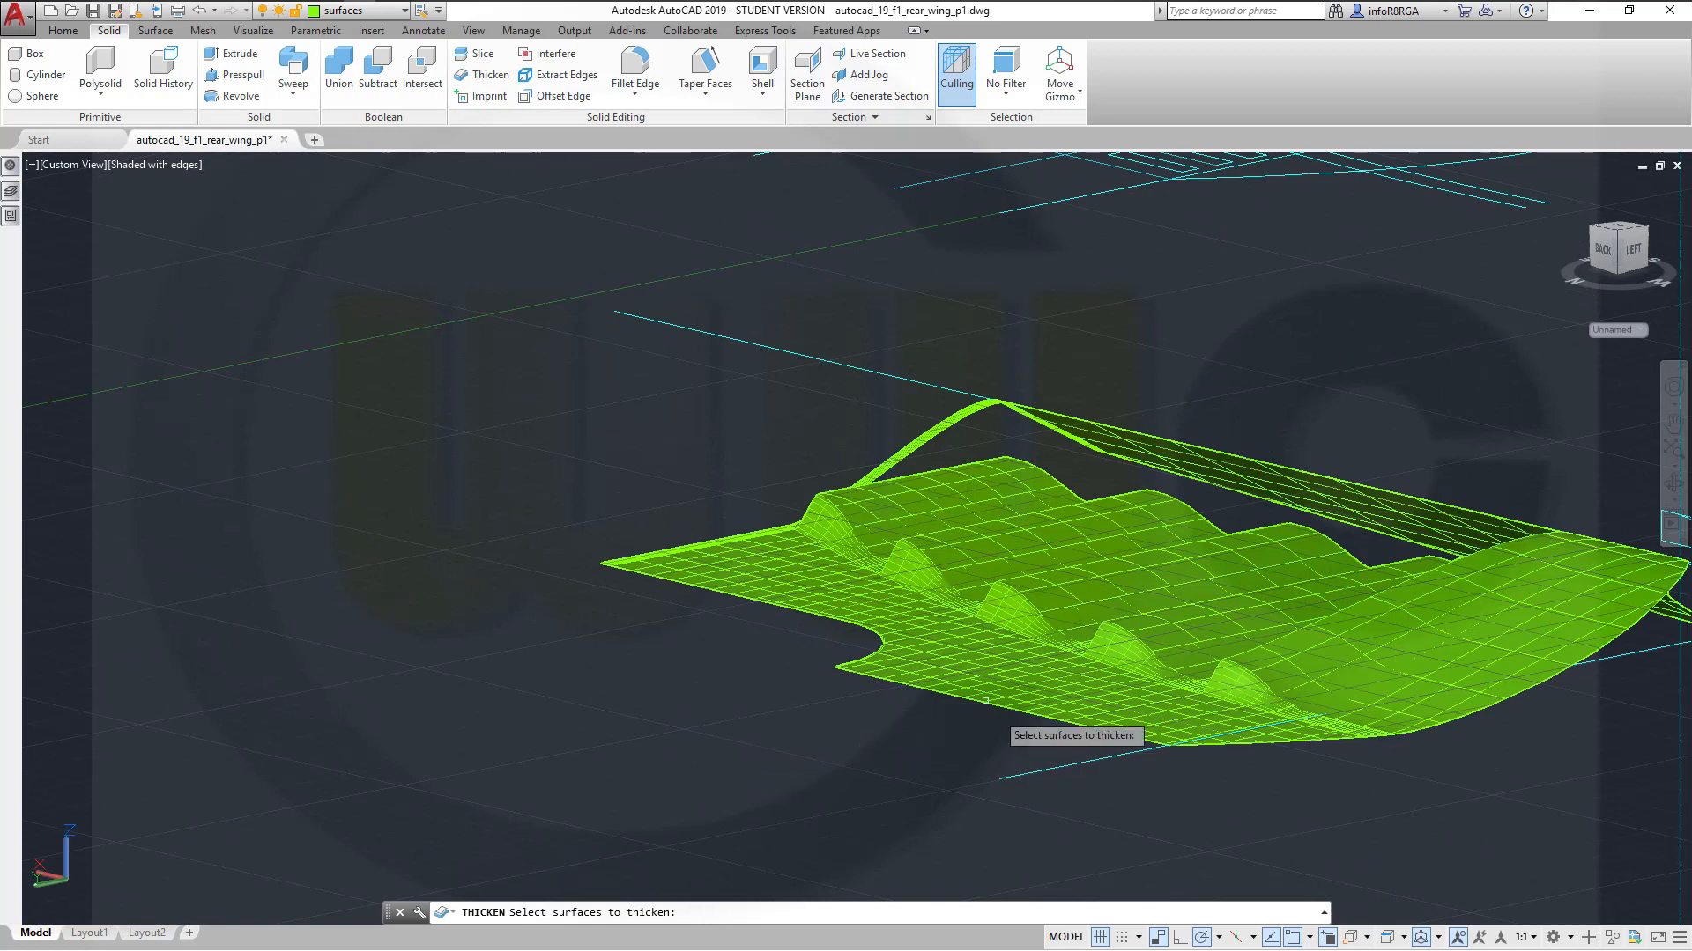
left_click(834, 506)
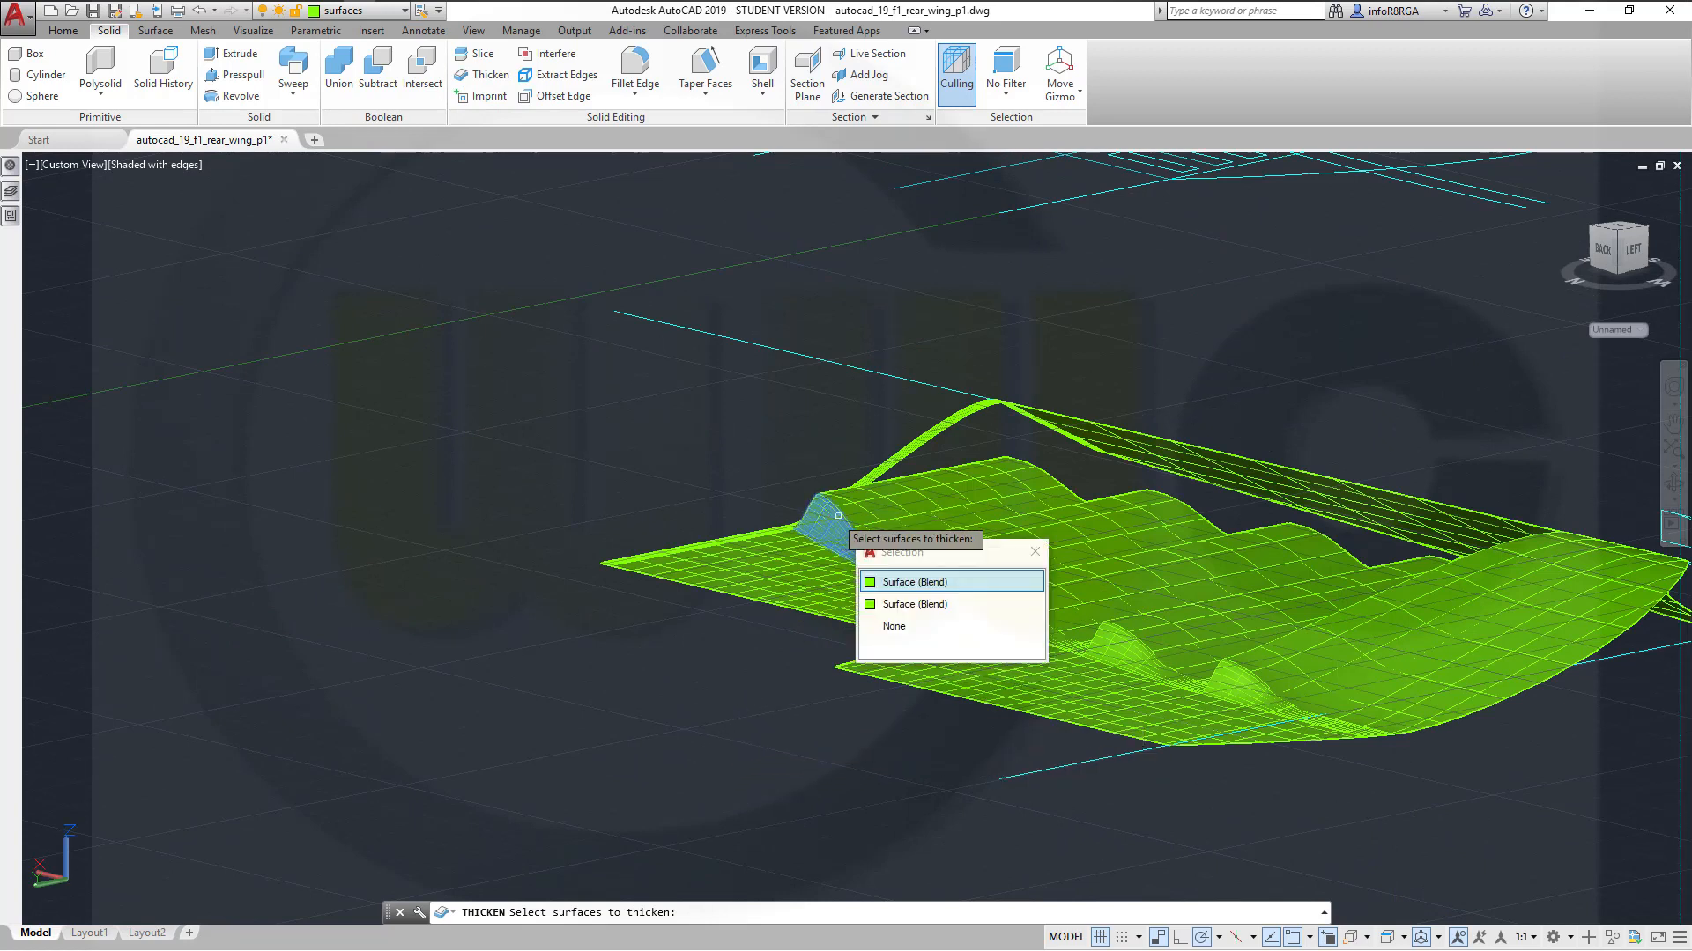
left_click(918, 584)
left_click(924, 580)
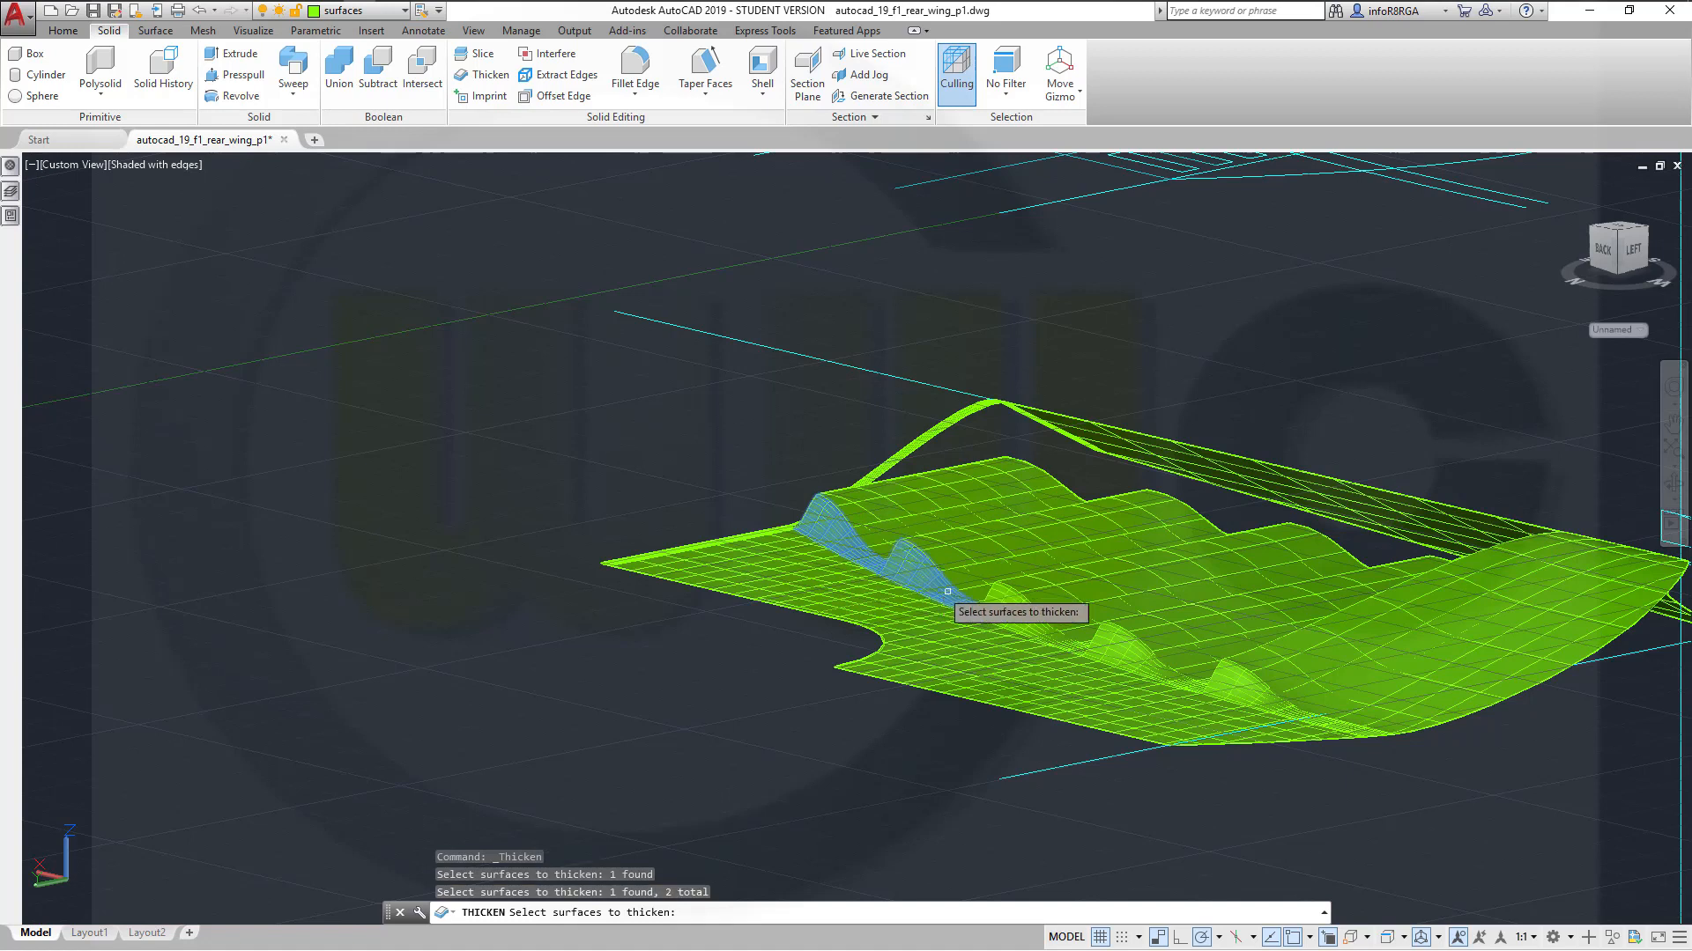
left_click(1017, 614)
left_click(1136, 652)
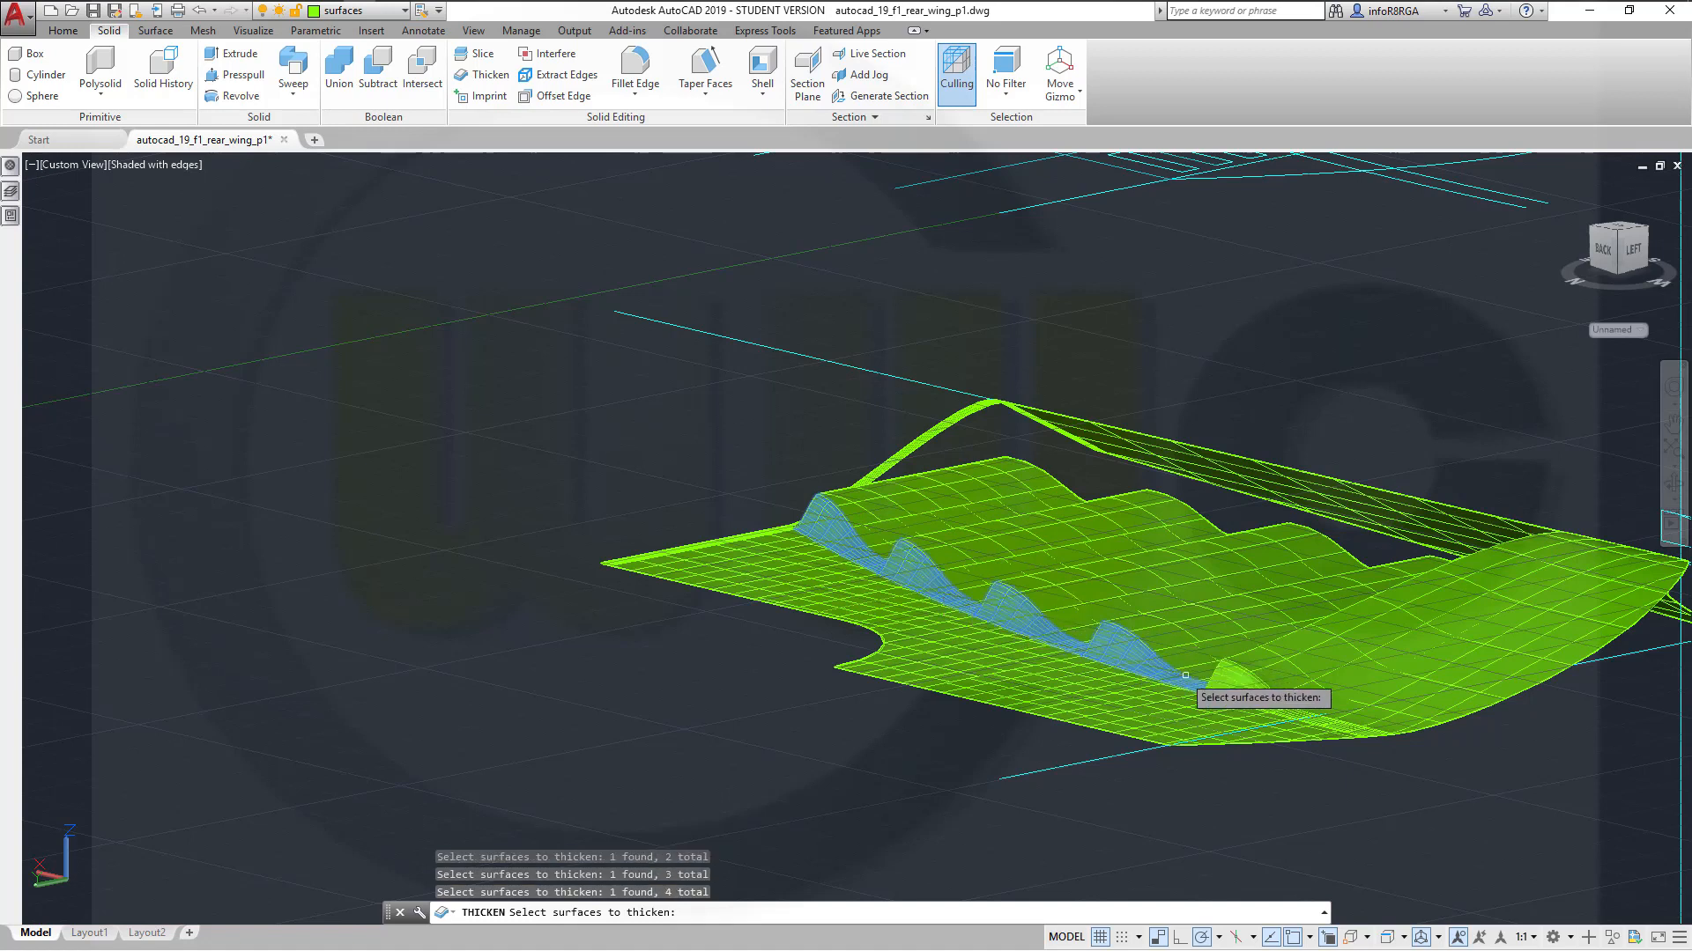
left_click(1268, 701)
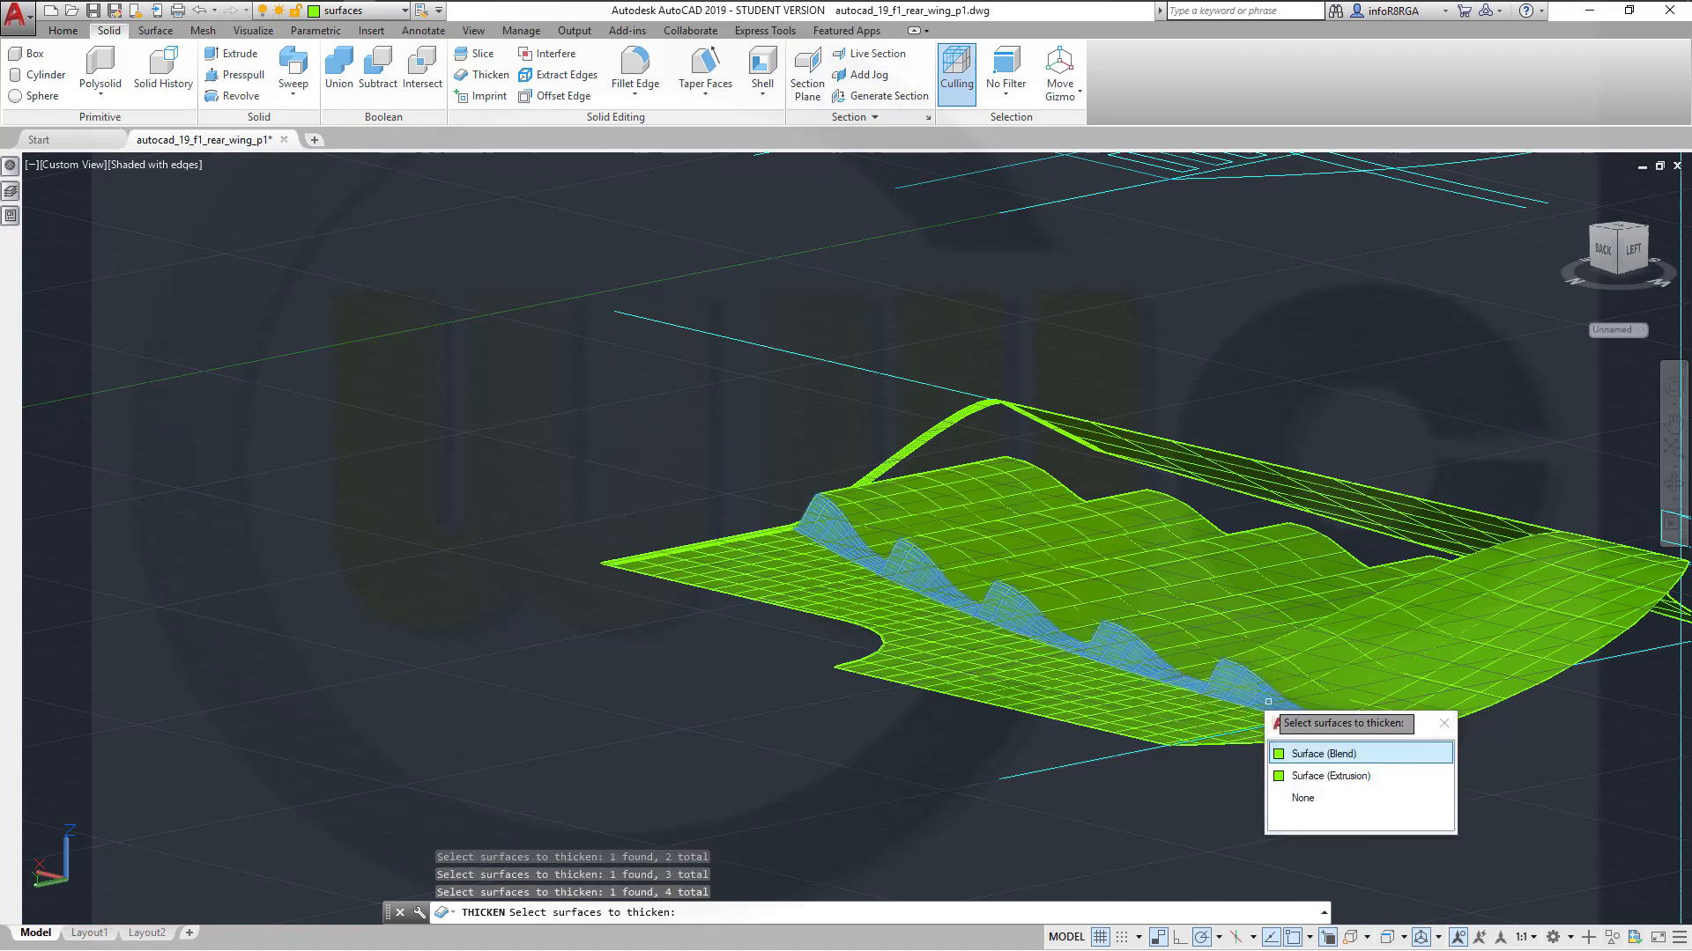
left_click(1313, 753)
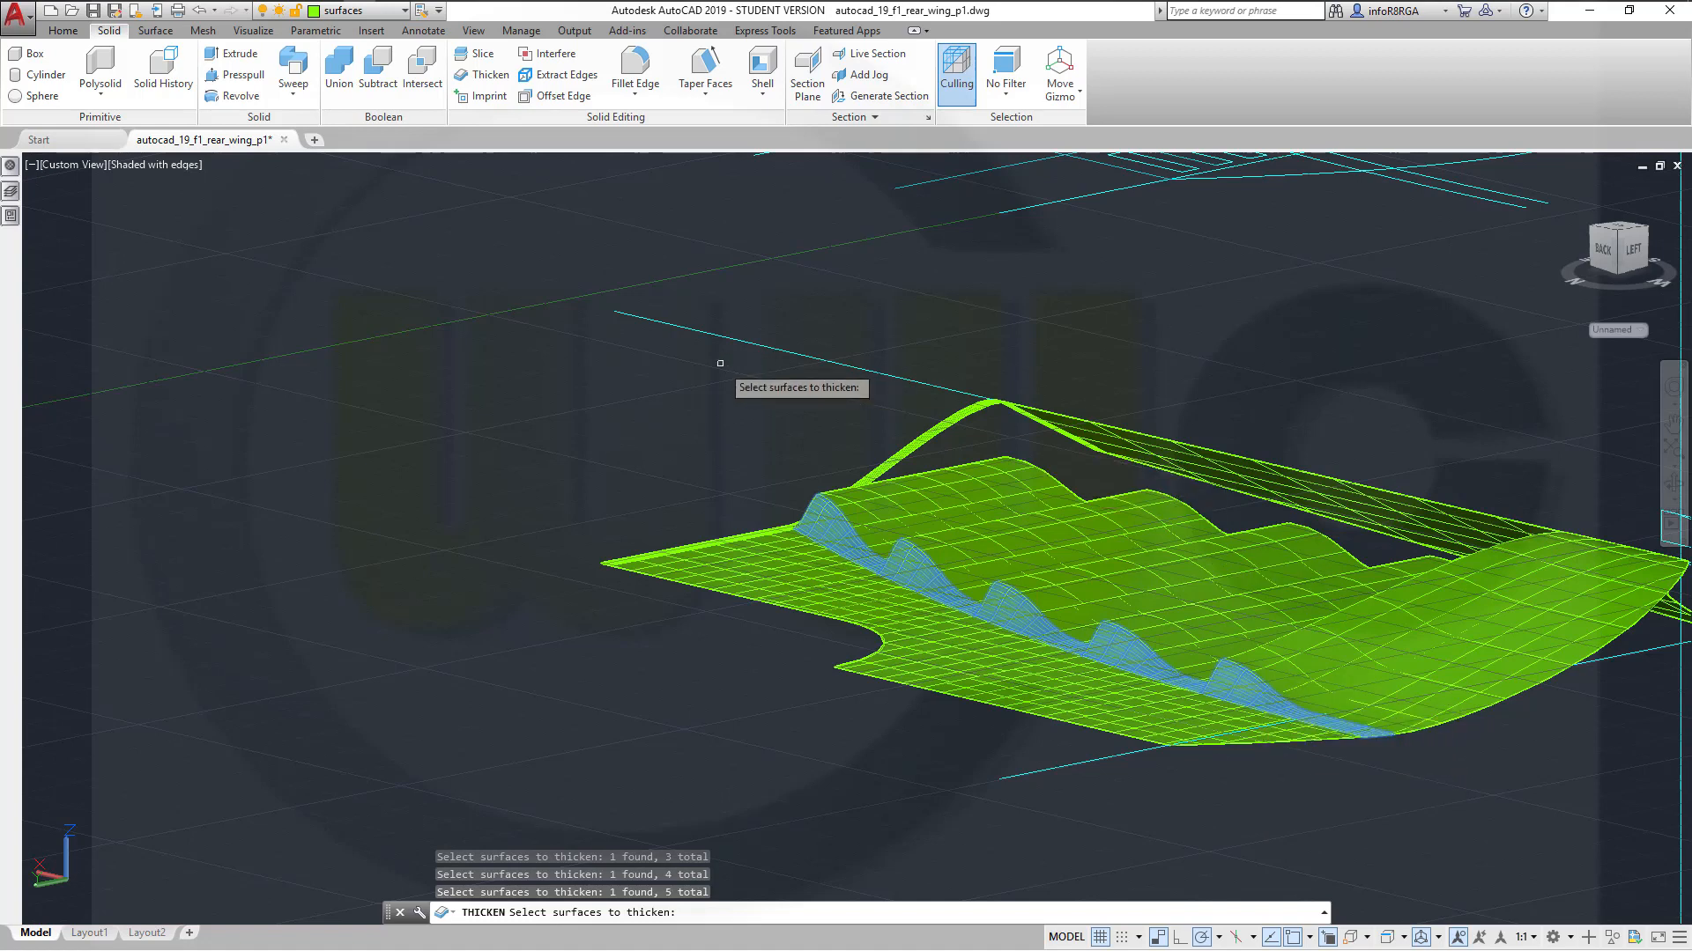
key("Return")
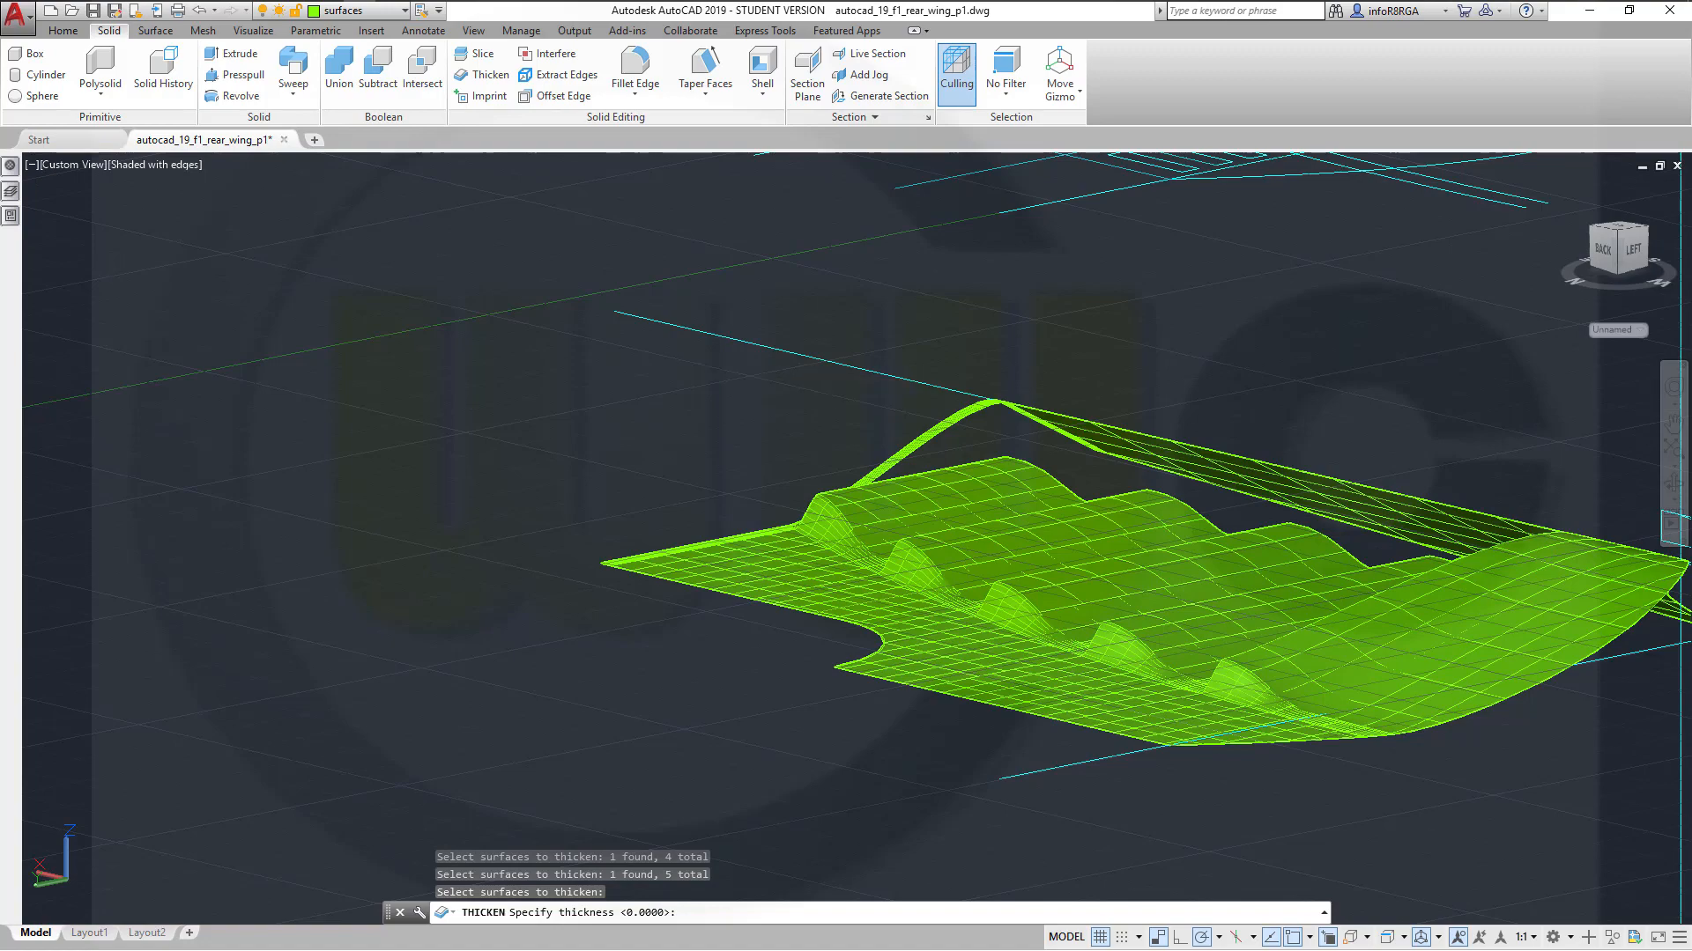
type("1")
key("Return")
Thicken the five wavy extruded surfaces adjoining the thickened blends with a thickness of 1
middle_click_drag(769, 493, 710, 537, "shift")
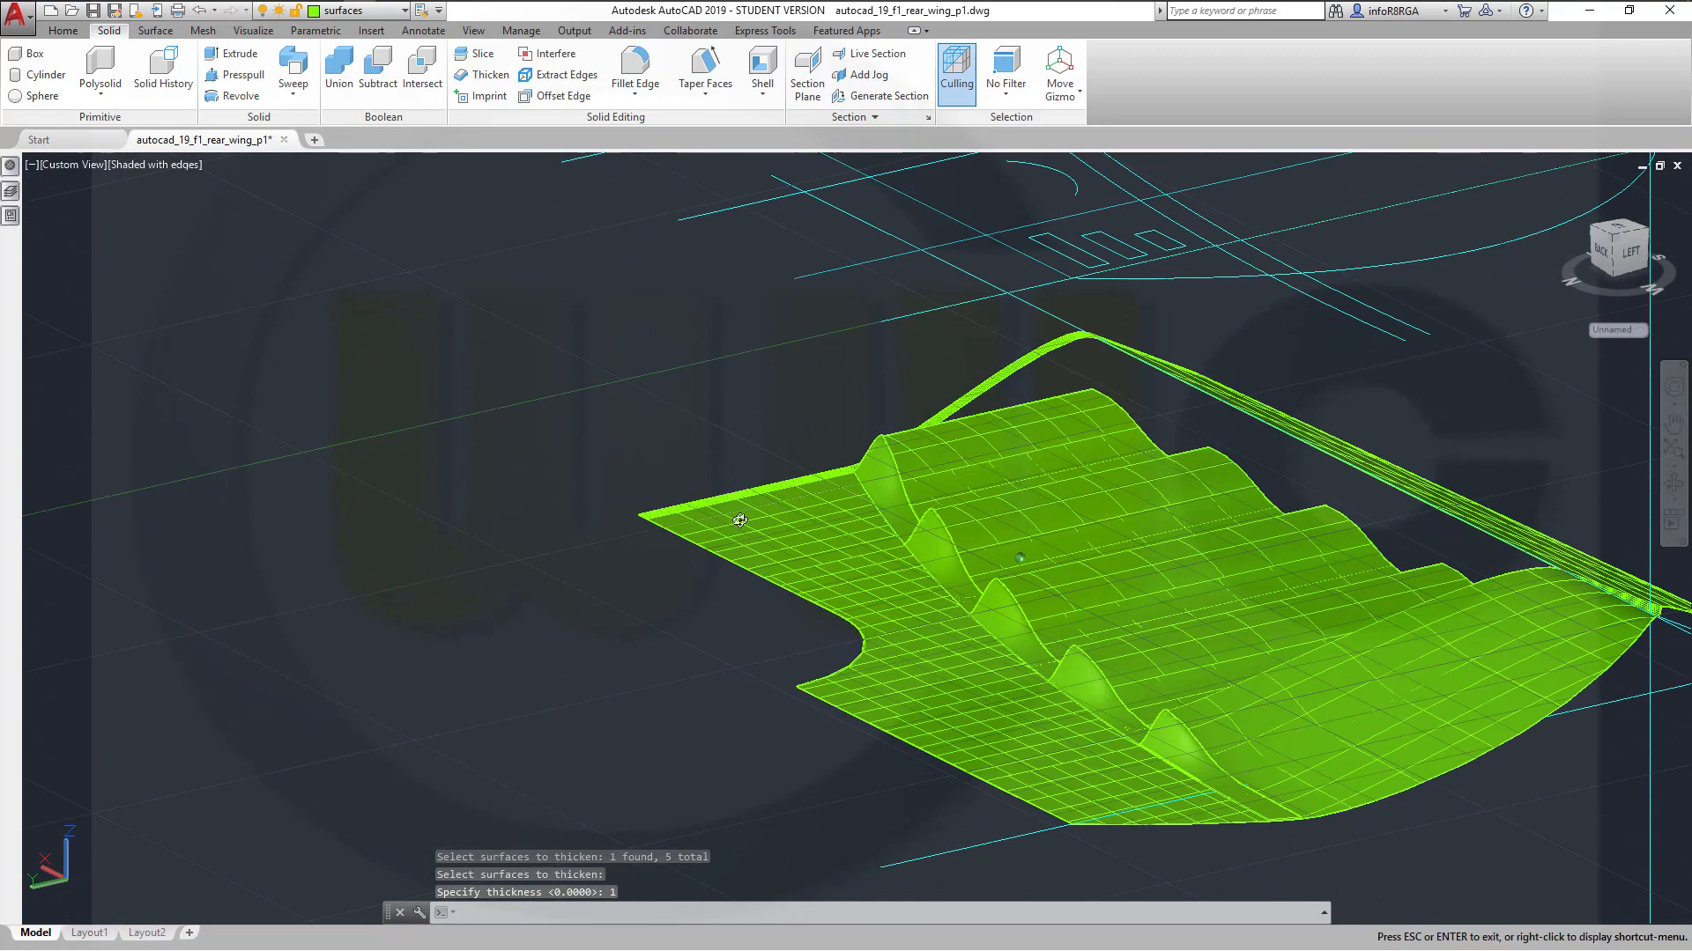
left_click(502, 84)
left_click(960, 414)
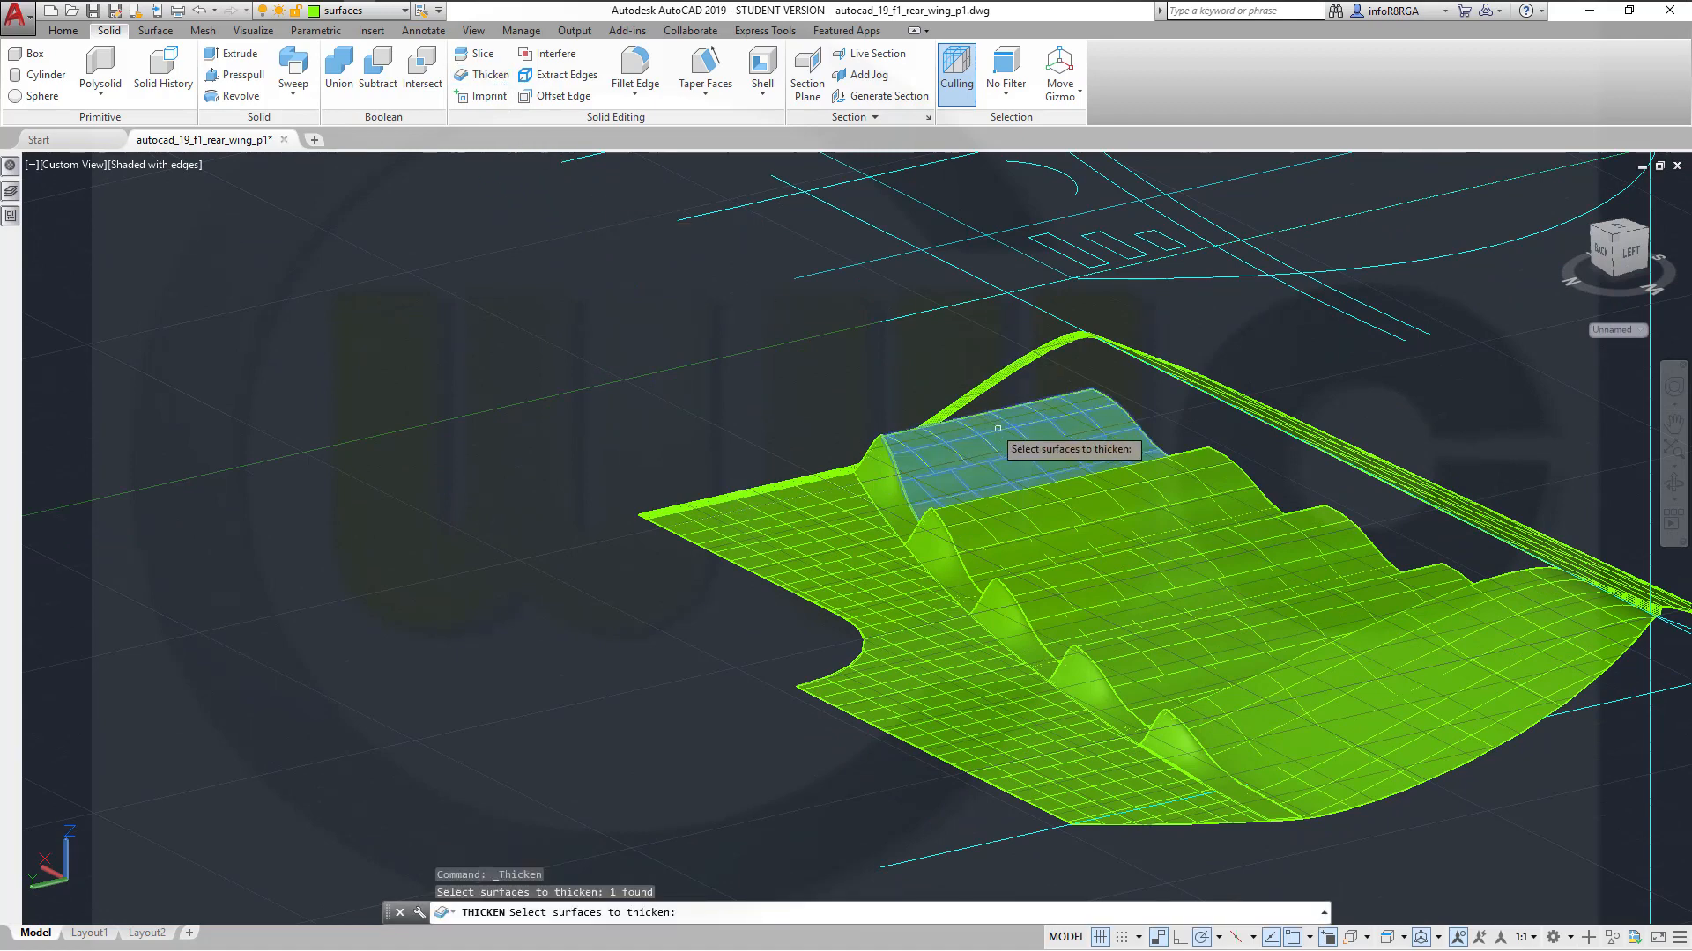
left_click(1114, 530)
left_click(1153, 563)
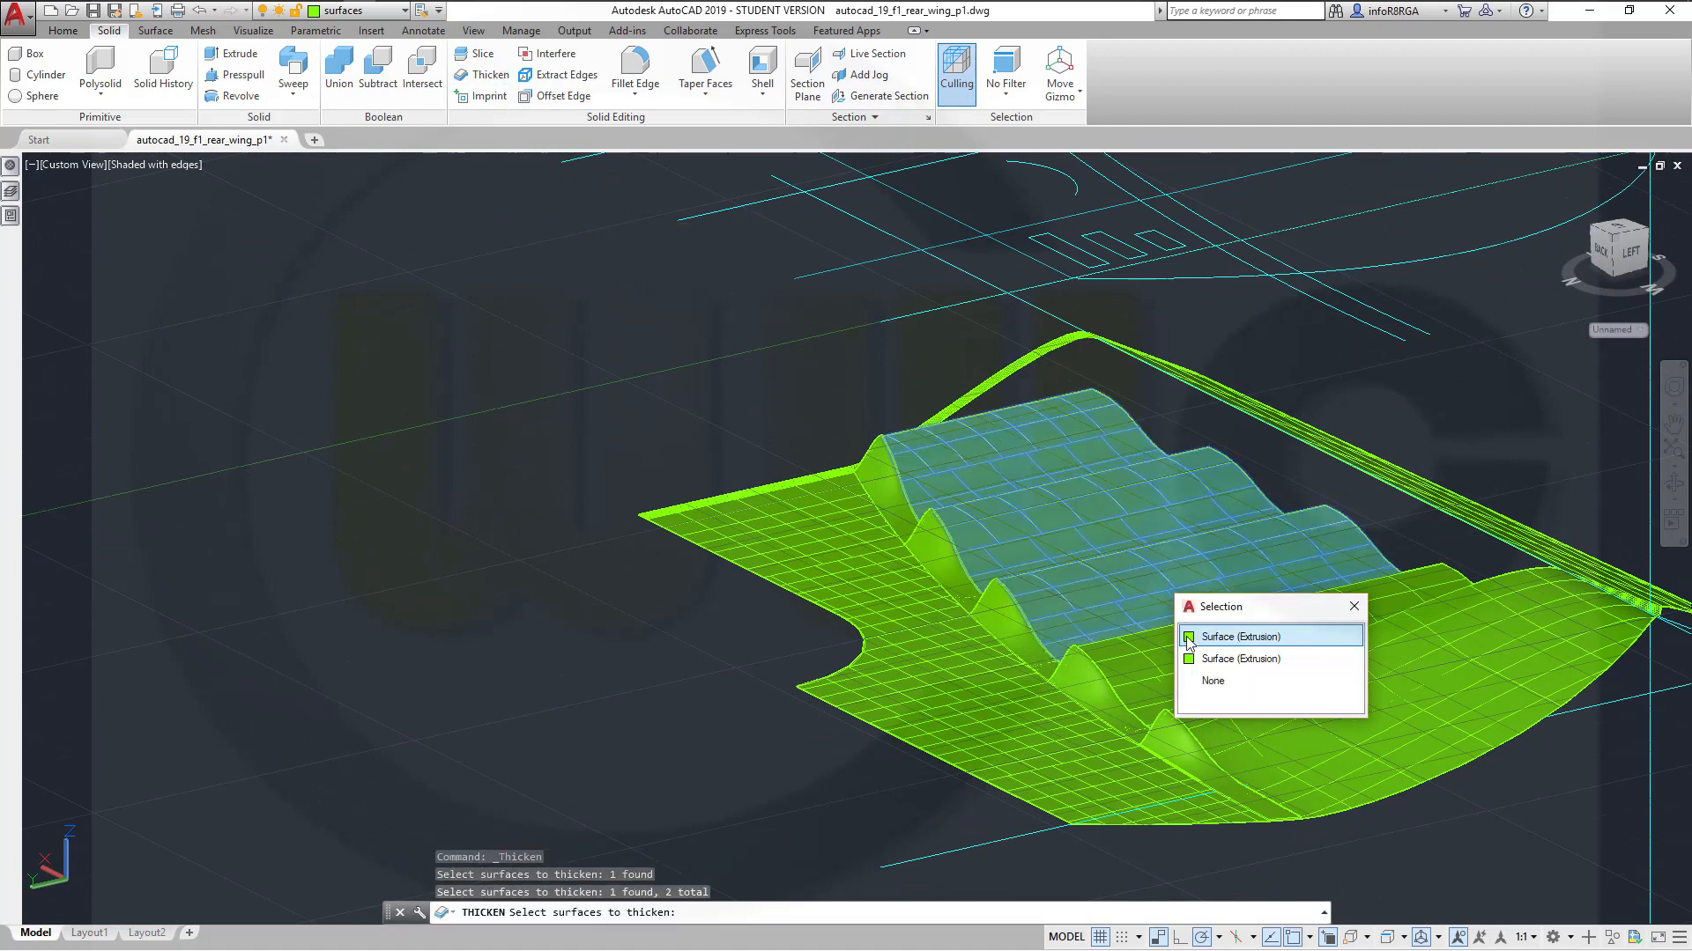
left_click(1189, 636)
left_click(1169, 654)
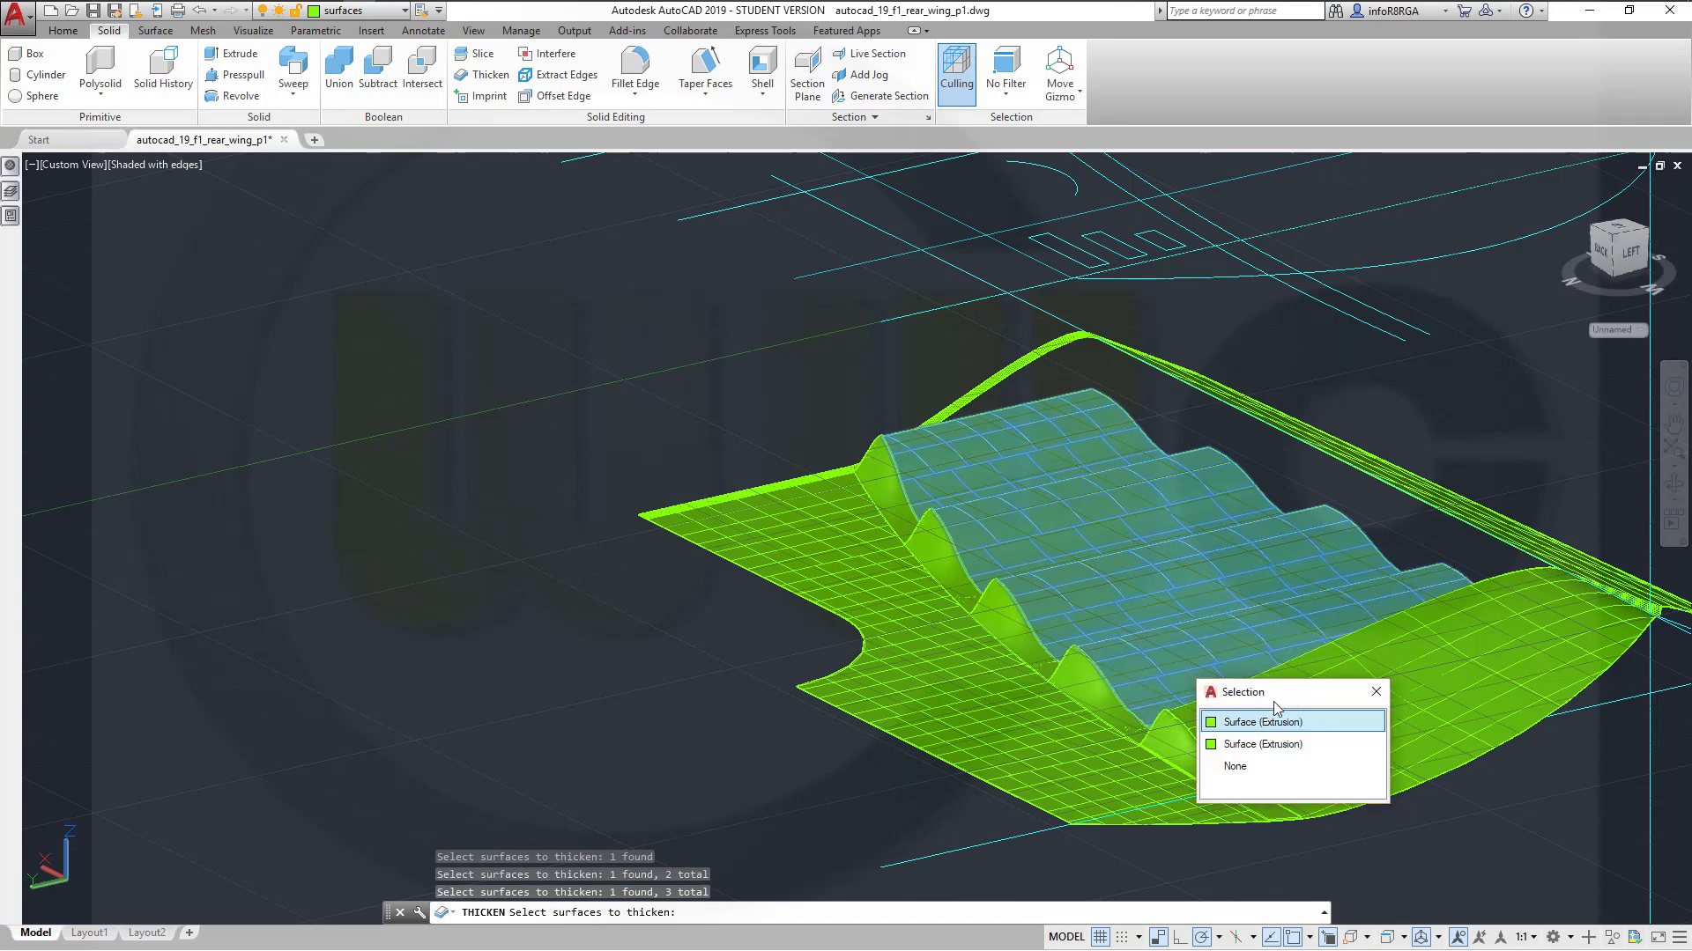
left_click(1264, 724)
left_click(1323, 705)
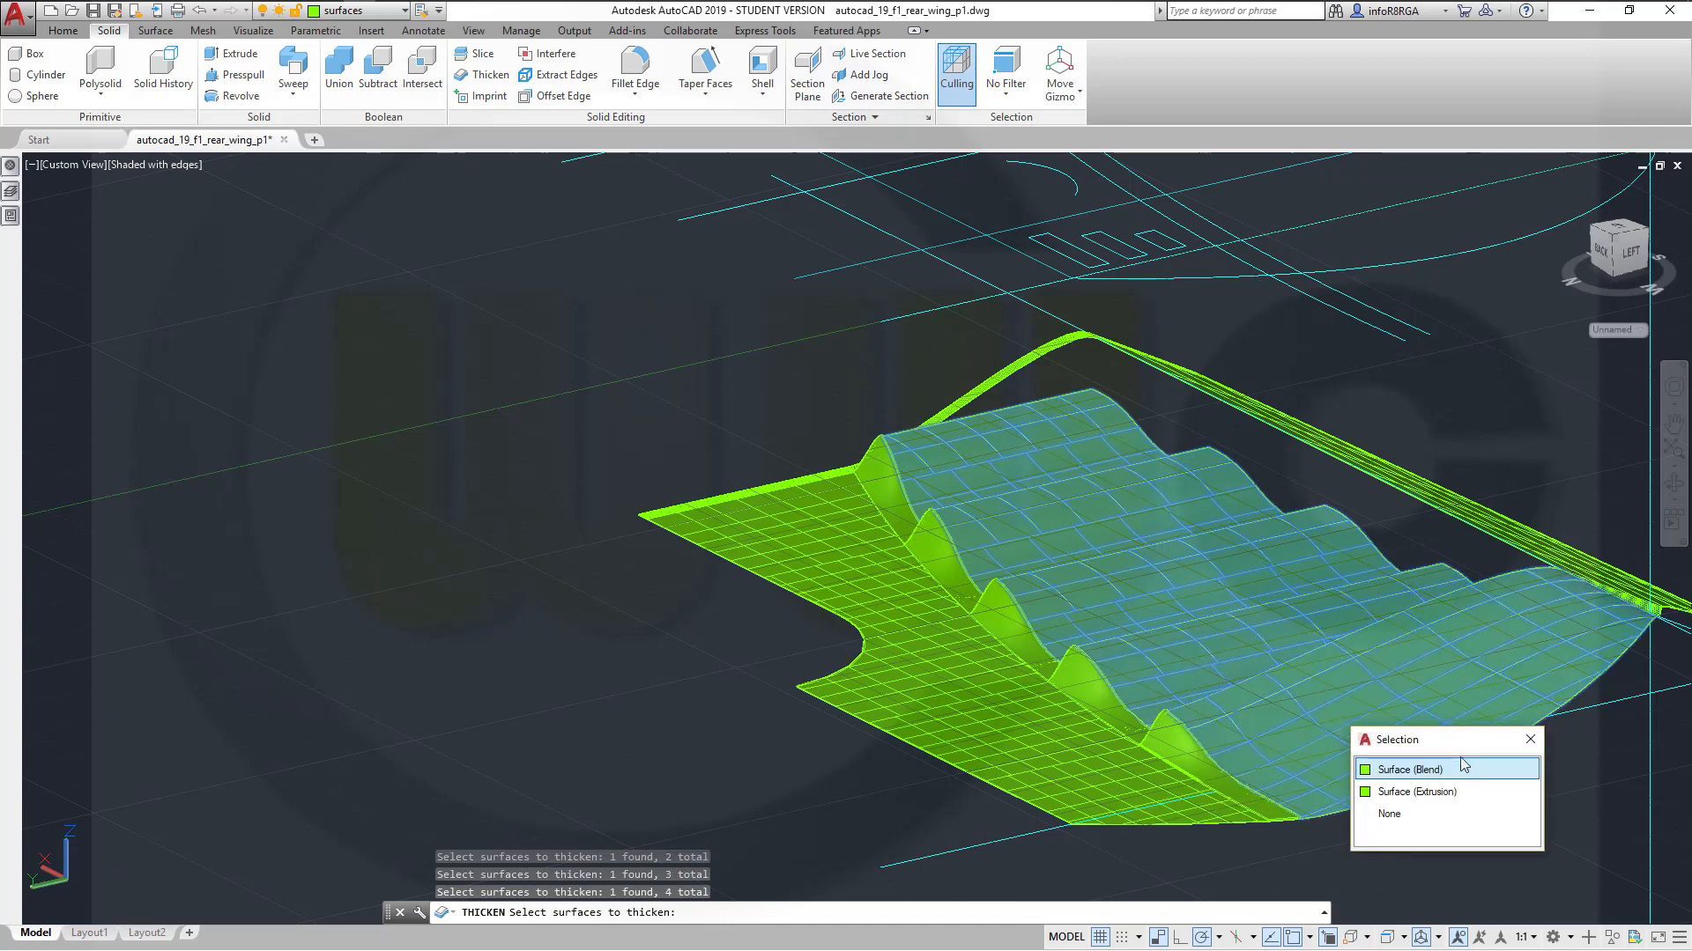
left_click(1432, 771)
key("Return")
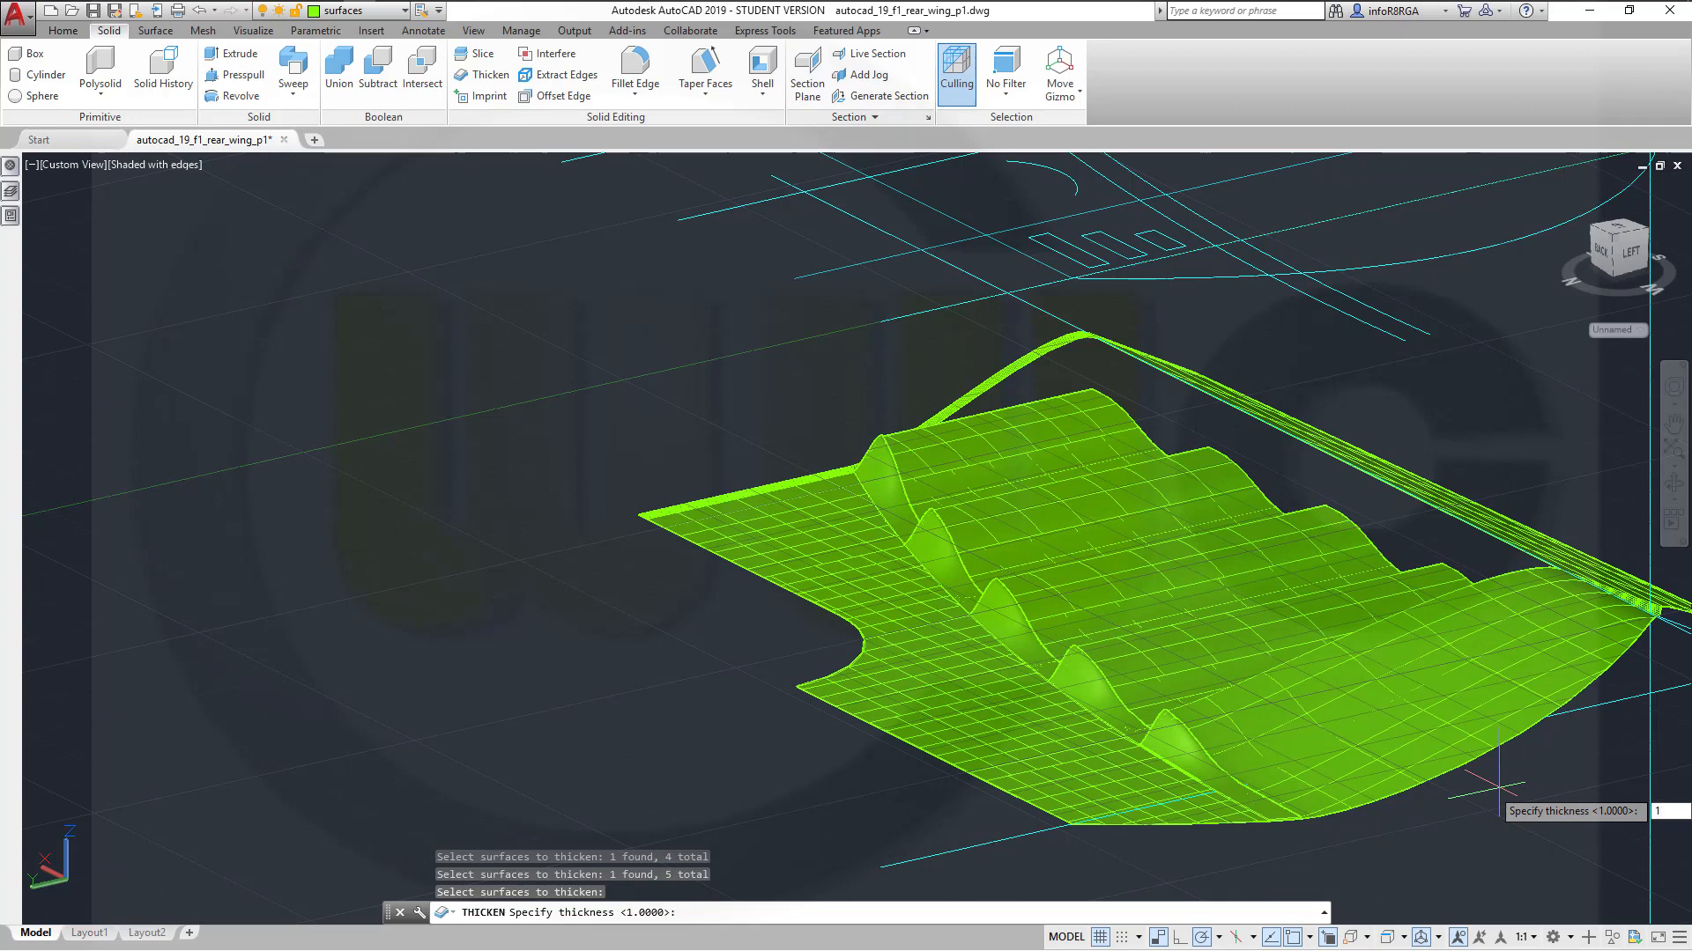
type("1")
key("Return")
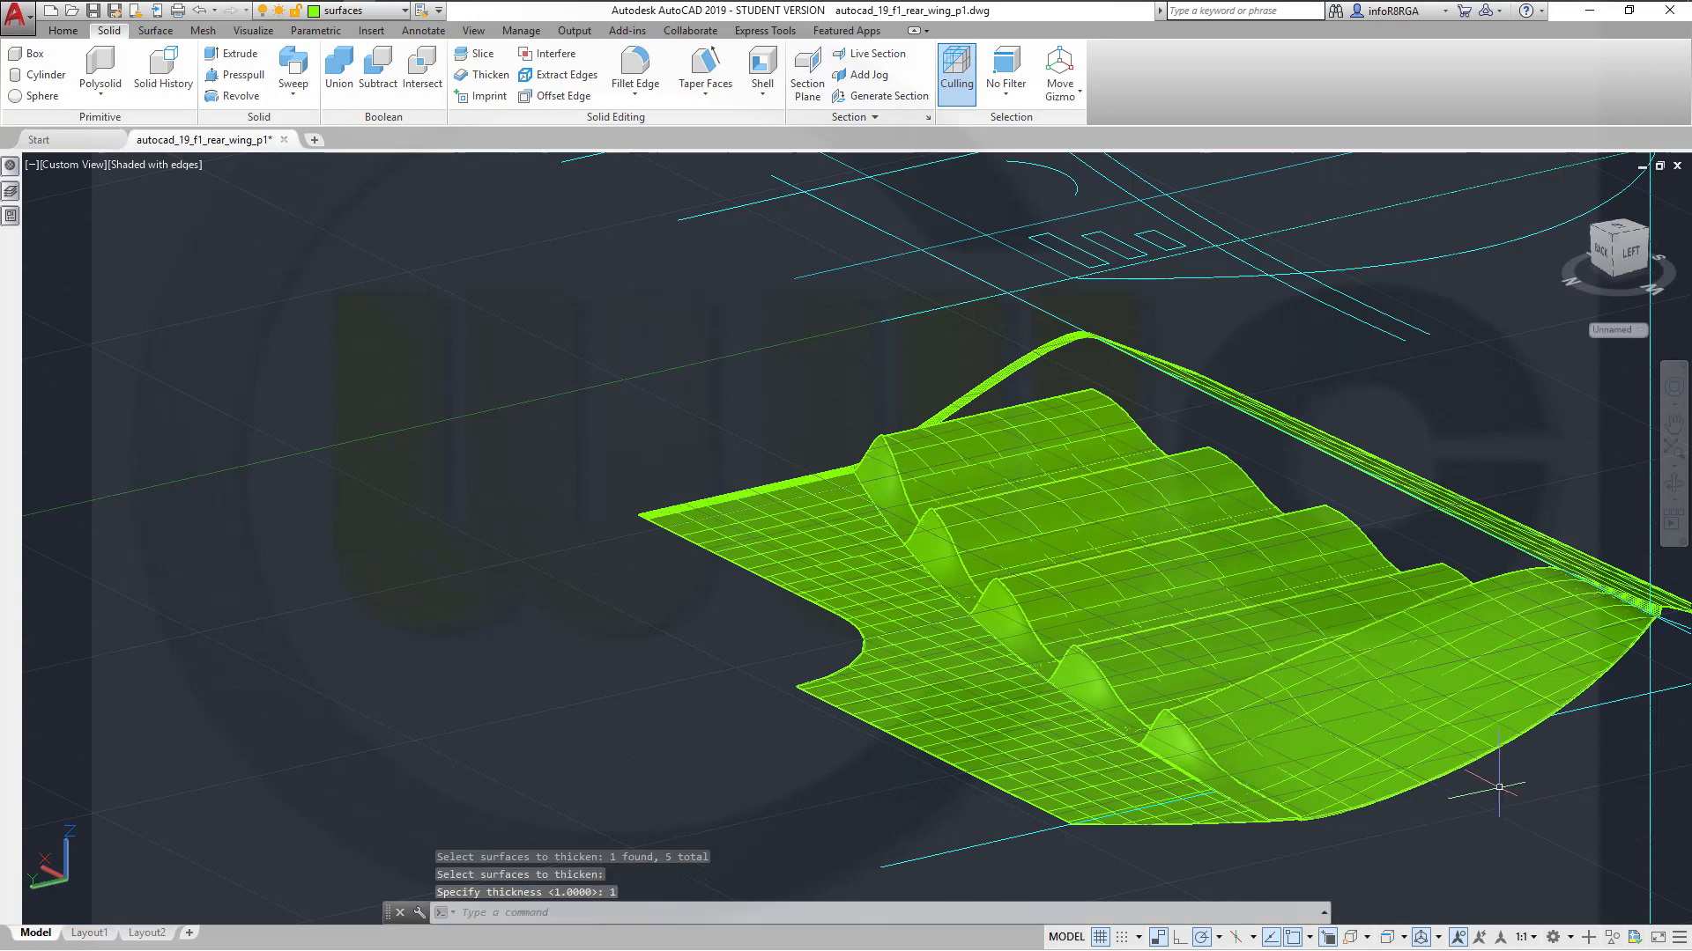
Inspect where the extruded surfaces meet the blends and undo the thickening of the five extruded surfaces
middle_click_drag(1272, 687, 1020, 842)
scroll(1020, 842, "up", 6)
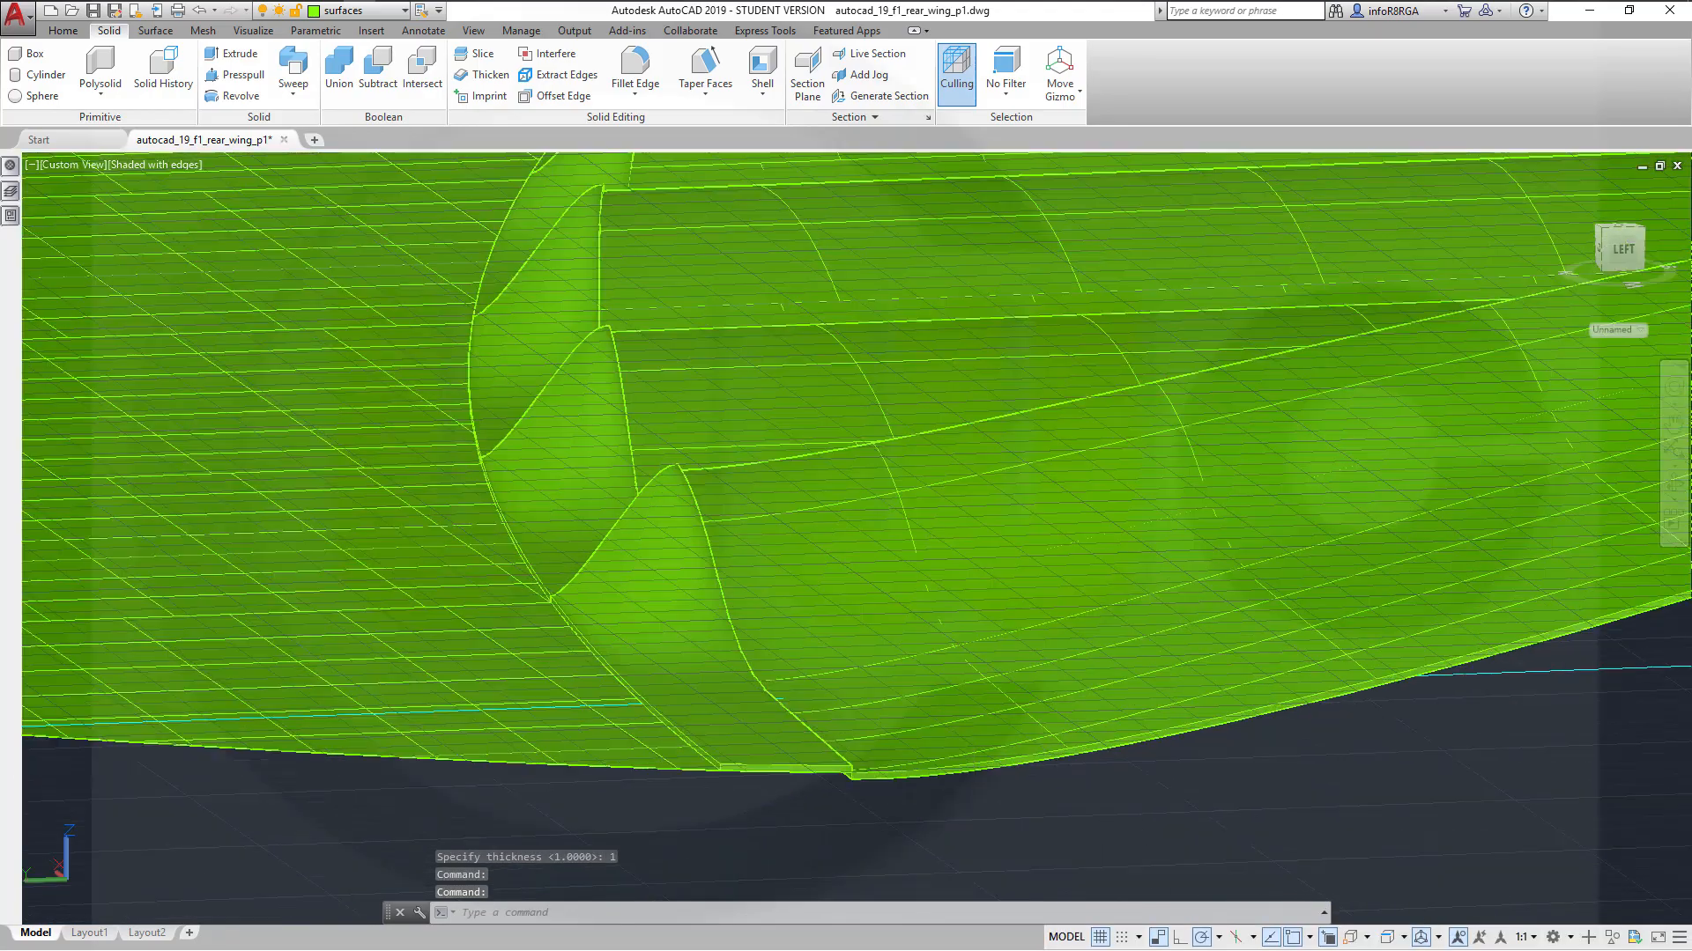
scroll(967, 787, "down", 3)
middle_click_drag(969, 775, 1013, 677, "shift")
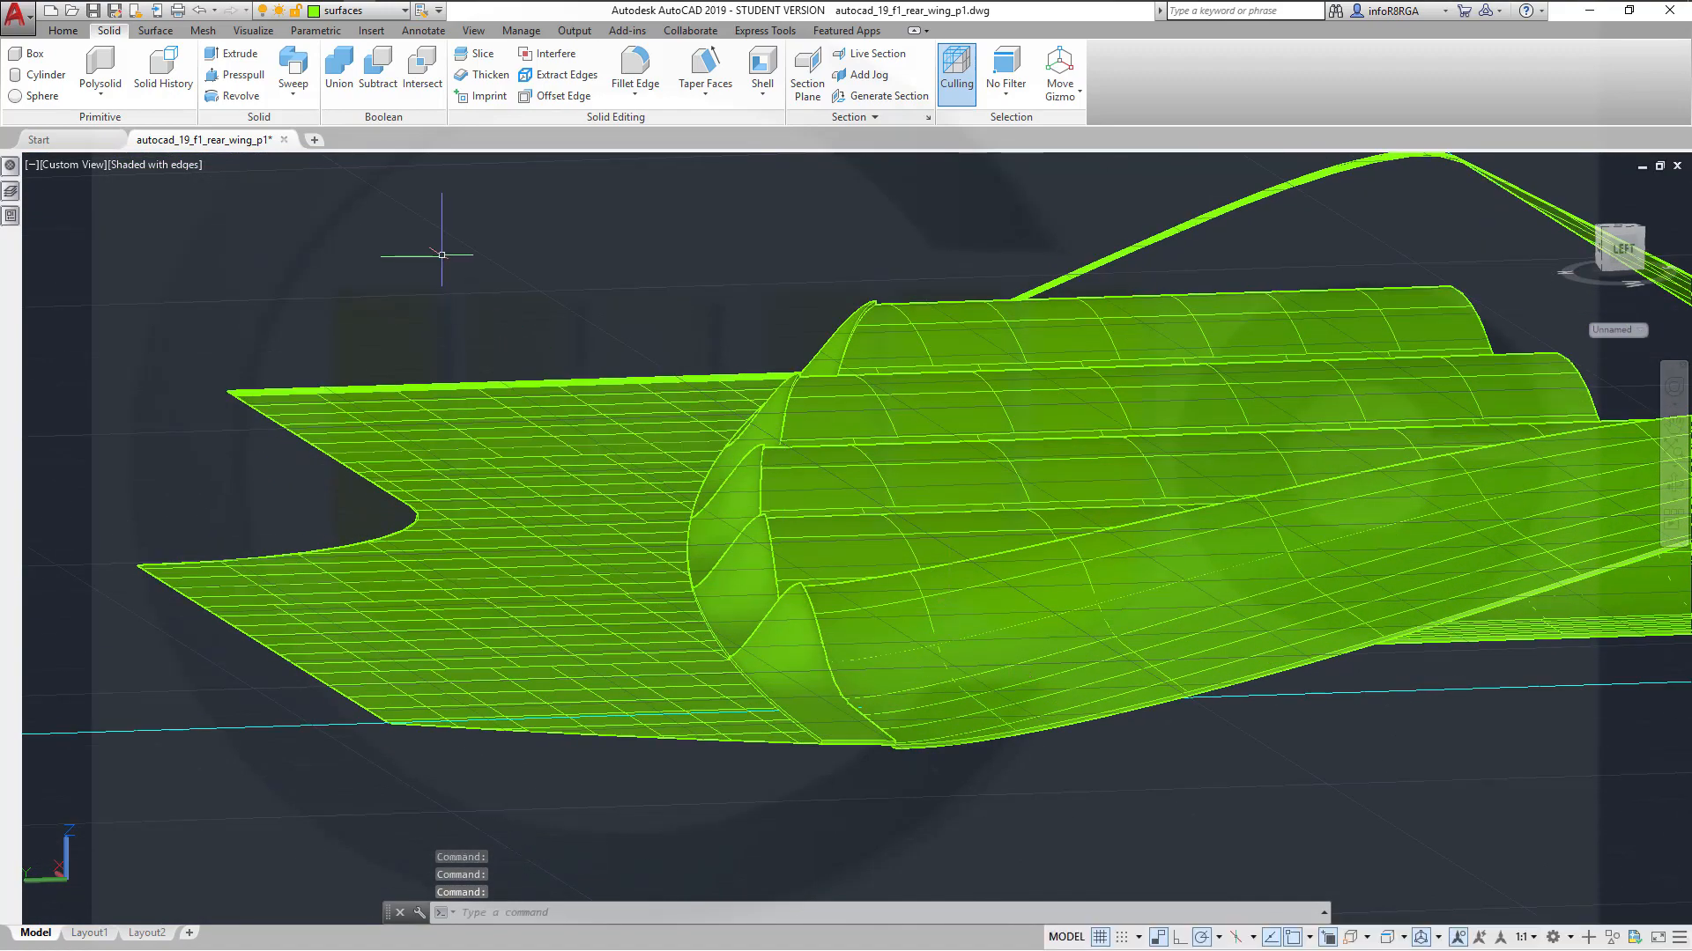
middle_click_drag(492, 280, 493, 289, "shift")
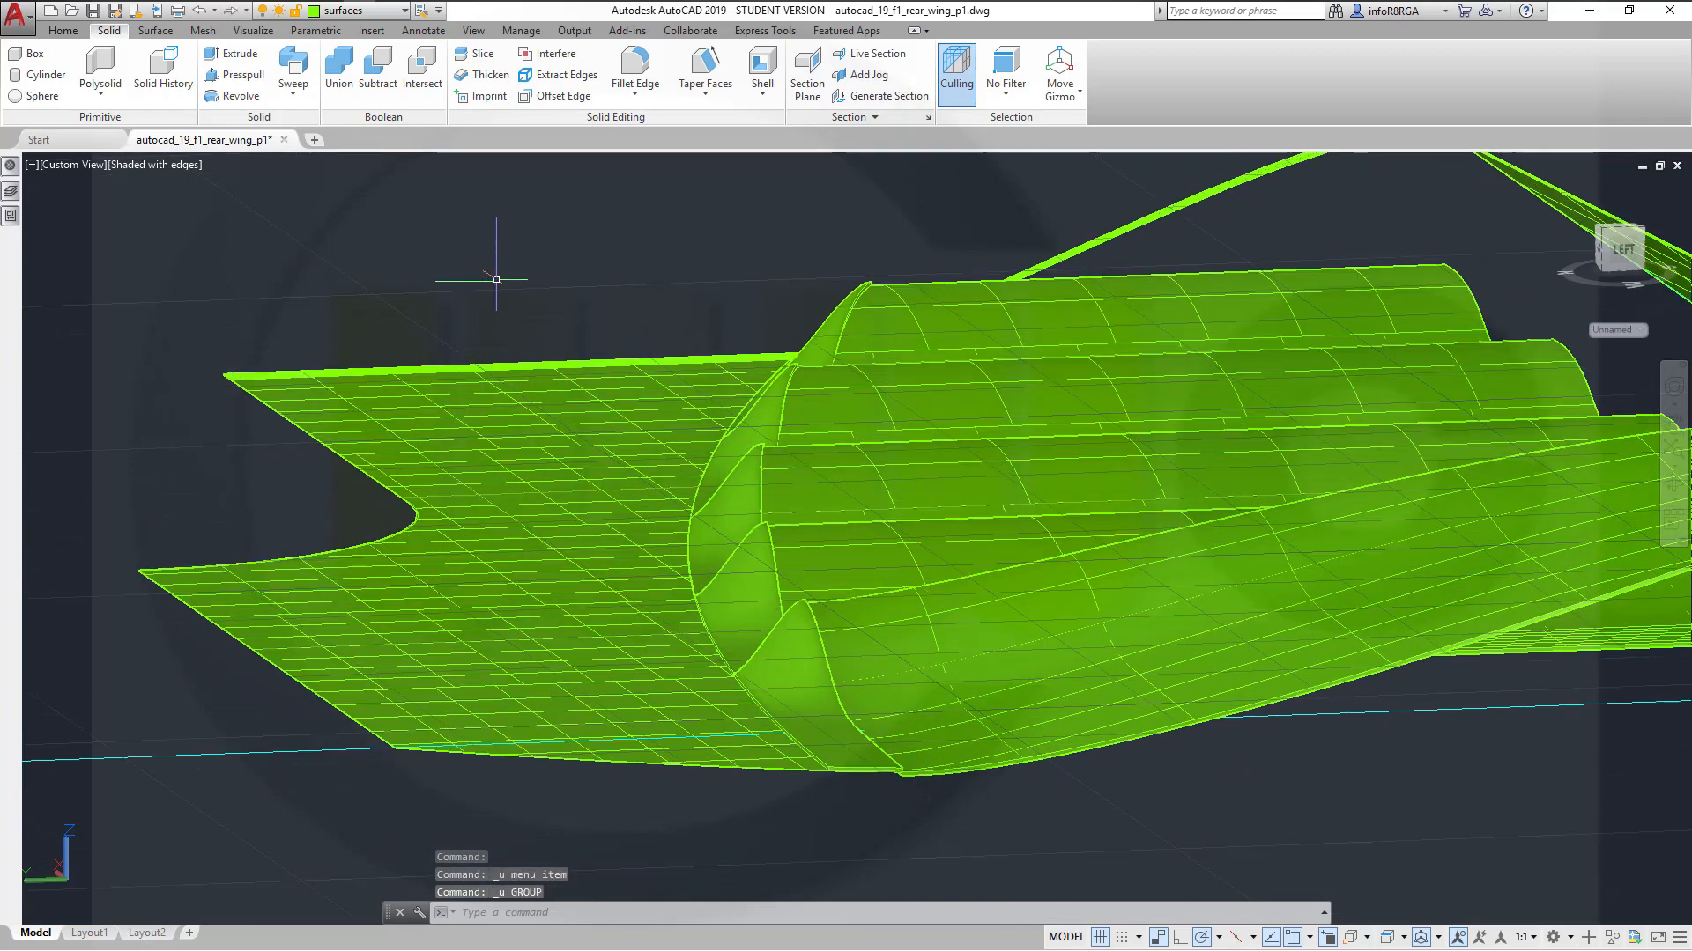
key("ctrl+z")
key("ctrl+z")
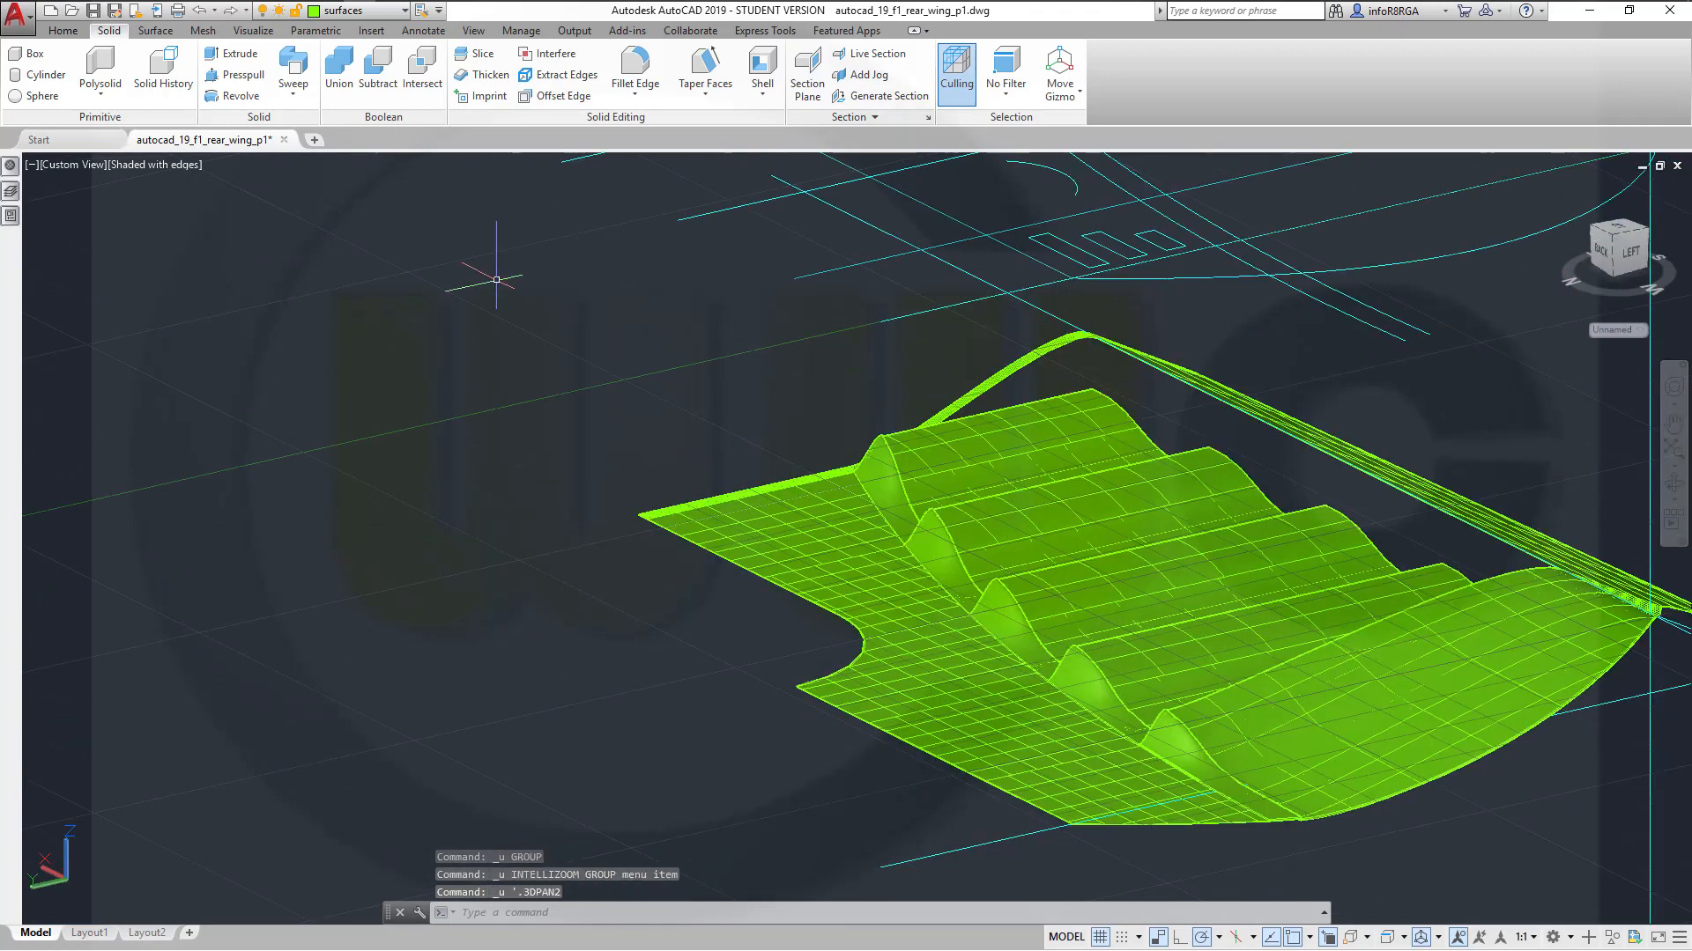
key("ctrl+z")
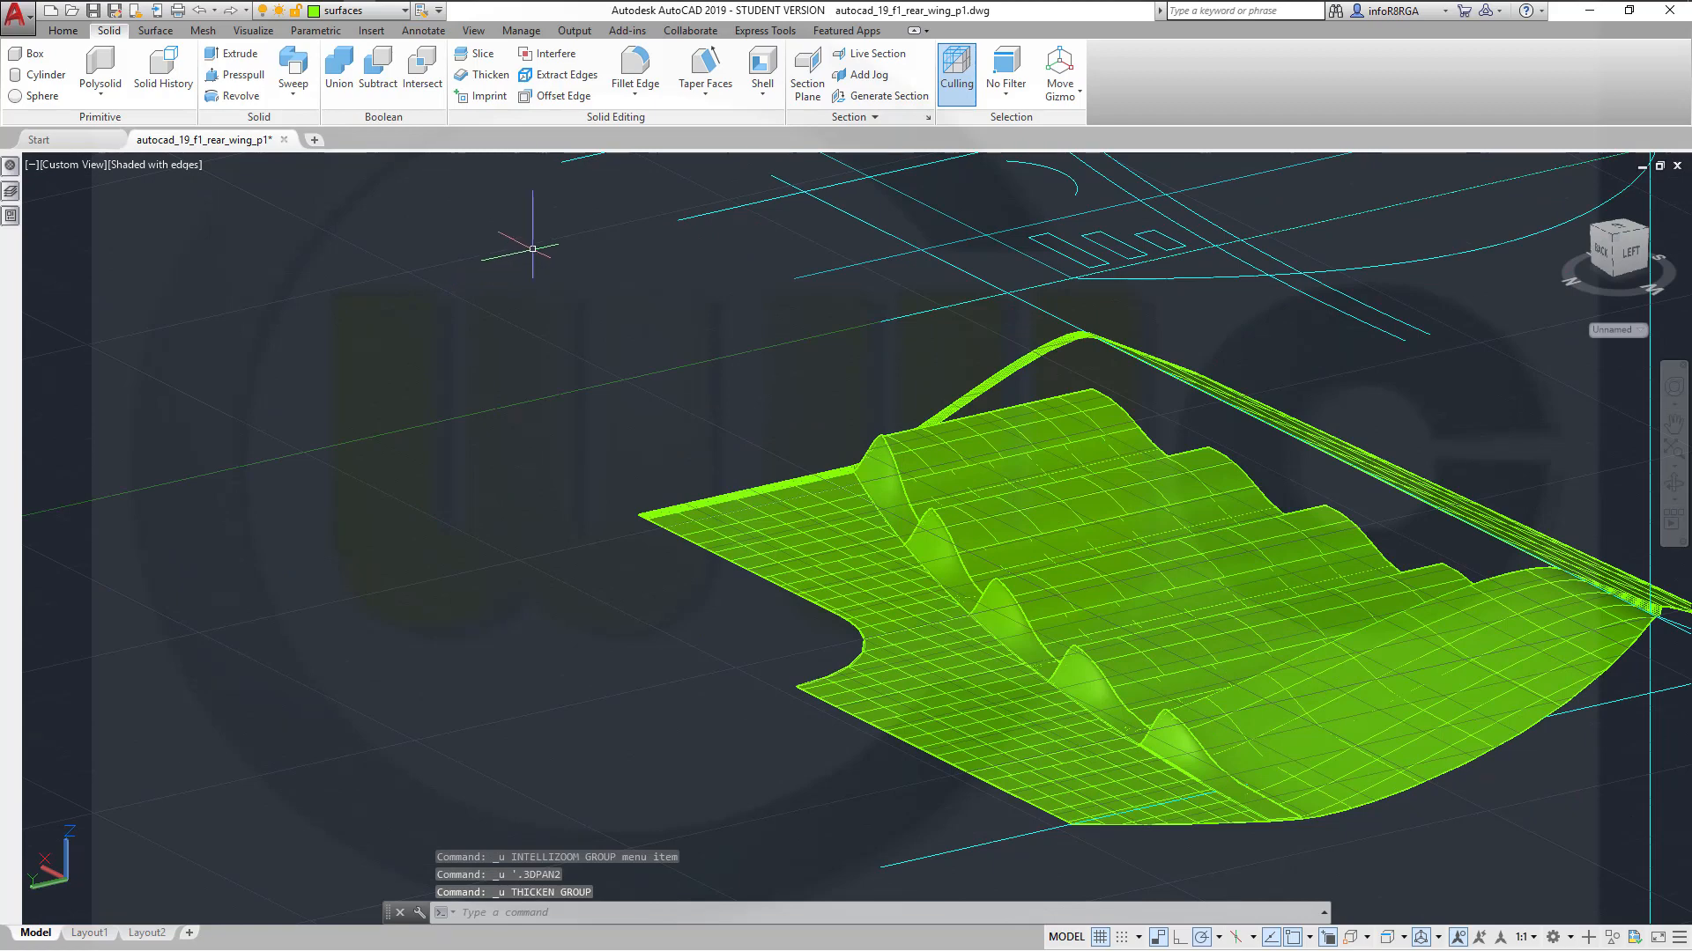
Thicken the five wavy extruded surfaces adjoining the thickened blends with a thickness of -1
middle_click_drag(549, 287, 395, 392, "shift")
scroll(929, 704, "up", 5)
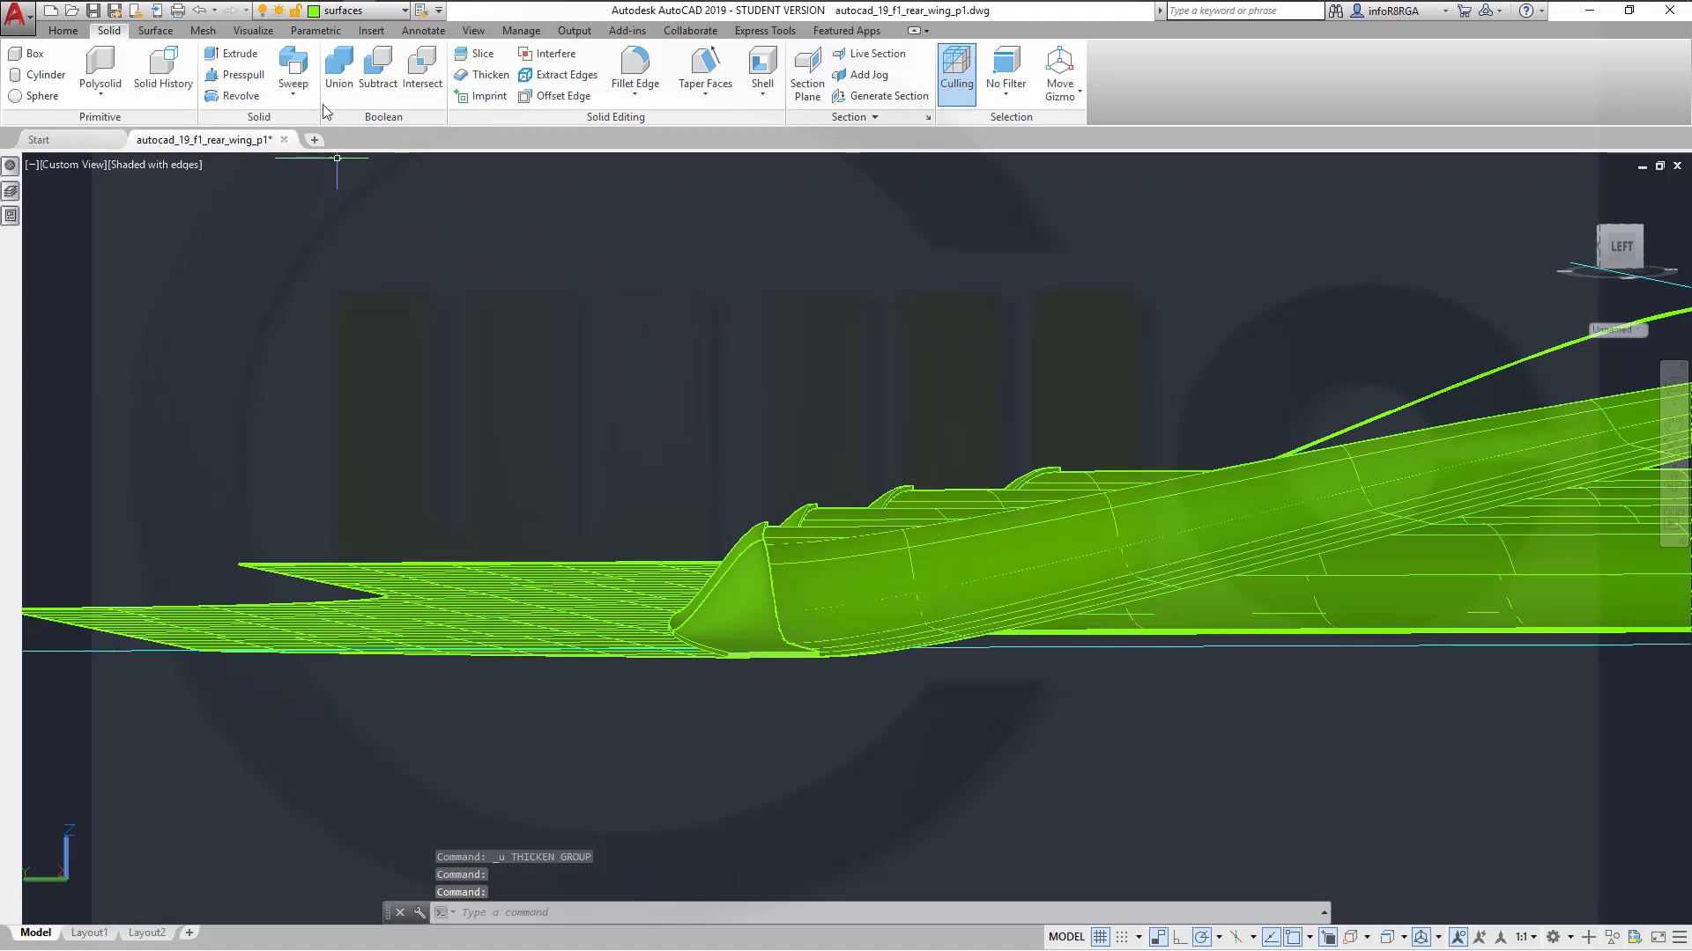
left_click(483, 76)
scroll(669, 289, "up", 6)
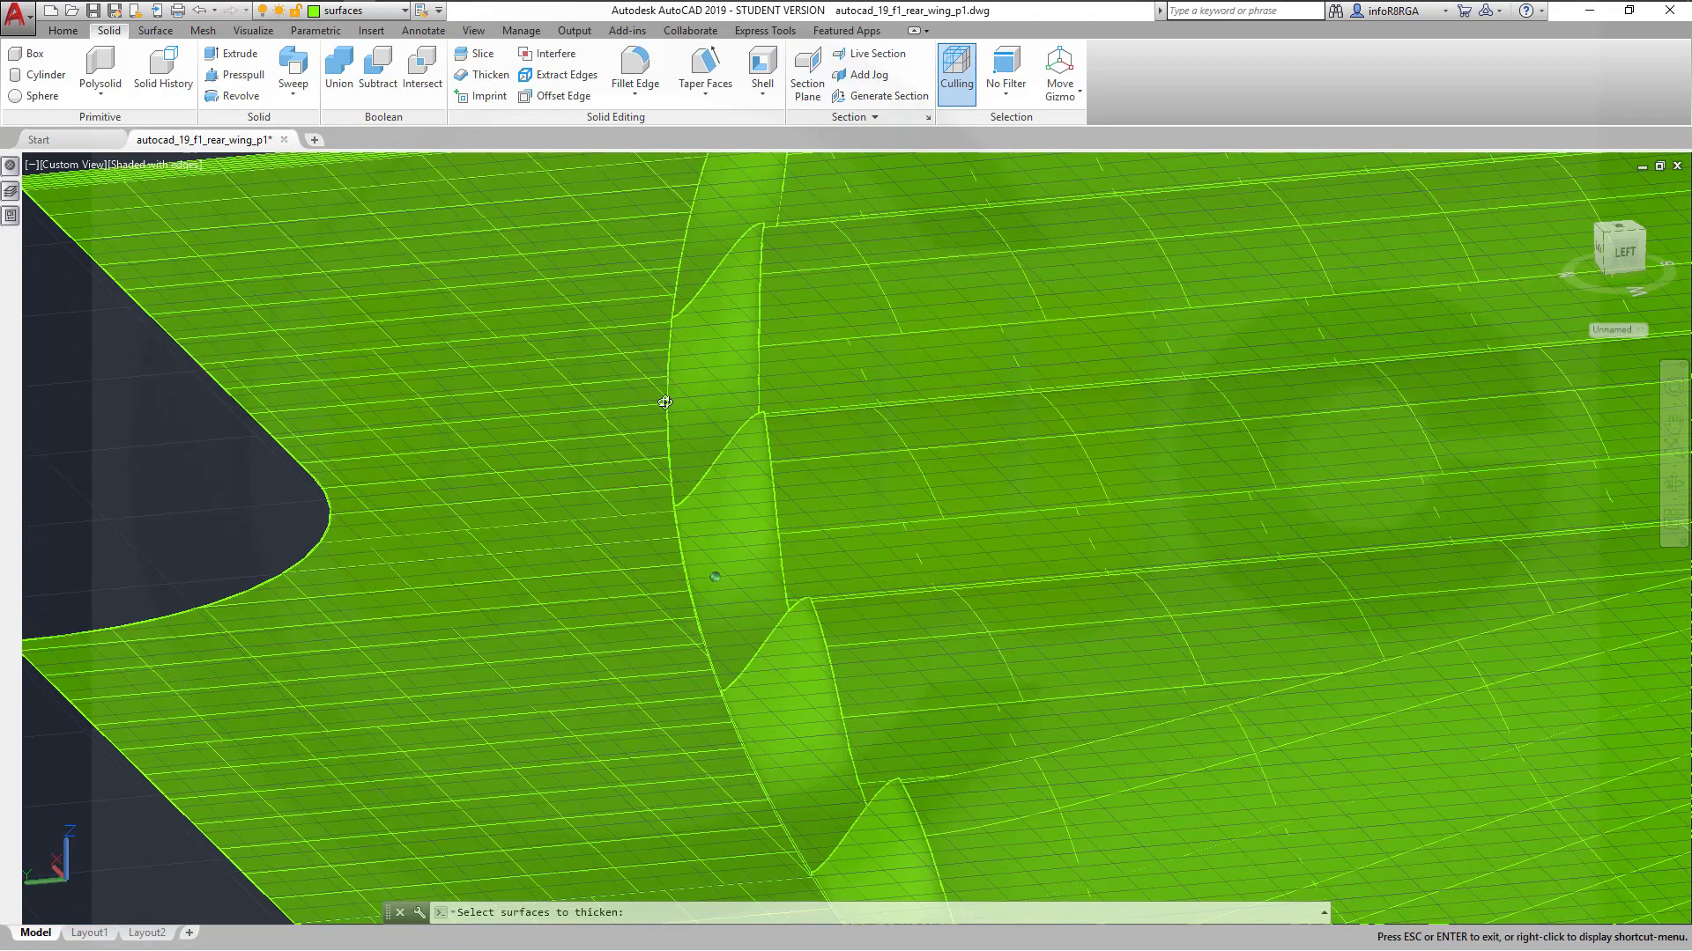
left_click(873, 216)
left_click(870, 350)
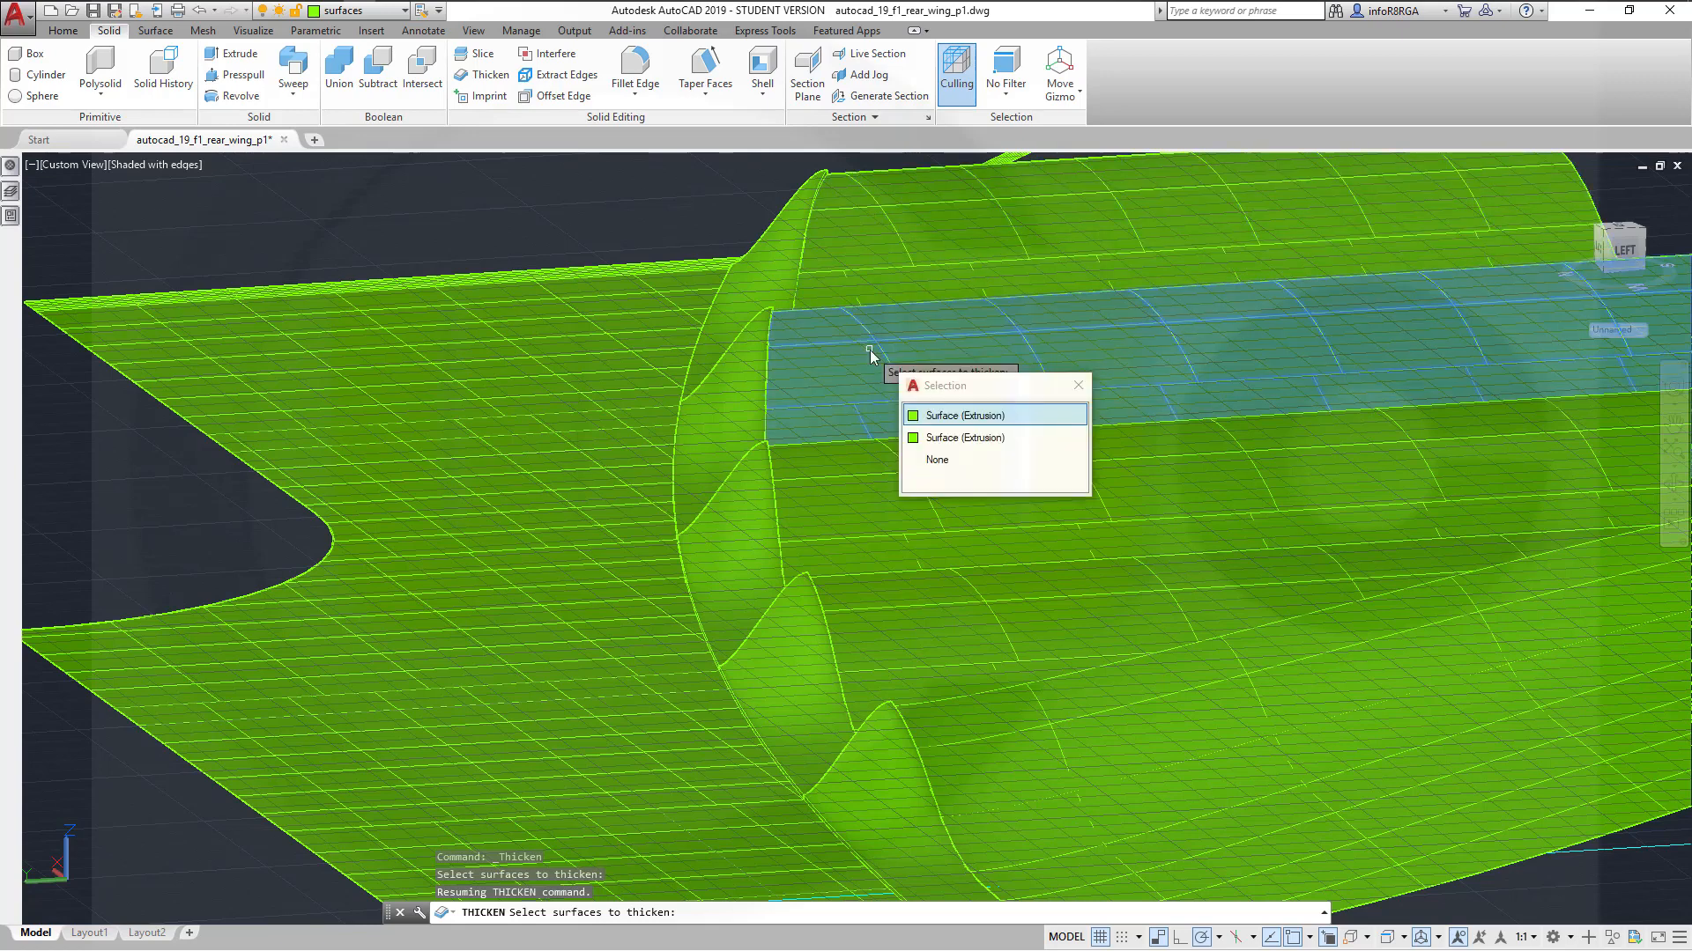
left_click(890, 250)
left_click(884, 516)
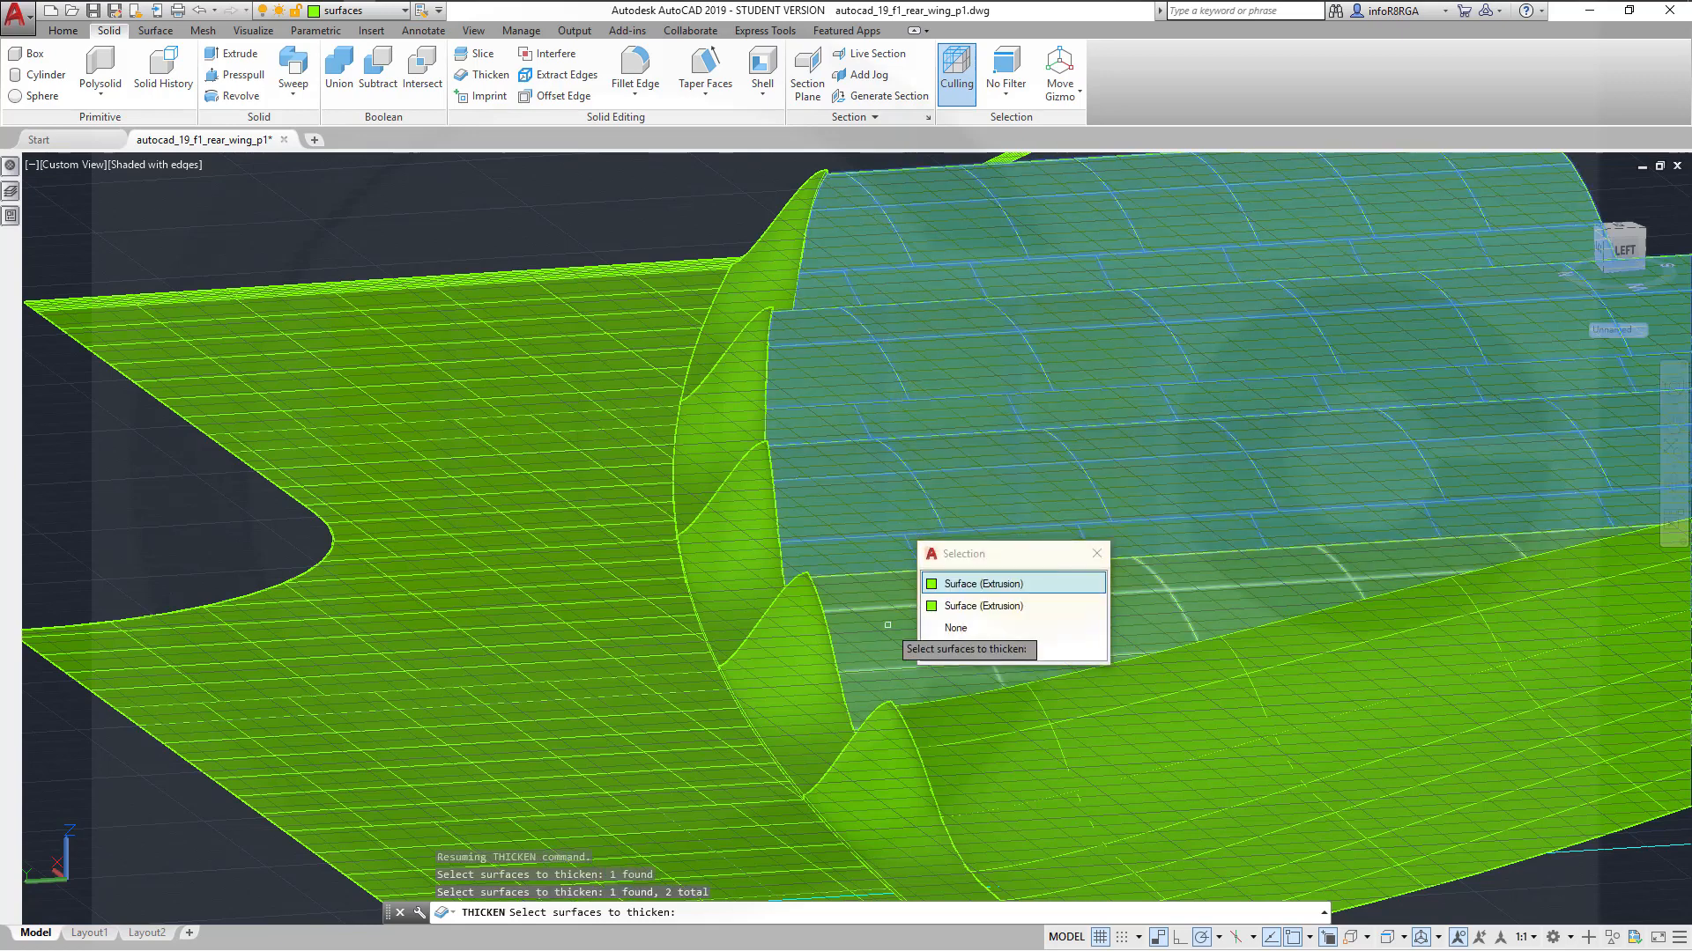
left_click(982, 583)
left_click(941, 608)
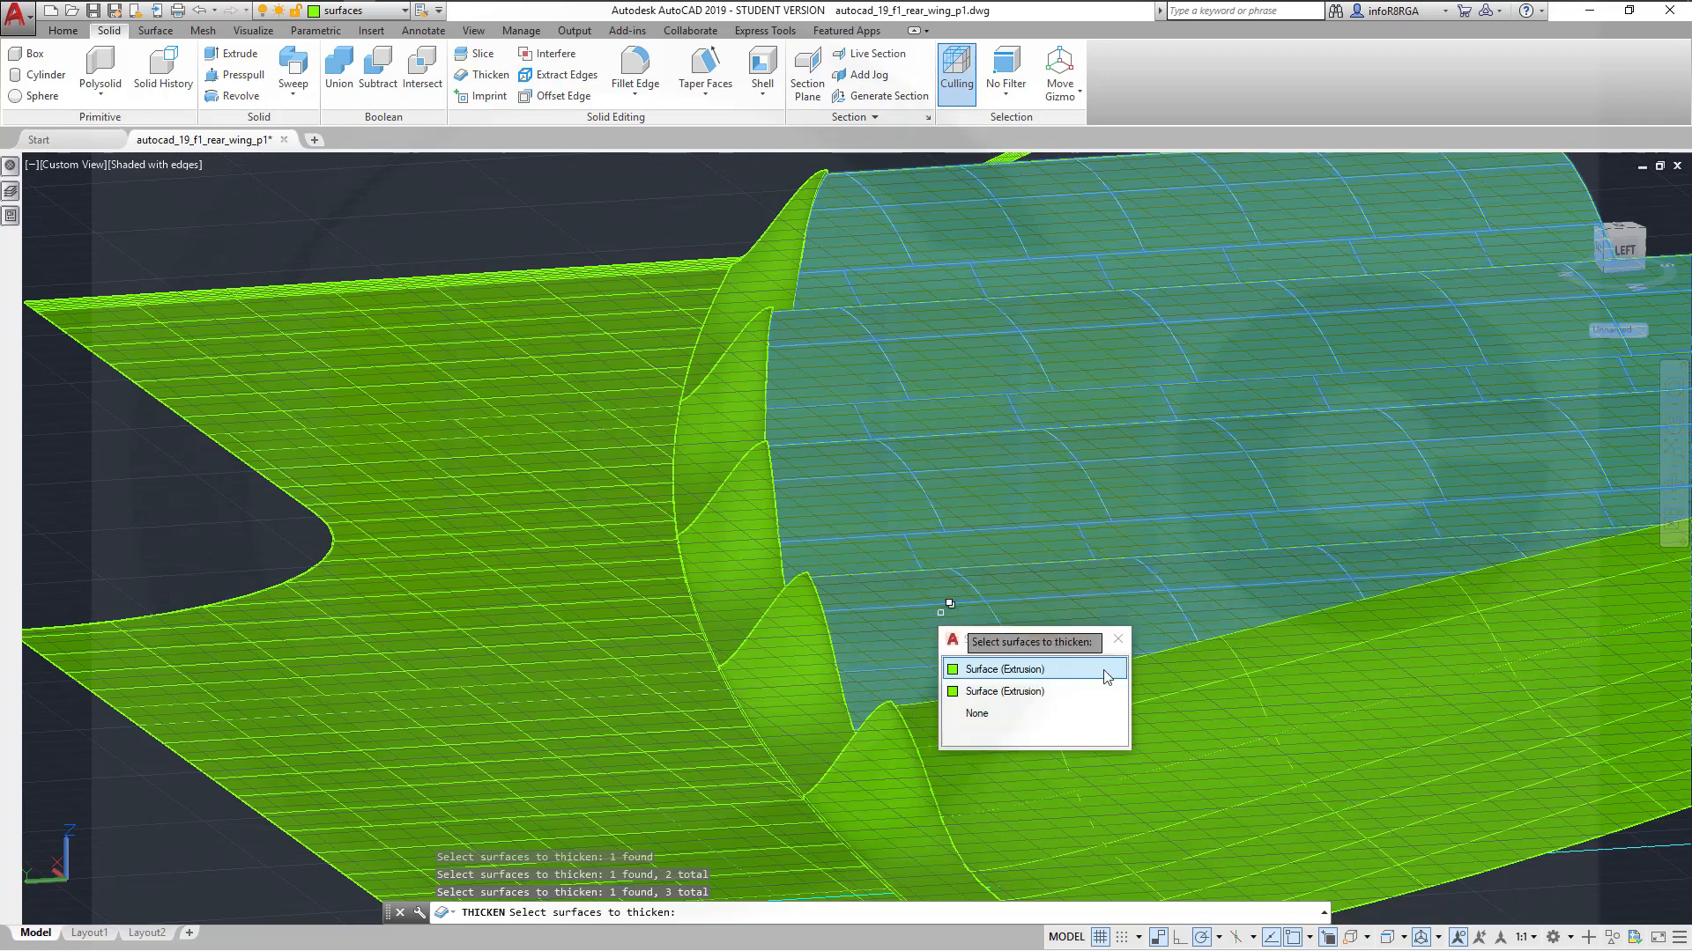
left_click(1260, 738)
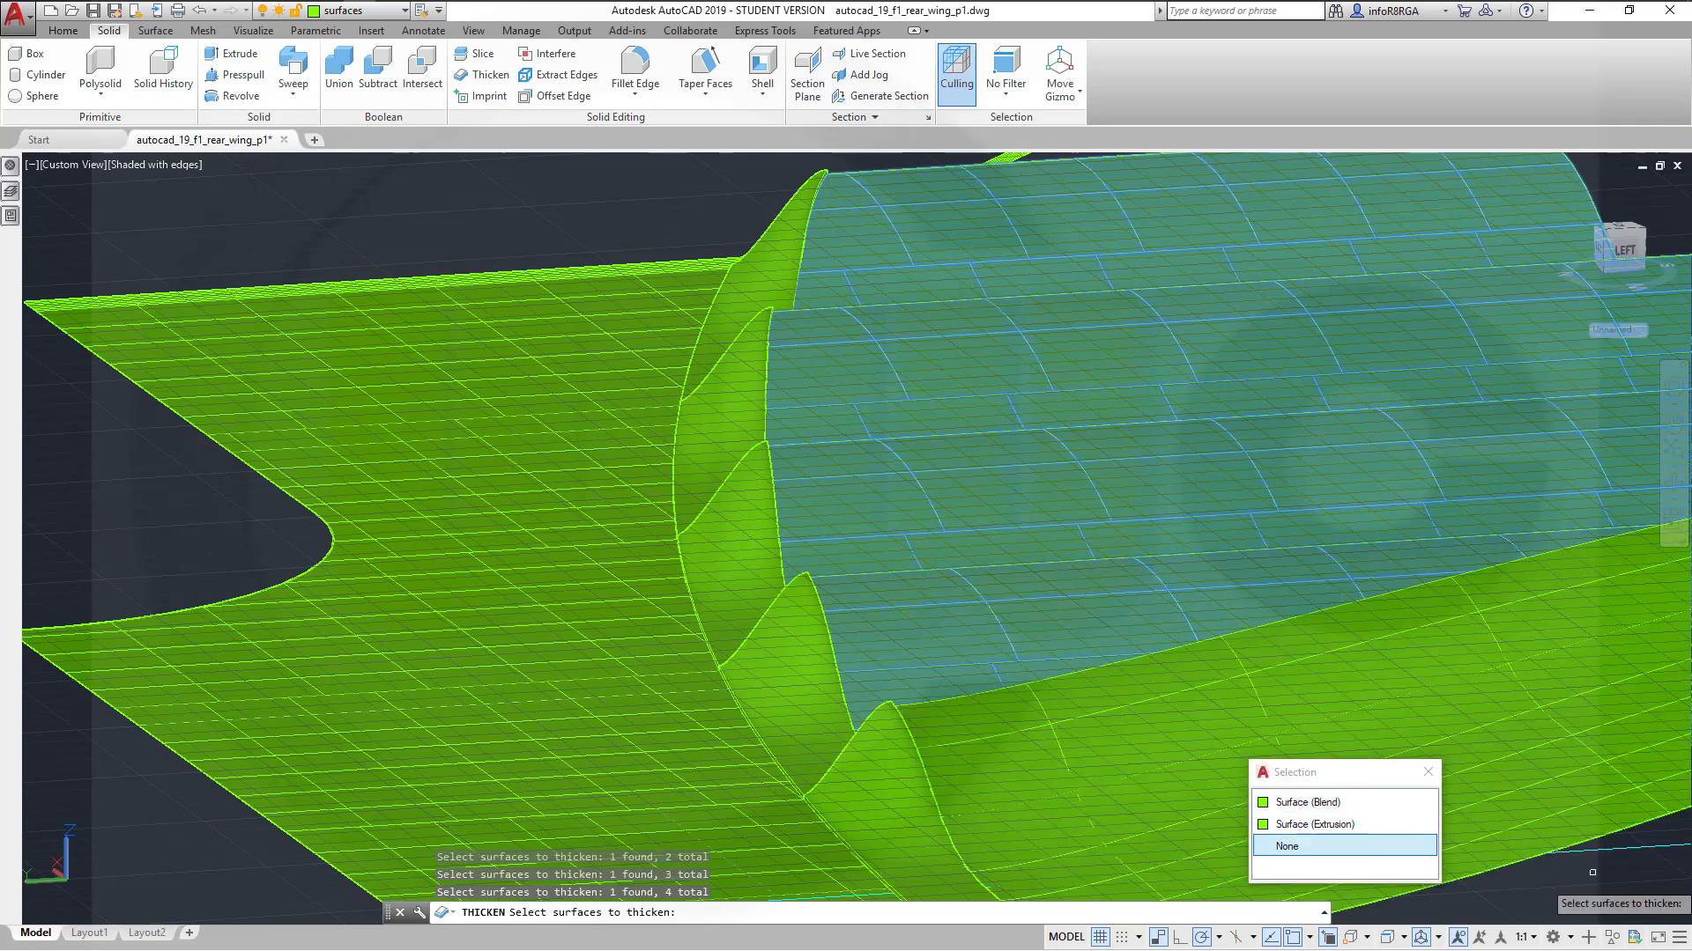
left_click(1220, 725)
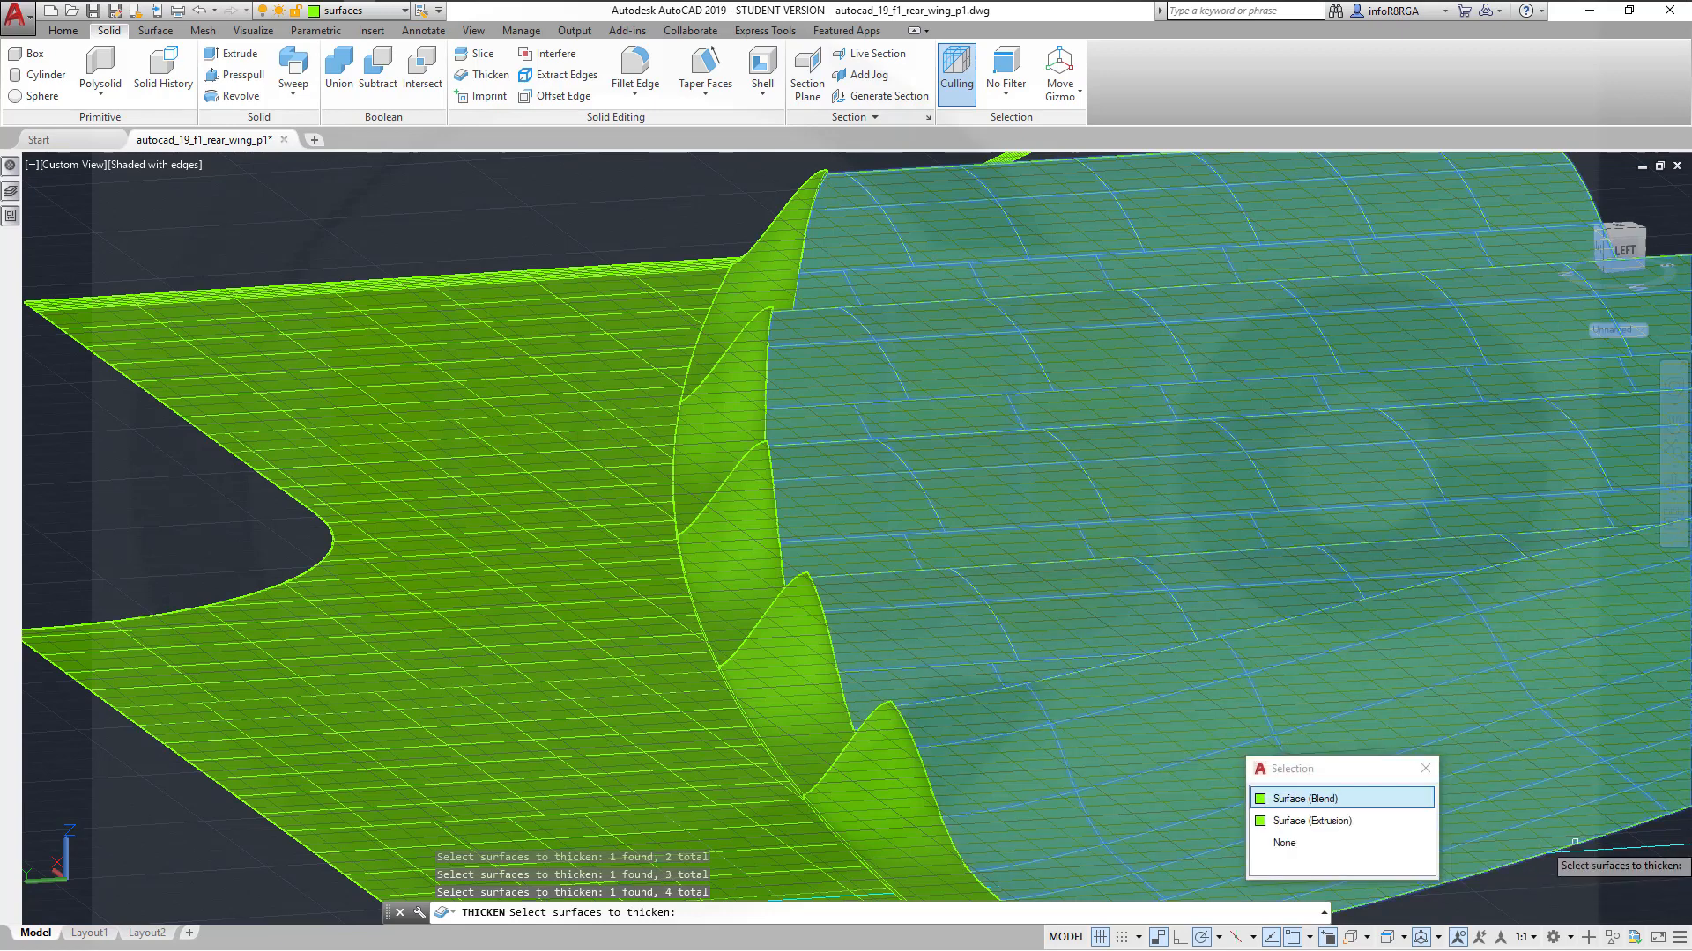
left_click(1574, 842)
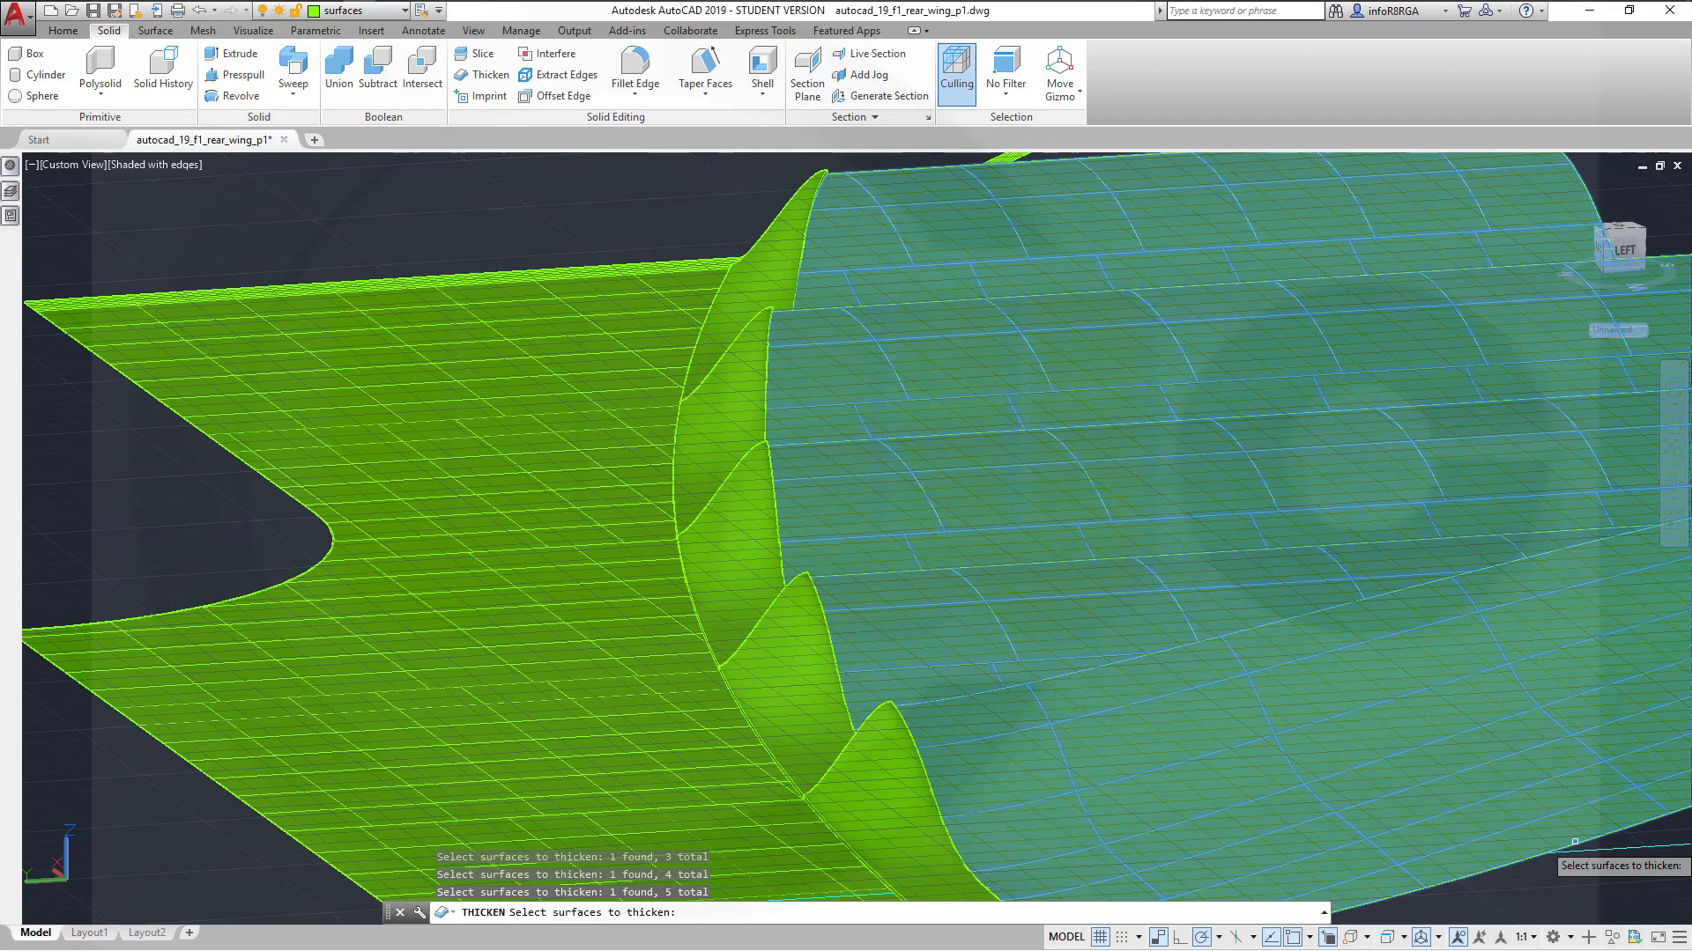
key("Return")
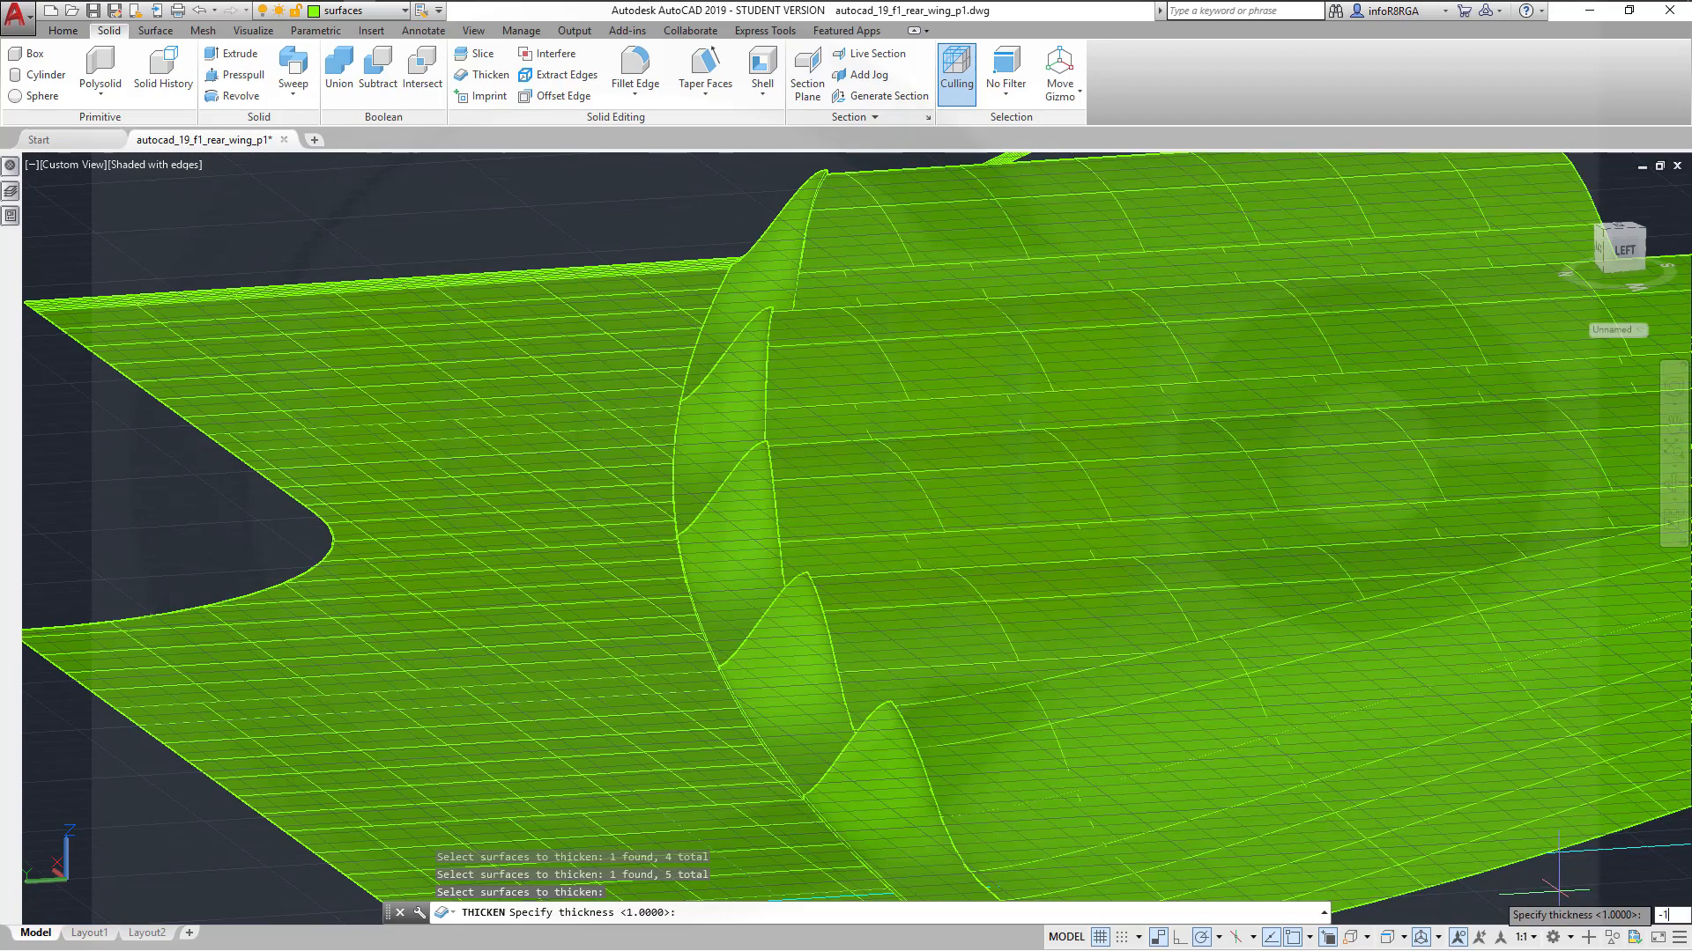
type("-1")
key("Return")
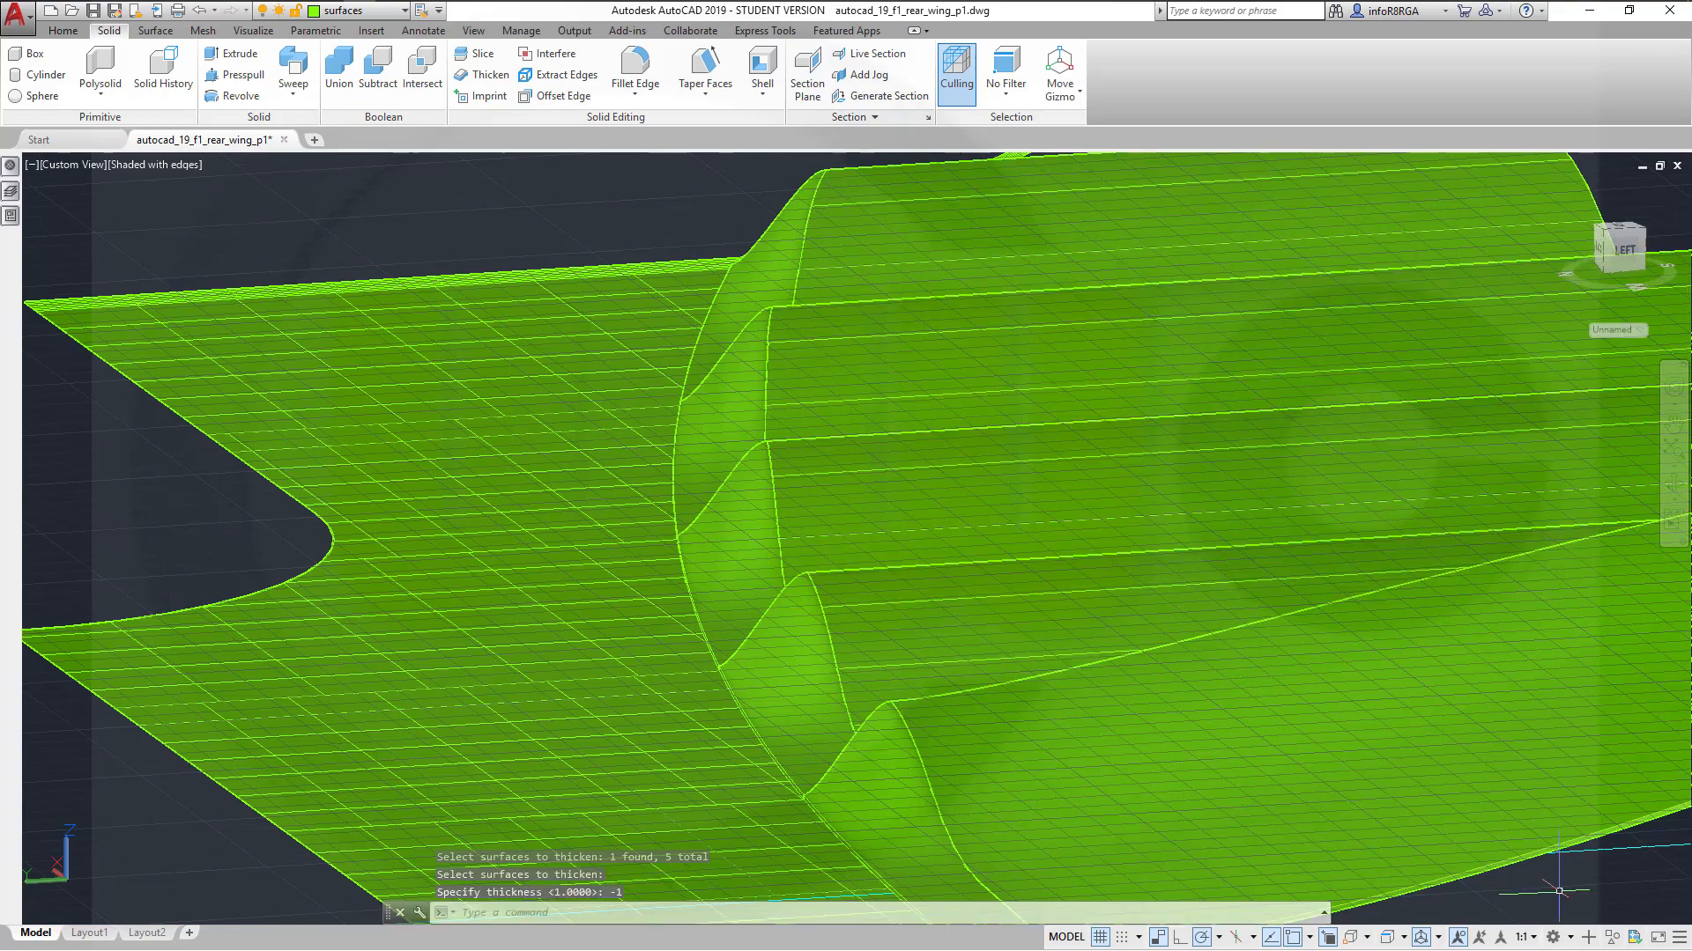
Try to thicken the three surfaces of the sloping section beyond the wavy solids with a thickness of -1
scroll(1450, 848, "up", 2)
scroll(1409, 810, "down", 5)
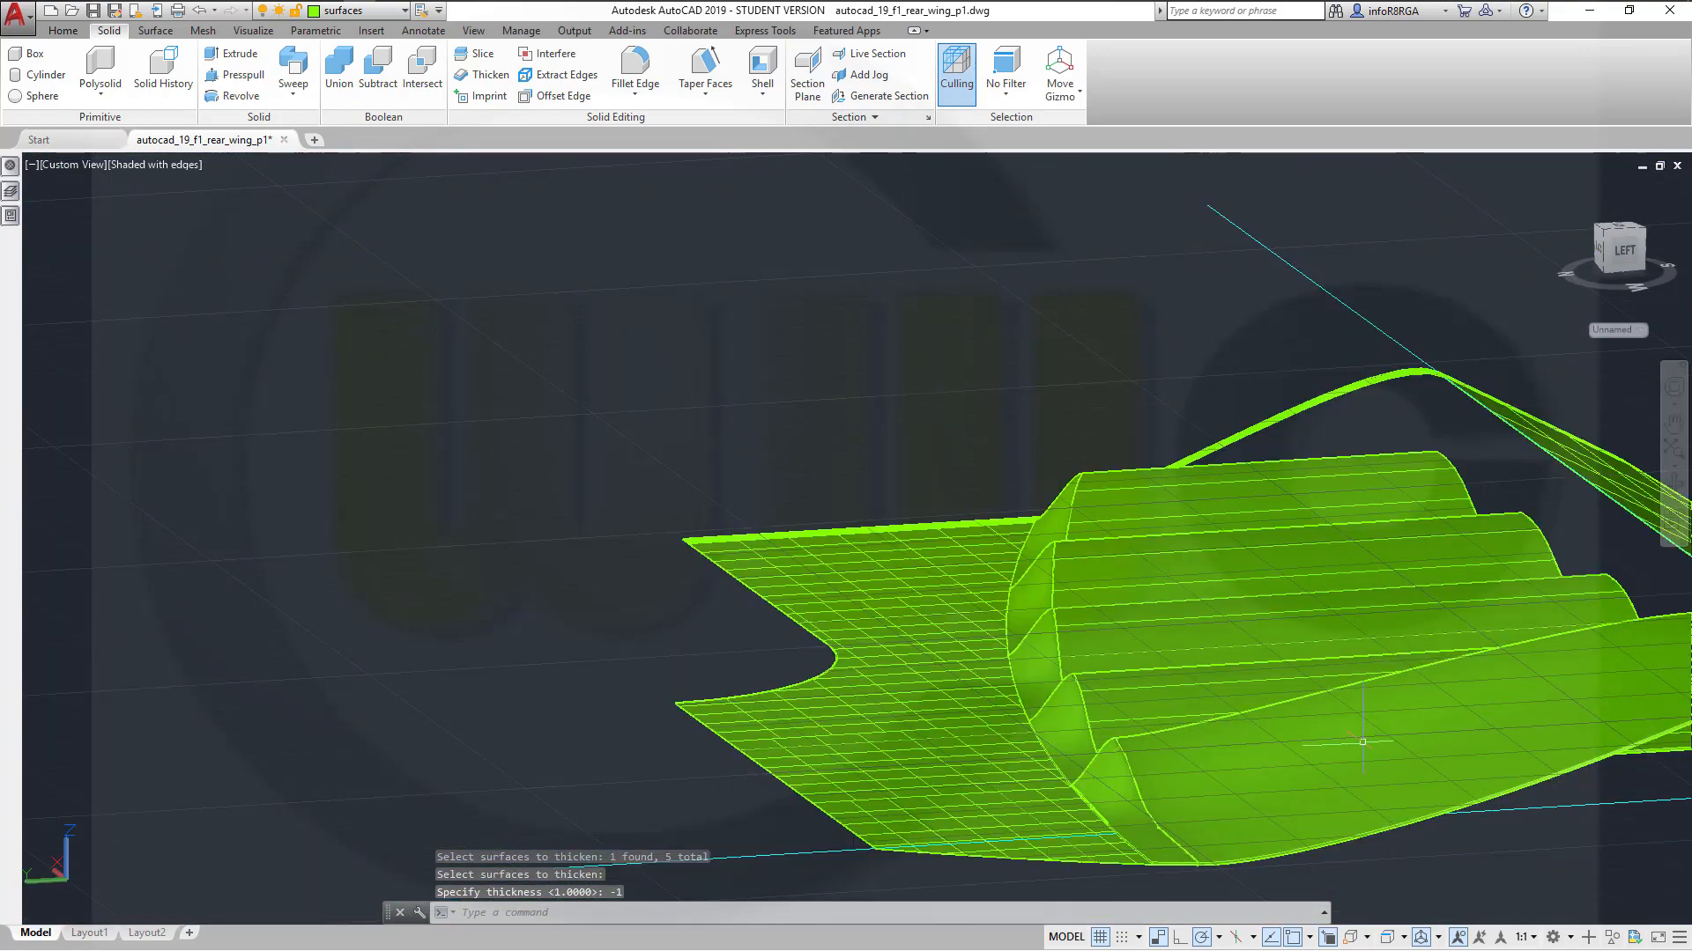
middle_click_drag(1357, 764, 1093, 775)
key("Return")
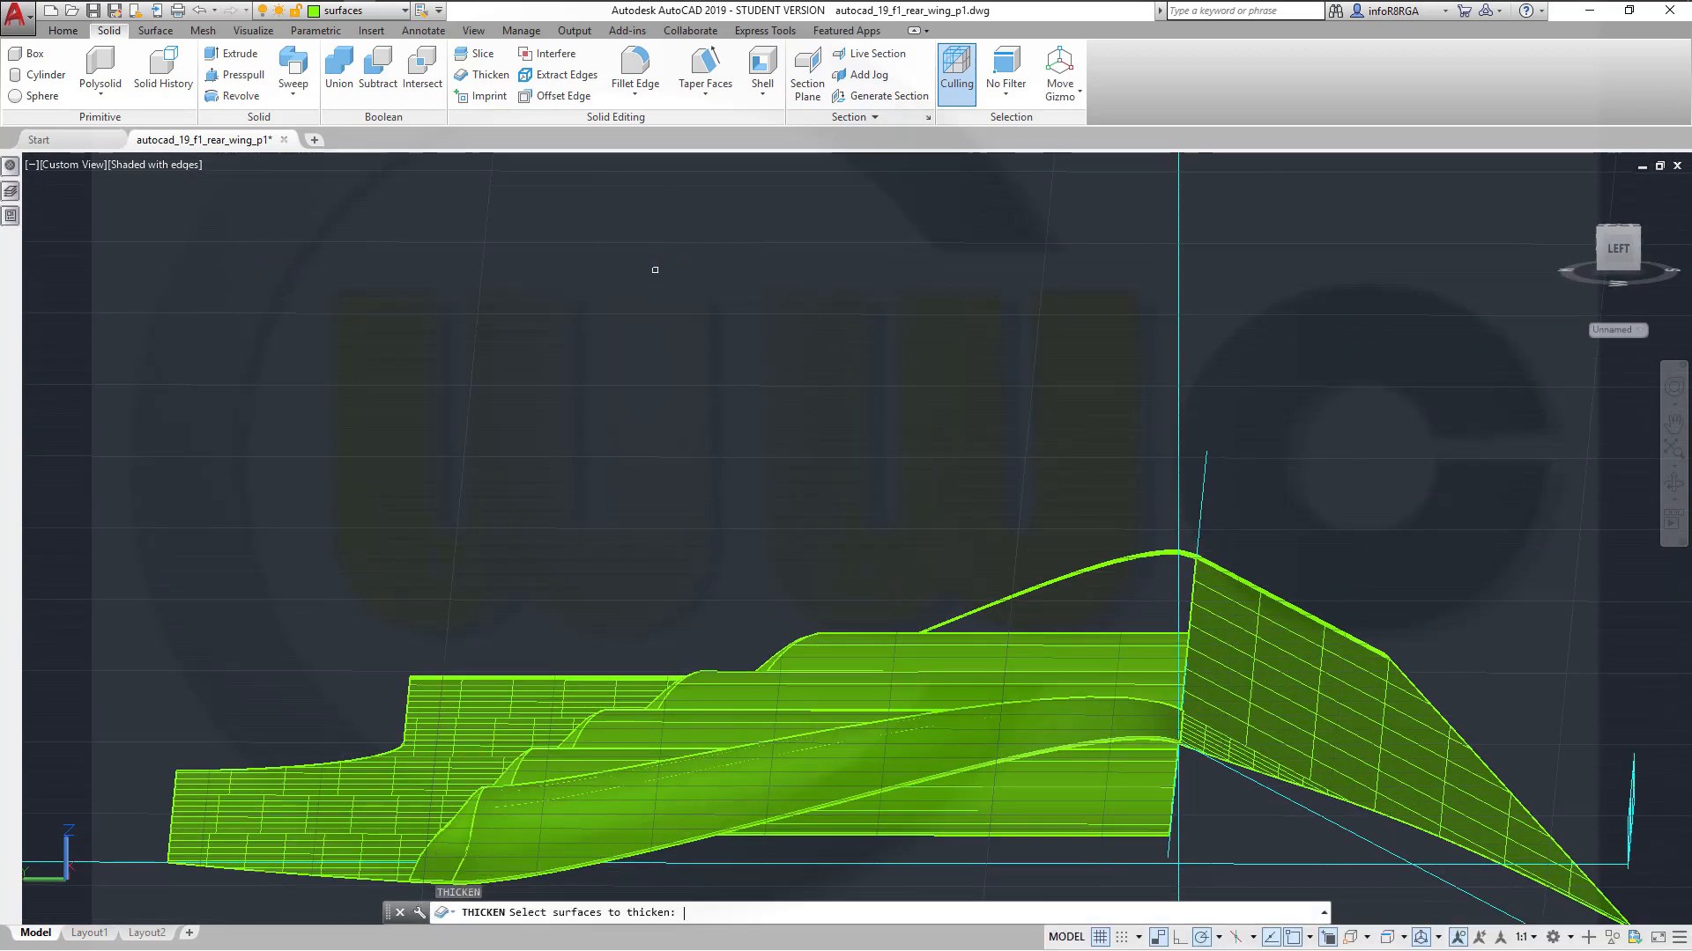
left_click(1251, 751)
left_click(1304, 714)
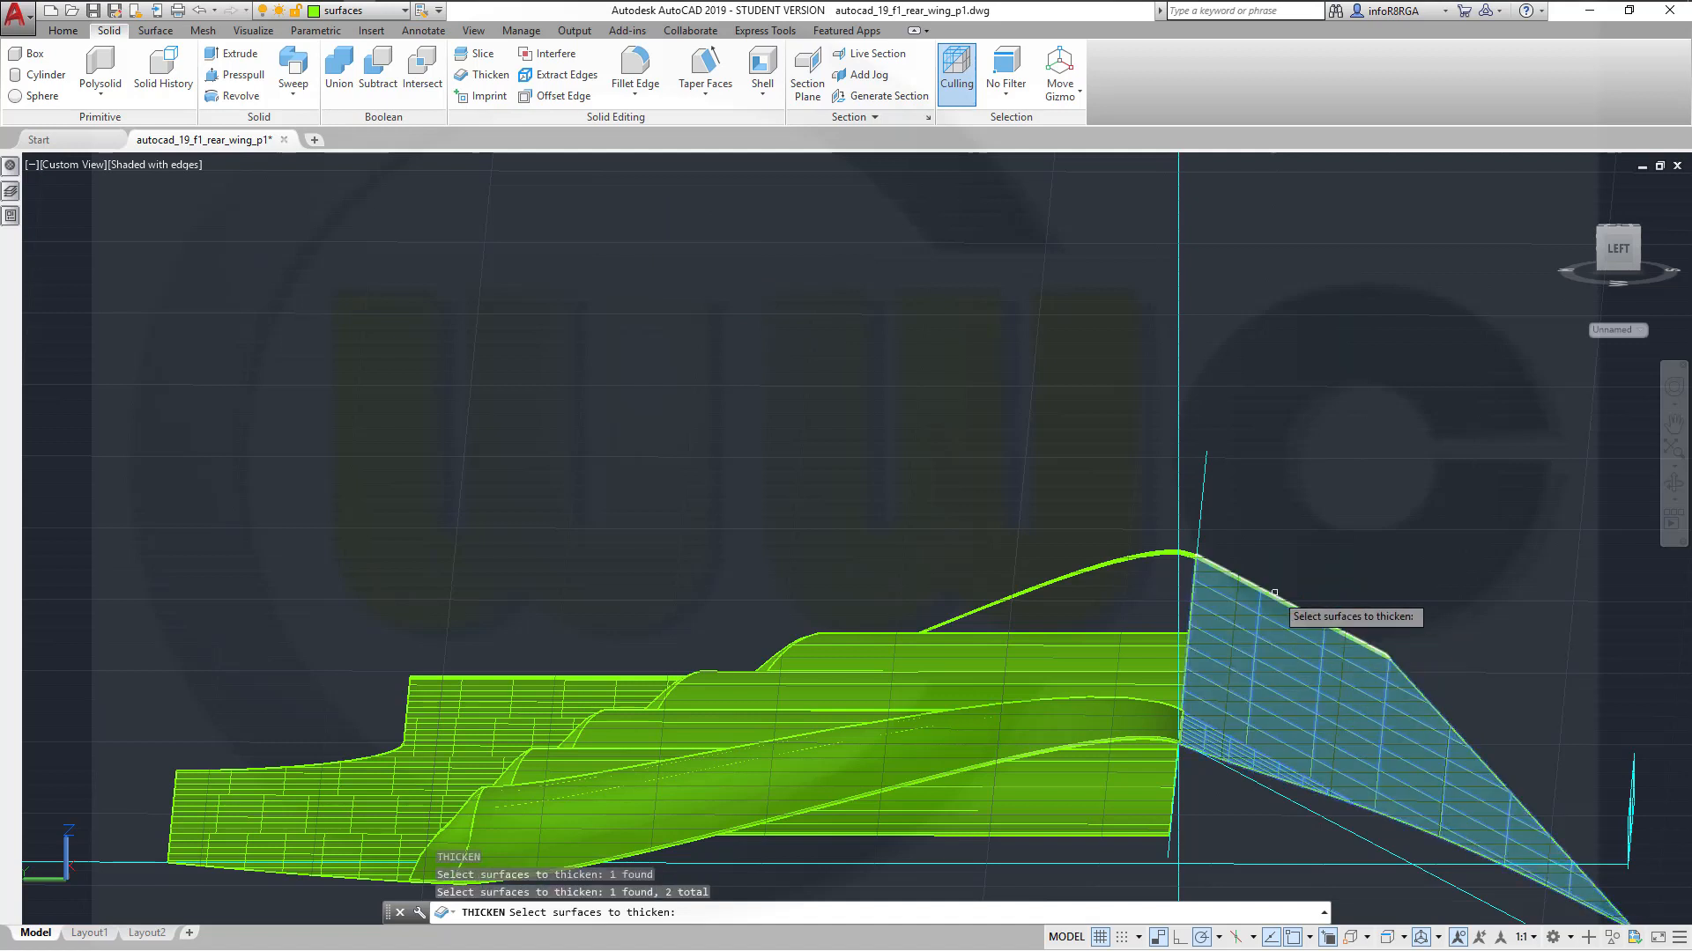
left_click(1274, 591)
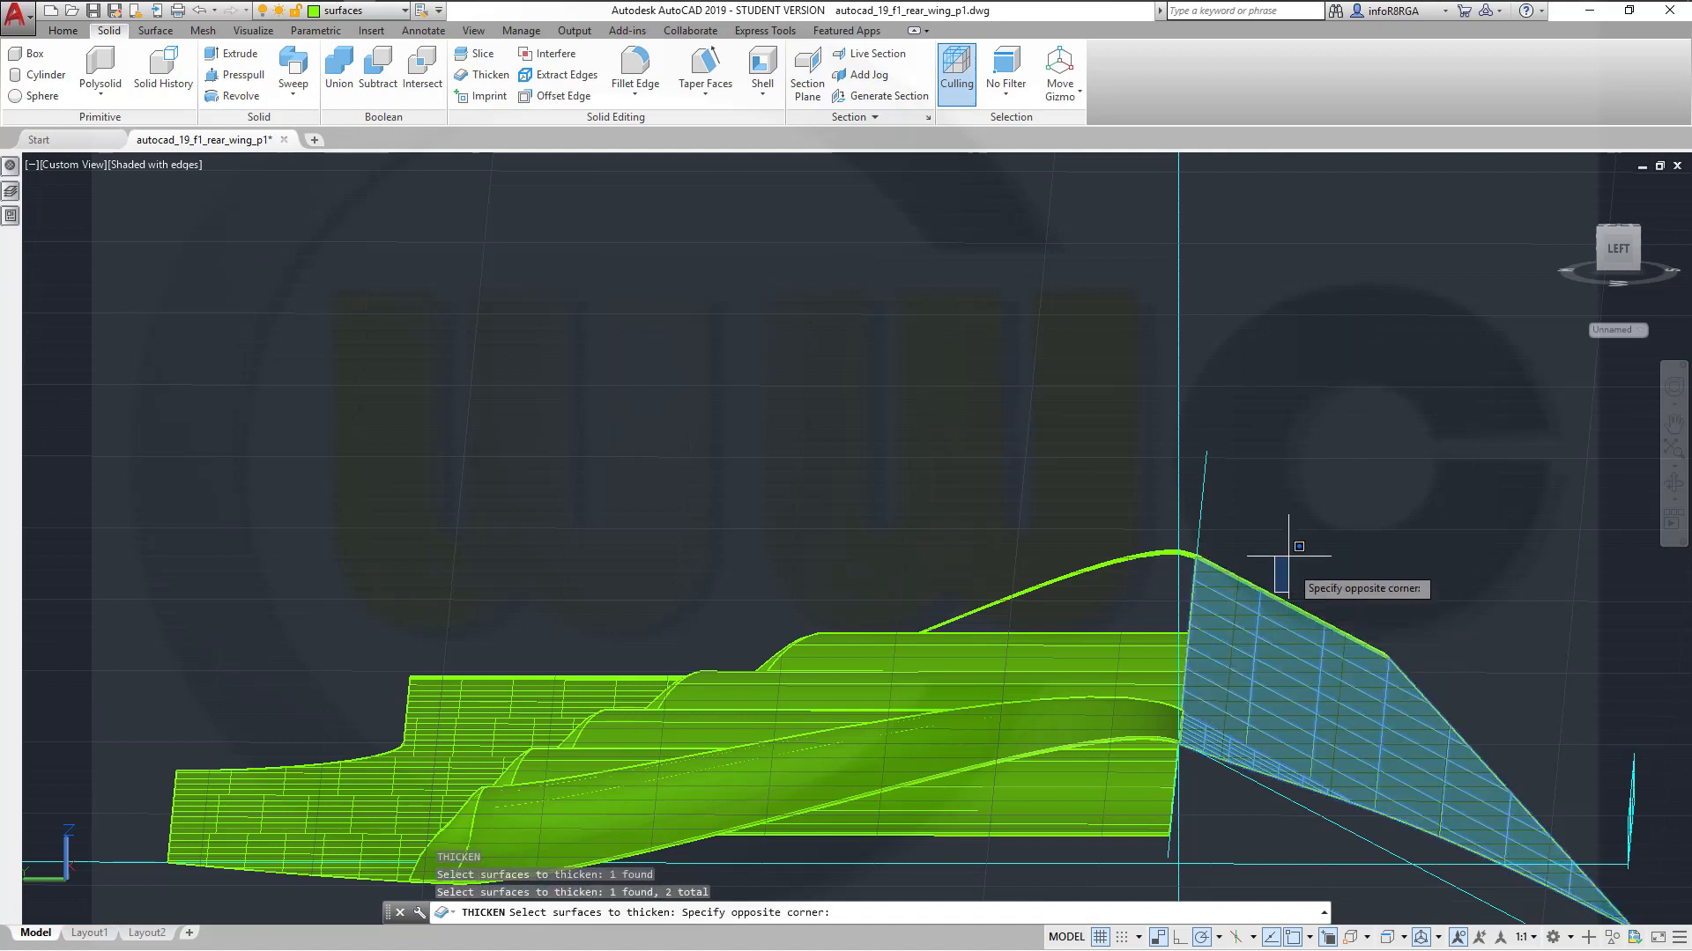
left_click(1236, 567)
key("Return")
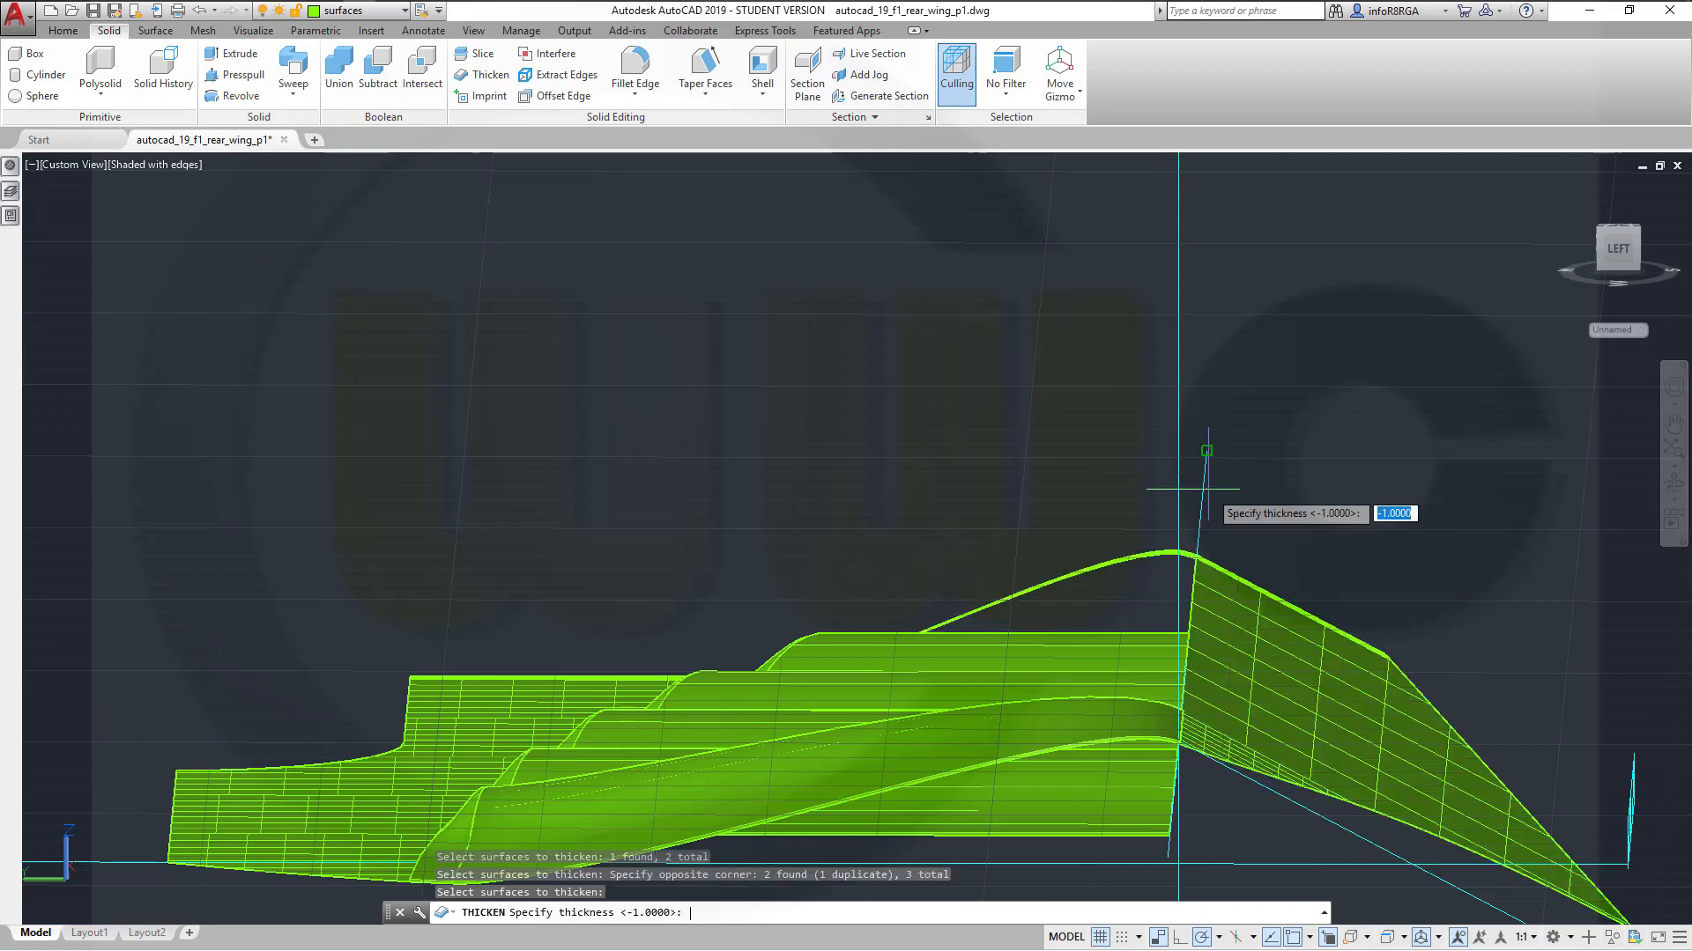
key("Return")
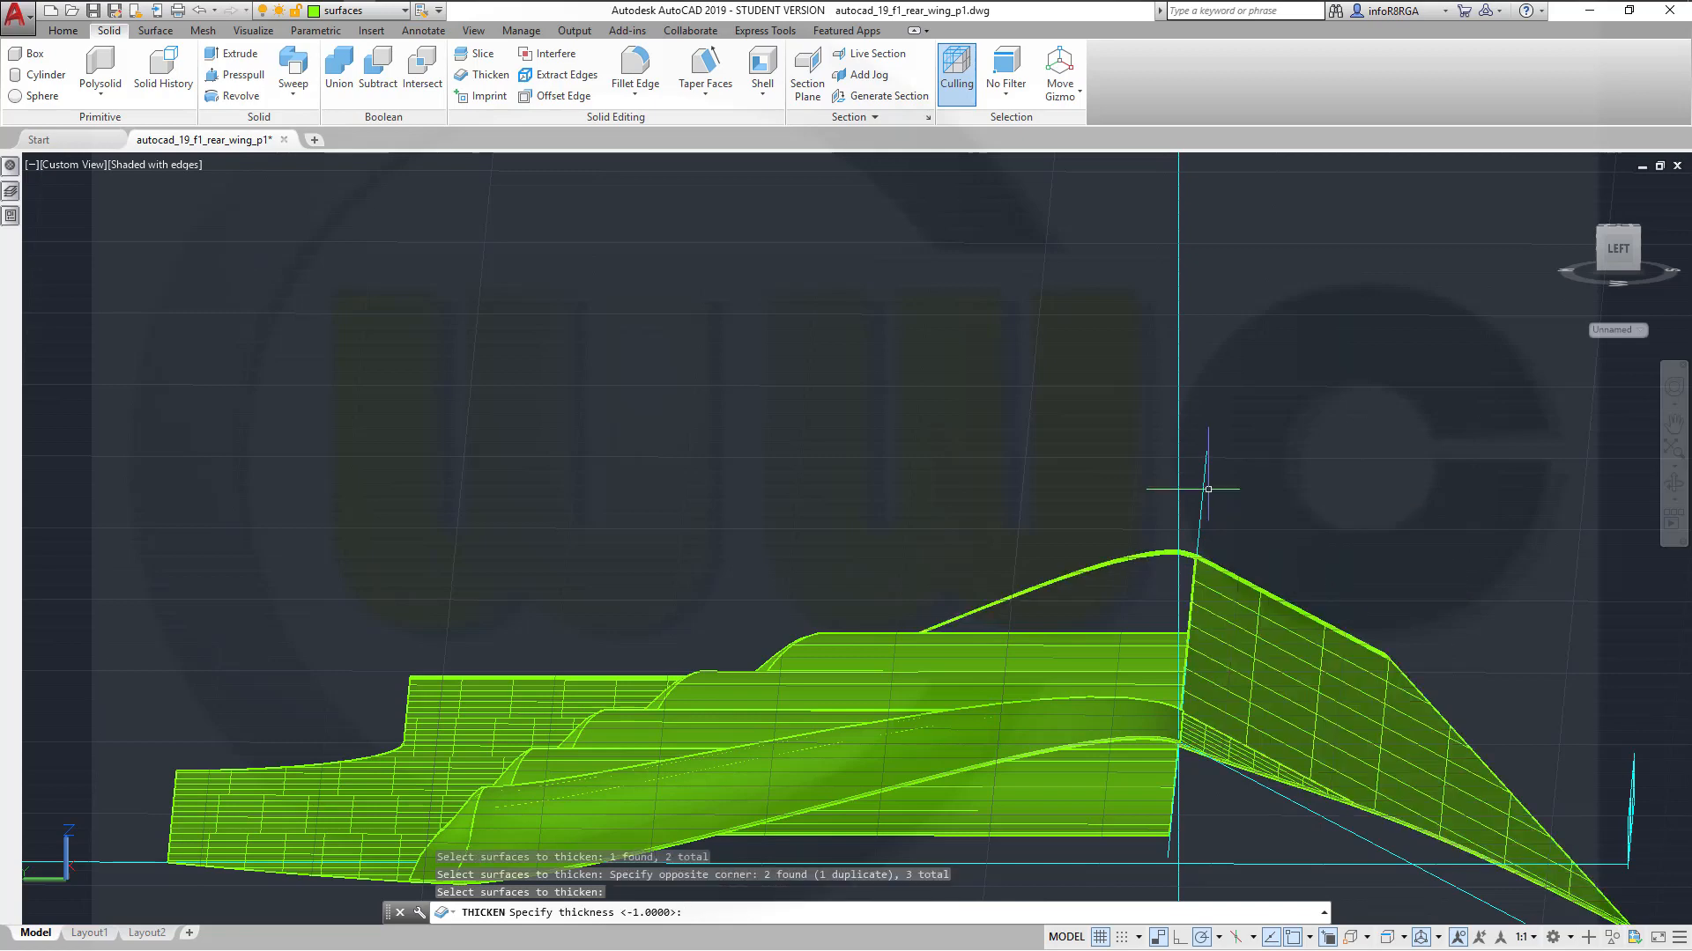
Check the thickness direction of the sloping section from the side and undo its thickening
middle_click_drag(1201, 485, 1363, 656, "shift")
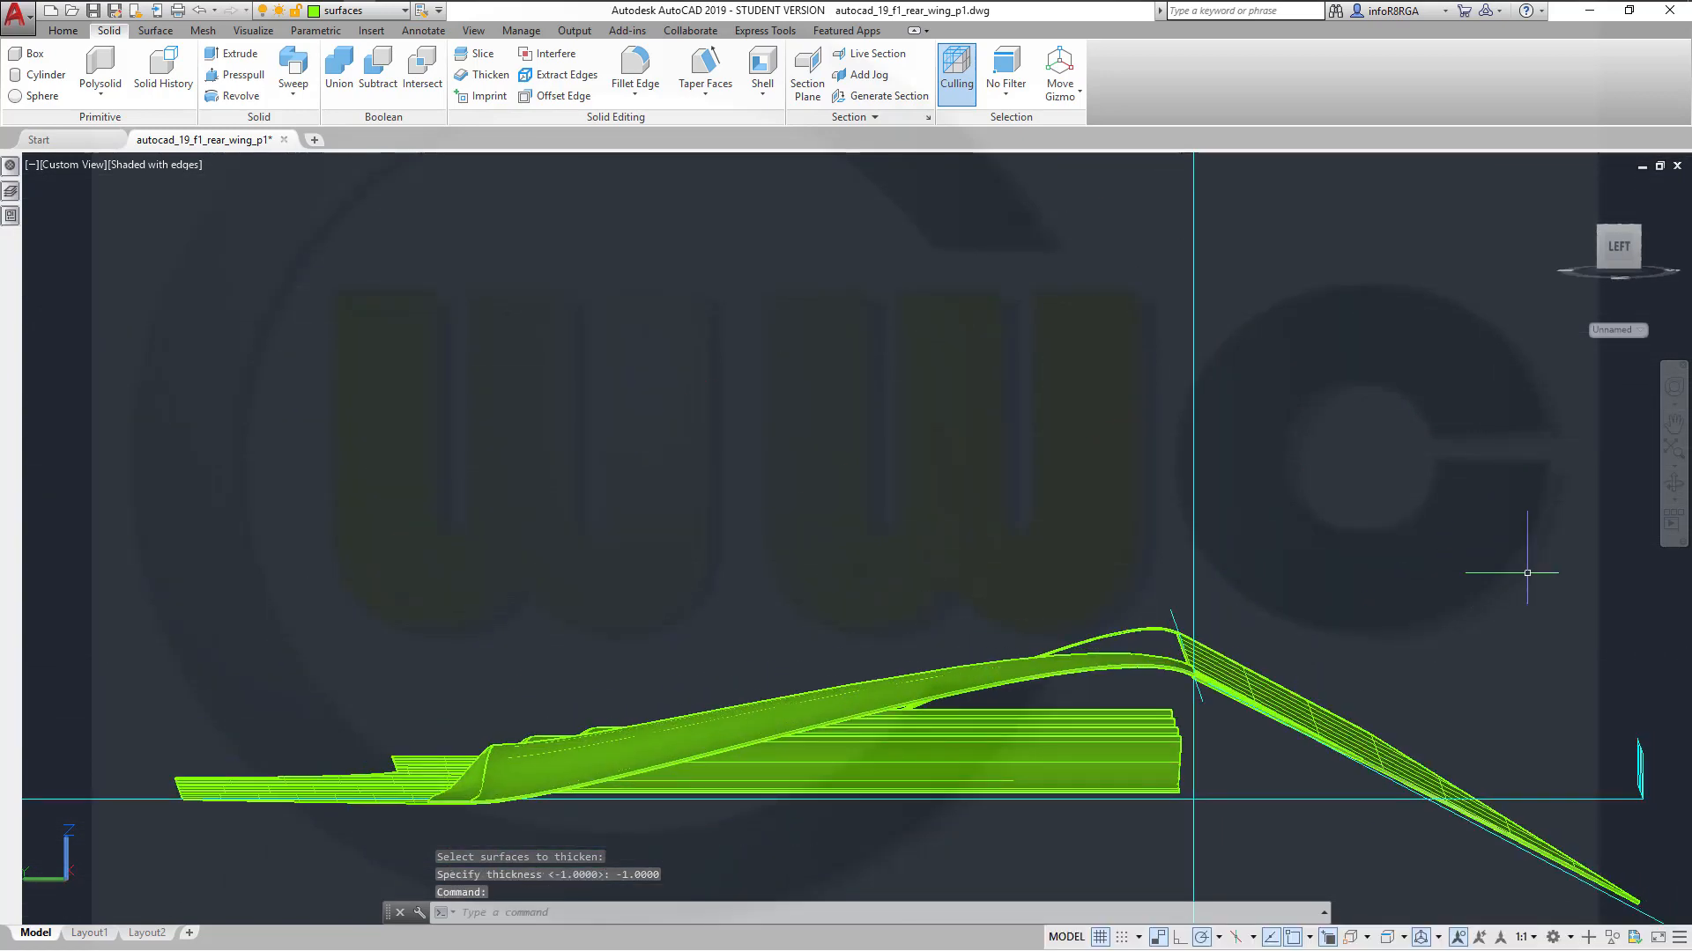
key("ctrl+z")
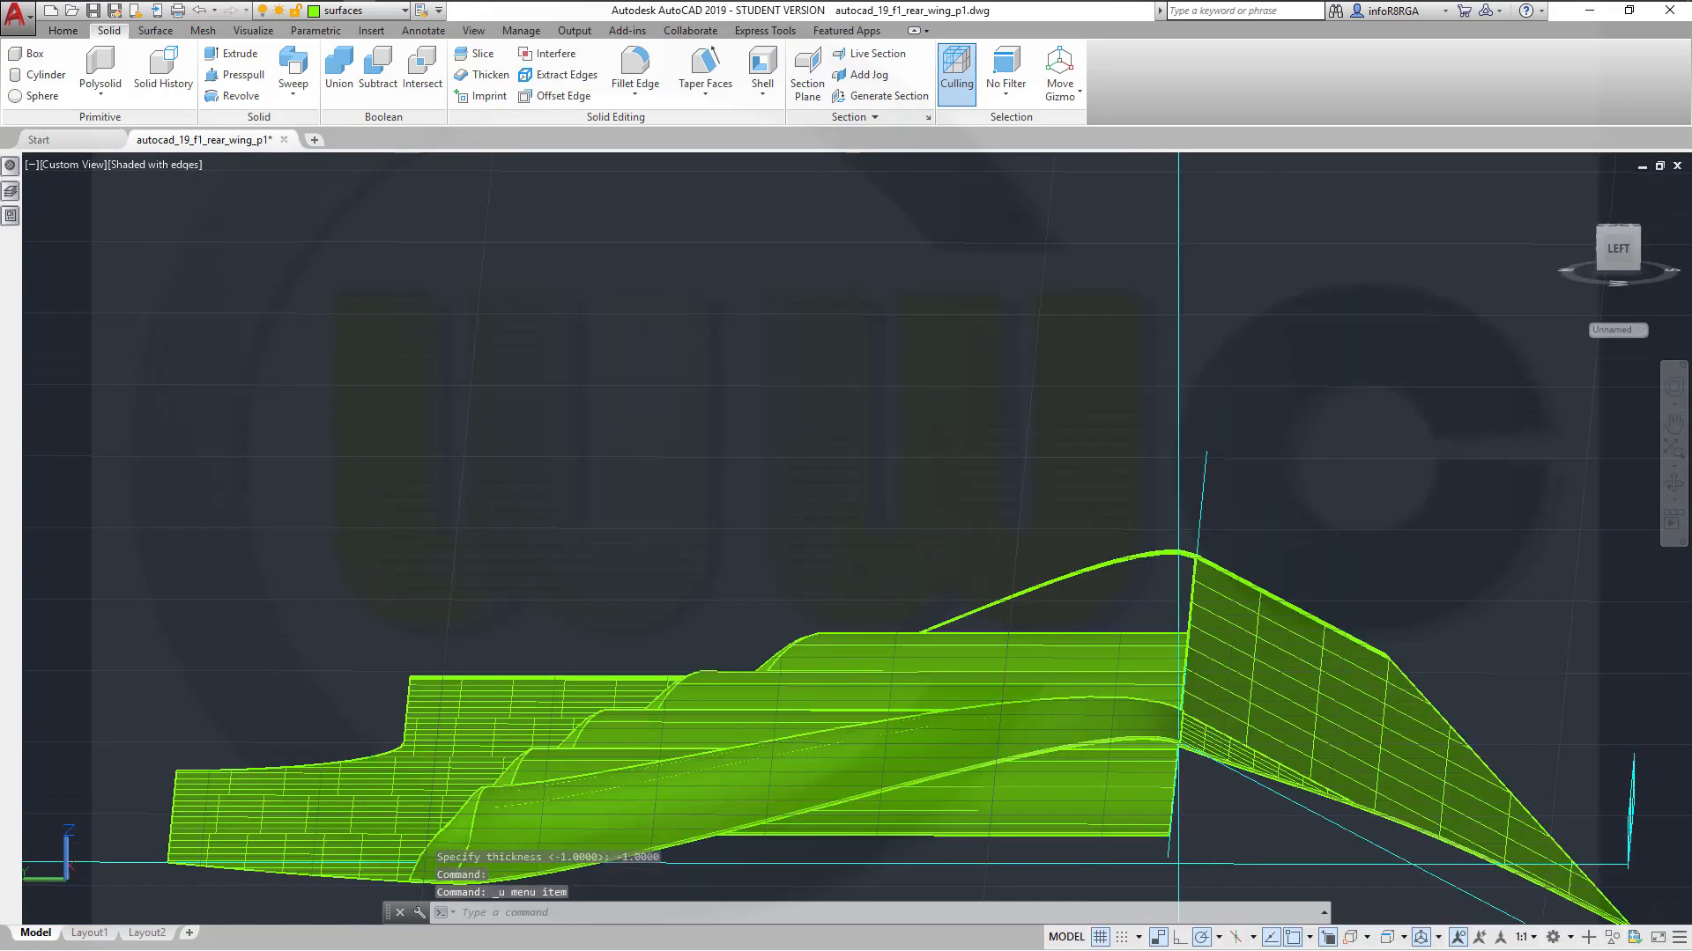
key("ctrl+z")
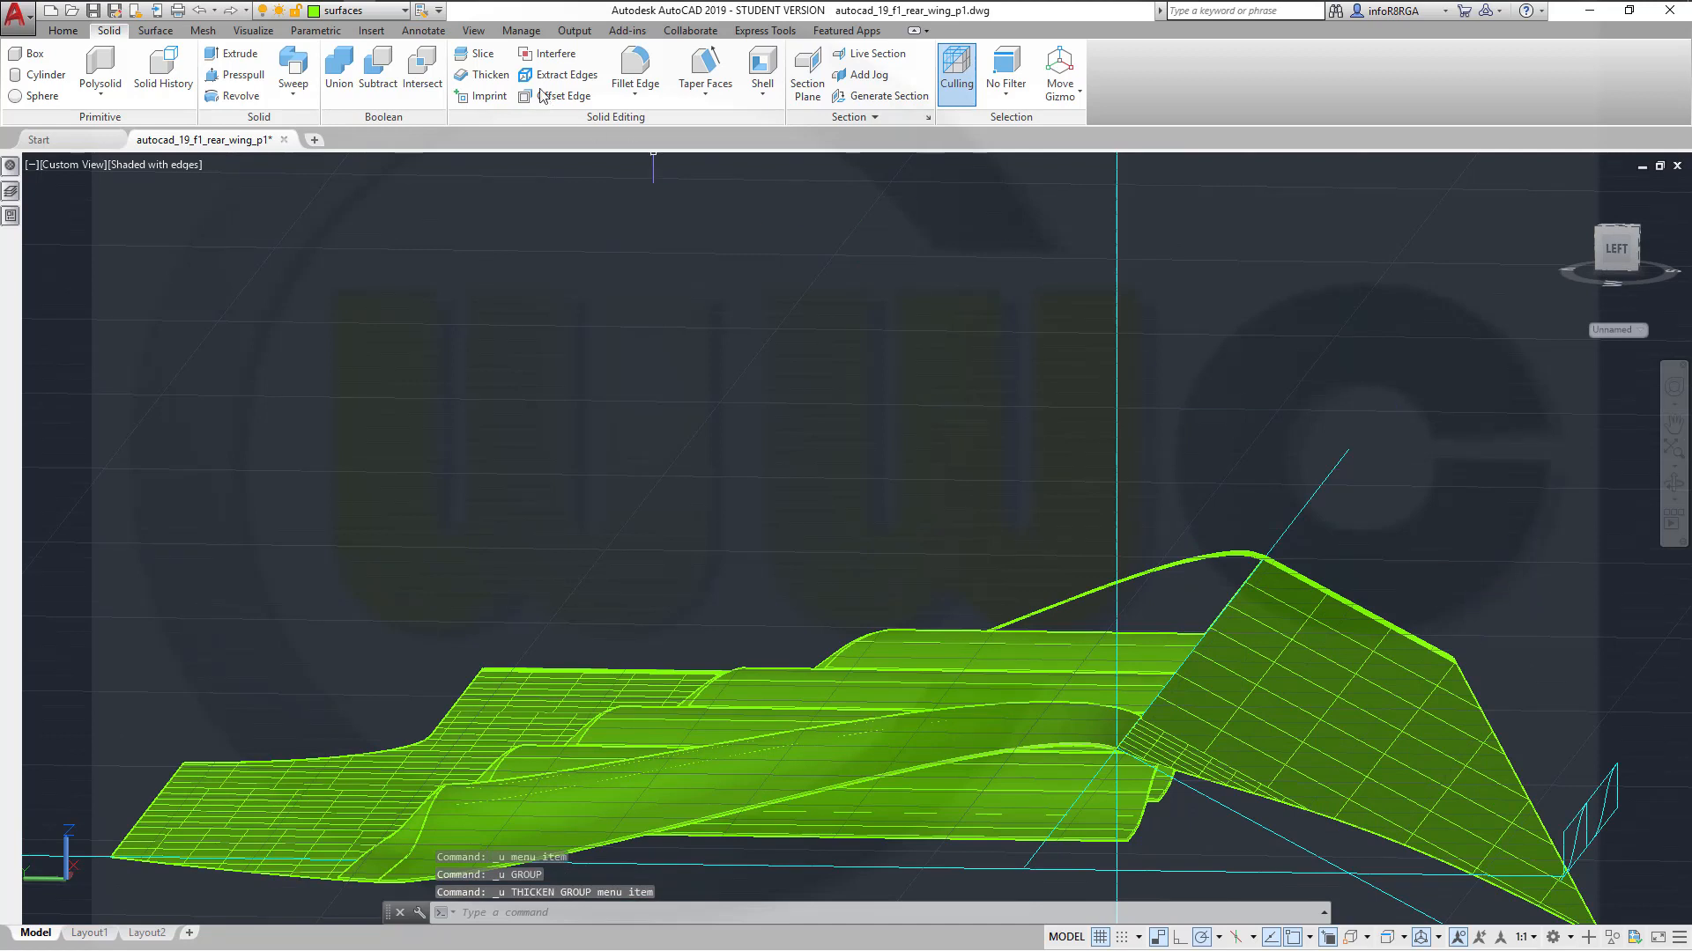
Thicken the two sloping faces and the narrow edge strip of the sloping section with a thickness of 1
left_click(489, 75)
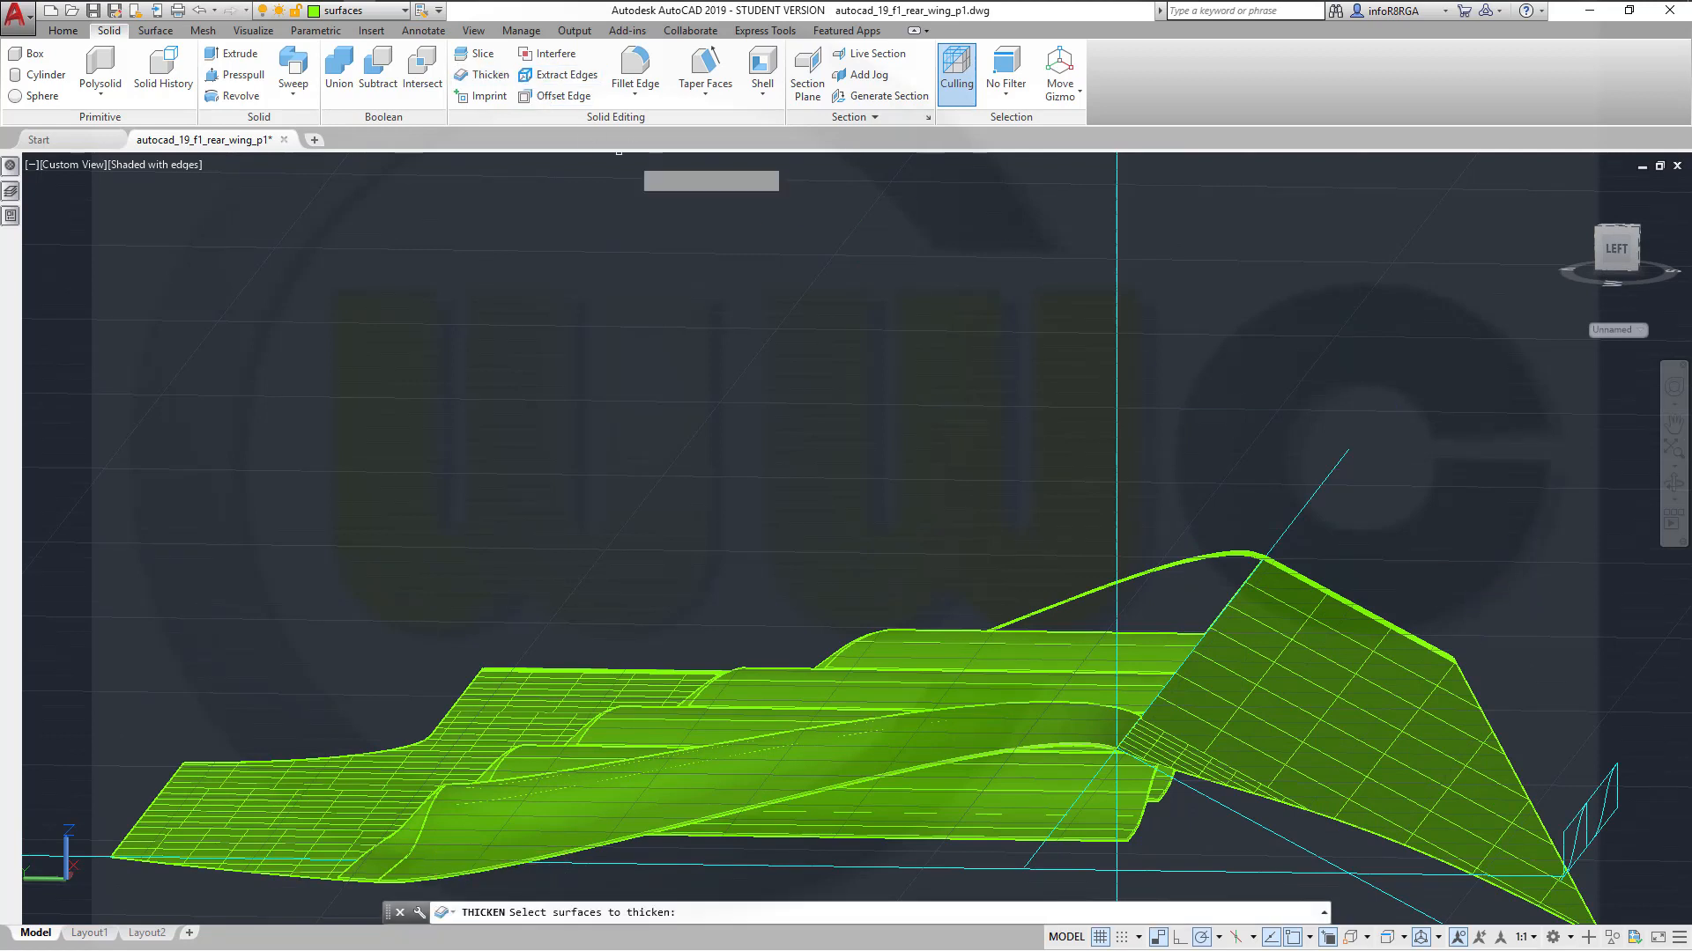
left_click(1159, 748)
left_click(1251, 682)
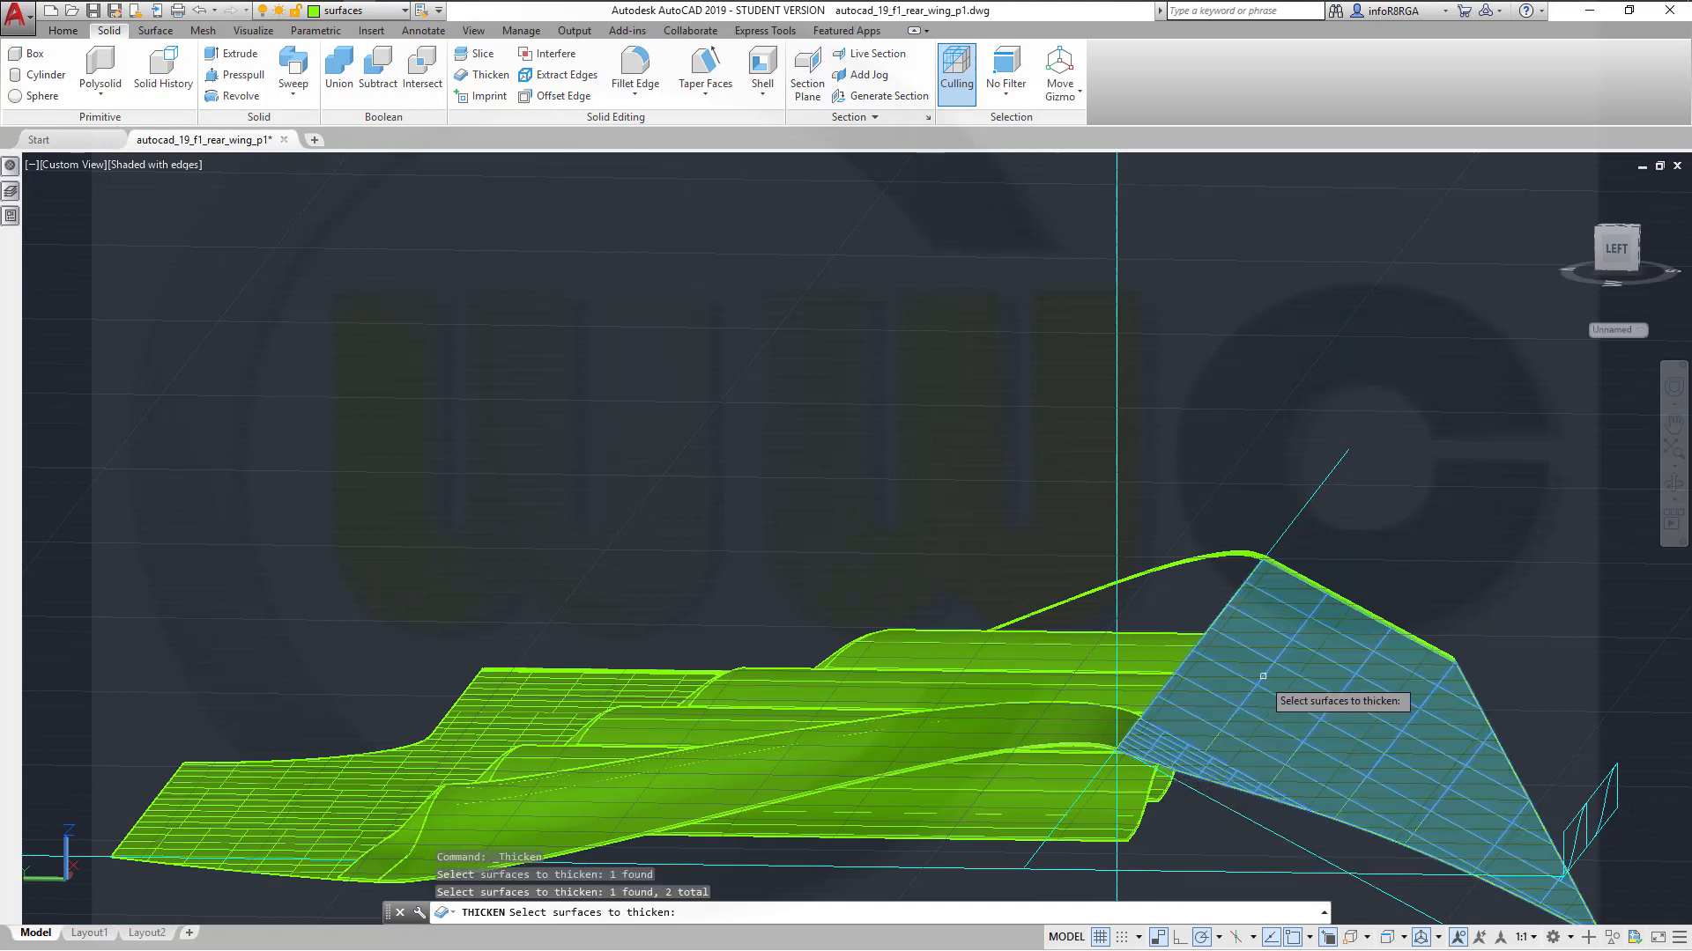
left_click(1360, 601)
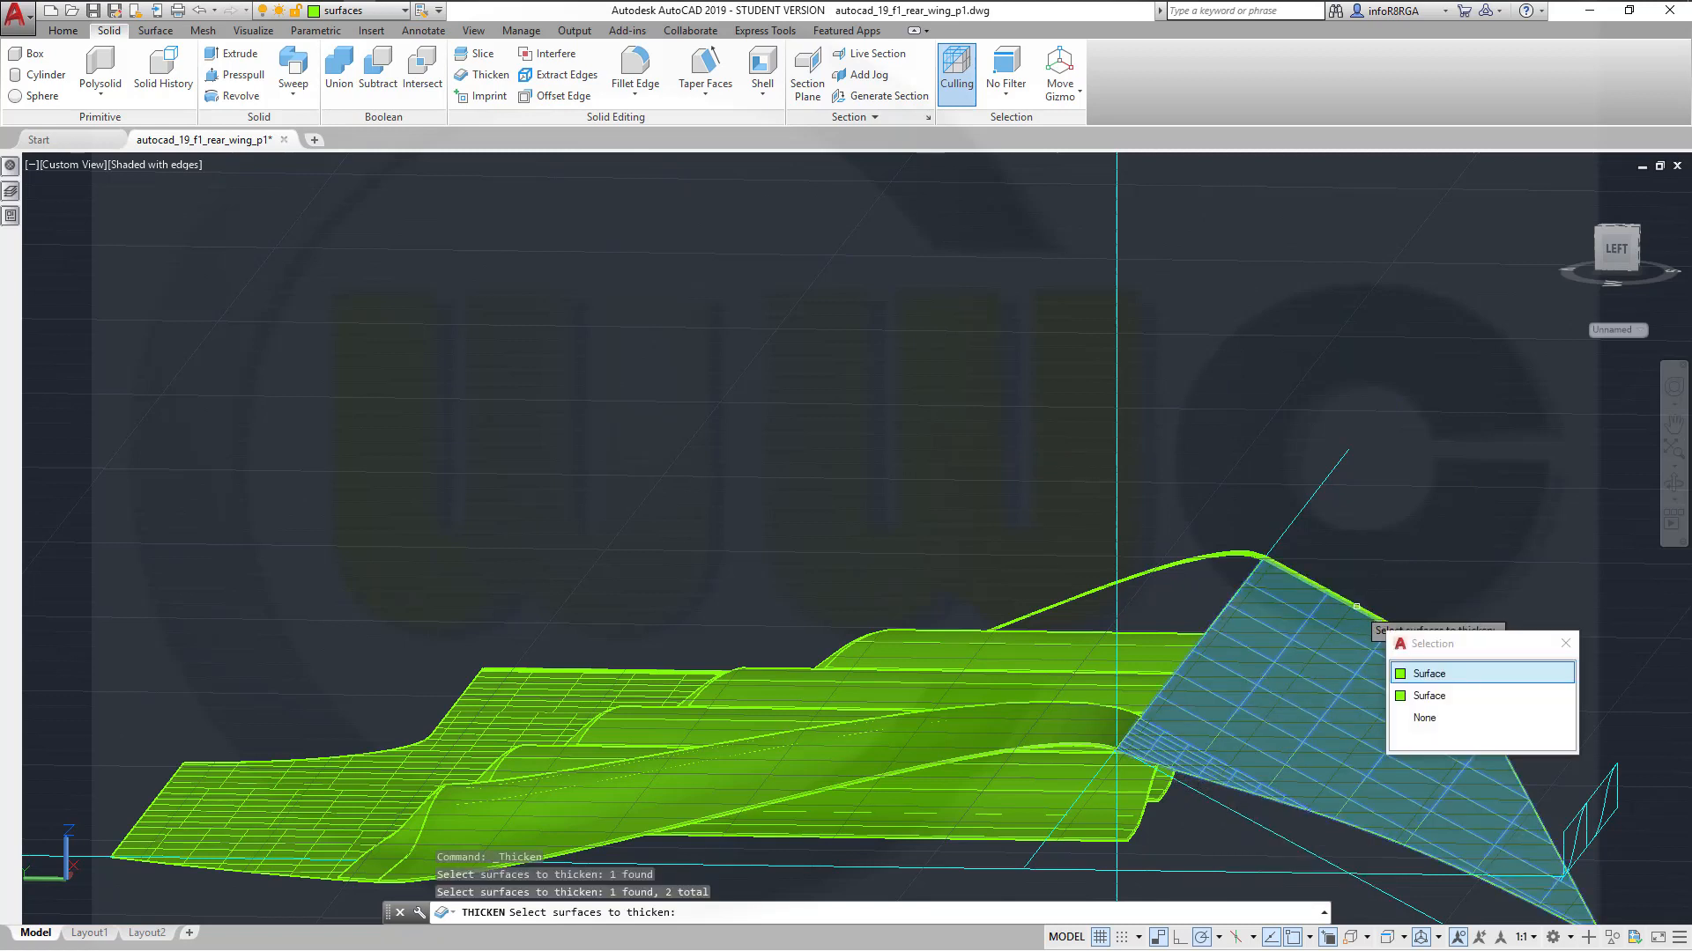
left_click(1418, 682)
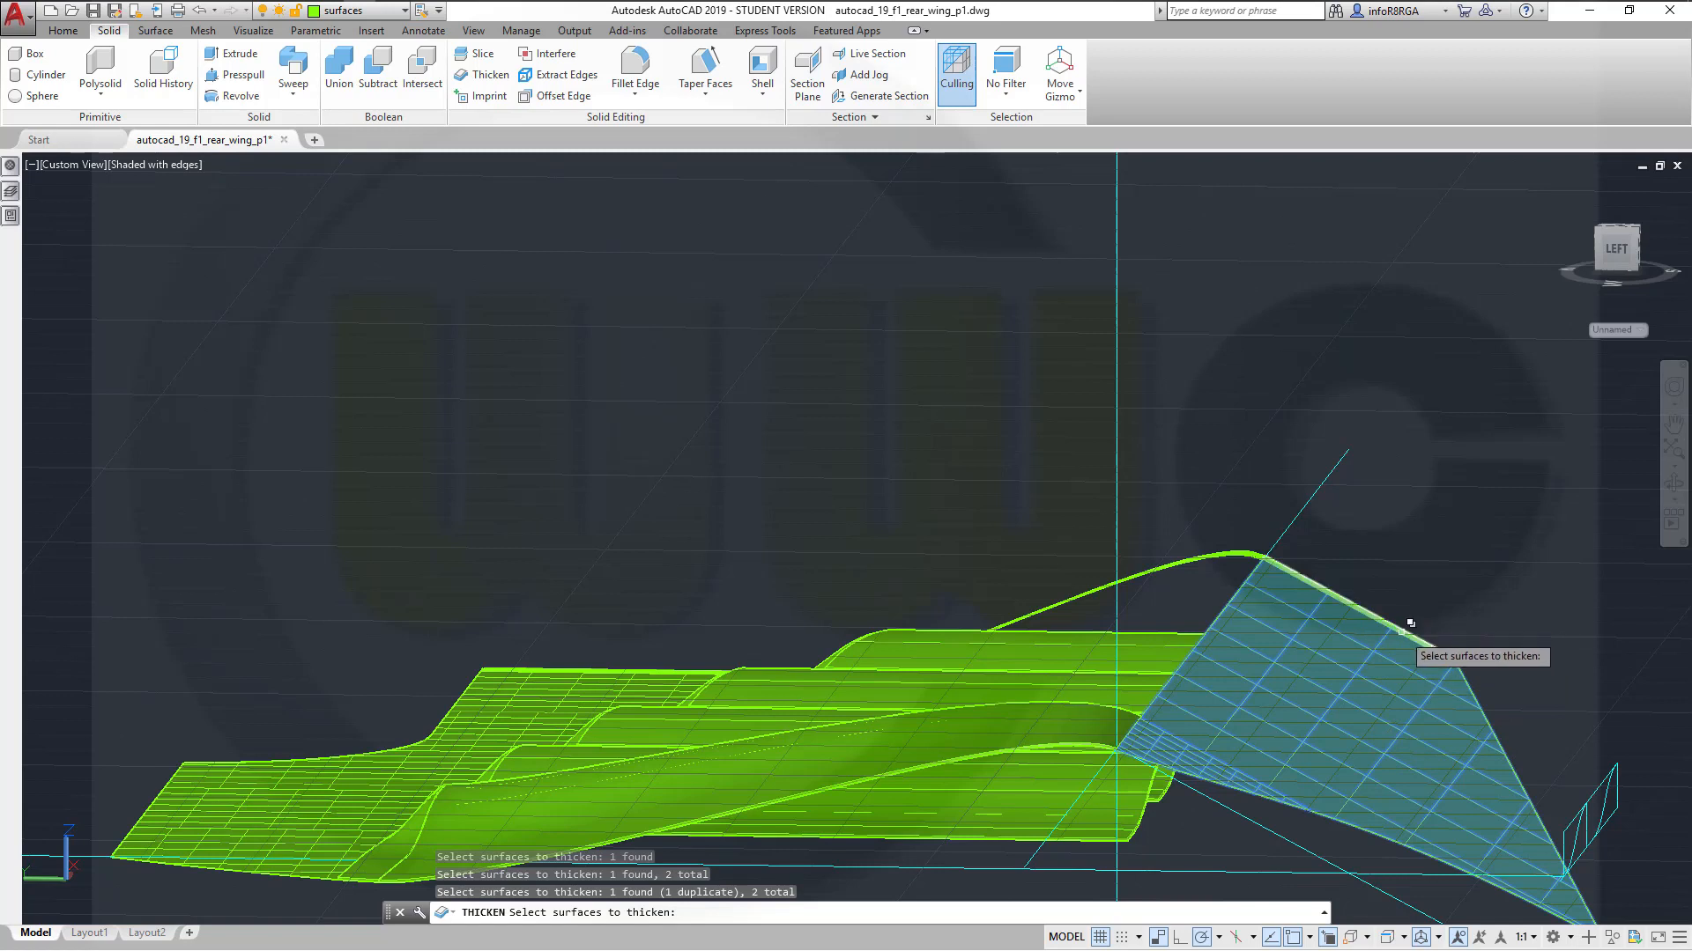
left_click(1404, 629)
left_click(1480, 699)
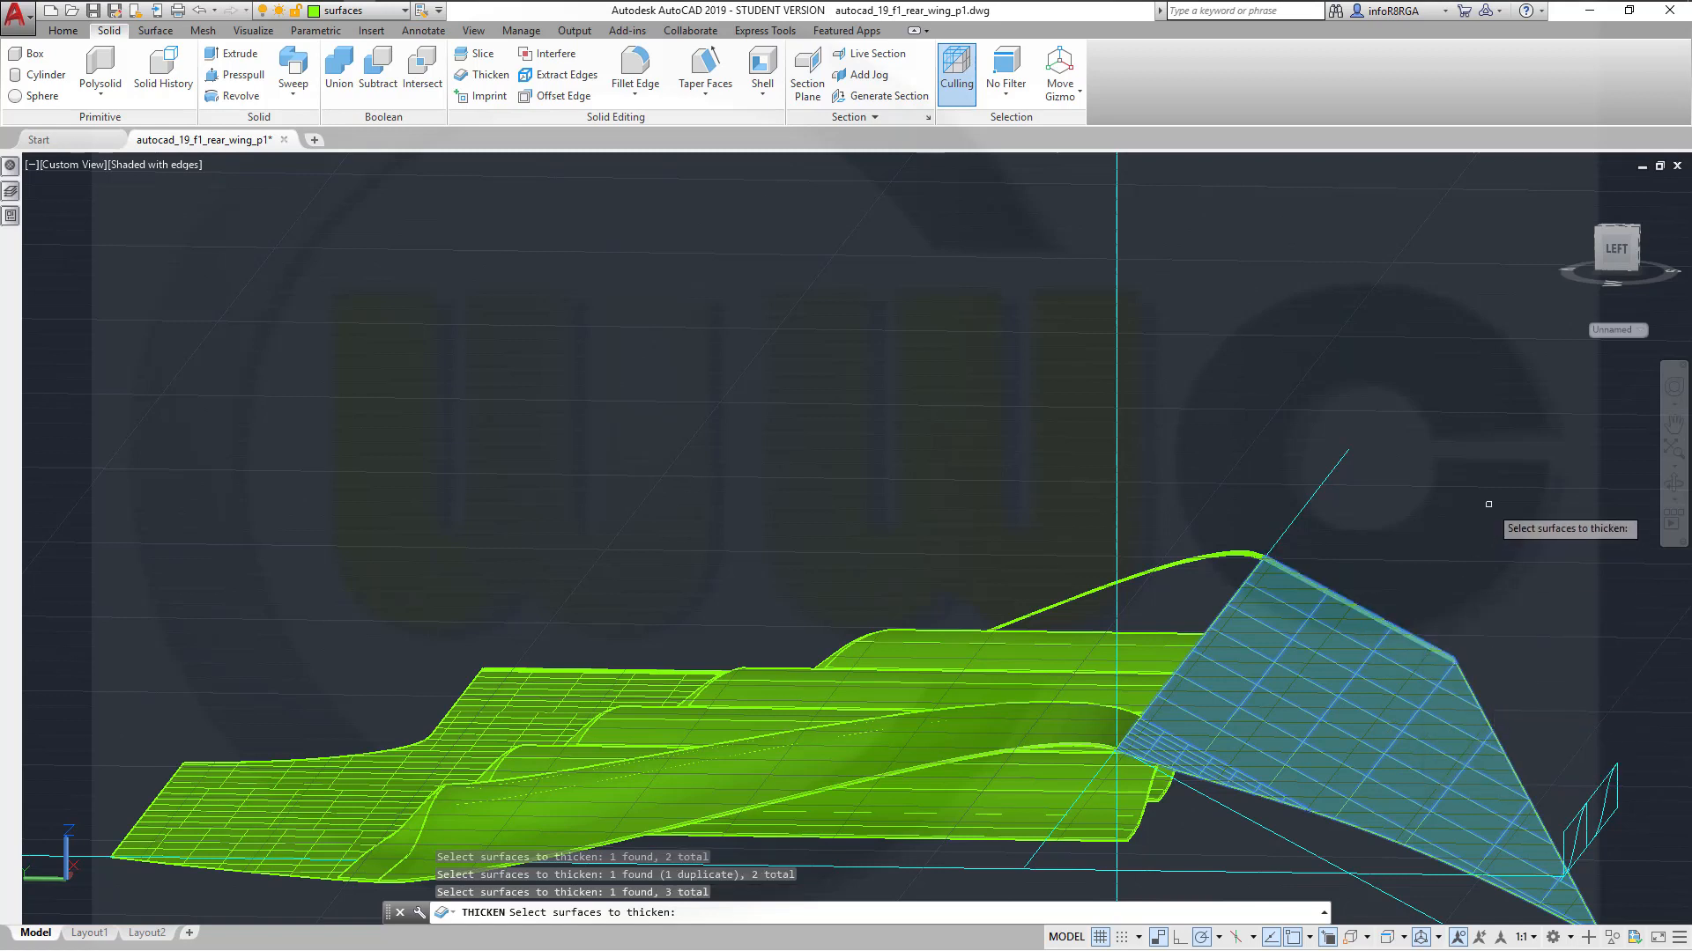
key("Return")
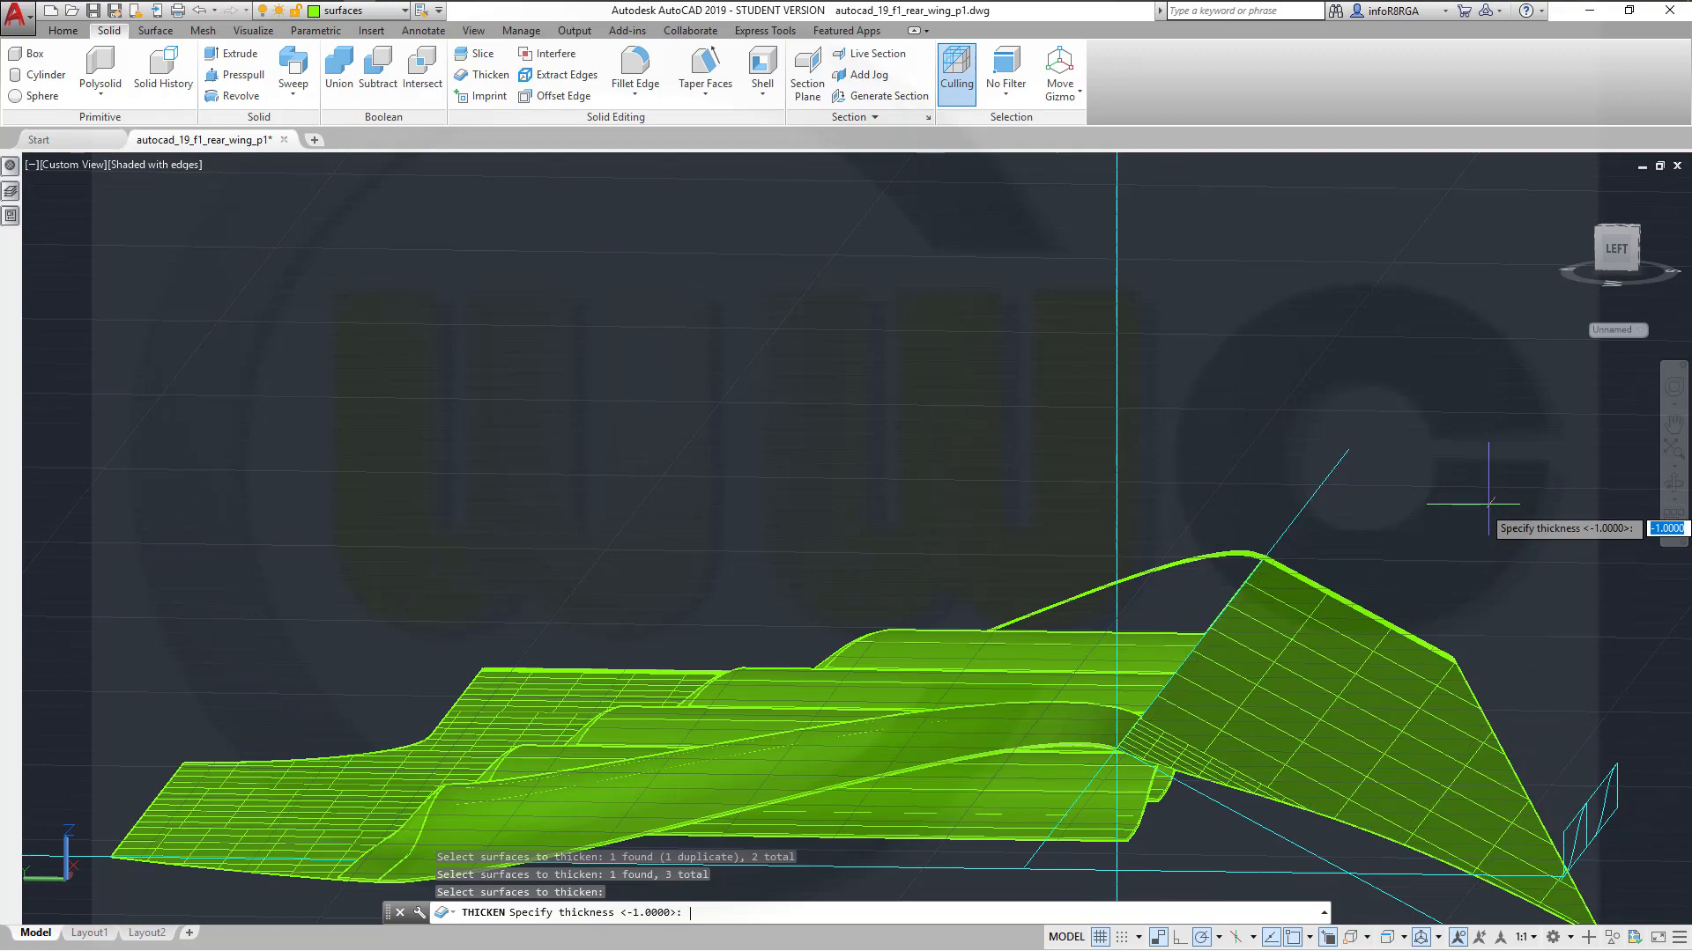
type("1")
key("Return")
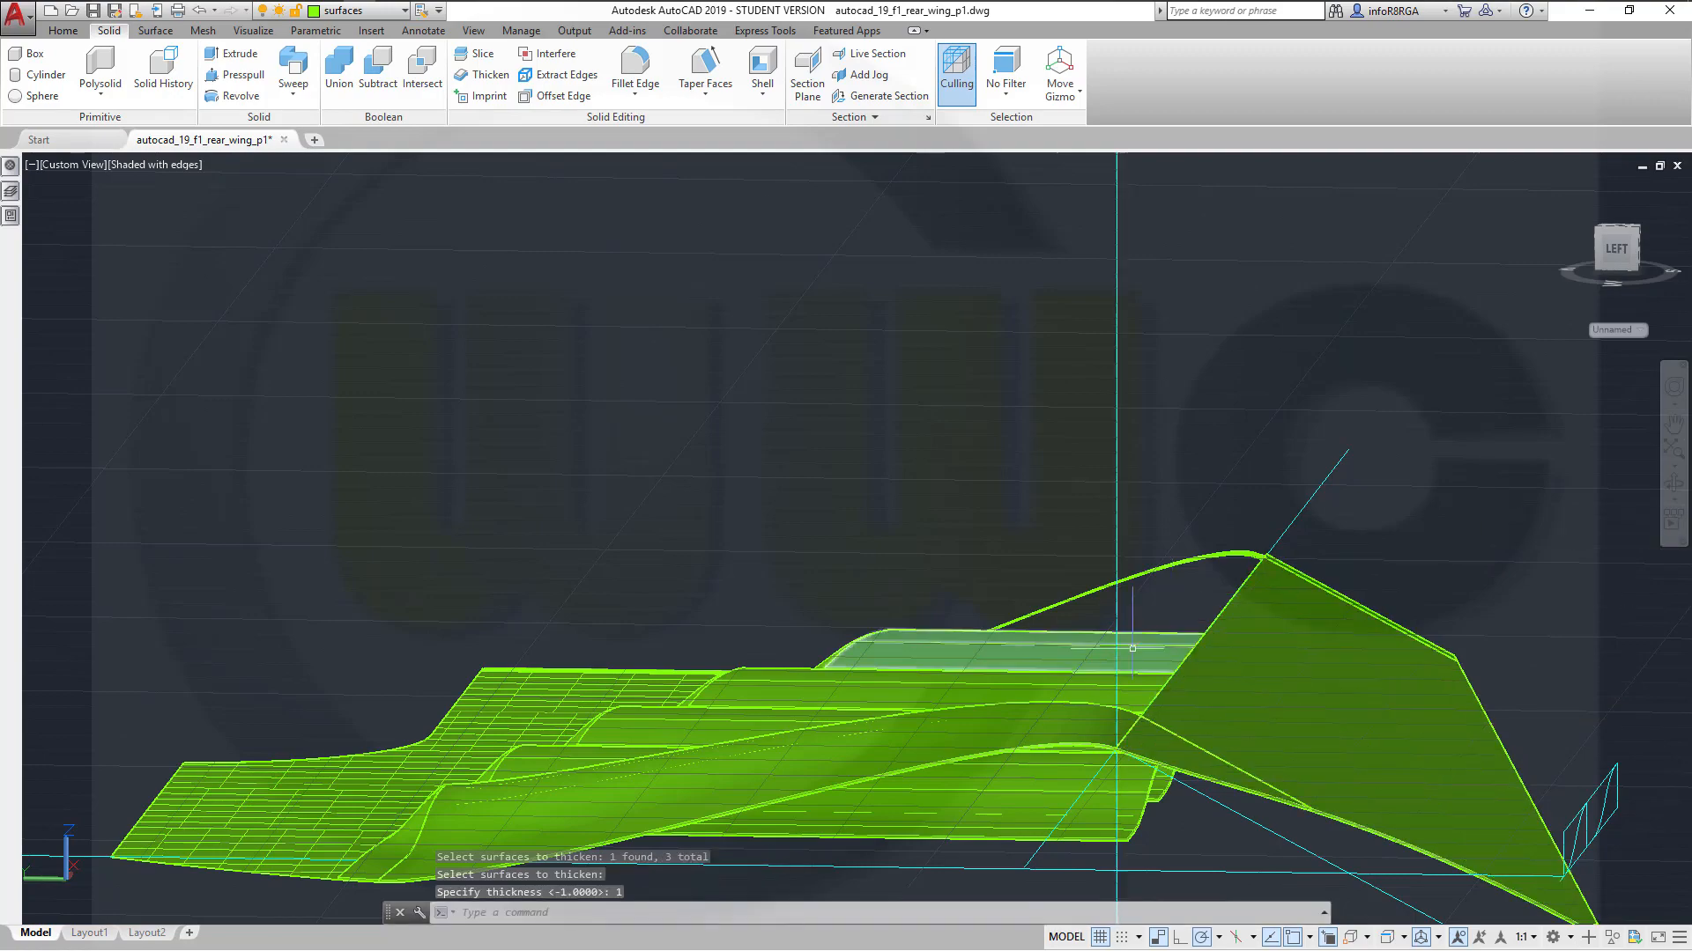
Try to thicken the narrow S-curved edge strip below the wavy solids with a thickness of -1, and undo it
middle_click_drag(1157, 628, 838, 582, "shift")
scroll(838, 581, "up", 5)
middle_click_drag(666, 538, 608, 539, "shift")
left_click(487, 77)
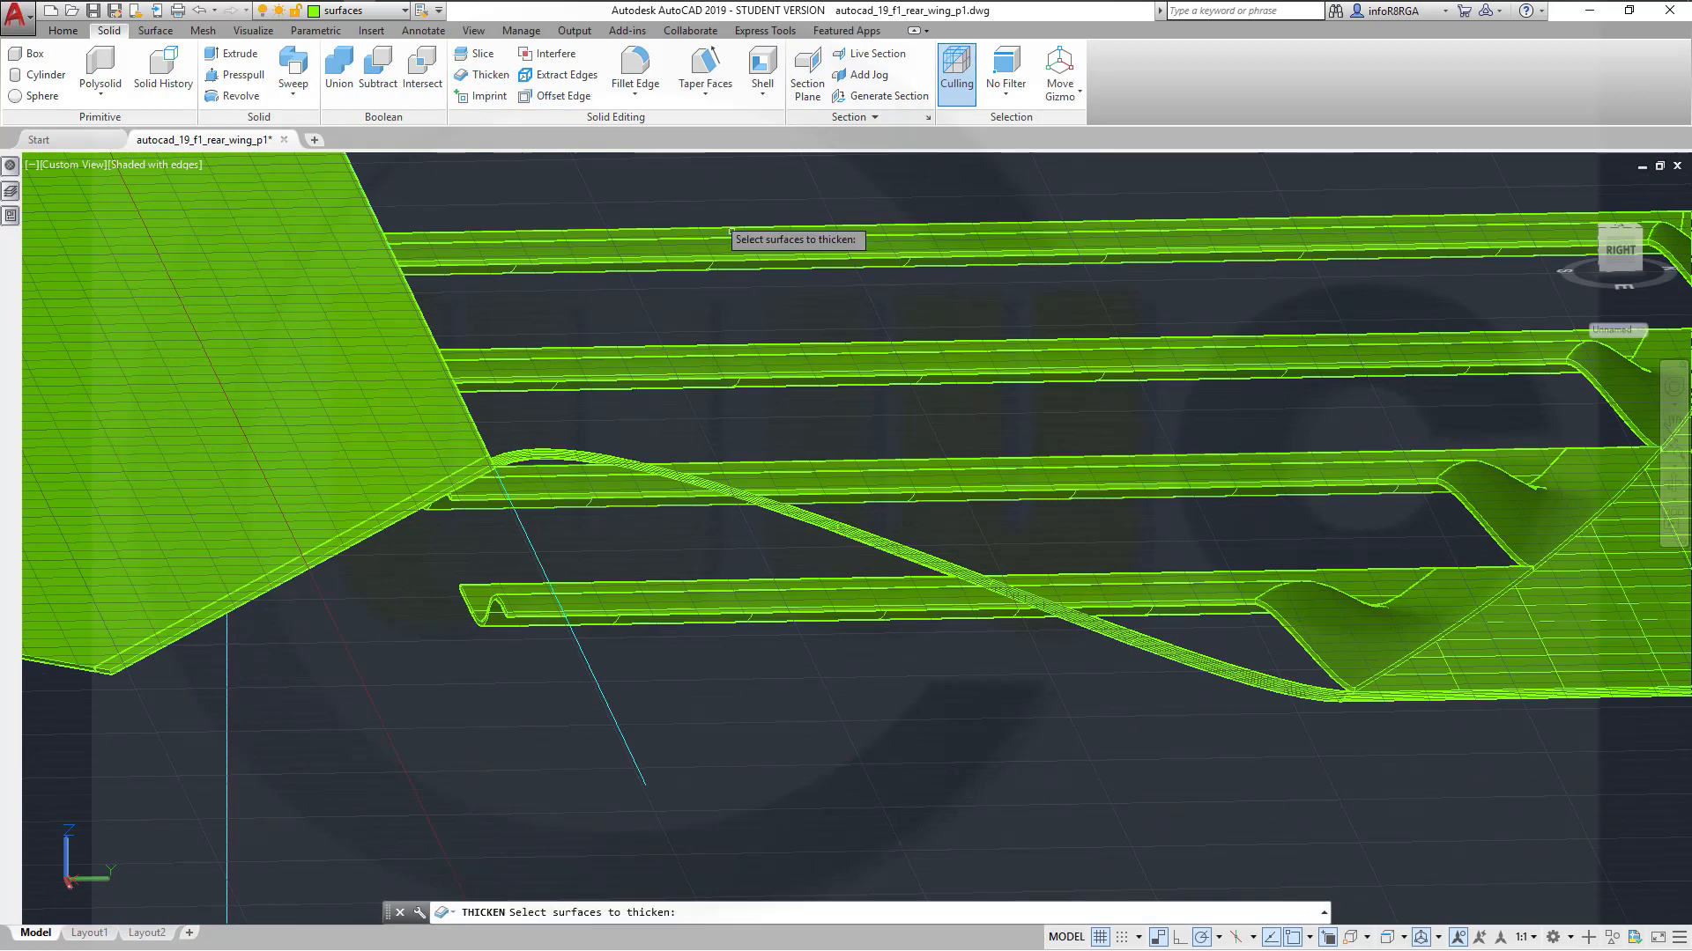
left_click(835, 528)
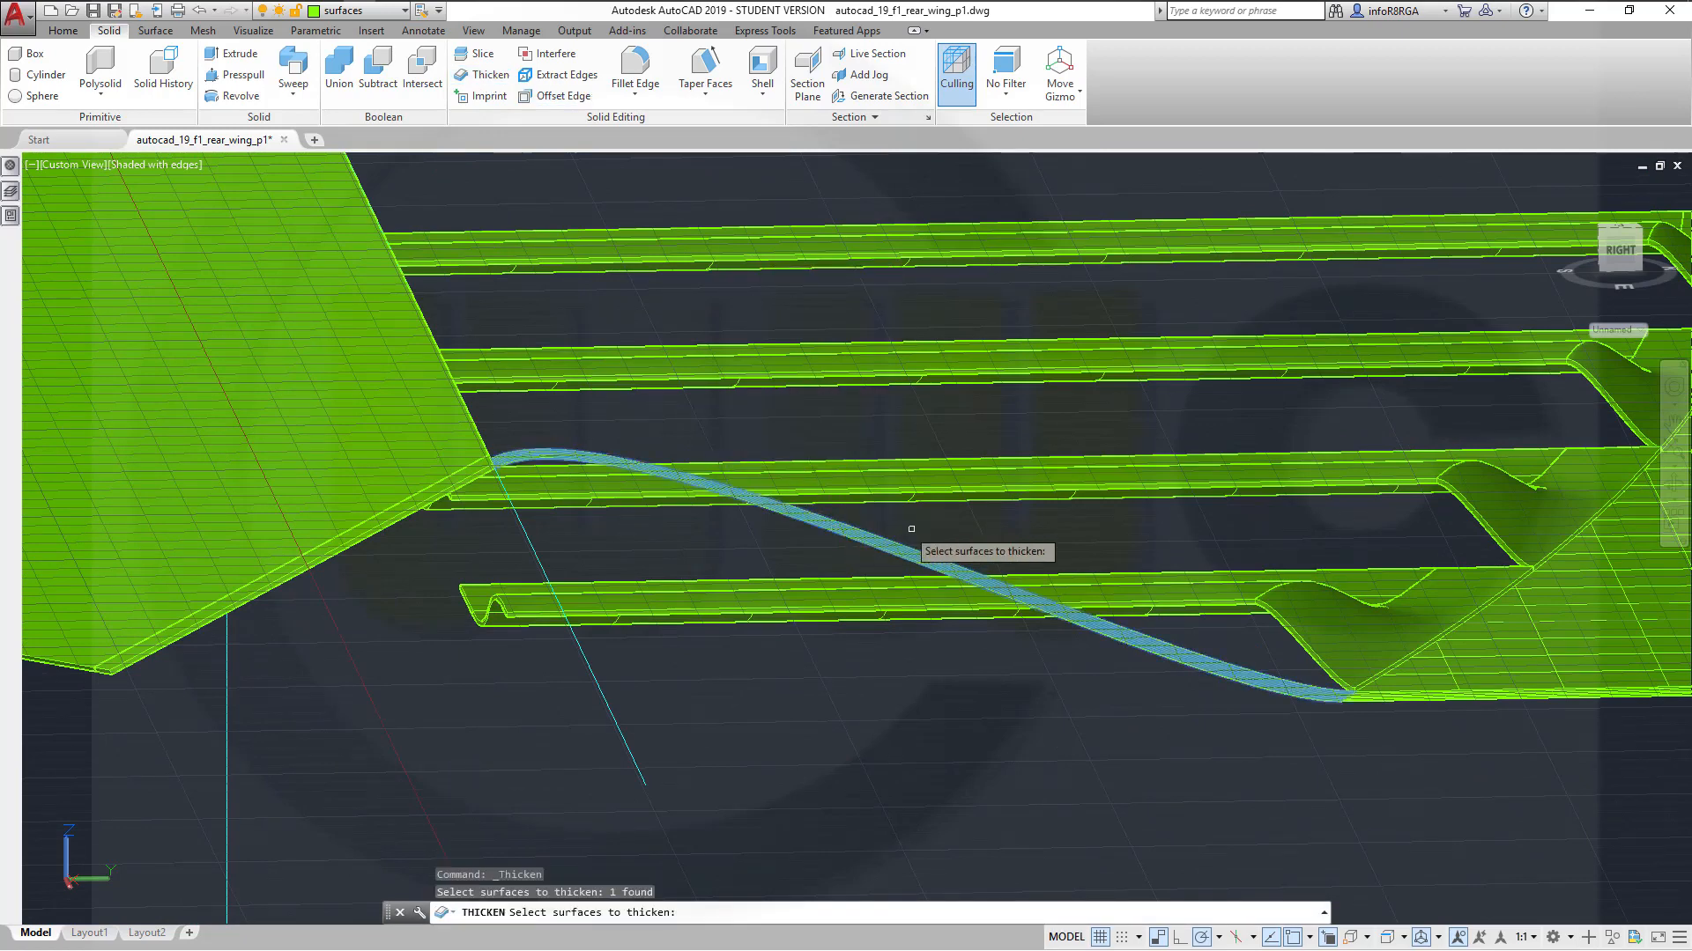
key("Return")
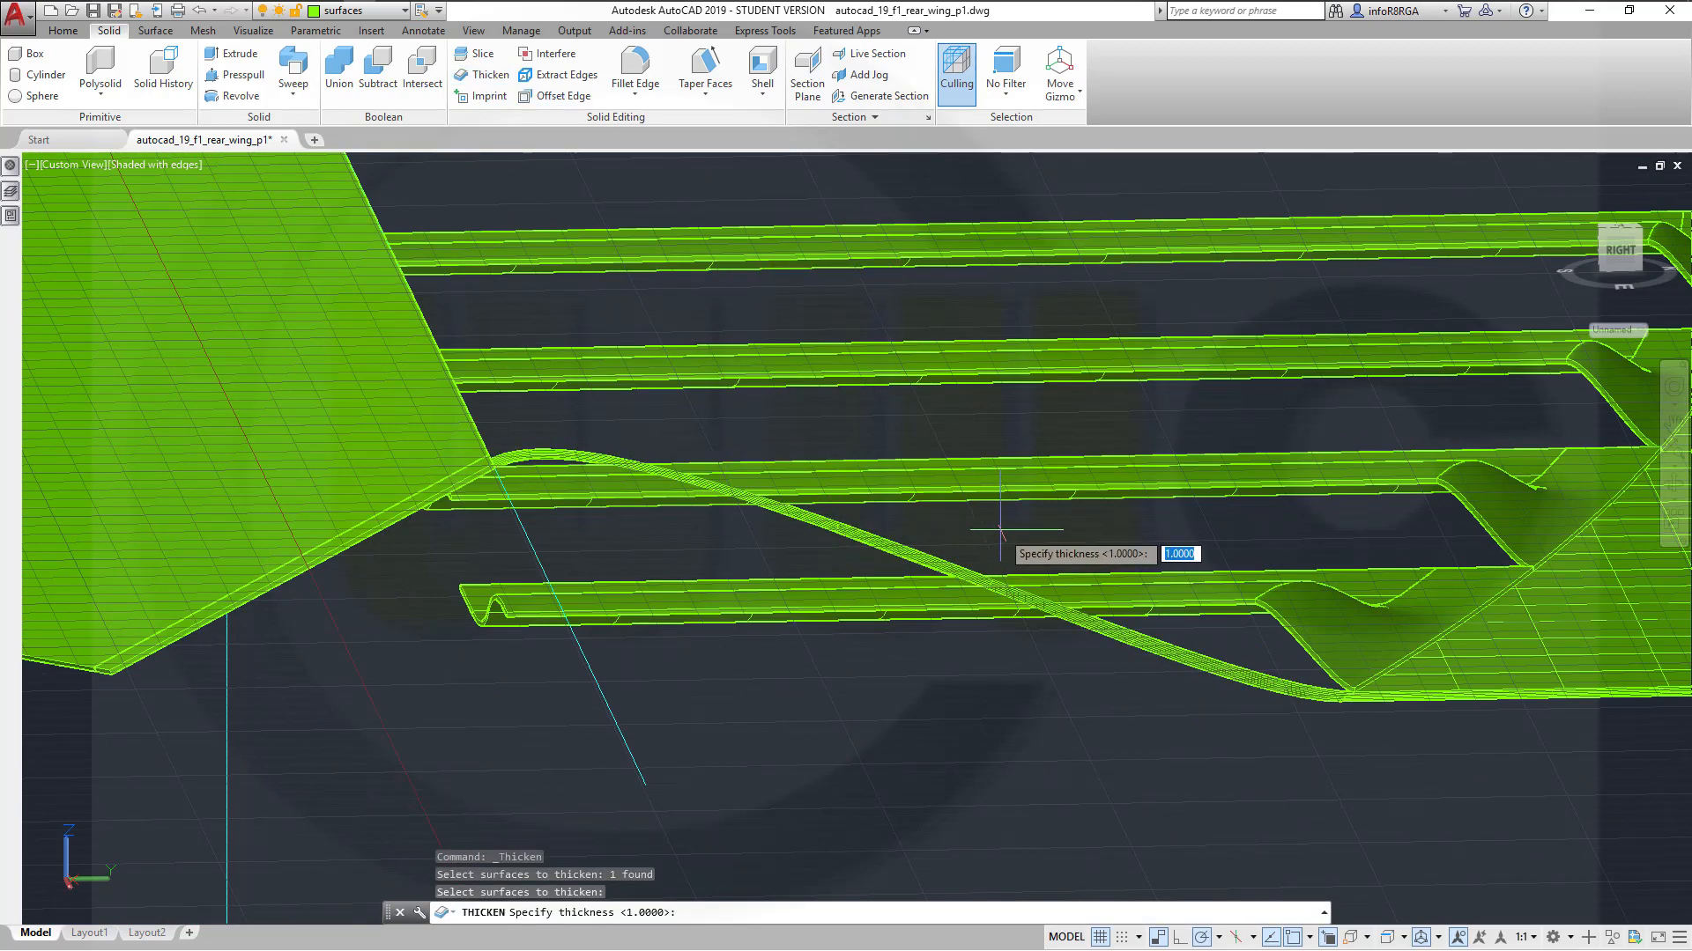
key("Return")
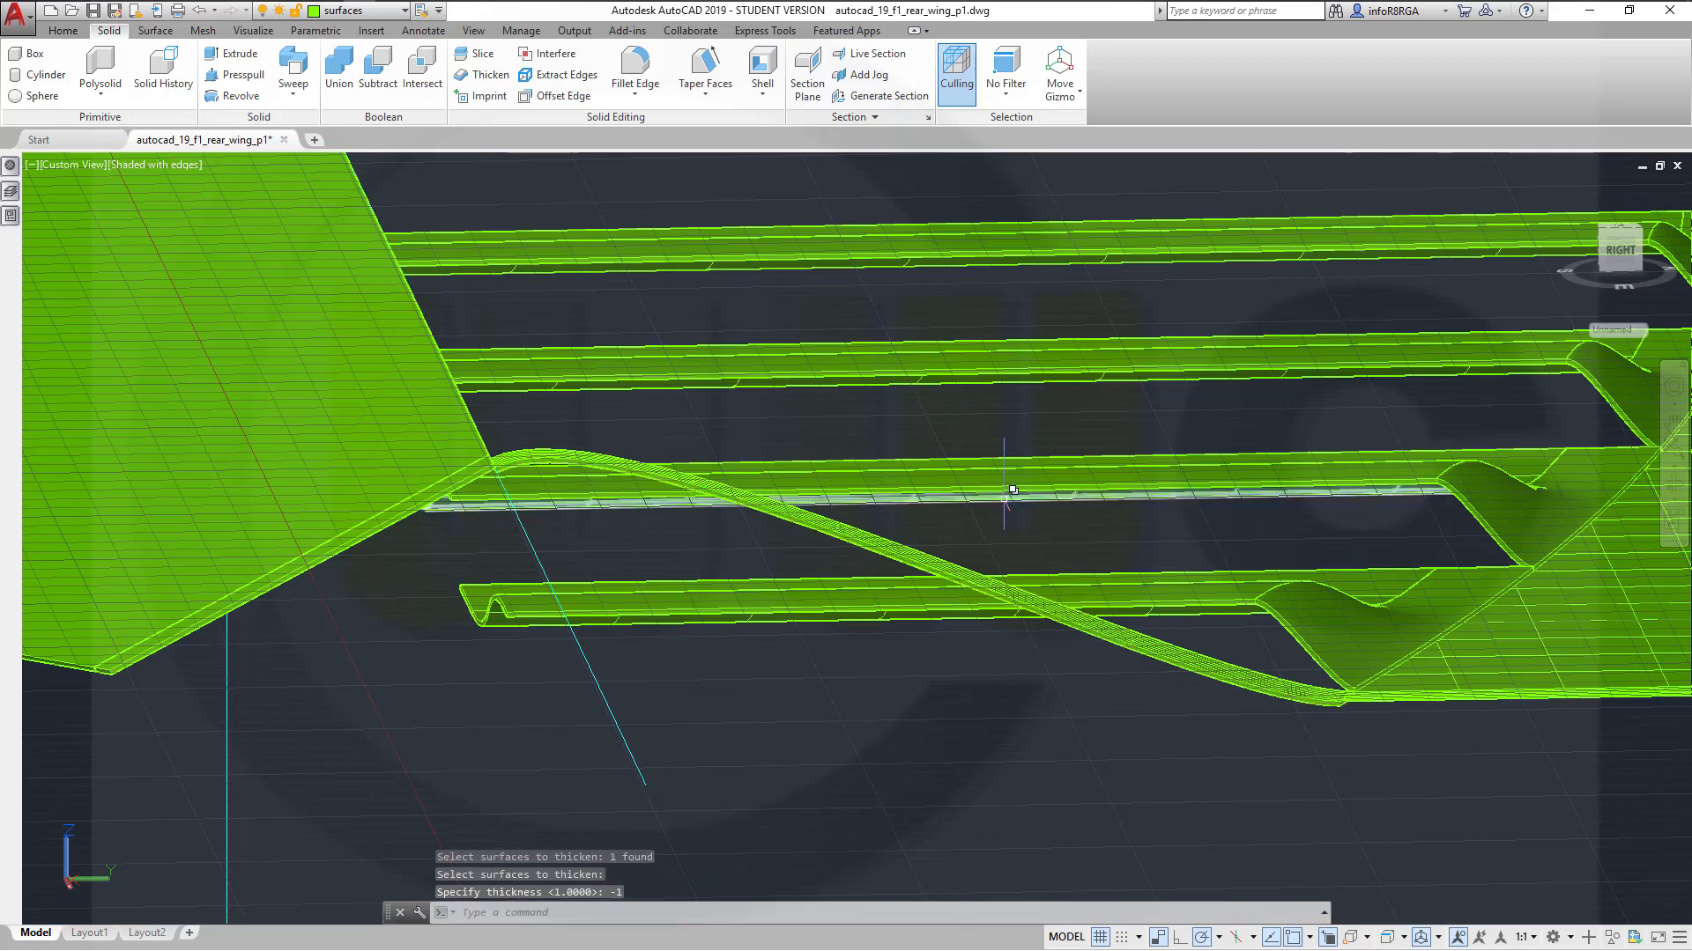
key("ctrl+z")
Thicken the narrow S-curved edge strip between the sloping section and the flat surface with a thickness of 1
left_click(478, 81)
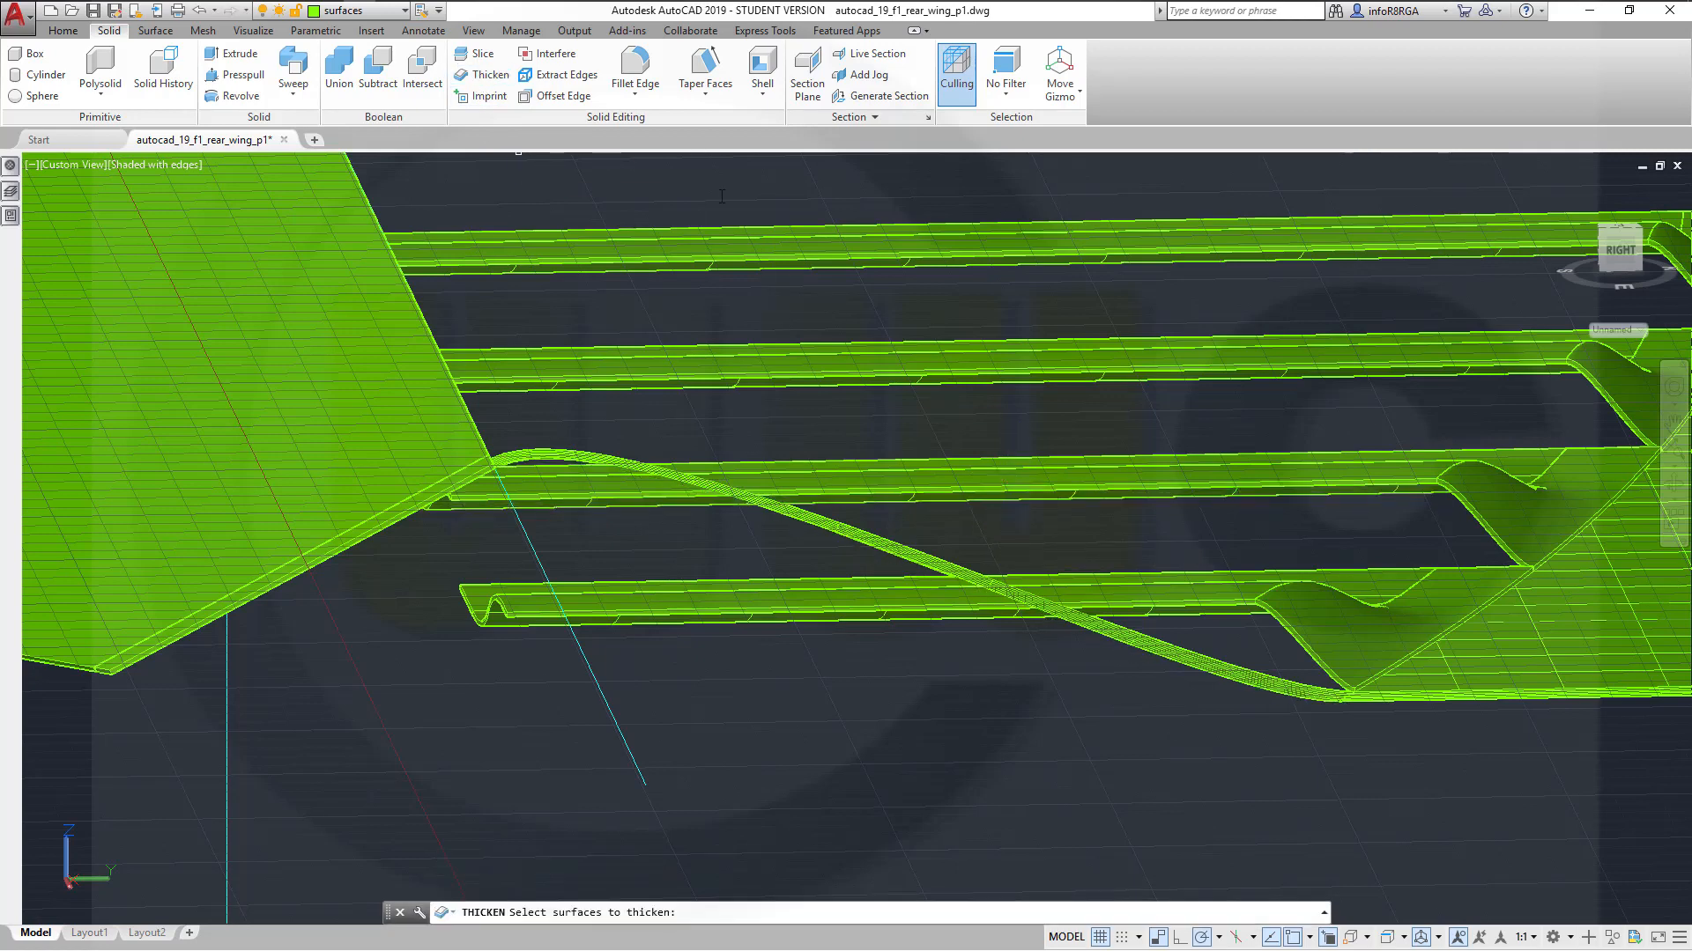
left_click(884, 547)
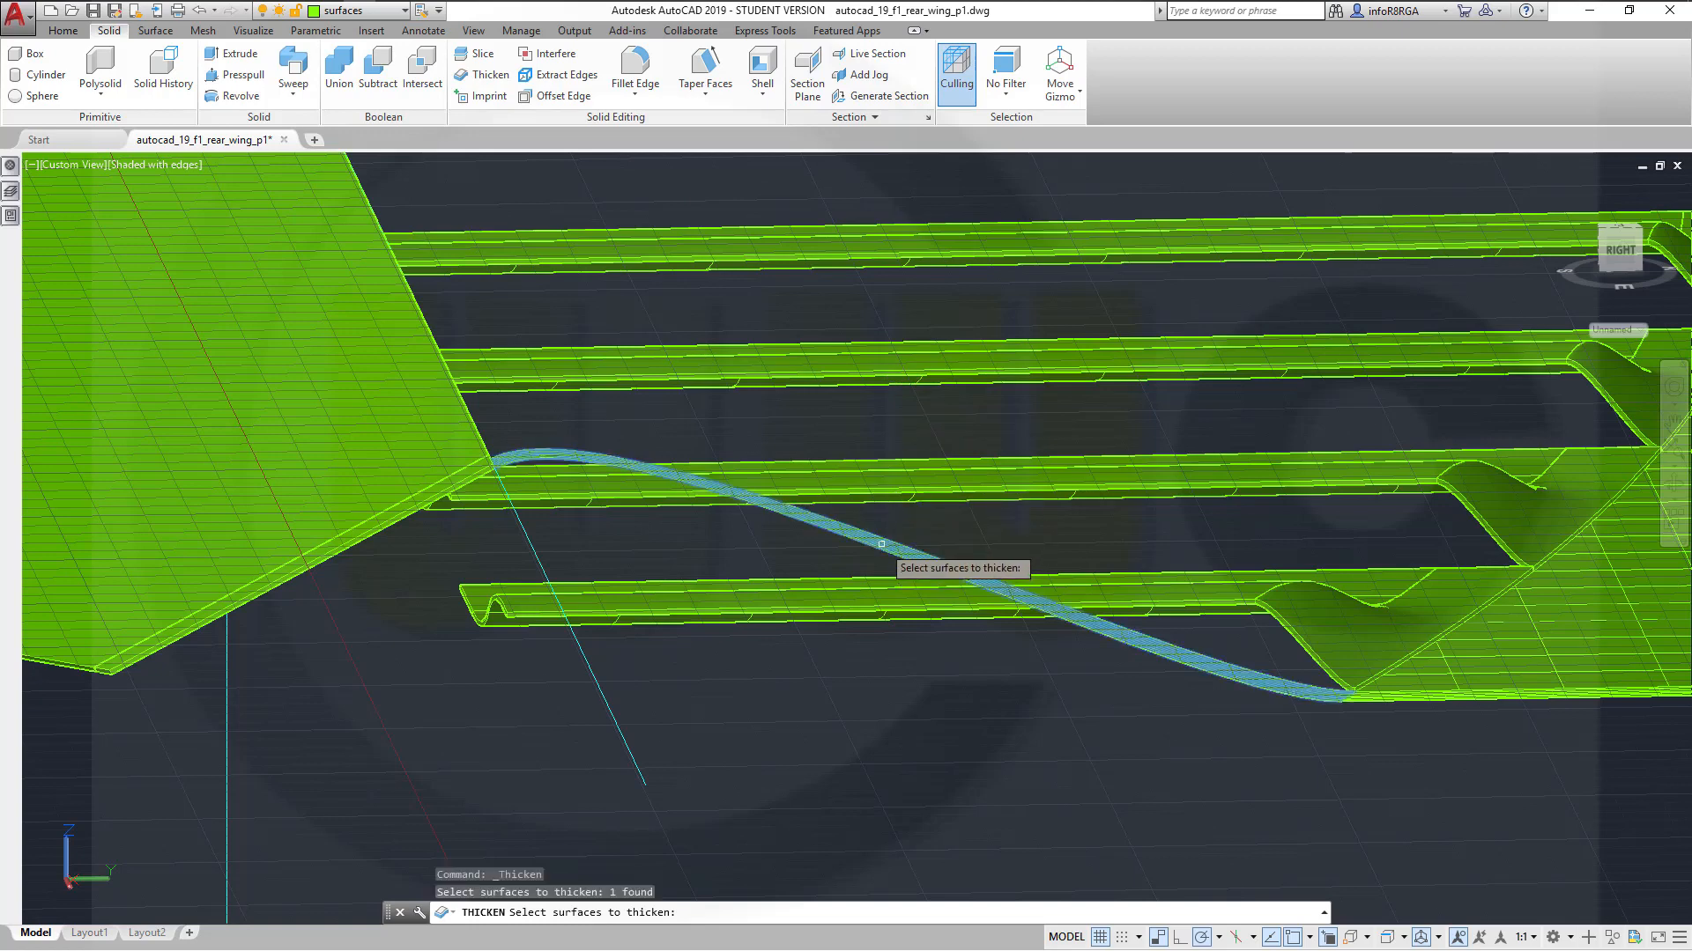
key("Return")
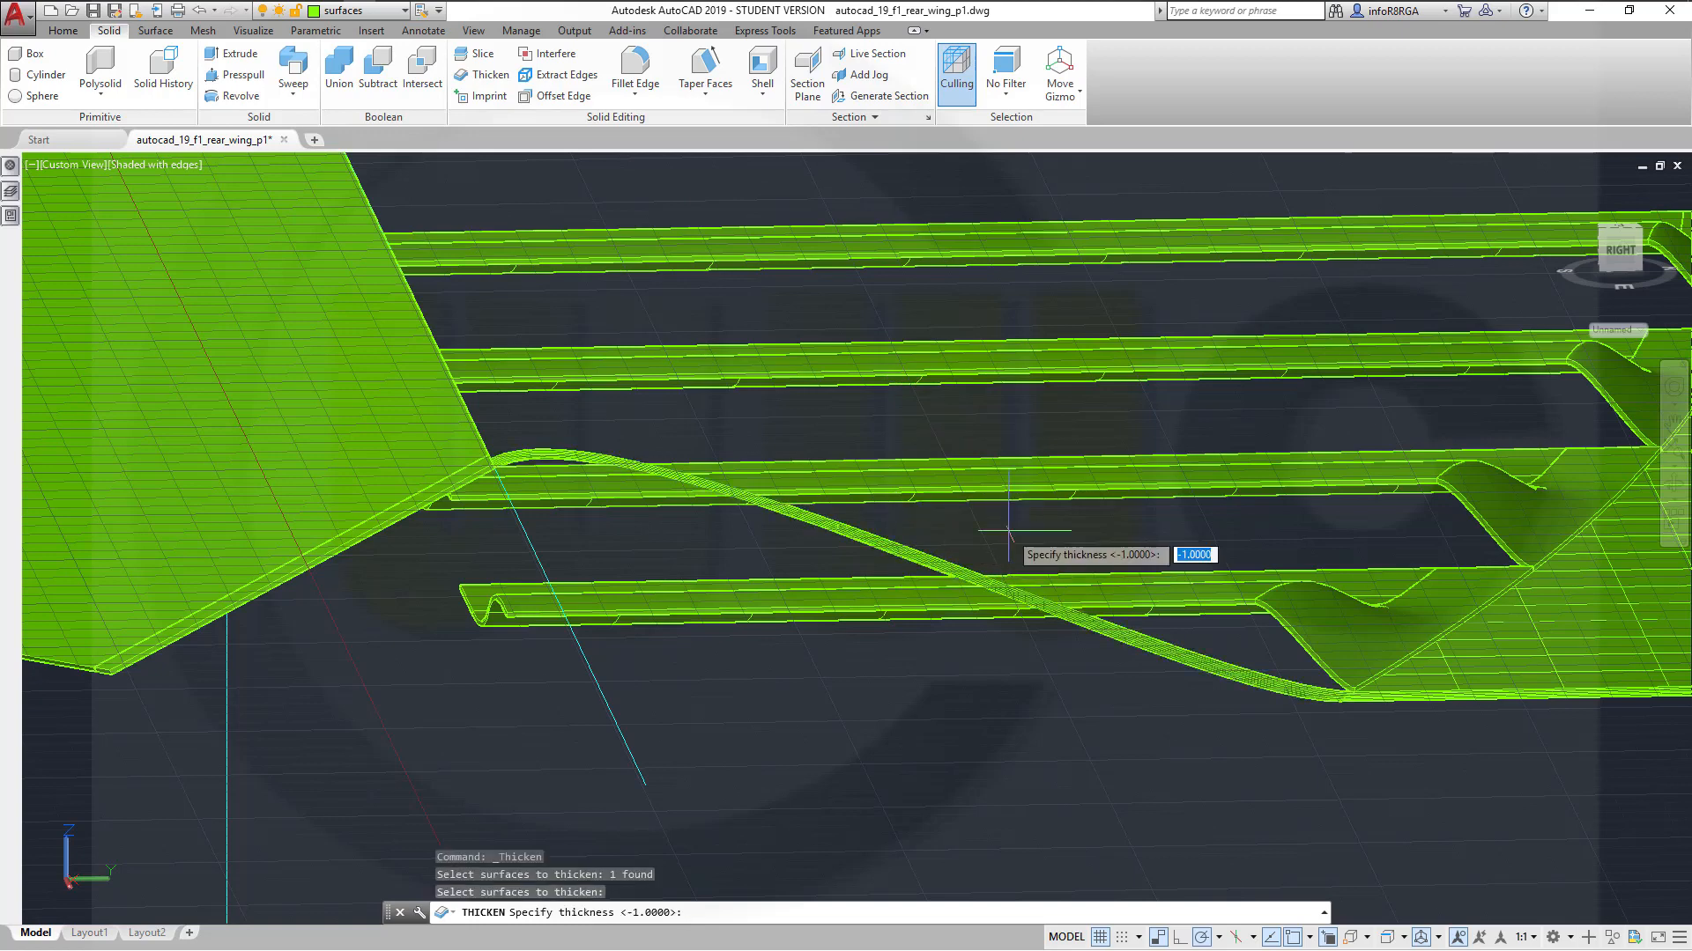
type("1")
key("Return")
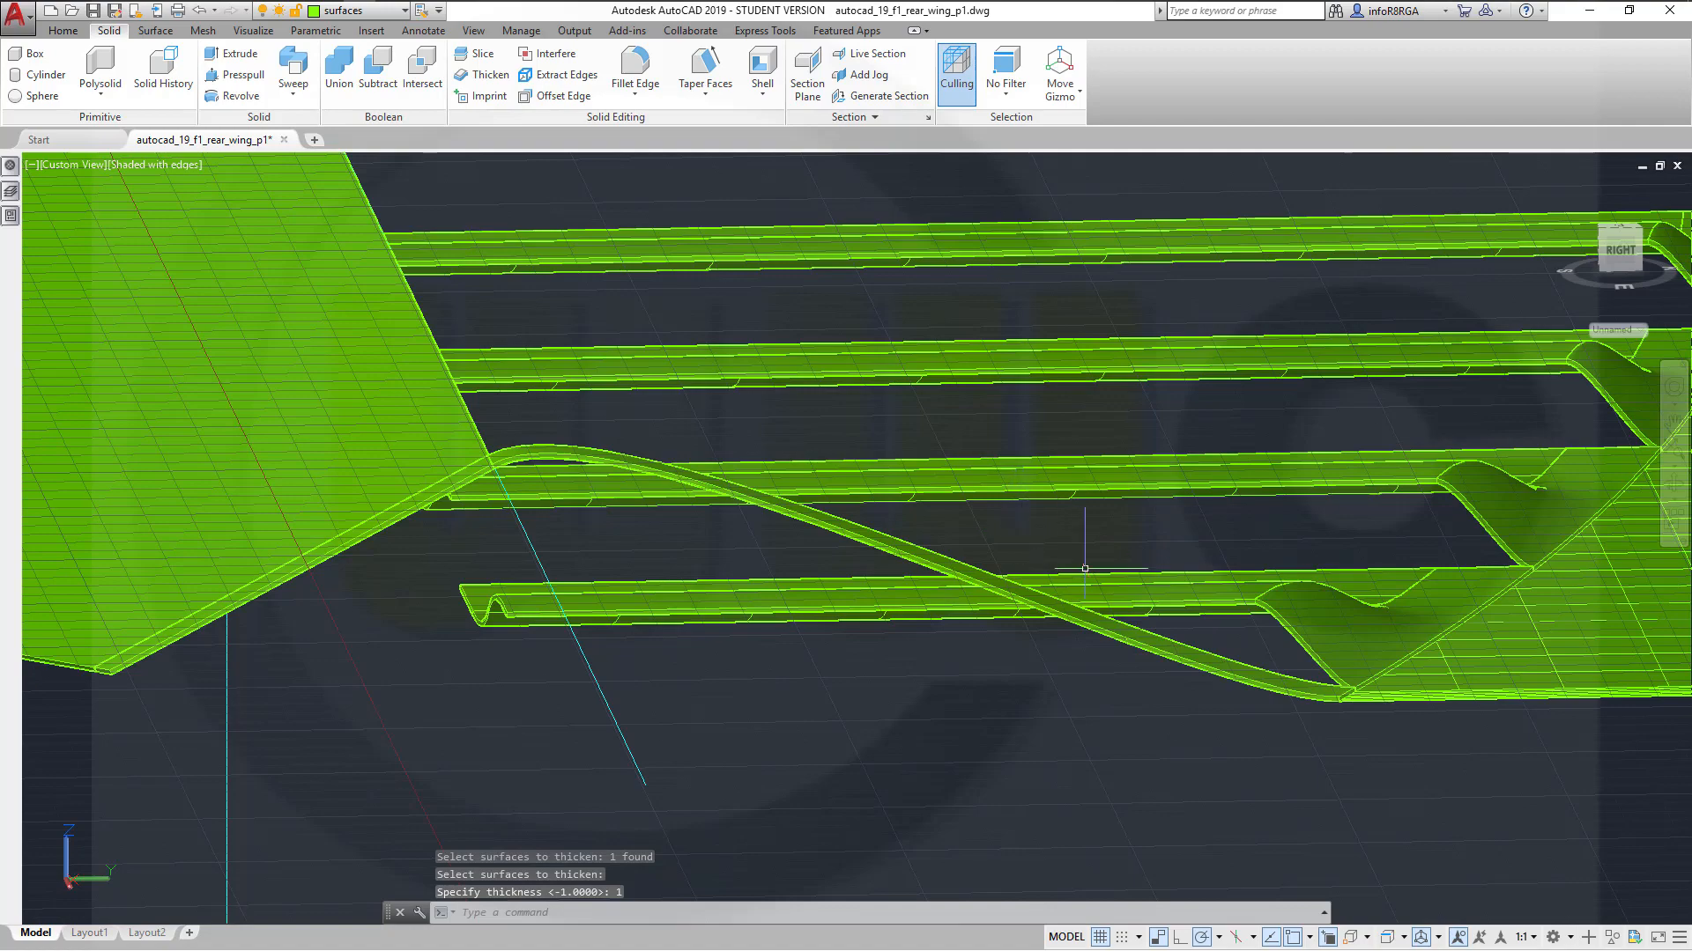
middle_click_drag(1272, 738, 643, 764)
scroll(1102, 691, "up", 3)
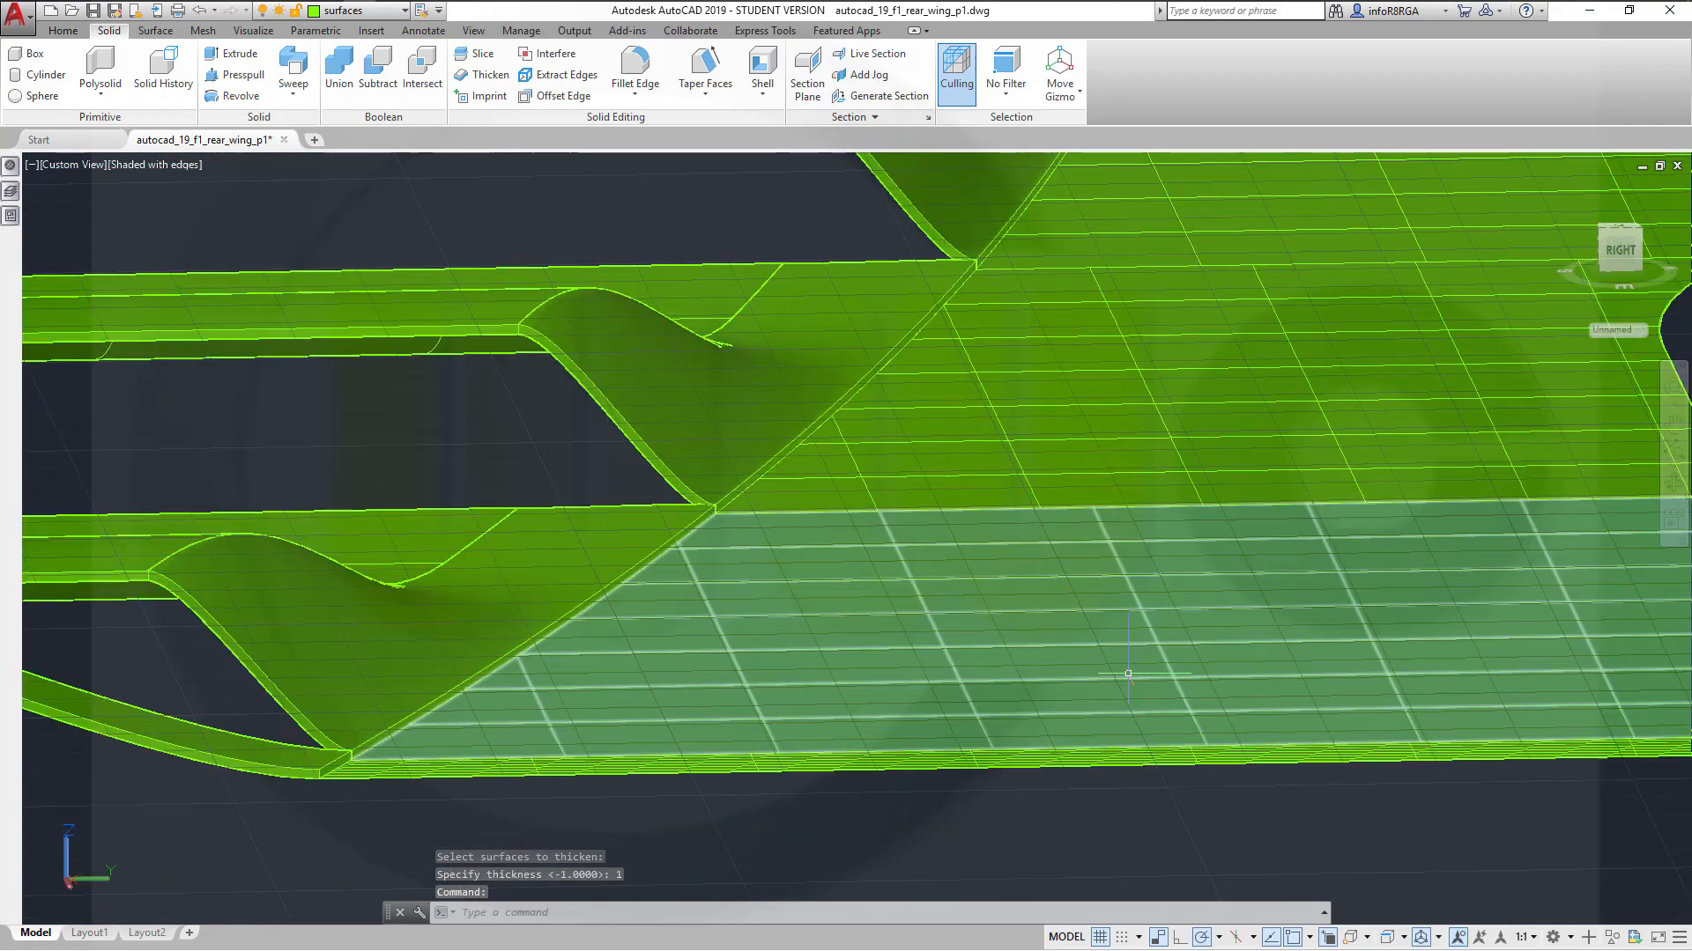
Thicken the five adjoining panels of the flat surface beside the wavy solids with a thickness of -1
scroll(1138, 675, "down", 6)
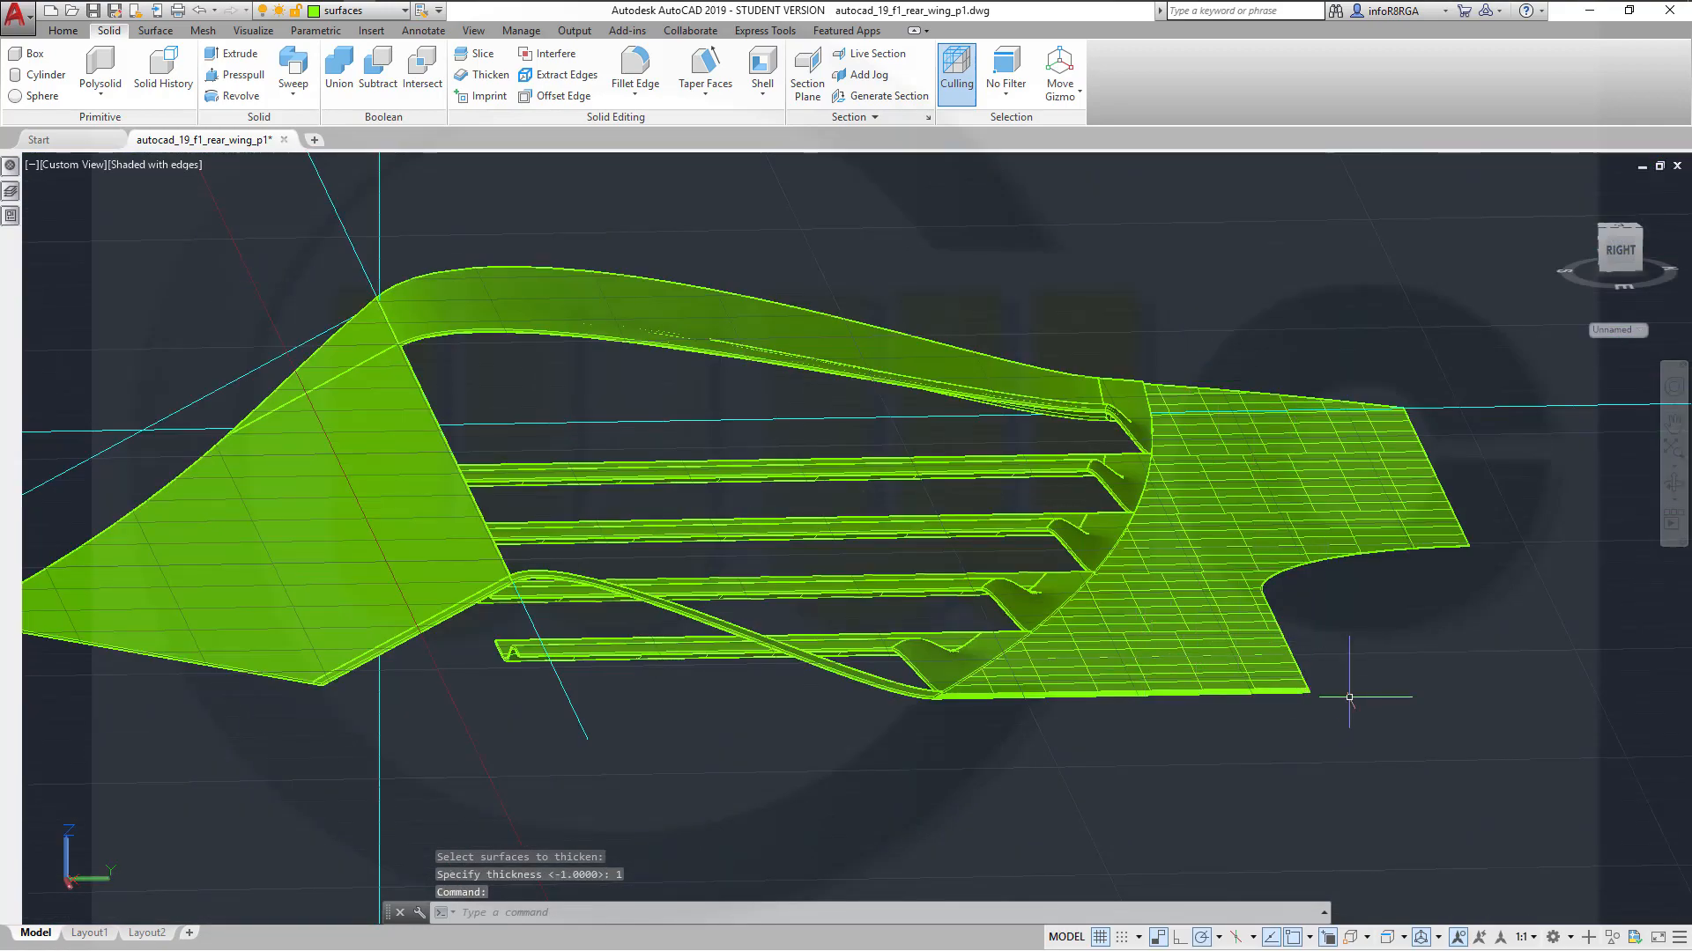
key("Return")
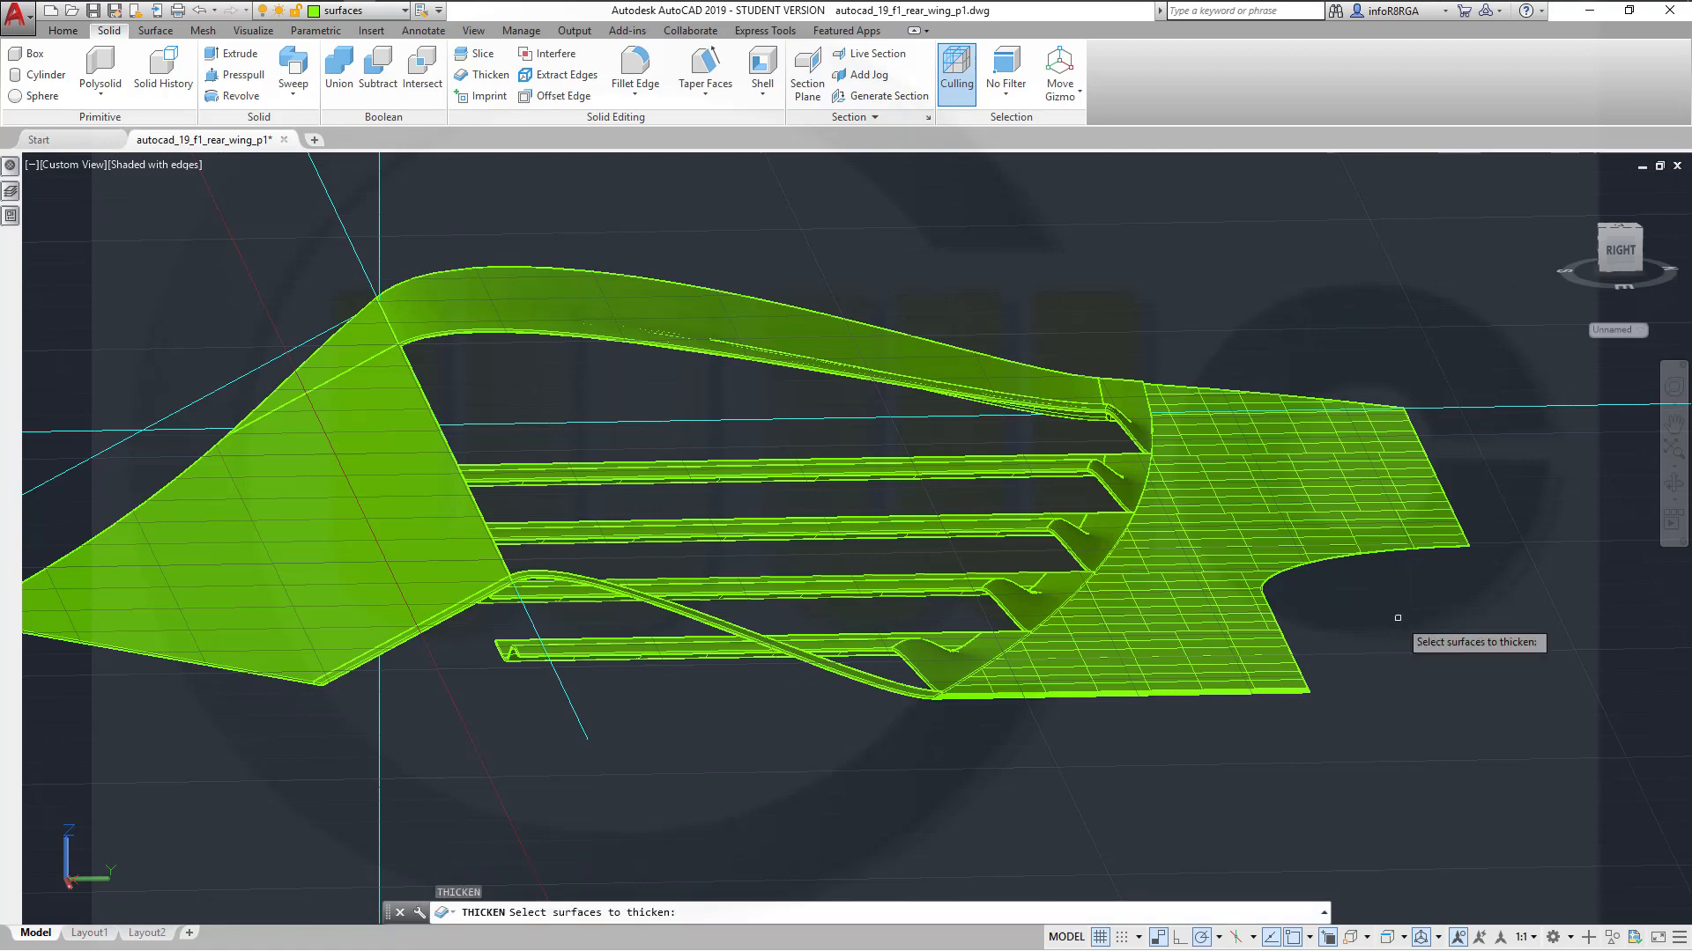
left_click(1187, 667)
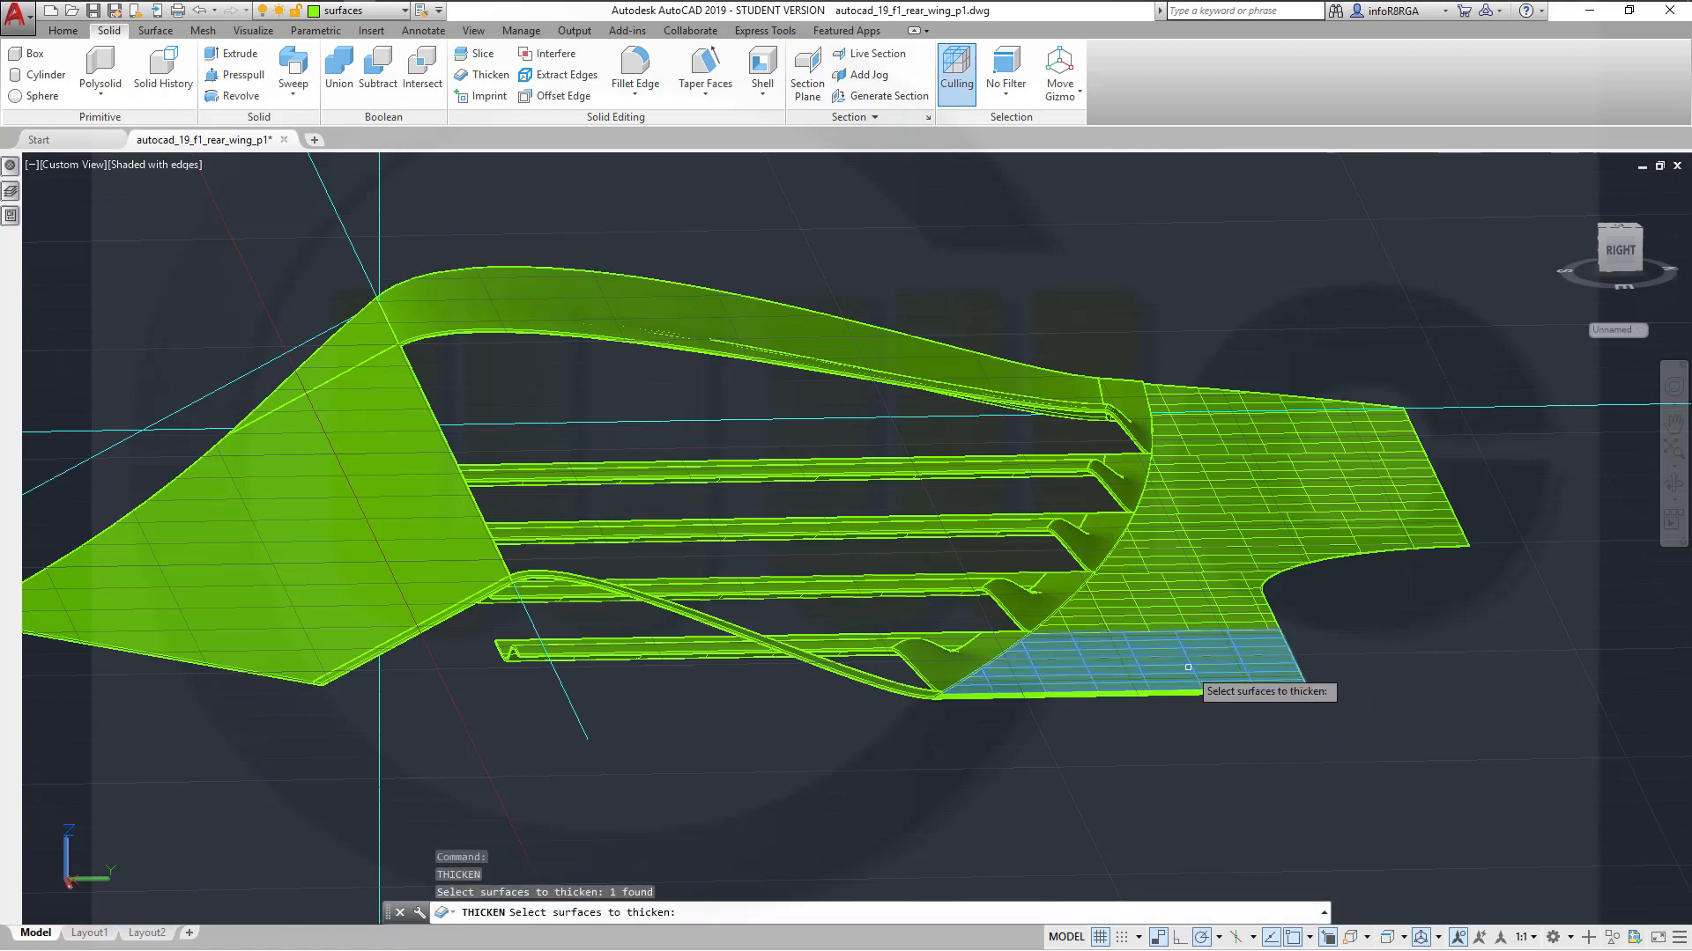
left_click(1214, 599)
left_click(1258, 557)
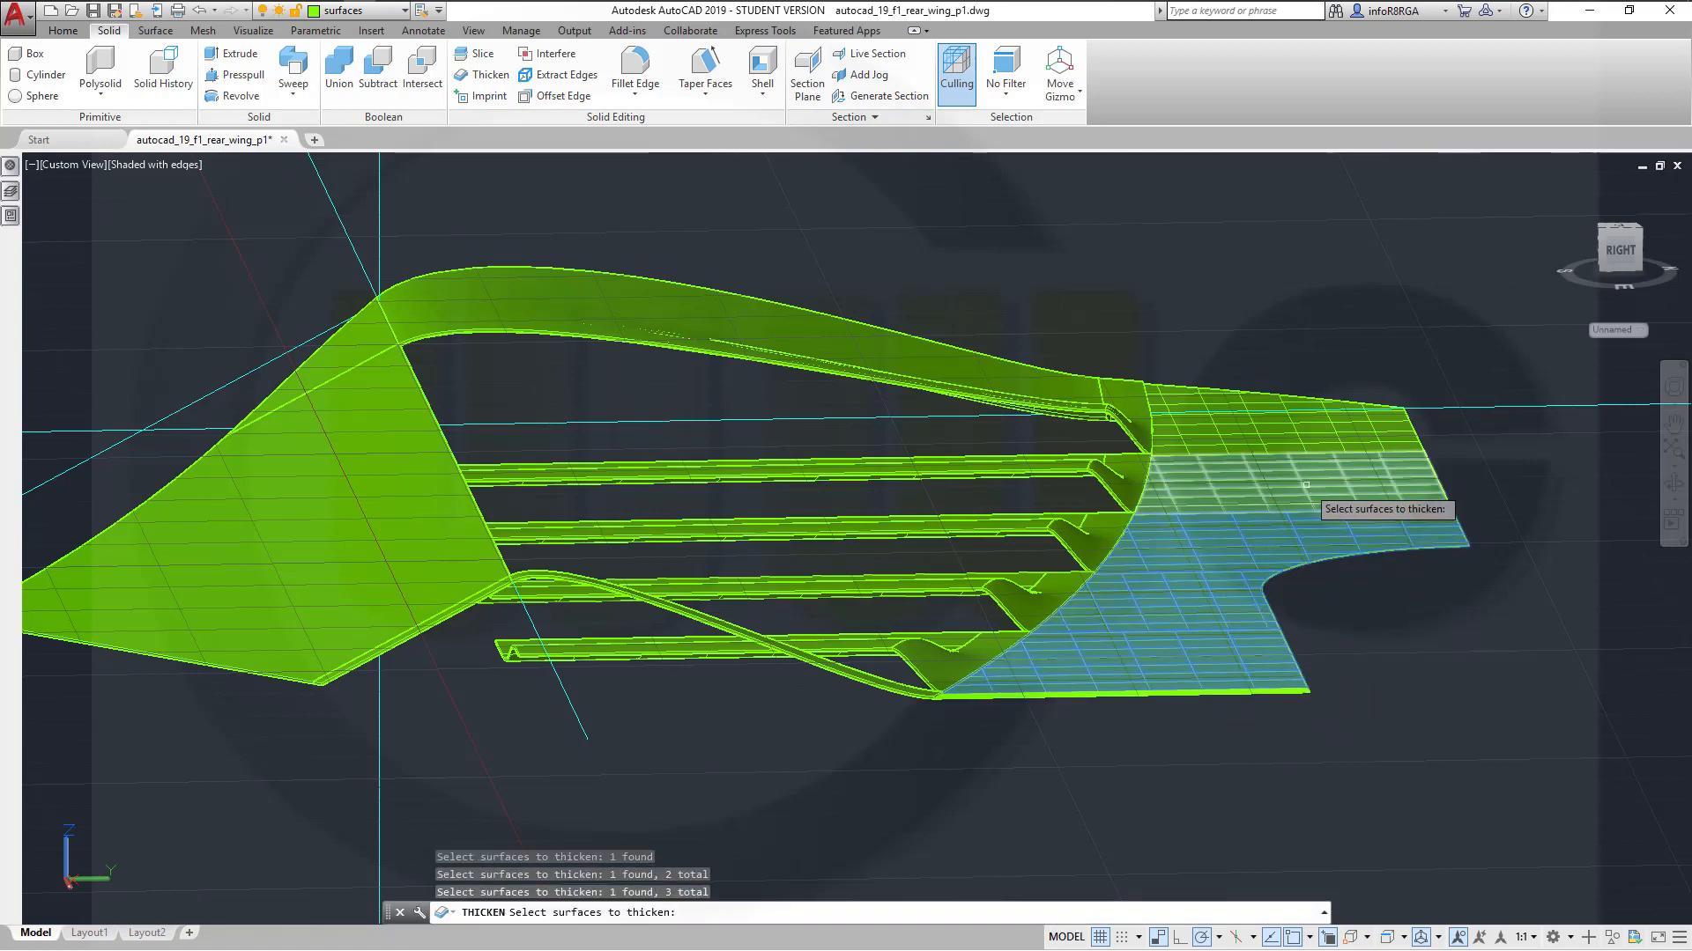
left_click(1321, 500)
left_click(1285, 430)
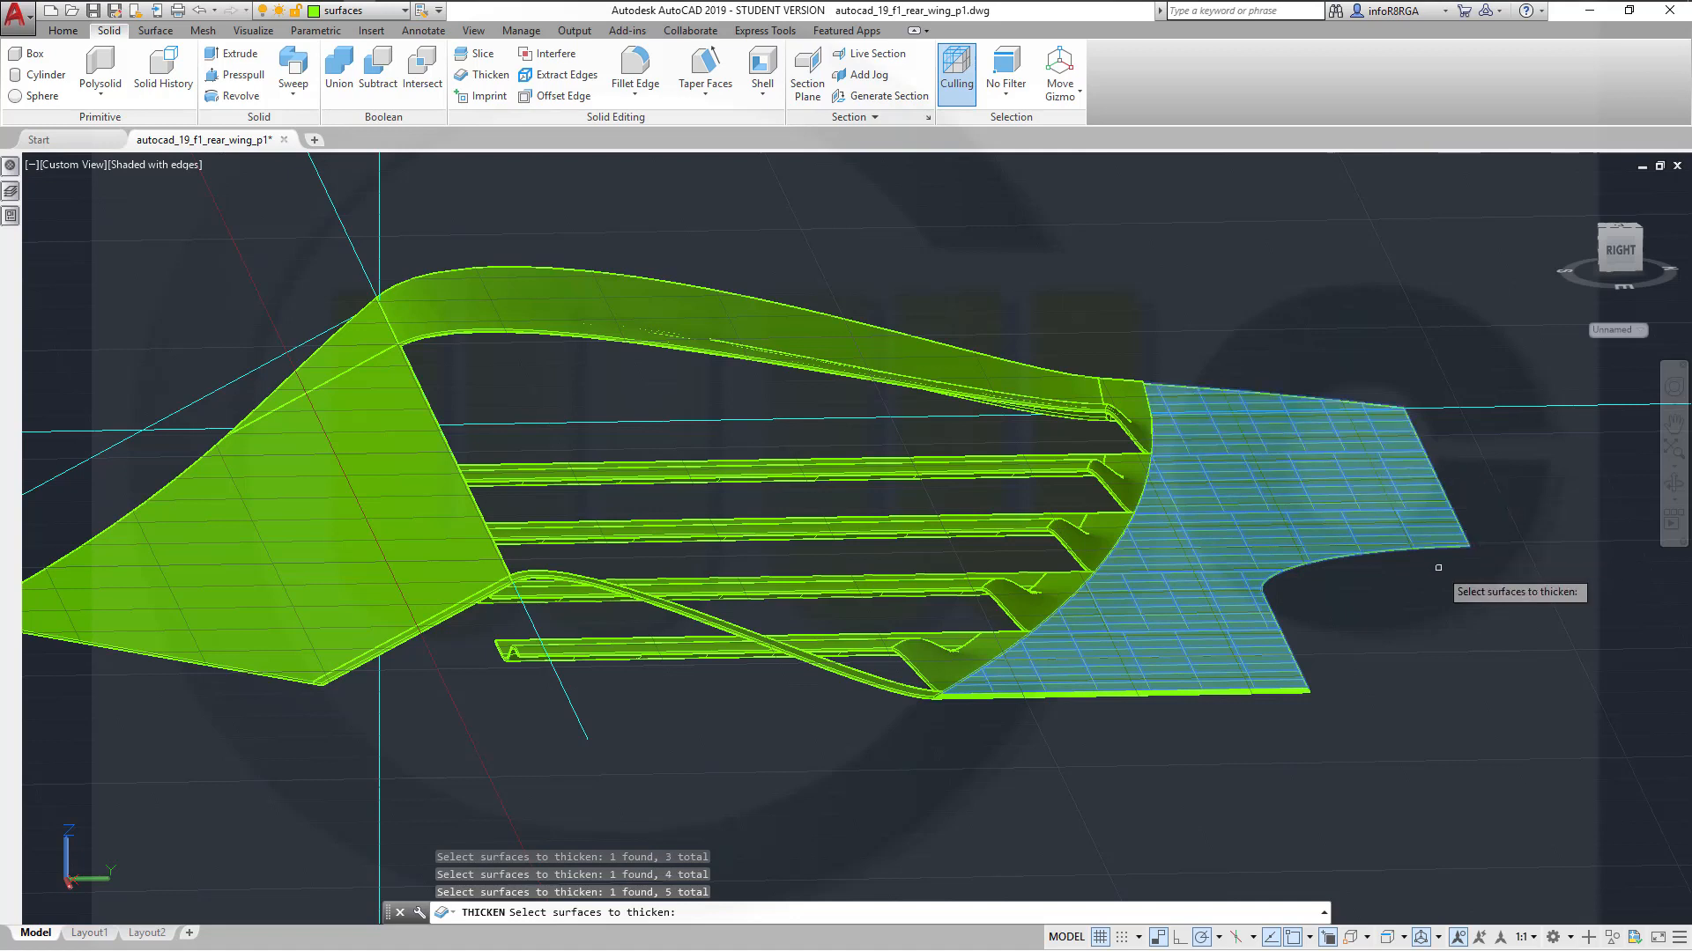
key("Return")
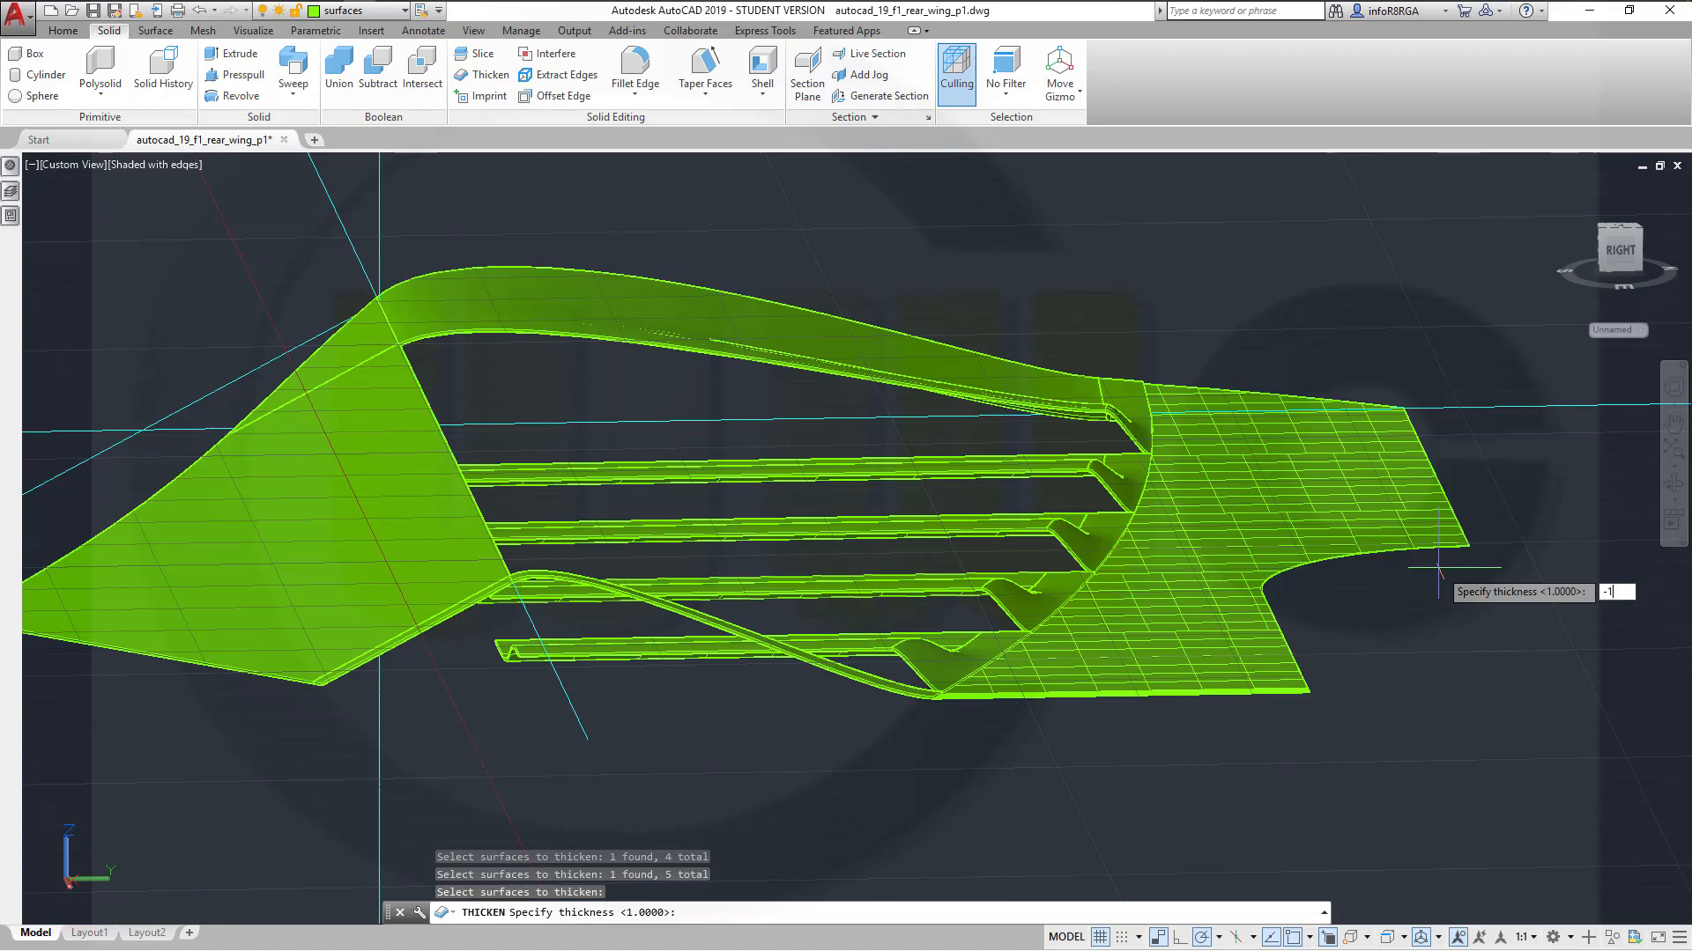
key("Return")
Thicken the narrow edge strip along the lower side of the flat surface with a thickness of -1
middle_click_drag(984, 578, 988, 511, "shift")
scroll(964, 479, "up", 6)
scroll(961, 392, "down", 3)
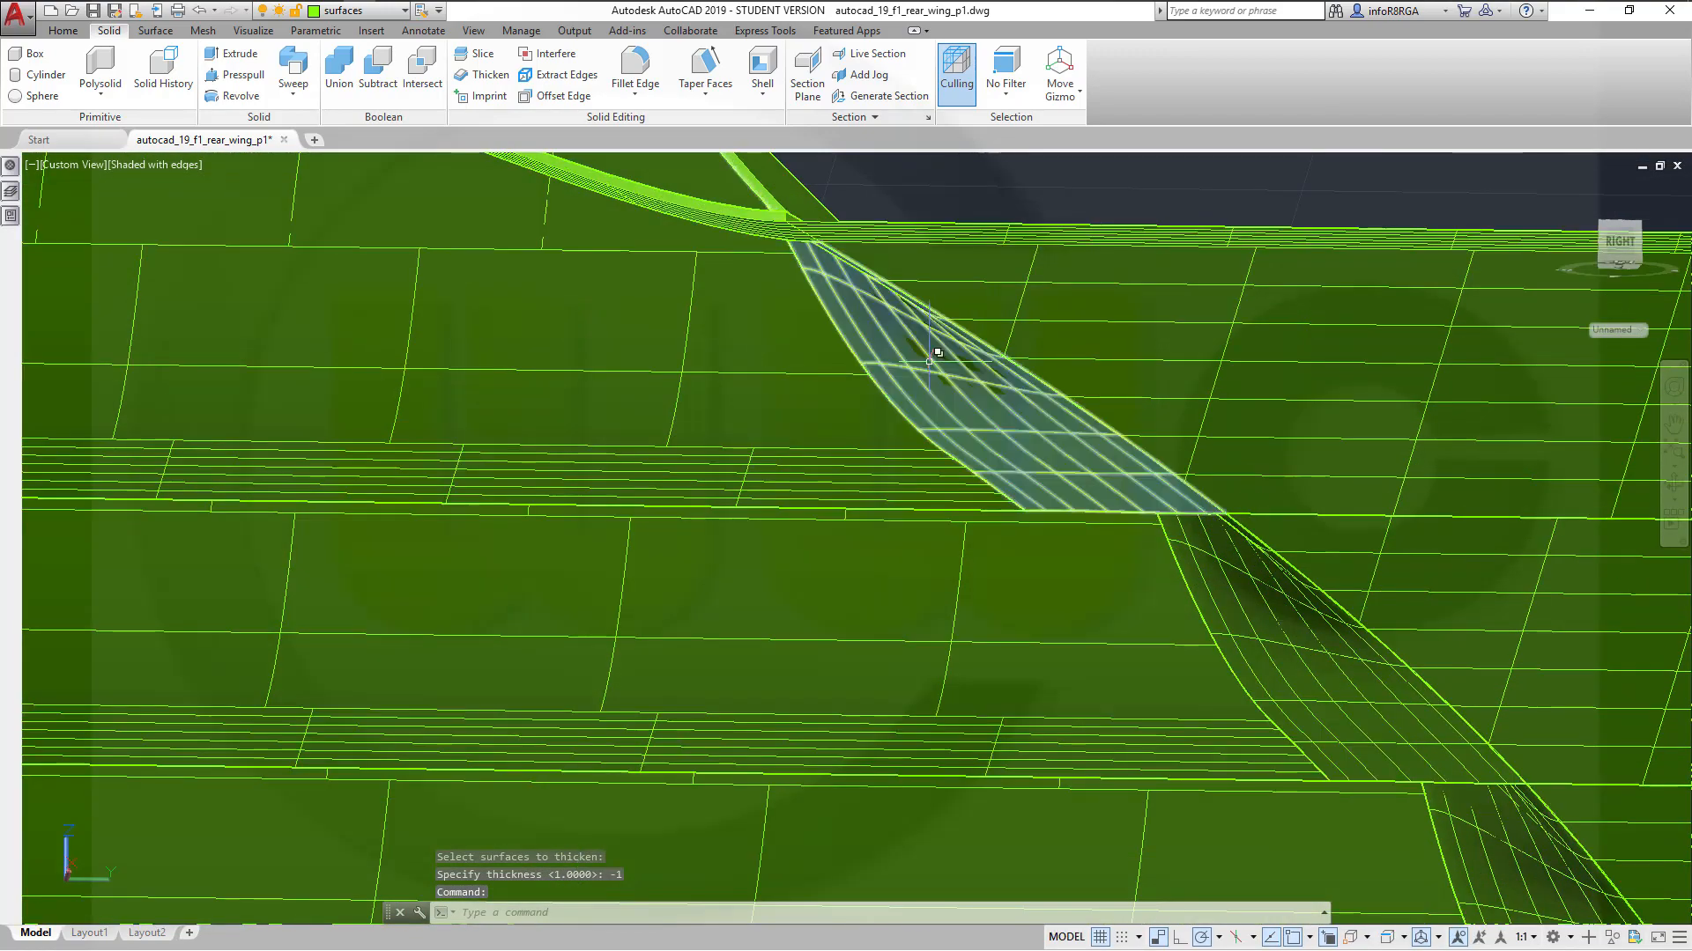
middle_click_drag(961, 392, 939, 470, "shift")
middle_click_drag(1167, 634, 899, 172)
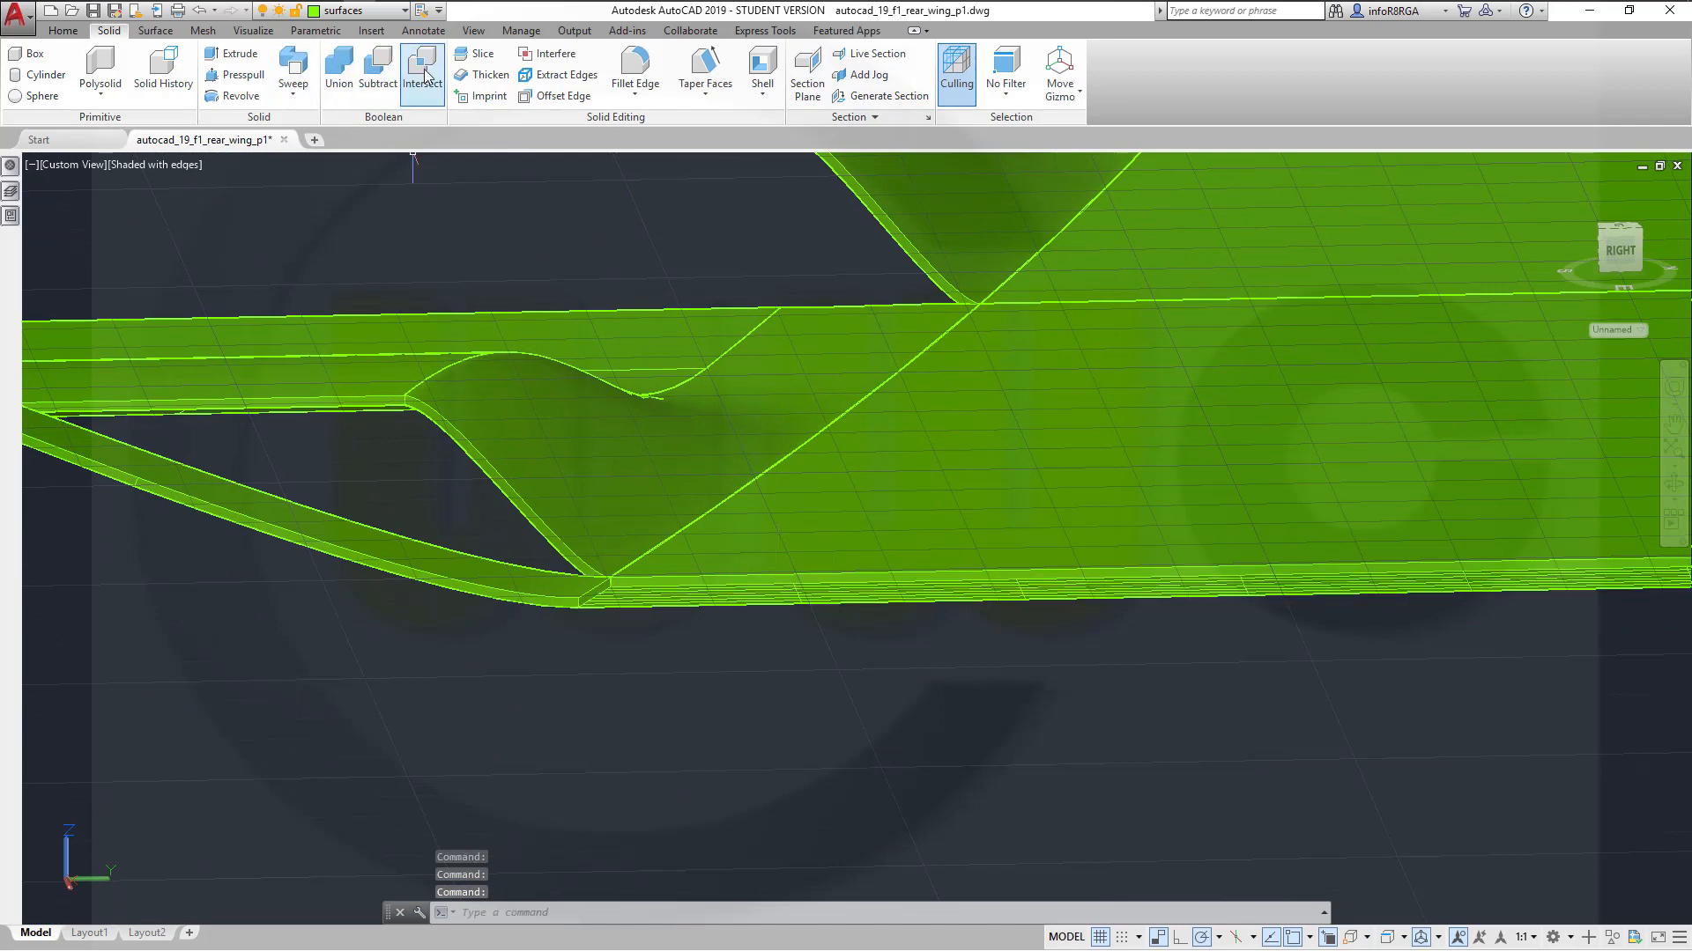
left_click(483, 76)
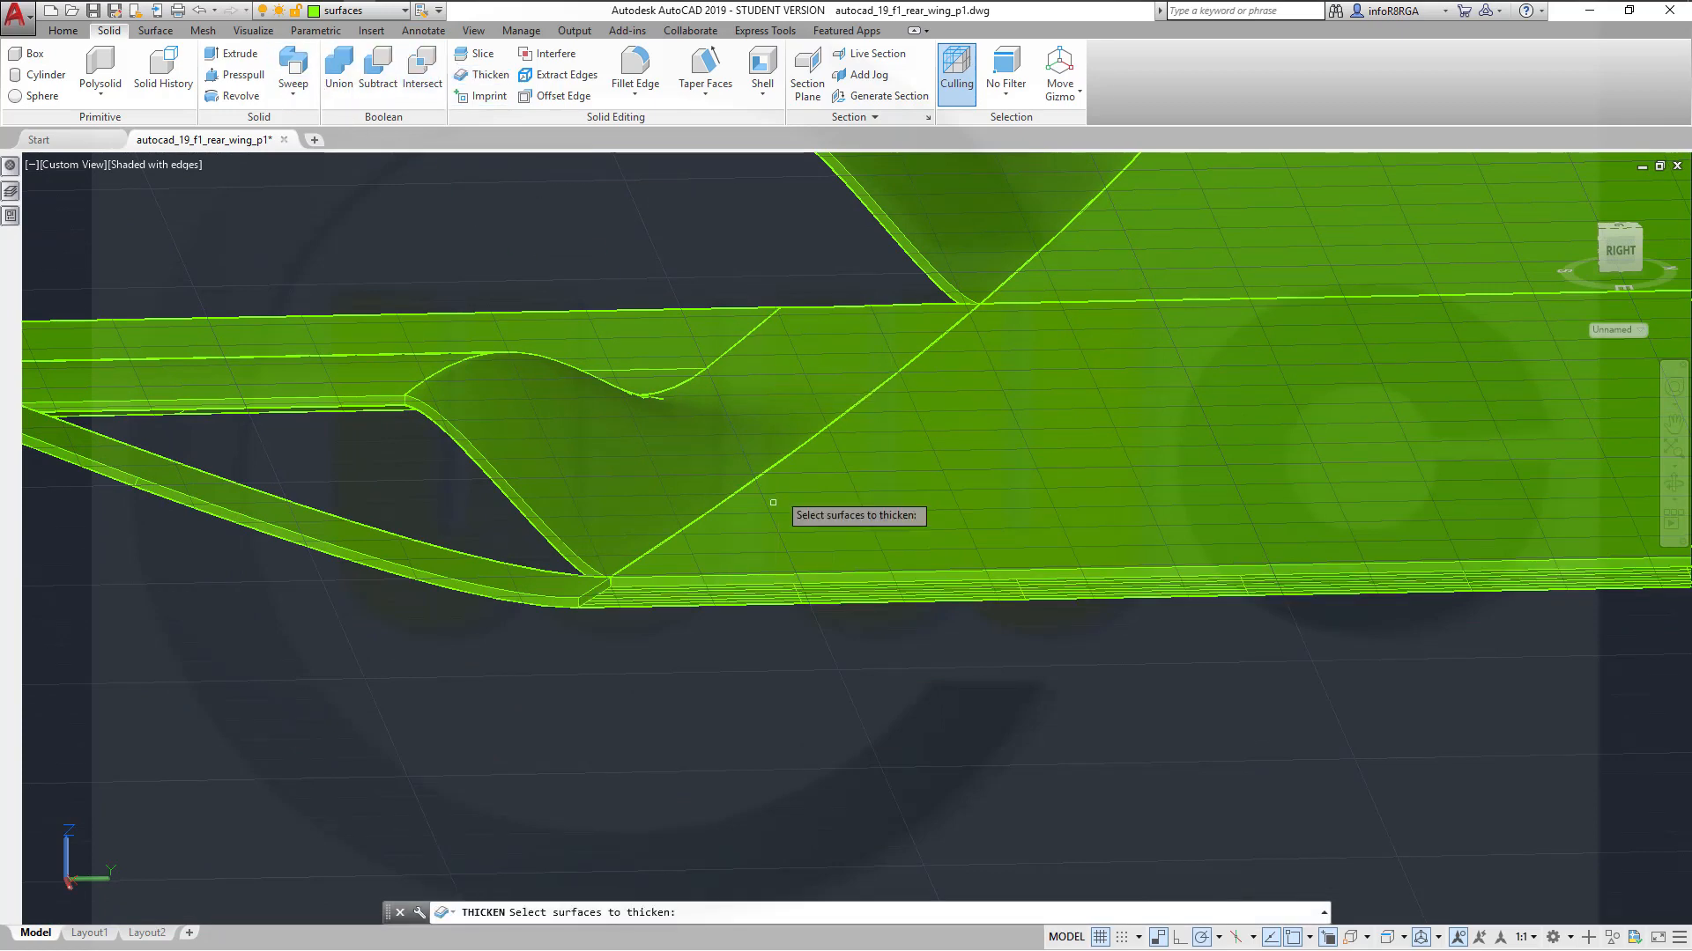
left_click(714, 601)
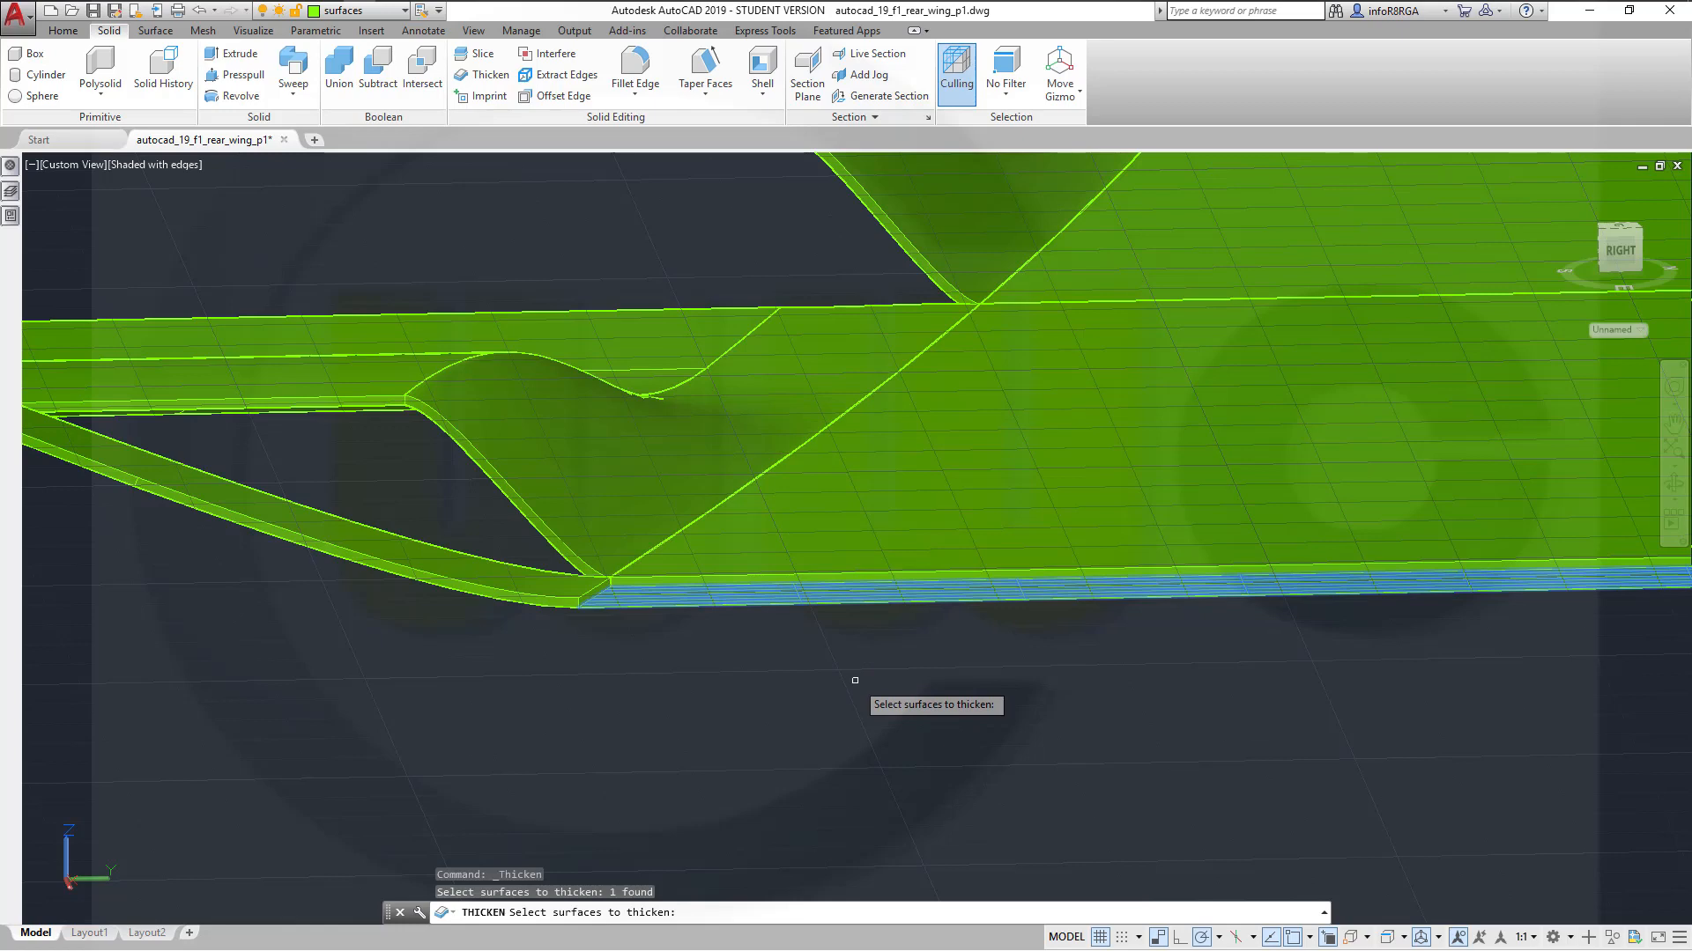
key("Return")
key("Return")
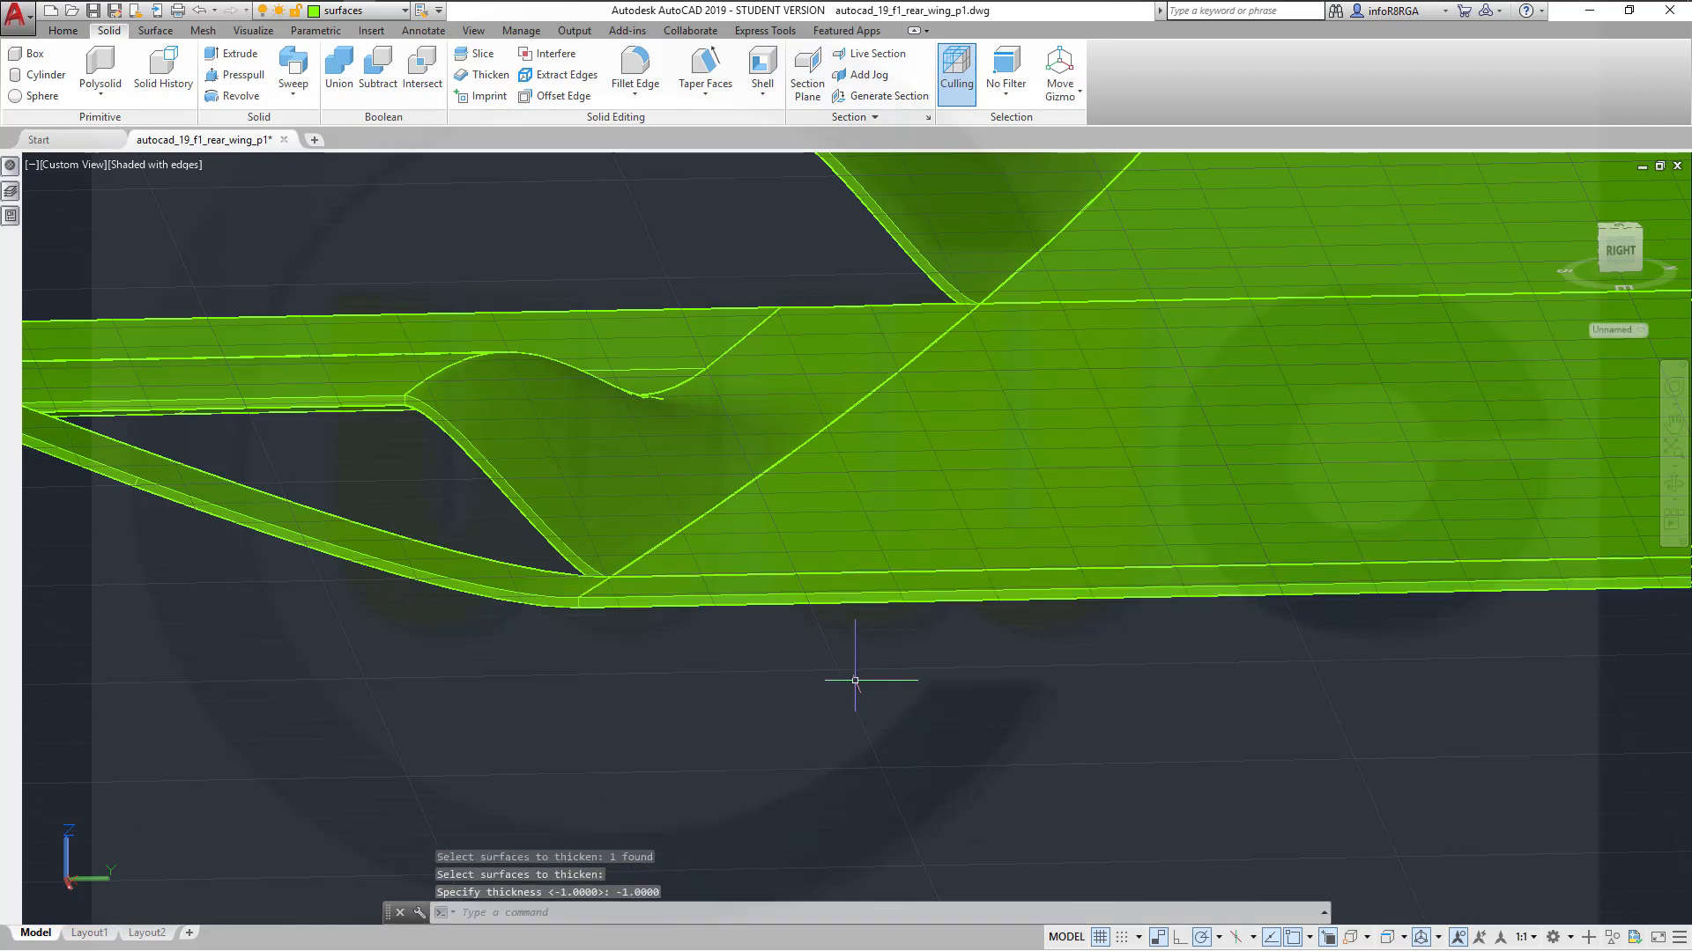
Examine the thickened rear wing parts from the side and from underneath
scroll(865, 679, "down", 5)
scroll(1200, 513, "down", 3)
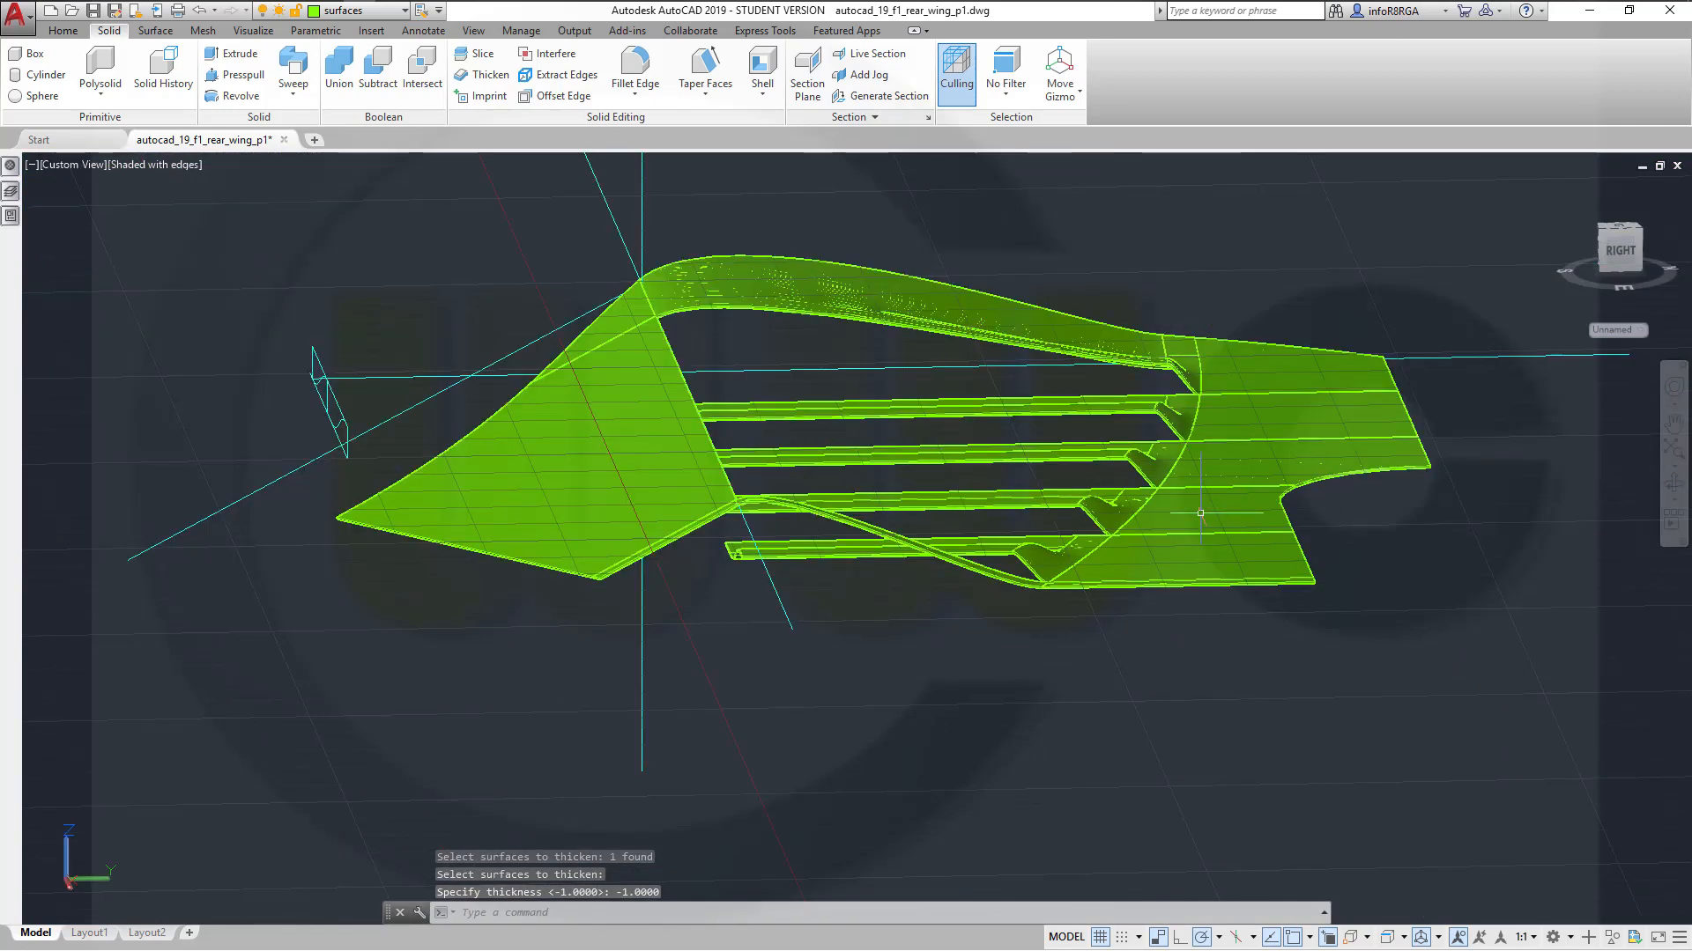
scroll(1014, 327, "up", 5)
middle_click_drag(1014, 328, 981, 370, "shift")
middle_click_drag(986, 253, 886, 450, "shift")
scroll(1216, 687, "down", 10)
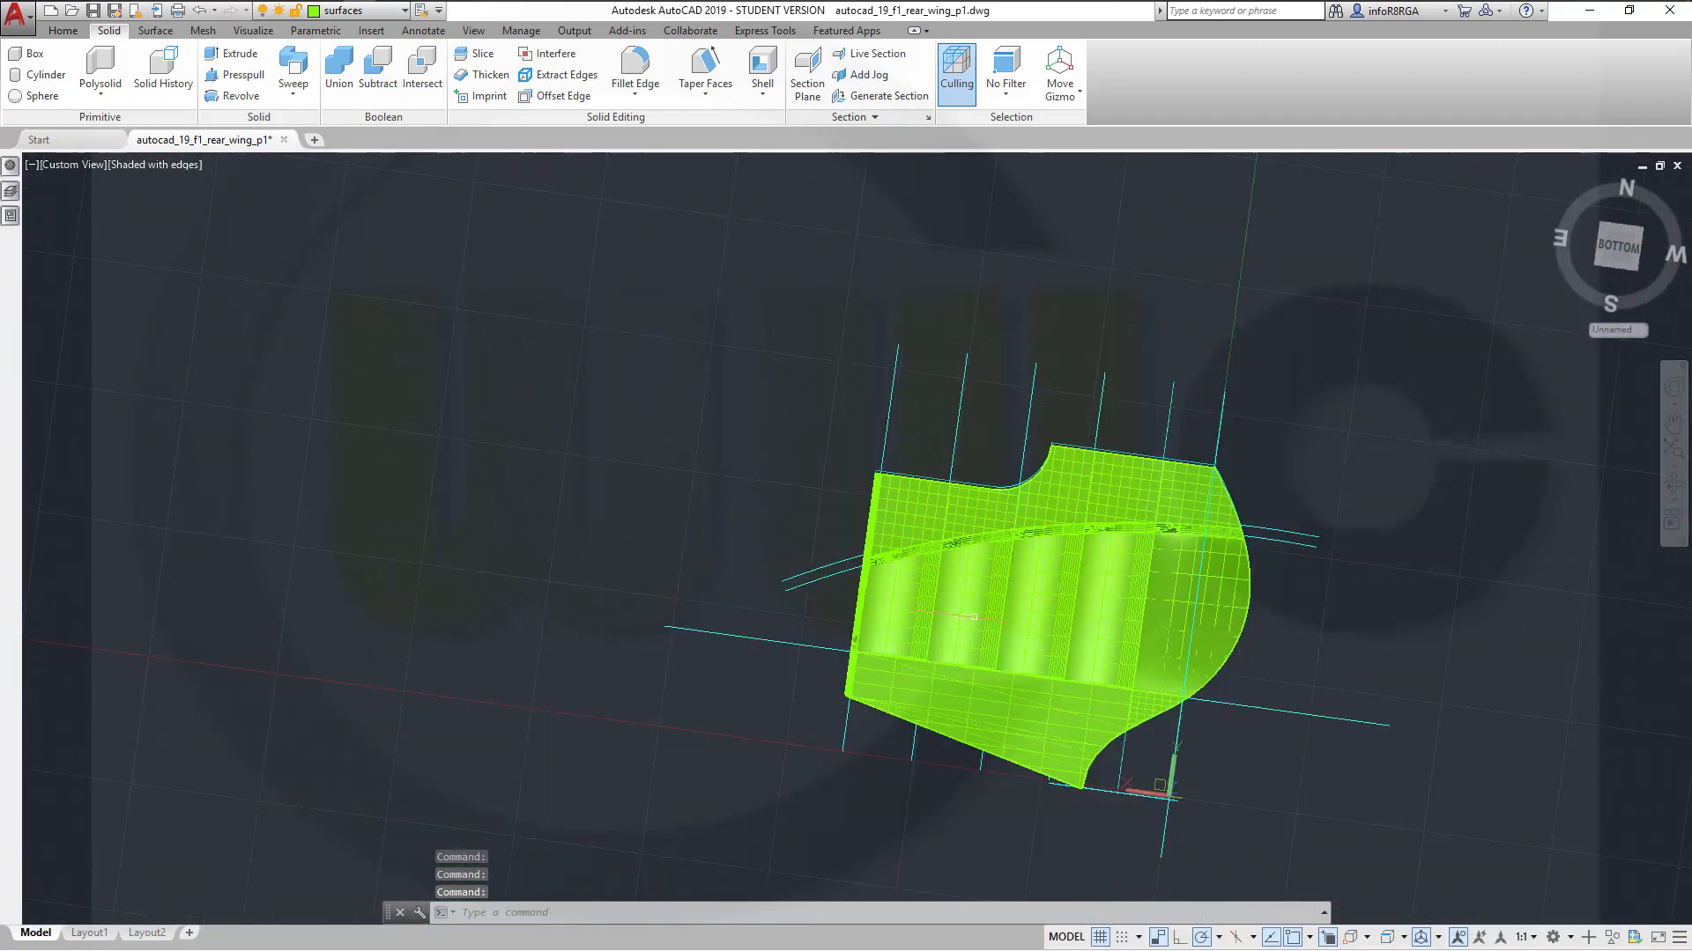
middle_click_drag(974, 616, 962, 677, "shift")
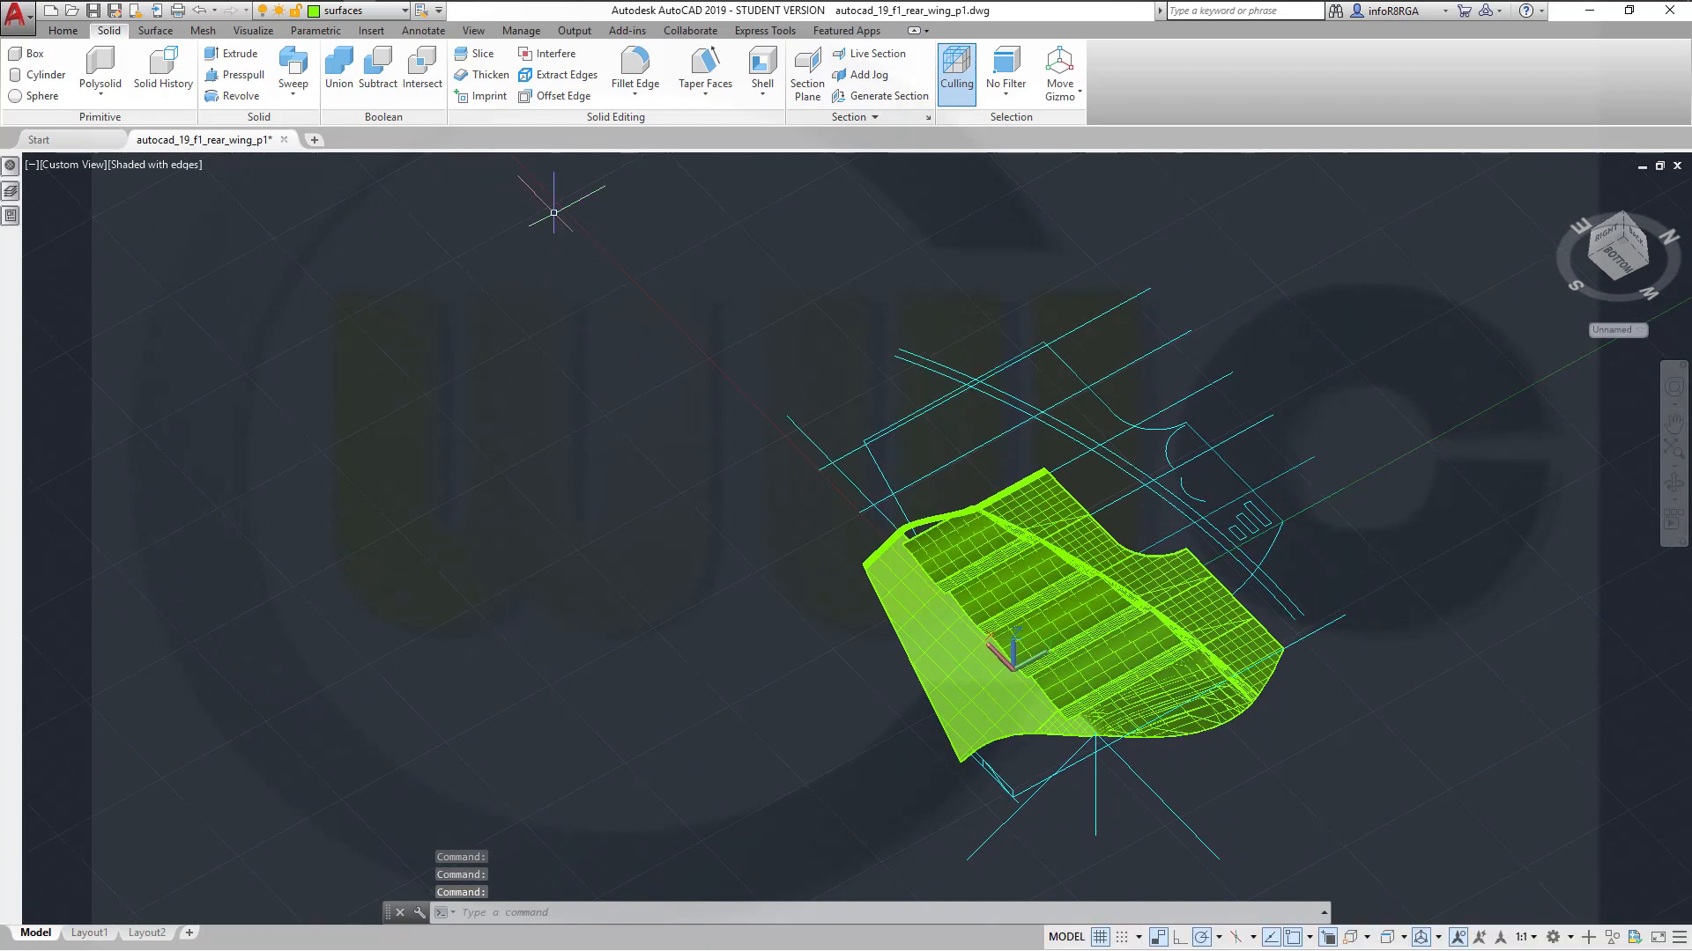
left_click(338, 71)
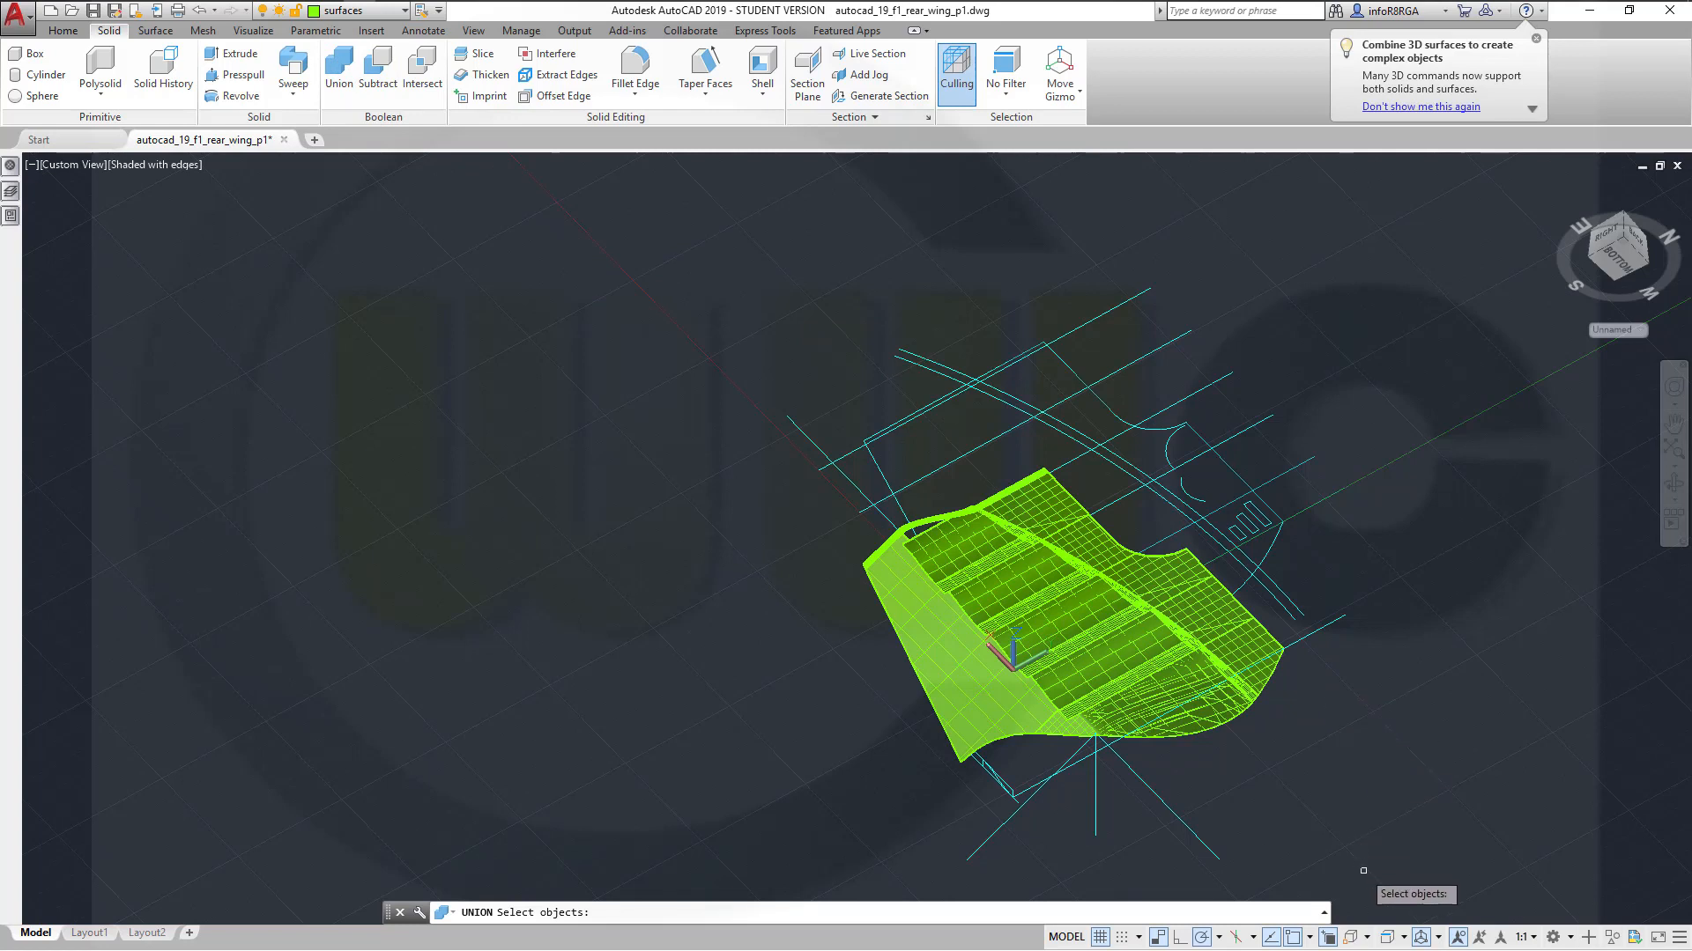
left_click(1403, 938)
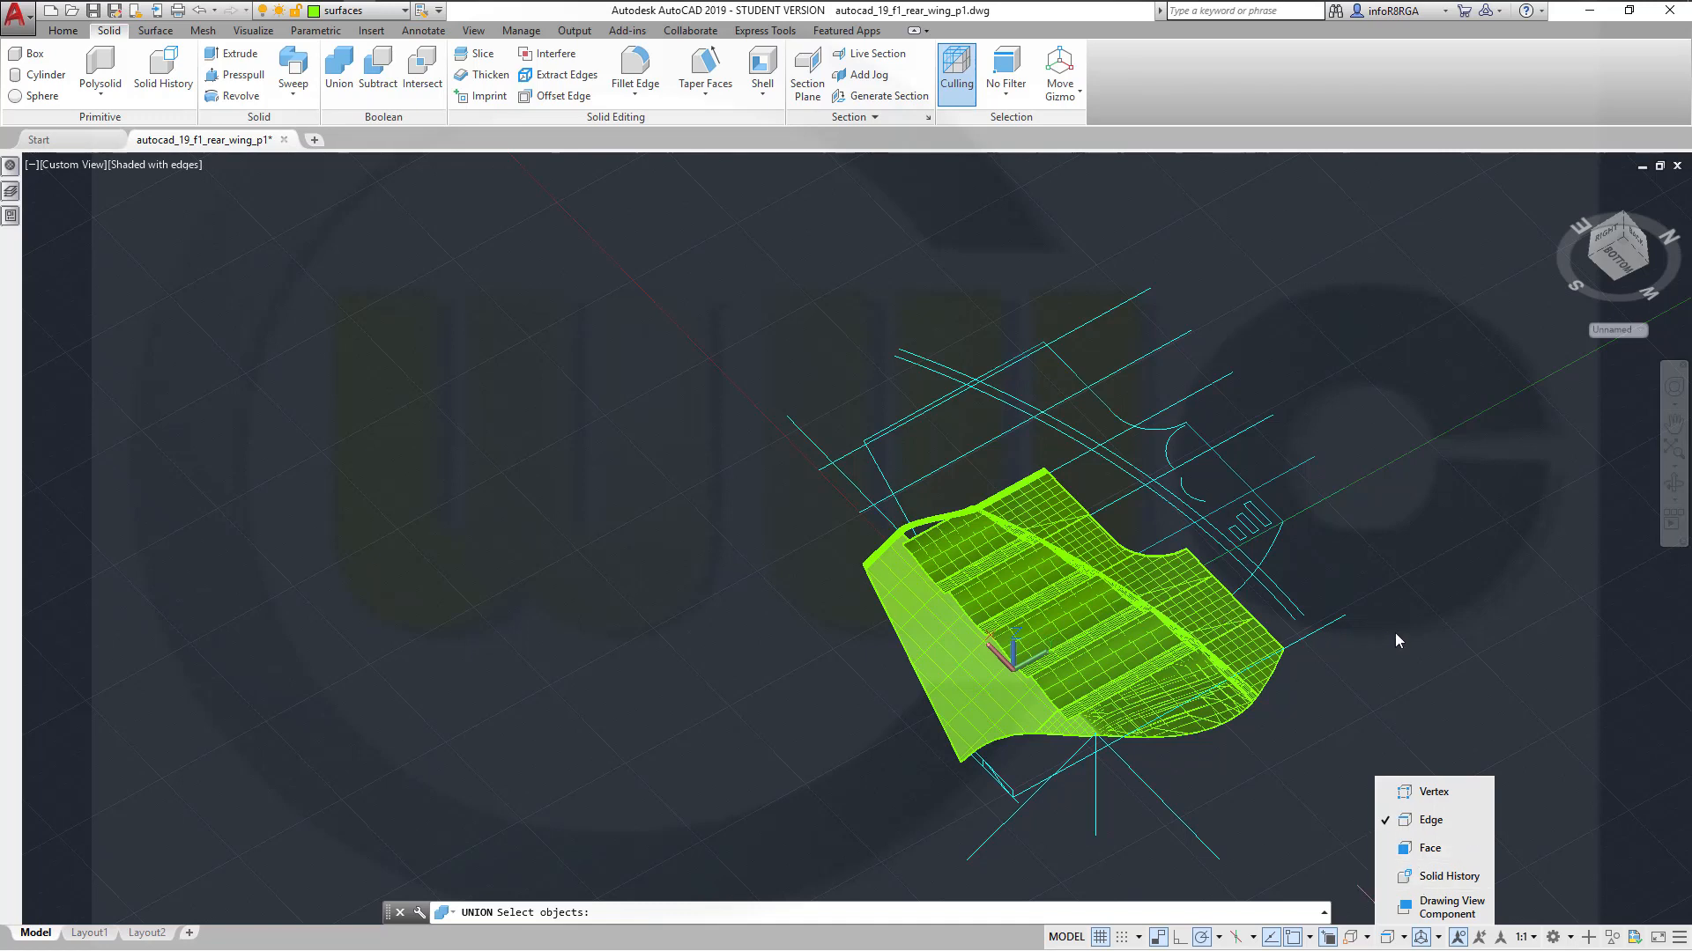
key("Escape")
key("Escape")
key("Escape")
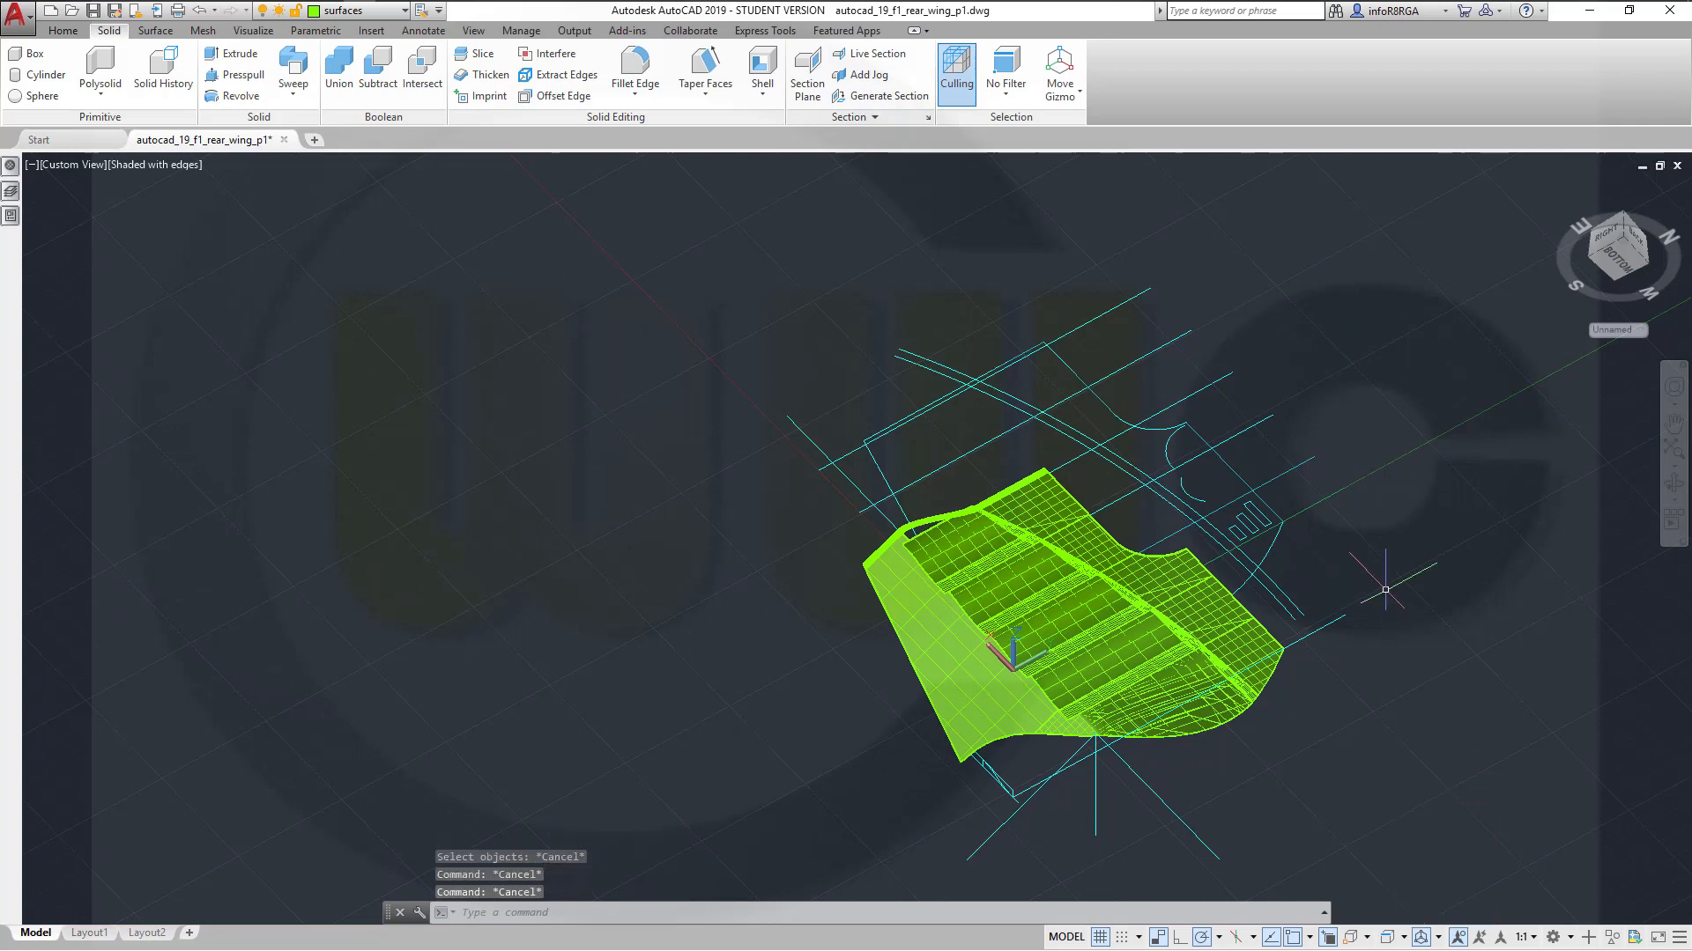
Start a union with the 3D solids of the larger sloping face and its narrow edge strip
scroll(961, 617, "up", 3)
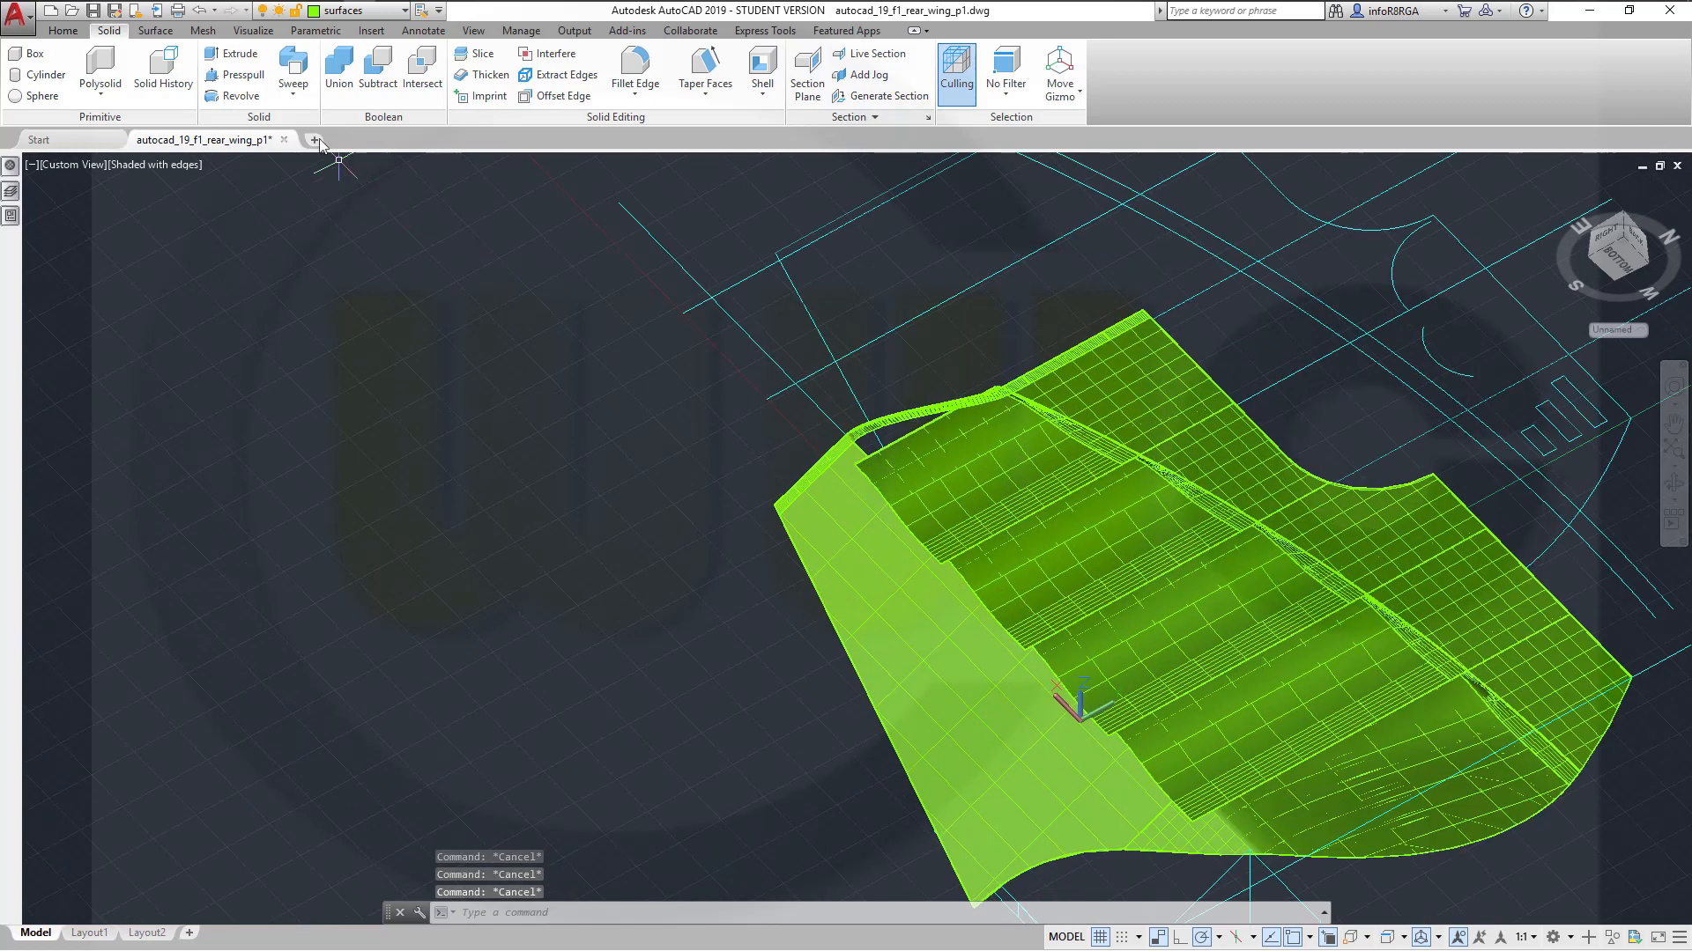
left_click(340, 83)
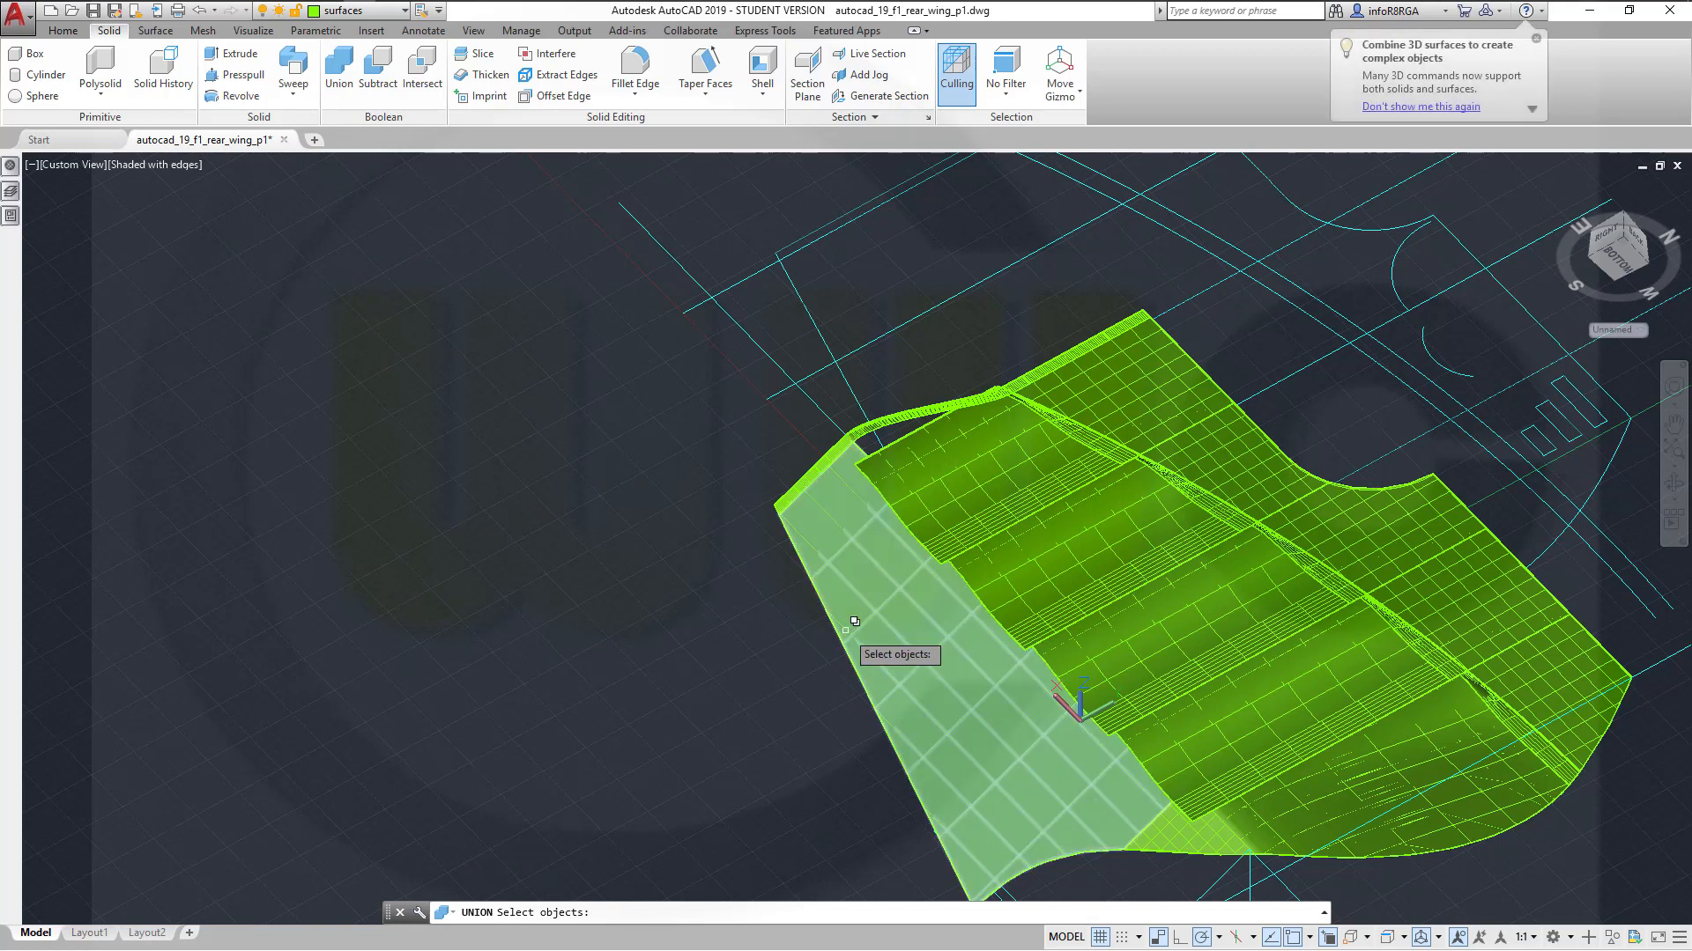
left_click(851, 659)
left_click(937, 721)
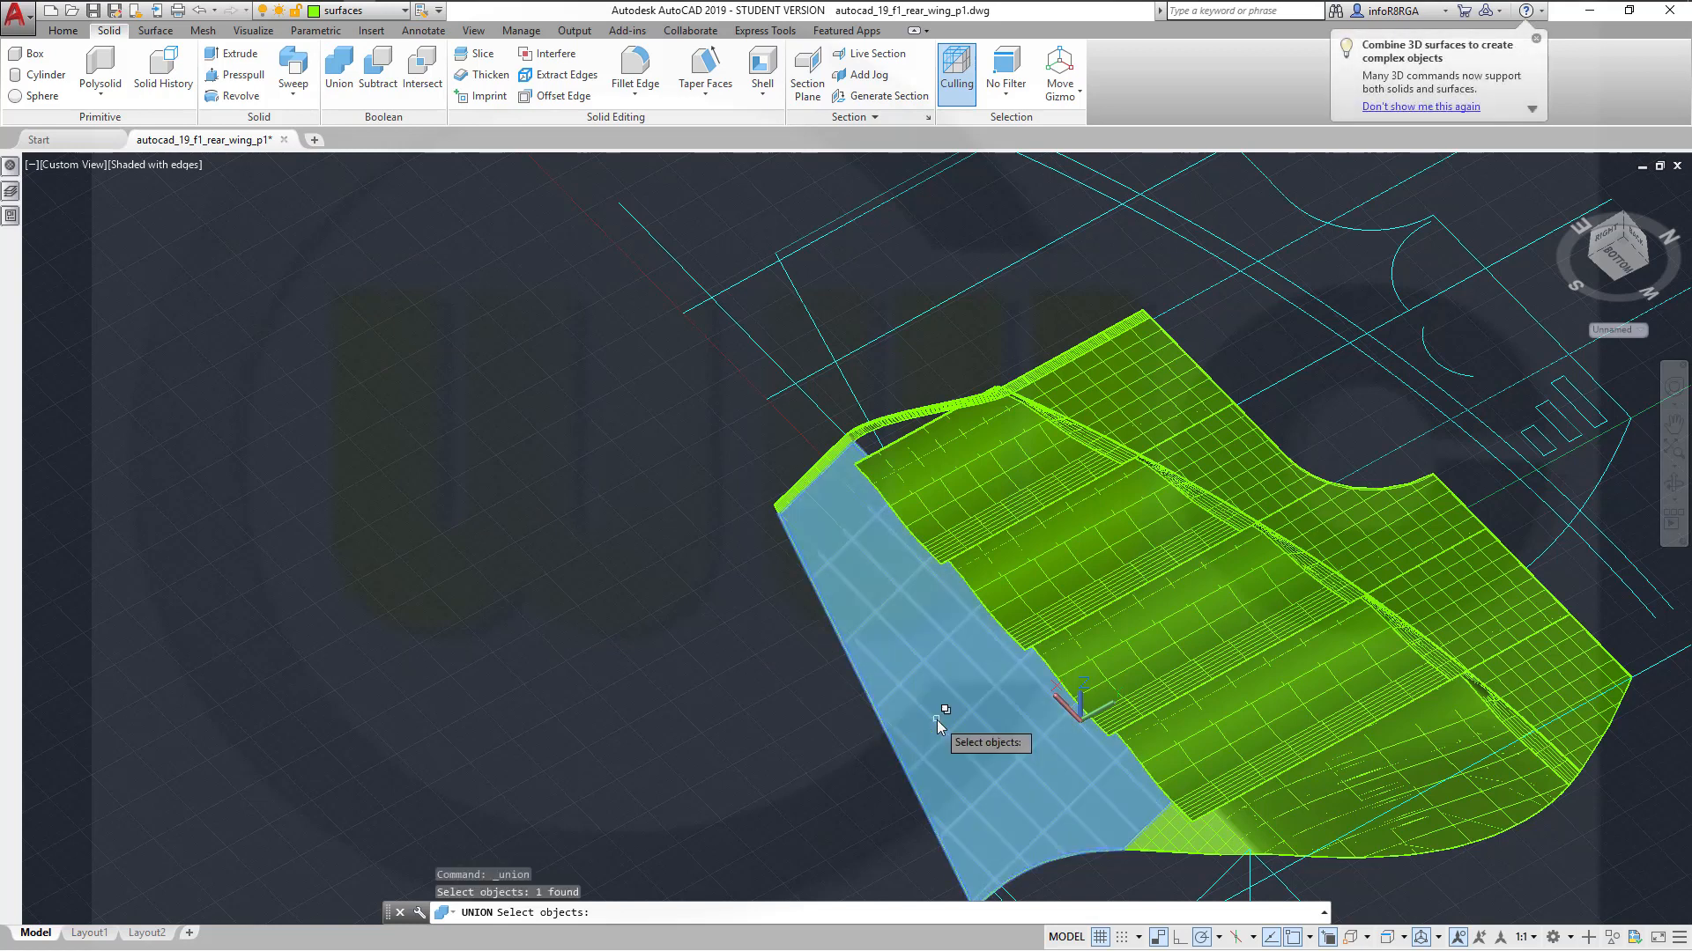
left_click(840, 447)
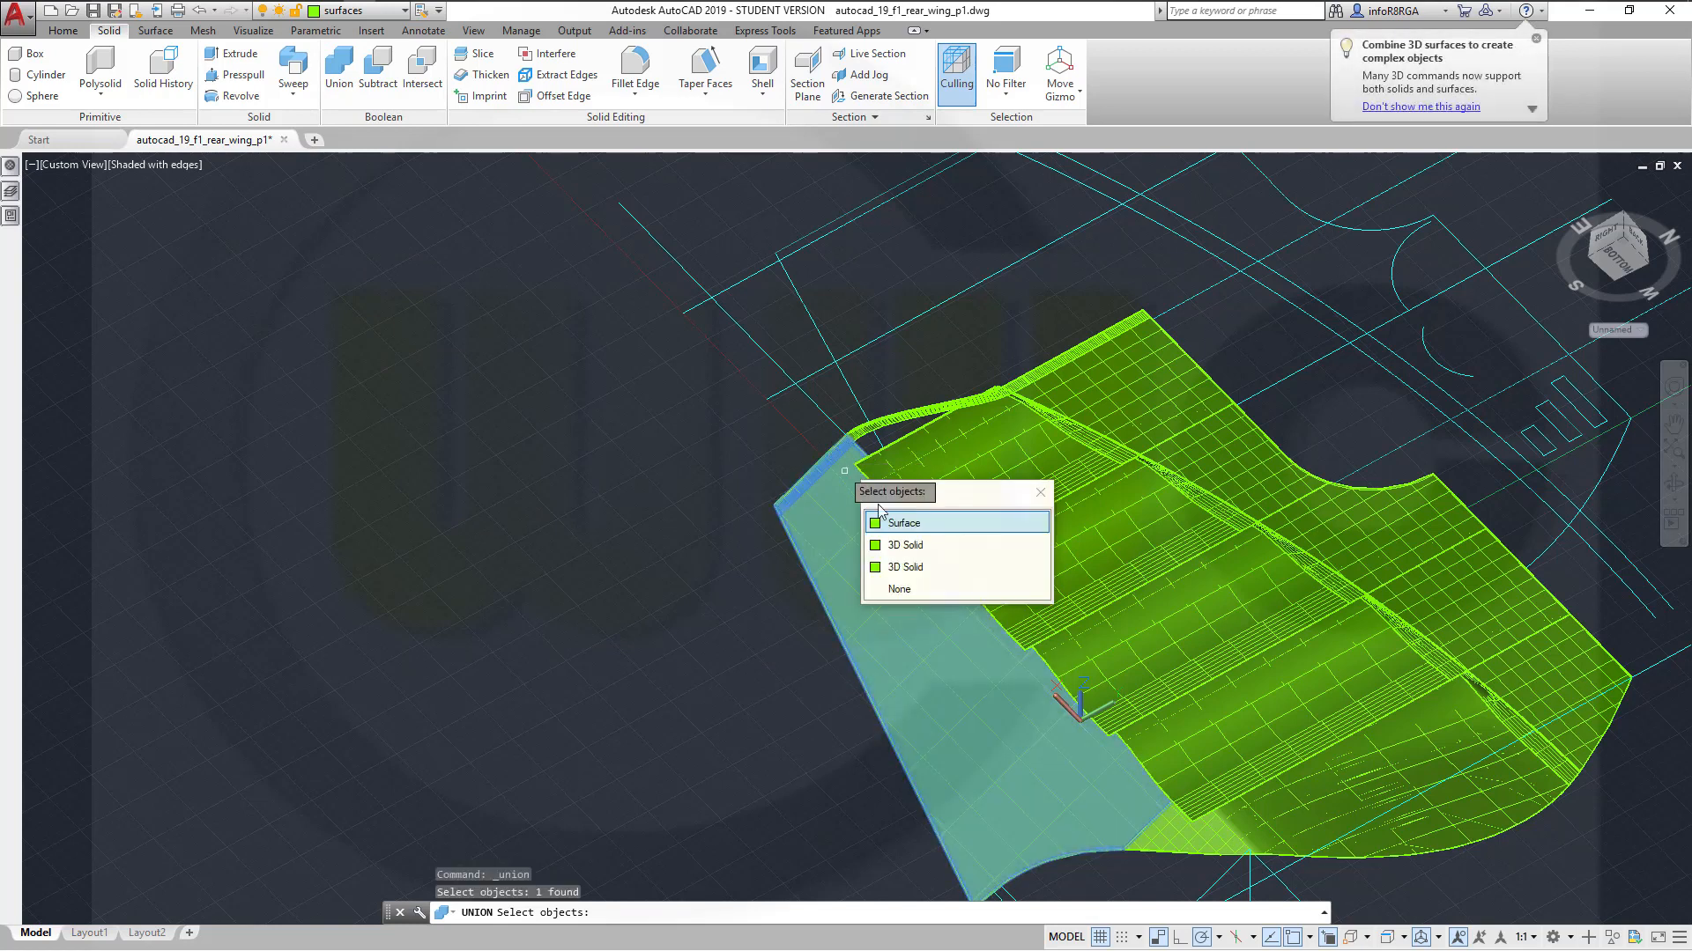
left_click(909, 547)
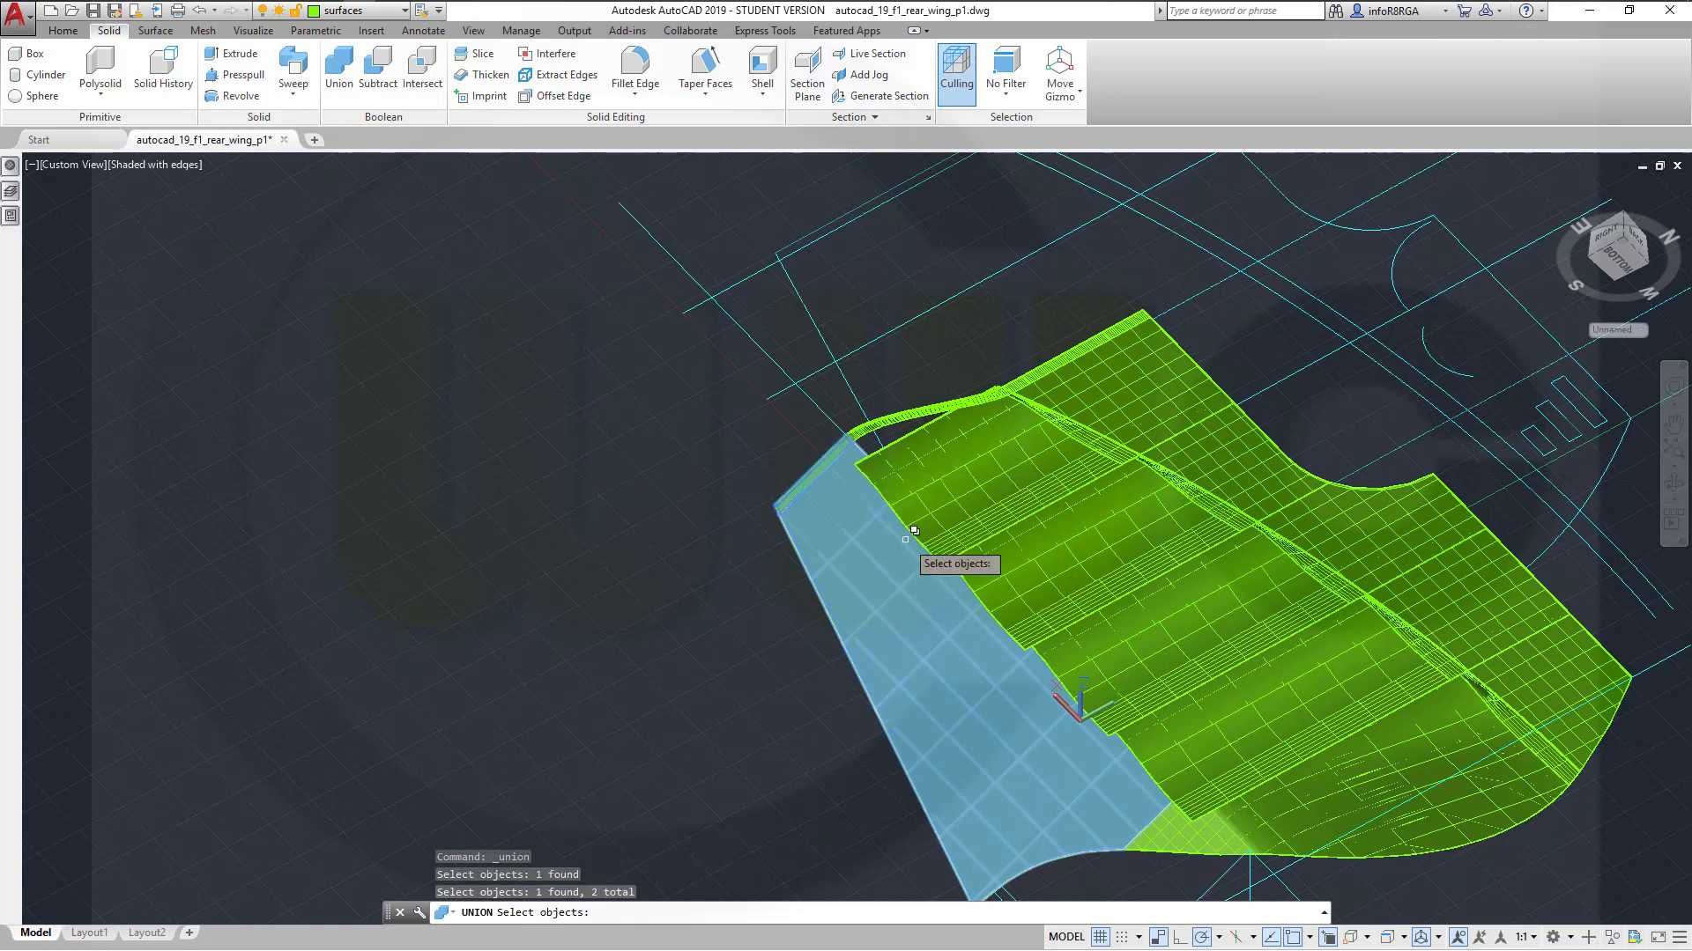
Add the 3D solids of the S-curved edge strip and the flat surface's narrow edge strip to the union selection
left_click(894, 413)
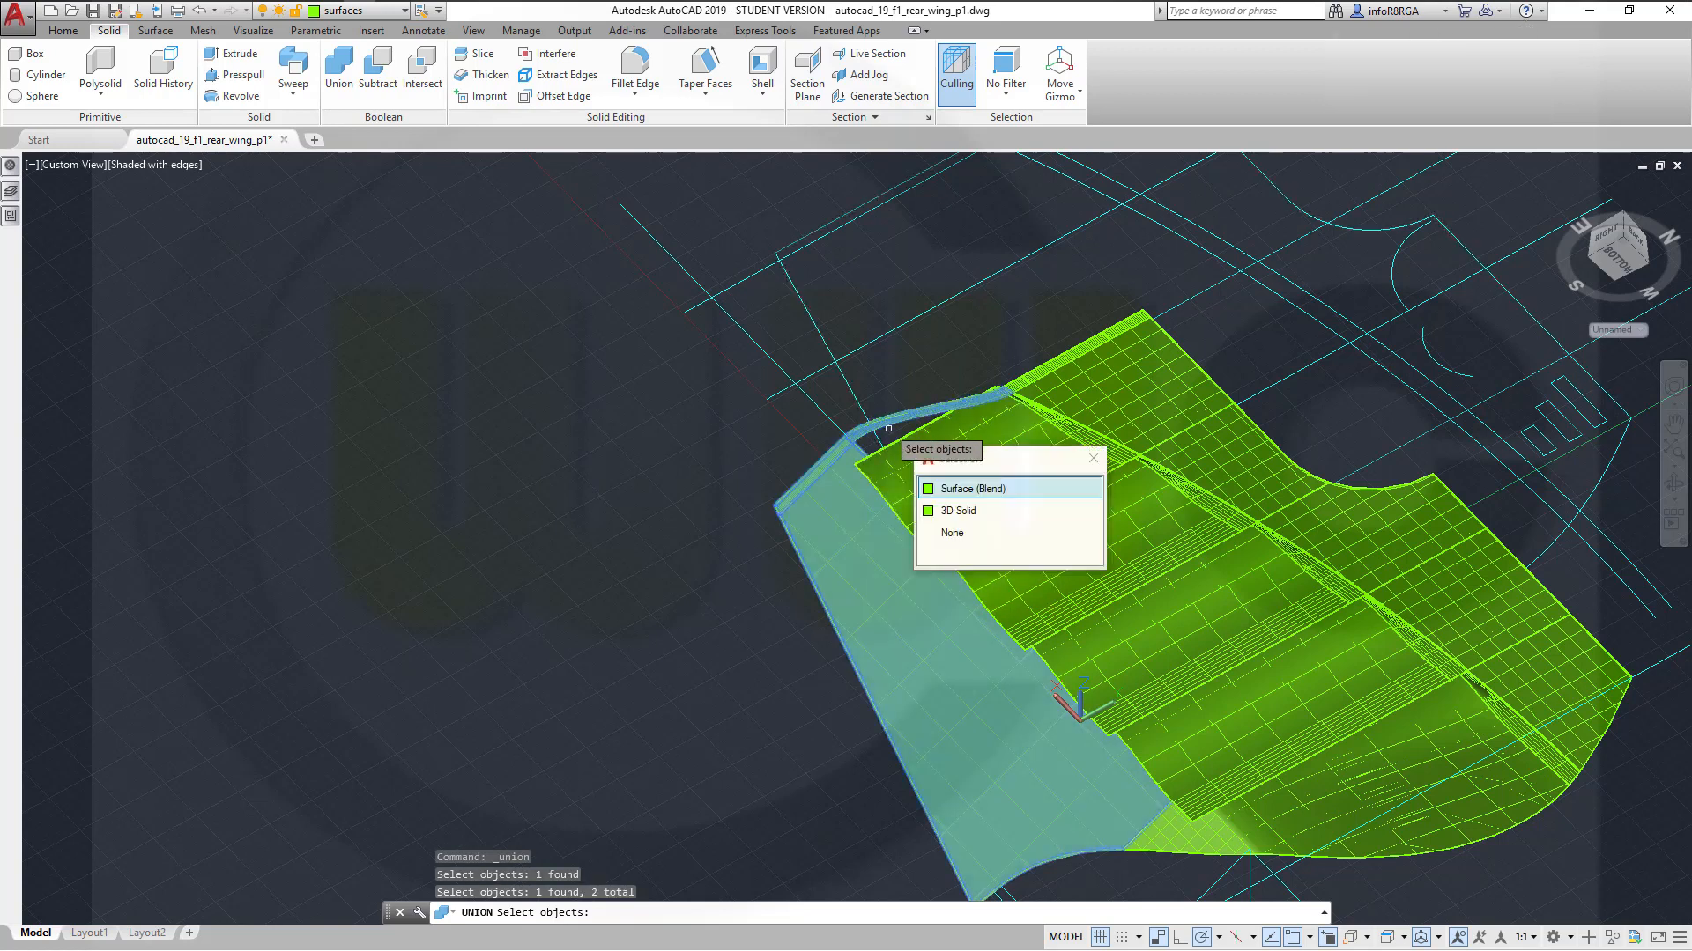
left_click(951, 511)
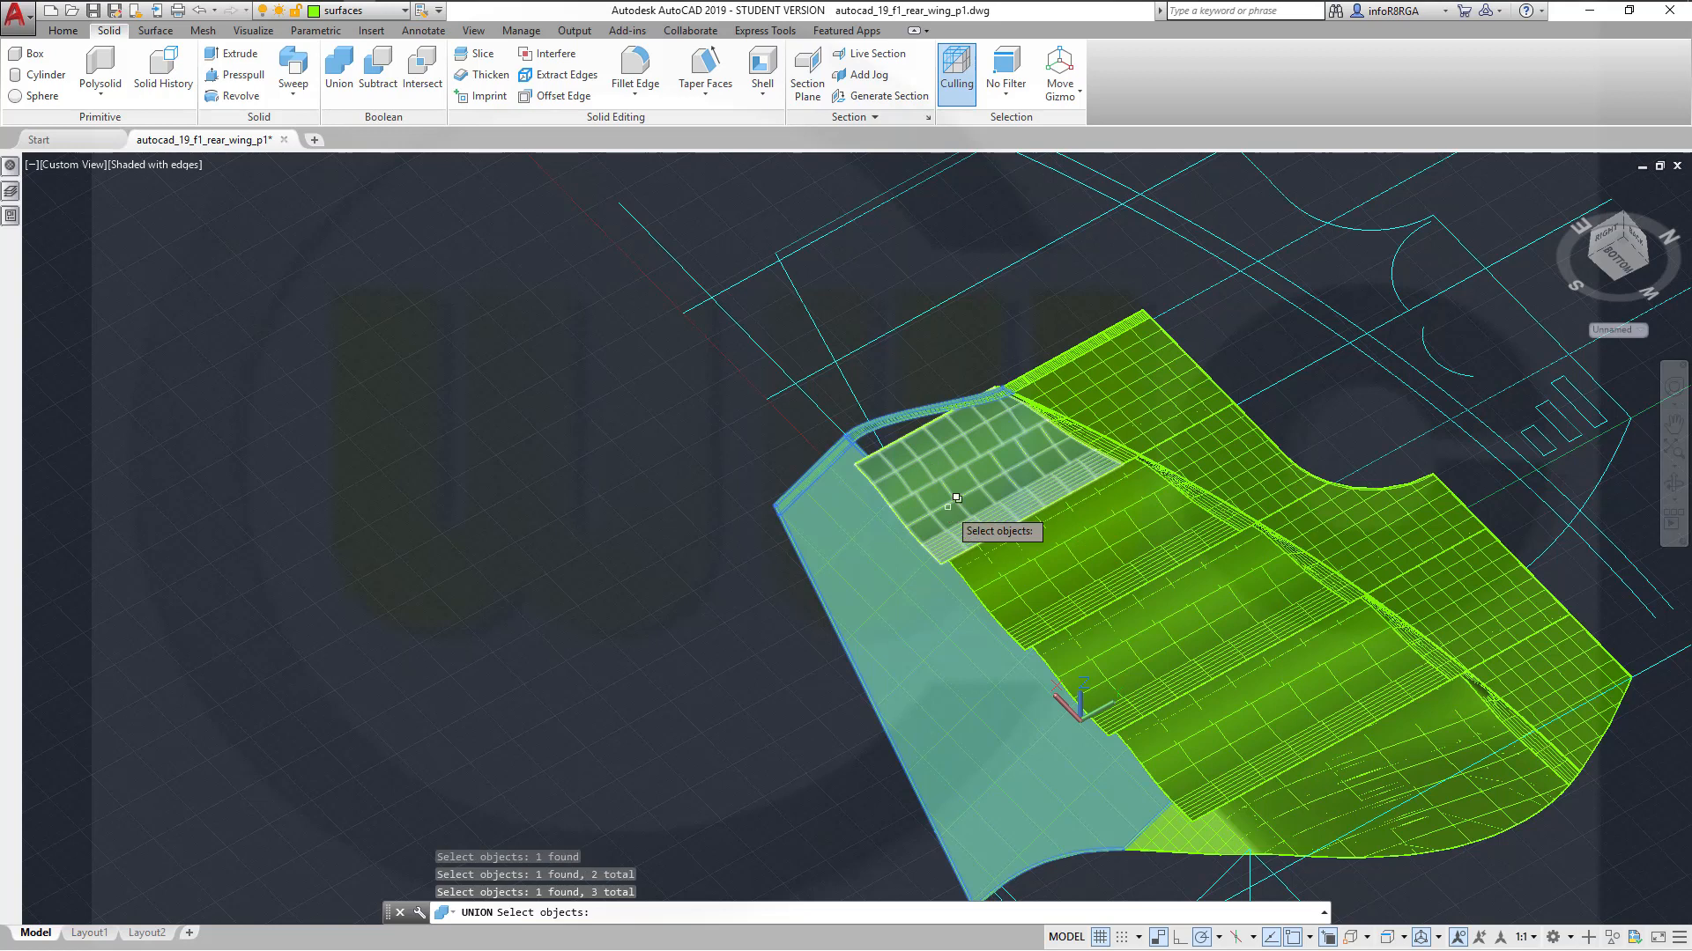
left_click(1044, 367)
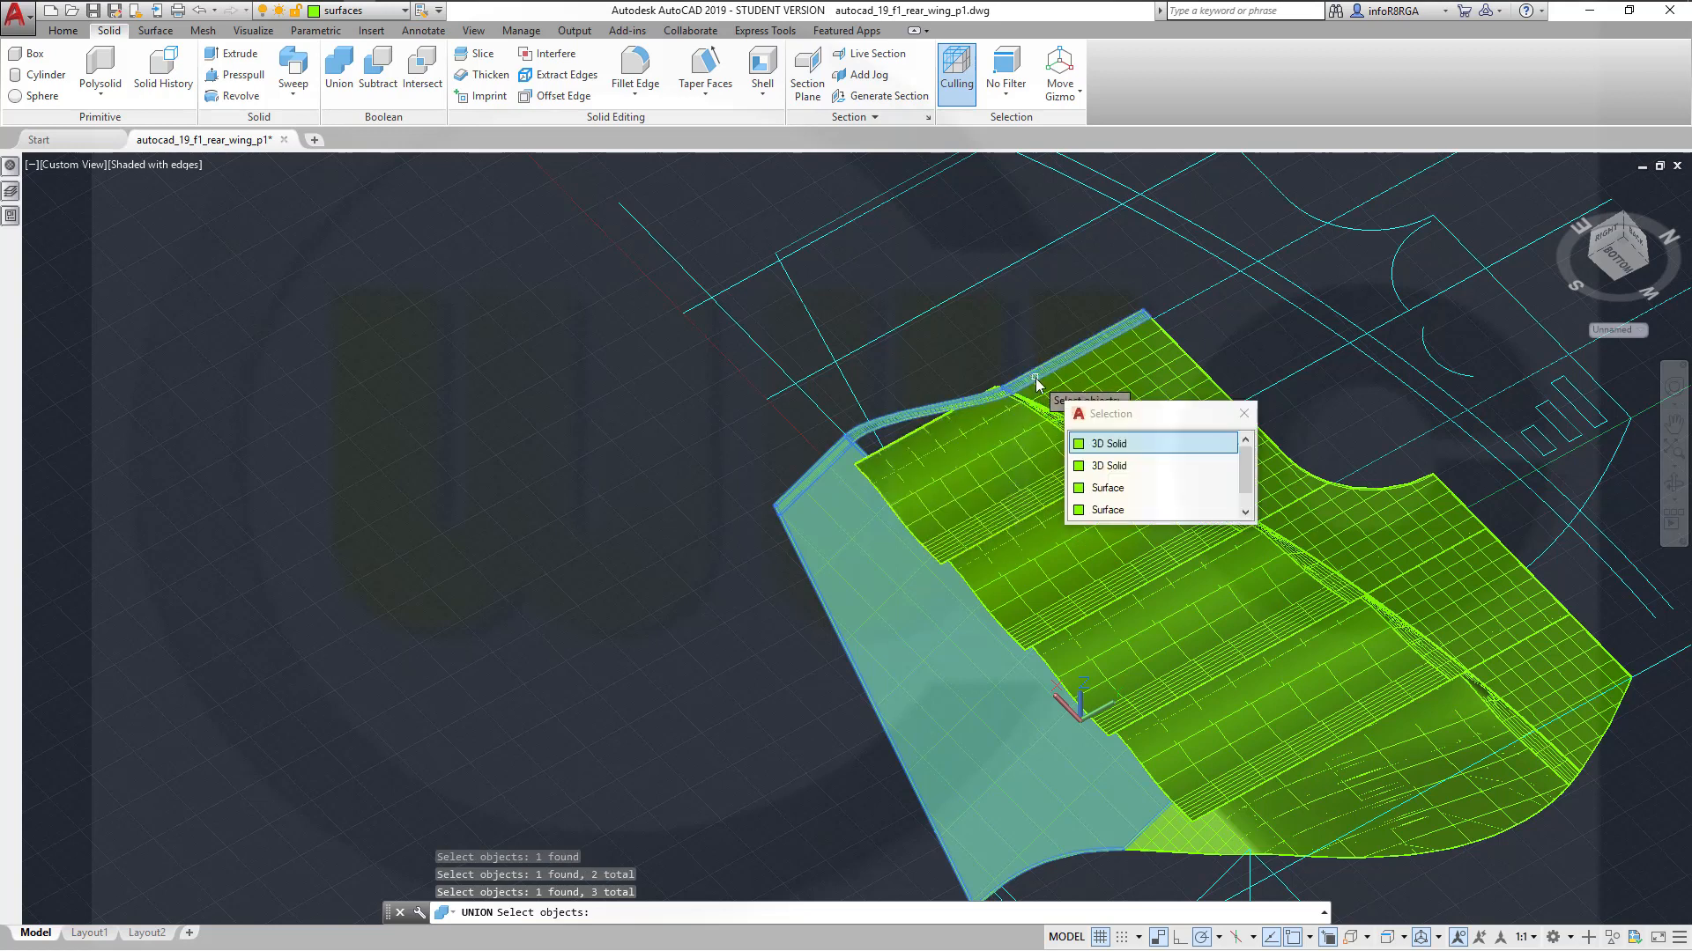
left_click(1109, 445)
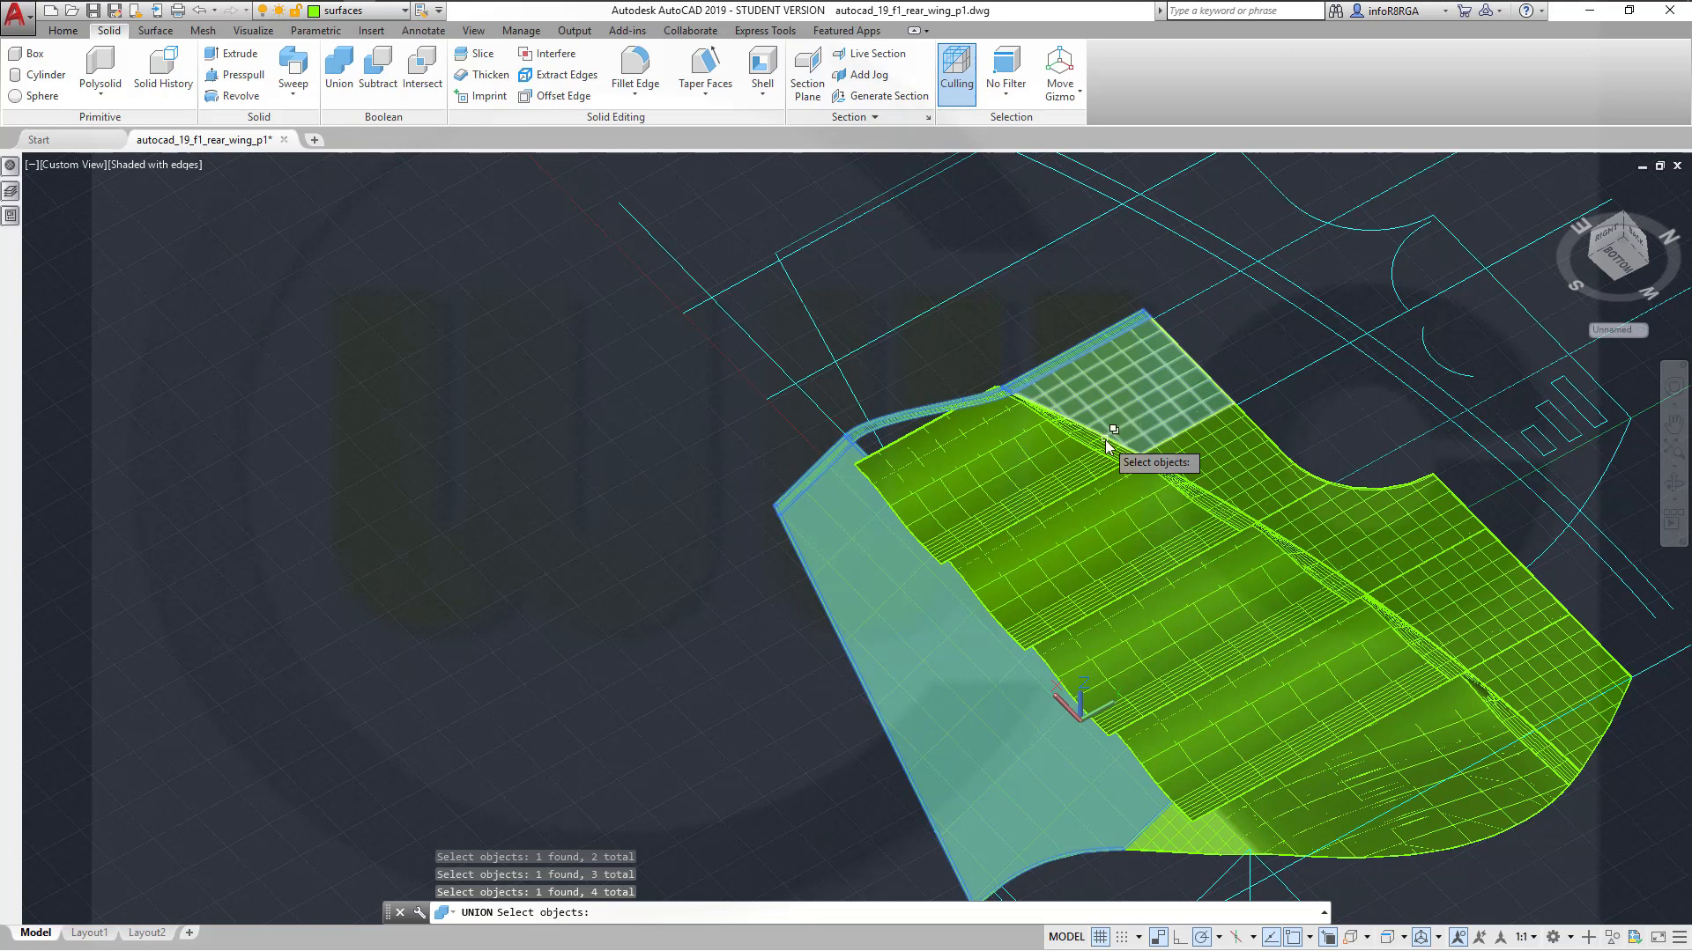
Add the 3D solids of the five flat panels beside the wavy solids to the union selection
left_click(1126, 381)
left_click(1185, 471)
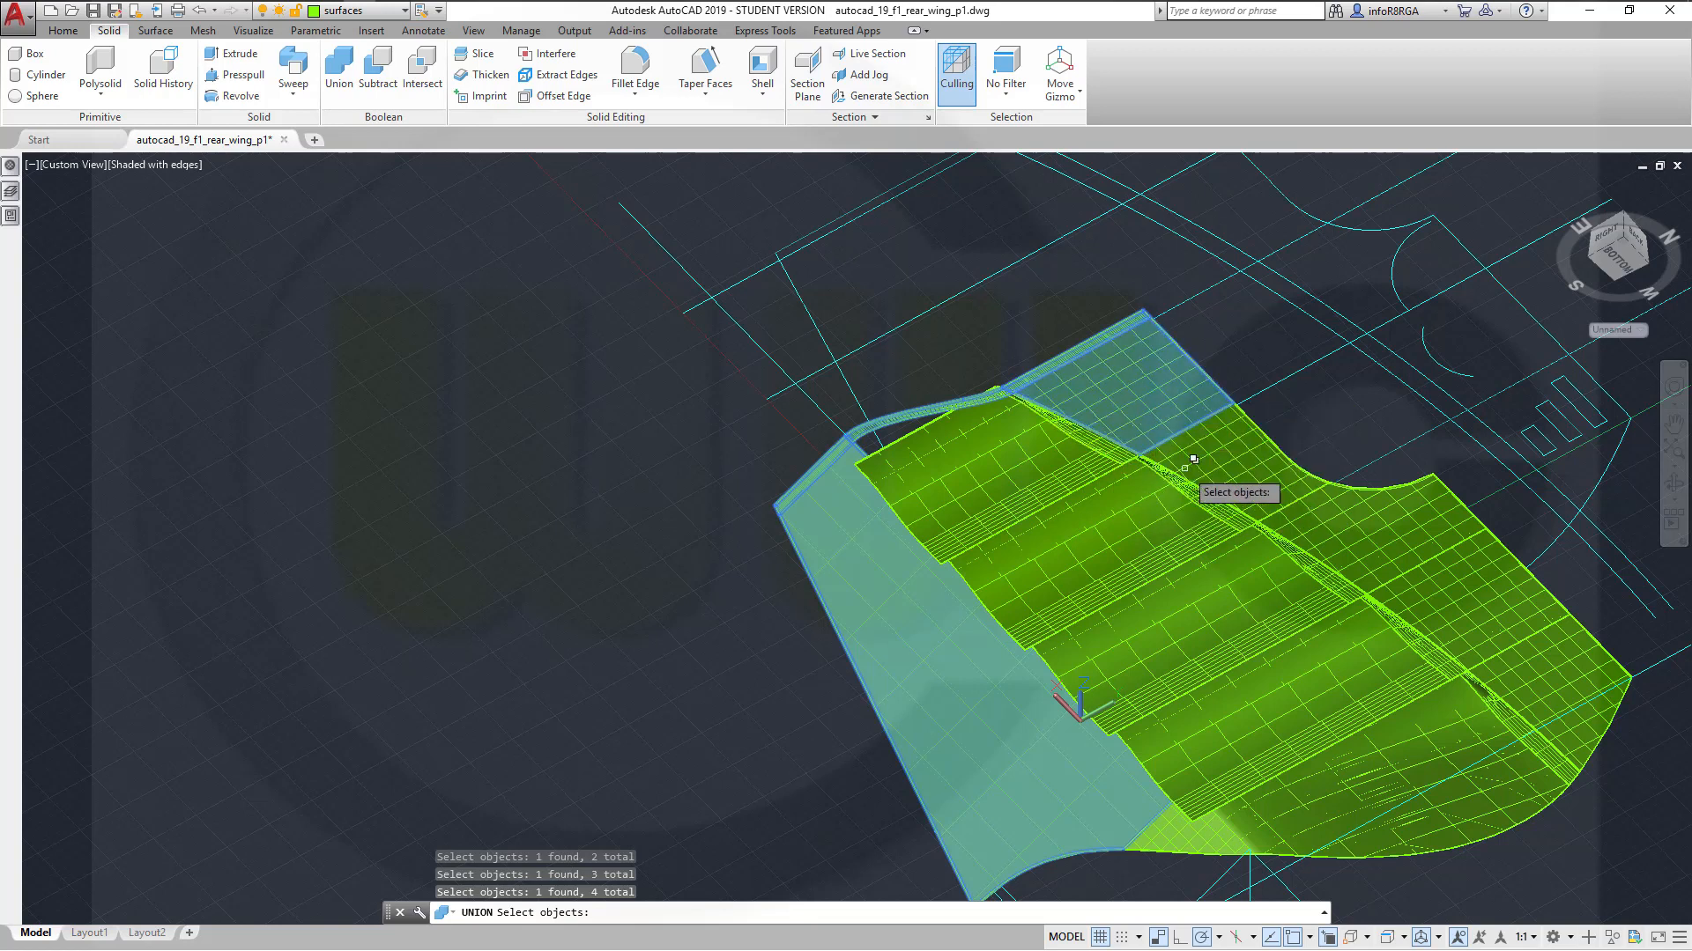
left_click(1248, 485)
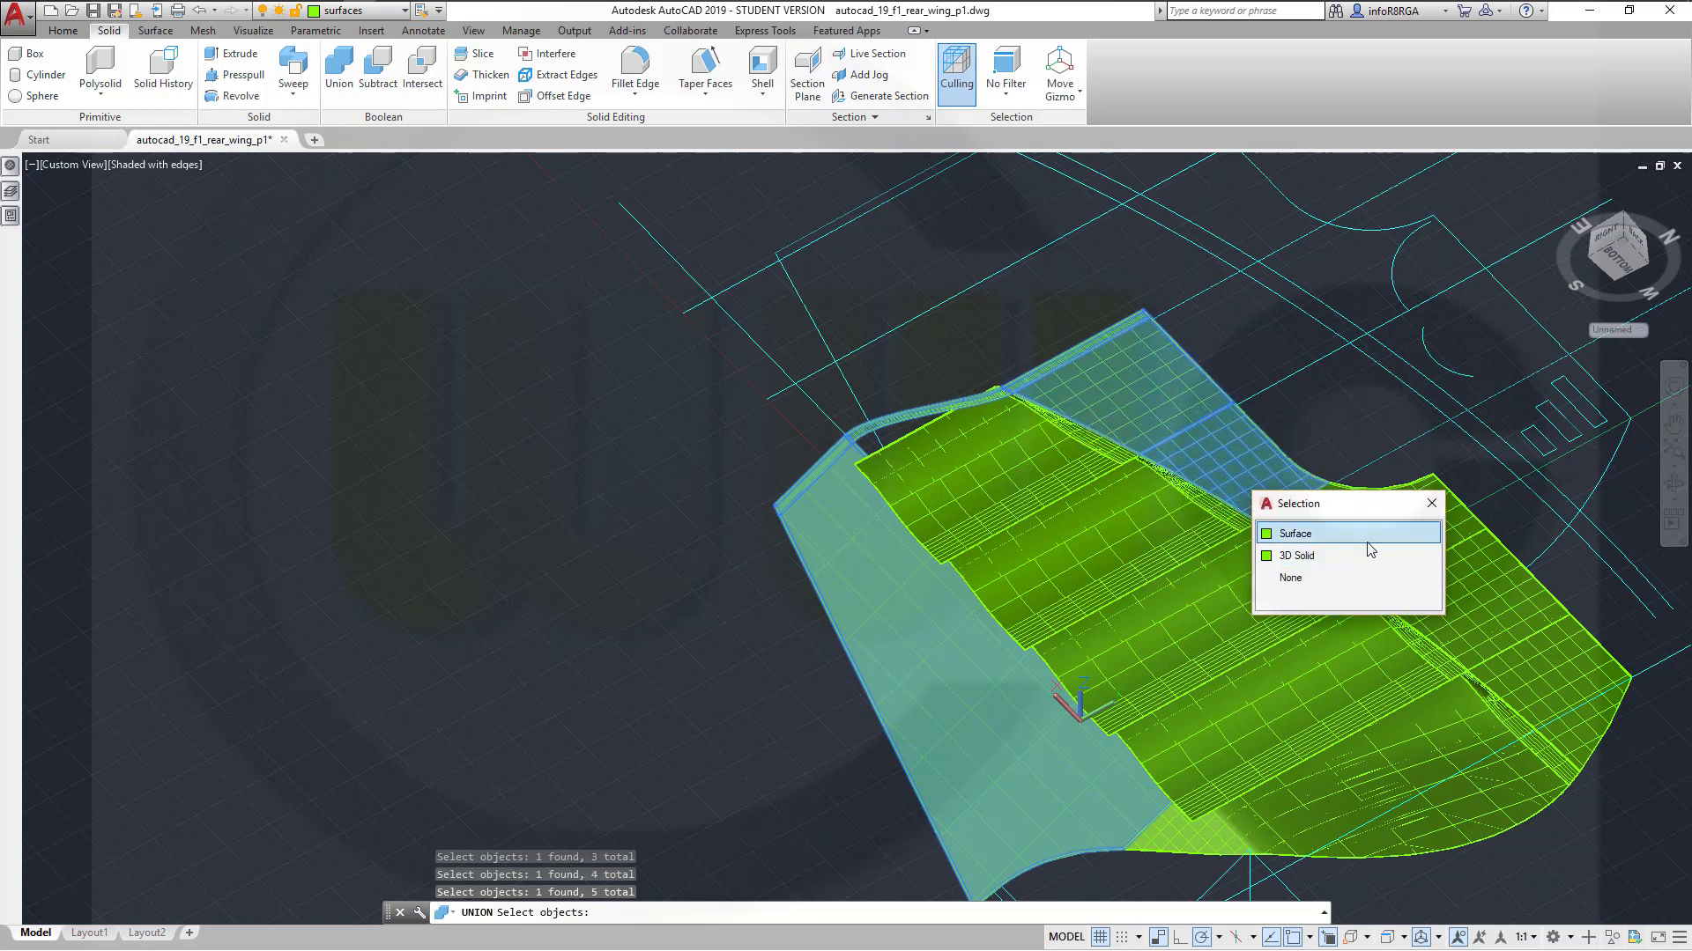
left_click(1317, 556)
left_click(1357, 551)
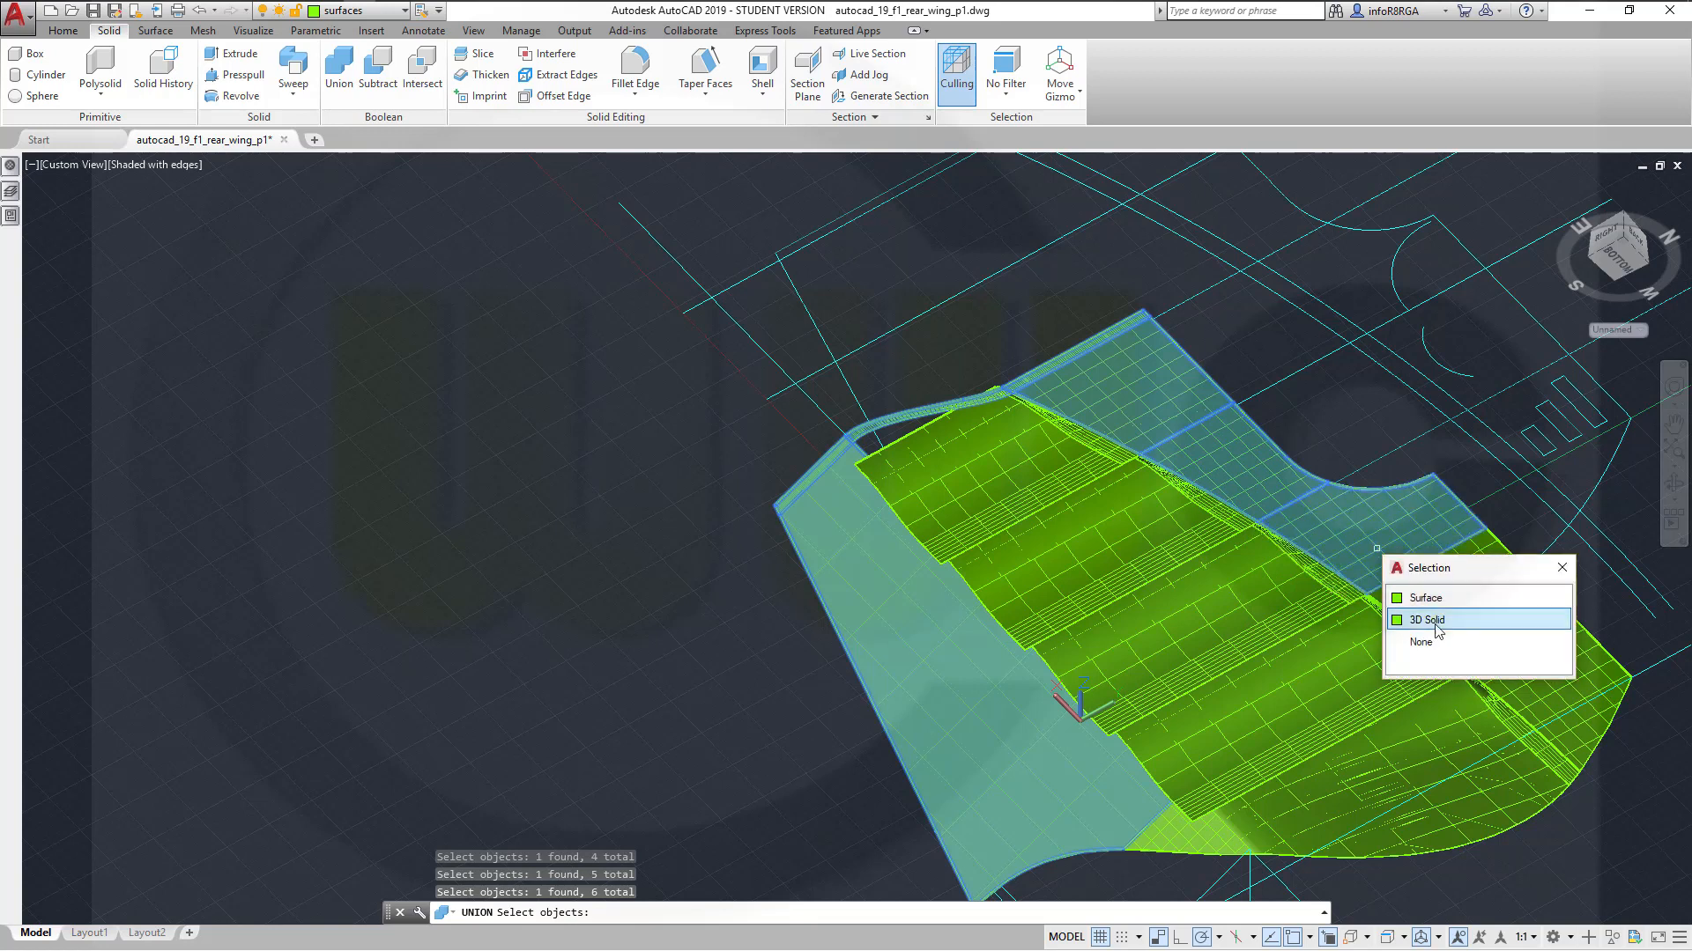
left_click(1458, 611)
left_click(1458, 612)
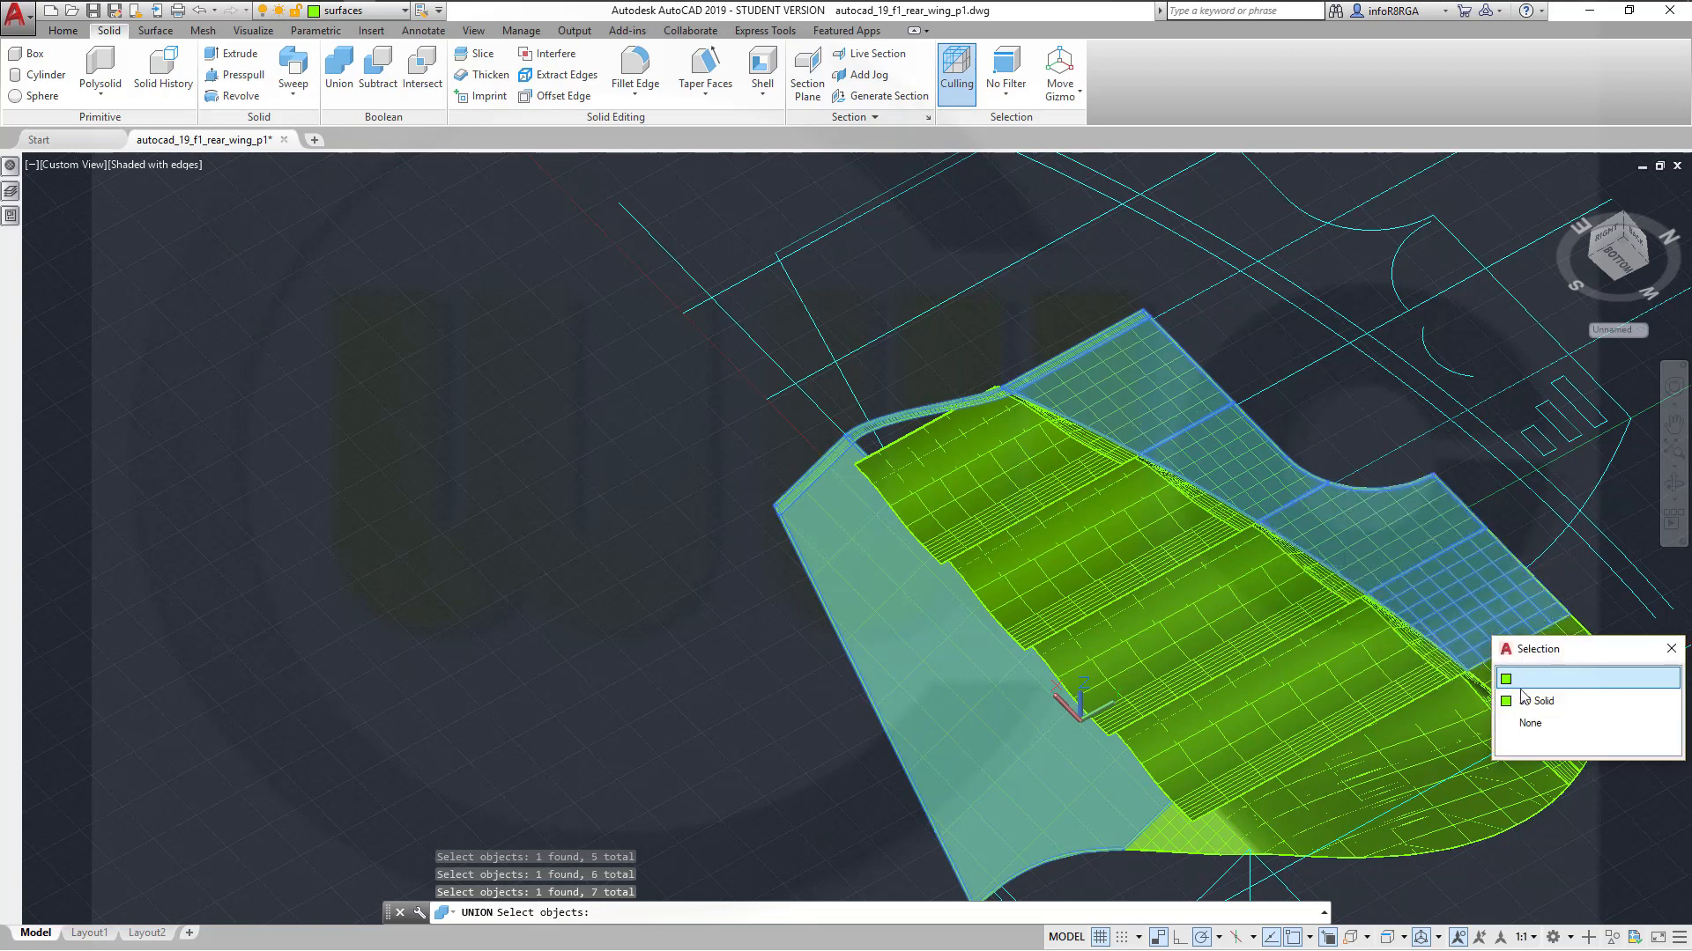
left_click(1524, 703)
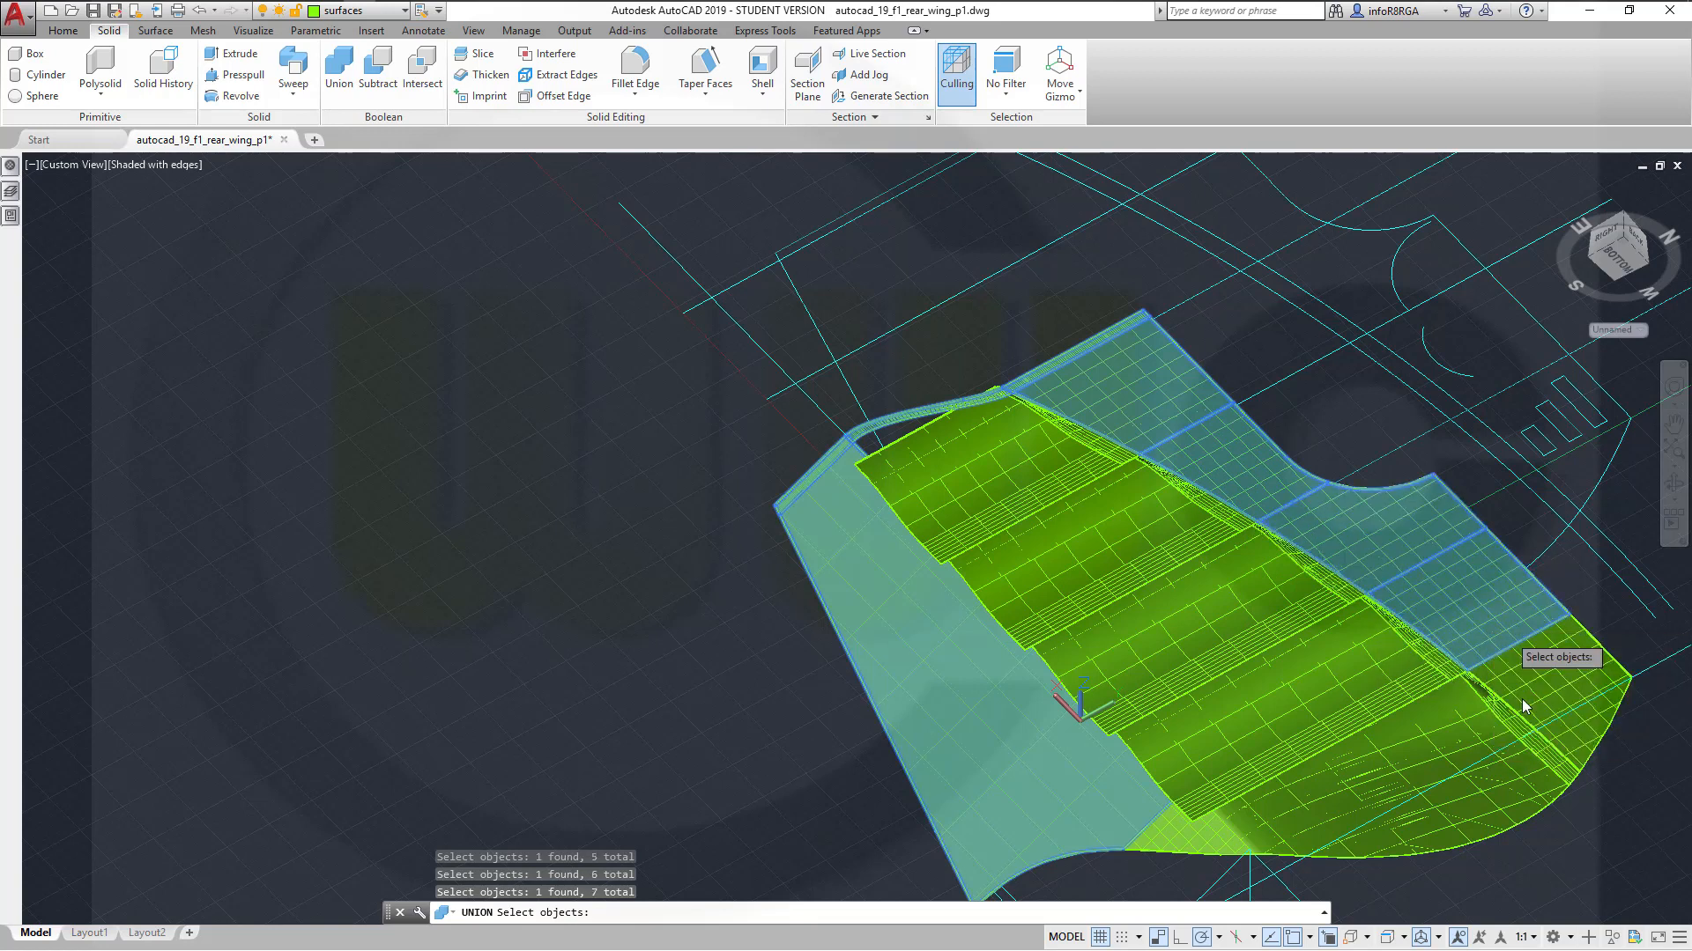
left_click(1549, 675)
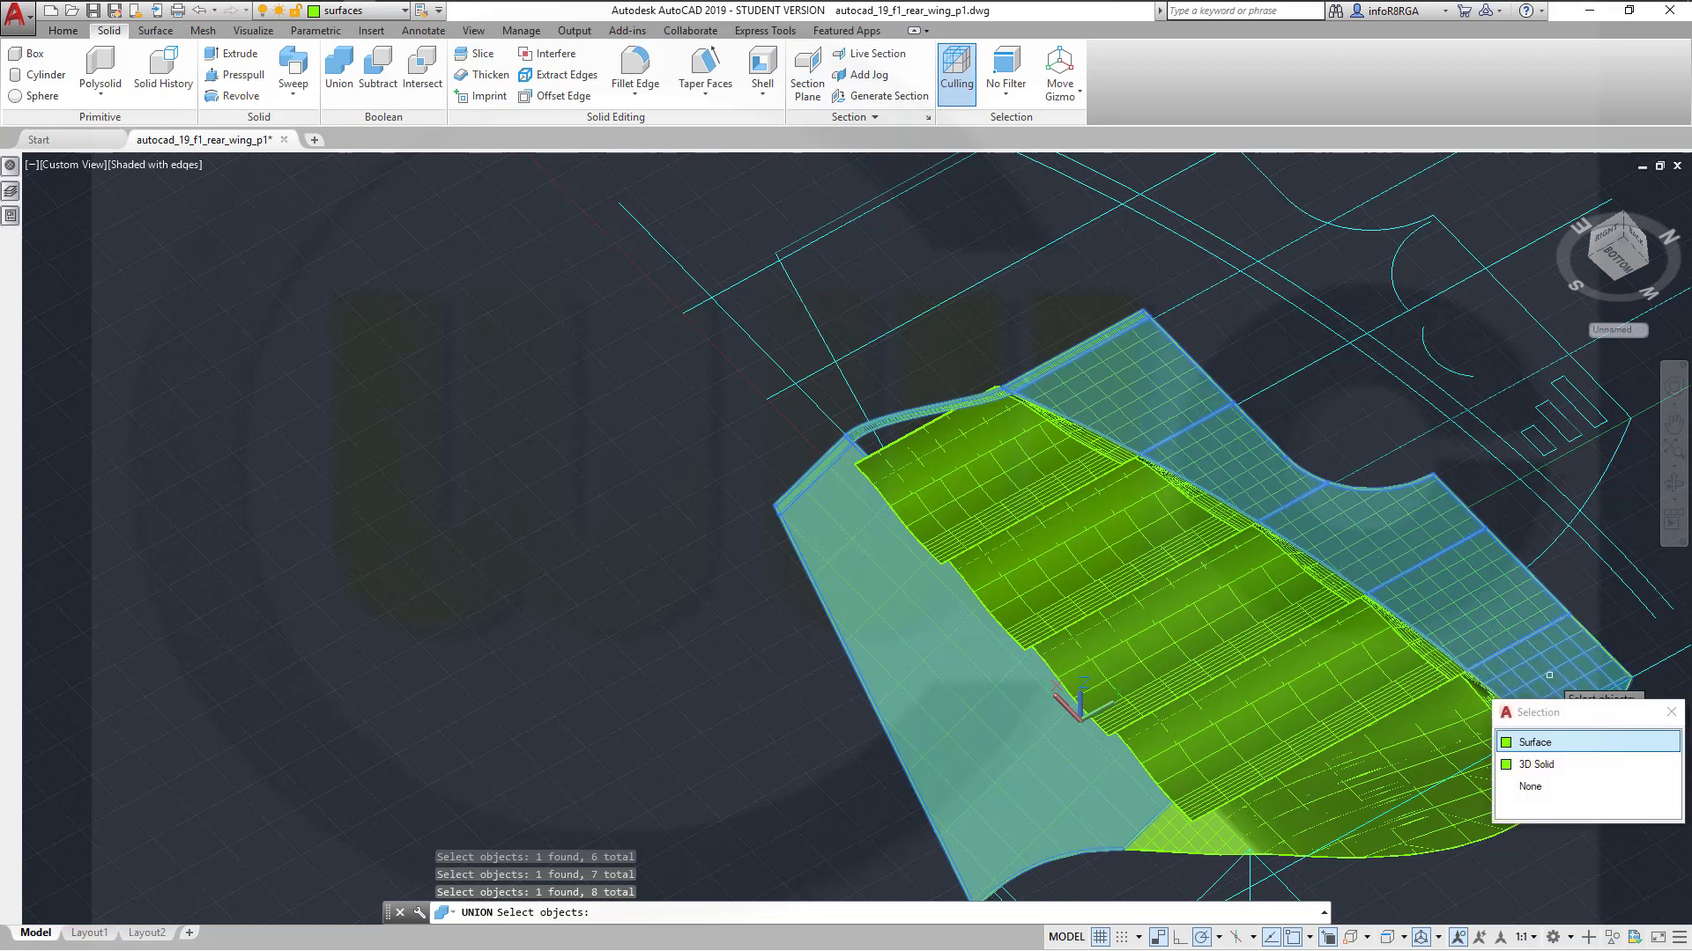
left_click(1538, 764)
Add the 3D solids of the last narrow strip, the rounded end face and the small corner patch to the union selection
left_click(1549, 754)
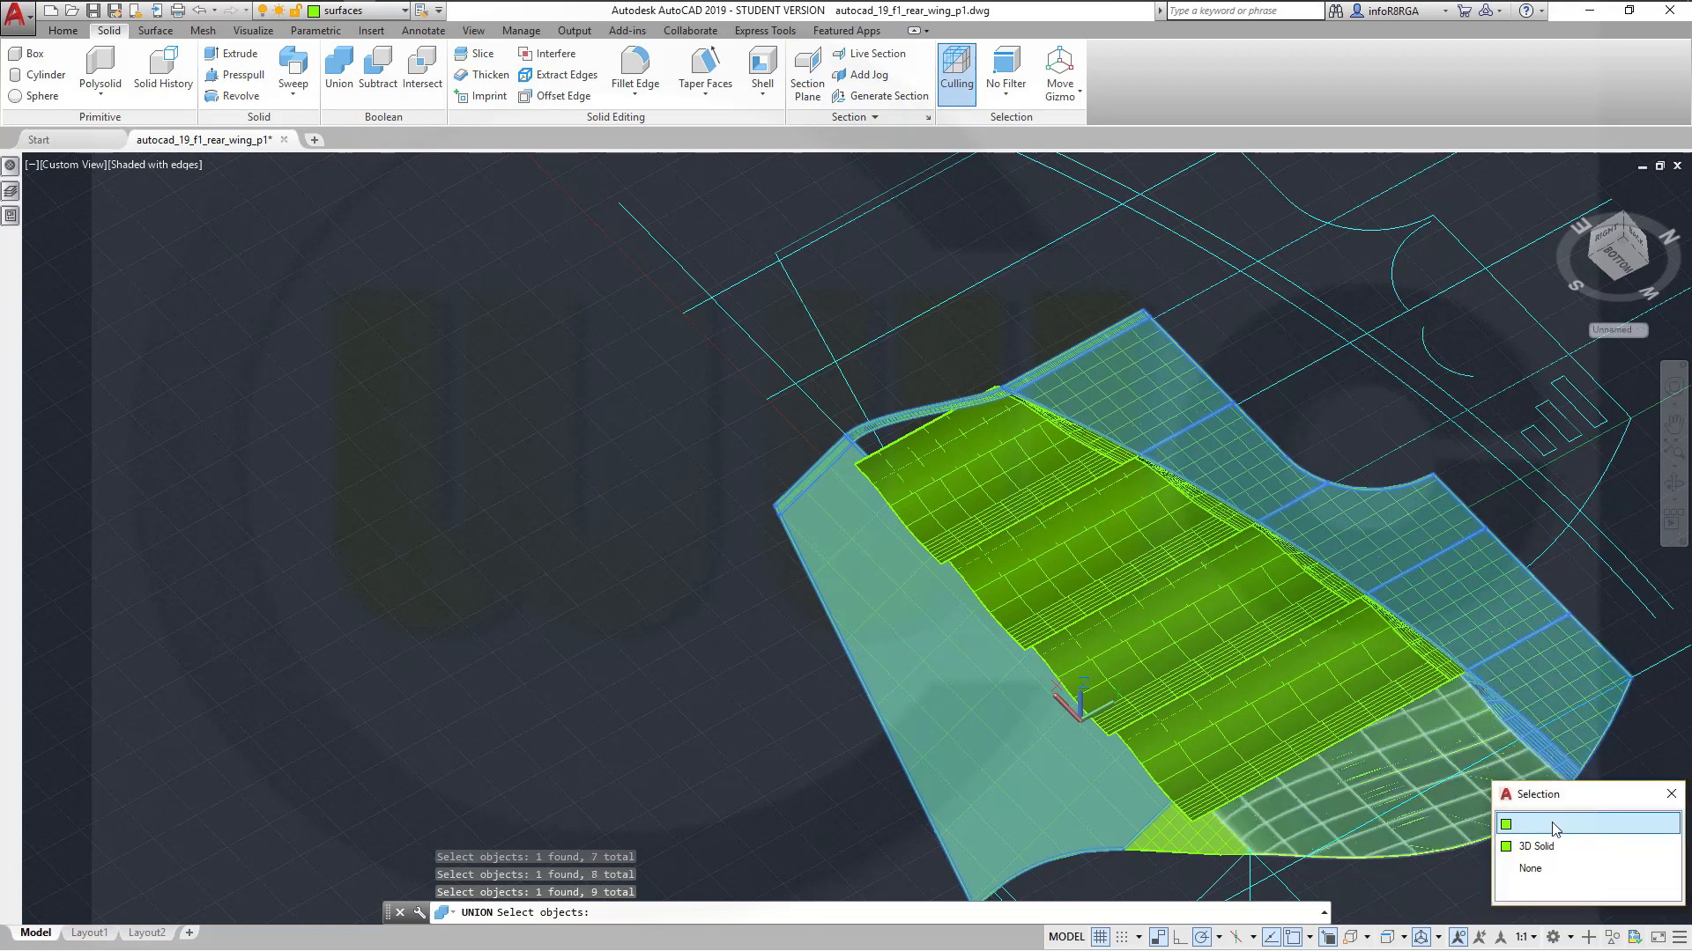
left_click(1533, 851)
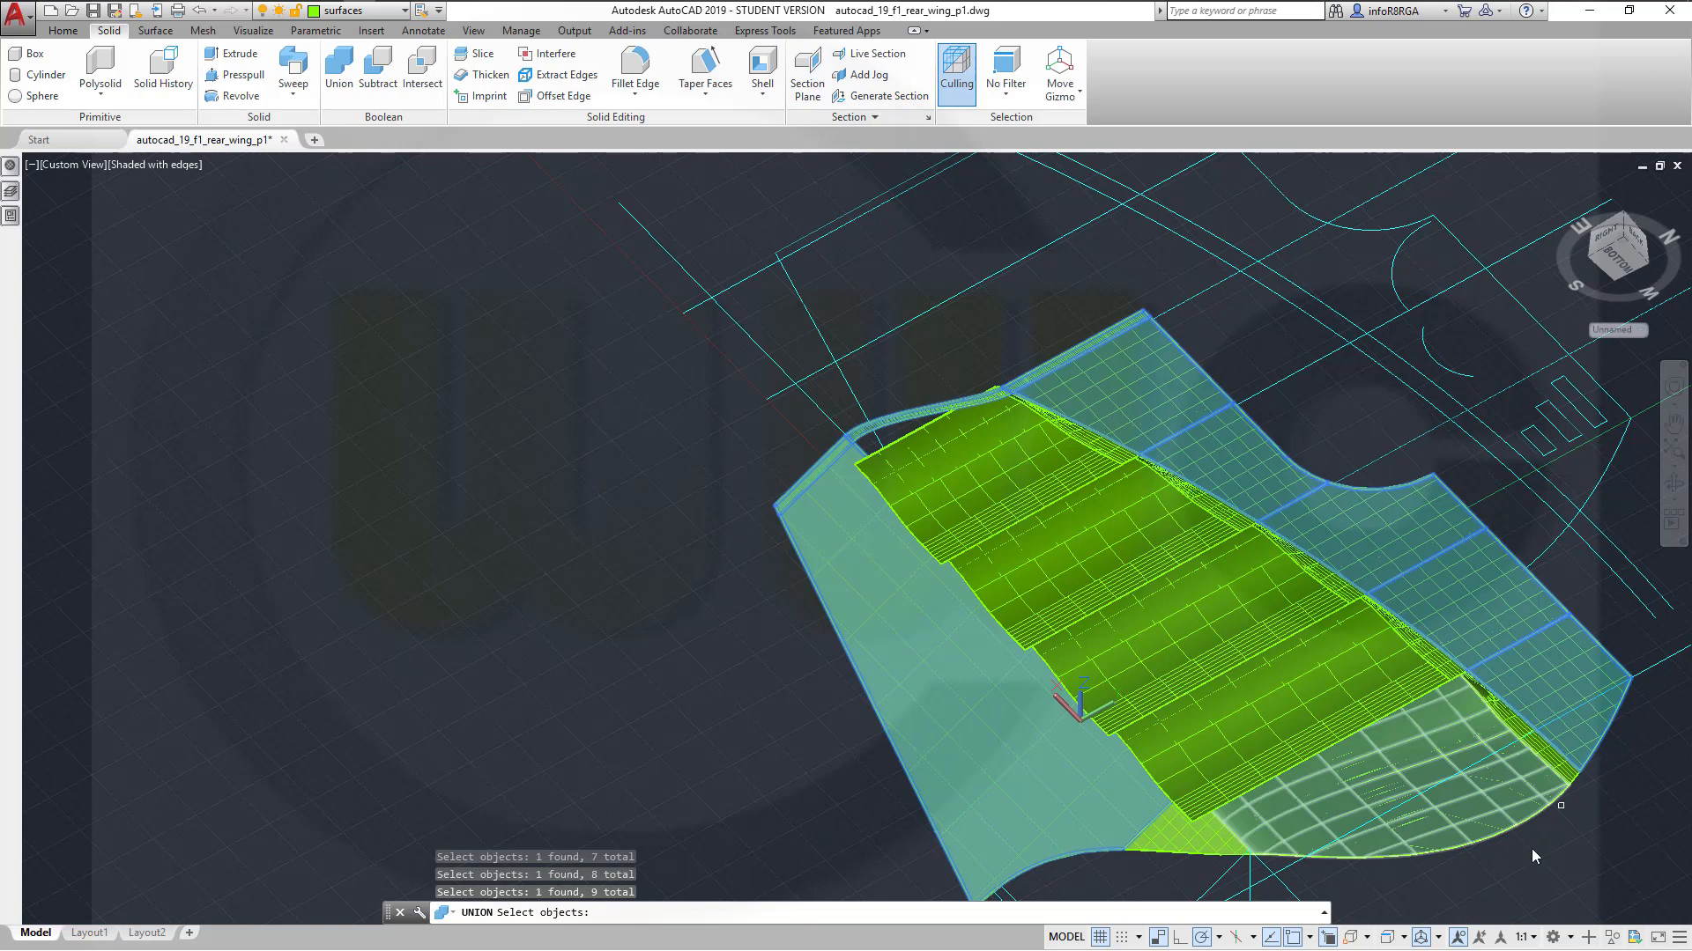
left_click(1503, 805)
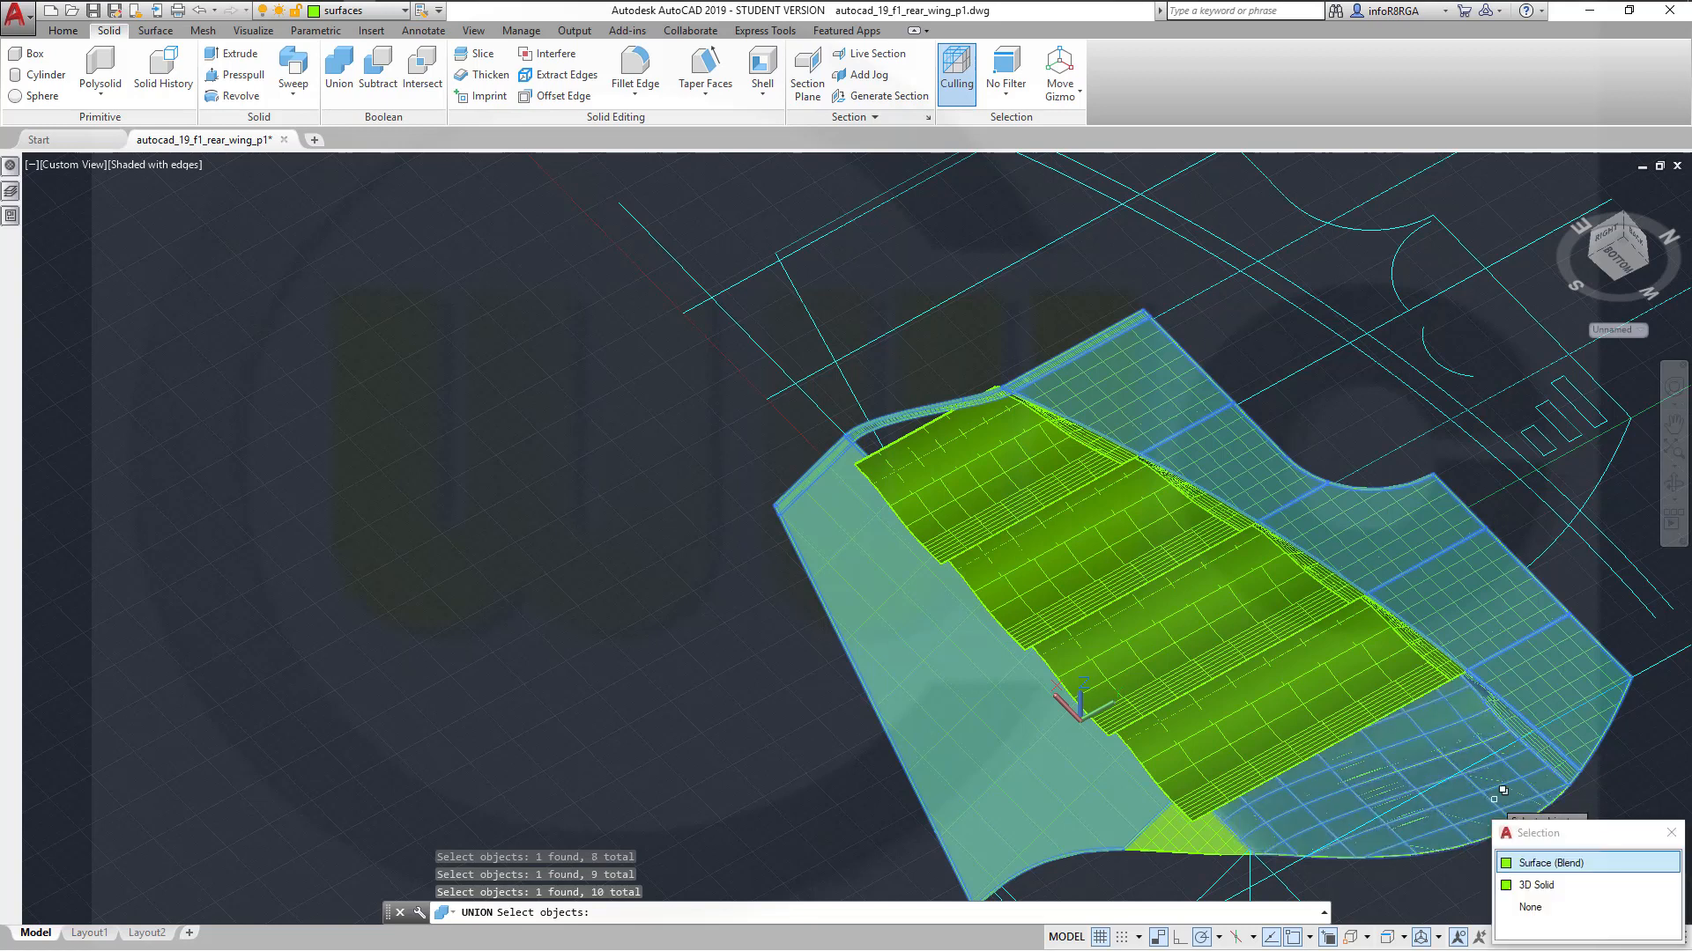
left_click(1526, 882)
middle_click_drag(1521, 885, 1491, 774)
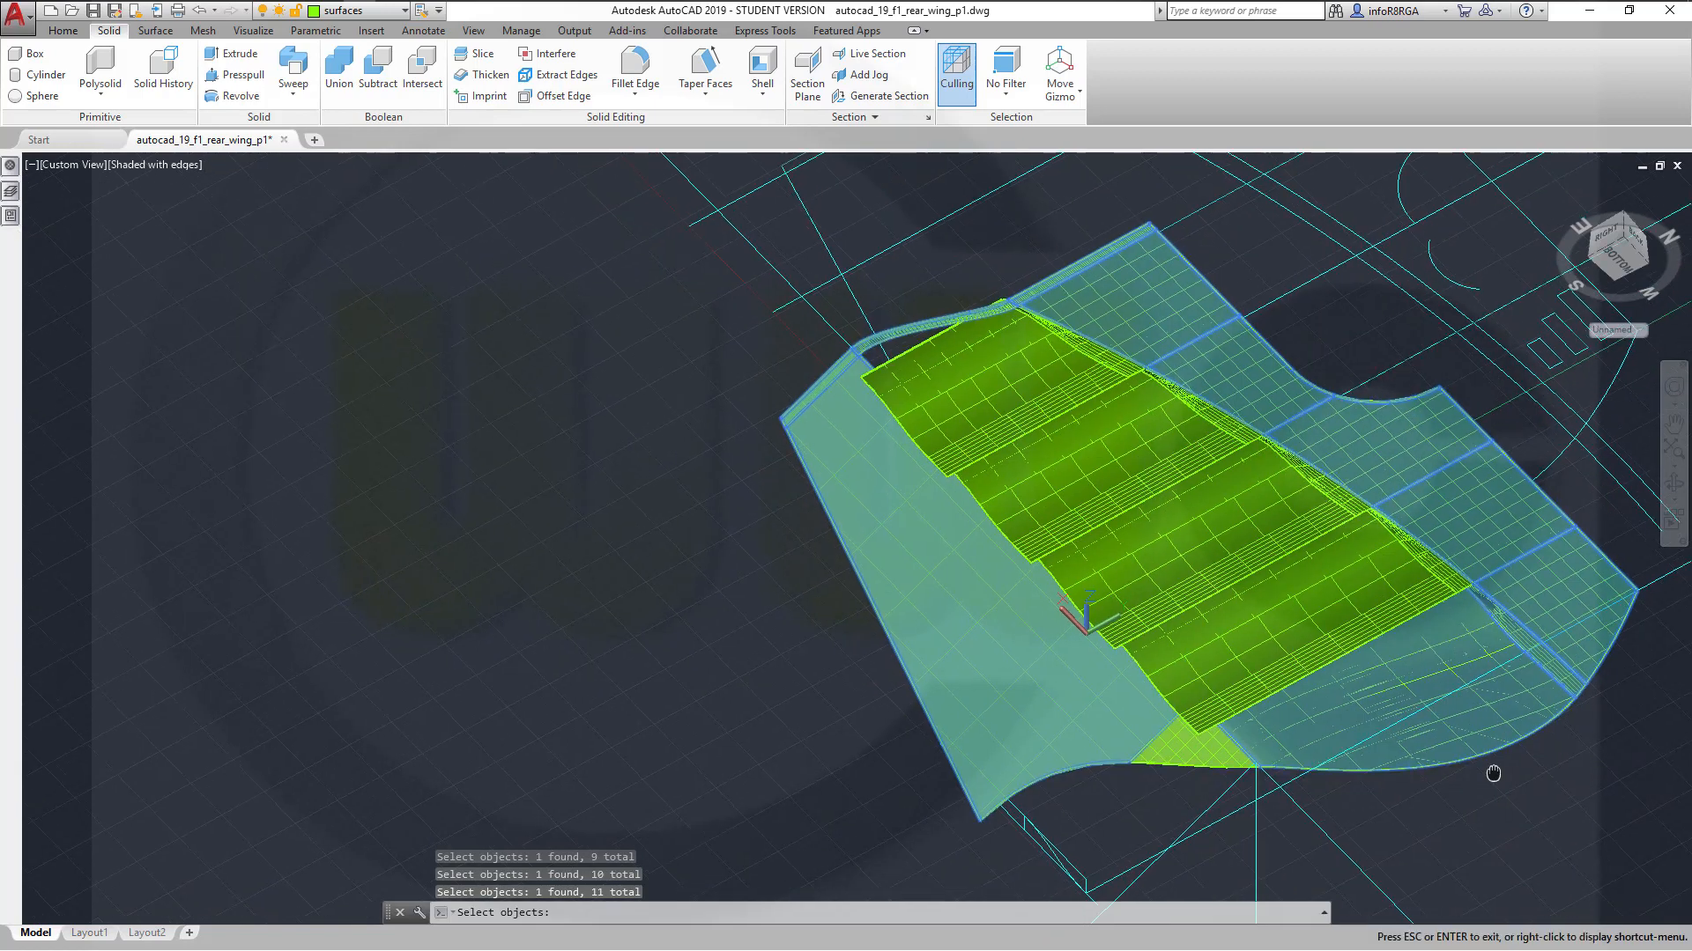
left_click(1225, 756)
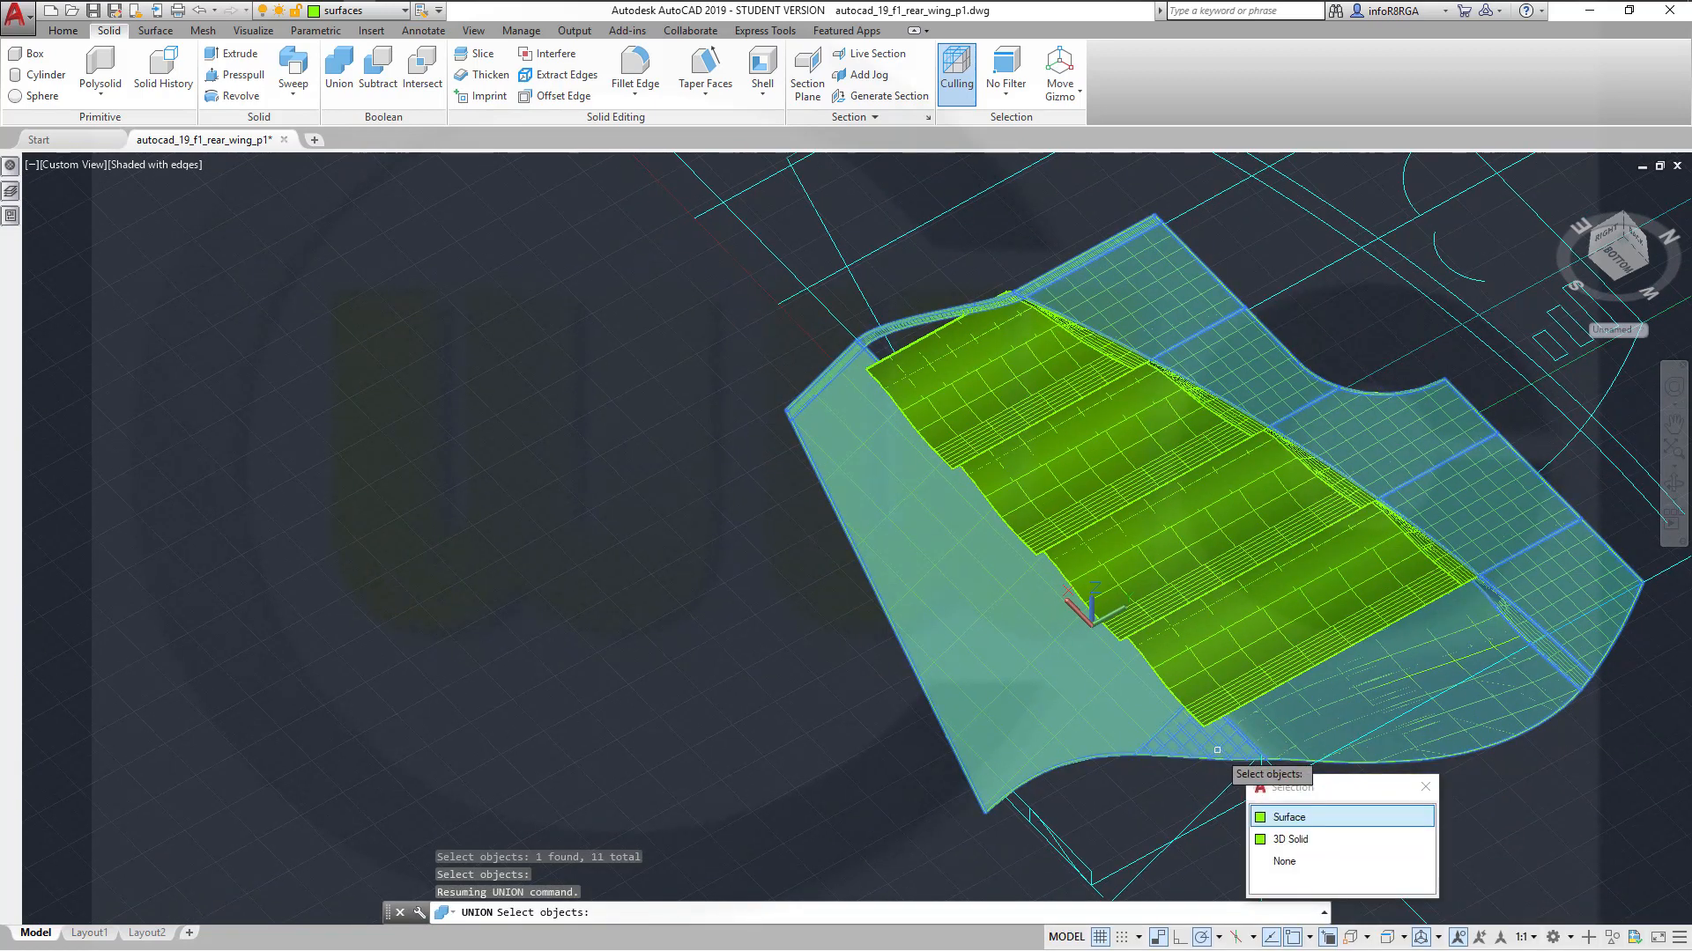
left_click(1300, 842)
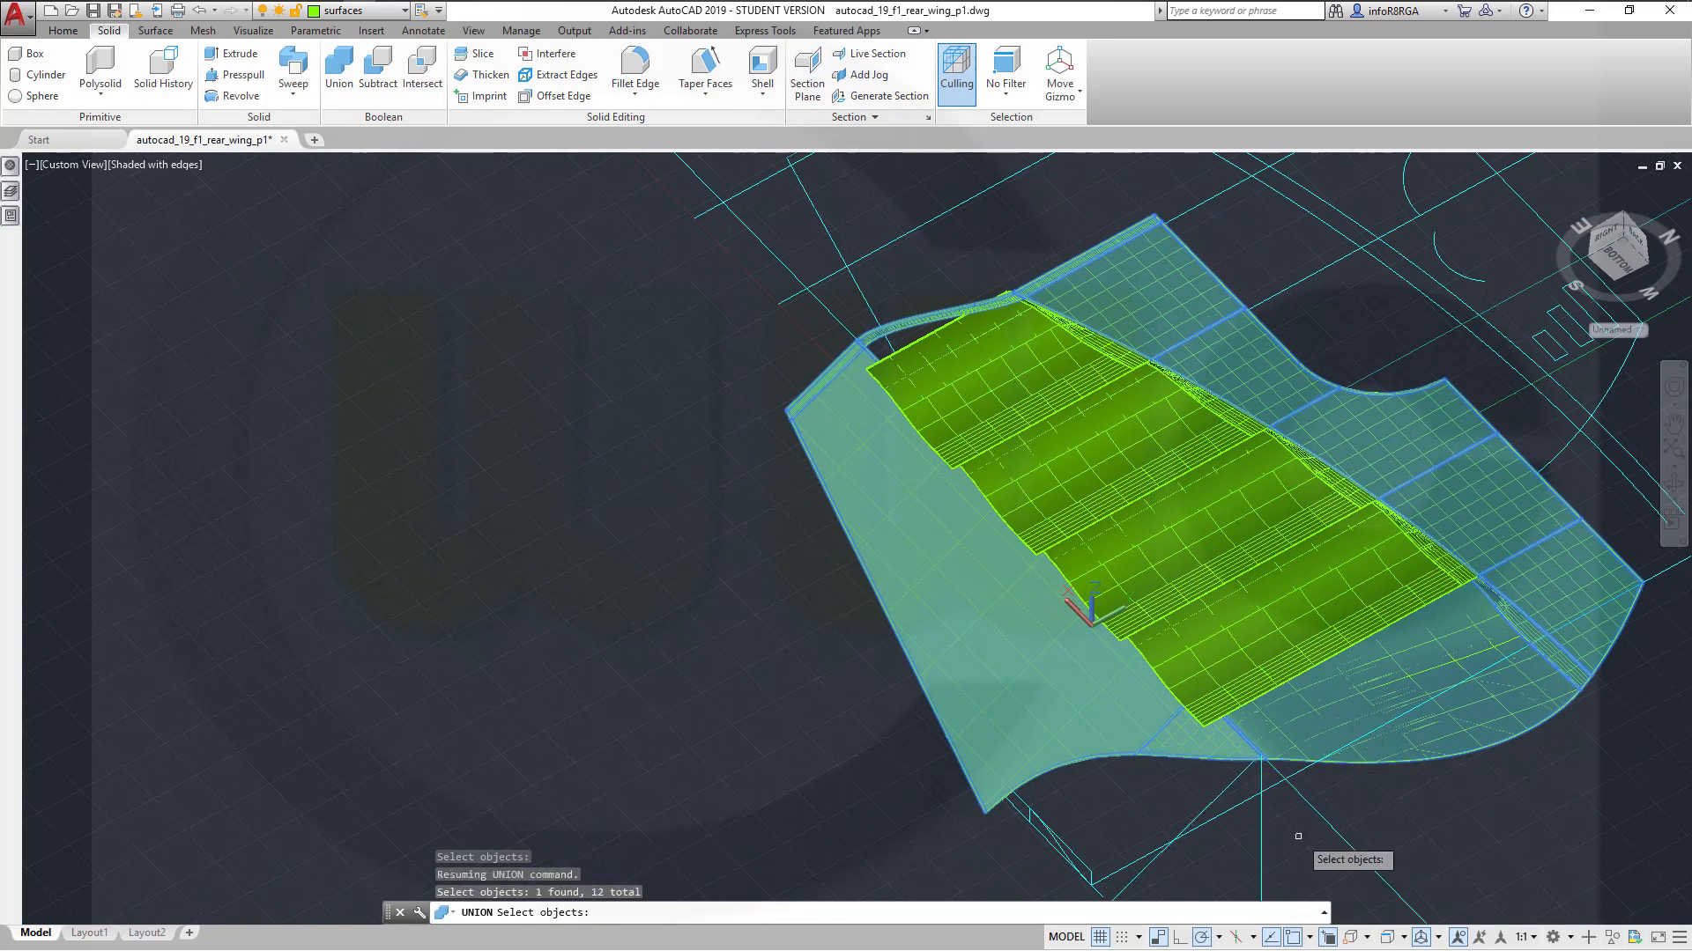
Add the 3D solids of the four wavy panels to the union selection
left_click(1298, 651)
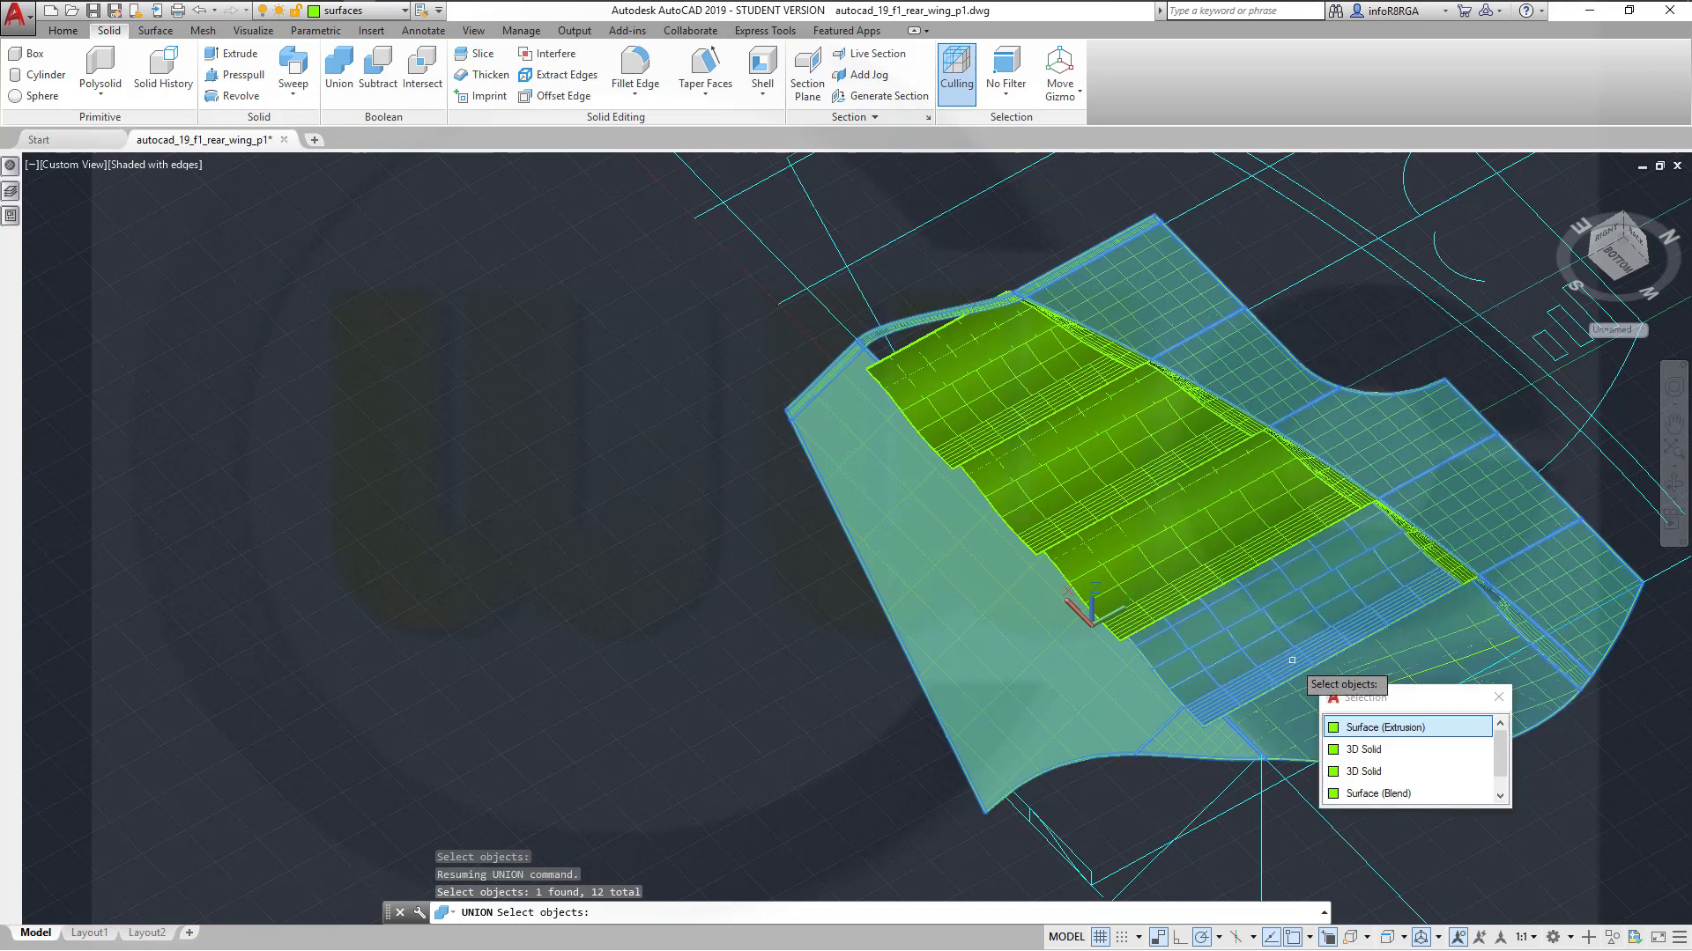
left_click(1357, 749)
left_click(1216, 556)
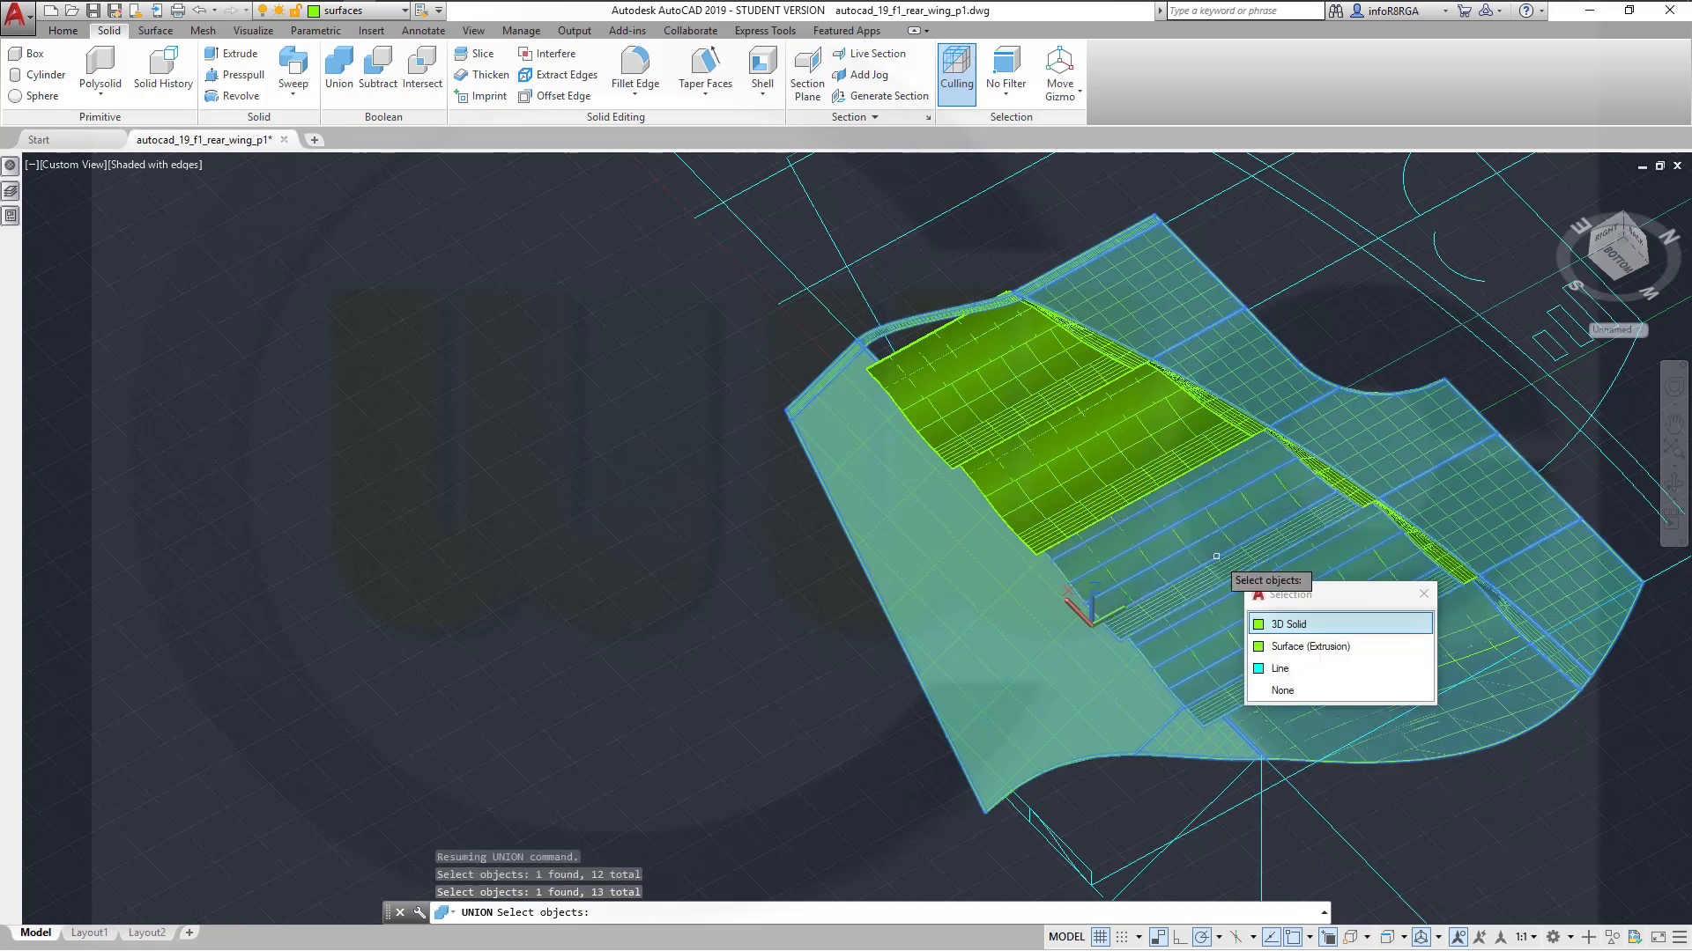
left_click(1290, 624)
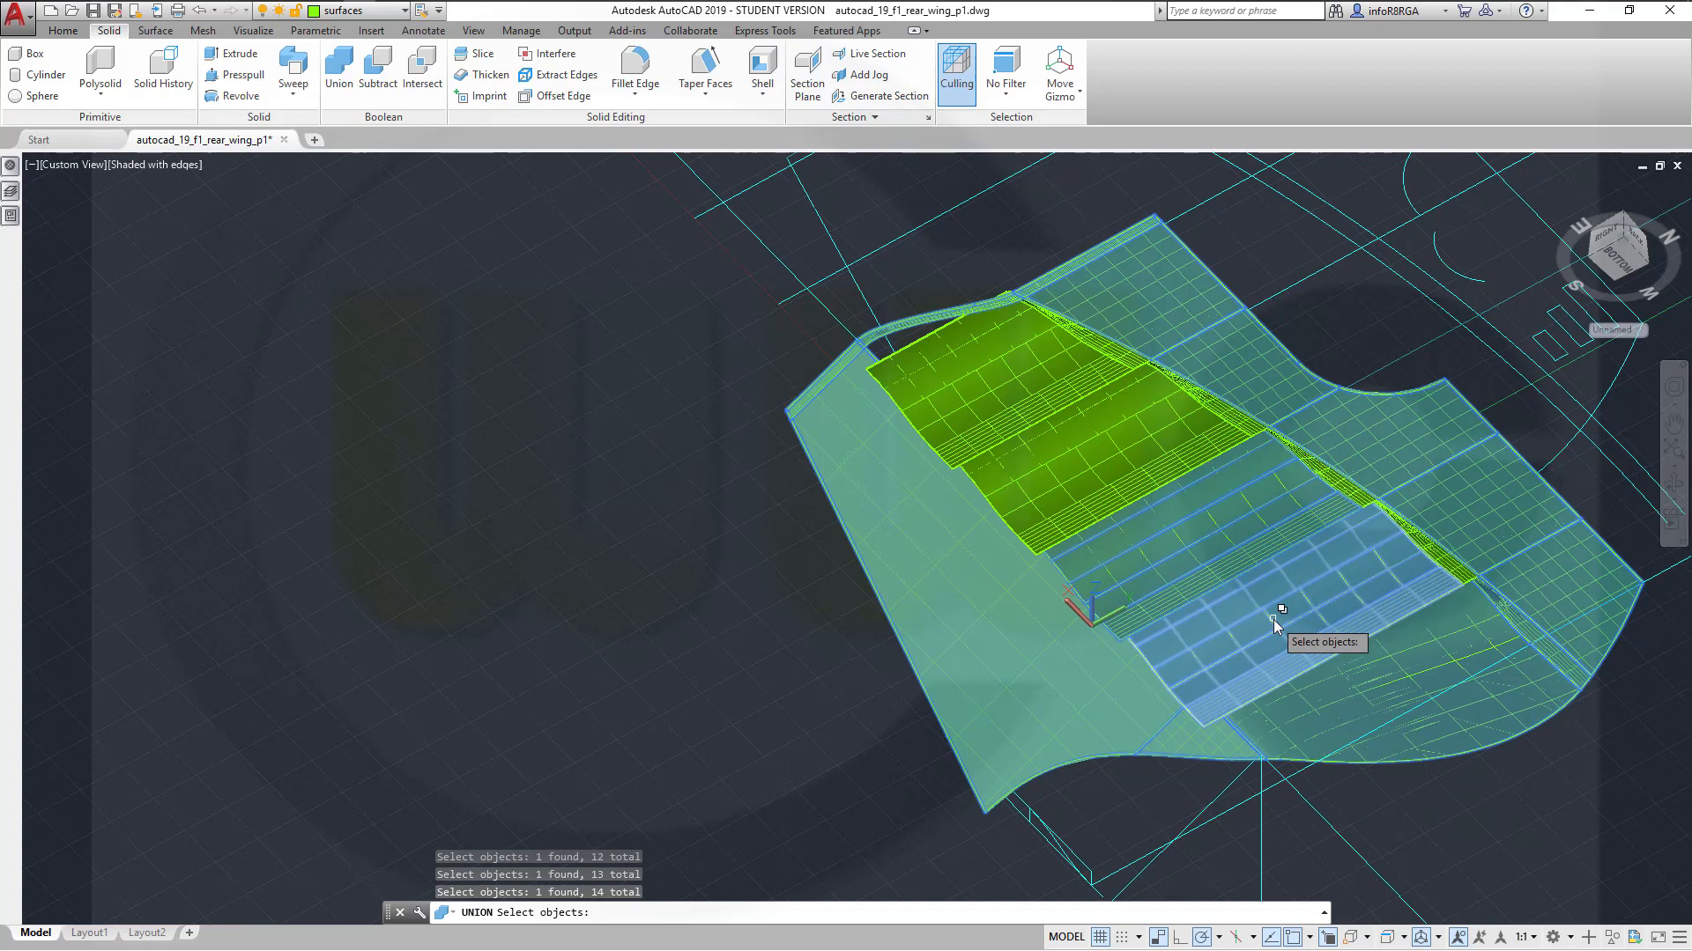
left_click(1118, 473)
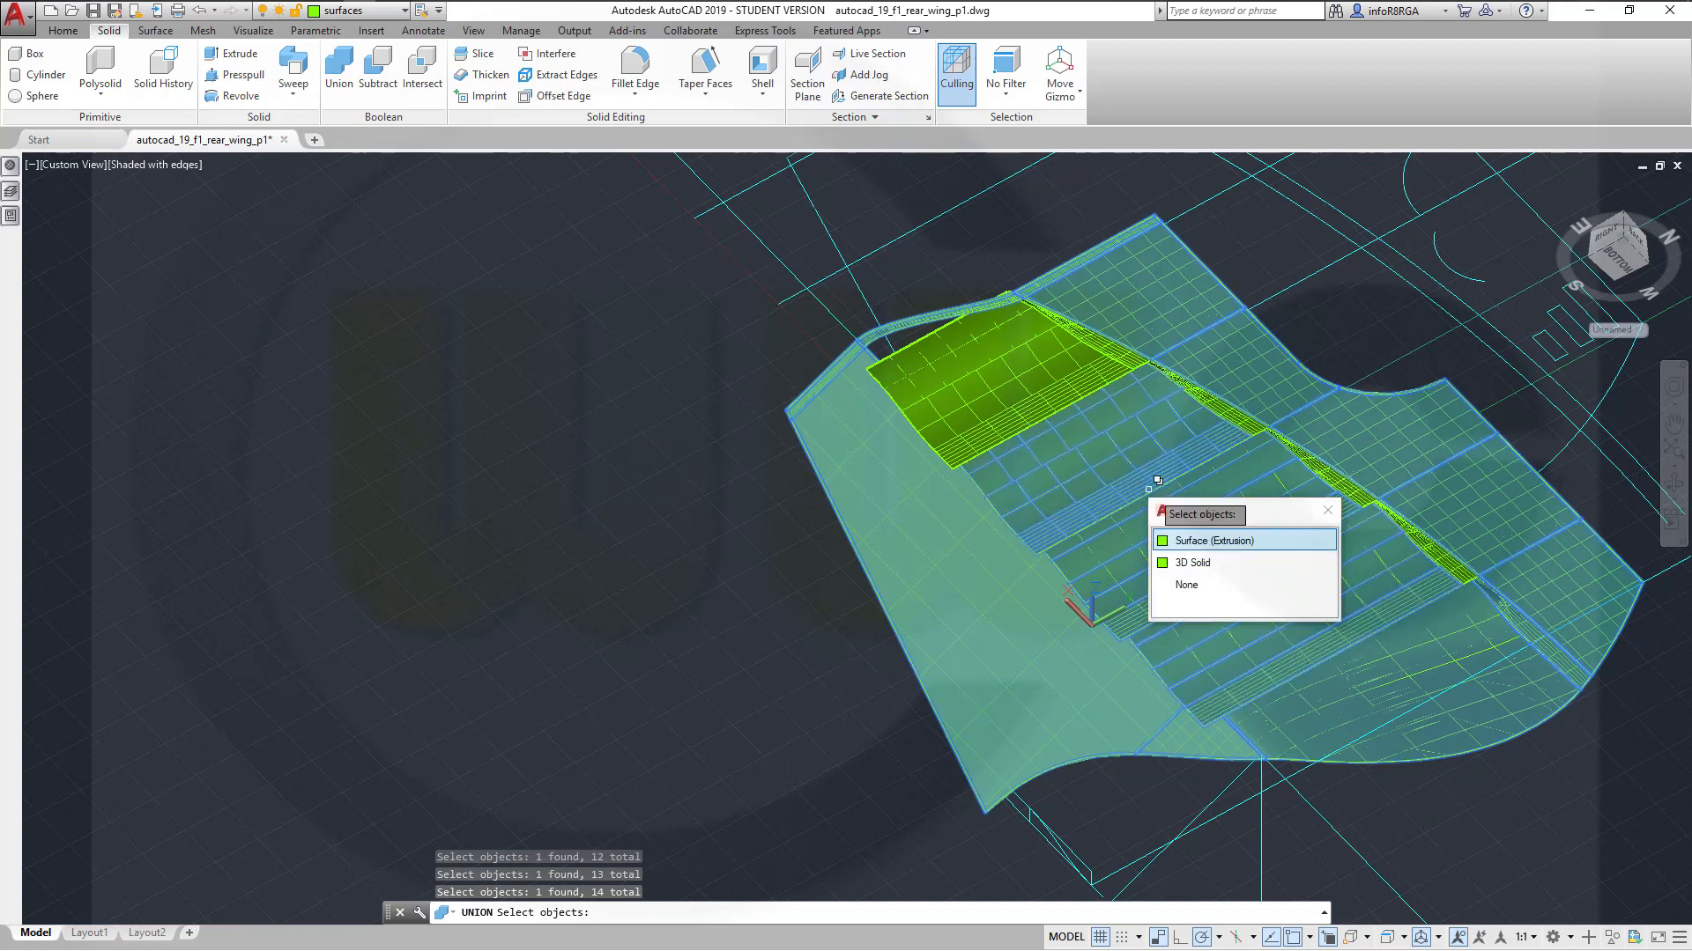
left_click(1179, 566)
left_click(1006, 422)
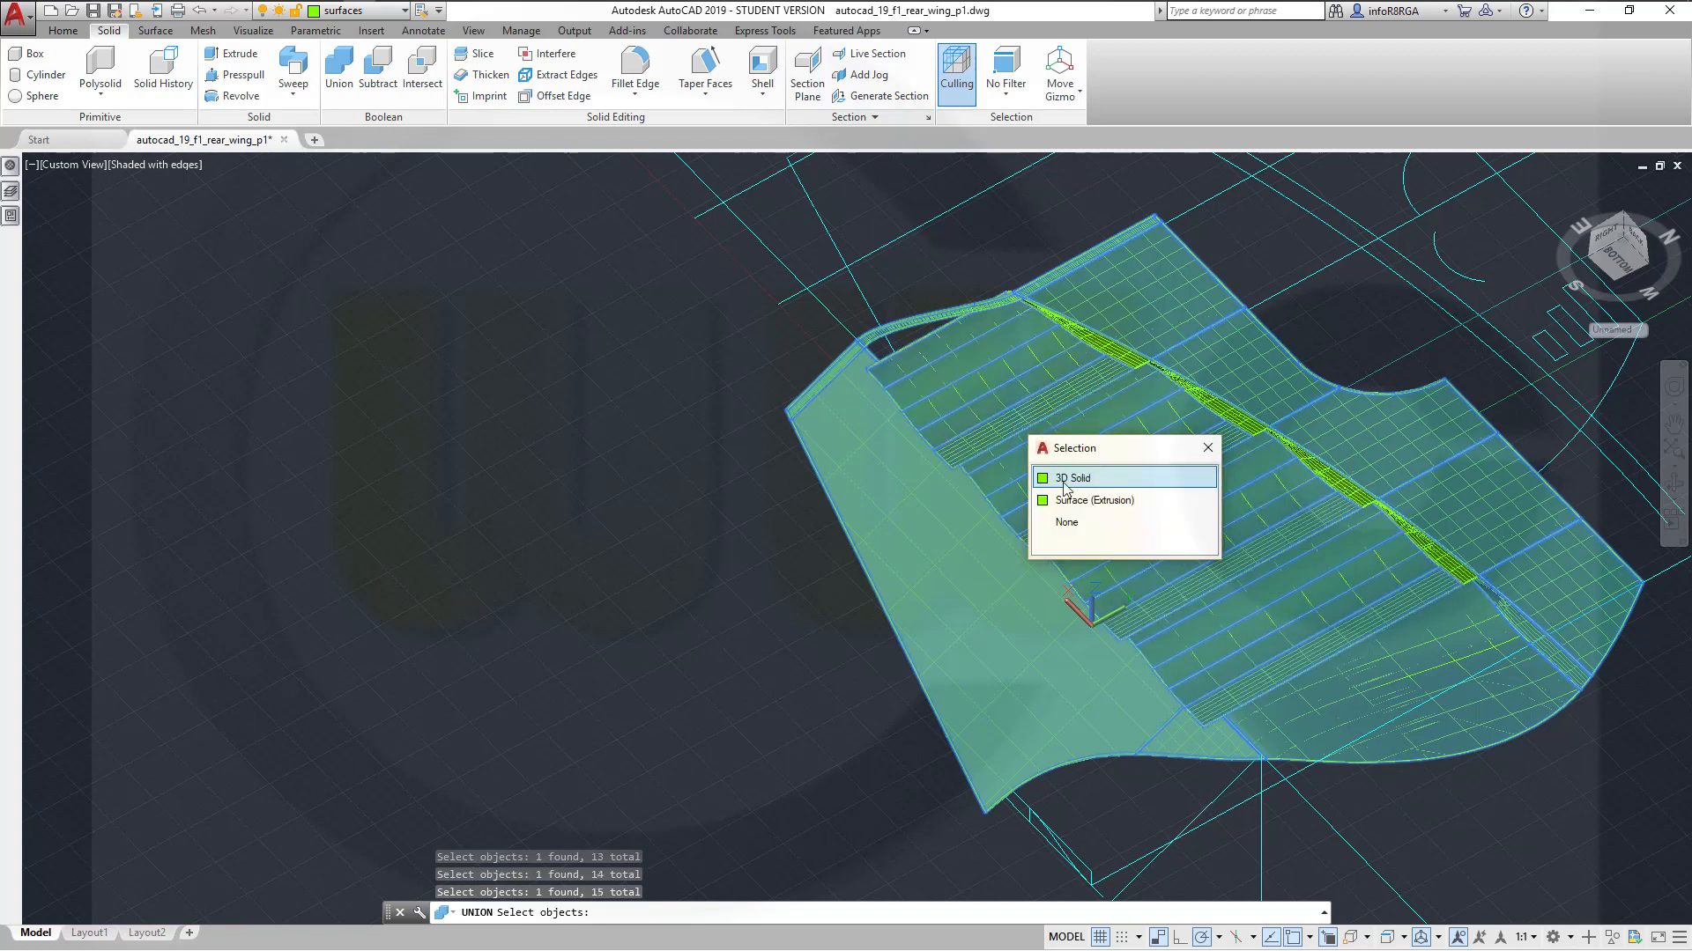
left_click(1071, 483)
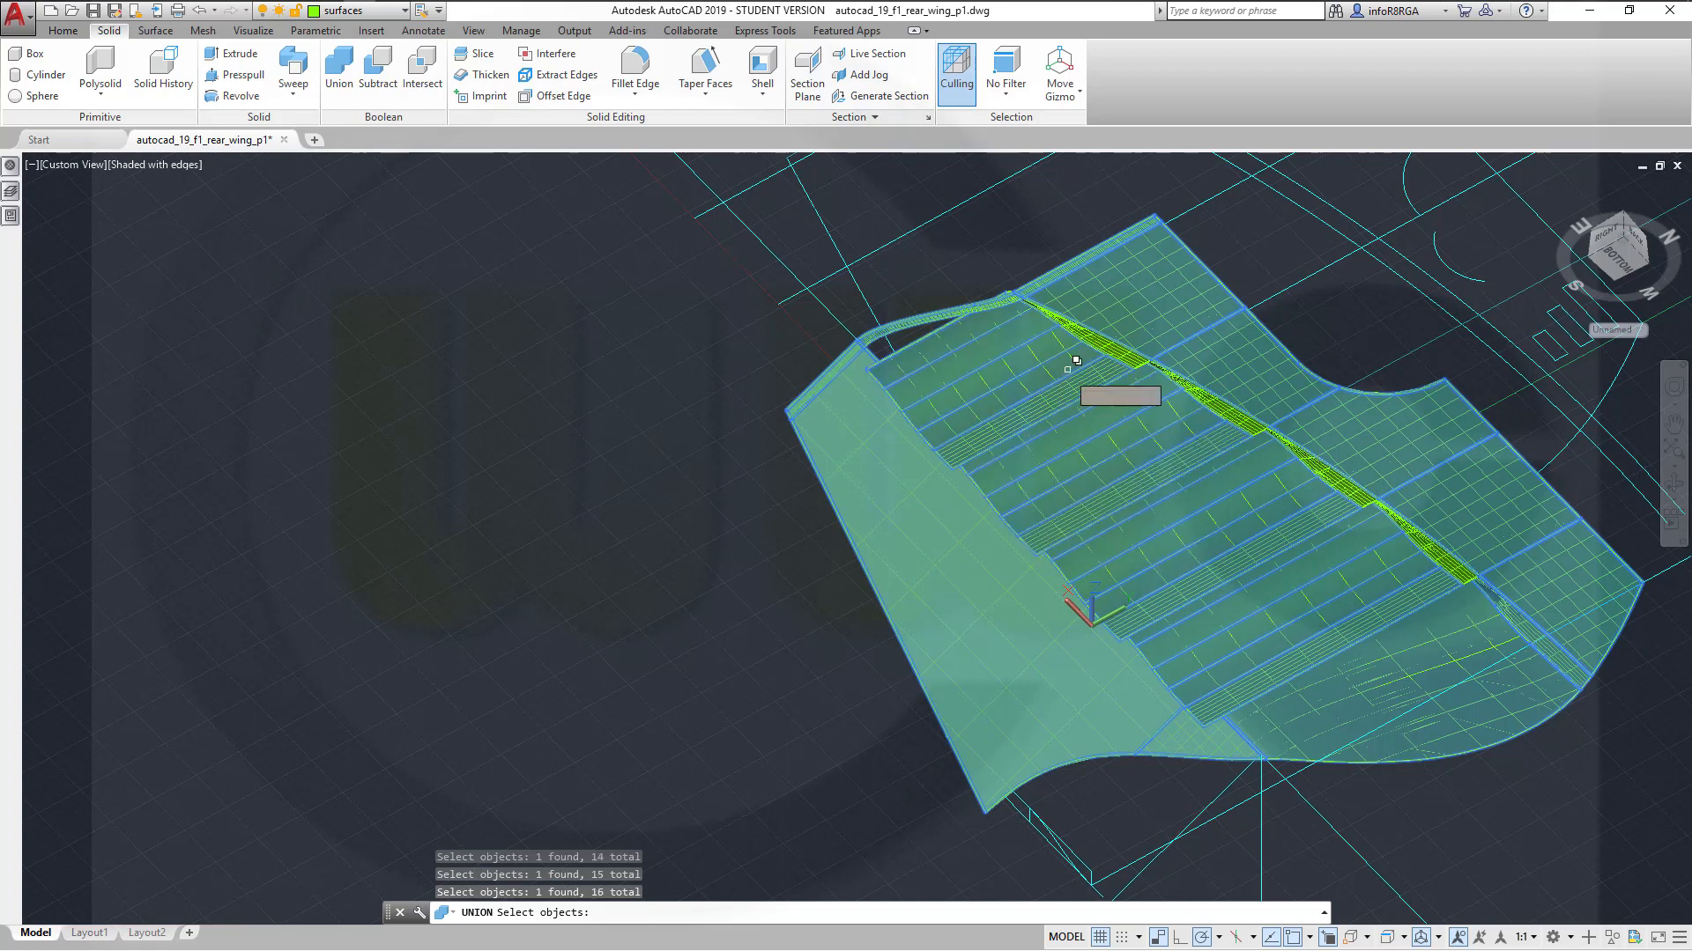
Add the 3D solids of the four narrow blend strips above the wavy panels and complete the union
left_click(1150, 364)
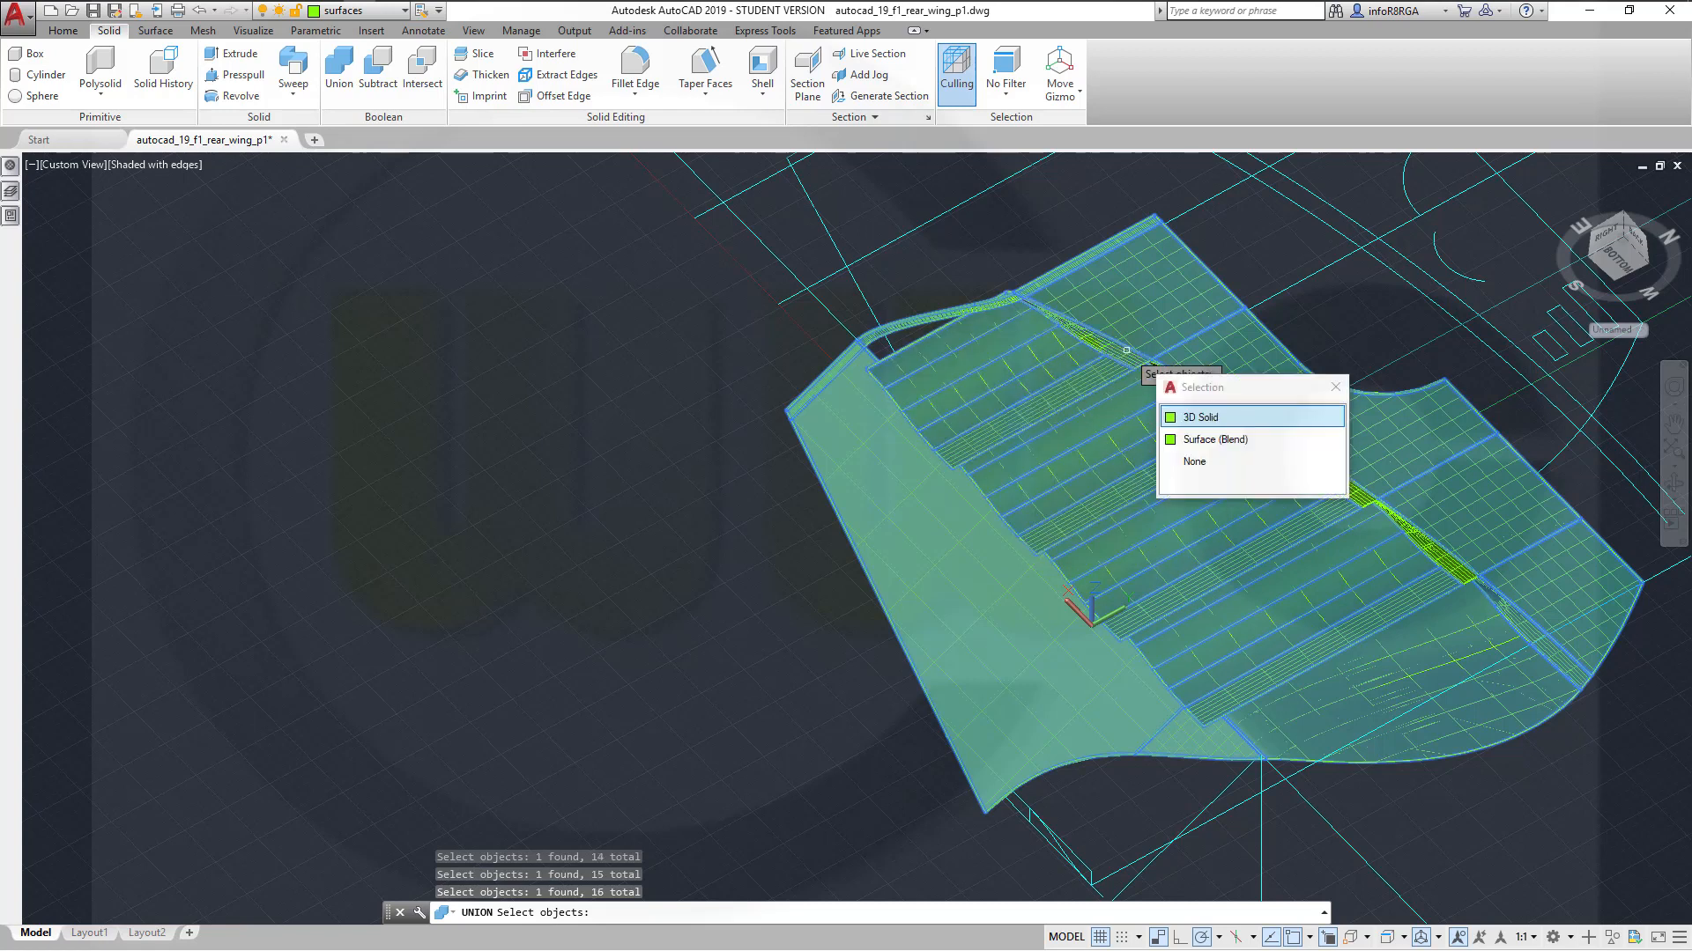
left_click(1177, 421)
left_click(1278, 440)
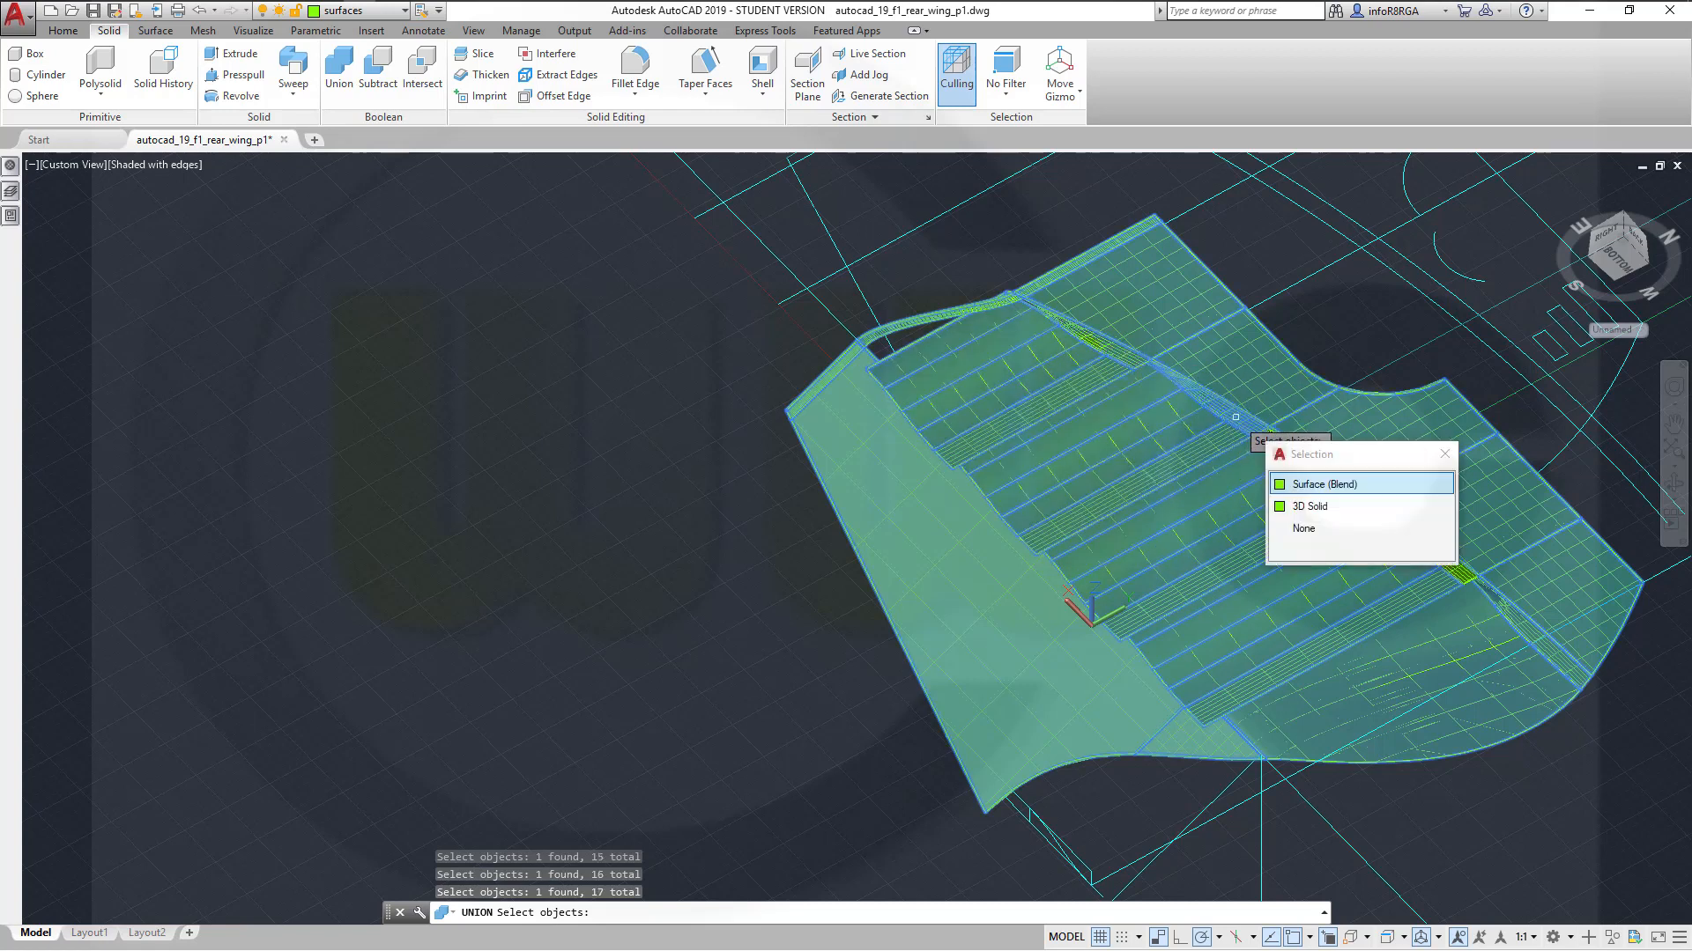
left_click(1326, 507)
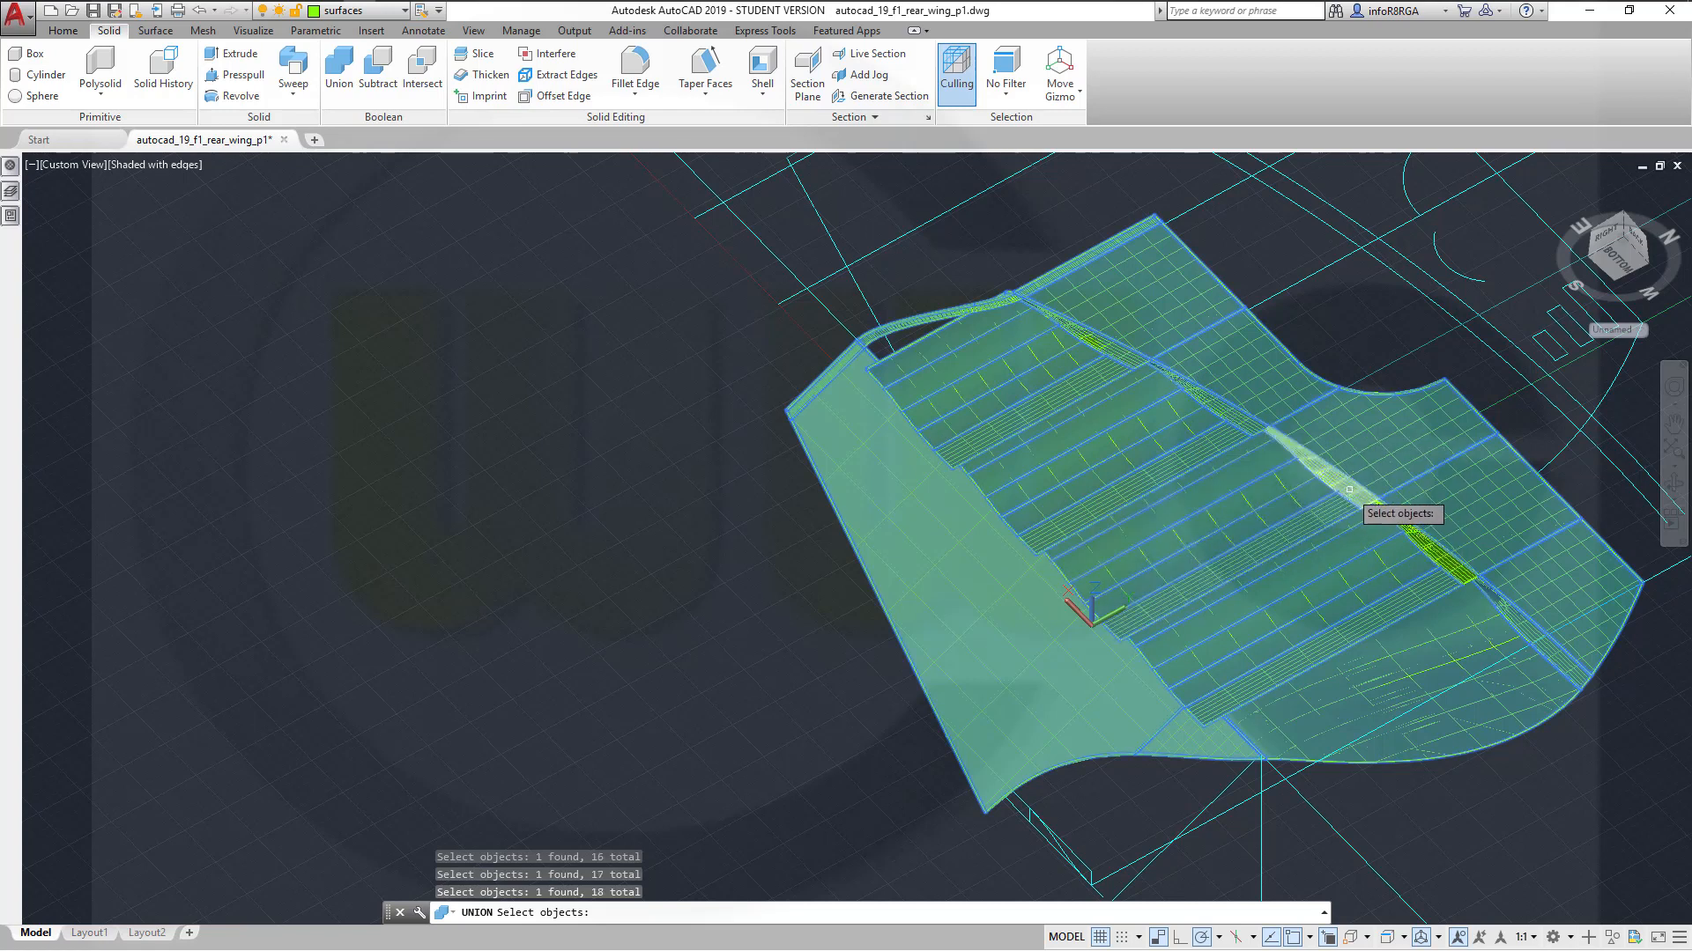
left_click(1366, 504)
left_click(1421, 578)
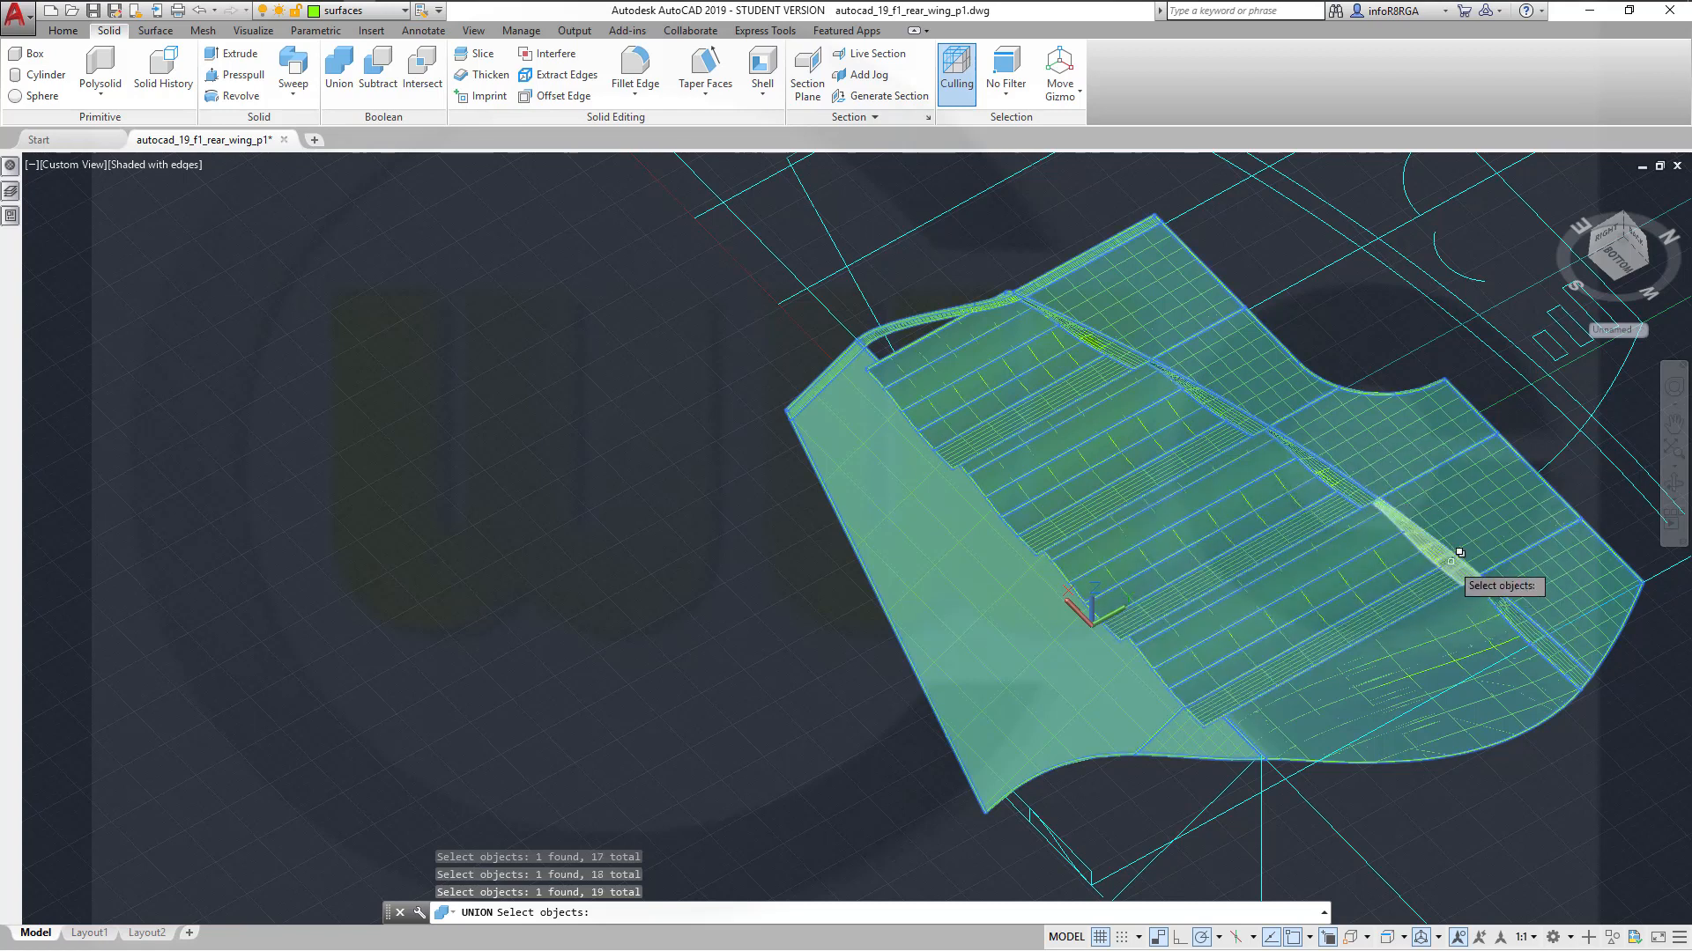
left_click(1467, 578)
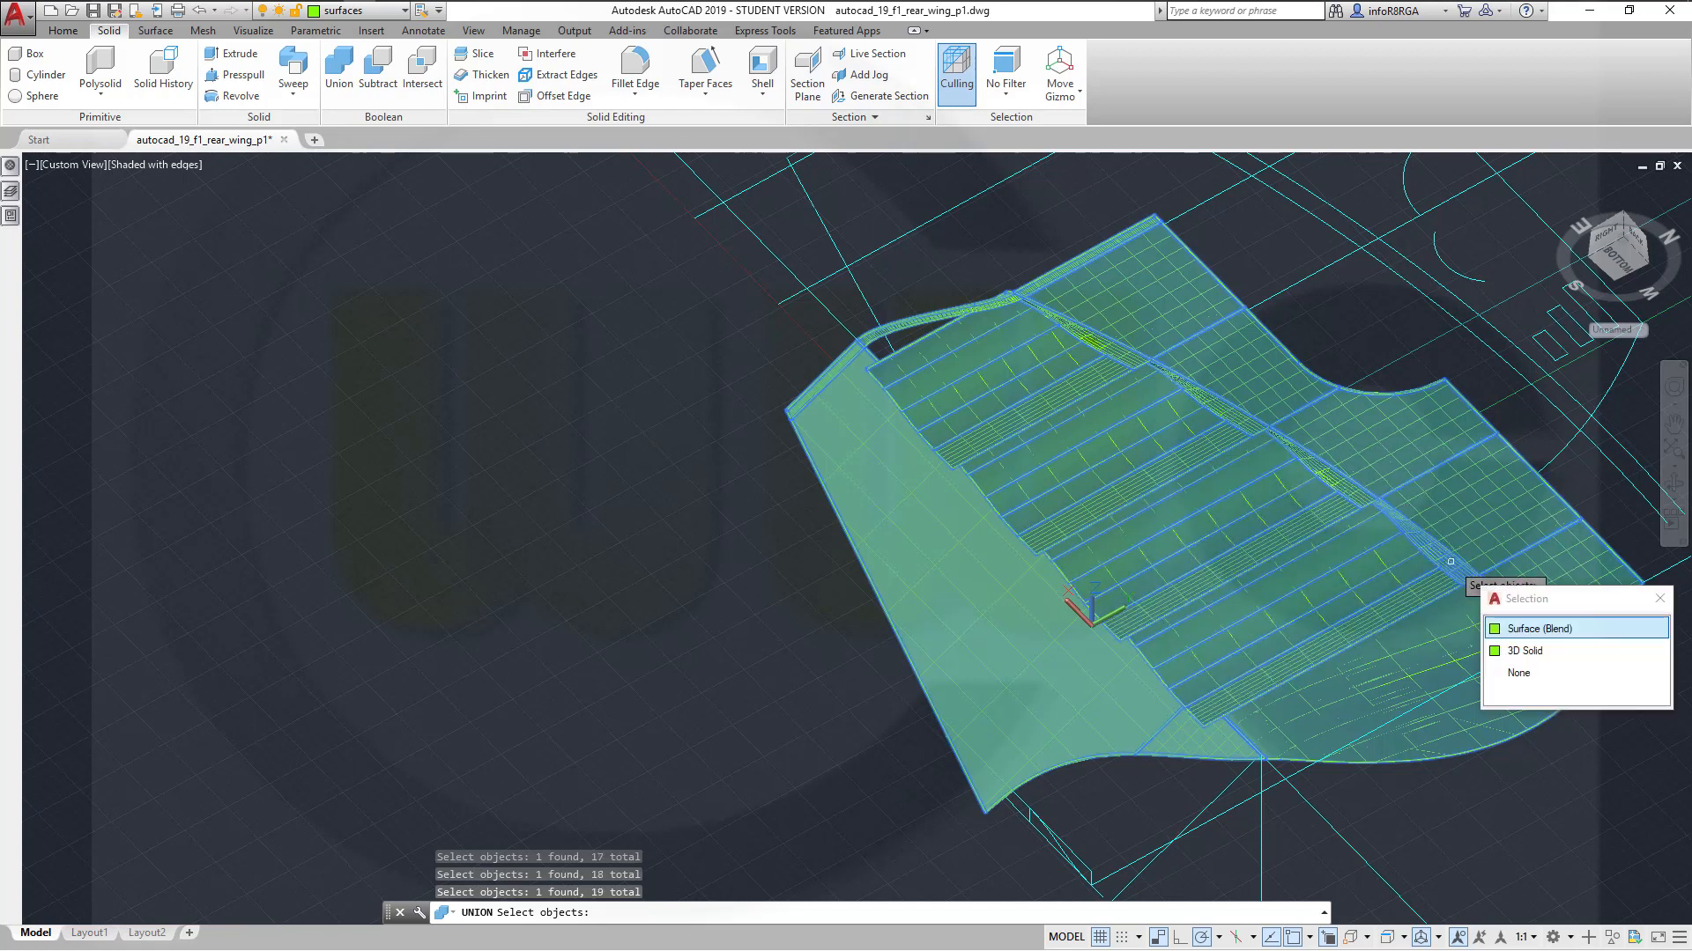
left_click(1508, 652)
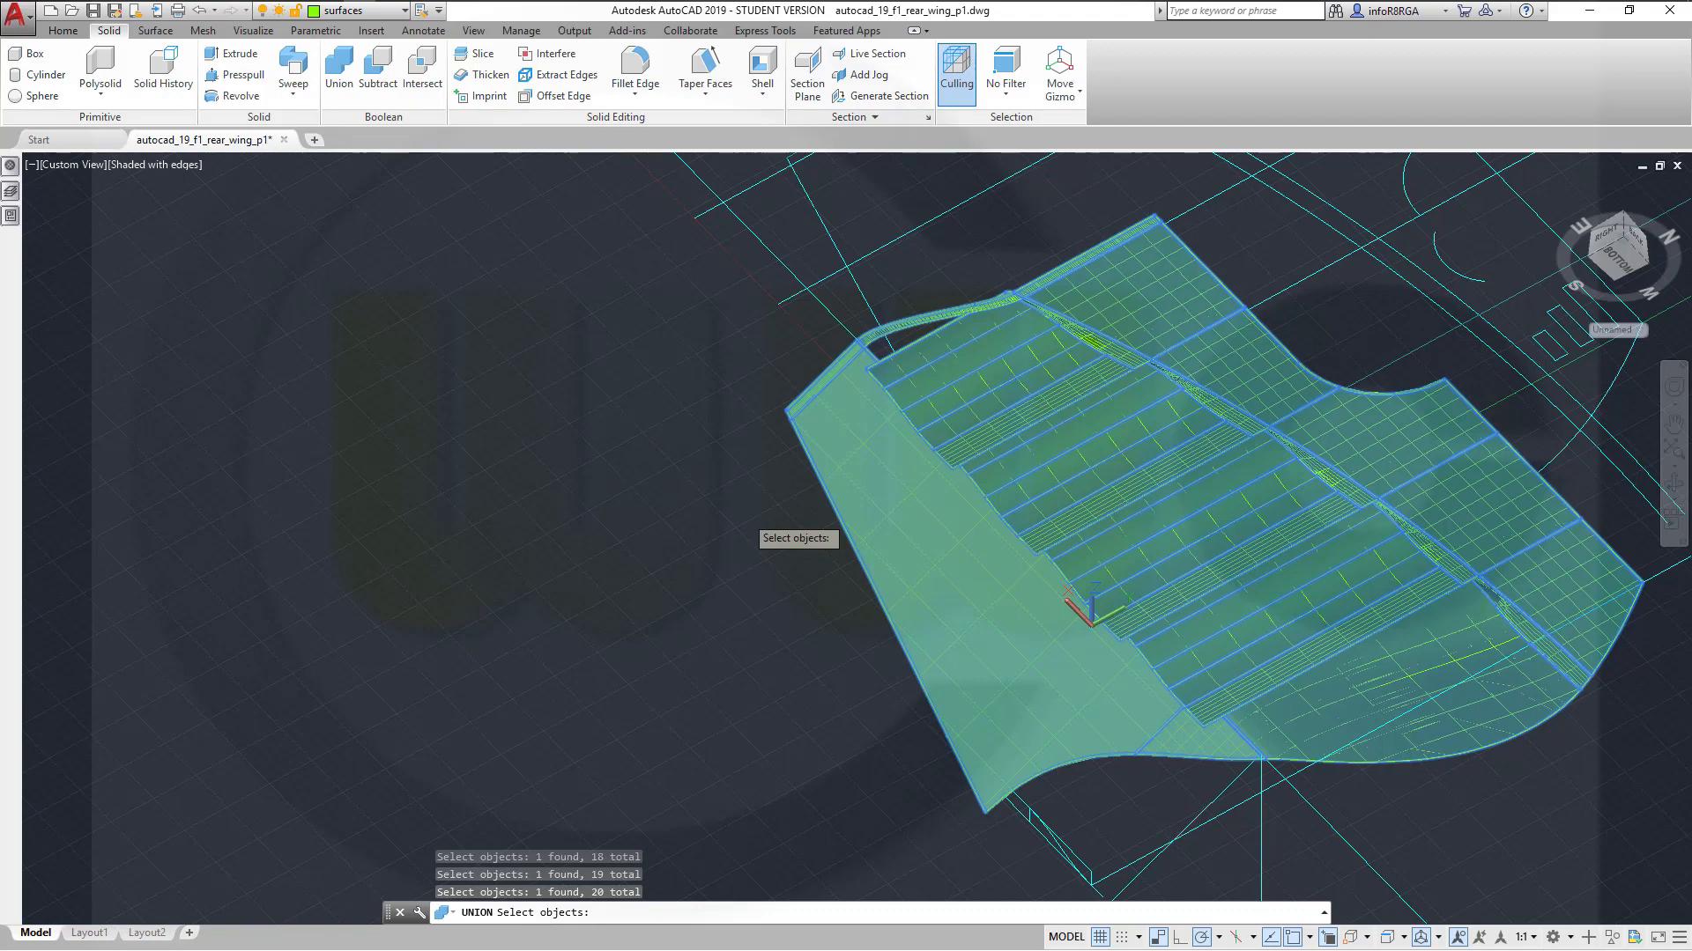
key("Return")
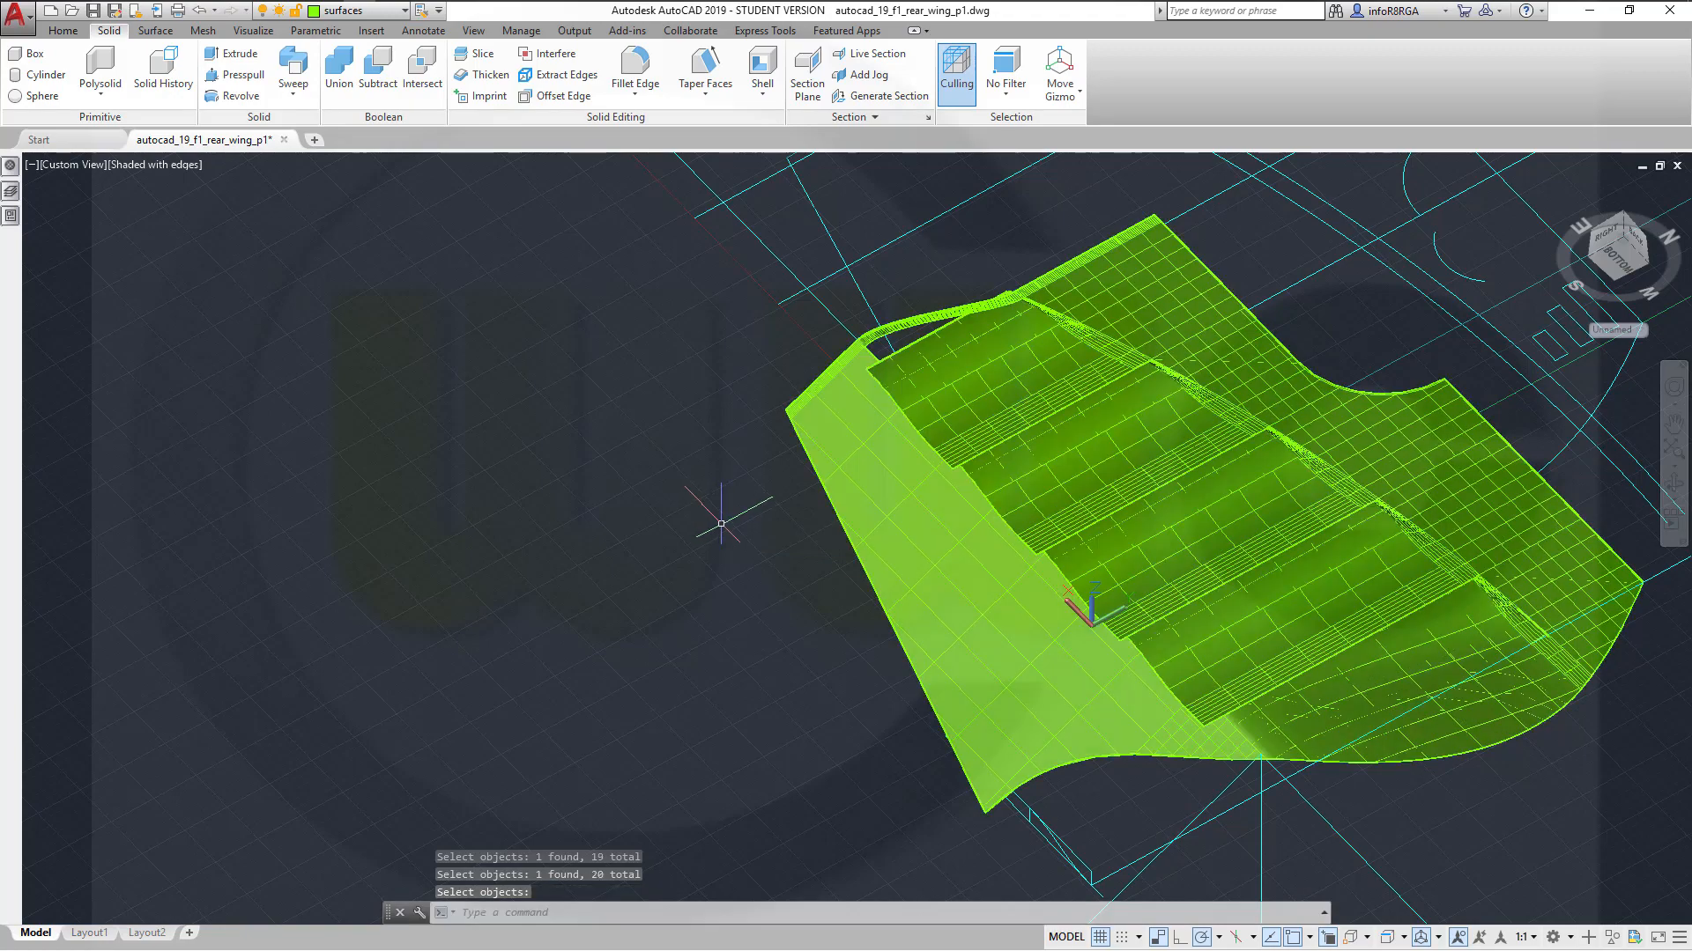
Select the united rear wing 3D solid and move it to the solid_minus layer
middle_click_drag(801, 528, 672, 559, "shift")
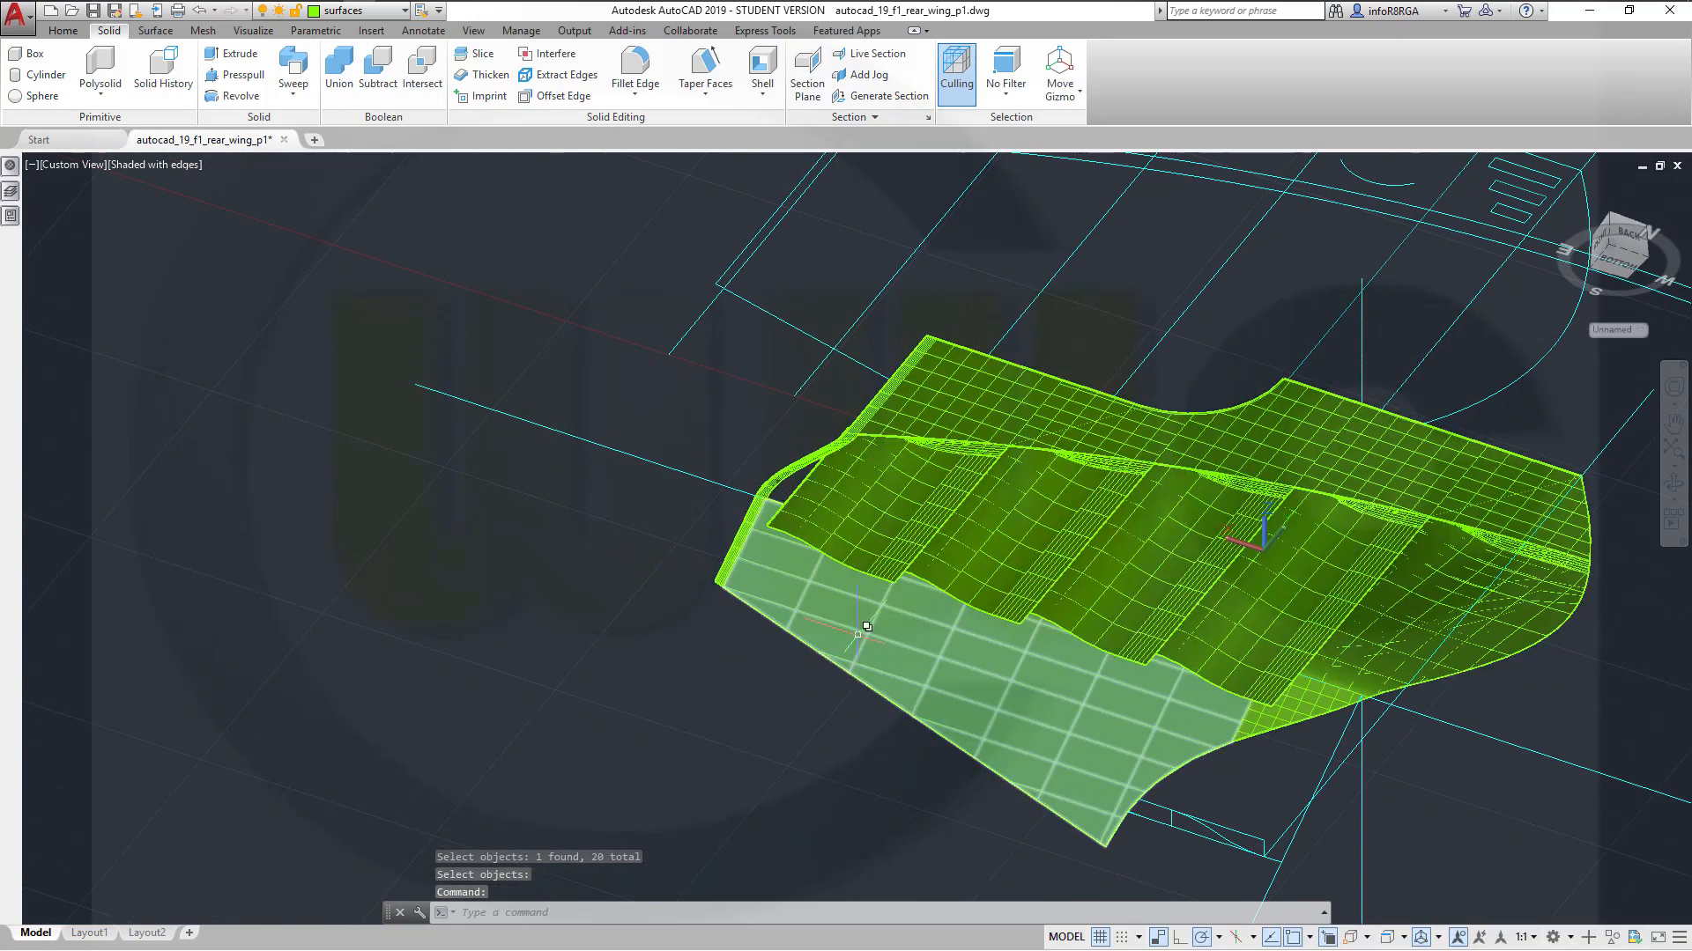
left_click(859, 645)
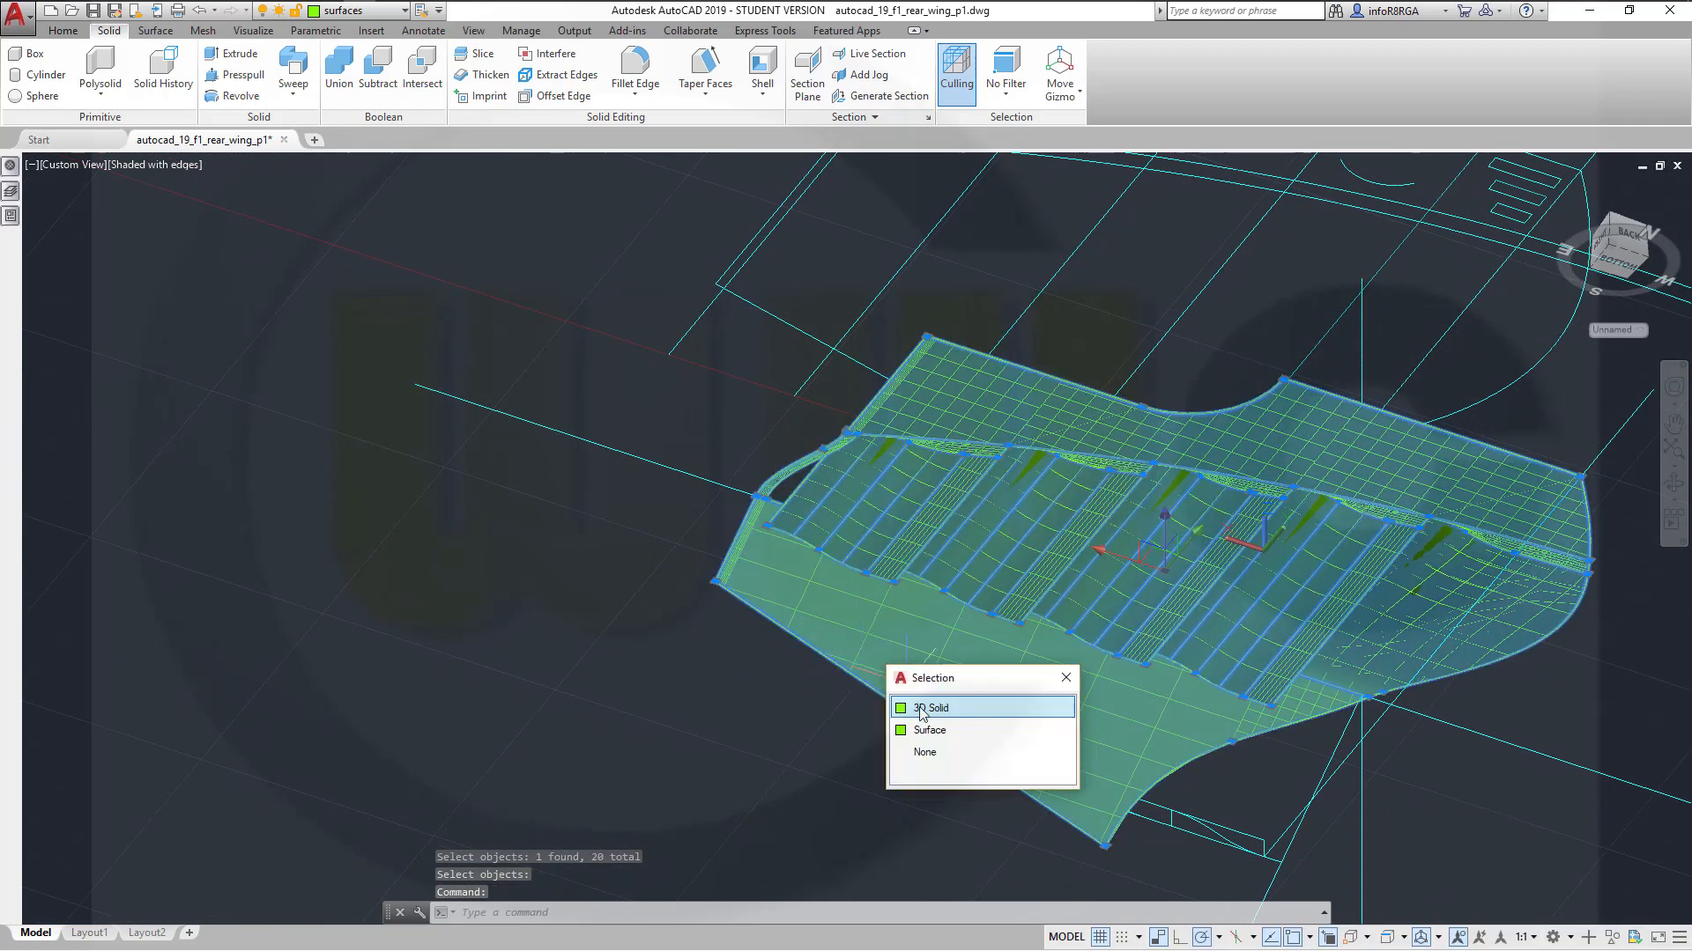
left_click(925, 709)
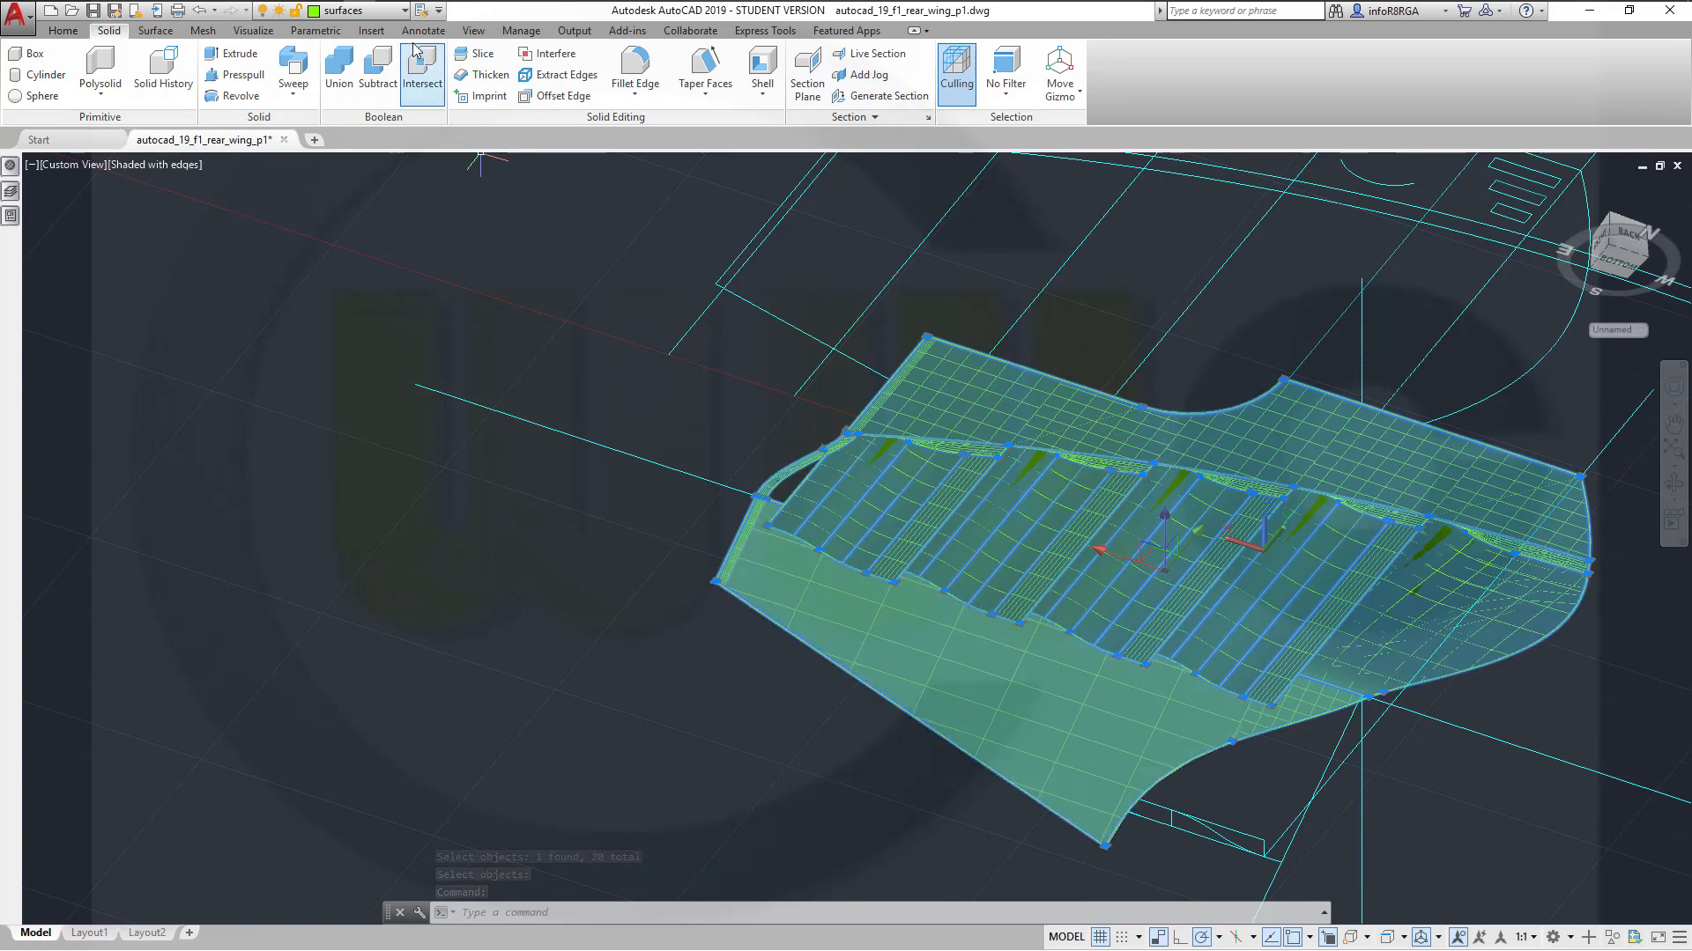
left_click(404, 11)
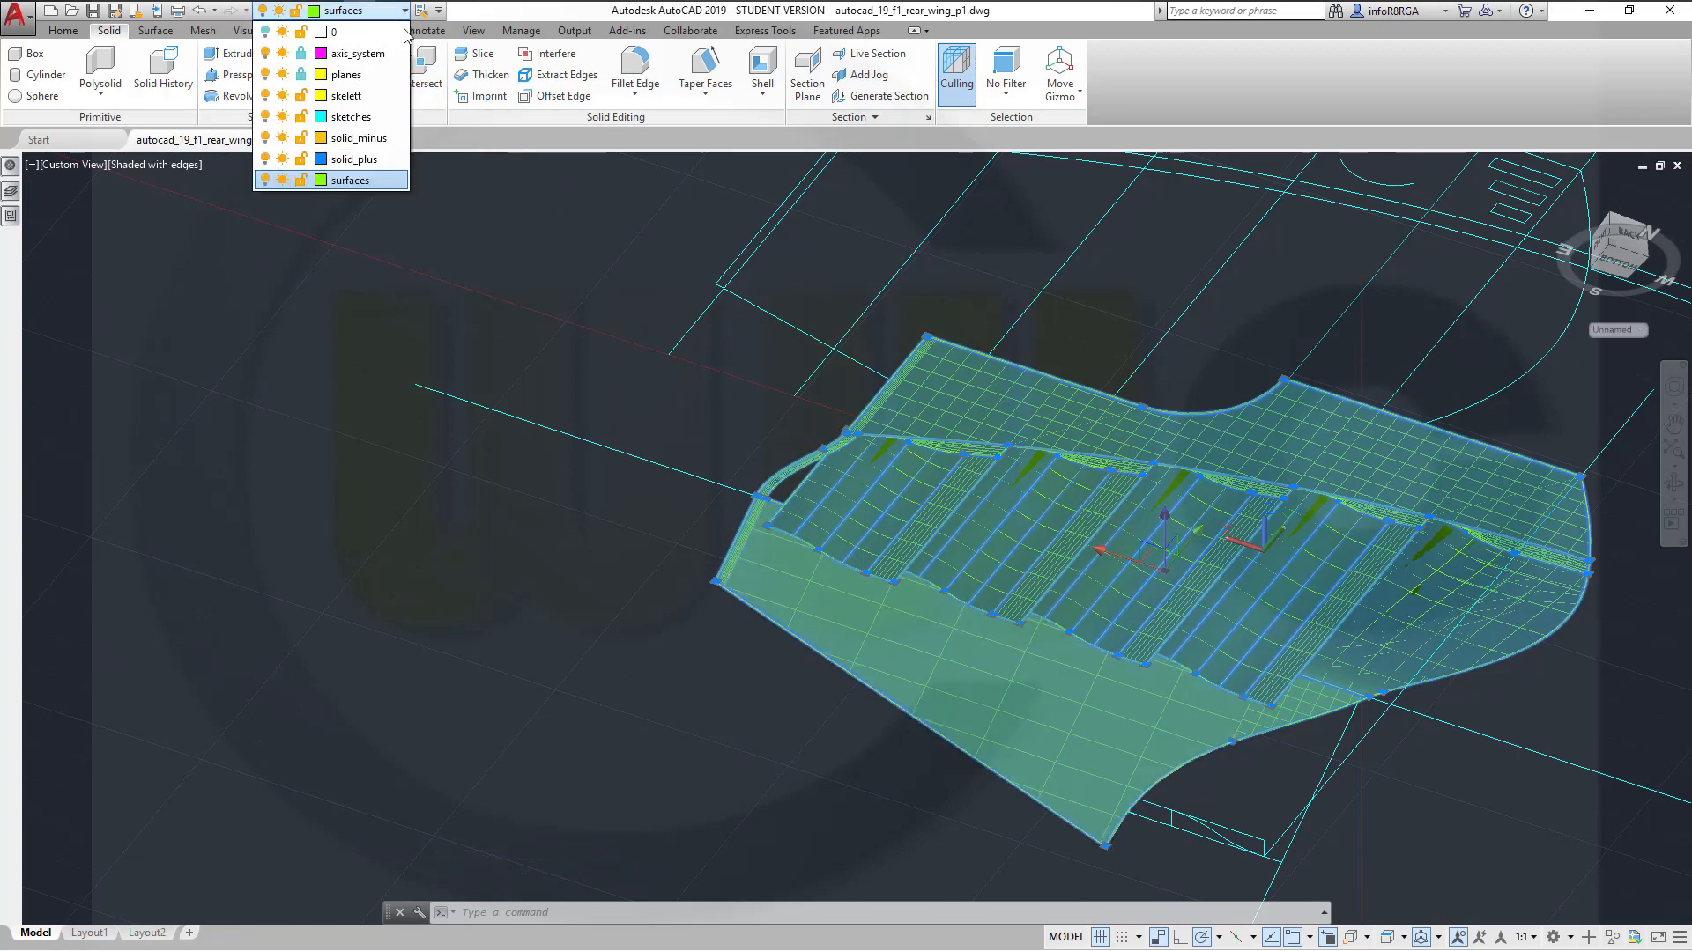
left_click(394, 139)
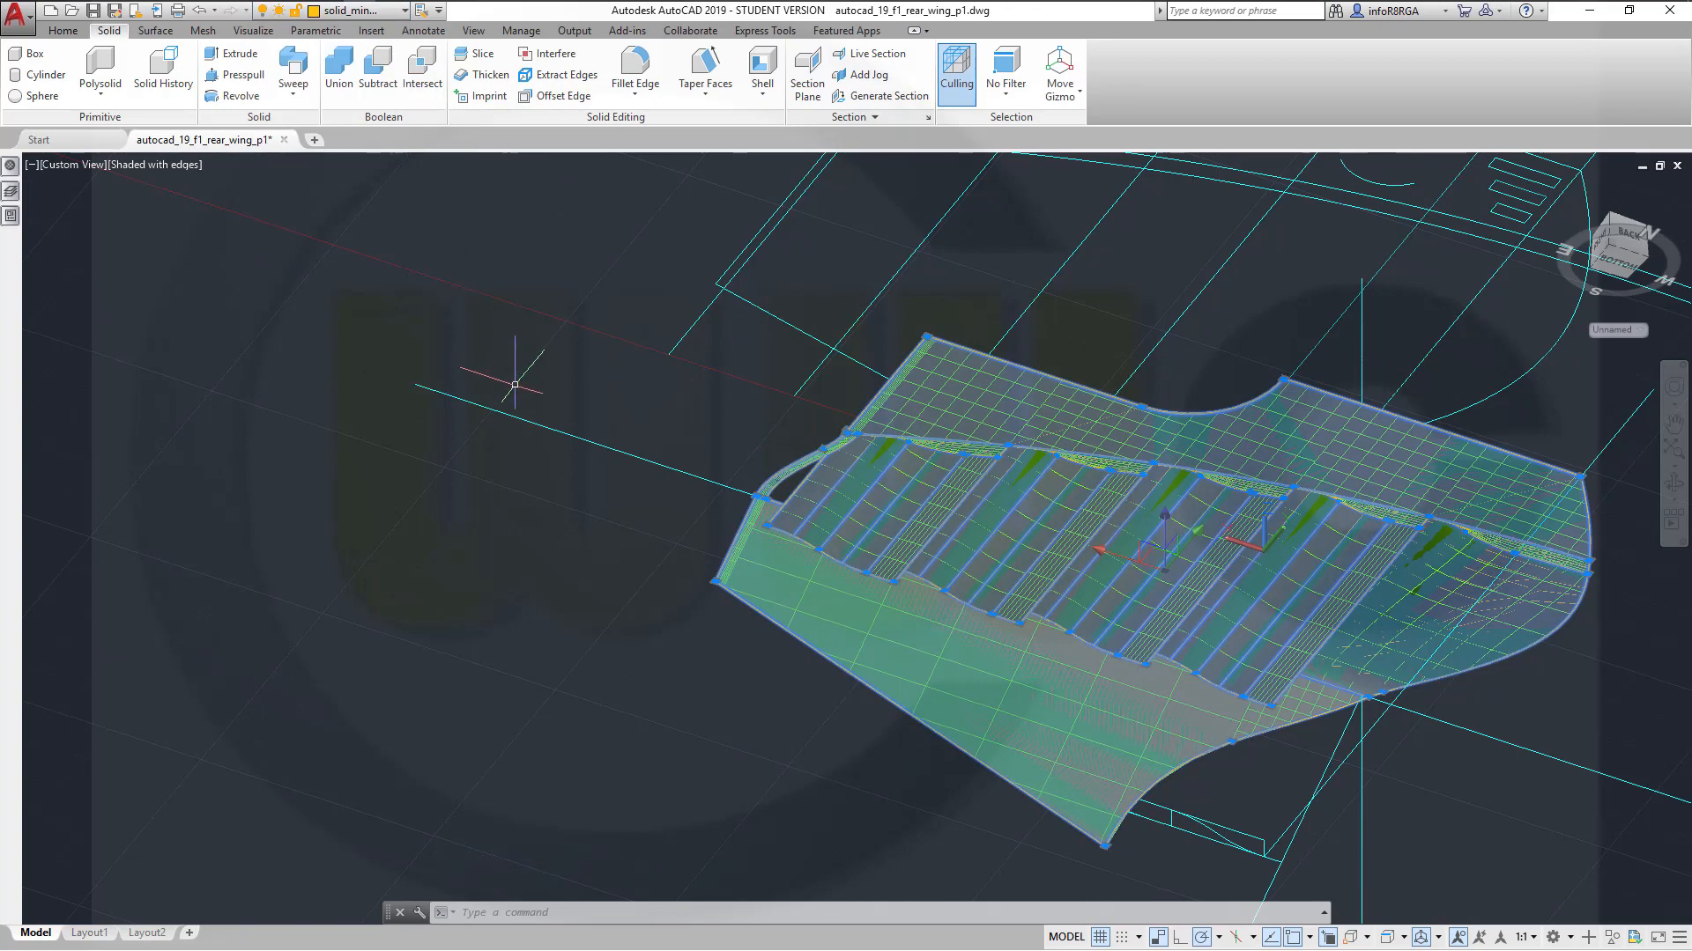
Turn off the current surfaces layer
left_click(404, 11)
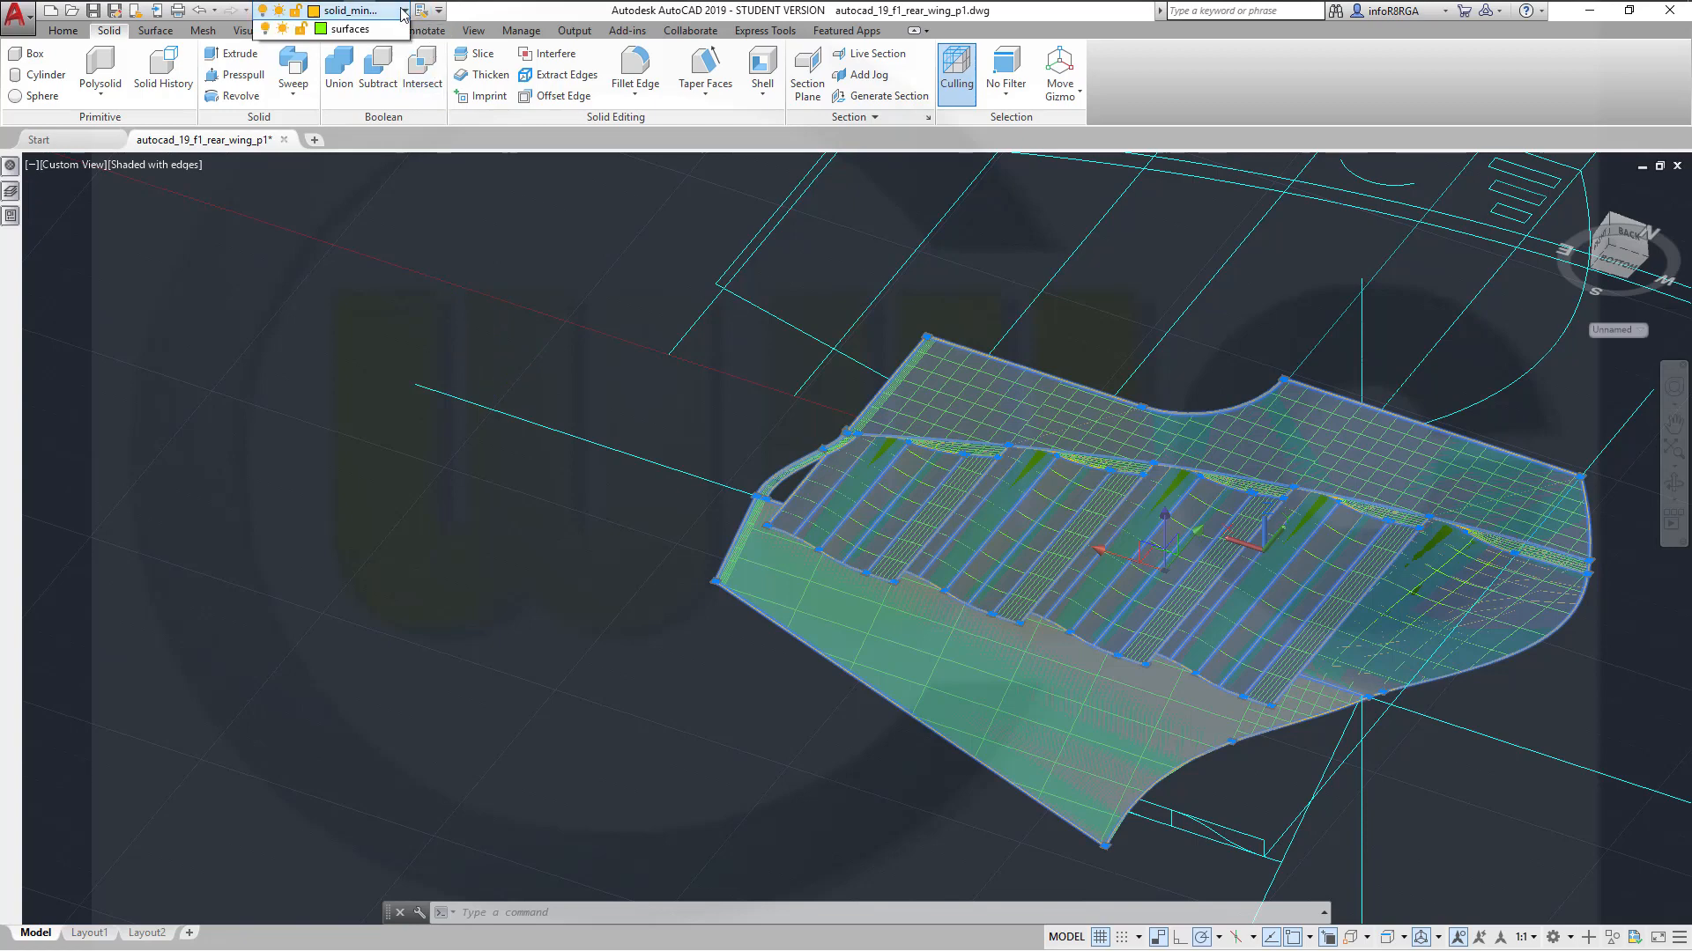
left_click(268, 181)
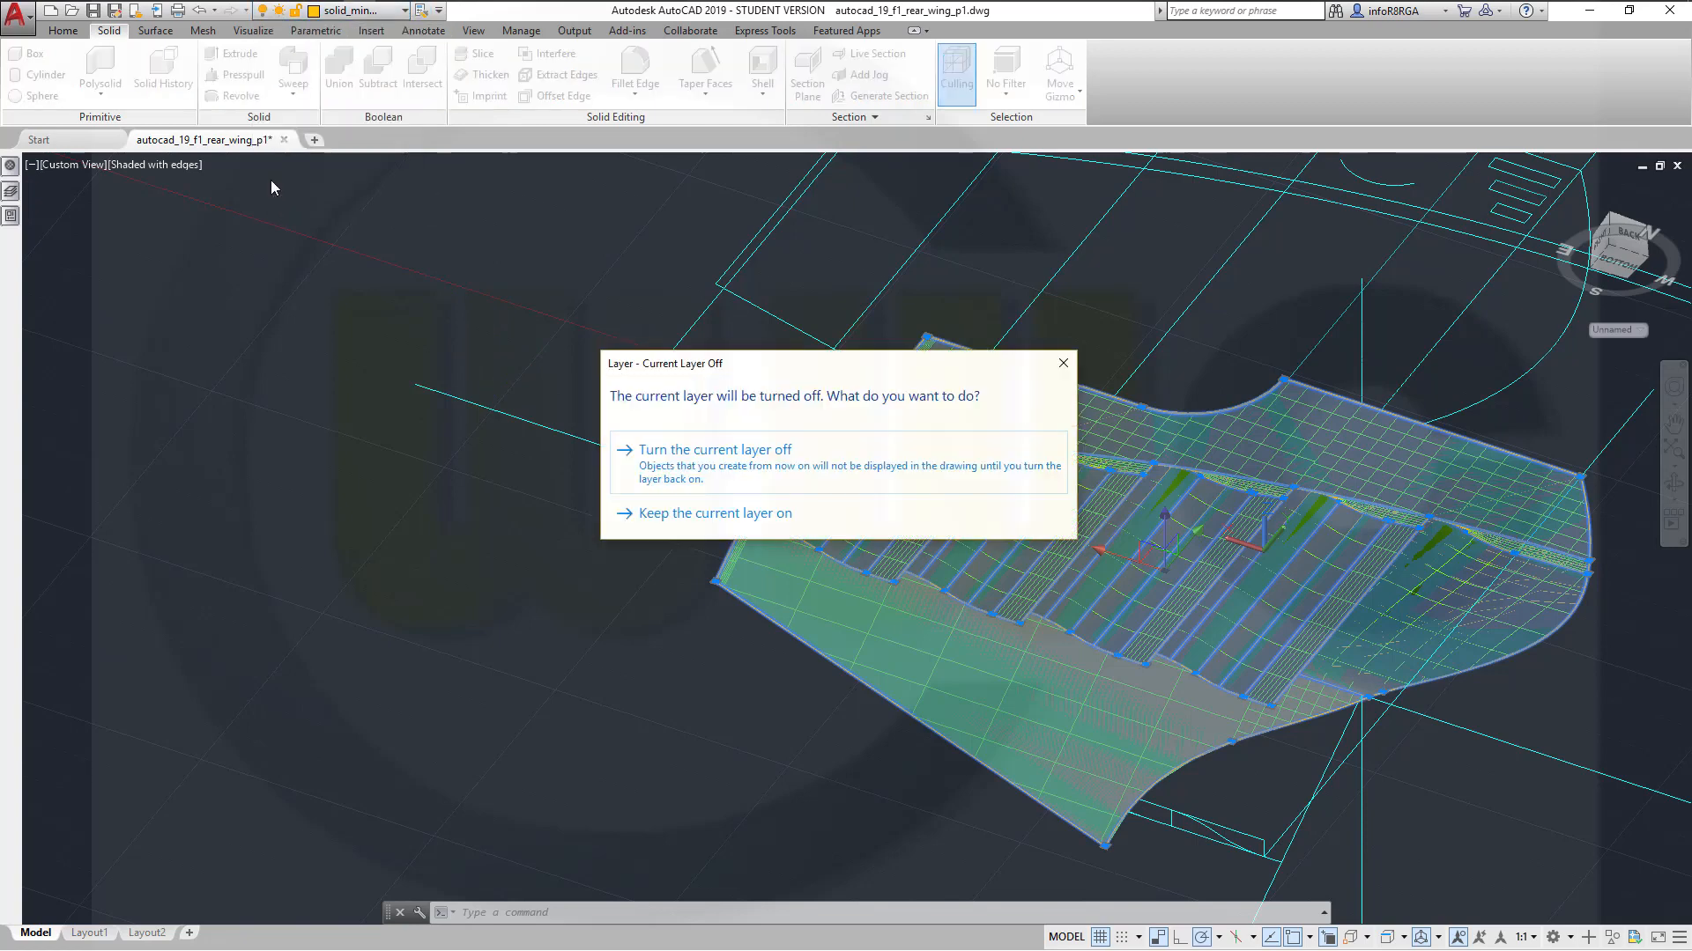
left_click(657, 478)
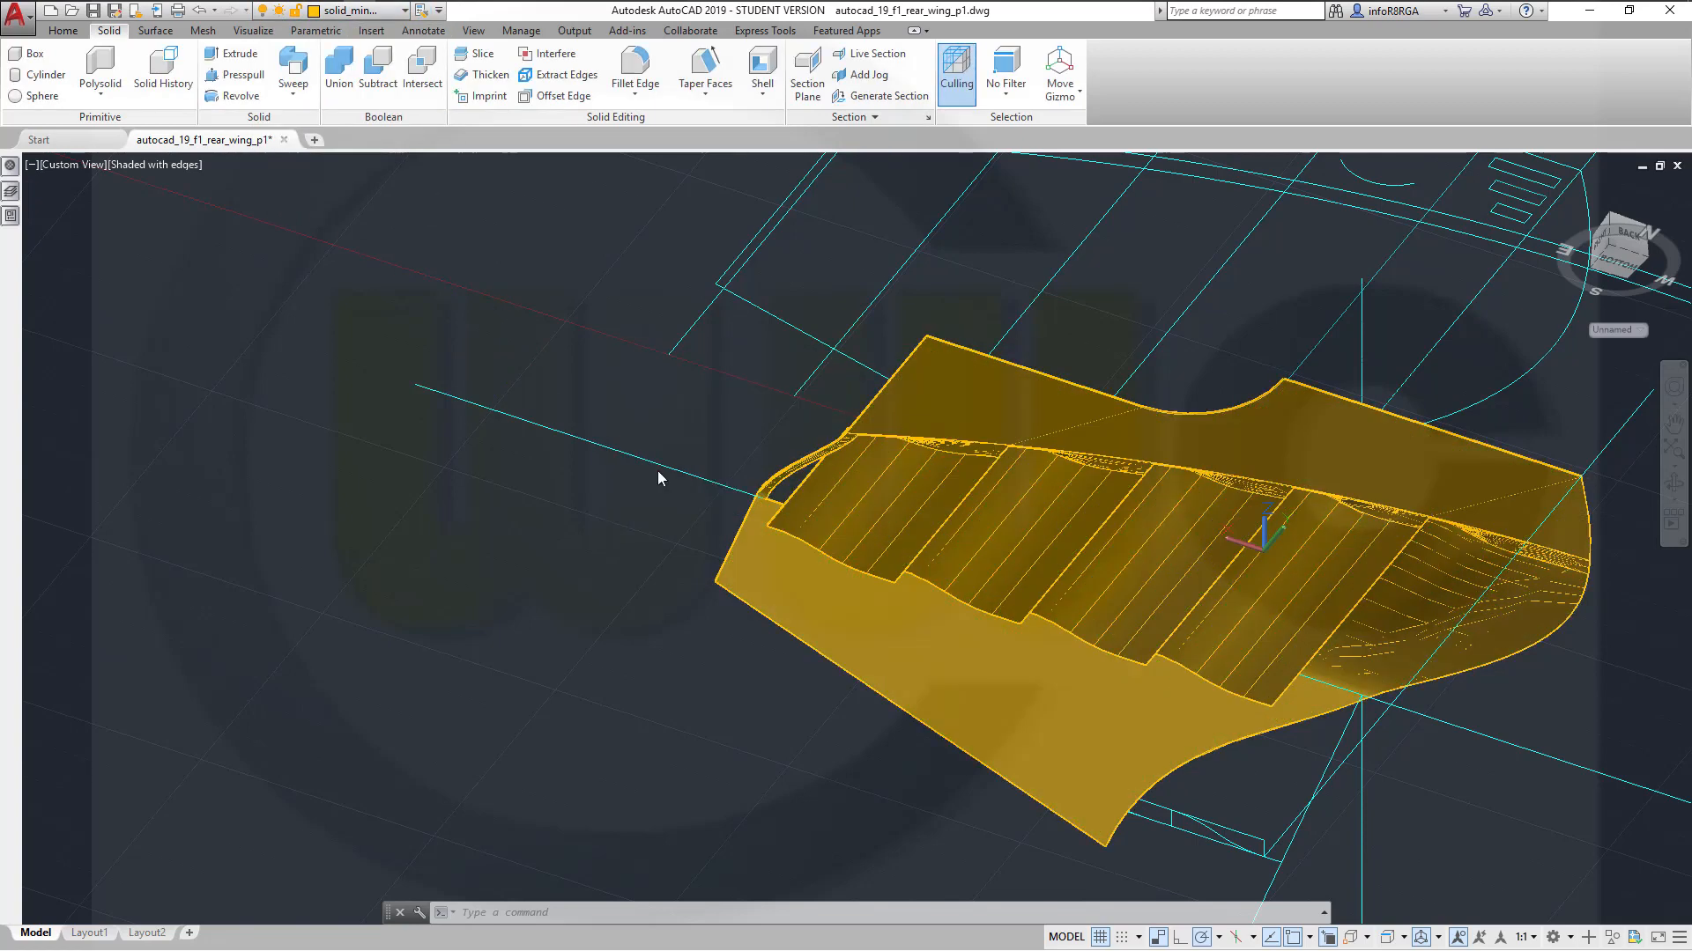
Make solid_plus the current layer
middle_click_drag(706, 453, 818, 608, "shift")
scroll(901, 533, "down", 1)
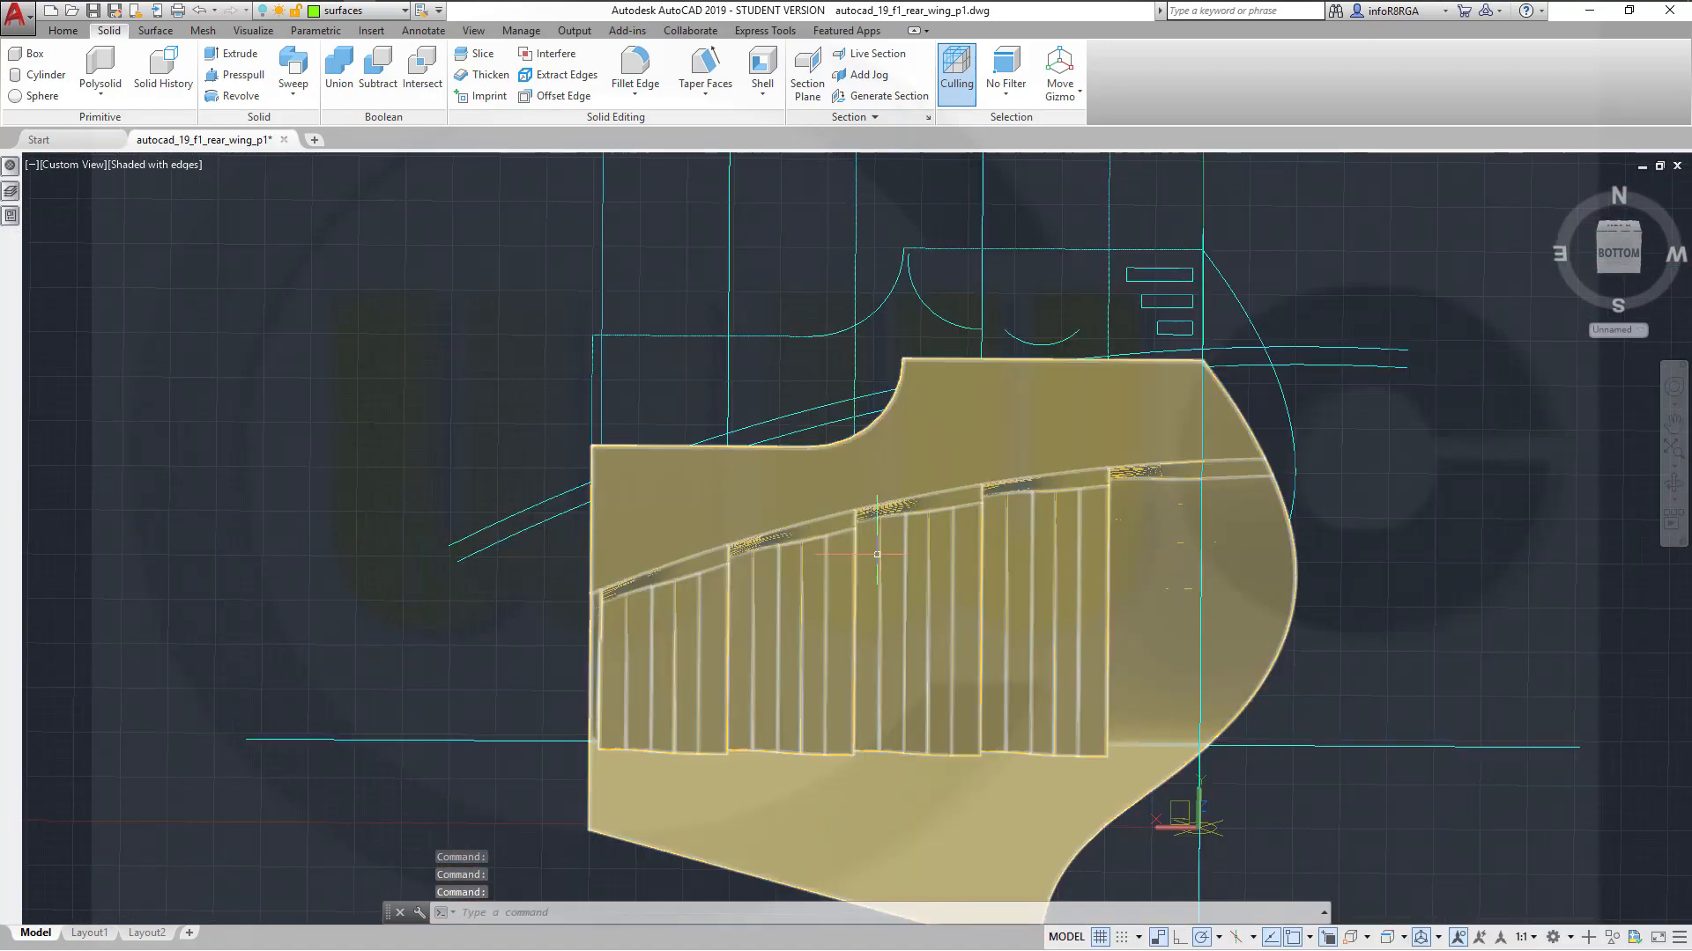
middle_click_drag(900, 534, 872, 678, "shift")
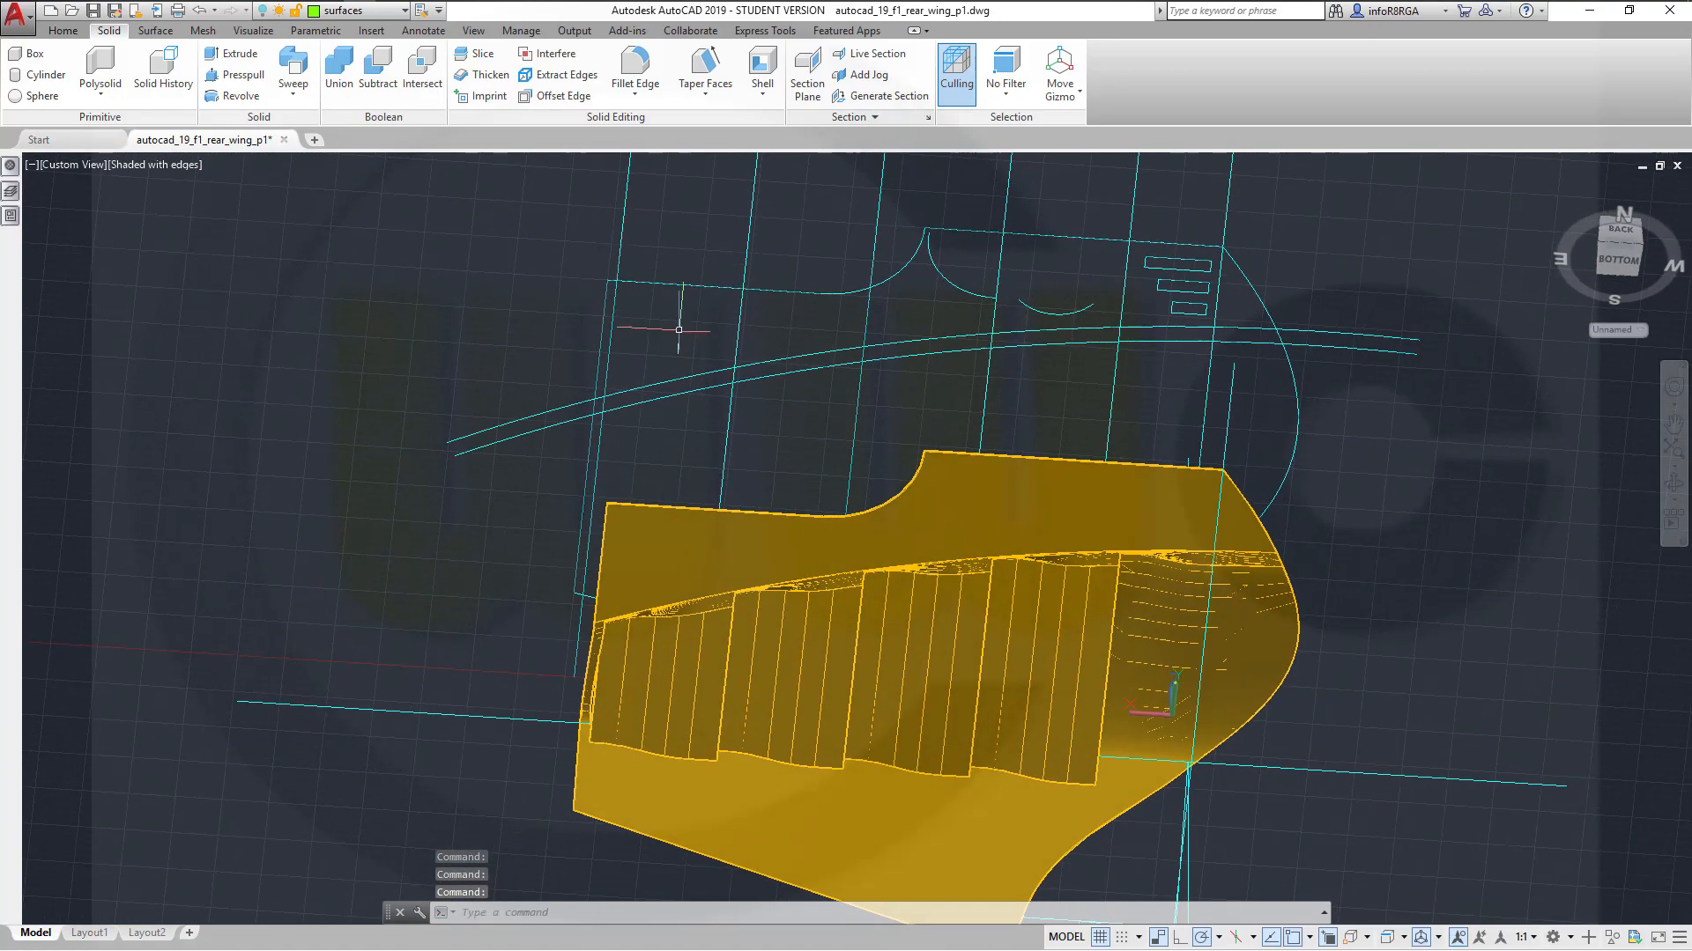
left_click(406, 10)
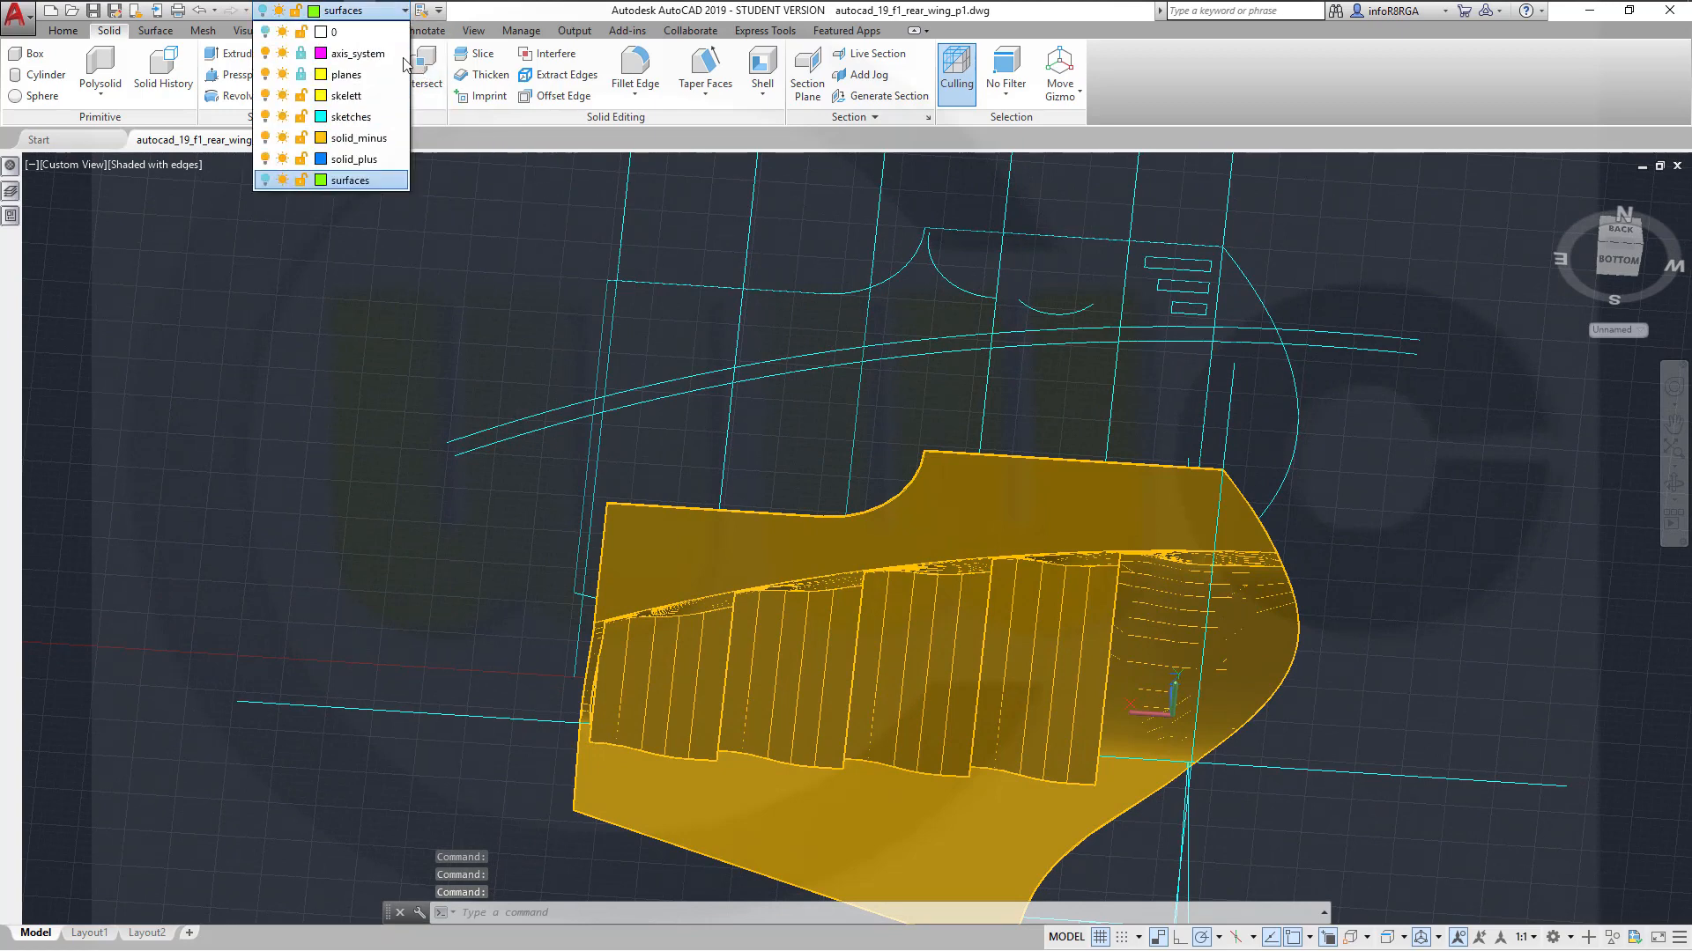
left_click(392, 164)
Extrude the arc beside the notch corner of the wing outline as a surface, 375 towards the wing solid
middle_click_drag(687, 441, 744, 493, "shift")
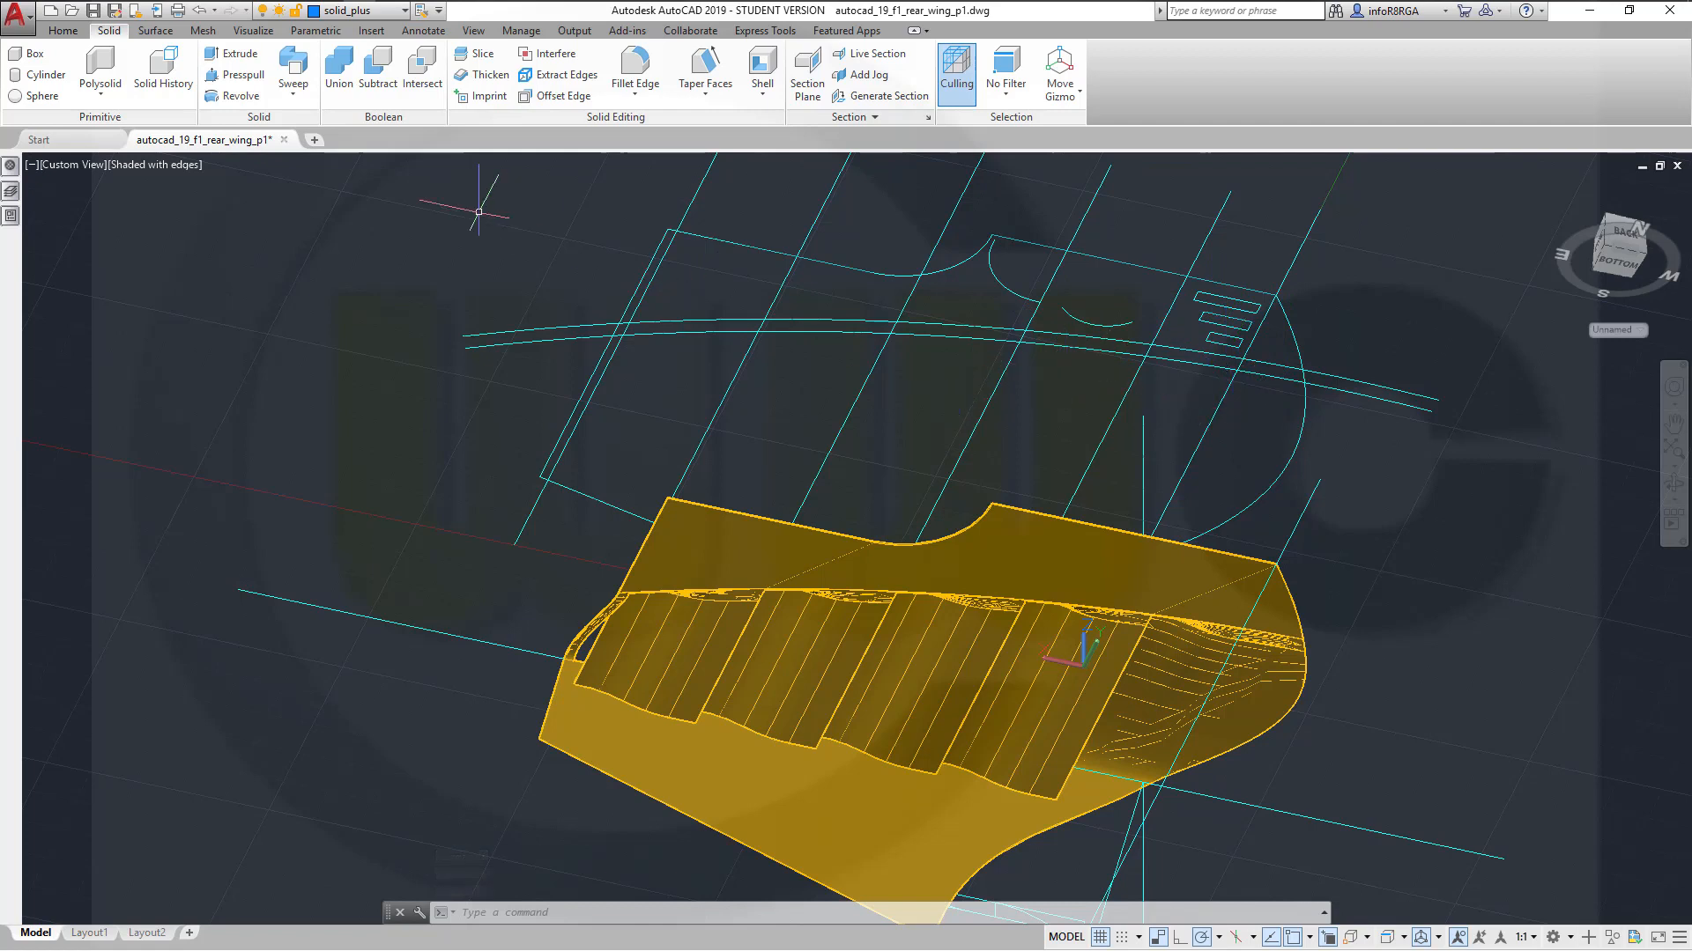
left_click(153, 31)
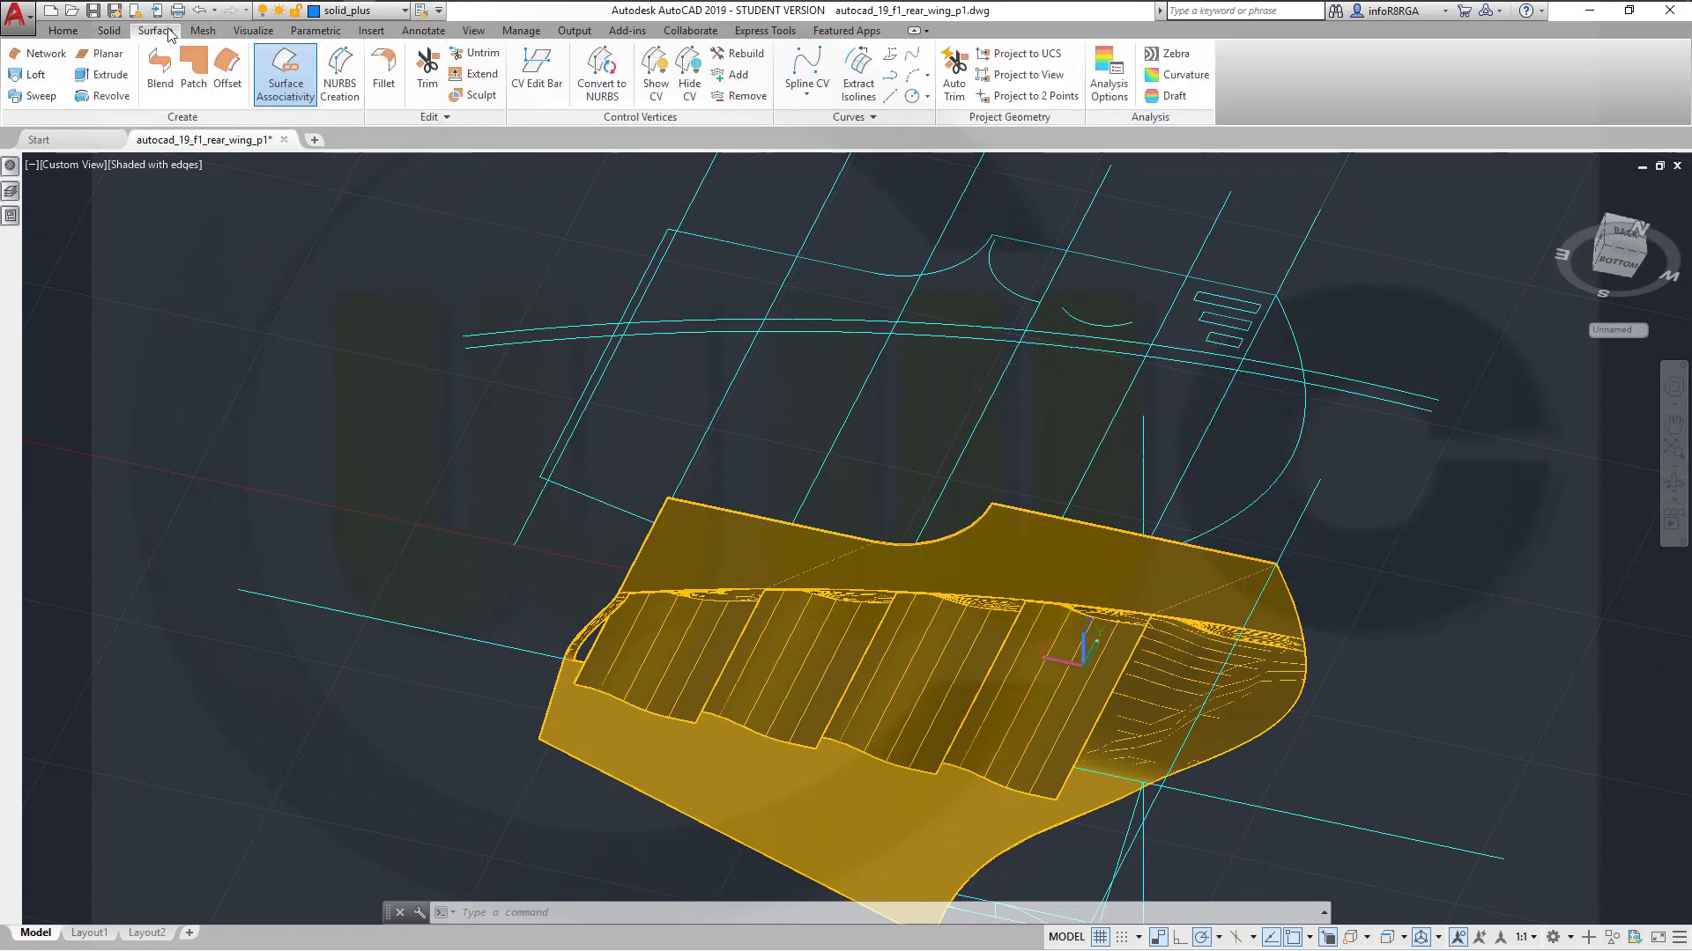
left_click(104, 74)
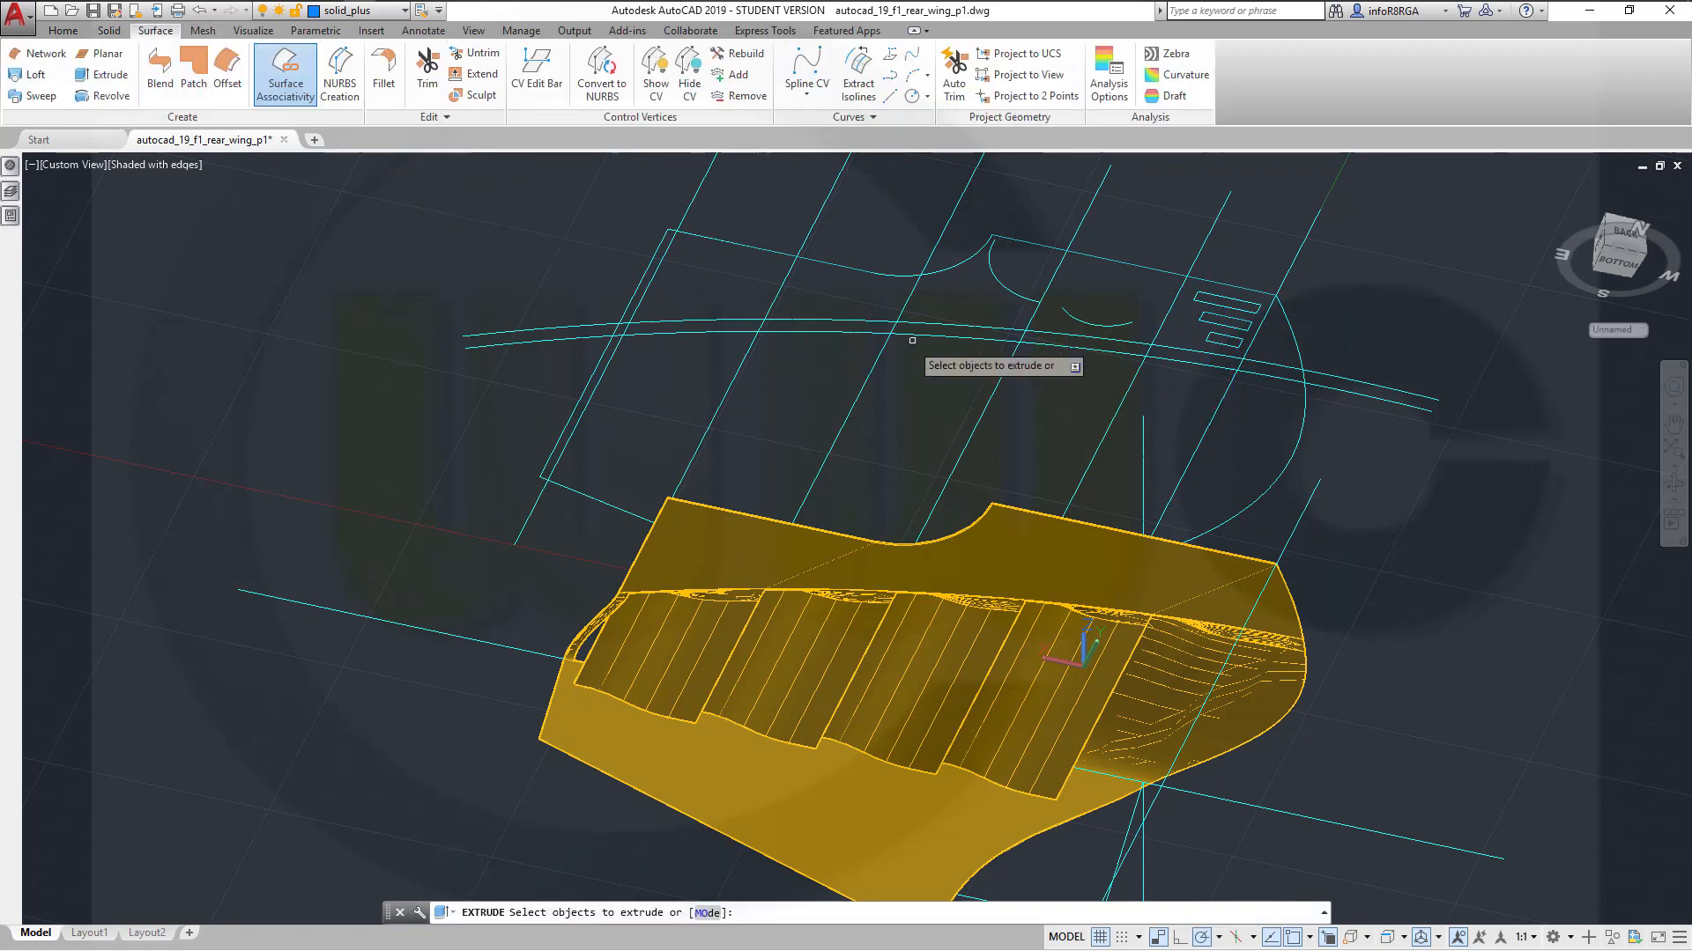
left_click(1007, 286)
right_click(973, 384)
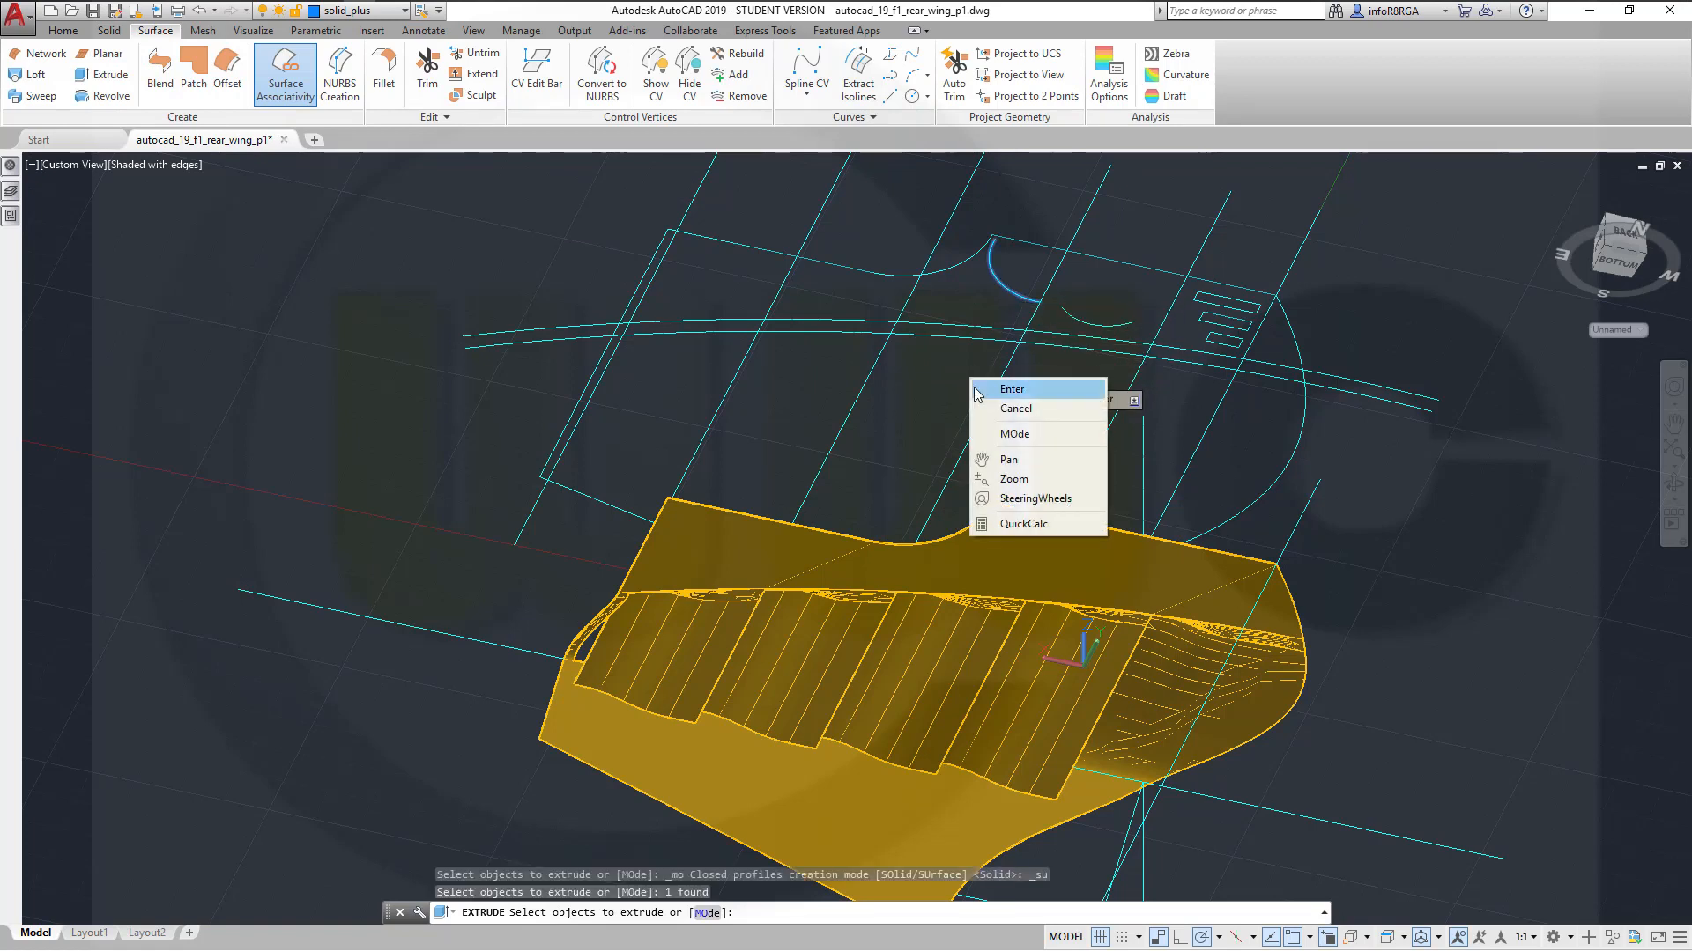
left_click(994, 390)
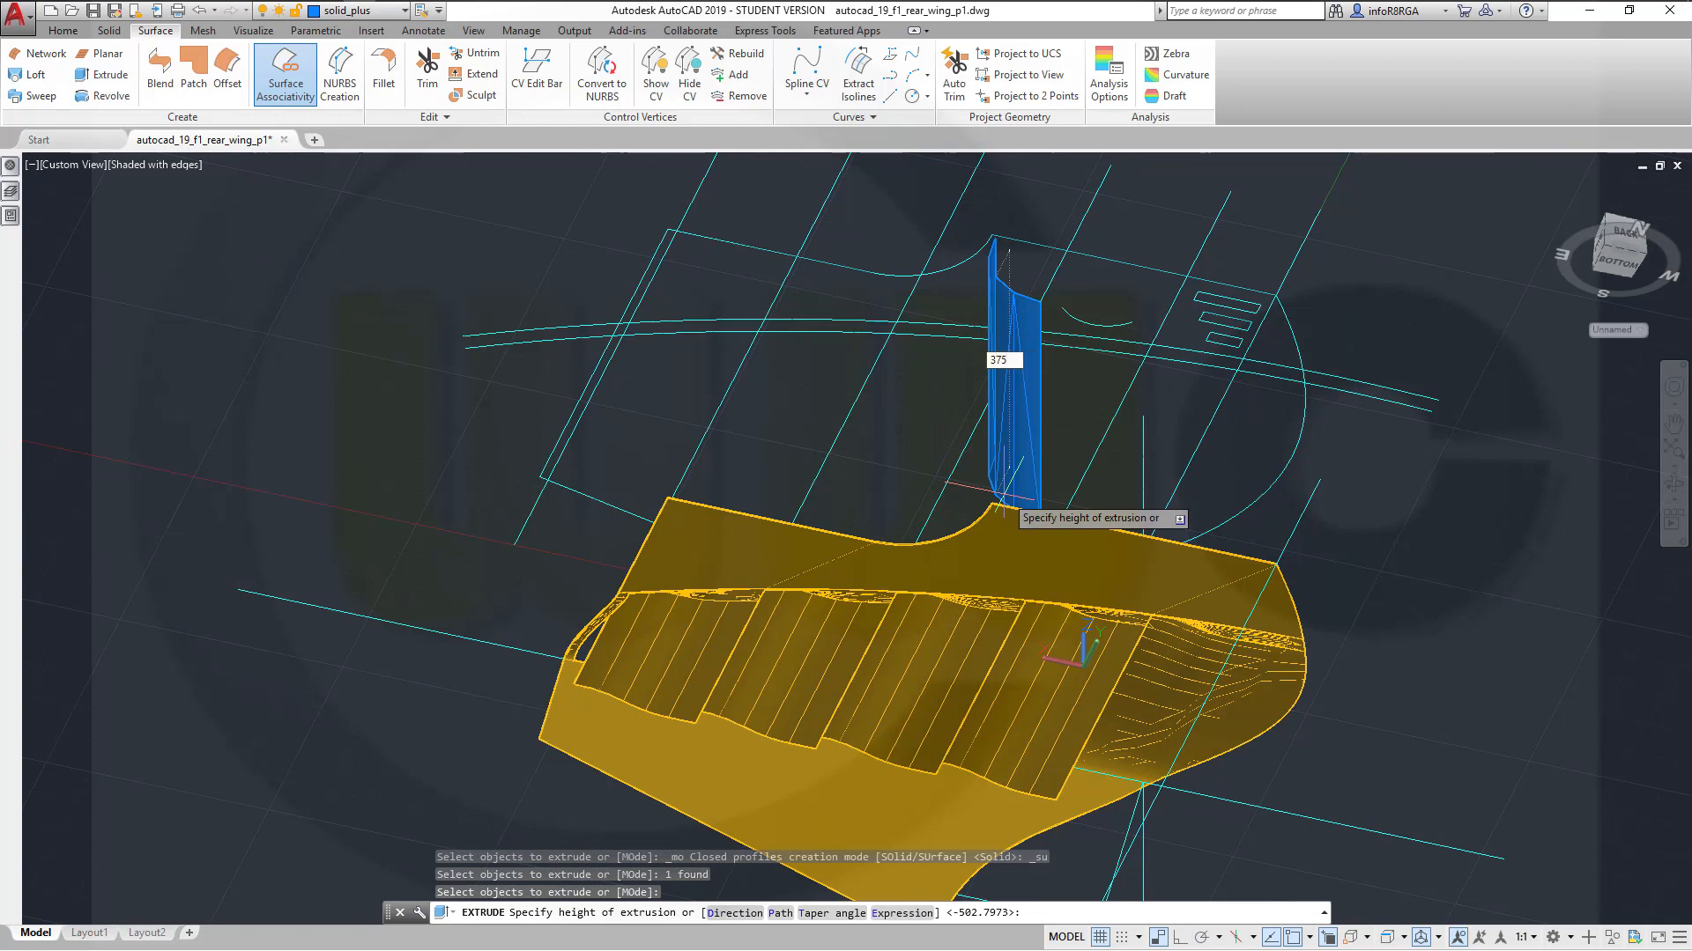
type("375")
key("Return")
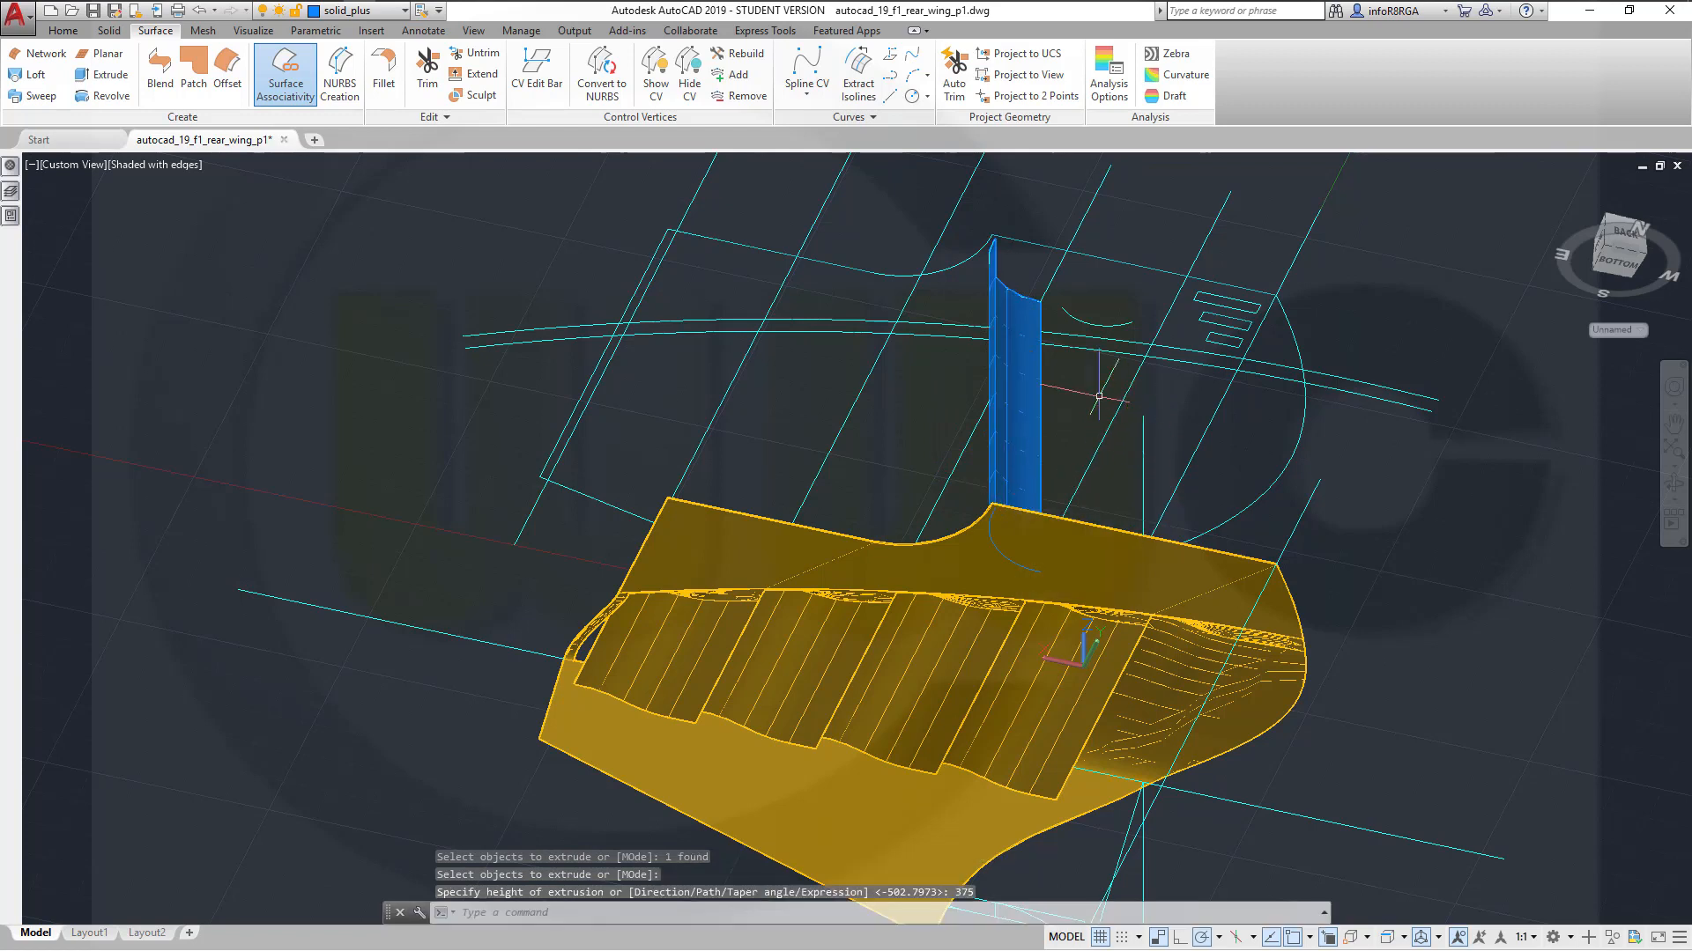
Extrude the short separate arc between the first extruded surface and the three small rectangles by 375 towards the wing
left_click(102, 78)
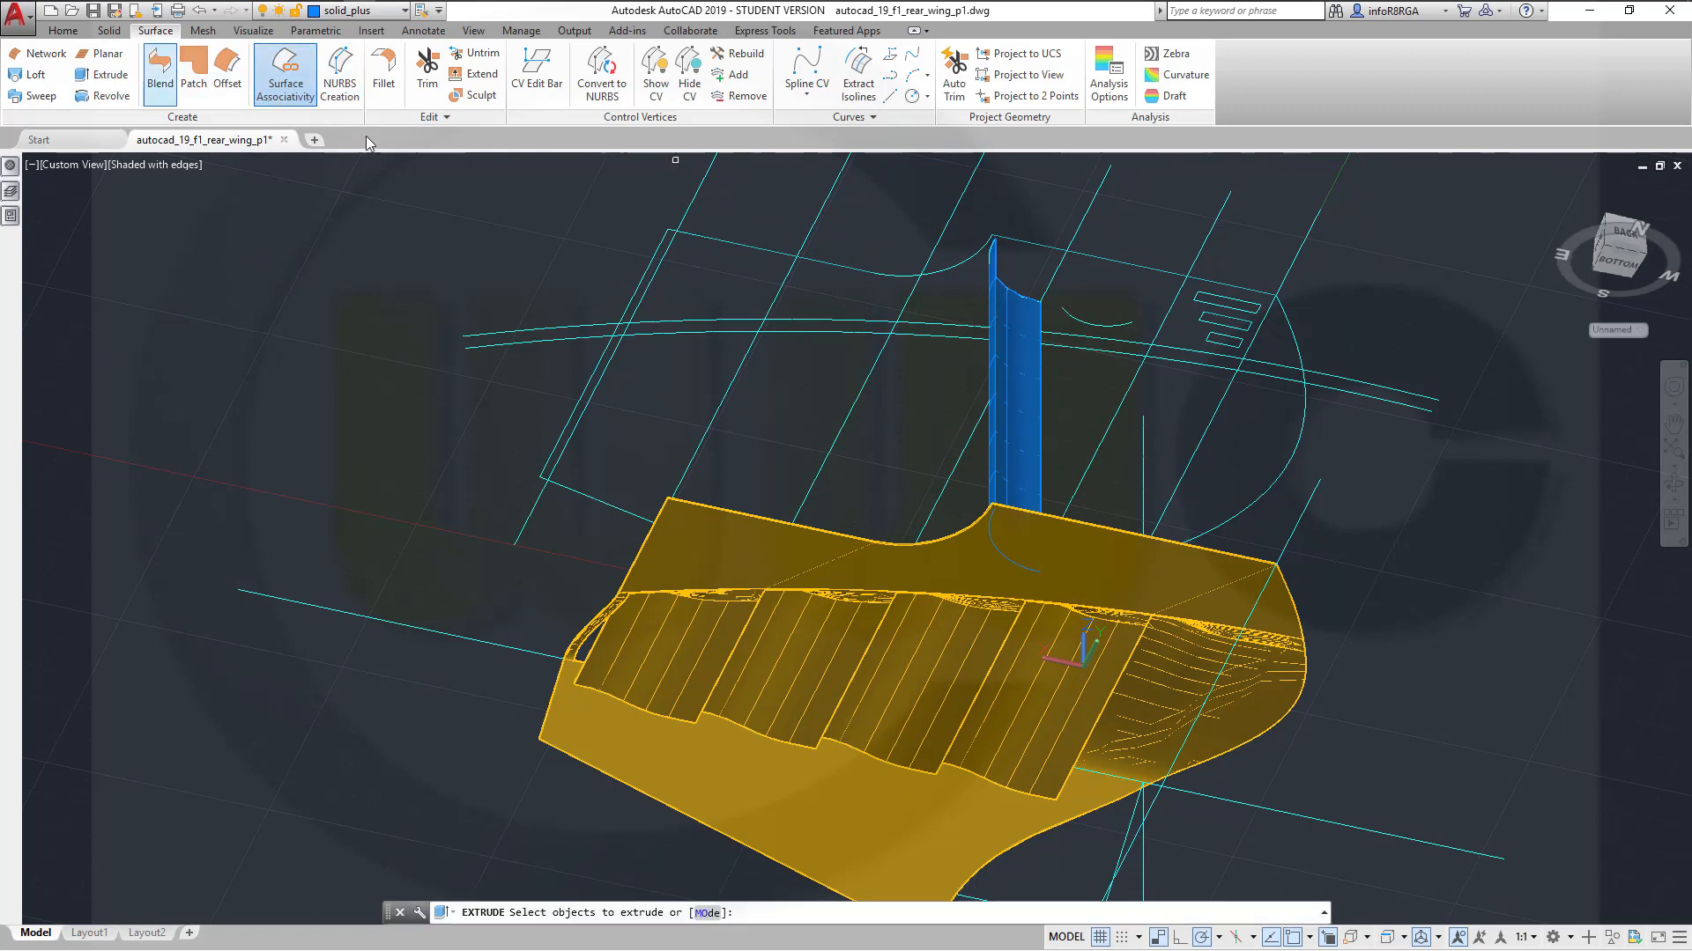
left_click(1075, 315)
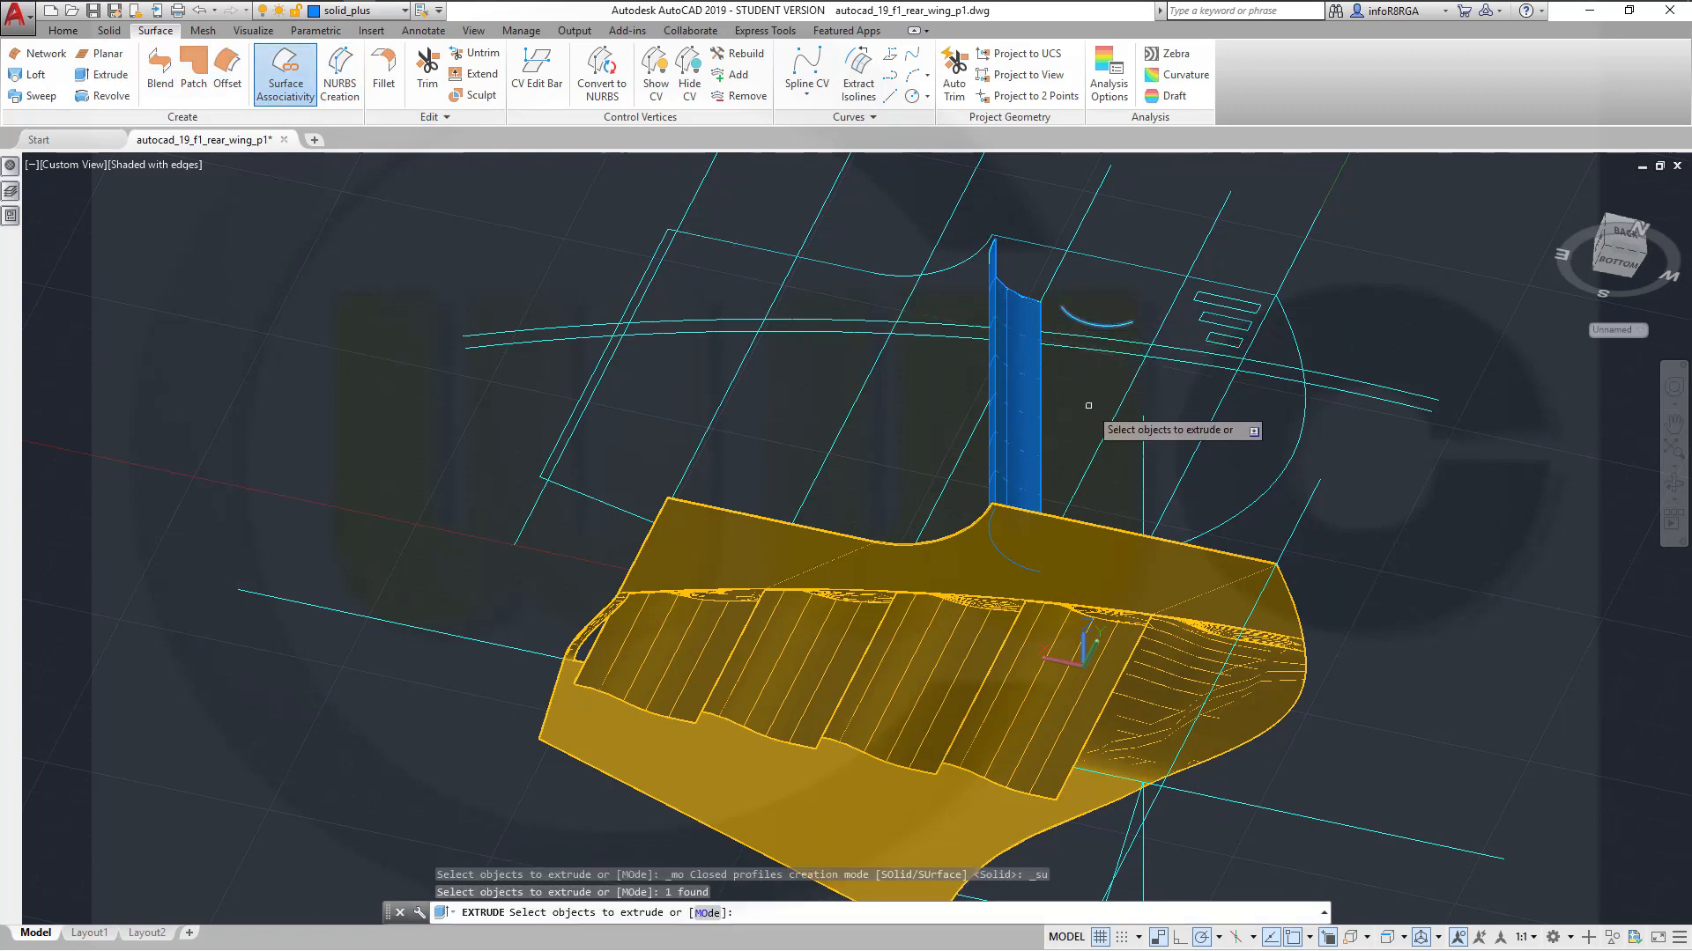
right_click(1089, 406)
left_click(1131, 419)
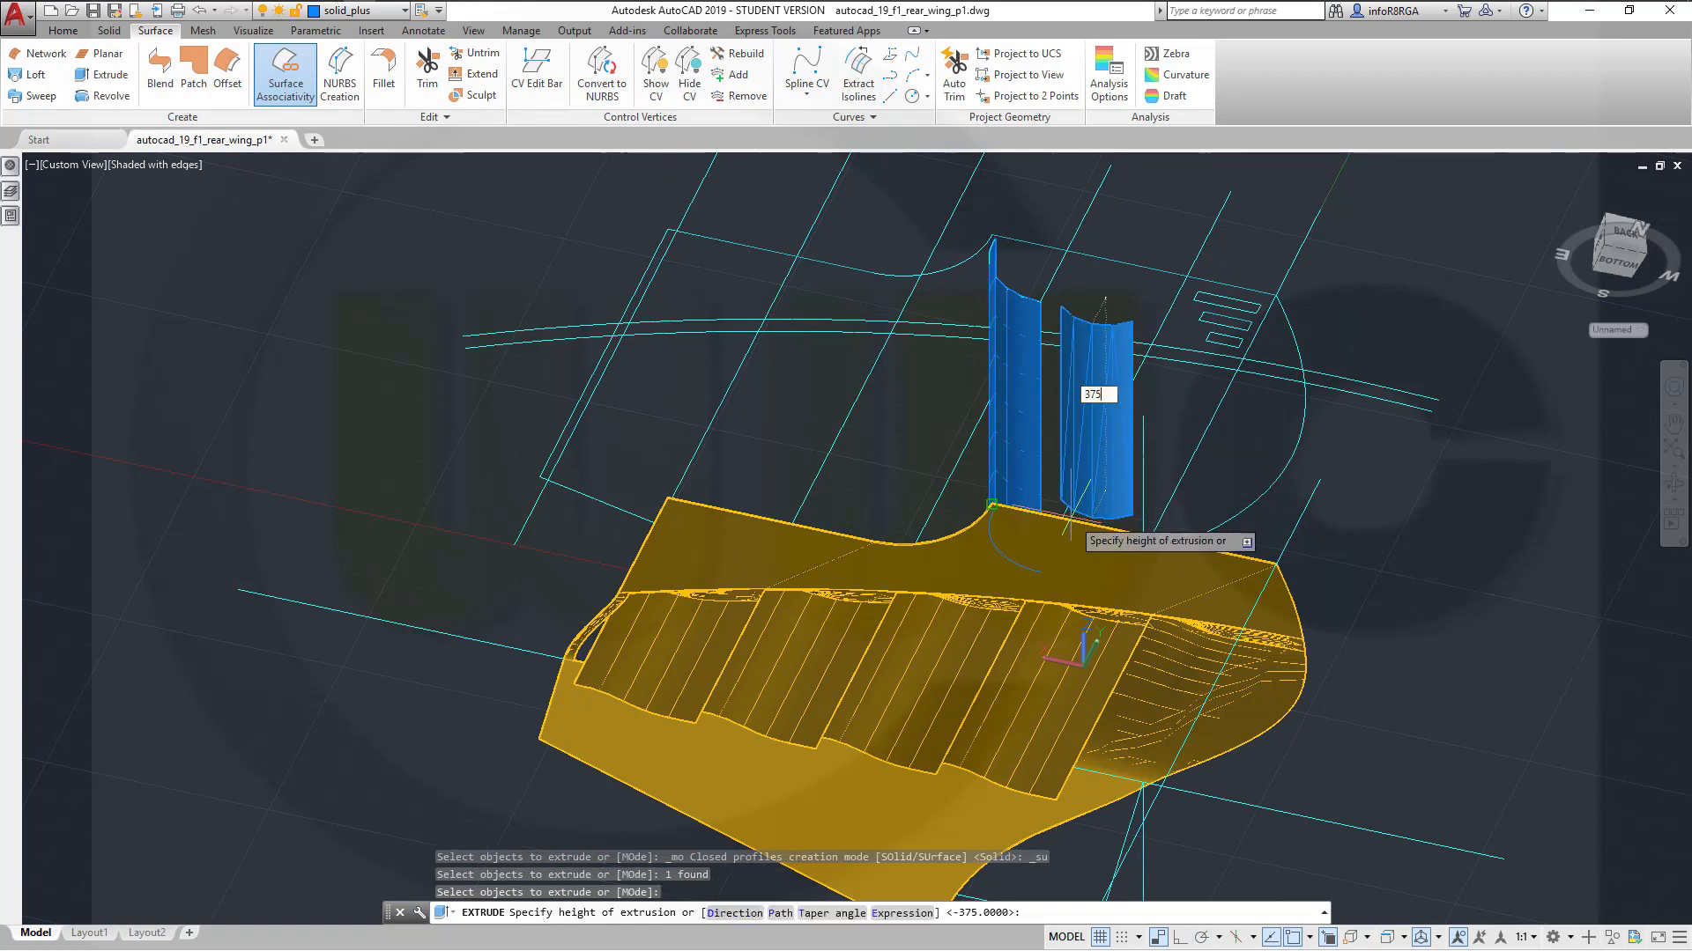
key("Return")
key("Escape")
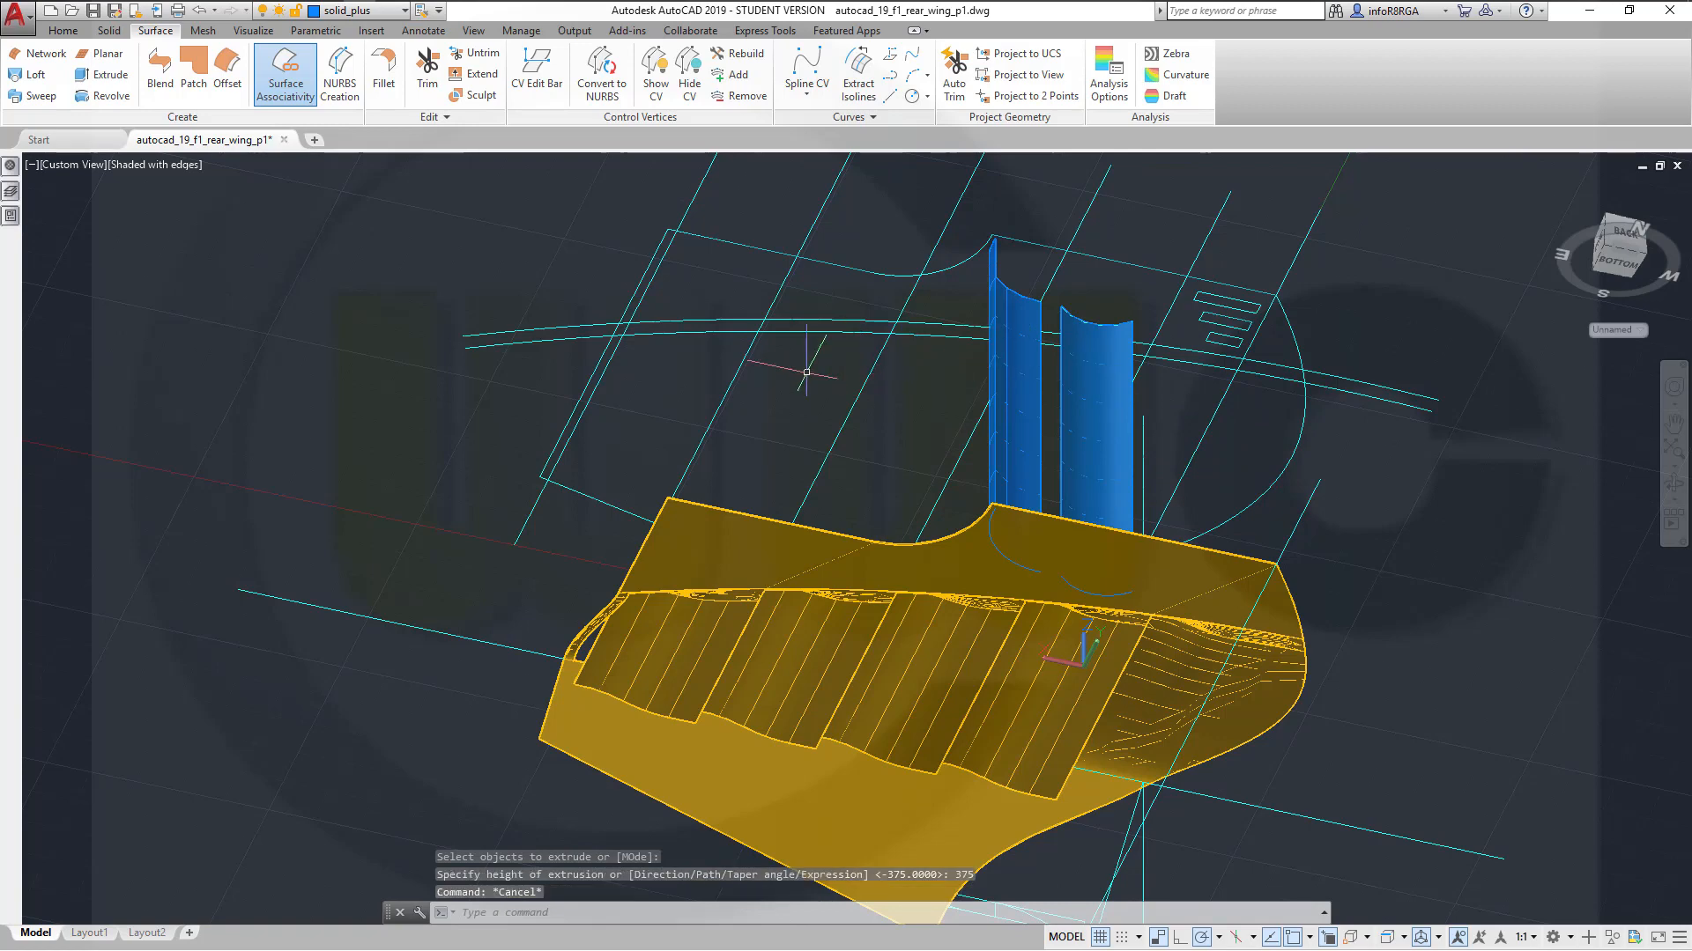
Thicken the two extruded arc surfaces into solids with a thickness of 1
middle_click_drag(659, 436, 611, 389, "shift")
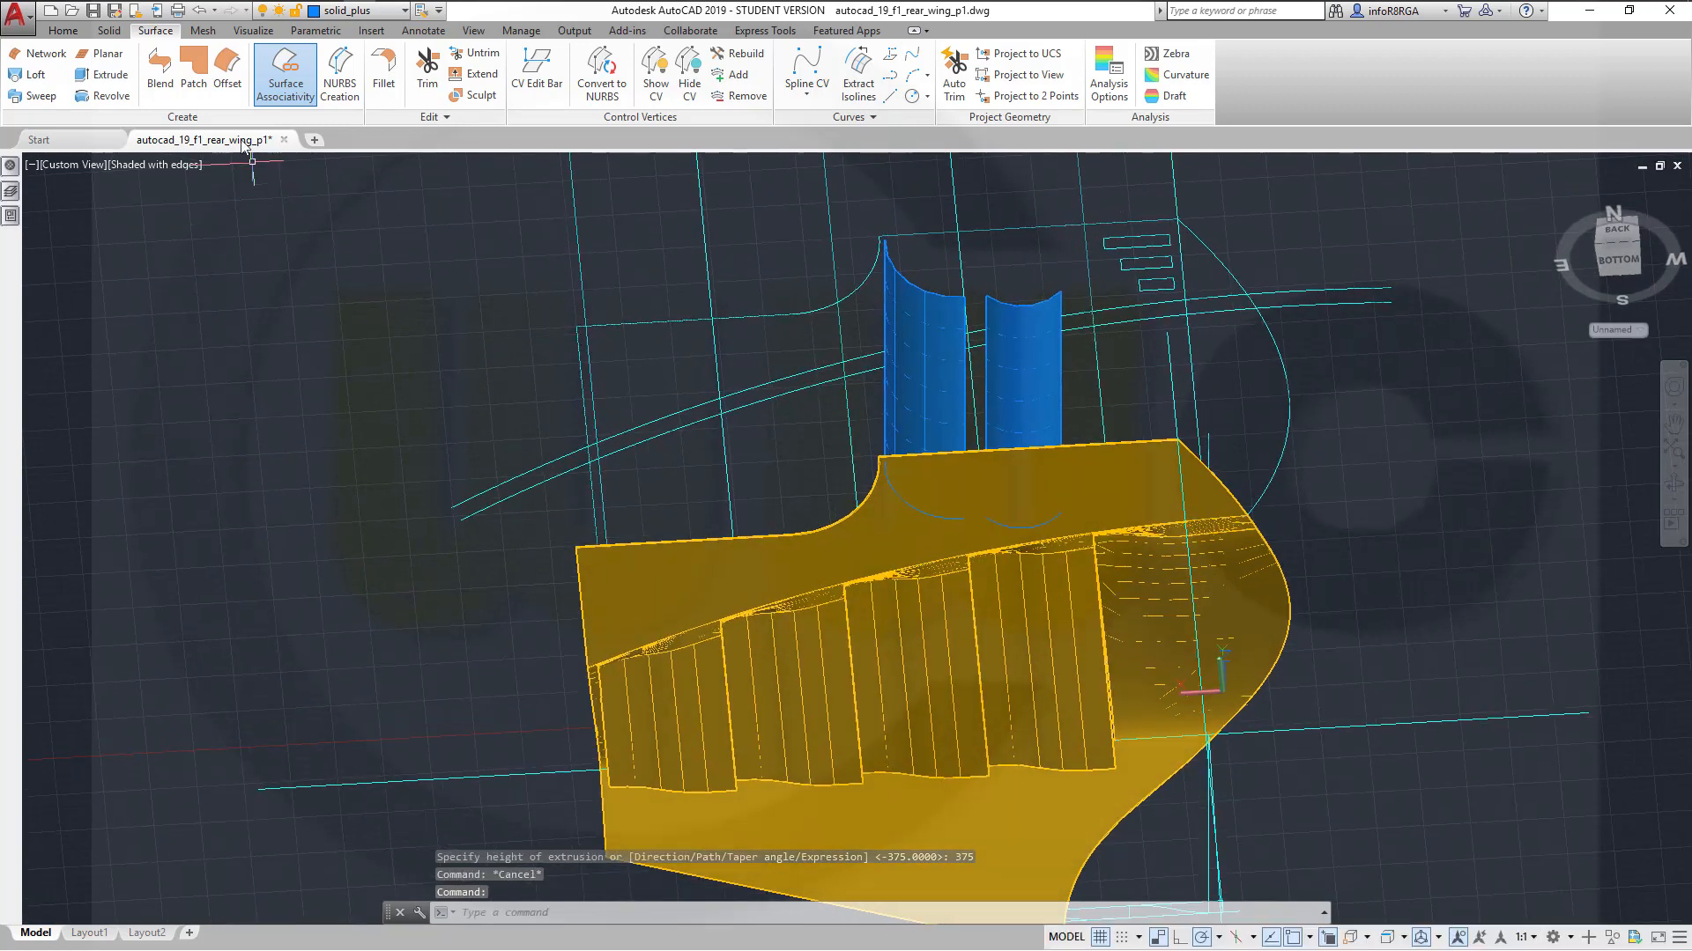
left_click(110, 34)
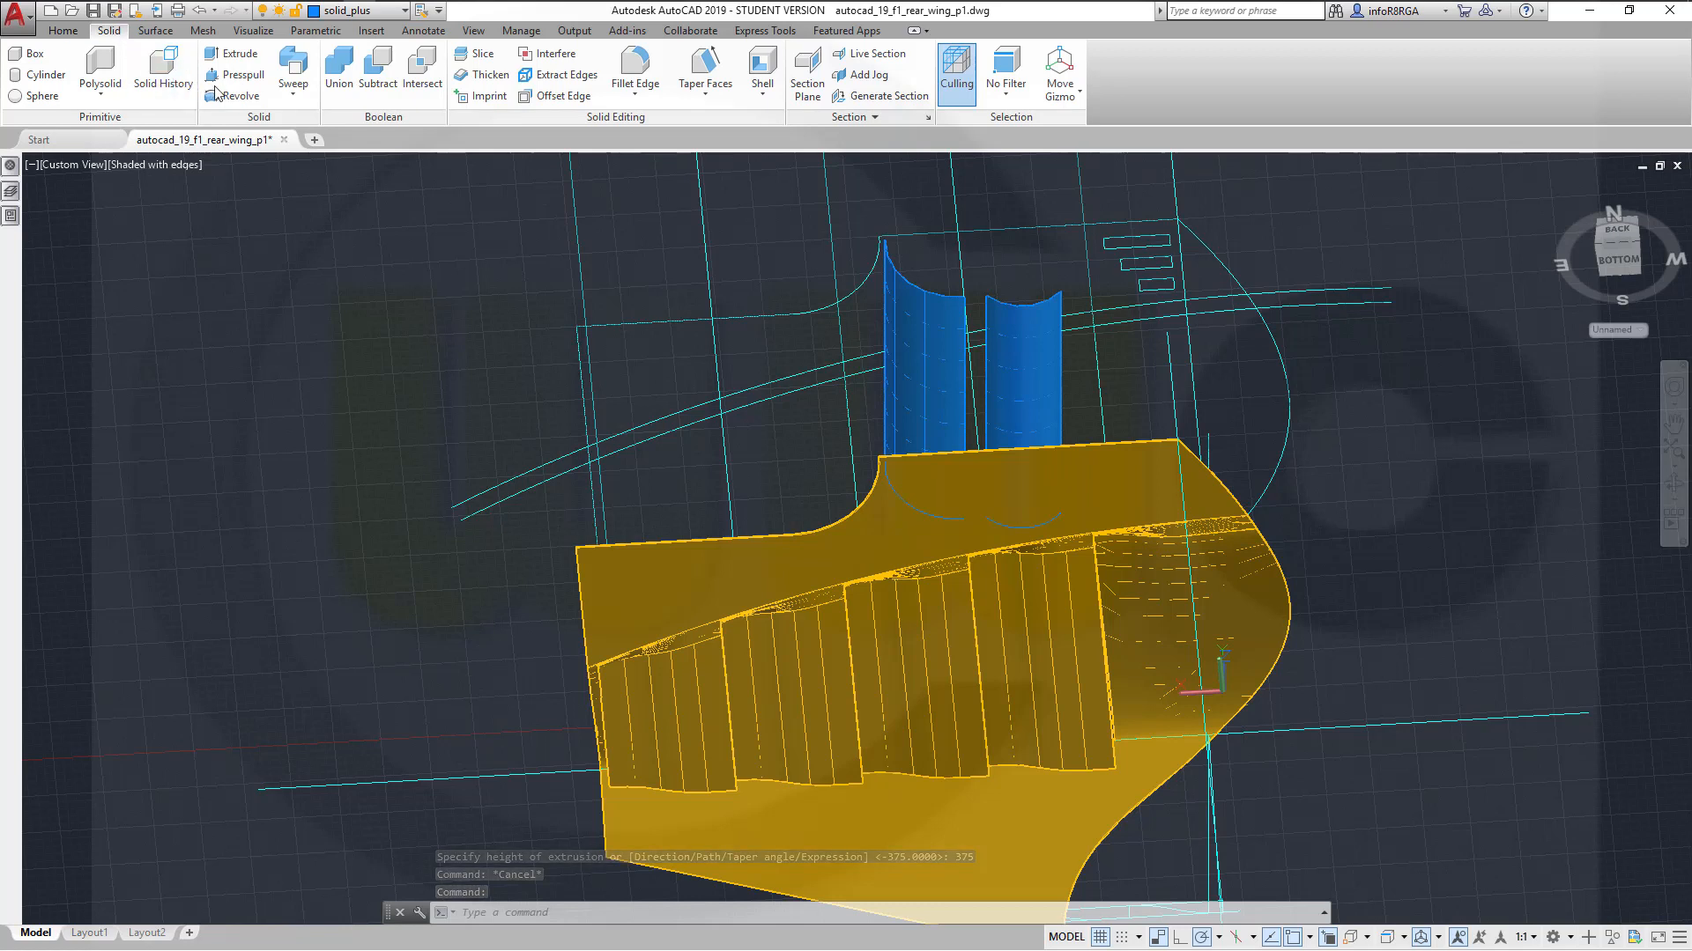
left_click(477, 81)
left_click(920, 339)
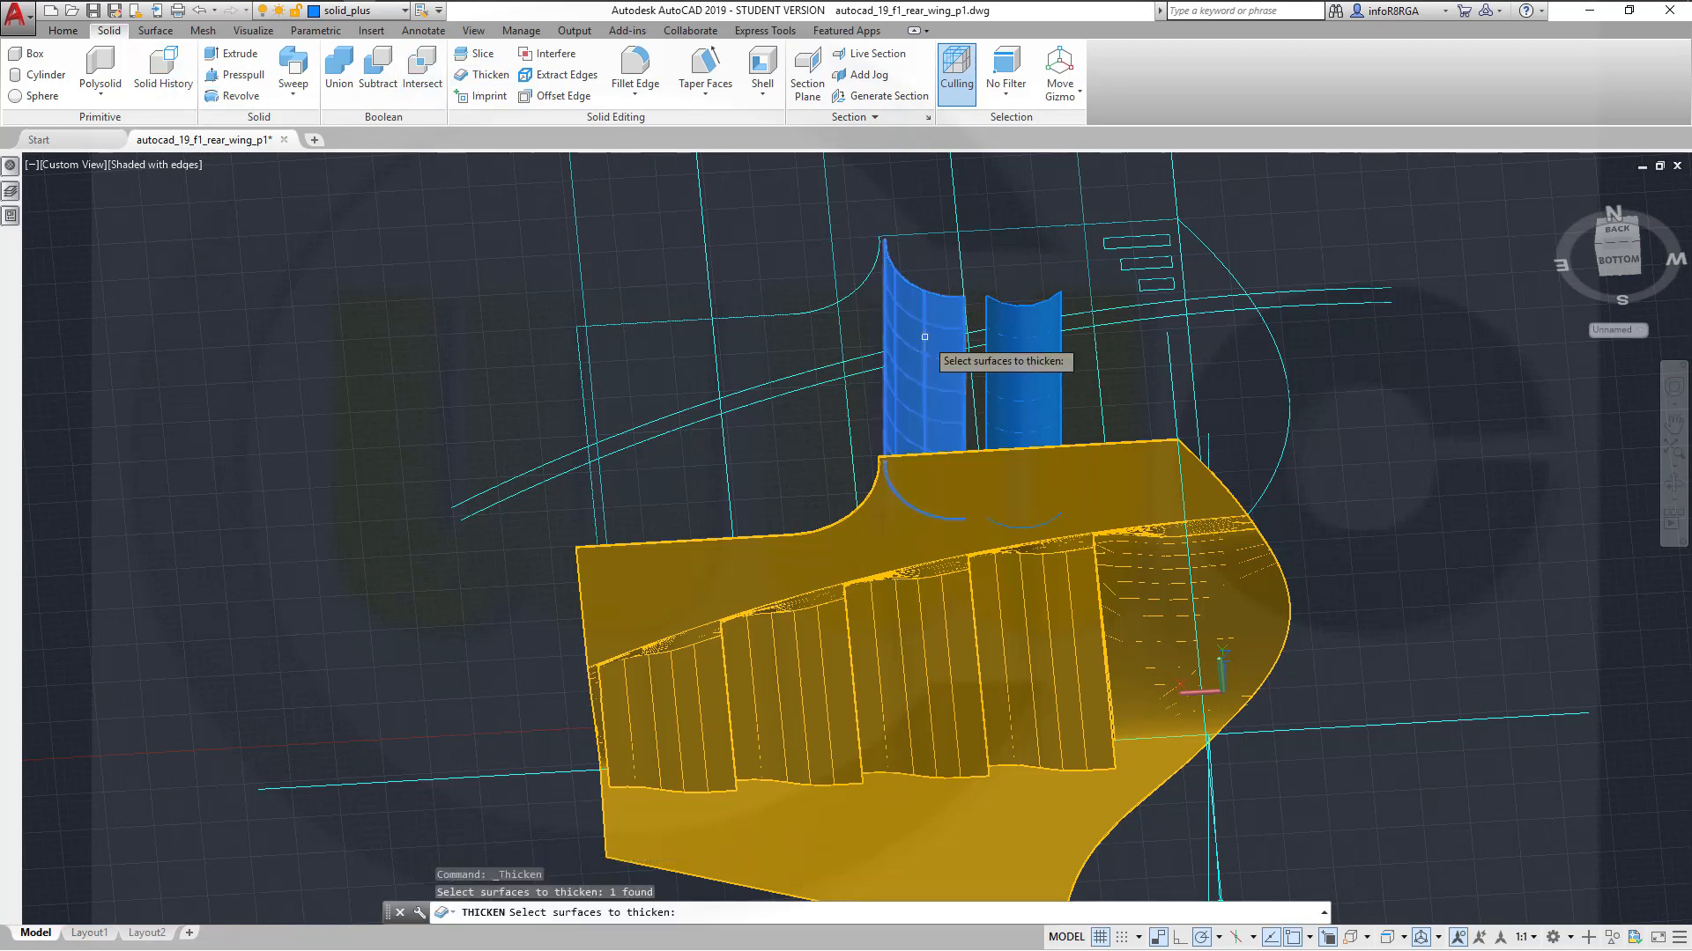
left_click(1034, 347)
key("Return")
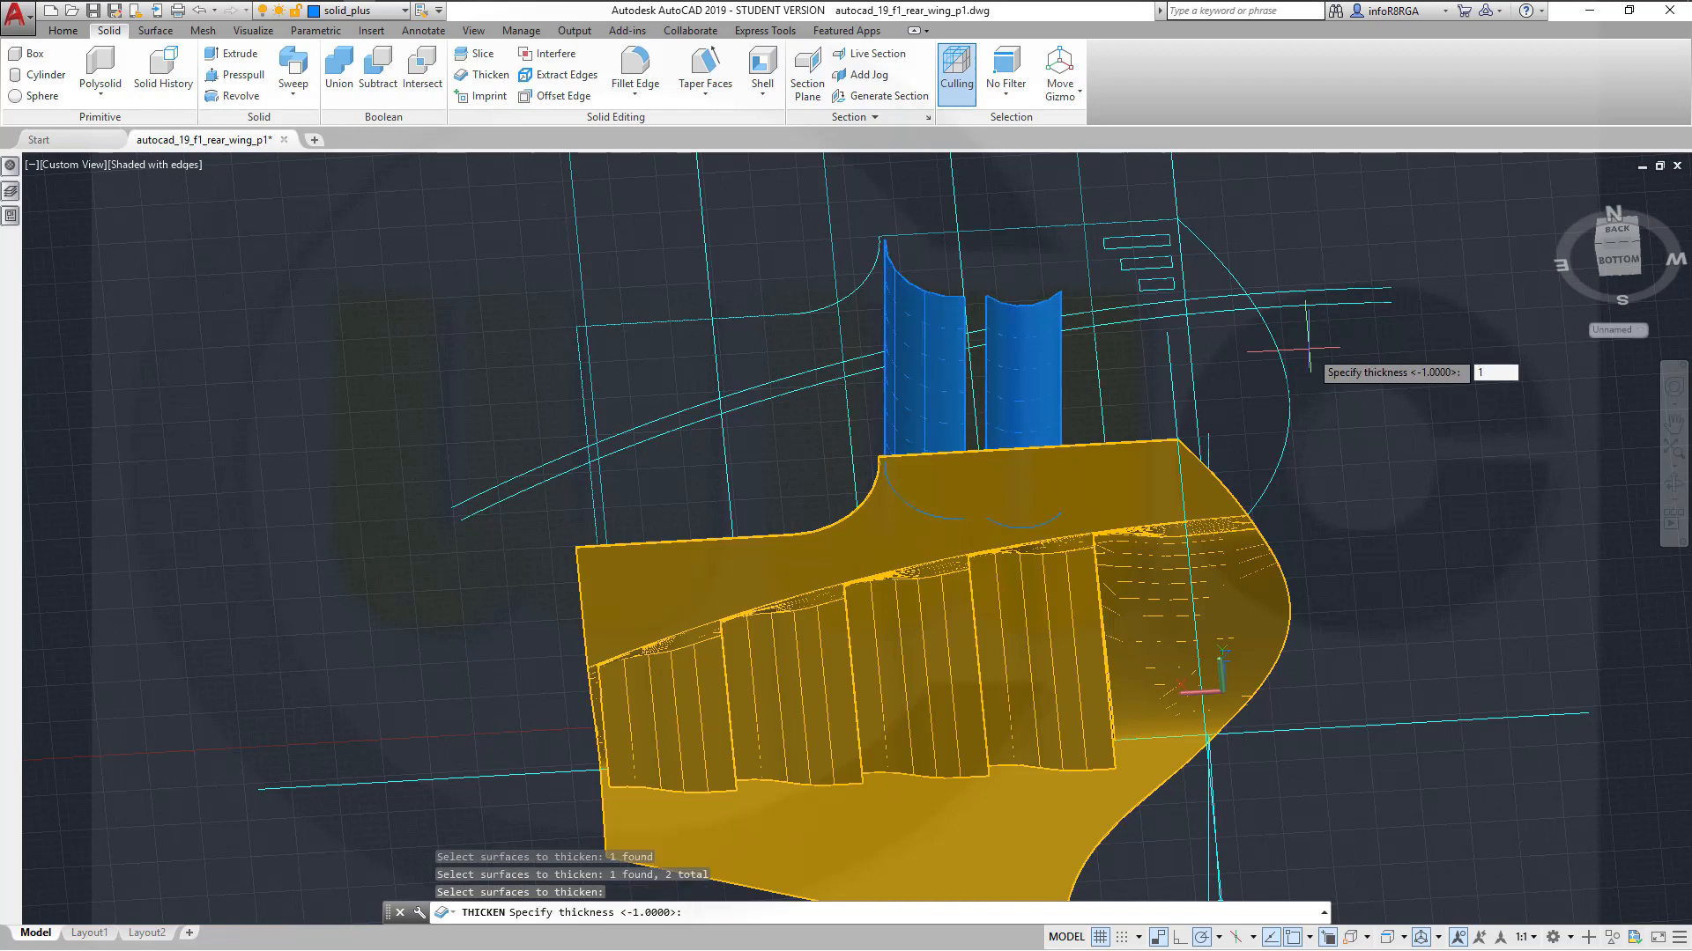
key("Return")
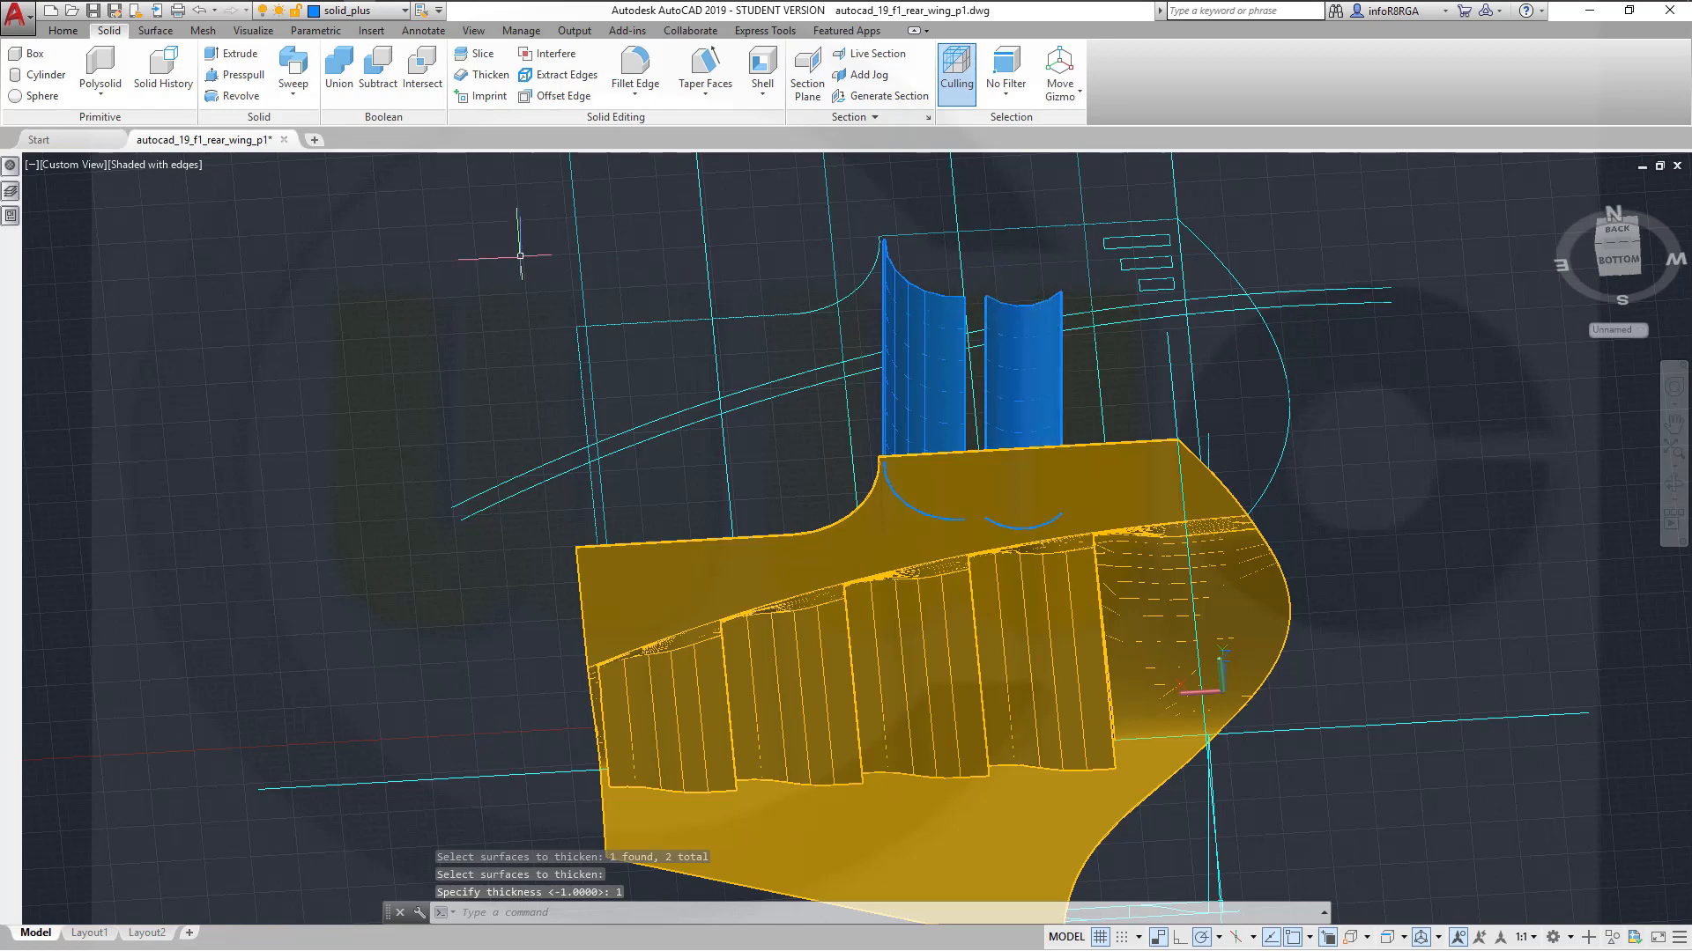
Unite the rear wing solid with the 3D solids of the two thickened curved blades
middle_click_drag(846, 401, 833, 442, "shift")
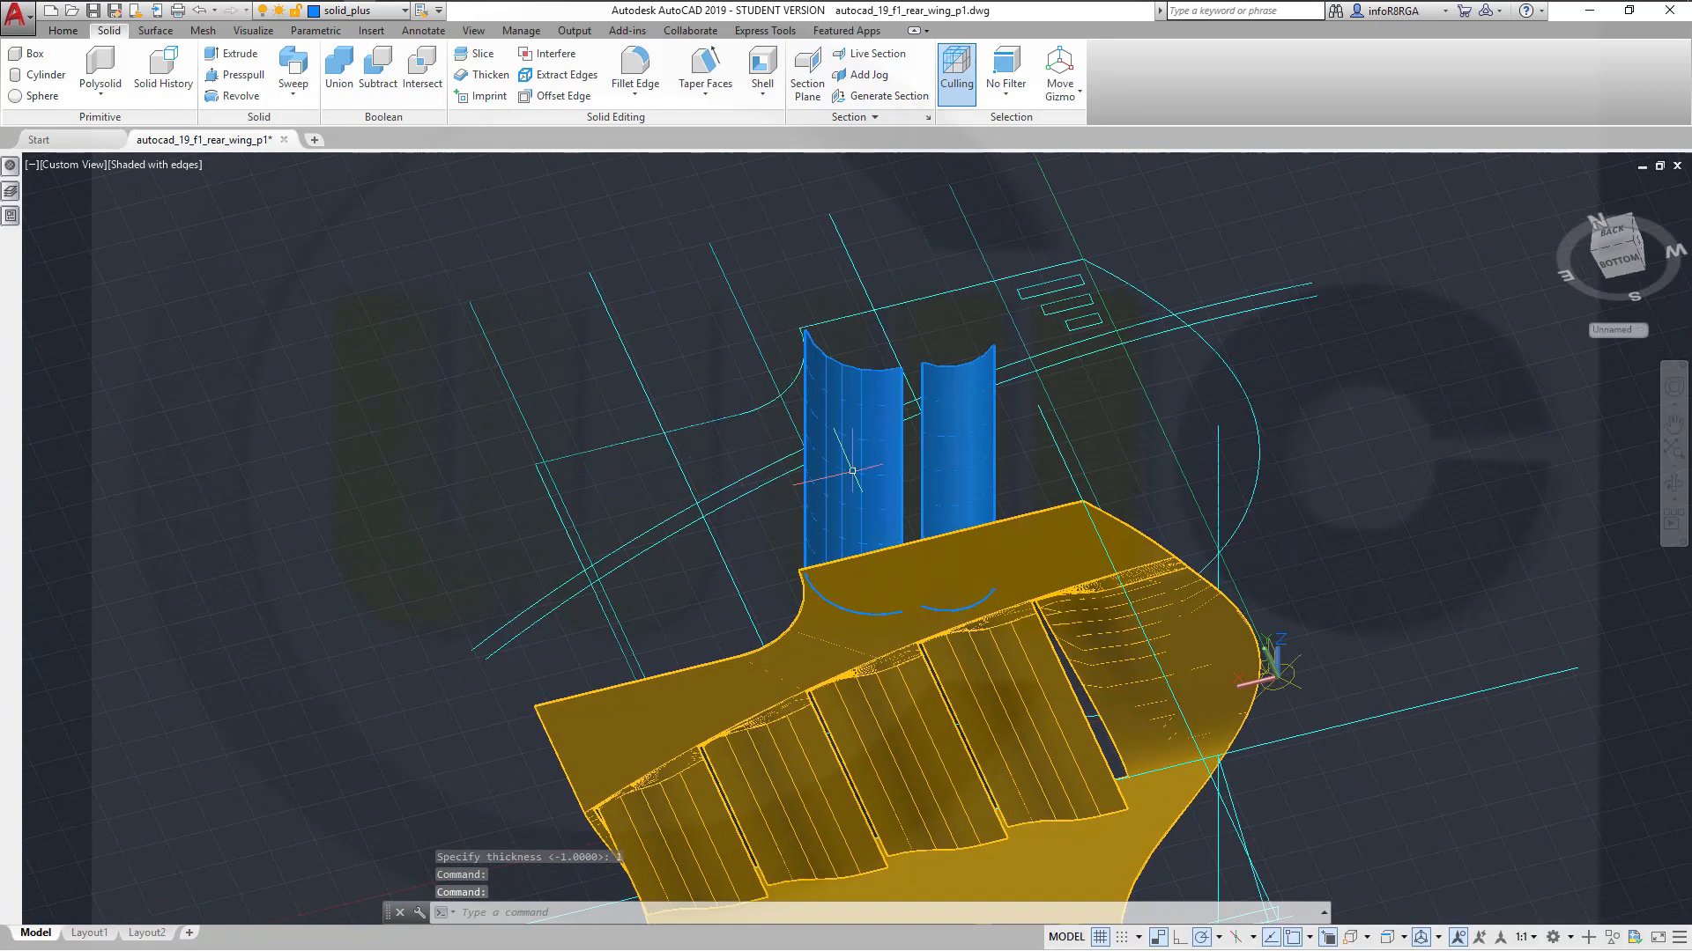
left_click(340, 70)
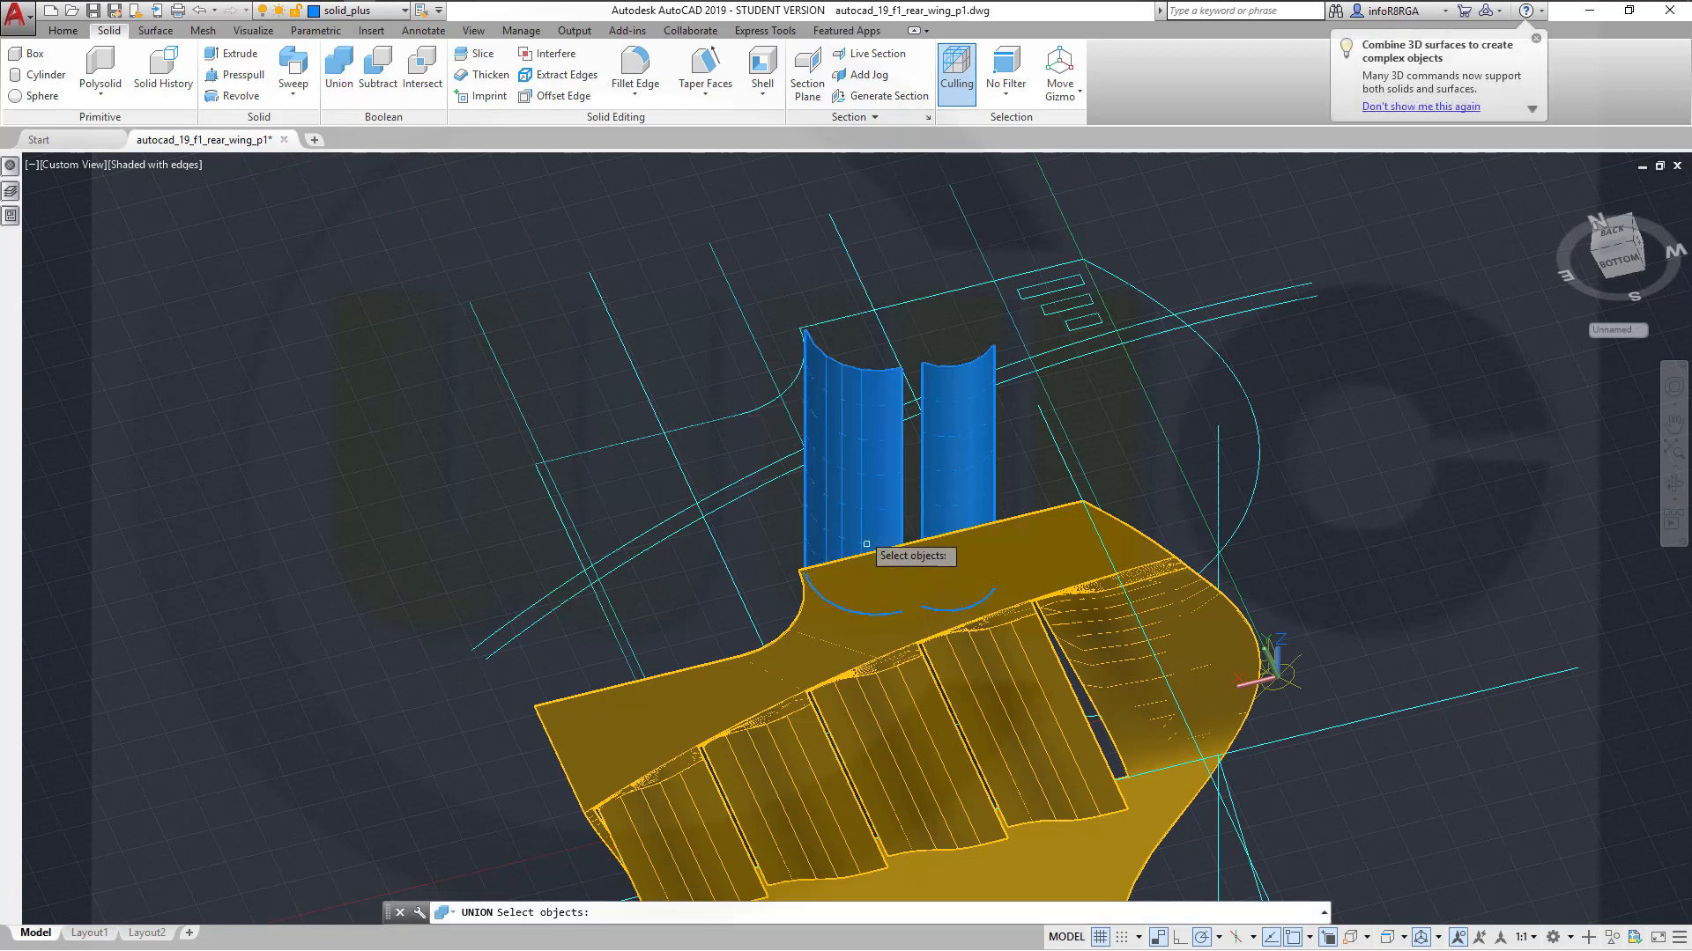
left_click(886, 574)
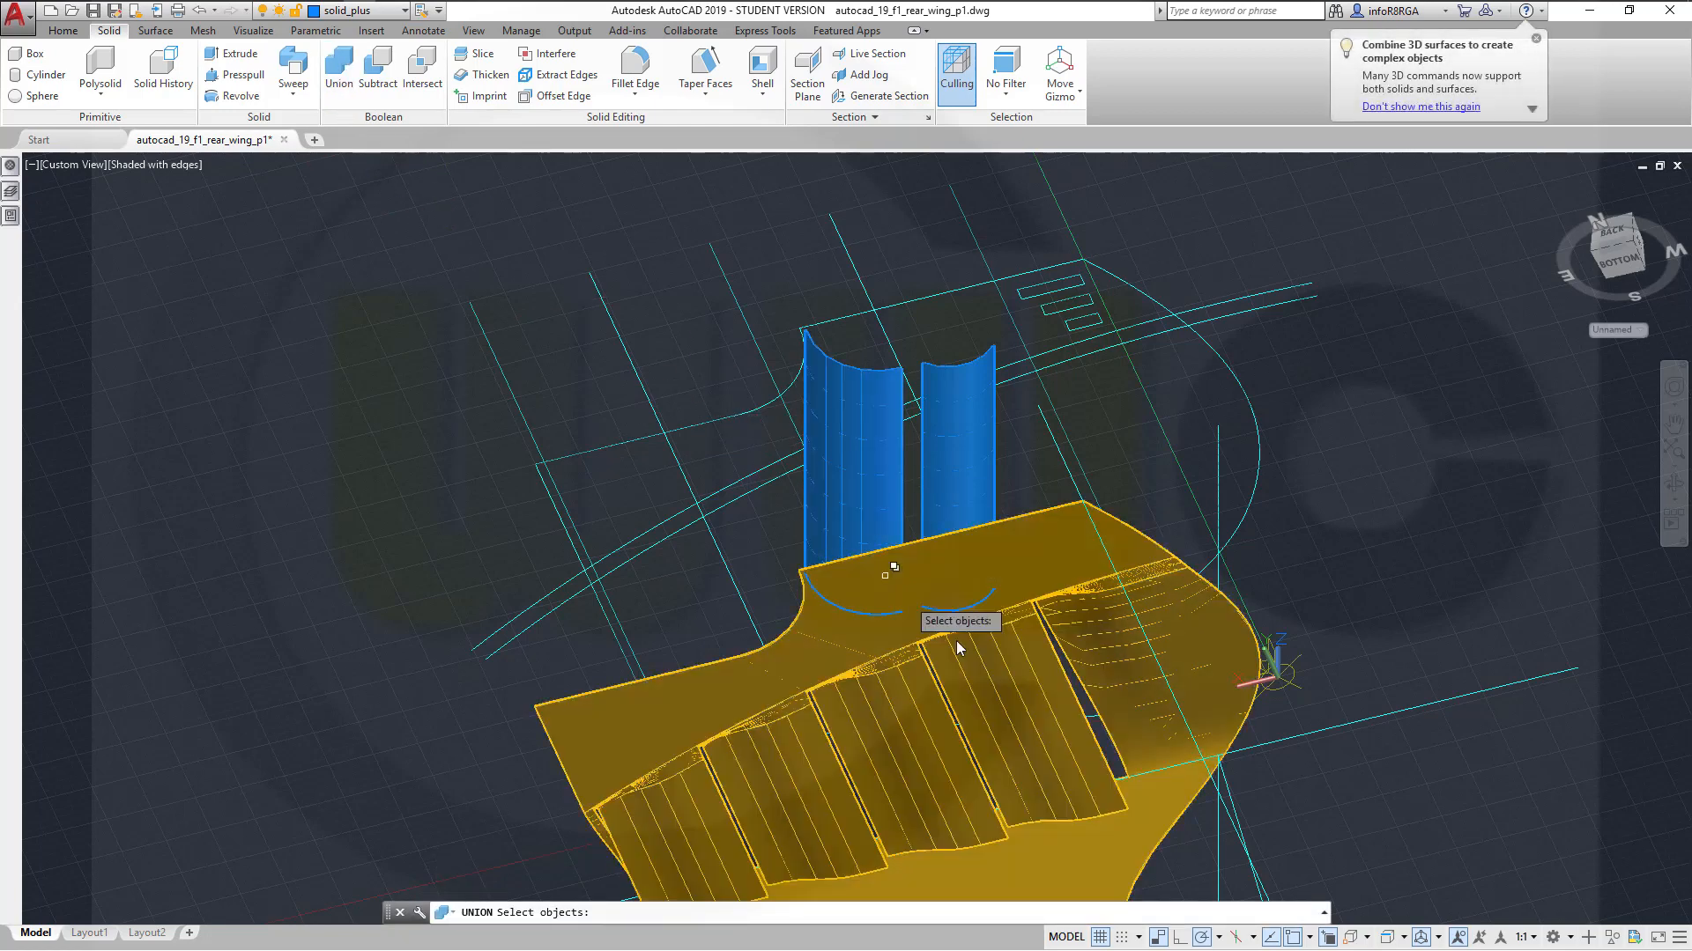
left_click(959, 643)
left_click(869, 490)
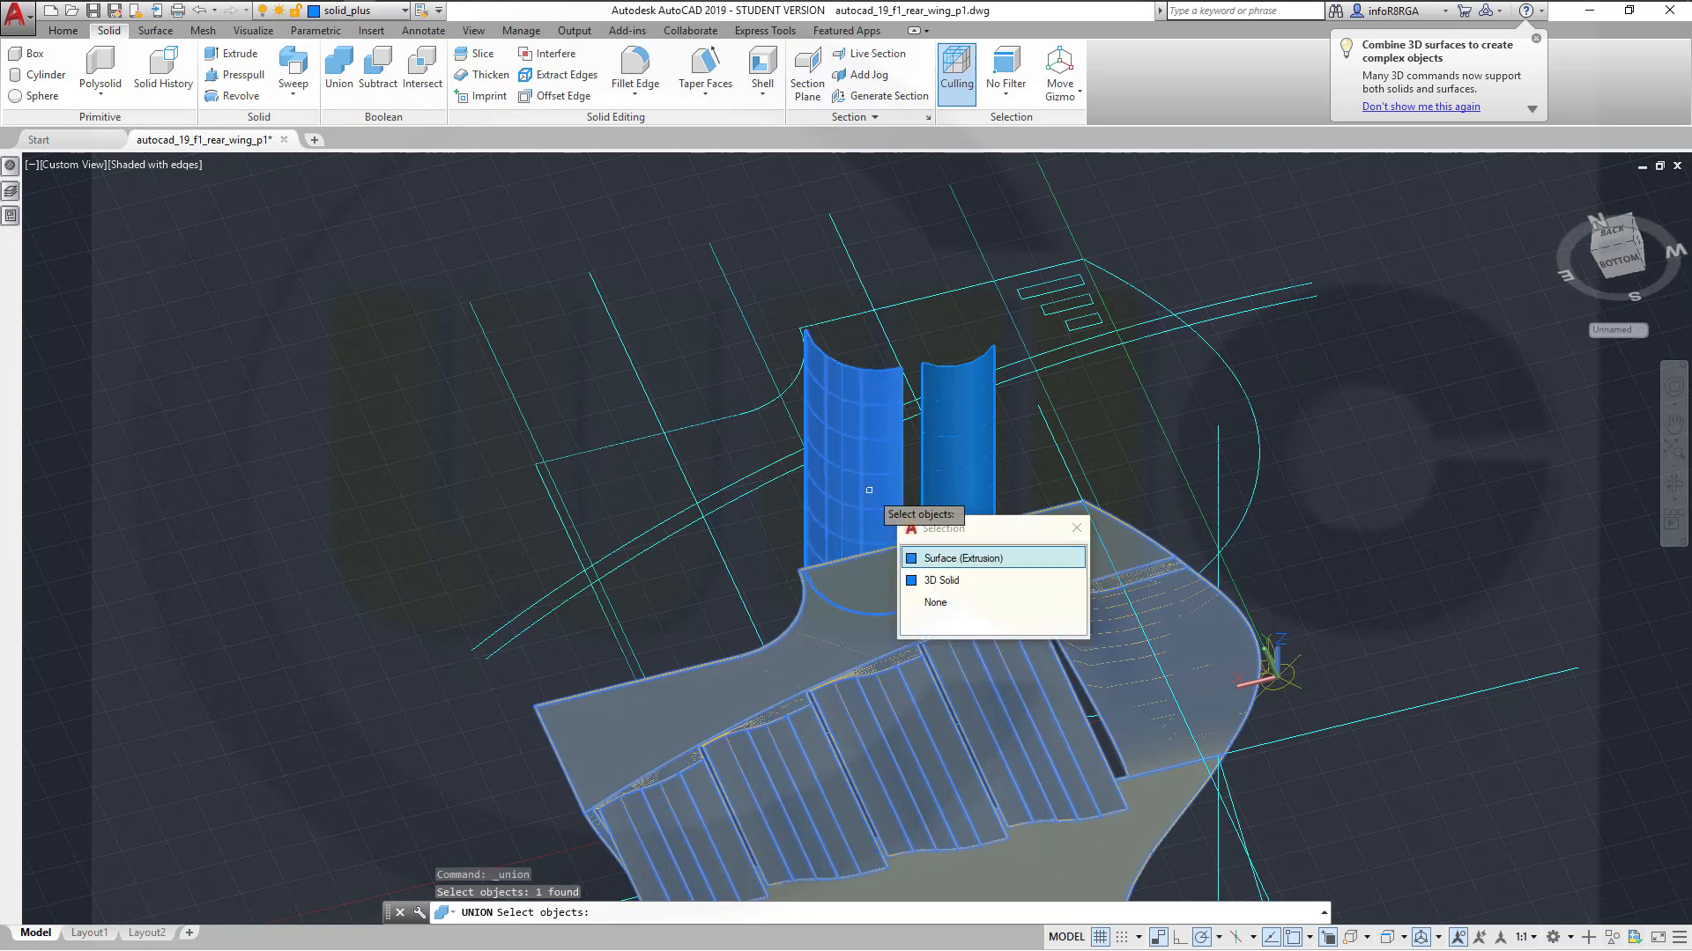
left_click(934, 579)
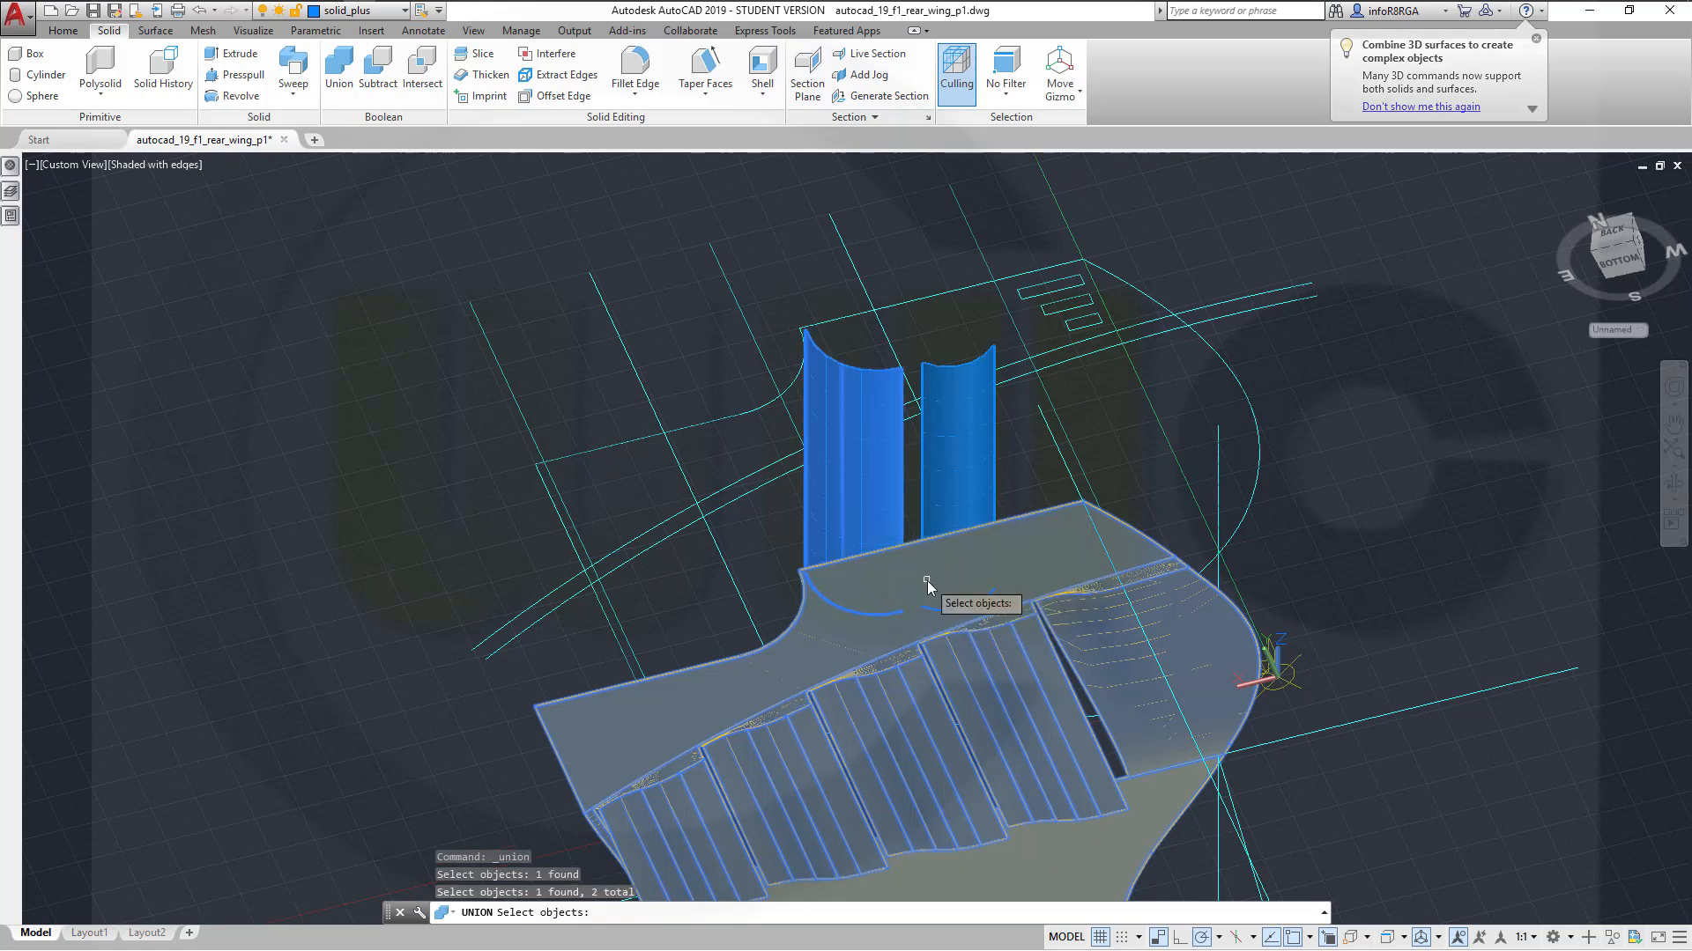
left_click(960, 452)
left_click(1016, 550)
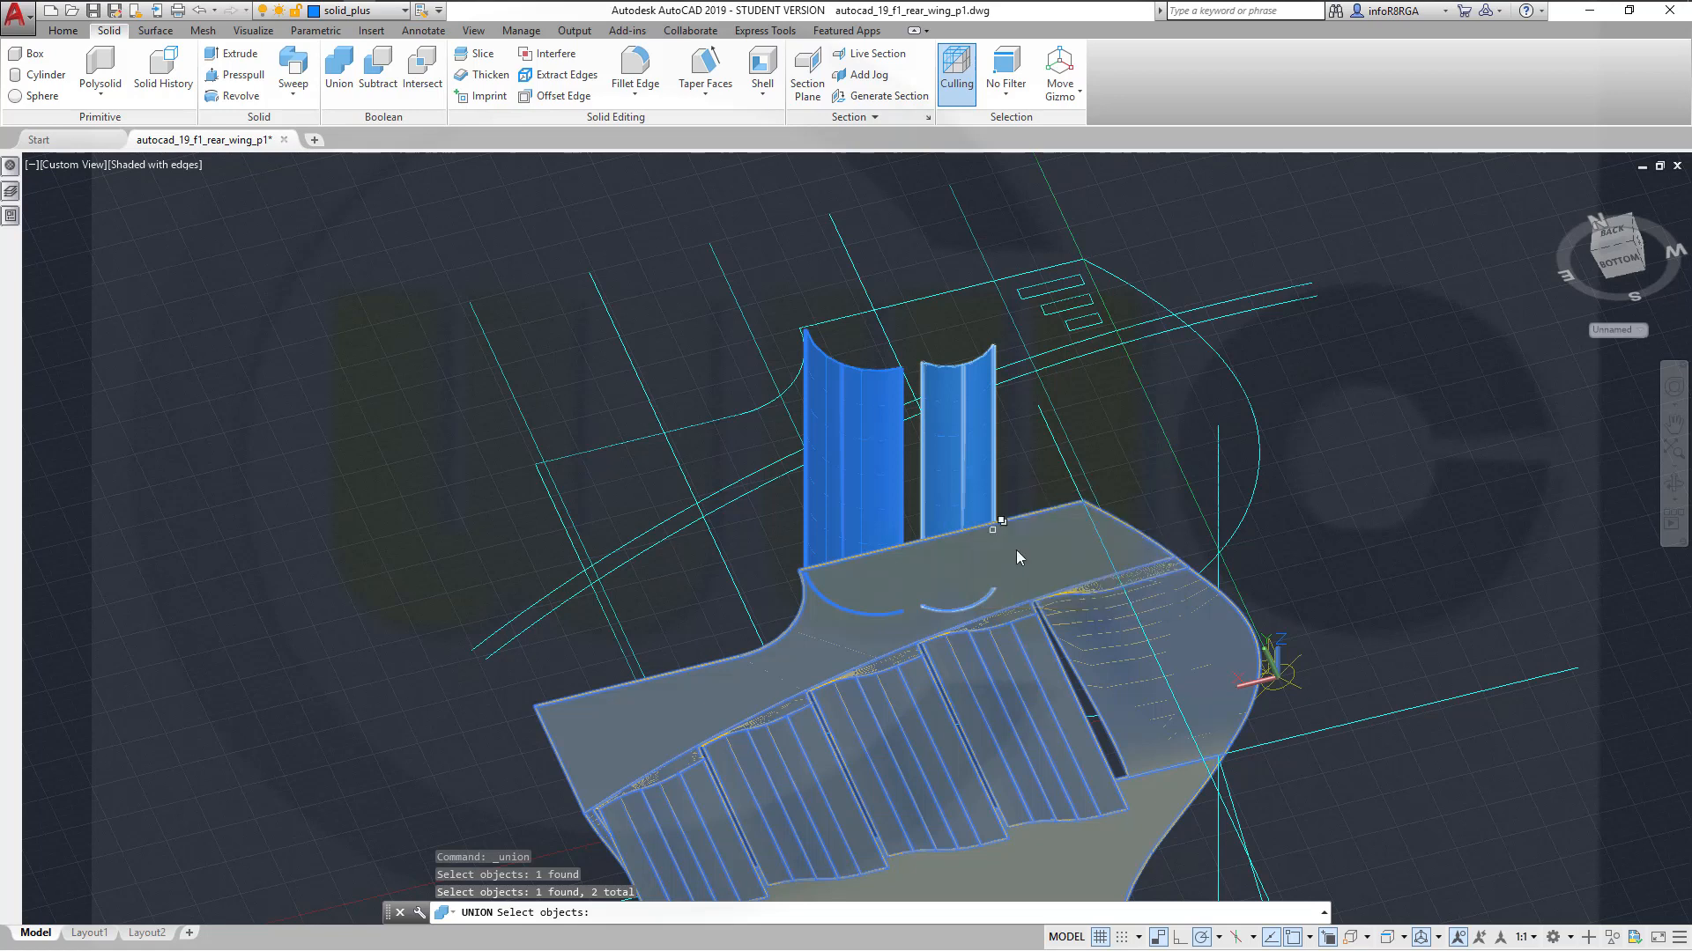
key("Return")
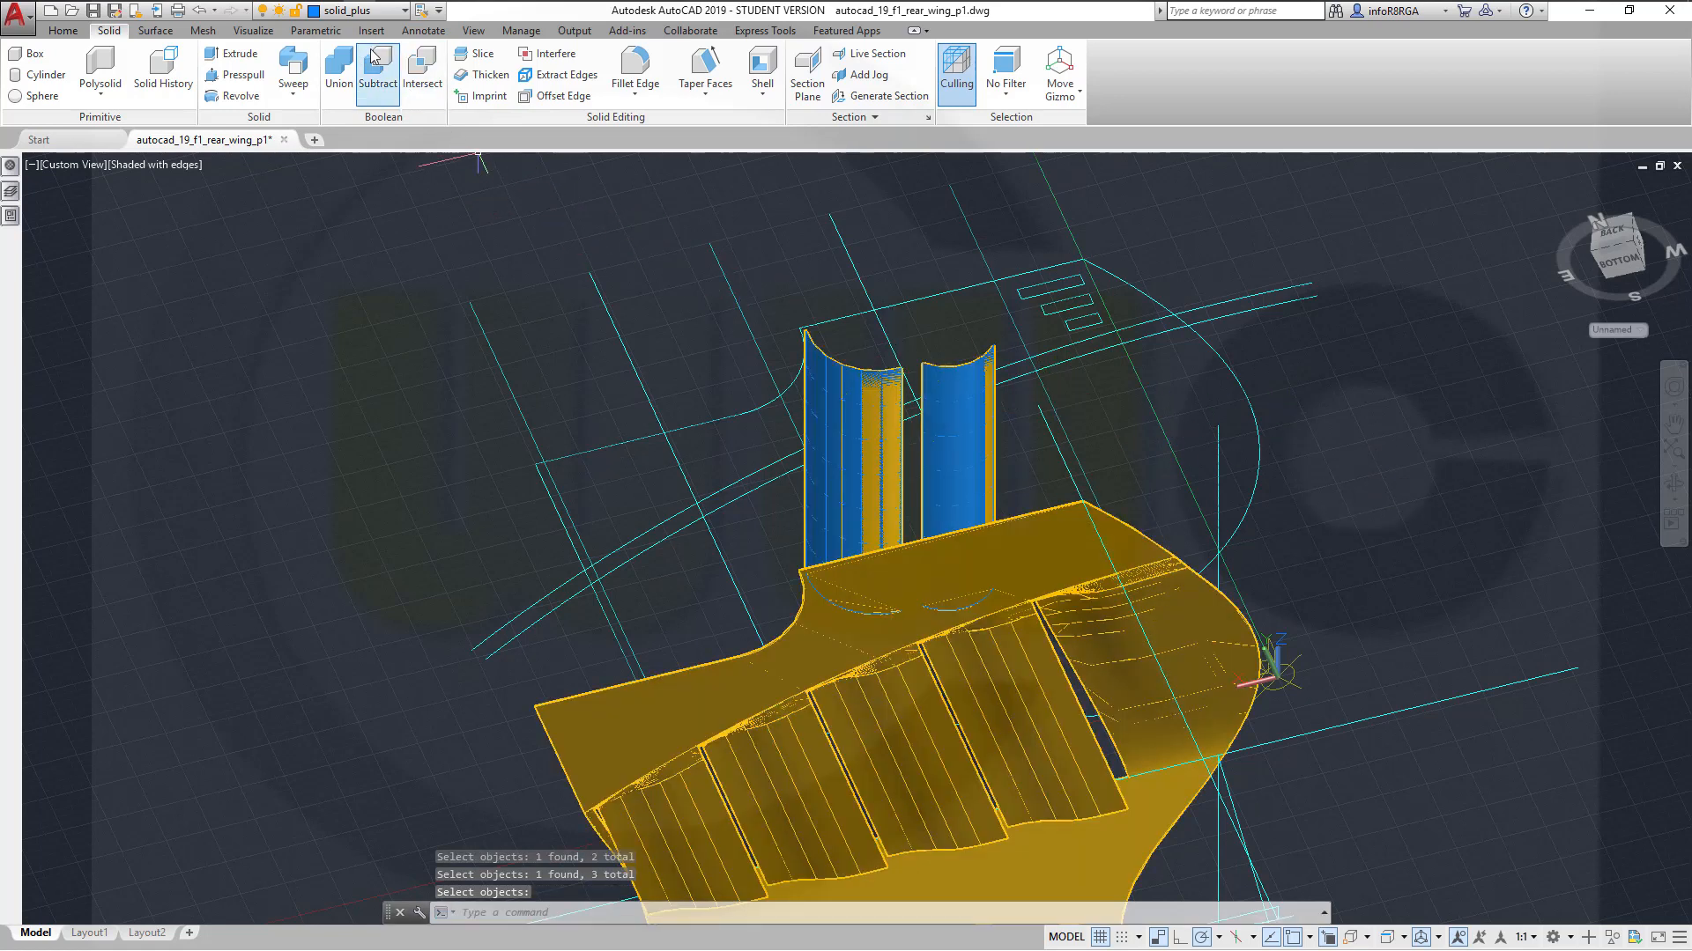
Turn off the current solid_plus layer and make sketches the current layer
left_click(406, 12)
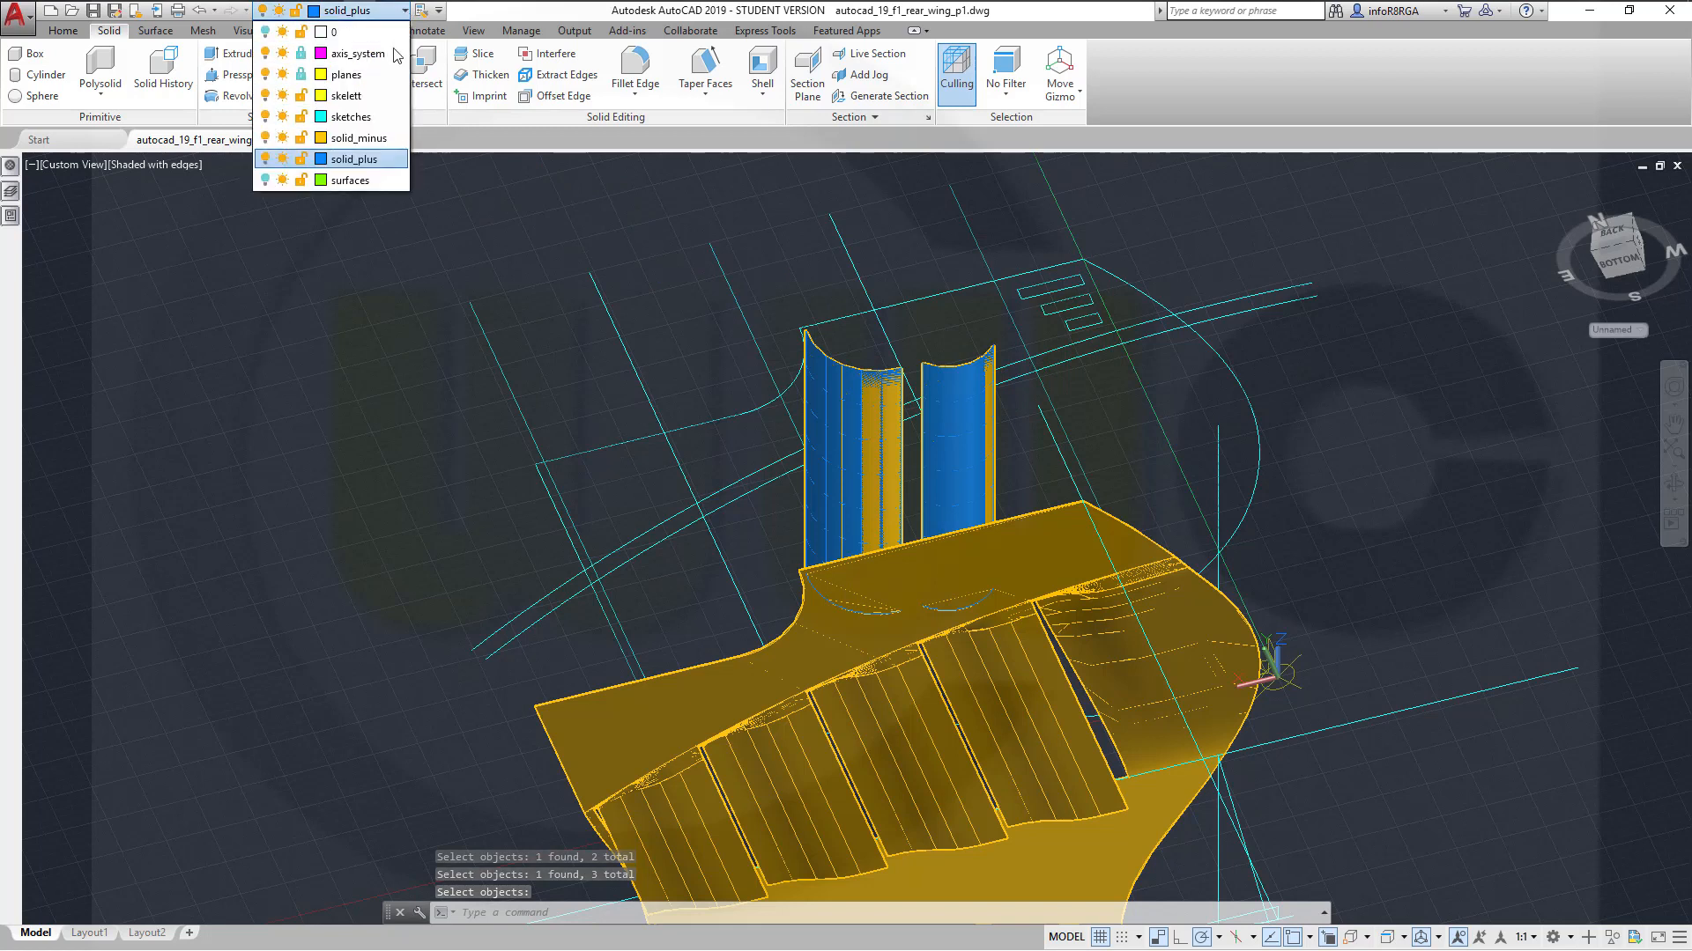
left_click(264, 159)
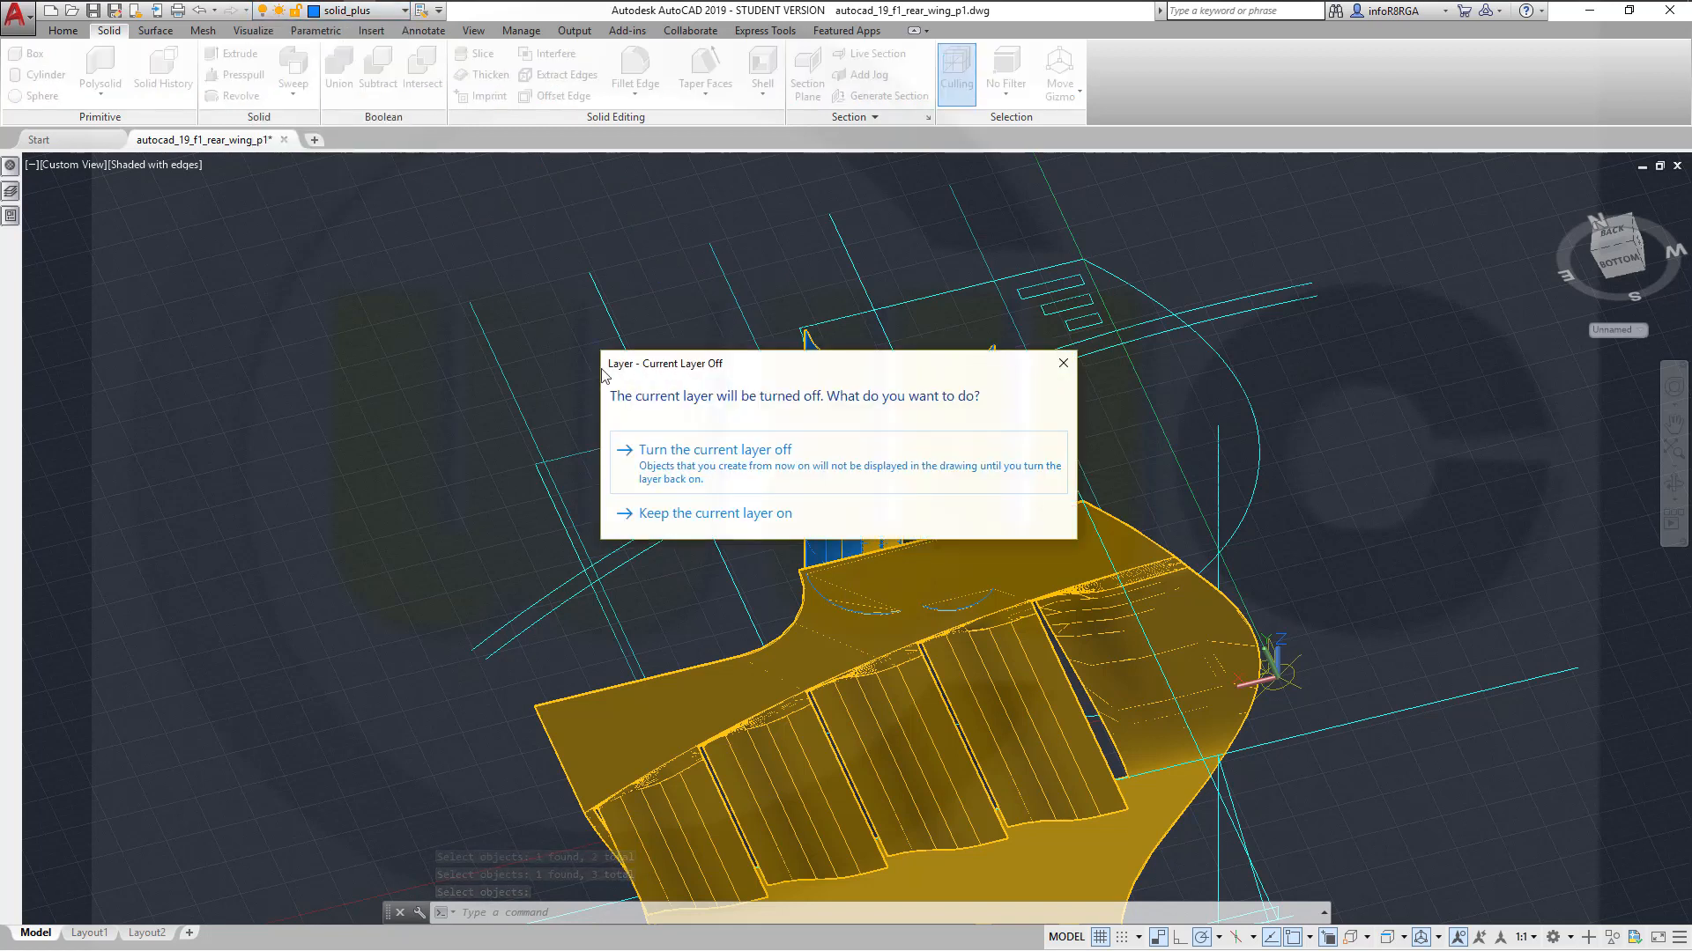
left_click(676, 451)
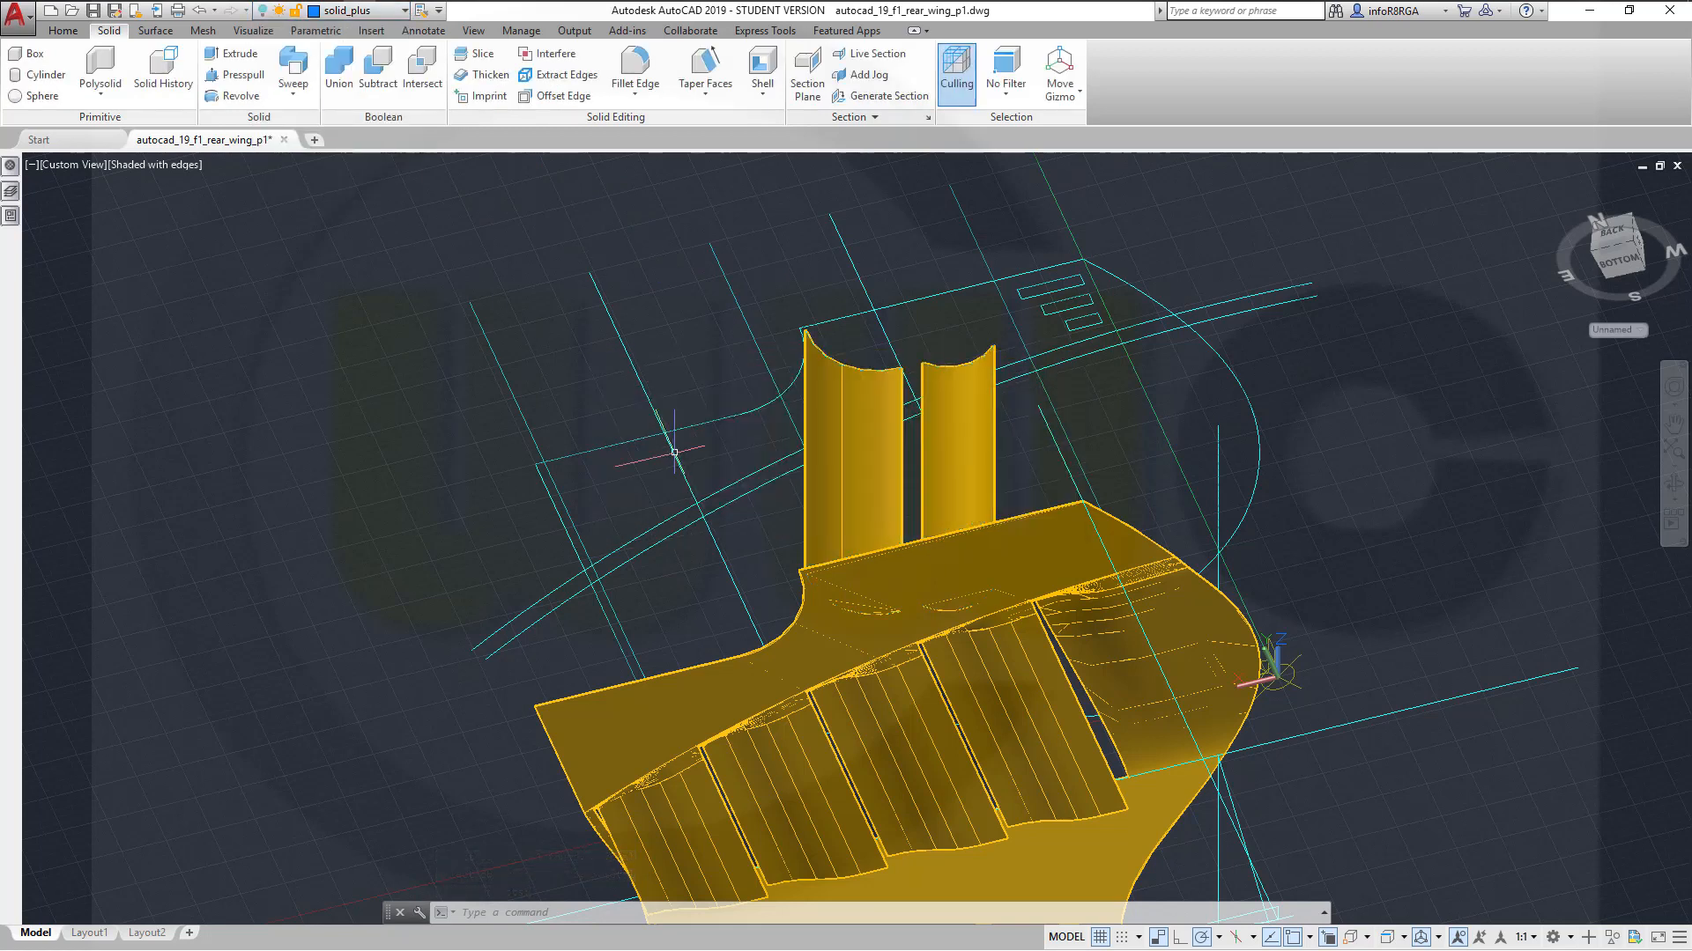
left_click(405, 12)
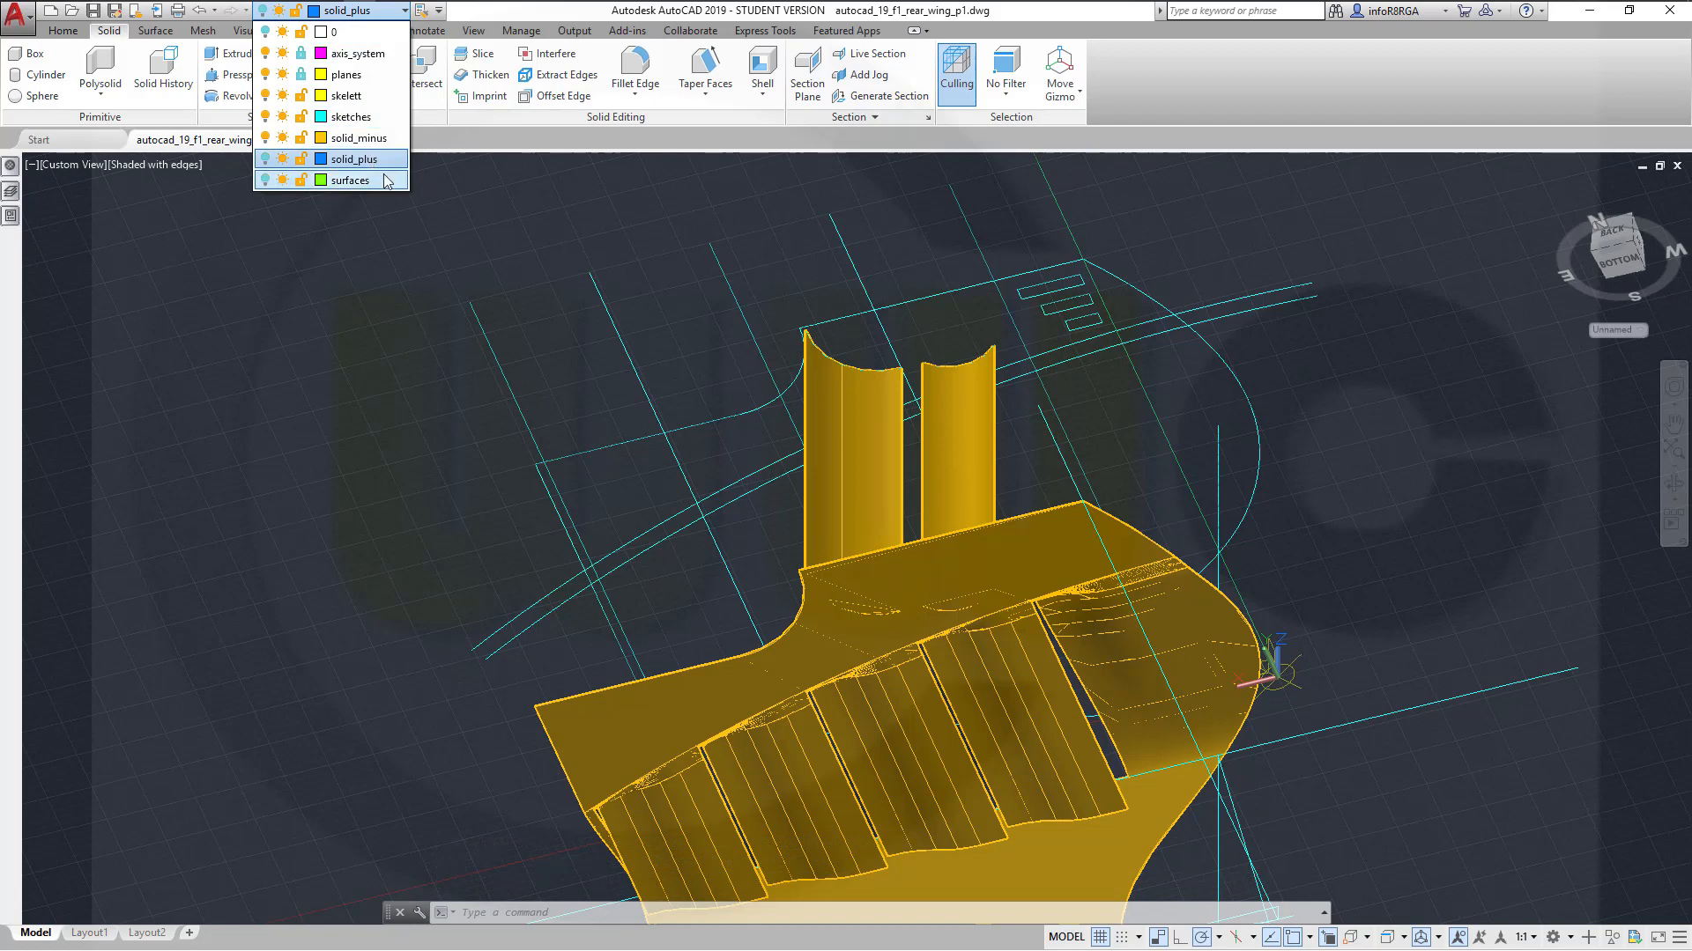
left_click(372, 116)
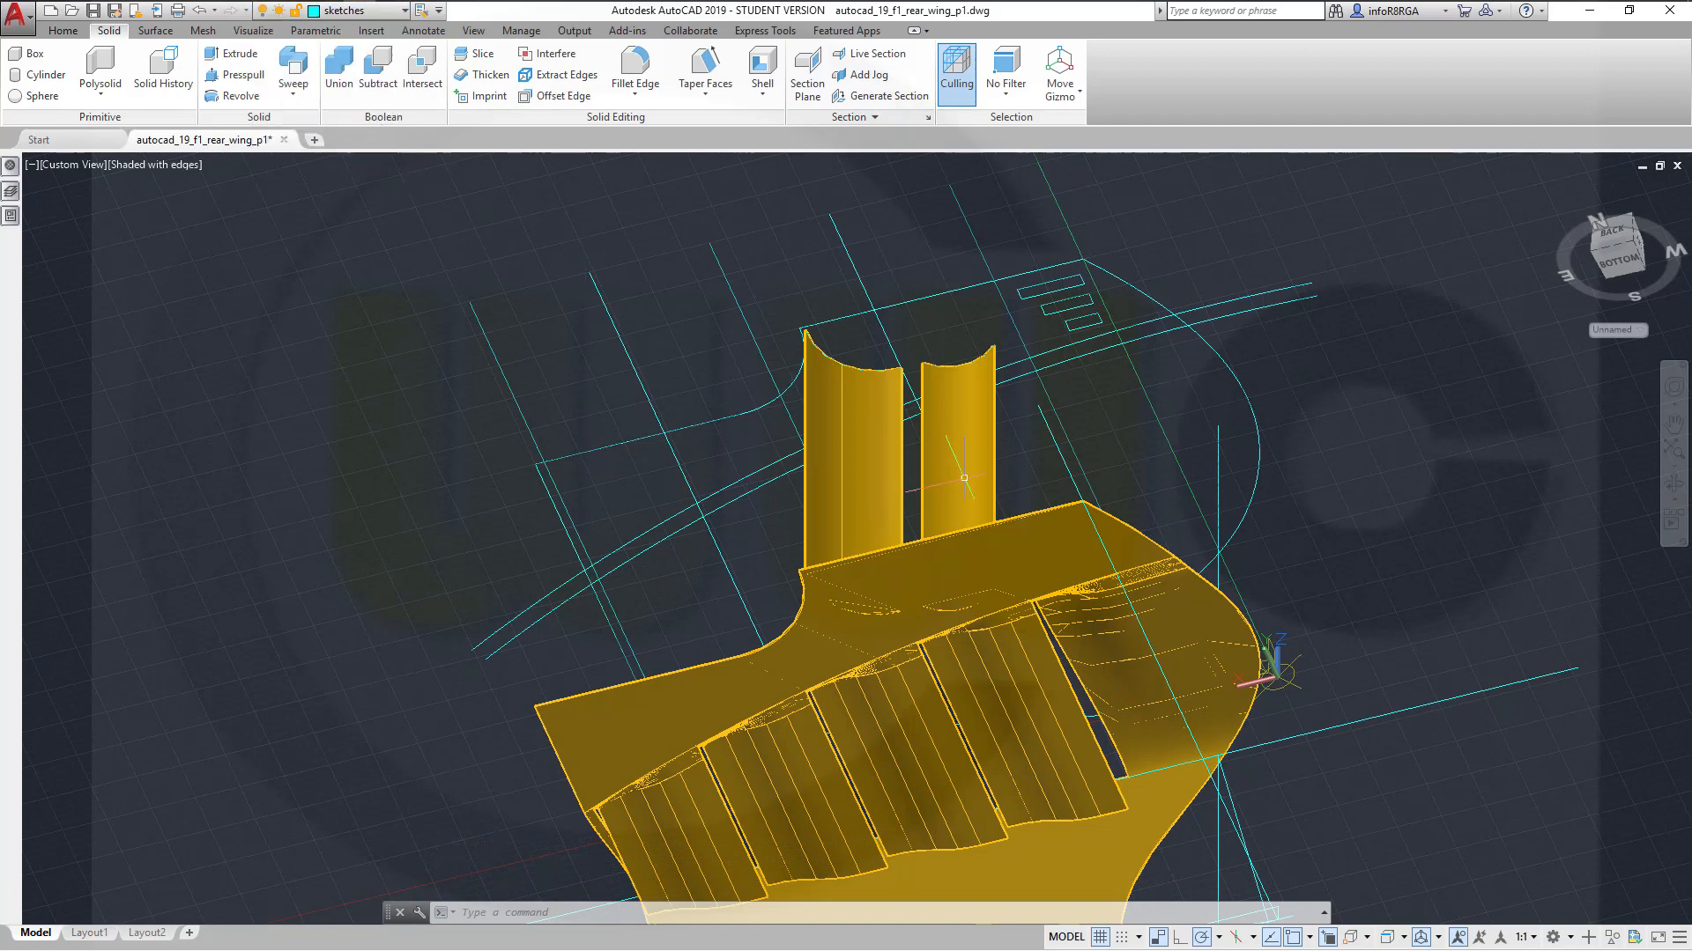
Extrude the three small sketch rectangles together as solids that pass completely through the wing's end plate
middle_click_drag(964, 477, 1149, 353, "shift")
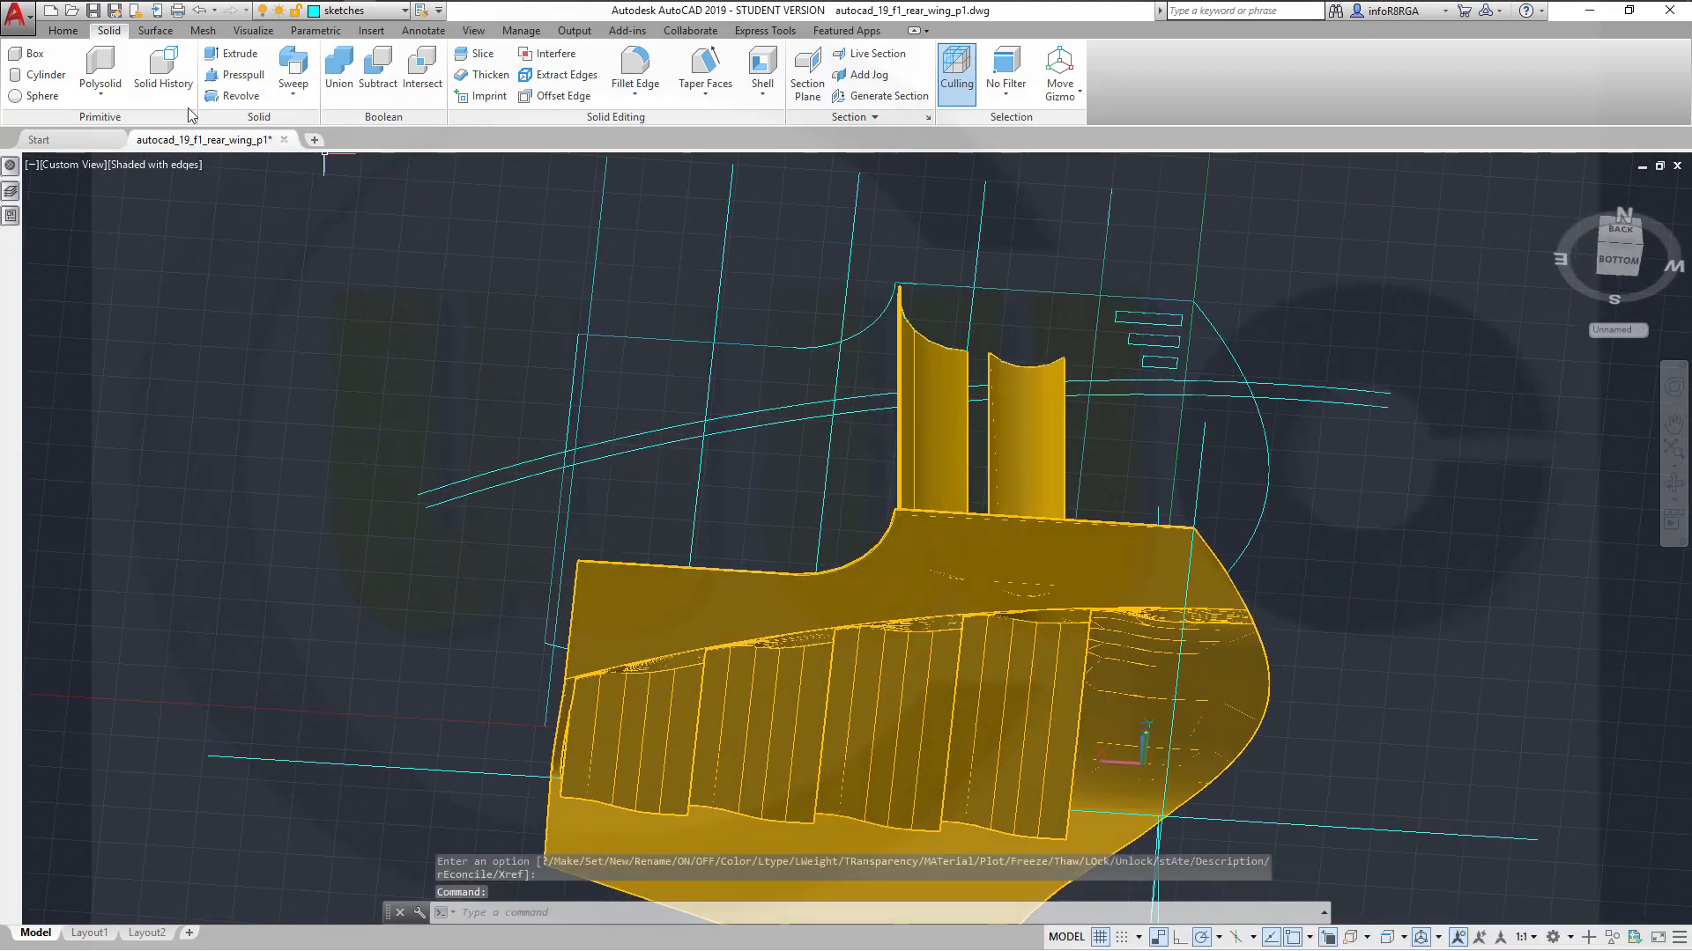
left_click(227, 56)
left_click(1132, 311)
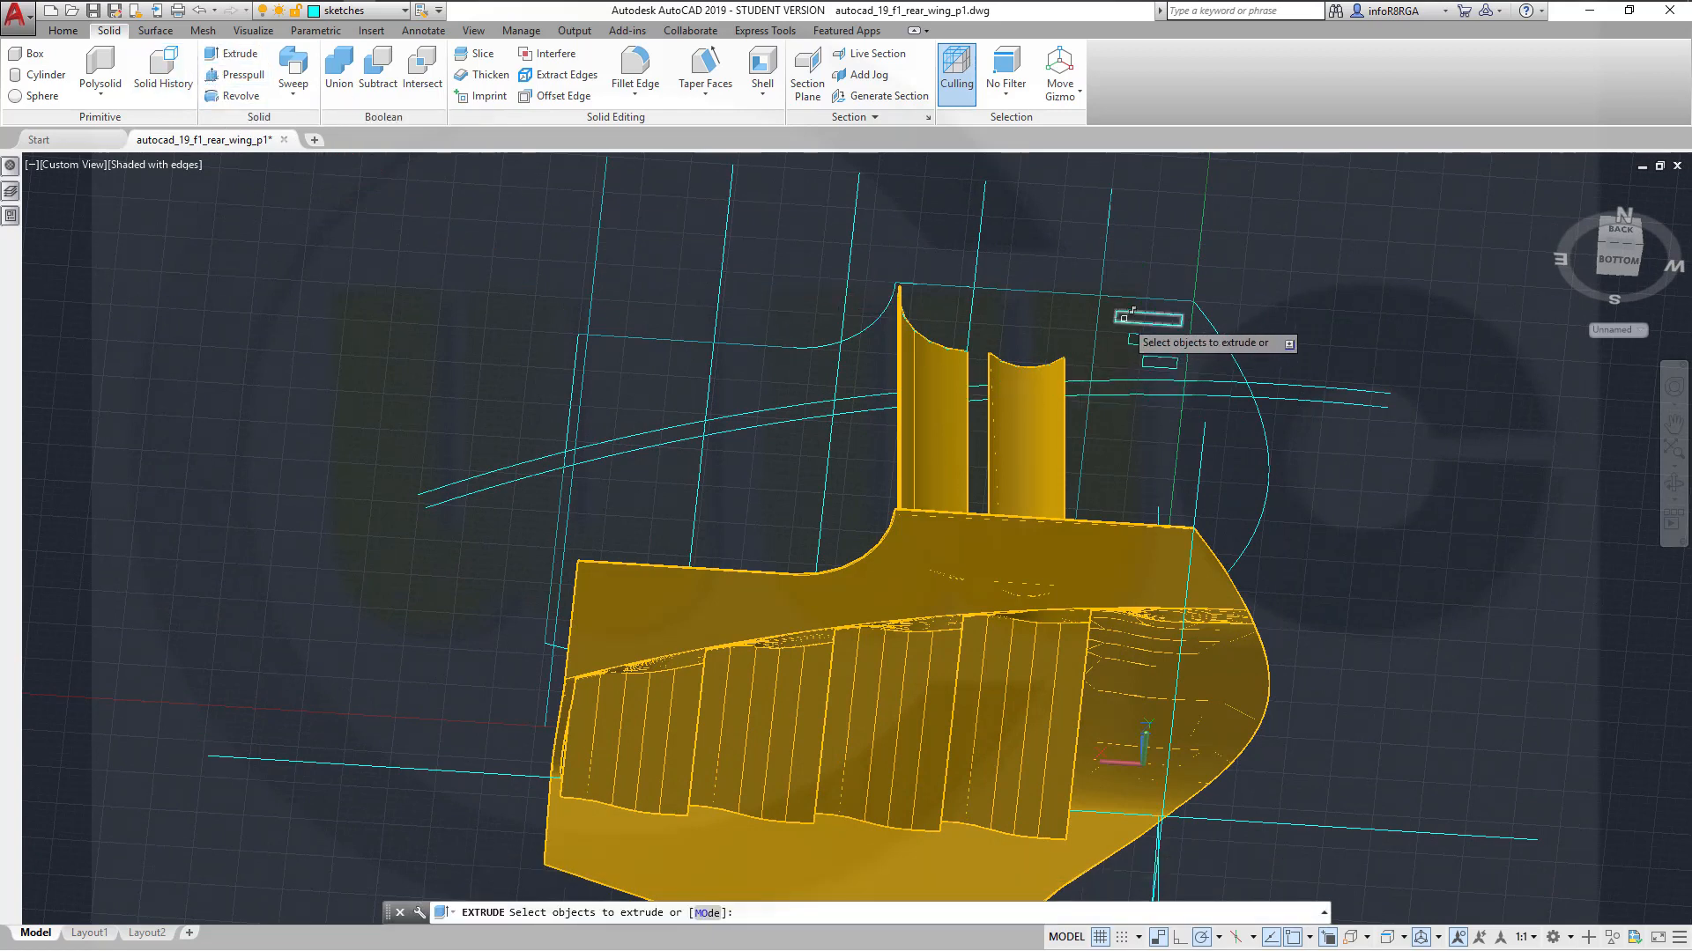
scroll(1136, 387, "up", 3)
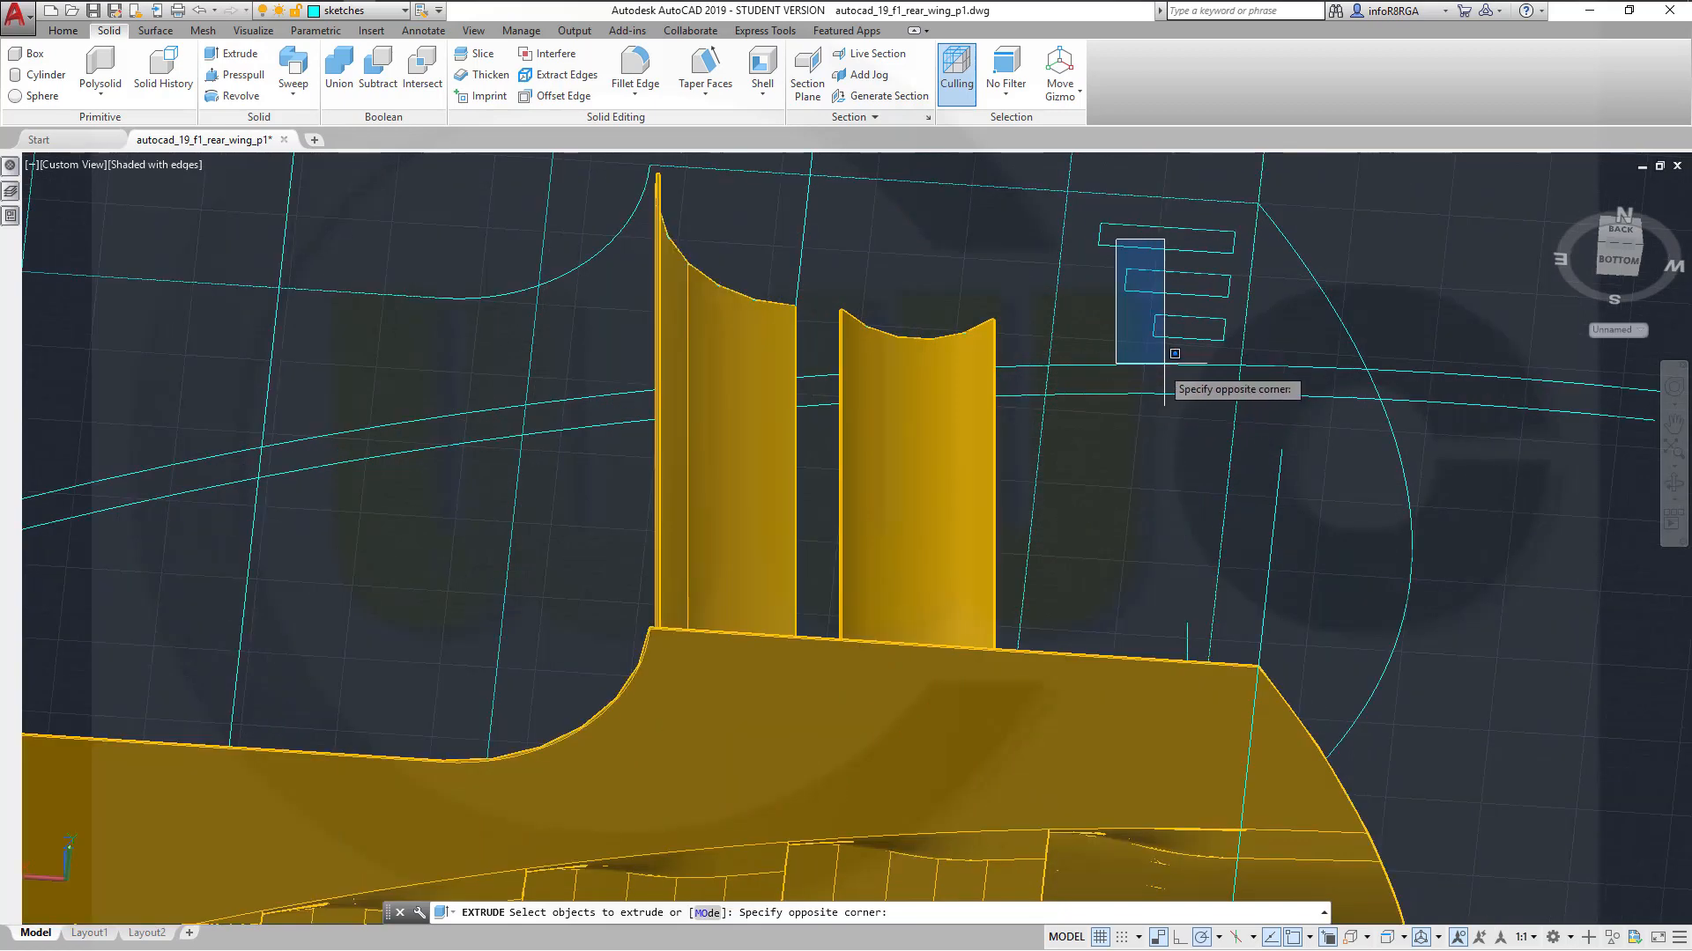
scroll(1204, 328, "down", 1)
left_click(1209, 335)
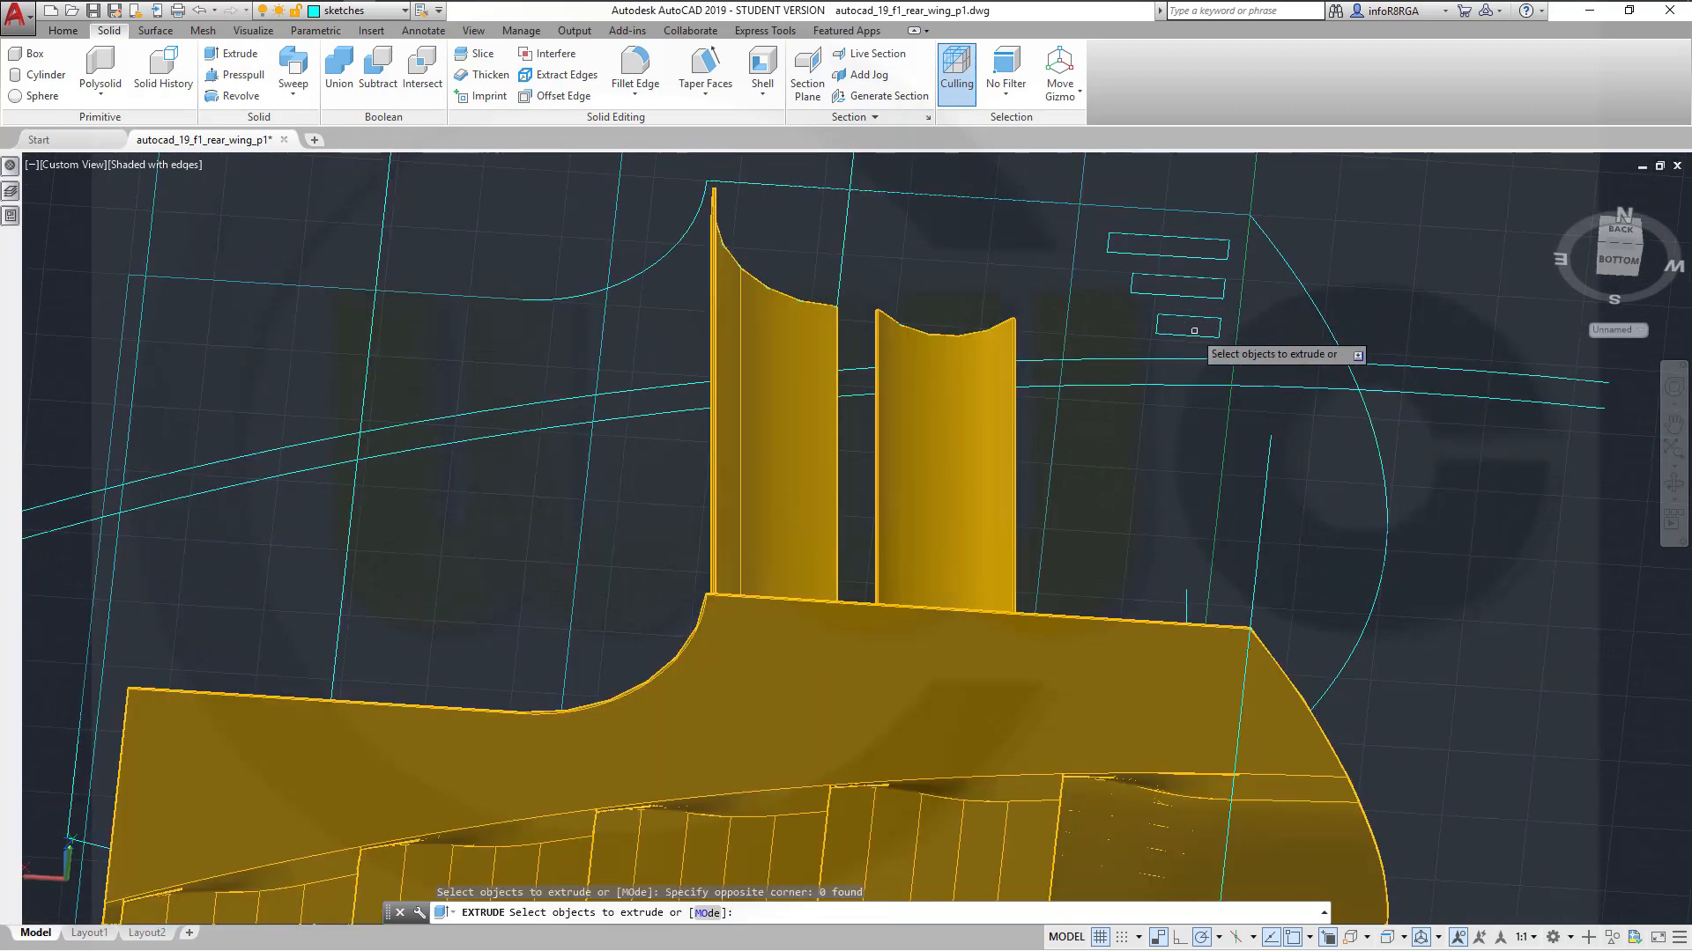
left_click(1220, 346)
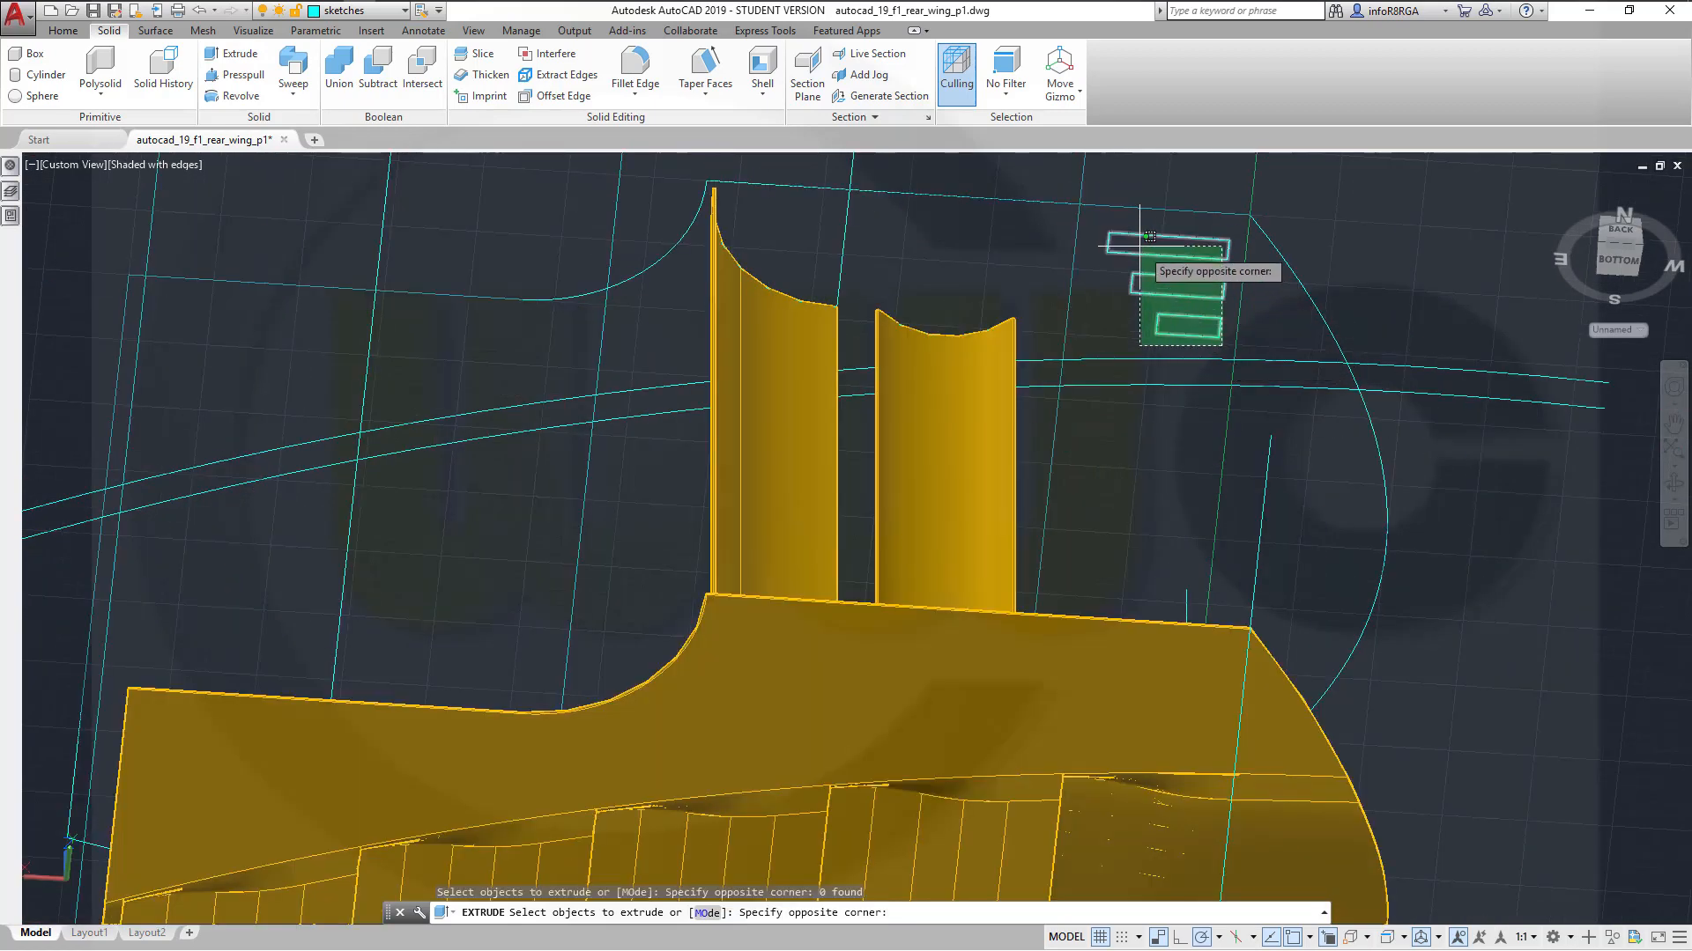
left_click(1101, 220)
right_click(1402, 247)
left_click(1432, 257)
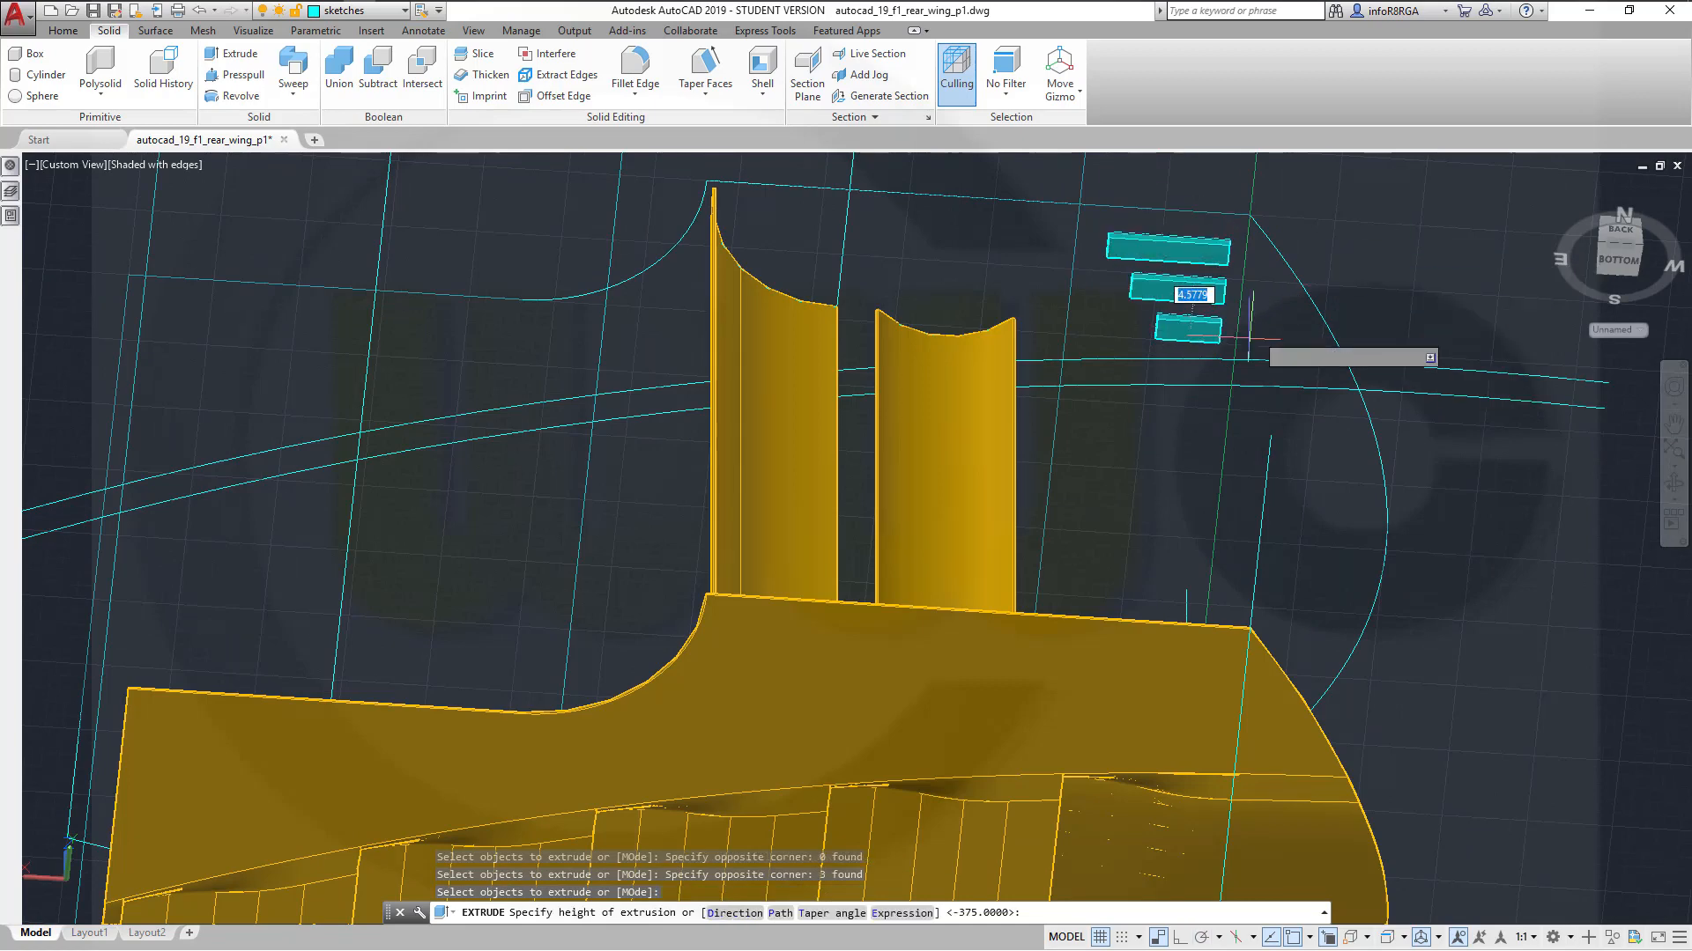
middle_click_drag(1227, 639, 1098, 324)
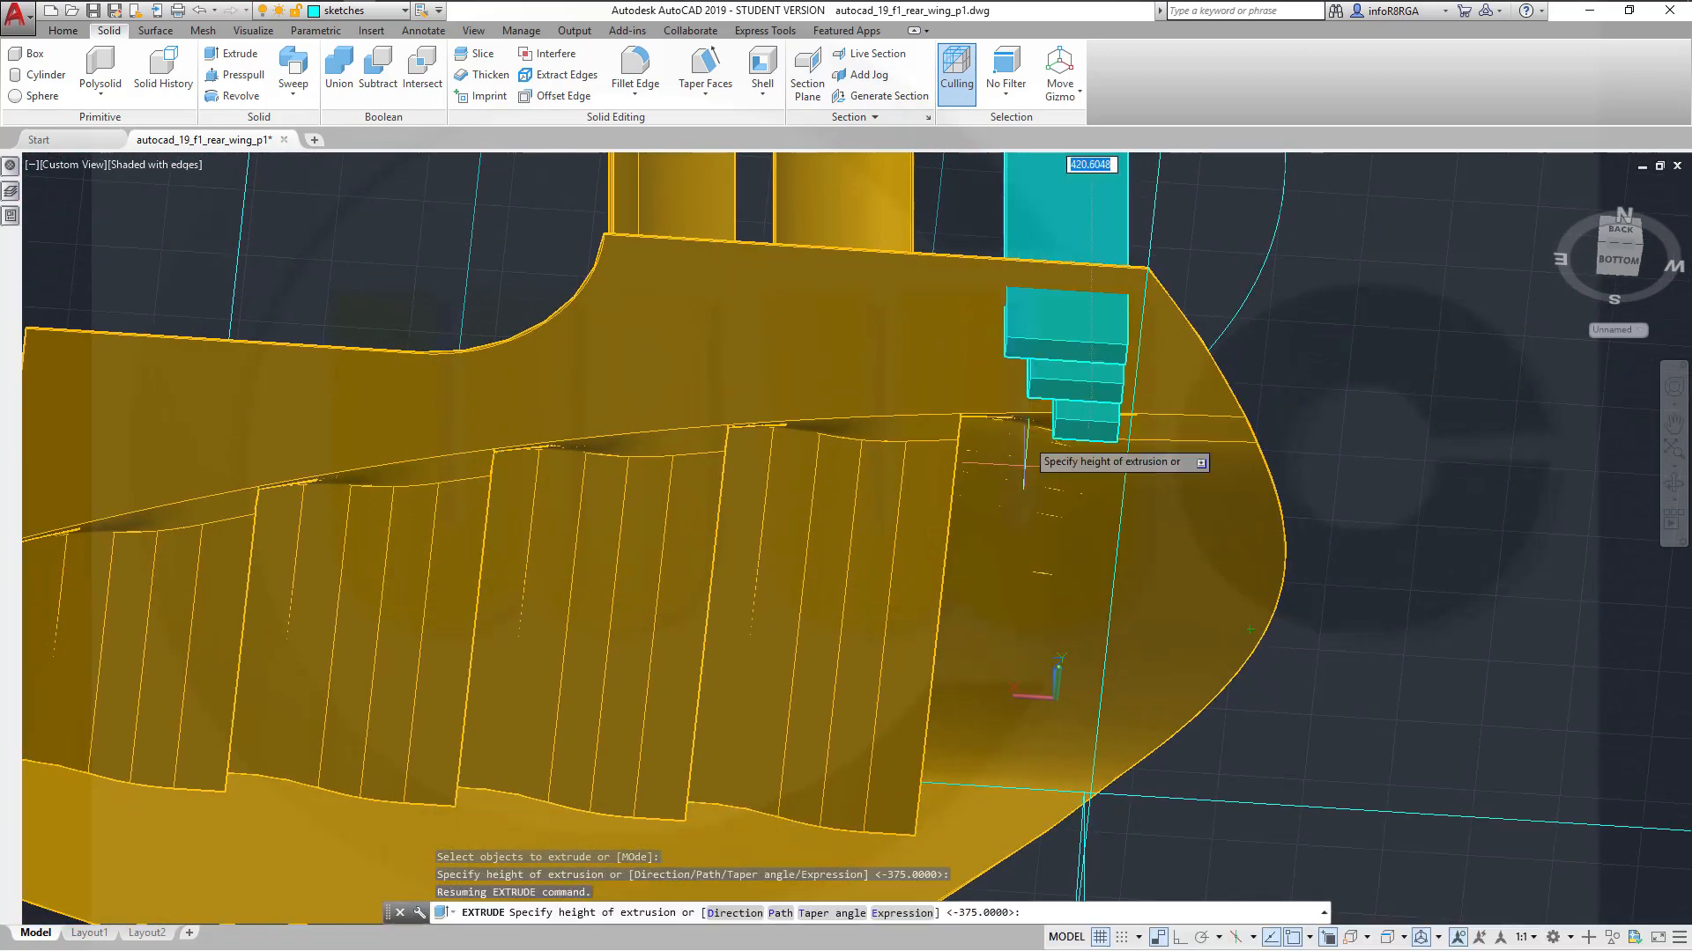
left_click(1025, 567)
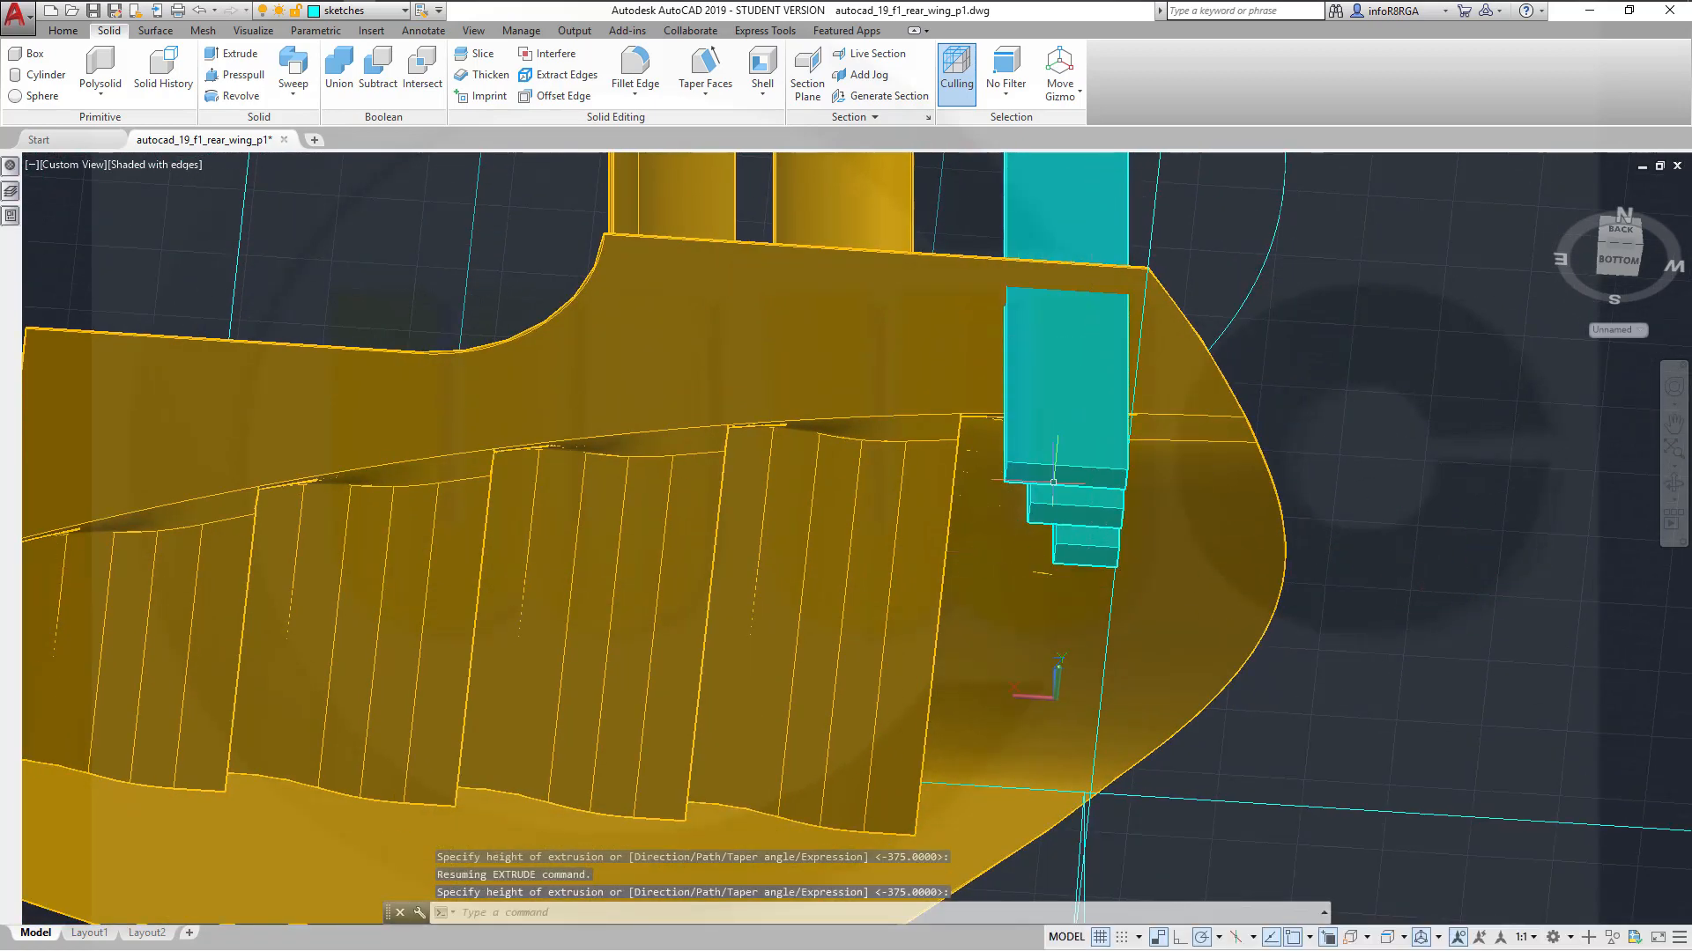
Subtract the three extruded slot solids from the rear wing solid to cut the openings in its end plate
left_click(377, 79)
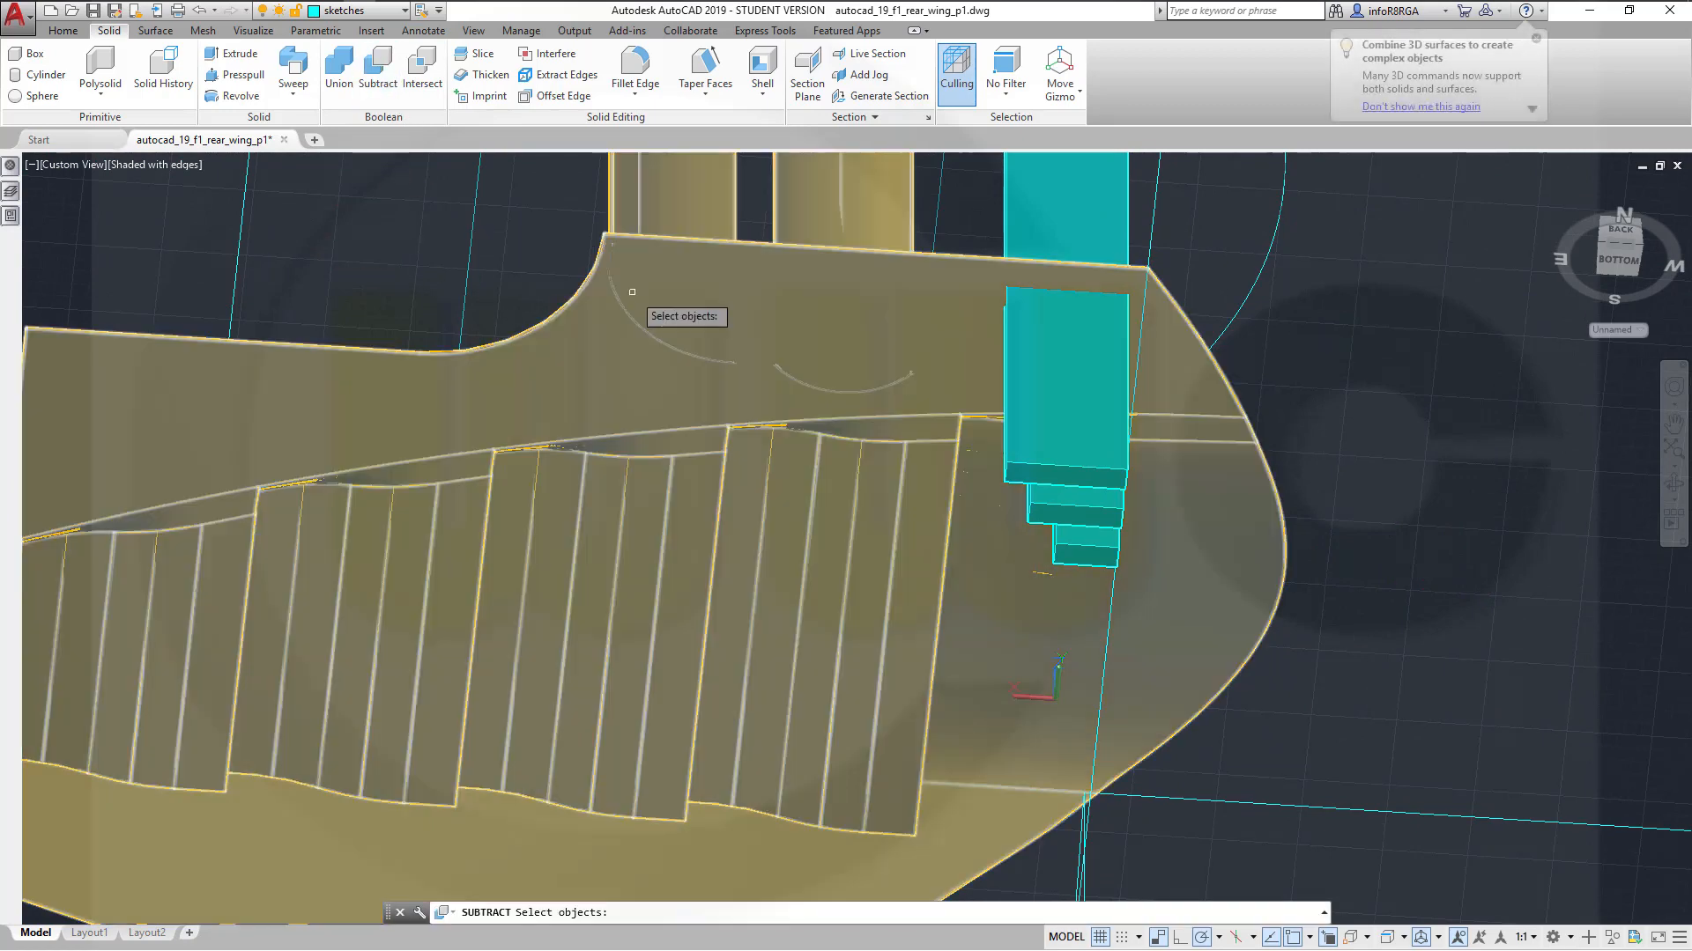
left_click(633, 292)
key("Return")
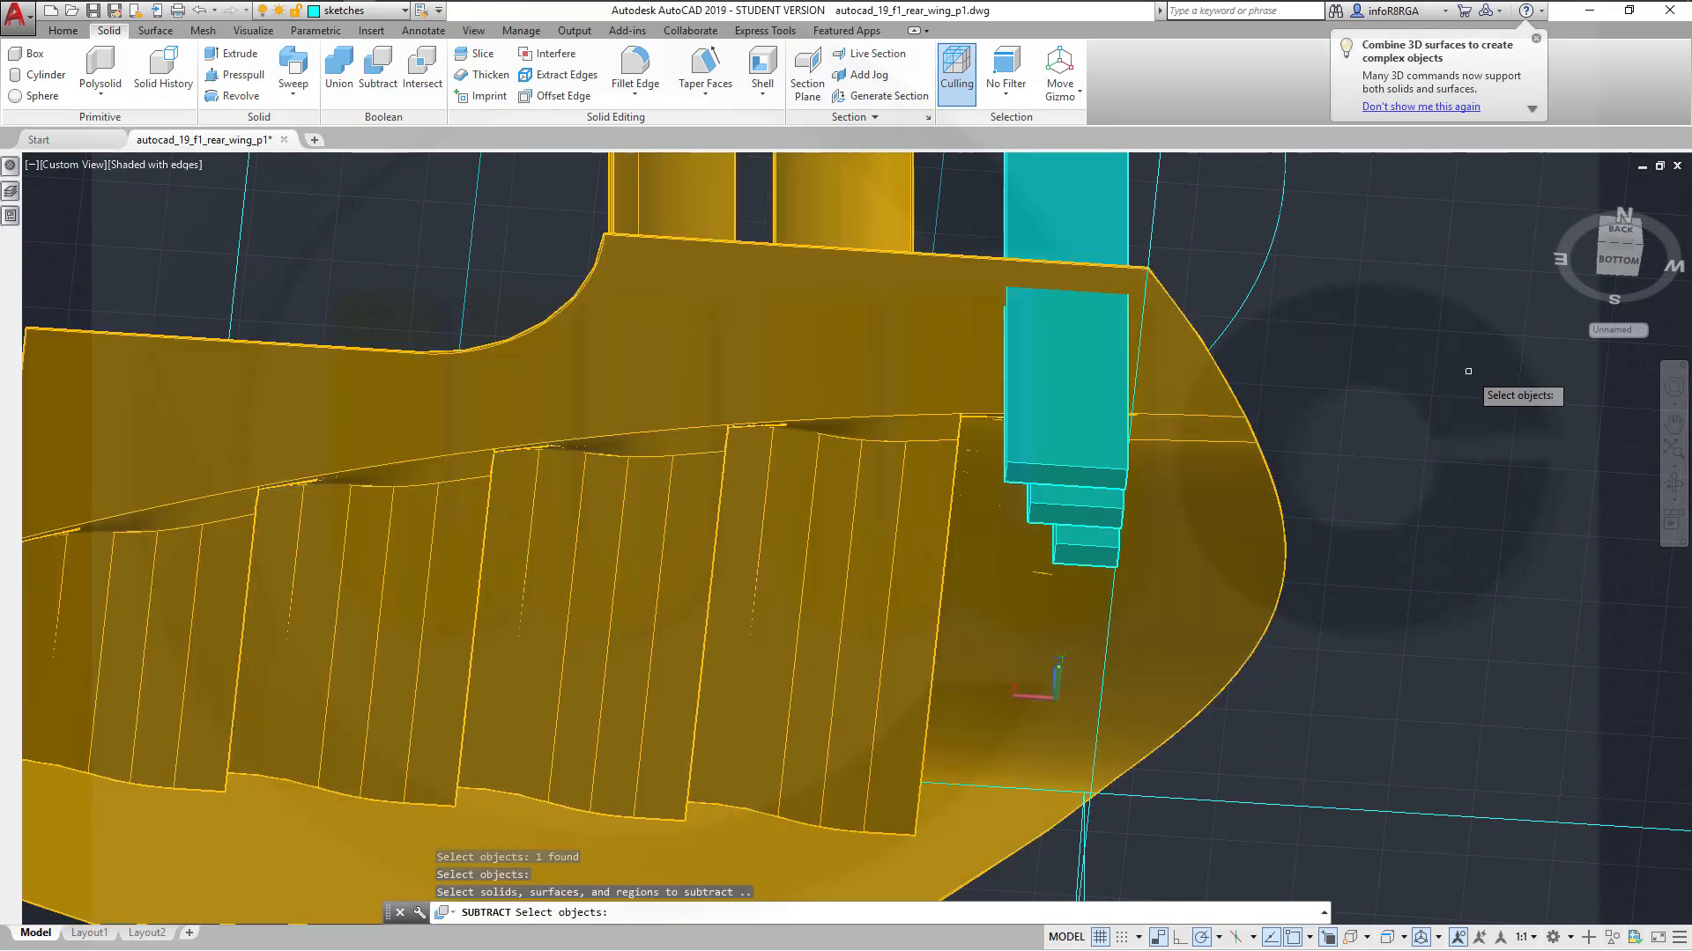
left_click(1069, 496)
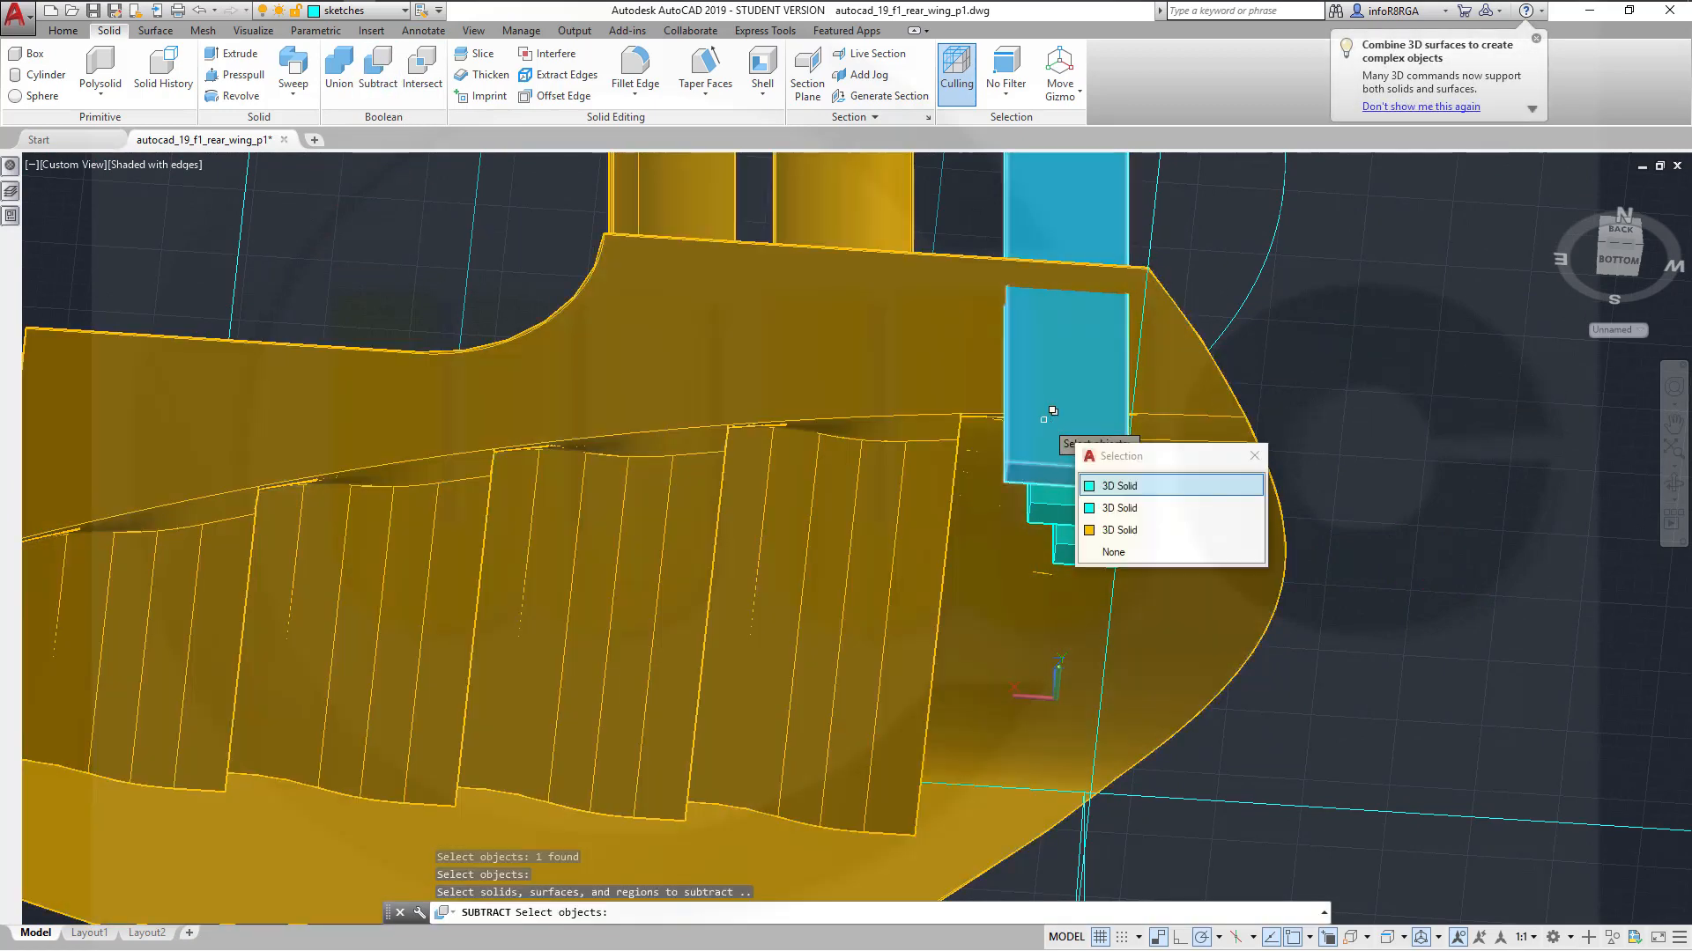
left_click(1112, 486)
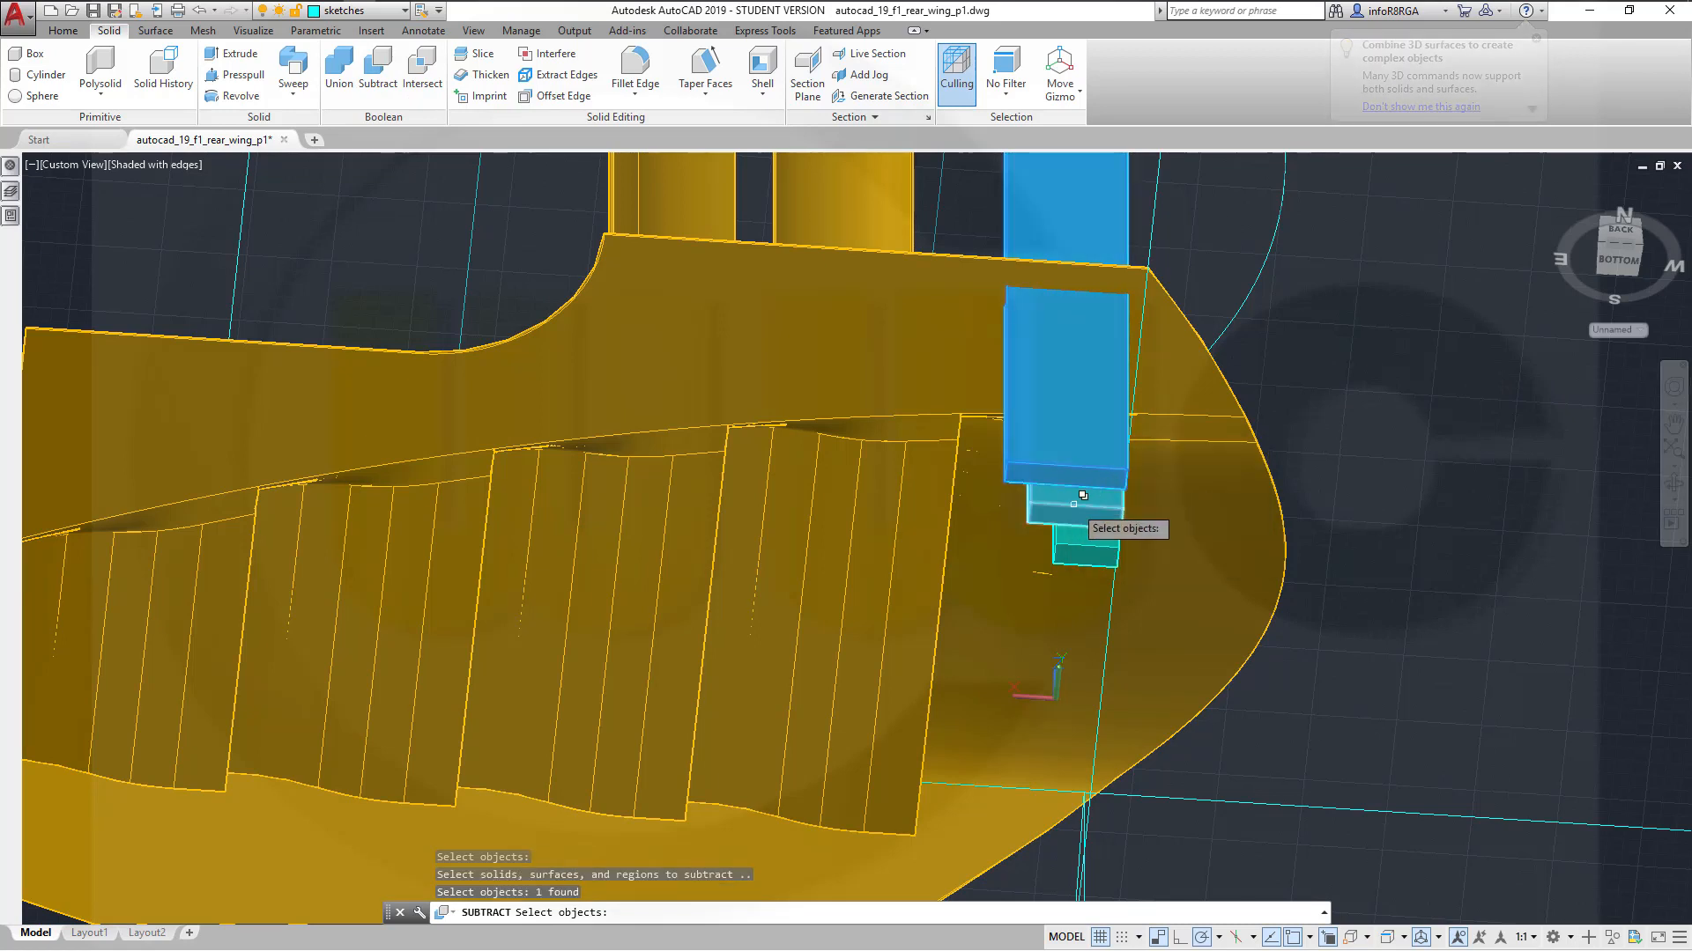
left_click(1106, 528)
left_click(1152, 574)
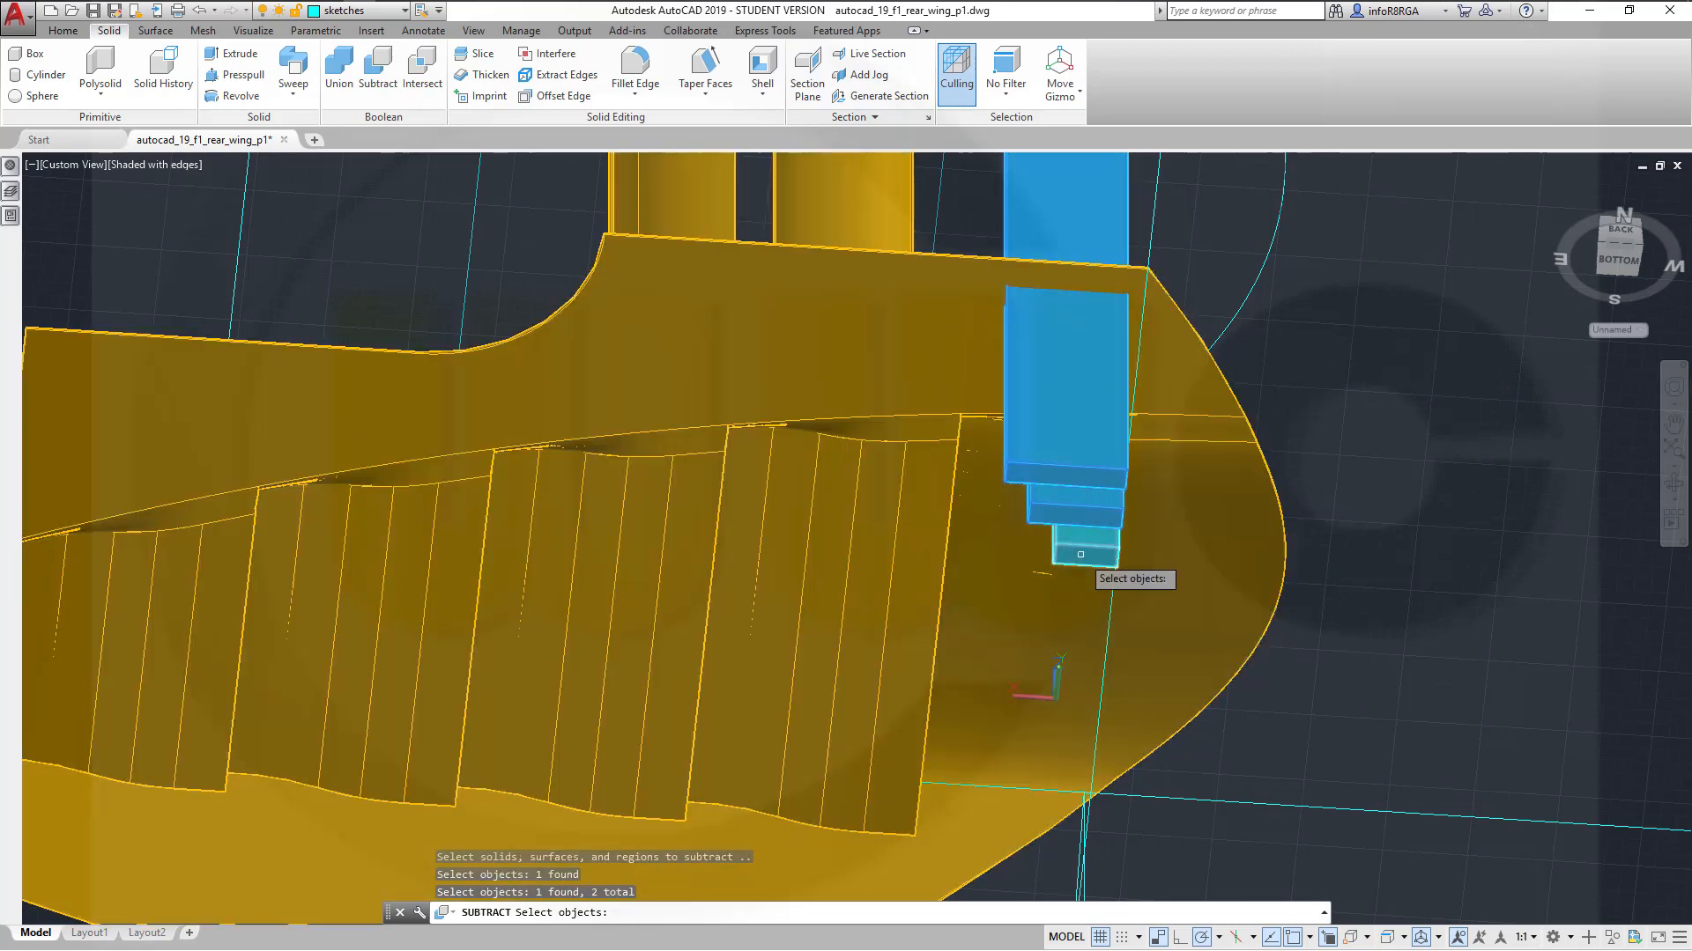
left_click(1080, 553)
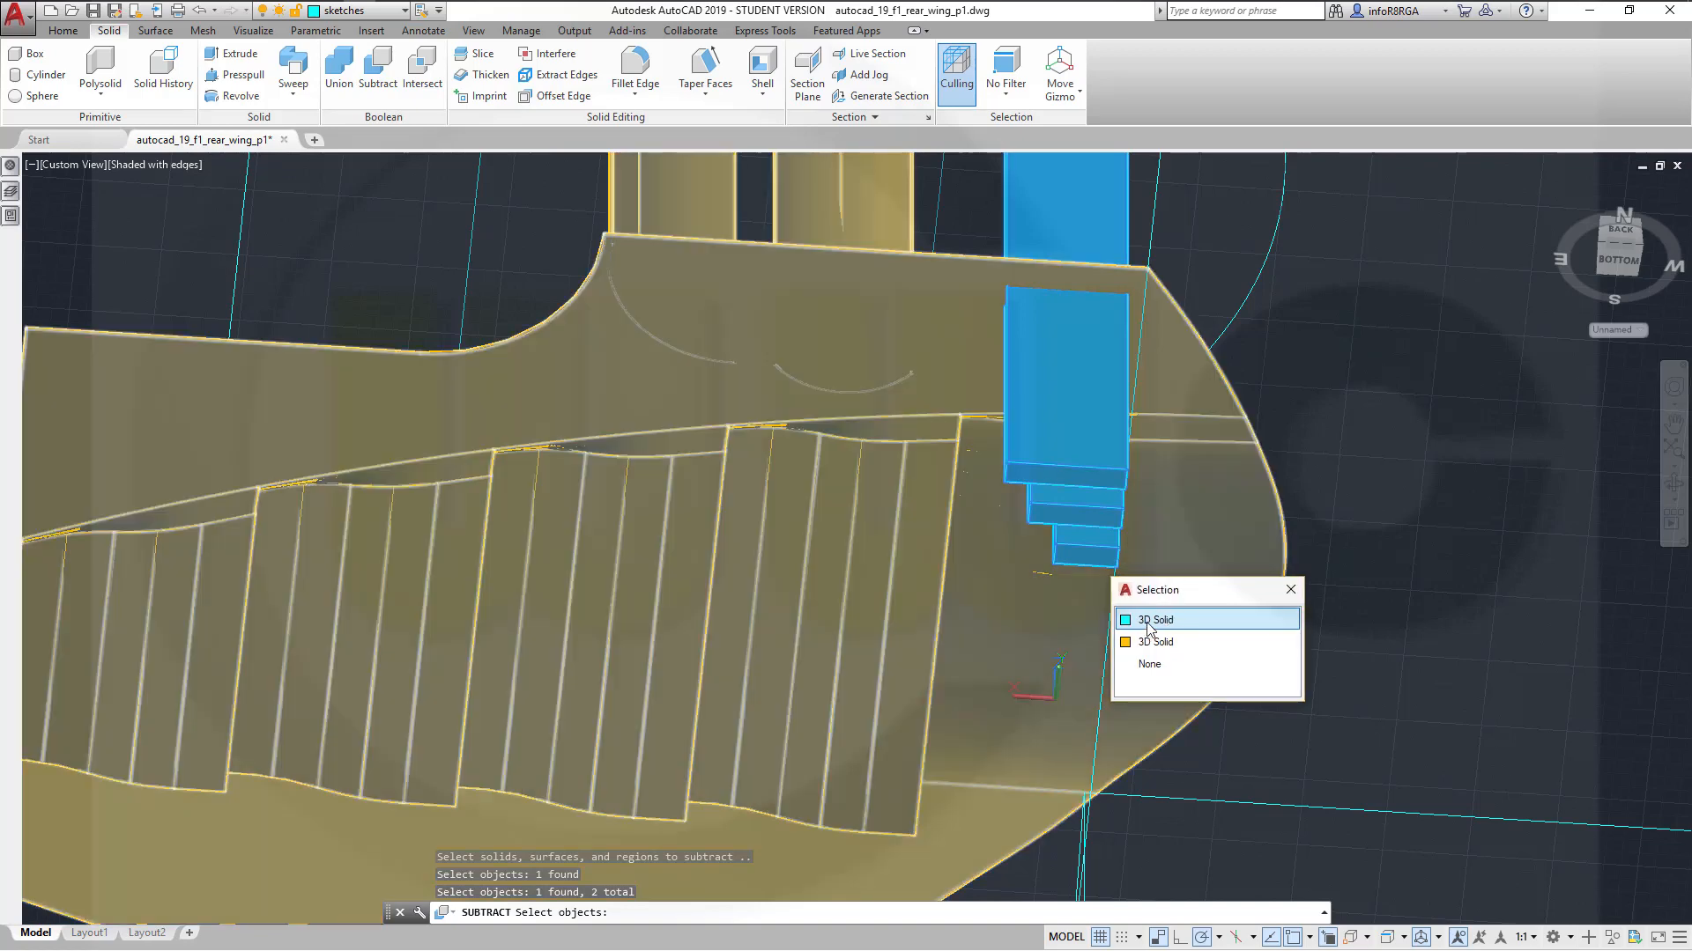
left_click(1153, 621)
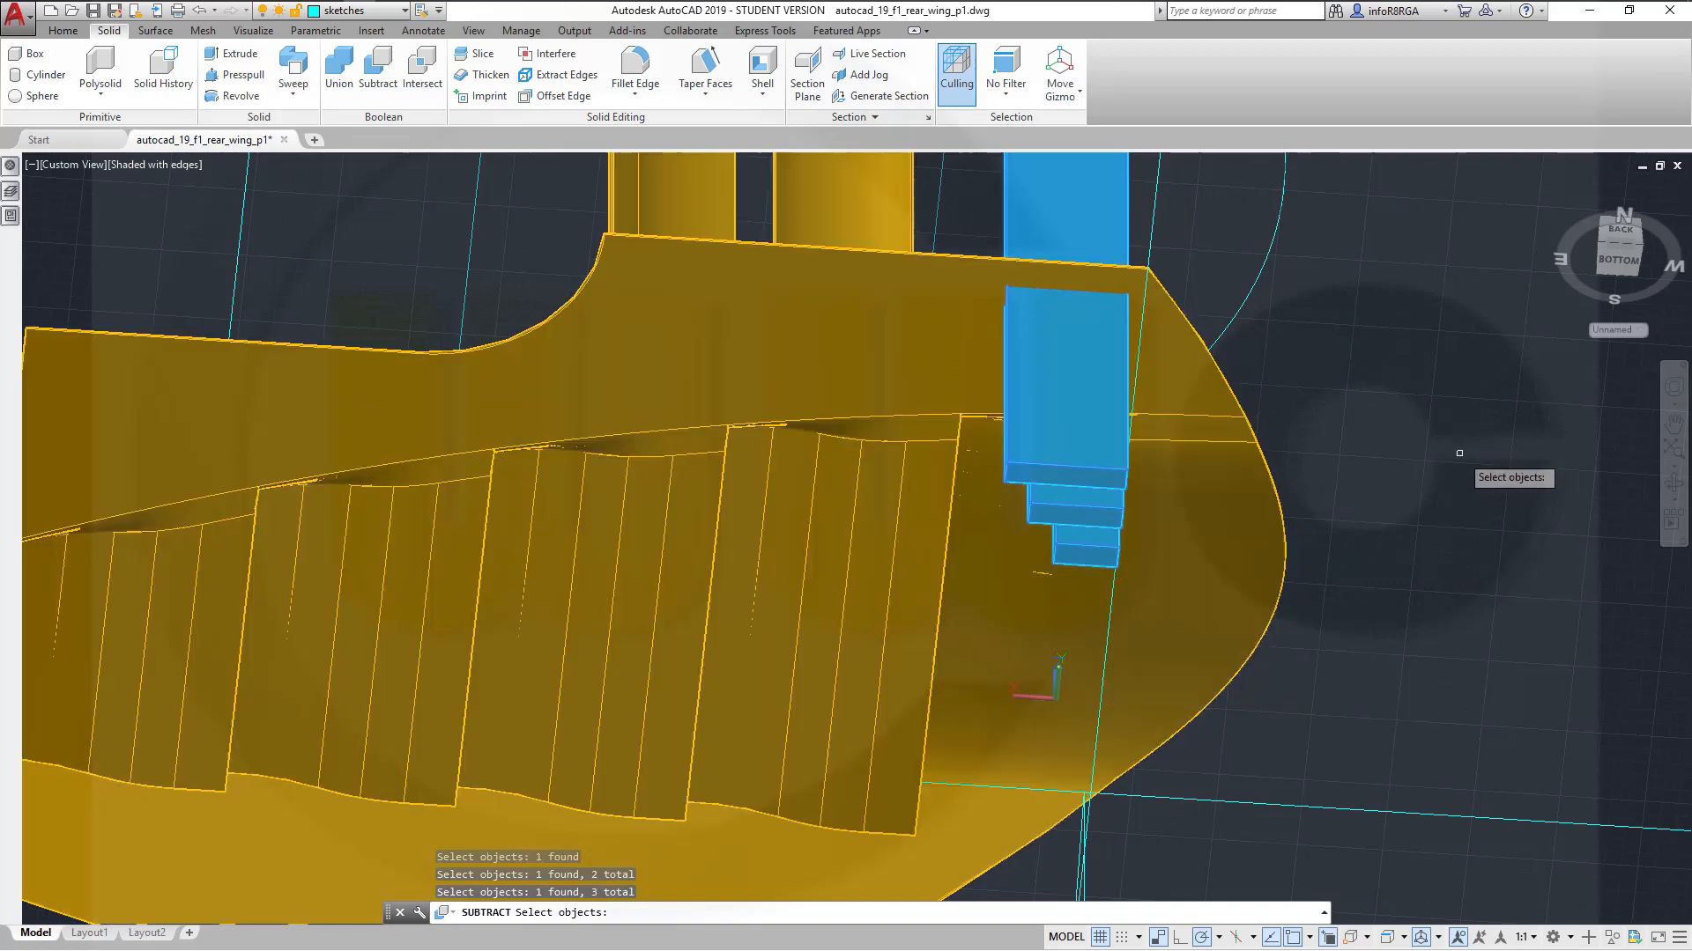
key("Return")
Fillet the short outer corner edge at the free end of the larger curved blade with a radius of 30
middle_click_drag(1092, 446, 933, 710, "shift")
scroll(1158, 425, "up", 4)
scroll(1167, 399, "down", 10)
scroll(909, 538, "up", 10)
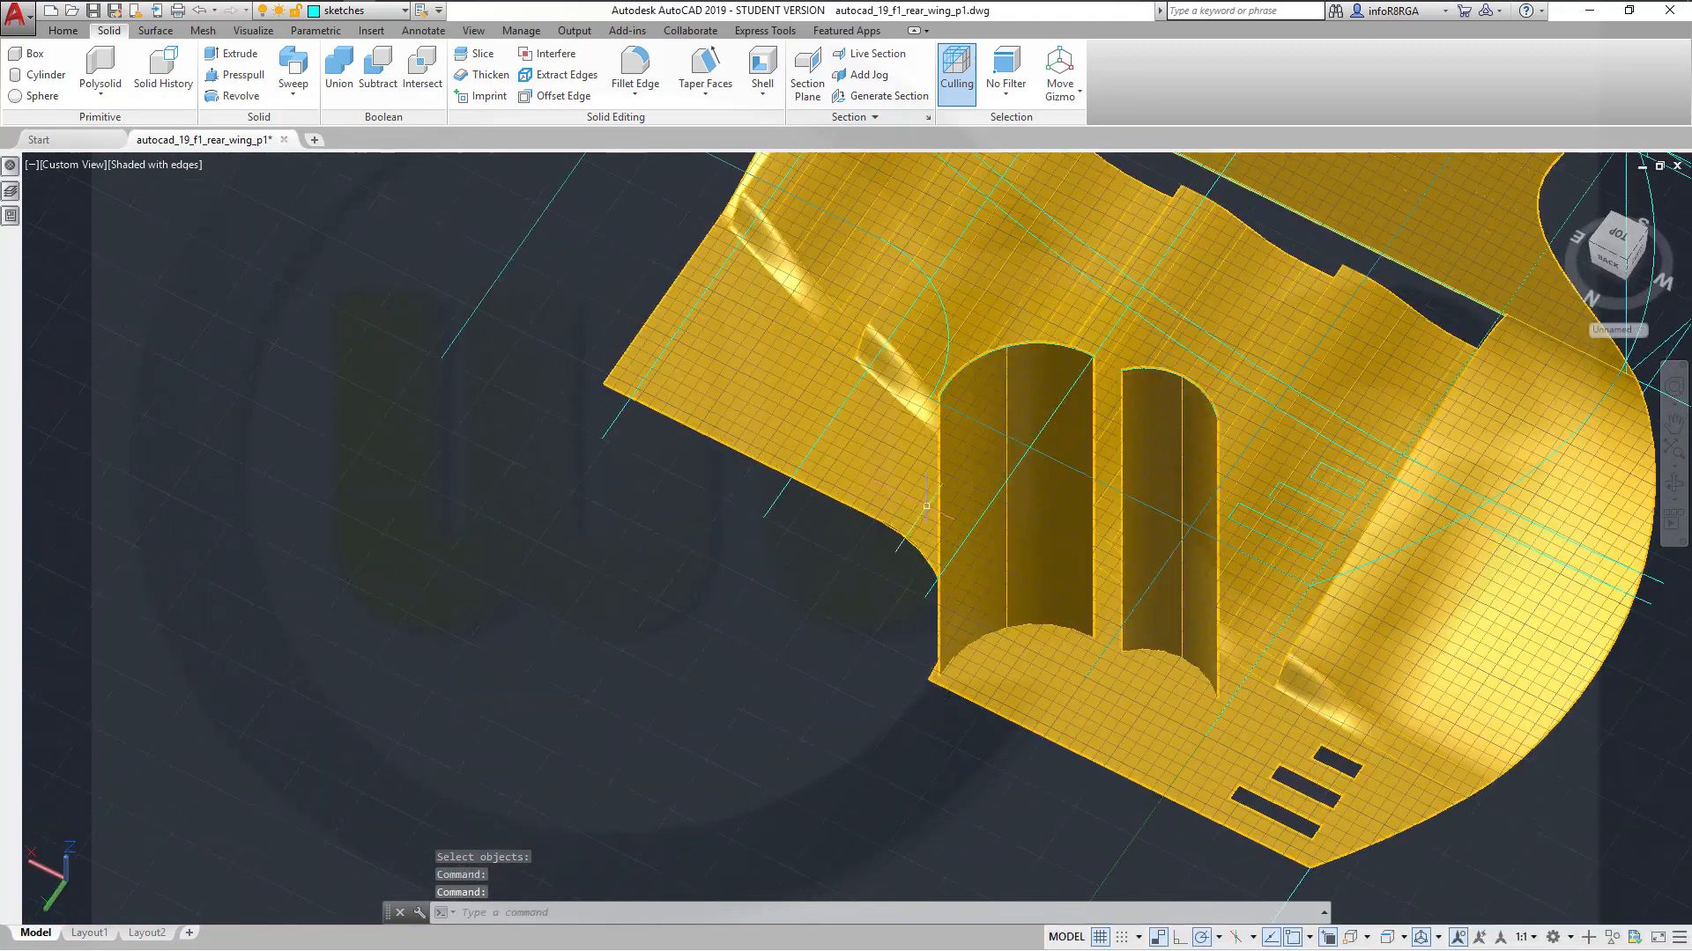
scroll(920, 508, "up", 5)
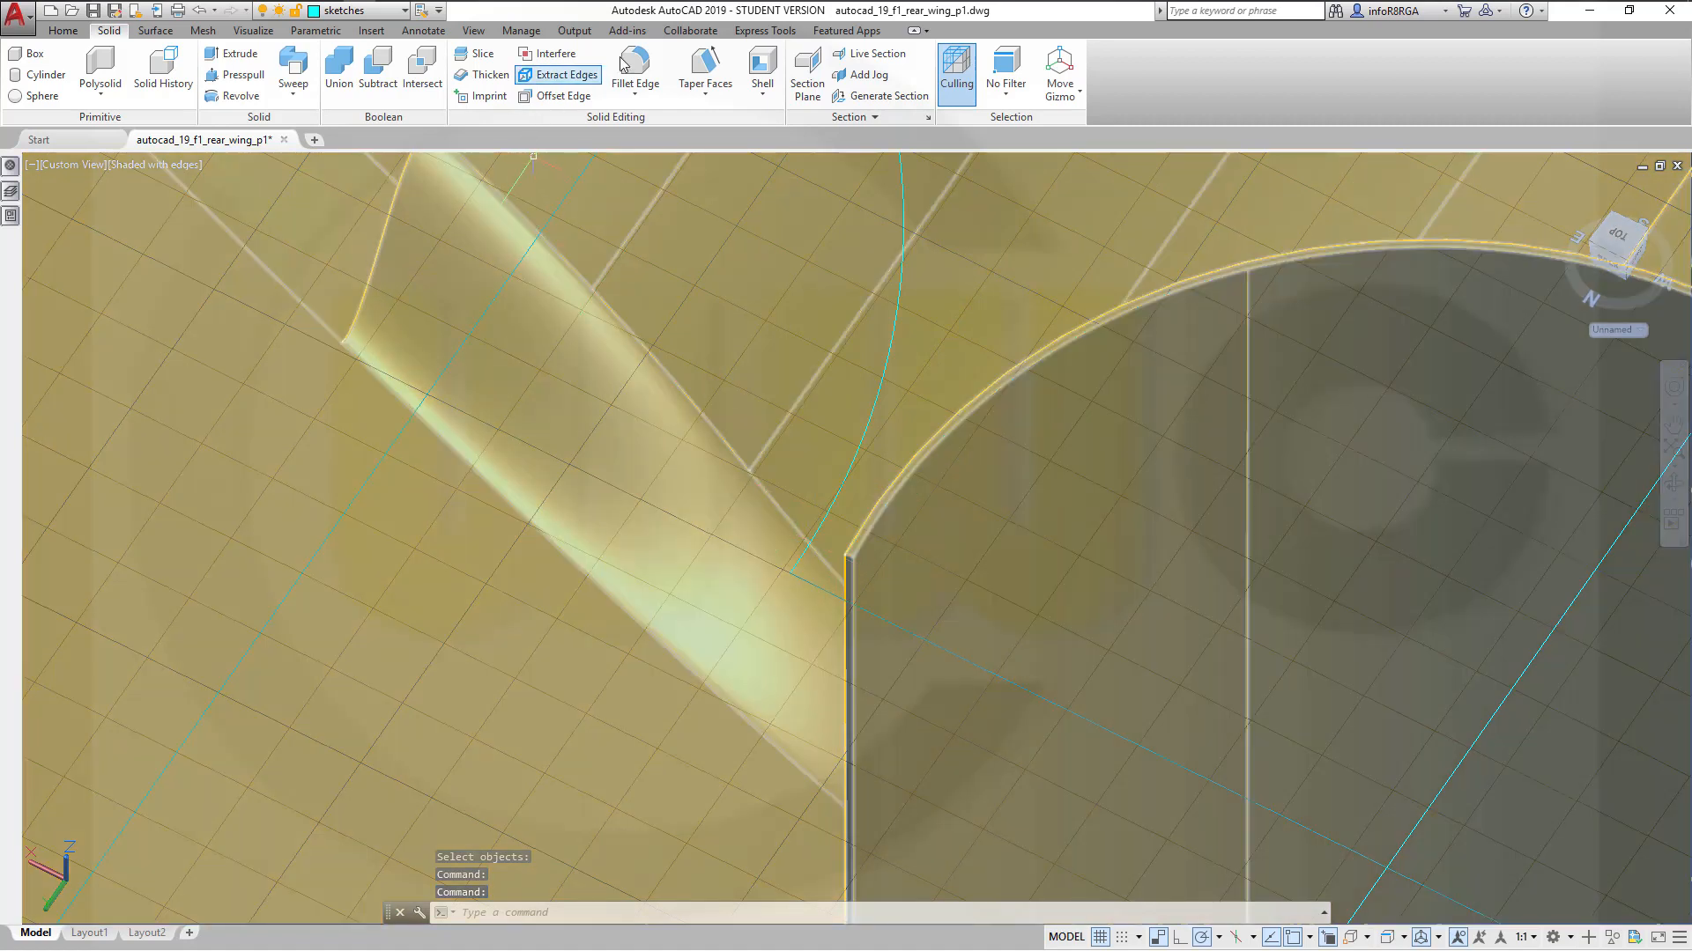
left_click(625, 64)
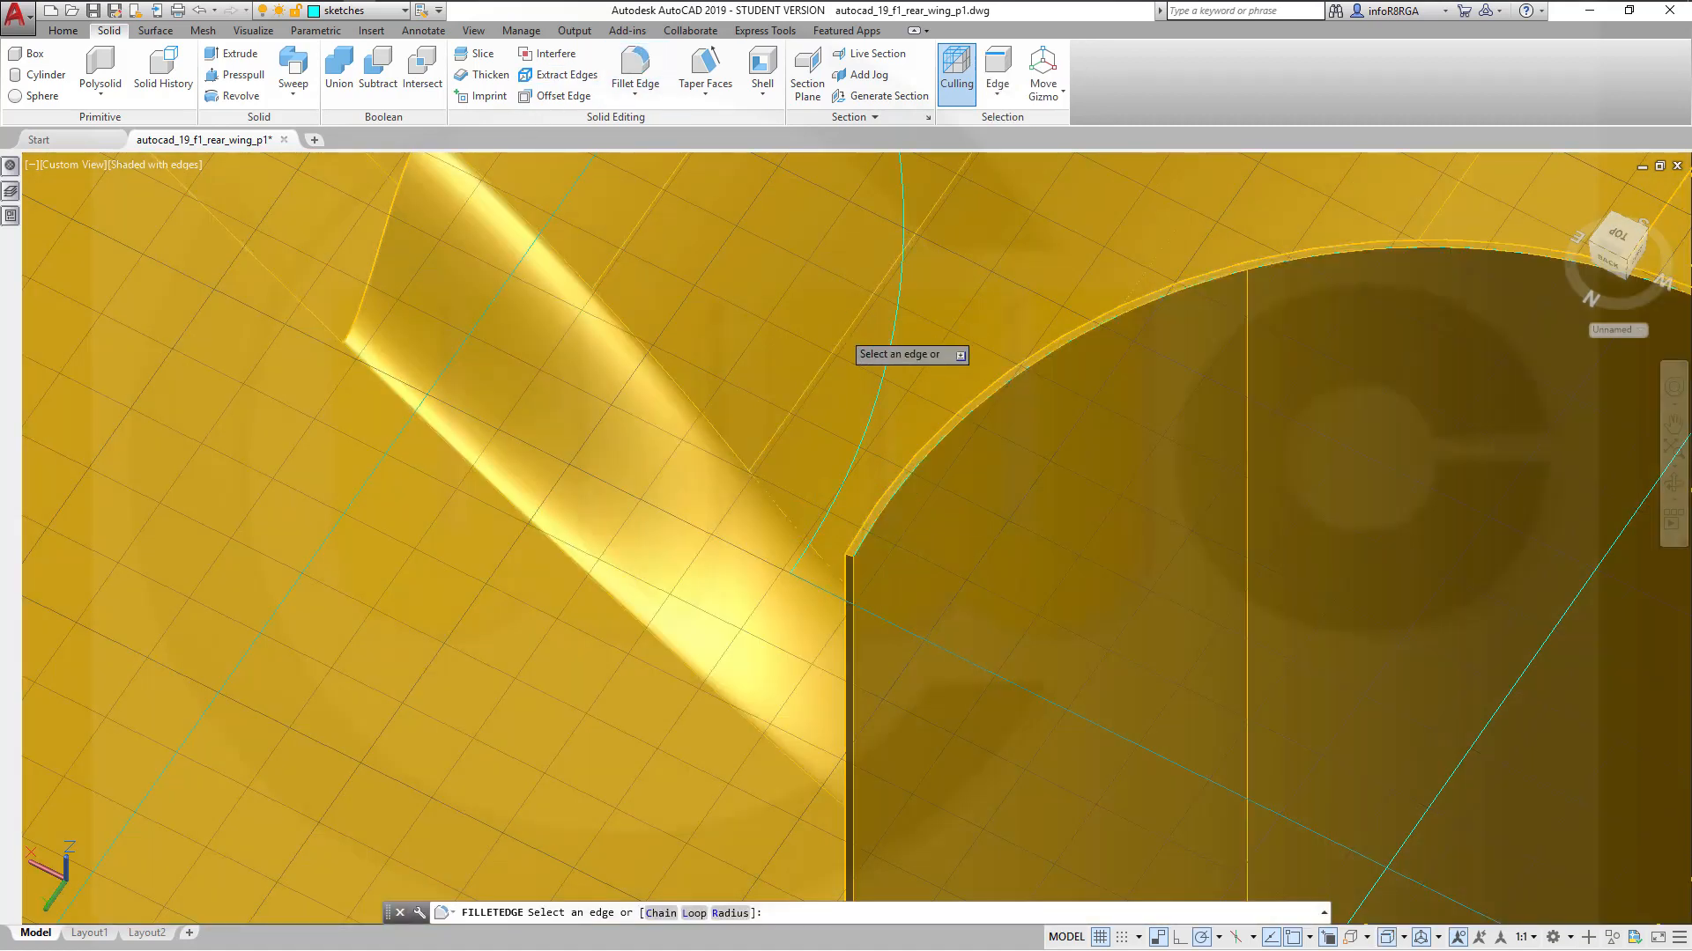
right_click(842, 333)
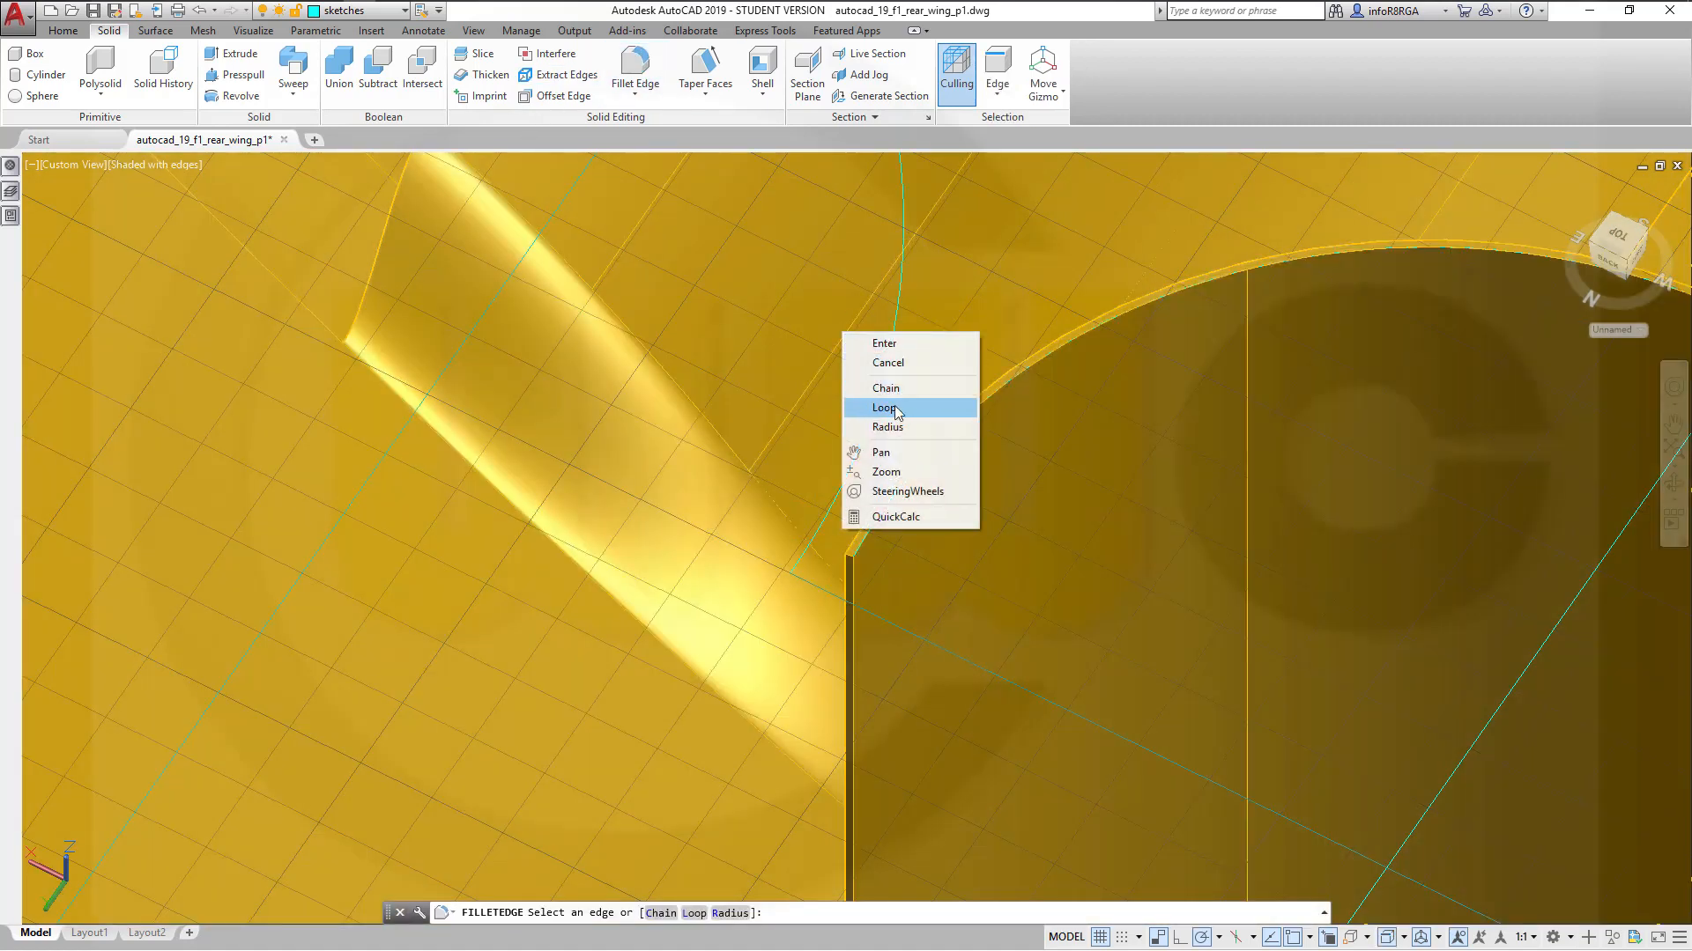
left_click(900, 427)
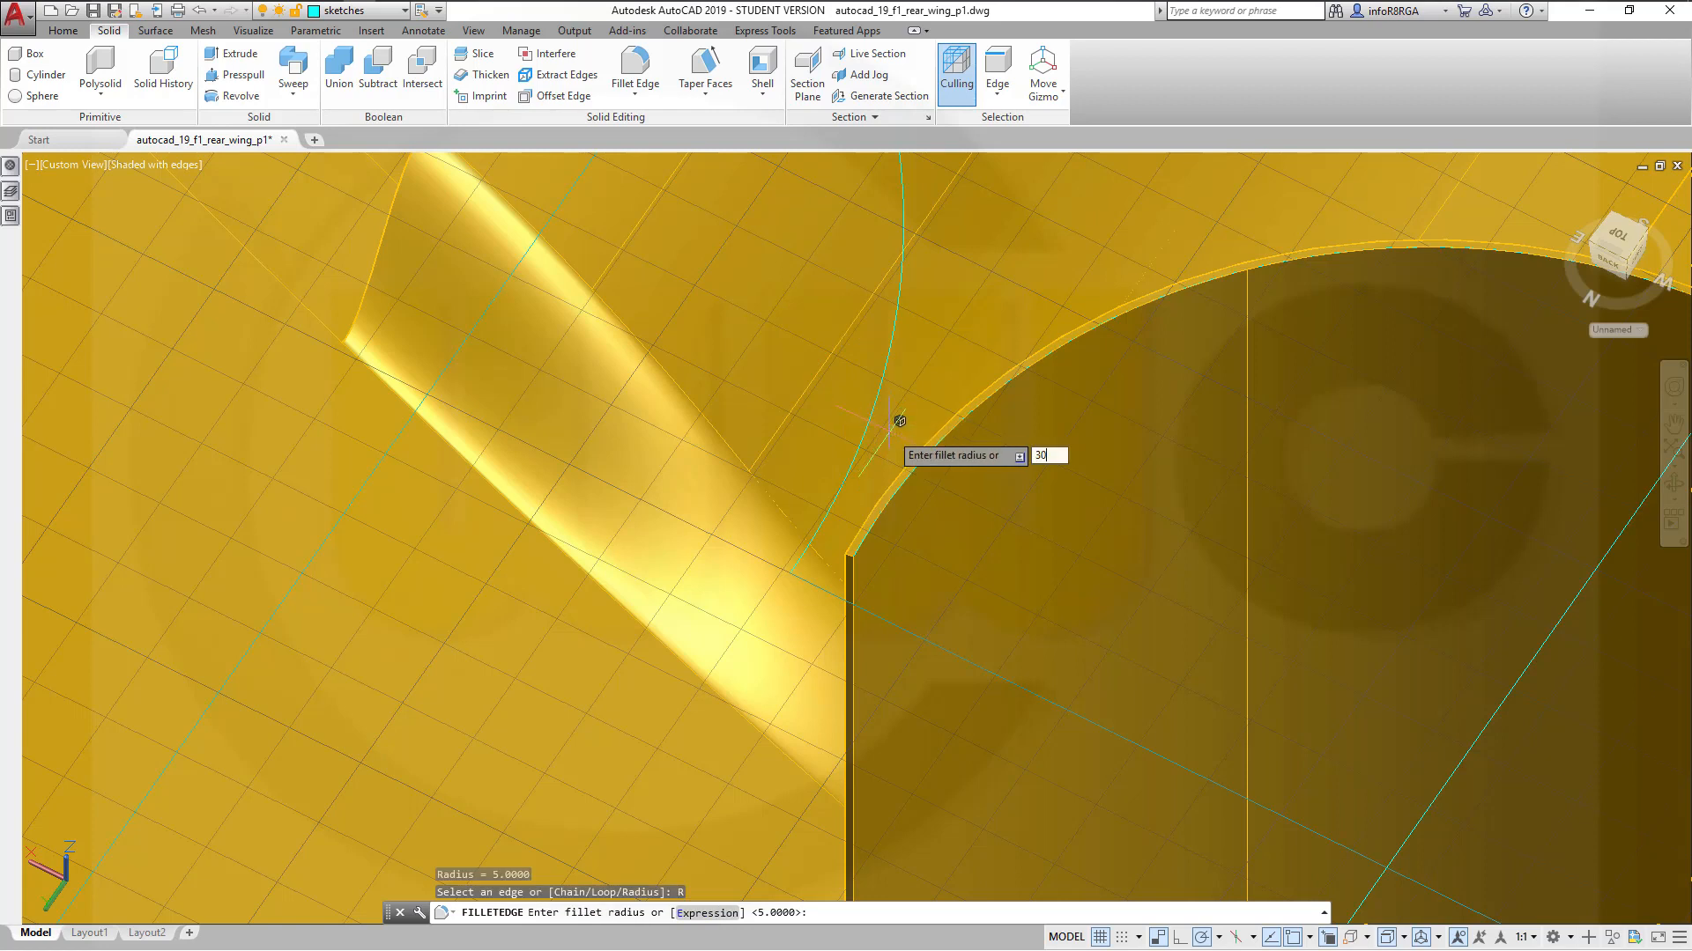
type("30")
key("Return")
scroll(898, 440, "up", 5)
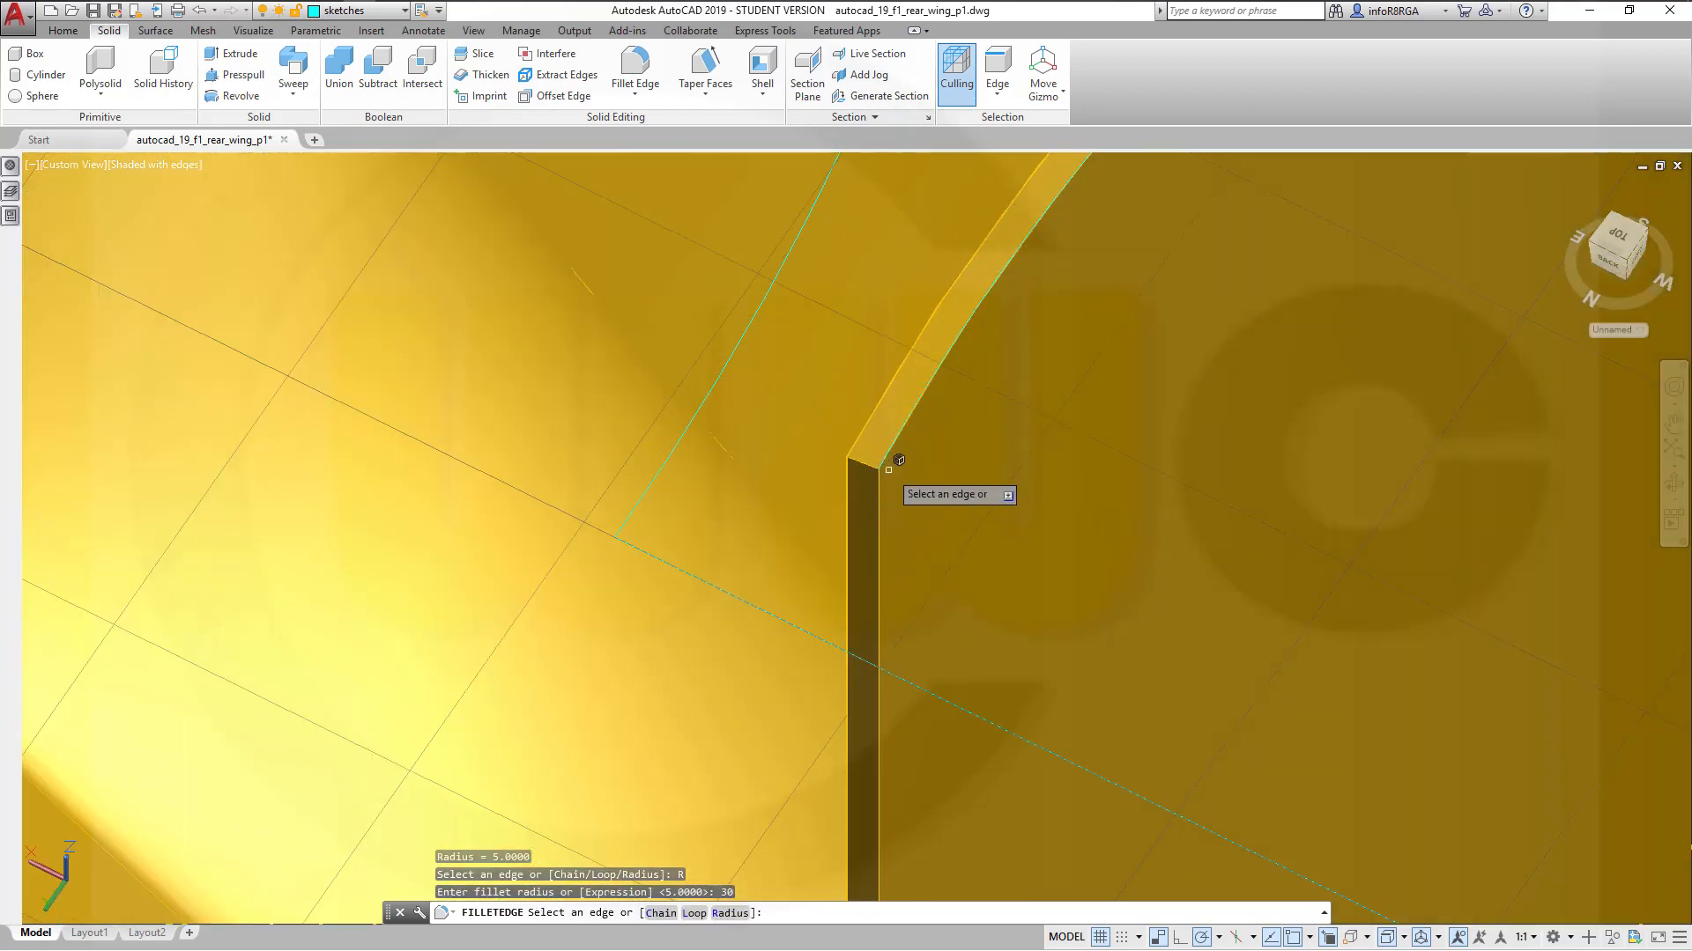
left_click(875, 453)
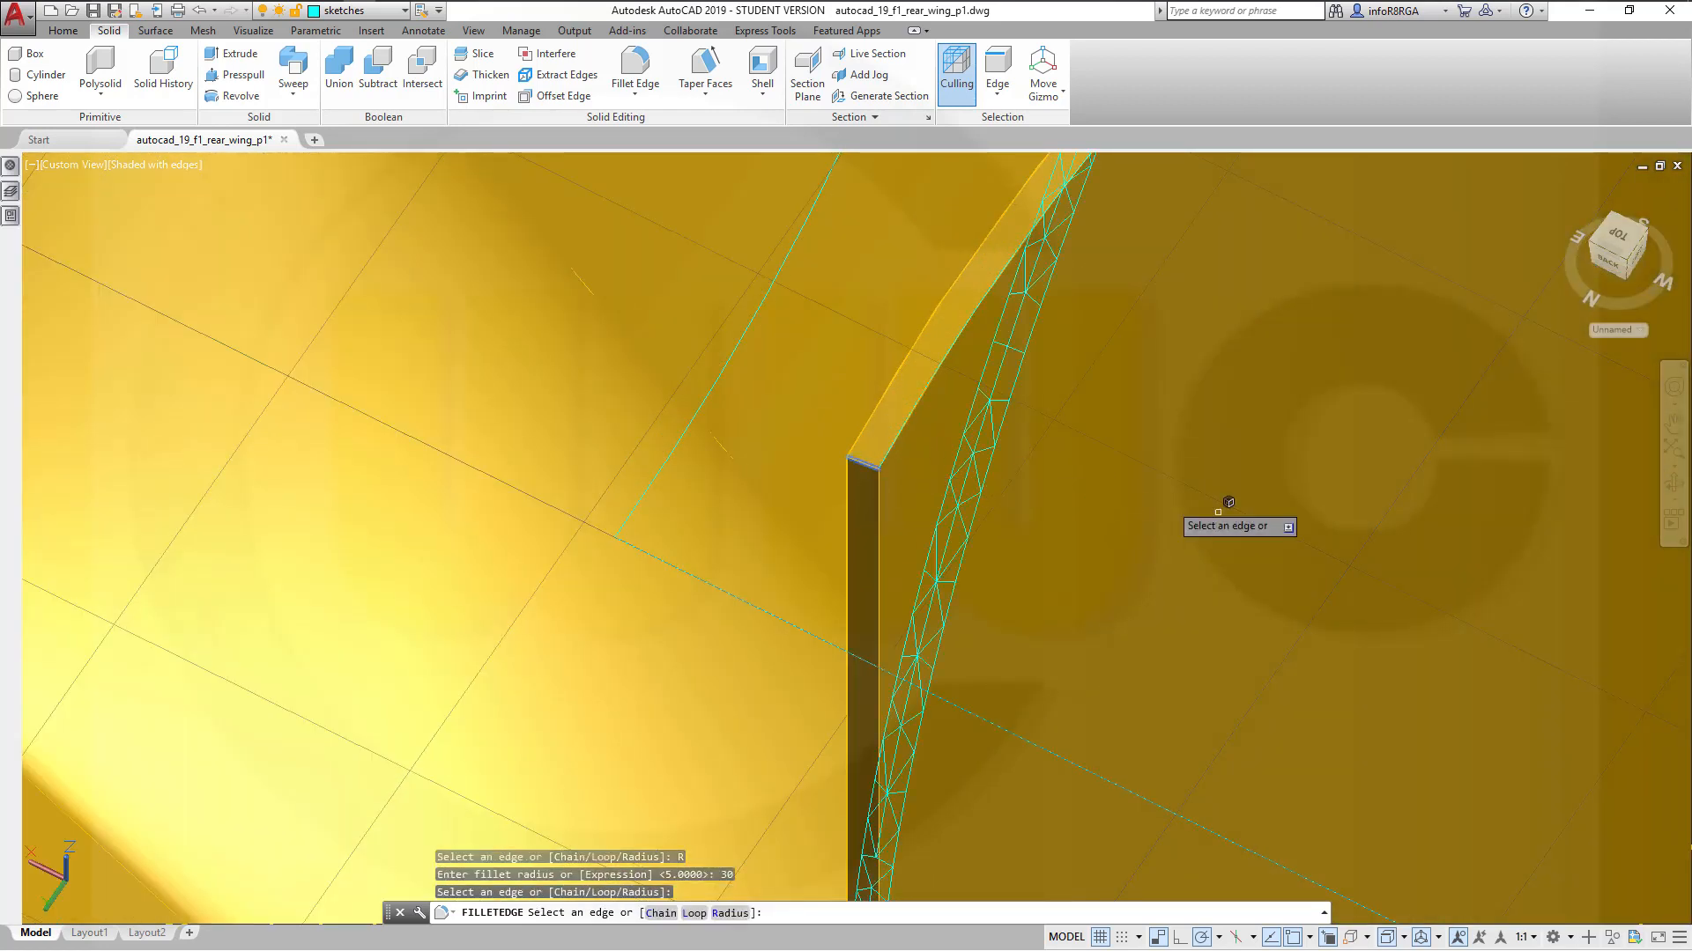
key("Return")
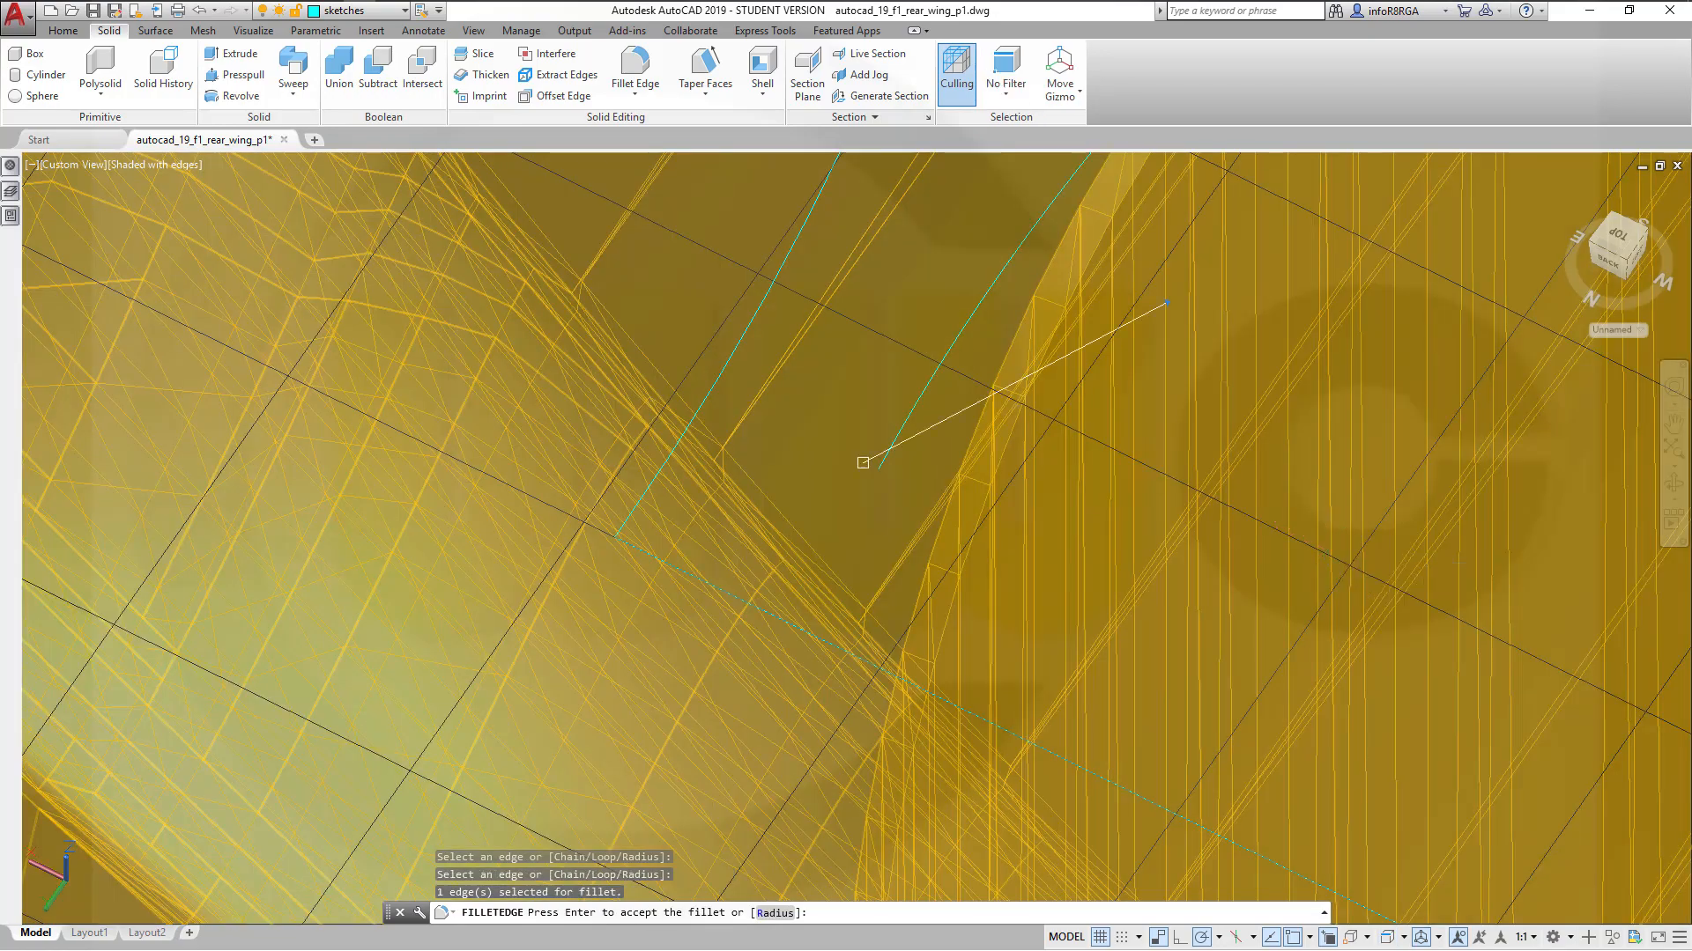
key("Return")
scroll(1328, 548, "down", 12)
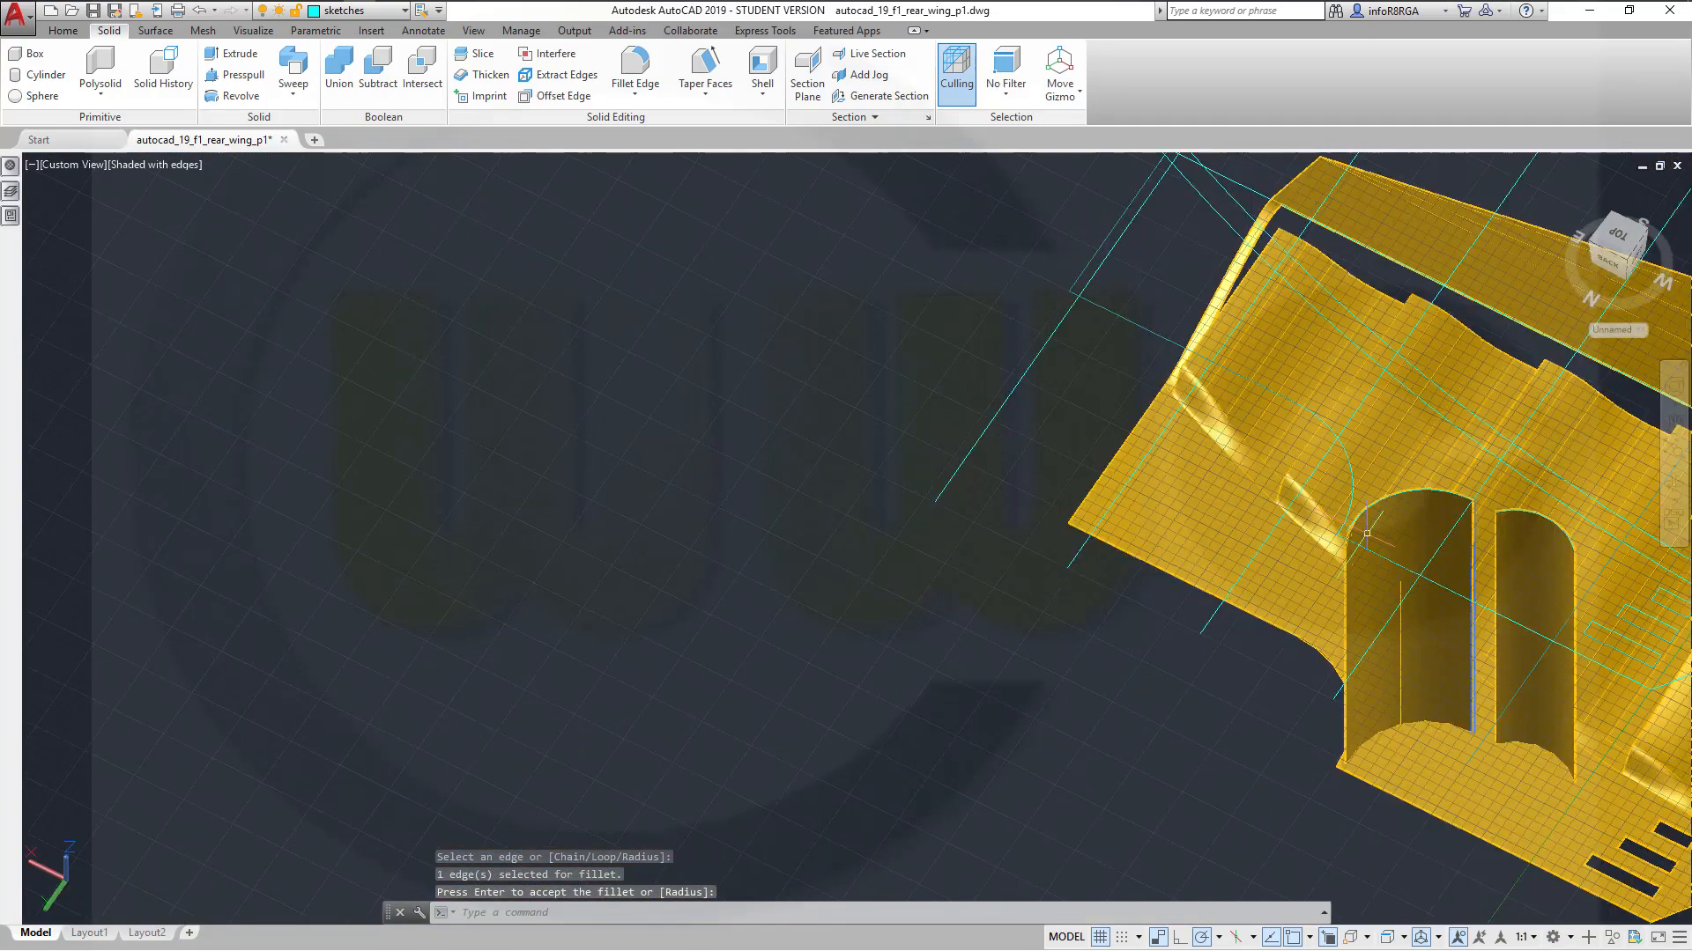
middle_click_drag(1385, 608, 1263, 308, "shift")
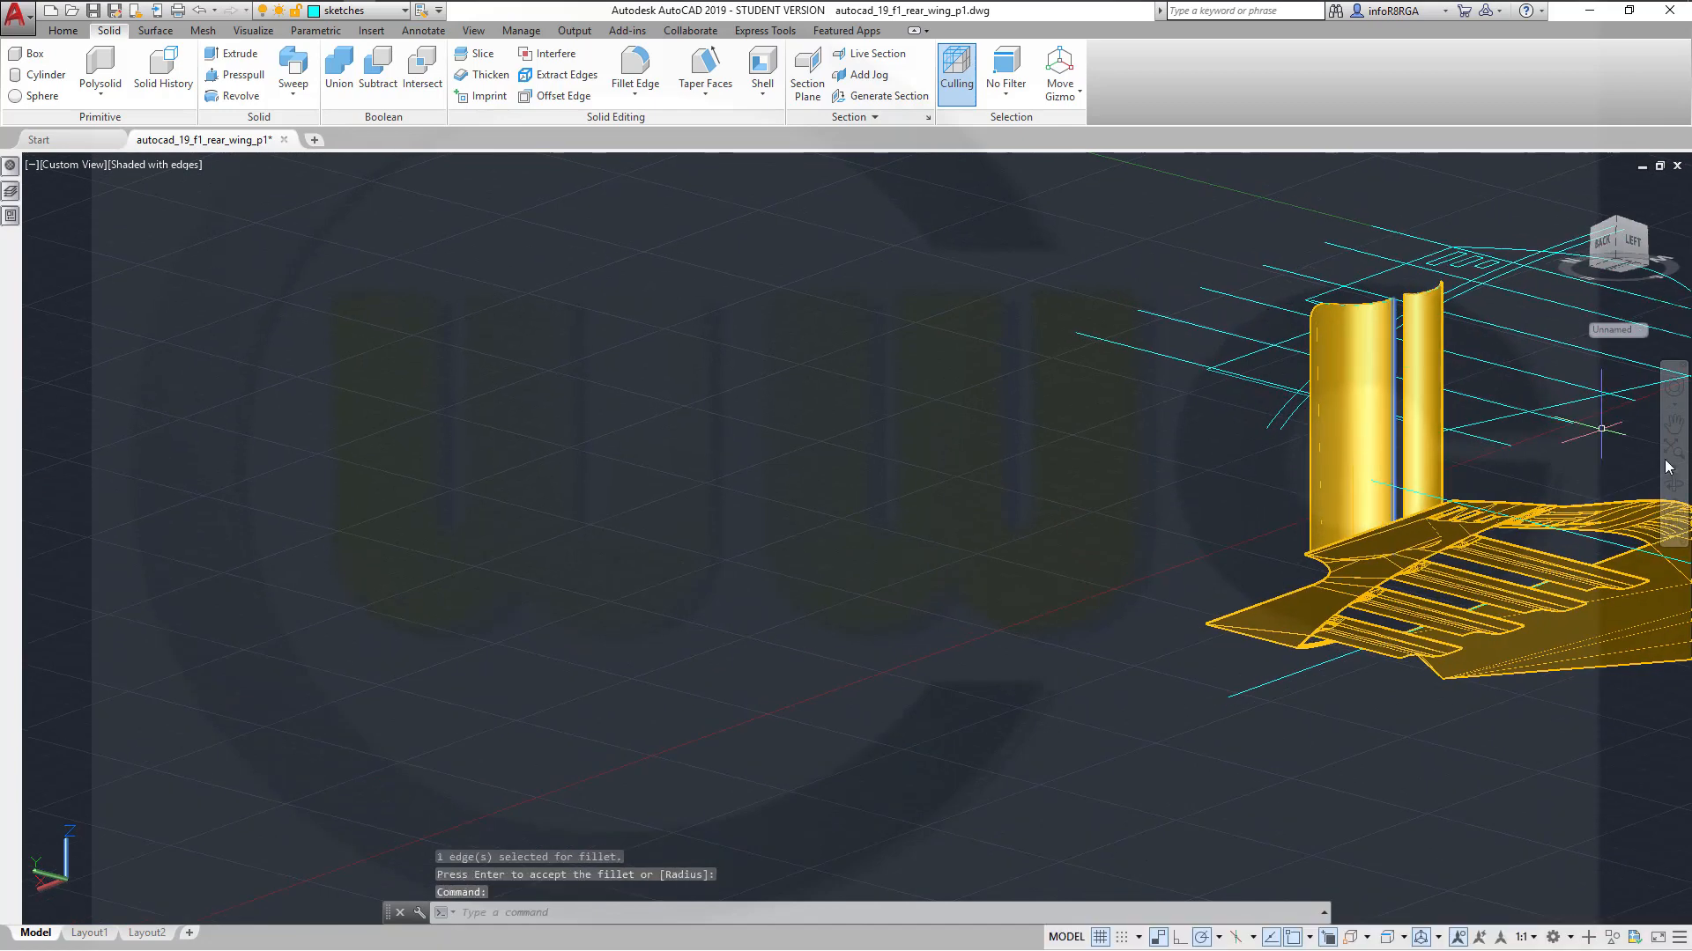
middle_click_drag(1668, 470, 1361, 661, "shift")
middle_click_drag(1093, 714, 1189, 639, "shift")
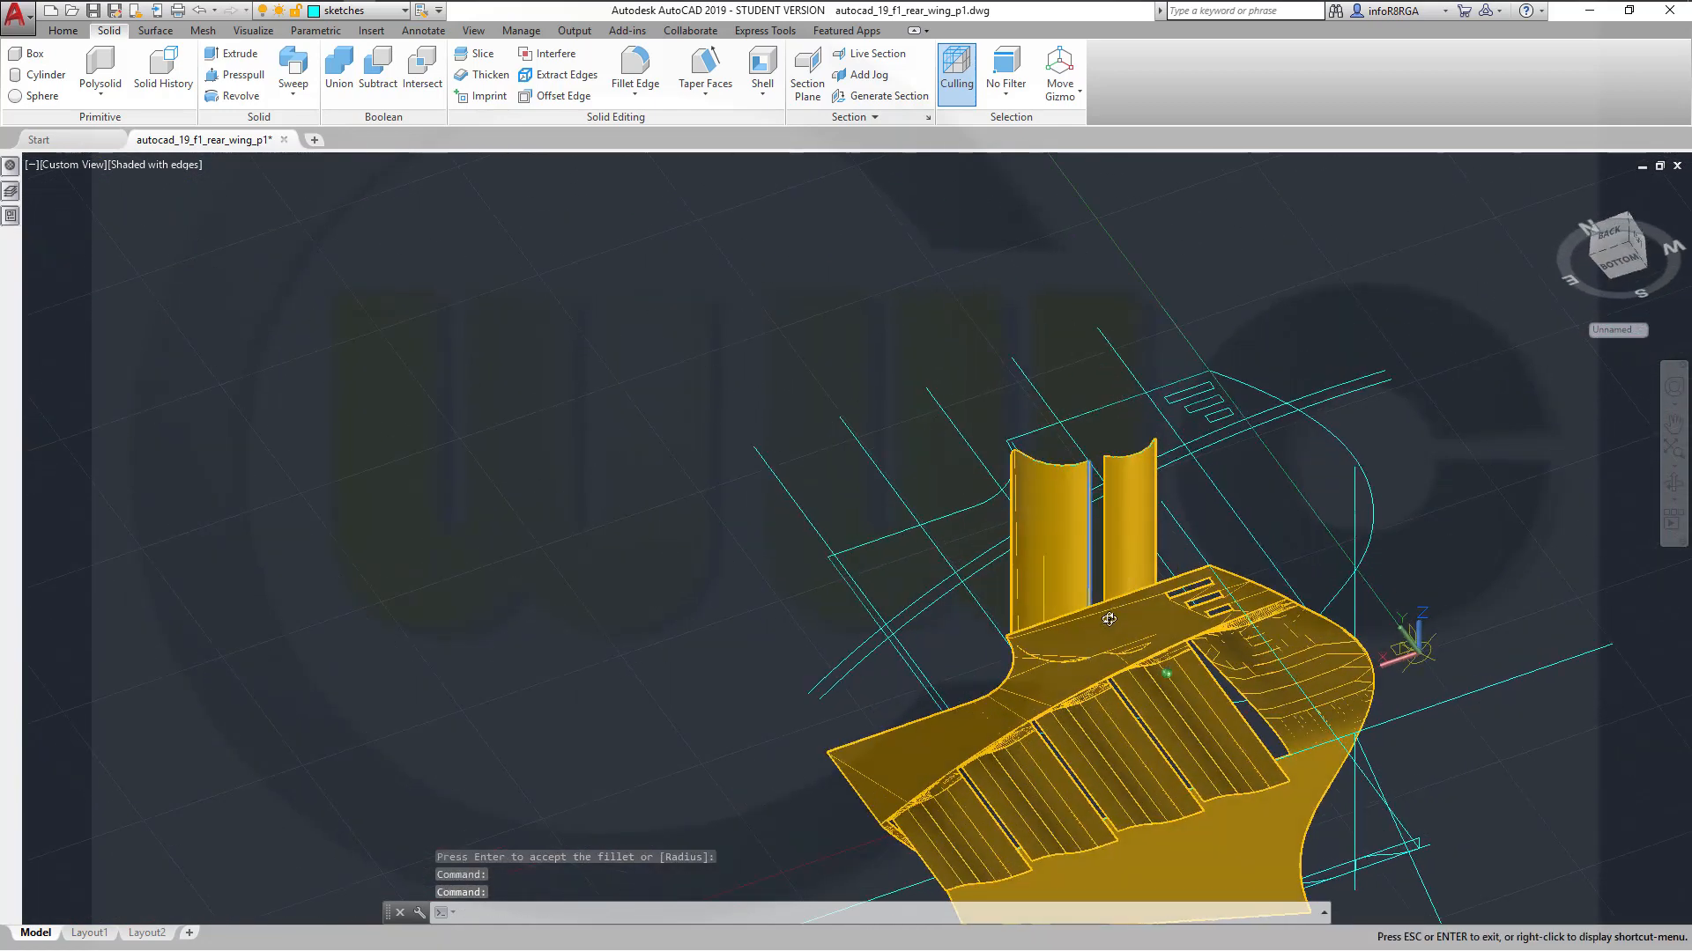
scroll(652, 360, "up", 4)
scroll(693, 315, "down", 4)
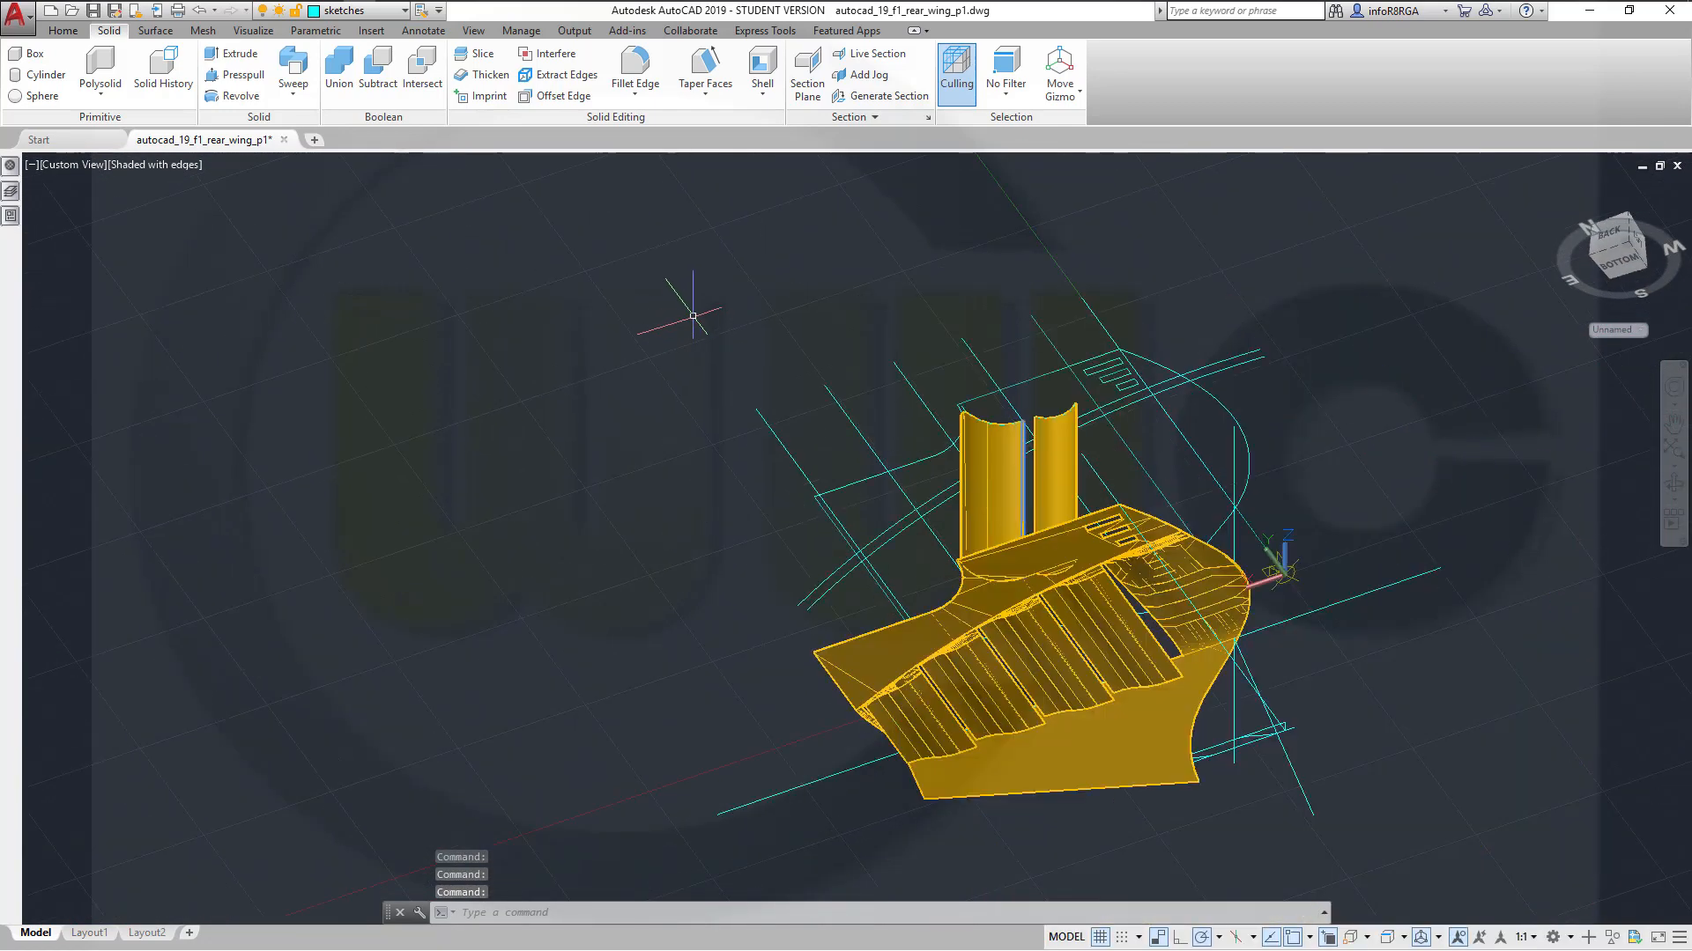
left_click(638, 95)
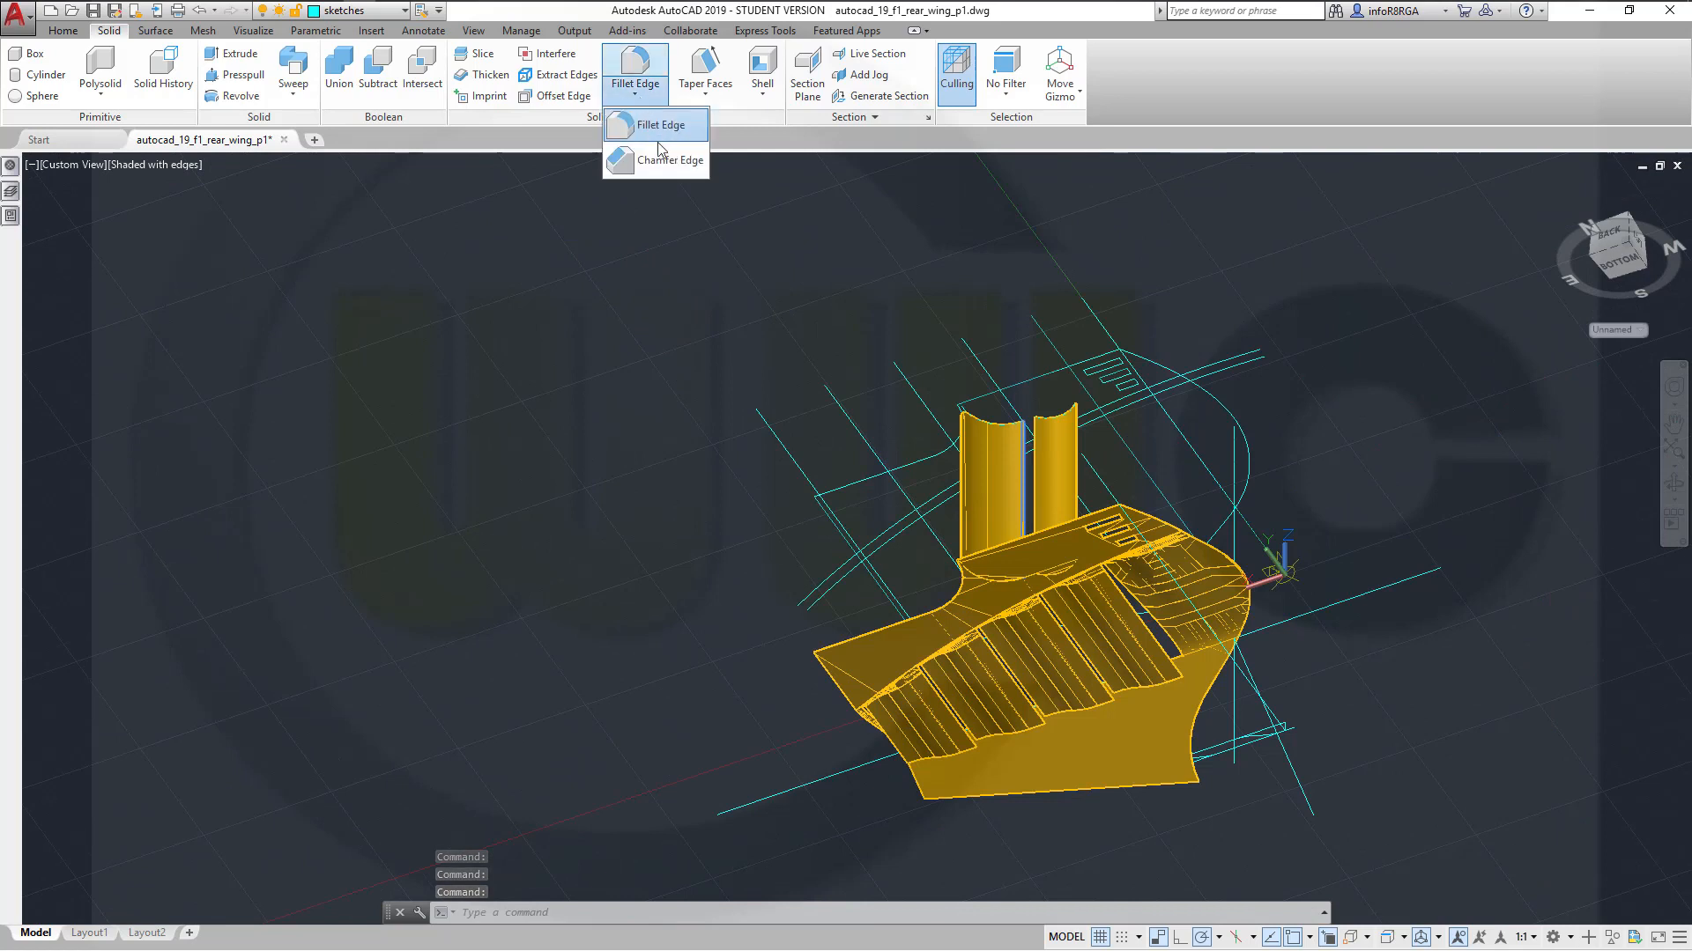
left_click(665, 157)
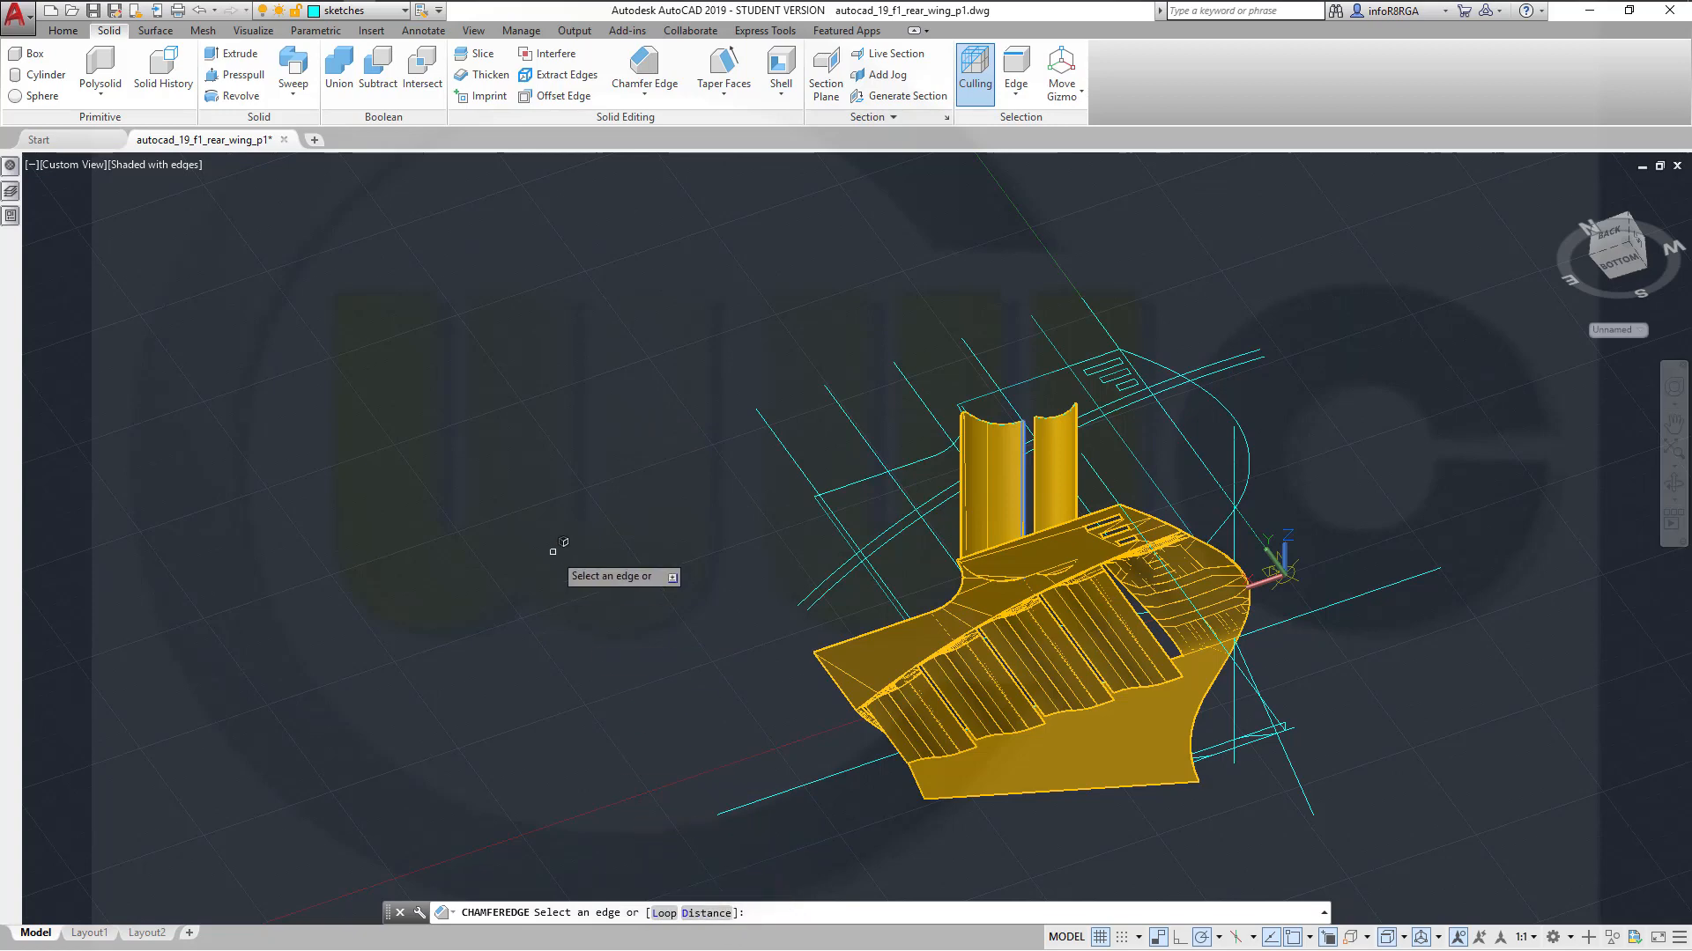
scroll(617, 343, "up", 2)
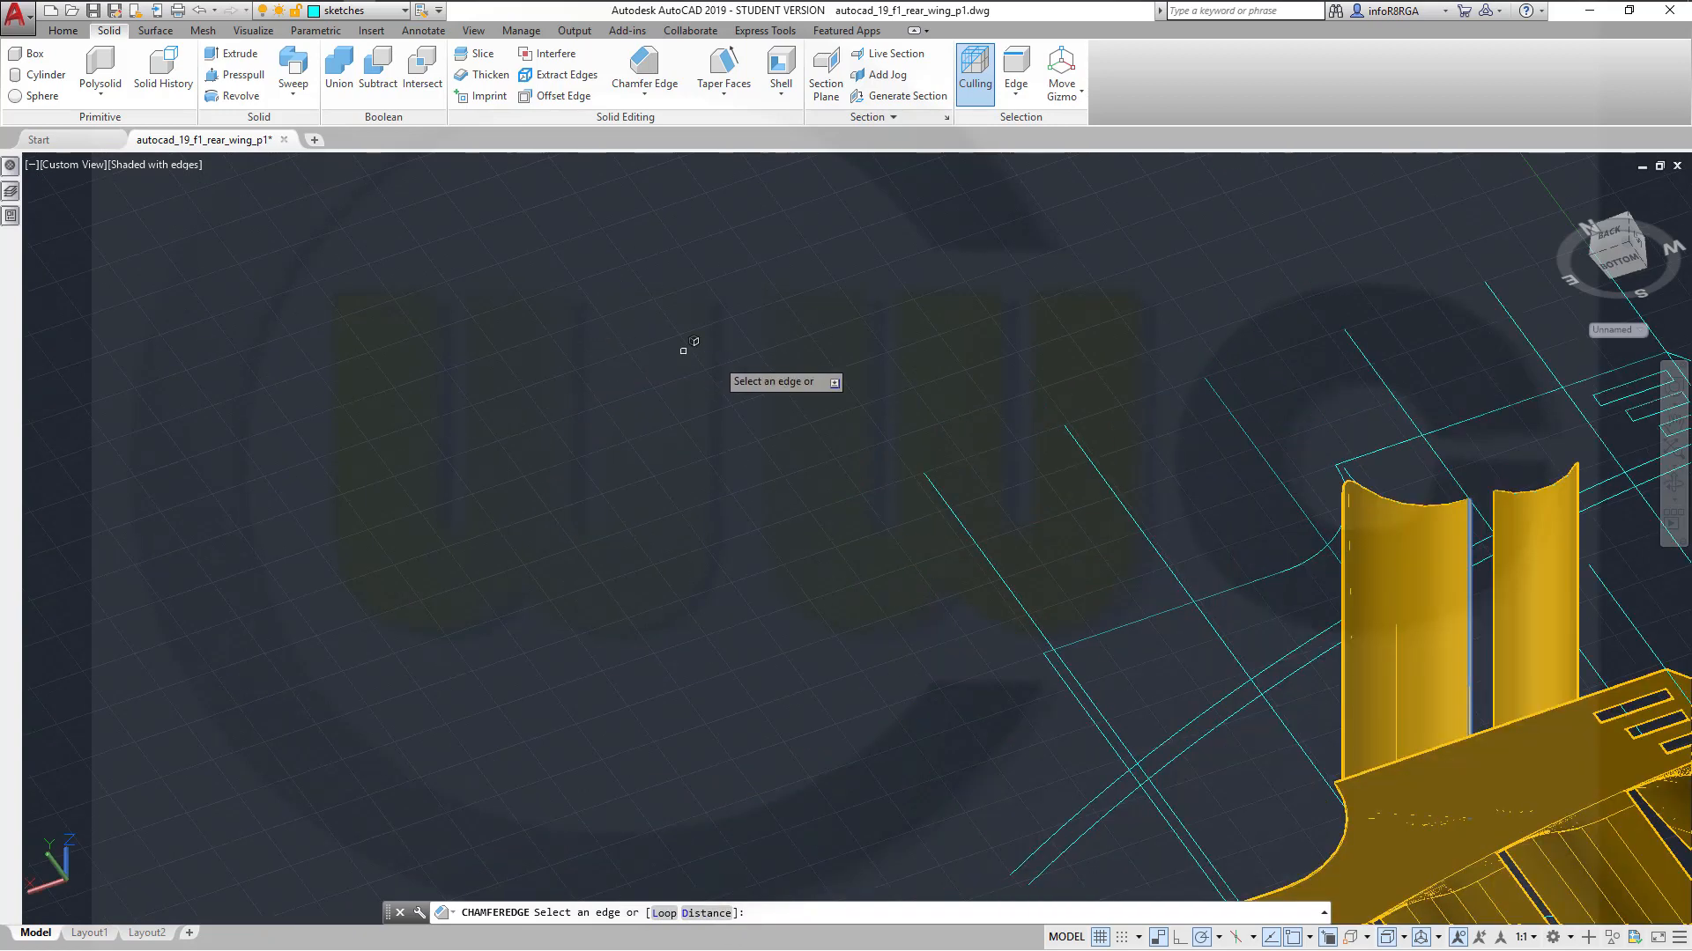
scroll(1110, 414, "down", 3)
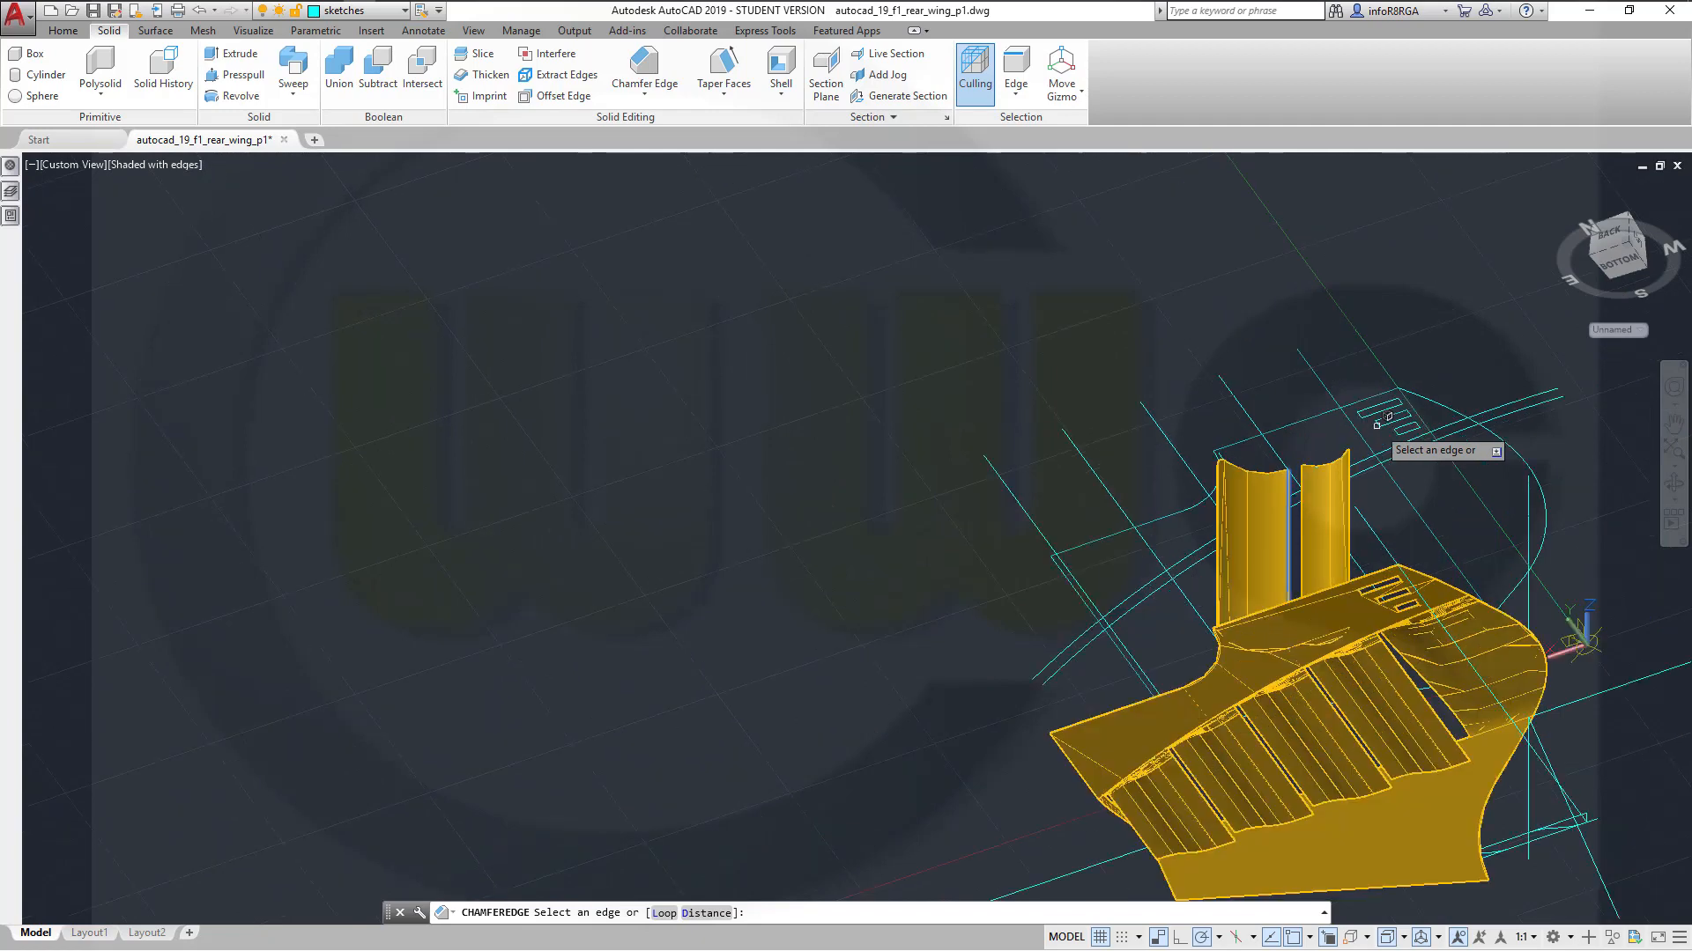
scroll(1374, 424, "up", 4)
middle_click_drag(958, 502, 936, 578, "shift")
scroll(990, 457, "up", 2)
key("Escape")
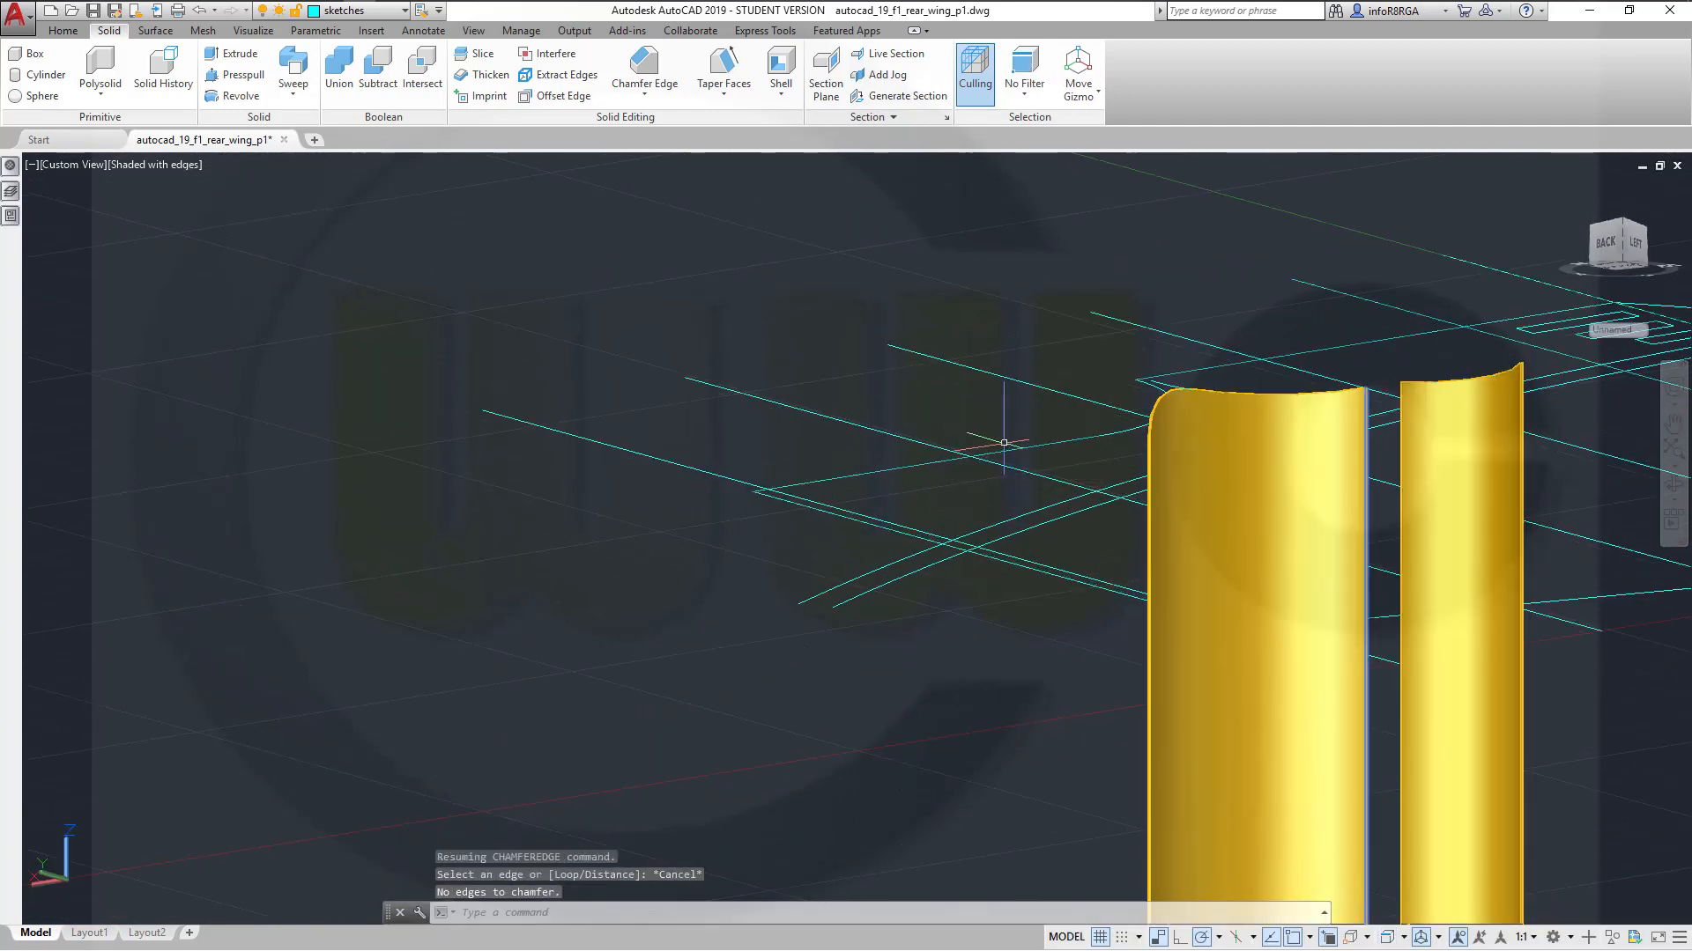
Mirror the rear wing solid in 3D across the sketch plane defined by three sketch line endpoints, keeping the source object
scroll(865, 566, "down", 5)
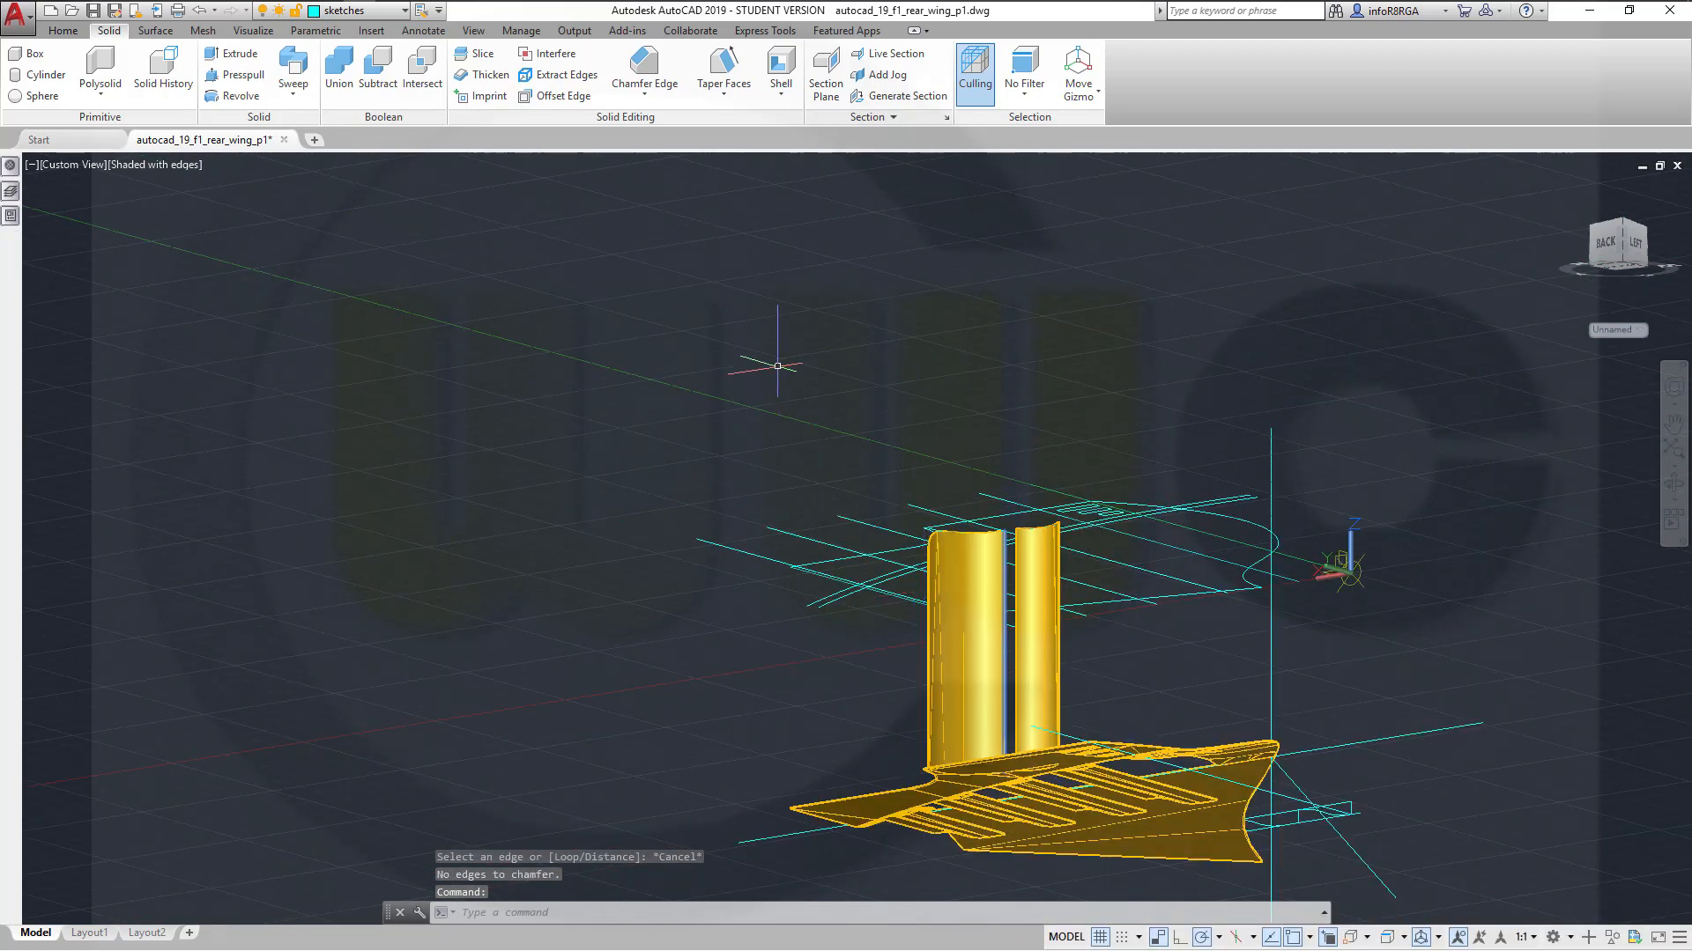
left_click(63, 32)
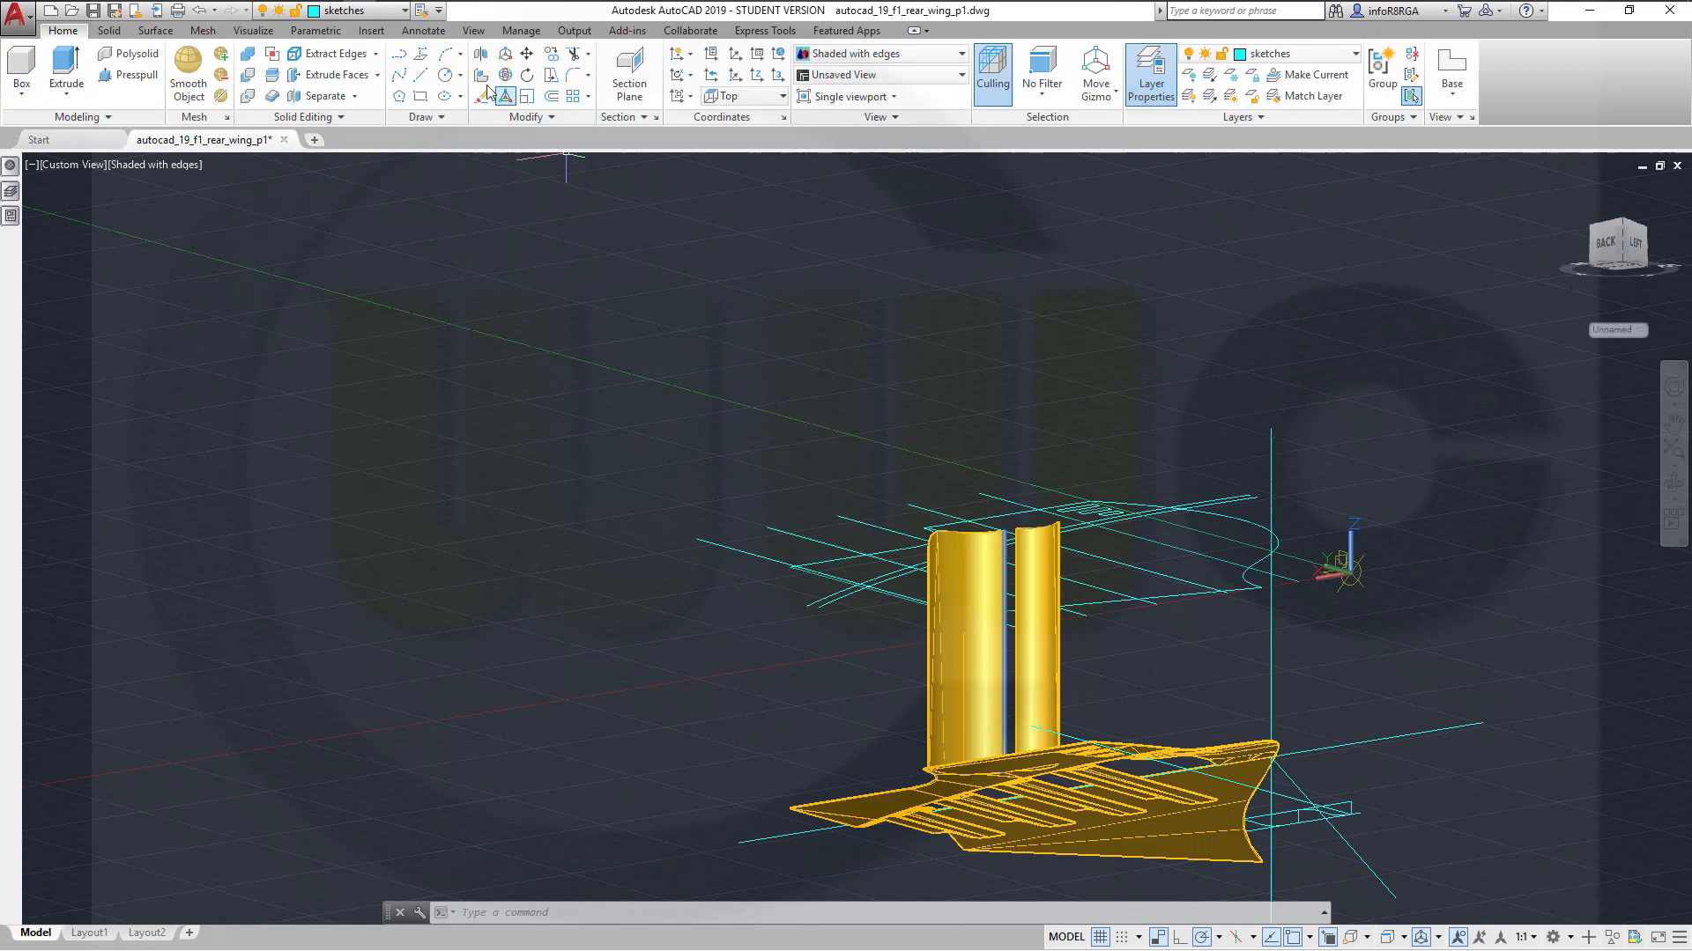
left_click(480, 56)
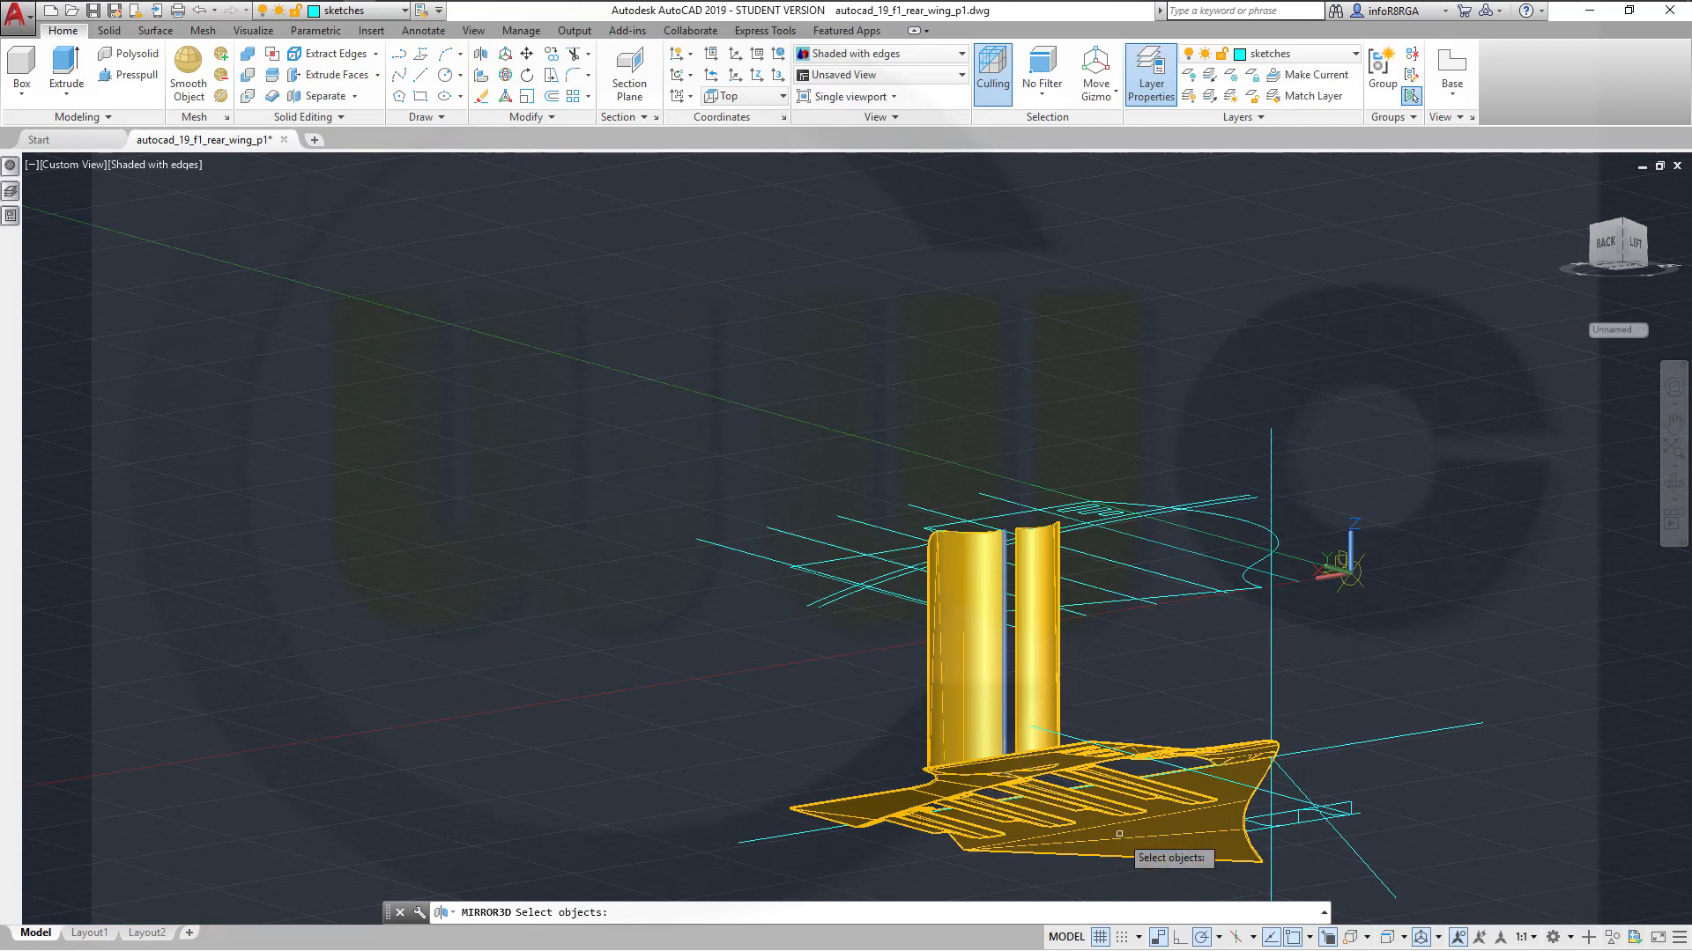
left_click(1228, 794)
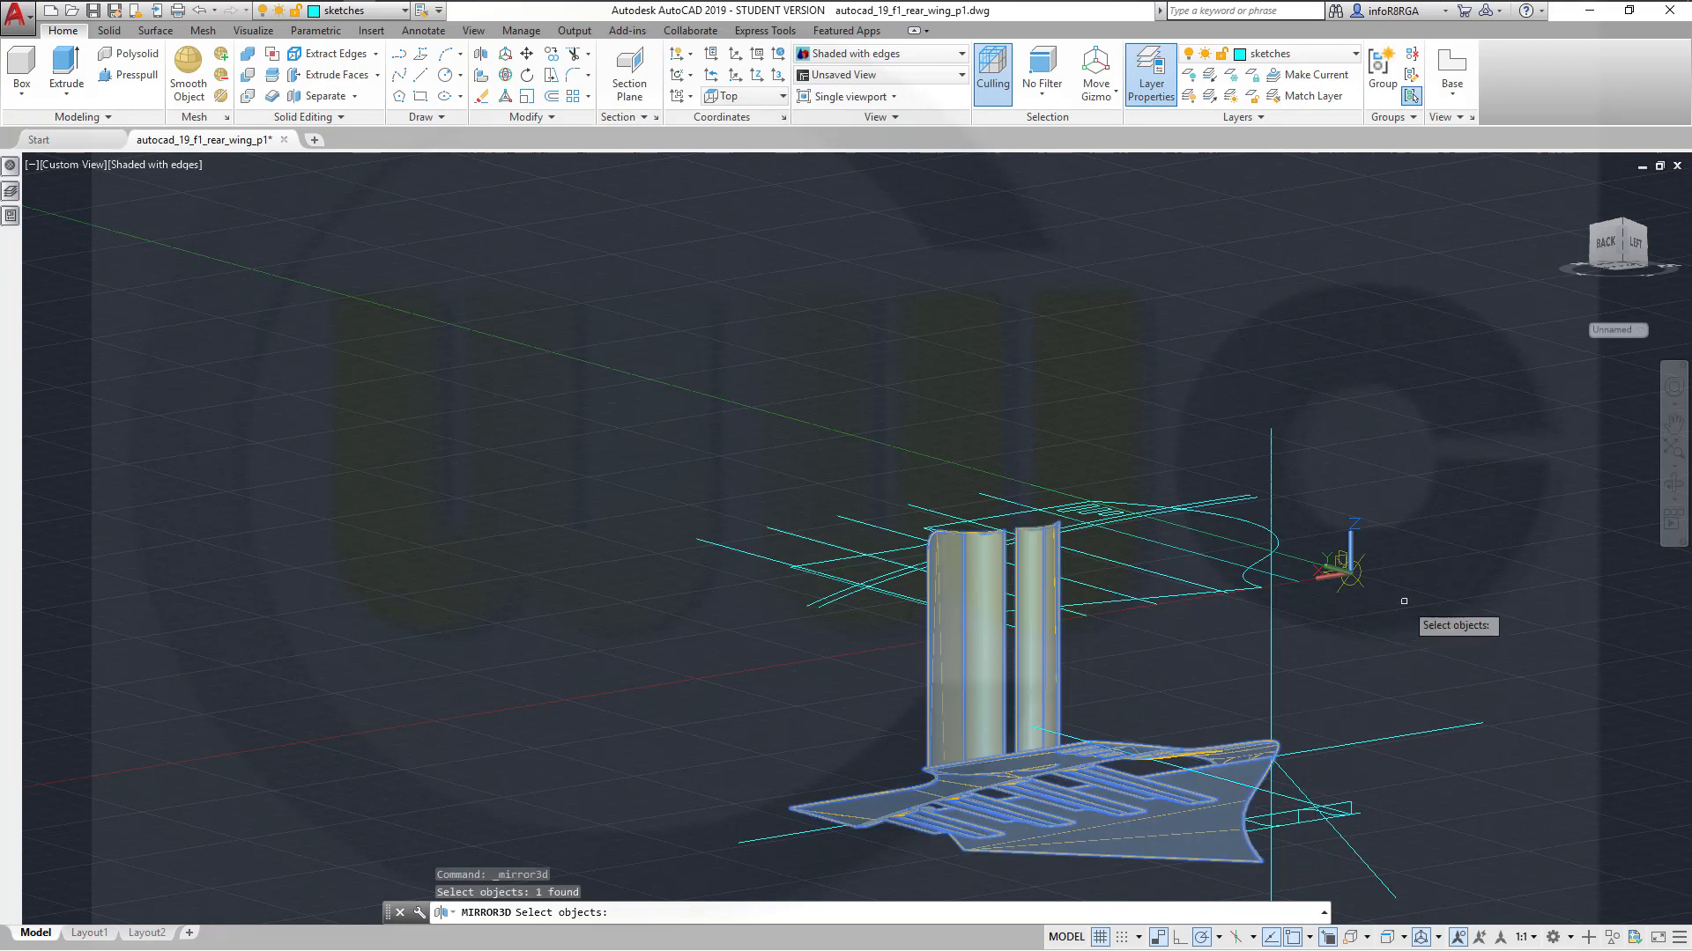
key("Return")
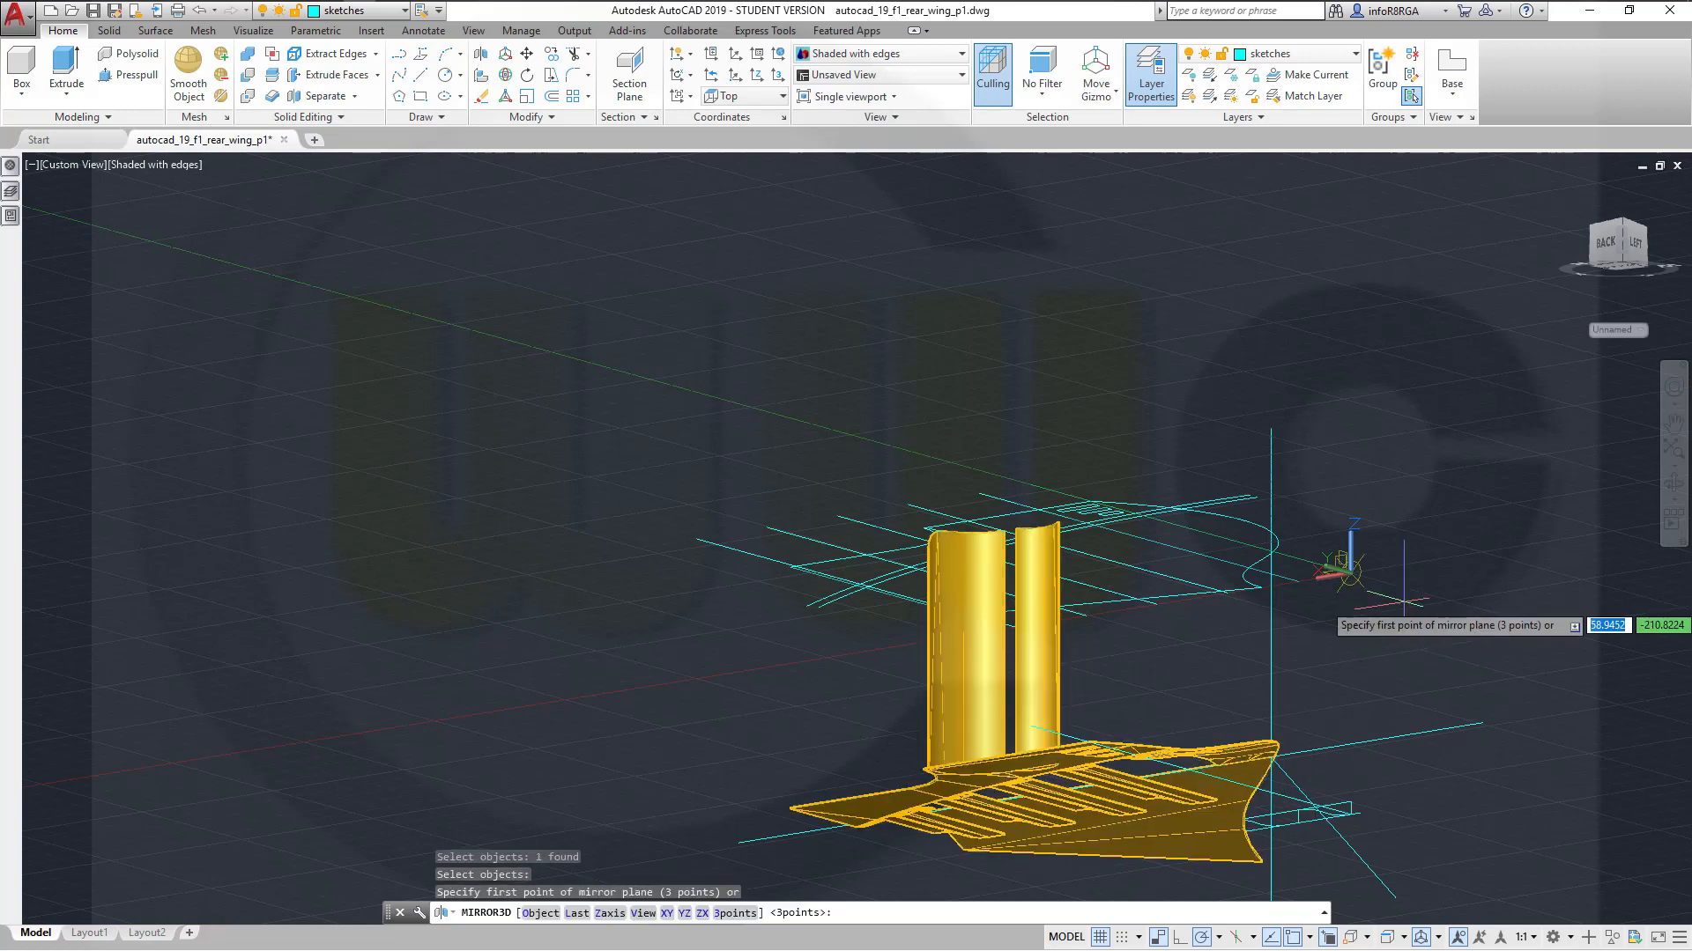
scroll(1239, 629, "up", 2)
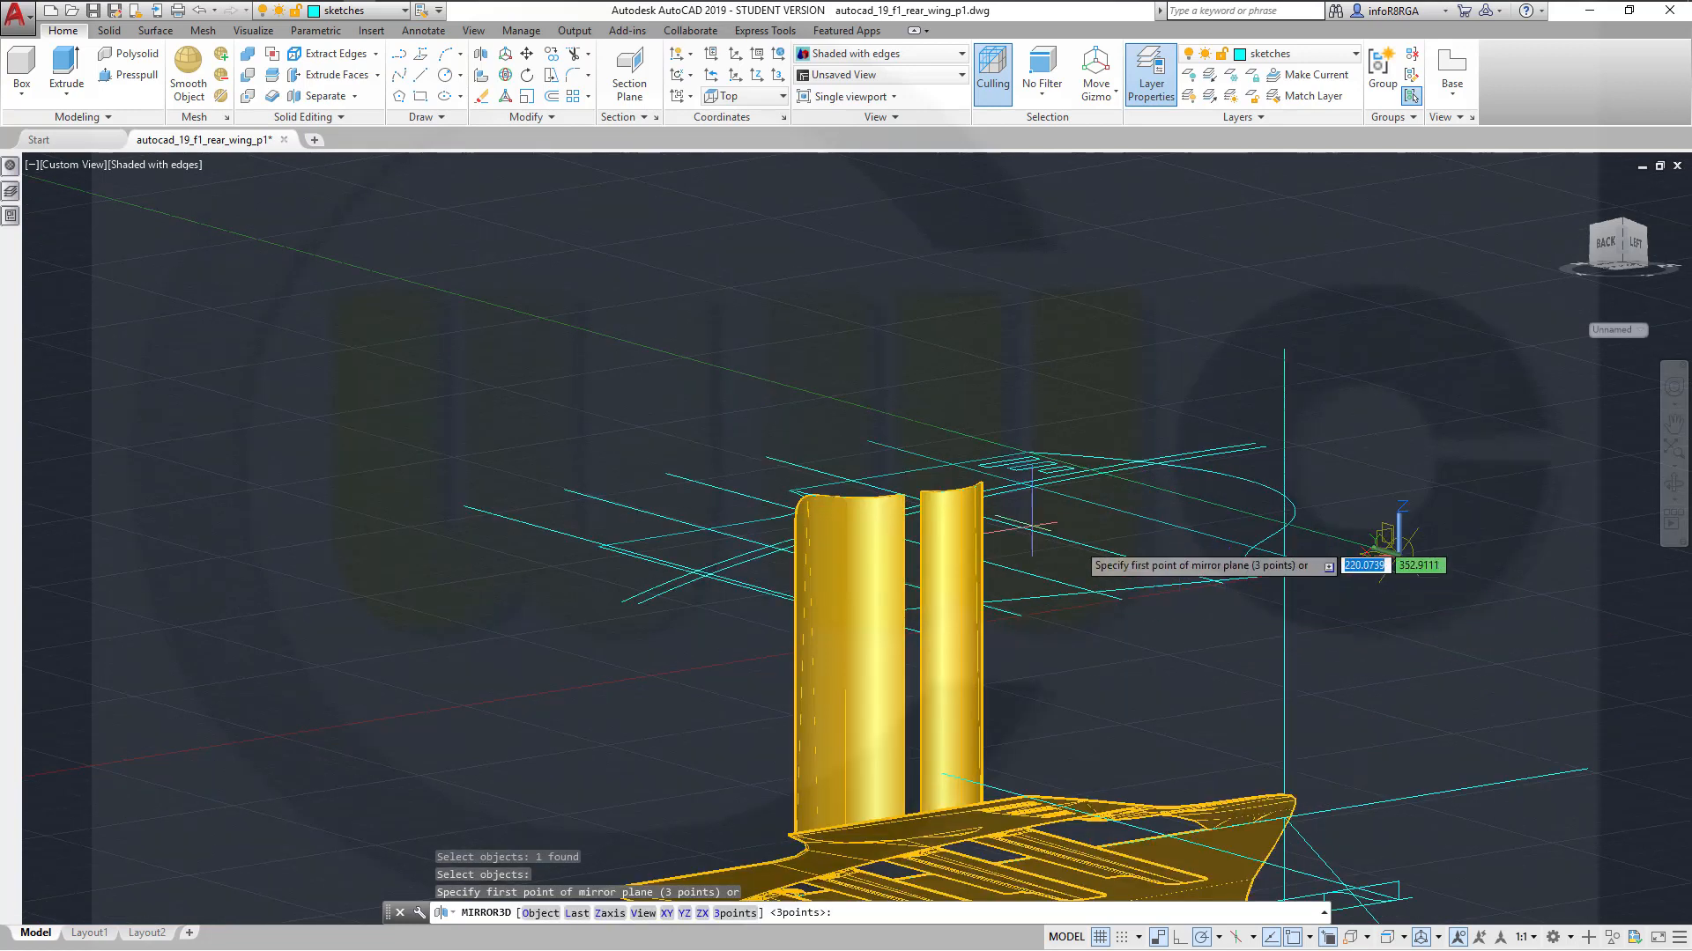
left_click(765, 456)
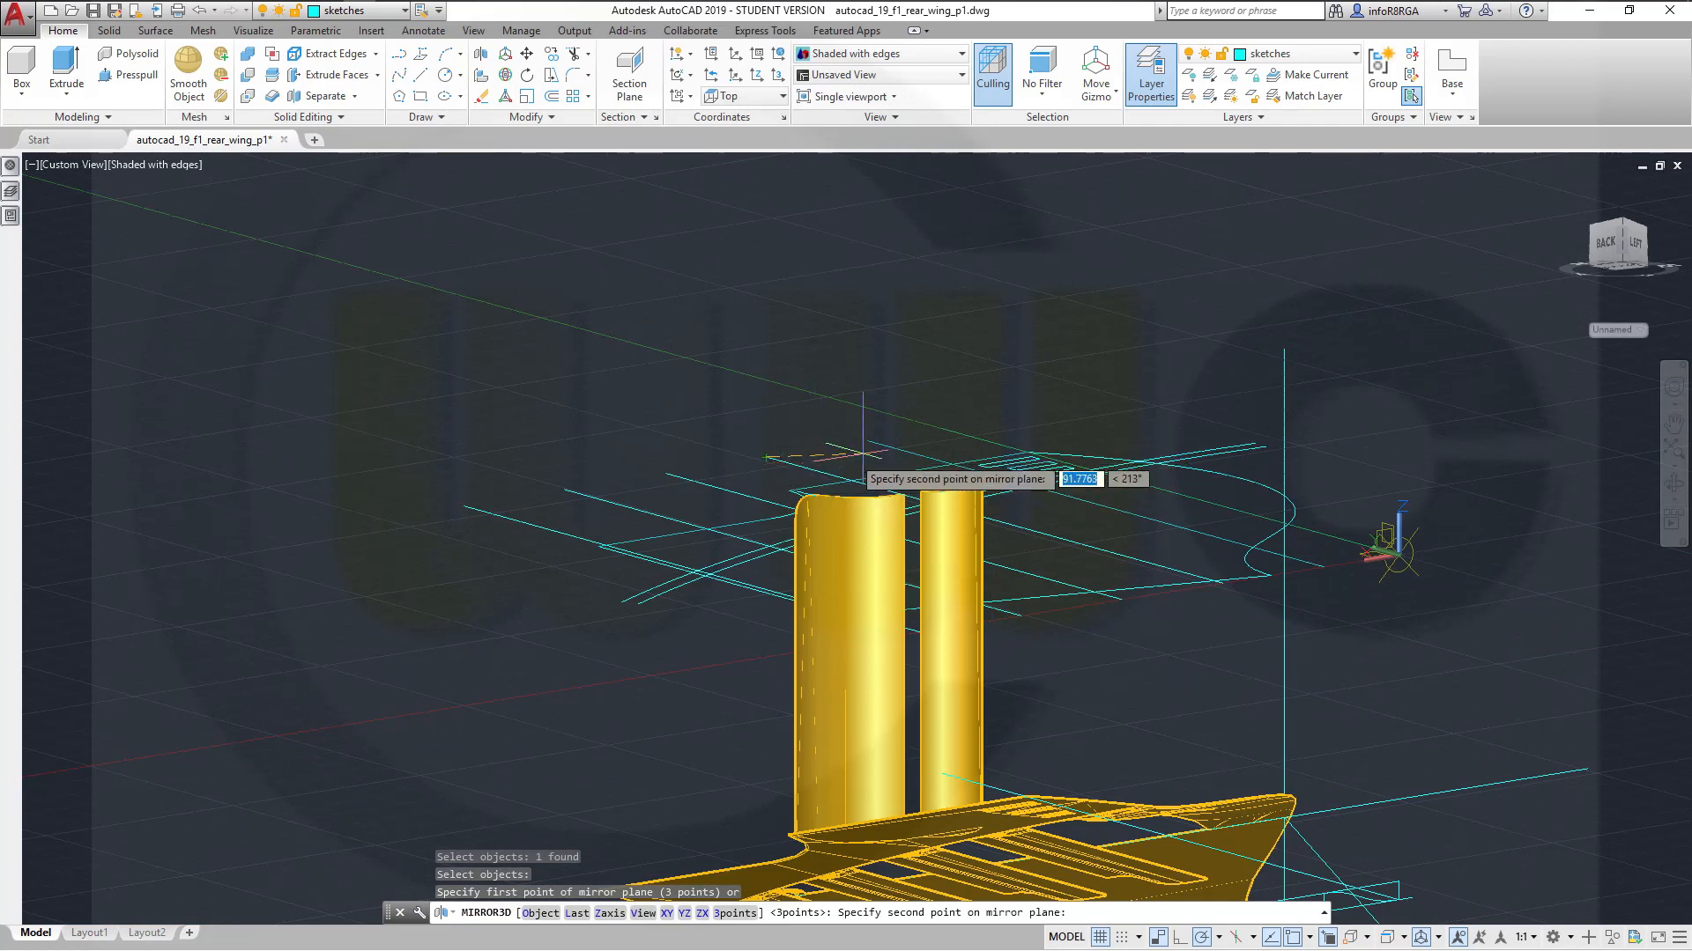
left_click(868, 441)
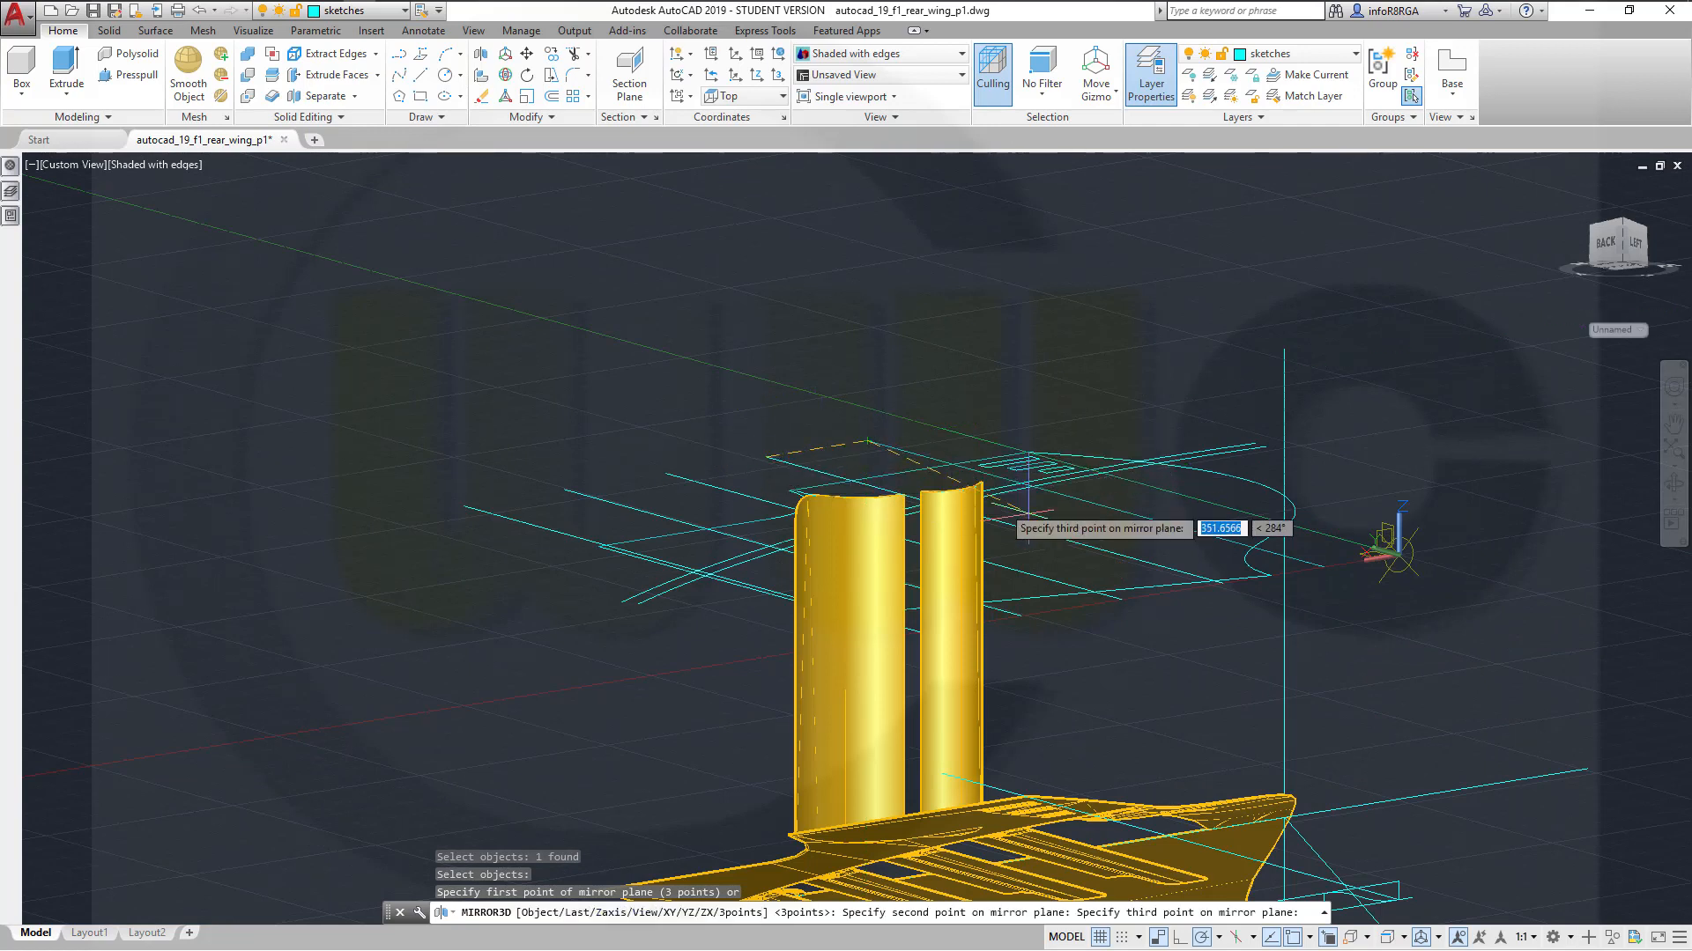
left_click(1324, 566)
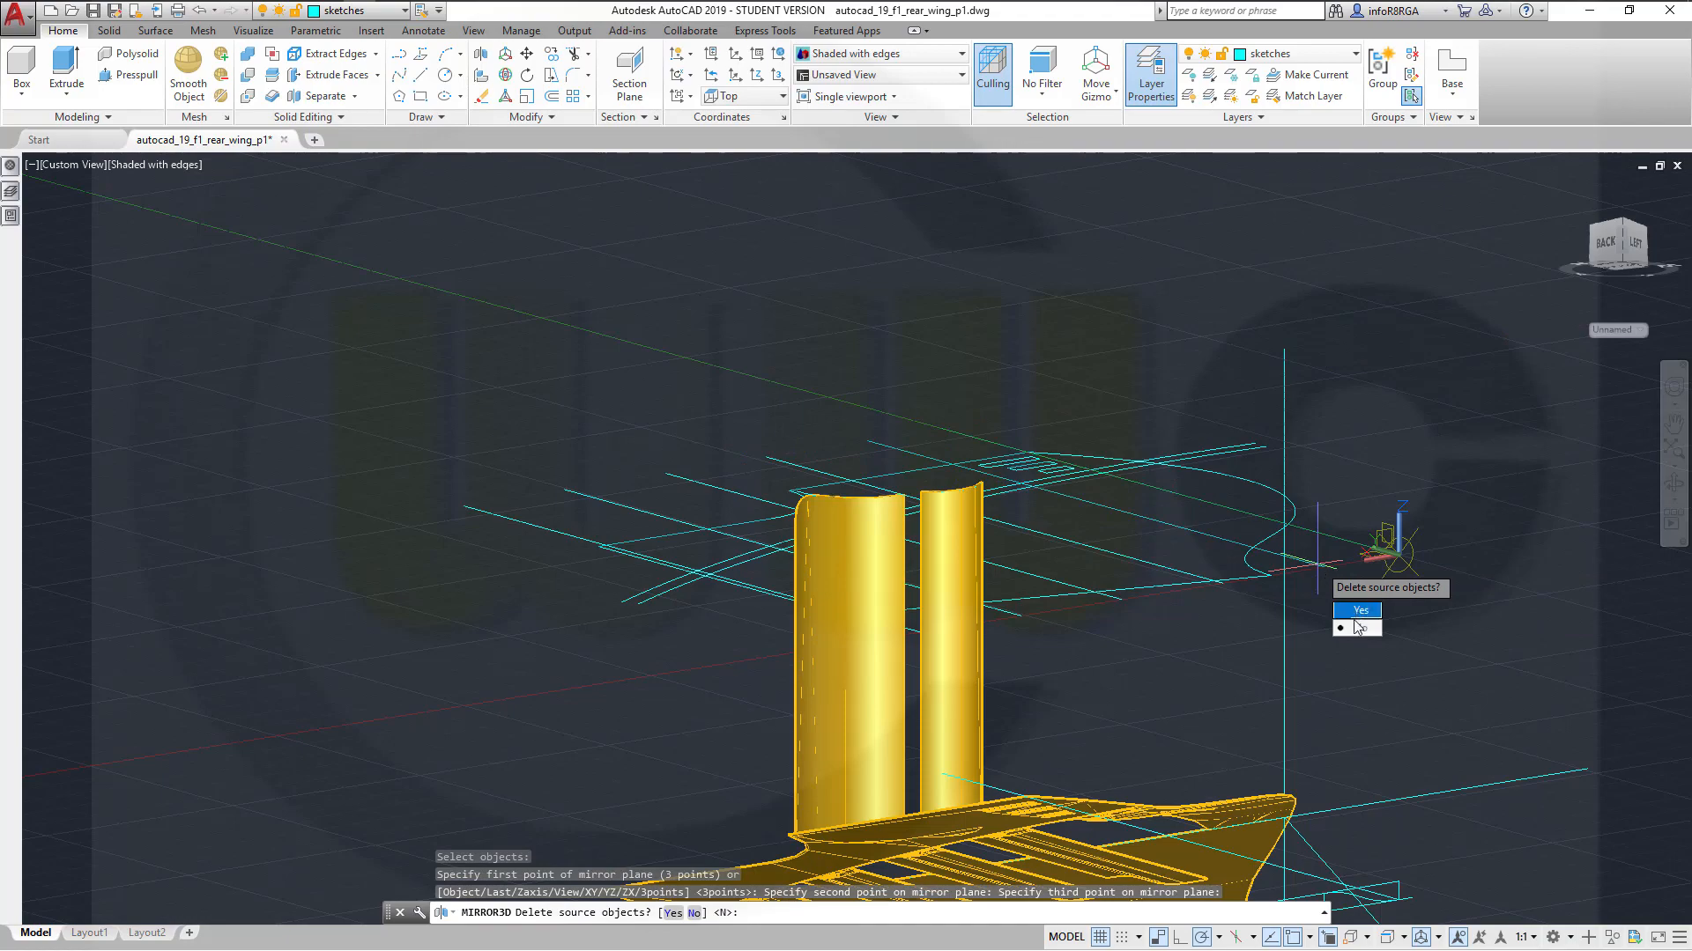
left_click(1357, 627)
scroll(1083, 487, "down", 3)
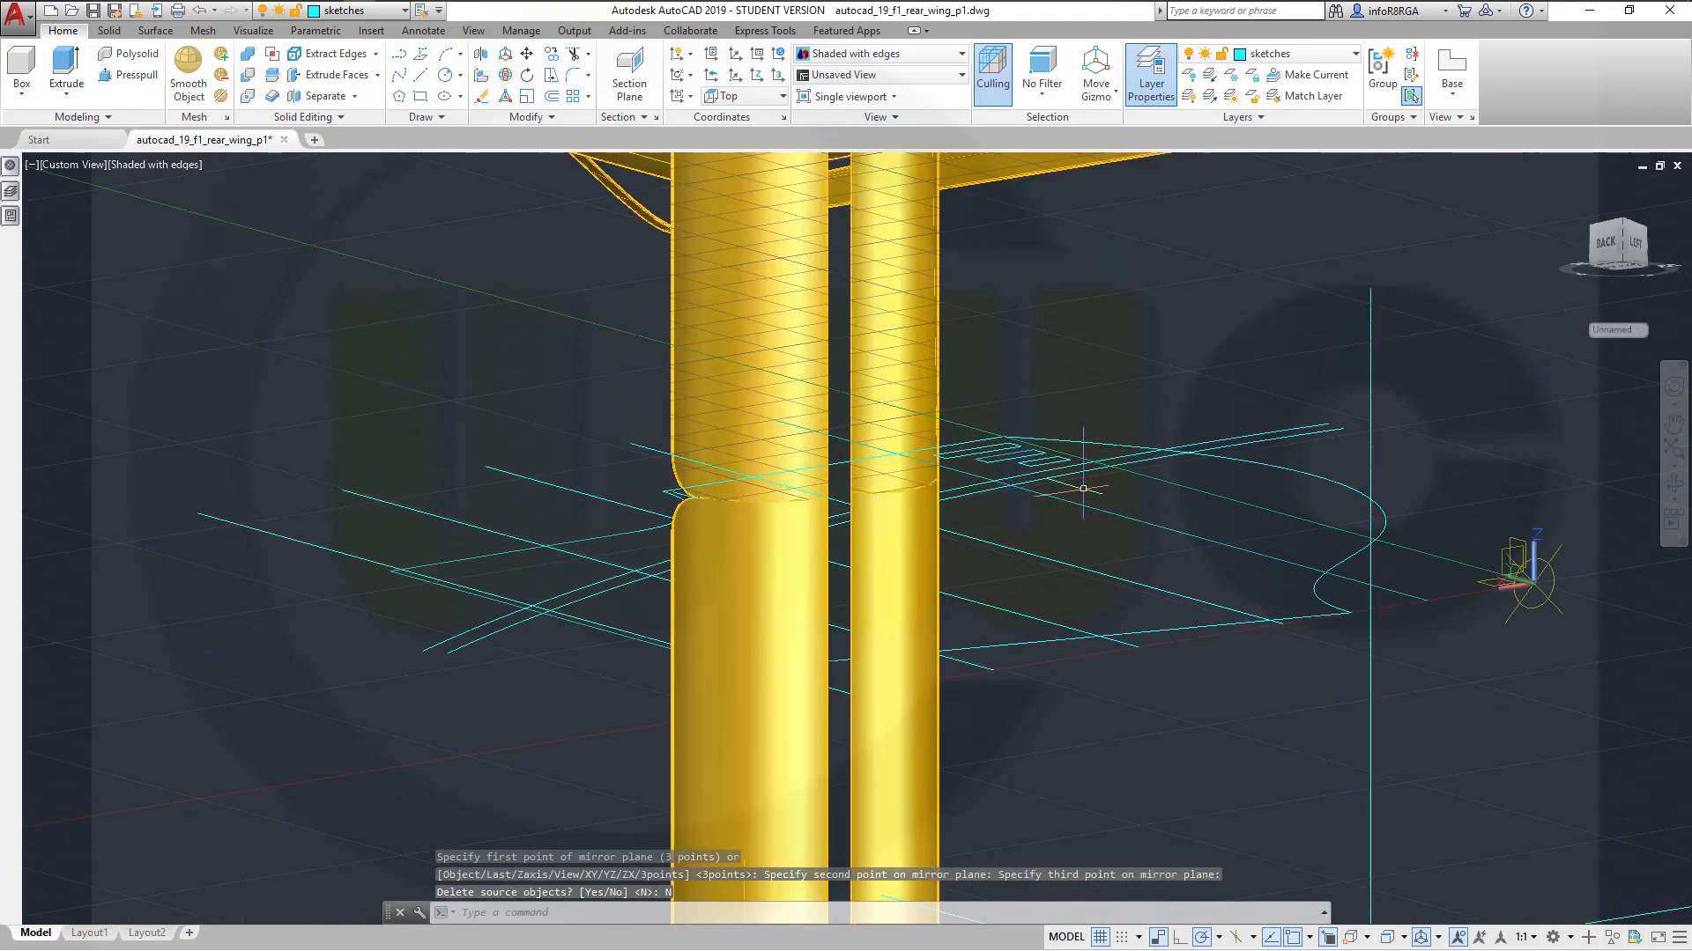
scroll(1082, 487, "up", 2)
middle_click_drag(1083, 487, 1004, 310, "shift")
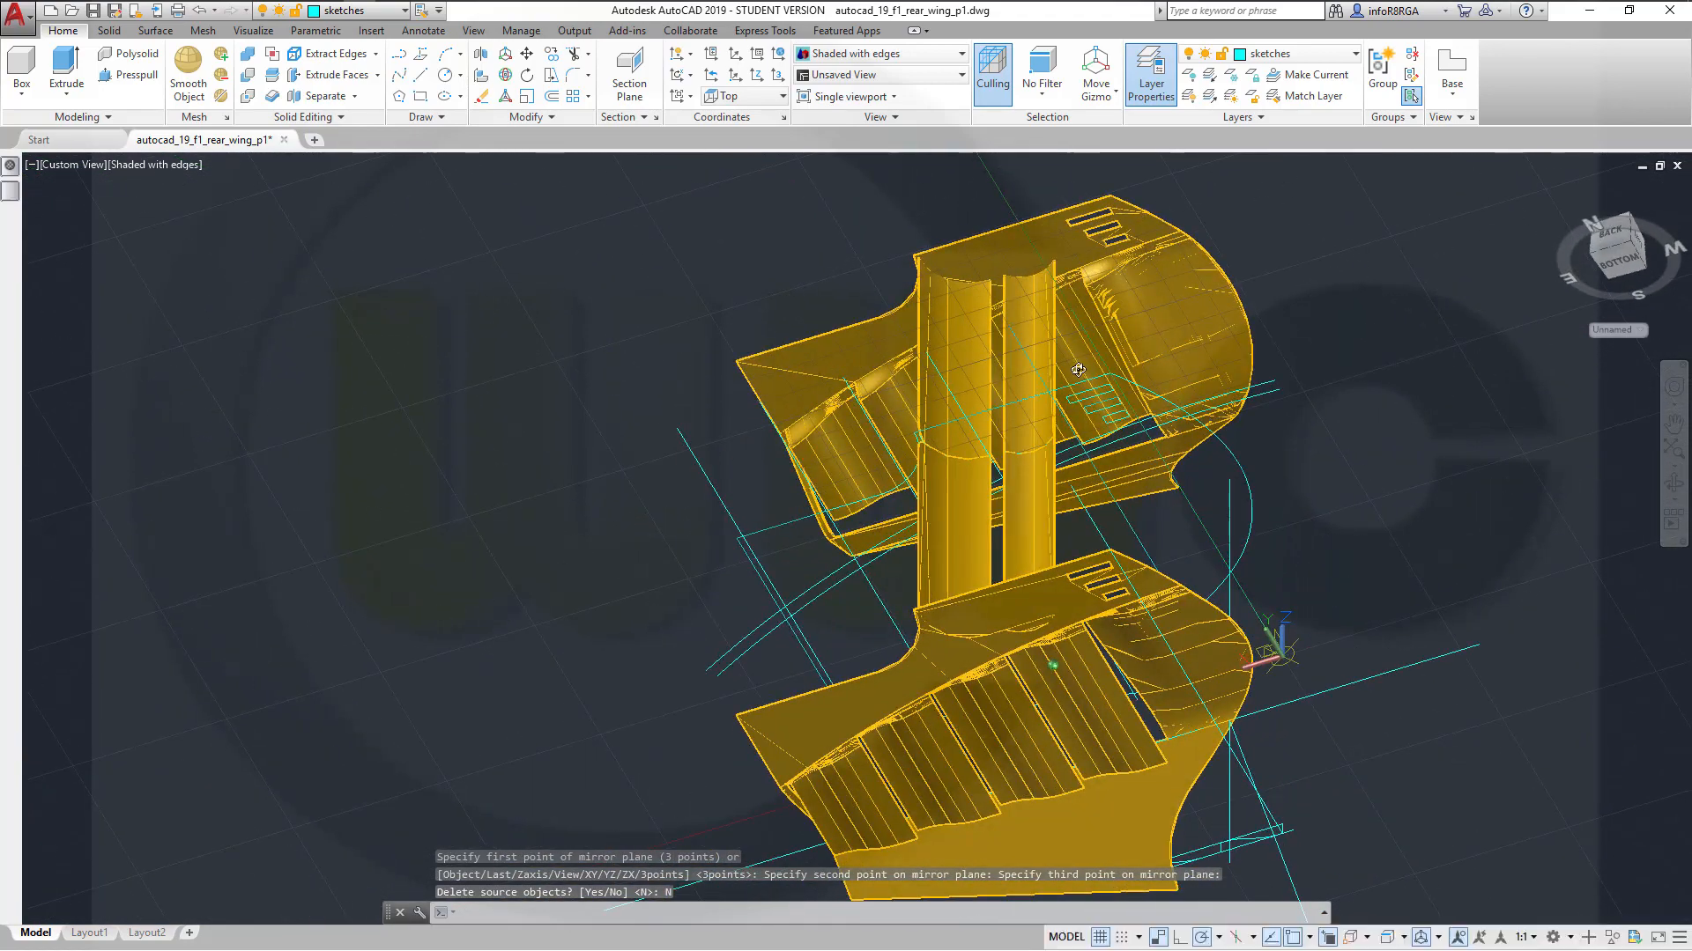
Make the solid_minus layer current and turn off the sketches layer
scroll(1005, 310, "up", 2)
scroll(983, 330, "up", 2)
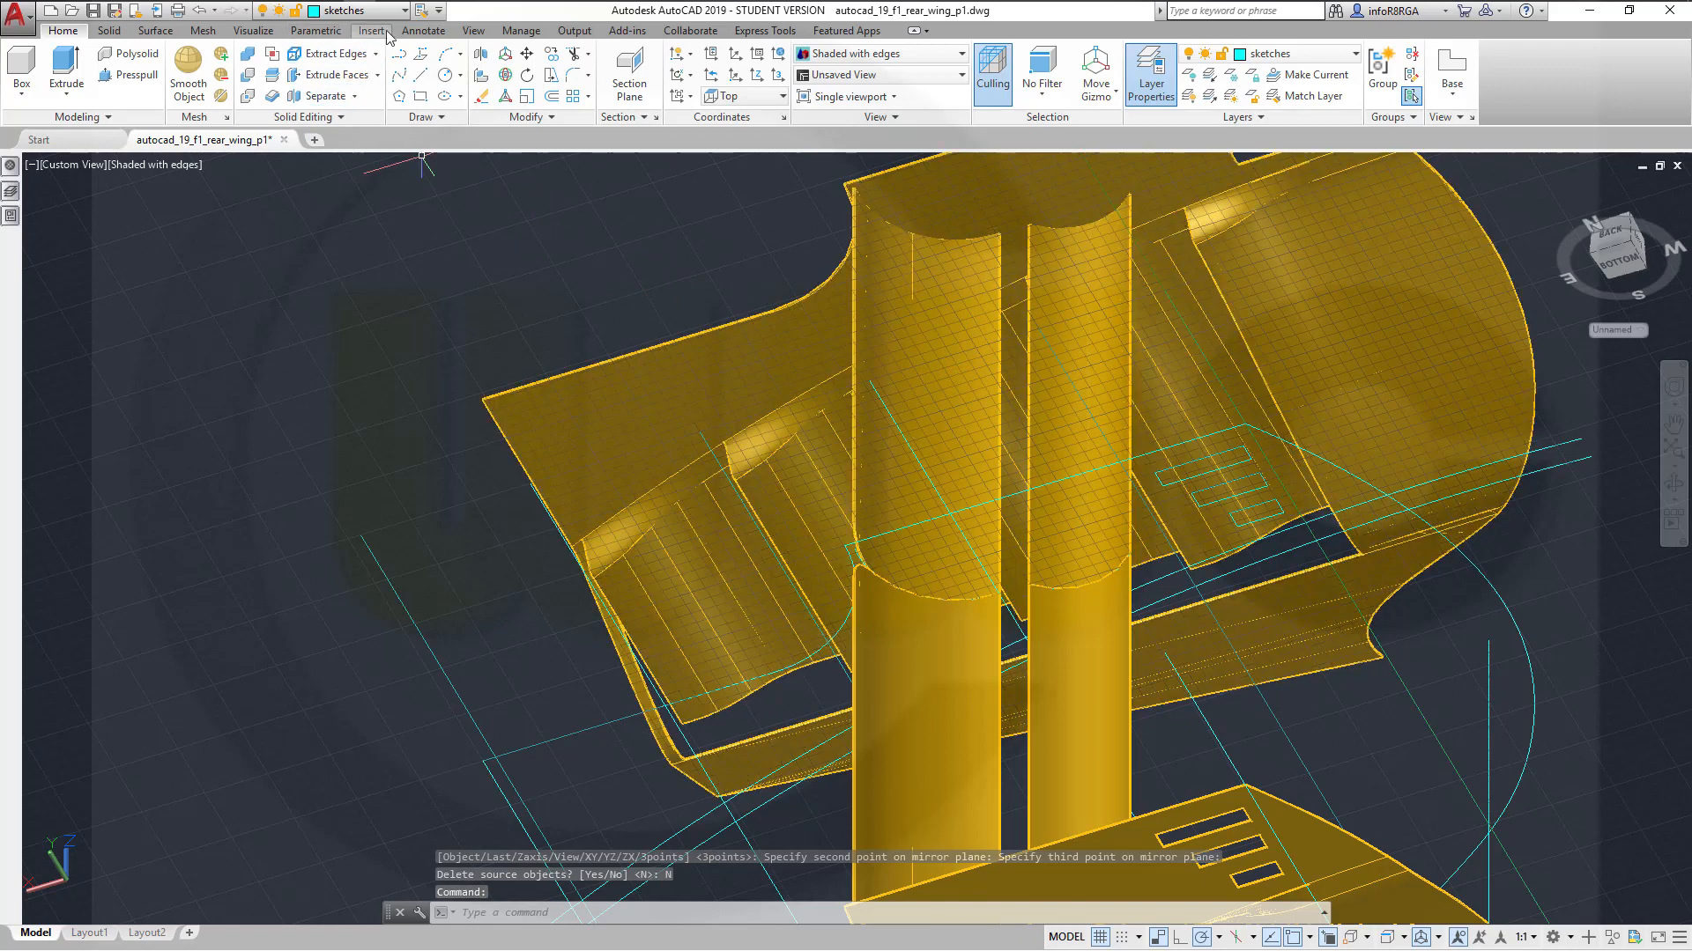
left_click(402, 11)
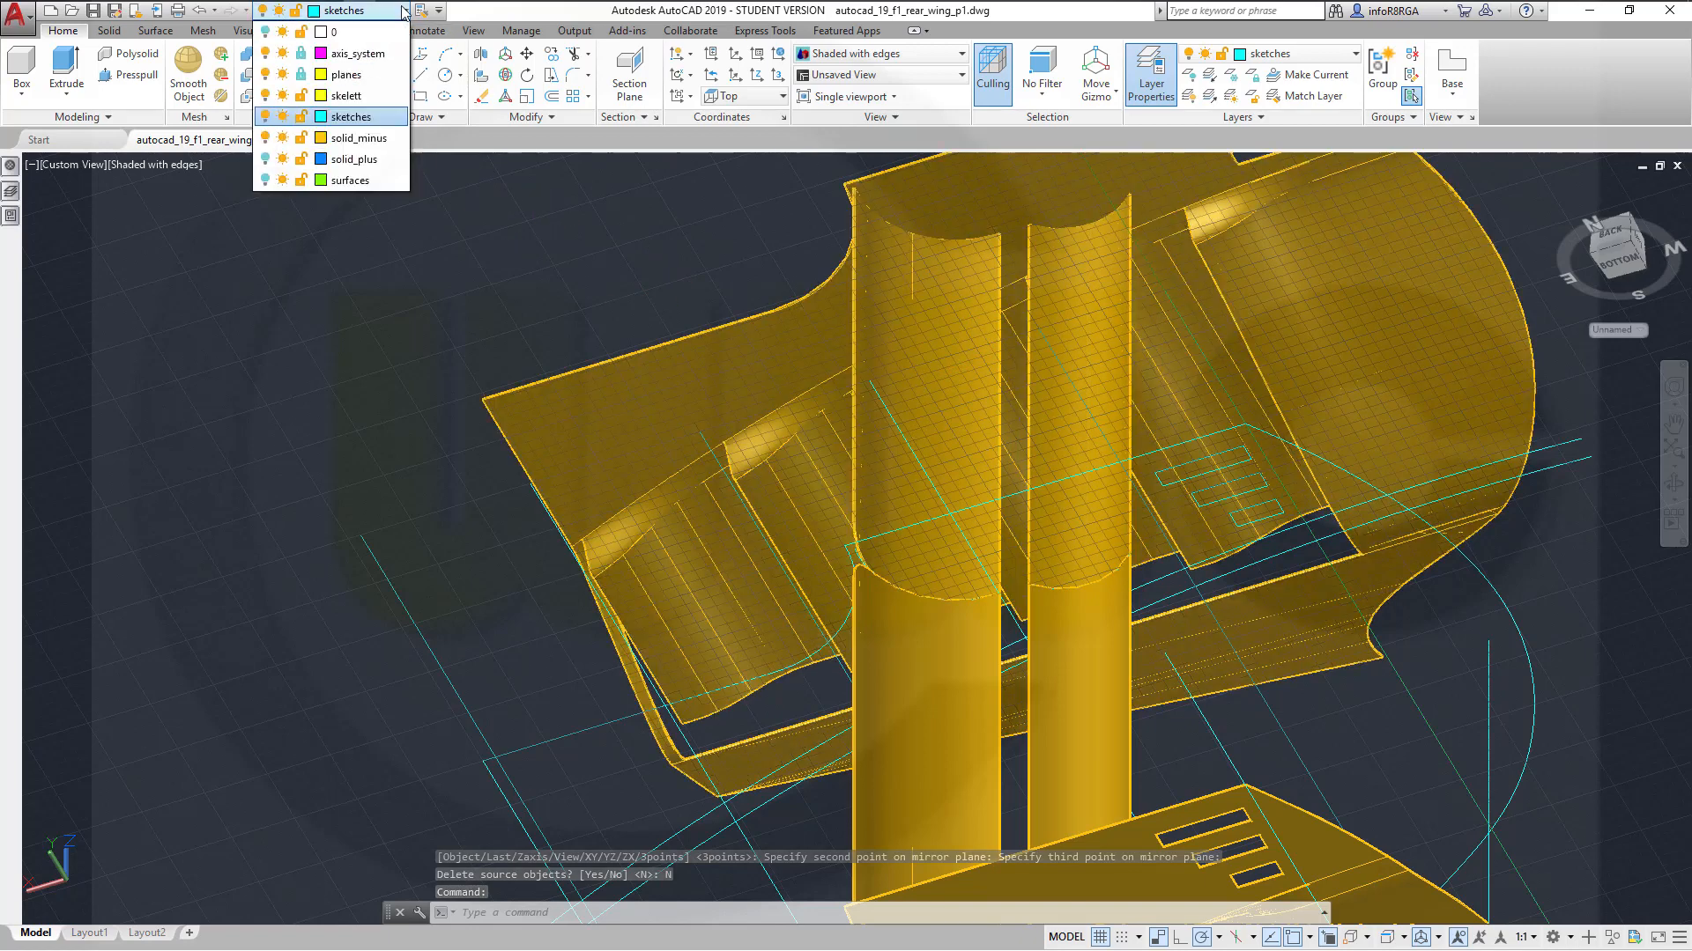
left_click(384, 139)
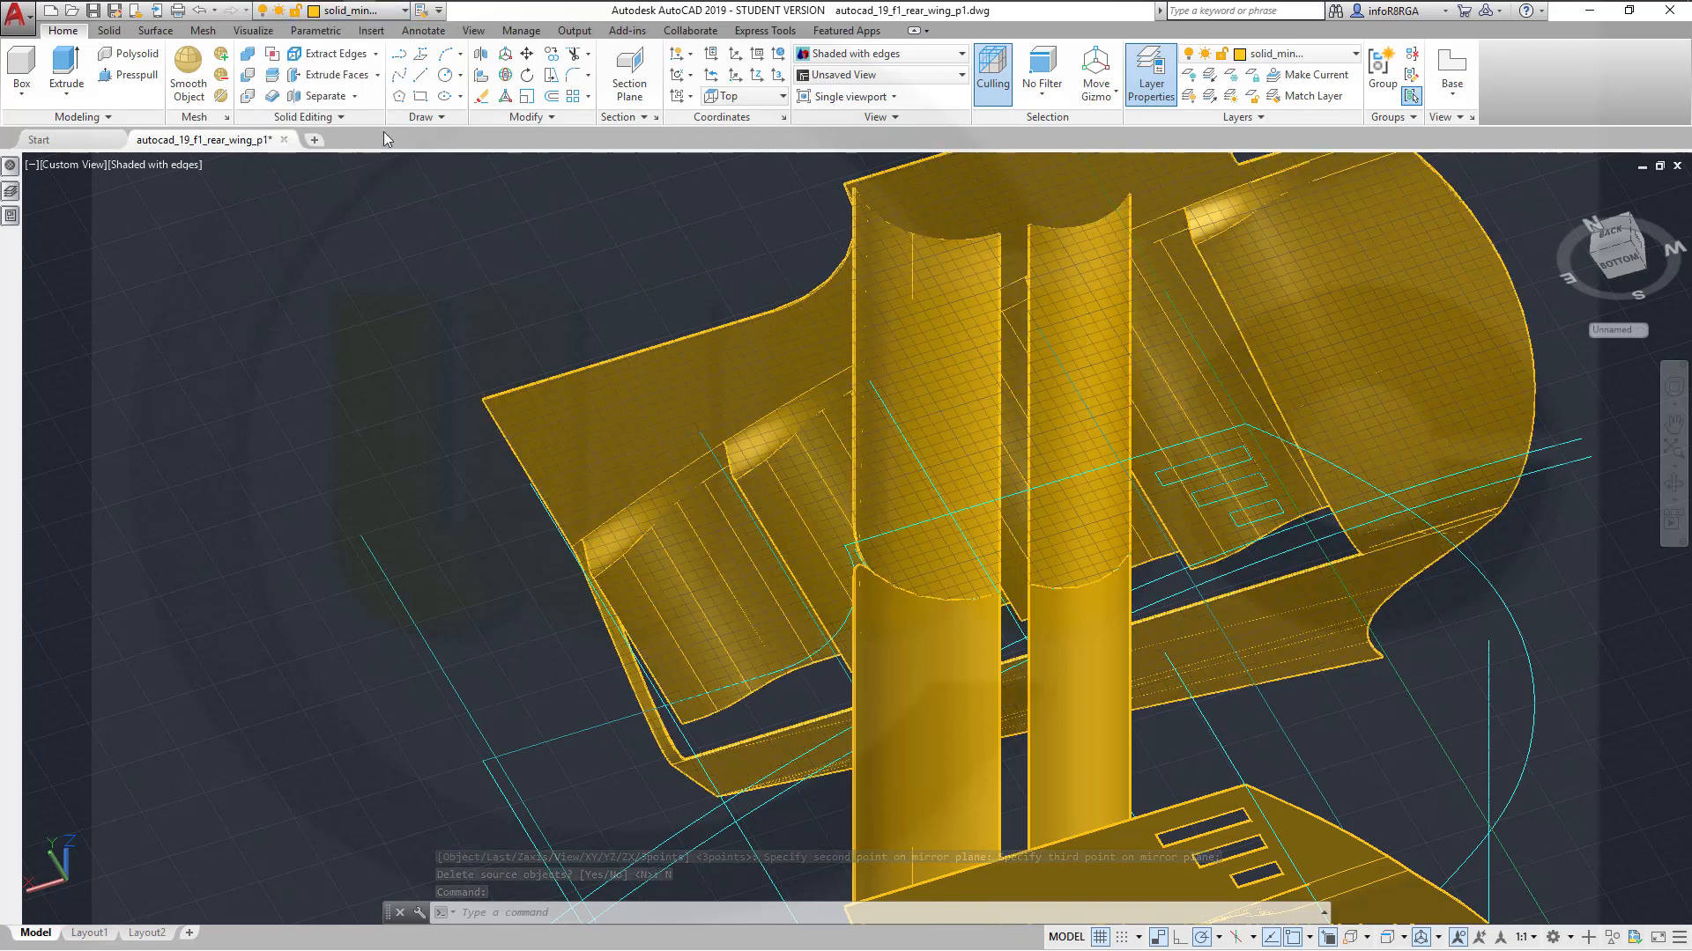
left_click(403, 10)
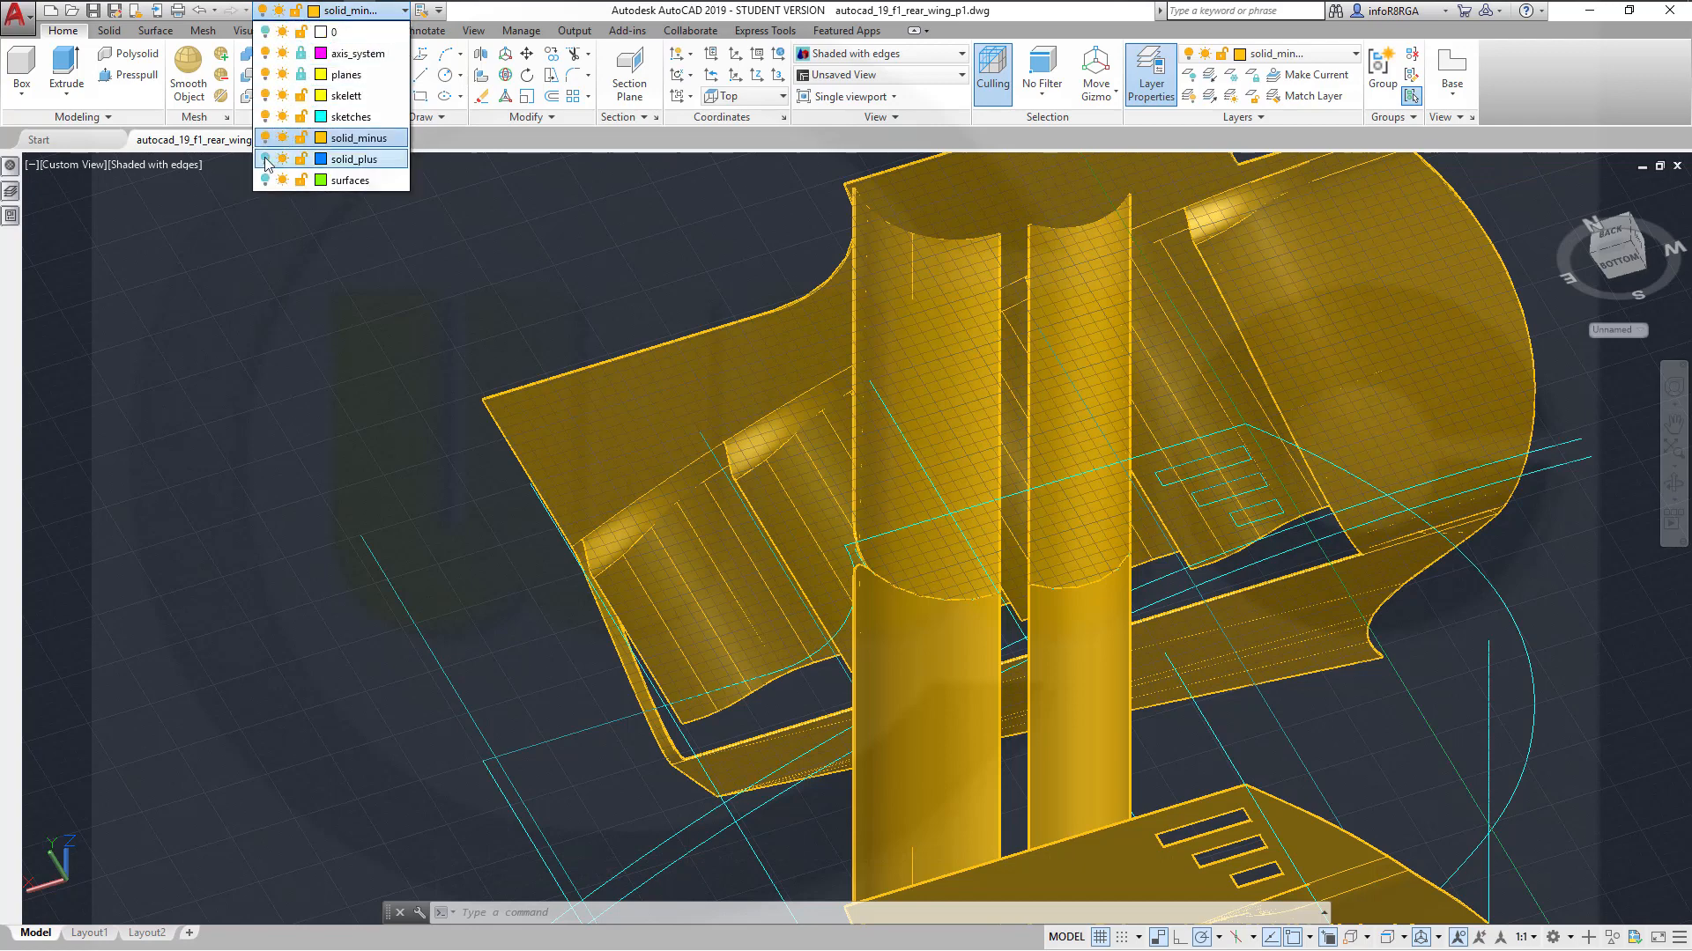
left_click(264, 116)
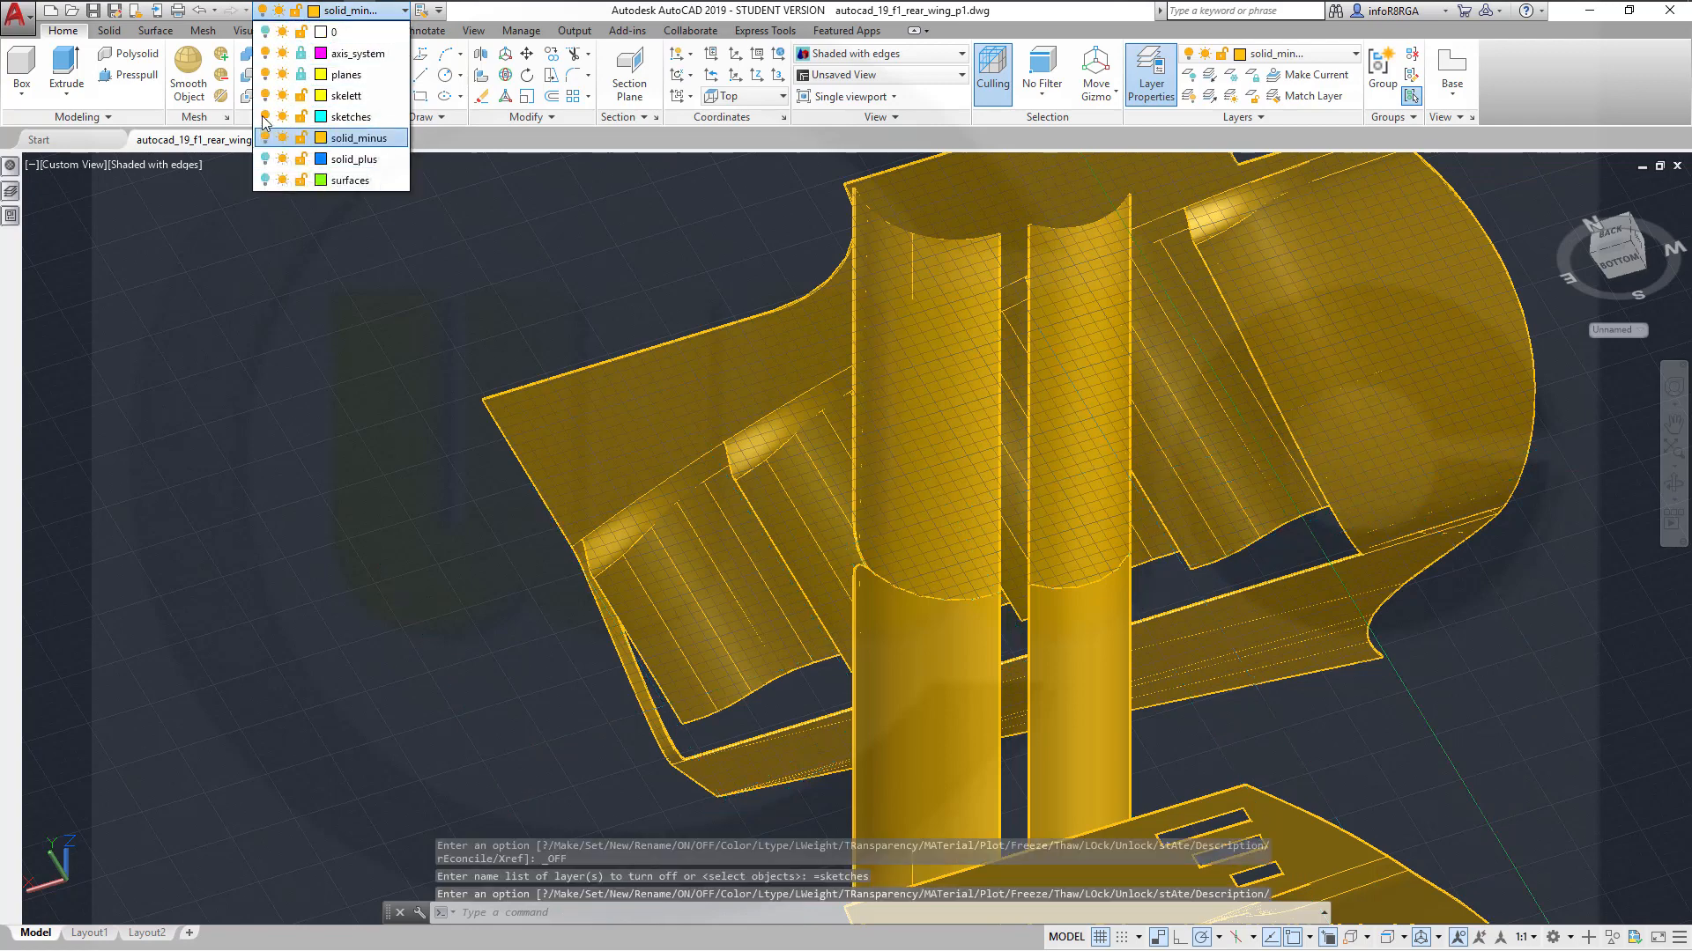
left_click(586, 392)
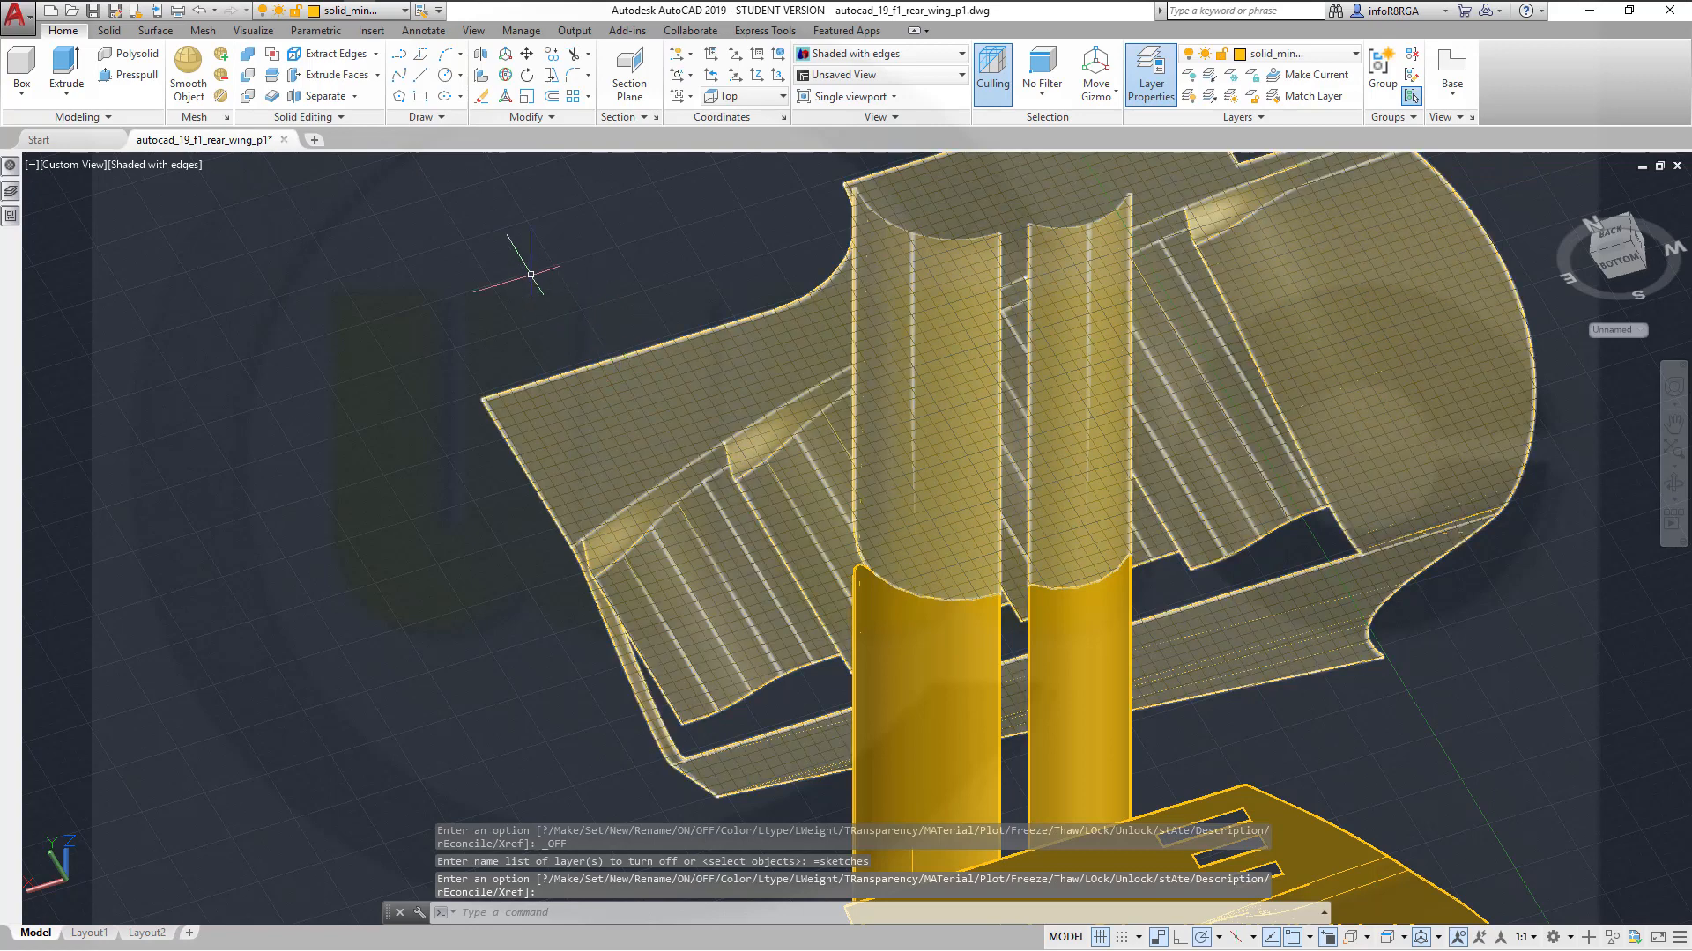
Union the original rear wing half and its mirrored copy into a single solid
left_click(107, 30)
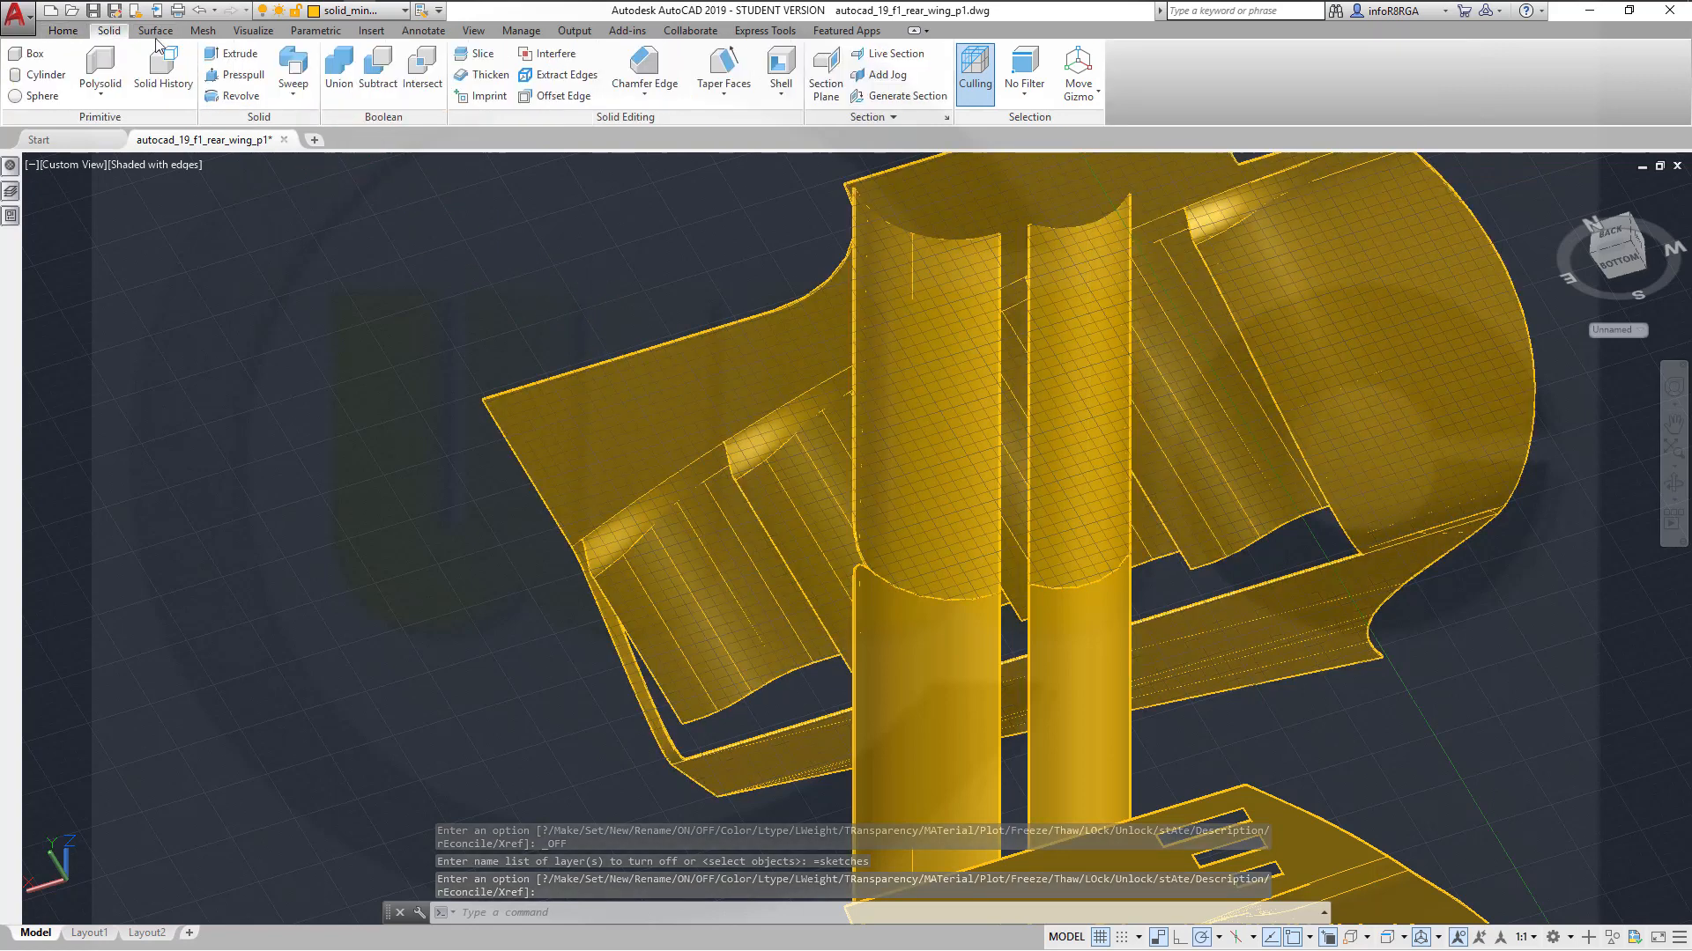
left_click(339, 71)
left_click(1245, 349)
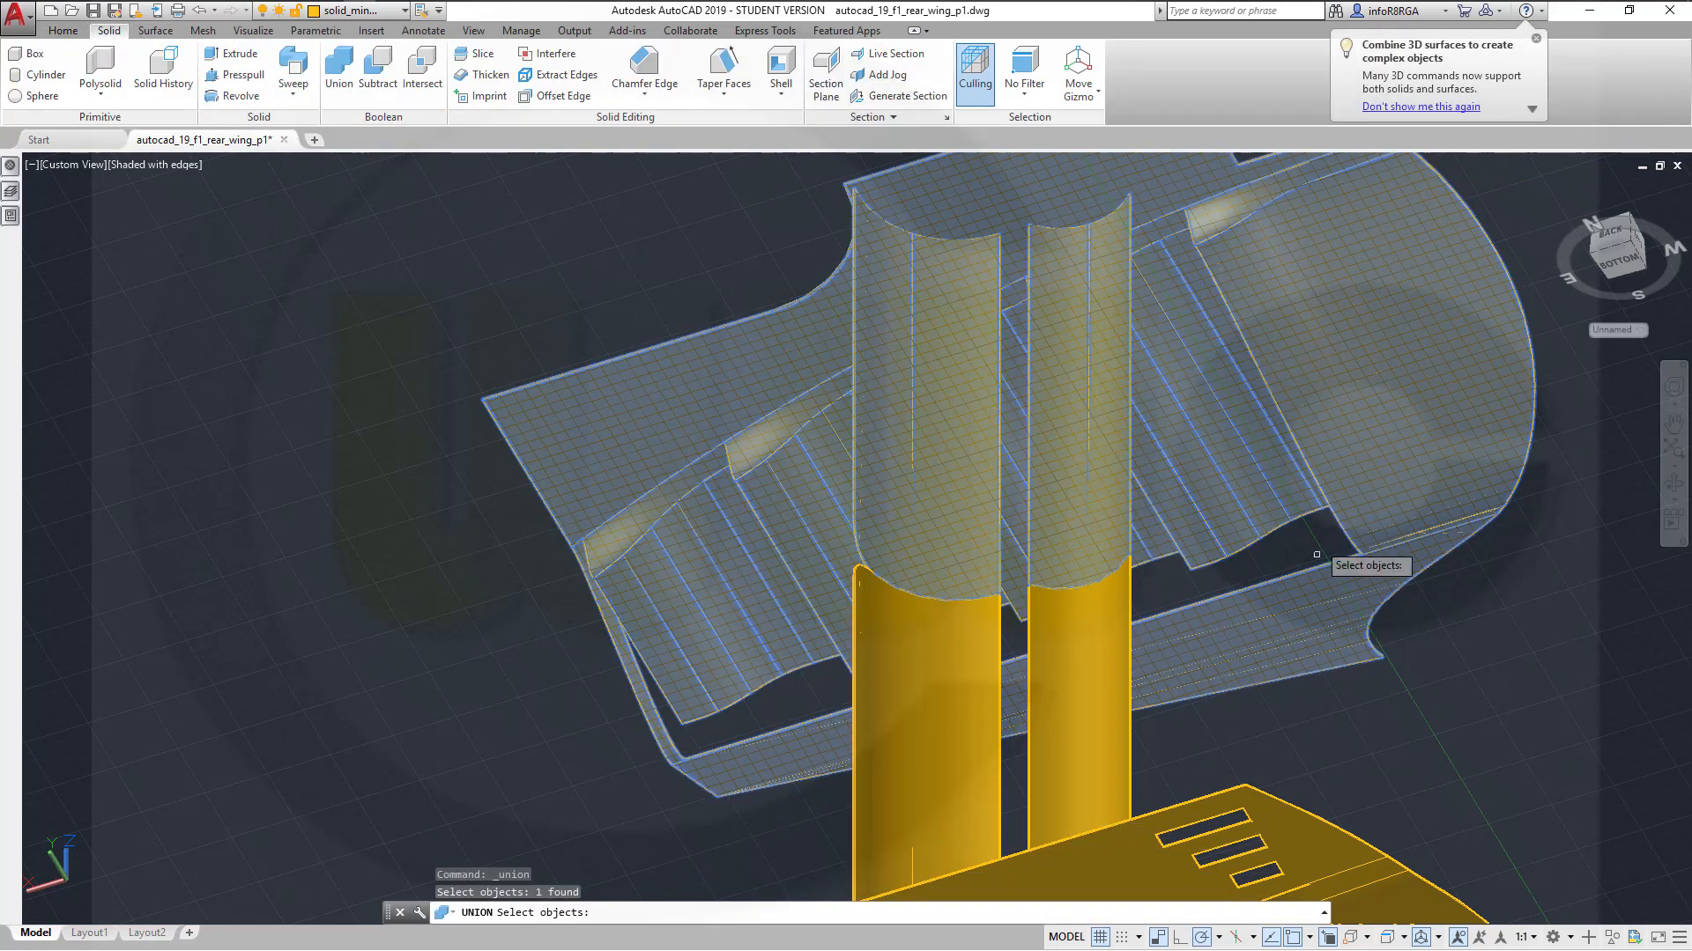
left_click(1302, 825)
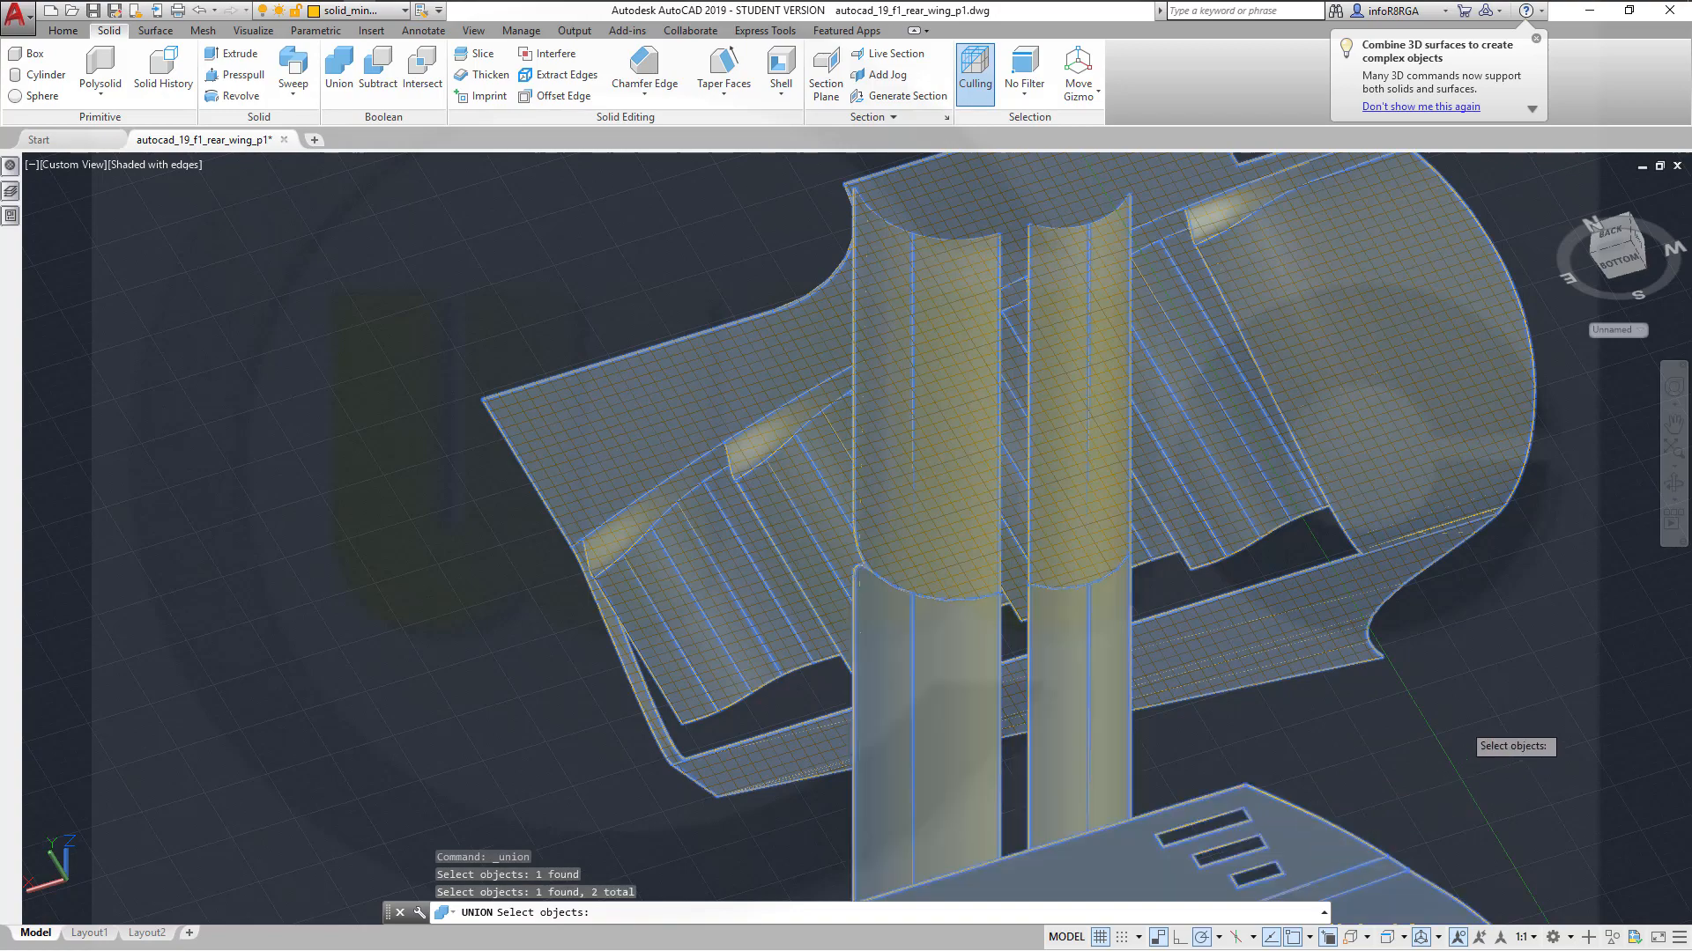
key("Return")
scroll(806, 574, "up", 6)
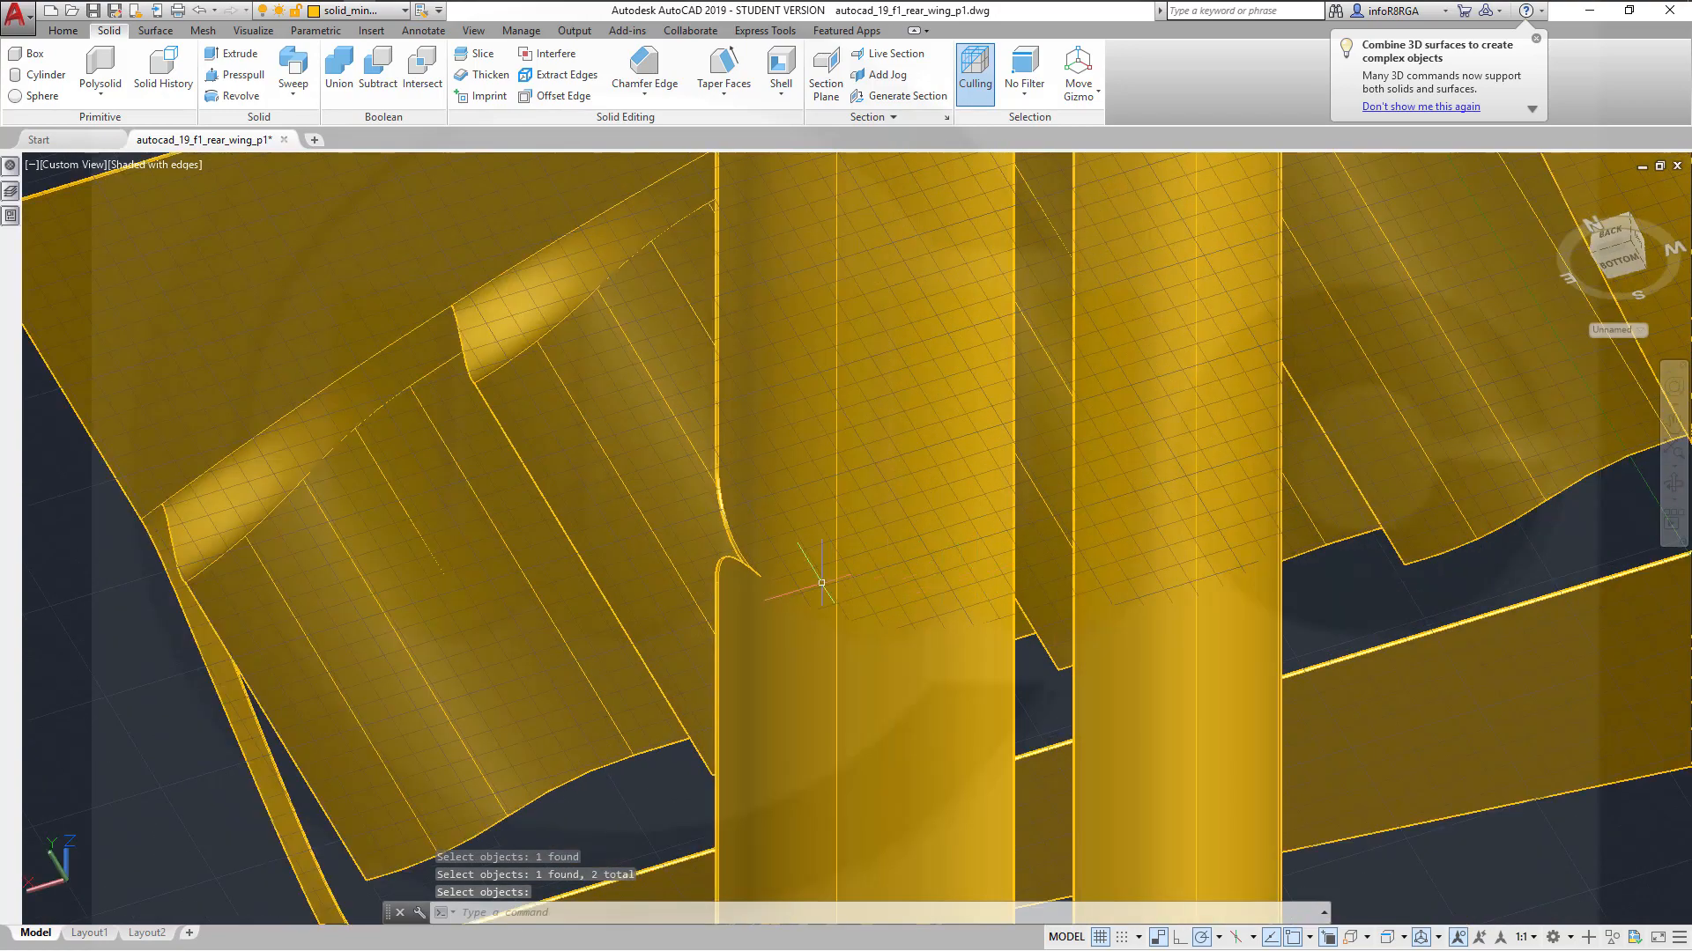
scroll(708, 611, "down", 3)
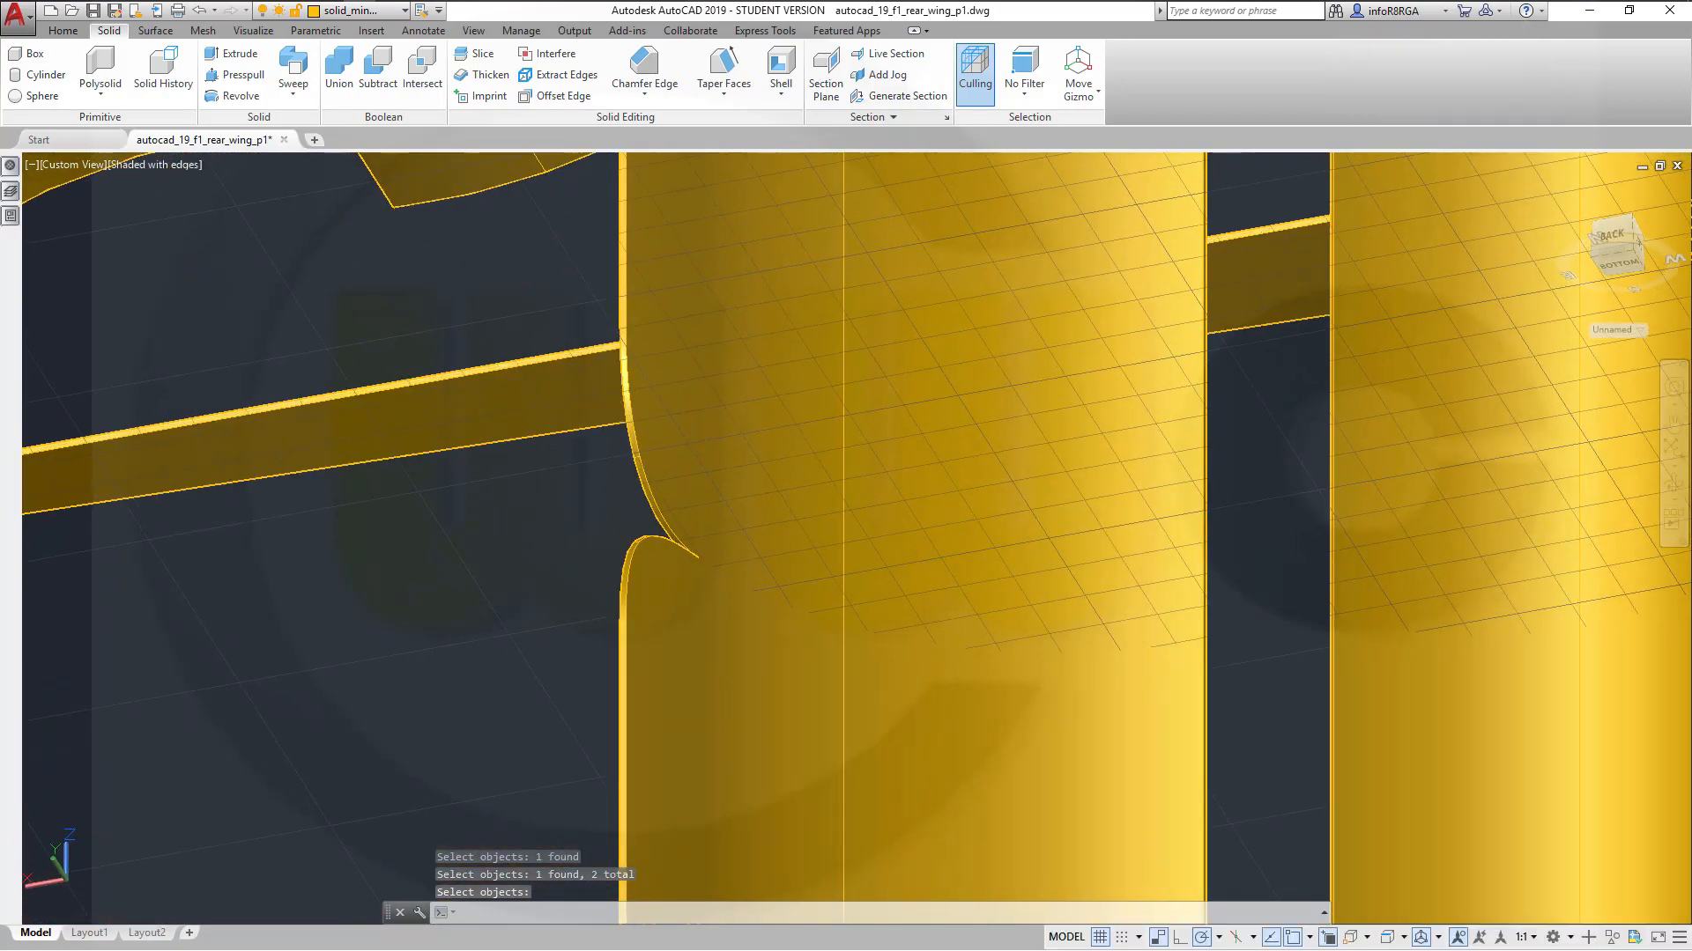
left_click(644, 95)
left_click(652, 128)
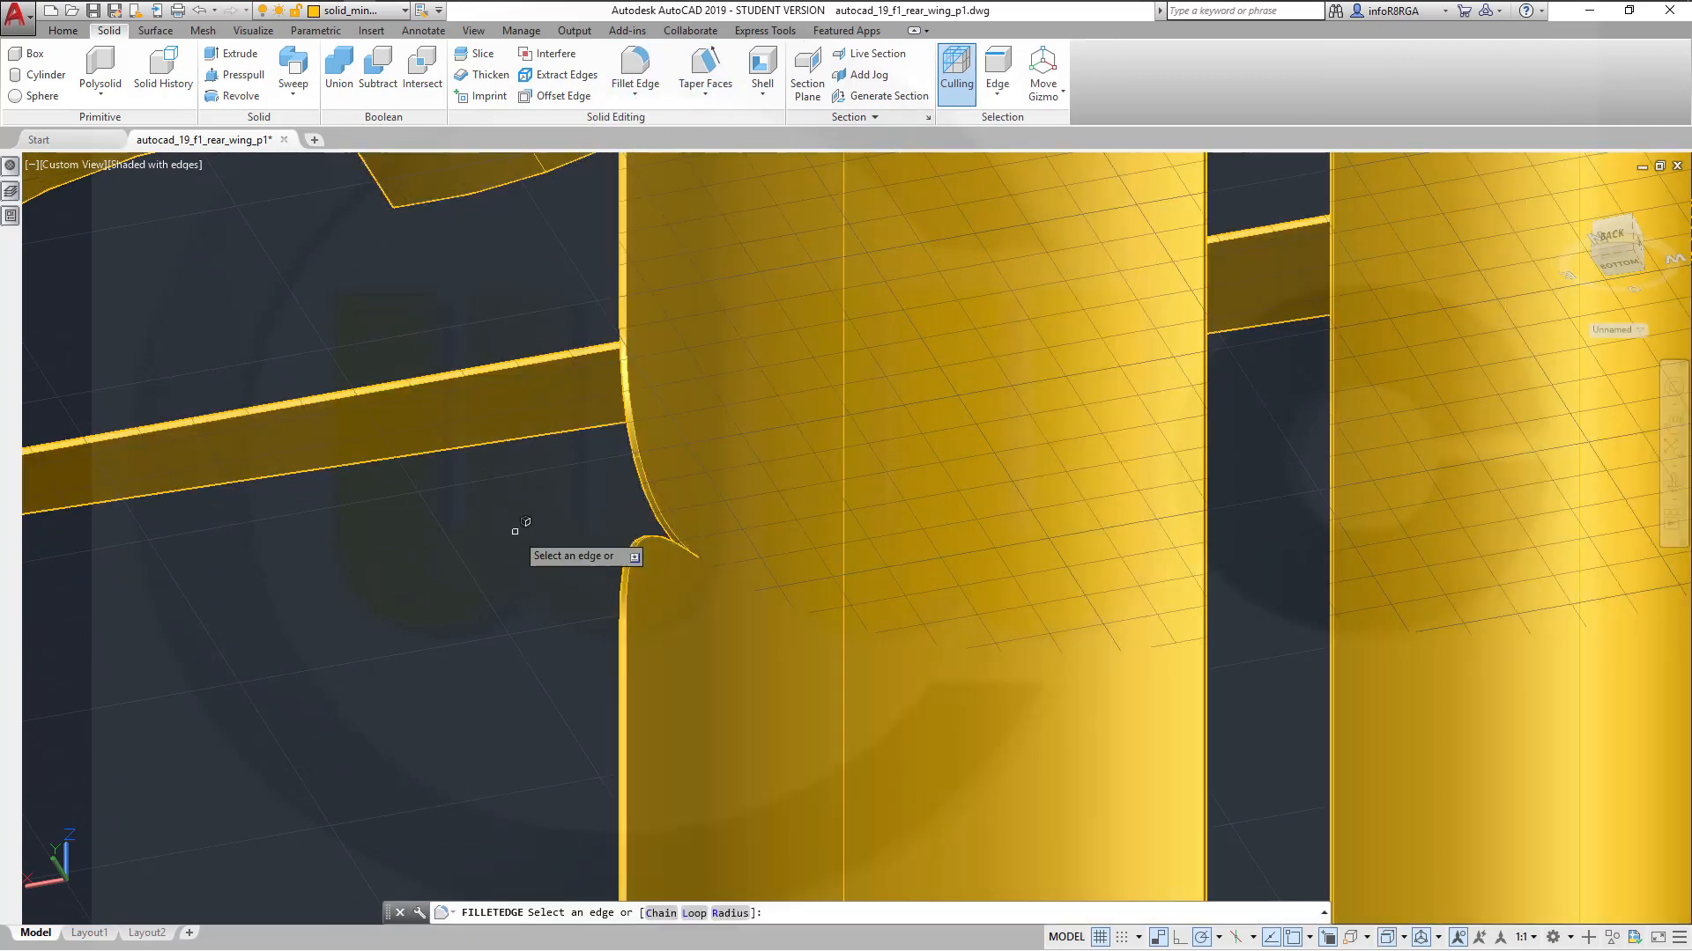
right_click(518, 535)
left_click(568, 650)
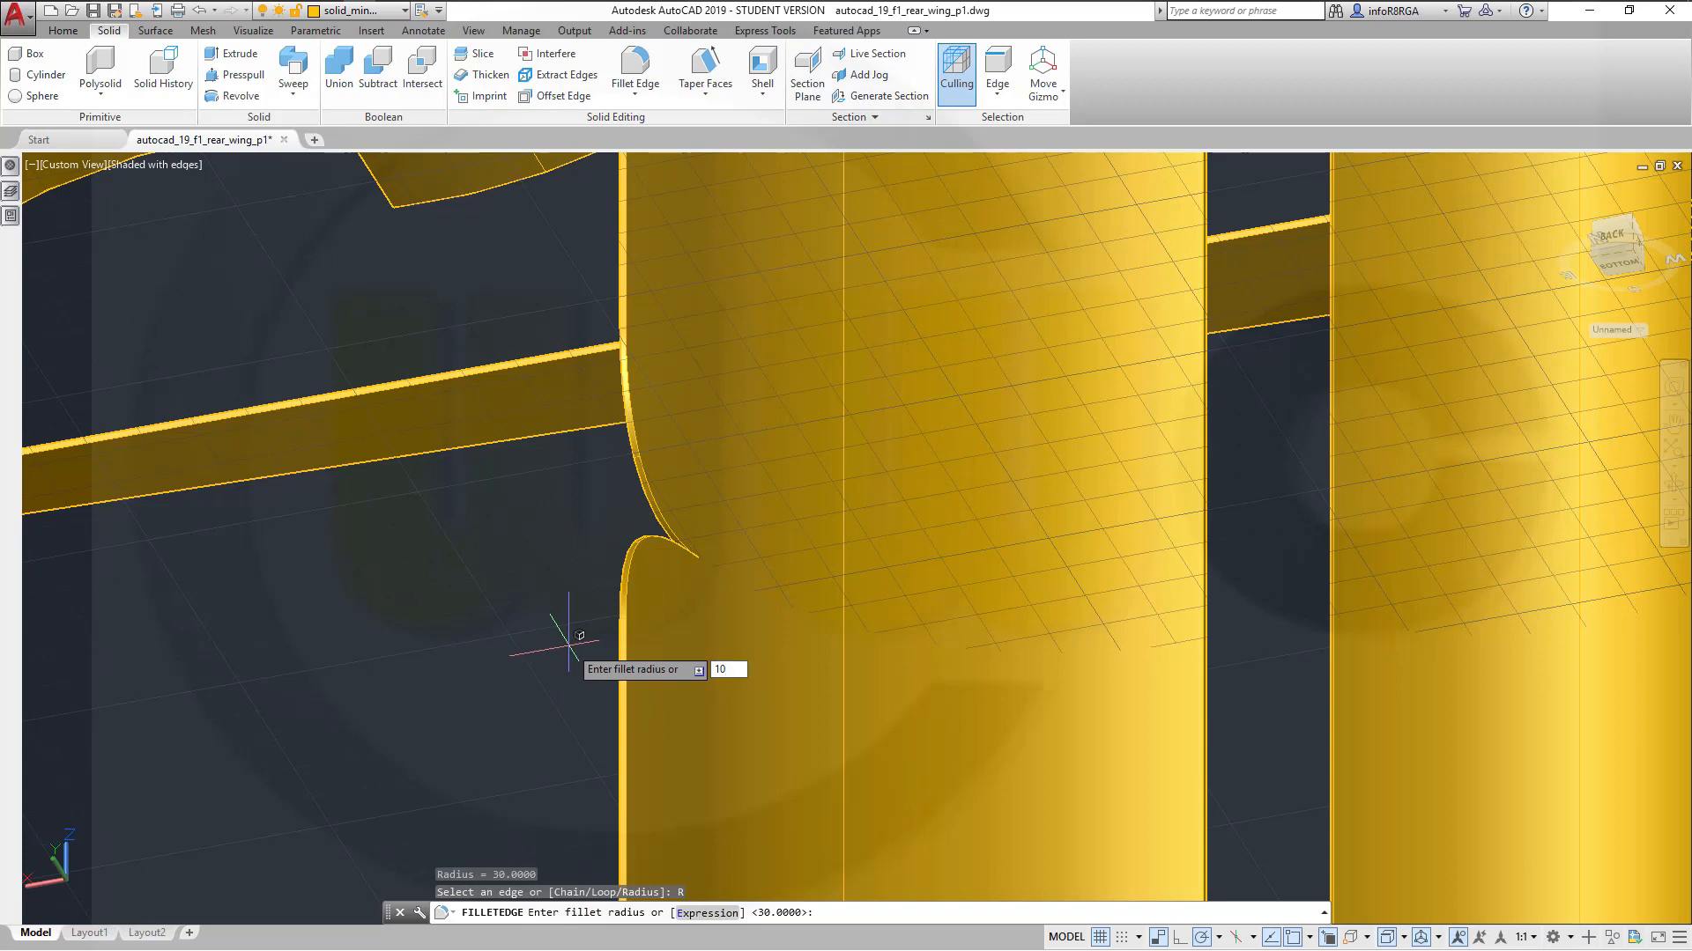
type("10")
key("Return")
scroll(692, 553, "up", 3)
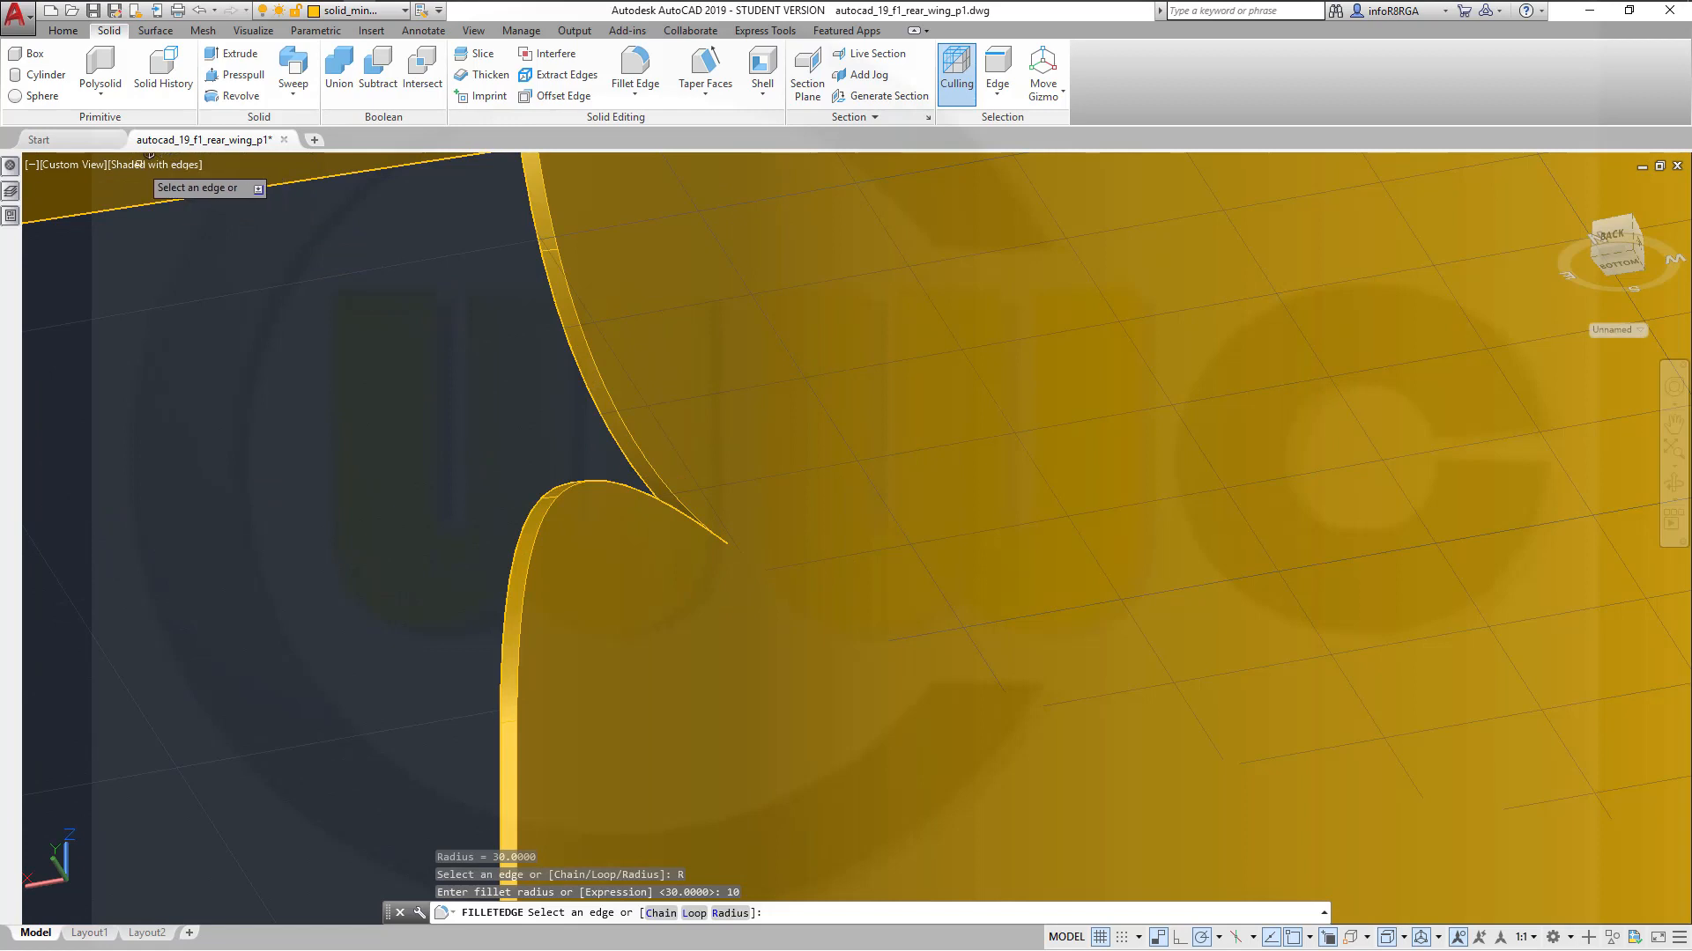
scroll(710, 531, "up", 2)
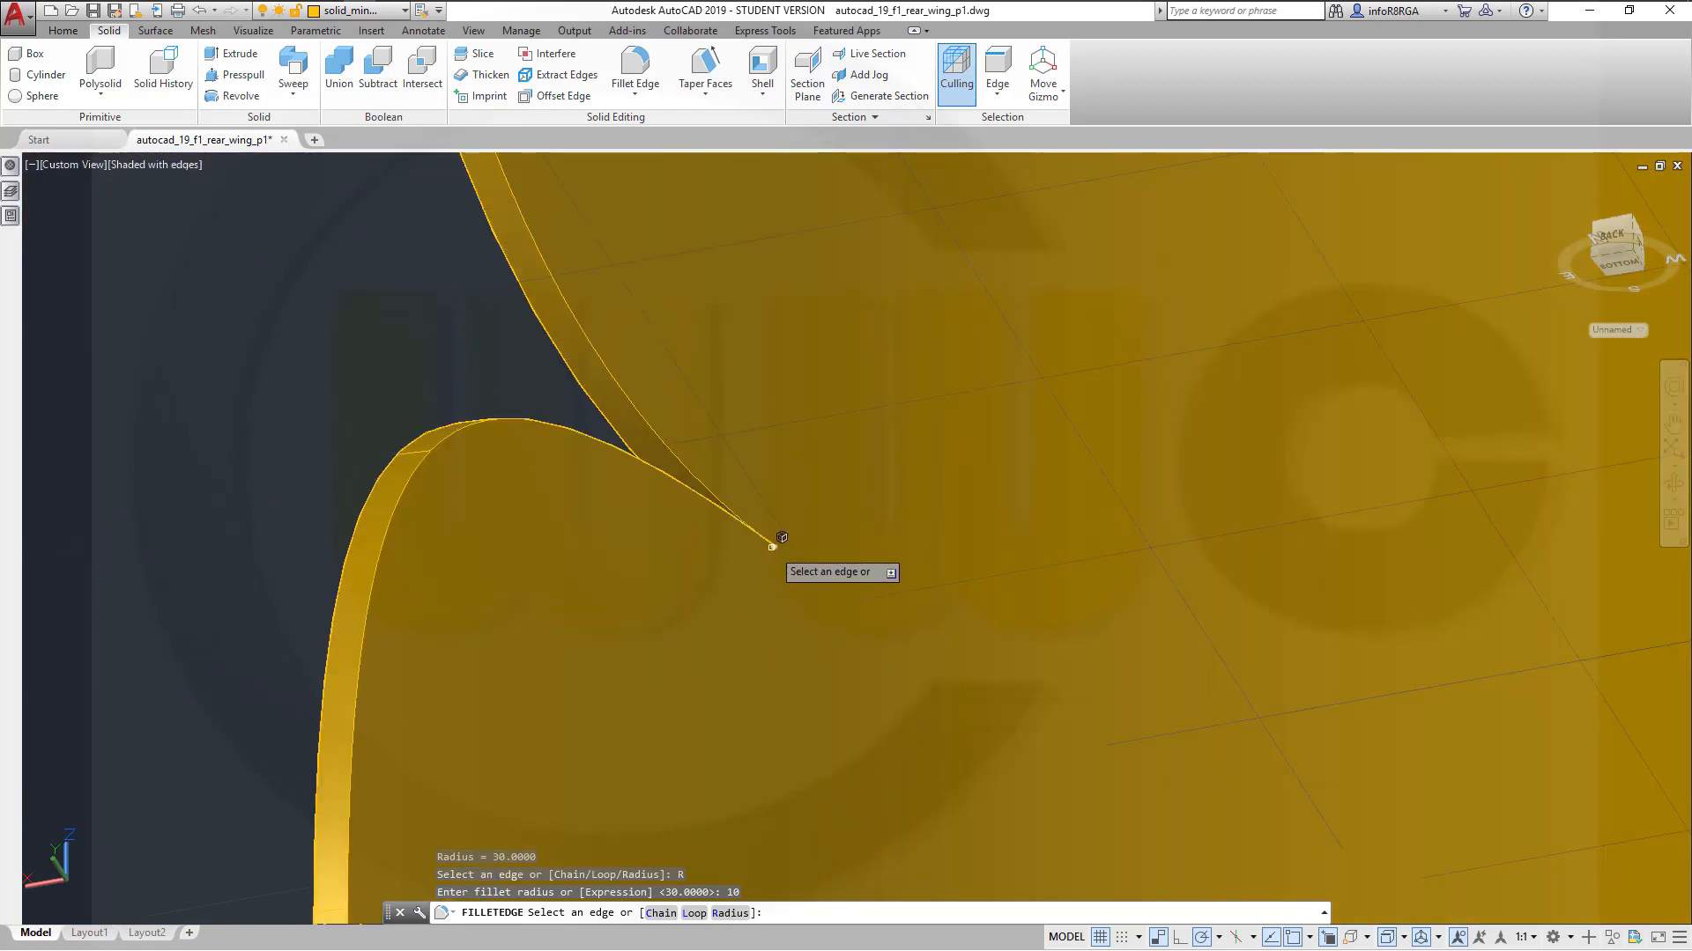
scroll(771, 544, "up", 2)
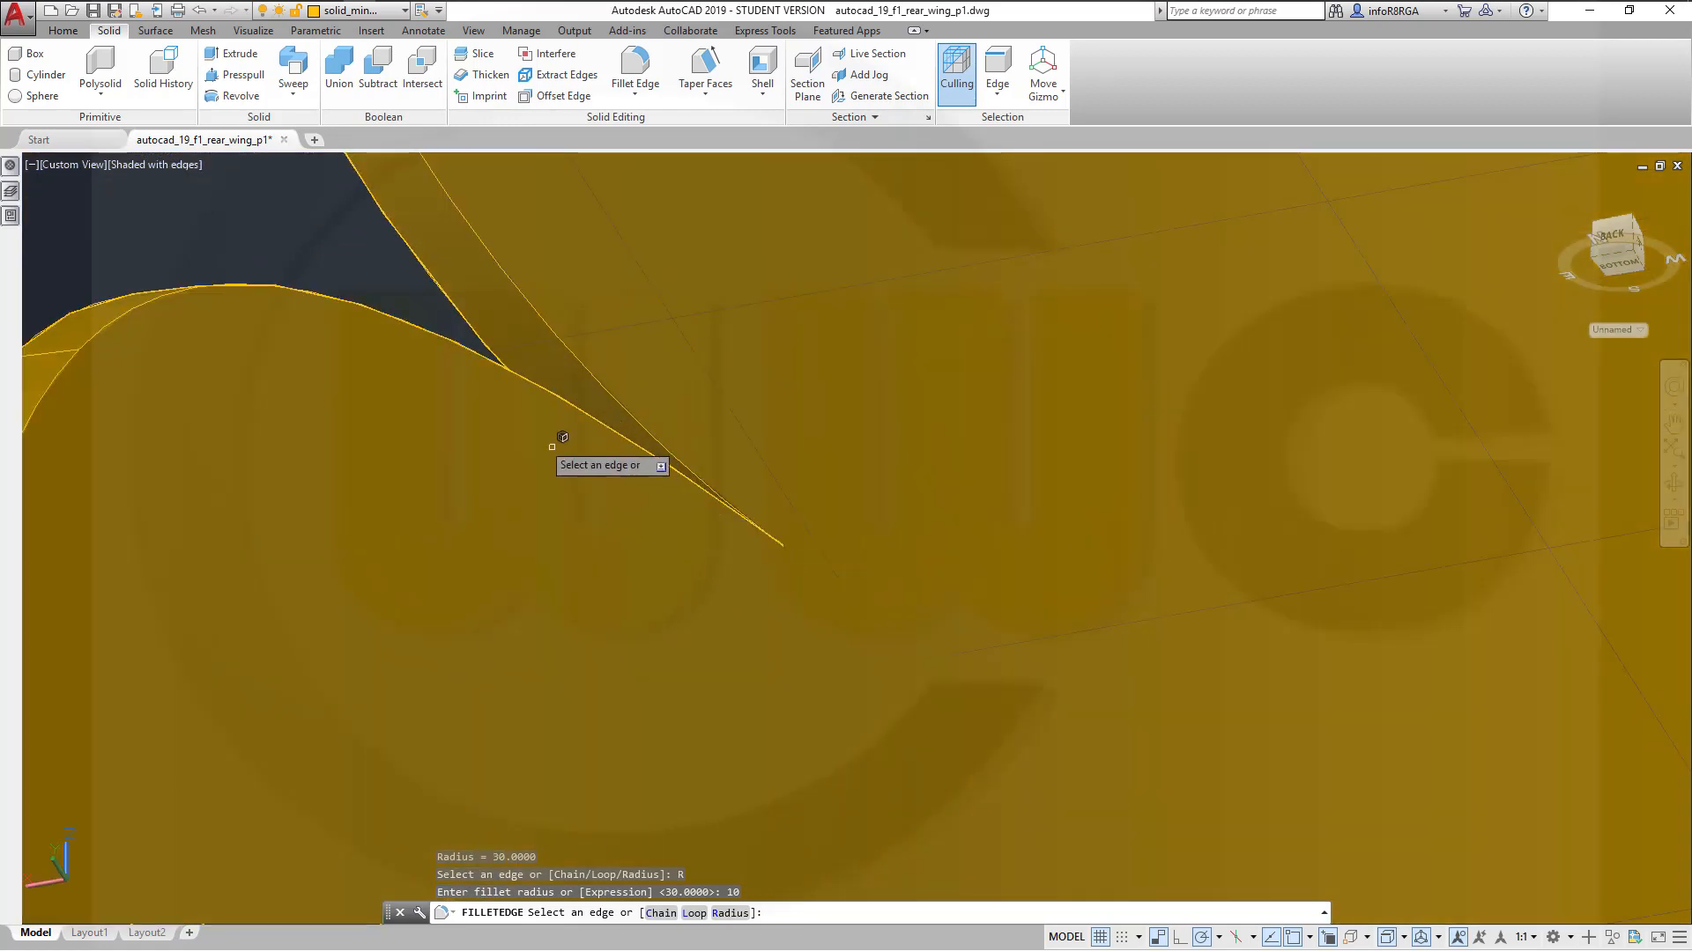
scroll(529, 427, "down", 2)
key("Escape")
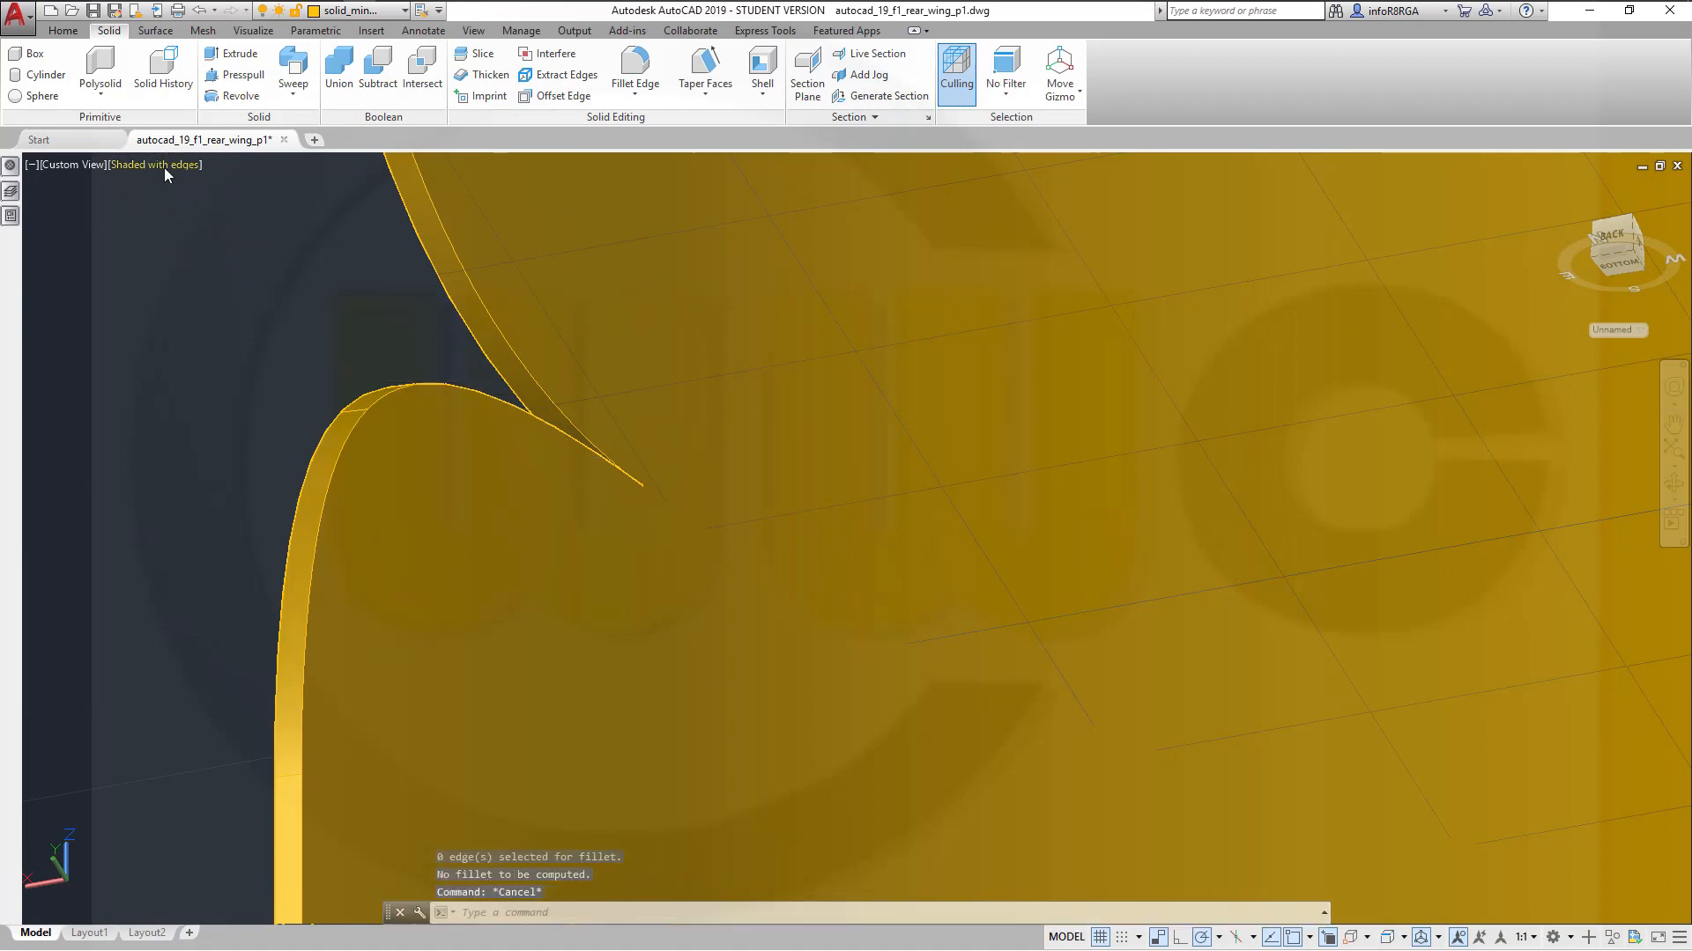
Switch to the Wireframe visual style and fillet the short notch edge where the larger blade's two halves meet with a radius of 10
left_click(165, 165)
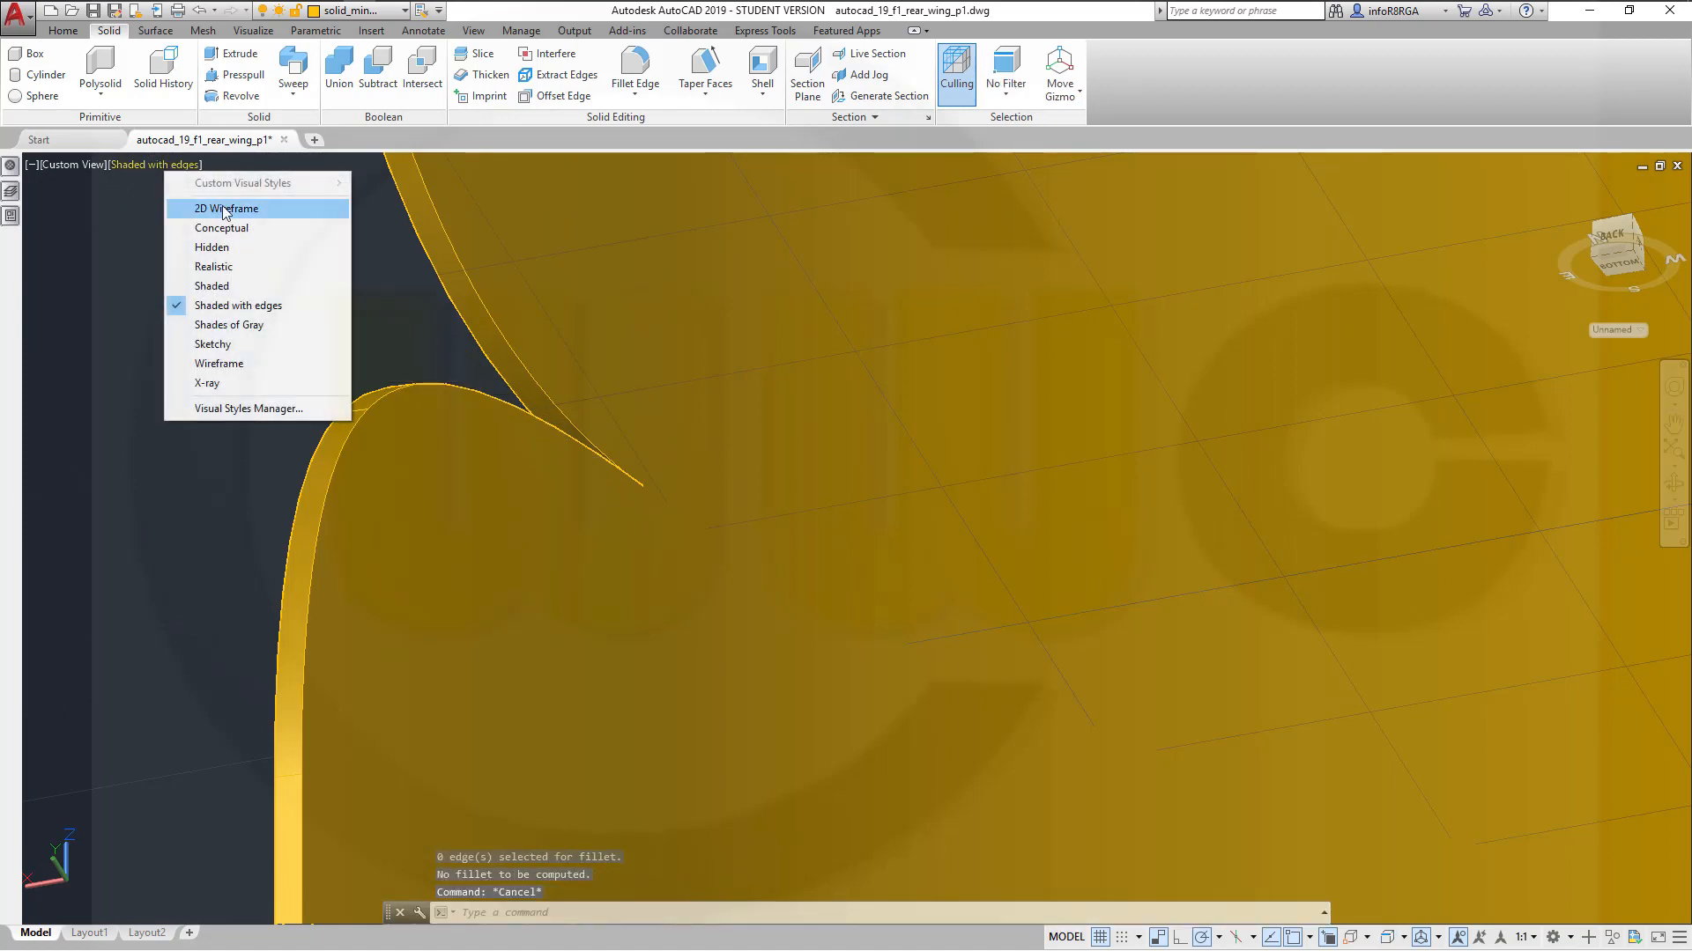
left_click(220, 364)
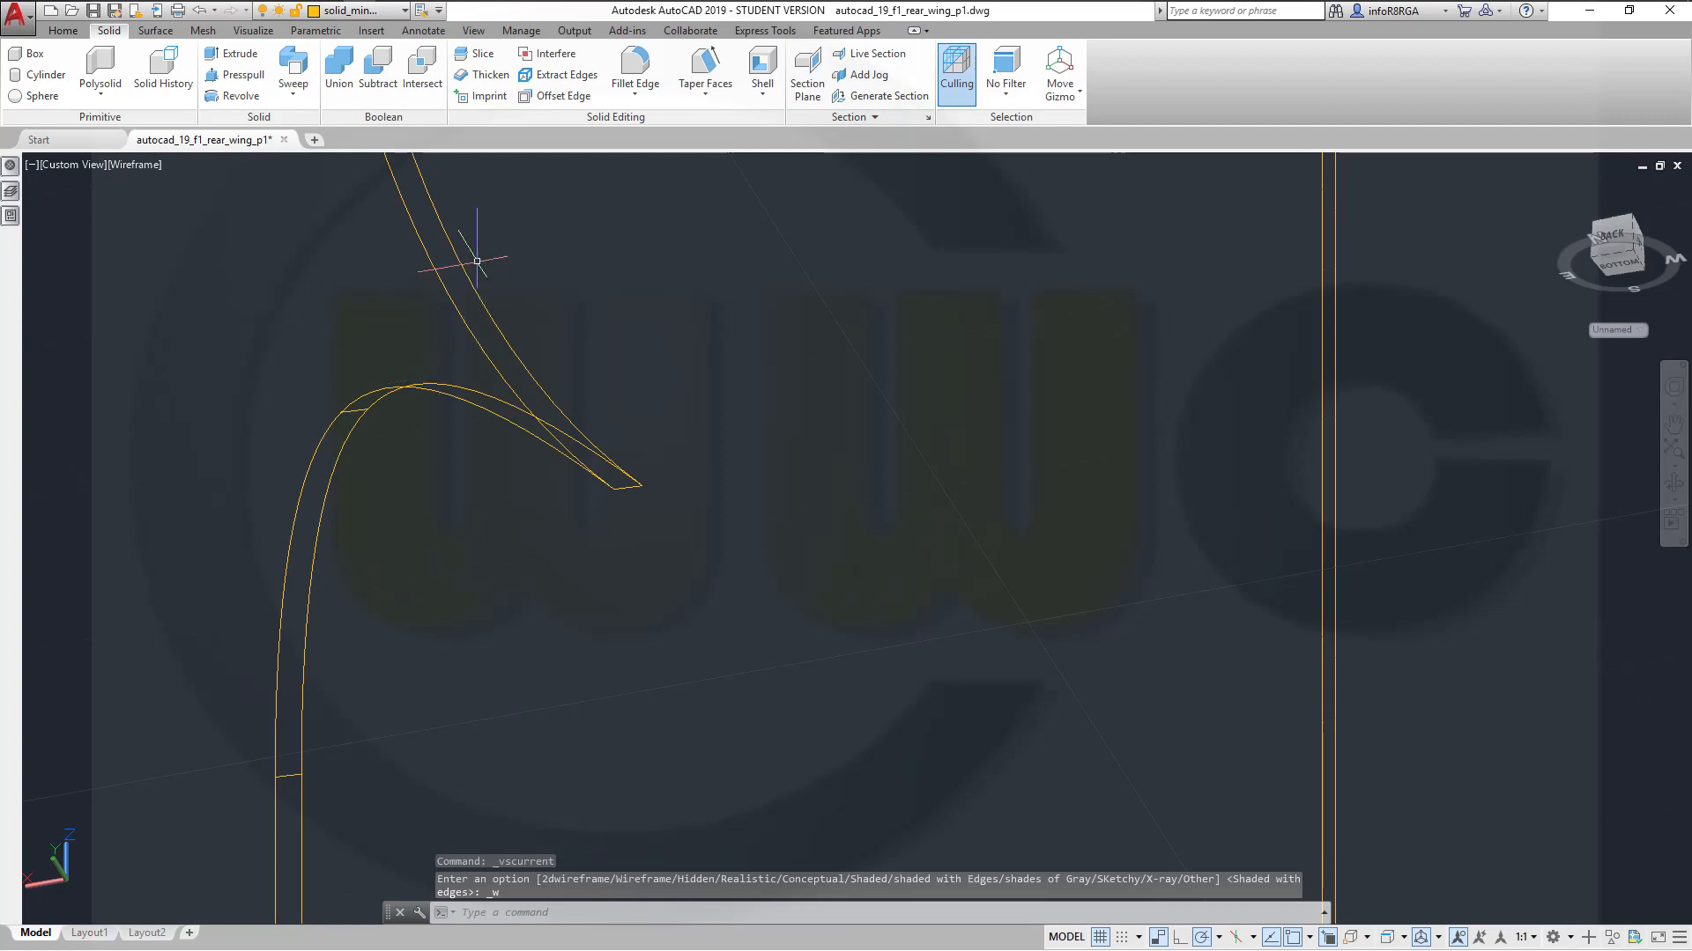
left_click(636, 66)
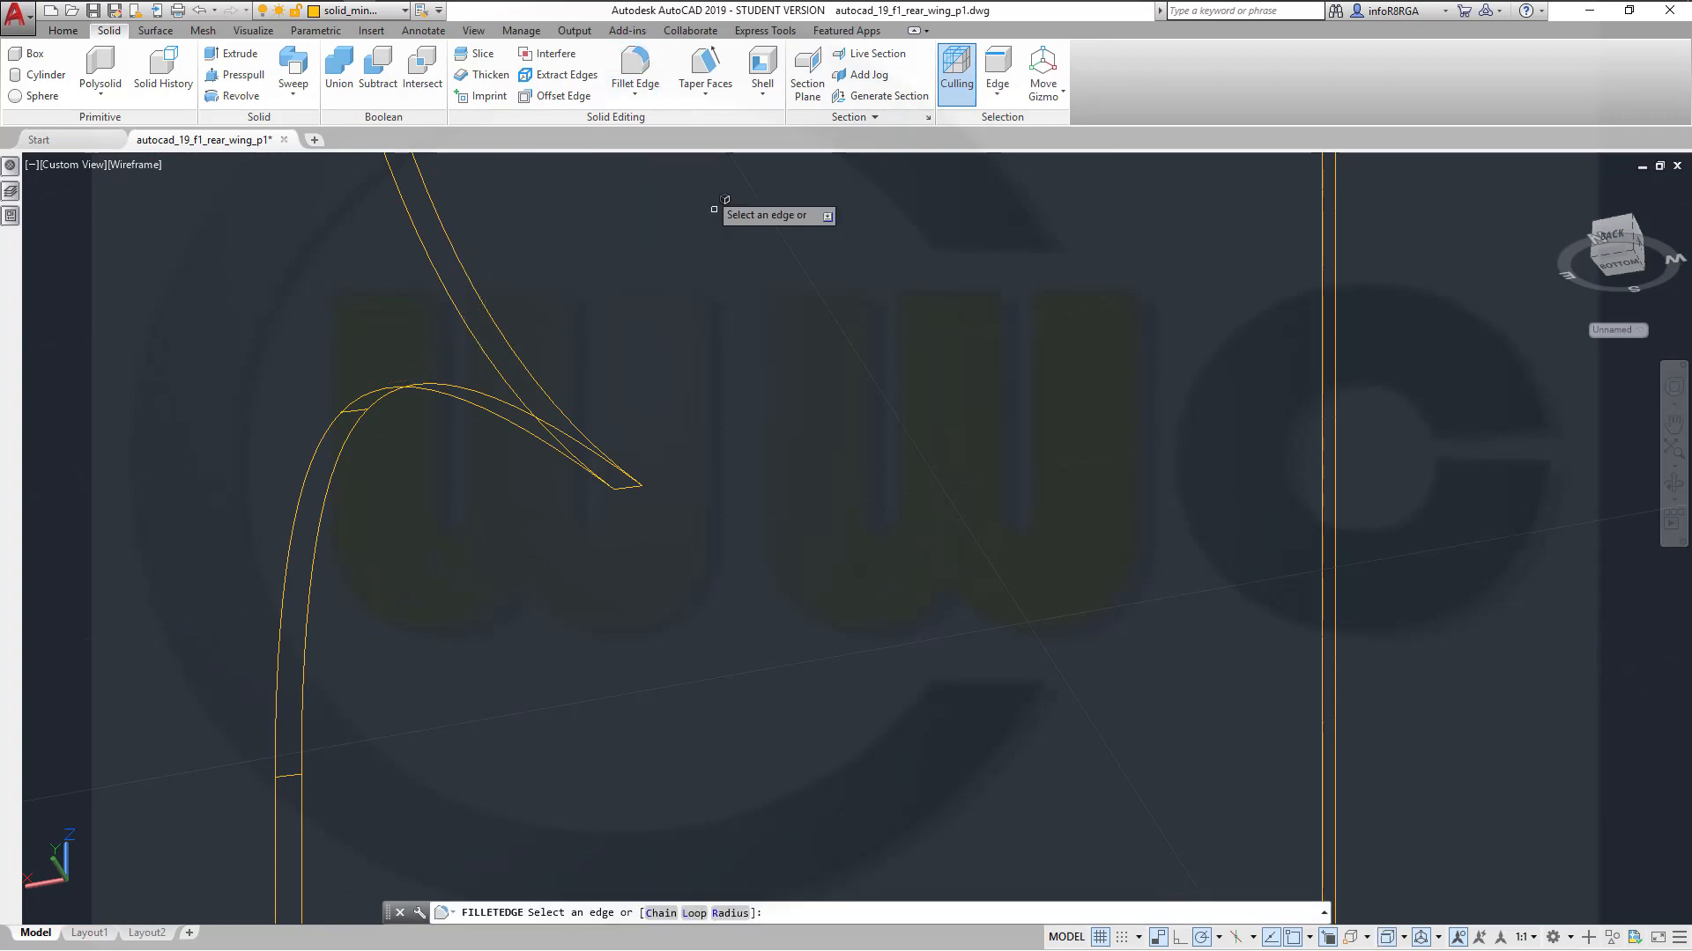
right_click(733, 286)
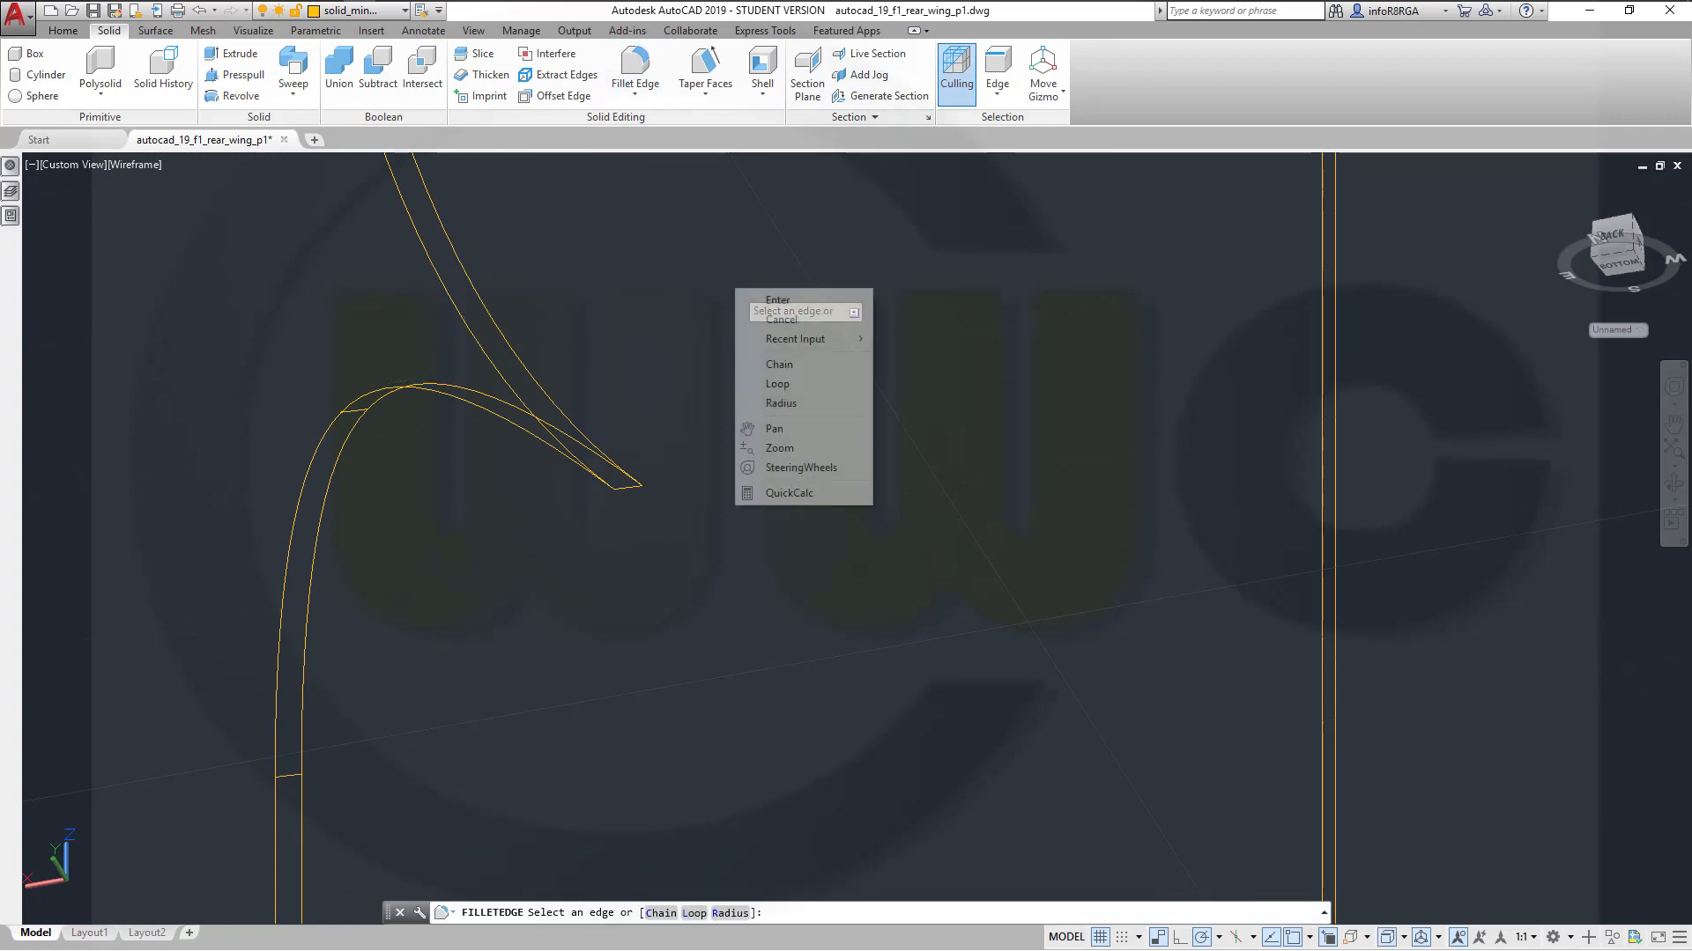
left_click(792, 403)
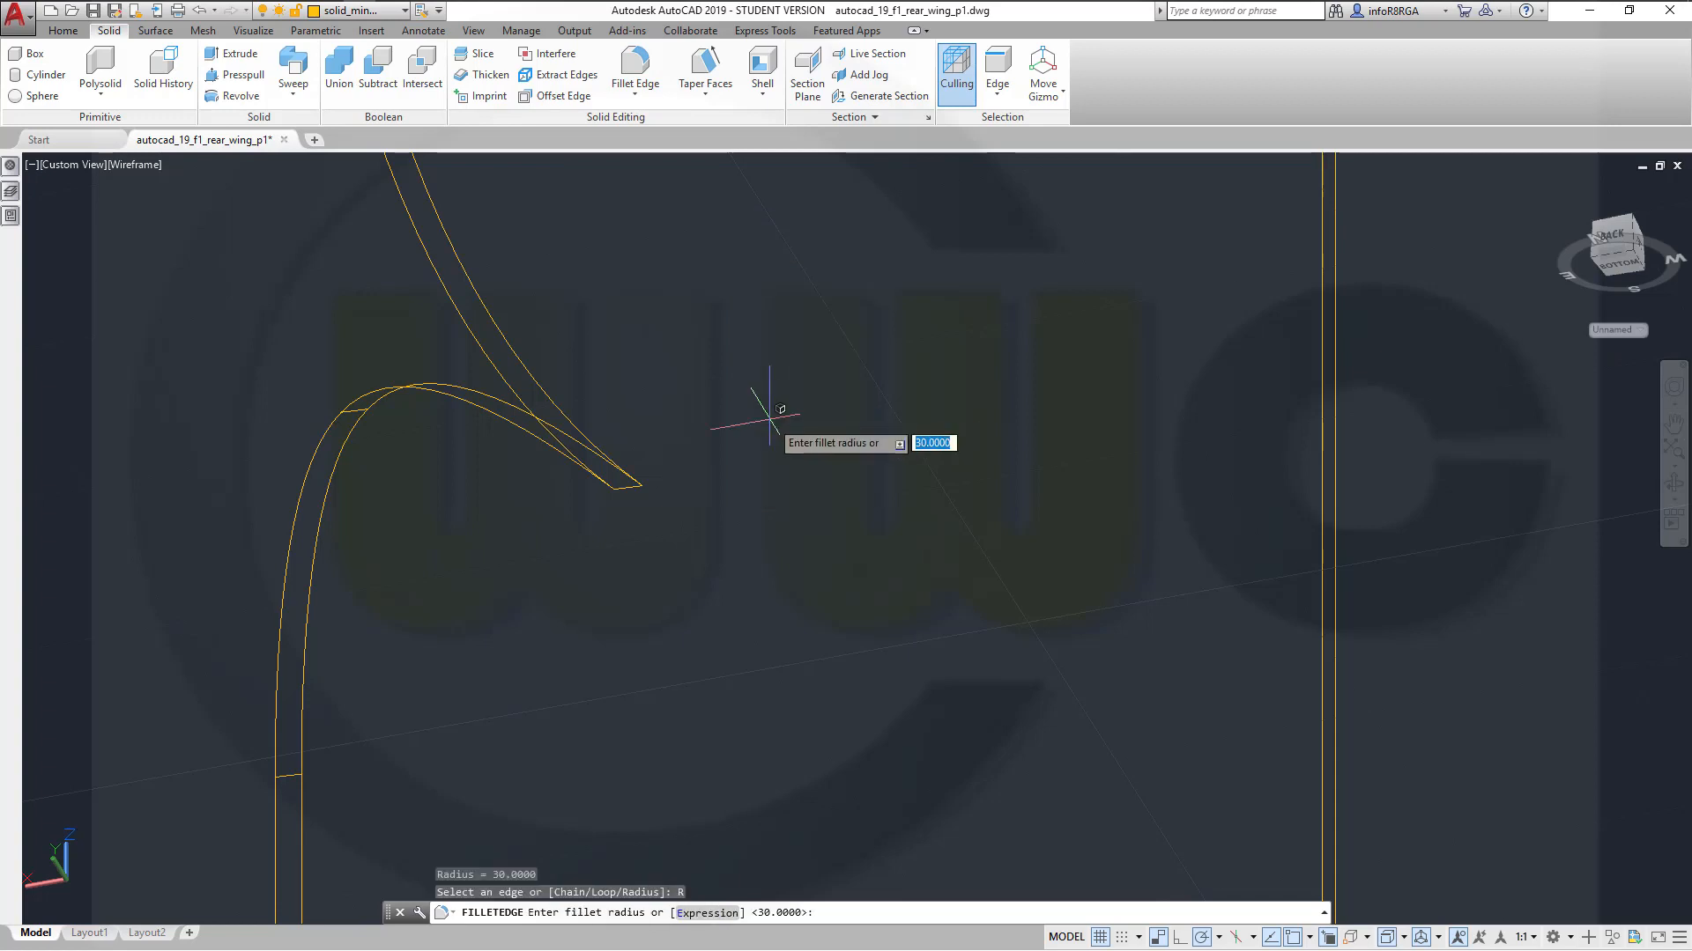
type("10")
key("Return")
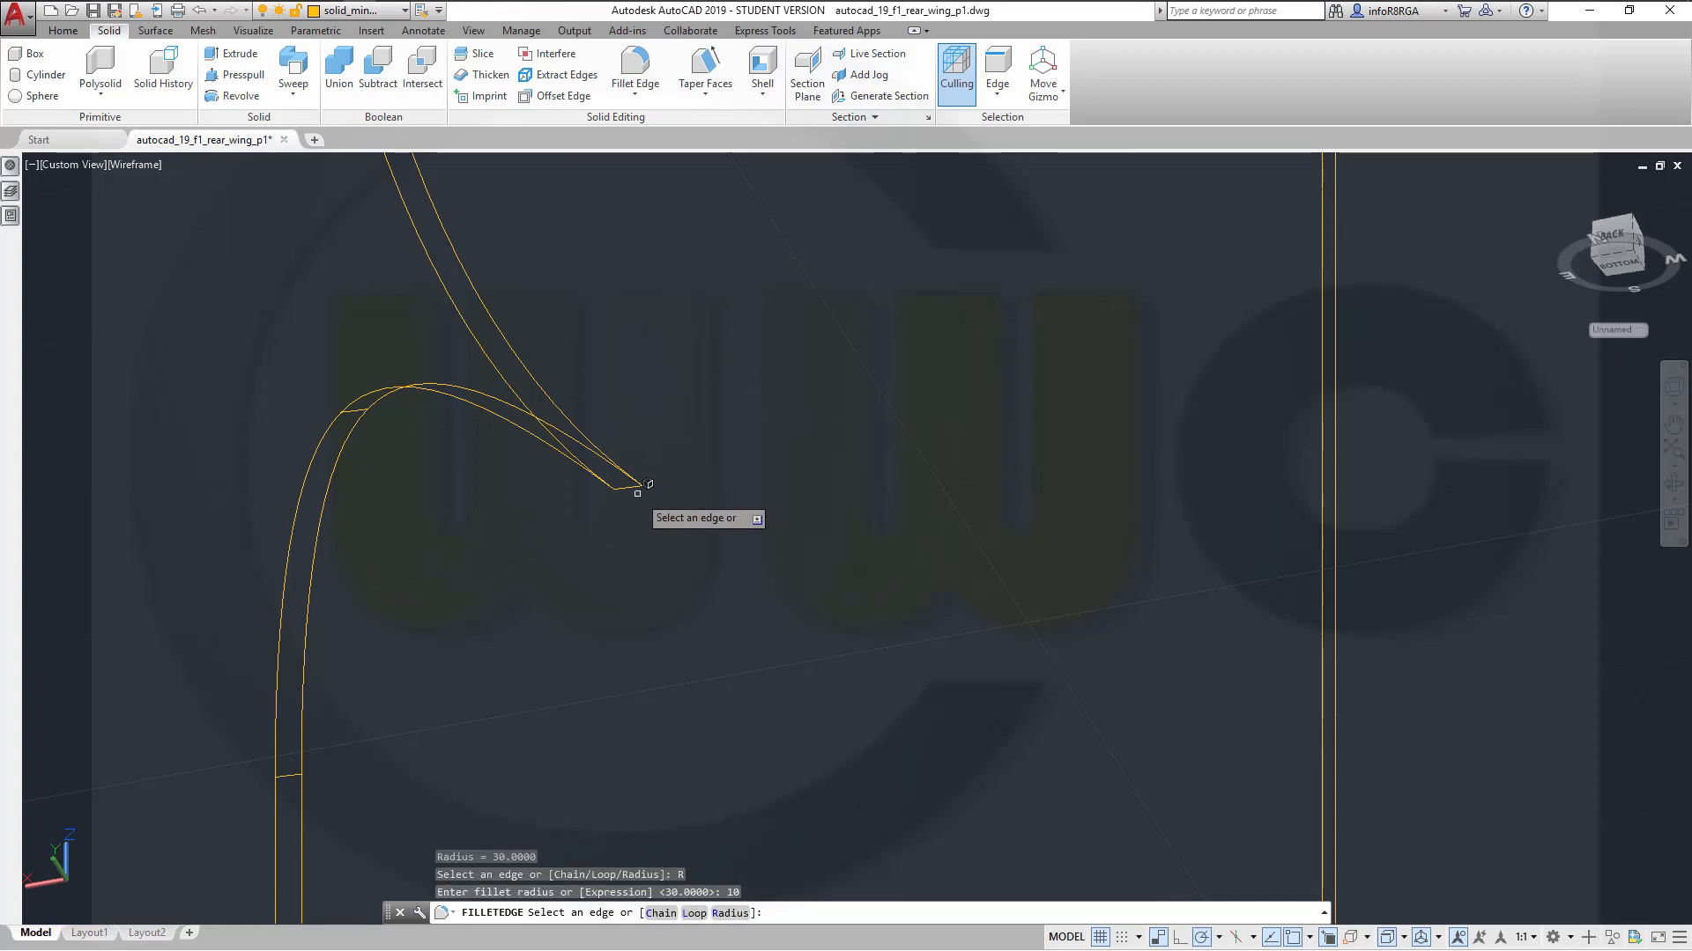
left_click(629, 485)
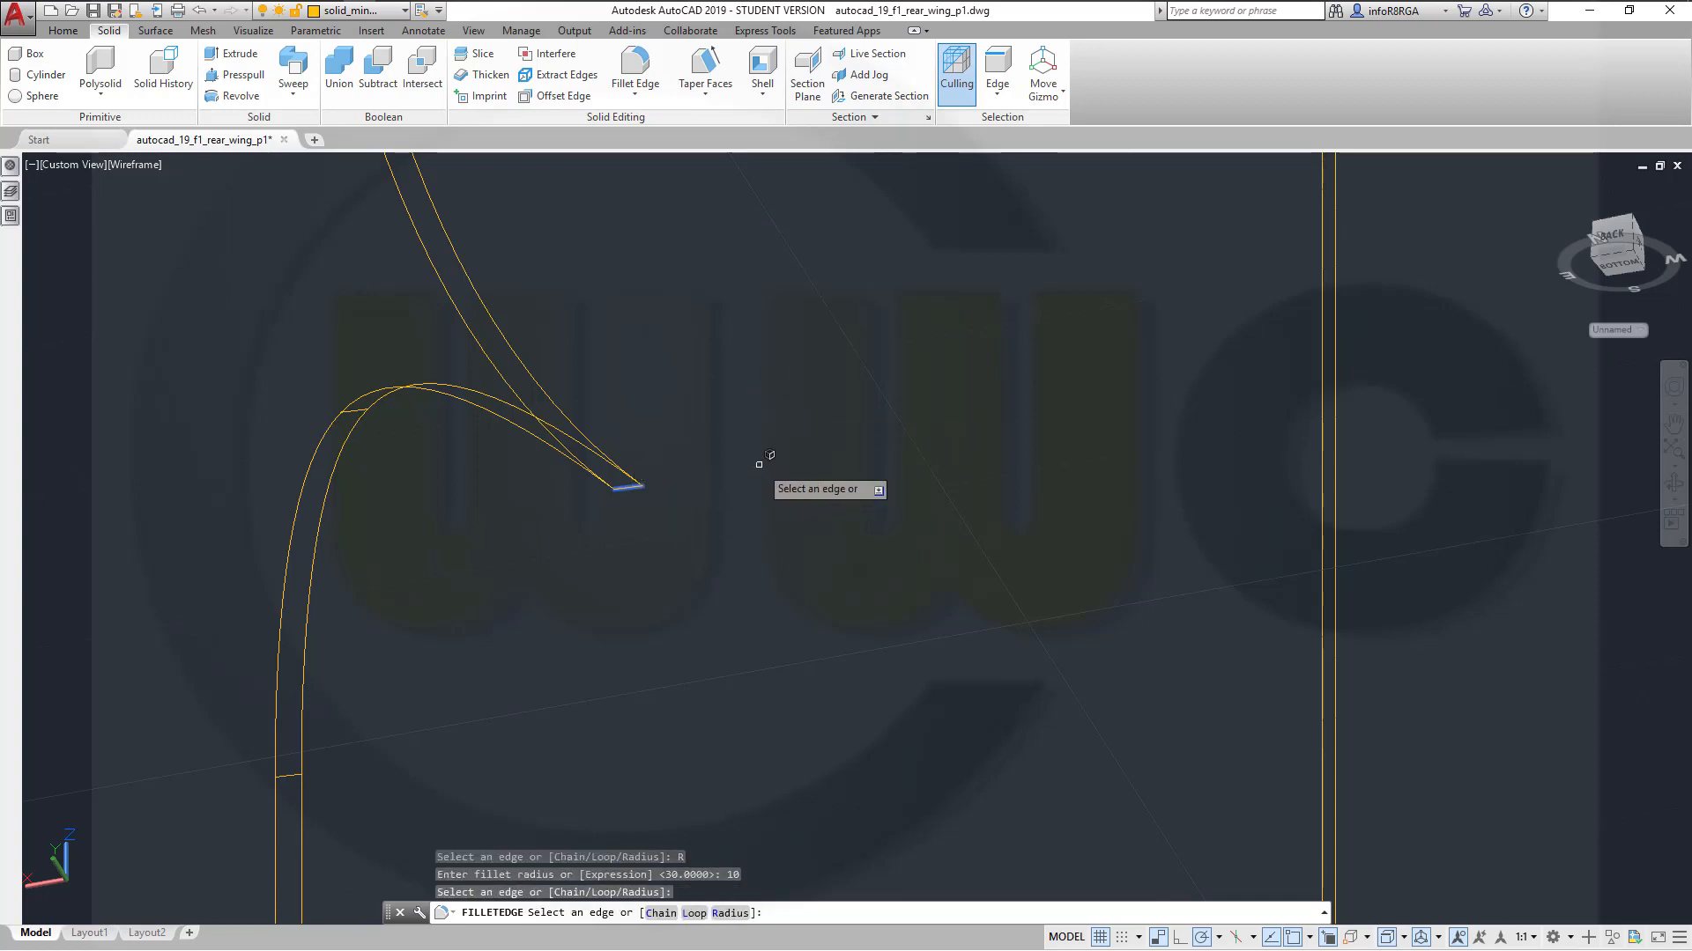
key("Return")
key("Return")
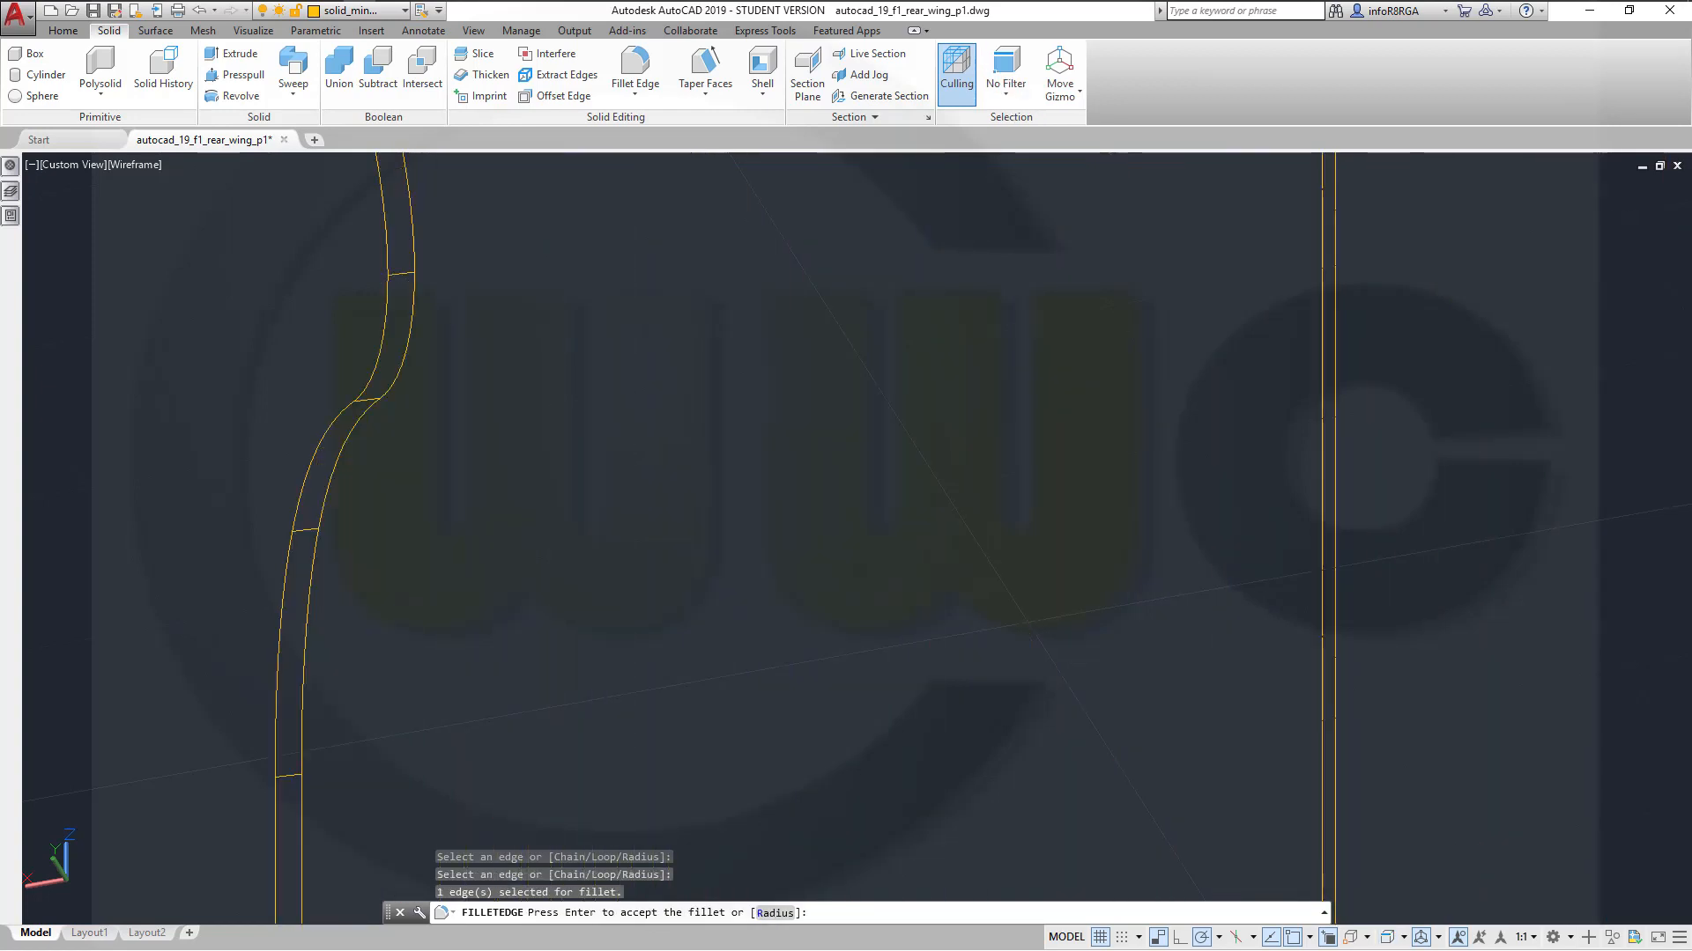
Display the complete rear wing in the Realistic visual style with the grid turned off and inspect it from below
scroll(787, 420, "down", 3)
scroll(767, 311, "down", 3)
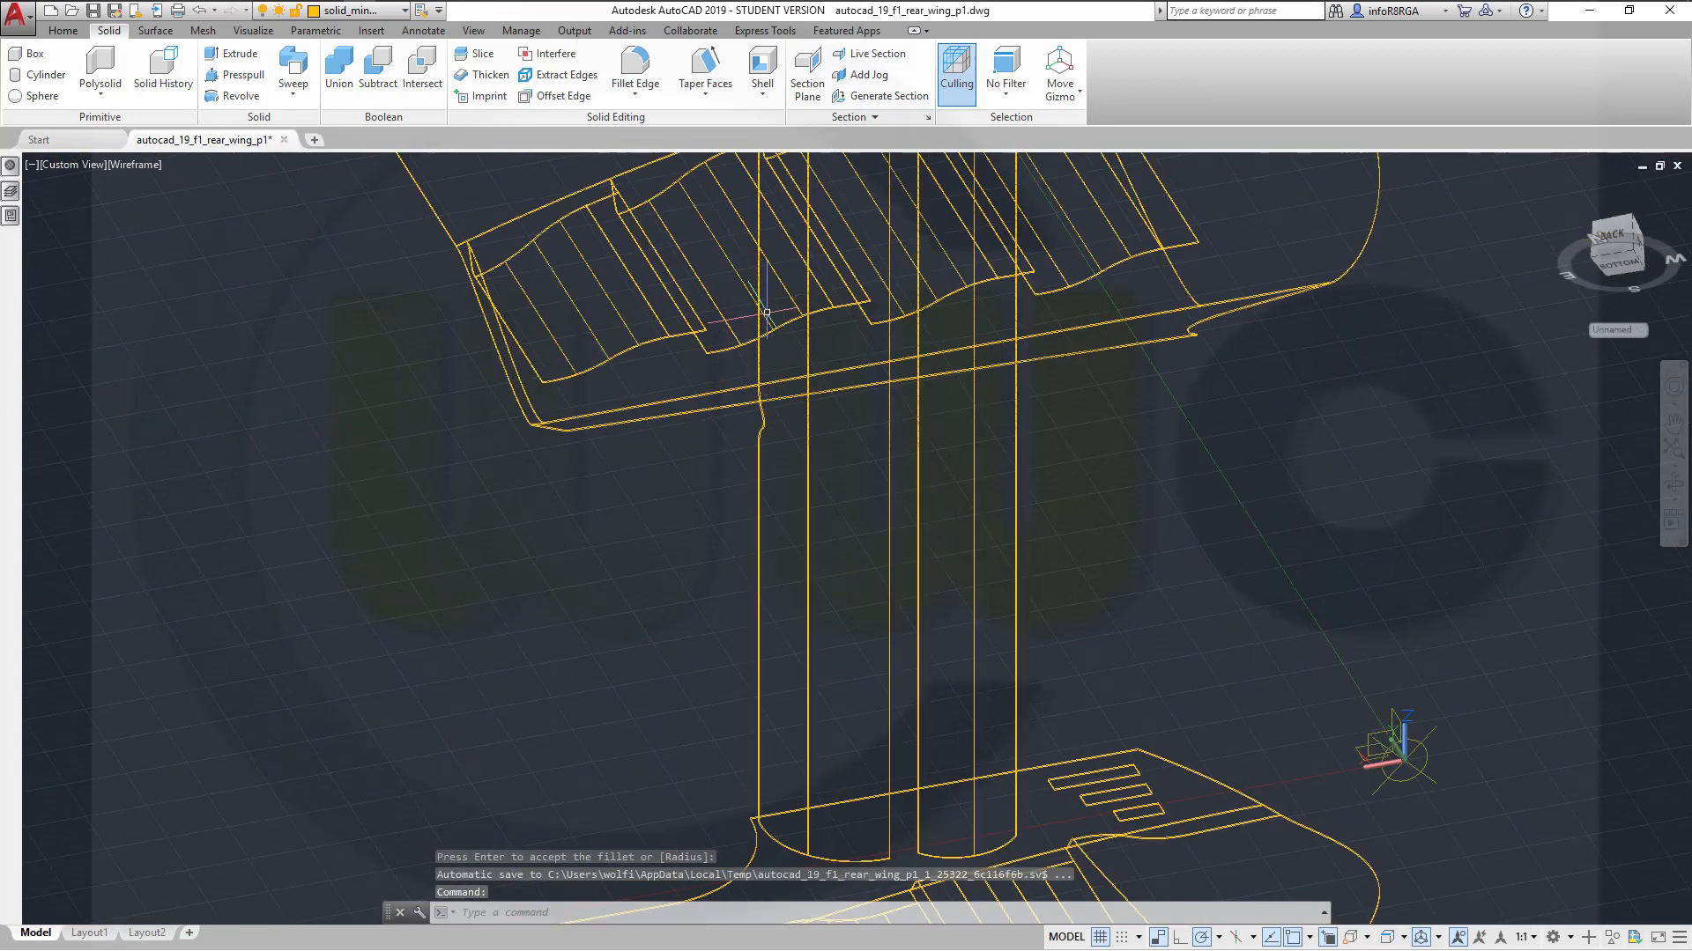
left_click(136, 164)
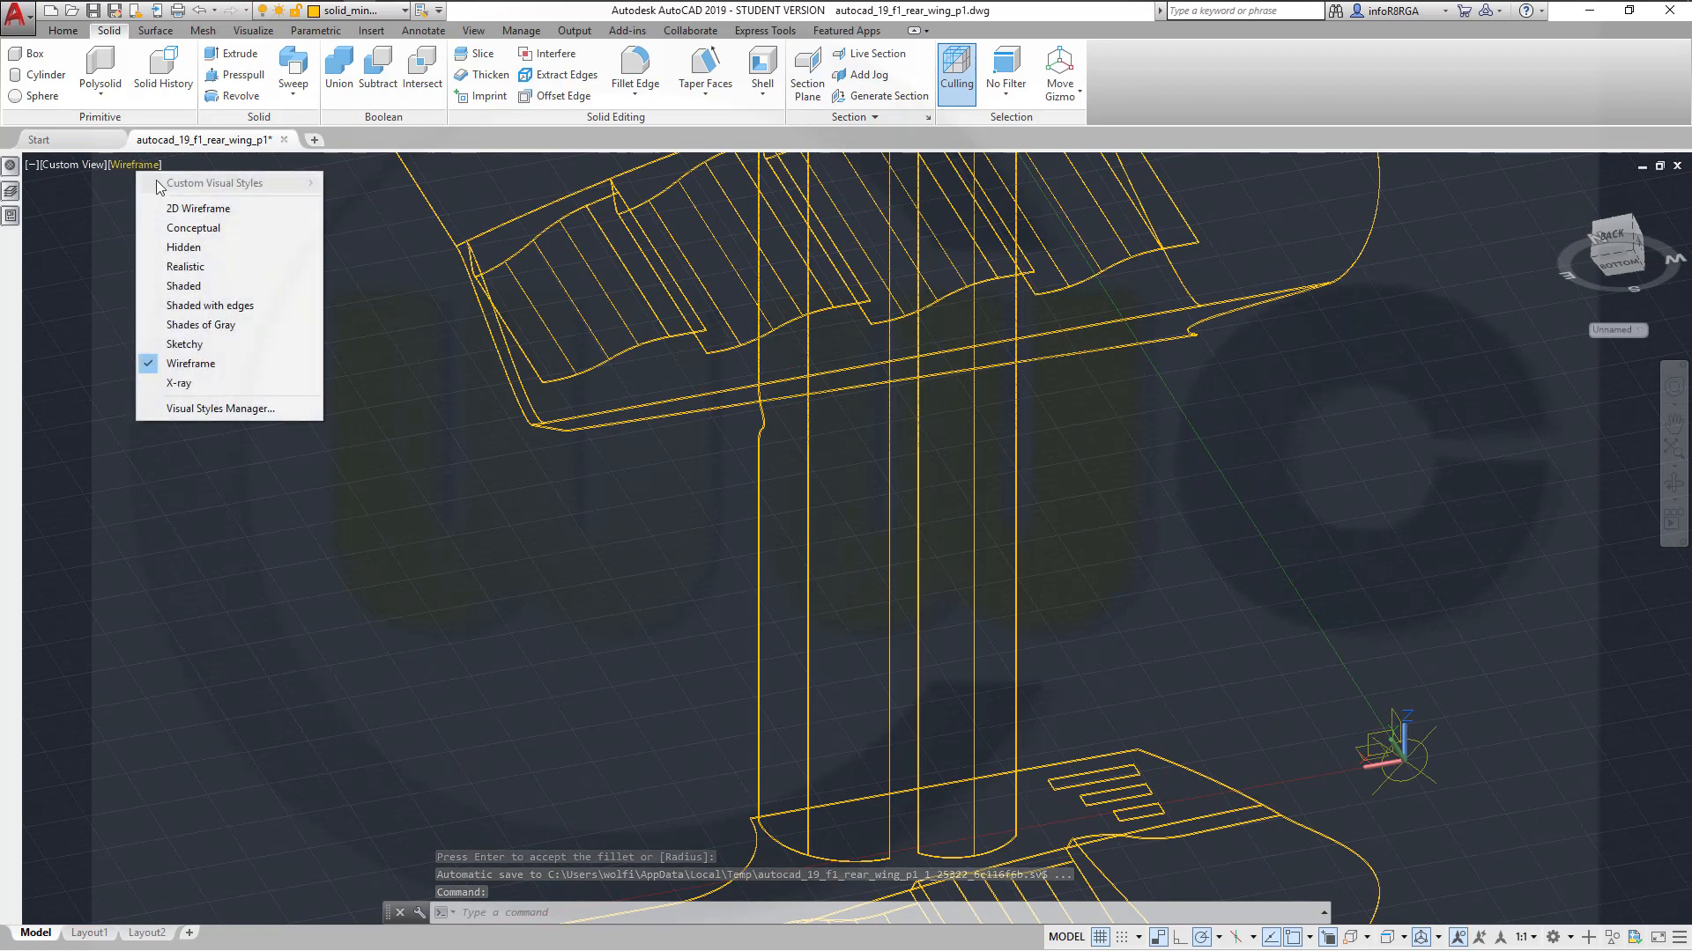
left_click(187, 267)
middle_click_drag(283, 294, 746, 577, "shift")
left_click(1099, 937)
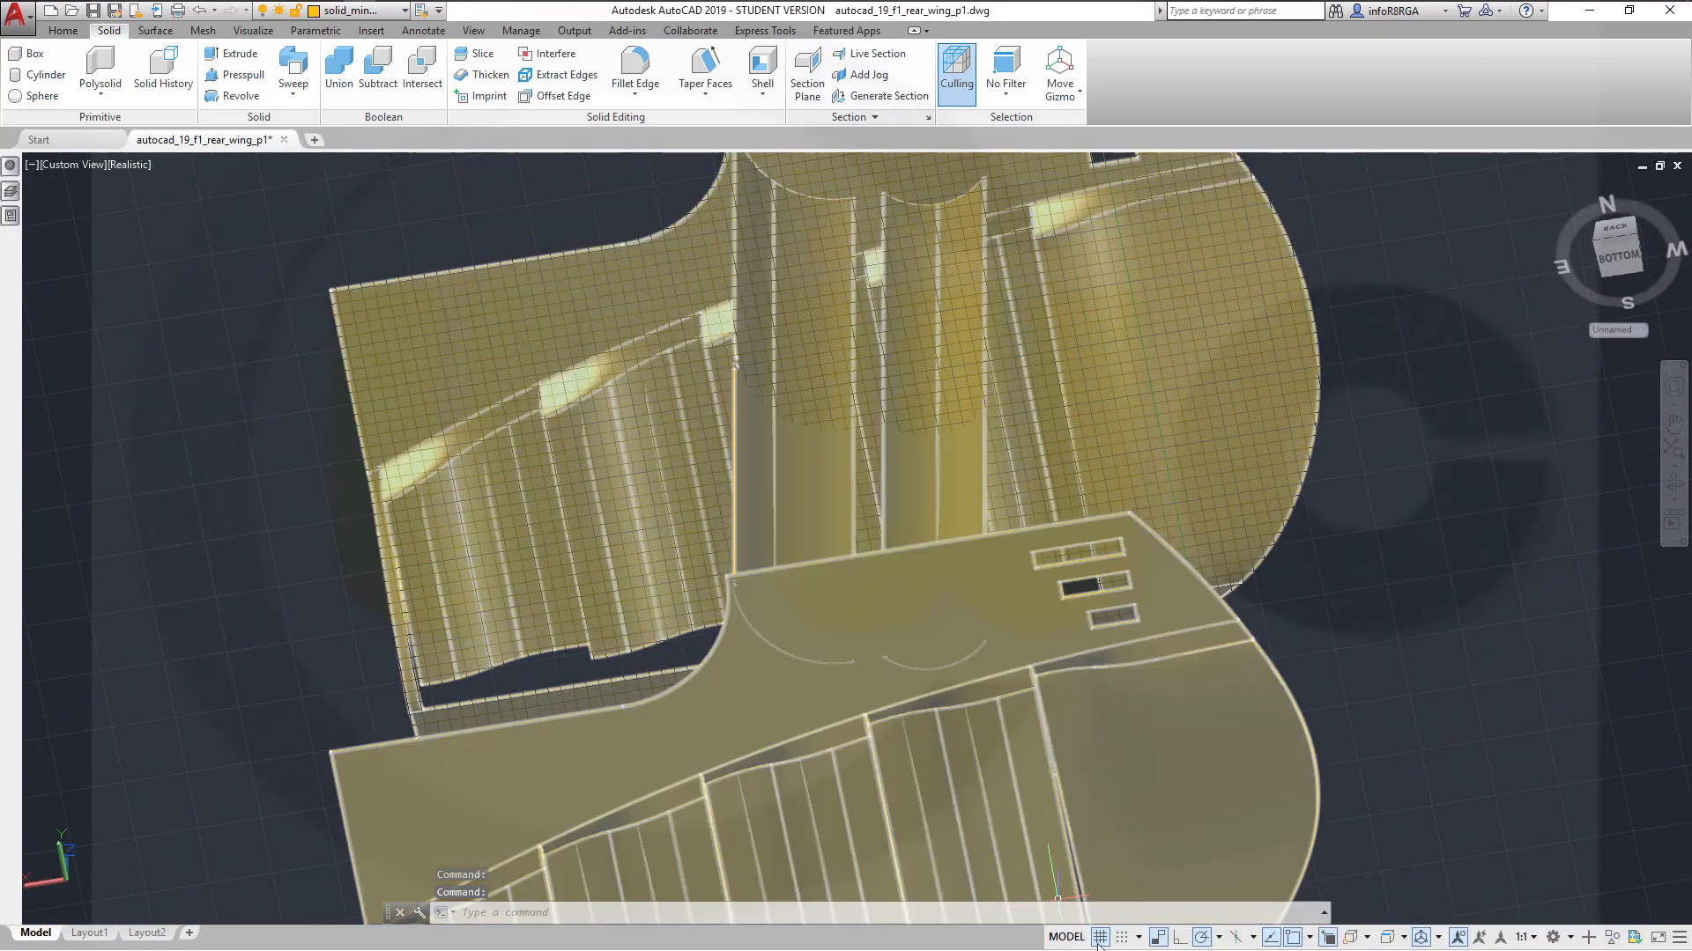
middle_click_drag(957, 659, 993, 603, "shift")
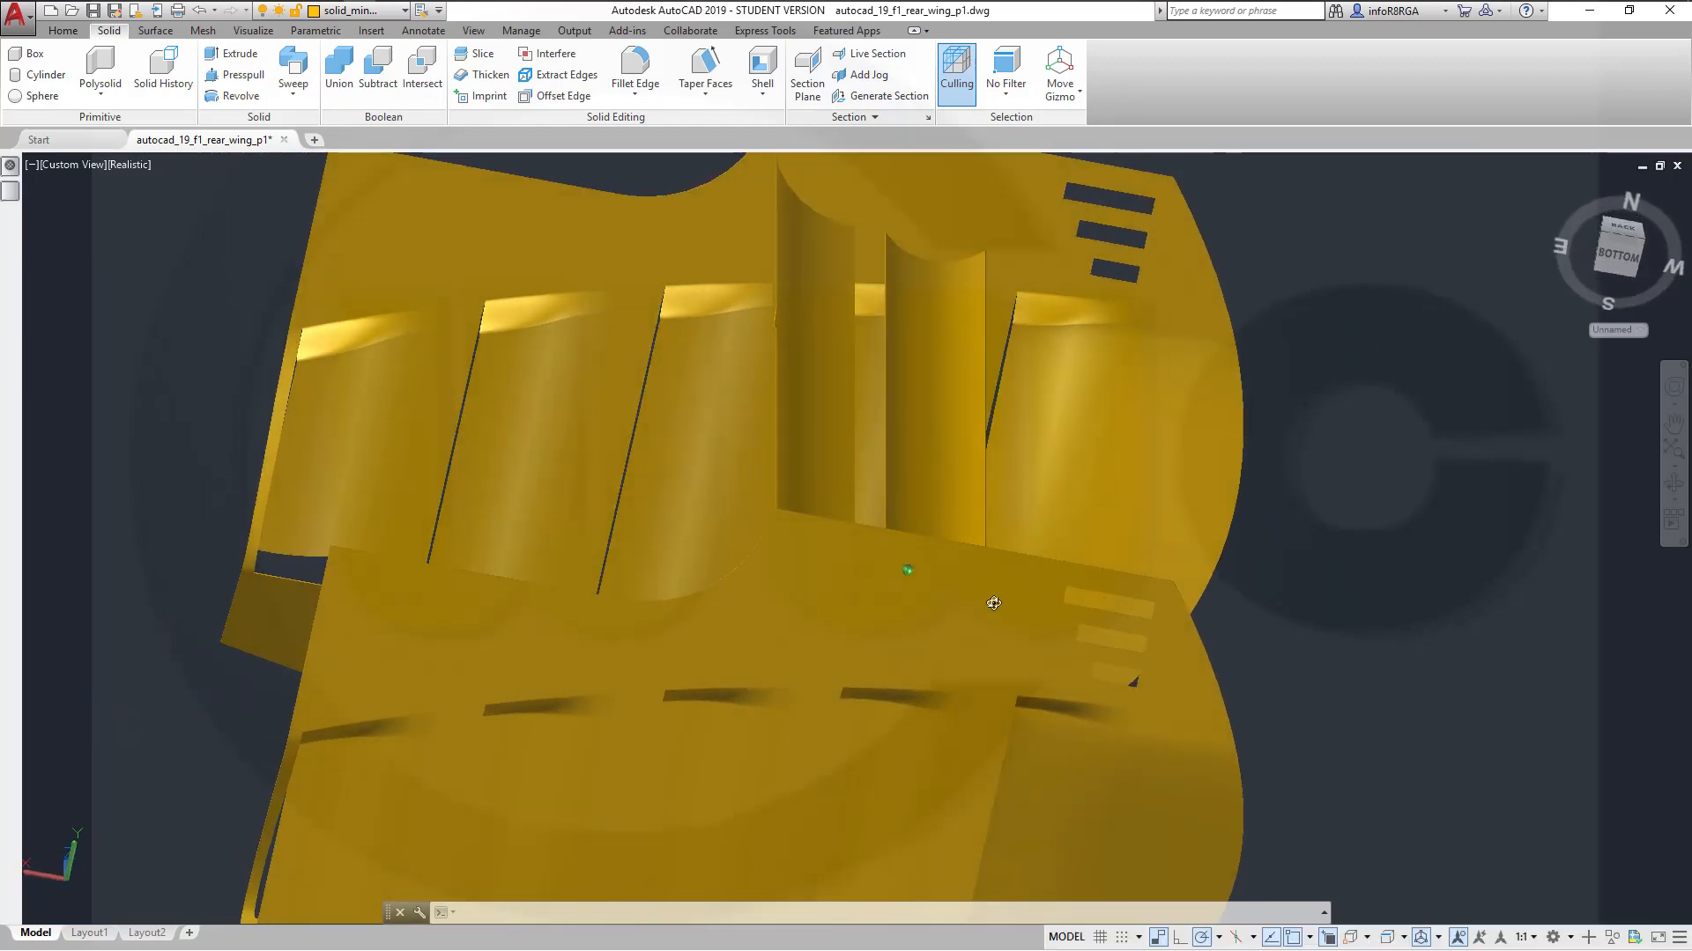